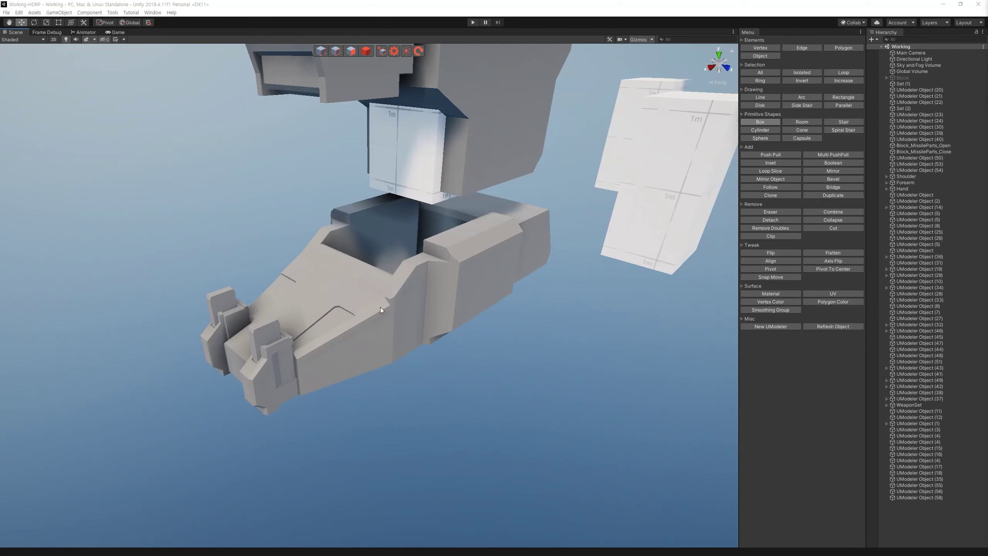
Step: Orbit under the mech, select the lower plate (UModeler Object 18) and activate the Rectangle drawing tool
{"action": "left_click", "coordinate": [454, 305]}
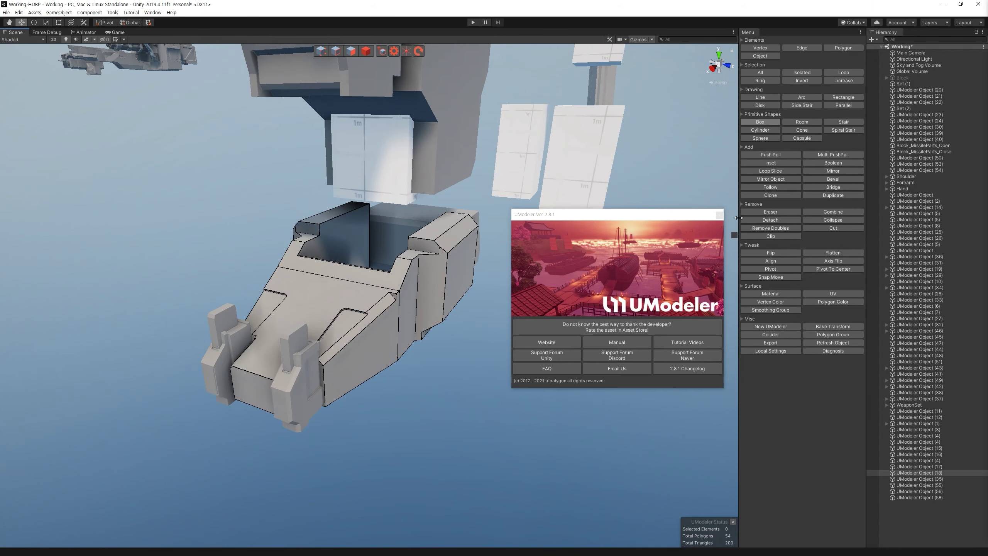
{"action": "mouse_move", "coordinate": [525, 309]}
{"action": "left_mouse_down", "text": "alt"}
{"action": "mouse_move", "coordinate": [684, 296]}
{"action": "mouse_move", "coordinate": [620, 383]}
{"action": "mouse_move", "coordinate": [507, 271]}
{"action": "left_mouse_up", "text": "alt"}
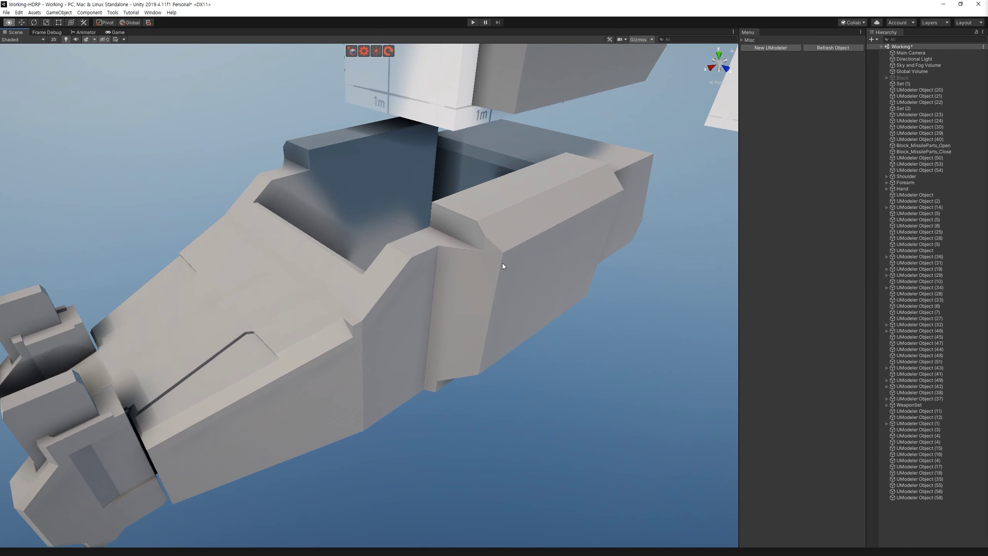
{"action": "left_click_drag", "start_coordinate": [510, 336], "coordinate": [465, 320], "text": "alt"}
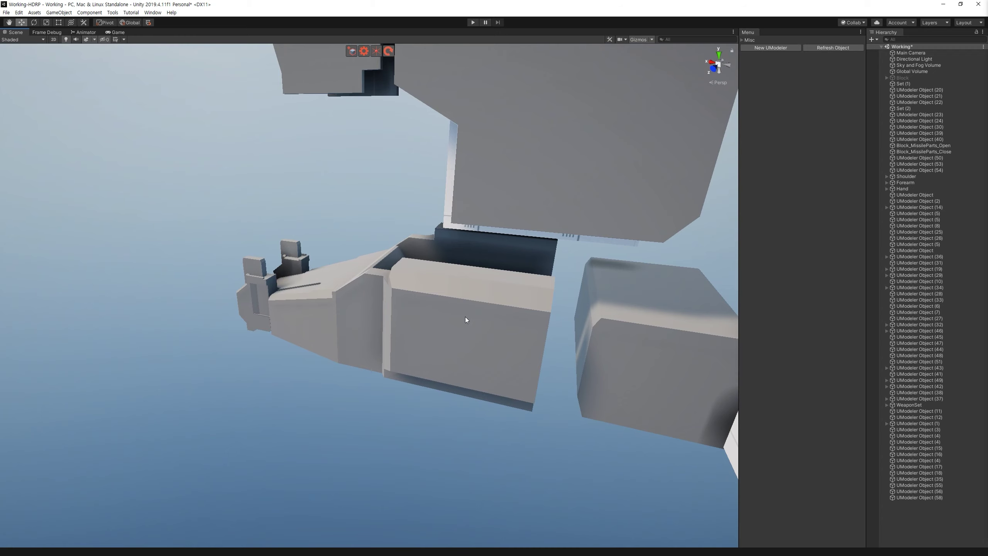
{"action": "left_click_drag", "start_coordinate": [463, 319], "coordinate": [616, 107], "text": "alt"}
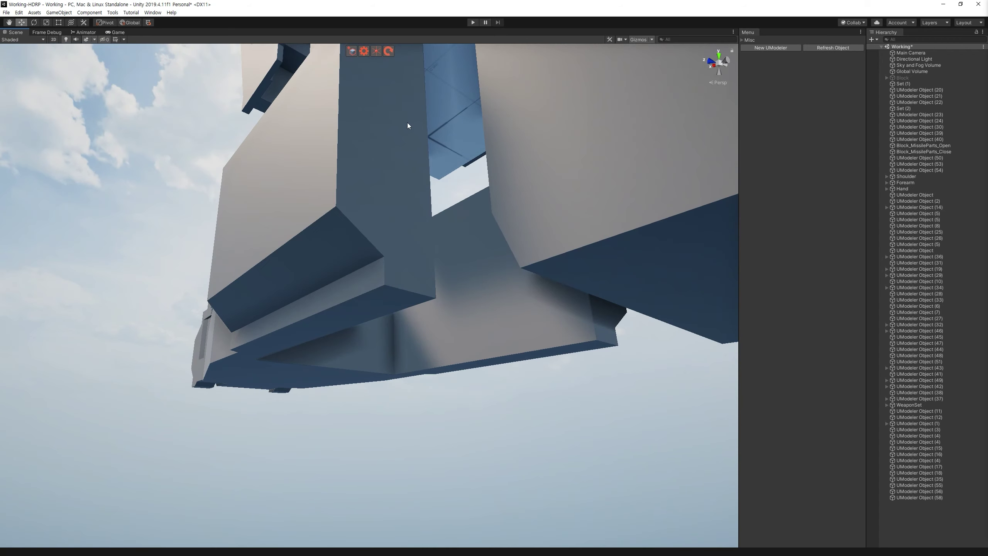
{"action": "left_click", "coordinate": [617, 108]}
{"action": "left_click", "coordinate": [833, 99]}
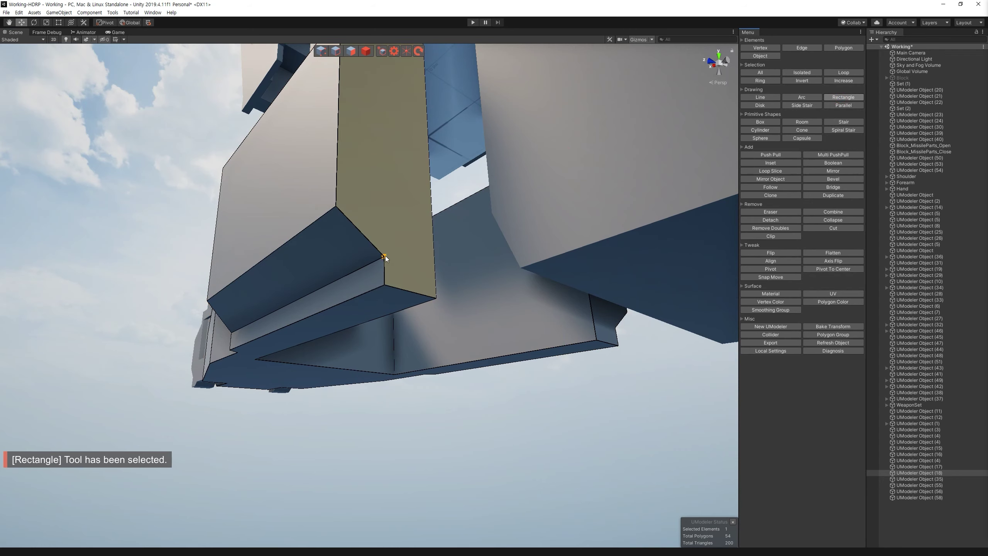
Step: Draw a rectangle on the side plate's face and pick an edge on the small block
{"action": "mouse_move", "coordinate": [430, 192]}
{"action": "left_mouse_down"}
{"action": "mouse_move", "coordinate": [389, 273]}
{"action": "mouse_move", "coordinate": [433, 312]}
{"action": "mouse_move", "coordinate": [500, 253]}
{"action": "mouse_move", "coordinate": [418, 85]}
{"action": "left_mouse_up"}
{"action": "key", "text": "2"}
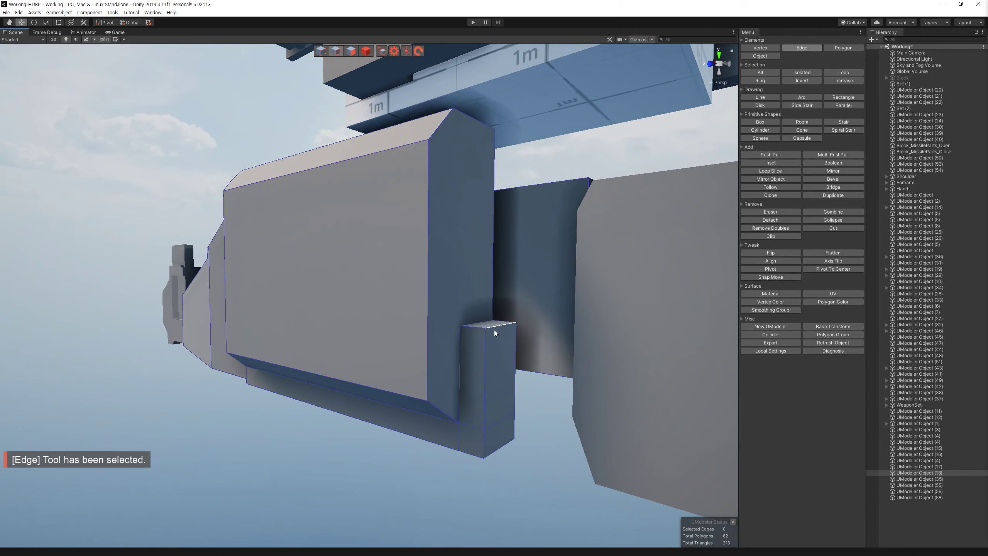
{"action": "left_click_drag", "start_coordinate": [492, 392], "coordinate": [514, 386], "text": "alt"}
{"action": "left_click", "coordinate": [517, 370]}
{"action": "scroll", "coordinate": [526, 315], "scroll_direction": "down", "scroll_amount": 3}
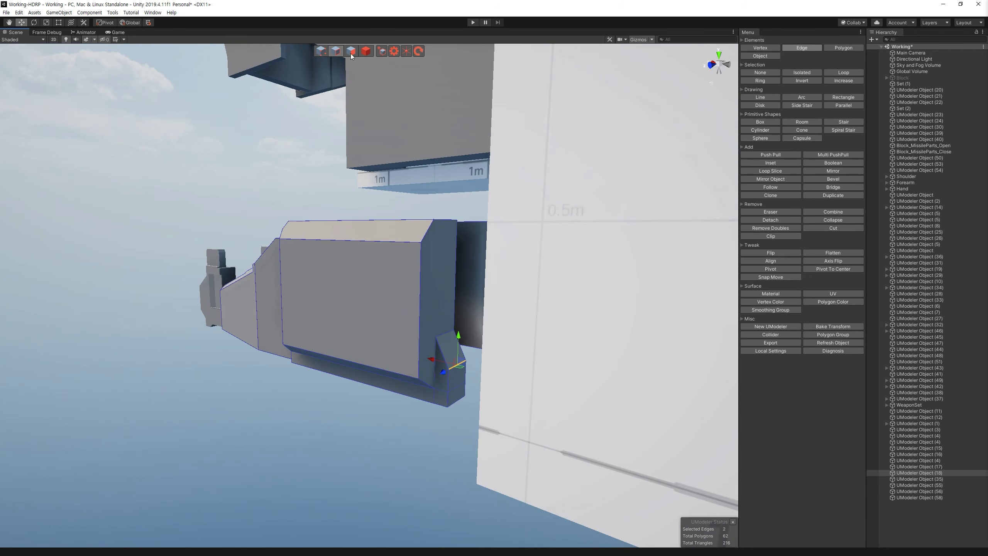
{"action": "key", "text": "3"}
{"action": "left_click_drag", "start_coordinate": [526, 315], "coordinate": [380, 73], "text": "alt"}
{"action": "key", "text": "2"}
{"action": "mouse_move", "coordinate": [399, 189]}
{"action": "left_mouse_down", "text": "alt"}
{"action": "mouse_move", "coordinate": [472, 189]}
{"action": "mouse_move", "coordinate": [489, 227]}
{"action": "mouse_move", "coordinate": [566, 198]}
{"action": "mouse_move", "coordinate": [409, 266]}
{"action": "mouse_move", "coordinate": [386, 287]}
{"action": "mouse_move", "coordinate": [415, 284]}
{"action": "left_mouse_up", "text": "alt"}
Step: Start a Loop Slice and preview where the slice crosses the plate from the front
{"action": "left_click", "coordinate": [768, 171]}
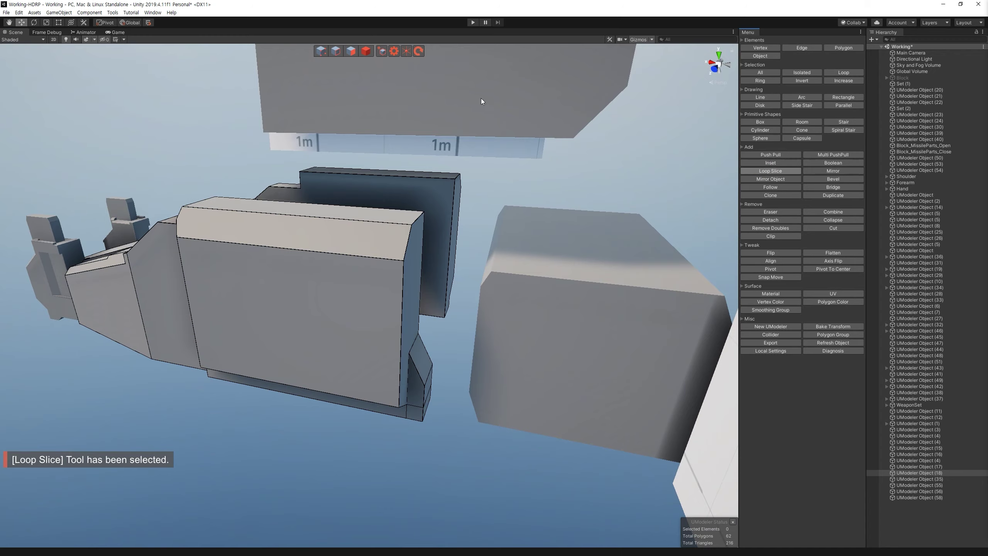
{"action": "mouse_move", "coordinate": [480, 98]}
{"action": "left_mouse_down", "text": "alt"}
{"action": "mouse_move", "coordinate": [457, 238]}
{"action": "mouse_move", "coordinate": [482, 180]}
{"action": "mouse_move", "coordinate": [348, 307]}
{"action": "left_mouse_up", "text": "alt"}
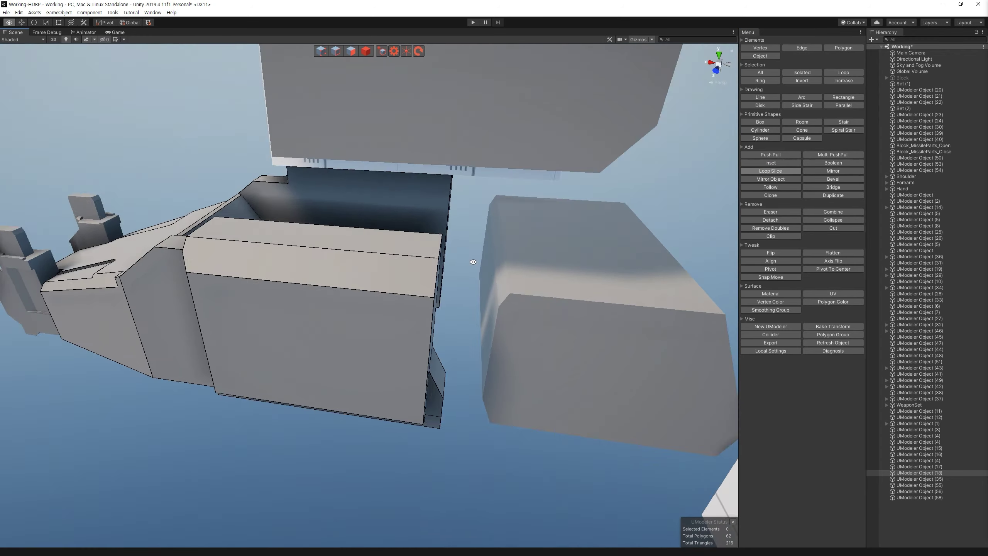
{"action": "left_click_drag", "start_coordinate": [347, 308], "coordinate": [385, 104], "text": "alt"}
{"action": "key", "text": "2"}
{"action": "mouse_move", "coordinate": [441, 381]}
{"action": "left_mouse_down", "text": "alt"}
{"action": "mouse_move", "coordinate": [430, 365]}
{"action": "mouse_move", "coordinate": [478, 366]}
{"action": "mouse_move", "coordinate": [452, 388]}
{"action": "mouse_move", "coordinate": [416, 368]}
{"action": "left_mouse_up", "text": "alt"}
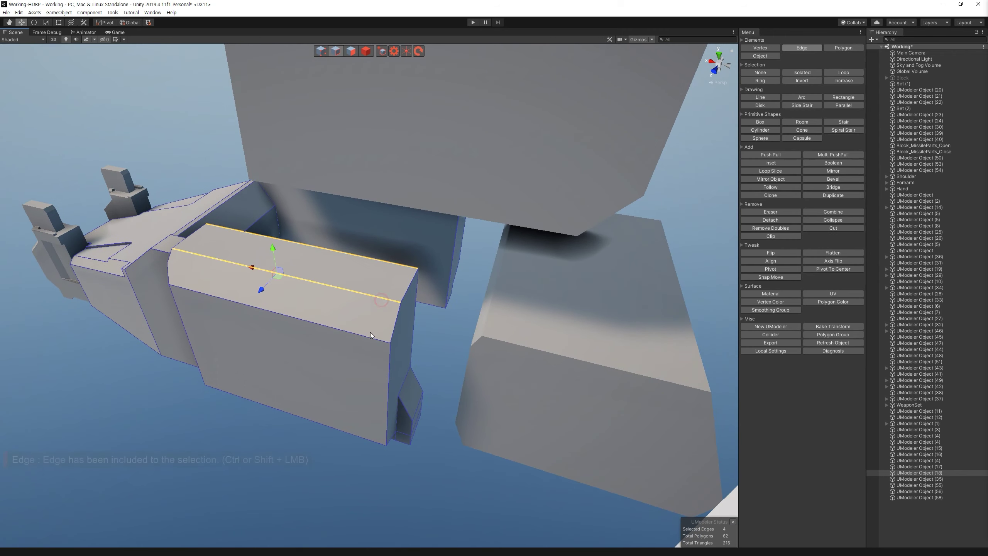
{"action": "key", "text": "f"}
Step: Connect the two selected top edges with a new middle edge
{"action": "left_click_drag", "start_coordinate": [410, 354], "coordinate": [406, 277], "text": "alt"}
{"action": "left_click", "coordinate": [414, 341], "text": "shift"}
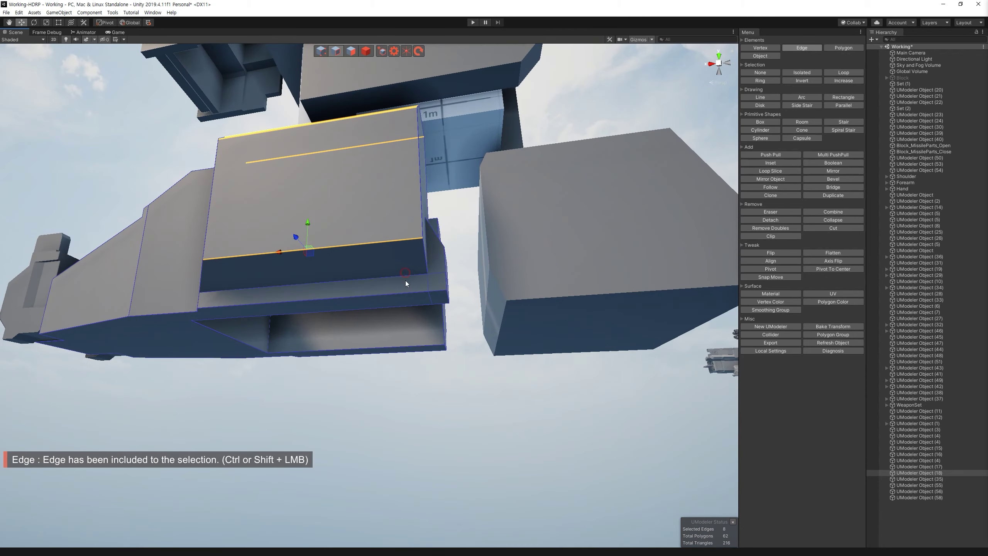
{"action": "key", "text": "c"}
{"action": "key", "text": "space"}
Step: Loop-select the new middle edge across the top and down the block's side
{"action": "double_click", "coordinate": [340, 217]}
{"action": "left_click_drag", "start_coordinate": [340, 217], "coordinate": [293, 248], "text": "alt"}
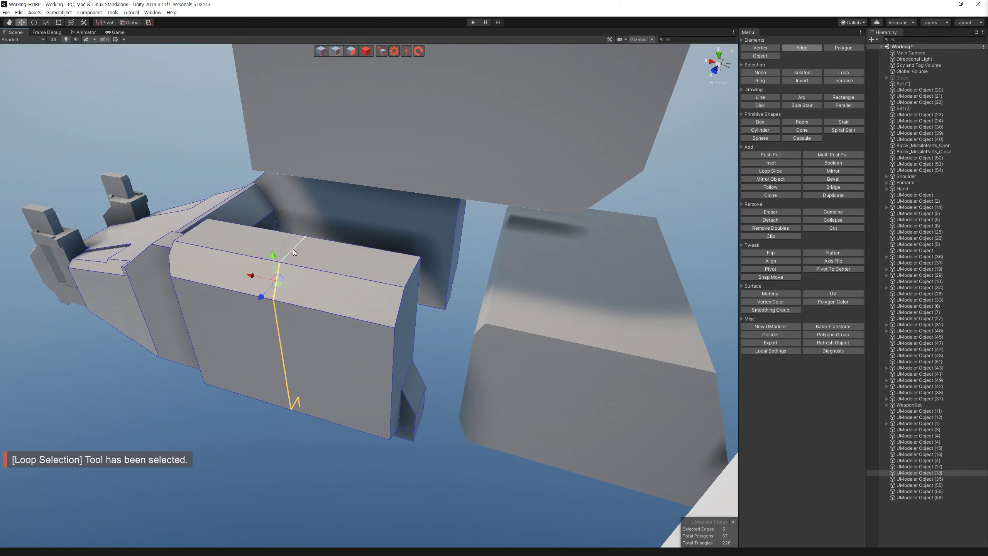
{"action": "left_click", "coordinate": [291, 251], "text": "shift"}
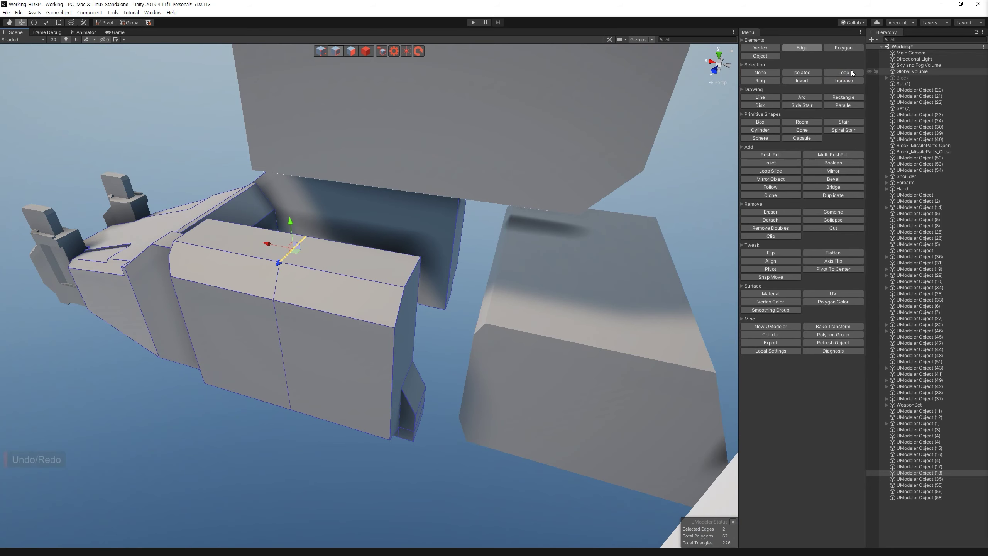
{"action": "left_click", "coordinate": [843, 73]}
{"action": "left_click_drag", "start_coordinate": [431, 246], "coordinate": [404, 379], "text": "alt"}
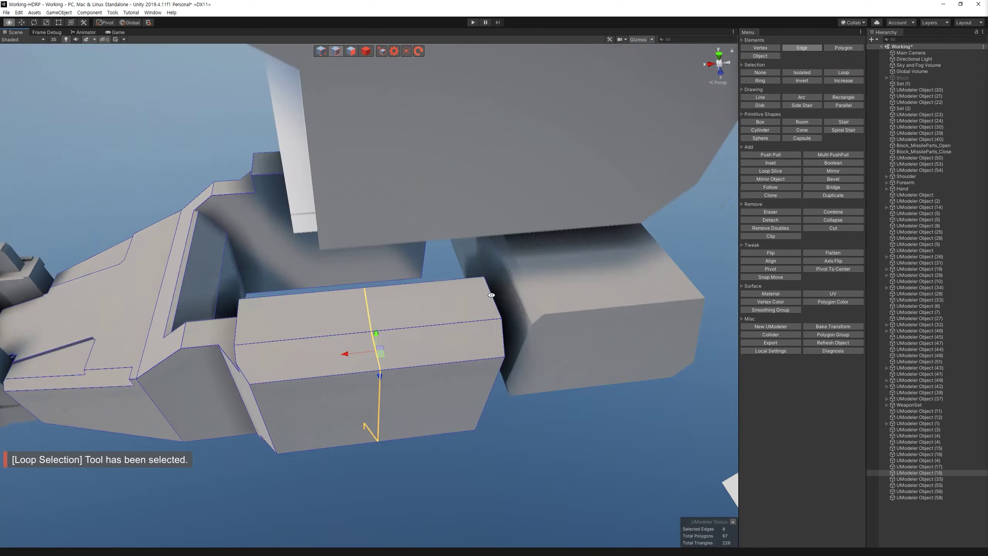
{"action": "key", "text": "1"}
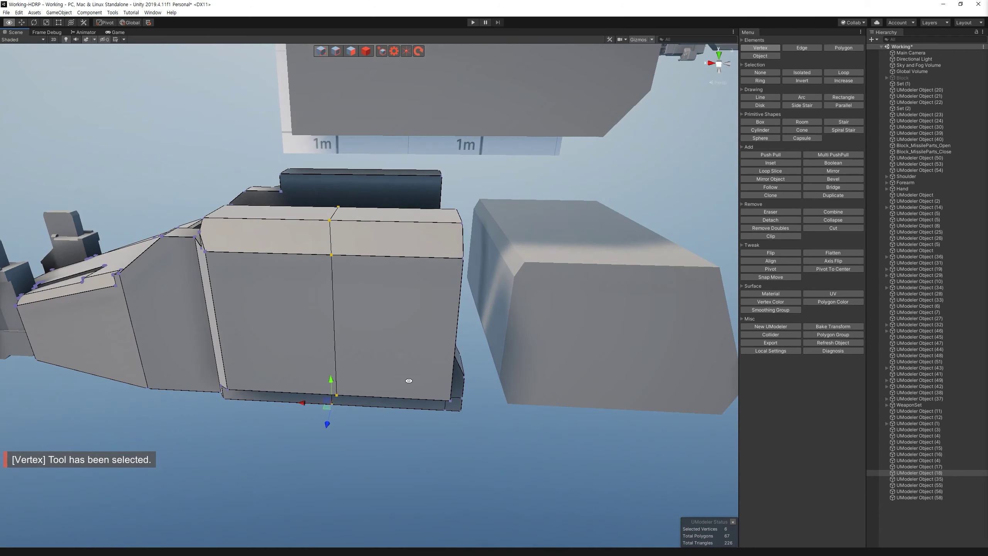
Step: Slide the new edge loop's vertices toward the block's right side
{"action": "left_click_drag", "start_coordinate": [403, 379], "coordinate": [791, 244], "text": "alt"}
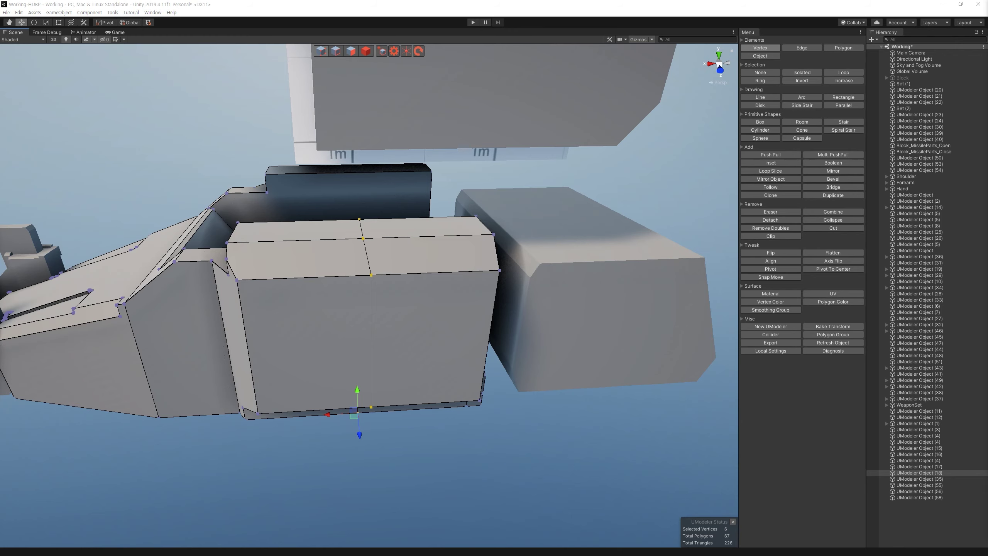
{"action": "left_click_drag", "start_coordinate": [511, 193], "coordinate": [882, 266], "text": "alt"}
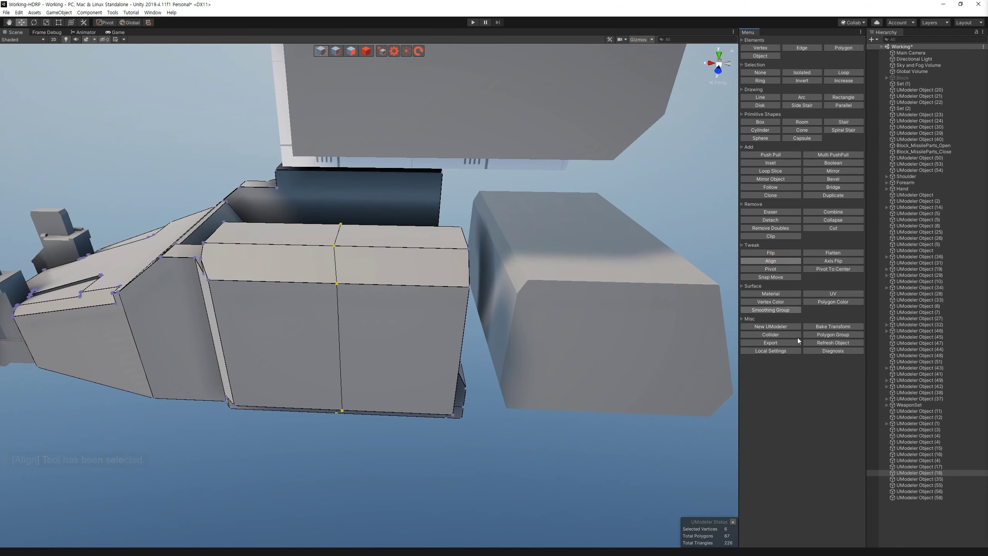
{"action": "left_click", "coordinate": [771, 260]}
{"action": "left_click_drag", "start_coordinate": [503, 379], "coordinate": [392, 379], "text": "alt"}
{"action": "left_click", "coordinate": [320, 53]}
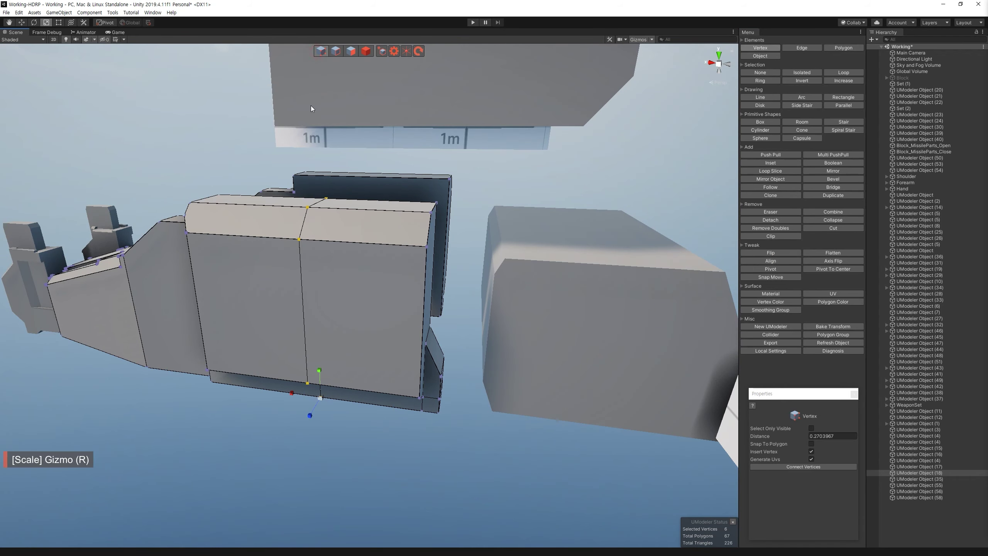
{"action": "key", "text": "w"}
{"action": "mouse_move", "coordinate": [296, 394]}
{"action": "left_mouse_down"}
{"action": "mouse_move", "coordinate": [380, 414]}
{"action": "mouse_move", "coordinate": [350, 233]}
{"action": "left_mouse_up"}
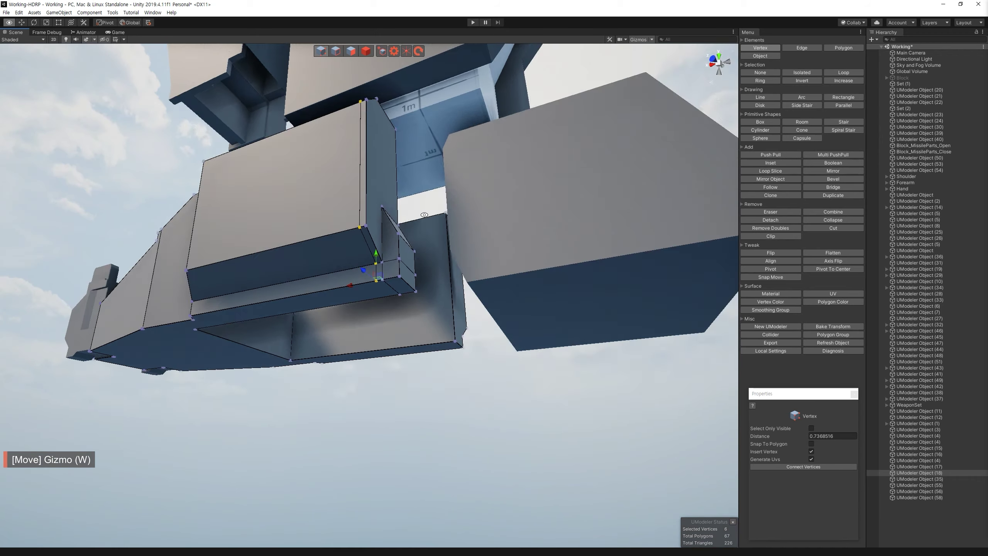
Step: Select the plate's vertical side edges and frame the view on them
{"action": "left_click", "coordinate": [335, 51]}
{"action": "mouse_move", "coordinate": [348, 68]}
{"action": "left_mouse_down", "text": "alt"}
{"action": "mouse_move", "coordinate": [402, 297]}
{"action": "mouse_move", "coordinate": [351, 341]}
{"action": "mouse_move", "coordinate": [373, 249]}
{"action": "left_mouse_up", "text": "alt"}
{"action": "left_click", "coordinate": [359, 195], "text": "shift"}
{"action": "mouse_move", "coordinate": [359, 195]}
{"action": "left_mouse_down", "text": "alt"}
{"action": "mouse_move", "coordinate": [422, 233]}
{"action": "mouse_move", "coordinate": [381, 263]}
{"action": "left_mouse_up", "text": "alt"}
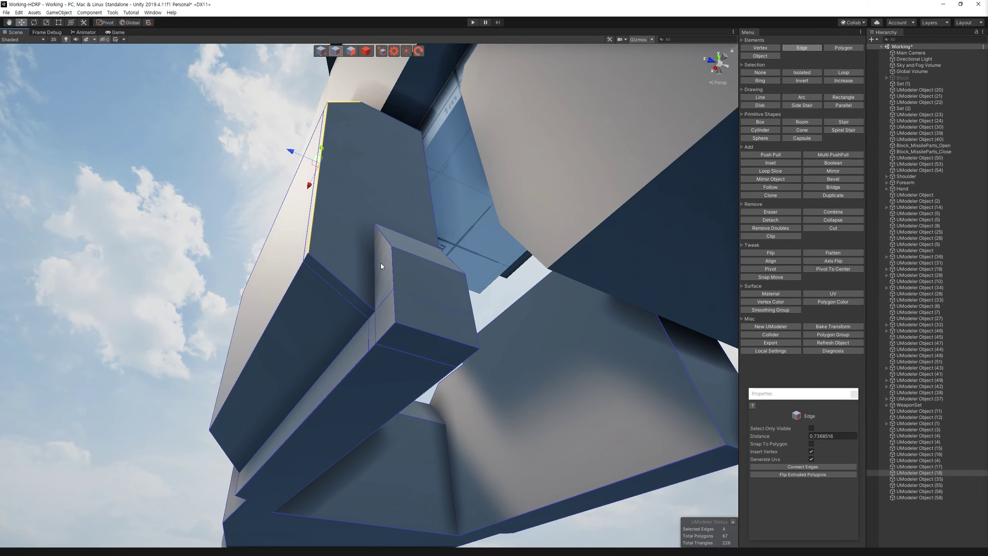
{"action": "key", "text": "f"}
{"action": "mouse_move", "coordinate": [380, 263]}
{"action": "left_mouse_down", "text": "alt"}
{"action": "mouse_move", "coordinate": [417, 276]}
{"action": "mouse_move", "coordinate": [449, 368]}
{"action": "left_mouse_up", "text": "alt"}
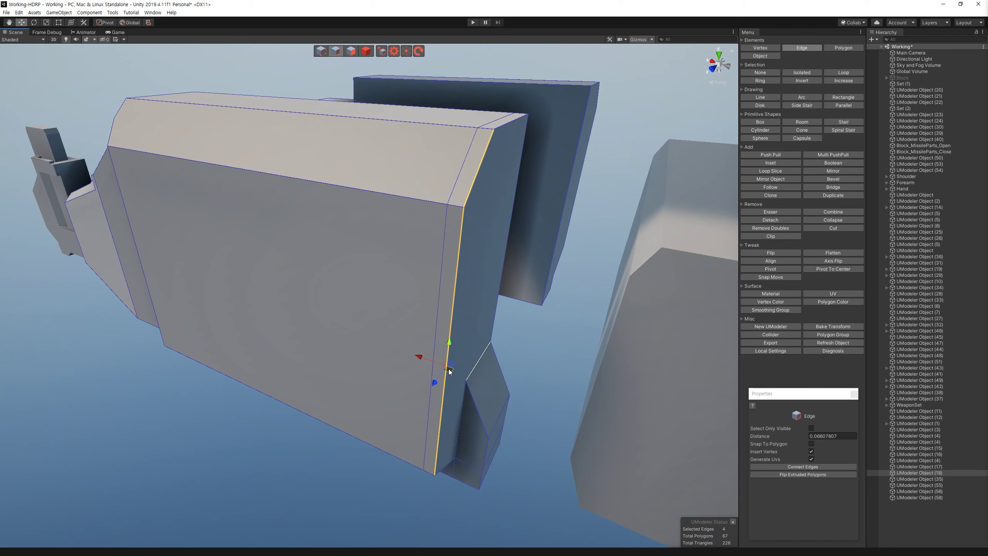
{"action": "mouse_move", "coordinate": [448, 368]}
{"action": "left_mouse_down", "text": "alt"}
{"action": "mouse_move", "coordinate": [453, 286]}
{"action": "mouse_move", "coordinate": [298, 421]}
{"action": "mouse_move", "coordinate": [406, 339]}
{"action": "left_mouse_up", "text": "alt"}
{"action": "left_click", "coordinate": [453, 285], "text": "shift"}
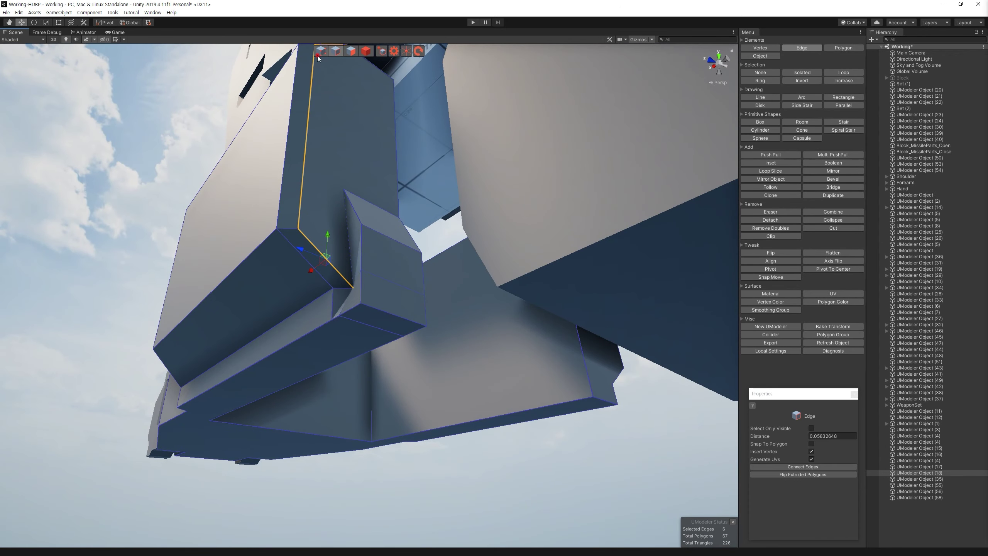
Step: Select a corner vertex, then undo the last two edge moves
{"action": "left_click", "coordinate": [318, 56]}
{"action": "left_click", "coordinate": [330, 281]}
{"action": "mouse_move", "coordinate": [326, 282]}
{"action": "left_mouse_down", "text": "alt"}
{"action": "mouse_move", "coordinate": [433, 304]}
{"action": "mouse_move", "coordinate": [429, 269]}
{"action": "left_mouse_up", "text": "alt"}
{"action": "key", "text": "2"}
{"action": "key", "text": "ctrl+z"}
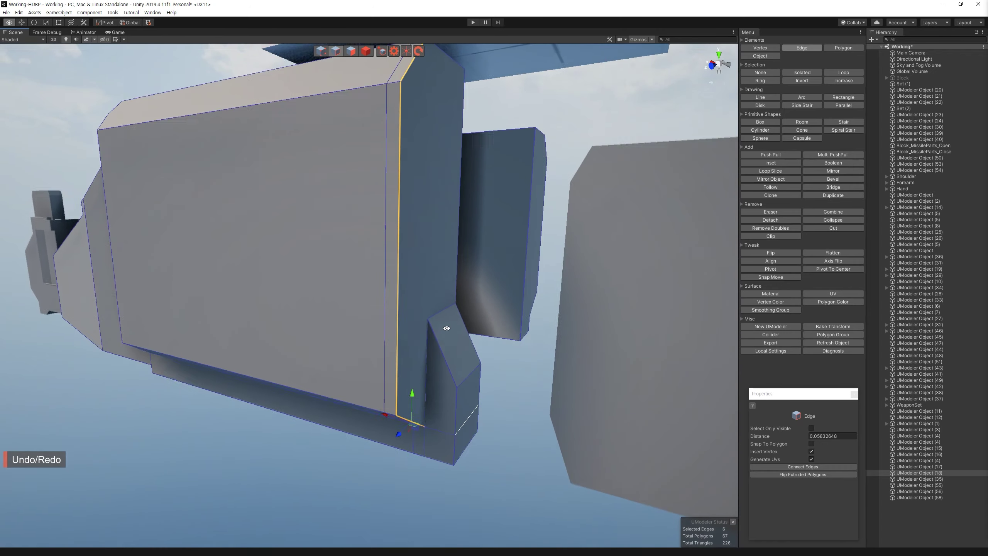
{"action": "key", "text": "ctrl+z"}
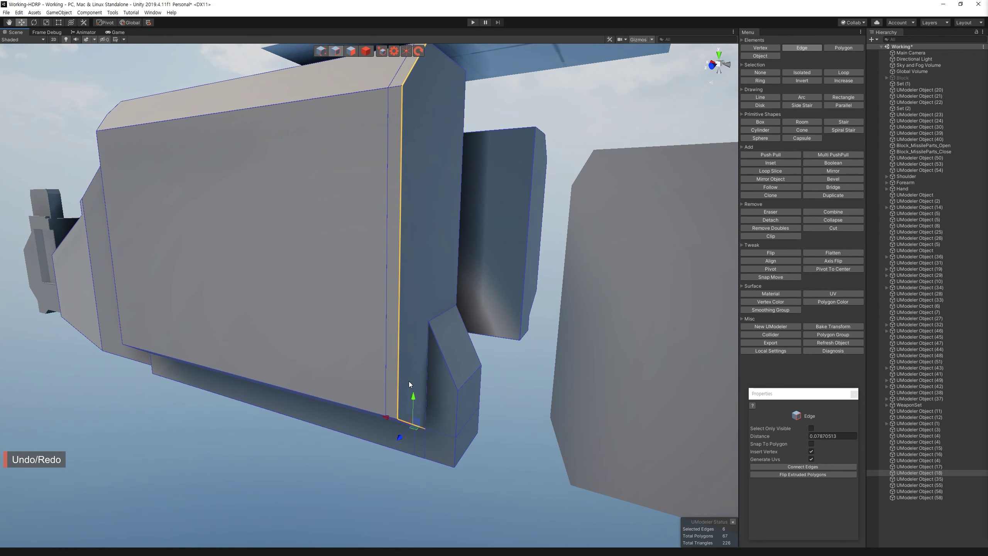
Step: Select more plate edges, undo the extra changes, and clear the edge selection
{"action": "left_click_drag", "start_coordinate": [409, 384], "coordinate": [411, 331], "text": "alt"}
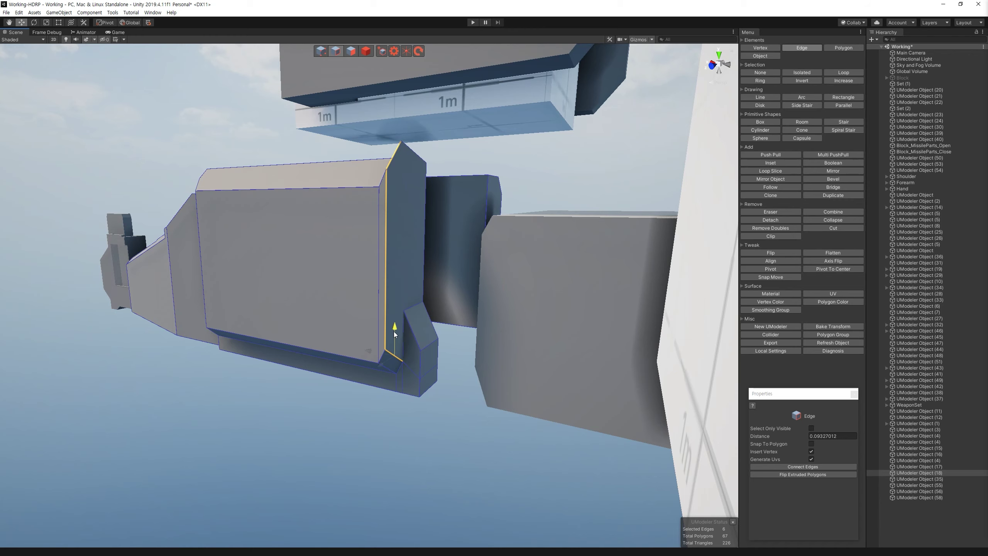
{"action": "mouse_move", "coordinate": [394, 331]}
{"action": "left_mouse_down", "text": "alt"}
{"action": "mouse_move", "coordinate": [418, 163]}
{"action": "mouse_move", "coordinate": [404, 244]}
{"action": "left_mouse_up", "text": "alt"}
{"action": "left_click", "coordinate": [426, 178], "text": "ctrl"}
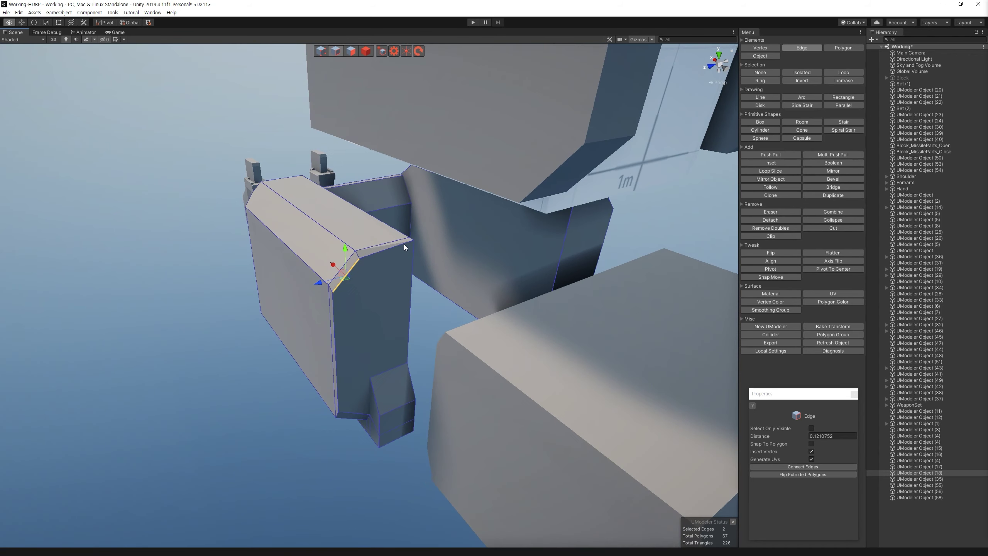
{"action": "left_click", "coordinate": [404, 246], "text": "ctrl"}
{"action": "left_click", "coordinate": [403, 247], "text": "ctrl"}
{"action": "mouse_move", "coordinate": [399, 245]}
{"action": "left_mouse_down", "text": "alt"}
{"action": "mouse_move", "coordinate": [403, 268]}
{"action": "mouse_move", "coordinate": [429, 286]}
{"action": "left_mouse_up", "text": "alt"}
{"action": "key", "text": "ctrl+z"}
{"action": "key", "text": "ctrl+z"}
{"action": "mouse_move", "coordinate": [419, 202]}
{"action": "left_mouse_down", "text": "alt"}
{"action": "mouse_move", "coordinate": [407, 281]}
{"action": "mouse_move", "coordinate": [458, 309]}
{"action": "mouse_move", "coordinate": [426, 250]}
{"action": "mouse_move", "coordinate": [364, 180]}
{"action": "left_mouse_up", "text": "alt"}
{"action": "key", "text": "ctrl+z"}
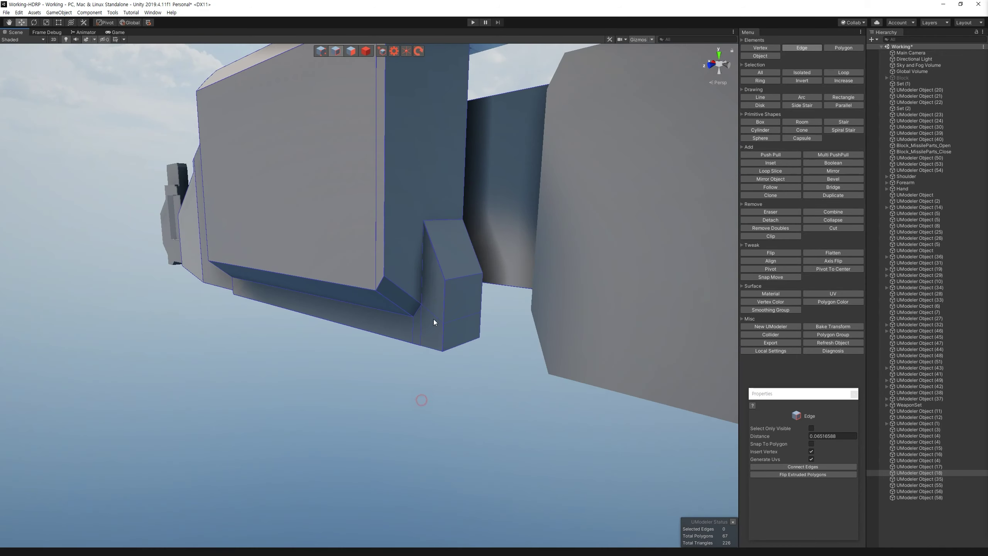
{"action": "left_click", "coordinate": [426, 343]}
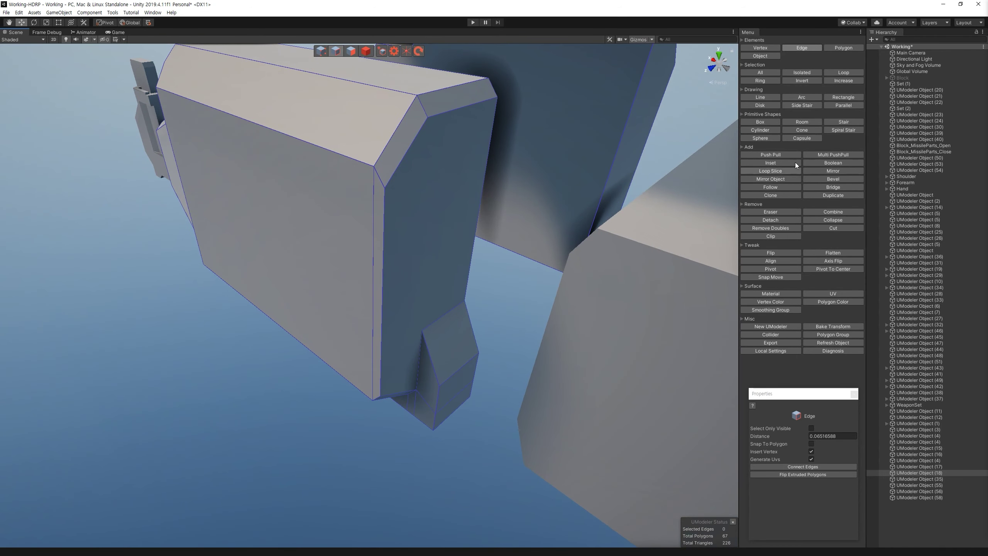
Step: Add a parallel edge along the side face and connect the top corner vertex
{"action": "left_click", "coordinate": [846, 104]}
{"action": "left_click", "coordinate": [392, 215]}
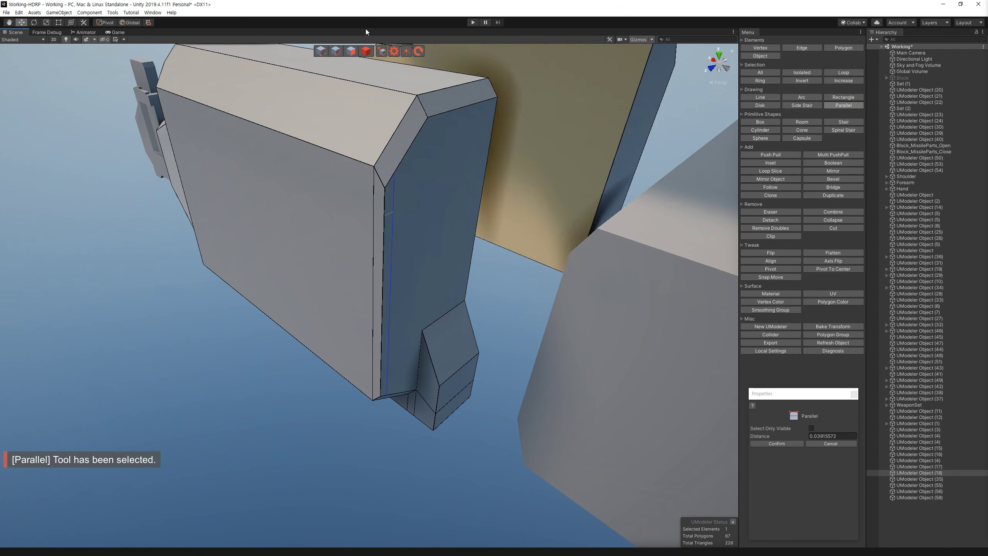
{"action": "key", "text": "1"}
{"action": "left_click", "coordinate": [394, 174]}
{"action": "mouse_move", "coordinate": [374, 155]}
{"action": "left_mouse_down", "text": "alt"}
{"action": "mouse_move", "coordinate": [386, 139]}
{"action": "mouse_move", "coordinate": [351, 165]}
{"action": "mouse_move", "coordinate": [436, 230]}
{"action": "mouse_move", "coordinate": [381, 284]}
{"action": "mouse_move", "coordinate": [374, 70]}
{"action": "left_mouse_up", "text": "alt"}
{"action": "key", "text": "c"}
Step: Select and delete the narrow vertical strip of polygons
{"action": "key", "text": "1"}
{"action": "key", "text": "3"}
{"action": "left_click", "coordinate": [383, 233]}
{"action": "left_click", "coordinate": [383, 194], "text": "ctrl"}
{"action": "key", "text": "Delete"}
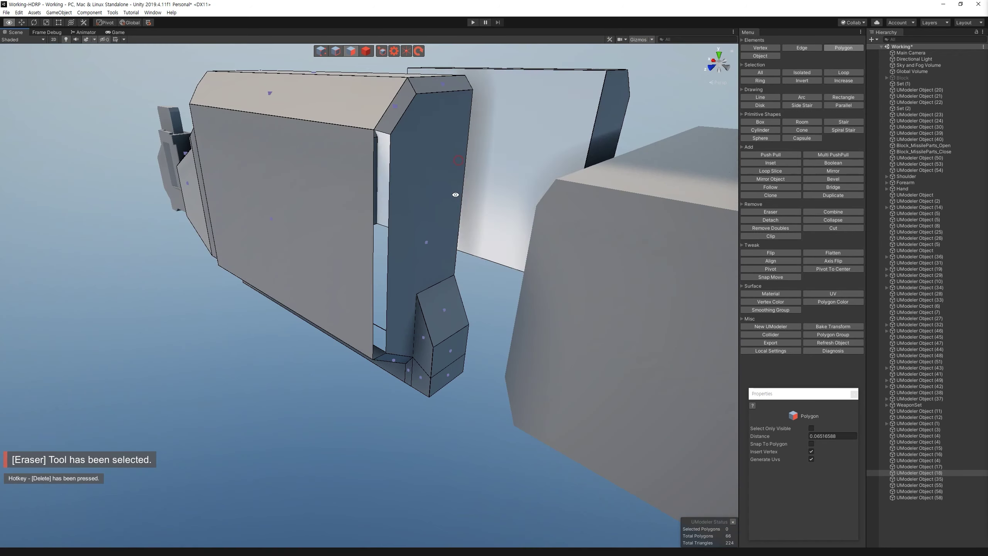
Step: Bridge the two open edges on either side of the gap with a new face
{"action": "key", "text": "2"}
{"action": "left_click", "coordinate": [374, 184]}
{"action": "left_click", "coordinate": [385, 184], "text": "ctrl"}
{"action": "key", "text": "b"}
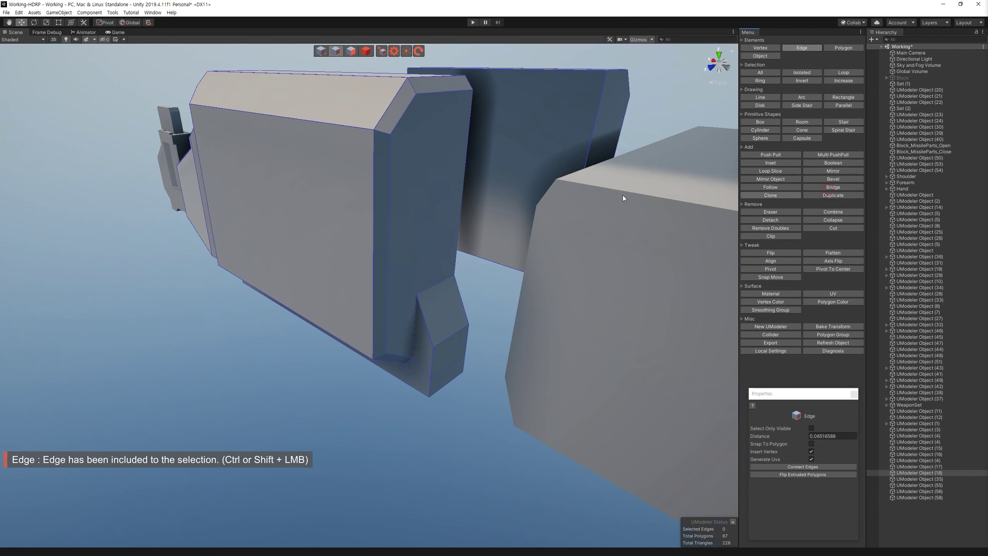
{"action": "mouse_move", "coordinate": [385, 185]}
{"action": "left_mouse_down", "text": "alt"}
{"action": "mouse_move", "coordinate": [496, 56]}
{"action": "mouse_move", "coordinate": [269, 239]}
{"action": "mouse_move", "coordinate": [424, 230]}
{"action": "left_mouse_up", "text": "alt"}
{"action": "key", "text": "Escape"}
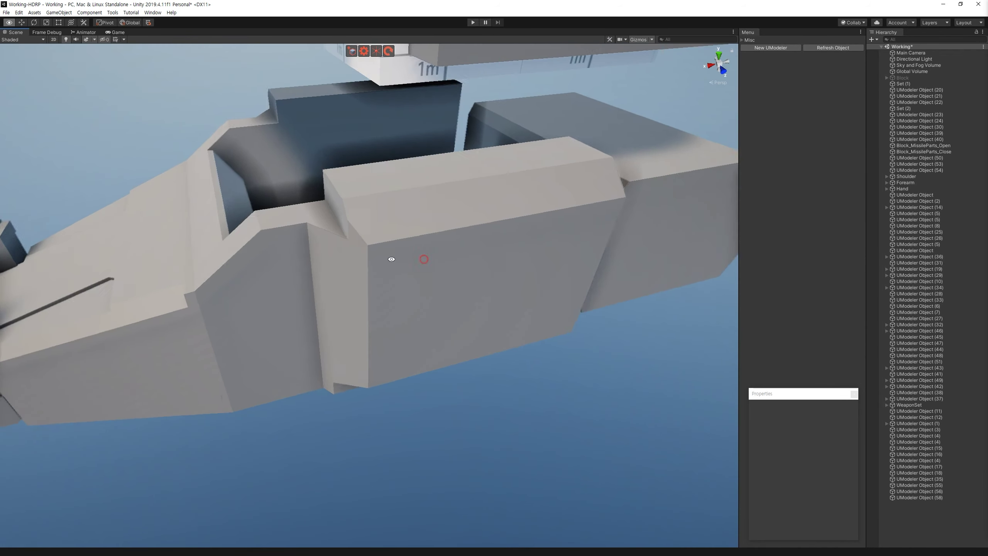
Step: Reselect the mech part and orbit out to inspect the whole arm
{"action": "left_click", "coordinate": [424, 231]}
{"action": "key", "text": "2"}
{"action": "left_click_drag", "start_coordinate": [424, 230], "coordinate": [416, 296], "text": "alt"}
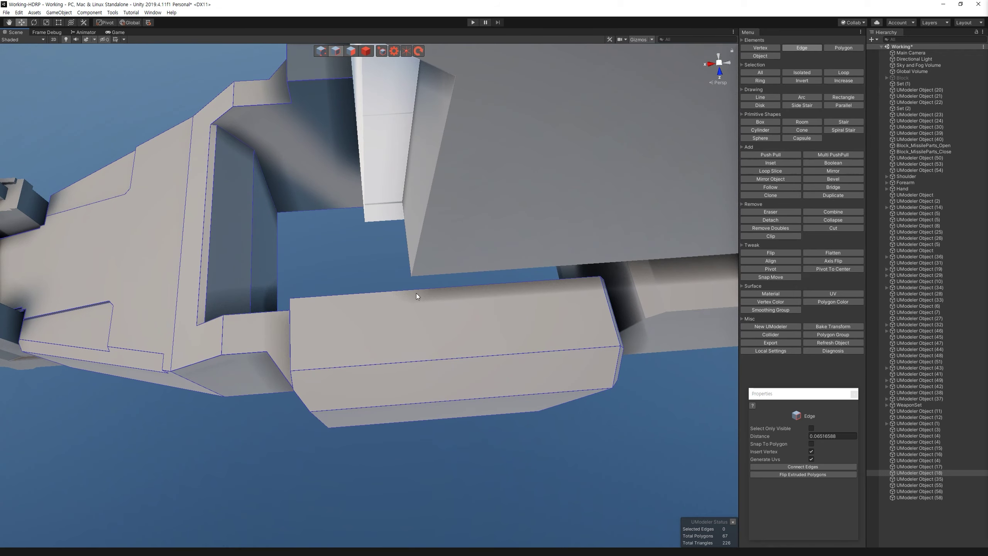
{"action": "mouse_move", "coordinate": [416, 284]}
{"action": "left_mouse_down", "text": "alt"}
{"action": "mouse_move", "coordinate": [467, 256]}
{"action": "mouse_move", "coordinate": [457, 243]}
{"action": "mouse_move", "coordinate": [573, 239]}
{"action": "mouse_move", "coordinate": [453, 227]}
{"action": "left_mouse_up", "text": "alt"}
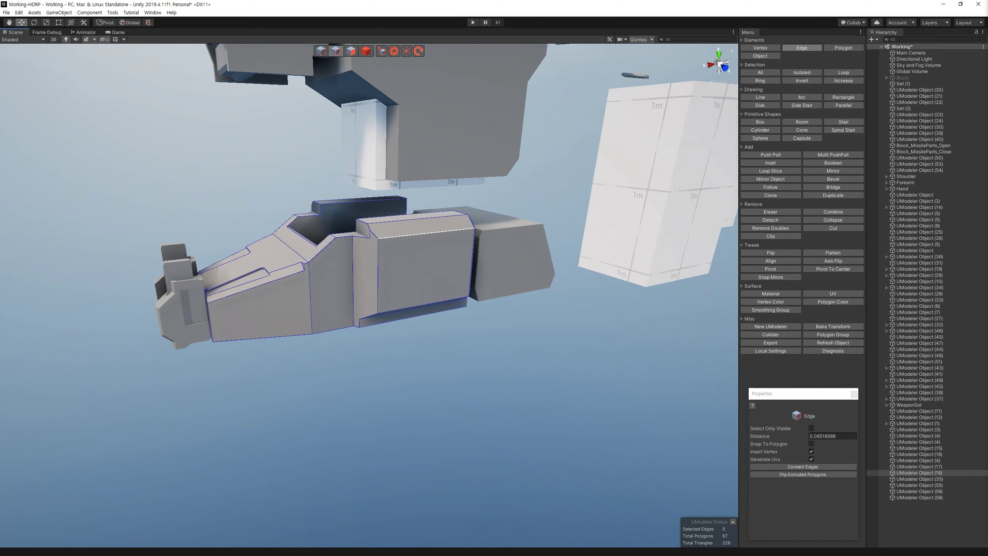
{"action": "left_click_drag", "start_coordinate": [554, 334], "coordinate": [503, 223], "text": "alt"}
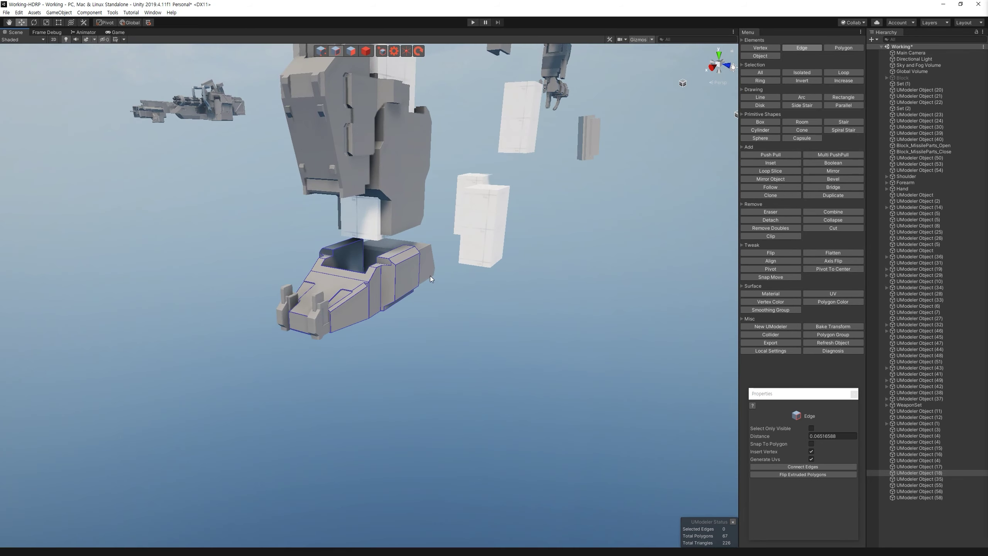
Step: Add a thin parallel strip on the foot's side face, try pushing it in, then undo
{"action": "left_click_drag", "start_coordinate": [430, 275], "coordinate": [575, 263], "text": "alt"}
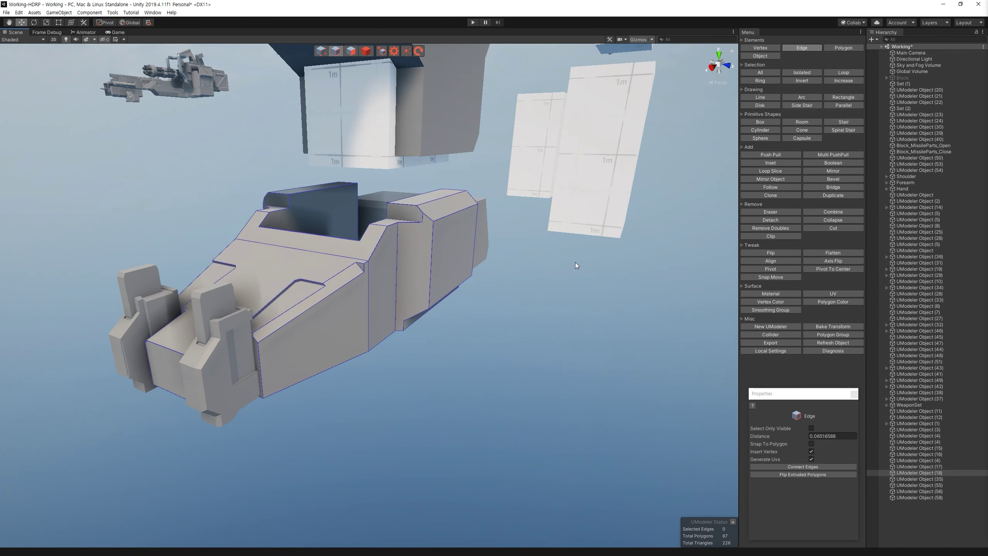
{"action": "key", "text": "4"}
{"action": "mouse_move", "coordinate": [428, 351]}
{"action": "left_mouse_down", "text": "alt"}
{"action": "mouse_move", "coordinate": [280, 277]}
{"action": "mouse_move", "coordinate": [331, 129]}
{"action": "mouse_move", "coordinate": [420, 260]}
{"action": "mouse_move", "coordinate": [387, 148]}
{"action": "left_mouse_up", "text": "alt"}
{"action": "key", "text": "3"}
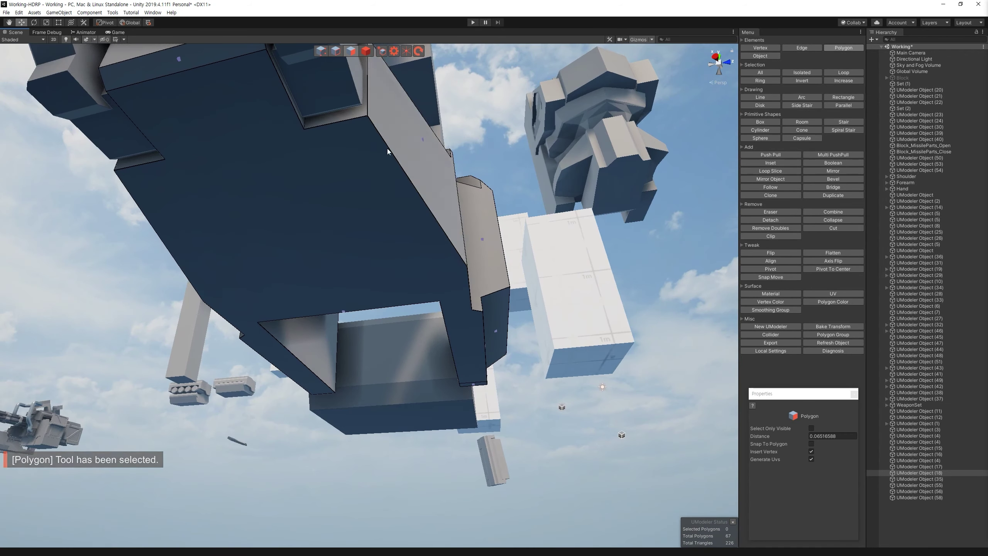
{"action": "left_click", "coordinate": [860, 105]}
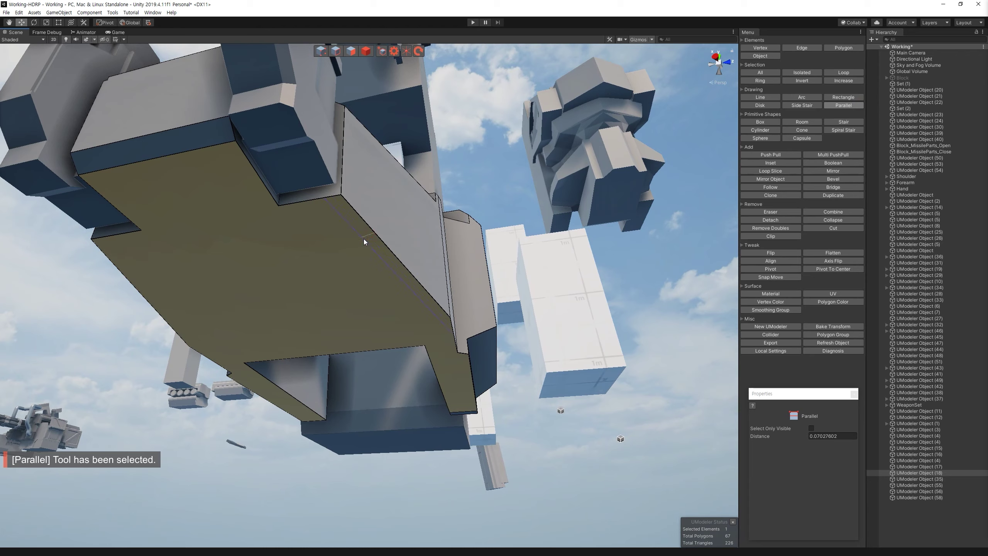
{"action": "left_click", "coordinate": [367, 239]}
{"action": "key", "text": "p"}
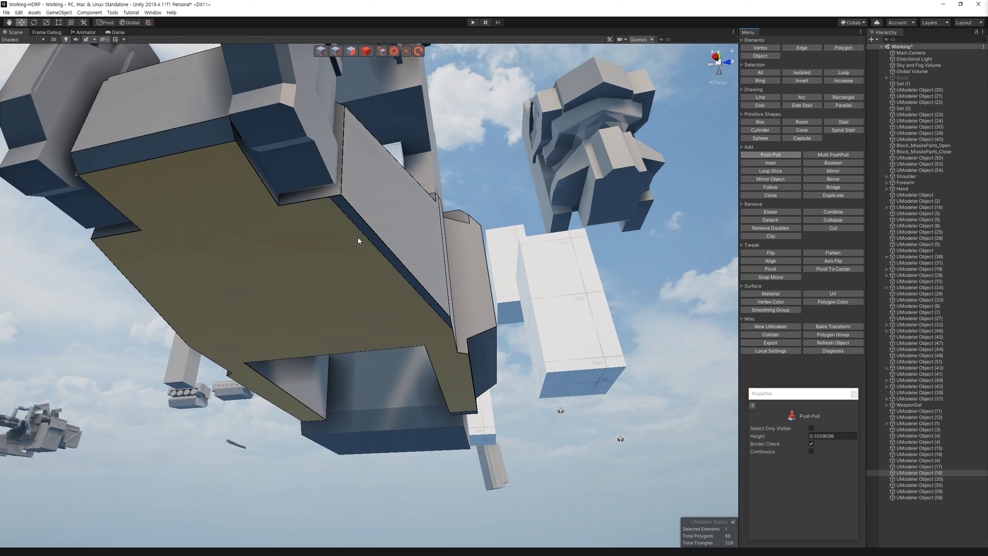
{"action": "mouse_move", "coordinate": [375, 234]}
{"action": "left_mouse_down"}
{"action": "mouse_move", "coordinate": [382, 206]}
{"action": "mouse_move", "coordinate": [618, 398]}
{"action": "mouse_move", "coordinate": [525, 276]}
{"action": "left_mouse_up"}
{"action": "key", "text": "ctrl+z"}
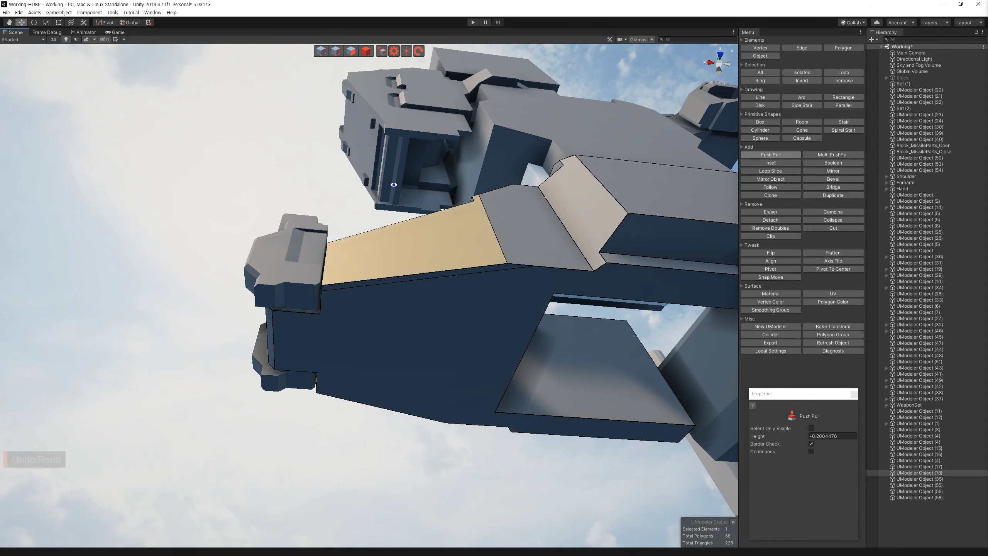
Step: Loop-slice the side and add a parallel cut along the long side edge
{"action": "left_click", "coordinate": [335, 51]}
{"action": "left_click", "coordinate": [432, 274]}
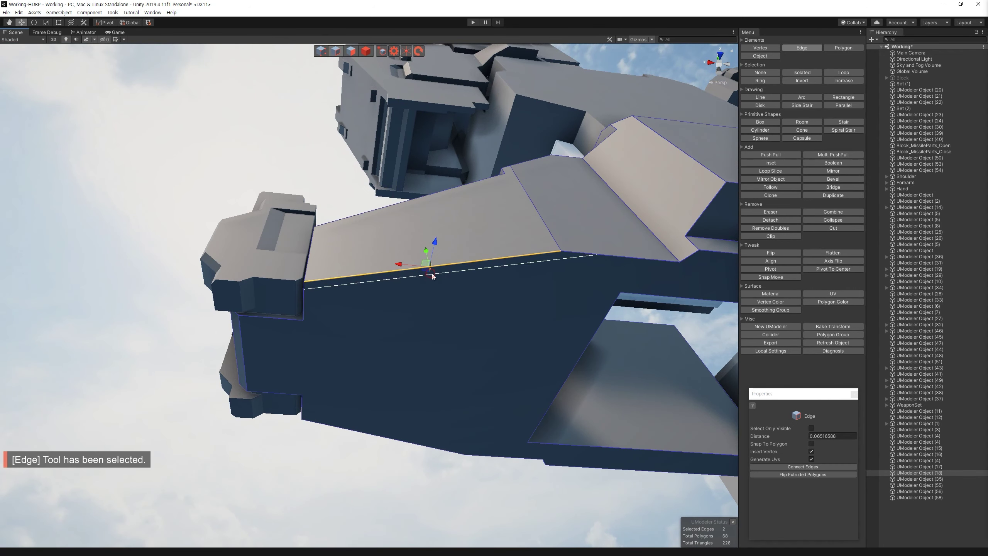
{"action": "left_click", "coordinate": [776, 172]}
{"action": "scroll", "coordinate": [431, 272], "scroll_direction": "up", "scroll_amount": 1}
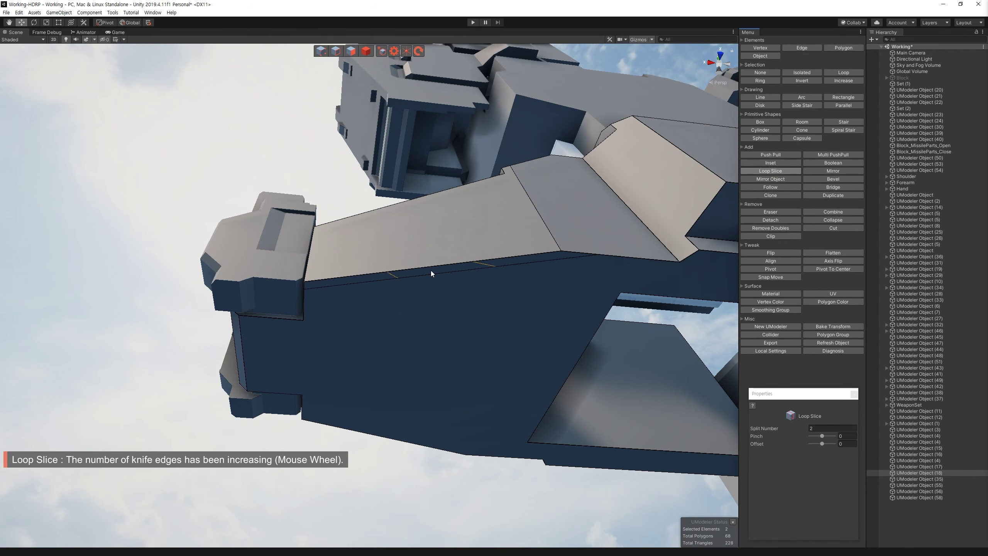
{"action": "scroll", "coordinate": [430, 271], "scroll_direction": "down", "scroll_amount": 1}
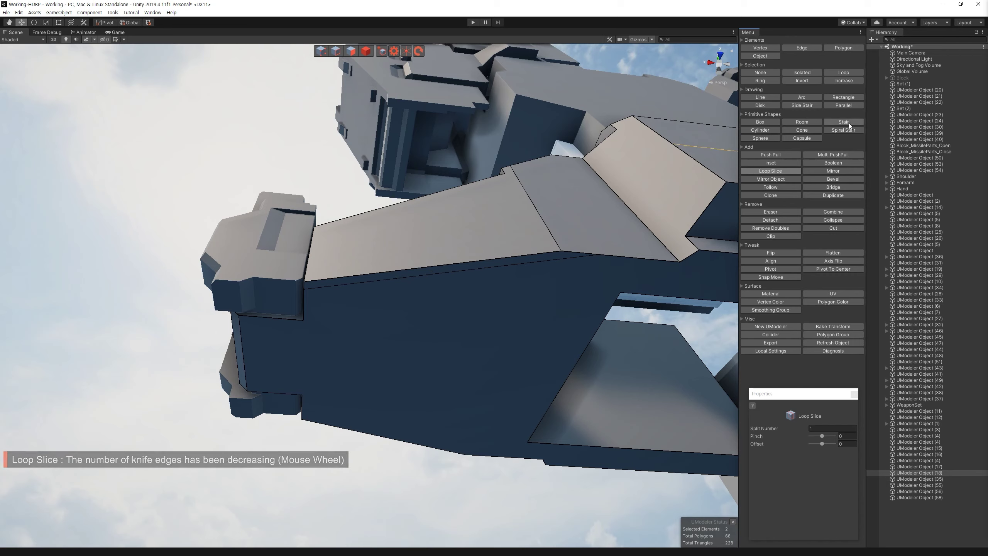
{"action": "left_click", "coordinate": [843, 105]}
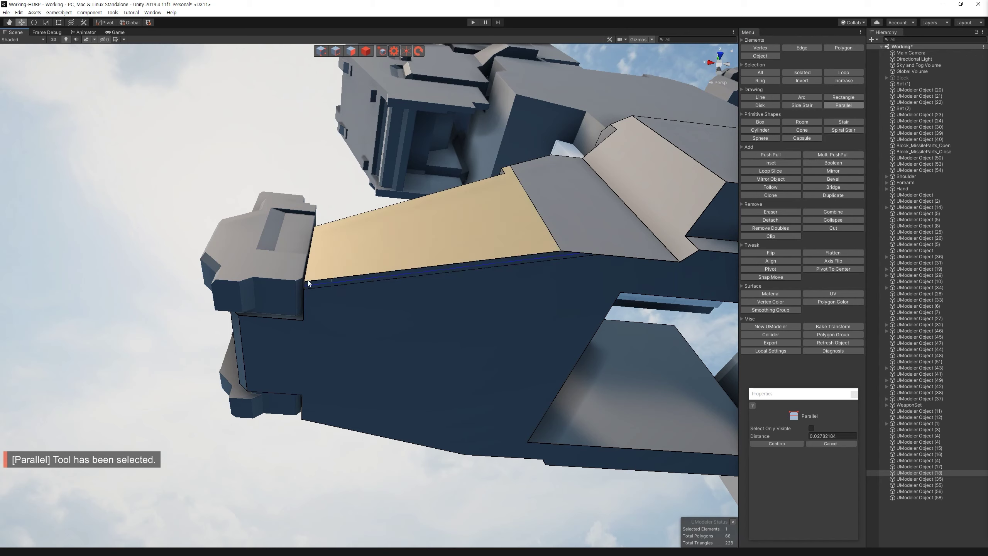
{"action": "left_click", "coordinate": [309, 281]}
{"action": "scroll", "coordinate": [311, 285], "scroll_direction": "up", "scroll_amount": 3}
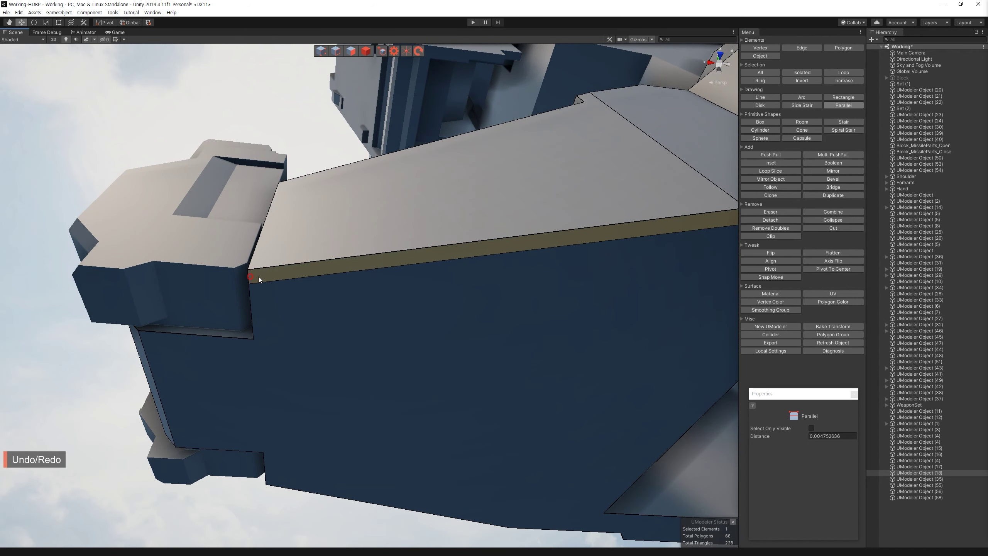
{"action": "left_click", "coordinate": [362, 263]}
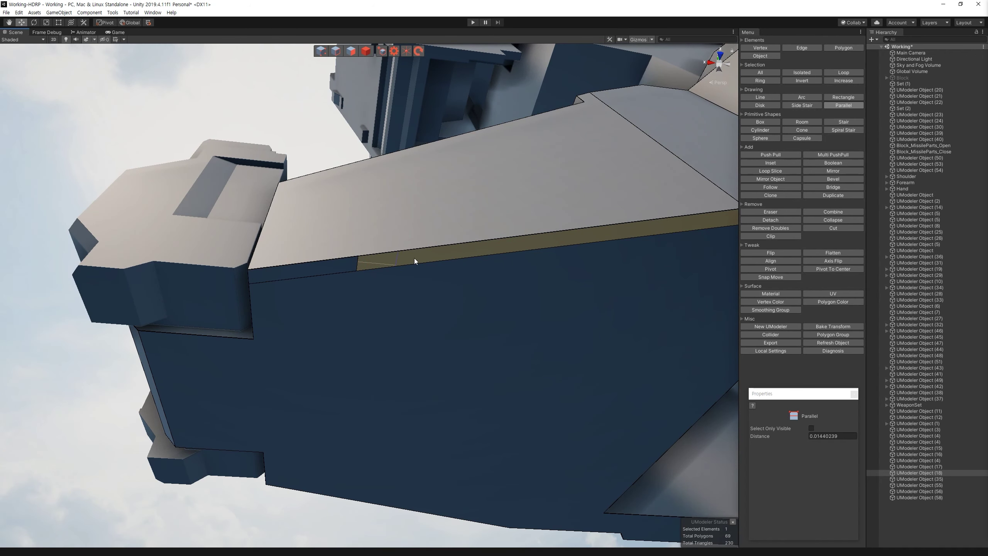
Step: Push the narrow side face inward to form the slots
{"action": "left_click", "coordinate": [323, 47]}
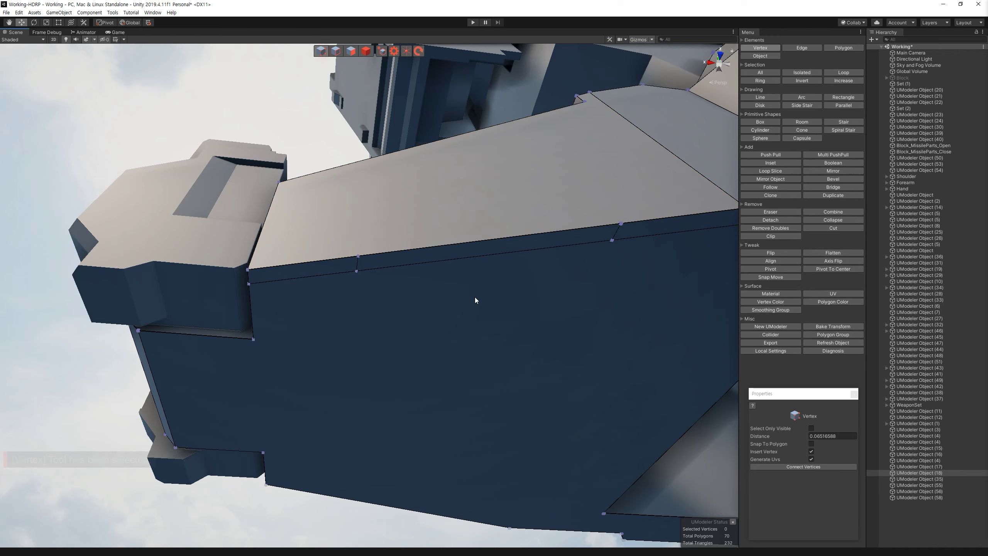
{"action": "key", "text": "3"}
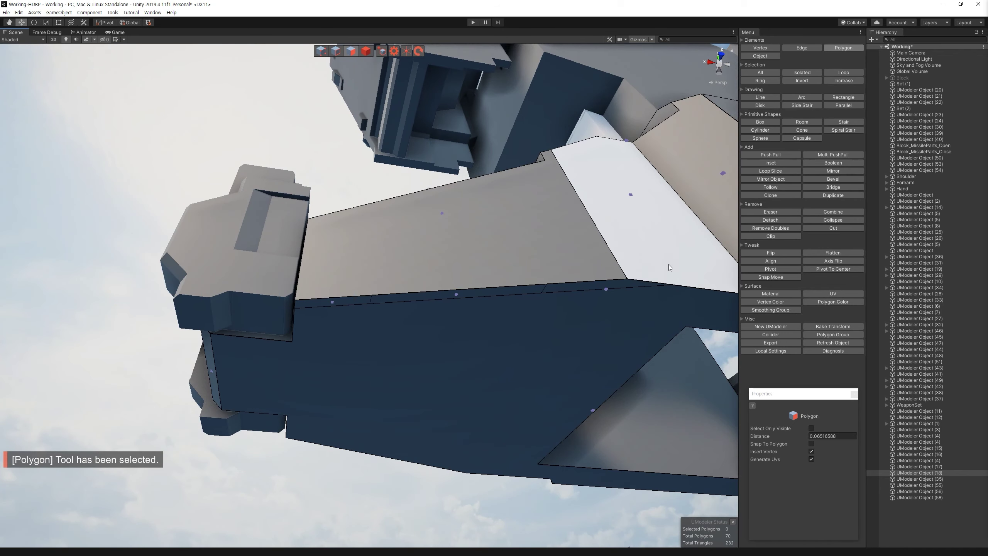
{"action": "left_click", "coordinate": [771, 154]}
{"action": "left_click_drag", "start_coordinate": [556, 274], "coordinate": [554, 288]}
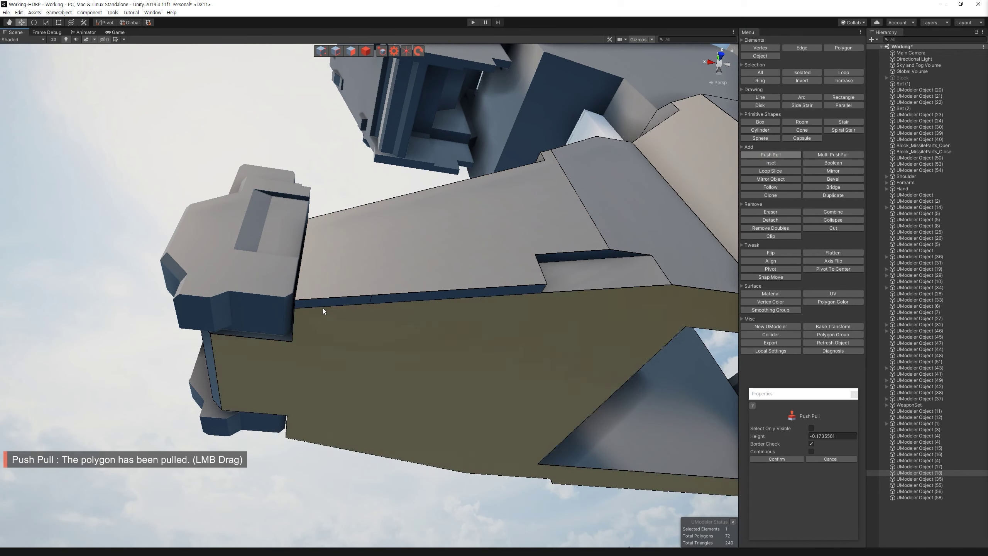
{"action": "mouse_move", "coordinate": [326, 271]}
{"action": "left_mouse_down", "text": "alt"}
{"action": "mouse_move", "coordinate": [478, 193]}
{"action": "mouse_move", "coordinate": [435, 286]}
{"action": "left_mouse_up", "text": "alt"}
{"action": "key", "text": "3"}
Step: Align the two recess faces on the Y axis
{"action": "left_click", "coordinate": [383, 267]}
{"action": "left_click", "coordinate": [595, 309], "text": "ctrl"}
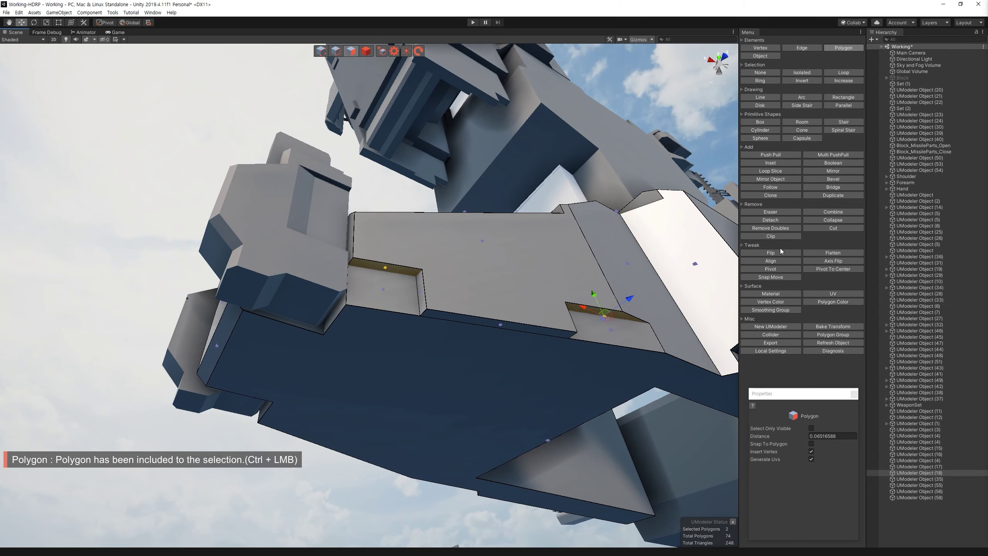
{"action": "left_click", "coordinate": [770, 261]}
{"action": "left_click", "coordinate": [835, 452]}
{"action": "left_click", "coordinate": [802, 435]}
{"action": "left_click", "coordinate": [815, 453]}
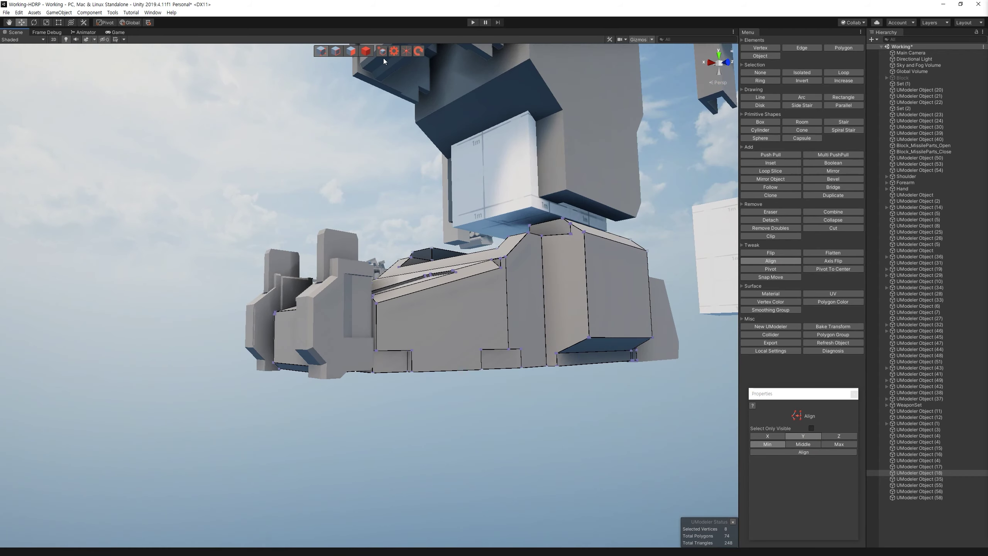
{"action": "left_click", "coordinate": [351, 51]}
{"action": "left_click", "coordinate": [500, 320], "text": "ctrl"}
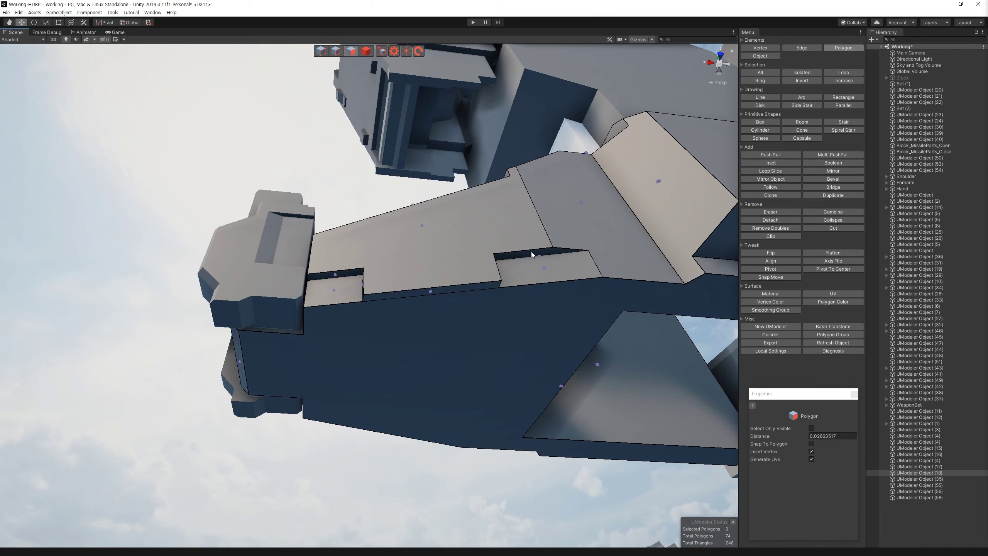
Step: Split off a face with a line across the slot and push it into the wall
{"action": "left_click", "coordinate": [336, 51]}
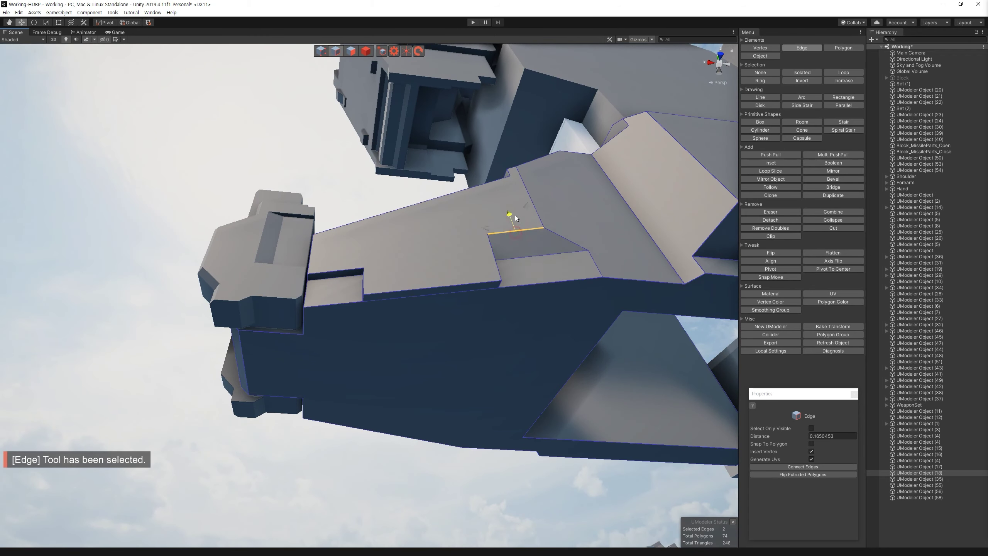
{"action": "left_click_drag", "start_coordinate": [515, 218], "coordinate": [465, 351], "text": "alt"}
{"action": "left_click", "coordinate": [377, 359], "text": "shift"}
{"action": "mouse_move", "coordinate": [389, 307]}
{"action": "left_mouse_down", "text": "alt"}
{"action": "mouse_move", "coordinate": [497, 325]}
{"action": "mouse_move", "coordinate": [550, 355]}
{"action": "mouse_move", "coordinate": [485, 273]}
{"action": "left_mouse_up", "text": "alt"}
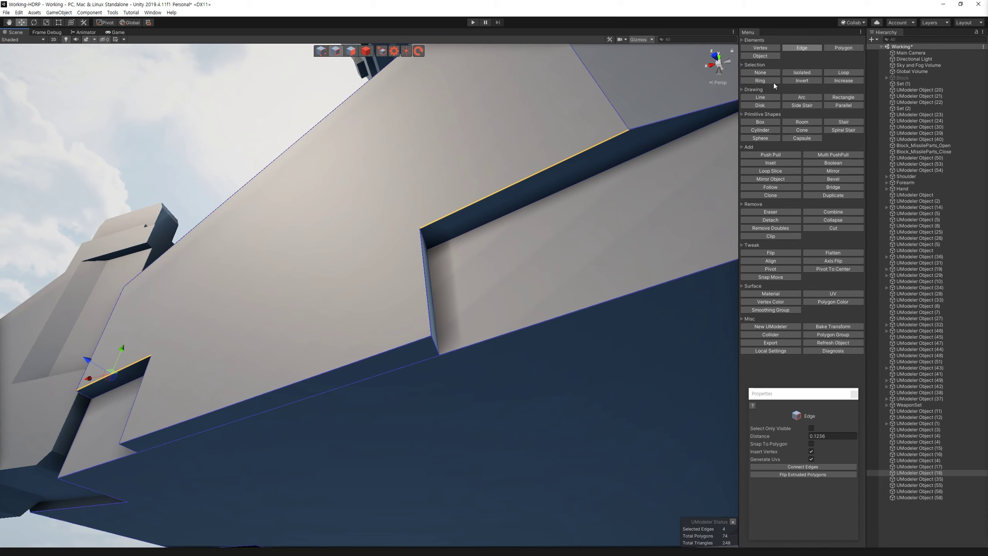
{"action": "left_click", "coordinate": [772, 98]}
{"action": "left_click", "coordinate": [412, 343]}
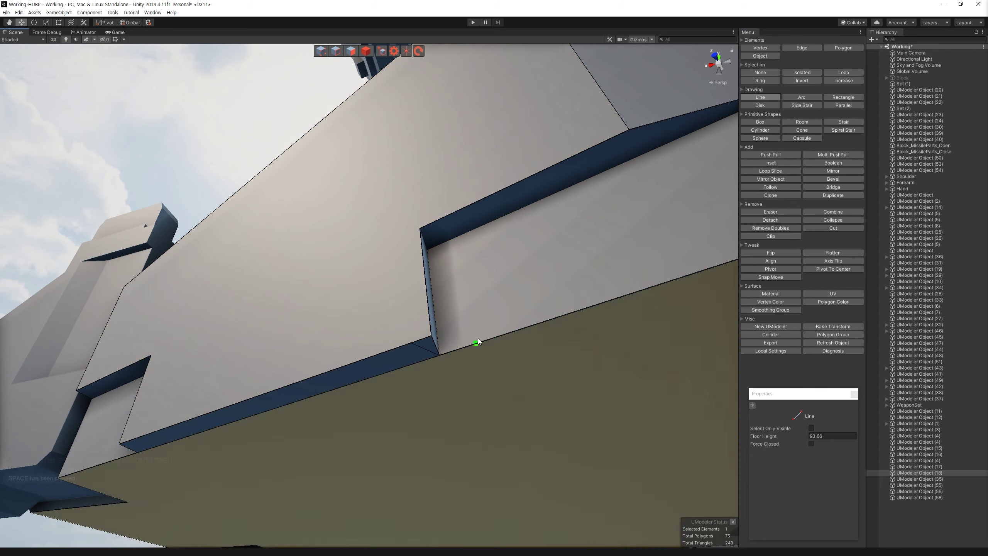
{"action": "left_click_drag", "start_coordinate": [487, 292], "coordinate": [423, 229]}
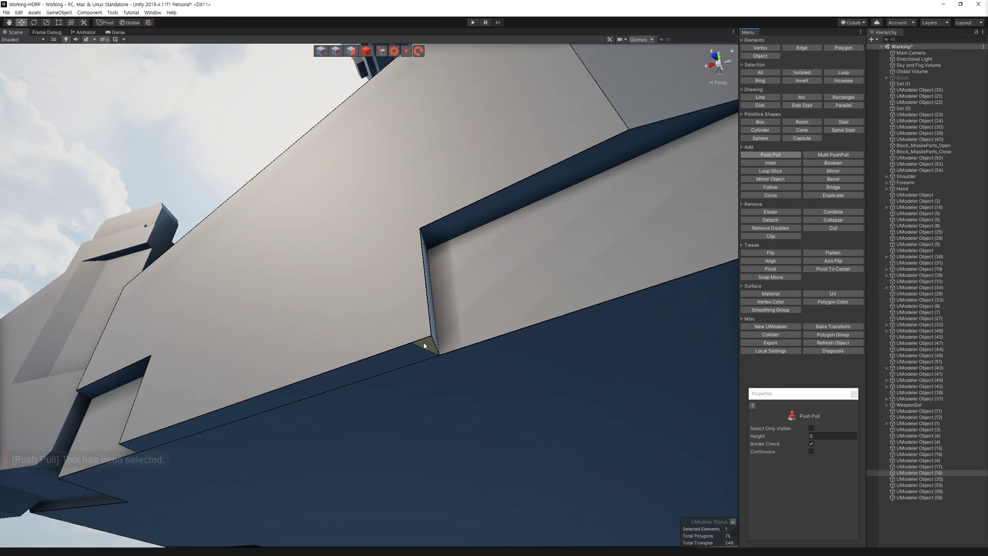
Step: Combine the stray vertex with its neighbour into a single vertex
{"action": "key", "text": "1"}
{"action": "left_click", "coordinate": [406, 237], "text": "shift"}
{"action": "left_click", "coordinate": [832, 211]}
{"action": "left_click_drag", "start_coordinate": [481, 220], "coordinate": [341, 56], "text": "alt"}
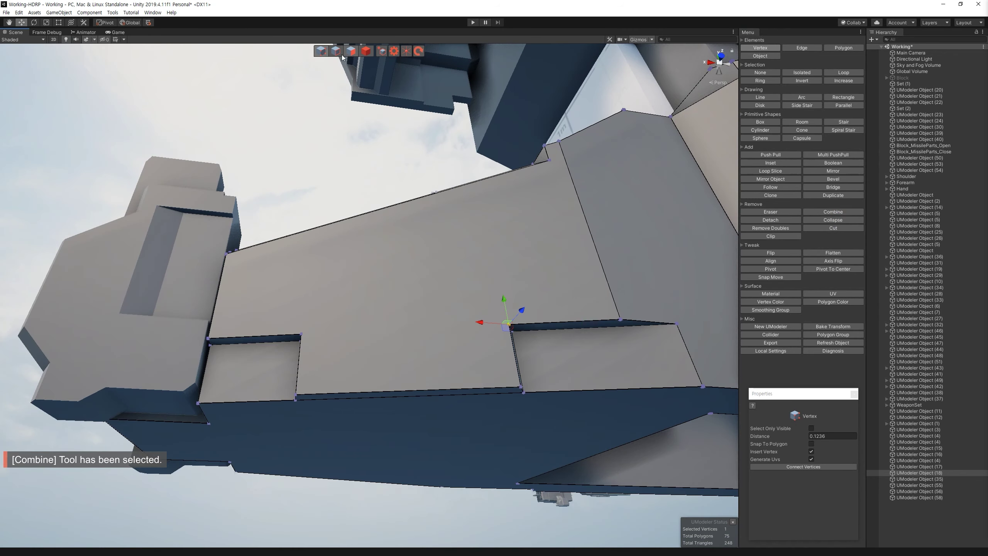
Step: Select a slot edge, then deselect and reselect the part to review the finished foot
{"action": "left_click", "coordinate": [341, 54]}
{"action": "left_click_drag", "start_coordinate": [348, 99], "coordinate": [358, 256], "text": "alt"}
{"action": "left_click", "coordinate": [608, 331], "text": "shift"}
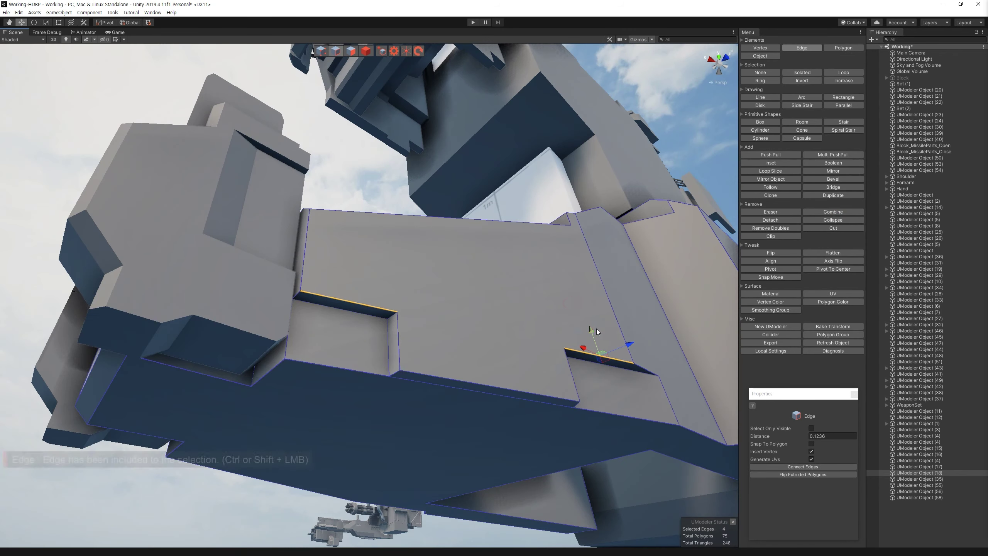
{"action": "left_click_drag", "start_coordinate": [589, 299], "coordinate": [458, 51], "text": "alt"}
{"action": "left_click", "coordinate": [365, 51]}
{"action": "left_click", "coordinate": [567, 400]}
{"action": "mouse_move", "coordinate": [566, 400]}
{"action": "left_mouse_down", "text": "alt"}
{"action": "mouse_move", "coordinate": [461, 297]}
{"action": "mouse_move", "coordinate": [367, 59]}
{"action": "left_mouse_up", "text": "alt"}
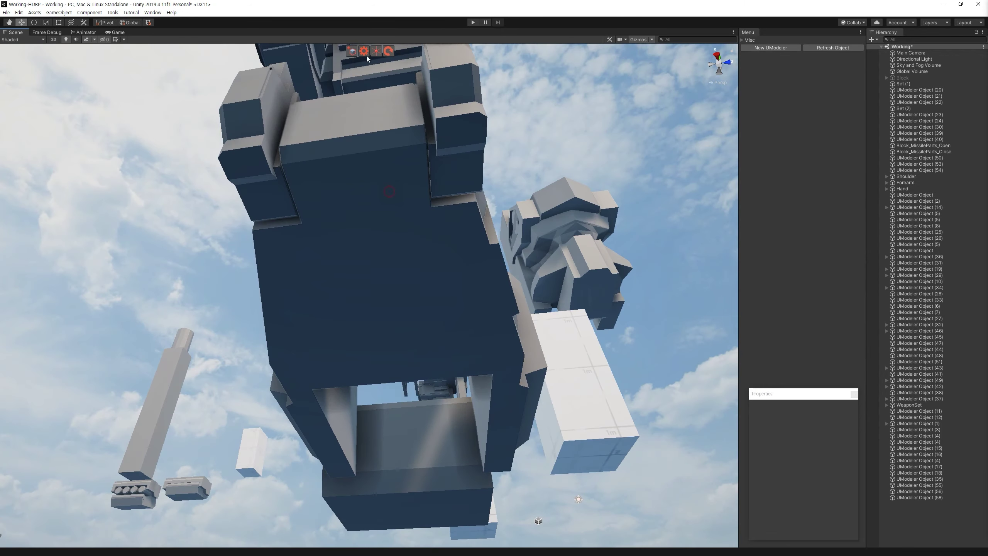
{"action": "left_click", "coordinate": [452, 240]}
{"action": "mouse_move", "coordinate": [452, 240]}
{"action": "left_mouse_down", "text": "alt"}
{"action": "mouse_move", "coordinate": [455, 223]}
{"action": "mouse_move", "coordinate": [434, 279]}
{"action": "left_mouse_up", "text": "alt"}
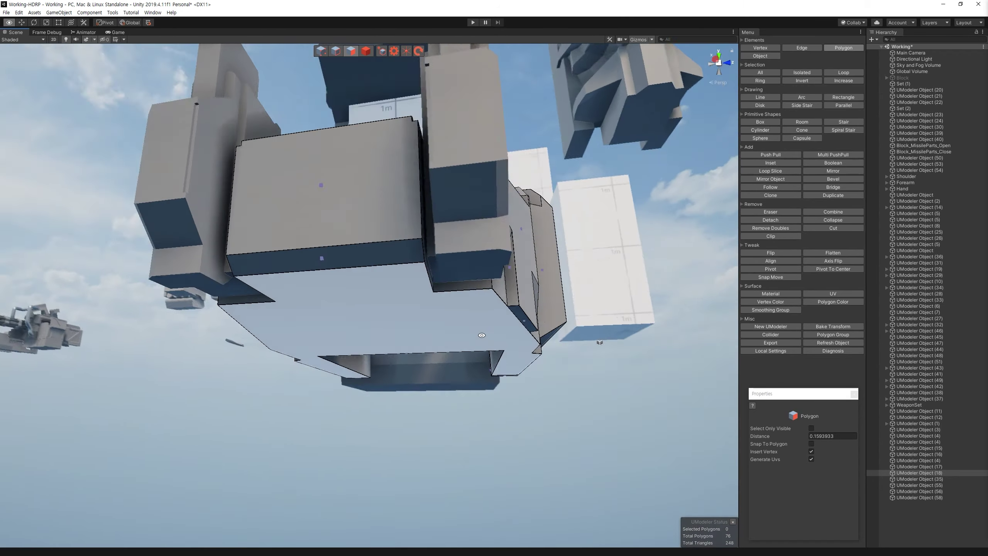
{"action": "left_click_drag", "start_coordinate": [435, 279], "coordinate": [477, 338], "text": "alt"}
Step: Connect vertices across the front plate to cut a vertical seam, replacing an undone edge connection
{"action": "left_click_drag", "start_coordinate": [417, 330], "coordinate": [694, 262], "text": "alt"}
{"action": "left_click_drag", "start_coordinate": [498, 225], "coordinate": [785, 164], "text": "alt"}
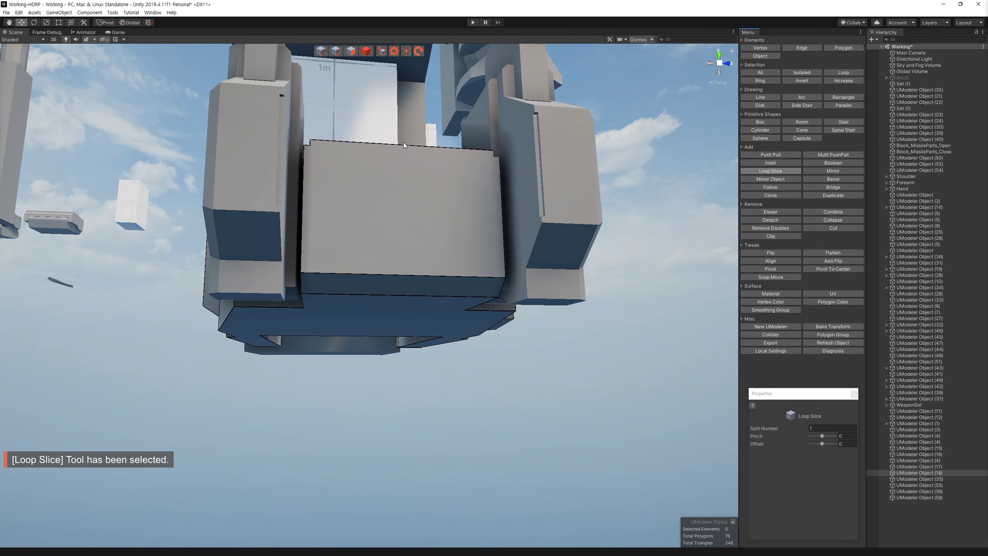
{"action": "key", "text": "2"}
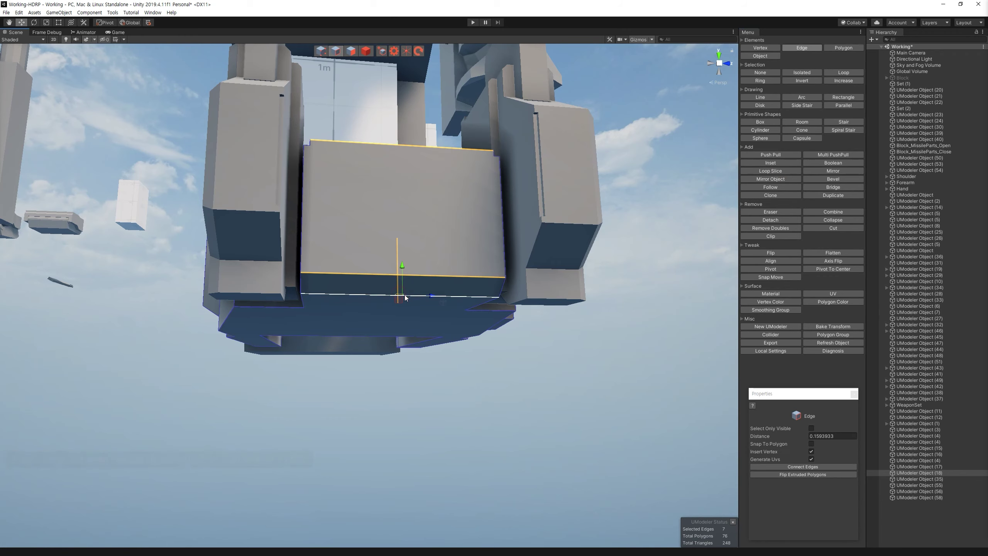
{"action": "left_click", "coordinate": [516, 455]}
{"action": "left_click", "coordinate": [409, 147], "text": "shift"}
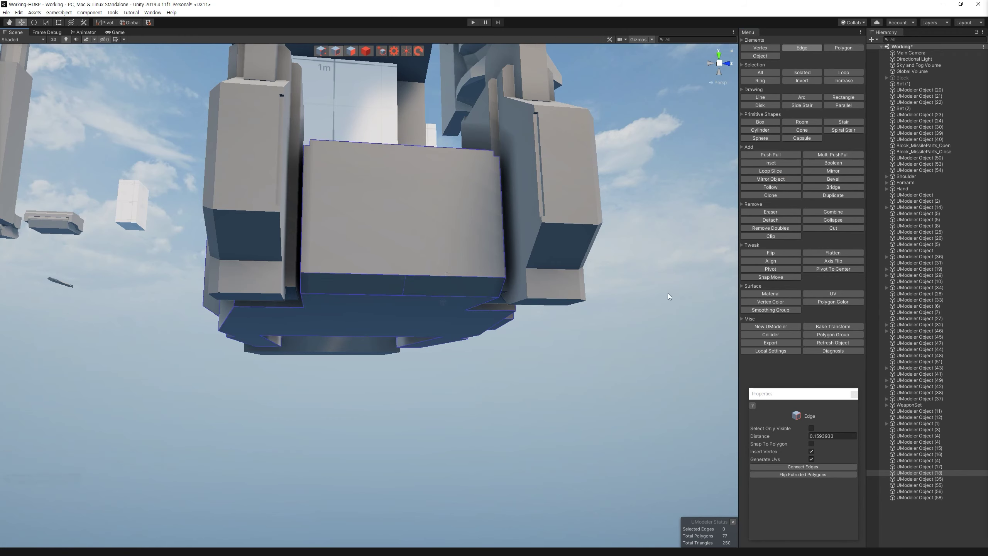
{"action": "left_click_drag", "start_coordinate": [408, 147], "coordinate": [461, 302], "text": "alt"}
{"action": "key", "text": "c"}
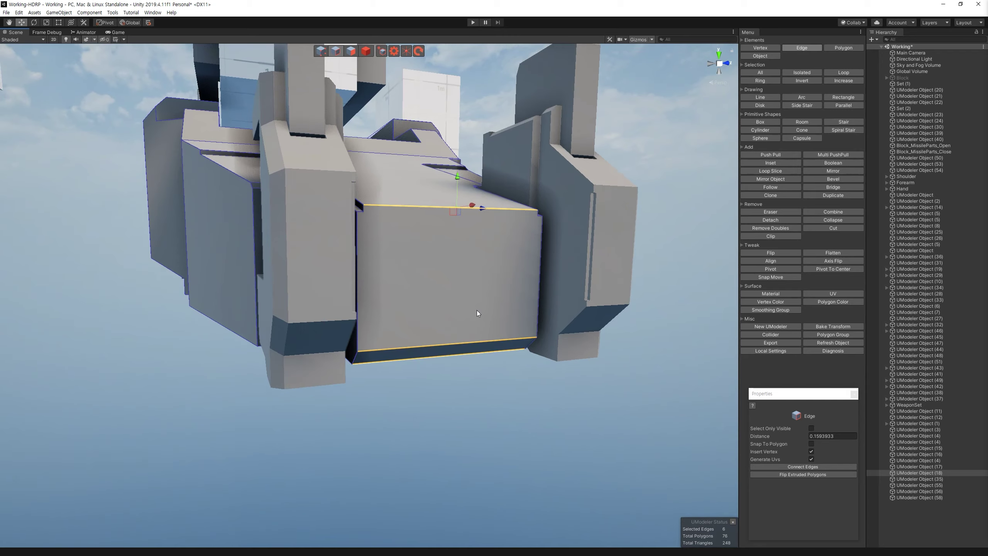
{"action": "key", "text": "2"}
{"action": "key", "text": "ctrl+z"}
{"action": "key", "text": "1"}
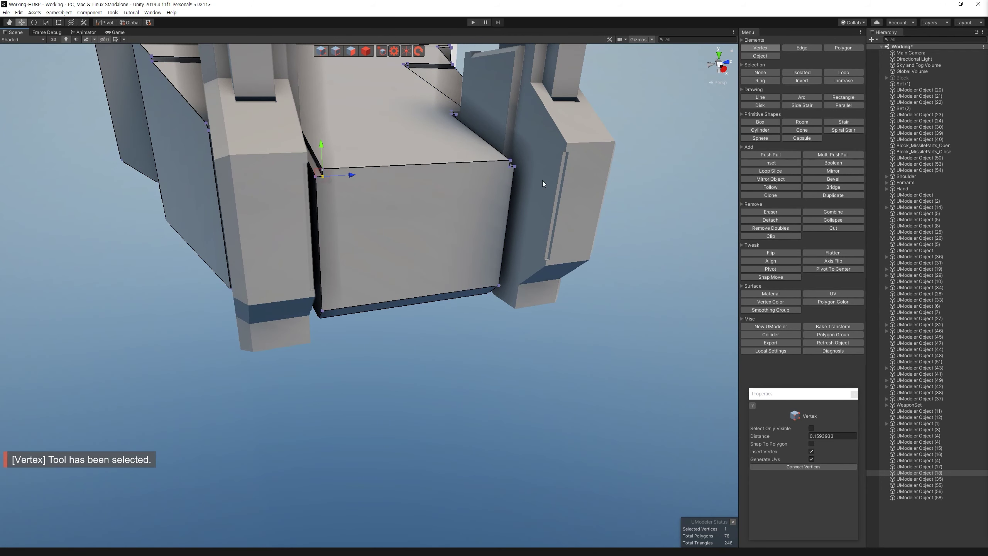
{"action": "key", "text": "c"}
Step: Delete the newly split front face of the plate
{"action": "left_click_drag", "start_coordinate": [368, 59], "coordinate": [437, 179], "text": "alt"}
{"action": "key", "text": "1"}
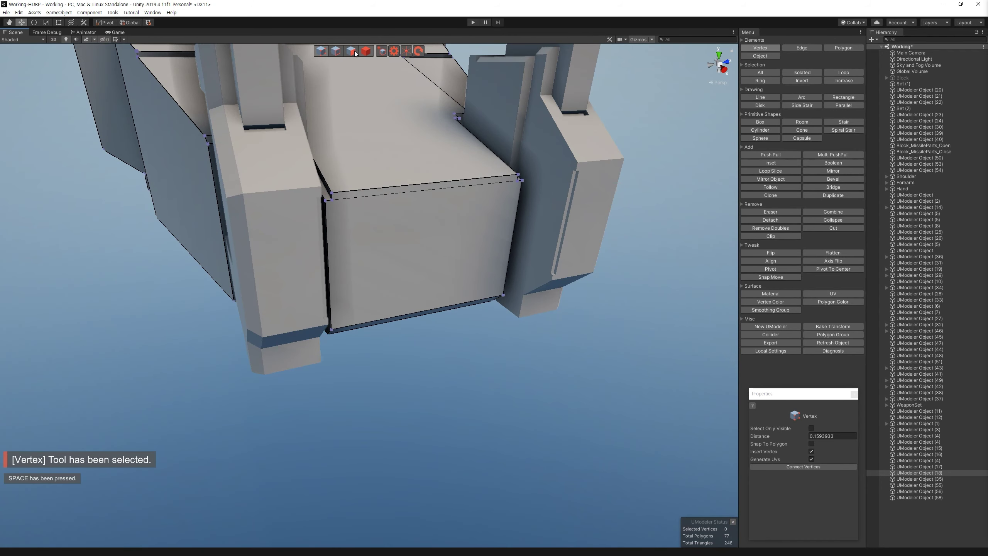
{"action": "key", "text": "3"}
{"action": "left_click", "coordinate": [422, 240]}
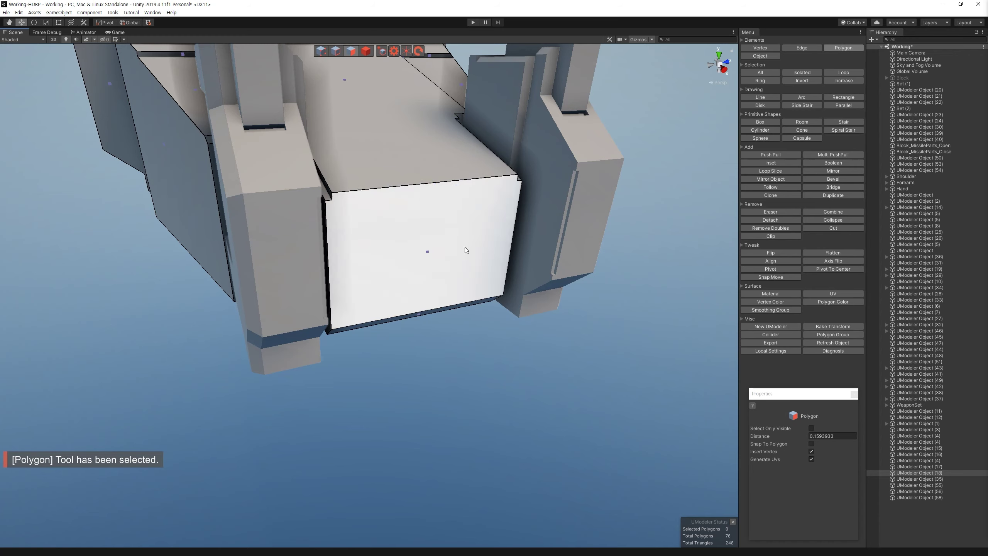
{"action": "key", "text": "Delete"}
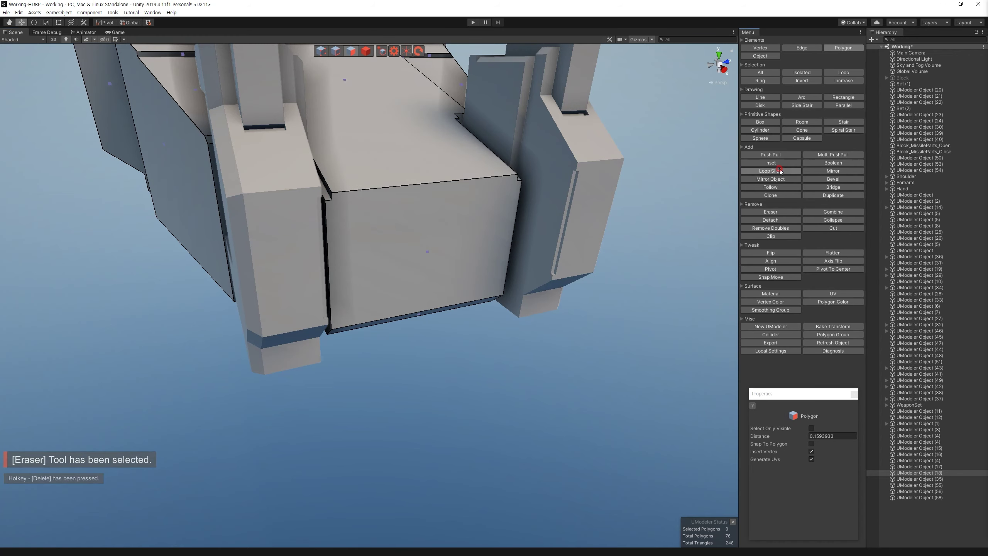
Step: Place a parallel cut across the front face to form the bottom strip
{"action": "left_click", "coordinate": [780, 172]}
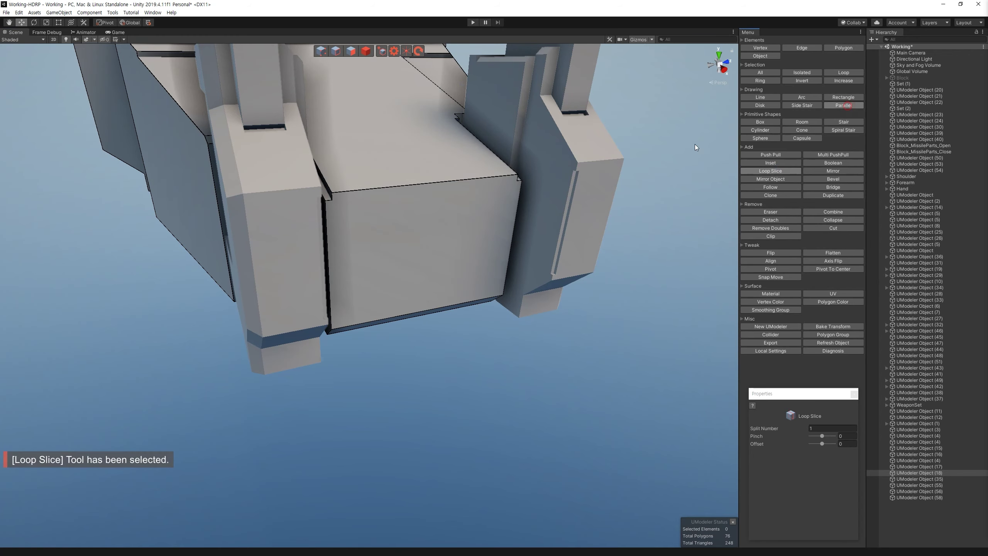
{"action": "left_click", "coordinate": [426, 218]}
{"action": "mouse_move", "coordinate": [446, 253]}
{"action": "left_mouse_down", "text": "alt"}
{"action": "mouse_move", "coordinate": [435, 200]}
{"action": "mouse_move", "coordinate": [412, 229]}
{"action": "mouse_move", "coordinate": [374, 213]}
{"action": "left_mouse_up", "text": "alt"}
{"action": "key", "text": "ctrl+z"}
{"action": "left_click", "coordinate": [374, 213]}
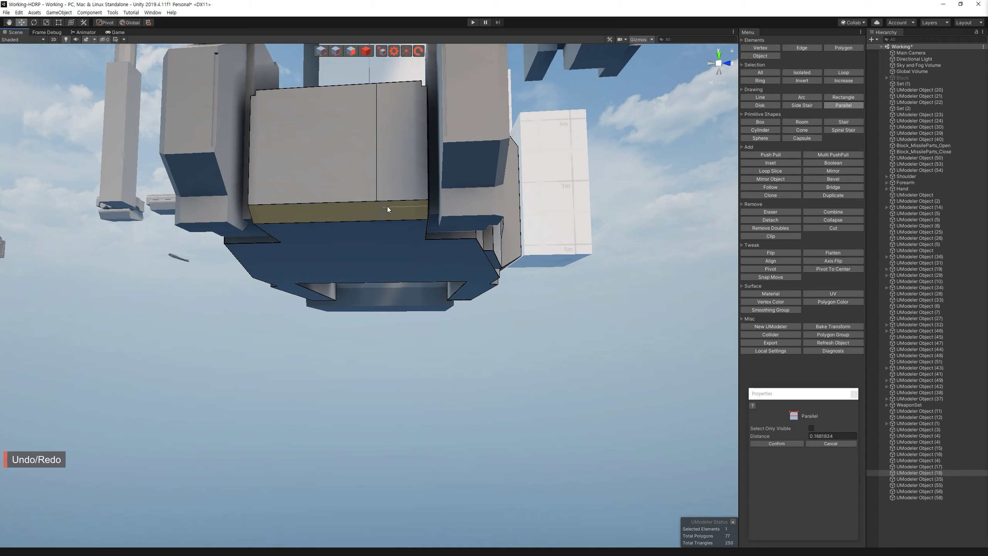
{"action": "left_click", "coordinate": [387, 206]}
Step: Align the vertical seam edge and the lower edge along the Z axis
{"action": "key", "text": "2"}
{"action": "left_click", "coordinate": [376, 183]}
{"action": "left_click", "coordinate": [383, 213], "text": "shift"}
{"action": "left_click", "coordinate": [771, 261]}
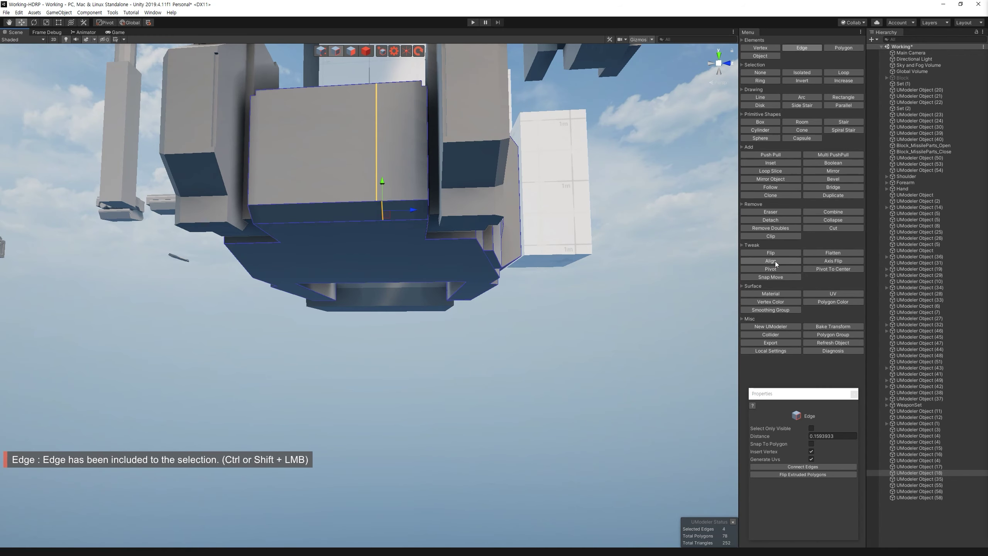
{"action": "left_click", "coordinate": [836, 436]}
{"action": "left_click", "coordinate": [829, 452]}
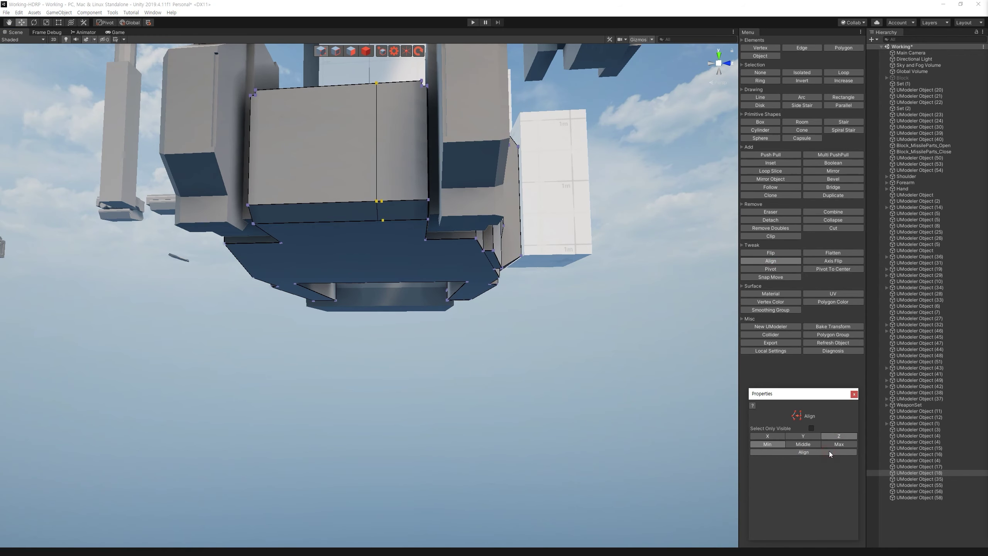
Step: Enable vertex snapping and merge the overlapping vertices with Remove Doubles
{"action": "mouse_move", "coordinate": [389, 175]}
{"action": "left_mouse_down", "text": "alt"}
{"action": "mouse_move", "coordinate": [404, 271]}
{"action": "mouse_move", "coordinate": [359, 100]}
{"action": "left_mouse_up", "text": "alt"}
{"action": "key", "text": "2"}
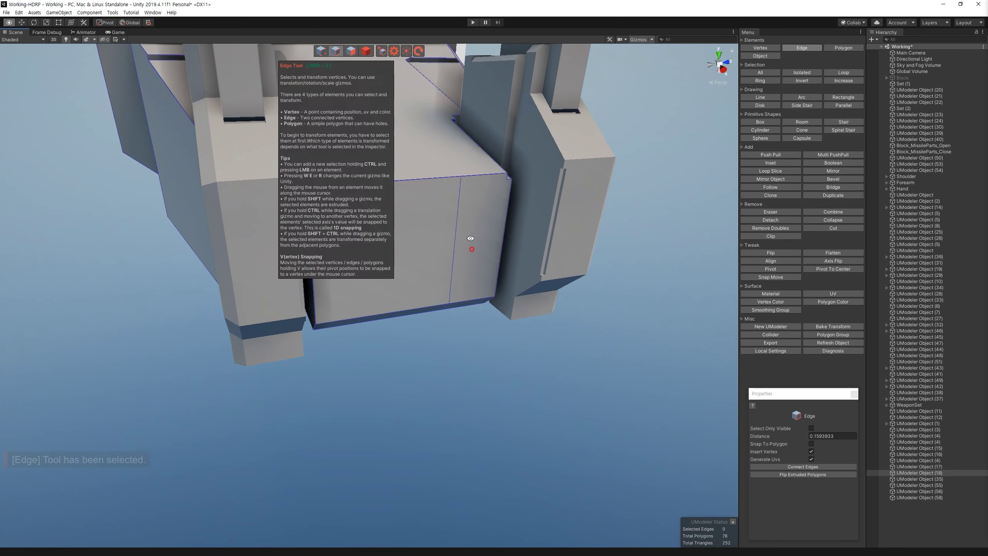
{"action": "key", "text": "1"}
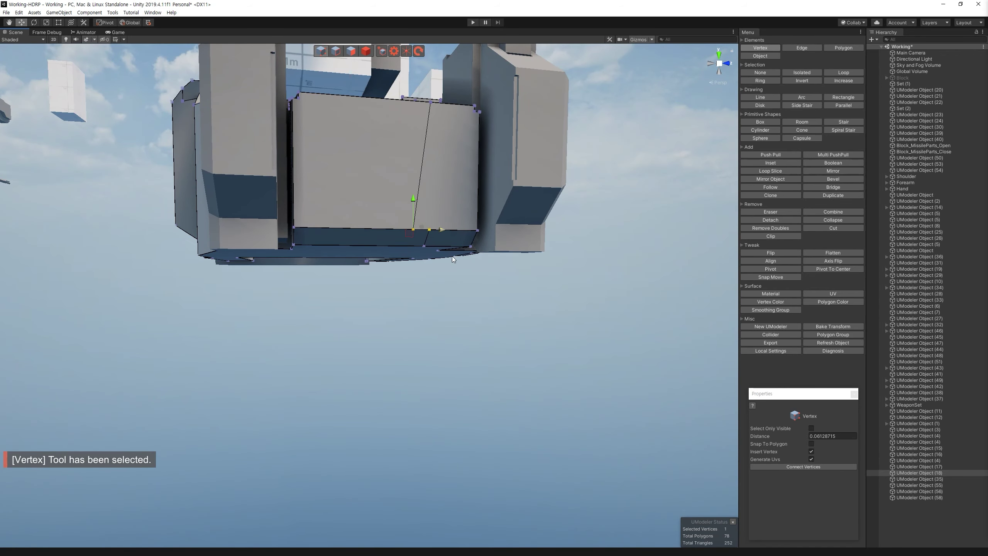
{"action": "key", "text": "ctrl+z"}
{"action": "left_click_drag", "start_coordinate": [452, 256], "coordinate": [529, 426], "text": "alt"}
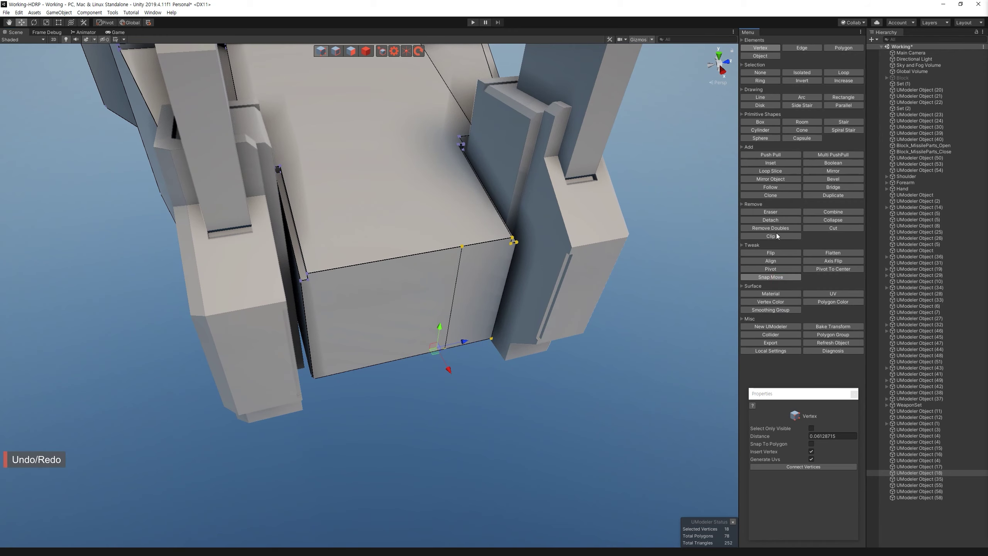
{"action": "key", "text": "v"}
{"action": "key", "text": "Escape"}
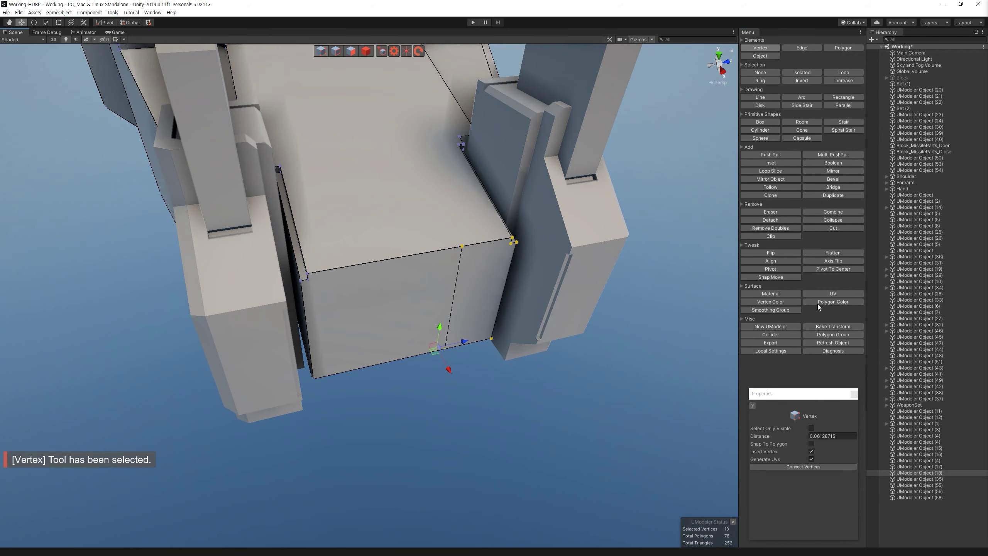
{"action": "left_click", "coordinate": [779, 227]}
Step: Delete the two selected polygons on the plate
{"action": "key", "text": "3"}
{"action": "mouse_move", "coordinate": [486, 292]}
{"action": "left_mouse_down", "text": "alt"}
{"action": "mouse_move", "coordinate": [542, 271]}
{"action": "mouse_move", "coordinate": [459, 310]}
{"action": "mouse_move", "coordinate": [317, 119]}
{"action": "left_mouse_up", "text": "alt"}
{"action": "key", "text": "Delete"}
{"action": "left_click_drag", "start_coordinate": [260, 136], "coordinate": [578, 413]}
Step: Box-select all of the plate's vertices and merge the duplicates
{"action": "key", "text": "1"}
{"action": "left_click_drag", "start_coordinate": [506, 272], "coordinate": [723, 310], "text": "alt"}
{"action": "left_click", "coordinate": [786, 229]}
{"action": "left_click_drag", "start_coordinate": [505, 272], "coordinate": [374, 41], "text": "alt"}
{"action": "key", "text": "3"}
Step: Select a corner vertex of the plate and undo an accidental extrusion
{"action": "left_click", "coordinate": [326, 53]}
{"action": "mouse_move", "coordinate": [389, 175]}
{"action": "left_mouse_down", "text": "alt"}
{"action": "mouse_move", "coordinate": [429, 232]}
{"action": "mouse_move", "coordinate": [449, 174]}
{"action": "mouse_move", "coordinate": [344, 58]}
{"action": "left_mouse_up", "text": "alt"}
{"action": "left_click", "coordinate": [408, 186]}
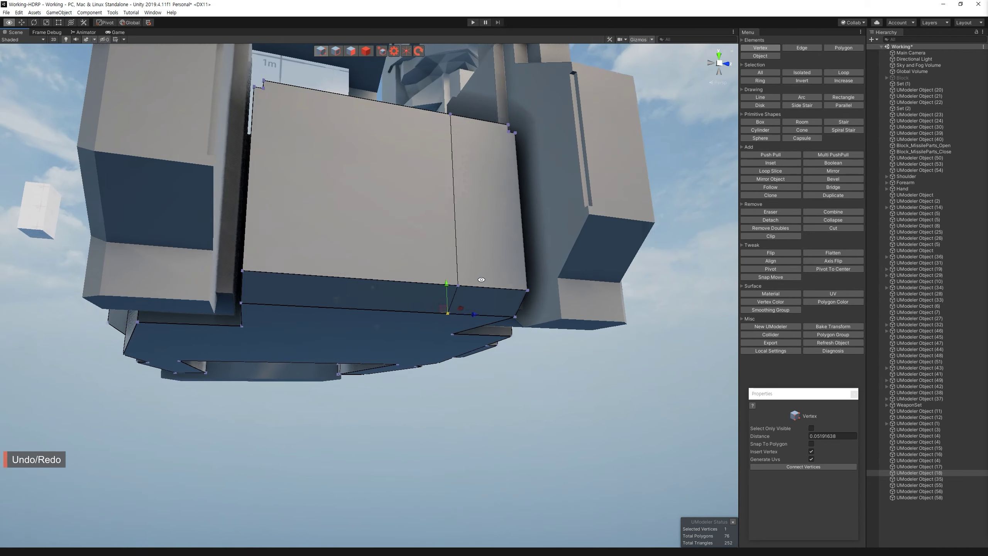
{"action": "left_click", "coordinate": [348, 54]}
{"action": "mouse_move", "coordinate": [492, 252]}
{"action": "left_mouse_down", "text": "alt"}
{"action": "mouse_move", "coordinate": [519, 276]}
{"action": "mouse_move", "coordinate": [471, 228]}
{"action": "left_mouse_up", "text": "alt"}
{"action": "key", "text": "ctrl+z"}
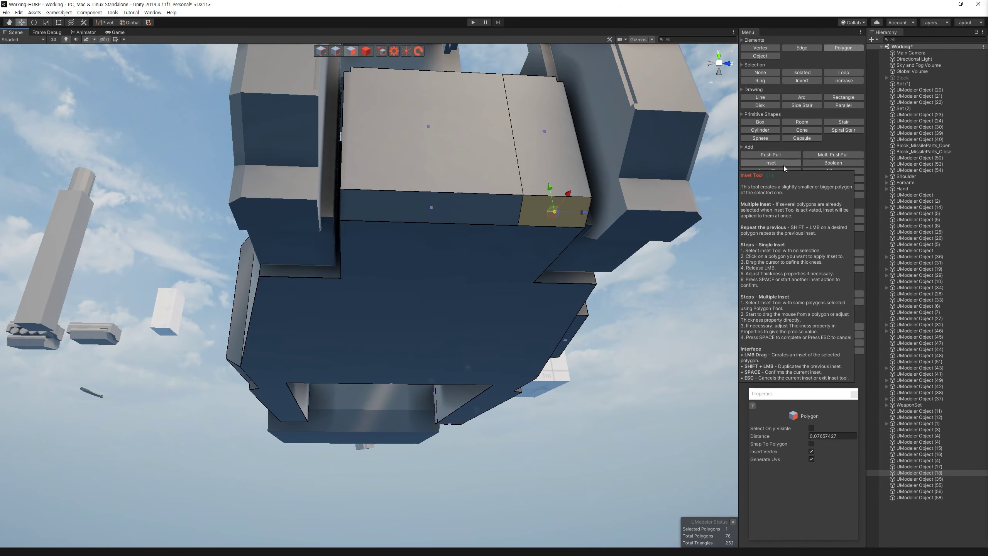
Step: Try a parallel line on the front face, then undo back to the earlier state
{"action": "left_click", "coordinate": [843, 105]}
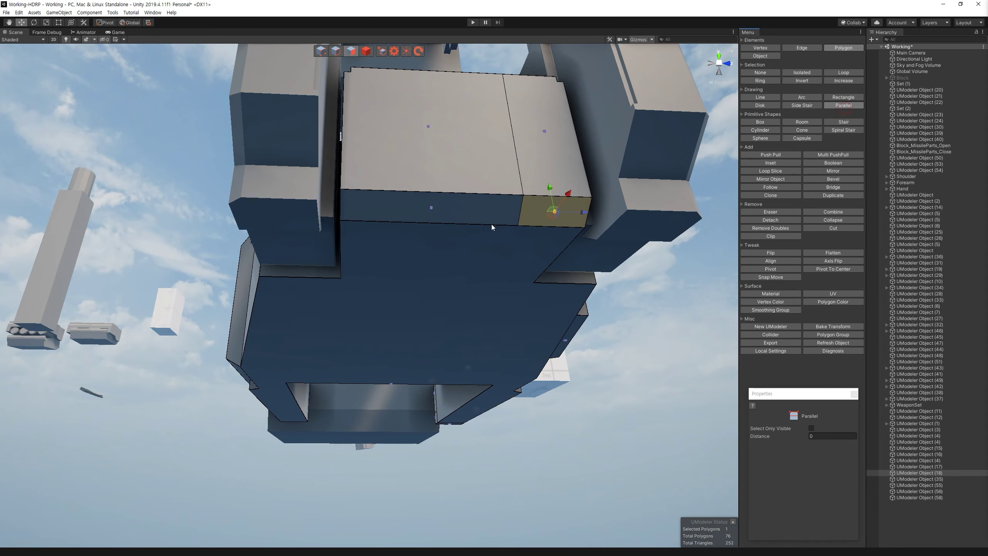
{"action": "left_click", "coordinate": [485, 202]}
{"action": "left_click", "coordinate": [473, 179]}
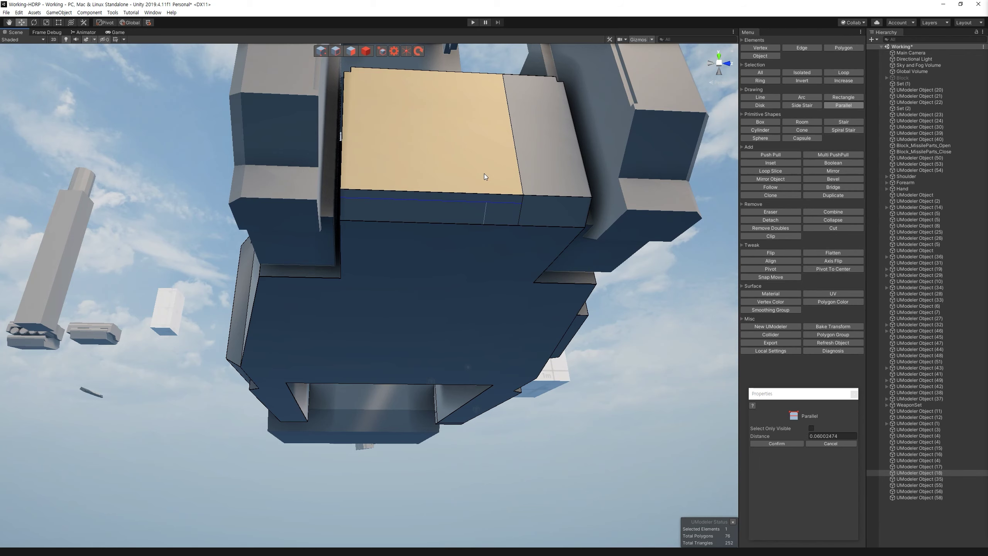
{"action": "key", "text": "ctrl+z"}
{"action": "key", "text": "ctrl+z"}
{"action": "key", "text": "ctrl+z"}
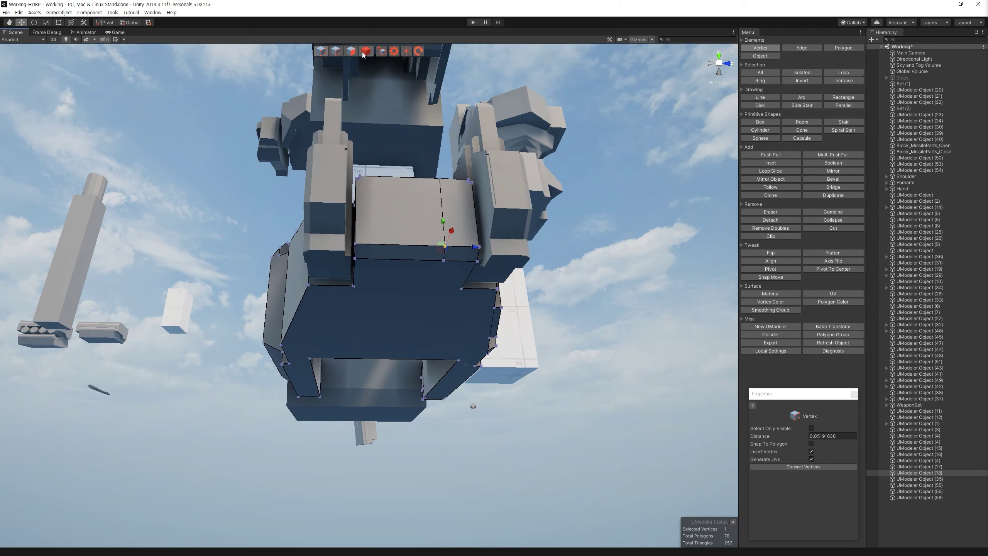
{"action": "key", "text": "ctrl+z"}
{"action": "key", "text": "ctrl+z"}
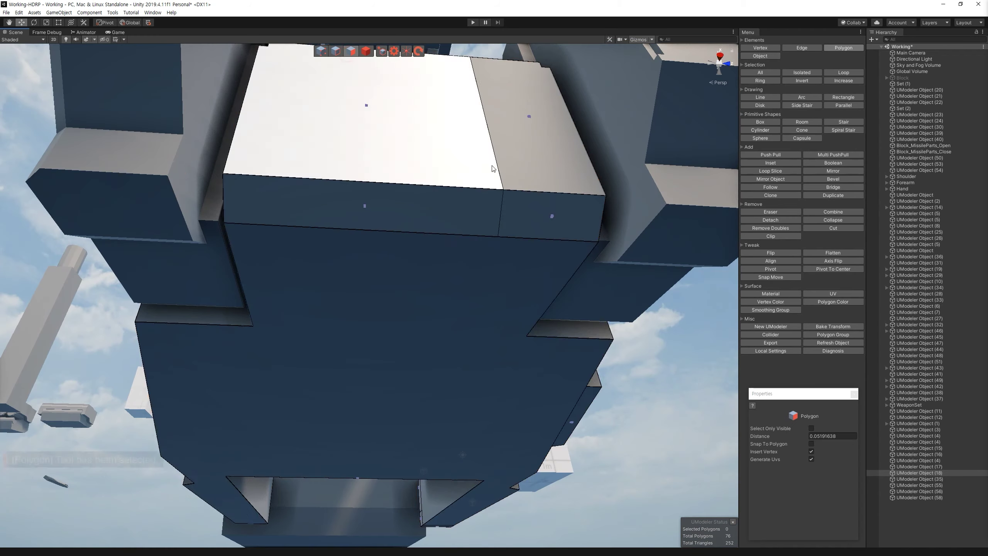
Step: Draw a rectangle on the side face and push the strip inward into a recessed slot
{"action": "key", "text": "3"}
{"action": "mouse_move", "coordinate": [324, 122]}
{"action": "left_mouse_down", "text": "alt"}
{"action": "mouse_move", "coordinate": [422, 151]}
{"action": "mouse_move", "coordinate": [827, 152]}
{"action": "left_mouse_up", "text": "alt"}
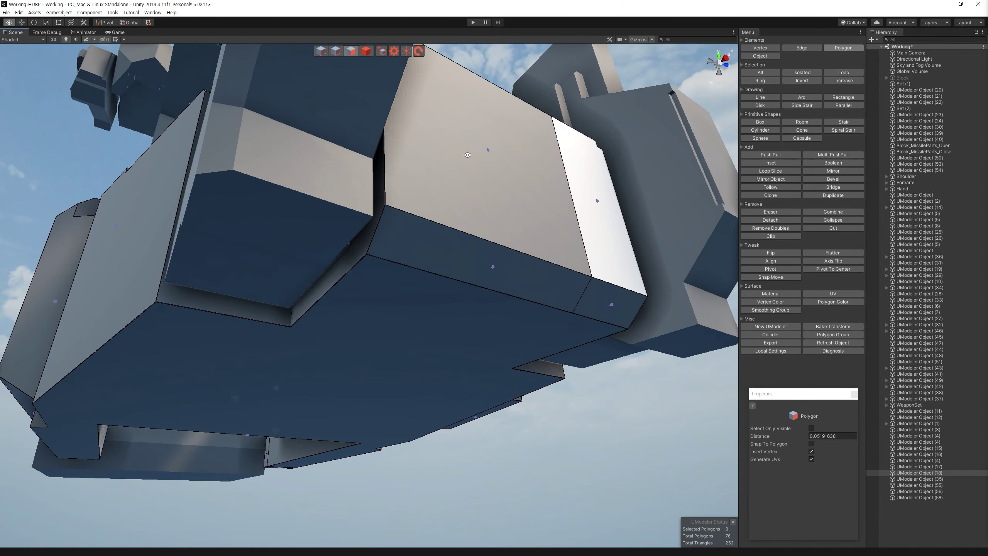
{"action": "left_click", "coordinate": [849, 99]}
{"action": "left_click_drag", "start_coordinate": [380, 227], "coordinate": [408, 116]}
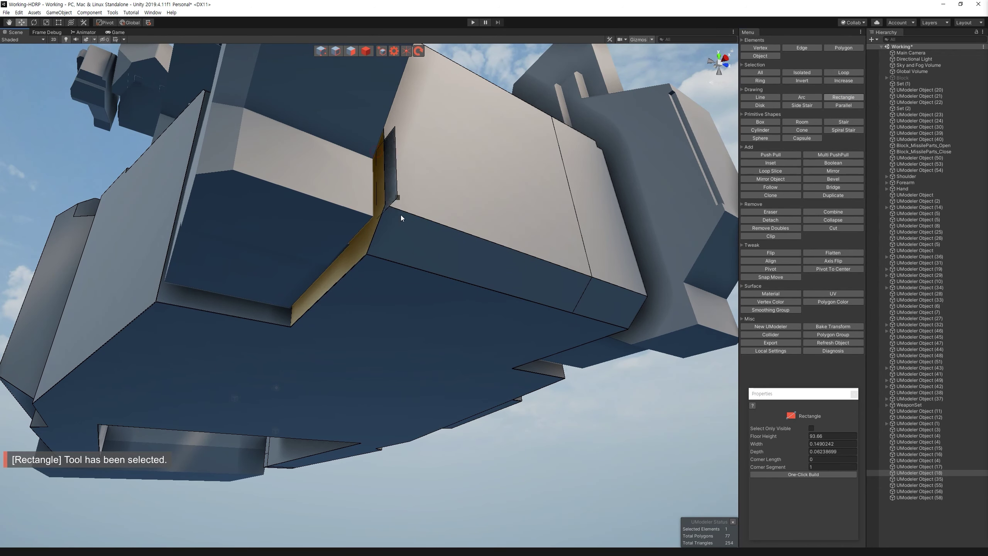
{"action": "key", "text": "Delete"}
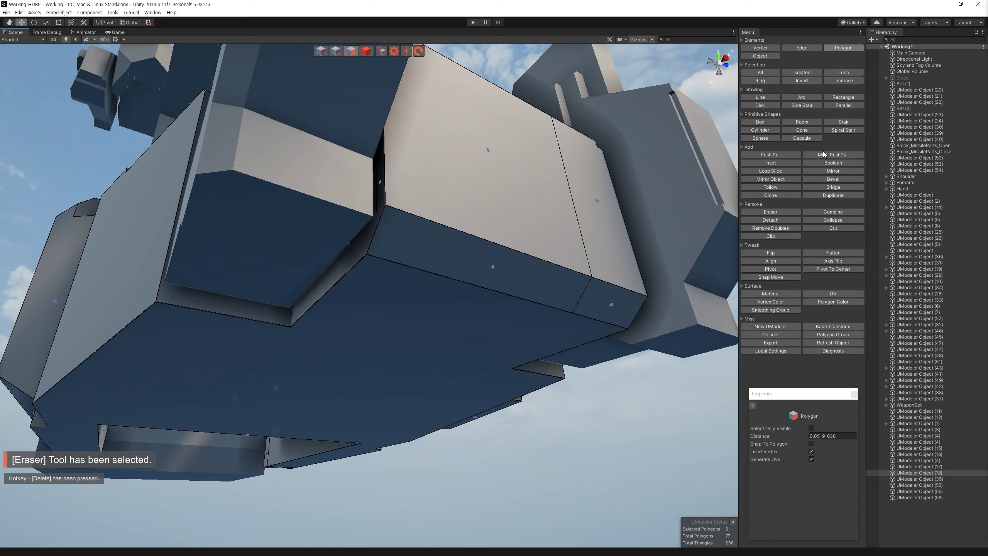
{"action": "left_click_drag", "start_coordinate": [381, 168], "coordinate": [613, 234]}
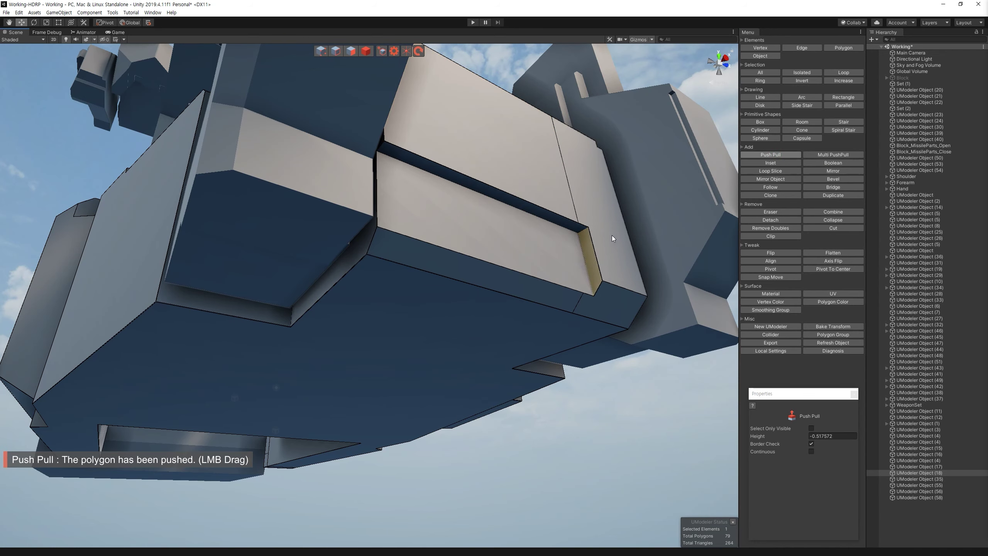
Step: Select the two horizontal ledge edges and raise them upward
{"action": "left_click_drag", "start_coordinate": [608, 234], "coordinate": [460, 74], "text": "alt"}
{"action": "left_click", "coordinate": [370, 49]}
{"action": "left_click", "coordinate": [335, 51]}
{"action": "left_click", "coordinate": [548, 255]}
{"action": "left_click", "coordinate": [451, 243], "text": "shift"}
{"action": "left_click_drag", "start_coordinate": [425, 217], "coordinate": [367, 53]}
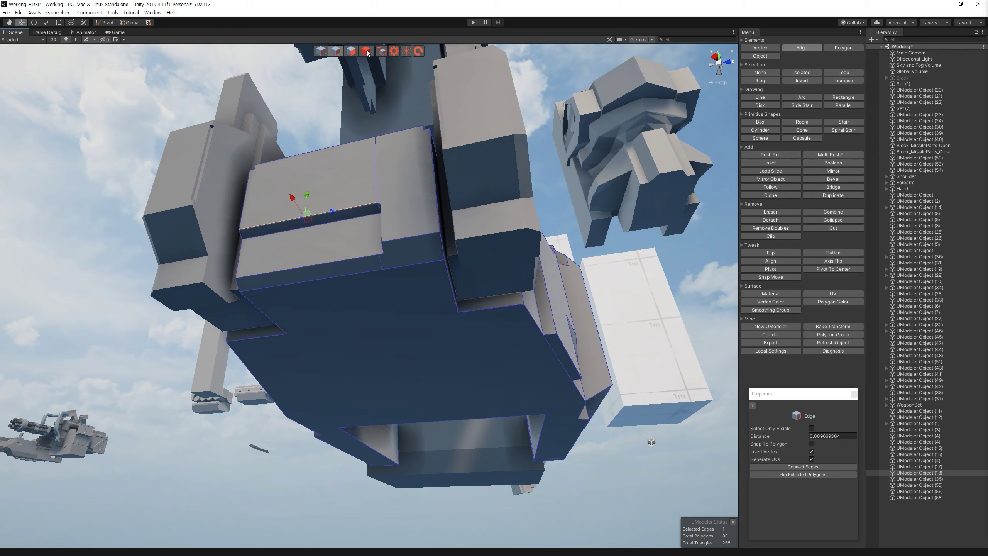
Step: Mirror the hand block's geometry across the object
{"action": "left_click", "coordinate": [367, 51]}
{"action": "left_click", "coordinate": [832, 171]}
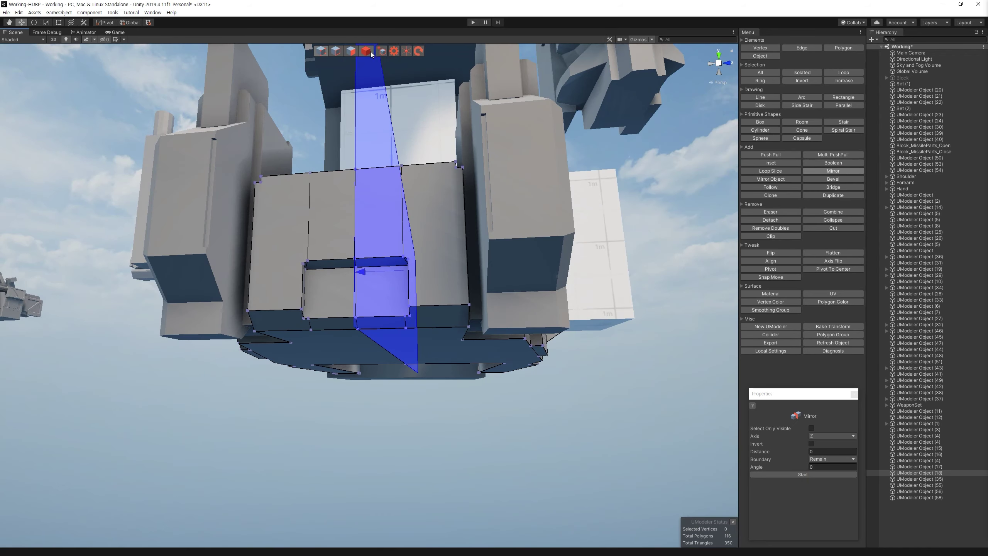
{"action": "left_click", "coordinate": [371, 54]}
{"action": "mouse_move", "coordinate": [426, 404]}
{"action": "left_mouse_down", "text": "alt"}
{"action": "mouse_move", "coordinate": [413, 233]}
{"action": "mouse_move", "coordinate": [428, 310]}
{"action": "mouse_move", "coordinate": [324, 298]}
{"action": "mouse_move", "coordinate": [408, 255]}
{"action": "mouse_move", "coordinate": [459, 280]}
{"action": "left_mouse_up", "text": "alt"}
{"action": "scroll", "coordinate": [423, 302], "scroll_direction": "up", "scroll_amount": 5}
Step: Select UModeler Object (15), then Object (17) on the leg
{"action": "left_click", "coordinate": [323, 297]}
{"action": "scroll", "coordinate": [405, 260], "scroll_direction": "up", "scroll_amount": 5}
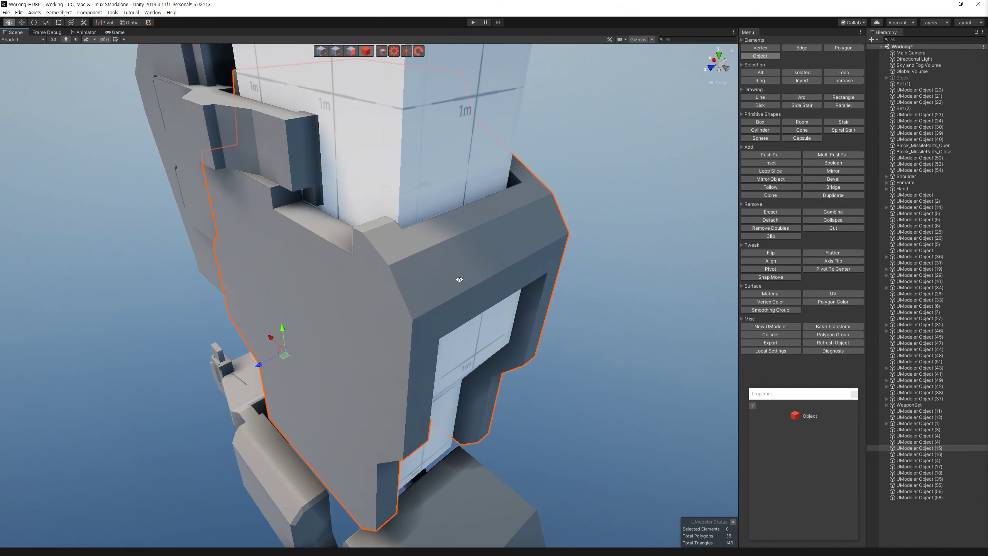
{"action": "scroll", "coordinate": [460, 280], "scroll_direction": "down", "scroll_amount": 5}
{"action": "scroll", "coordinate": [521, 149], "scroll_direction": "down", "scroll_amount": 3}
{"action": "left_click", "coordinate": [420, 278]}
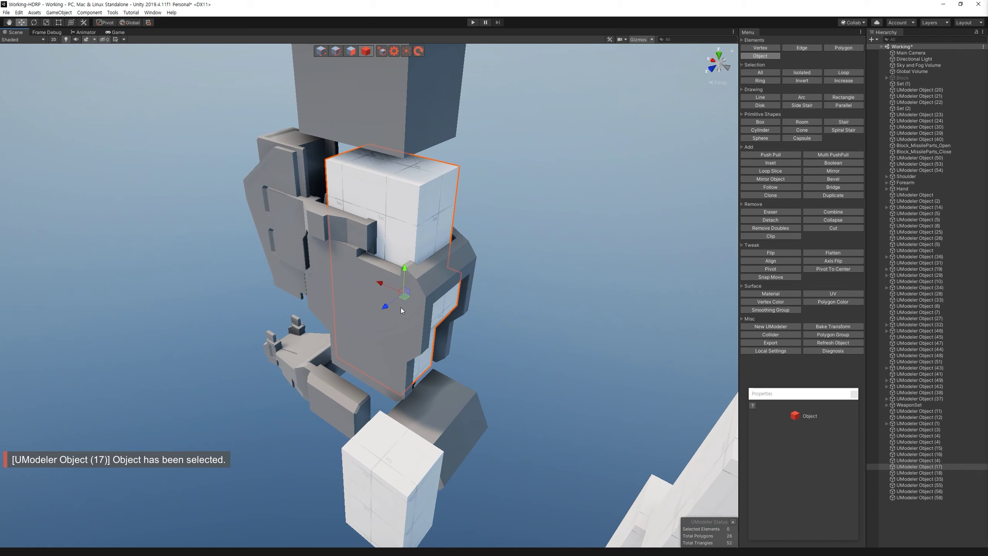
{"action": "left_click", "coordinate": [505, 341]}
Step: Undo and redo to restore the white box, then frame the view on it
{"action": "key", "text": "ctrl+z"}
{"action": "left_click_drag", "start_coordinate": [509, 351], "coordinate": [442, 348], "text": "alt"}
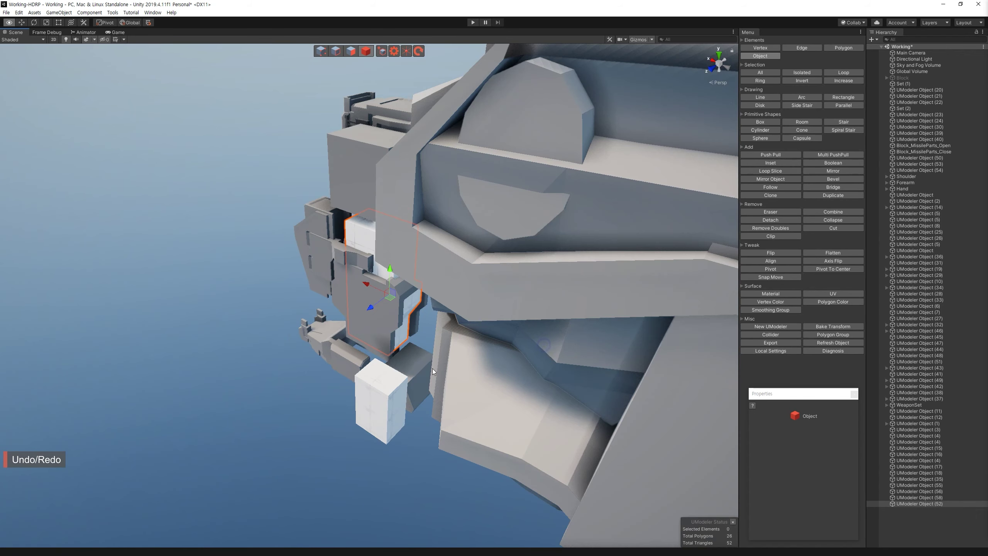
{"action": "key", "text": "ctrl+y"}
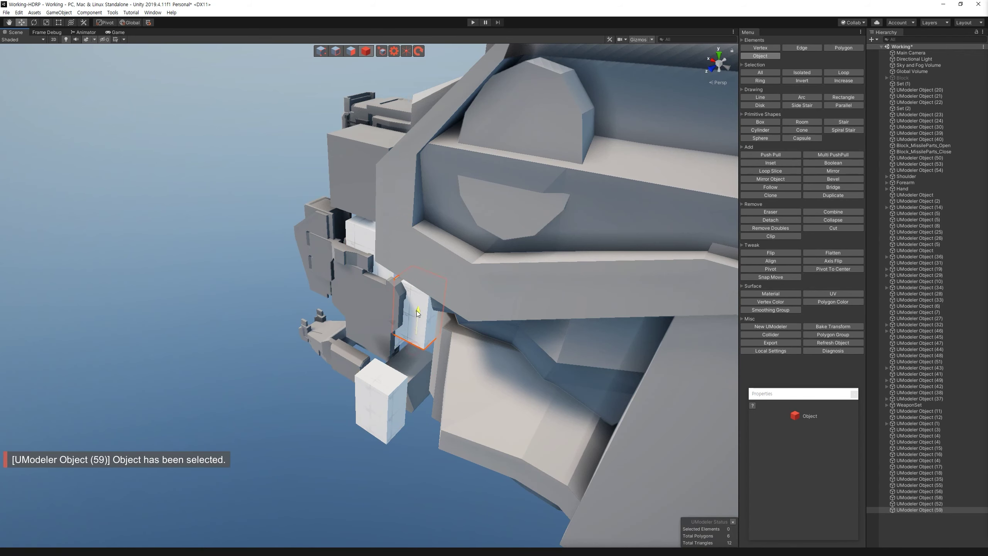
{"action": "key", "text": "f"}
{"action": "mouse_move", "coordinate": [417, 311]}
{"action": "left_mouse_down", "text": "alt"}
{"action": "mouse_move", "coordinate": [511, 352]}
{"action": "mouse_move", "coordinate": [420, 461]}
{"action": "mouse_move", "coordinate": [354, 359]}
{"action": "left_mouse_up", "text": "alt"}
Step: Boolean-subtract the white box's shape from the grey plate it overlaps
{"action": "left_click_drag", "start_coordinate": [264, 438], "coordinate": [296, 398], "text": "alt"}
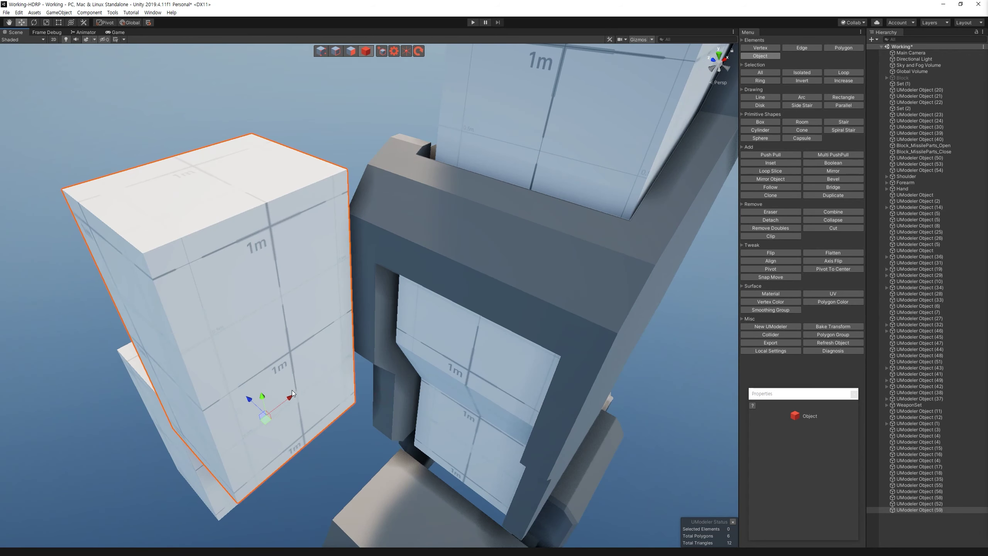
{"action": "mouse_move", "coordinate": [401, 289]}
{"action": "left_mouse_down", "text": "alt"}
{"action": "mouse_move", "coordinate": [504, 230]}
{"action": "mouse_move", "coordinate": [592, 235]}
{"action": "left_mouse_up", "text": "alt"}
{"action": "left_click", "coordinate": [591, 235]}
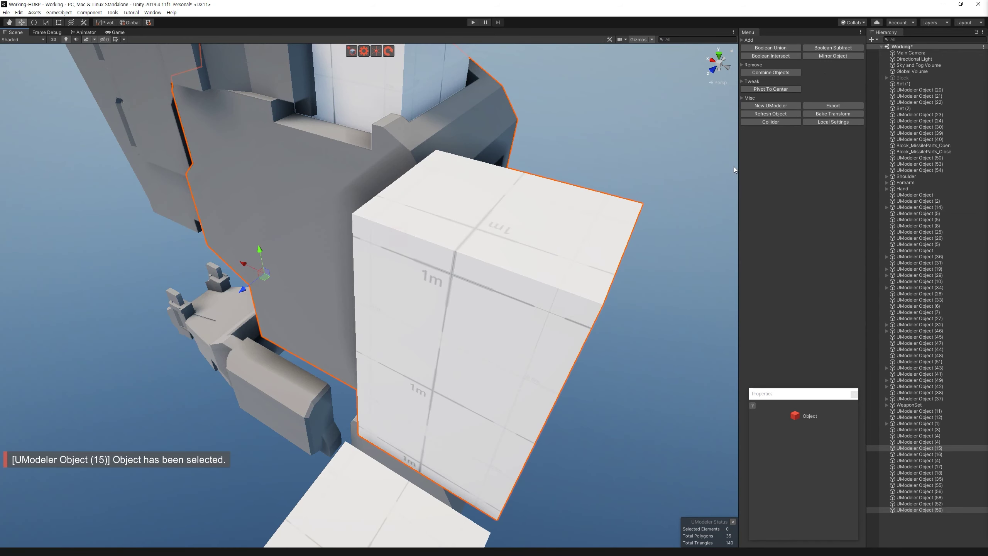
{"action": "left_click", "coordinate": [843, 48]}
{"action": "mouse_move", "coordinate": [505, 229]}
{"action": "left_mouse_down", "text": "alt"}
{"action": "mouse_move", "coordinate": [551, 178]}
{"action": "mouse_move", "coordinate": [522, 246]}
{"action": "mouse_move", "coordinate": [544, 183]}
{"action": "left_mouse_up", "text": "alt"}
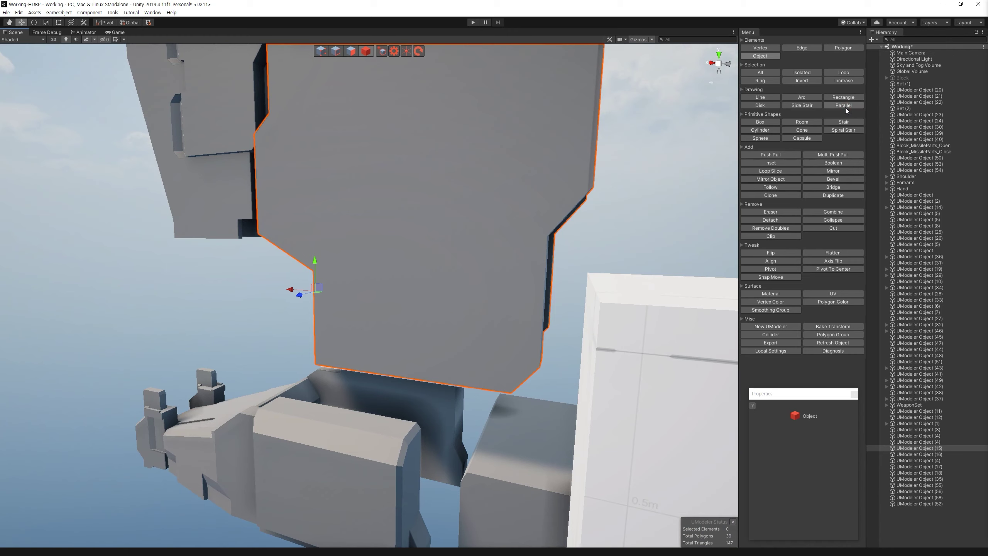
Step: Add a parallel strip along the plate's face and push it inward about -0.071
{"action": "left_click", "coordinate": [843, 105]}
{"action": "left_click_drag", "start_coordinate": [504, 364], "coordinate": [507, 348], "text": "alt"}
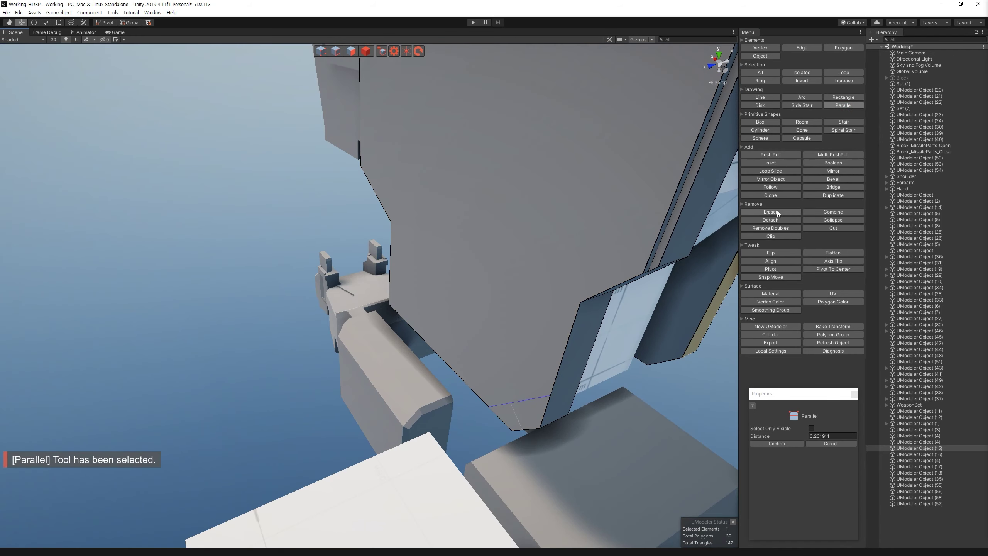
{"action": "left_click", "coordinate": [770, 154]}
{"action": "mouse_move", "coordinate": [539, 417]}
{"action": "left_mouse_down"}
{"action": "mouse_move", "coordinate": [525, 324]}
{"action": "mouse_move", "coordinate": [438, 206]}
{"action": "left_mouse_up"}
{"action": "key", "text": "4"}
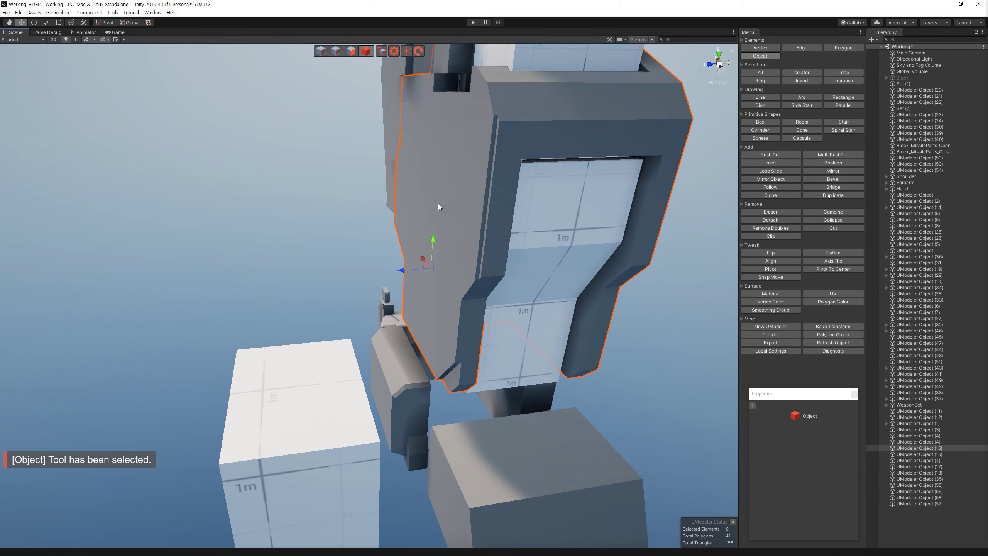
{"action": "mouse_move", "coordinate": [438, 203]}
{"action": "left_mouse_down", "text": "alt"}
{"action": "mouse_move", "coordinate": [405, 227]}
{"action": "mouse_move", "coordinate": [326, 358]}
{"action": "left_mouse_up", "text": "alt"}
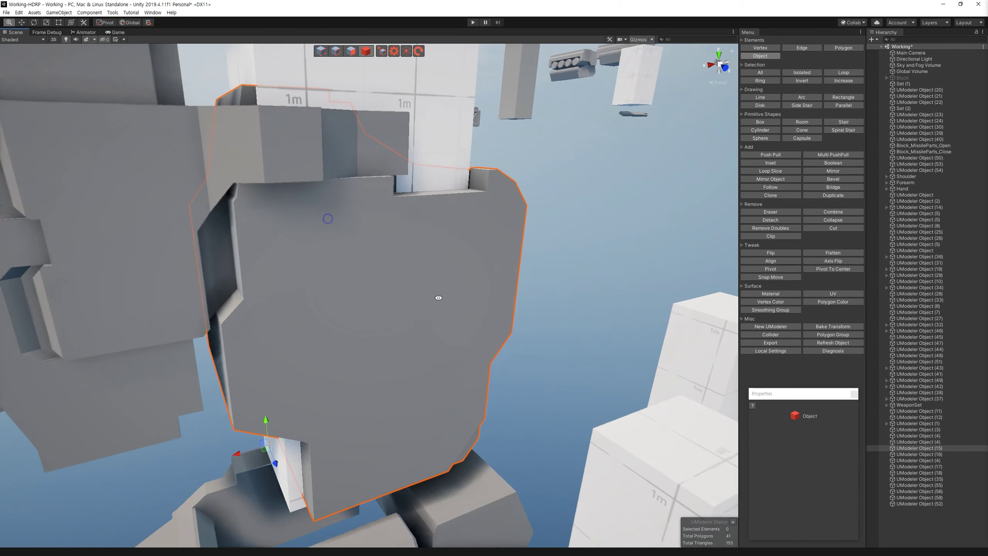
{"action": "key", "text": "ctrl+z"}
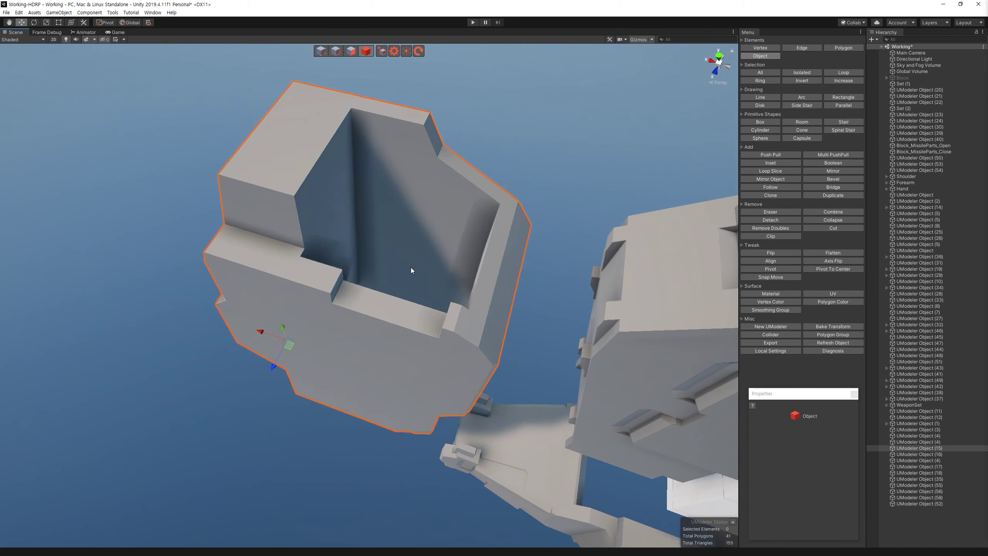
{"action": "mouse_move", "coordinate": [411, 267]}
{"action": "left_mouse_down", "text": "alt"}
{"action": "mouse_move", "coordinate": [337, 122]}
{"action": "mouse_move", "coordinate": [398, 152]}
{"action": "left_mouse_up", "text": "alt"}
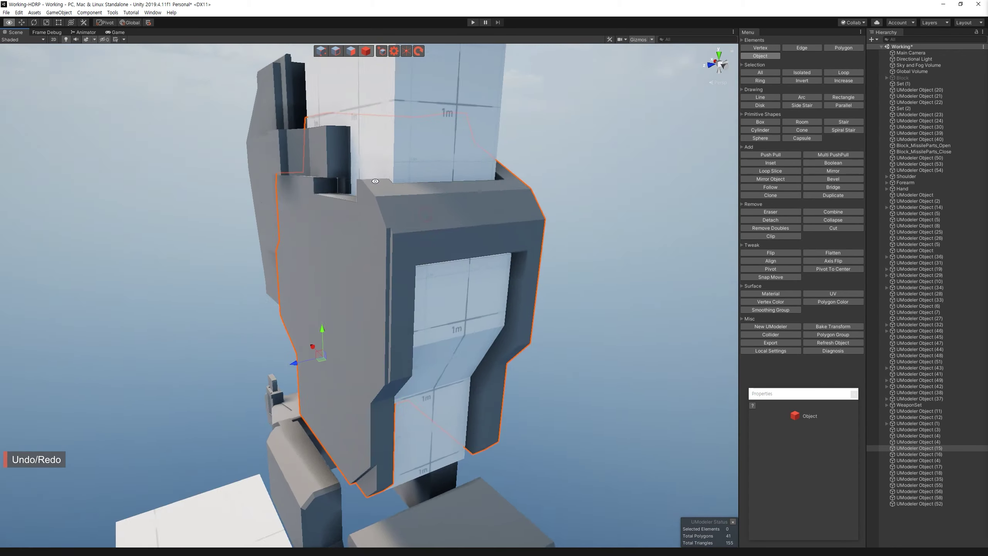
{"action": "left_click", "coordinate": [336, 52]}
{"action": "left_click", "coordinate": [349, 220]}
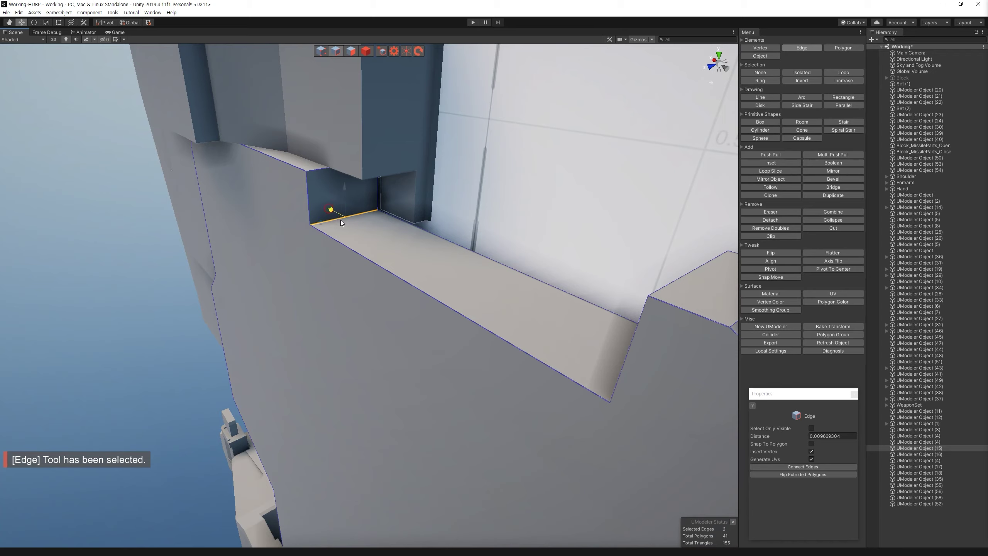
{"action": "left_click_drag", "start_coordinate": [339, 218], "coordinate": [504, 231], "text": "alt"}
{"action": "key", "text": "ctrl+z"}
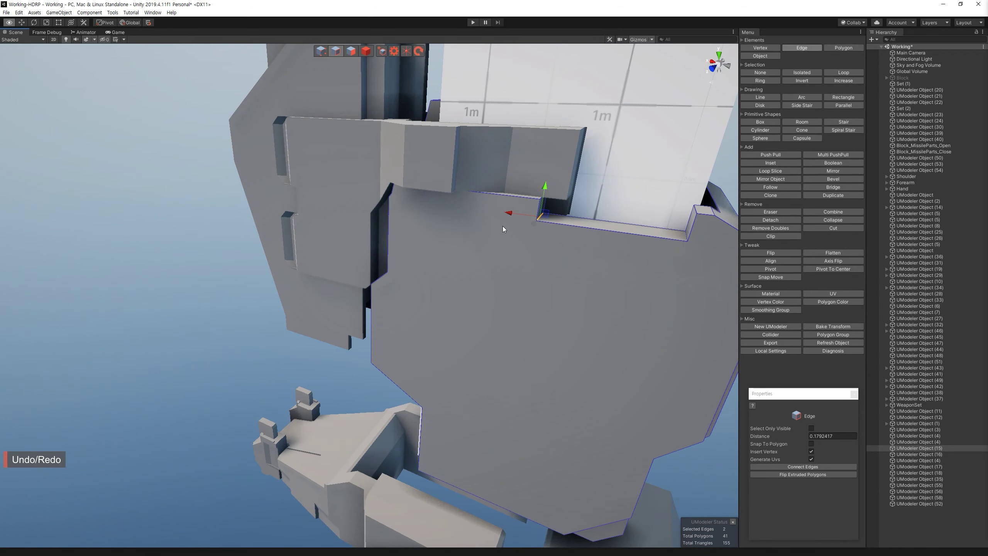
{"action": "left_click_drag", "start_coordinate": [577, 242], "coordinate": [497, 210], "text": "alt"}
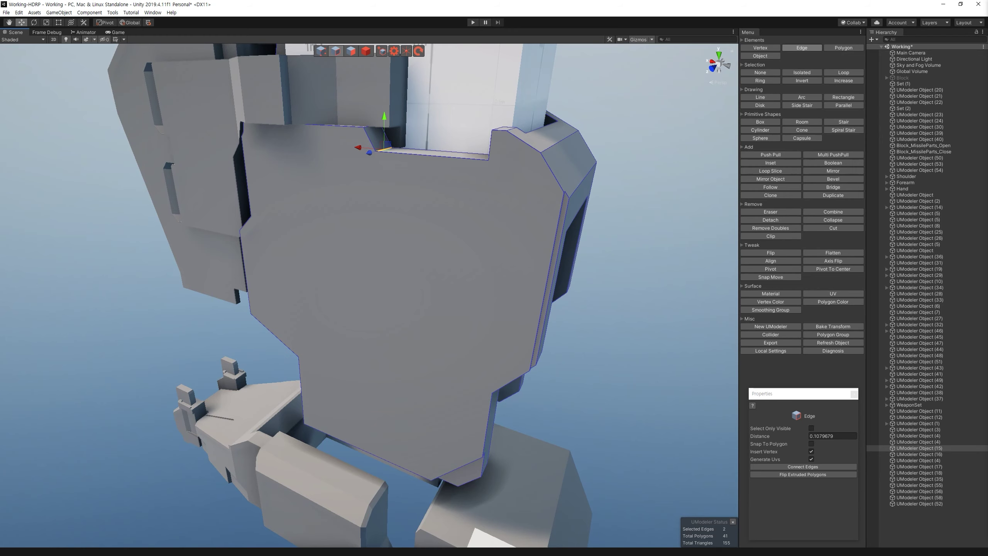
{"action": "mouse_move", "coordinate": [405, 321]}
{"action": "left_mouse_down", "text": "alt"}
{"action": "mouse_move", "coordinate": [650, 260]}
{"action": "mouse_move", "coordinate": [510, 294]}
{"action": "left_mouse_up", "text": "alt"}
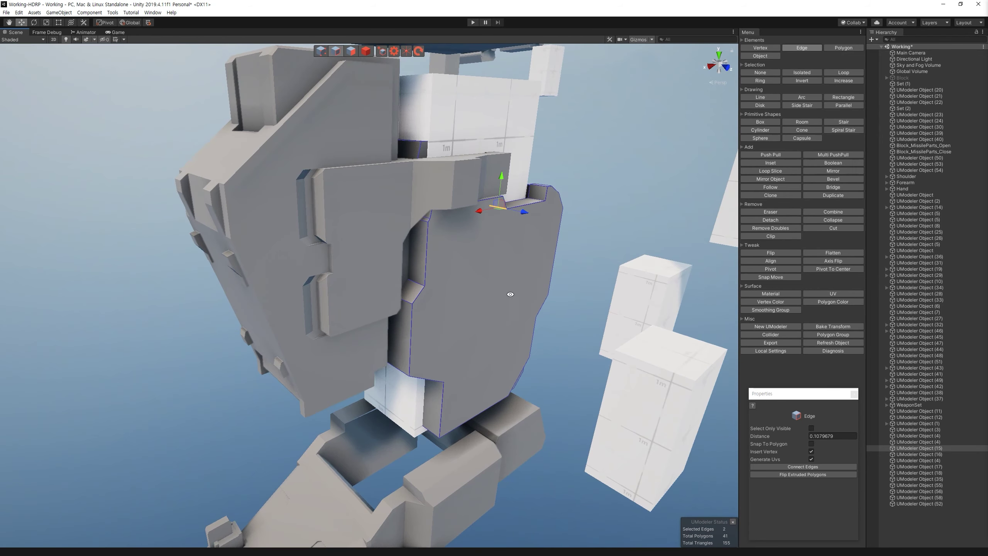
{"action": "scroll", "coordinate": [510, 295], "scroll_direction": "up", "scroll_amount": 5}
{"action": "left_click", "coordinate": [843, 97]}
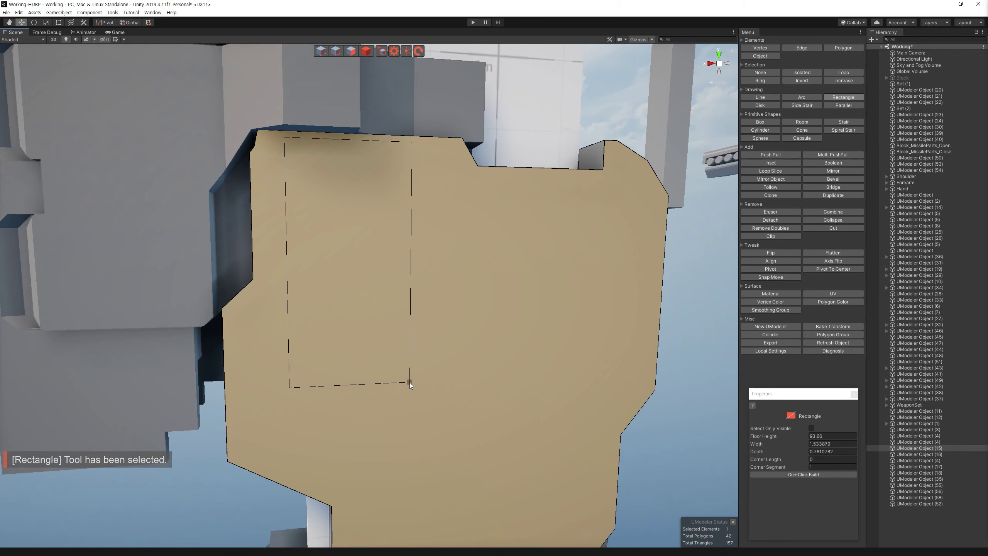
Step: Finish the rectangle face on the plate and Loop Slice it with two cuts into three bands
{"action": "left_click", "coordinate": [409, 382]}
{"action": "mouse_move", "coordinate": [415, 303]}
{"action": "left_mouse_down", "text": "alt"}
{"action": "mouse_move", "coordinate": [420, 209]}
{"action": "mouse_move", "coordinate": [466, 218]}
{"action": "left_mouse_up", "text": "alt"}
{"action": "left_click", "coordinate": [420, 212]}
{"action": "scroll", "coordinate": [432, 279], "scroll_direction": "up", "scroll_amount": 1}
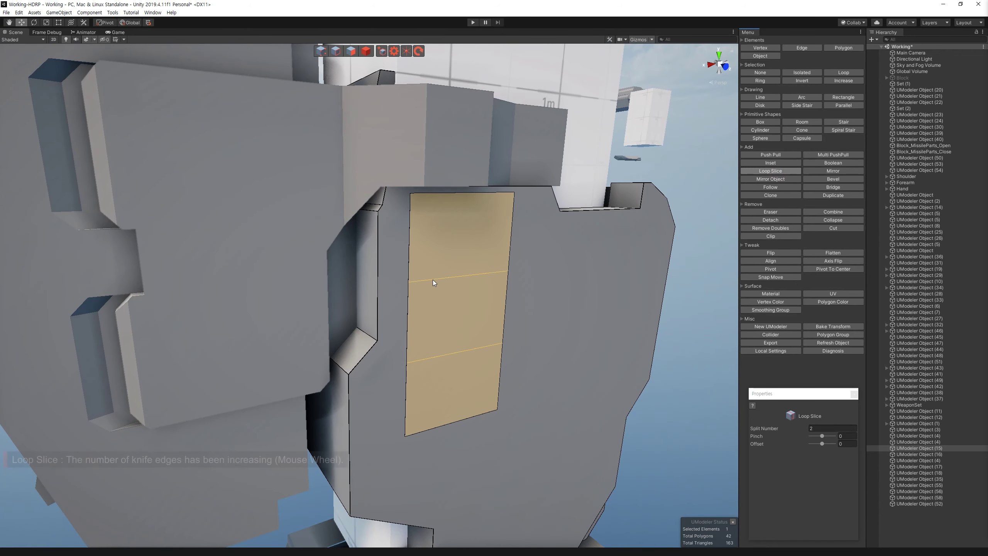
{"action": "left_click_drag", "start_coordinate": [432, 279], "coordinate": [438, 306]}
{"action": "left_click", "coordinate": [439, 309]}
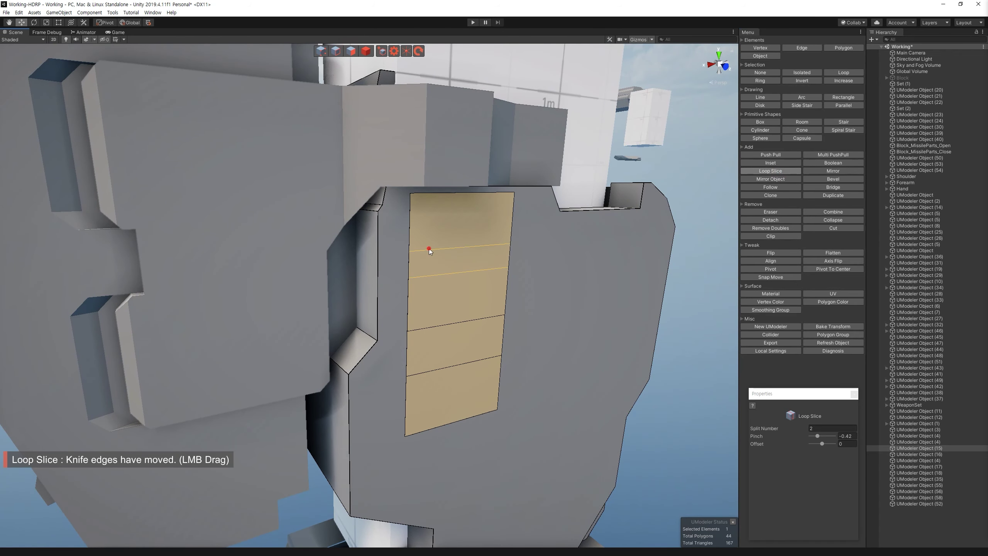
{"action": "key", "text": "Escape"}
Step: Select the top, middle and bottom bands and extrude them outward from the plate
{"action": "key", "text": "3"}
{"action": "left_click", "coordinate": [466, 299]}
{"action": "left_click", "coordinate": [460, 344], "text": "ctrl"}
{"action": "left_click", "coordinate": [475, 409], "text": "ctrl"}
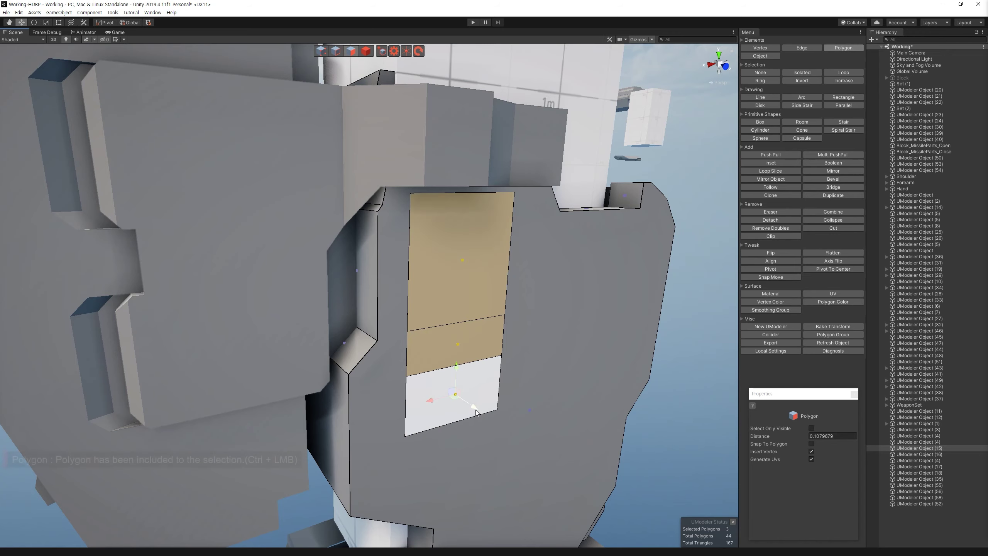
{"action": "left_click_drag", "start_coordinate": [476, 409], "coordinate": [509, 428], "text": "shift"}
Step: Select the extrusion's bottom face, then zoom out and select the grey body plate
{"action": "left_click", "coordinate": [493, 420]}
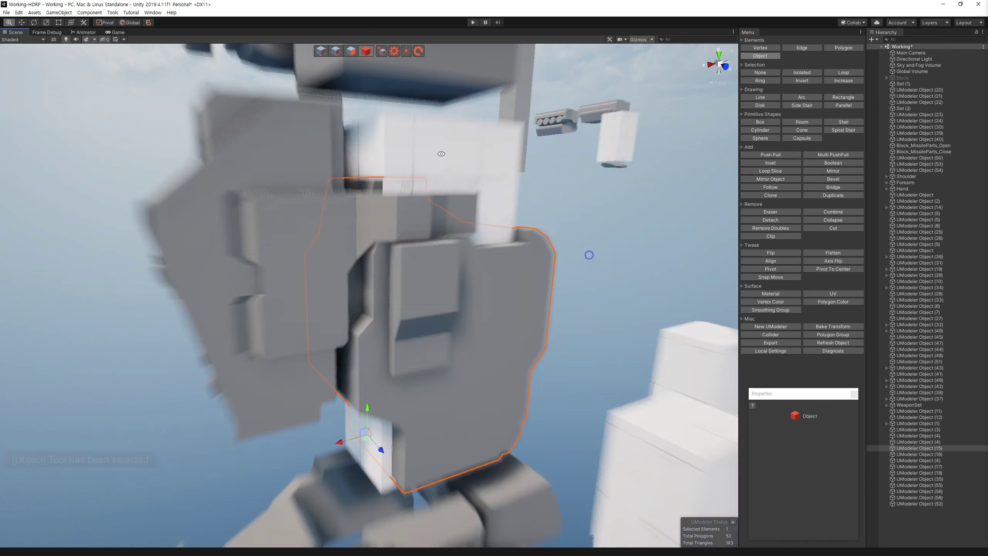
{"action": "left_click_drag", "start_coordinate": [365, 62], "coordinate": [574, 273], "text": "alt"}
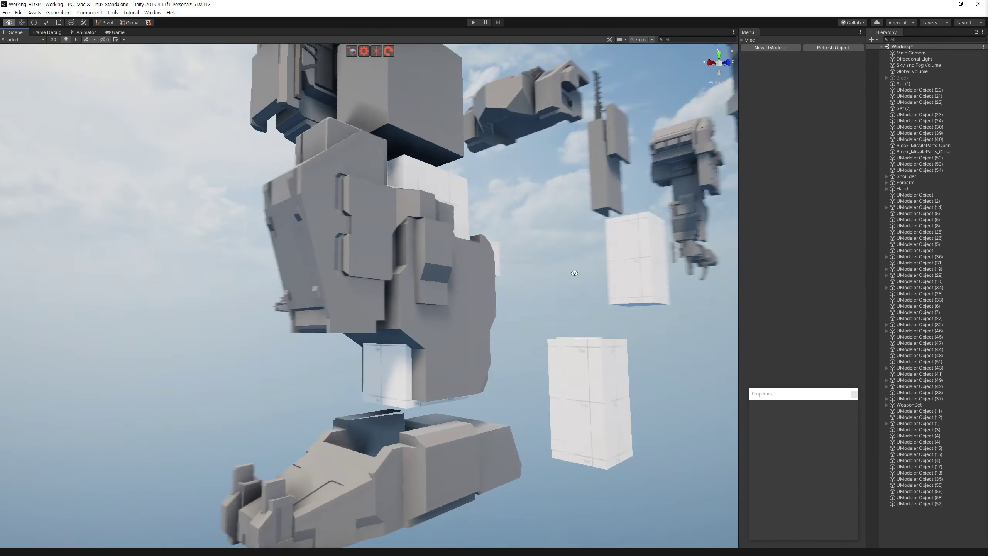
{"action": "scroll", "coordinate": [574, 272], "scroll_direction": "up", "scroll_amount": 5}
{"action": "scroll", "coordinate": [542, 322], "scroll_direction": "up", "scroll_amount": 5}
{"action": "left_click", "coordinate": [470, 215]}
{"action": "scroll", "coordinate": [470, 214], "scroll_direction": "up", "scroll_amount": 3}
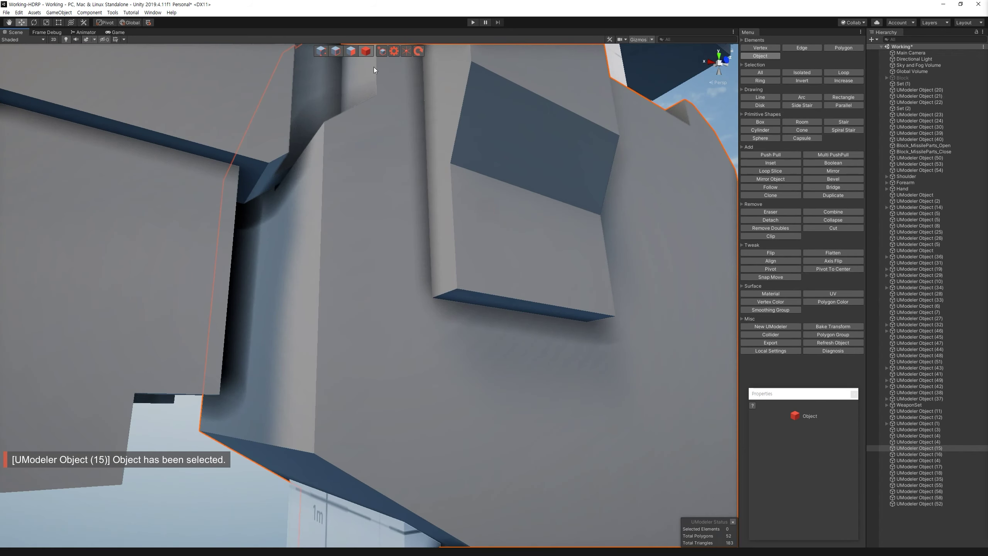
Step: Loop Slice the raised panel with Split Number 2 and Pinch 0.81 near both sides
{"action": "left_click", "coordinate": [336, 51]}
{"action": "mouse_move", "coordinate": [494, 243]}
{"action": "left_mouse_down", "text": "alt"}
{"action": "mouse_move", "coordinate": [606, 324]}
{"action": "mouse_move", "coordinate": [537, 298]}
{"action": "left_mouse_up", "text": "alt"}
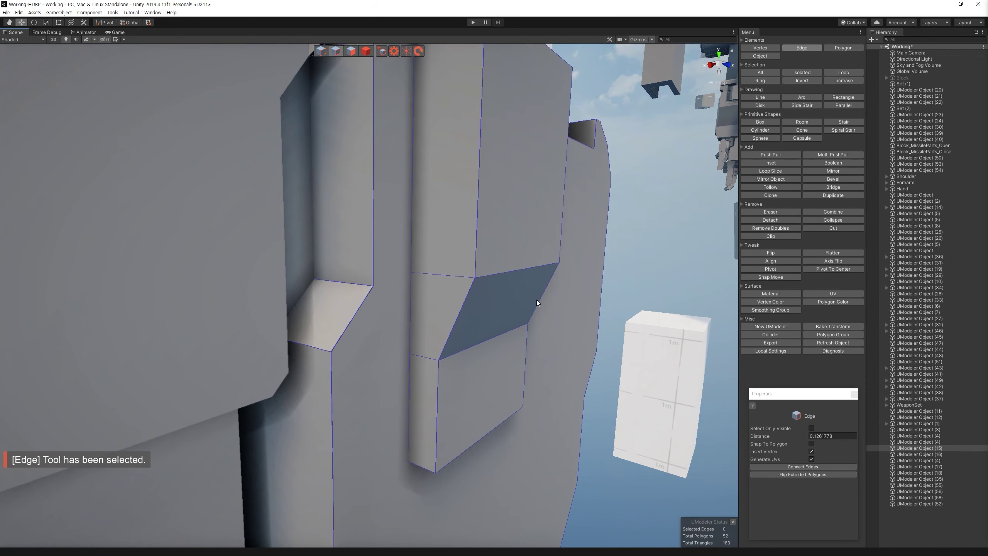
{"action": "left_click_drag", "start_coordinate": [536, 300], "coordinate": [661, 233], "text": "alt"}
{"action": "left_click", "coordinate": [770, 171]}
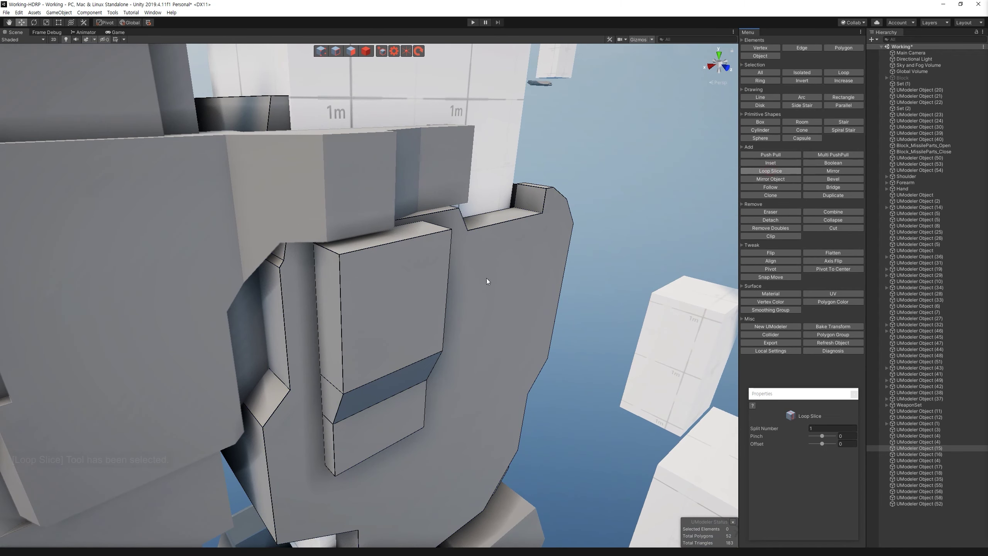
{"action": "scroll", "coordinate": [379, 371], "scroll_direction": "up", "scroll_amount": 1}
{"action": "scroll", "coordinate": [380, 371], "scroll_direction": "up", "scroll_amount": 4, "text": "ctrl"}
{"action": "left_click", "coordinate": [379, 371]}
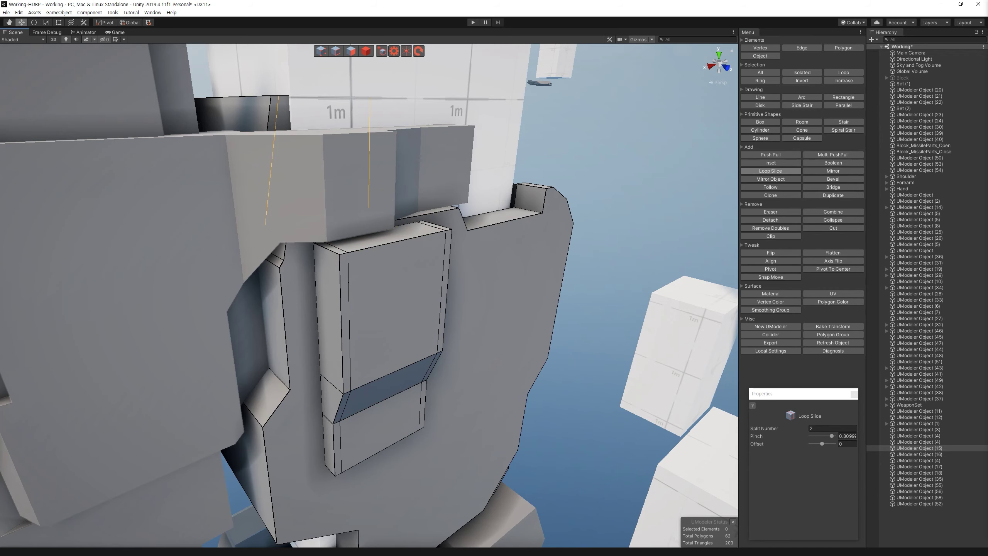
Step: Select the panel's faces and edges, undoing the top-face-only selection
{"action": "left_click_drag", "start_coordinate": [407, 229], "coordinate": [416, 159], "text": "alt"}
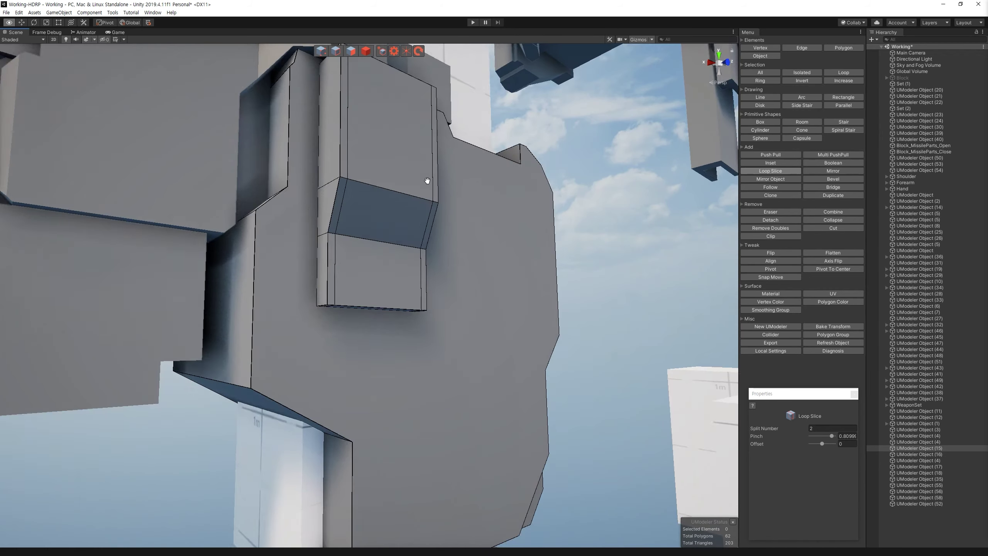
{"action": "key", "text": "3"}
{"action": "left_click", "coordinate": [408, 199]}
{"action": "left_click", "coordinate": [388, 242], "text": "ctrl"}
{"action": "mouse_move", "coordinate": [388, 242]}
{"action": "left_mouse_down", "text": "alt"}
{"action": "mouse_move", "coordinate": [446, 304]}
{"action": "mouse_move", "coordinate": [408, 337]}
{"action": "mouse_move", "coordinate": [382, 247]}
{"action": "mouse_move", "coordinate": [401, 278]}
{"action": "mouse_move", "coordinate": [350, 206]}
{"action": "left_mouse_up", "text": "alt"}
{"action": "left_click", "coordinate": [350, 206]}
{"action": "key", "text": "ctrl+z"}
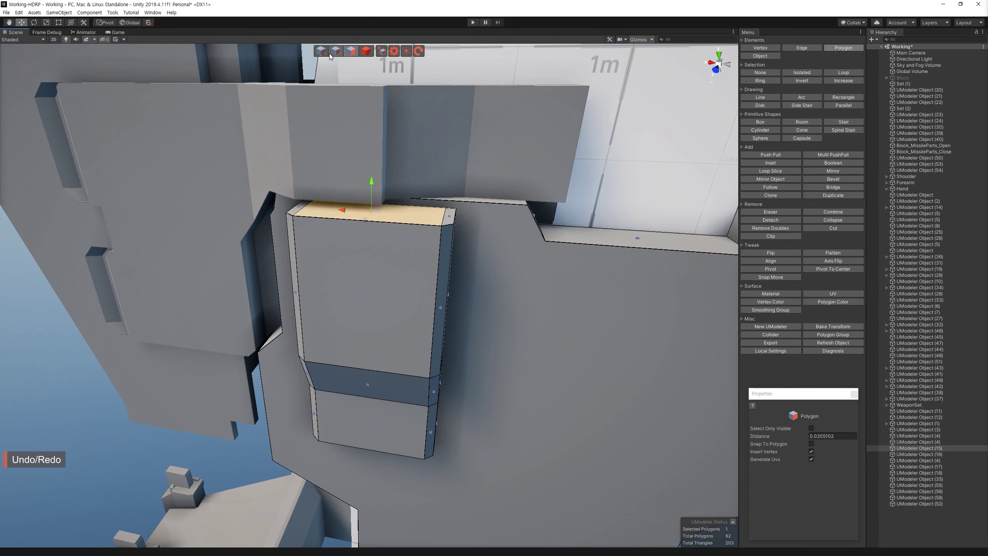
{"action": "key", "text": "ctrl+z"}
{"action": "key", "text": "ctrl+z"}
{"action": "left_click", "coordinate": [391, 207], "text": "shift"}
Step: Clear the panel's face selection and return to whole-object Object mode
{"action": "left_click_drag", "start_coordinate": [413, 265], "coordinate": [389, 114], "text": "alt"}
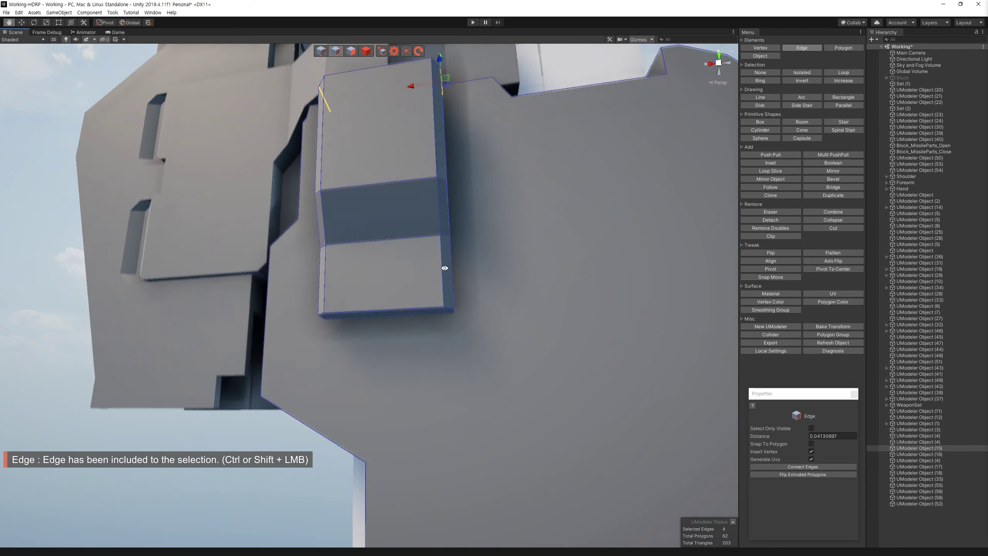
{"action": "key", "text": "3"}
{"action": "left_click_drag", "start_coordinate": [413, 269], "coordinate": [417, 233], "text": "alt"}
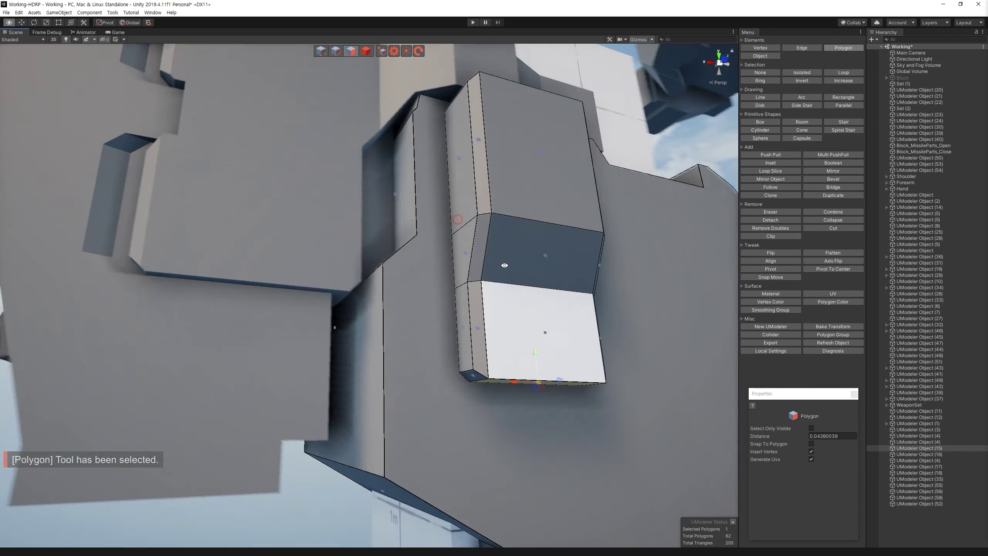
{"action": "mouse_move", "coordinate": [487, 289]}
{"action": "left_mouse_down", "text": "alt"}
{"action": "mouse_move", "coordinate": [532, 293]}
{"action": "mouse_move", "coordinate": [447, 253]}
{"action": "left_mouse_up", "text": "alt"}
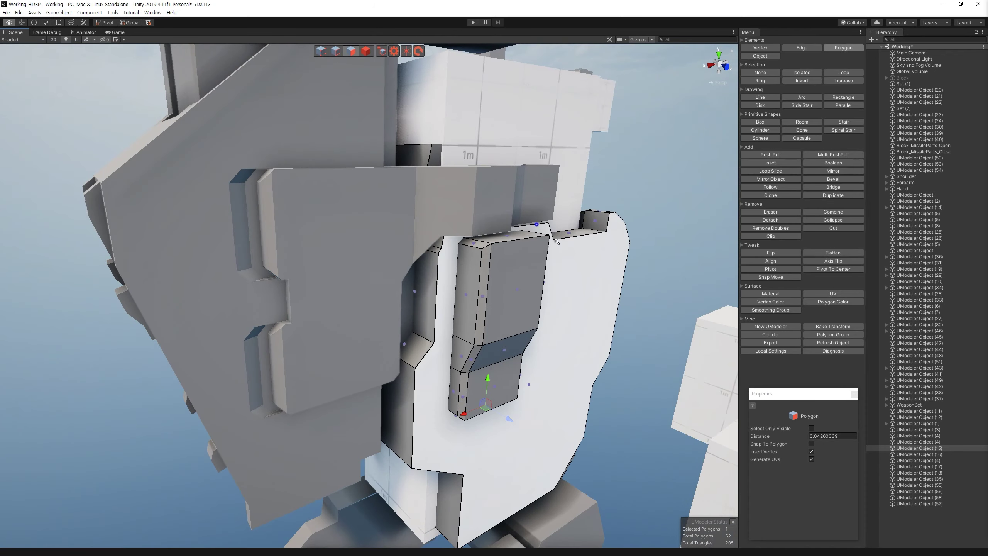
{"action": "scroll", "coordinate": [447, 252], "scroll_direction": "down", "scroll_amount": 3}
{"action": "left_click", "coordinate": [435, 241]}
{"action": "mouse_move", "coordinate": [435, 241]}
{"action": "left_mouse_down", "text": "alt"}
{"action": "mouse_move", "coordinate": [447, 375]}
{"action": "mouse_move", "coordinate": [365, 396]}
{"action": "mouse_move", "coordinate": [364, 271]}
{"action": "left_mouse_up", "text": "alt"}
{"action": "key", "text": "4"}
Step: Undo the stray duplicate of the white box
{"action": "key", "text": "f"}
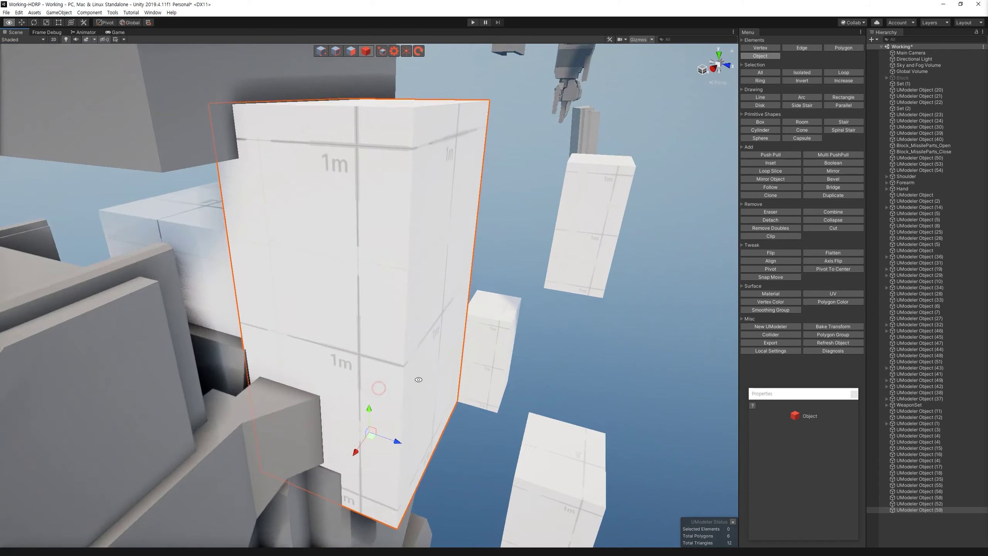
{"action": "left_click_drag", "start_coordinate": [426, 321], "coordinate": [481, 214], "text": "alt"}
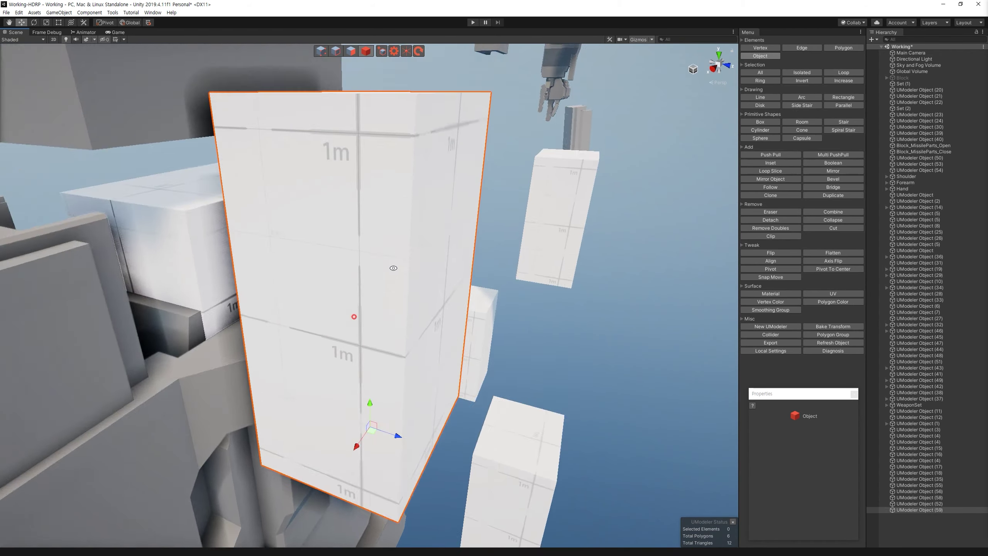
{"action": "key", "text": "ctrl+z"}
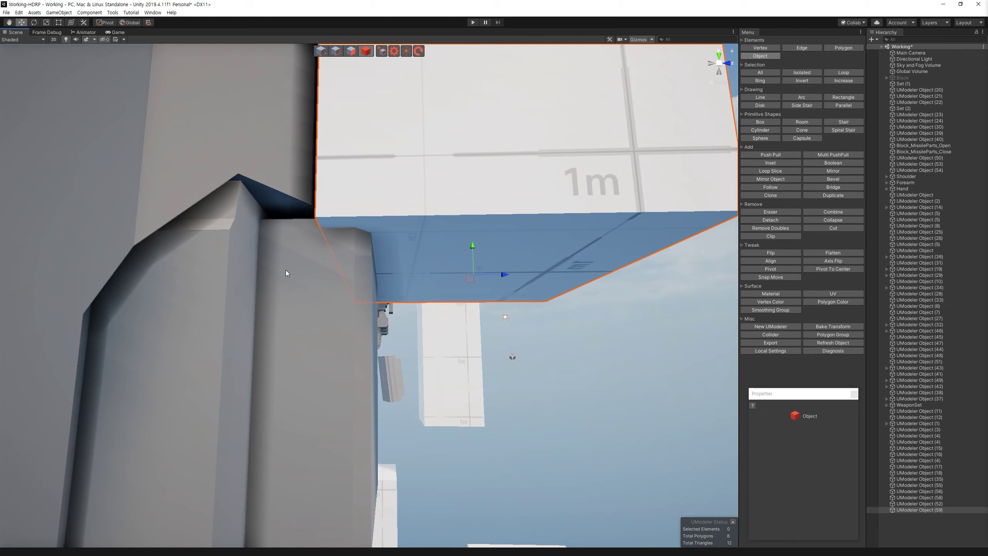
{"action": "key", "text": "ctrl+z"}
{"action": "mouse_move", "coordinate": [549, 224]}
{"action": "left_mouse_down", "text": "alt"}
{"action": "mouse_move", "coordinate": [462, 245]}
{"action": "mouse_move", "coordinate": [603, 377]}
{"action": "left_mouse_up", "text": "alt"}
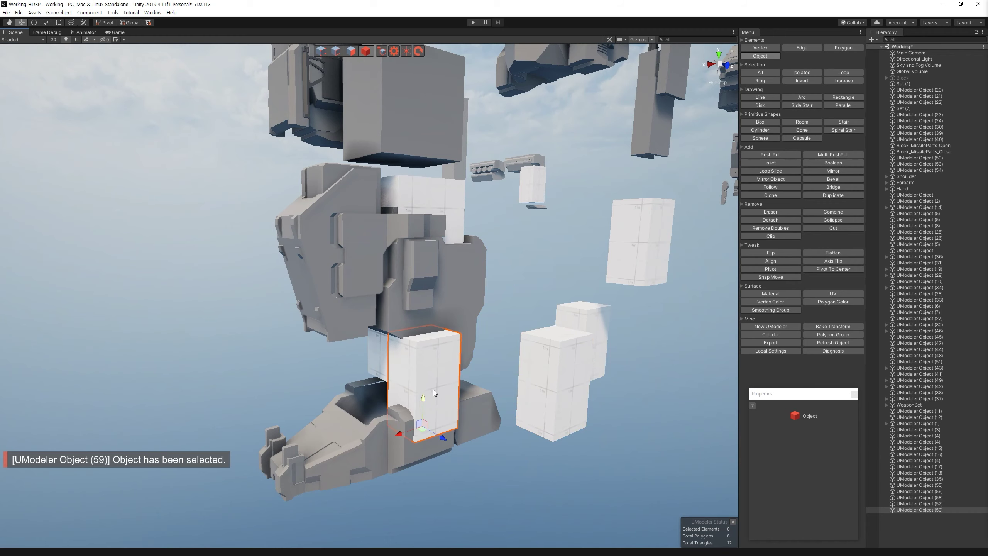
Step: Select the grey plate behind the white box and Boolean Subtract the box from it
{"action": "key", "text": "f"}
{"action": "mouse_move", "coordinate": [367, 399]}
{"action": "left_mouse_down", "text": "alt"}
{"action": "mouse_move", "coordinate": [426, 381]}
{"action": "mouse_move", "coordinate": [351, 232]}
{"action": "left_mouse_up", "text": "alt"}
{"action": "left_click", "coordinate": [351, 233]}
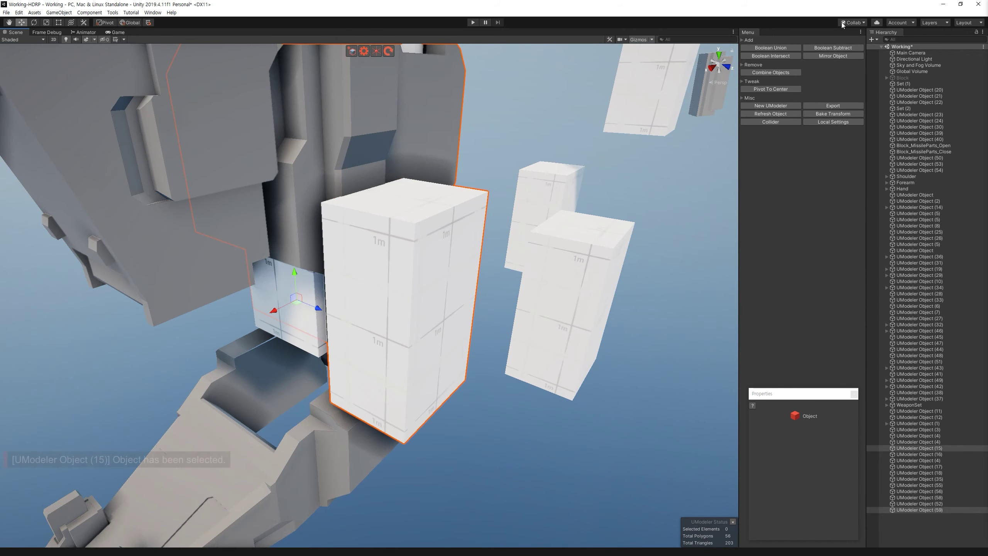
{"action": "left_click", "coordinate": [837, 46]}
{"action": "left_click_drag", "start_coordinate": [287, 280], "coordinate": [486, 240], "text": "alt"}
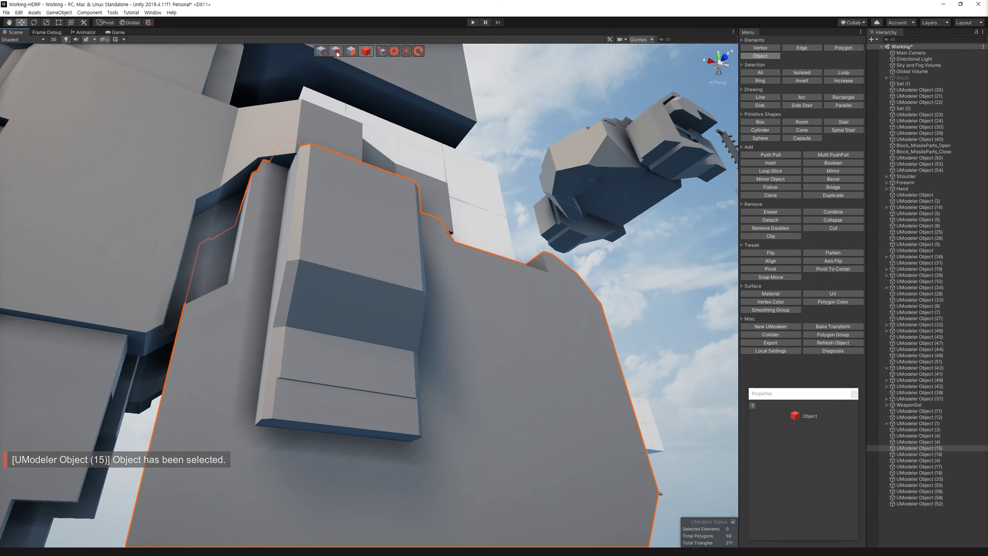
{"action": "left_click", "coordinate": [336, 51]}
{"action": "mouse_move", "coordinate": [349, 195]}
{"action": "left_mouse_down", "text": "alt"}
{"action": "mouse_move", "coordinate": [381, 346]}
{"action": "mouse_move", "coordinate": [407, 329]}
{"action": "mouse_move", "coordinate": [441, 399]}
{"action": "mouse_move", "coordinate": [471, 391]}
{"action": "left_mouse_up", "text": "alt"}
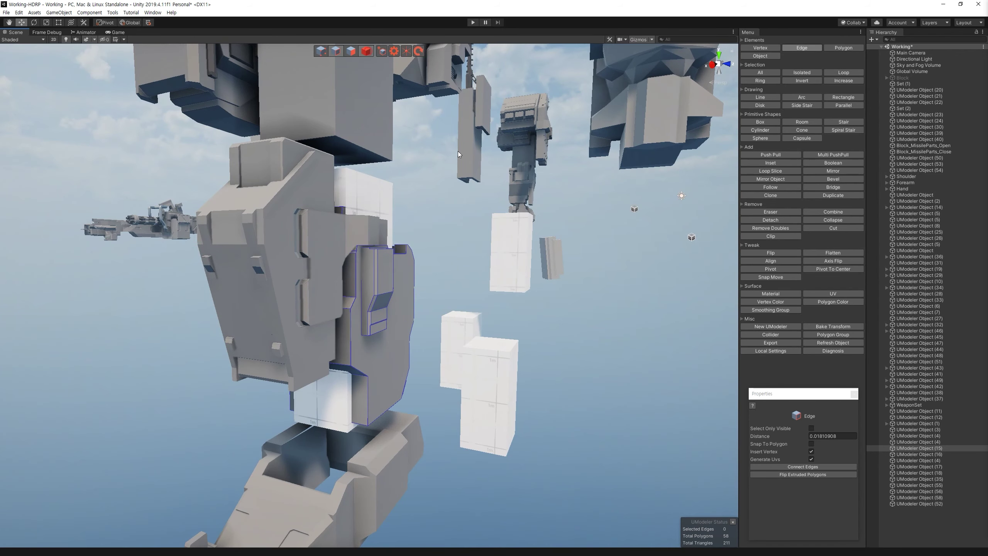
Step: Move a copy of the white box to the left and pick its bottom face
{"action": "left_click", "coordinate": [493, 392]}
{"action": "mouse_move", "coordinate": [489, 445]}
{"action": "left_mouse_down"}
{"action": "mouse_move", "coordinate": [394, 479]}
{"action": "mouse_move", "coordinate": [414, 364]}
{"action": "mouse_move", "coordinate": [388, 158]}
{"action": "mouse_move", "coordinate": [459, 210]}
{"action": "mouse_move", "coordinate": [560, 203]}
{"action": "mouse_move", "coordinate": [506, 155]}
{"action": "mouse_move", "coordinate": [339, 72]}
{"action": "mouse_move", "coordinate": [356, 374]}
{"action": "mouse_move", "coordinate": [371, 171]}
{"action": "mouse_move", "coordinate": [457, 231]}
{"action": "mouse_move", "coordinate": [405, 198]}
{"action": "mouse_move", "coordinate": [349, 284]}
{"action": "mouse_move", "coordinate": [394, 313]}
{"action": "left_mouse_up"}
{"action": "scroll", "coordinate": [413, 364], "scroll_direction": "up", "scroll_amount": 3}
{"action": "key", "text": "1"}
{"action": "left_click", "coordinate": [453, 208]}
{"action": "key", "text": "3"}
{"action": "left_click", "coordinate": [355, 374]}
{"action": "key", "text": "f"}
{"action": "key", "text": "ctrl+z"}
Step: Flatten the copy to a slab and subtract it from the grey body plate
{"action": "double_click", "coordinate": [350, 284]}
{"action": "left_click", "coordinate": [394, 313]}
{"action": "mouse_move", "coordinate": [413, 245]}
{"action": "left_mouse_down", "text": "alt"}
{"action": "mouse_move", "coordinate": [493, 219]}
{"action": "mouse_move", "coordinate": [501, 311]}
{"action": "mouse_move", "coordinate": [381, 249]}
{"action": "mouse_move", "coordinate": [440, 271]}
{"action": "left_mouse_up", "text": "alt"}
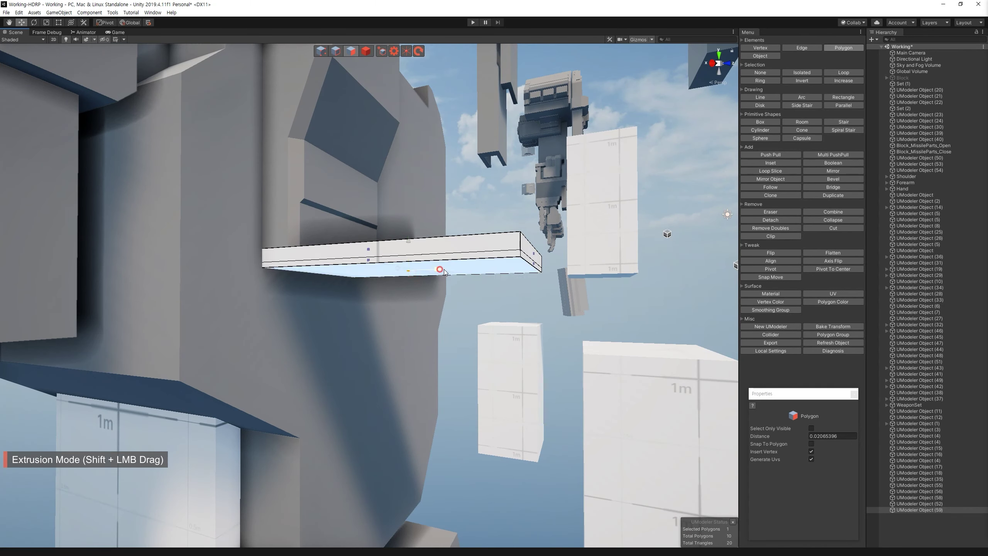
{"action": "left_click", "coordinate": [365, 55]}
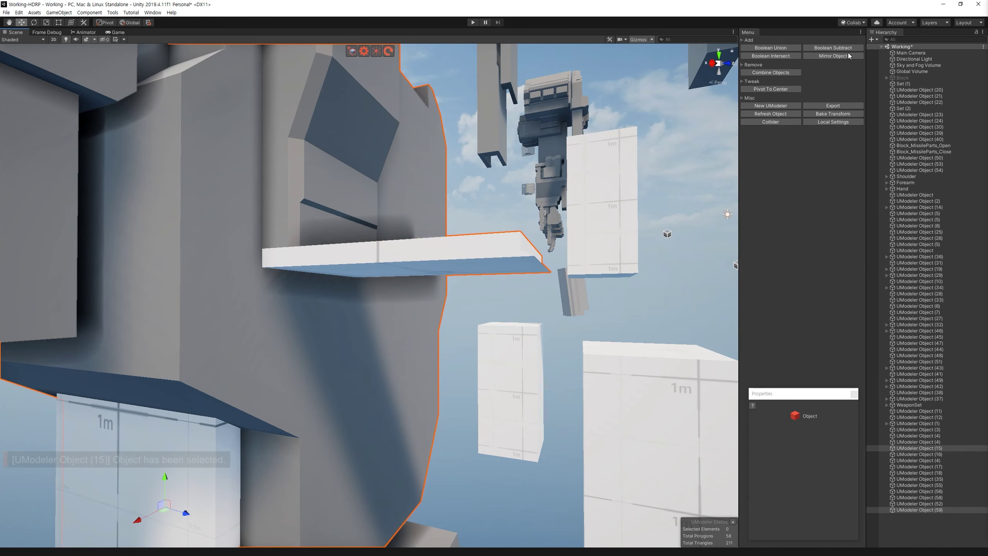
{"action": "left_click", "coordinate": [410, 260]}
{"action": "left_click_drag", "start_coordinate": [428, 412], "coordinate": [499, 271], "text": "alt"}
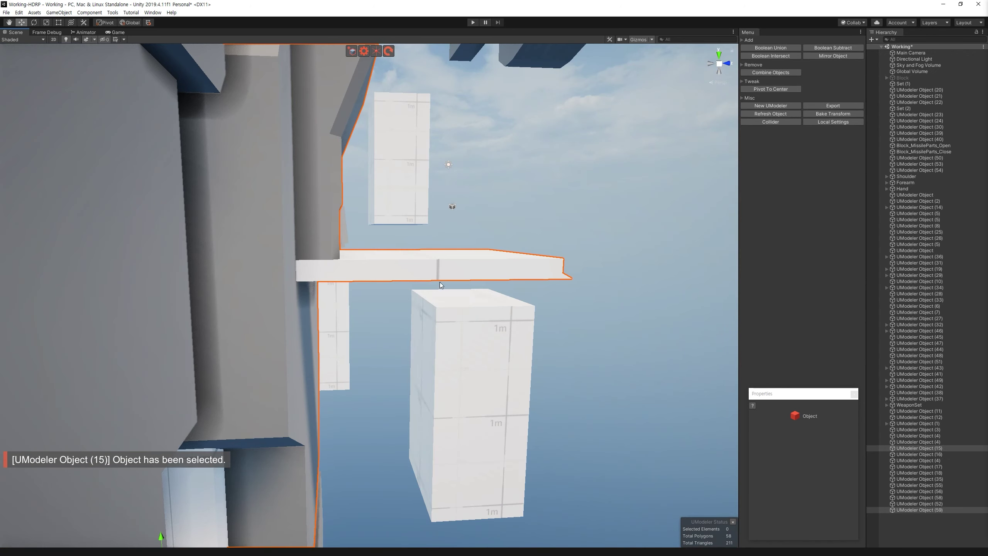
{"action": "key", "text": "ctrl+z"}
Step: Draw a rectangle on the plate below the block and align its corner vertices
{"action": "key", "text": "f"}
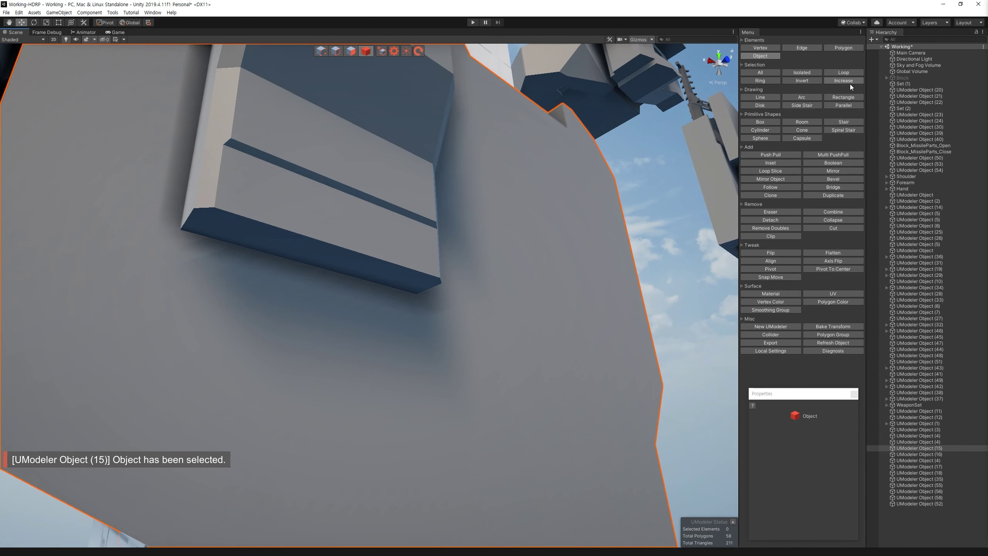
{"action": "left_click", "coordinate": [847, 97]}
{"action": "left_click", "coordinate": [183, 229]}
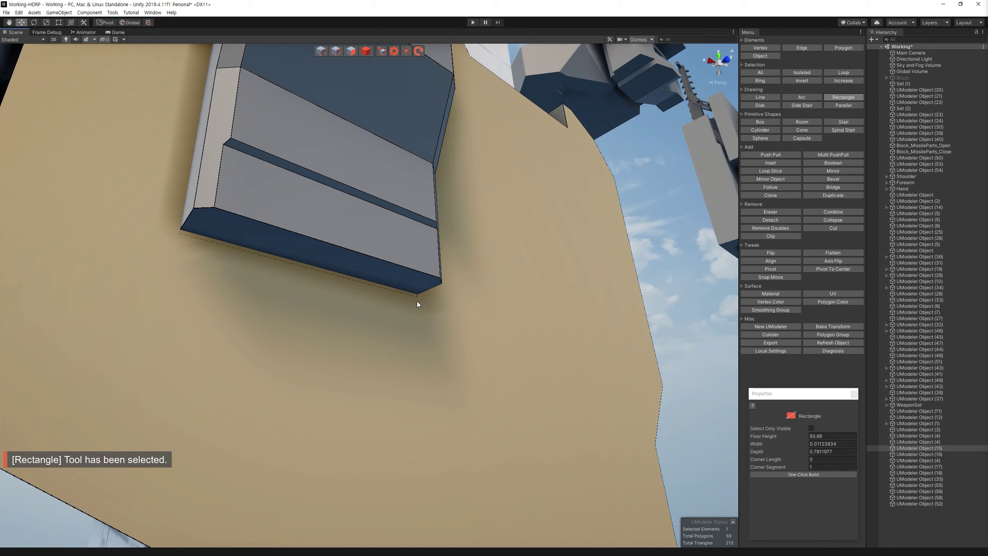
{"action": "key", "text": "ctrl+z"}
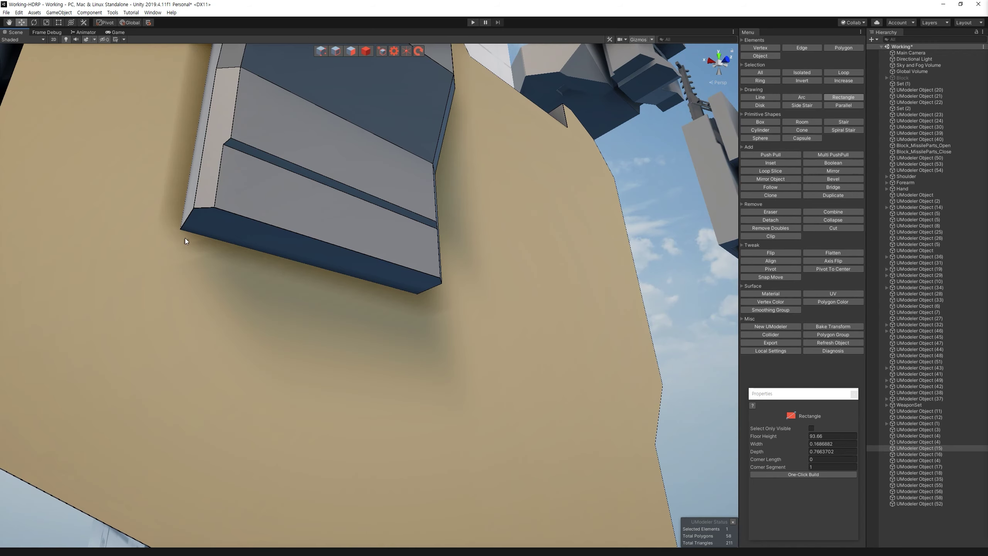
{"action": "left_click", "coordinate": [443, 397]}
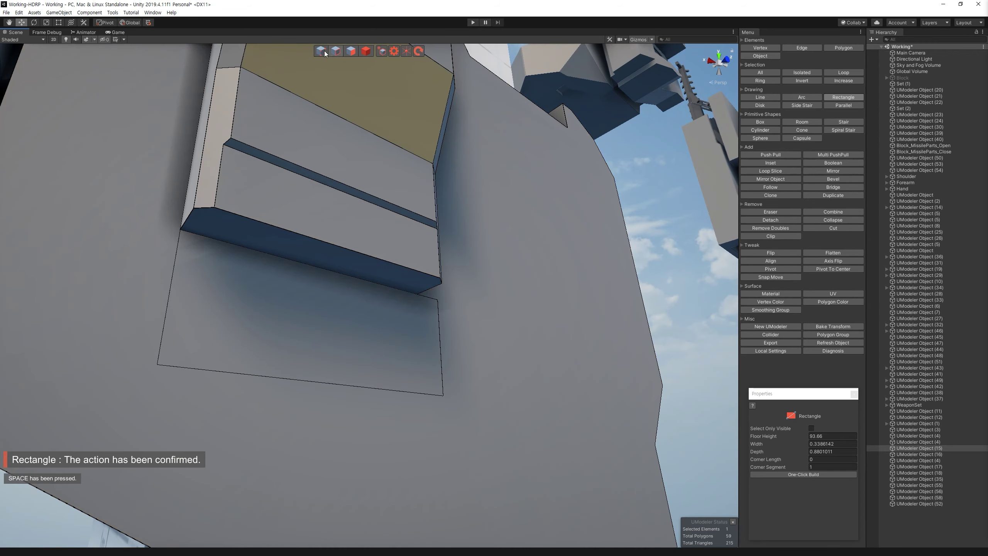
{"action": "key", "text": "1"}
{"action": "left_click", "coordinate": [650, 356], "text": "ctrl"}
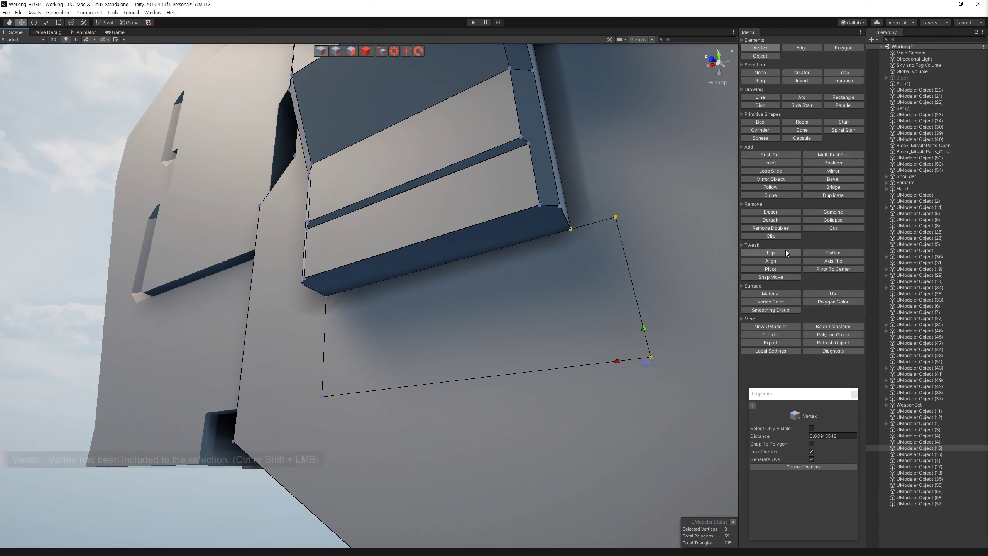
{"action": "left_click", "coordinate": [770, 261]}
{"action": "left_click", "coordinate": [801, 450]}
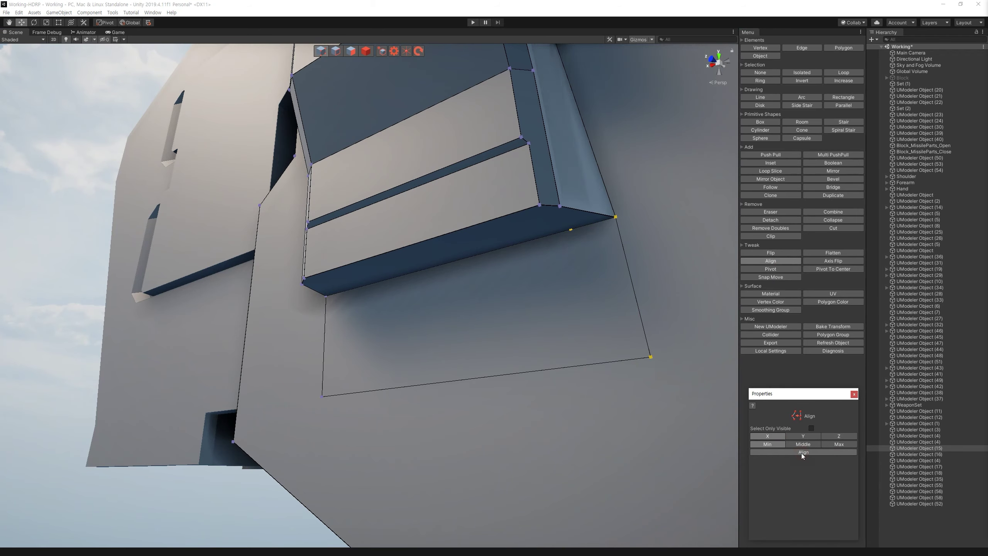
{"action": "left_click_drag", "start_coordinate": [577, 342], "coordinate": [353, 284], "text": "alt"}
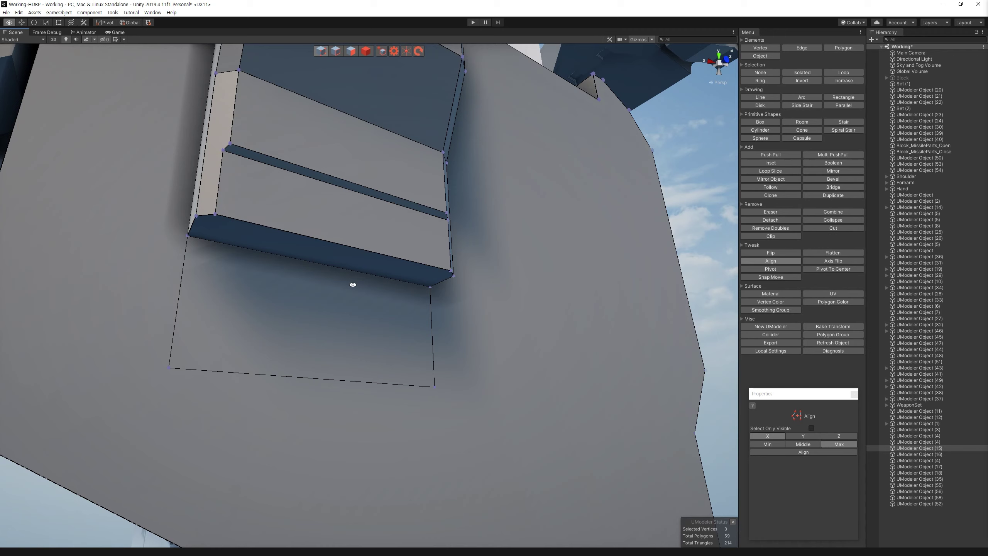
Step: Draw a thin rectangle under the block and push it into the plate as a recess
{"action": "left_click", "coordinate": [341, 54]}
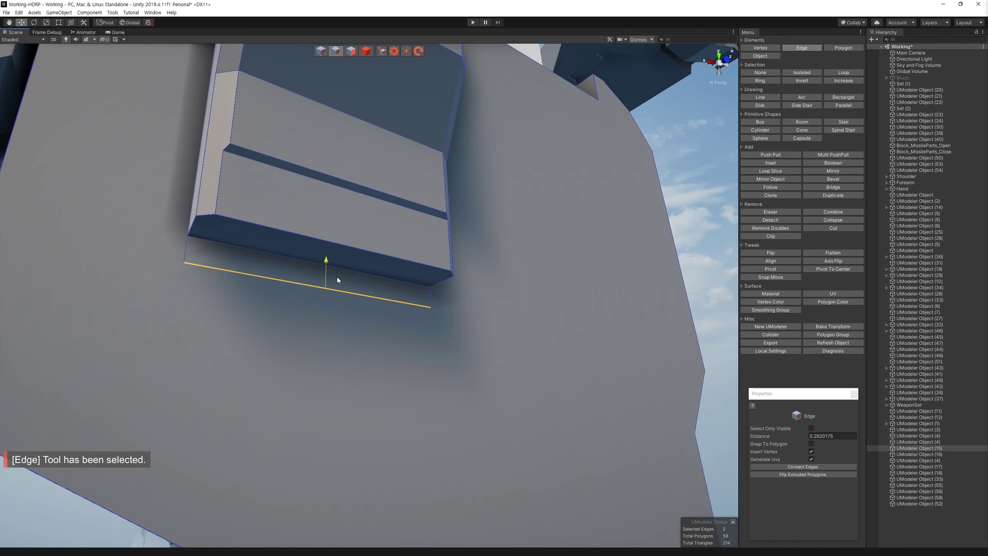
{"action": "left_click_drag", "start_coordinate": [337, 280], "coordinate": [412, 327], "text": "alt"}
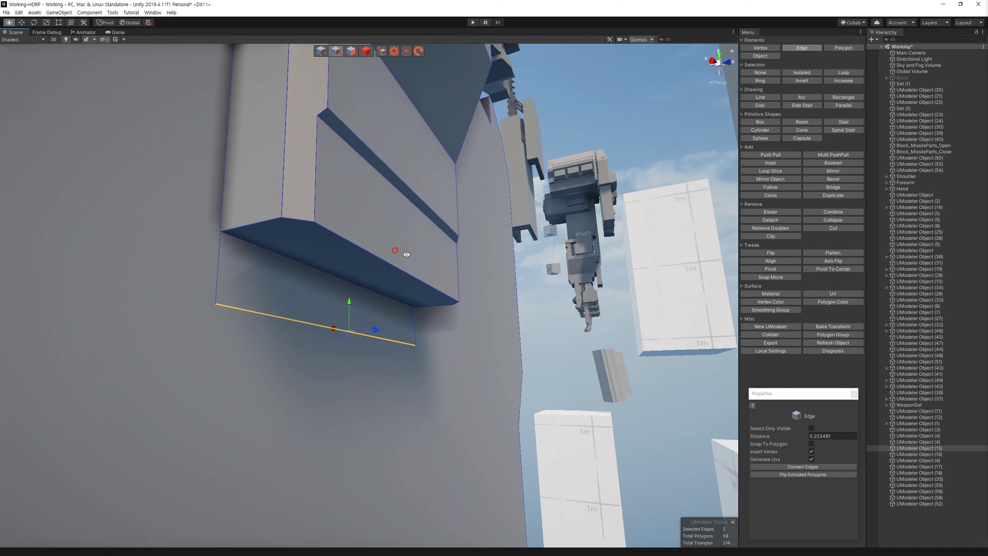
{"action": "left_click_drag", "start_coordinate": [406, 254], "coordinate": [333, 237], "text": "alt"}
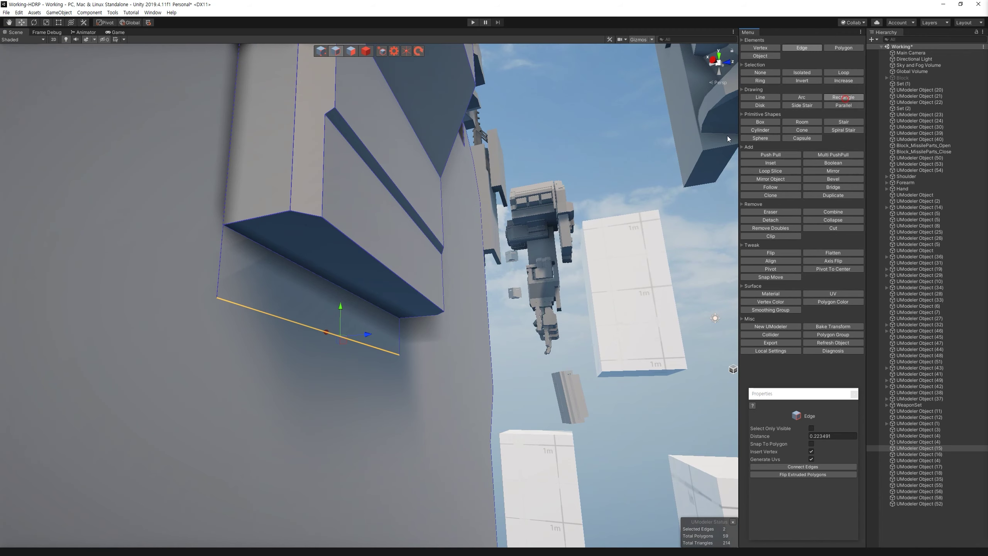
{"action": "left_click", "coordinate": [843, 98]}
{"action": "left_click", "coordinate": [255, 218]}
{"action": "left_click", "coordinate": [400, 319]}
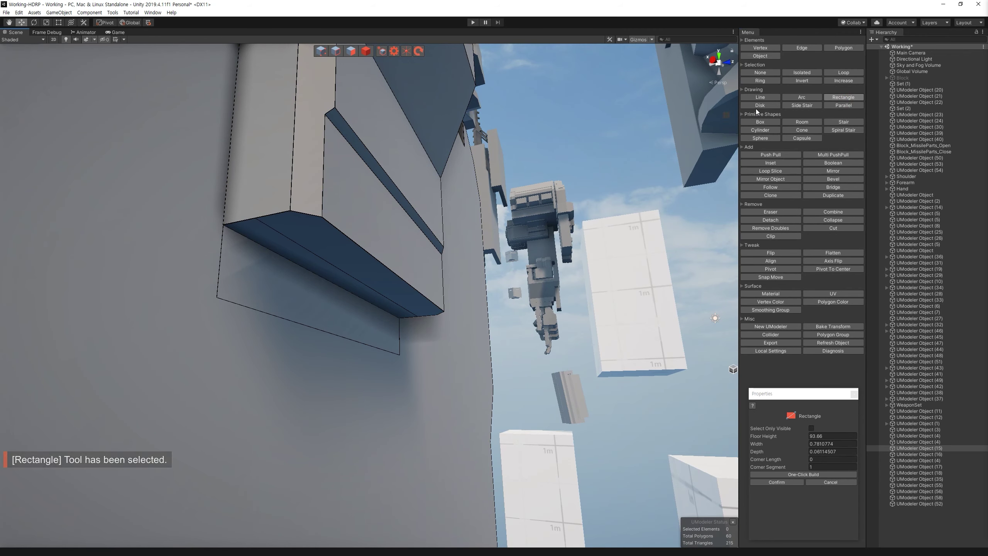
{"action": "left_click", "coordinate": [774, 155]}
{"action": "mouse_move", "coordinate": [247, 219]}
{"action": "left_mouse_down"}
{"action": "mouse_move", "coordinate": [329, 282]}
{"action": "mouse_move", "coordinate": [277, 271]}
{"action": "mouse_move", "coordinate": [265, 301]}
{"action": "left_mouse_up"}
{"action": "key", "text": "2"}
{"action": "left_click", "coordinate": [265, 300]}
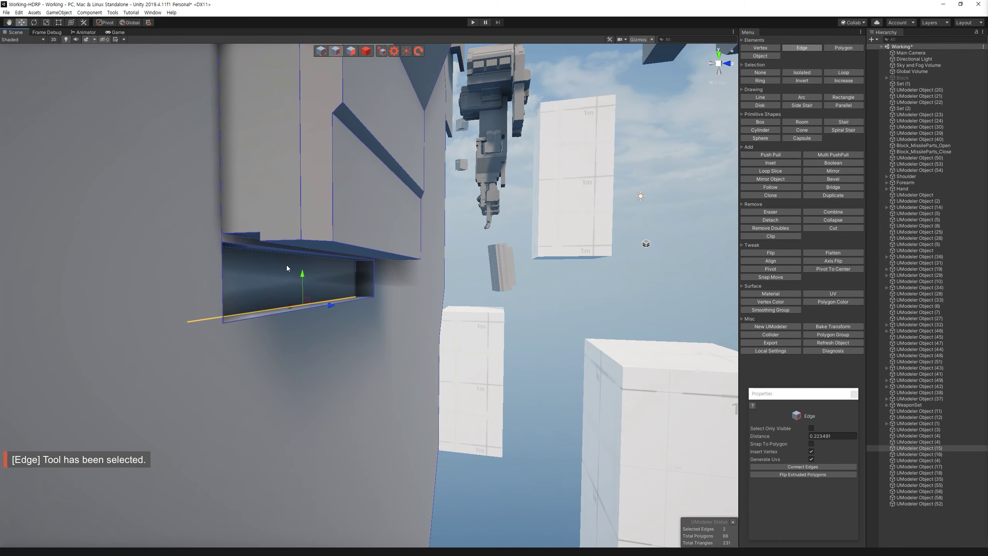
Step: Scale the recess's bottom face and review the slot from several angles
{"action": "left_click_drag", "start_coordinate": [281, 265], "coordinate": [273, 260], "text": "alt"}
{"action": "key", "text": "3"}
{"action": "left_click", "coordinate": [305, 279]}
{"action": "key", "text": "r"}
{"action": "mouse_move", "coordinate": [305, 279]}
{"action": "left_mouse_down", "text": "alt"}
{"action": "mouse_move", "coordinate": [337, 309]}
{"action": "mouse_move", "coordinate": [328, 306]}
{"action": "left_mouse_up", "text": "alt"}
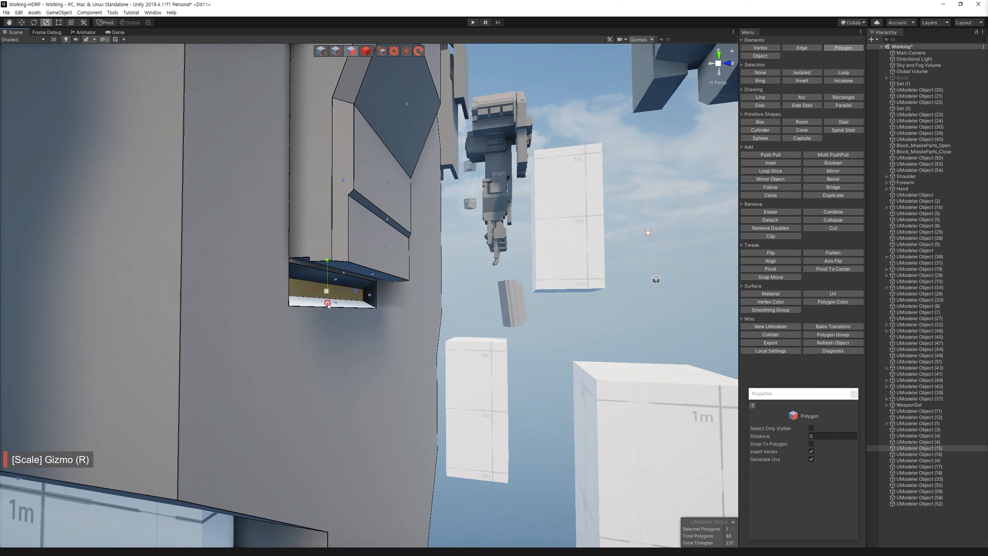
{"action": "scroll", "coordinate": [418, 311], "scroll_direction": "down", "scroll_amount": 5}
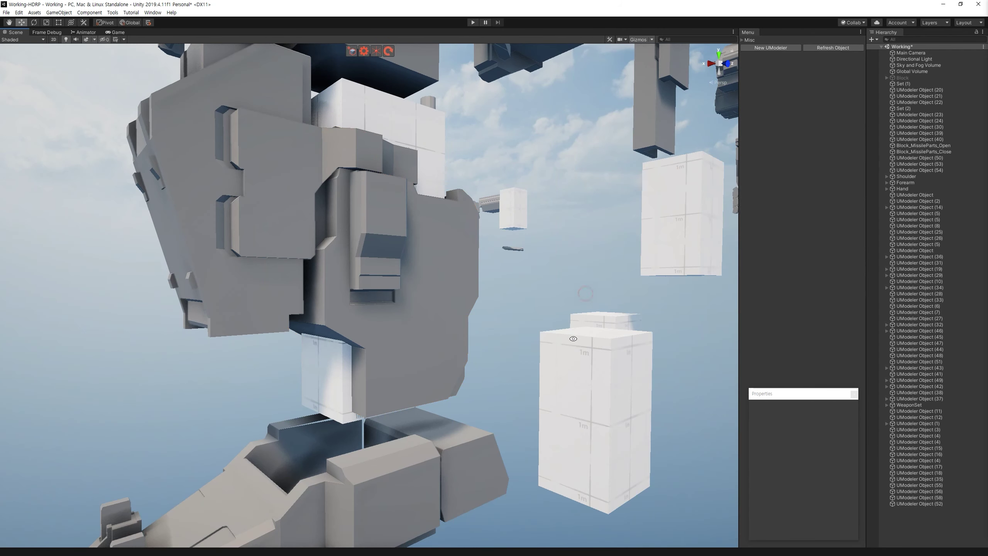
{"action": "mouse_move", "coordinate": [440, 257]}
{"action": "left_mouse_down", "text": "alt"}
{"action": "mouse_move", "coordinate": [511, 333]}
{"action": "mouse_move", "coordinate": [88, 392]}
{"action": "mouse_move", "coordinate": [591, 383]}
{"action": "left_mouse_up", "text": "alt"}
{"action": "scroll", "coordinate": [511, 334], "scroll_direction": "down", "scroll_amount": 5}
{"action": "scroll", "coordinate": [193, 373], "scroll_direction": "up", "scroll_amount": 5}
{"action": "scroll", "coordinate": [572, 386], "scroll_direction": "up", "scroll_amount": 5}
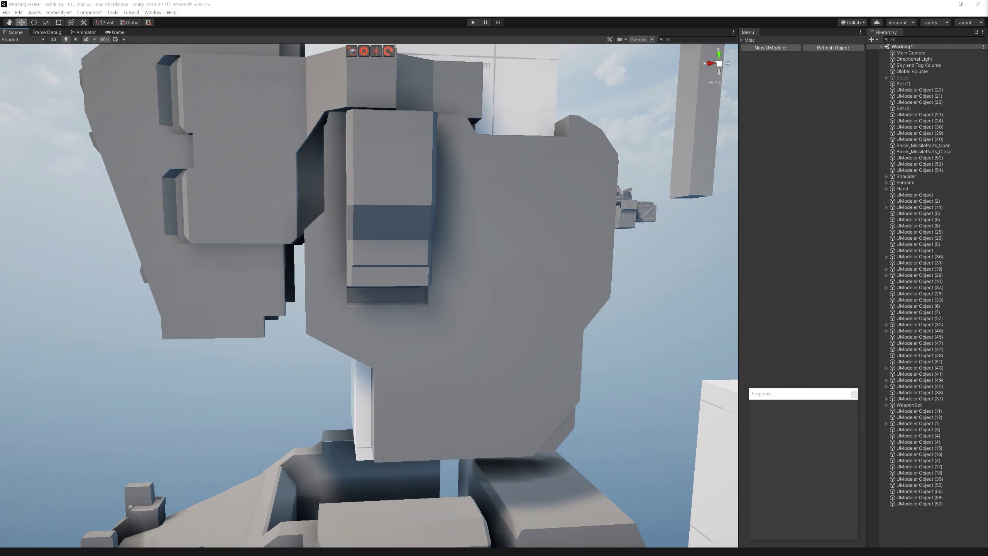
{"action": "mouse_move", "coordinate": [448, 311]}
{"action": "left_mouse_down", "text": "alt"}
{"action": "mouse_move", "coordinate": [445, 210]}
{"action": "mouse_move", "coordinate": [470, 194]}
{"action": "mouse_move", "coordinate": [401, 285]}
{"action": "mouse_move", "coordinate": [360, 153]}
{"action": "mouse_move", "coordinate": [365, 125]}
{"action": "left_mouse_up", "text": "alt"}
Step: Select two edges on the body plate and Loop Slice a new loop beside the block
{"action": "left_click", "coordinate": [360, 153]}
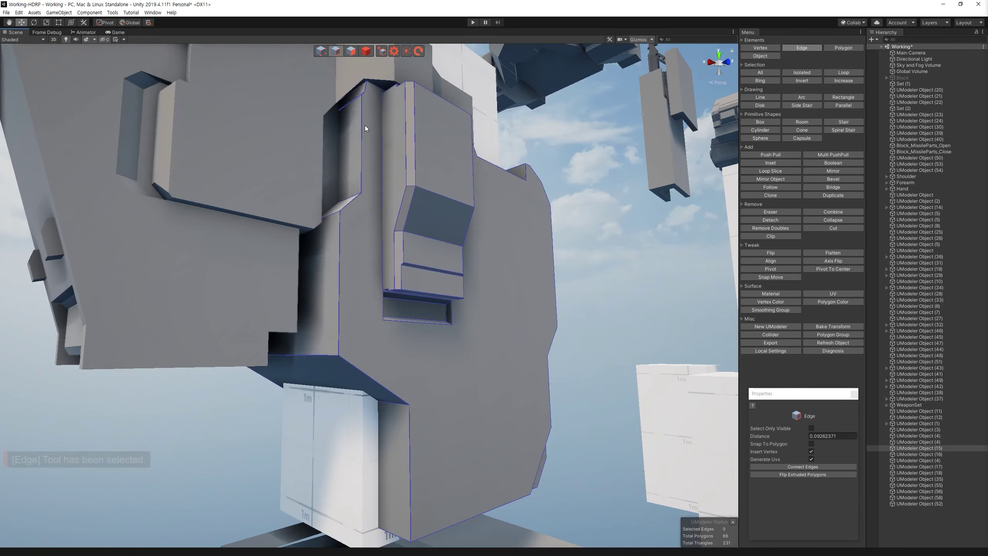
{"action": "key", "text": "2"}
{"action": "left_click", "coordinate": [362, 129]}
{"action": "left_click_drag", "start_coordinate": [344, 279], "coordinate": [385, 321], "text": "alt"}
{"action": "left_click", "coordinate": [384, 320], "text": "shift"}
{"action": "left_click_drag", "start_coordinate": [422, 381], "coordinate": [443, 272], "text": "alt"}
{"action": "left_click", "coordinate": [774, 172]}
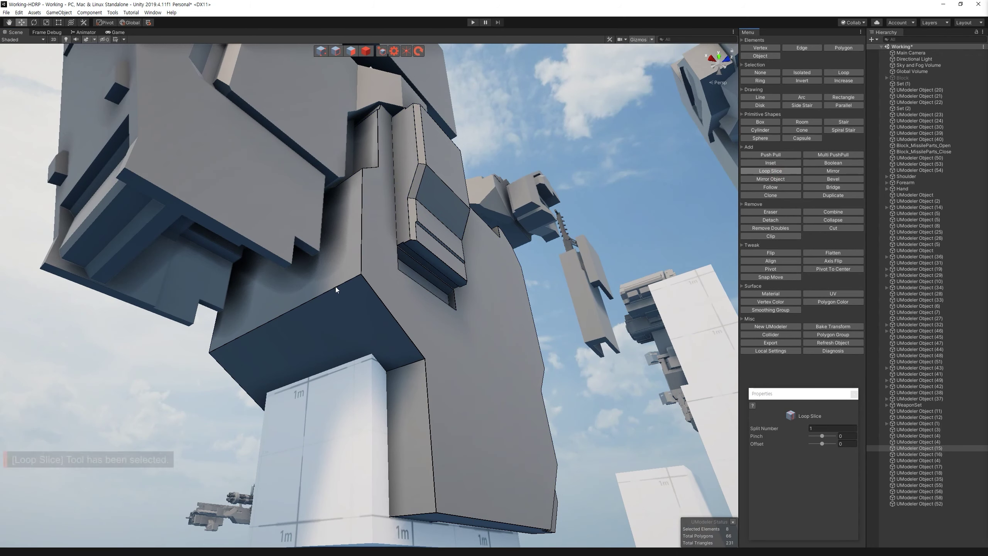
{"action": "left_click_drag", "start_coordinate": [402, 126], "coordinate": [355, 54], "text": "alt"}
{"action": "mouse_move", "coordinate": [351, 132]}
{"action": "left_mouse_down", "text": "alt"}
{"action": "mouse_move", "coordinate": [373, 152]}
{"action": "mouse_move", "coordinate": [350, 55]}
{"action": "left_mouse_up", "text": "alt"}
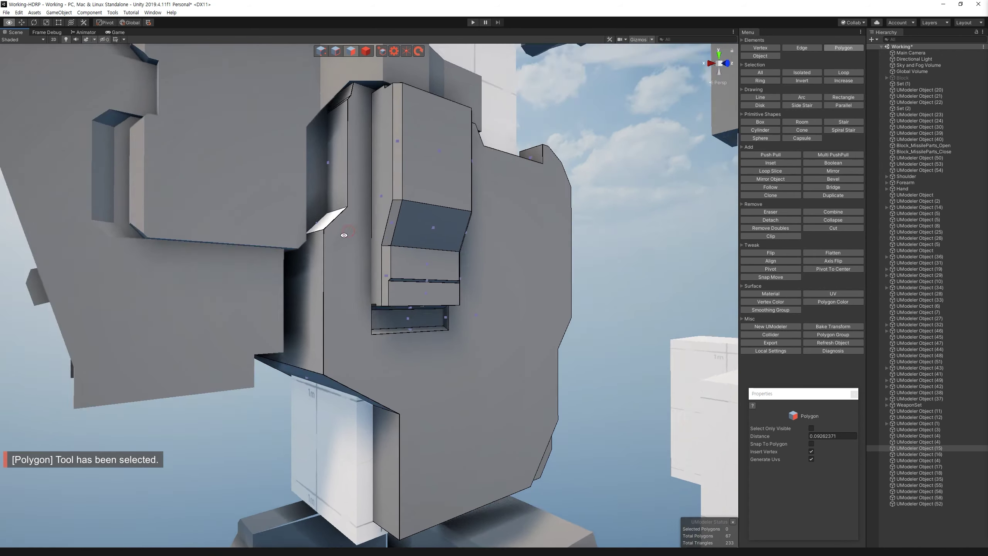
{"action": "left_click_drag", "start_coordinate": [347, 135], "coordinate": [345, 243], "text": "alt"}
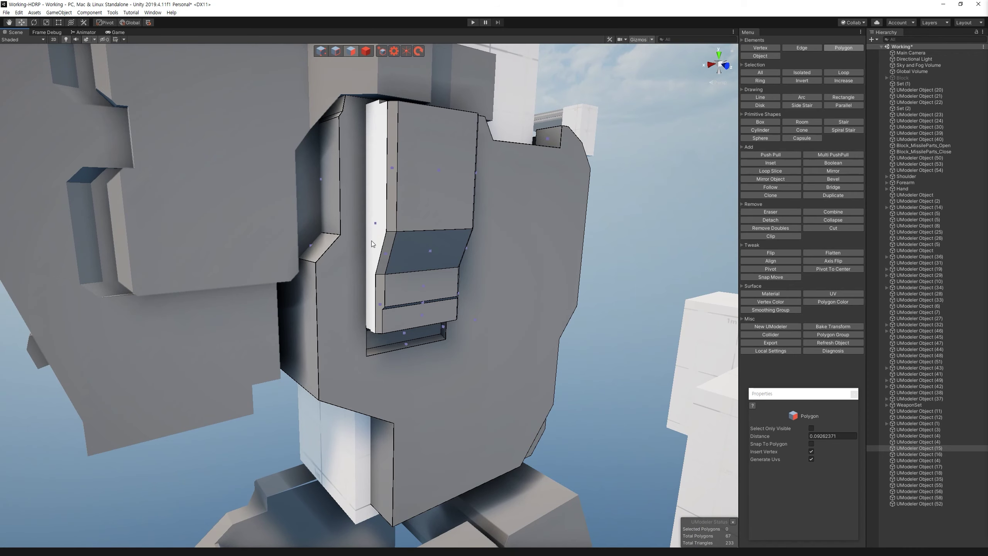
{"action": "mouse_move", "coordinate": [371, 241]}
{"action": "left_mouse_down", "text": "alt"}
{"action": "mouse_move", "coordinate": [446, 201]}
{"action": "mouse_move", "coordinate": [364, 229]}
{"action": "left_mouse_up", "text": "alt"}
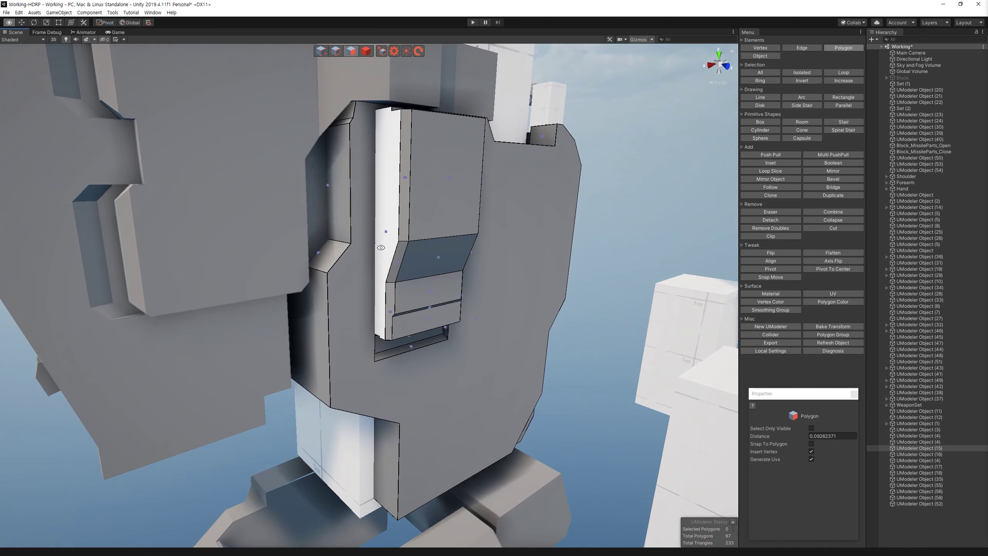
Step: Bevel the plate's diagonal and vertical corner edges with a tiny width (around .01)
{"action": "key", "text": "2"}
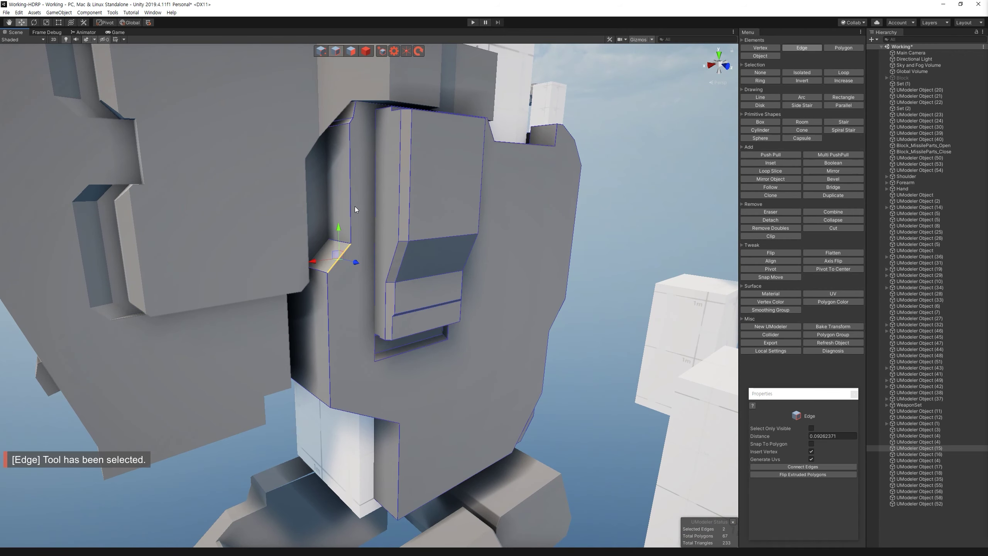
{"action": "left_click_drag", "start_coordinate": [355, 205], "coordinate": [342, 241], "text": "alt"}
{"action": "left_click", "coordinate": [376, 344], "text": "shift"}
{"action": "left_click", "coordinate": [423, 415], "text": "shift"}
{"action": "mouse_move", "coordinate": [422, 415]}
{"action": "left_mouse_down", "text": "alt"}
{"action": "mouse_move", "coordinate": [448, 126]}
{"action": "mouse_move", "coordinate": [752, 234]}
{"action": "left_mouse_up", "text": "alt"}
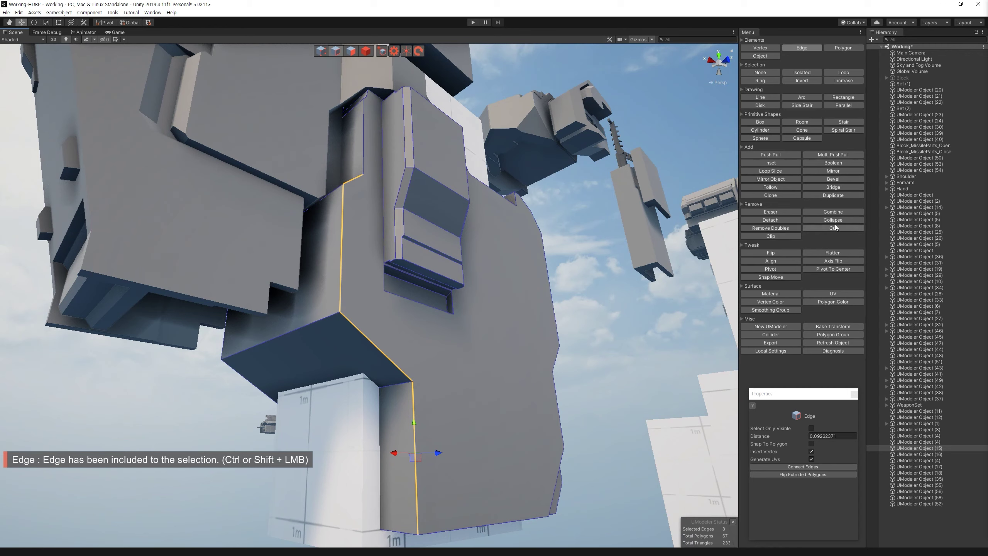
{"action": "left_click", "coordinate": [845, 179]}
{"action": "type", "text": ".01"}
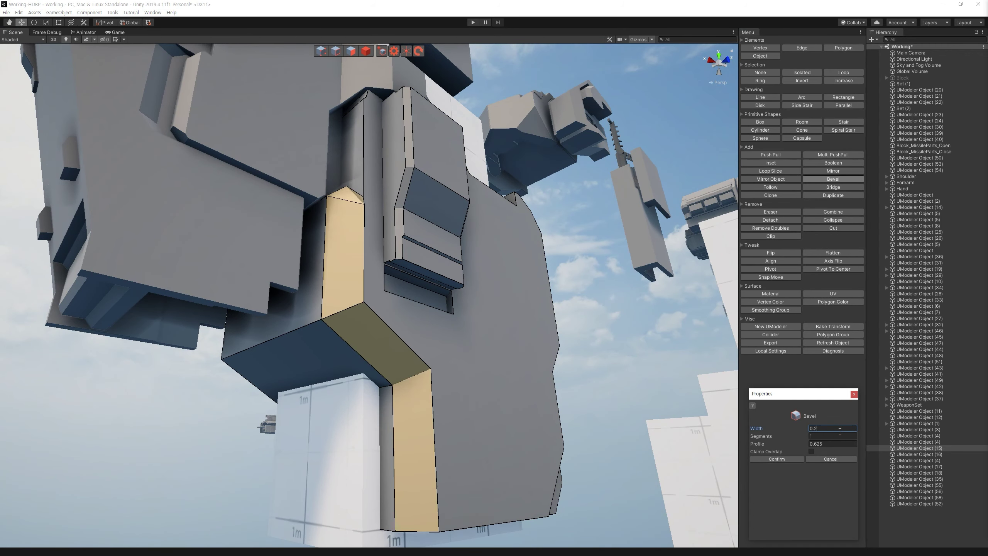
{"action": "key", "text": "BackSpace"}
{"action": "key", "text": "BackSpace"}
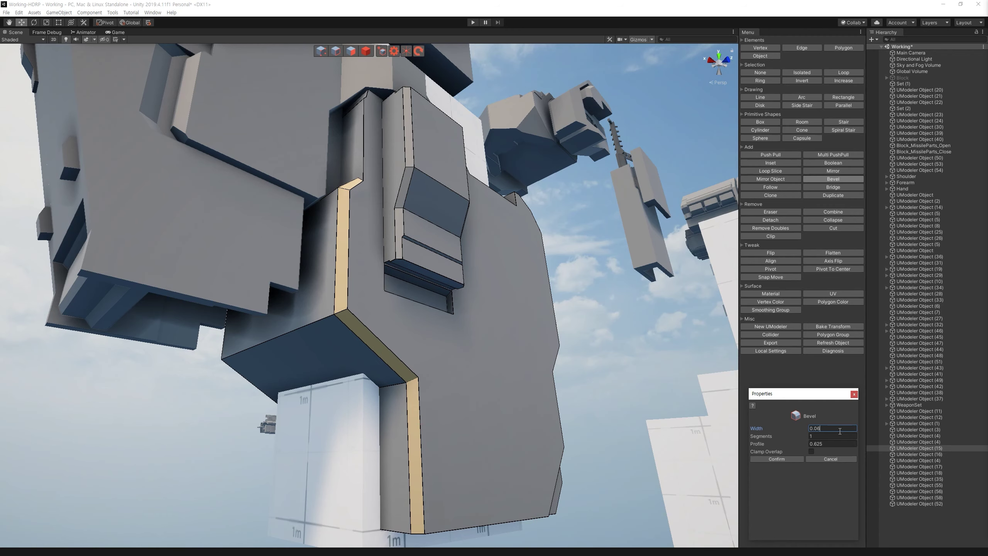
{"action": "left_click", "coordinate": [790, 459]}
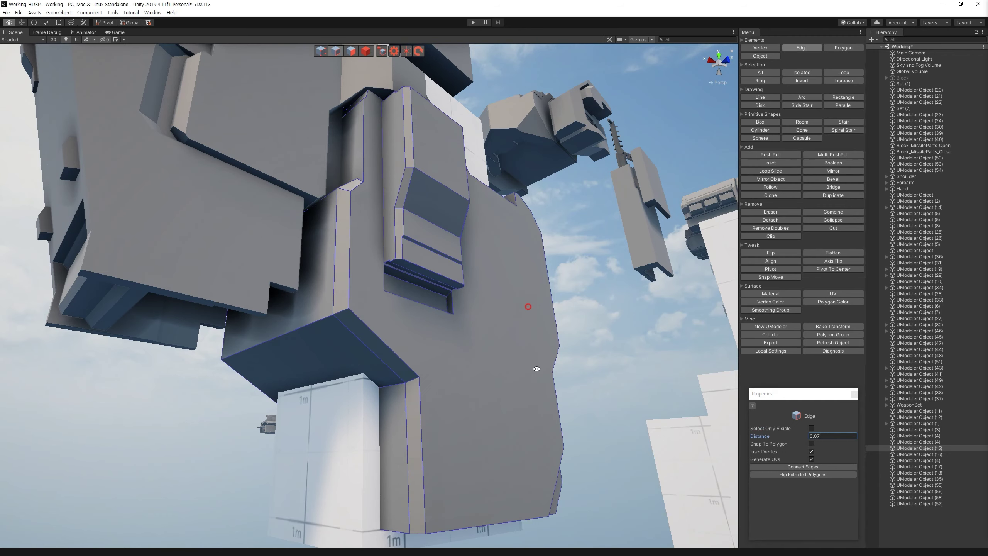
{"action": "key", "text": "1"}
{"action": "left_click_drag", "start_coordinate": [536, 369], "coordinate": [368, 180], "text": "alt"}
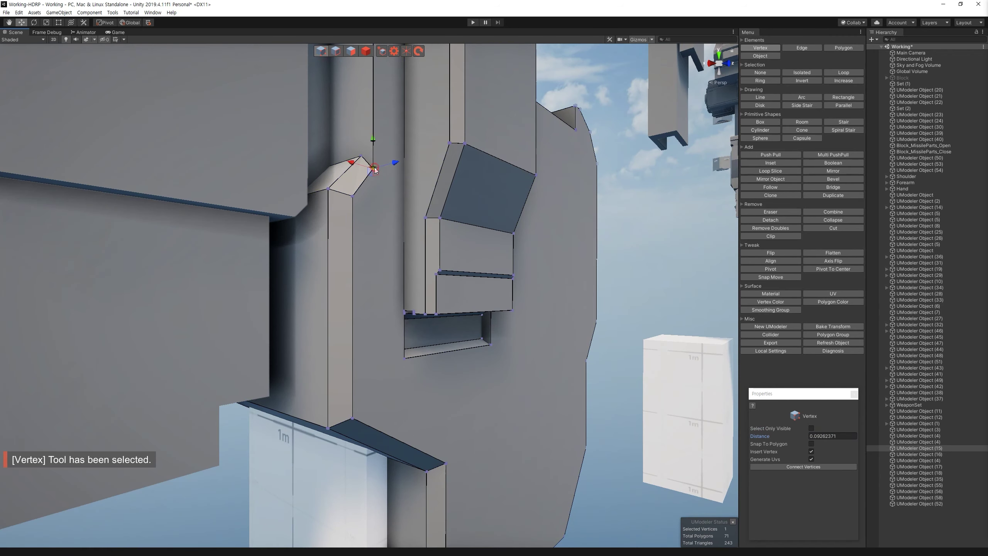
{"action": "key", "text": "f"}
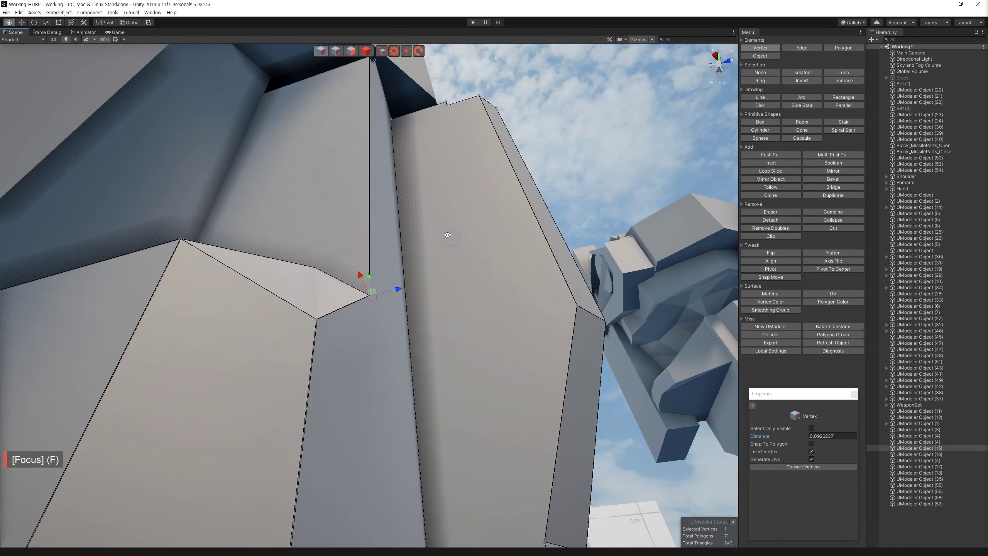
{"action": "left_click_drag", "start_coordinate": [447, 235], "coordinate": [377, 258], "text": "alt"}
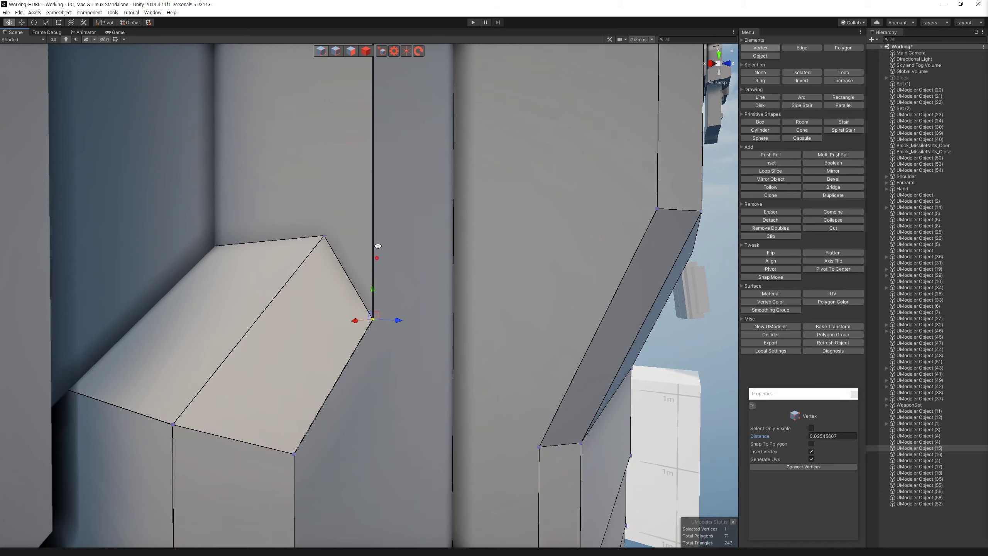
{"action": "mouse_move", "coordinate": [378, 246]}
{"action": "left_mouse_down", "text": "alt"}
{"action": "mouse_move", "coordinate": [412, 250]}
{"action": "mouse_move", "coordinate": [372, 131]}
{"action": "left_mouse_up", "text": "alt"}
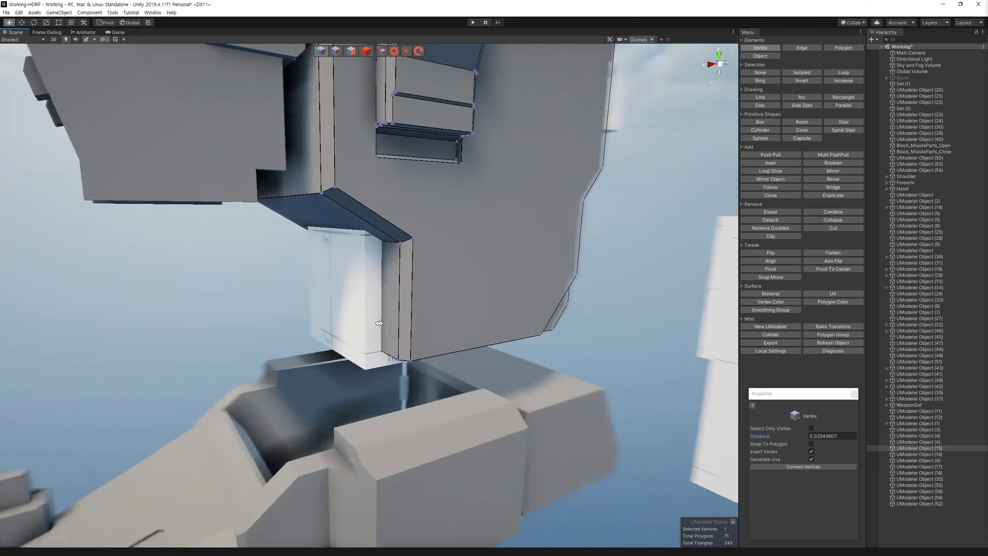
{"action": "mouse_move", "coordinate": [371, 132]}
{"action": "left_mouse_down", "text": "alt"}
{"action": "mouse_move", "coordinate": [546, 324]}
{"action": "mouse_move", "coordinate": [499, 210]}
{"action": "left_mouse_up", "text": "alt"}
{"action": "key", "text": "4"}
{"action": "left_click", "coordinate": [546, 325]}
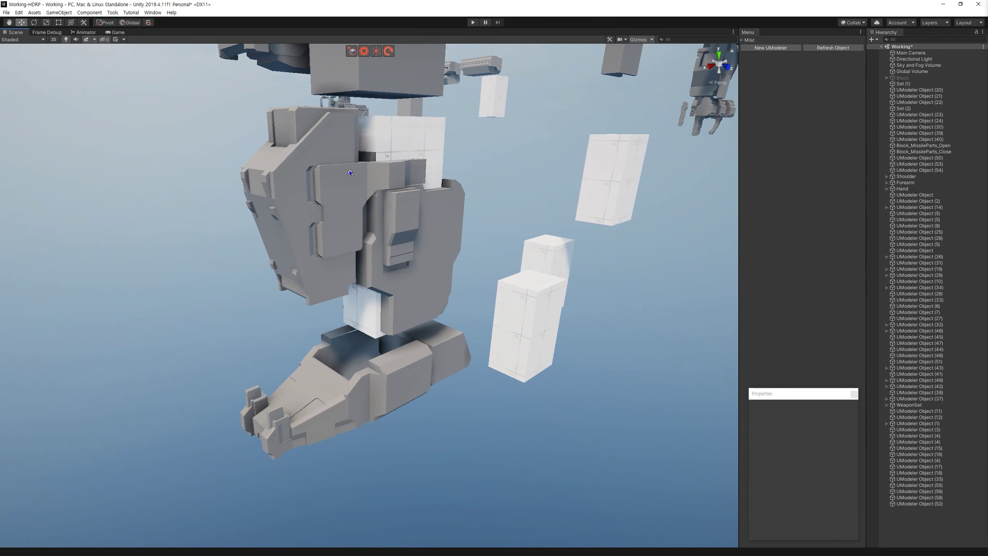
Step: Select the body plate, undoing an accidental move along its depth axis
{"action": "scroll", "coordinate": [350, 172], "scroll_direction": "up", "scroll_amount": 5}
{"action": "left_click", "coordinate": [416, 267]}
{"action": "scroll", "coordinate": [392, 260], "scroll_direction": "down", "scroll_amount": 5}
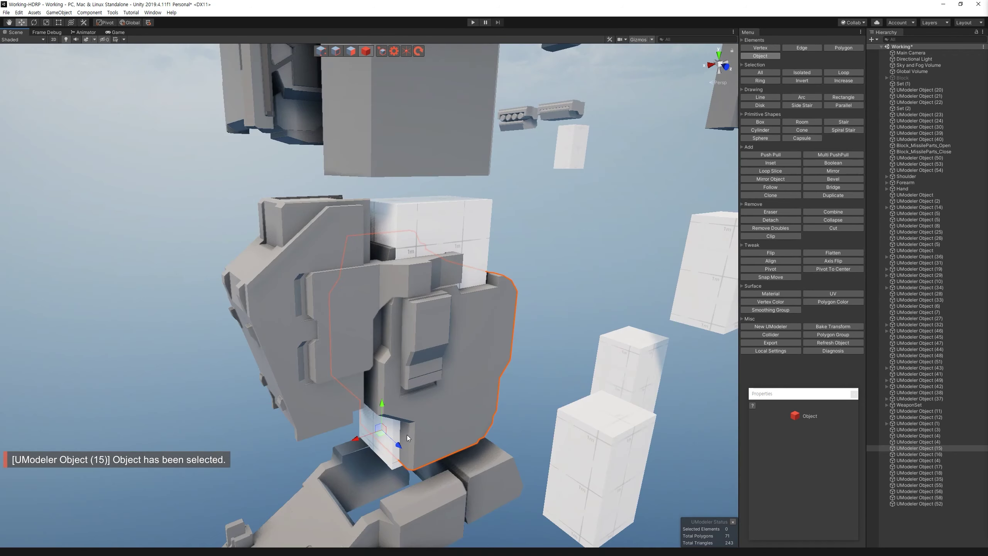
{"action": "left_click_drag", "start_coordinate": [399, 444], "coordinate": [420, 468]}
{"action": "key", "text": "ctrl+z"}
{"action": "scroll", "coordinate": [416, 370], "scroll_direction": "up", "scroll_amount": 5}
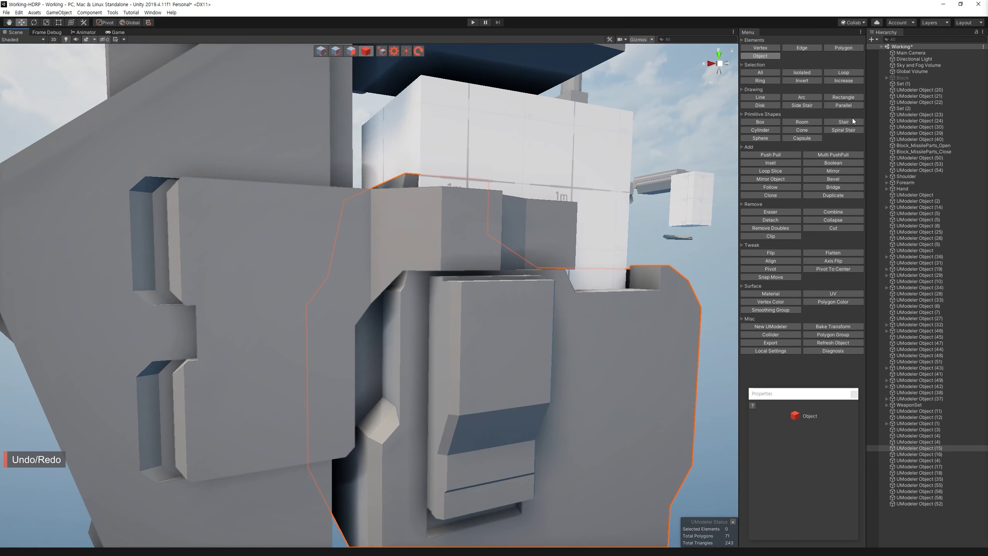
Step: Draw a thin rectangle beside the central panel and push it slightly inward
{"action": "left_click", "coordinate": [844, 97]}
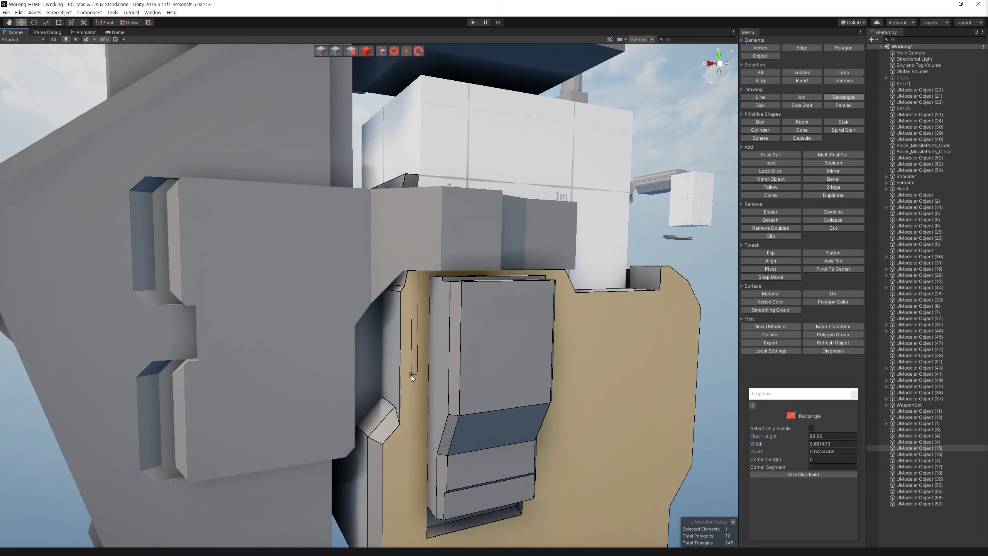
{"action": "left_click", "coordinate": [377, 398]}
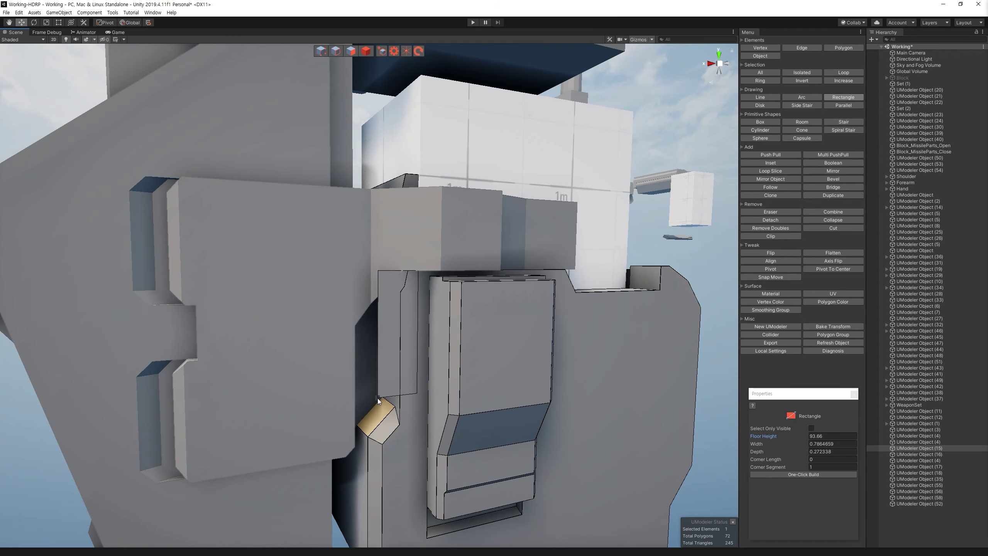
{"action": "key", "text": "Return"}
{"action": "key", "text": "p"}
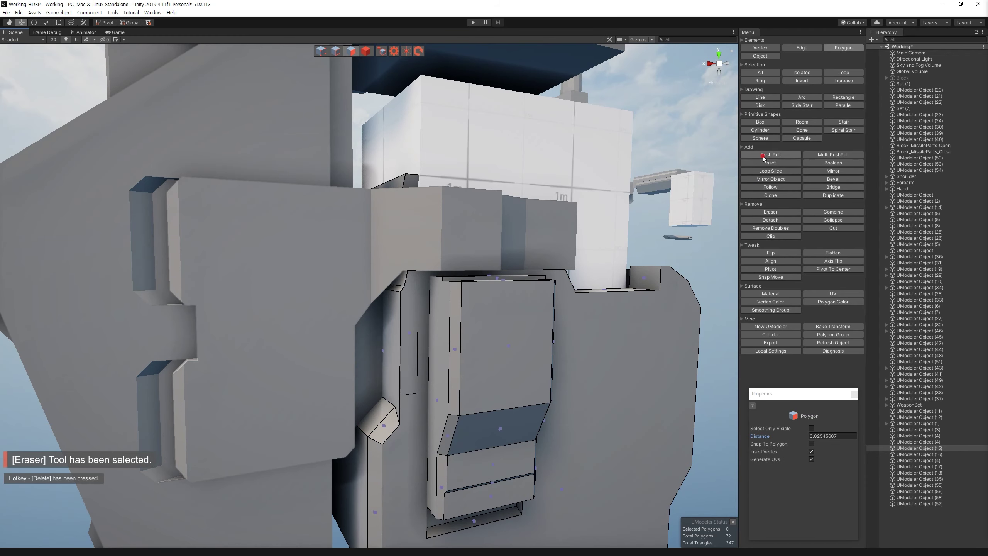
{"action": "left_click_drag", "start_coordinate": [408, 337], "coordinate": [404, 339]}
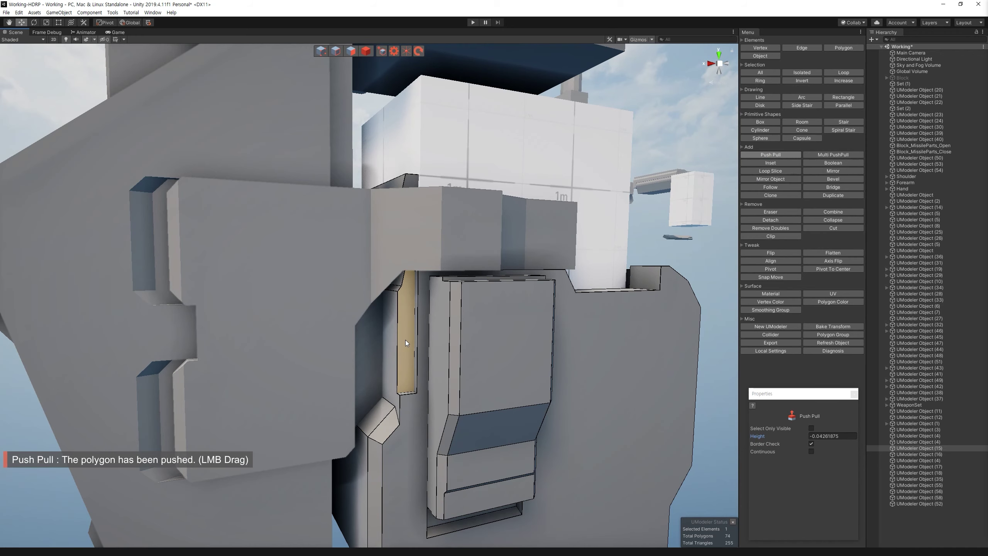
{"action": "left_click", "coordinate": [366, 51]}
{"action": "left_click_drag", "start_coordinate": [381, 117], "coordinate": [430, 178], "text": "alt"}
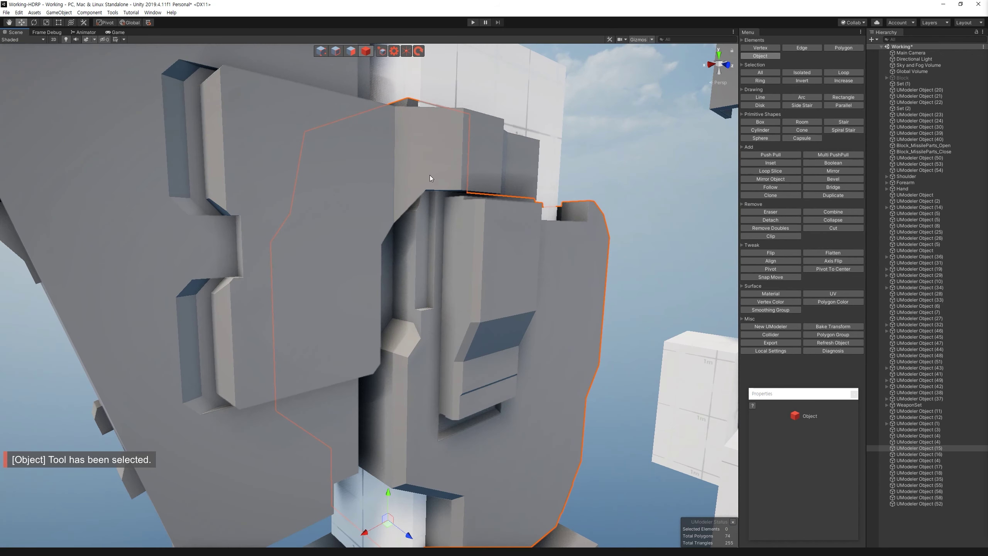
{"action": "left_click", "coordinate": [336, 51]}
{"action": "left_click", "coordinate": [436, 218]}
{"action": "left_click_drag", "start_coordinate": [471, 258], "coordinate": [399, 260], "text": "alt"}
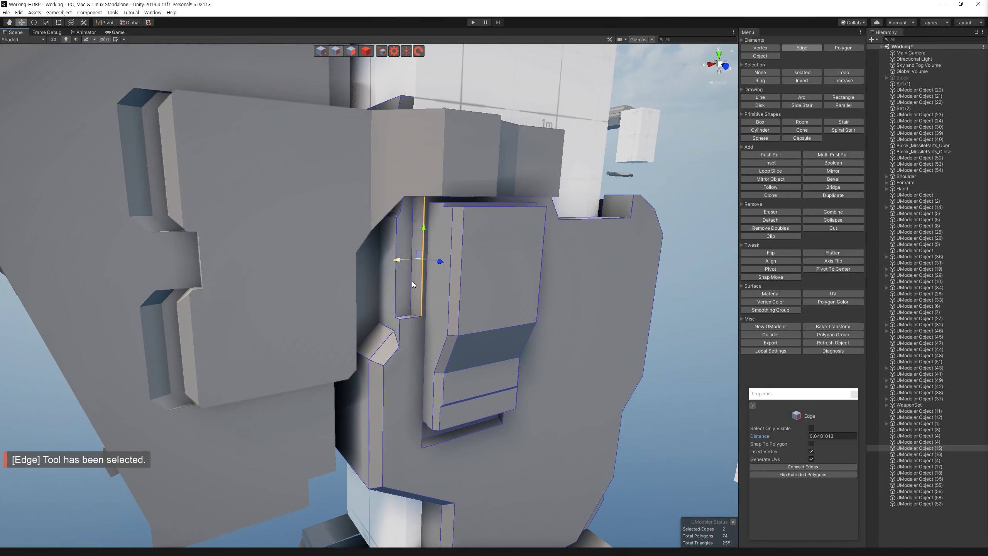
{"action": "scroll", "coordinate": [412, 284], "scroll_direction": "down", "scroll_amount": 5}
{"action": "left_click", "coordinate": [403, 82]}
{"action": "mouse_move", "coordinate": [403, 81]}
{"action": "left_mouse_down", "text": "alt"}
{"action": "mouse_move", "coordinate": [520, 276]}
{"action": "mouse_move", "coordinate": [540, 370]}
{"action": "left_mouse_up", "text": "alt"}
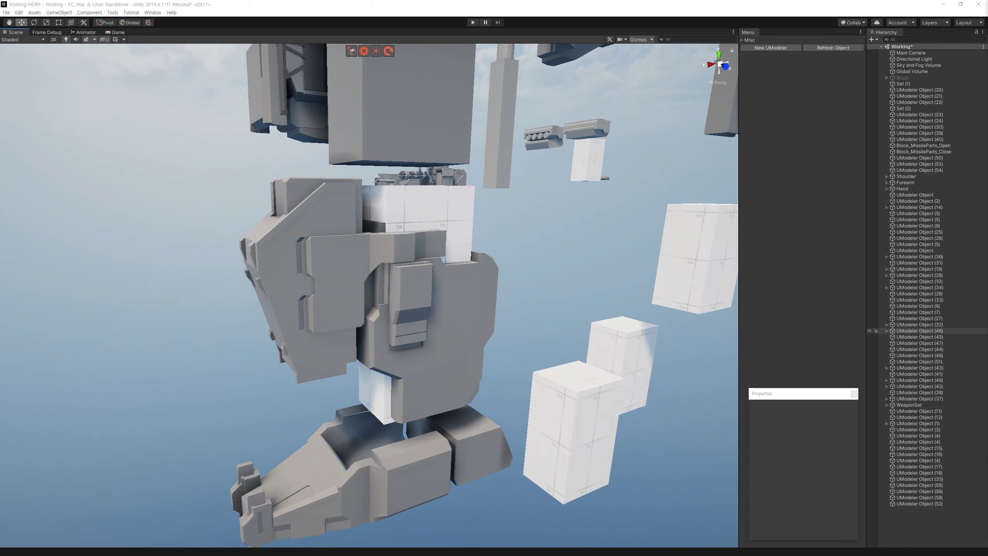
{"action": "scroll", "coordinate": [559, 281], "scroll_direction": "up", "scroll_amount": 5}
{"action": "left_click", "coordinate": [559, 282]}
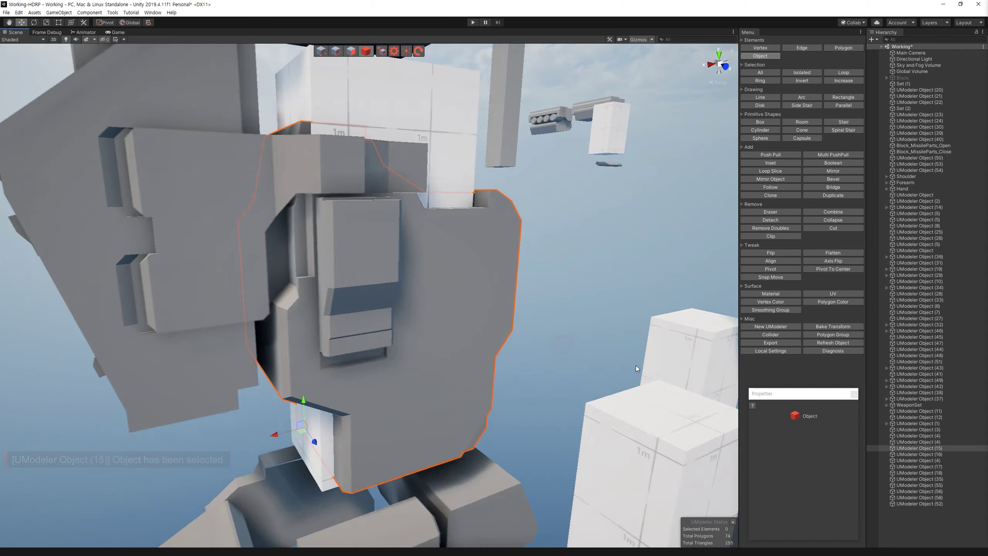
{"action": "left_click_drag", "start_coordinate": [636, 365], "coordinate": [577, 314], "text": "alt"}
{"action": "left_click_drag", "start_coordinate": [346, 386], "coordinate": [361, 373], "text": "alt"}
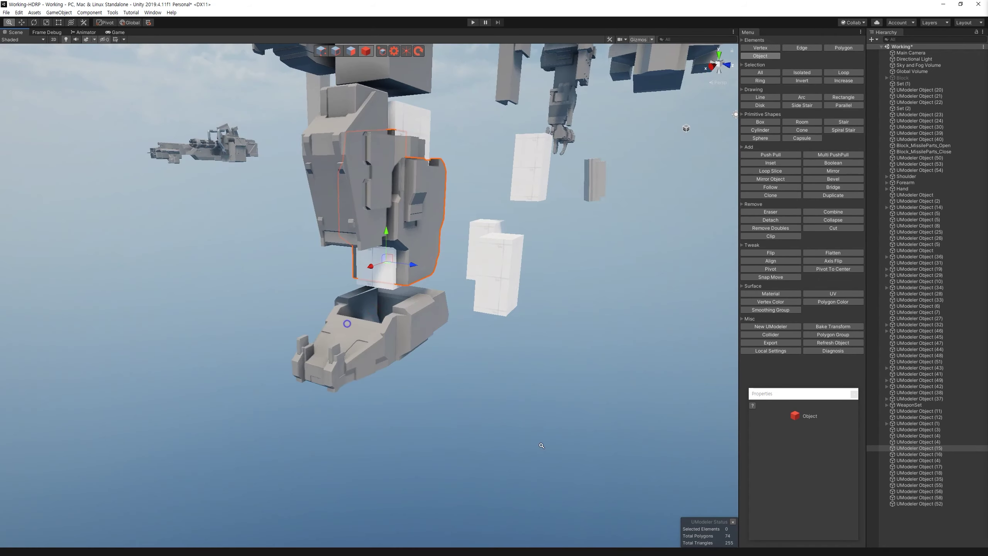
{"action": "scroll", "coordinate": [361, 373], "scroll_direction": "up", "scroll_amount": 5}
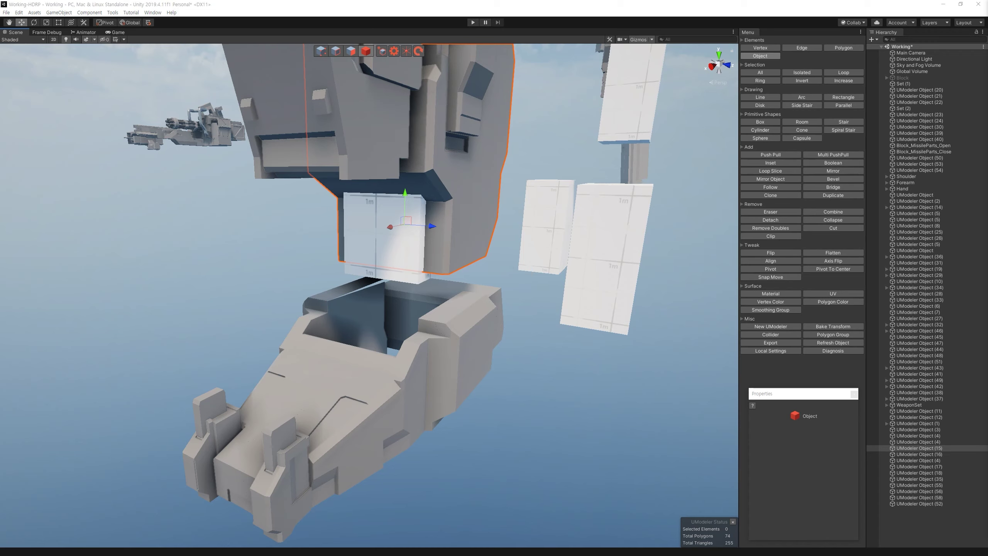
{"action": "mouse_move", "coordinate": [535, 361]}
{"action": "left_mouse_down", "text": "alt"}
{"action": "mouse_move", "coordinate": [529, 289]}
{"action": "mouse_move", "coordinate": [551, 269]}
{"action": "left_mouse_up", "text": "alt"}
{"action": "key", "text": "ctrl+d"}
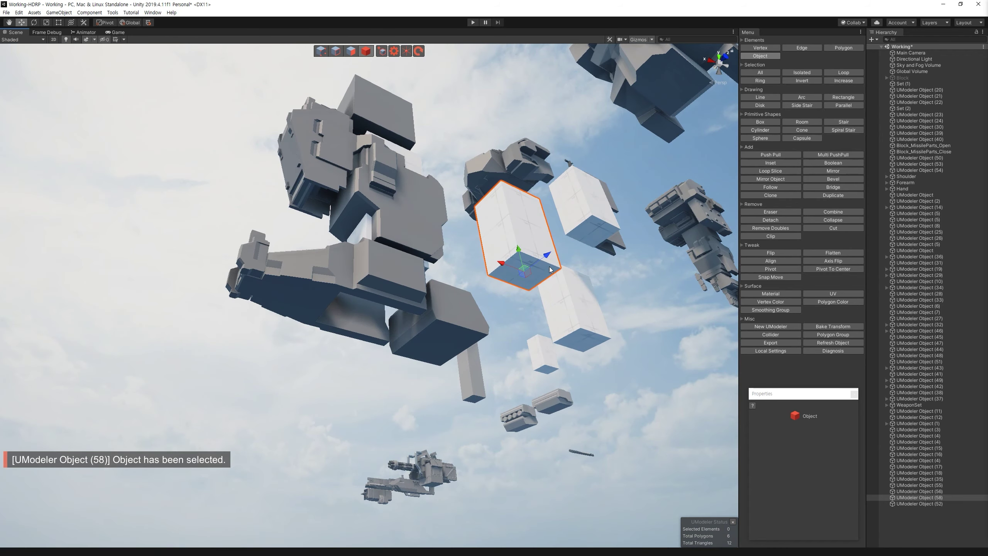
Step: Duplicate the copied block again and slide the new copy into position
{"action": "key", "text": "f"}
{"action": "mouse_move", "coordinate": [339, 308]}
{"action": "left_mouse_down", "text": "alt"}
{"action": "mouse_move", "coordinate": [528, 214]}
{"action": "mouse_move", "coordinate": [525, 262]}
{"action": "mouse_move", "coordinate": [461, 146]}
{"action": "mouse_move", "coordinate": [308, 255]}
{"action": "mouse_move", "coordinate": [577, 364]}
{"action": "mouse_move", "coordinate": [479, 245]}
{"action": "mouse_move", "coordinate": [345, 261]}
{"action": "mouse_move", "coordinate": [411, 266]}
{"action": "mouse_move", "coordinate": [400, 256]}
{"action": "left_mouse_up", "text": "alt"}
{"action": "left_click", "coordinate": [366, 52]}
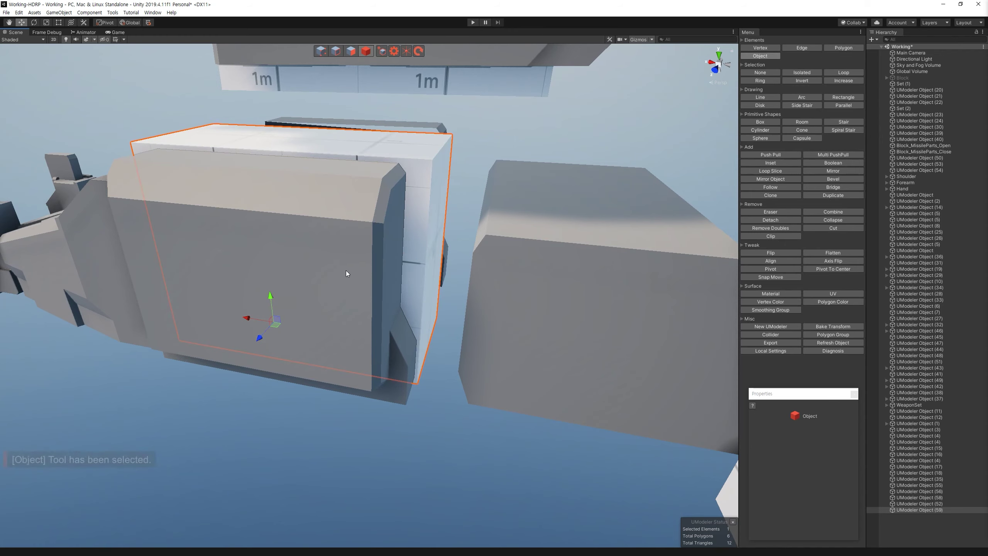
{"action": "key", "text": "ctrl+d"}
{"action": "mouse_move", "coordinate": [414, 333]}
{"action": "left_mouse_down"}
{"action": "mouse_move", "coordinate": [427, 308]}
{"action": "mouse_move", "coordinate": [374, 283]}
{"action": "mouse_move", "coordinate": [371, 334]}
{"action": "left_mouse_up"}
Step: Select the grey block under the leg, undo its accidental shift, and select the foot
{"action": "left_click", "coordinate": [373, 283]}
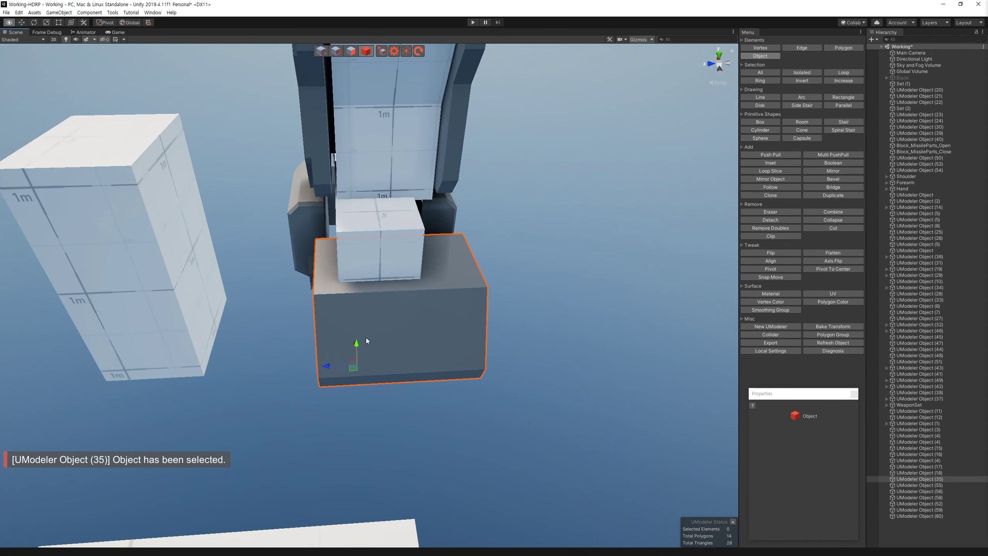
{"action": "key", "text": "ctrl+z"}
{"action": "mouse_move", "coordinate": [326, 367]}
{"action": "left_mouse_down", "text": "alt"}
{"action": "mouse_move", "coordinate": [396, 314]}
{"action": "mouse_move", "coordinate": [282, 270]}
{"action": "mouse_move", "coordinate": [579, 287]}
{"action": "mouse_move", "coordinate": [514, 265]}
{"action": "mouse_move", "coordinate": [390, 295]}
{"action": "left_mouse_up", "text": "alt"}
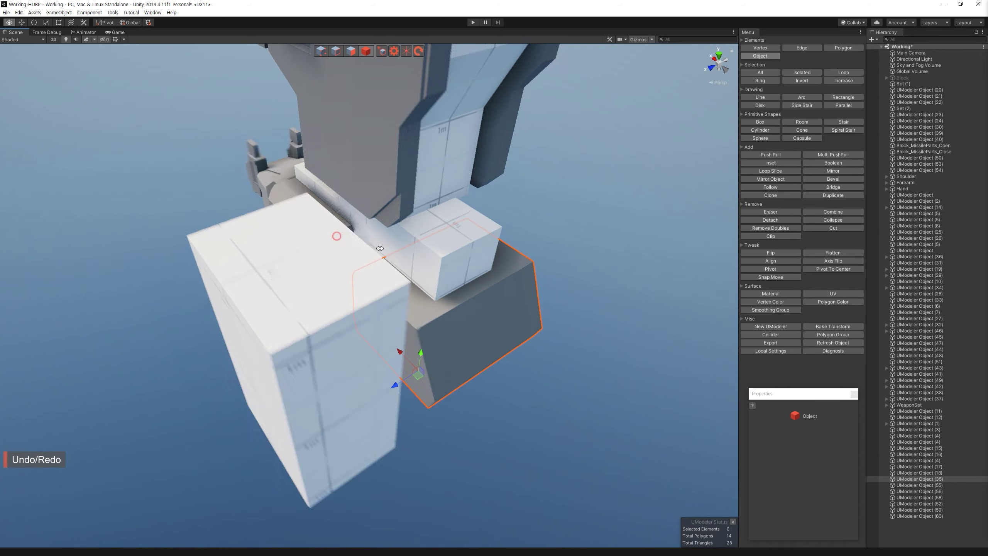
{"action": "left_click_drag", "start_coordinate": [349, 373], "coordinate": [279, 230], "text": "alt"}
{"action": "left_click", "coordinate": [279, 230]}
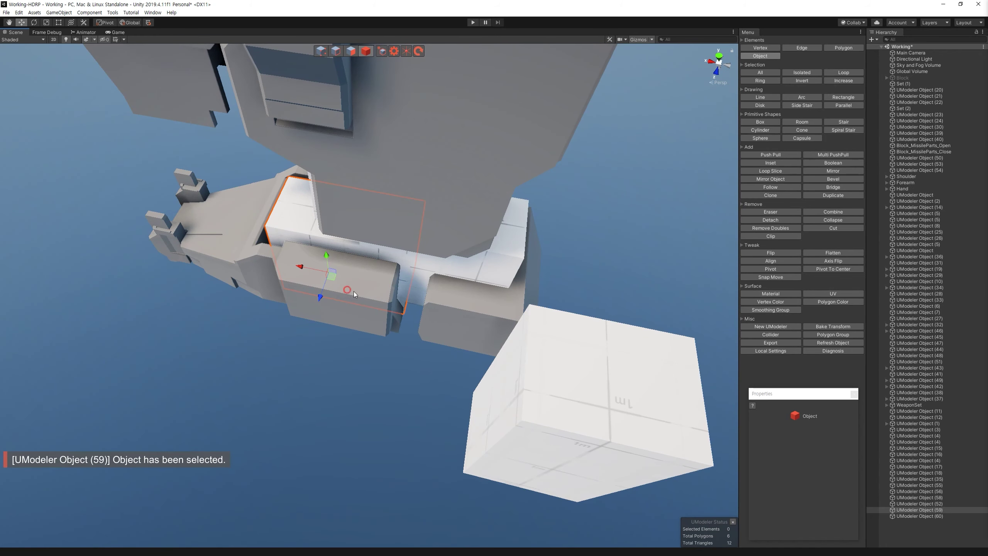
Step: Merge the grey block into the foot object and start a Mirror
{"action": "left_click", "coordinate": [491, 288], "text": "shift"}
{"action": "left_click", "coordinate": [833, 163]}
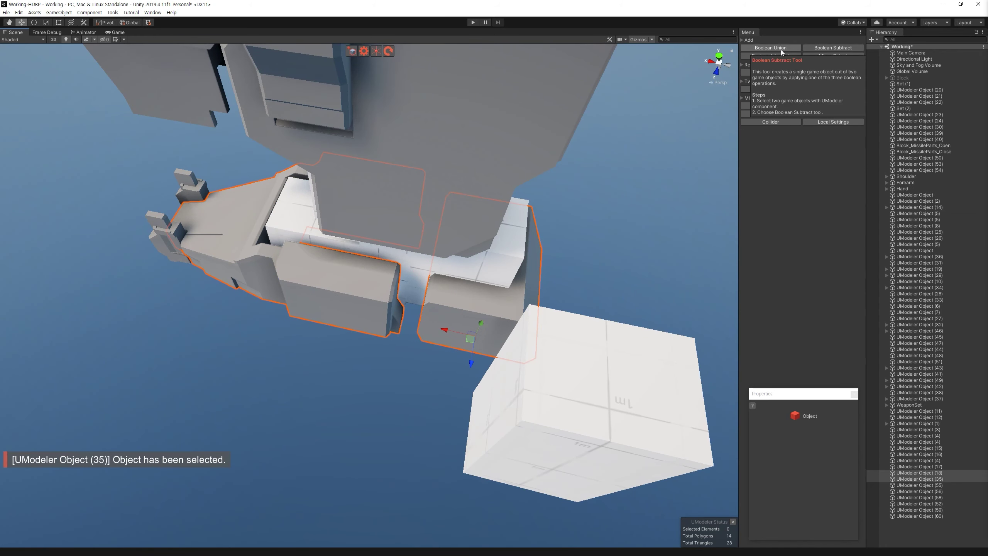
{"action": "left_click", "coordinate": [784, 74]}
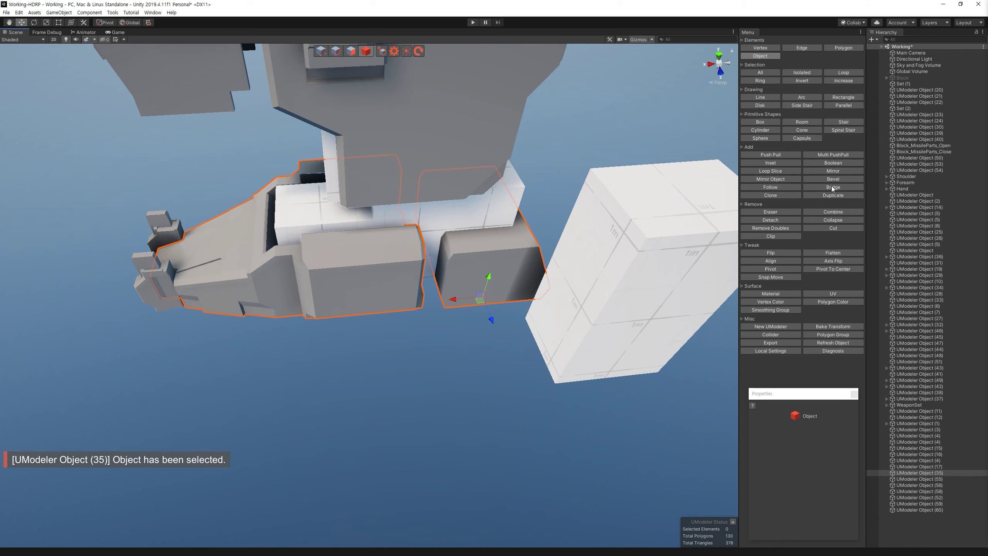
{"action": "left_click", "coordinate": [832, 172]}
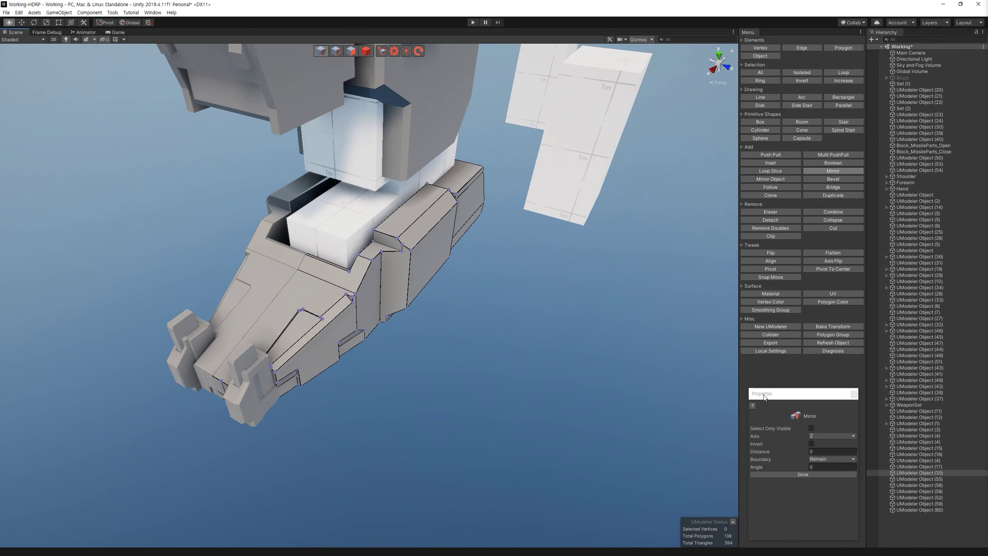
{"action": "left_click_drag", "start_coordinate": [505, 272], "coordinate": [452, 216], "text": "alt"}
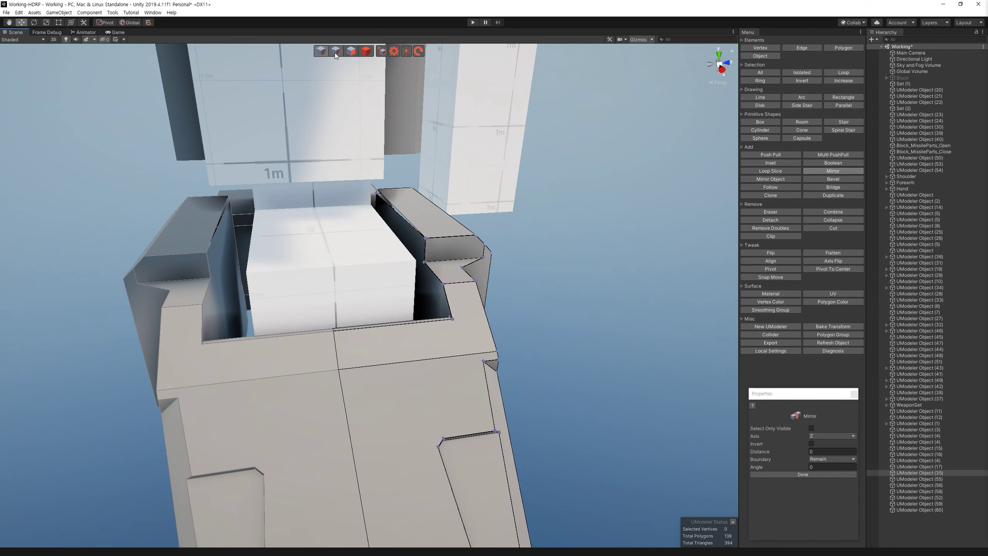
Step: Select two facing edges on the foot's side block and Bridge them with new faces
{"action": "left_click", "coordinate": [335, 53]}
{"action": "left_click", "coordinate": [389, 199]}
{"action": "key", "text": "f"}
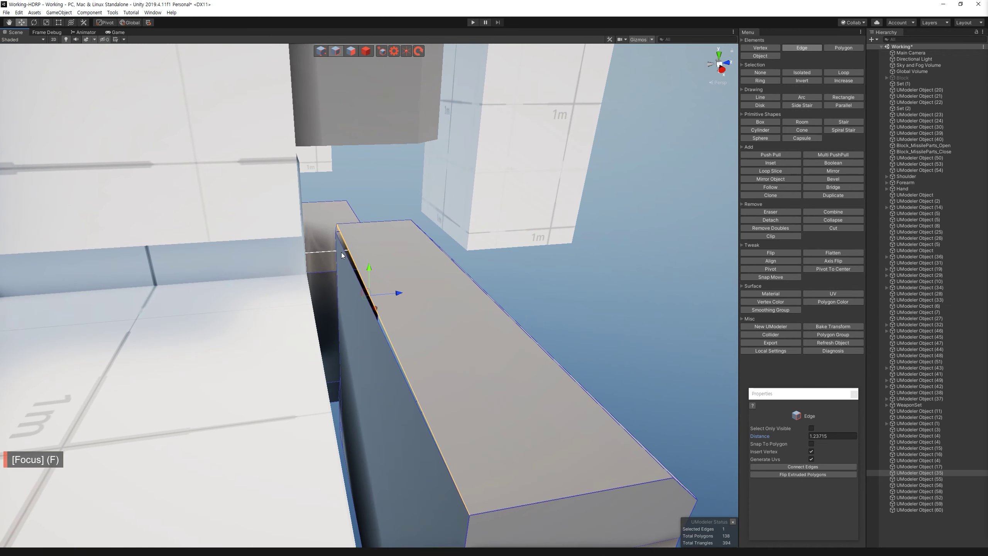
{"action": "left_click", "coordinate": [393, 295], "text": "shift"}
{"action": "left_click", "coordinate": [832, 186]}
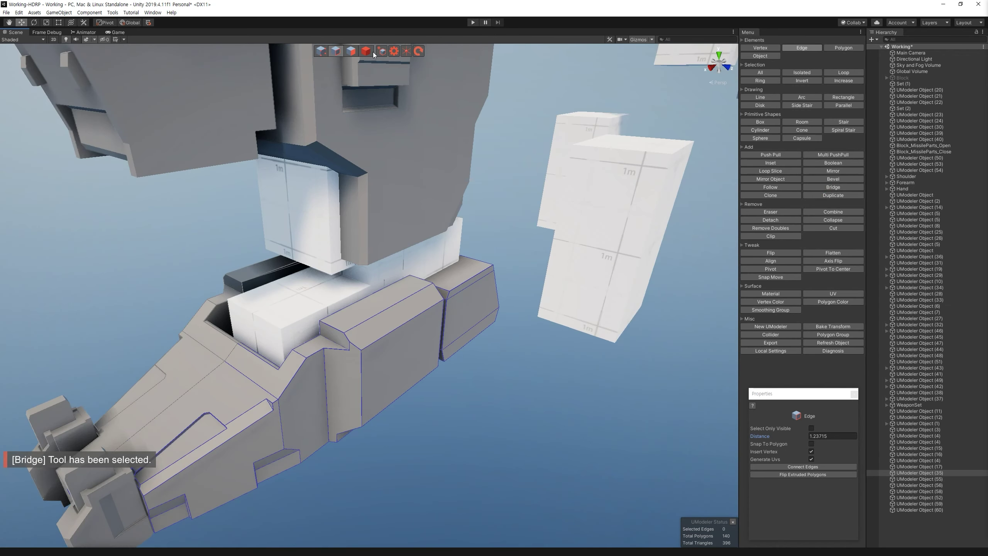
{"action": "left_click", "coordinate": [373, 54]}
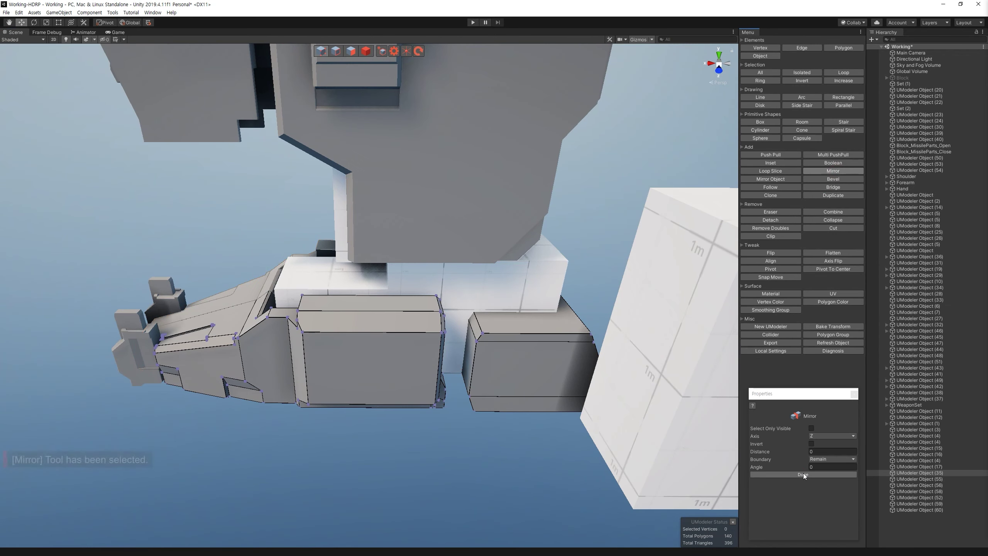
{"action": "mouse_move", "coordinate": [486, 311]}
{"action": "left_mouse_down", "text": "alt"}
{"action": "mouse_move", "coordinate": [537, 343]}
{"action": "mouse_move", "coordinate": [492, 291]}
{"action": "mouse_move", "coordinate": [525, 361]}
{"action": "left_mouse_up", "text": "alt"}
{"action": "mouse_move", "coordinate": [525, 362]}
{"action": "right_mouse_down", "text": "alt"}
{"action": "mouse_move", "coordinate": [564, 434]}
{"action": "mouse_move", "coordinate": [545, 389]}
{"action": "right_mouse_up", "text": "alt"}
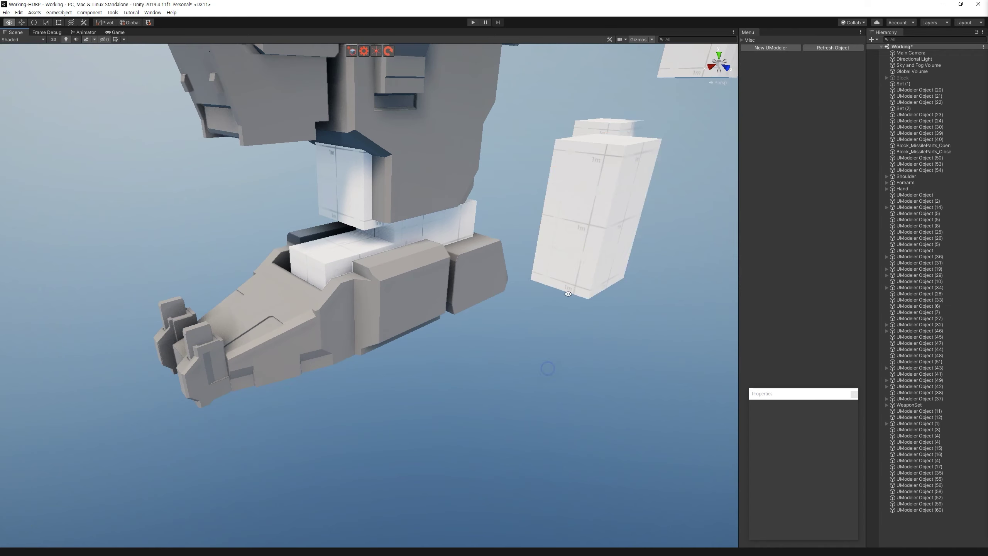
{"action": "left_click", "coordinate": [595, 211]}
{"action": "key", "text": "f"}
{"action": "mouse_move", "coordinate": [526, 331]}
{"action": "left_mouse_down", "text": "alt"}
{"action": "mouse_move", "coordinate": [390, 381]}
{"action": "mouse_move", "coordinate": [413, 464]}
{"action": "left_mouse_up", "text": "alt"}
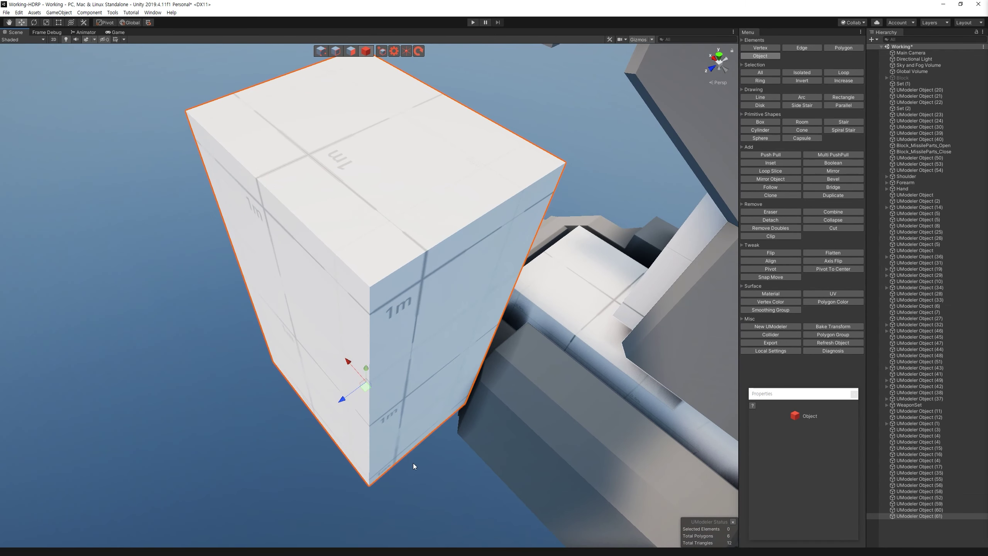
{"action": "left_click_drag", "start_coordinate": [477, 375], "coordinate": [509, 335], "text": "alt"}
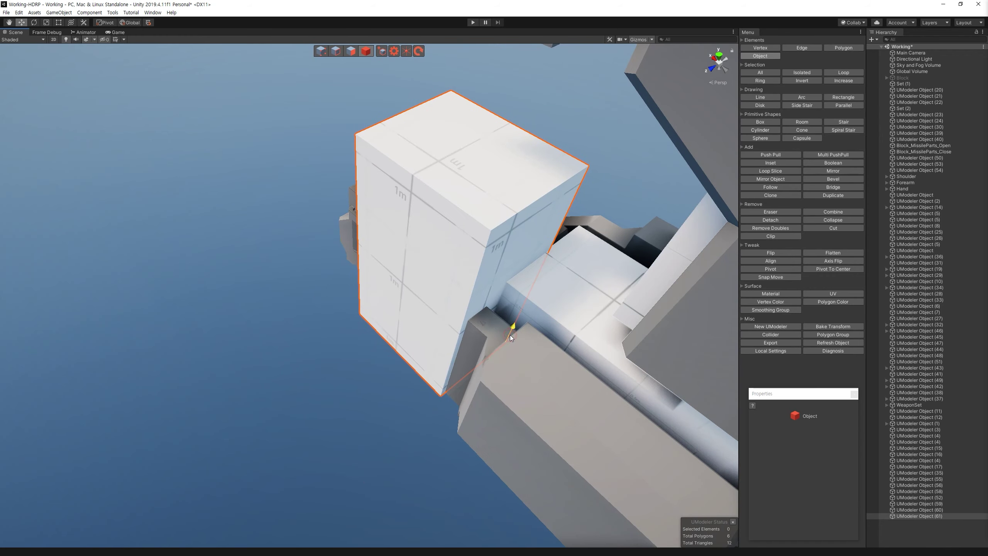
{"action": "left_click_drag", "start_coordinate": [423, 351], "coordinate": [275, 402], "text": "alt"}
{"action": "left_click_drag", "start_coordinate": [432, 420], "coordinate": [525, 325], "text": "alt"}
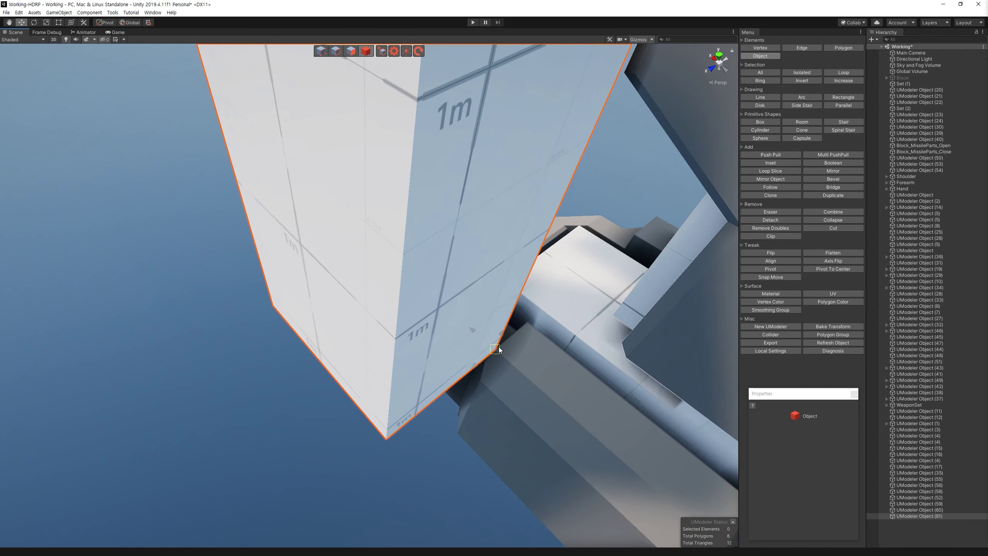
{"action": "key", "text": "f"}
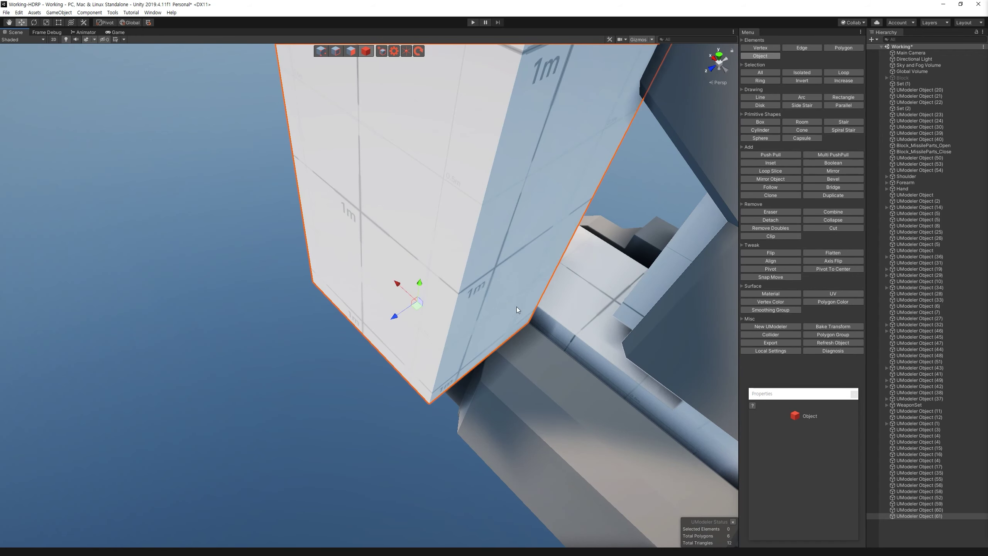
{"action": "mouse_move", "coordinate": [421, 290]}
{"action": "left_mouse_down", "text": "alt"}
{"action": "mouse_move", "coordinate": [399, 336]}
{"action": "mouse_move", "coordinate": [355, 345]}
{"action": "mouse_move", "coordinate": [361, 320]}
{"action": "mouse_move", "coordinate": [372, 366]}
{"action": "mouse_move", "coordinate": [369, 298]}
{"action": "mouse_move", "coordinate": [534, 188]}
{"action": "mouse_move", "coordinate": [514, 202]}
{"action": "mouse_move", "coordinate": [503, 172]}
{"action": "mouse_move", "coordinate": [490, 227]}
{"action": "left_mouse_up", "text": "alt"}
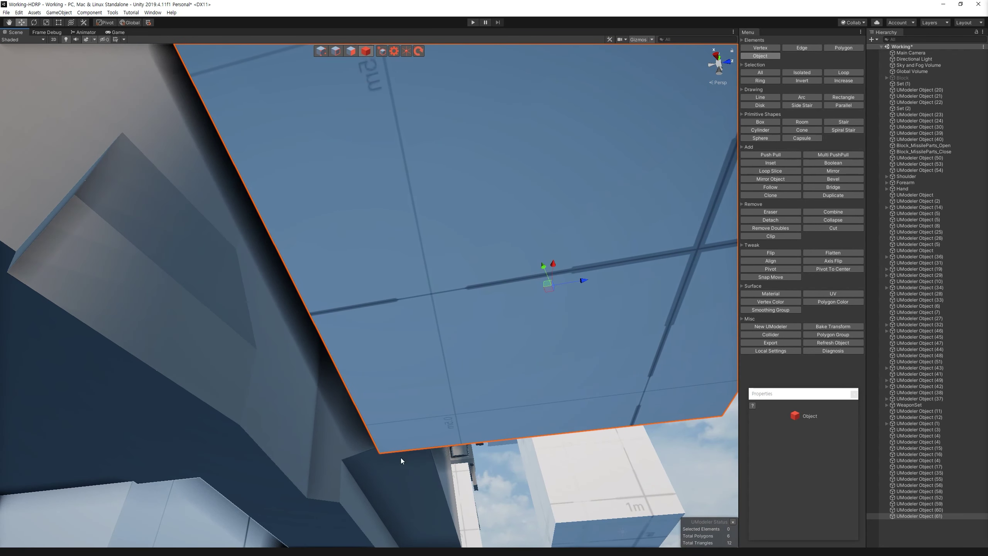
{"action": "key", "text": "ctrl+z"}
{"action": "right_click_drag", "start_coordinate": [717, 122], "coordinate": [474, 202], "text": "alt"}
{"action": "left_click_drag", "start_coordinate": [474, 201], "coordinate": [303, 335], "text": "alt"}
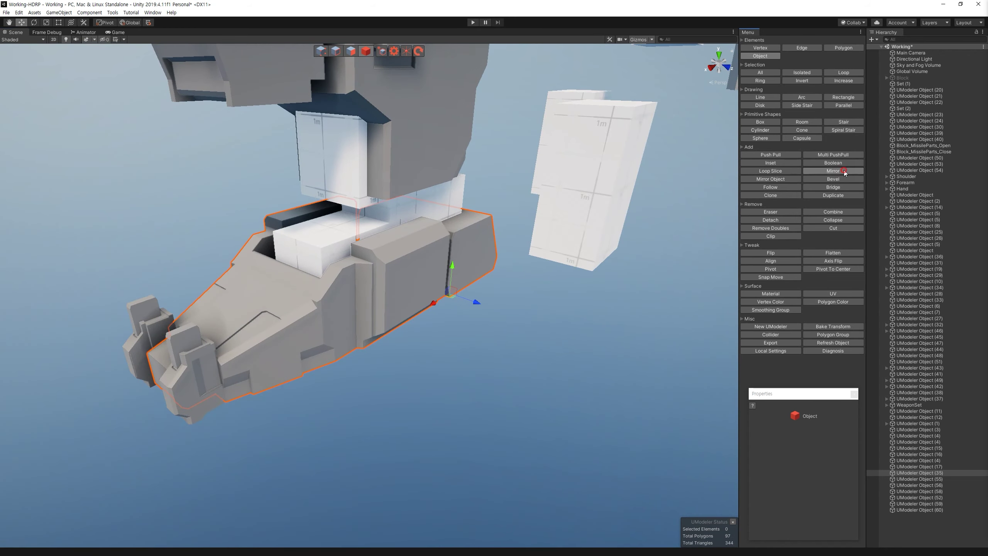
Step: Mirror foot piece Object (35) along Z, then reselect and frame it
{"action": "left_click", "coordinate": [843, 171]}
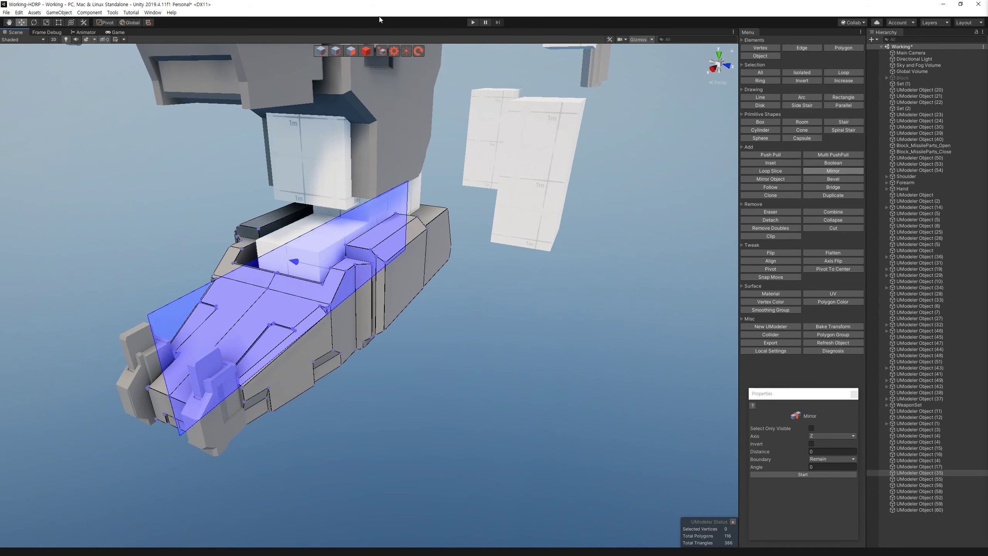
{"action": "key", "text": "Escape"}
{"action": "mouse_move", "coordinate": [503, 335]}
{"action": "left_mouse_down", "text": "alt"}
{"action": "mouse_move", "coordinate": [327, 225]}
{"action": "mouse_move", "coordinate": [430, 393]}
{"action": "mouse_move", "coordinate": [383, 303]}
{"action": "left_mouse_up", "text": "alt"}
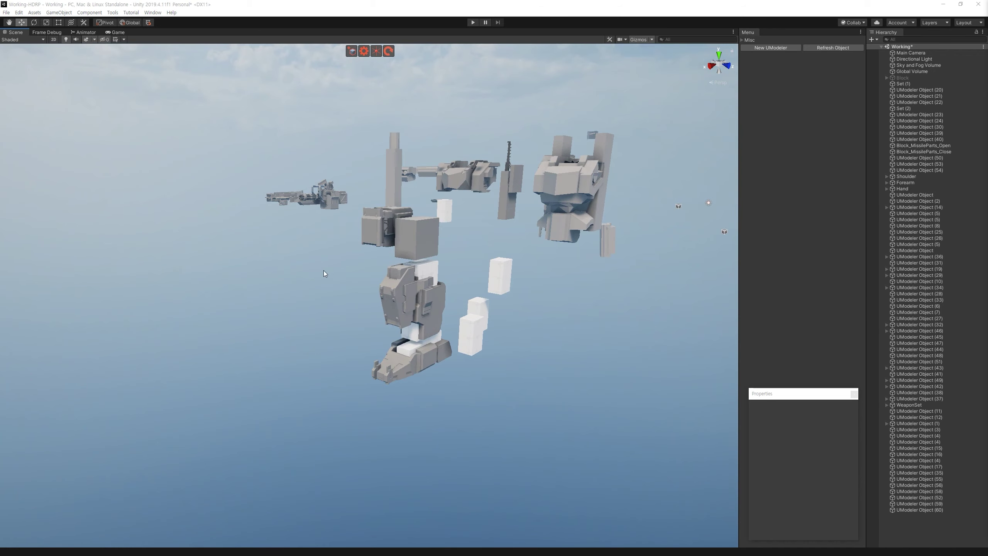
{"action": "left_click", "coordinate": [412, 356]}
{"action": "key", "text": "f"}
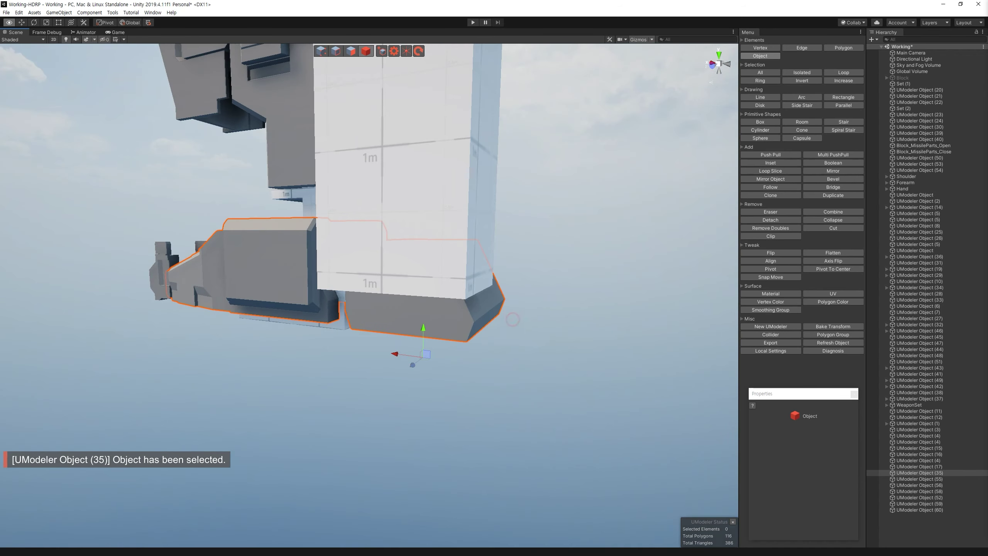
Step: Inspect the foot piece from several angles and undo the last change
{"action": "left_click_drag", "start_coordinate": [524, 342], "coordinate": [599, 367], "text": "alt"}
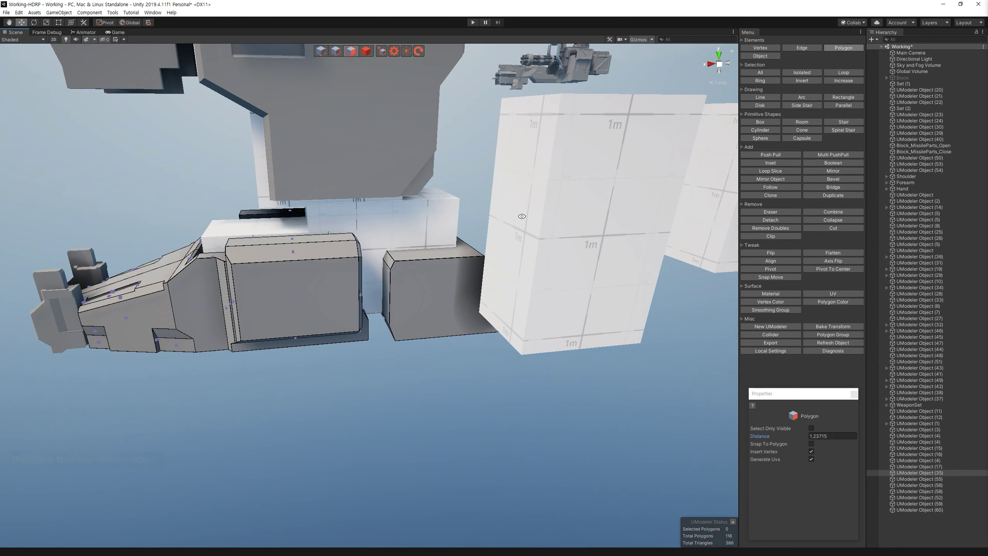
{"action": "key", "text": "3"}
{"action": "left_click_drag", "start_coordinate": [478, 179], "coordinate": [627, 404], "text": "alt"}
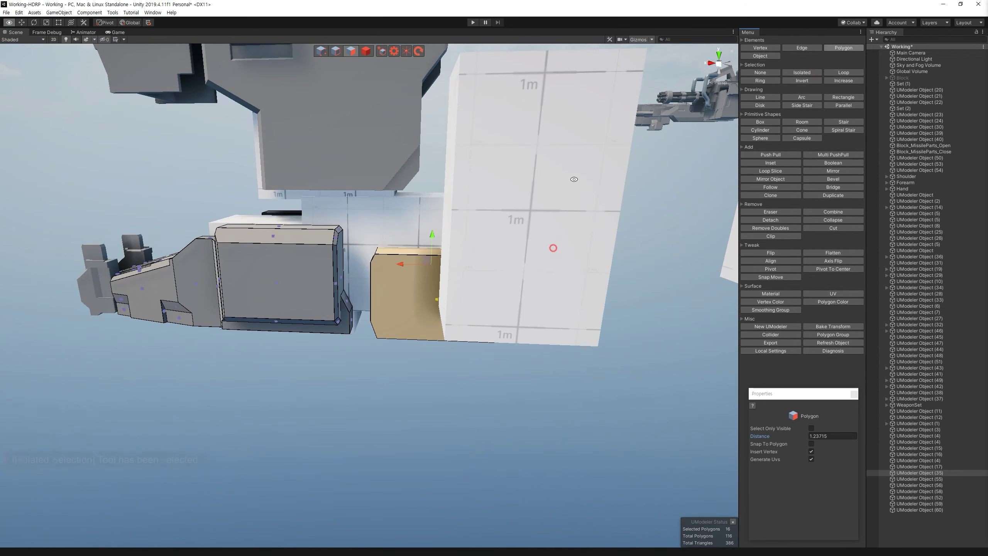
{"action": "left_click_drag", "start_coordinate": [574, 188], "coordinate": [798, 202], "text": "alt"}
{"action": "mouse_move", "coordinate": [536, 181]}
{"action": "left_mouse_down", "text": "alt"}
{"action": "mouse_move", "coordinate": [684, 251]}
{"action": "mouse_move", "coordinate": [374, 164]}
{"action": "left_mouse_up", "text": "alt"}
{"action": "key", "text": "4"}
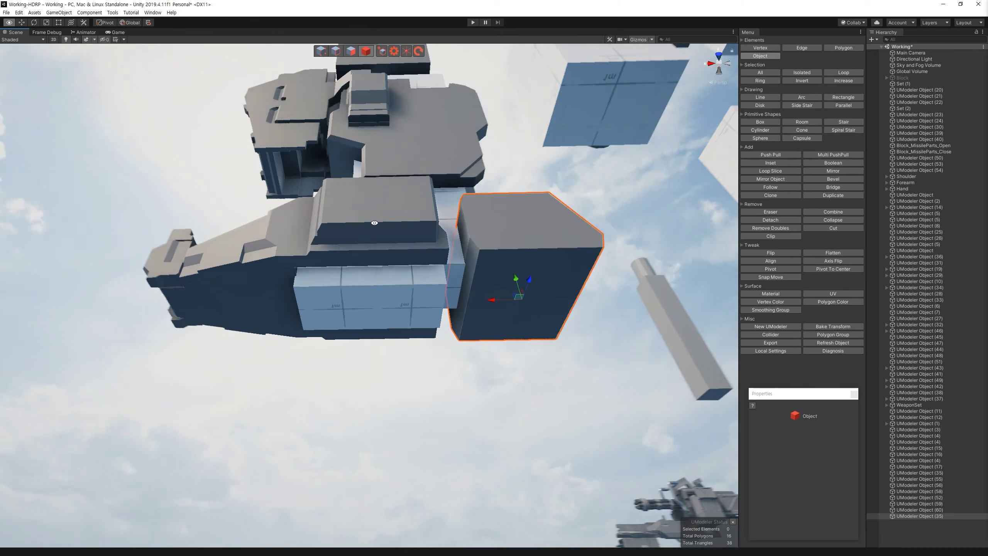
{"action": "key", "text": "ctrl+z"}
{"action": "mouse_move", "coordinate": [442, 451]}
{"action": "left_mouse_down", "text": "alt"}
{"action": "mouse_move", "coordinate": [501, 405]}
{"action": "mouse_move", "coordinate": [520, 271]}
{"action": "mouse_move", "coordinate": [389, 238]}
{"action": "mouse_move", "coordinate": [437, 318]}
{"action": "left_mouse_up", "text": "alt"}
Step: Loop Slice the small white cube and extrude one of its faces downward
{"action": "left_click", "coordinate": [521, 270]}
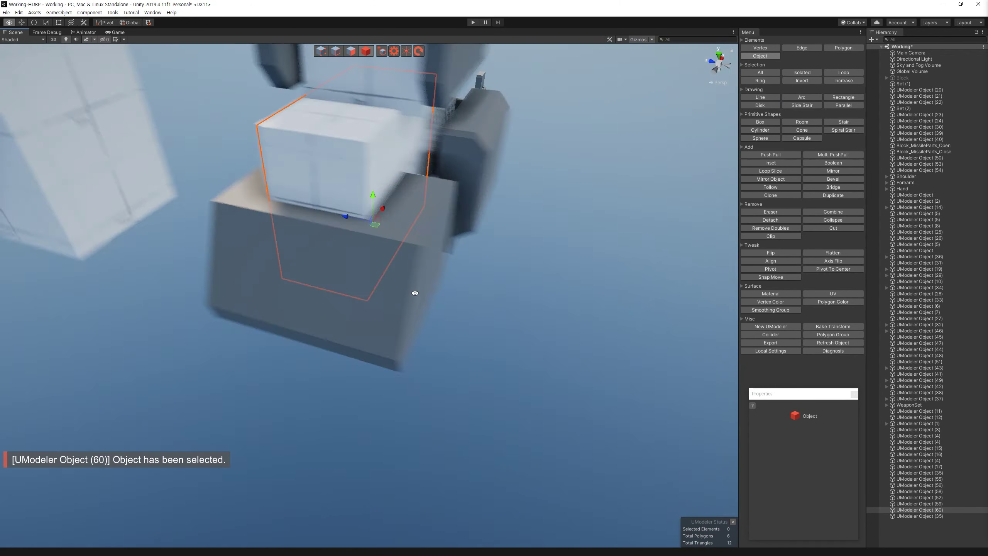
{"action": "mouse_move", "coordinate": [340, 235]}
{"action": "left_mouse_down", "text": "alt"}
{"action": "mouse_move", "coordinate": [406, 257]}
{"action": "mouse_move", "coordinate": [370, 202]}
{"action": "left_mouse_up", "text": "alt"}
{"action": "key", "text": "w"}
{"action": "left_click_drag", "start_coordinate": [465, 253], "coordinate": [341, 207], "text": "alt"}
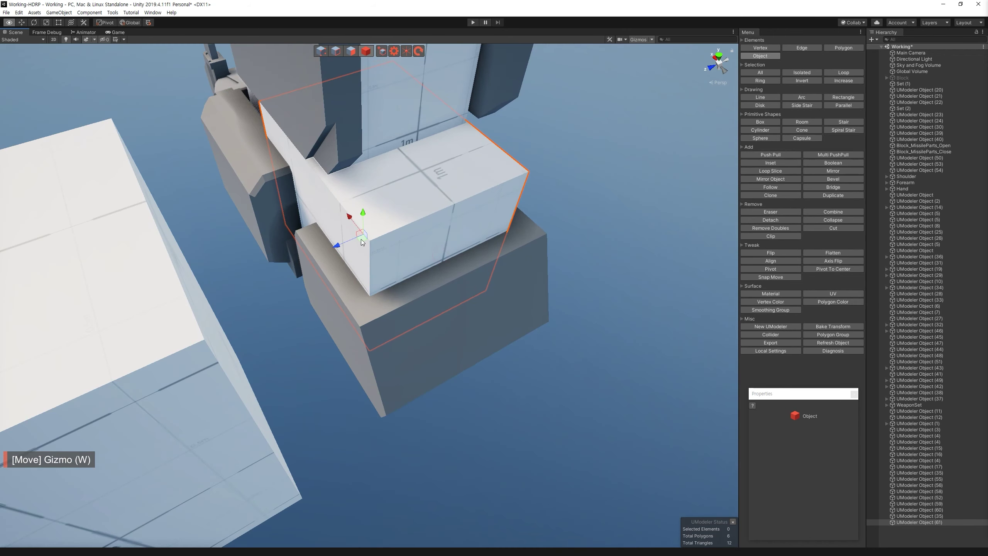
{"action": "key", "text": "2"}
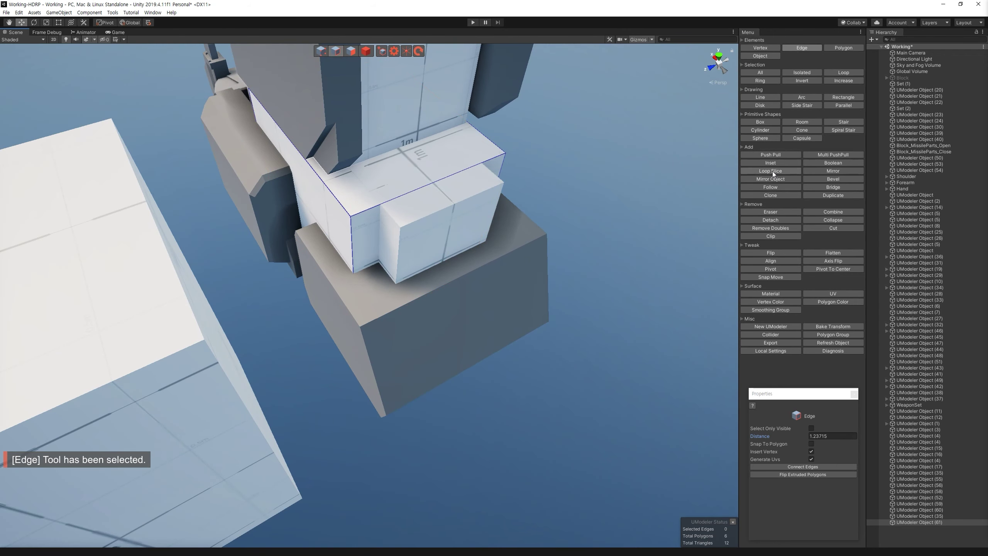
{"action": "left_click", "coordinate": [772, 174]}
{"action": "key", "text": "Escape"}
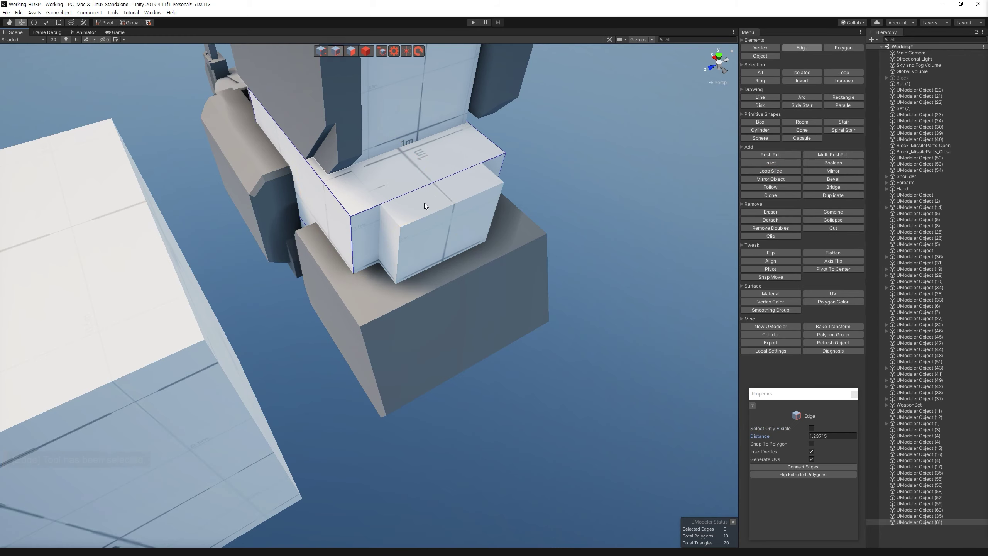
{"action": "mouse_move", "coordinate": [455, 213]}
{"action": "left_mouse_down", "text": "alt"}
{"action": "mouse_move", "coordinate": [575, 139]}
{"action": "mouse_move", "coordinate": [355, 64]}
{"action": "left_mouse_up", "text": "alt"}
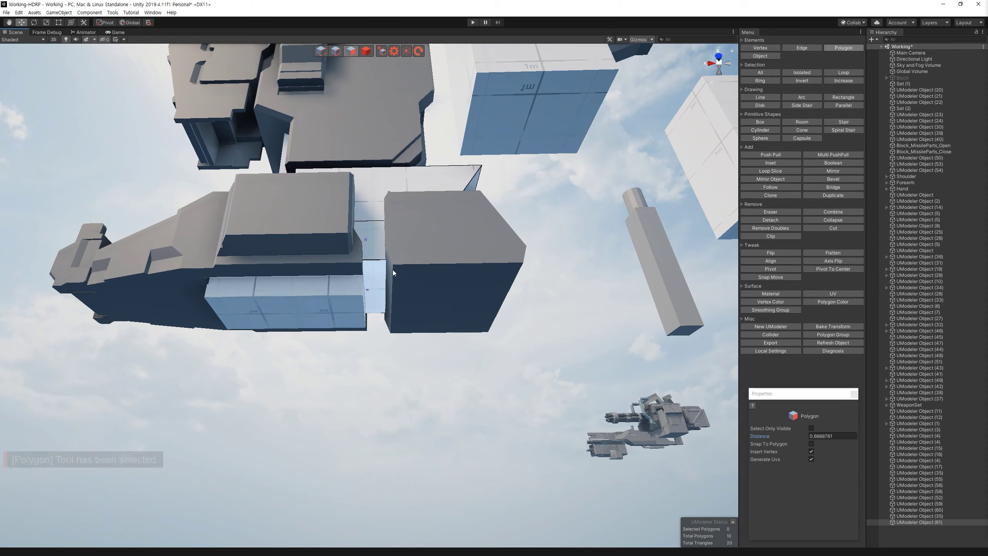
{"action": "mouse_move", "coordinate": [392, 272]}
{"action": "left_mouse_down", "text": "alt"}
{"action": "mouse_move", "coordinate": [366, 284]}
{"action": "mouse_move", "coordinate": [486, 291]}
{"action": "mouse_move", "coordinate": [412, 285]}
{"action": "mouse_move", "coordinate": [345, 311]}
{"action": "mouse_move", "coordinate": [378, 296]}
{"action": "mouse_move", "coordinate": [550, 283]}
{"action": "mouse_move", "coordinate": [512, 312]}
{"action": "mouse_move", "coordinate": [485, 303]}
{"action": "mouse_move", "coordinate": [528, 279]}
{"action": "mouse_move", "coordinate": [512, 271]}
{"action": "left_mouse_up", "text": "alt"}
Step: Boolean-subtract the cutter from the grey heel block to carve an L-shaped notch
{"action": "key", "text": "4"}
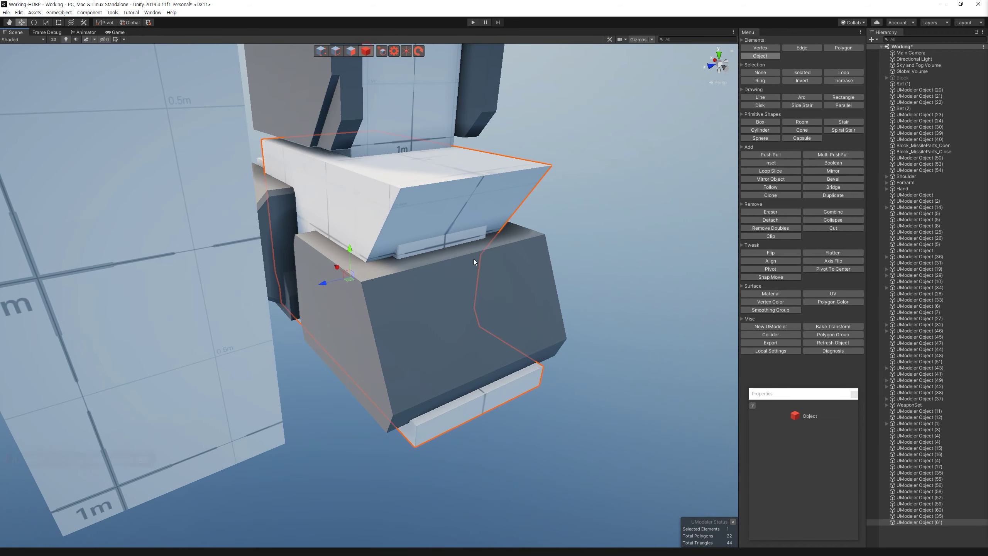
{"action": "left_click_drag", "start_coordinate": [517, 288], "coordinate": [485, 306], "text": "alt"}
{"action": "mouse_move", "coordinate": [471, 353]}
{"action": "left_mouse_down", "text": "alt"}
{"action": "mouse_move", "coordinate": [437, 402]}
{"action": "mouse_move", "coordinate": [459, 290]}
{"action": "left_mouse_up", "text": "alt"}
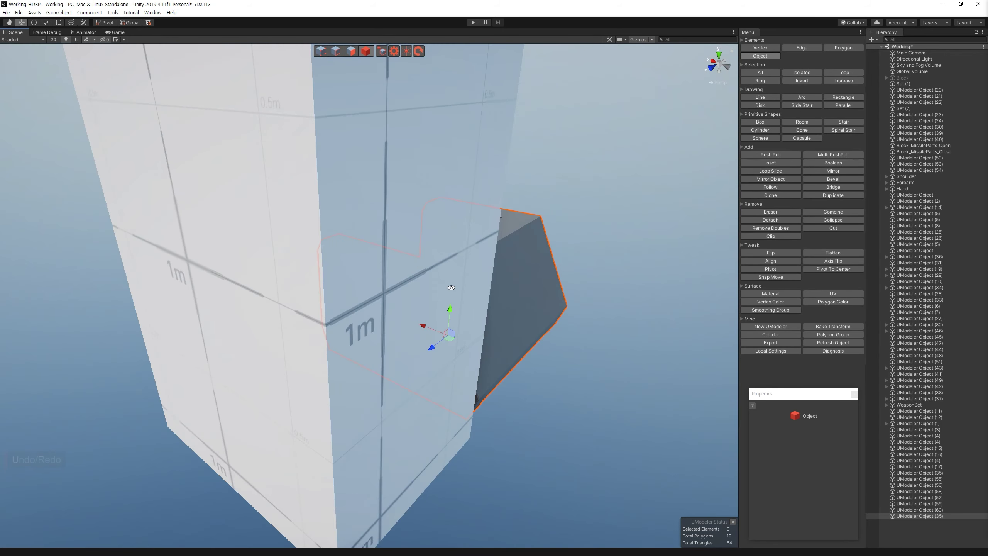
{"action": "key", "text": "ctrl+z"}
Step: Shift the white block along X and frame the notched grey block
{"action": "left_click_drag", "start_coordinate": [489, 363], "coordinate": [558, 400]}
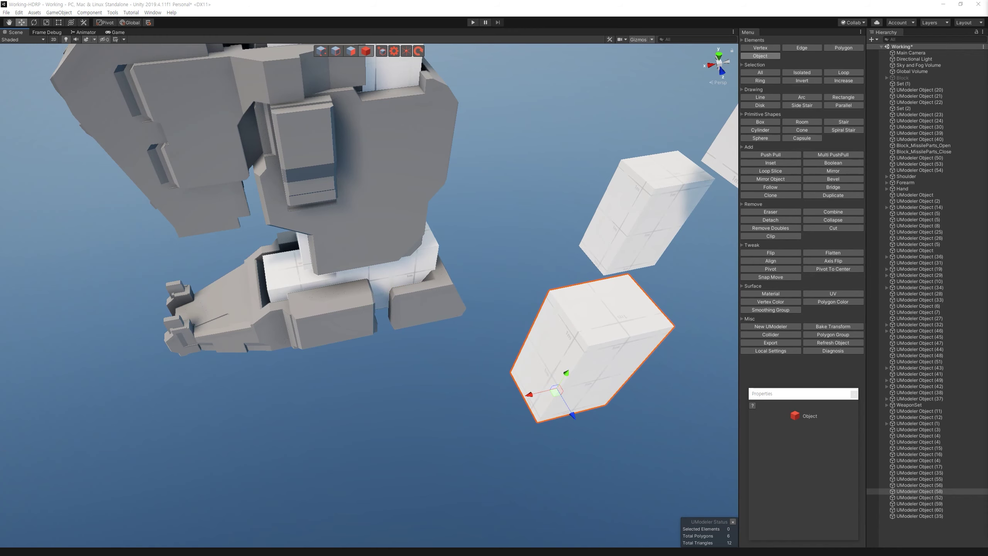
{"action": "left_click_drag", "start_coordinate": [446, 136], "coordinate": [414, 273], "text": "alt"}
{"action": "left_click", "coordinate": [389, 307]}
{"action": "mouse_move", "coordinate": [389, 308]}
{"action": "left_mouse_down", "text": "alt"}
{"action": "mouse_move", "coordinate": [396, 297]}
{"action": "mouse_move", "coordinate": [455, 299]}
{"action": "left_mouse_up", "text": "alt"}
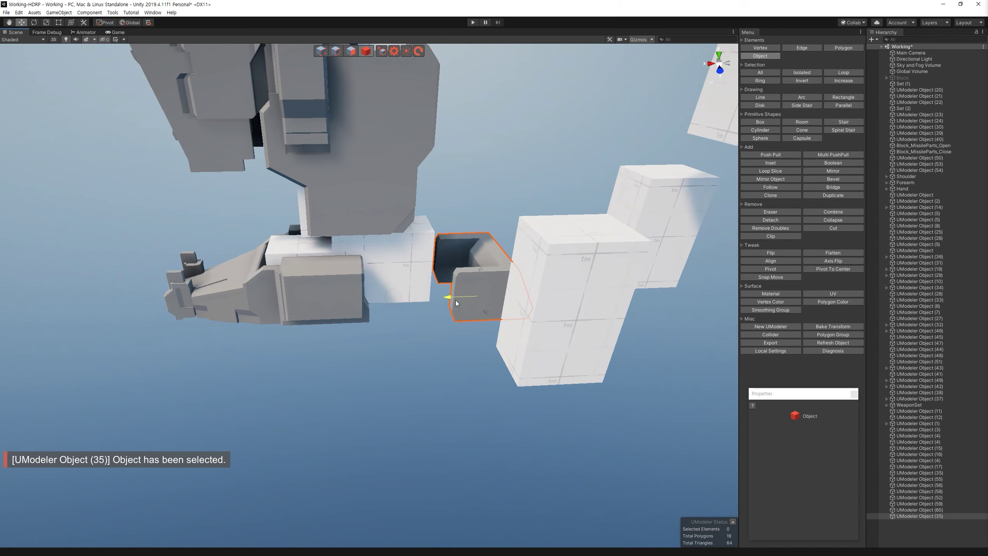
{"action": "key", "text": "f"}
{"action": "left_click_drag", "start_coordinate": [547, 318], "coordinate": [363, 311], "text": "alt"}
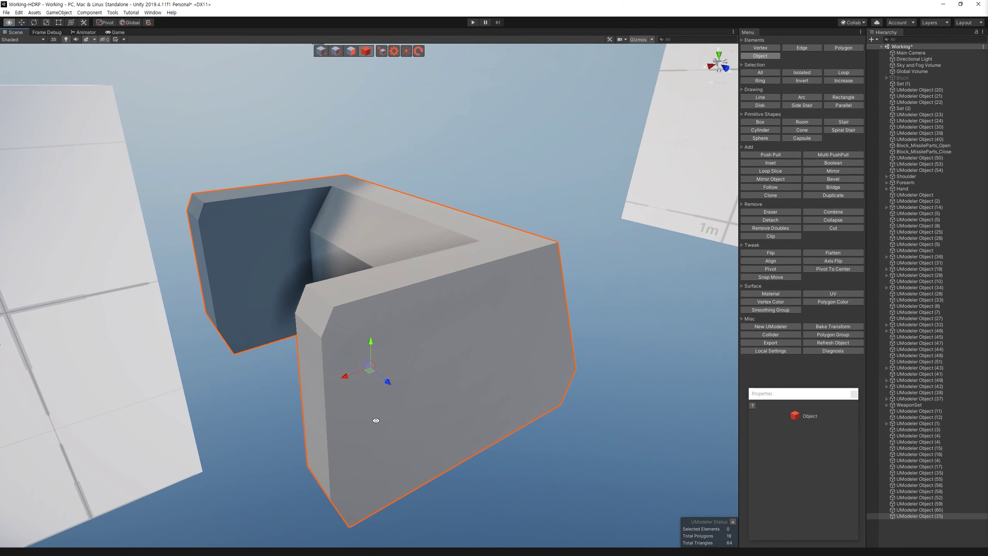
{"action": "scroll", "coordinate": [650, 282], "scroll_direction": "down", "scroll_amount": 5}
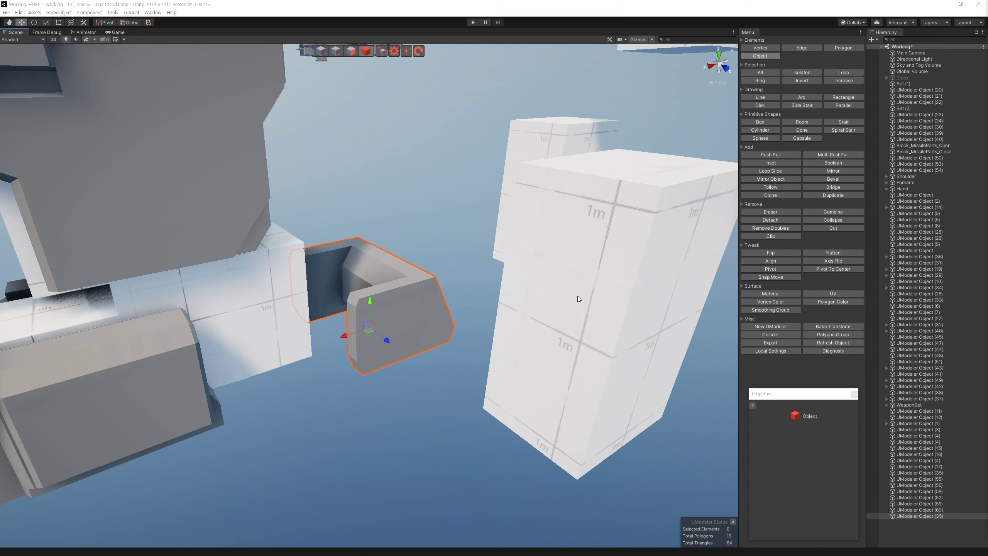
Step: Duplicate the tall white block on the right
{"action": "left_click", "coordinate": [584, 332]}
{"action": "key", "text": "ctrl+v"}
{"action": "key", "text": "f"}
{"action": "mouse_move", "coordinate": [506, 350]}
{"action": "left_mouse_down", "text": "alt"}
{"action": "mouse_move", "coordinate": [473, 355]}
{"action": "mouse_move", "coordinate": [385, 400]}
{"action": "mouse_move", "coordinate": [505, 380]}
{"action": "left_mouse_up", "text": "alt"}
{"action": "scroll", "coordinate": [309, 238], "scroll_direction": "up", "scroll_amount": 5}
{"action": "scroll", "coordinate": [363, 256], "scroll_direction": "down", "scroll_amount": 3}
{"action": "key", "text": "ctrl+z"}
{"action": "mouse_move", "coordinate": [363, 255]}
{"action": "left_mouse_down", "text": "alt"}
{"action": "mouse_move", "coordinate": [523, 310]}
{"action": "mouse_move", "coordinate": [611, 373]}
{"action": "left_mouse_up", "text": "alt"}
{"action": "key", "text": "ctrl+y"}
{"action": "key", "text": "ctrl+z"}
{"action": "key", "text": "ctrl+y"}
{"action": "key", "text": "f"}
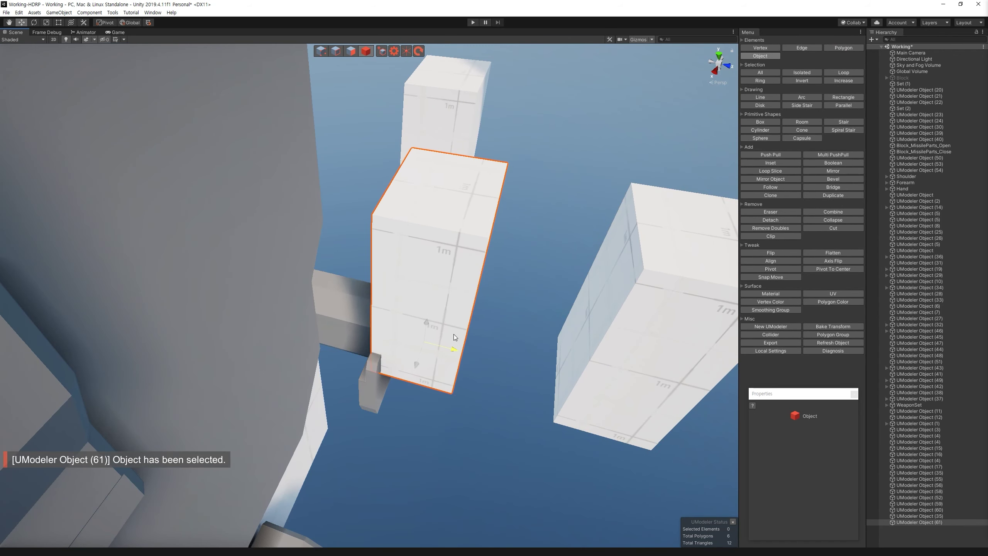
Step: Vertex-snap the duplicated white block into place beside the grey heel block
{"action": "mouse_move", "coordinate": [424, 395]}
{"action": "left_mouse_down", "text": "alt"}
{"action": "mouse_move", "coordinate": [480, 325]}
{"action": "mouse_move", "coordinate": [359, 256]}
{"action": "left_mouse_up", "text": "alt"}
{"action": "left_click_drag", "start_coordinate": [366, 376], "coordinate": [368, 415], "text": "alt"}
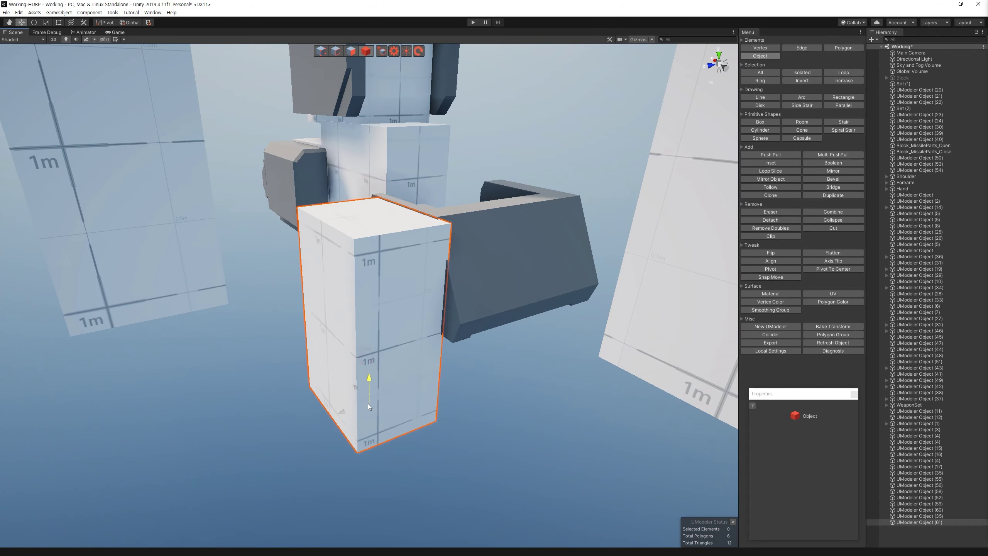
{"action": "scroll", "coordinate": [455, 424], "scroll_direction": "up", "scroll_amount": 5}
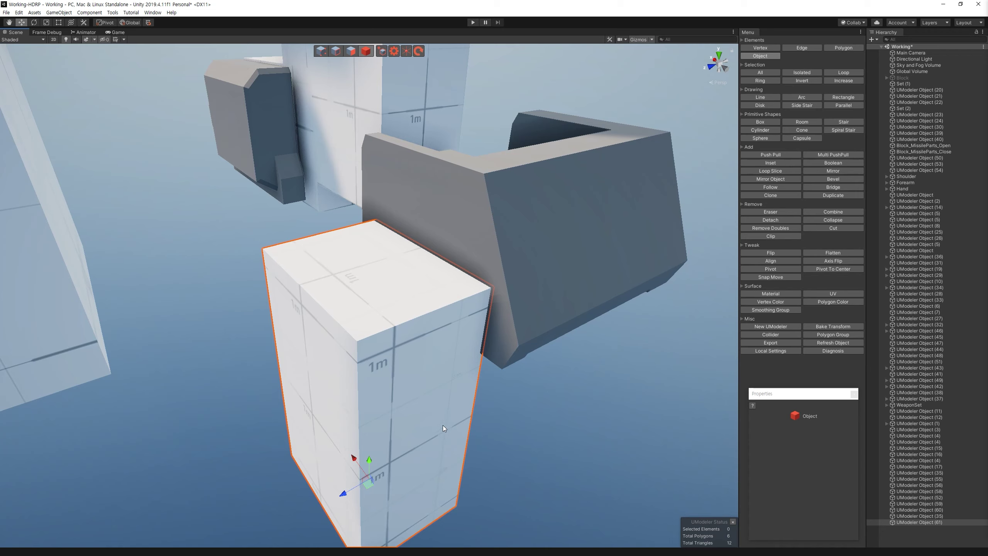
{"action": "key", "text": "ctrl+z"}
{"action": "key", "text": "v"}
Step: Draw a parallel edge on the L-shaped grey piece to split off a narrow strip face
{"action": "mouse_move", "coordinate": [707, 187]}
{"action": "left_mouse_down", "text": "alt"}
{"action": "mouse_move", "coordinate": [624, 254]}
{"action": "mouse_move", "coordinate": [580, 218]}
{"action": "left_mouse_up", "text": "alt"}
{"action": "left_click", "coordinate": [606, 186]}
{"action": "left_click", "coordinate": [843, 105]}
{"action": "left_click", "coordinate": [507, 230]}
{"action": "left_click", "coordinate": [552, 198]}
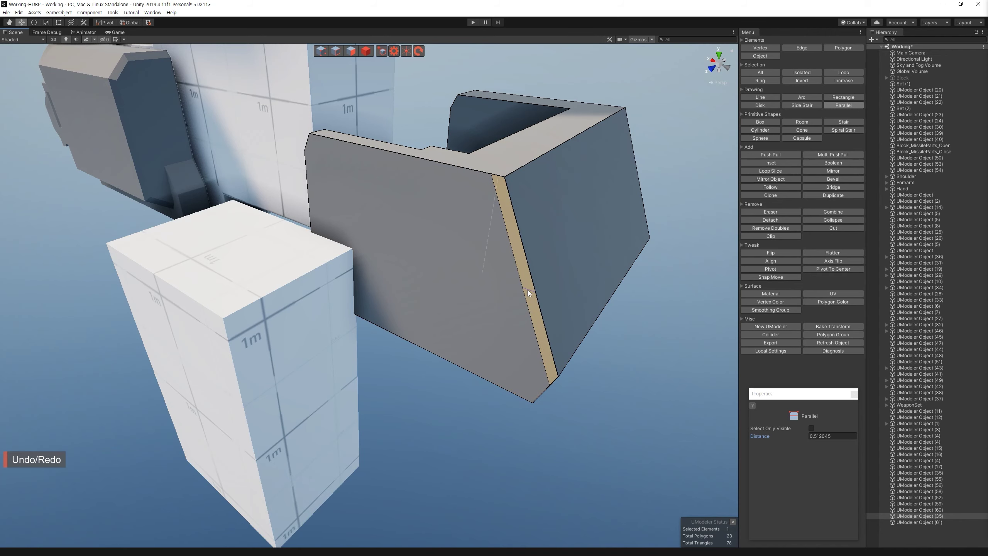
Step: Push Pull the bracket's side face inward to form a recess
{"action": "left_click", "coordinate": [770, 154]}
{"action": "mouse_move", "coordinate": [525, 204]}
{"action": "left_mouse_down"}
{"action": "mouse_move", "coordinate": [596, 167]}
{"action": "mouse_move", "coordinate": [529, 286]}
{"action": "left_mouse_up"}
{"action": "key", "text": "2"}
{"action": "scroll", "coordinate": [553, 189], "scroll_direction": "up", "scroll_amount": 3}
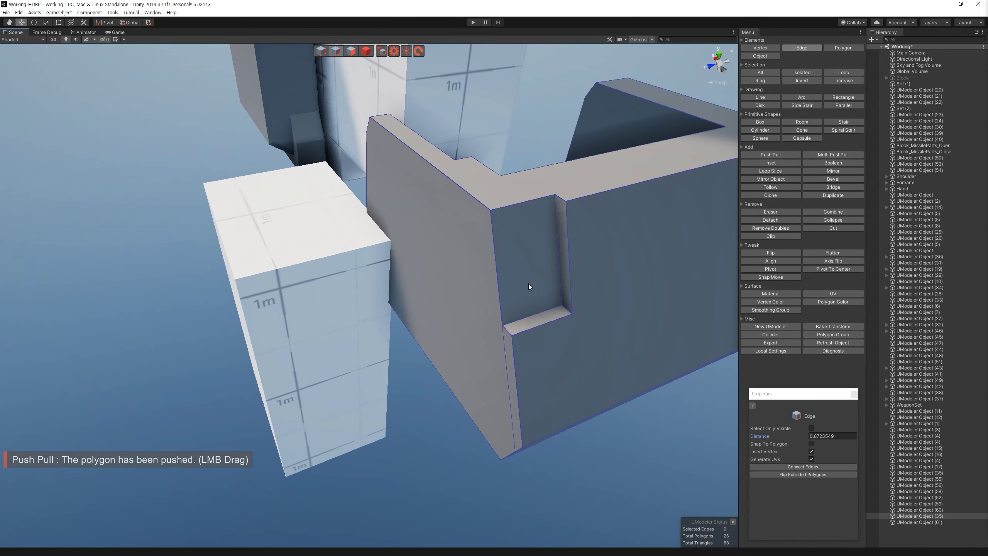
{"action": "mouse_move", "coordinate": [523, 264]}
{"action": "left_mouse_down", "text": "alt"}
{"action": "mouse_move", "coordinate": [369, 56]}
{"action": "mouse_move", "coordinate": [293, 232]}
{"action": "mouse_move", "coordinate": [363, 204]}
{"action": "left_mouse_up", "text": "alt"}
Step: Add a loop slice near the top of Object (61) and extrude its right face outward
{"action": "left_click", "coordinate": [366, 51]}
{"action": "left_click", "coordinate": [293, 233]}
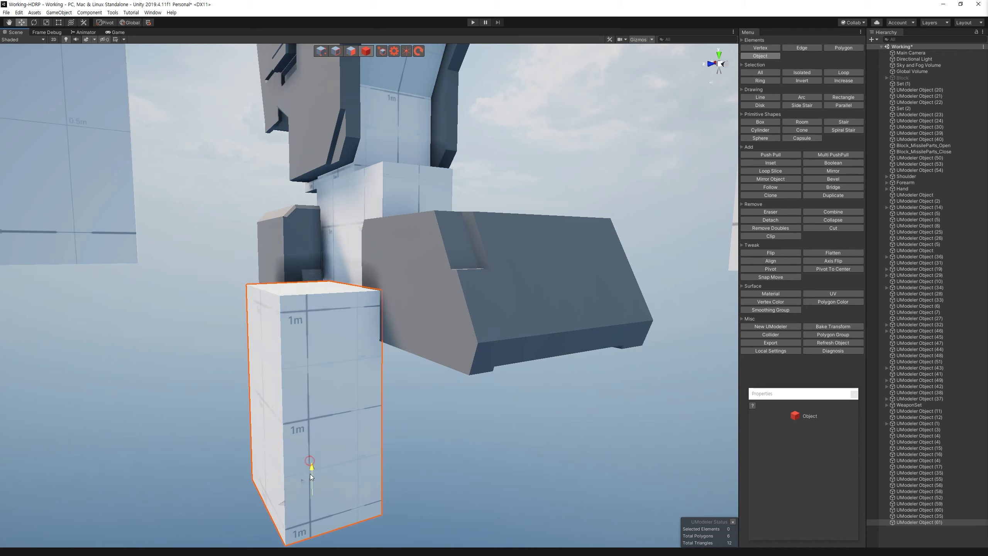
{"action": "mouse_move", "coordinate": [311, 477]}
{"action": "left_mouse_down", "text": "alt"}
{"action": "mouse_move", "coordinate": [484, 326]}
{"action": "mouse_move", "coordinate": [439, 216]}
{"action": "left_mouse_up", "text": "alt"}
{"action": "left_click", "coordinate": [754, 171]}
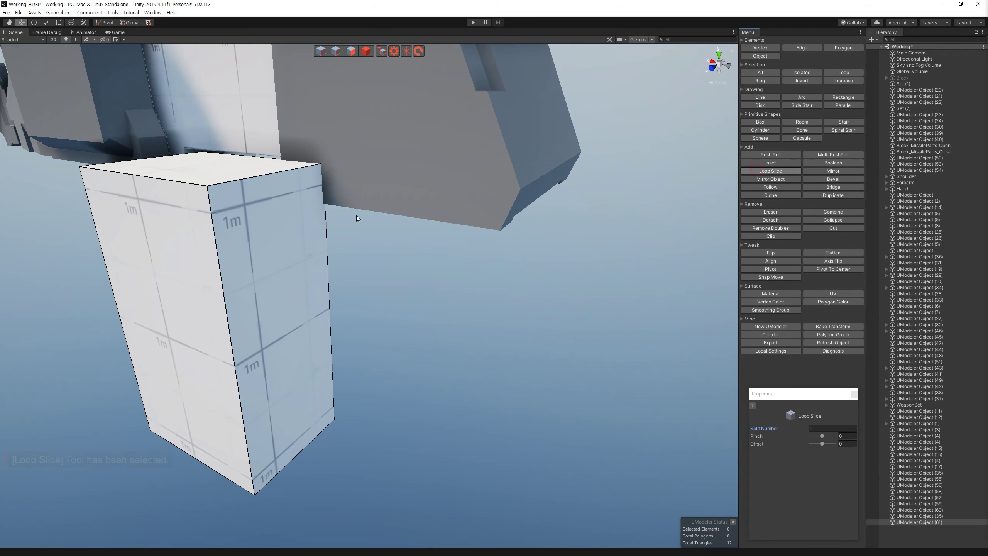
{"action": "left_click_drag", "start_coordinate": [320, 94], "coordinate": [294, 77]}
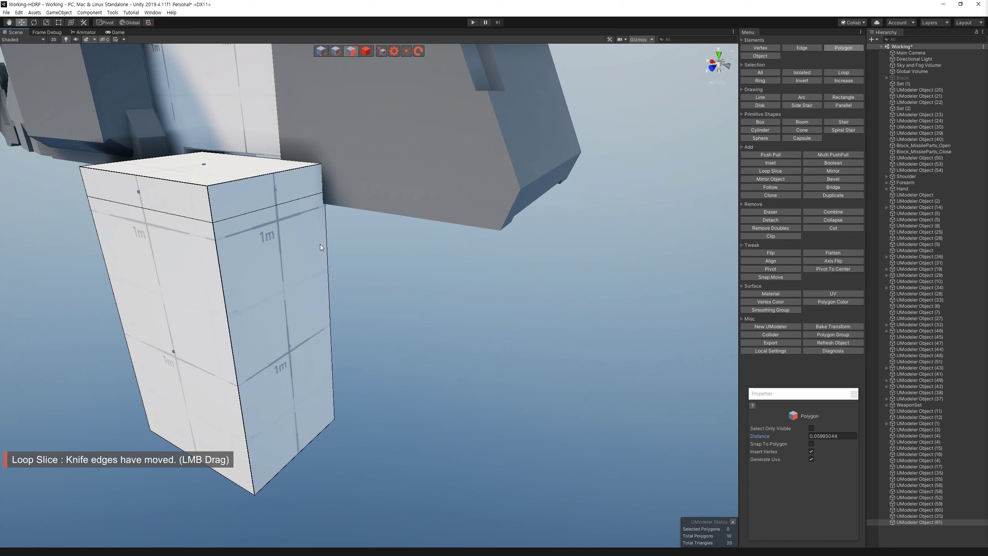
{"action": "key", "text": "Escape"}
{"action": "mouse_move", "coordinate": [320, 244]}
{"action": "left_mouse_down", "text": "shift"}
{"action": "mouse_move", "coordinate": [364, 377]}
{"action": "mouse_move", "coordinate": [409, 298]}
{"action": "left_mouse_up", "text": "shift"}
{"action": "scroll", "coordinate": [412, 304], "scroll_direction": "up", "scroll_amount": 2}
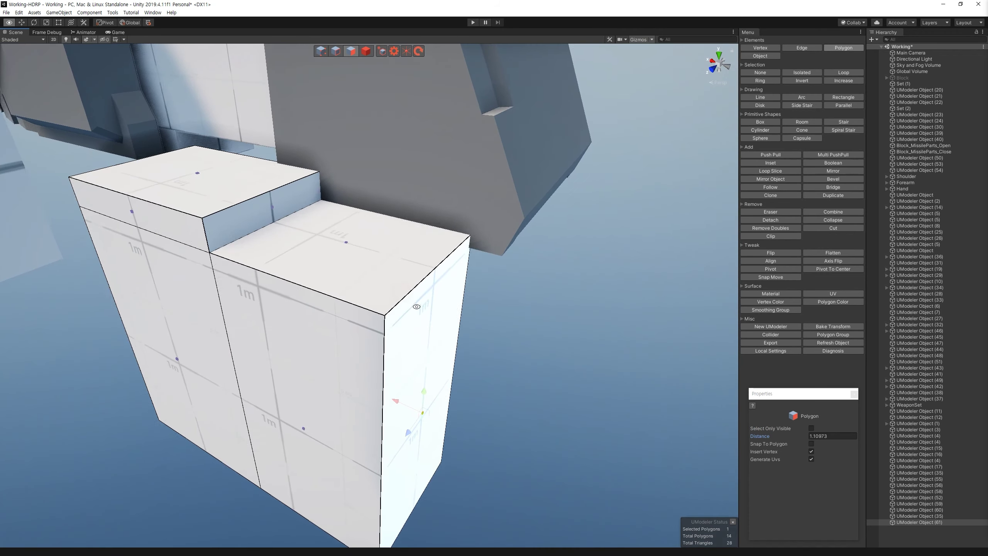
{"action": "key", "text": "4"}
{"action": "left_click", "coordinate": [419, 176]}
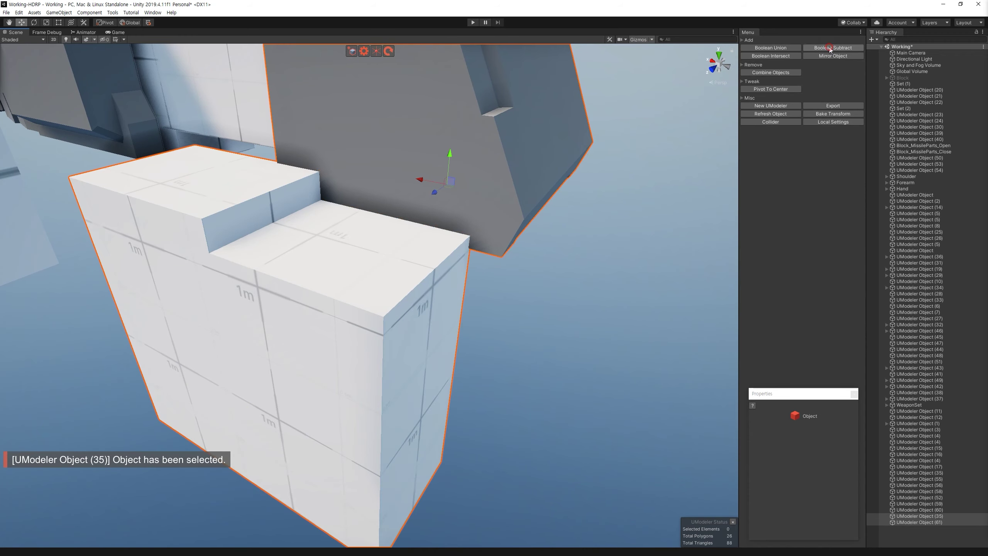
Step: Bevel the grey bracket's underside edges with a width of 0.04
{"action": "left_click_drag", "start_coordinate": [419, 176], "coordinate": [407, 98], "text": "alt"}
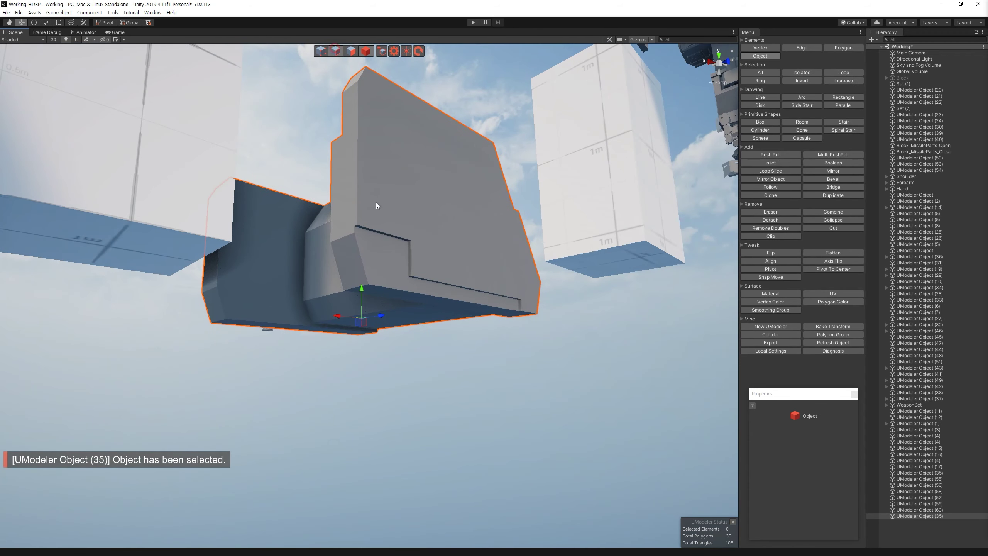
{"action": "key", "text": "2"}
{"action": "left_click_drag", "start_coordinate": [384, 193], "coordinate": [621, 324], "text": "alt"}
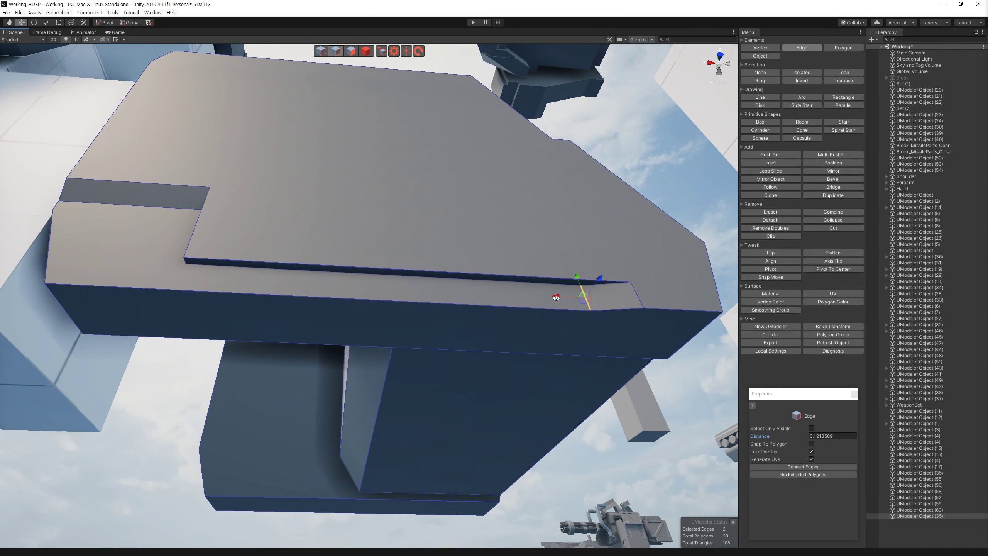
{"action": "left_click_drag", "start_coordinate": [556, 297], "coordinate": [351, 298], "text": "alt"}
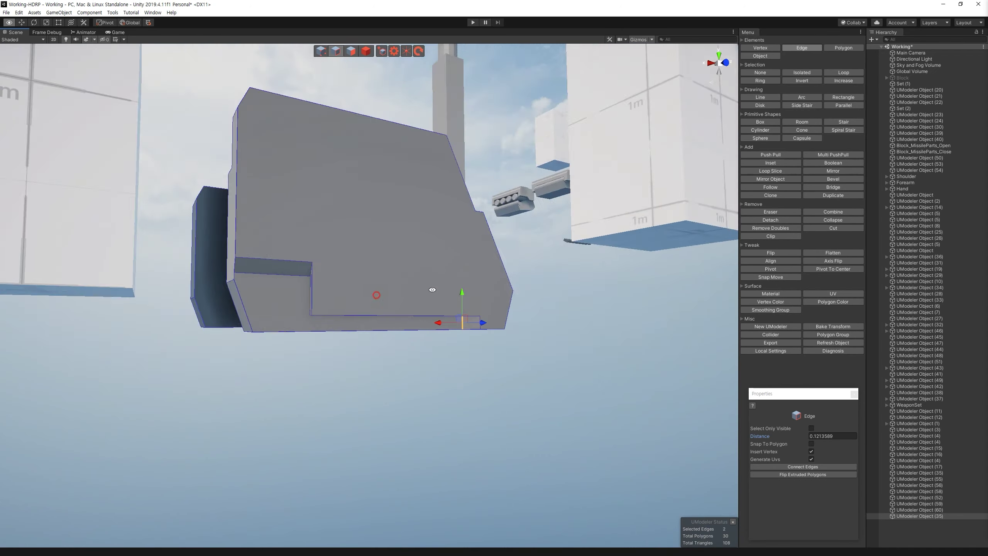
{"action": "left_click", "coordinate": [833, 179]}
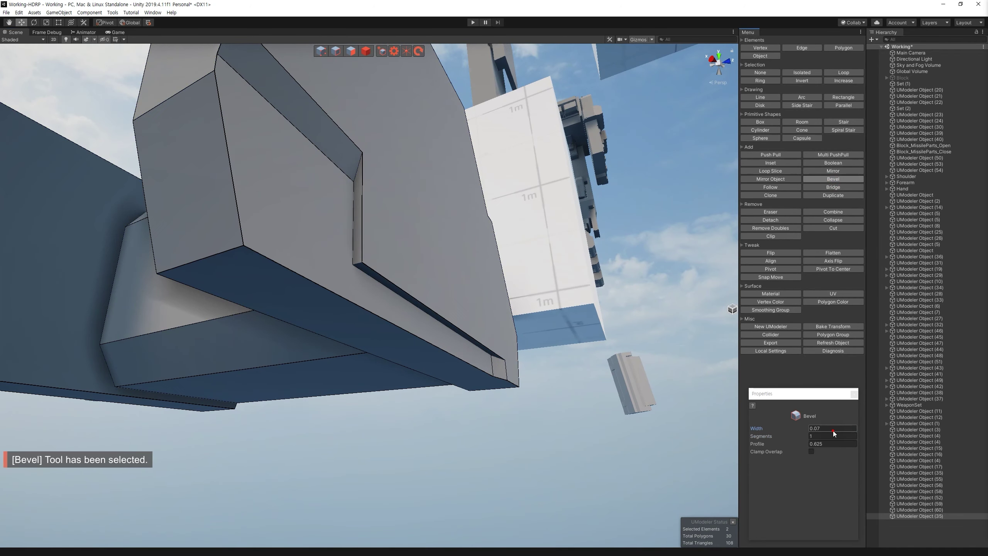
{"action": "left_click", "coordinate": [838, 428]}
{"action": "type", "text": "0.04"}
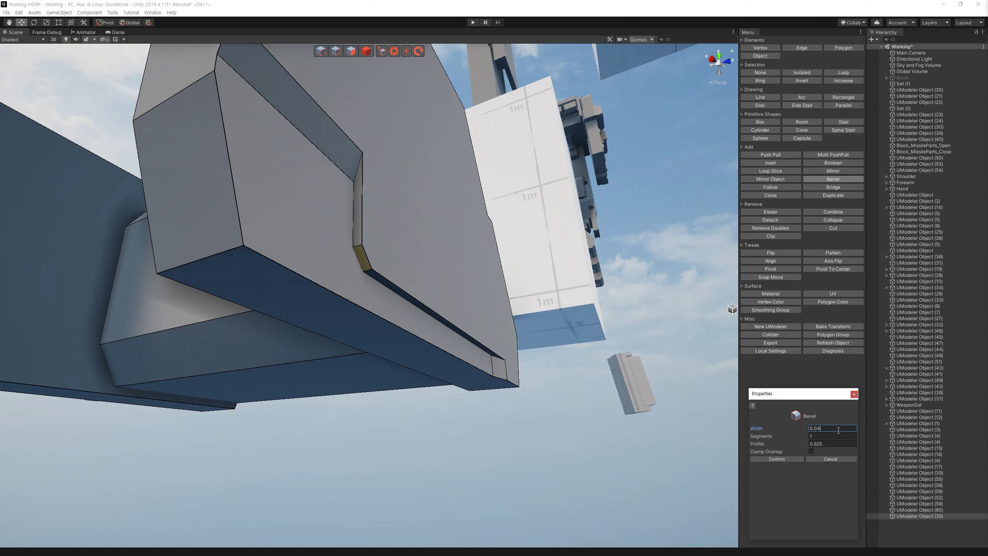
{"action": "left_click", "coordinate": [777, 458]}
Step: Frame the white block Object (61) and start Mirror Object on it
{"action": "mouse_move", "coordinate": [583, 312]}
{"action": "left_mouse_down", "text": "alt"}
{"action": "mouse_move", "coordinate": [422, 296]}
{"action": "mouse_move", "coordinate": [546, 266]}
{"action": "left_mouse_up", "text": "alt"}
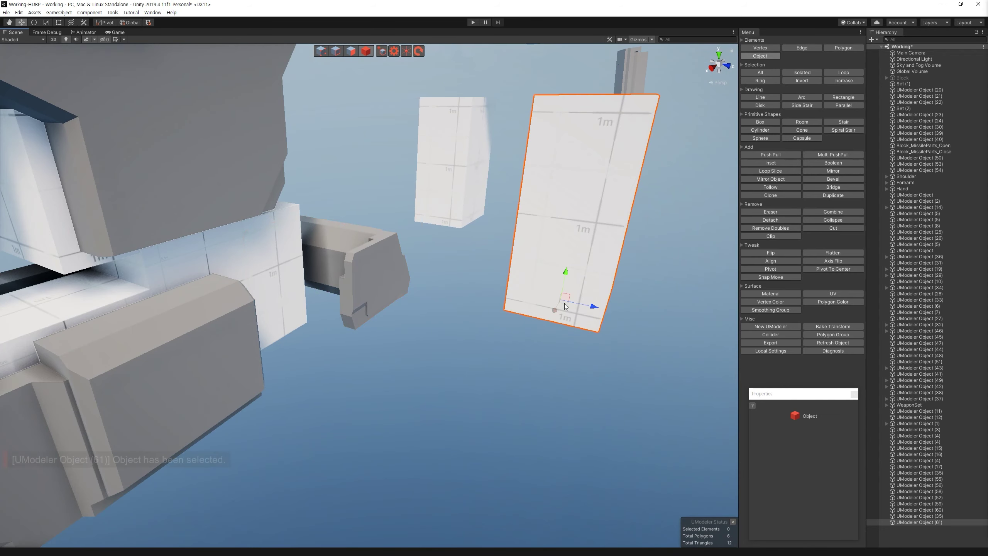
{"action": "left_click_drag", "start_coordinate": [563, 310], "coordinate": [373, 286], "text": "alt"}
{"action": "key", "text": "f"}
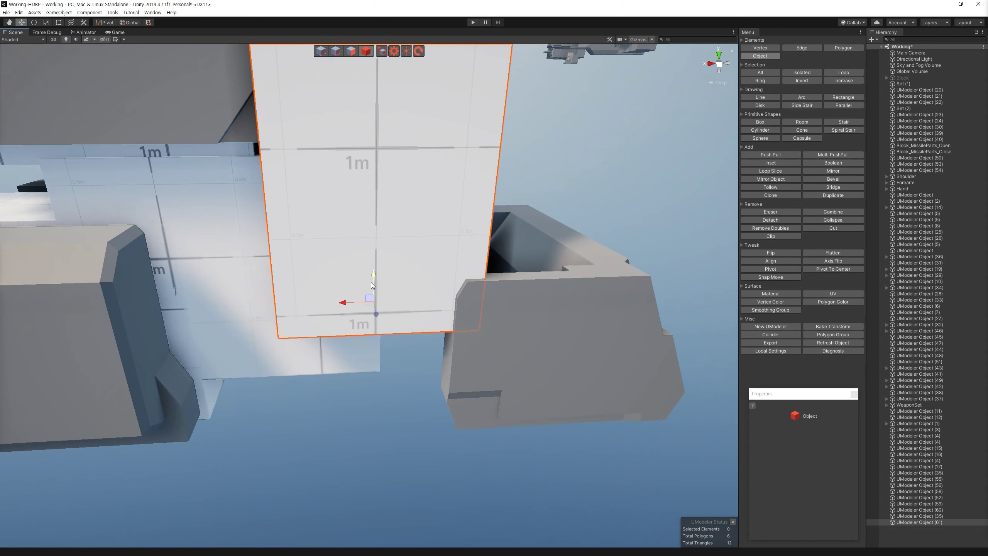
{"action": "mouse_move", "coordinate": [372, 285]}
{"action": "left_mouse_down", "text": "alt"}
{"action": "mouse_move", "coordinate": [325, 308]}
{"action": "mouse_move", "coordinate": [518, 307]}
{"action": "left_mouse_up", "text": "alt"}
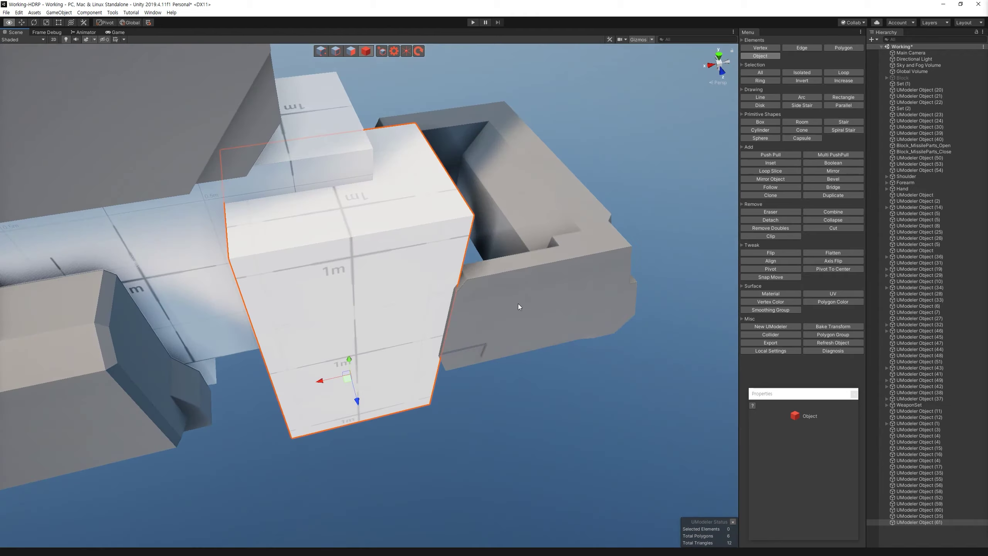
{"action": "left_click", "coordinate": [770, 179]}
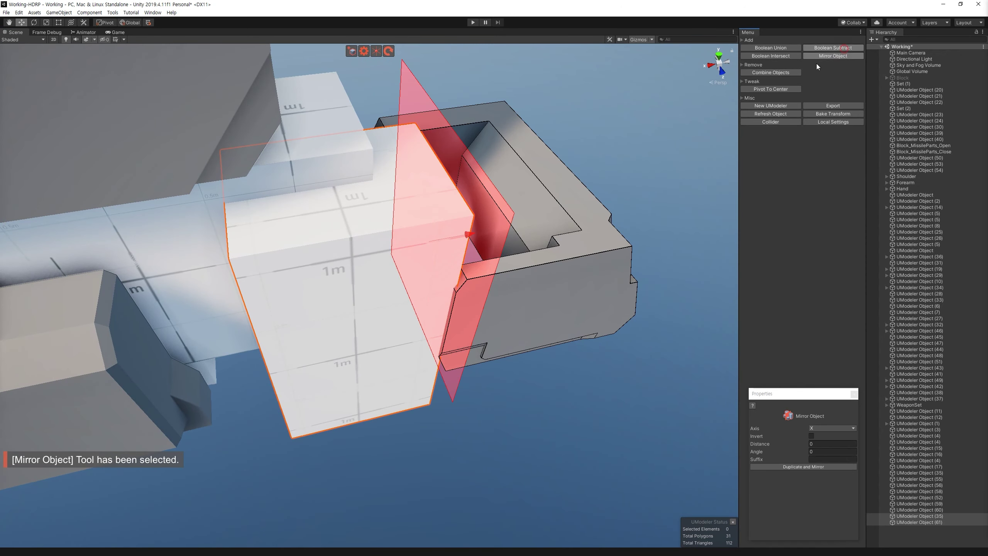
Step: Cancel the Mirror Object operation and frame the tall white box up close
{"action": "key", "text": "Escape"}
{"action": "mouse_move", "coordinate": [489, 330]}
{"action": "left_mouse_down", "text": "alt"}
{"action": "mouse_move", "coordinate": [507, 172]}
{"action": "mouse_move", "coordinate": [322, 306]}
{"action": "left_mouse_up", "text": "alt"}
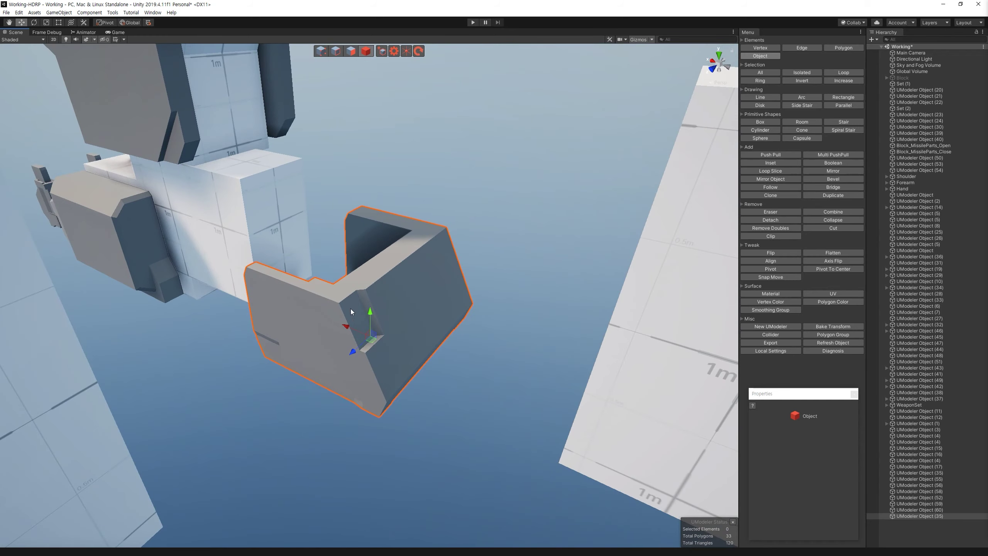
{"action": "mouse_move", "coordinate": [420, 359]}
{"action": "left_mouse_down", "text": "alt"}
{"action": "mouse_move", "coordinate": [256, 257]}
{"action": "mouse_move", "coordinate": [429, 336]}
{"action": "mouse_move", "coordinate": [256, 415]}
{"action": "left_mouse_up", "text": "alt"}
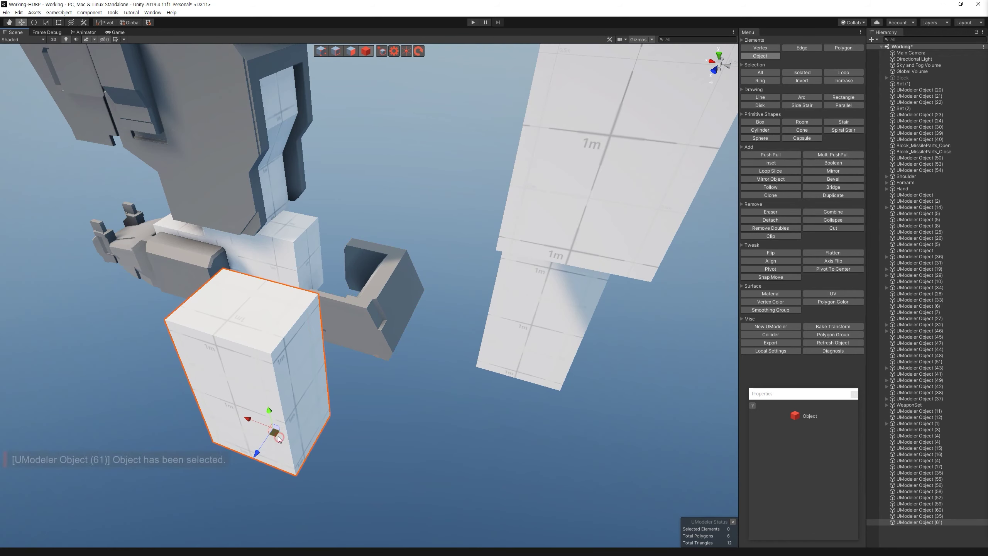
{"action": "key", "text": "f"}
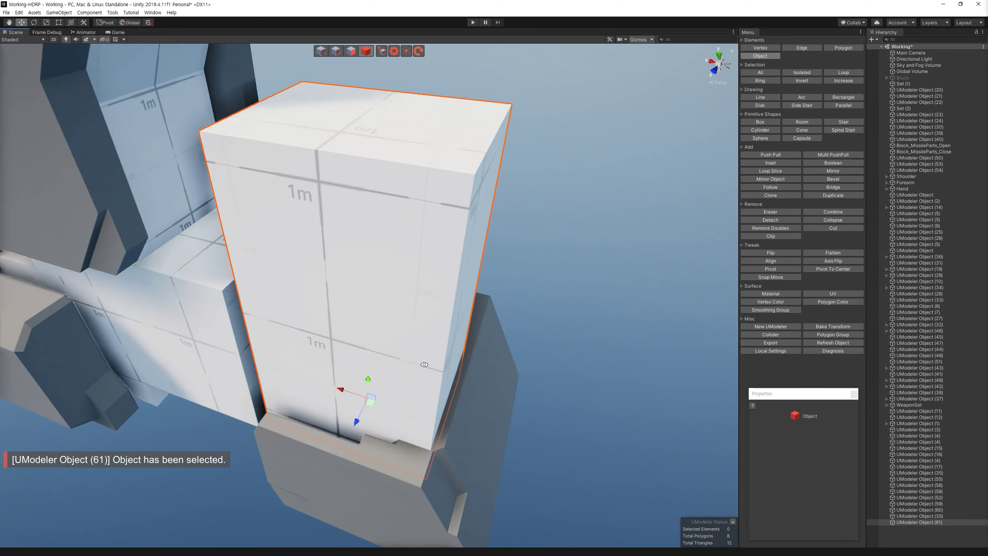
{"action": "left_click_drag", "start_coordinate": [399, 337], "coordinate": [445, 443], "text": "alt"}
{"action": "scroll", "coordinate": [373, 428], "scroll_direction": "up", "scroll_amount": 2}
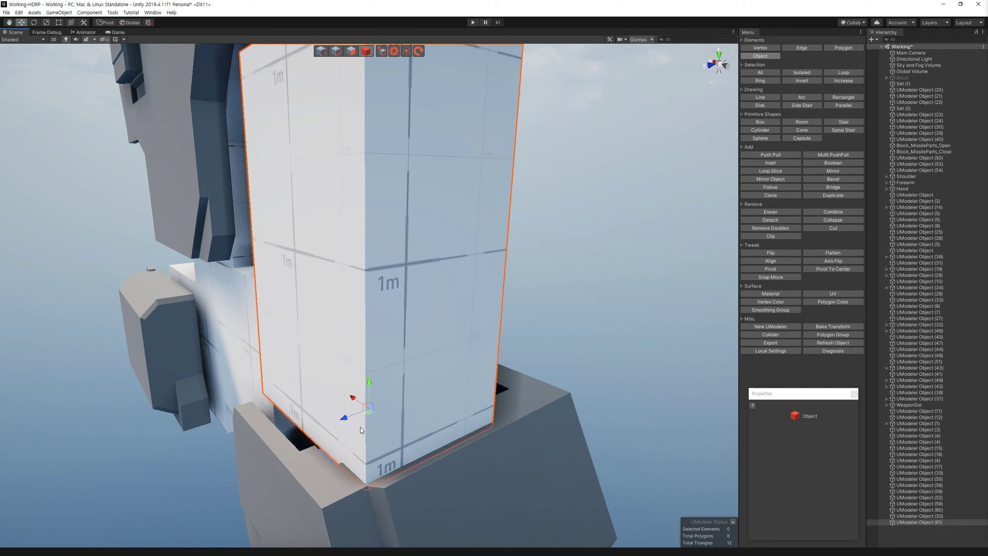
{"action": "scroll", "coordinate": [392, 417], "scroll_direction": "up", "scroll_amount": 3}
{"action": "left_click_drag", "start_coordinate": [392, 417], "coordinate": [763, 190], "text": "alt"}
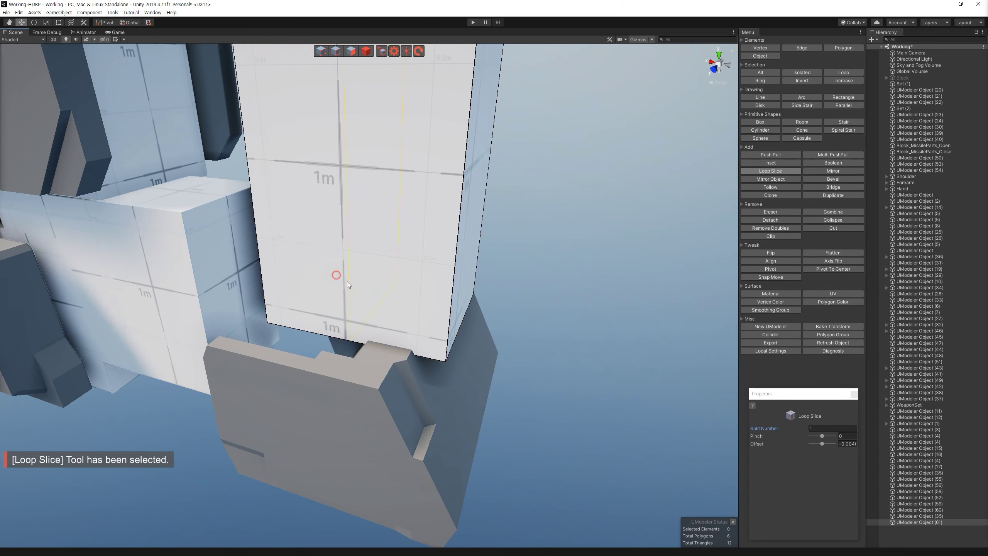
Step: Extrude the white box's left face outward, undoing a trial change on the bracket
{"action": "left_click", "coordinate": [365, 51]}
{"action": "left_click", "coordinate": [289, 189]}
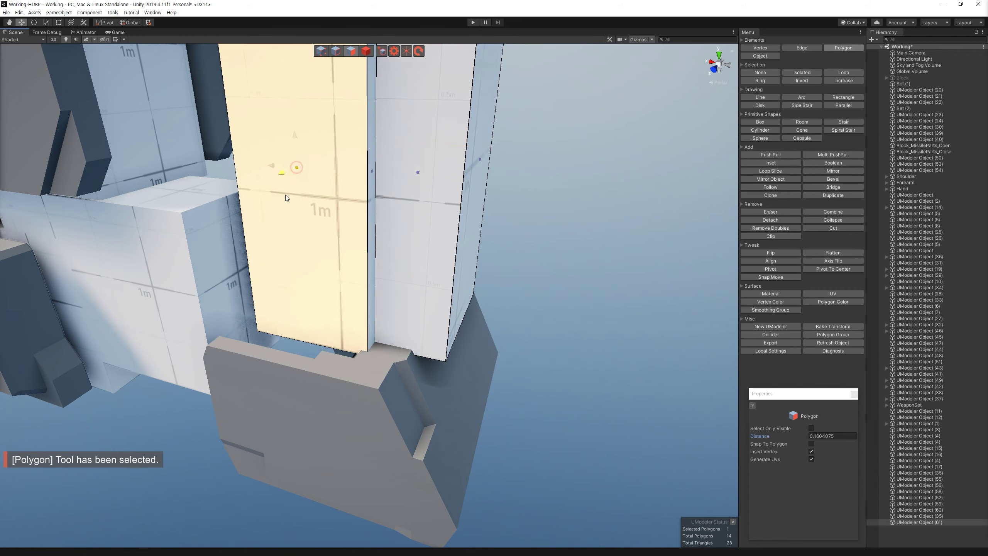
{"action": "left_click_drag", "start_coordinate": [288, 189], "coordinate": [279, 215], "text": "shift"}
{"action": "left_click", "coordinate": [407, 342]}
{"action": "key", "text": "ctrl+z"}
{"action": "mouse_move", "coordinate": [408, 342]}
{"action": "left_mouse_down", "text": "alt"}
{"action": "mouse_move", "coordinate": [437, 323]}
{"action": "mouse_move", "coordinate": [400, 283]}
{"action": "left_mouse_up", "text": "alt"}
{"action": "key", "text": "ctrl+y"}
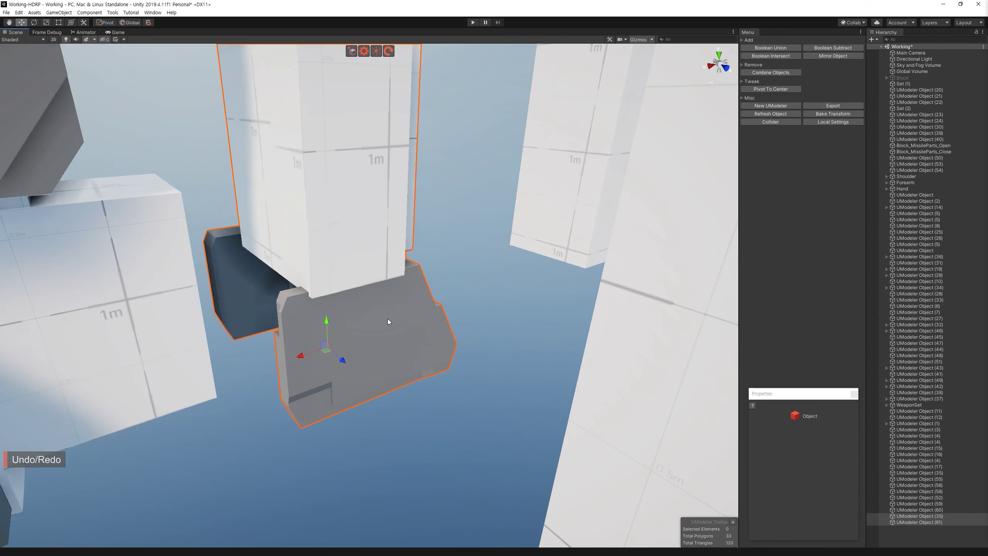
Step: Add another loop slice to Object (61), then reselect the grey bracket Object (35)
{"action": "left_click", "coordinate": [365, 95]}
{"action": "mouse_move", "coordinate": [369, 223]}
{"action": "left_mouse_down", "text": "alt"}
{"action": "mouse_move", "coordinate": [316, 321]}
{"action": "mouse_move", "coordinate": [351, 329]}
{"action": "left_mouse_up", "text": "alt"}
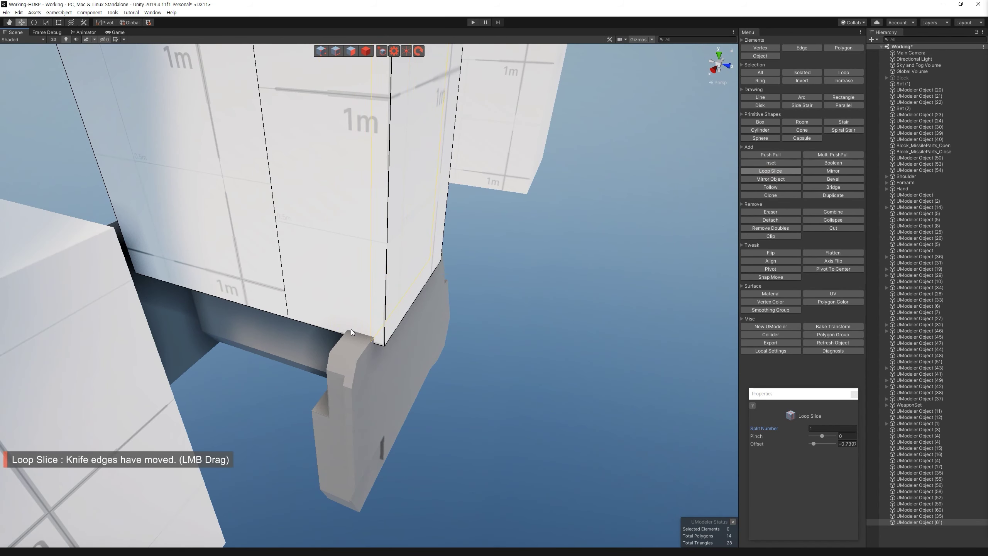
{"action": "left_click", "coordinate": [341, 52]}
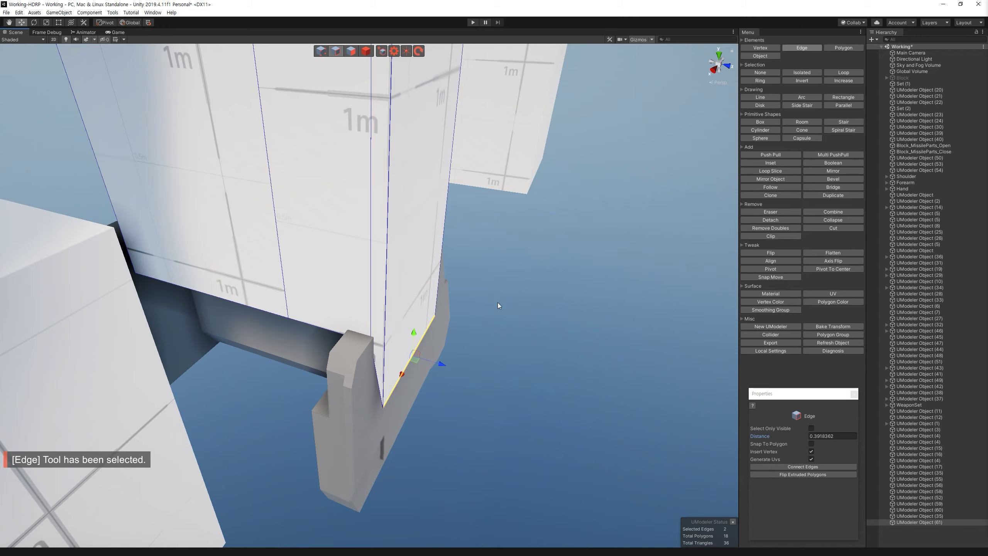
{"action": "left_click_drag", "start_coordinate": [497, 305], "coordinate": [376, 259], "text": "alt"}
{"action": "left_click", "coordinate": [360, 50]}
{"action": "left_click", "coordinate": [456, 326]}
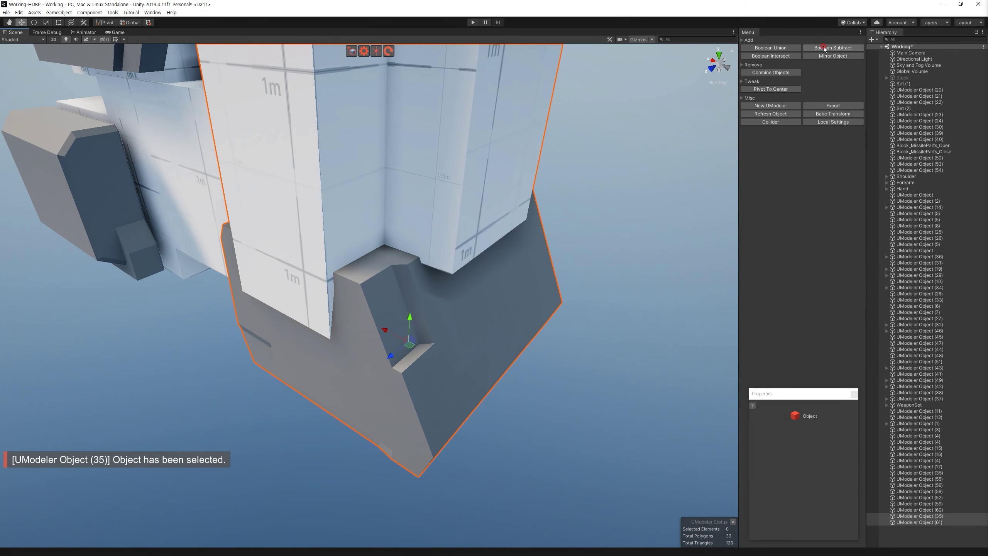
Step: Mirror the grey foot bracket Object (35) across the Z axis
{"action": "left_click_drag", "start_coordinate": [456, 327], "coordinate": [962, 176], "text": "alt"}
{"action": "left_click", "coordinate": [830, 175]}
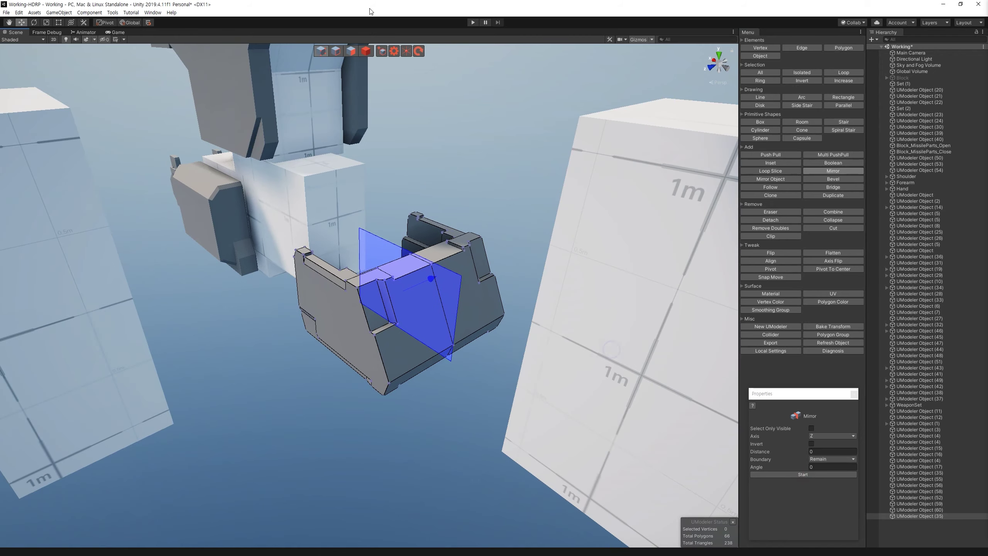
{"action": "left_click", "coordinate": [804, 474]}
Step: Inspect the mirrored U-shaped bracket beside the white box, then undo the last action
{"action": "mouse_move", "coordinate": [455, 175]}
{"action": "left_mouse_down", "text": "alt"}
{"action": "mouse_move", "coordinate": [474, 186]}
{"action": "mouse_move", "coordinate": [374, 313]}
{"action": "left_mouse_up", "text": "alt"}
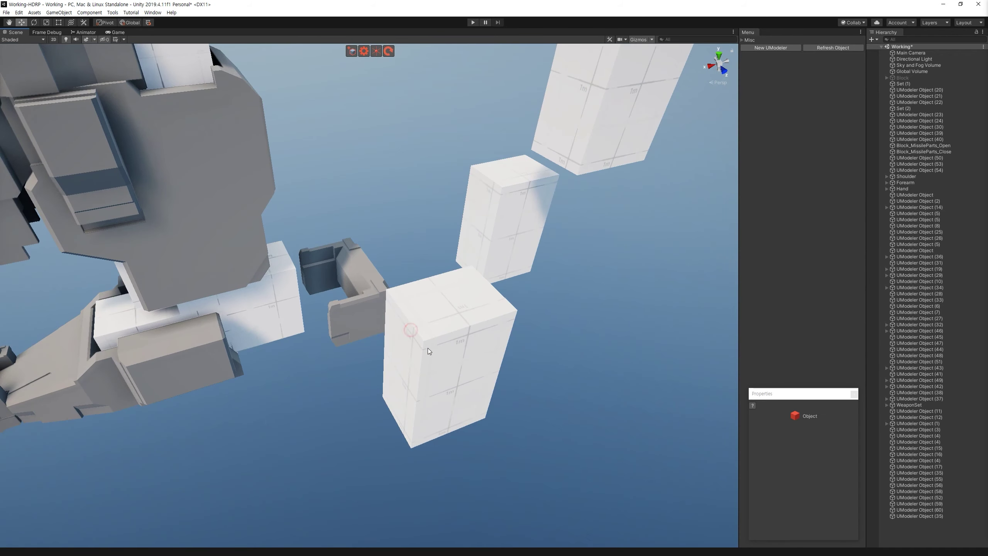
{"action": "left_click", "coordinate": [427, 348]}
{"action": "left_click_drag", "start_coordinate": [428, 347], "coordinate": [331, 309], "text": "alt"}
{"action": "left_click", "coordinate": [331, 308]}
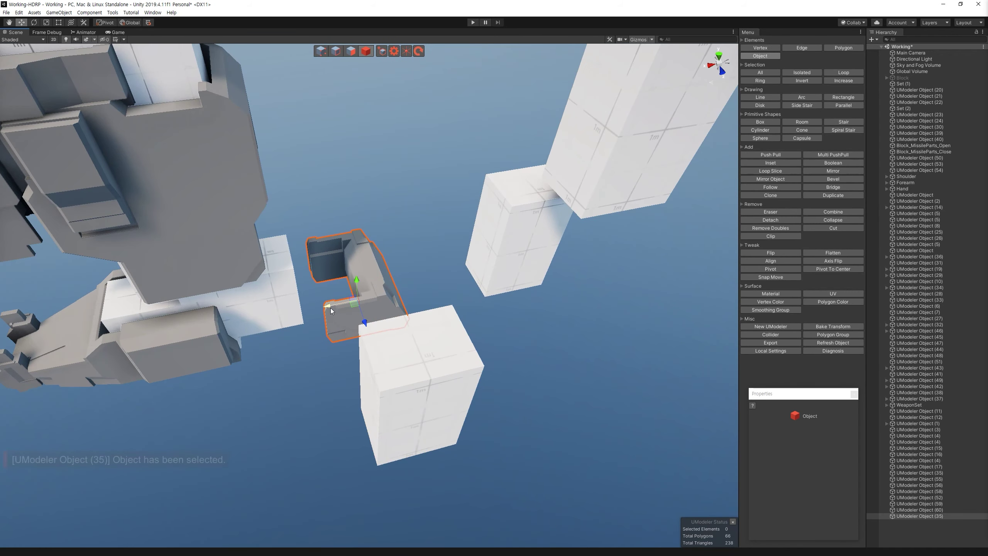
{"action": "mouse_move", "coordinate": [331, 308]}
{"action": "left_mouse_down", "text": "alt"}
{"action": "mouse_move", "coordinate": [268, 294]}
{"action": "mouse_move", "coordinate": [444, 370]}
{"action": "left_mouse_up", "text": "alt"}
{"action": "key", "text": "ctrl+z"}
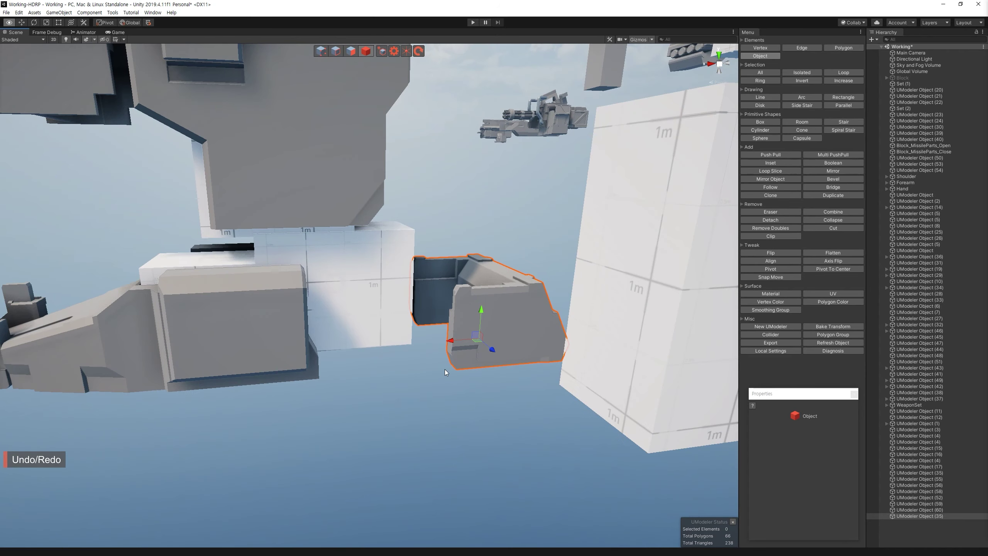
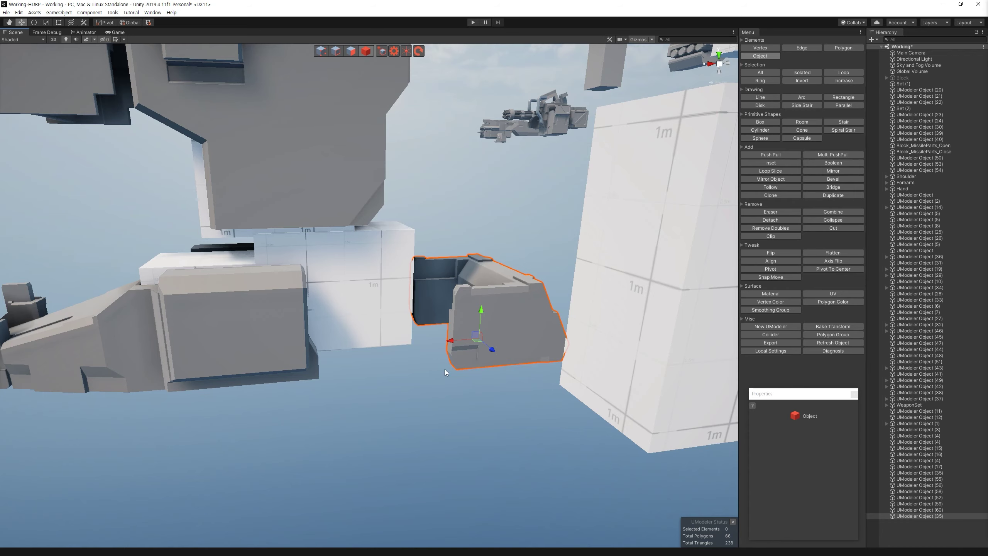
Step: Slide the white block along X next to the grey box and merge the two
{"action": "mouse_move", "coordinate": [444, 369]}
{"action": "left_mouse_down", "text": "alt"}
{"action": "mouse_move", "coordinate": [443, 335]}
{"action": "mouse_move", "coordinate": [379, 351]}
{"action": "mouse_move", "coordinate": [520, 356]}
{"action": "left_mouse_up", "text": "alt"}
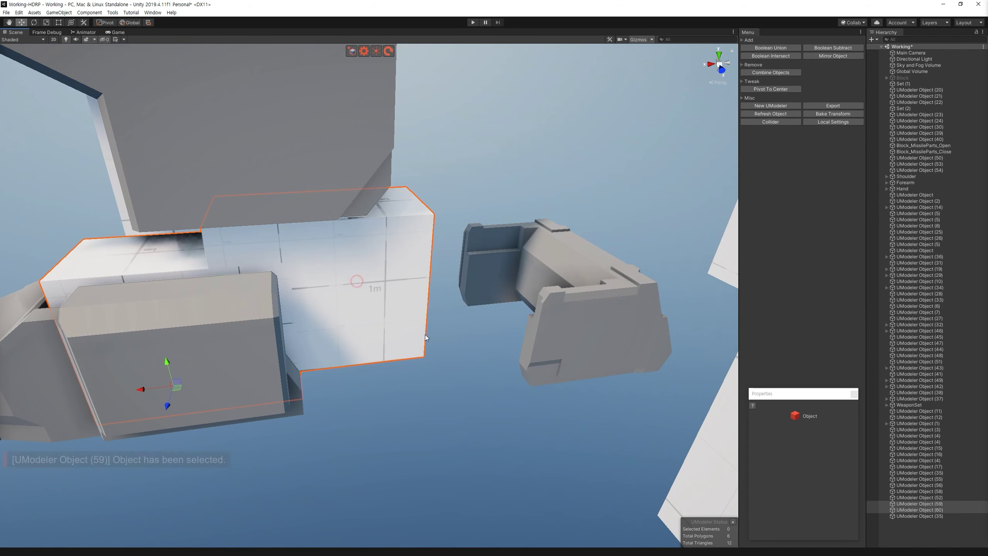
{"action": "mouse_move", "coordinate": [266, 348]}
{"action": "left_mouse_down"}
{"action": "mouse_move", "coordinate": [285, 352]}
{"action": "mouse_move", "coordinate": [330, 309]}
{"action": "mouse_move", "coordinate": [448, 262]}
{"action": "left_mouse_up"}
{"action": "key", "text": "3"}
{"action": "mouse_move", "coordinate": [353, 73]}
{"action": "left_mouse_down", "text": "alt"}
{"action": "mouse_move", "coordinate": [396, 296]}
{"action": "mouse_move", "coordinate": [373, 315]}
{"action": "mouse_move", "coordinate": [423, 390]}
{"action": "mouse_move", "coordinate": [349, 92]}
{"action": "left_mouse_up", "text": "alt"}
{"action": "left_click", "coordinate": [380, 347]}
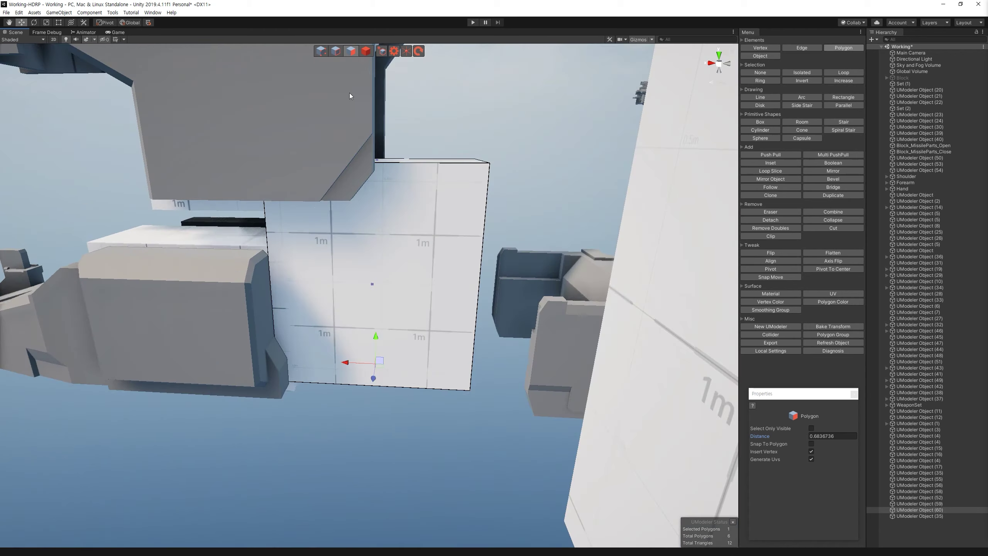
{"action": "key", "text": "ctrl+z"}
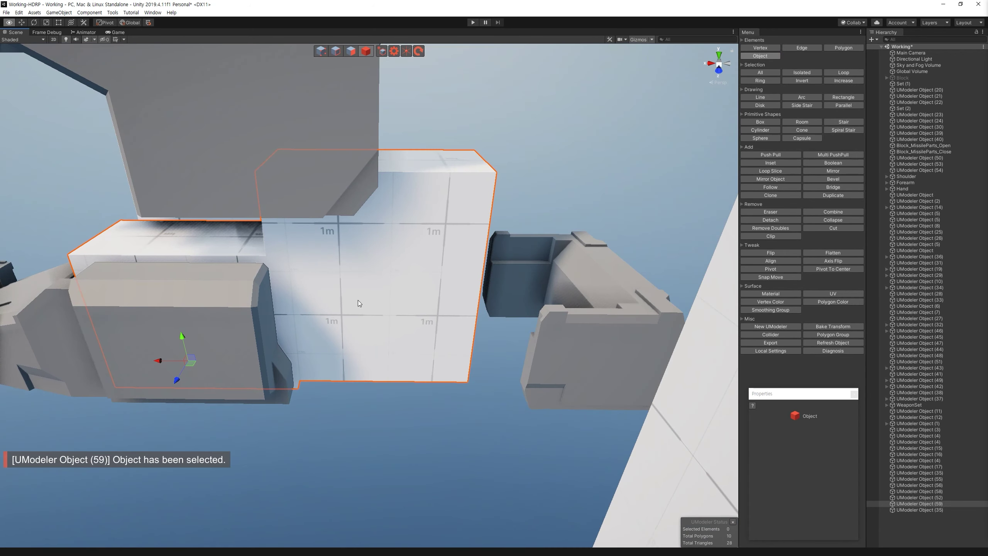
Step: Select the grey bracket and the merged foot block, and frame the foot block
{"action": "left_click", "coordinate": [591, 318]}
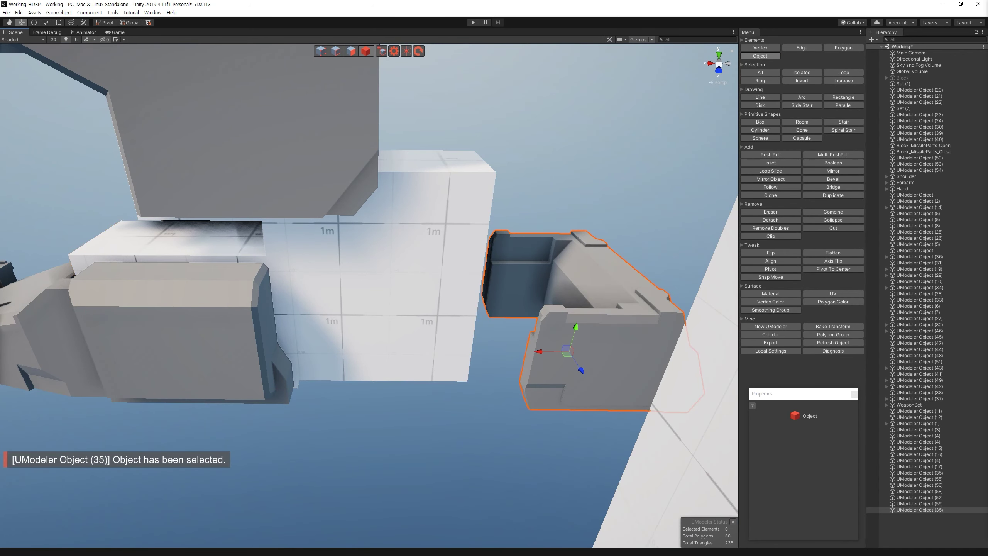
{"action": "left_click_drag", "start_coordinate": [505, 273], "coordinate": [314, 250], "text": "alt"}
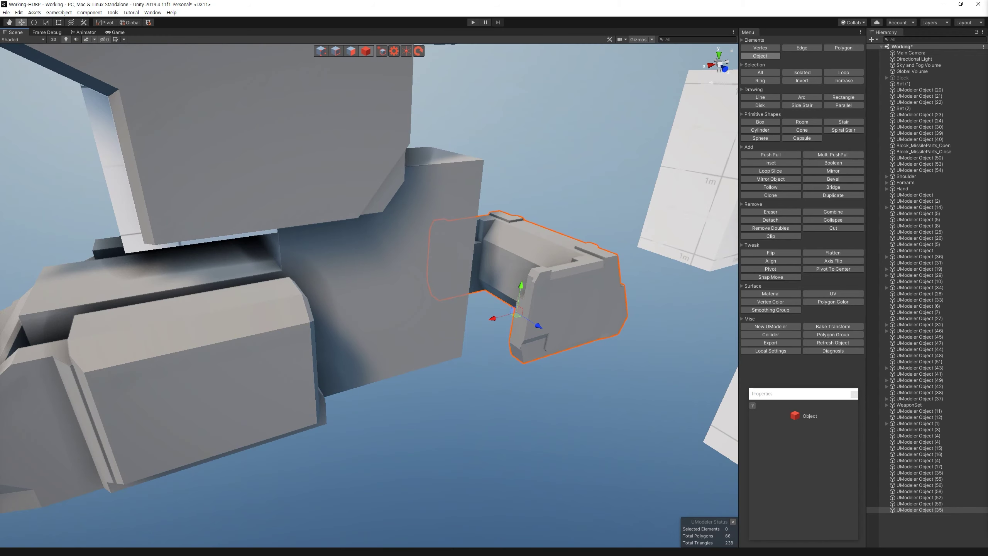
{"action": "mouse_move", "coordinate": [489, 259]}
{"action": "left_mouse_down", "text": "alt"}
{"action": "mouse_move", "coordinate": [392, 323]}
{"action": "mouse_move", "coordinate": [436, 422]}
{"action": "mouse_move", "coordinate": [360, 281]}
{"action": "mouse_move", "coordinate": [381, 337]}
{"action": "mouse_move", "coordinate": [416, 315]}
{"action": "left_mouse_up", "text": "alt"}
{"action": "left_click", "coordinate": [393, 323]}
{"action": "left_click", "coordinate": [378, 335]}
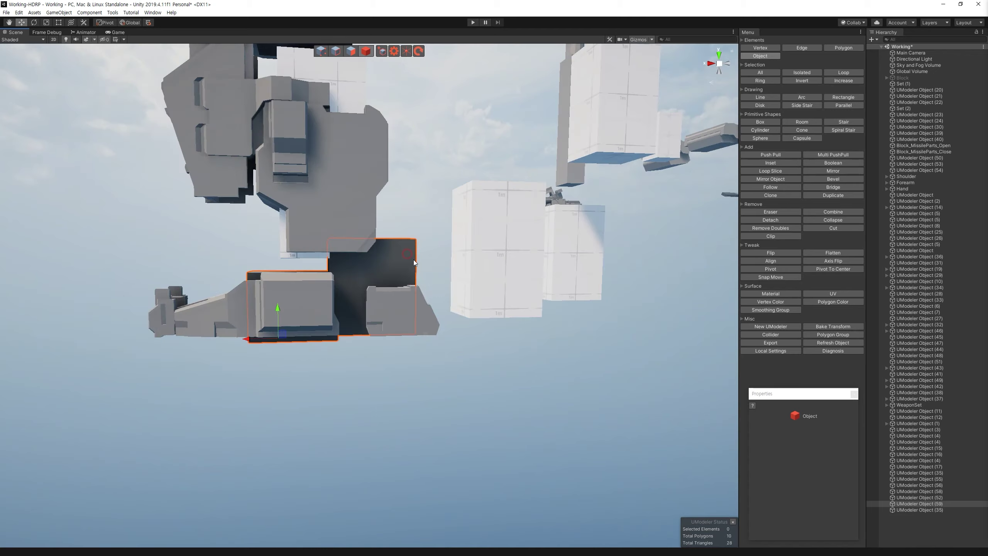
{"action": "key", "text": "f"}
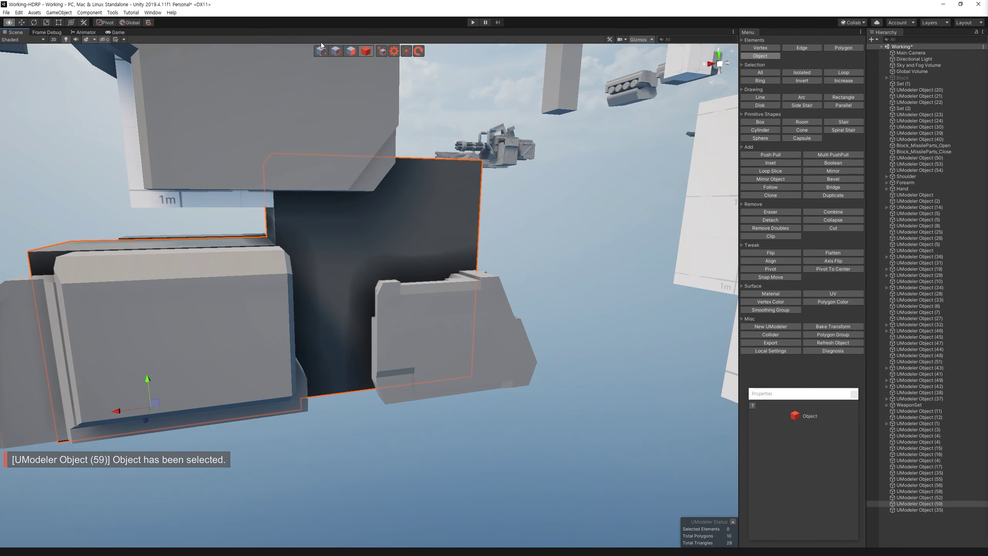
Step: Inspect the combined foot part in vertex, face and edge modes from several angles
{"action": "key", "text": "shift+1"}
{"action": "left_click_drag", "start_coordinate": [359, 151], "coordinate": [286, 210], "text": "alt"}
{"action": "key", "text": "shift+3"}
{"action": "left_click_drag", "start_coordinate": [389, 292], "coordinate": [432, 313], "text": "alt"}
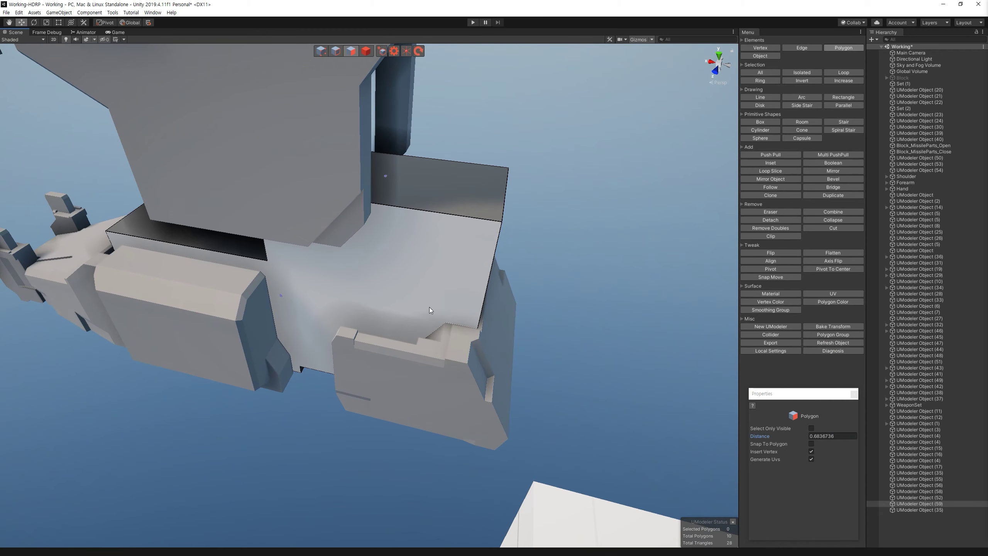
{"action": "mouse_move", "coordinate": [299, 283]}
{"action": "left_mouse_down", "text": "alt"}
{"action": "mouse_move", "coordinate": [502, 231]}
{"action": "mouse_move", "coordinate": [543, 397]}
{"action": "left_mouse_up", "text": "alt"}
{"action": "key", "text": "shift+4"}
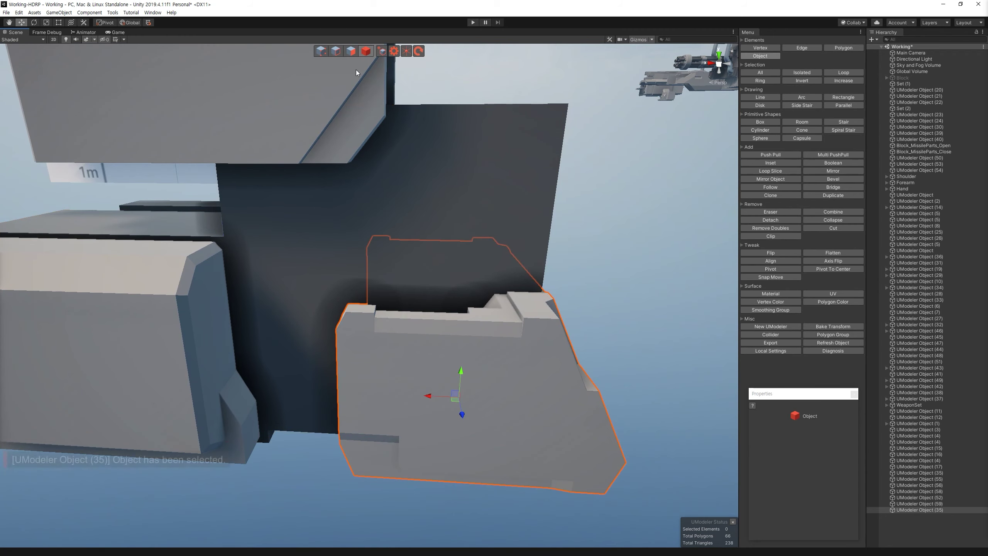
{"action": "key", "text": "shift+2"}
{"action": "mouse_move", "coordinate": [366, 81]}
{"action": "left_mouse_down", "text": "alt"}
{"action": "mouse_move", "coordinate": [529, 223]}
{"action": "mouse_move", "coordinate": [464, 283]}
{"action": "left_mouse_up", "text": "alt"}
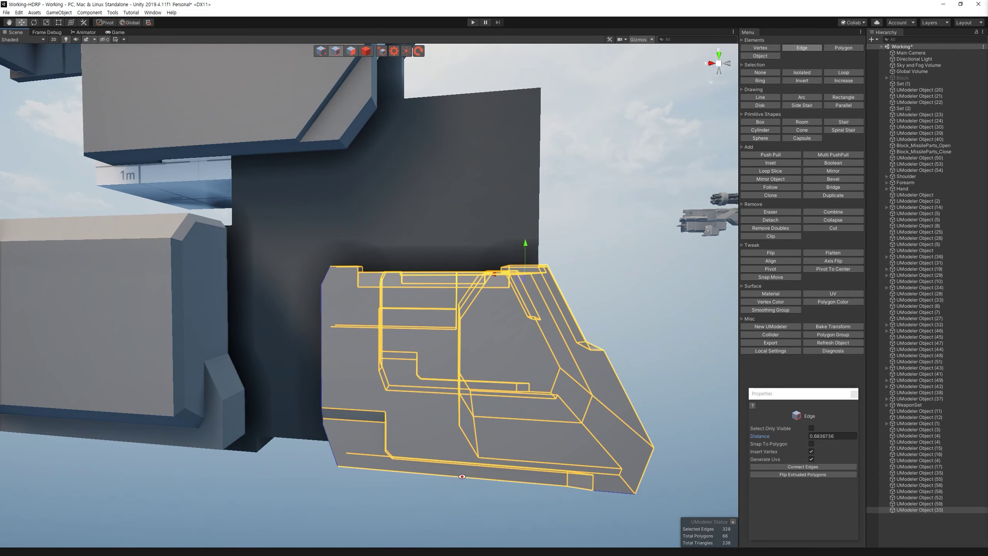
{"action": "left_click_drag", "start_coordinate": [461, 476], "coordinate": [440, 274], "text": "alt"}
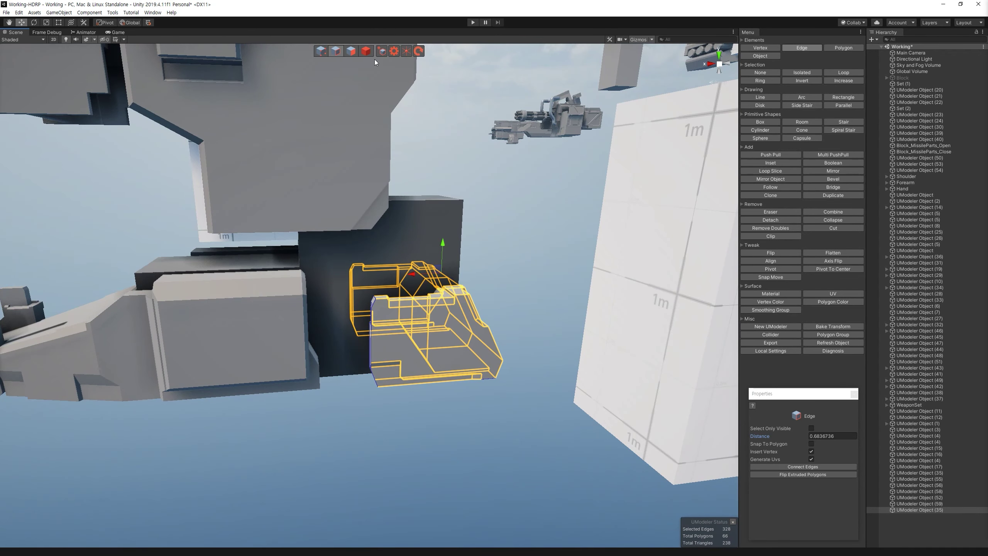
{"action": "key", "text": "shift+4"}
{"action": "left_click", "coordinate": [452, 283]}
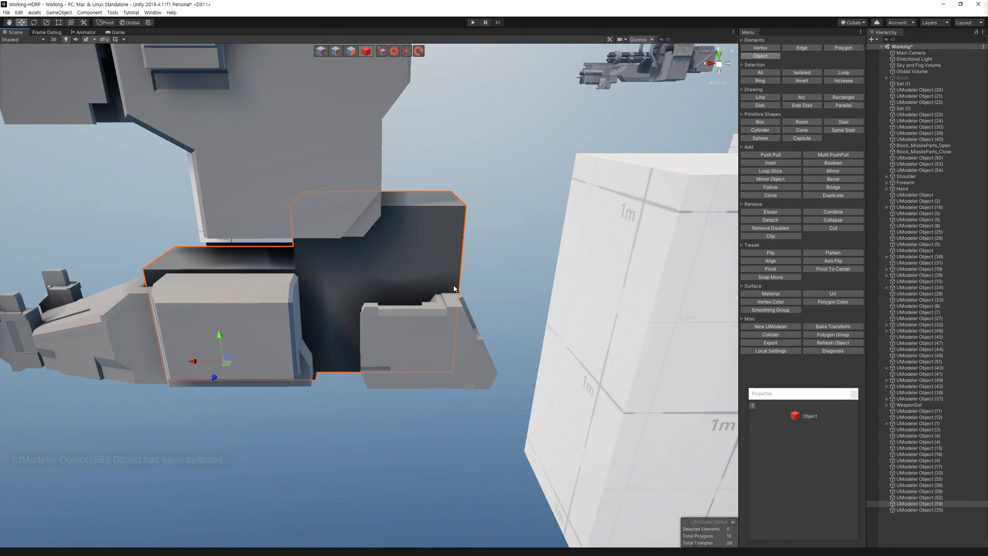
Step: Select Object (59) from a low angle and frame it up close
{"action": "left_click", "coordinate": [464, 327]}
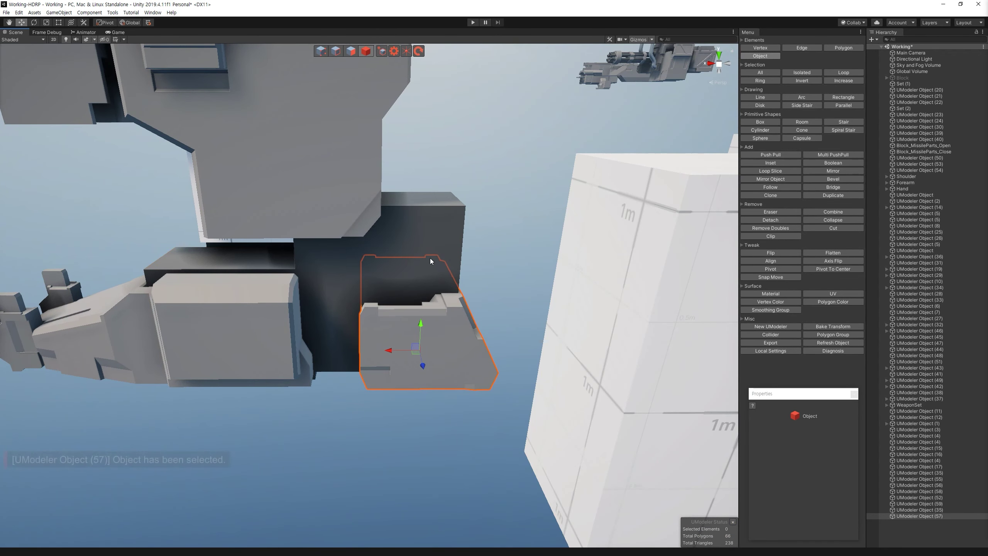
{"action": "left_click", "coordinate": [526, 280]}
{"action": "mouse_move", "coordinate": [526, 279]}
{"action": "left_mouse_down", "text": "alt"}
{"action": "mouse_move", "coordinate": [402, 206]}
{"action": "mouse_move", "coordinate": [277, 352]}
{"action": "left_mouse_up", "text": "alt"}
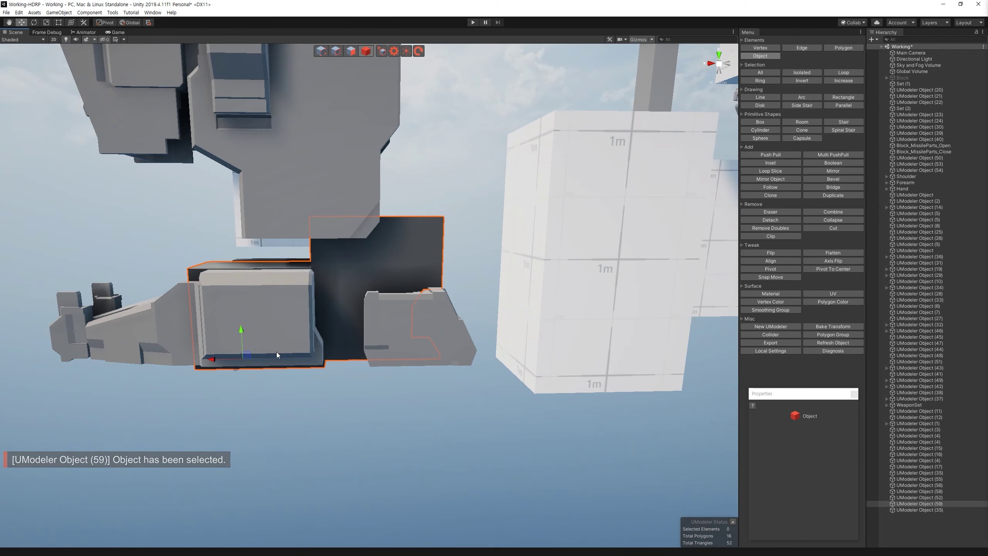
{"action": "scroll", "coordinate": [276, 352], "scroll_direction": "down", "scroll_amount": 5}
{"action": "left_click", "coordinate": [459, 436]}
{"action": "key", "text": "f"}
{"action": "left_click_drag", "start_coordinate": [353, 271], "coordinate": [480, 272], "text": "alt"}
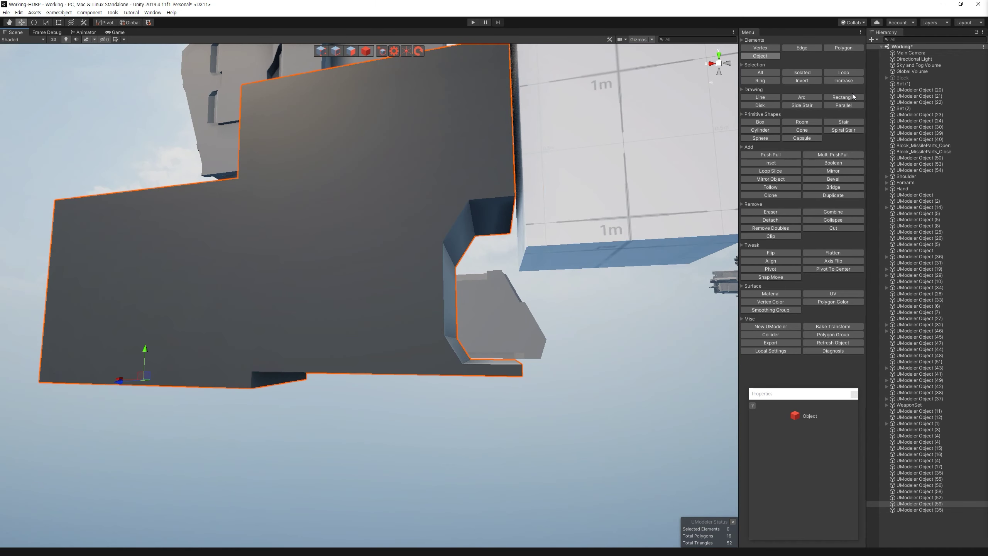
Step: Draw a test rectangle on the block's side face, then delete it
{"action": "left_click", "coordinate": [852, 96]}
{"action": "left_click", "coordinate": [404, 280]}
{"action": "left_click", "coordinate": [561, 414]}
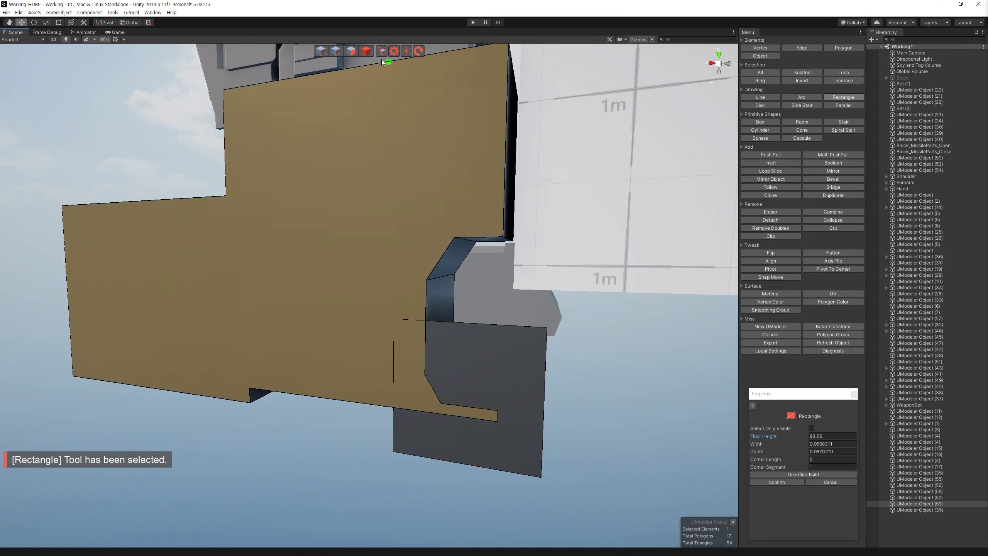
{"action": "left_click", "coordinate": [351, 50]}
{"action": "key", "text": "Delete"}
Step: Push the bottom flange back into the block and shift the block up toward the shin
{"action": "mouse_move", "coordinate": [476, 383]}
{"action": "left_mouse_down"}
{"action": "mouse_move", "coordinate": [648, 230]}
{"action": "mouse_move", "coordinate": [546, 371]}
{"action": "left_mouse_up"}
{"action": "scroll", "coordinate": [517, 380], "scroll_direction": "down", "scroll_amount": 5}
{"action": "left_click", "coordinate": [371, 50]}
{"action": "left_click_drag", "start_coordinate": [372, 50], "coordinate": [323, 306], "text": "alt"}
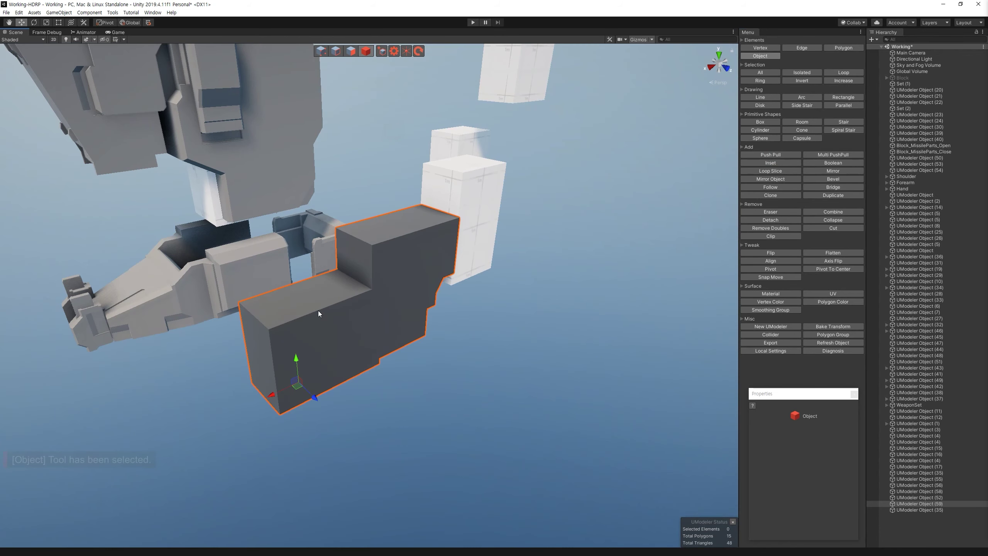
{"action": "mouse_move", "coordinate": [310, 394]}
{"action": "left_mouse_down"}
{"action": "mouse_move", "coordinate": [217, 290]}
{"action": "mouse_move", "coordinate": [313, 440]}
{"action": "left_mouse_up"}
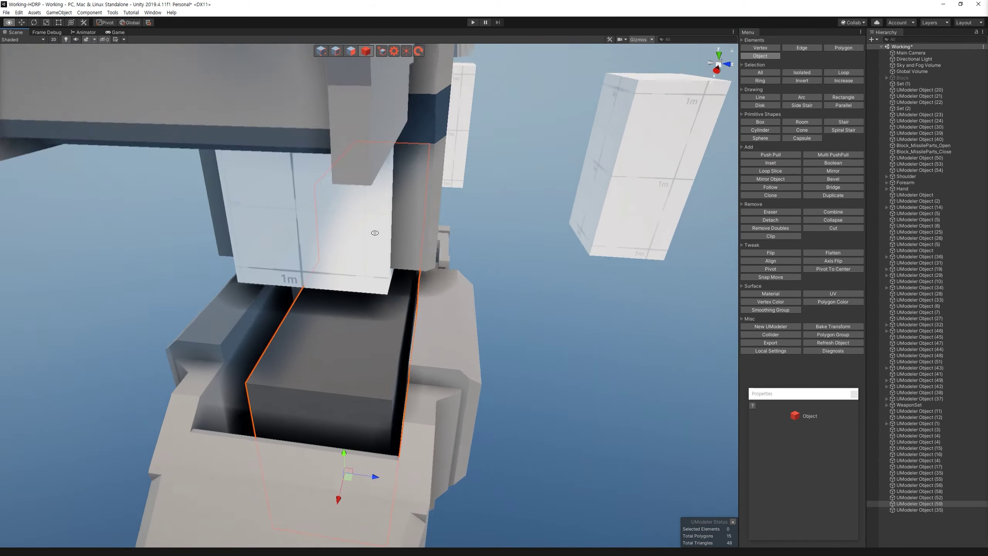
{"action": "left_click_drag", "start_coordinate": [372, 398], "coordinate": [111, 309], "text": "alt"}
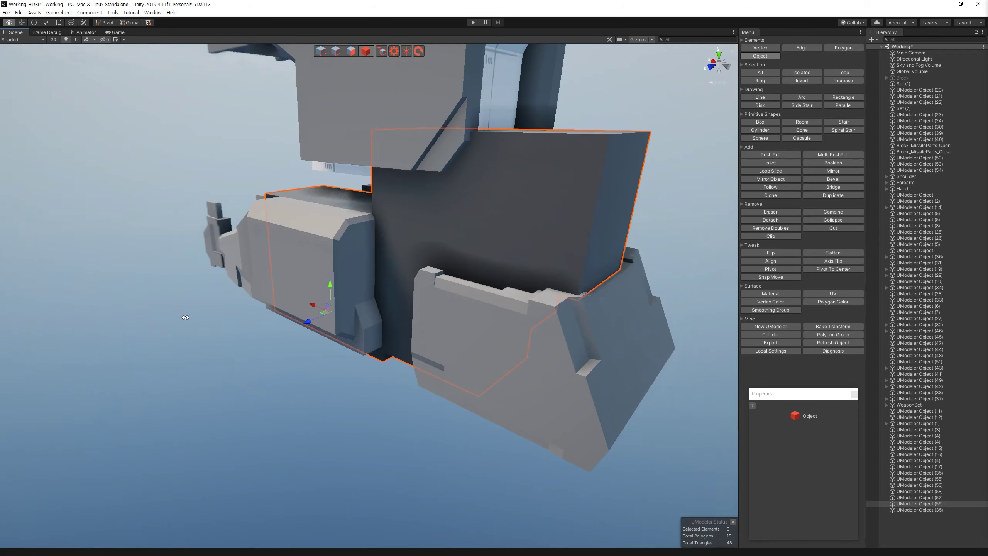
{"action": "key", "text": "ctrl+z"}
{"action": "key", "text": "ctrl+y"}
{"action": "mouse_move", "coordinate": [387, 334]}
{"action": "left_mouse_down", "text": "alt"}
{"action": "mouse_move", "coordinate": [529, 319]}
{"action": "mouse_move", "coordinate": [833, 164]}
{"action": "left_mouse_up", "text": "alt"}
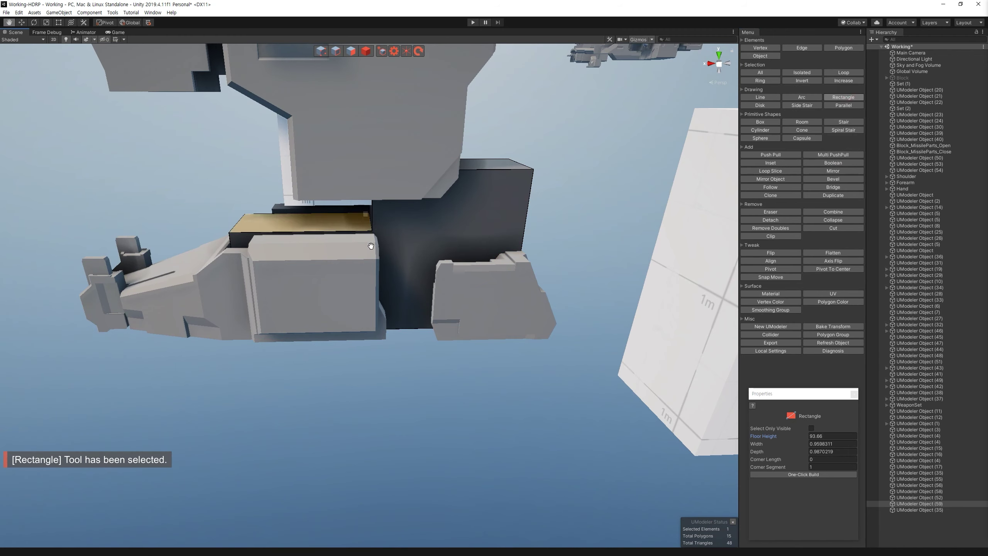
Step: Delete the tan face on the box and push the face in slightly
{"action": "middle_click_drag", "start_coordinate": [371, 242], "coordinate": [377, 310]}
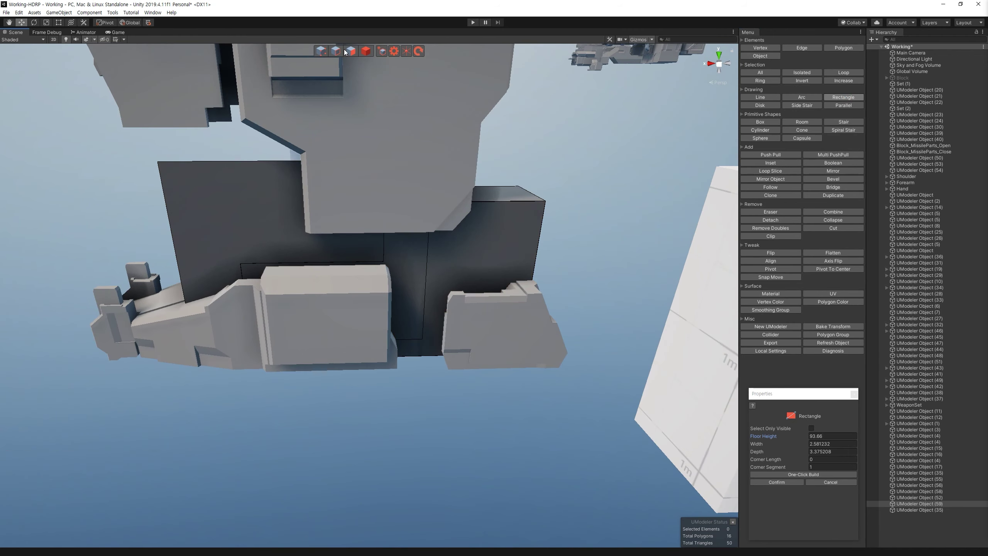
{"action": "key", "text": "Delete"}
{"action": "left_click_drag", "start_coordinate": [220, 276], "coordinate": [459, 293], "text": "alt"}
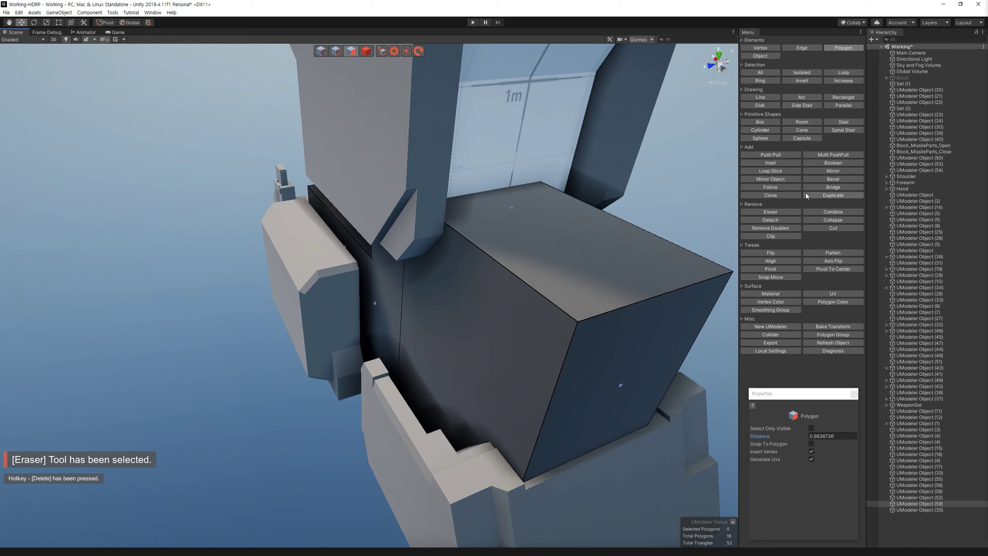
{"action": "left_click", "coordinate": [770, 154]}
{"action": "mouse_move", "coordinate": [364, 296]}
{"action": "left_mouse_down"}
{"action": "mouse_move", "coordinate": [374, 298]}
{"action": "mouse_move", "coordinate": [441, 127]}
{"action": "mouse_move", "coordinate": [439, 273]}
{"action": "left_mouse_up"}
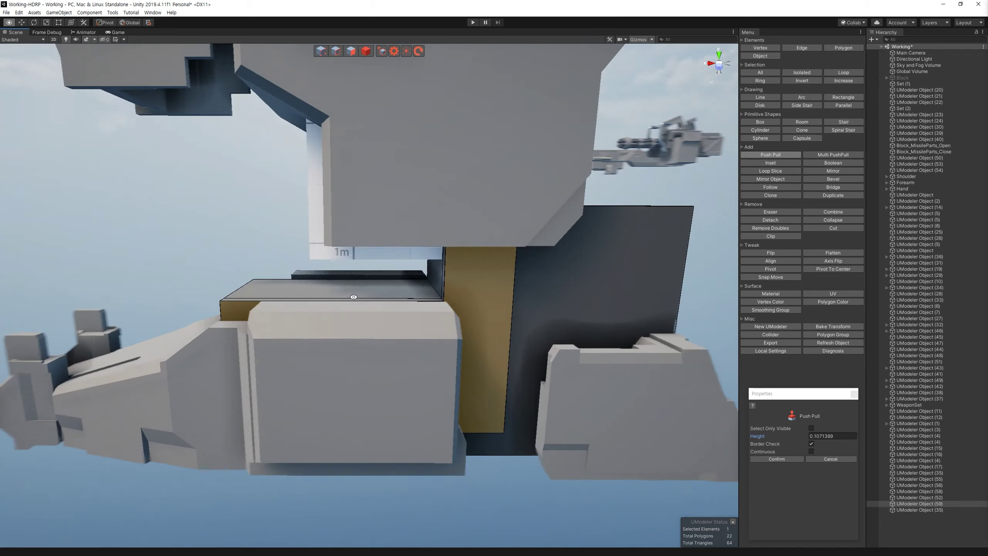
{"action": "left_click_drag", "start_coordinate": [439, 273], "coordinate": [346, 75], "text": "alt"}
Step: Loop Slice across the top face and pull the sliced section upward
{"action": "key", "text": "3"}
{"action": "key", "text": "p"}
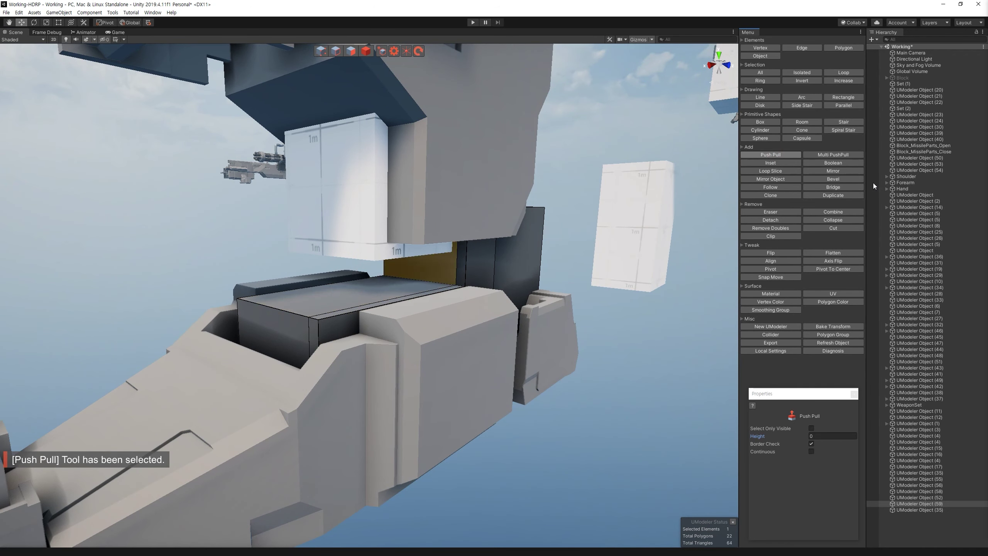
{"action": "left_click_drag", "start_coordinate": [369, 295], "coordinate": [389, 300]}
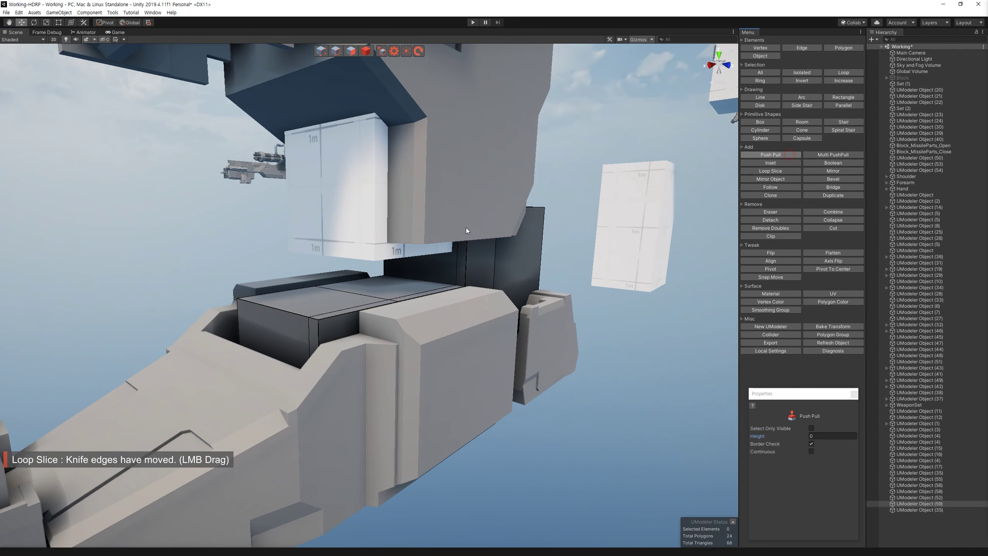
{"action": "mouse_move", "coordinate": [394, 256]}
{"action": "left_mouse_down"}
{"action": "mouse_move", "coordinate": [394, 241]}
{"action": "mouse_move", "coordinate": [587, 304]}
{"action": "mouse_move", "coordinate": [417, 164]}
{"action": "left_mouse_up"}
{"action": "key", "text": "4"}
{"action": "scroll", "coordinate": [417, 164], "scroll_direction": "up", "scroll_amount": 5}
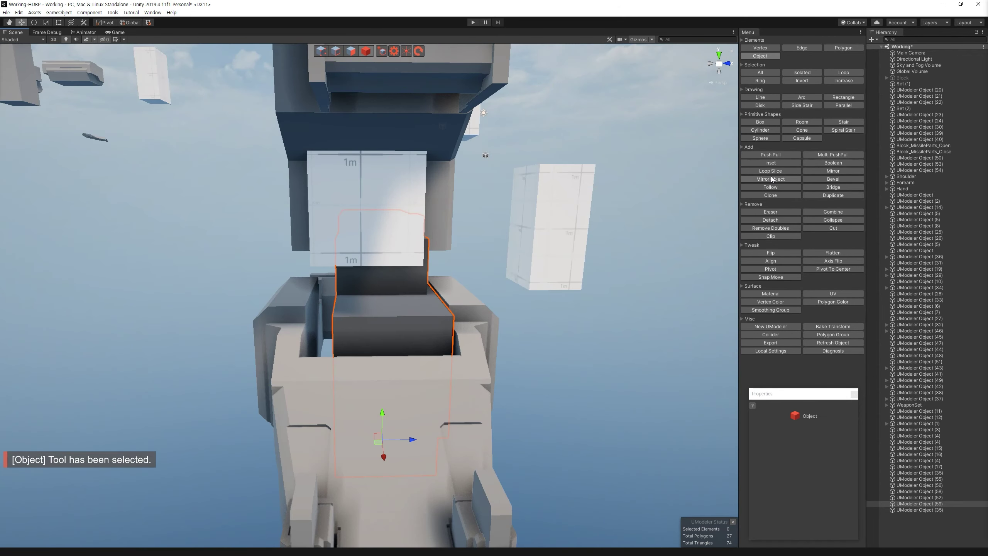
Step: Mirror the dark block across the Z axis and inspect the symmetric result
{"action": "left_click", "coordinate": [832, 170]}
{"action": "left_click_drag", "start_coordinate": [330, 339], "coordinate": [353, 309], "text": "alt"}
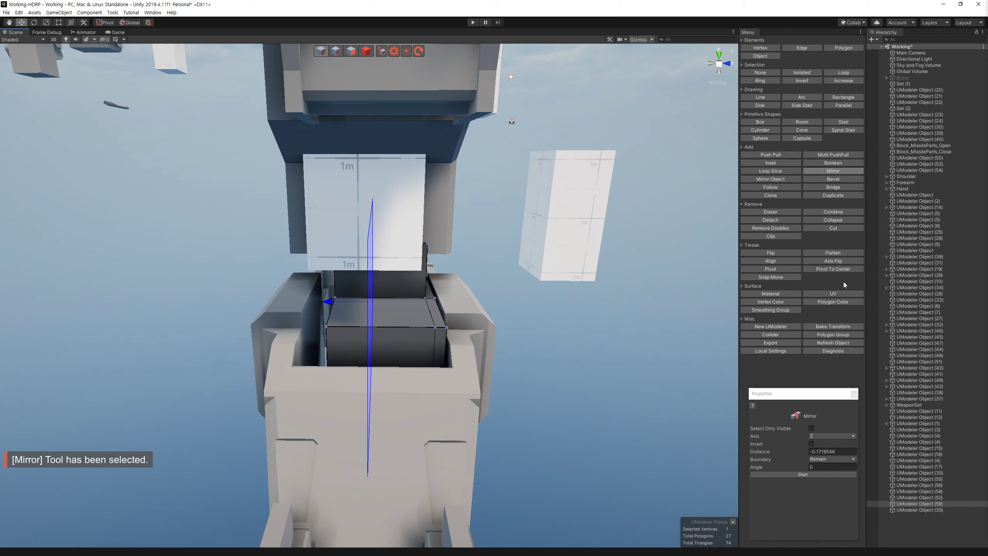
{"action": "left_click", "coordinate": [802, 474]}
{"action": "left_click_drag", "start_coordinate": [506, 389], "coordinate": [455, 366], "text": "alt"}
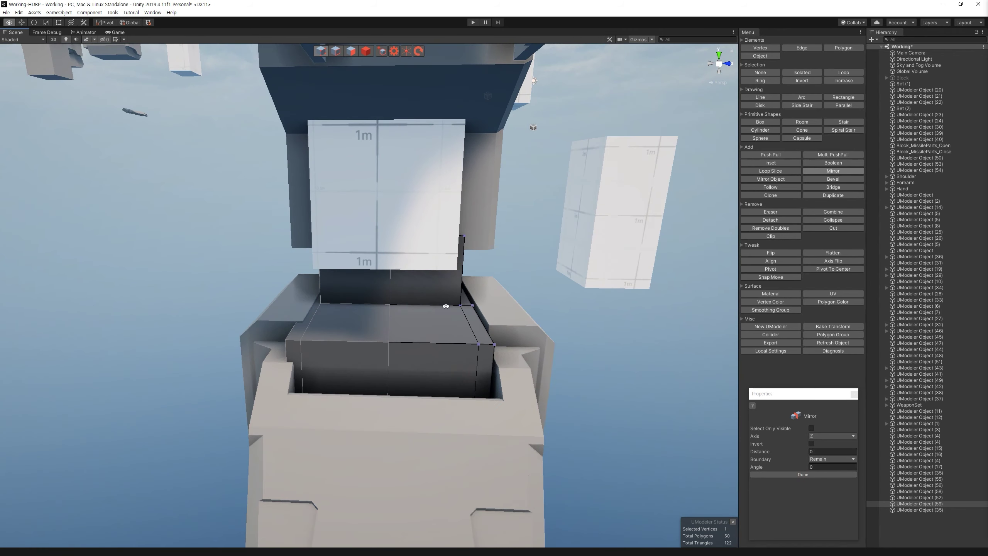
{"action": "left_click_drag", "start_coordinate": [326, 53], "coordinate": [600, 525], "text": "alt"}
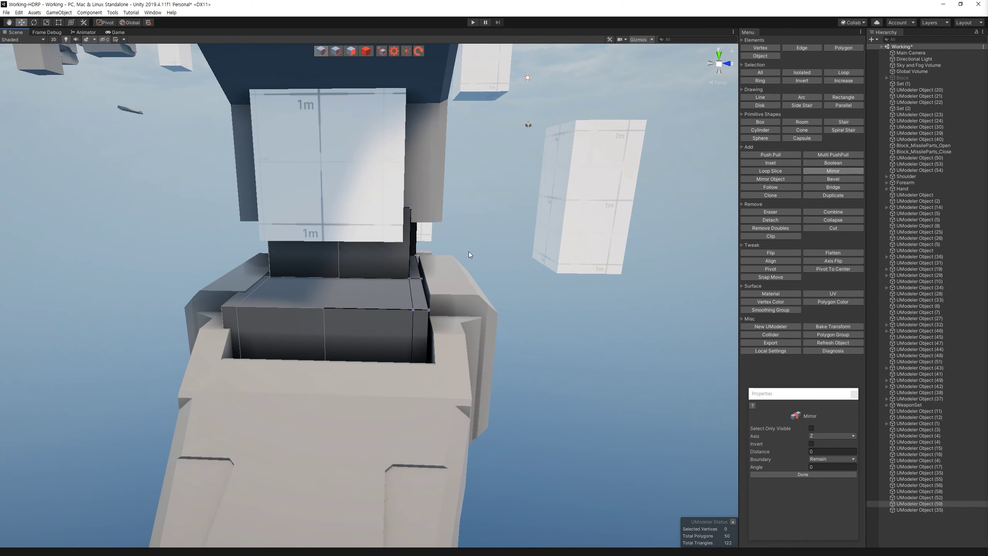
{"action": "scroll", "coordinate": [458, 277], "scroll_direction": "down", "scroll_amount": 3}
{"action": "left_click_drag", "start_coordinate": [370, 332], "coordinate": [557, 474]}
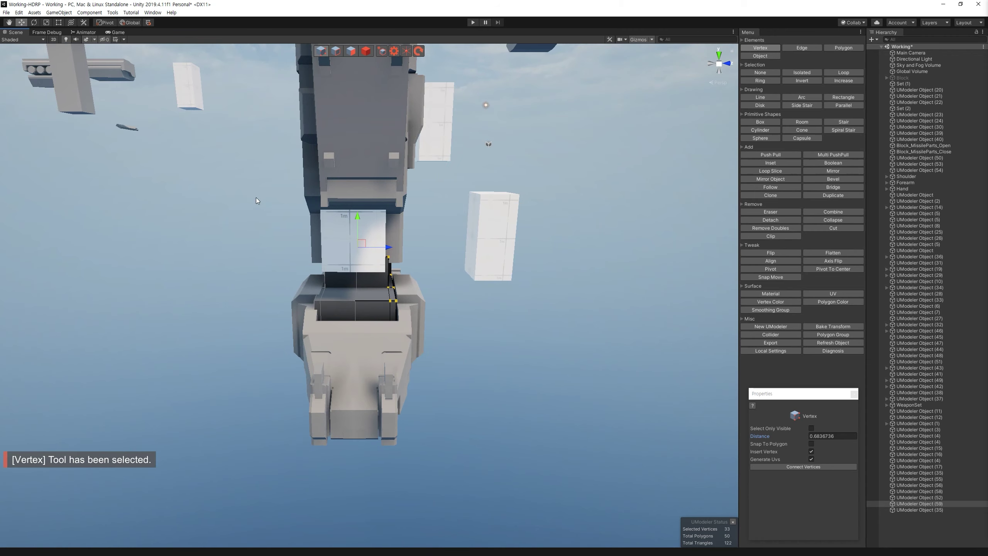
Step: Slide the ankle-opening vertices to narrow the gap and nudge a face to shift the box edge
{"action": "left_click_drag", "start_coordinate": [234, 176], "coordinate": [364, 511]}
{"action": "scroll", "coordinate": [431, 197], "scroll_direction": "up", "scroll_amount": 3}
{"action": "left_click_drag", "start_coordinate": [431, 201], "coordinate": [431, 206]}
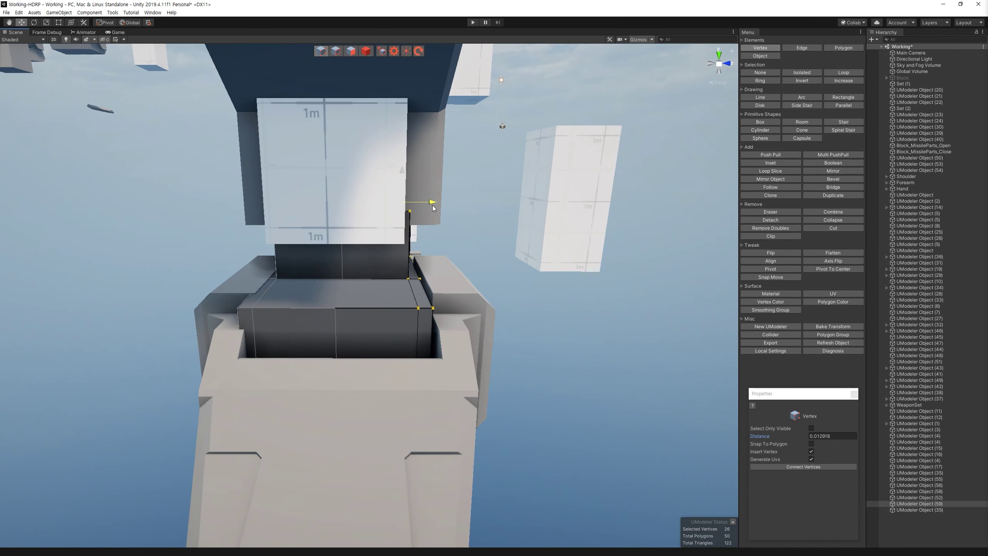
{"action": "mouse_move", "coordinate": [385, 449]}
{"action": "left_mouse_down"}
{"action": "mouse_move", "coordinate": [426, 378]}
{"action": "mouse_move", "coordinate": [412, 375]}
{"action": "mouse_move", "coordinate": [492, 407]}
{"action": "mouse_move", "coordinate": [340, 387]}
{"action": "left_mouse_up"}
{"action": "key", "text": "3"}
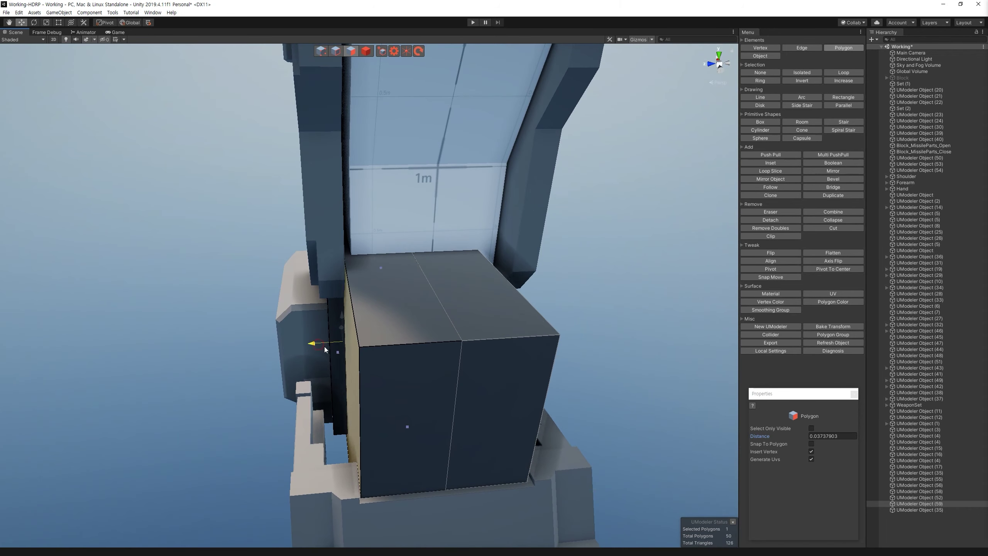
{"action": "mouse_move", "coordinate": [326, 349]}
{"action": "left_mouse_down"}
{"action": "mouse_move", "coordinate": [431, 404]}
{"action": "mouse_move", "coordinate": [451, 393]}
{"action": "left_mouse_up"}
Step: Draw a rectangle on the top face, extrude it outward, then undo the extrusion
{"action": "left_click", "coordinate": [843, 96]}
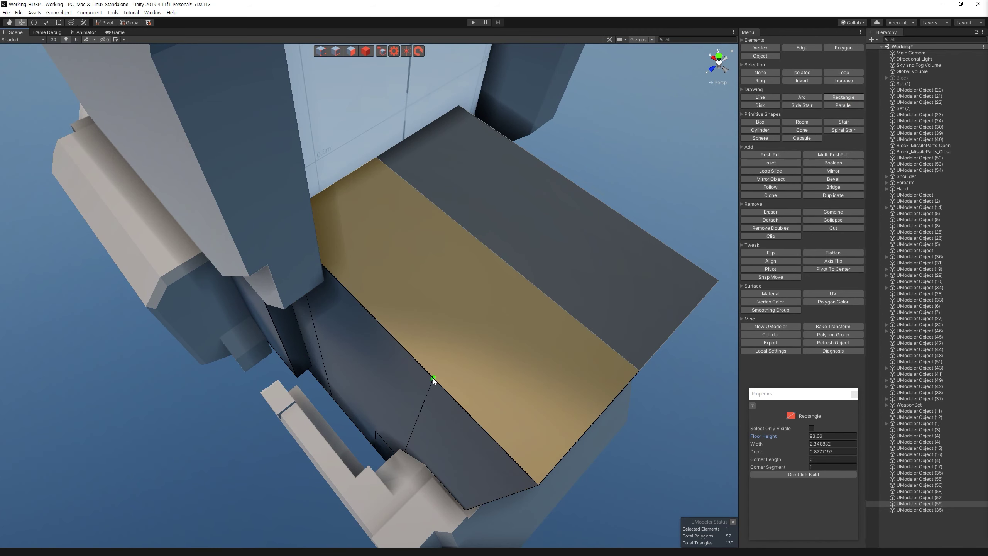
{"action": "left_click", "coordinate": [366, 126]}
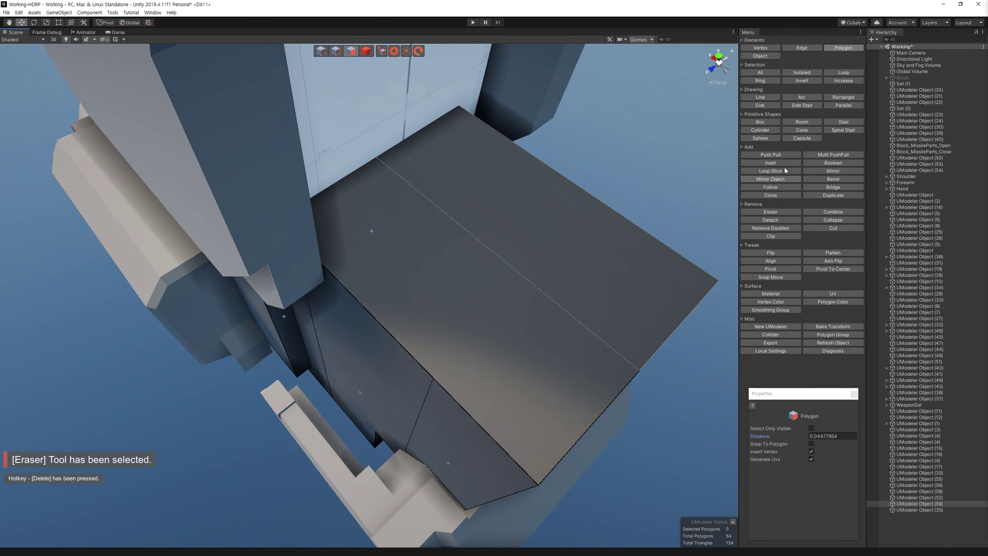
{"action": "key", "text": "p"}
{"action": "left_click_drag", "start_coordinate": [375, 370], "coordinate": [349, 396]}
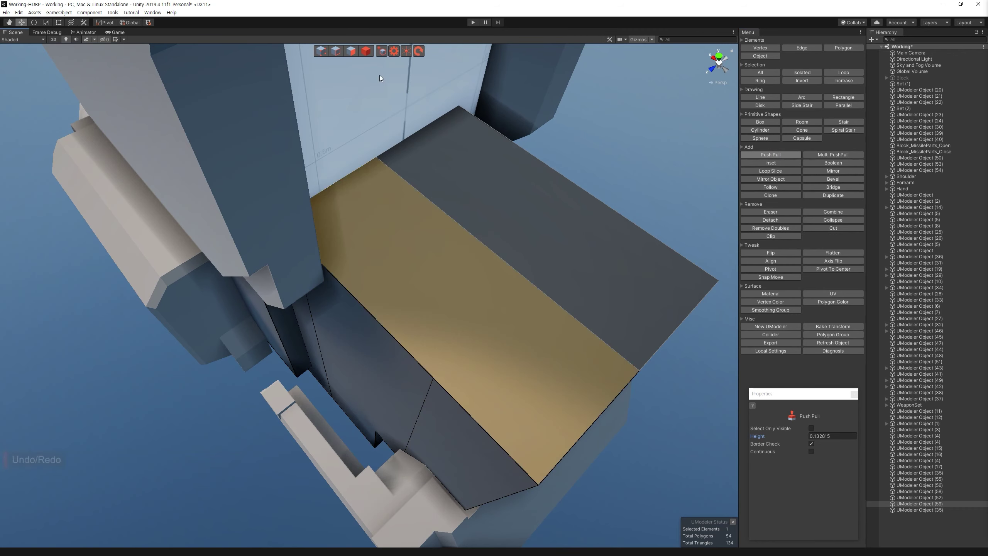
{"action": "key", "text": "2"}
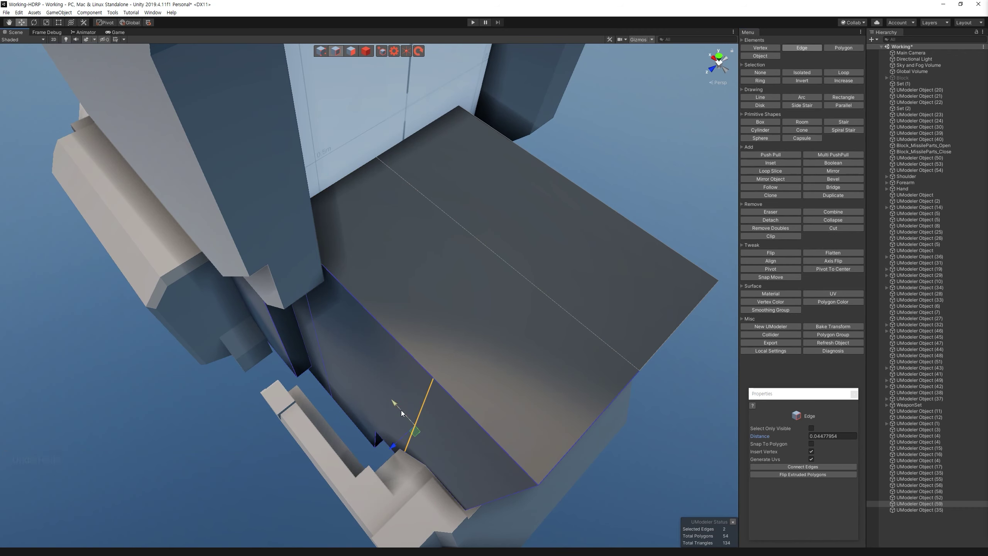
{"action": "key", "text": "ctrl+z"}
{"action": "left_click_drag", "start_coordinate": [388, 402], "coordinate": [718, 197], "text": "alt"}
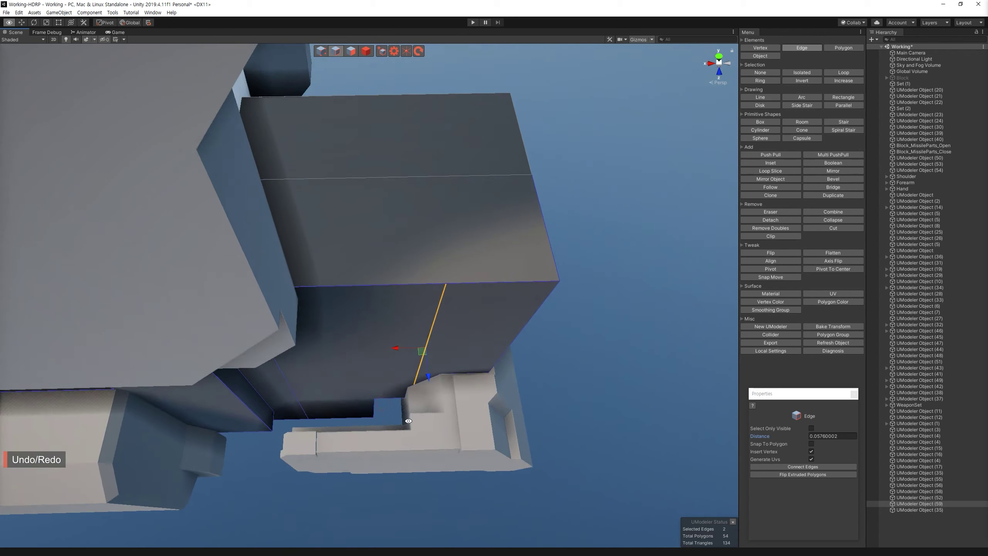
Step: Split the side face with a Parallel cut and move the new face down into a groove
{"action": "left_click", "coordinate": [846, 106]}
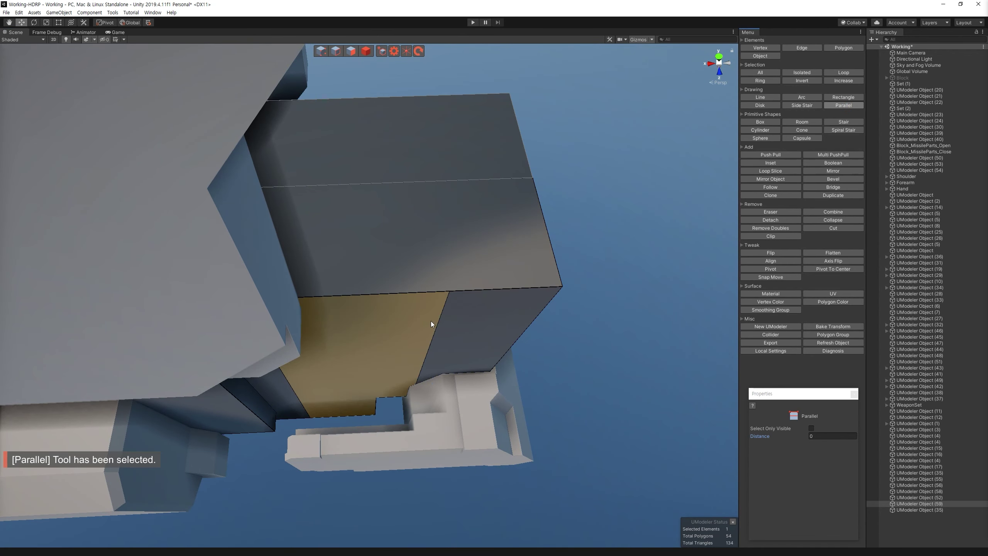
{"action": "left_click", "coordinate": [400, 318]}
{"action": "left_click", "coordinate": [347, 395]}
{"action": "mouse_move", "coordinate": [346, 401]}
{"action": "left_mouse_down"}
{"action": "mouse_move", "coordinate": [343, 449]}
{"action": "mouse_move", "coordinate": [342, 253]}
{"action": "mouse_move", "coordinate": [275, 130]}
{"action": "mouse_move", "coordinate": [375, 384]}
{"action": "left_mouse_up"}
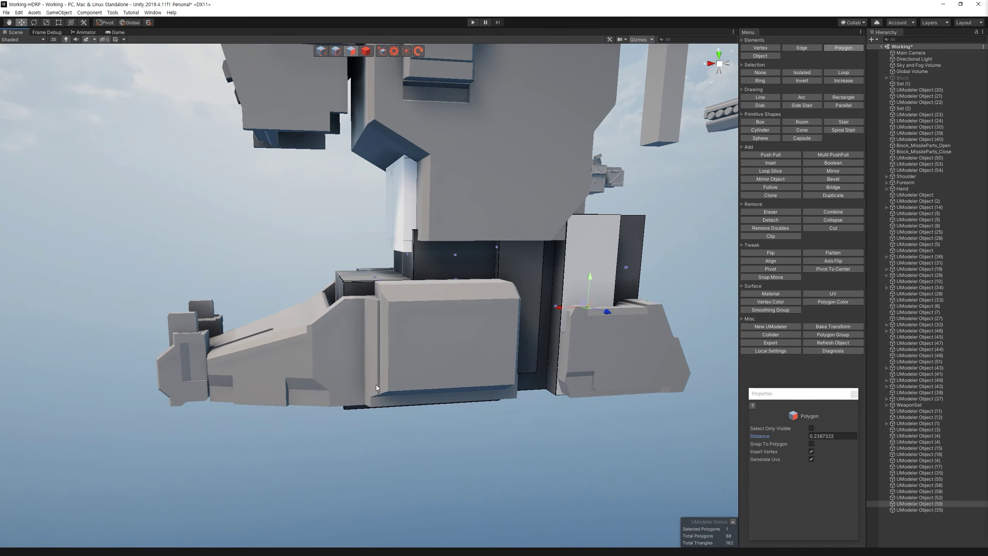
{"action": "scroll", "coordinate": [376, 385], "scroll_direction": "down", "scroll_amount": 5}
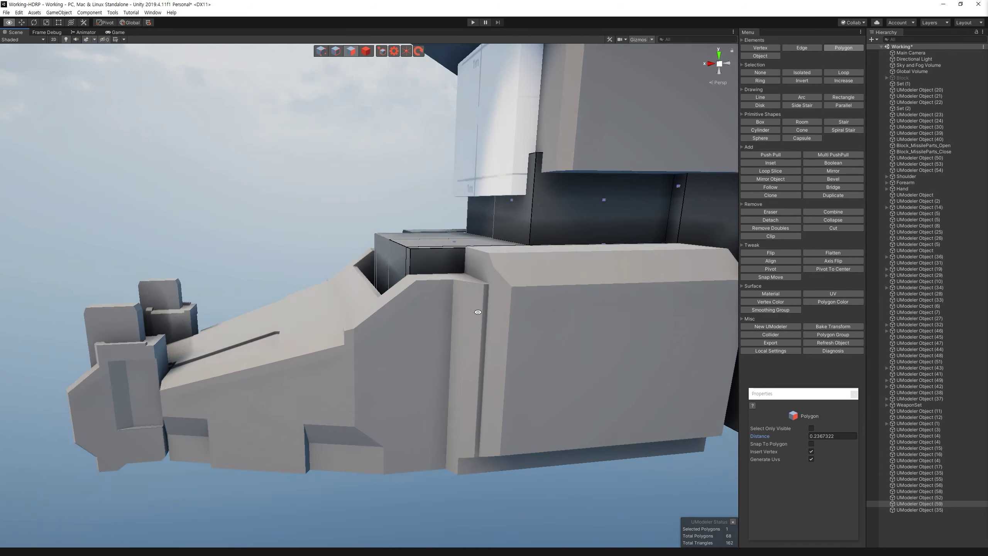
Step: Split a face with a Line and push the new face in to form a notch
{"action": "left_click", "coordinate": [775, 98]}
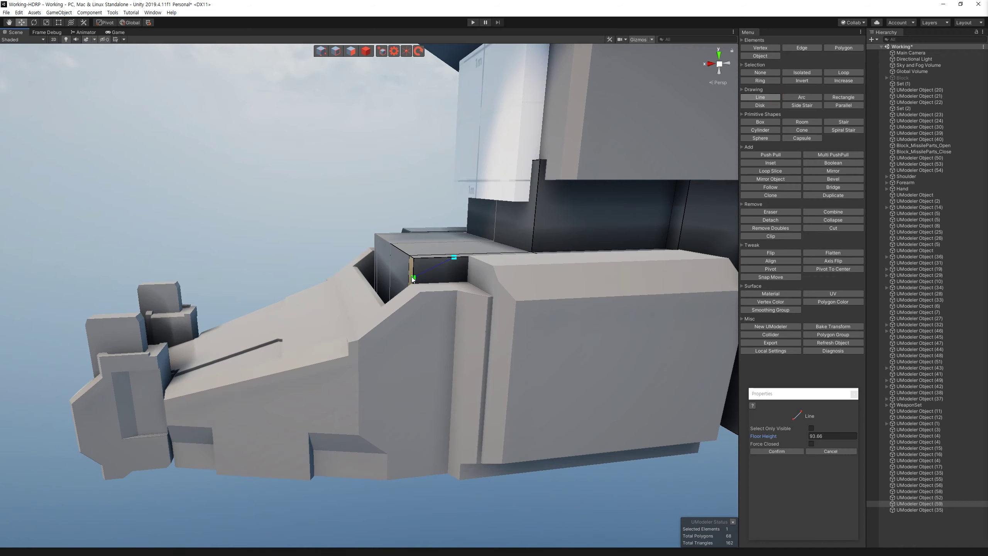
{"action": "key", "text": "Return"}
{"action": "left_click", "coordinate": [770, 155]}
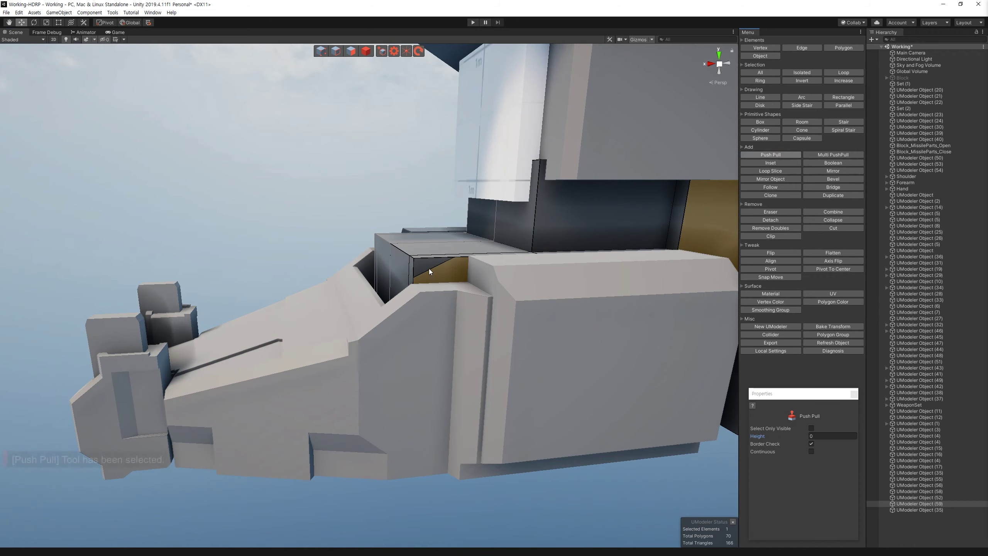
{"action": "left_click", "coordinate": [429, 269]}
{"action": "mouse_move", "coordinate": [358, 185]}
{"action": "left_mouse_down", "text": "alt"}
{"action": "mouse_move", "coordinate": [517, 281]}
{"action": "mouse_move", "coordinate": [461, 190]}
{"action": "mouse_move", "coordinate": [388, 270]}
{"action": "left_mouse_up", "text": "alt"}
{"action": "key", "text": "Escape"}
Step: Move the dark block out to the side of the white box
{"action": "left_click_drag", "start_coordinate": [449, 421], "coordinate": [790, 158], "text": "alt"}
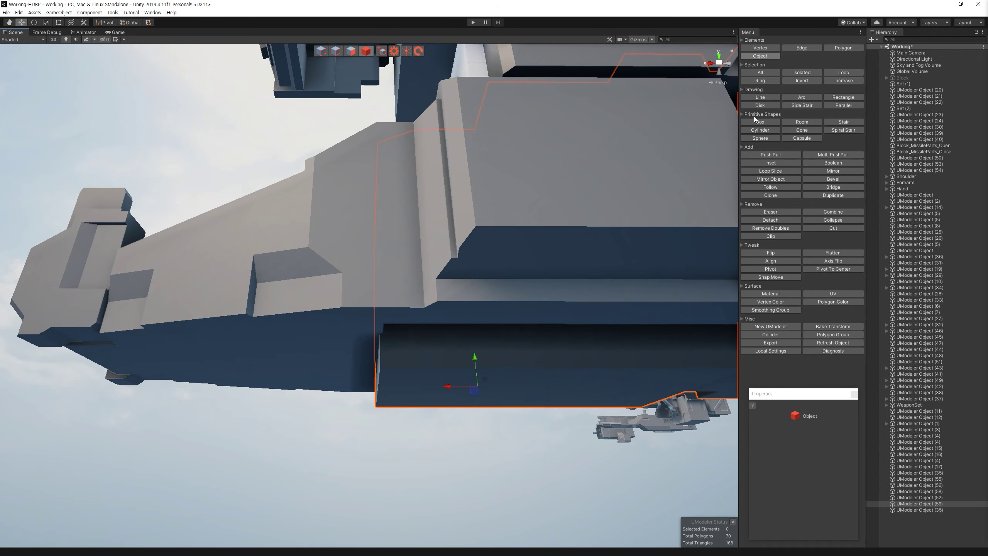
{"action": "left_click", "coordinate": [766, 100]}
{"action": "mouse_move", "coordinate": [506, 312]}
{"action": "left_mouse_down", "text": "alt"}
{"action": "mouse_move", "coordinate": [621, 355]}
{"action": "mouse_move", "coordinate": [319, 216]}
{"action": "mouse_move", "coordinate": [409, 58]}
{"action": "left_mouse_up", "text": "alt"}
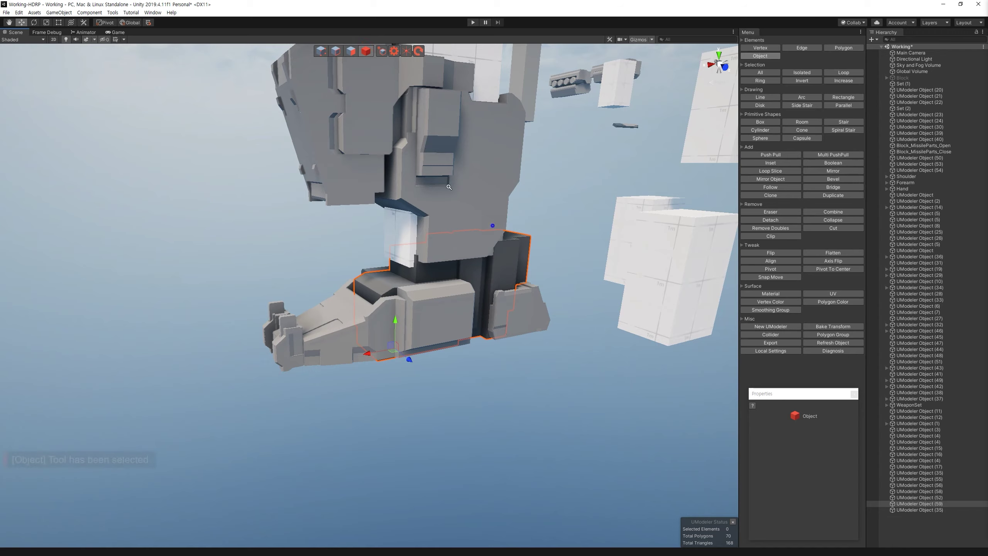
{"action": "right_click_drag", "start_coordinate": [449, 187], "coordinate": [406, 343], "text": "alt"}
{"action": "mouse_move", "coordinate": [406, 343]}
{"action": "left_mouse_down"}
{"action": "mouse_move", "coordinate": [471, 404]}
{"action": "mouse_move", "coordinate": [482, 310]}
{"action": "mouse_move", "coordinate": [259, 365]}
{"action": "left_mouse_up"}
{"action": "left_click", "coordinate": [482, 310]}
{"action": "left_click", "coordinate": [389, 311]}
{"action": "left_click_drag", "start_coordinate": [389, 311], "coordinate": [599, 217], "text": "alt"}
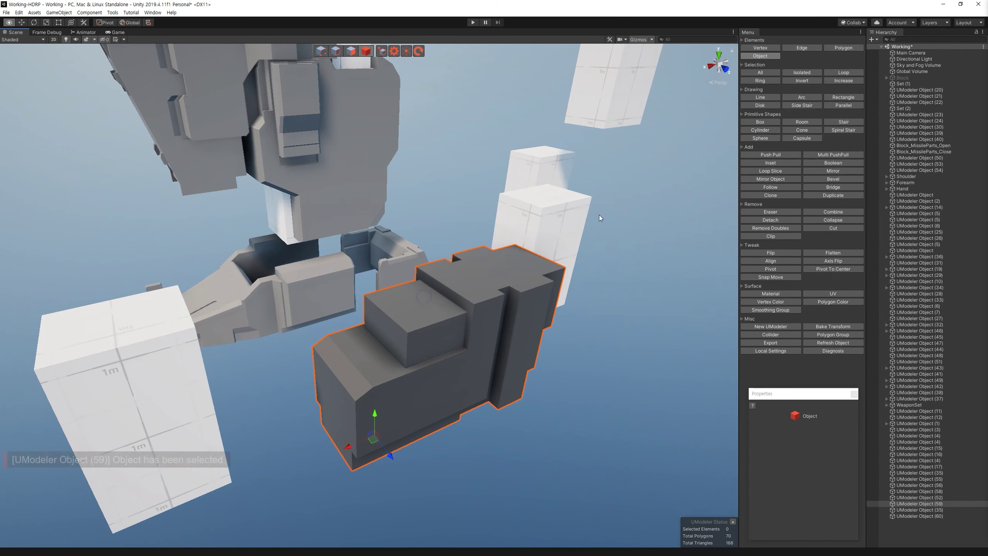
{"action": "left_click", "coordinate": [353, 52]}
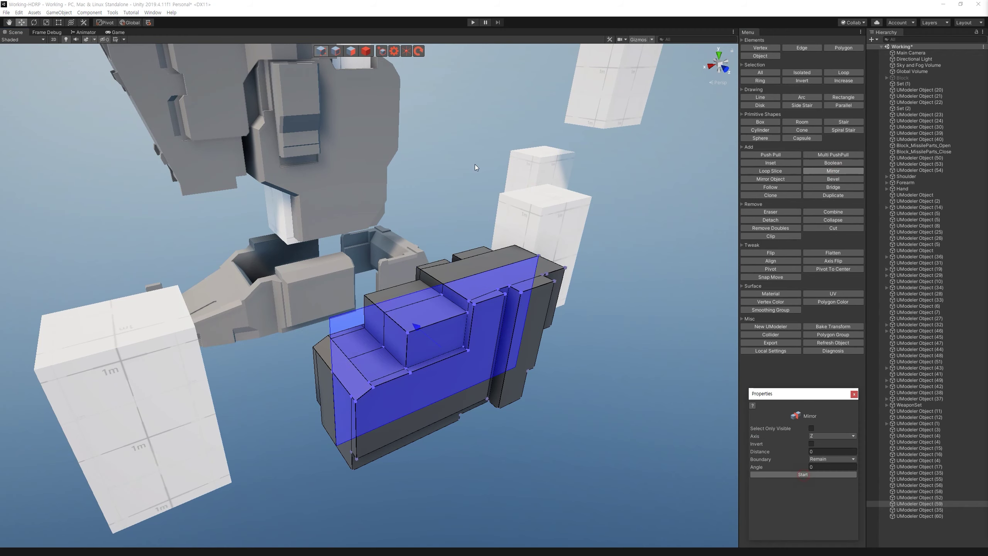
{"action": "left_click", "coordinate": [365, 51]}
Step: Lower one top edge and the top face of the white box to slope its top
{"action": "left_click", "coordinate": [218, 405]}
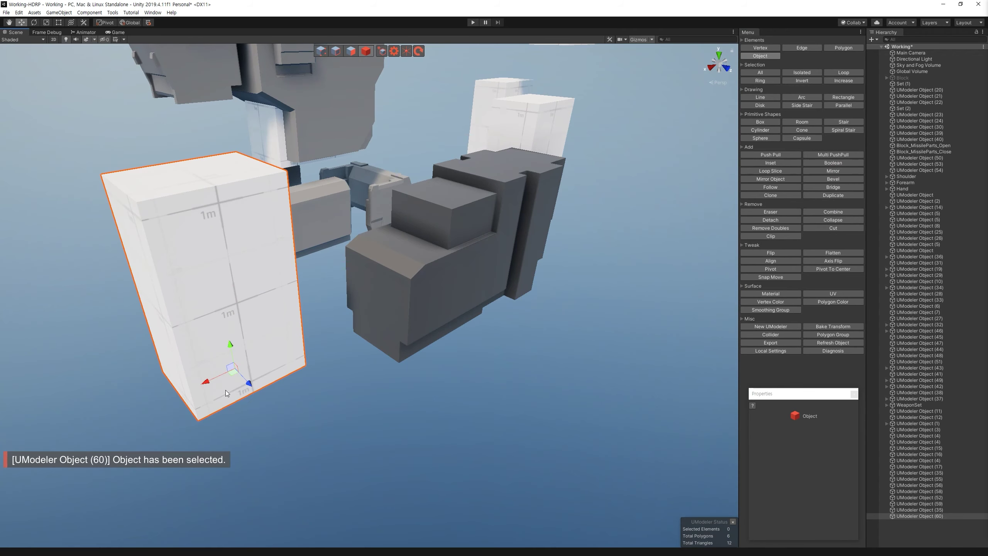
{"action": "left_click_drag", "start_coordinate": [234, 373], "coordinate": [379, 297], "text": "alt"}
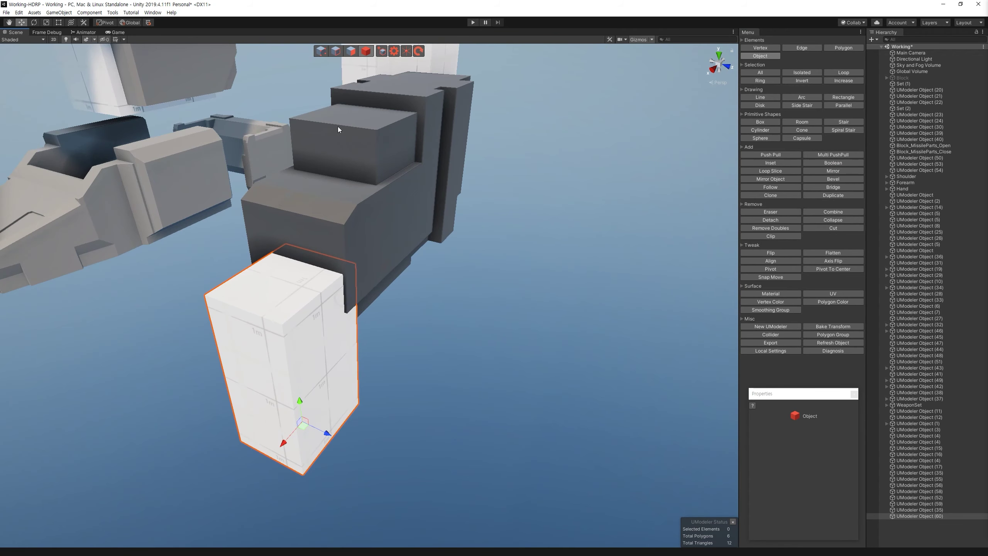
{"action": "key", "text": "3"}
{"action": "left_click_drag", "start_coordinate": [348, 380], "coordinate": [401, 346], "text": "alt"}
{"action": "left_click", "coordinate": [484, 333]}
{"action": "left_click_drag", "start_coordinate": [484, 333], "coordinate": [325, 50], "text": "alt"}
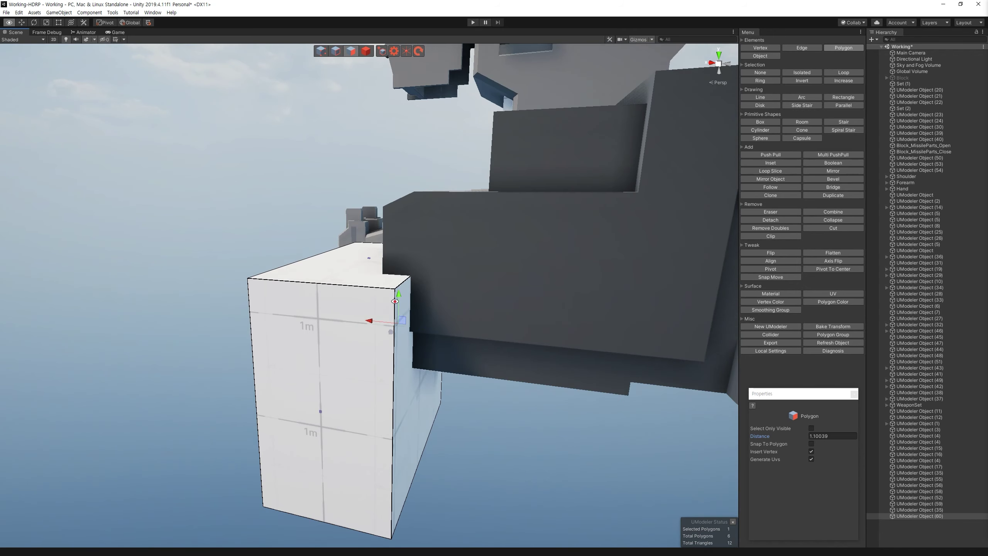
{"action": "left_click_drag", "start_coordinate": [429, 230], "coordinate": [431, 276]}
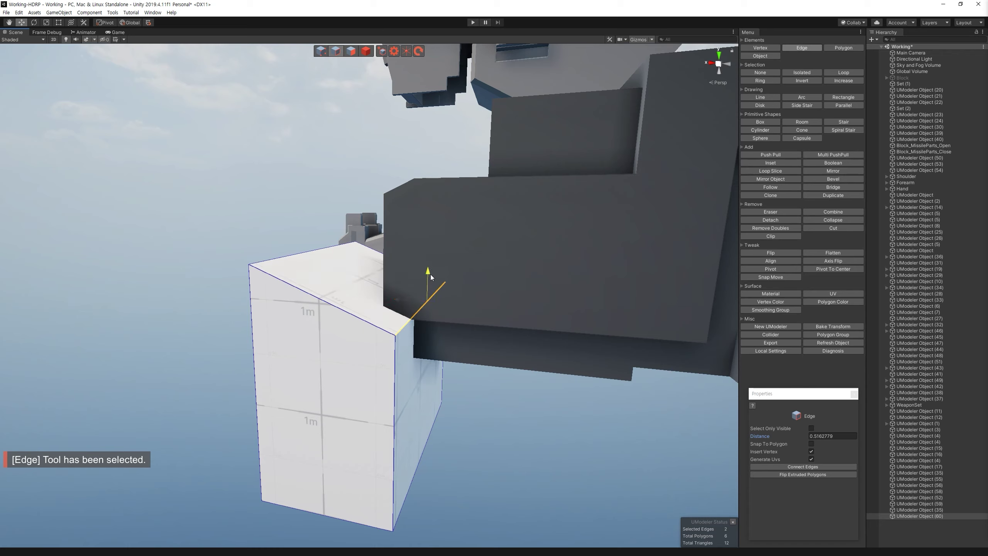
{"action": "key", "text": "3"}
{"action": "left_click", "coordinate": [368, 236]}
{"action": "mouse_move", "coordinate": [369, 235]}
{"action": "left_mouse_down", "text": "alt"}
{"action": "mouse_move", "coordinate": [464, 279]}
{"action": "mouse_move", "coordinate": [433, 208]}
{"action": "mouse_move", "coordinate": [523, 294]}
{"action": "mouse_move", "coordinate": [521, 251]}
{"action": "left_mouse_up", "text": "alt"}
Step: Boolean Subtract the white box from the dark block, then undo the cut
{"action": "left_click", "coordinate": [521, 251], "text": "shift"}
{"action": "left_click", "coordinate": [839, 50]}
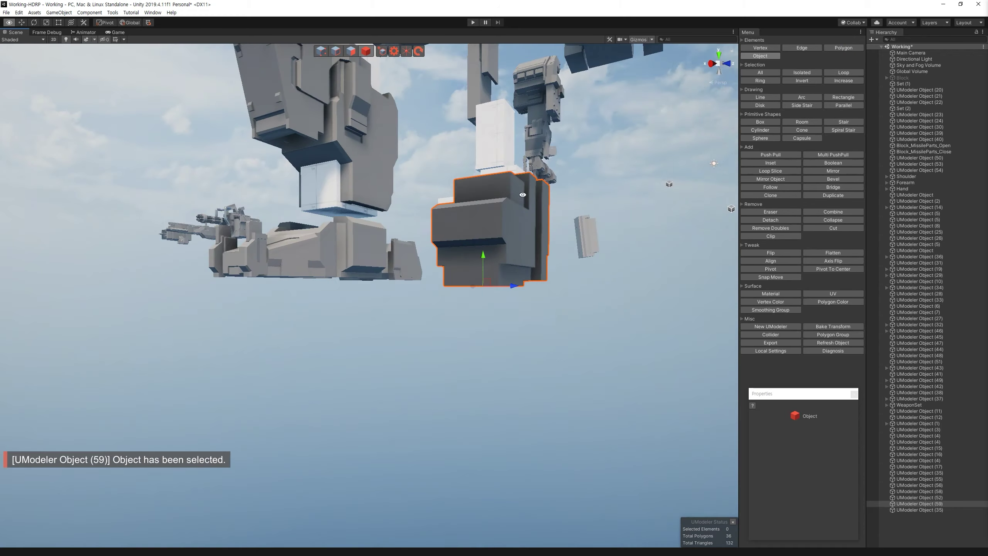
{"action": "mouse_move", "coordinate": [514, 298]}
{"action": "left_mouse_down", "text": "alt"}
{"action": "mouse_move", "coordinate": [318, 257]}
{"action": "mouse_move", "coordinate": [179, 383]}
{"action": "mouse_move", "coordinate": [321, 277]}
{"action": "mouse_move", "coordinate": [359, 265]}
{"action": "left_mouse_up", "text": "alt"}
{"action": "key", "text": "ctrl+z"}
{"action": "key", "text": "ctrl+z"}
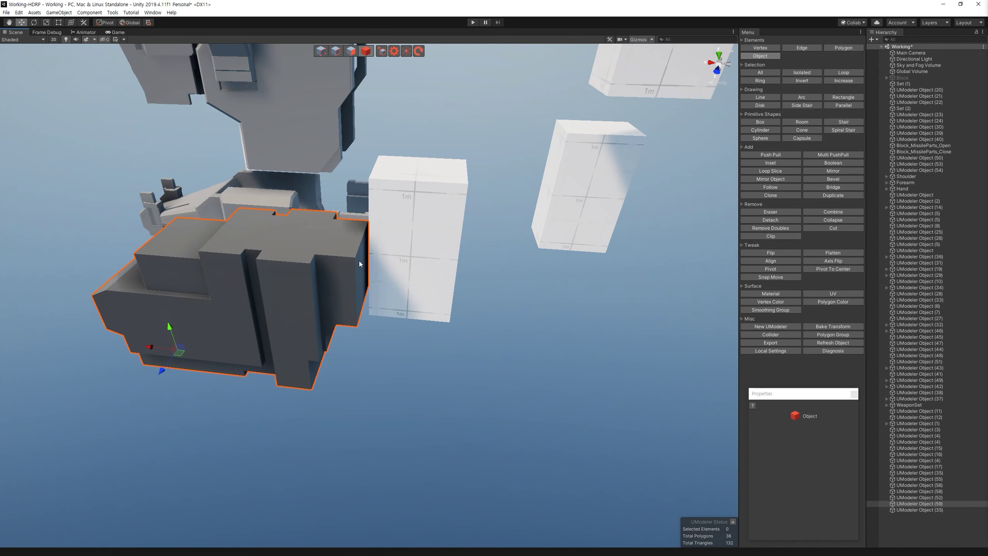
{"action": "left_click_drag", "start_coordinate": [359, 264], "coordinate": [444, 344], "text": "alt"}
{"action": "left_click", "coordinate": [443, 345]}
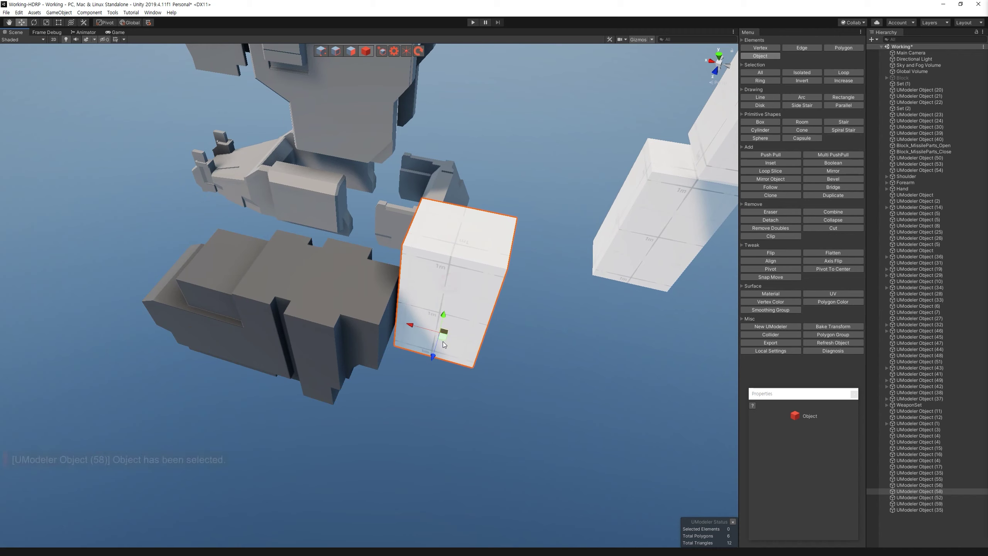
Step: Nudge Object (60) down beside the dark block and check the grey block's edges from below
{"action": "left_click", "coordinate": [524, 364]}
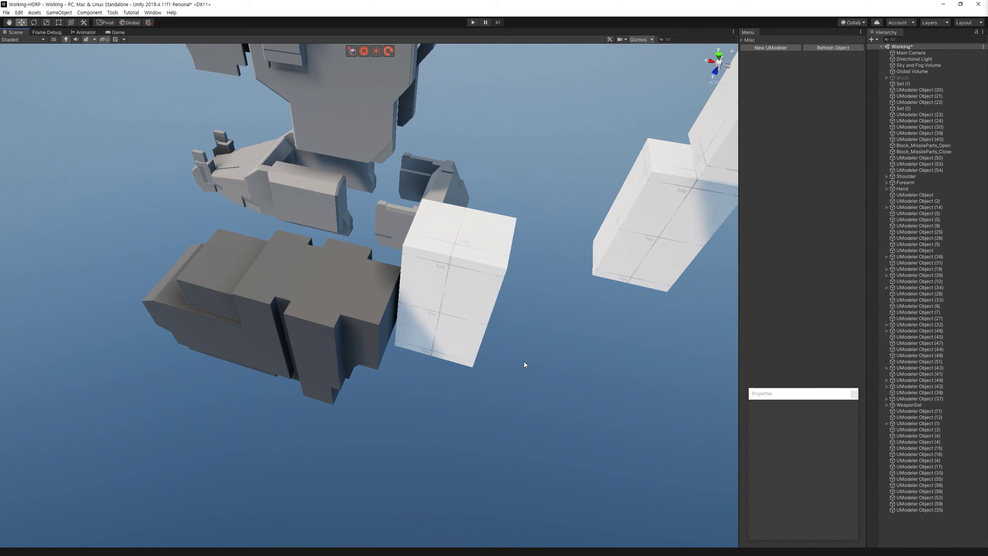
{"action": "left_click", "coordinate": [416, 311]}
{"action": "mouse_move", "coordinate": [417, 311]}
{"action": "left_mouse_down"}
{"action": "mouse_move", "coordinate": [467, 348]}
{"action": "mouse_move", "coordinate": [418, 330]}
{"action": "left_mouse_up"}
{"action": "left_click", "coordinate": [366, 303]}
{"action": "key", "text": "f"}
{"action": "left_click", "coordinate": [336, 51]}
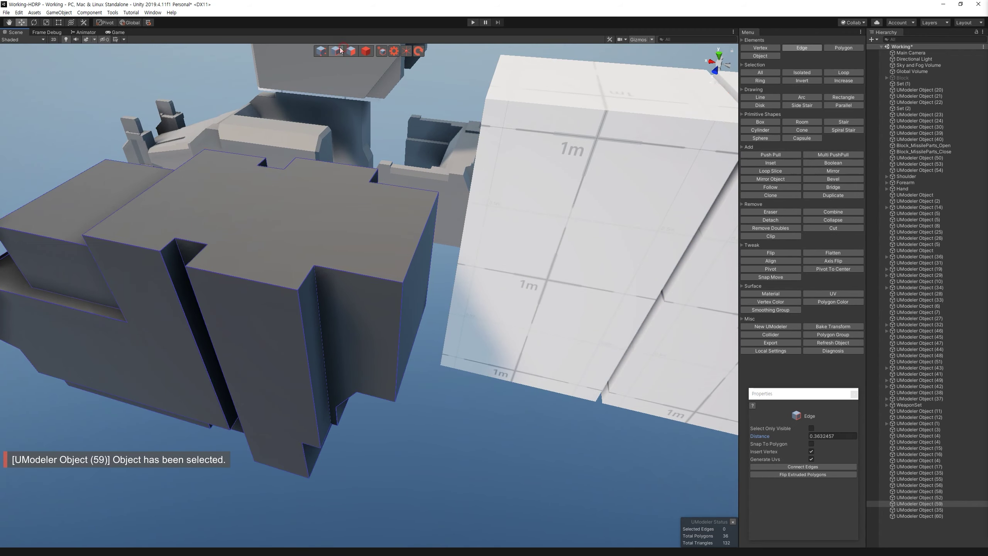
{"action": "left_click", "coordinate": [413, 248]}
{"action": "mouse_move", "coordinate": [413, 248]}
{"action": "left_mouse_down", "text": "alt"}
{"action": "mouse_move", "coordinate": [517, 123]}
{"action": "mouse_move", "coordinate": [377, 58]}
{"action": "left_mouse_up", "text": "alt"}
{"action": "left_click", "coordinate": [517, 123]}
{"action": "left_click", "coordinate": [367, 51]}
Step: Drop the white box toward the dark block and lower its top face into a short slab
{"action": "left_click", "coordinate": [492, 287]}
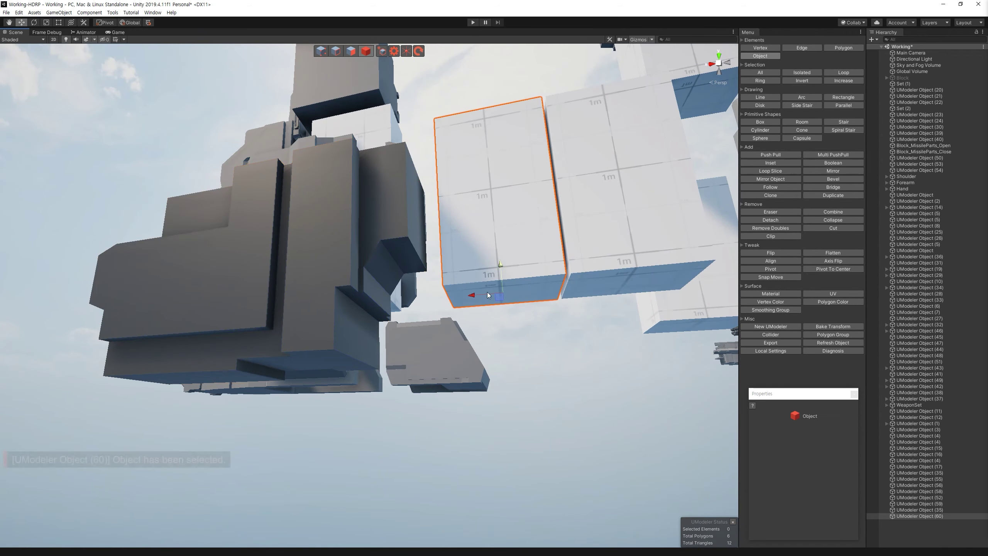
{"action": "mouse_move", "coordinate": [499, 300]}
{"action": "left_mouse_down"}
{"action": "mouse_move", "coordinate": [404, 416]}
{"action": "mouse_move", "coordinate": [350, 389]}
{"action": "mouse_move", "coordinate": [377, 105]}
{"action": "left_mouse_up"}
{"action": "key", "text": "3"}
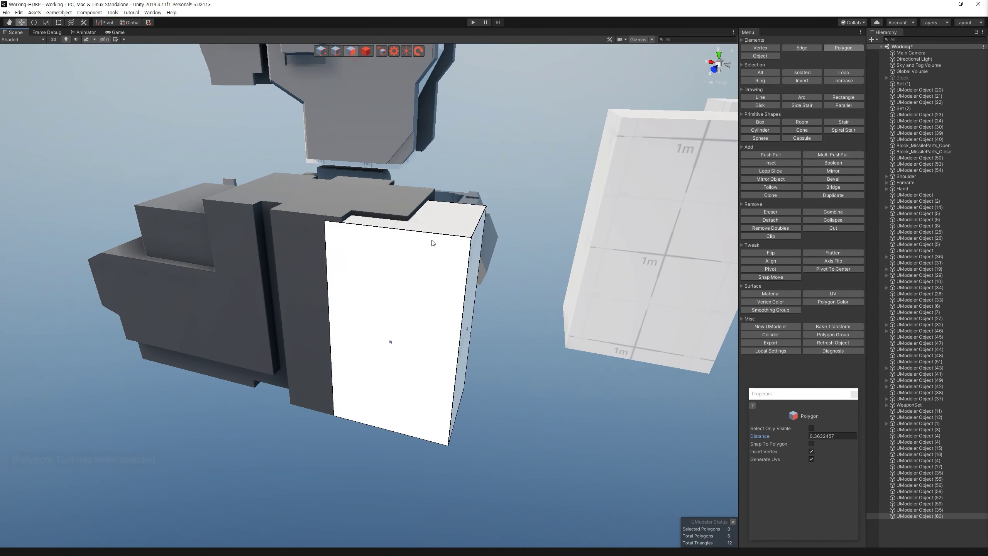
{"action": "mouse_move", "coordinate": [412, 183]}
{"action": "left_mouse_down"}
{"action": "mouse_move", "coordinate": [438, 358]}
{"action": "mouse_move", "coordinate": [367, 369]}
{"action": "mouse_move", "coordinate": [350, 337]}
{"action": "left_mouse_up"}
{"action": "key", "text": "4"}
{"action": "mouse_move", "coordinate": [298, 304]}
{"action": "left_mouse_down", "text": "alt"}
{"action": "mouse_move", "coordinate": [336, 272]}
{"action": "mouse_move", "coordinate": [483, 327]}
{"action": "mouse_move", "coordinate": [452, 332]}
{"action": "mouse_move", "coordinate": [423, 252]}
{"action": "mouse_move", "coordinate": [346, 282]}
{"action": "mouse_move", "coordinate": [279, 267]}
{"action": "left_mouse_up", "text": "alt"}
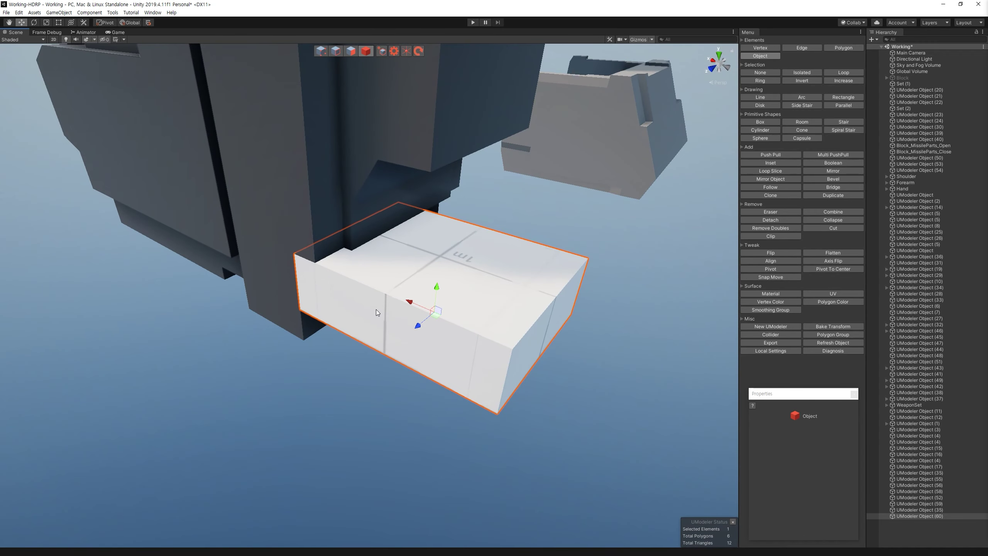
Step: Snap the white box against the dark foot block's corner
{"action": "left_click_drag", "start_coordinate": [417, 328], "coordinate": [432, 315]}
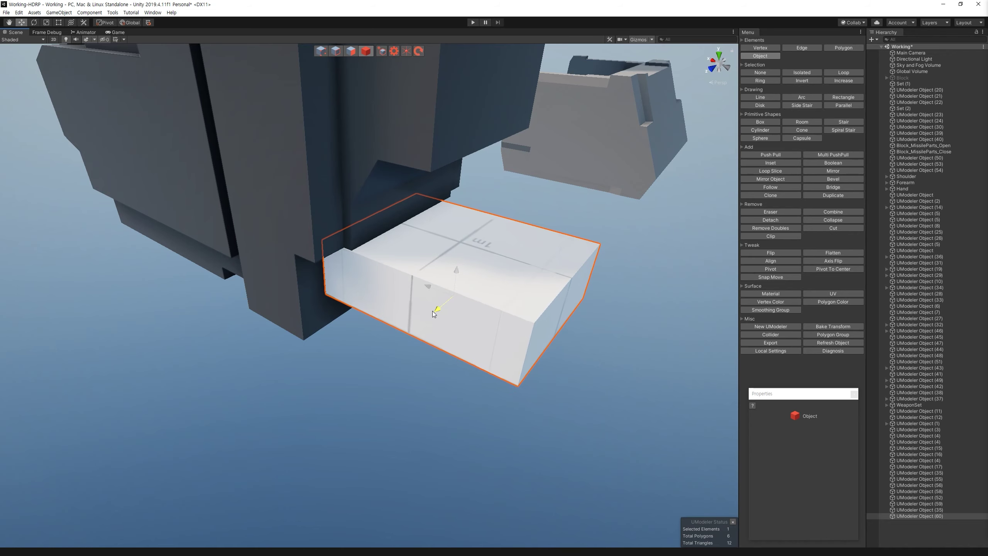
{"action": "scroll", "coordinate": [435, 313], "scroll_direction": "up", "scroll_amount": 5}
{"action": "left_click_drag", "start_coordinate": [270, 200], "coordinate": [307, 201]}
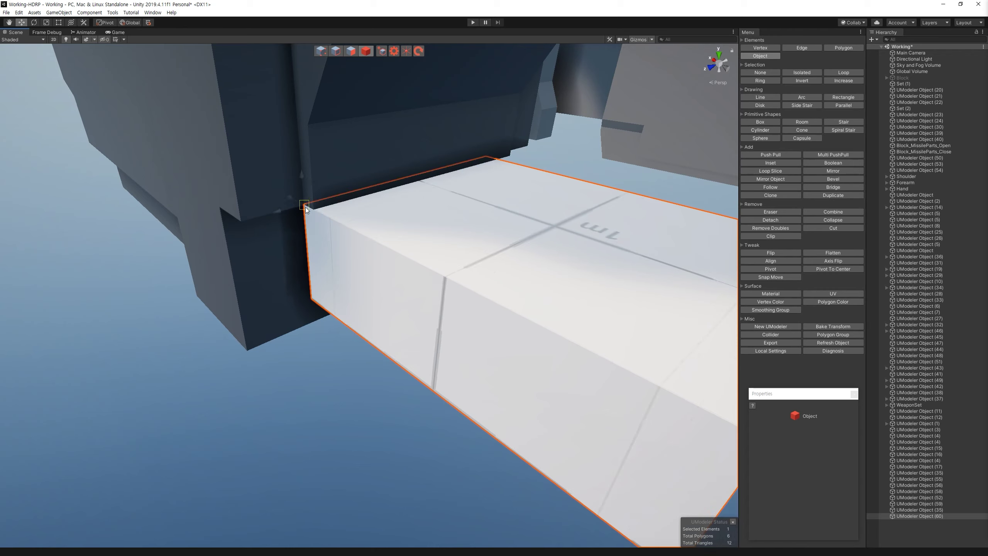
{"action": "key", "text": "ctrl+z"}
{"action": "mouse_move", "coordinate": [300, 192]}
{"action": "left_mouse_down"}
{"action": "mouse_move", "coordinate": [285, 195]}
{"action": "mouse_move", "coordinate": [319, 215]}
{"action": "mouse_move", "coordinate": [296, 203]}
{"action": "left_mouse_up"}
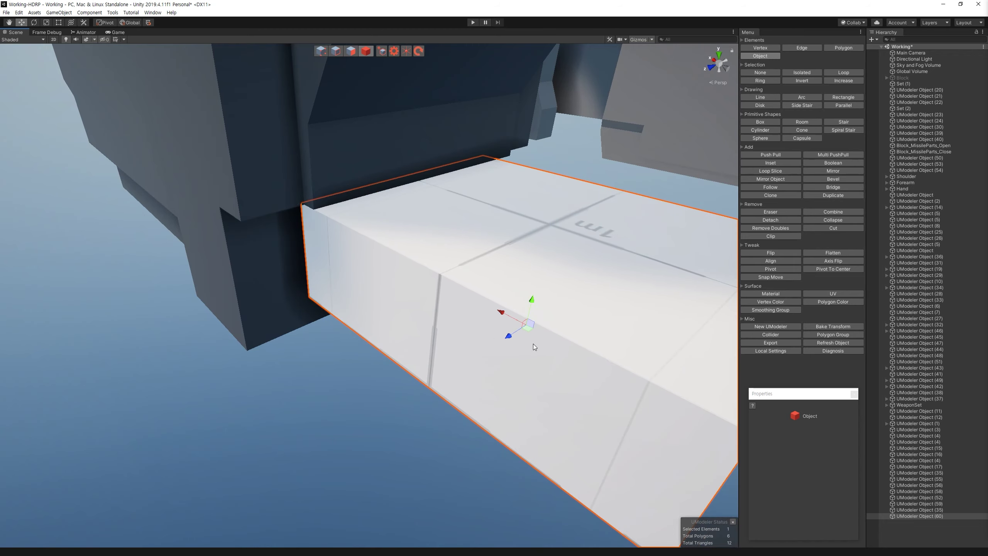
Step: Loop-slice the white box and extrude its bottom face into a longer block
{"action": "mouse_move", "coordinate": [543, 354]}
{"action": "left_mouse_down", "text": "alt"}
{"action": "mouse_move", "coordinate": [446, 205]}
{"action": "mouse_move", "coordinate": [506, 316]}
{"action": "mouse_move", "coordinate": [464, 189]}
{"action": "left_mouse_up", "text": "alt"}
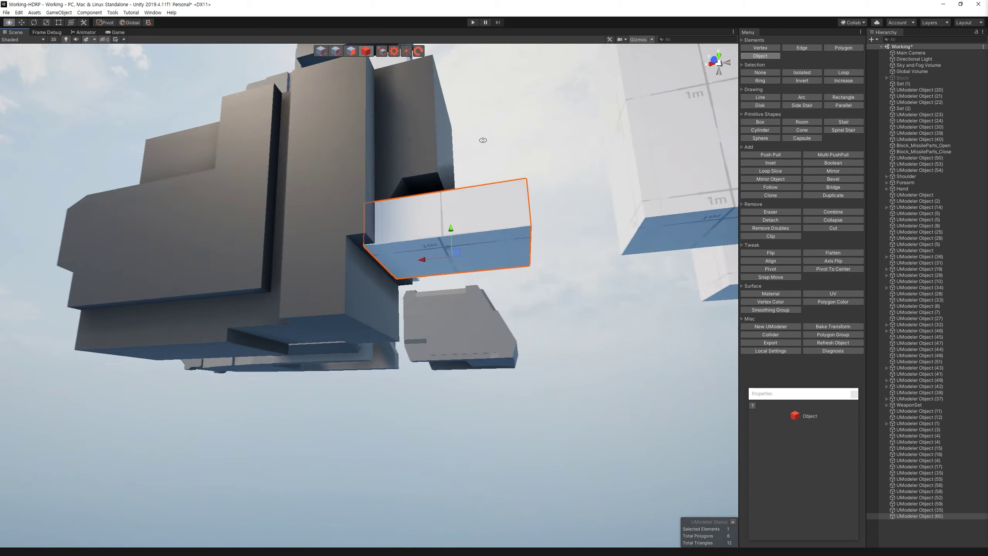
{"action": "left_click_drag", "start_coordinate": [464, 189], "coordinate": [463, 248], "text": "alt"}
{"action": "left_click", "coordinate": [355, 50]}
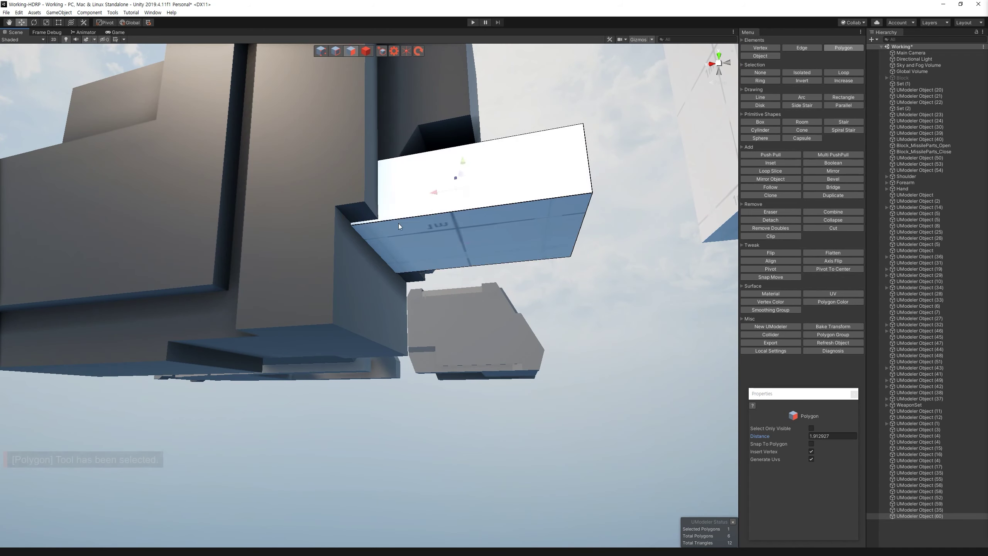
{"action": "left_click", "coordinate": [770, 171]}
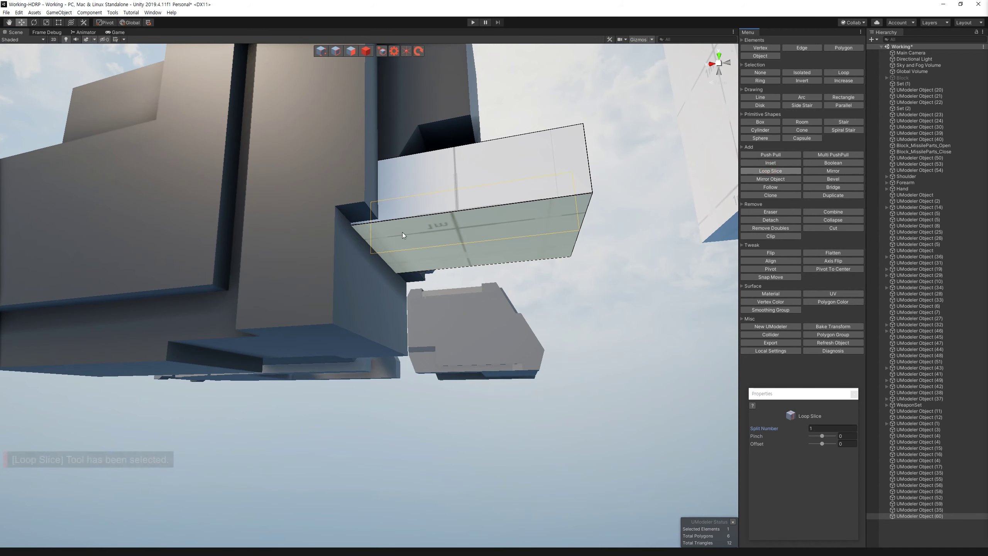
{"action": "left_click", "coordinate": [352, 50]}
{"action": "mouse_move", "coordinate": [467, 219]}
{"action": "left_mouse_down", "text": "shift"}
{"action": "mouse_move", "coordinate": [467, 311]}
{"action": "mouse_move", "coordinate": [387, 327]}
{"action": "mouse_move", "coordinate": [413, 207]}
{"action": "left_mouse_up", "text": "shift"}
{"action": "key", "text": "4"}
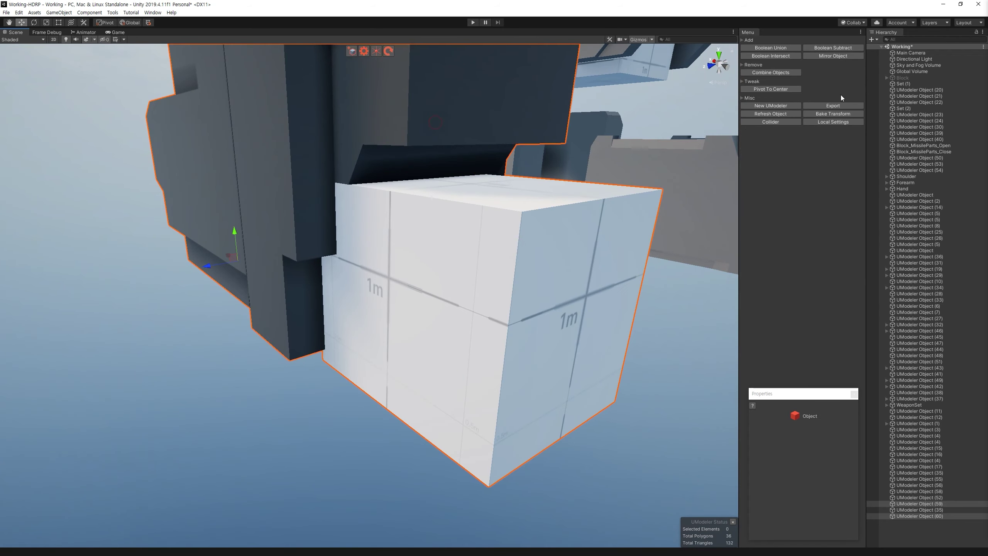
{"action": "mouse_move", "coordinate": [543, 183]}
{"action": "left_mouse_down", "text": "alt"}
{"action": "mouse_move", "coordinate": [275, 192]}
{"action": "mouse_move", "coordinate": [382, 183]}
{"action": "mouse_move", "coordinate": [421, 265]}
{"action": "left_mouse_up", "text": "alt"}
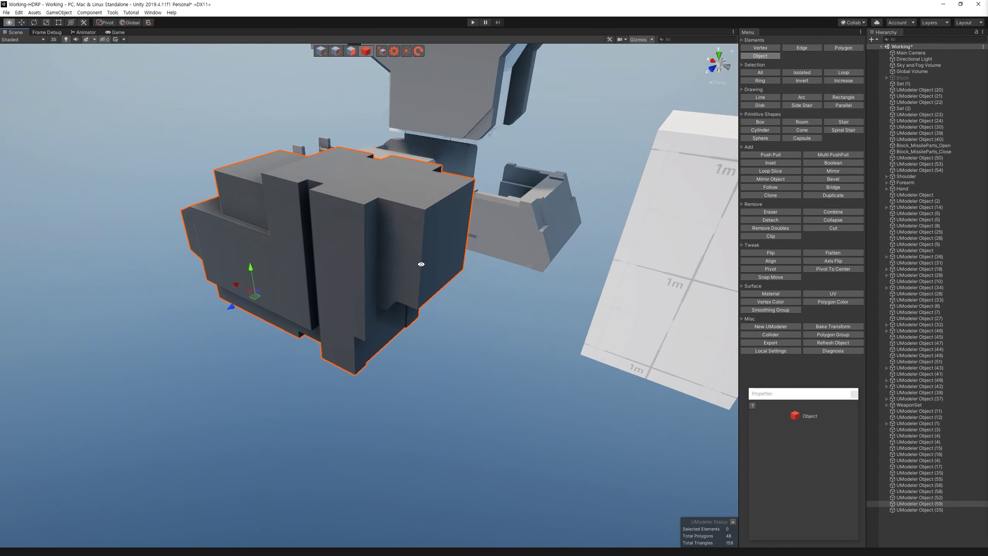
{"action": "left_click_drag", "start_coordinate": [421, 265], "coordinate": [546, 249], "text": "alt"}
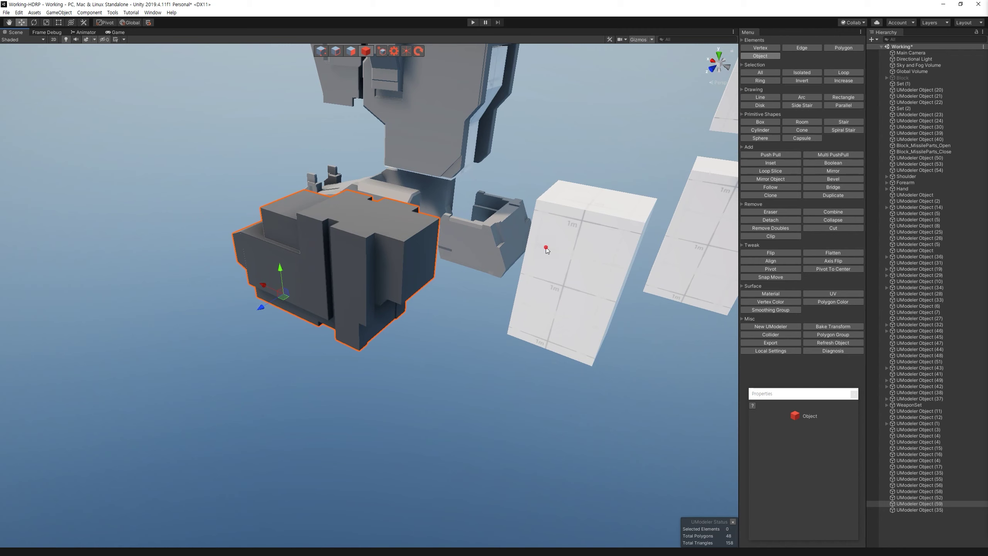
Step: Set the white box down into the top of the dark foot block
{"action": "left_click_drag", "start_coordinate": [557, 335], "coordinate": [371, 297]}
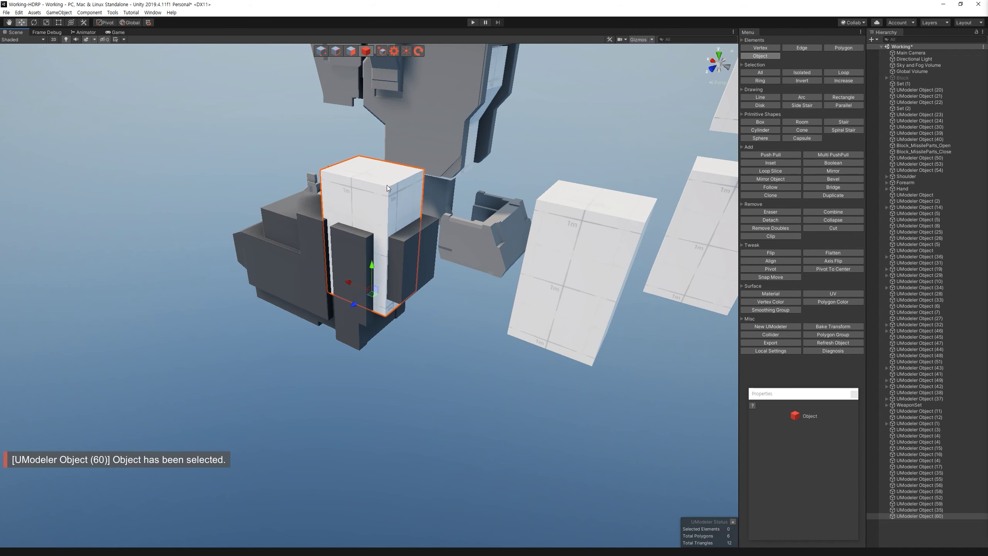
{"action": "scroll", "coordinate": [453, 271], "scroll_direction": "up", "scroll_amount": 1}
{"action": "scroll", "coordinate": [375, 224], "scroll_direction": "up", "scroll_amount": 2}
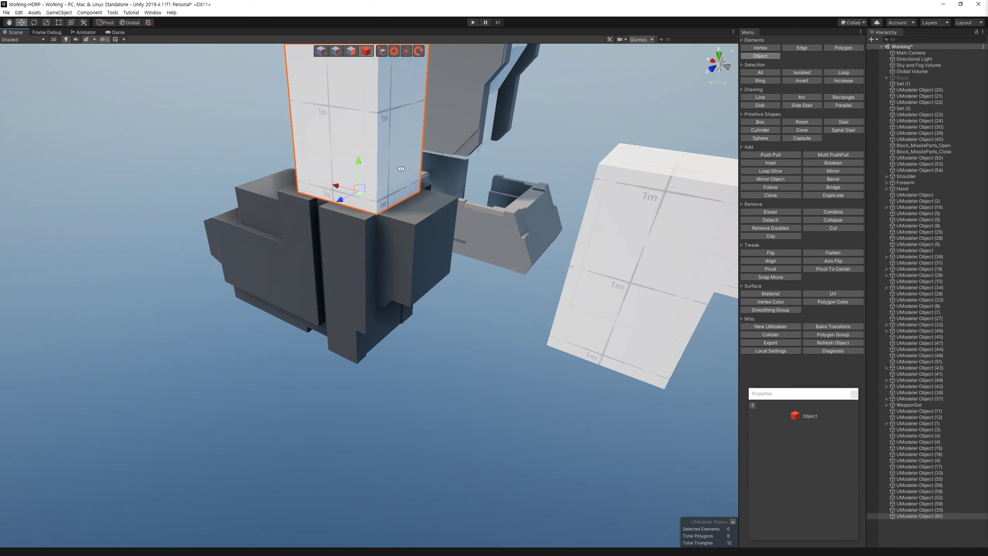
{"action": "scroll", "coordinate": [366, 256], "scroll_direction": "up", "scroll_amount": 2}
{"action": "left_click_drag", "start_coordinate": [367, 256], "coordinate": [368, 263]}
Step: Push one side face of the white box inward, then extrude another side face outward
{"action": "left_click", "coordinate": [350, 54]}
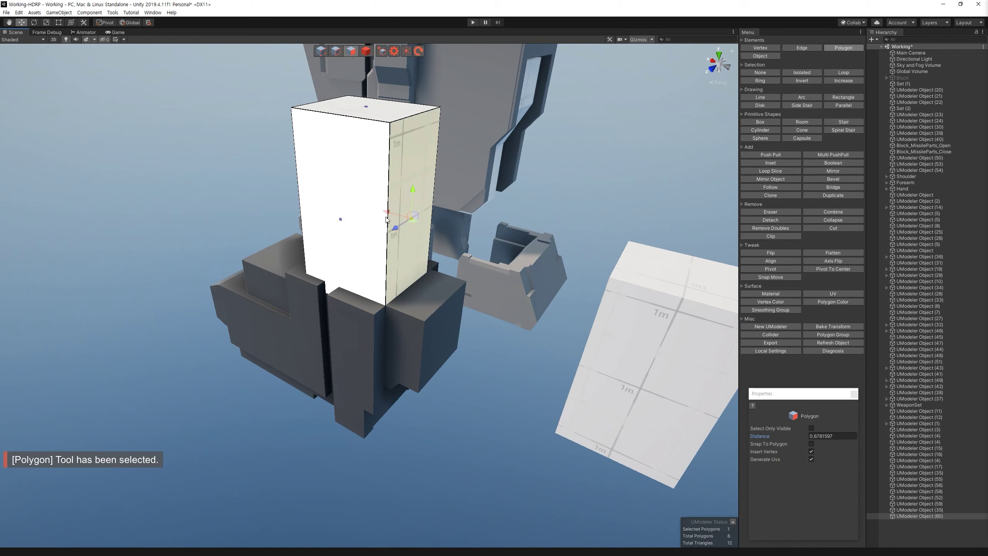
{"action": "left_click", "coordinate": [412, 194]}
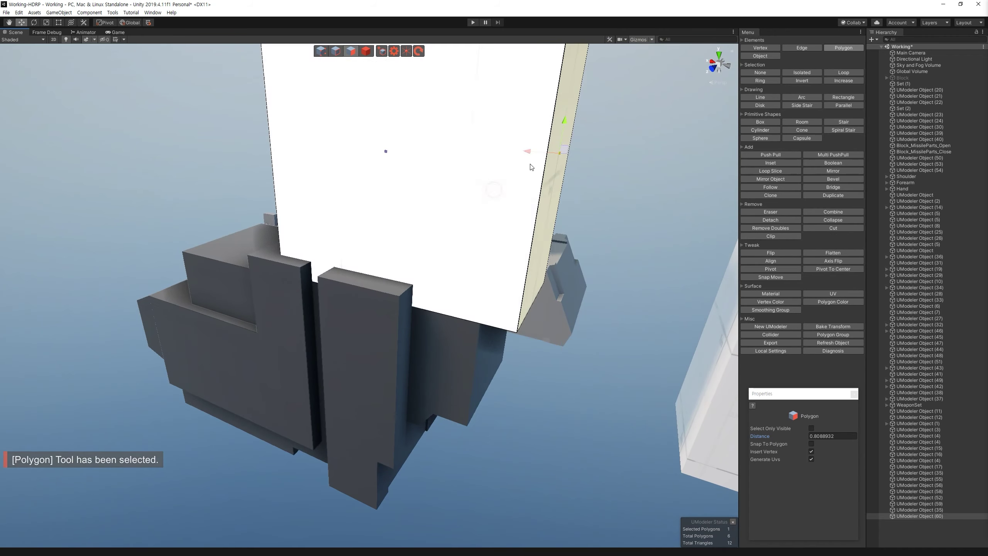
{"action": "left_click_drag", "start_coordinate": [527, 151], "coordinate": [483, 147]}
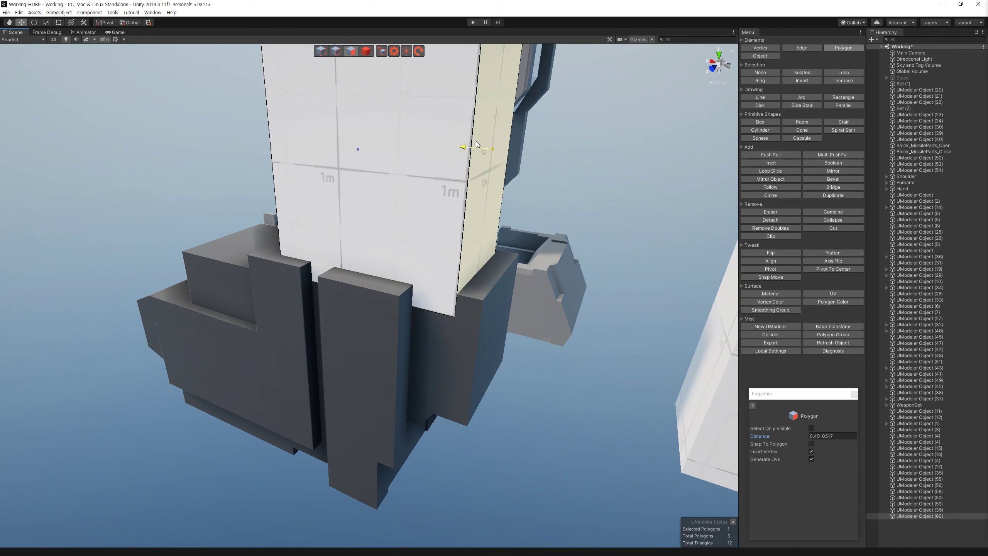
{"action": "left_click_drag", "start_coordinate": [546, 80], "coordinate": [201, 329]}
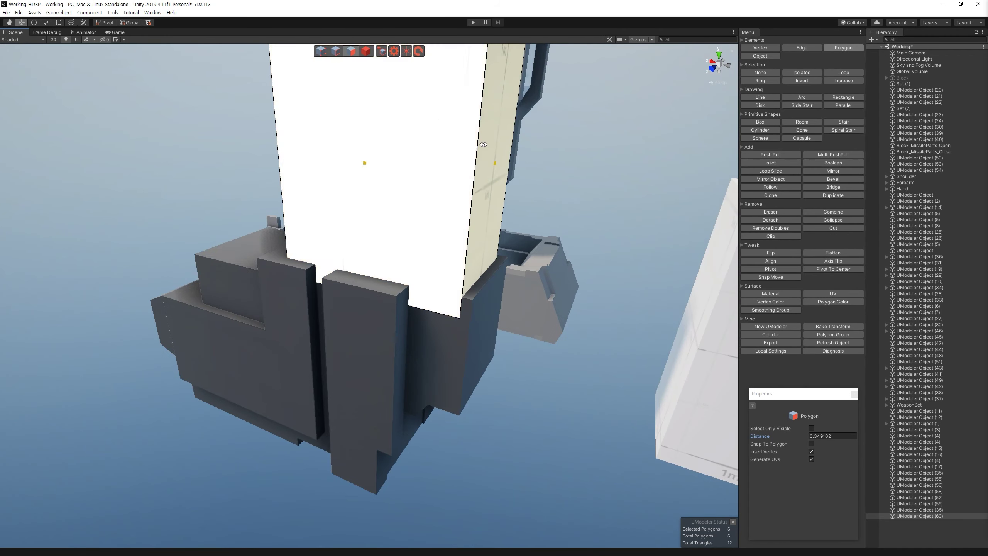
{"action": "left_click", "coordinate": [478, 249]}
{"action": "mouse_move", "coordinate": [478, 249]}
{"action": "left_mouse_down", "text": "alt"}
{"action": "mouse_move", "coordinate": [403, 216]}
{"action": "mouse_move", "coordinate": [435, 195]}
{"action": "mouse_move", "coordinate": [403, 242]}
{"action": "left_mouse_up", "text": "alt"}
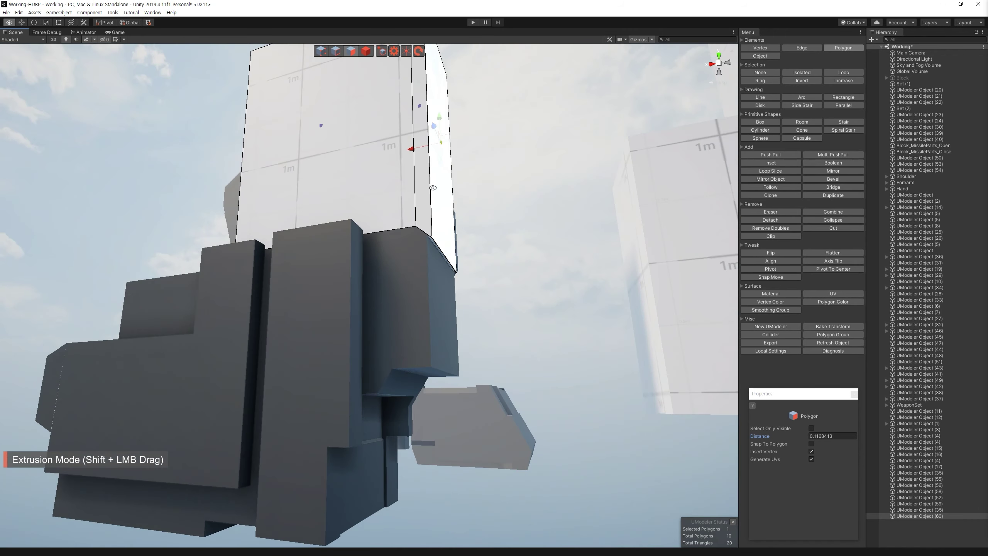
{"action": "key", "text": "4"}
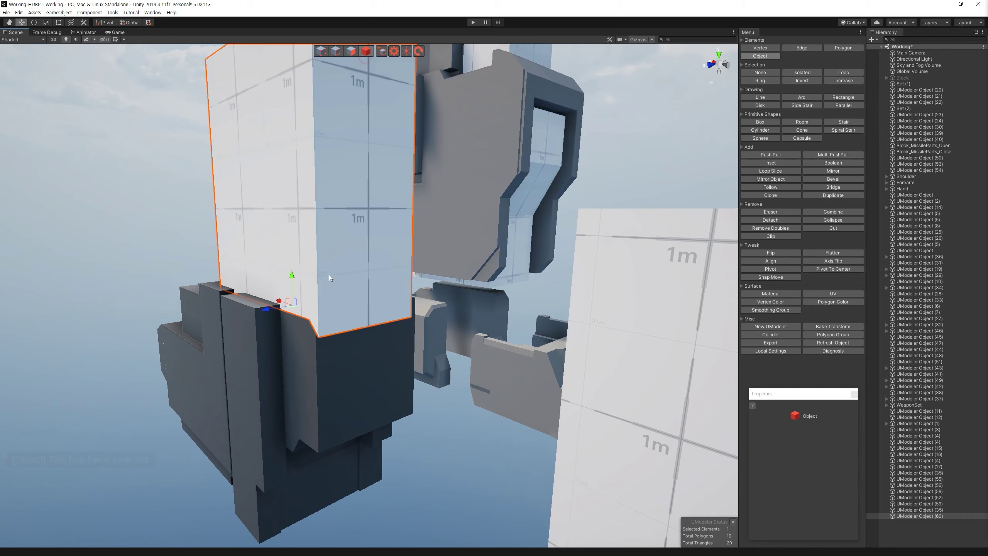
{"action": "left_click_drag", "start_coordinate": [552, 248], "coordinate": [596, 306], "text": "alt"}
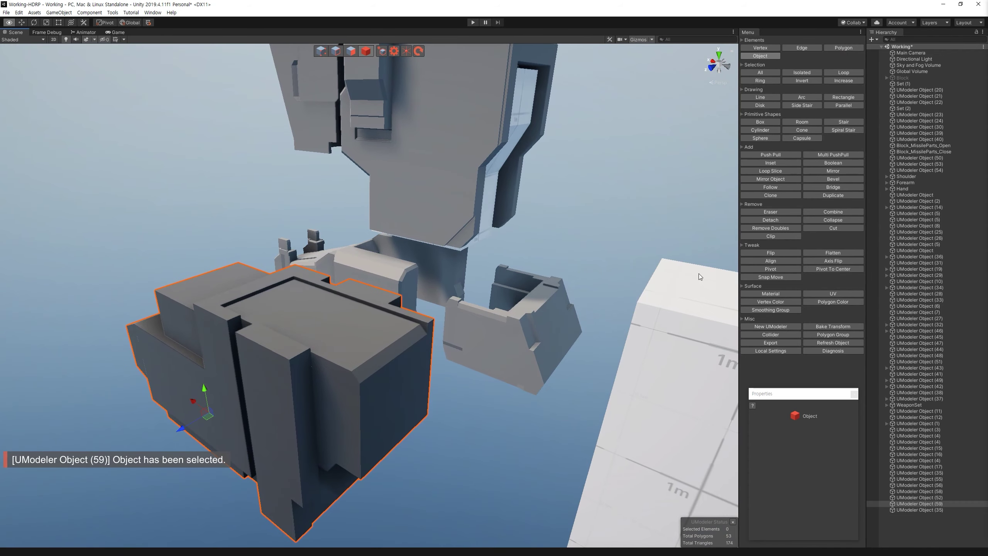
{"action": "left_click", "coordinate": [833, 171]}
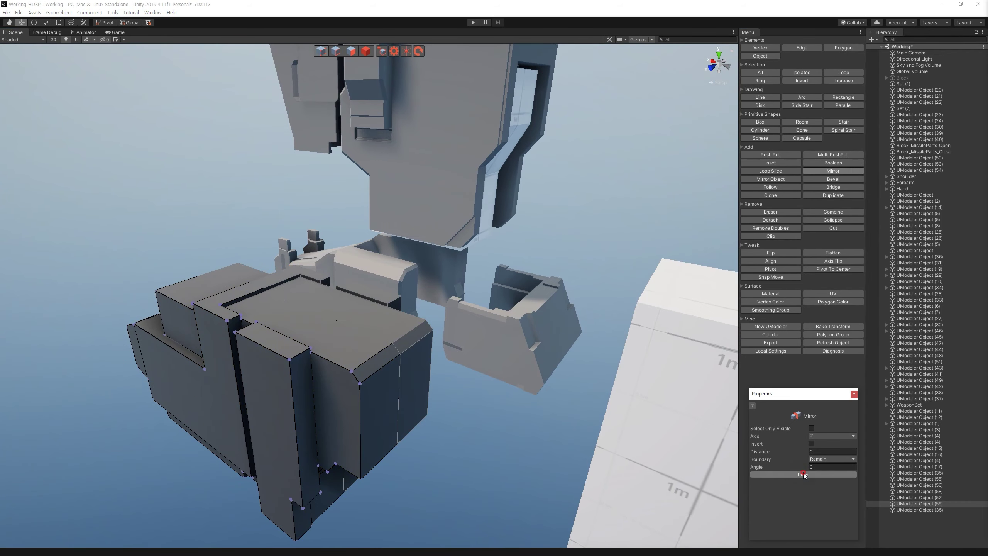
Step: Finish mirroring the foot block, split a face with a line, and push that section inward
{"action": "left_click", "coordinate": [802, 473]}
{"action": "mouse_move", "coordinate": [389, 389]}
{"action": "left_mouse_down", "text": "alt"}
{"action": "mouse_move", "coordinate": [338, 394]}
{"action": "mouse_move", "coordinate": [355, 67]}
{"action": "left_mouse_up", "text": "alt"}
{"action": "left_click", "coordinate": [337, 51]}
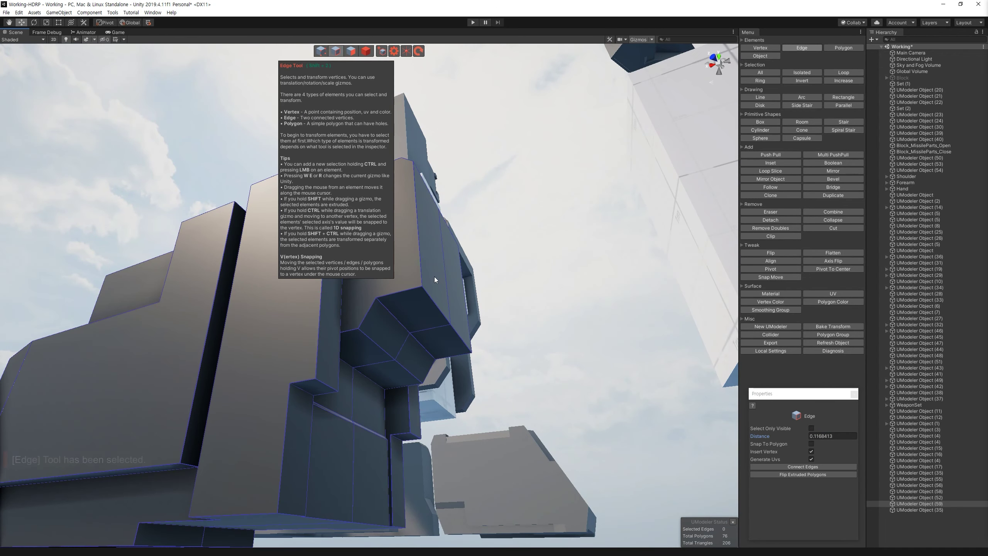
{"action": "middle_click_drag", "start_coordinate": [417, 307], "coordinate": [510, 252]}
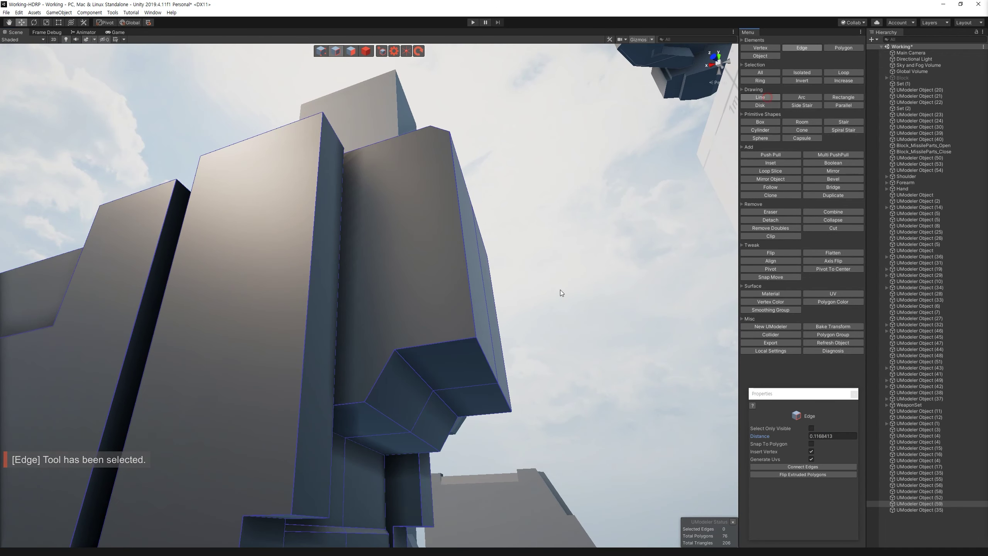
{"action": "left_click", "coordinate": [446, 340]}
{"action": "left_click", "coordinate": [471, 297]}
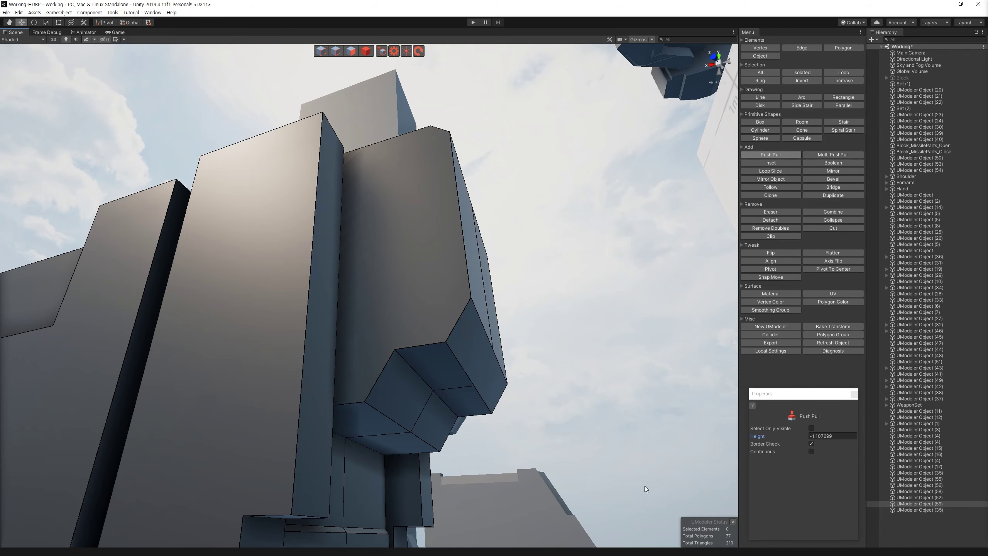
{"action": "left_click", "coordinate": [401, 241]}
Step: Try a slice loop on the dark block, undo it, and move the white cube toward the block
{"action": "right_click_drag", "start_coordinate": [515, 217], "coordinate": [208, 298]}
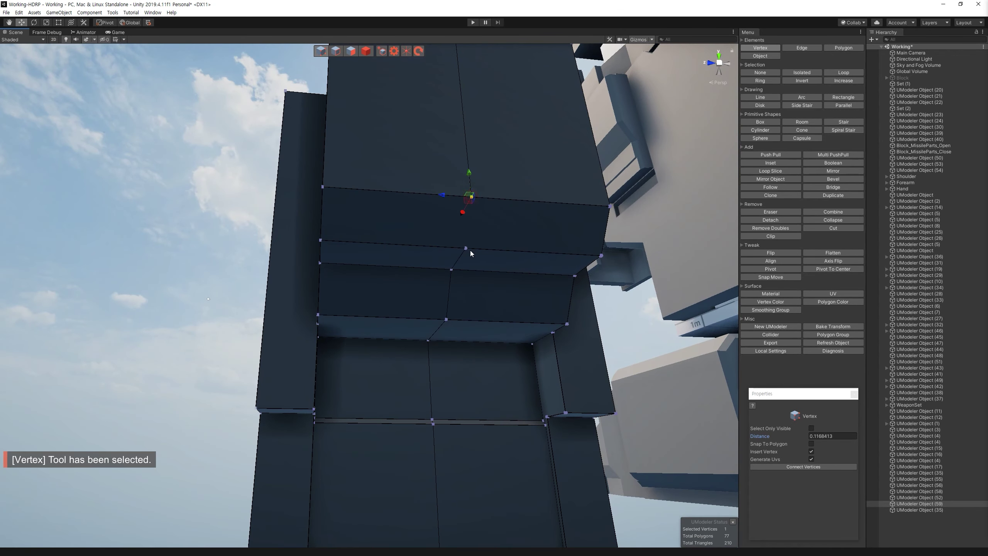
{"action": "right_click_drag", "start_coordinate": [535, 212], "coordinate": [475, 206]}
{"action": "left_click_drag", "start_coordinate": [417, 266], "coordinate": [450, 266]}
{"action": "mouse_move", "coordinate": [445, 264]}
{"action": "right_mouse_down"}
{"action": "mouse_move", "coordinate": [433, 320]}
{"action": "mouse_move", "coordinate": [541, 364]}
{"action": "right_mouse_up"}
{"action": "key", "text": "ctrl+z"}
{"action": "mouse_move", "coordinate": [531, 422]}
{"action": "left_mouse_down", "text": "shift"}
{"action": "mouse_move", "coordinate": [424, 314]}
{"action": "mouse_move", "coordinate": [494, 307]}
{"action": "left_mouse_up", "text": "shift"}
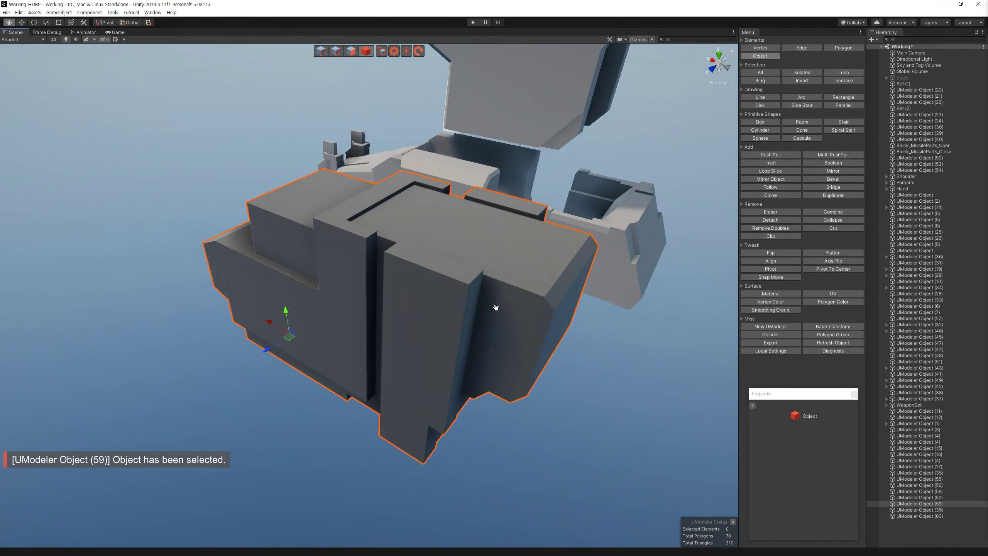
Step: Loop-slice the front section of the dark foot block
{"action": "key", "text": "2"}
{"action": "left_click", "coordinate": [774, 172]}
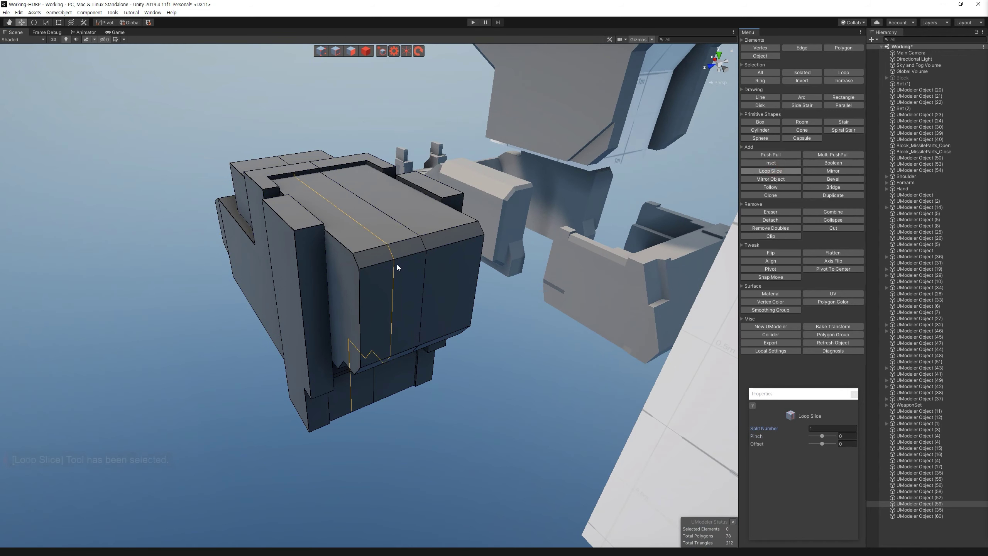
{"action": "left_click", "coordinate": [366, 268]}
{"action": "left_click_drag", "start_coordinate": [366, 268], "coordinate": [349, 54], "text": "alt"}
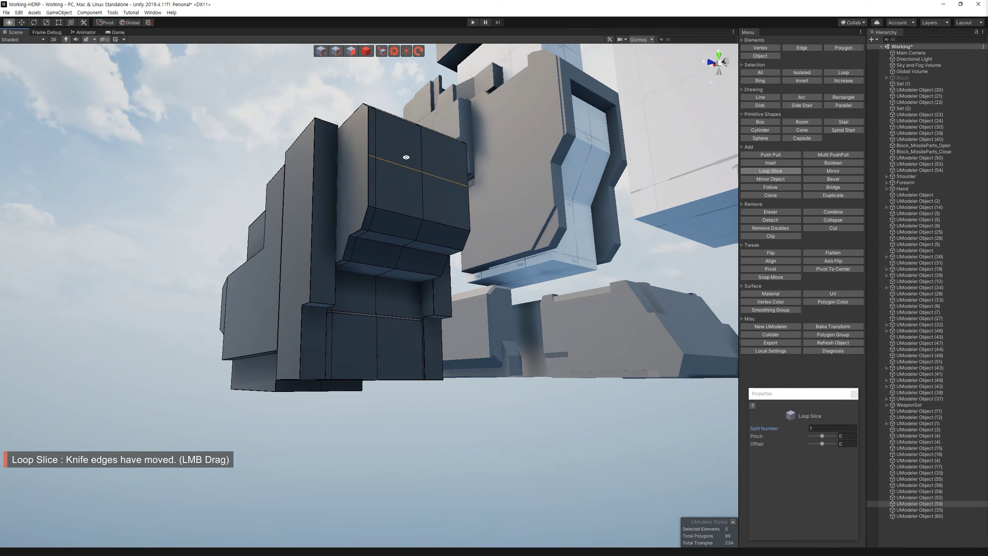
Step: Select several lower faces of the dark block in Polygon mode
{"action": "left_click", "coordinate": [350, 52]}
{"action": "mouse_move", "coordinate": [396, 218]}
{"action": "left_mouse_down", "text": "alt"}
{"action": "mouse_move", "coordinate": [466, 272]}
{"action": "mouse_move", "coordinate": [465, 345]}
{"action": "mouse_move", "coordinate": [475, 327]}
{"action": "left_mouse_up", "text": "alt"}
{"action": "left_click", "coordinate": [444, 341], "text": "ctrl"}
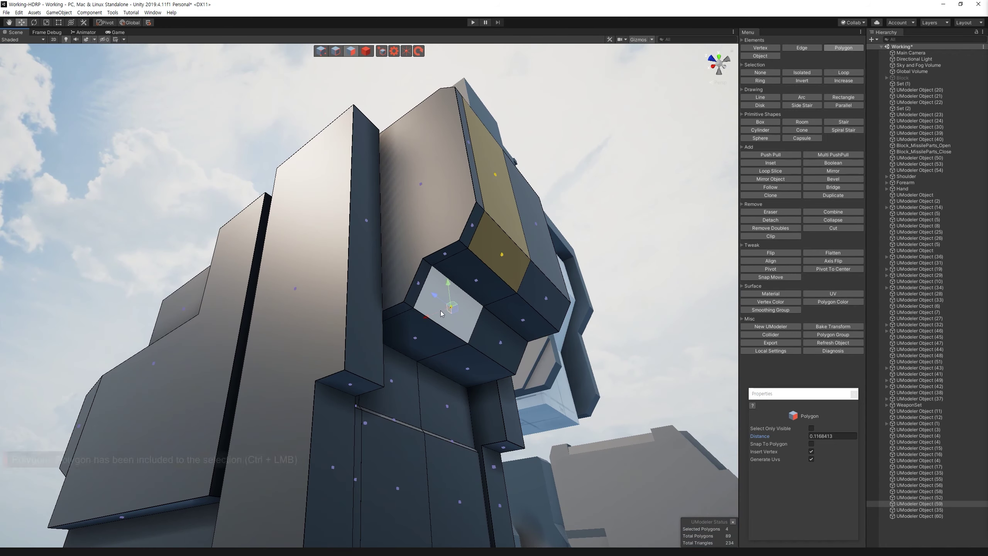
{"action": "key", "text": "ctrl+z"}
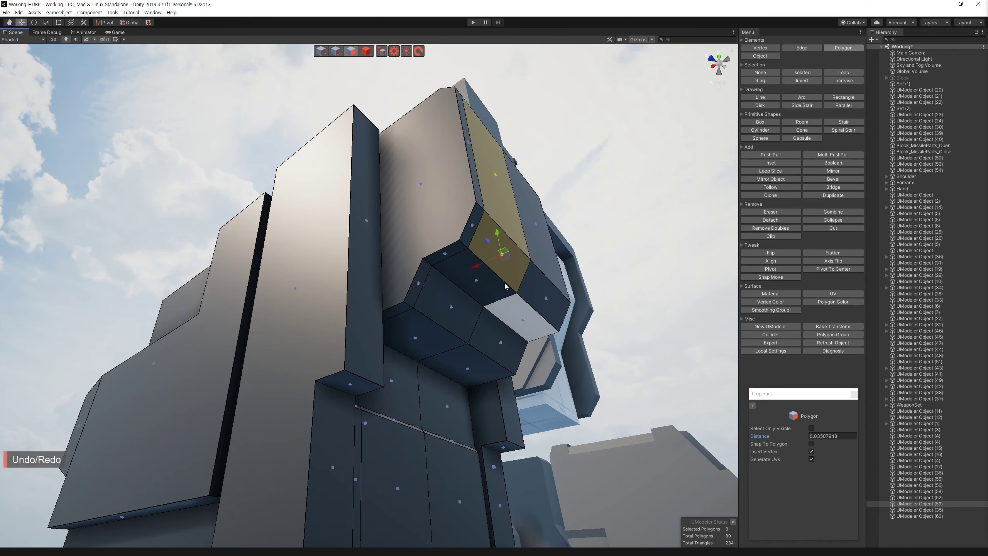
{"action": "left_click_drag", "start_coordinate": [493, 275], "coordinate": [382, 254], "text": "alt"}
{"action": "left_click", "coordinate": [330, 239], "text": "ctrl"}
{"action": "left_click", "coordinate": [447, 206], "text": "ctrl"}
{"action": "mouse_move", "coordinate": [447, 206]}
{"action": "left_mouse_down", "text": "alt"}
{"action": "mouse_move", "coordinate": [517, 353]}
{"action": "mouse_move", "coordinate": [503, 260]}
{"action": "mouse_move", "coordinate": [567, 194]}
{"action": "mouse_move", "coordinate": [557, 357]}
{"action": "mouse_move", "coordinate": [520, 397]}
{"action": "mouse_move", "coordinate": [392, 433]}
{"action": "mouse_move", "coordinate": [378, 428]}
{"action": "left_mouse_up", "text": "alt"}
{"action": "left_click", "coordinate": [503, 260], "text": "ctrl"}
{"action": "key", "text": "4"}
Step: Select the white box beside the foot for edge editing
{"action": "scroll", "coordinate": [557, 357], "scroll_direction": "up", "scroll_amount": 3}
{"action": "left_click", "coordinate": [648, 387]}
{"action": "scroll", "coordinate": [378, 428], "scroll_direction": "up", "scroll_amount": 5}
{"action": "mouse_move", "coordinate": [426, 366]}
{"action": "left_mouse_down", "text": "alt"}
{"action": "mouse_move", "coordinate": [464, 394]}
{"action": "mouse_move", "coordinate": [691, 274]}
{"action": "left_mouse_up", "text": "alt"}
{"action": "key", "text": "2"}
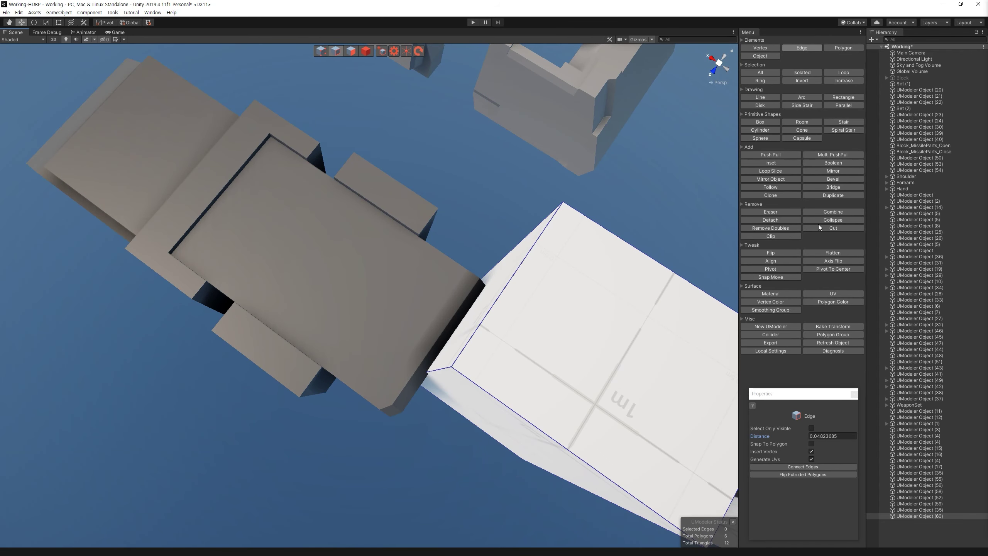
Step: Loop-slice the white box and extrude one of its faces
{"action": "left_click", "coordinate": [779, 177]}
{"action": "left_click", "coordinate": [780, 172]}
{"action": "left_click", "coordinate": [469, 338]}
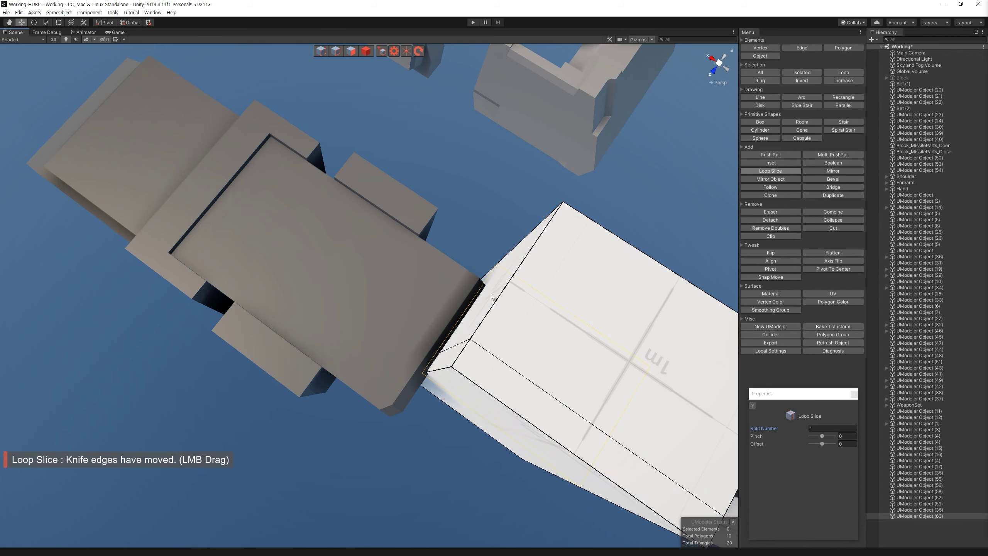
{"action": "left_click", "coordinate": [350, 55]}
{"action": "left_click_drag", "start_coordinate": [429, 283], "coordinate": [367, 59], "text": "shift"}
{"action": "left_click", "coordinate": [365, 53]}
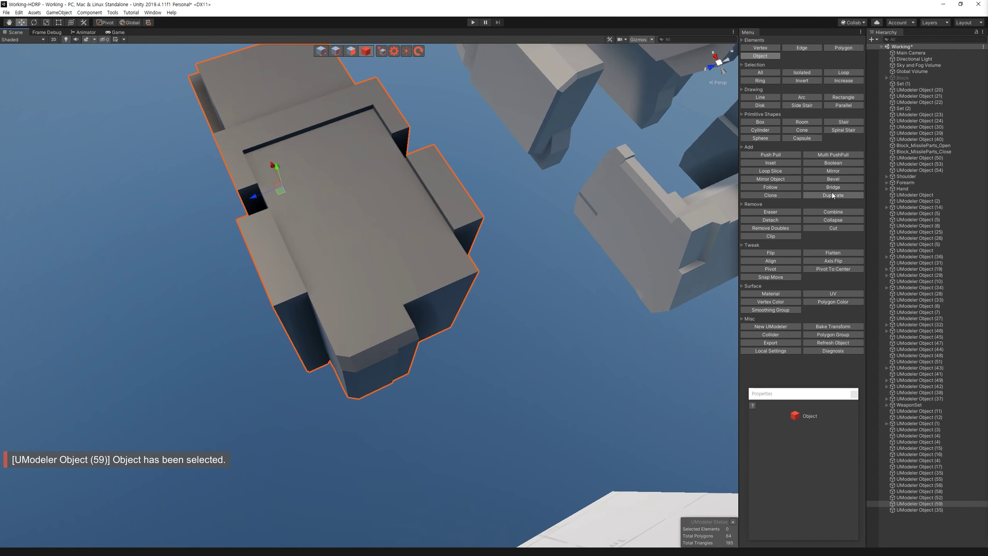
Step: Mirror the dark block across its centre on the Z axis, then move the white plane toward it
{"action": "left_click", "coordinate": [843, 171]}
{"action": "left_click", "coordinate": [820, 473]}
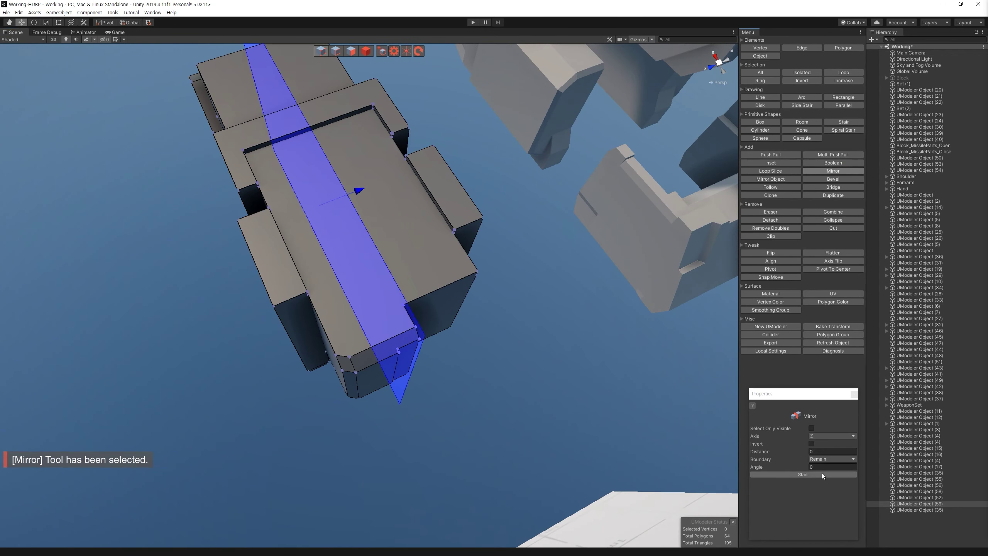
{"action": "left_click", "coordinate": [817, 475]}
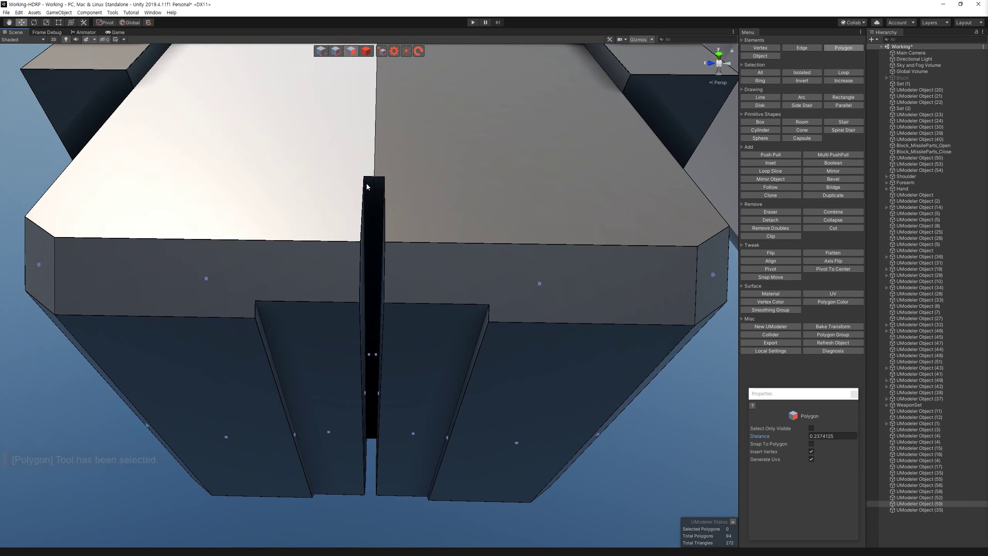
{"action": "left_click", "coordinate": [366, 187], "text": "ctrl"}
{"action": "mouse_move", "coordinate": [378, 190]}
{"action": "left_mouse_down", "text": "alt"}
{"action": "mouse_move", "coordinate": [414, 85]}
{"action": "mouse_move", "coordinate": [393, 274]}
{"action": "left_mouse_up", "text": "alt"}
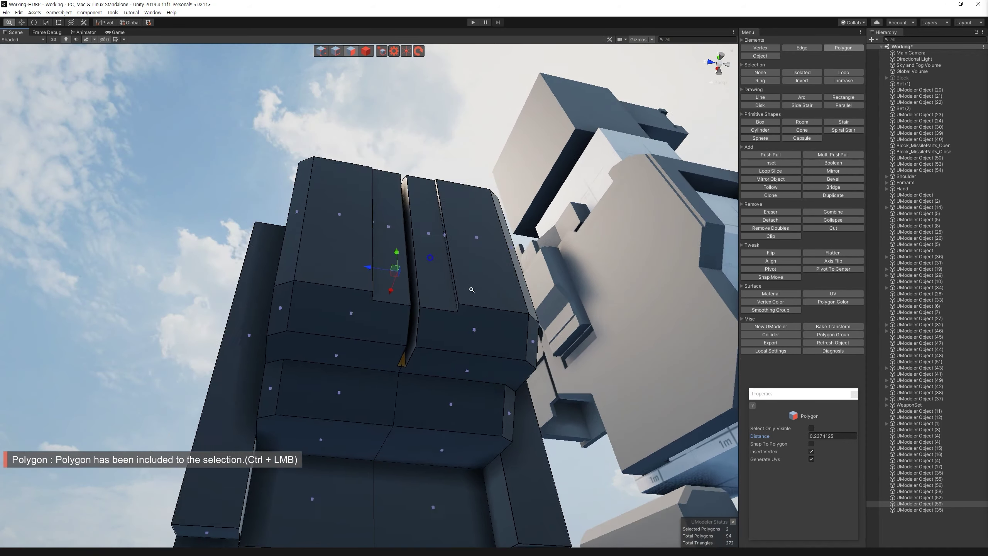
{"action": "key", "text": "ctrl+z"}
{"action": "mouse_move", "coordinate": [399, 269]}
{"action": "left_mouse_down", "text": "alt"}
{"action": "mouse_move", "coordinate": [410, 238]}
{"action": "mouse_move", "coordinate": [401, 265]}
{"action": "left_mouse_up", "text": "alt"}
{"action": "key", "text": "4"}
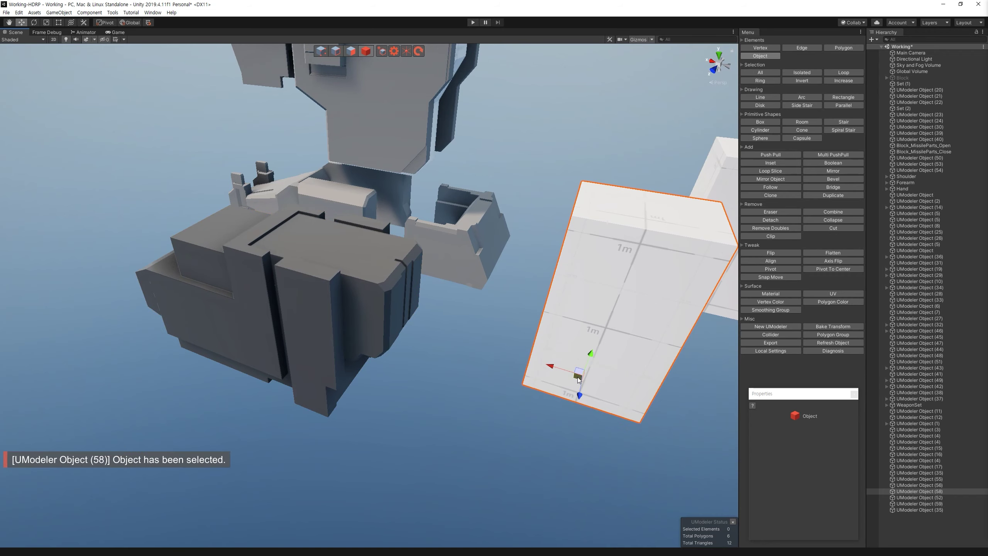
{"action": "left_click_drag", "start_coordinate": [525, 387], "coordinate": [394, 266]}
Step: Select UModeler Object (59), frame it with F, and zoom onto its top notch
{"action": "mouse_move", "coordinate": [393, 209]}
{"action": "left_mouse_down", "text": "alt"}
{"action": "mouse_move", "coordinate": [525, 256]}
{"action": "mouse_move", "coordinate": [428, 233]}
{"action": "left_mouse_up", "text": "alt"}
{"action": "left_click", "coordinate": [351, 51]}
{"action": "left_click", "coordinate": [328, 229]}
{"action": "mouse_move", "coordinate": [328, 229]}
{"action": "left_mouse_down", "text": "alt"}
{"action": "mouse_move", "coordinate": [446, 254]}
{"action": "mouse_move", "coordinate": [404, 288]}
{"action": "mouse_move", "coordinate": [375, 248]}
{"action": "mouse_move", "coordinate": [378, 57]}
{"action": "left_mouse_up", "text": "alt"}
{"action": "left_click_drag", "start_coordinate": [465, 269], "coordinate": [377, 267], "text": "alt"}
{"action": "left_click", "coordinate": [378, 267]}
{"action": "key", "text": "f"}
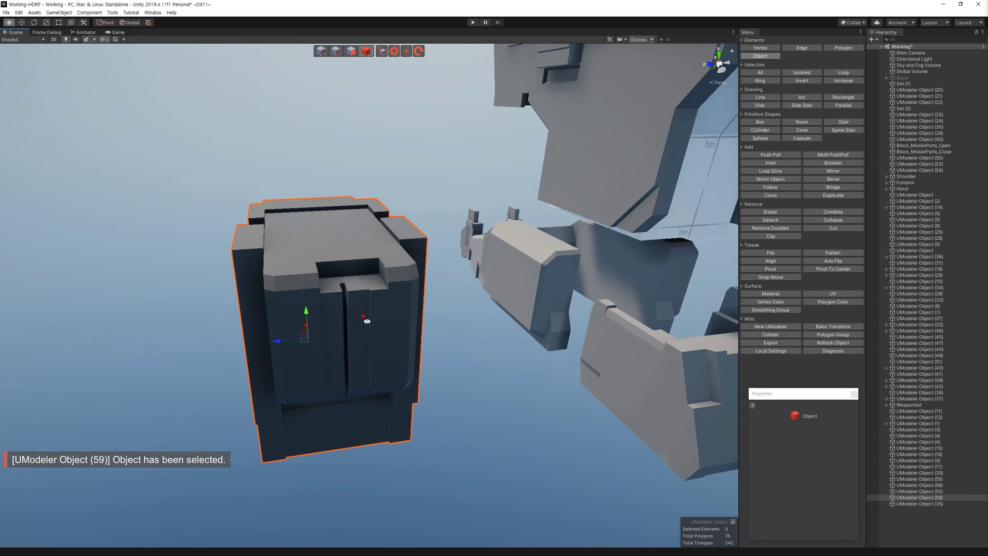
{"action": "scroll", "coordinate": [366, 321], "scroll_direction": "up", "scroll_amount": 5}
{"action": "left_click_drag", "start_coordinate": [367, 321], "coordinate": [403, 386], "text": "alt"}
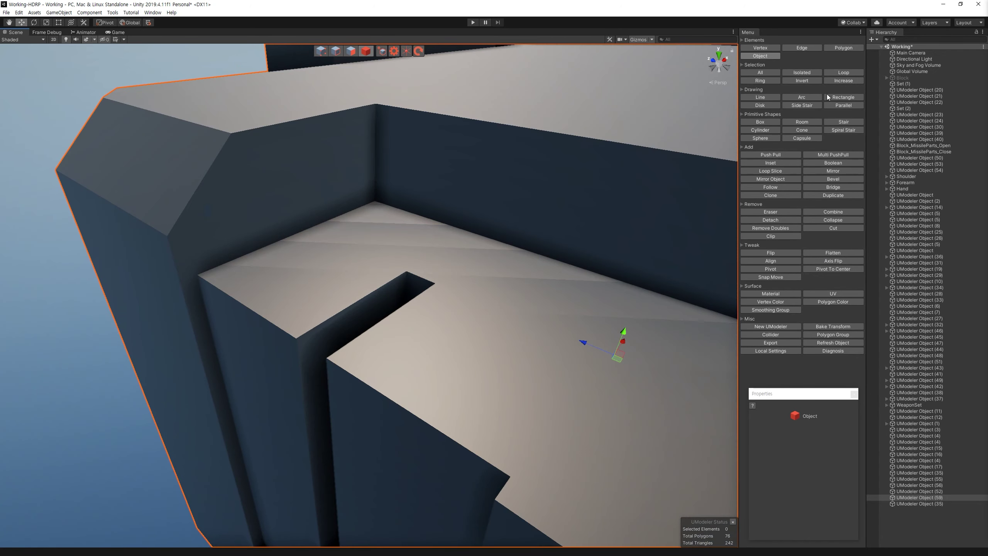
{"action": "left_click", "coordinate": [828, 97]}
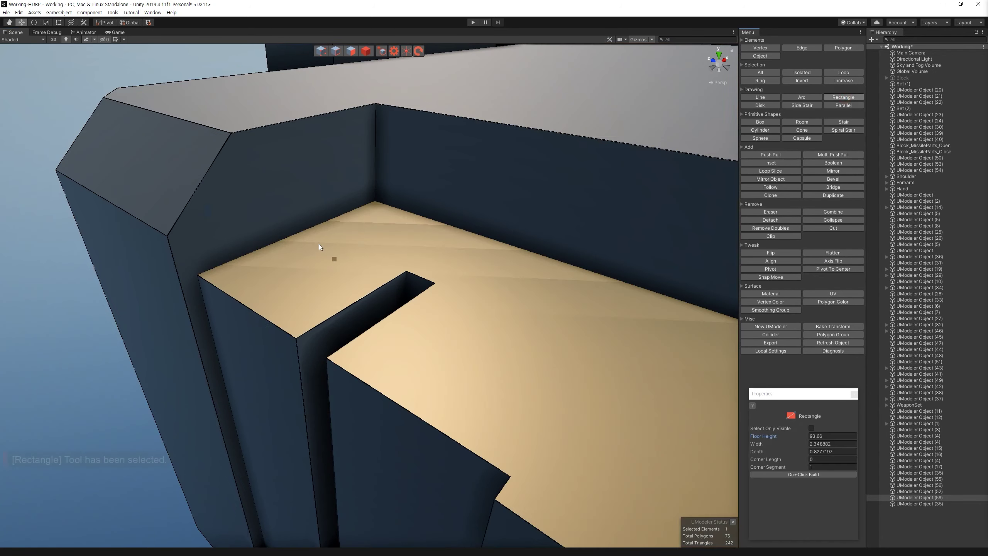
Step: Draw a rectangle strip on the notch floor, delete it, and push the floor down into a step
{"action": "left_click_drag", "start_coordinate": [406, 271], "coordinate": [394, 409]}
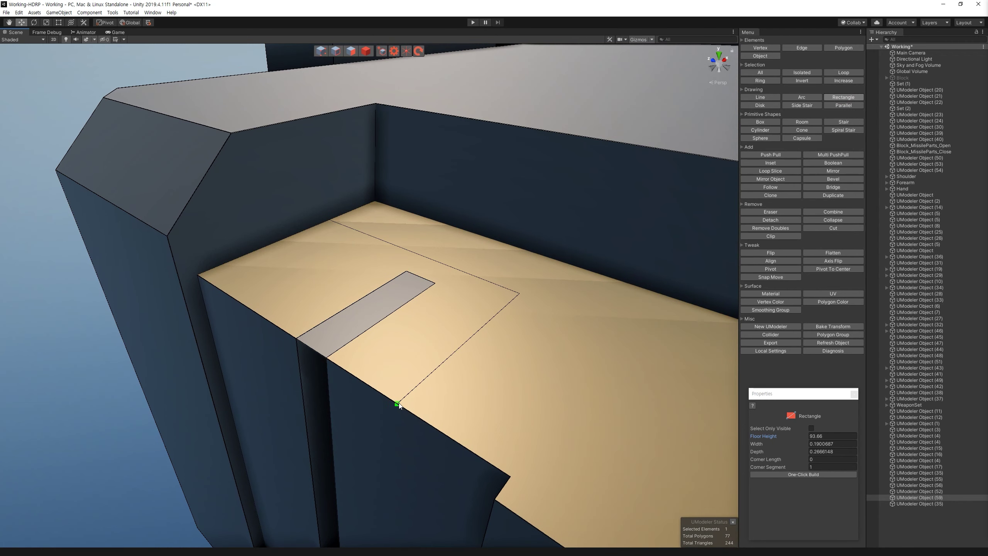
{"action": "left_click", "coordinate": [351, 51]}
{"action": "left_click", "coordinate": [381, 304]}
{"action": "key", "text": "Delete"}
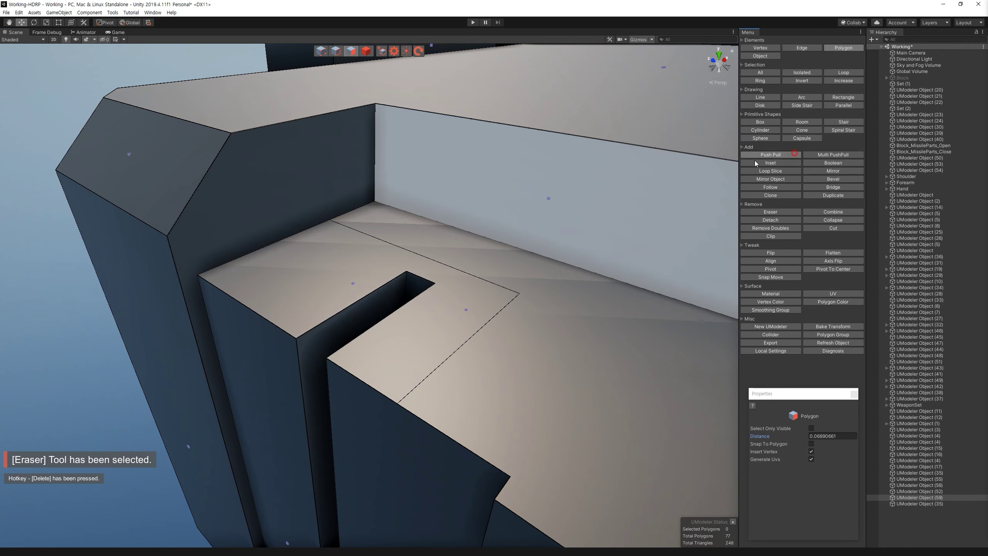
{"action": "left_click_drag", "start_coordinate": [353, 289], "coordinate": [354, 296]}
{"action": "left_click", "coordinate": [334, 54]}
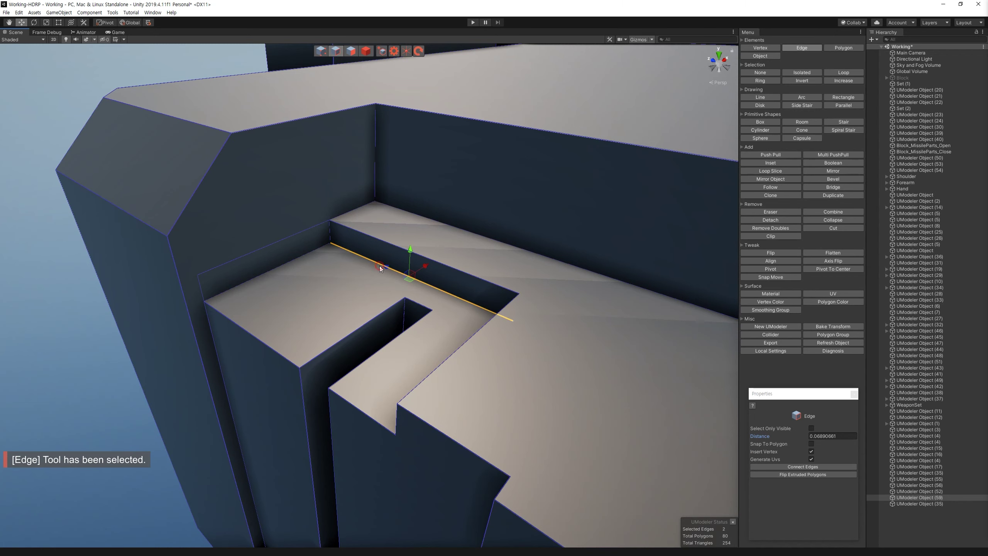
Step: Mirror the stepped notch along Z so the block's top recess is symmetric (104 polygons)
{"action": "key", "text": "4"}
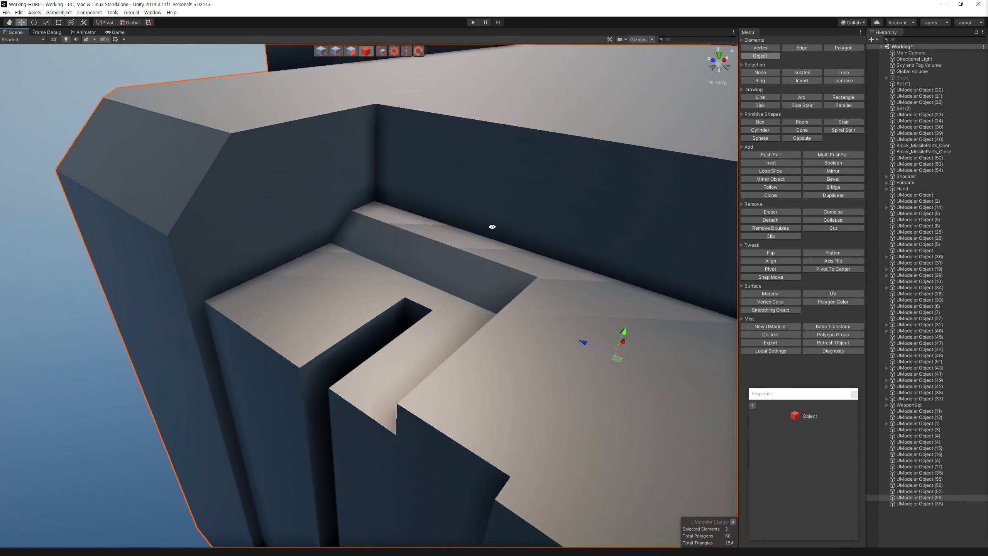
{"action": "left_click", "coordinate": [841, 171]}
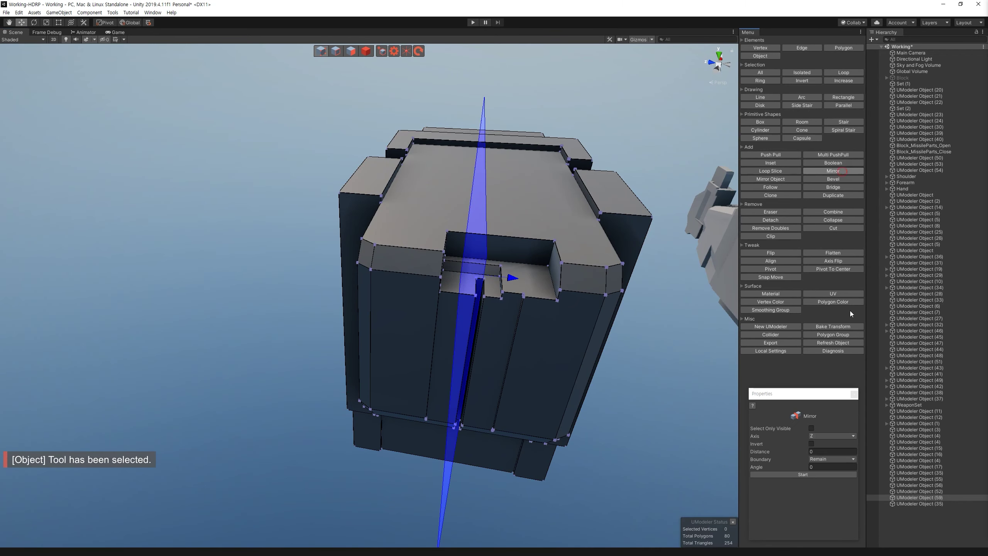
{"action": "left_click", "coordinate": [817, 476]}
{"action": "left_click", "coordinate": [781, 473]}
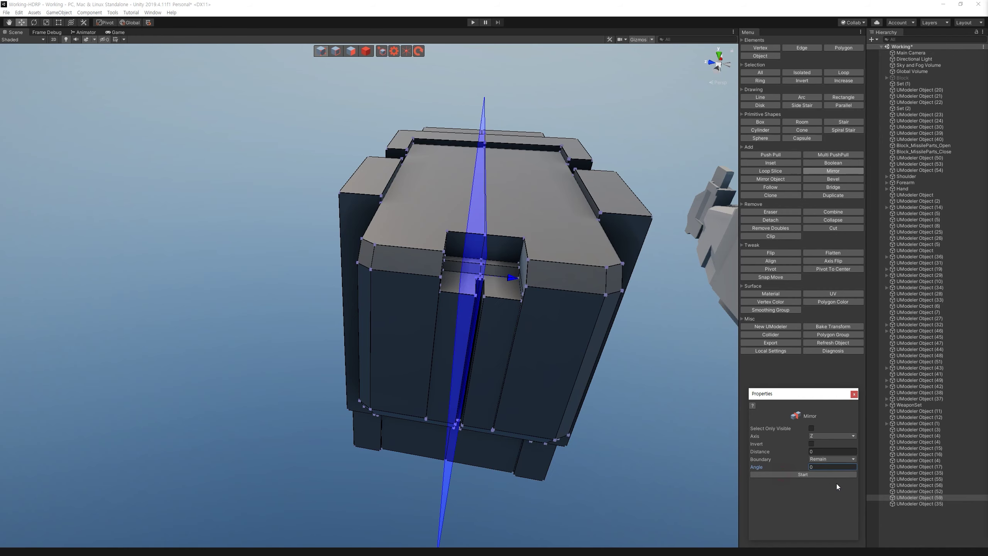
{"action": "left_click_drag", "start_coordinate": [432, 353], "coordinate": [511, 187], "text": "alt"}
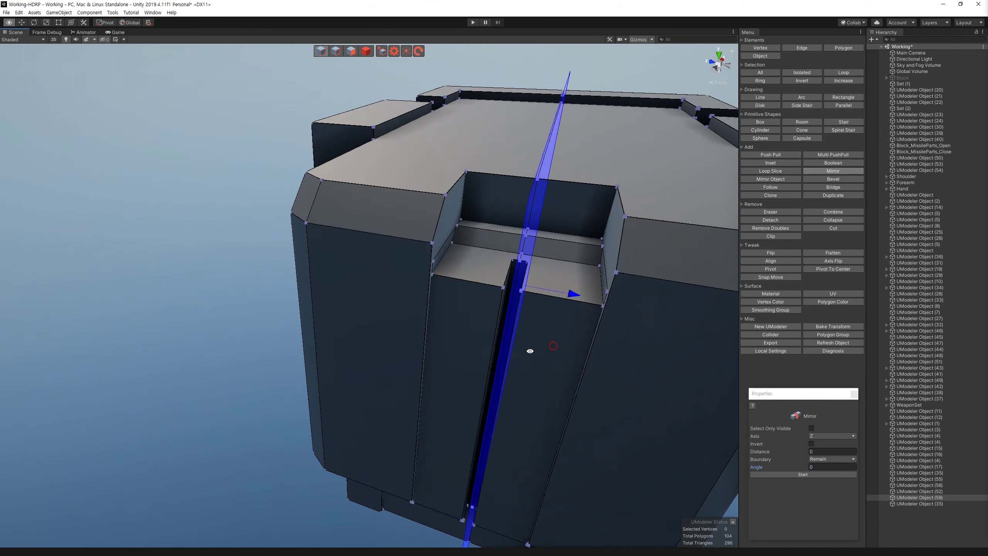
{"action": "left_click", "coordinate": [365, 55]}
{"action": "mouse_move", "coordinate": [369, 155]}
{"action": "left_mouse_down", "text": "alt"}
{"action": "mouse_move", "coordinate": [541, 328]}
{"action": "mouse_move", "coordinate": [391, 287]}
{"action": "mouse_move", "coordinate": [600, 322]}
{"action": "left_mouse_up", "text": "alt"}
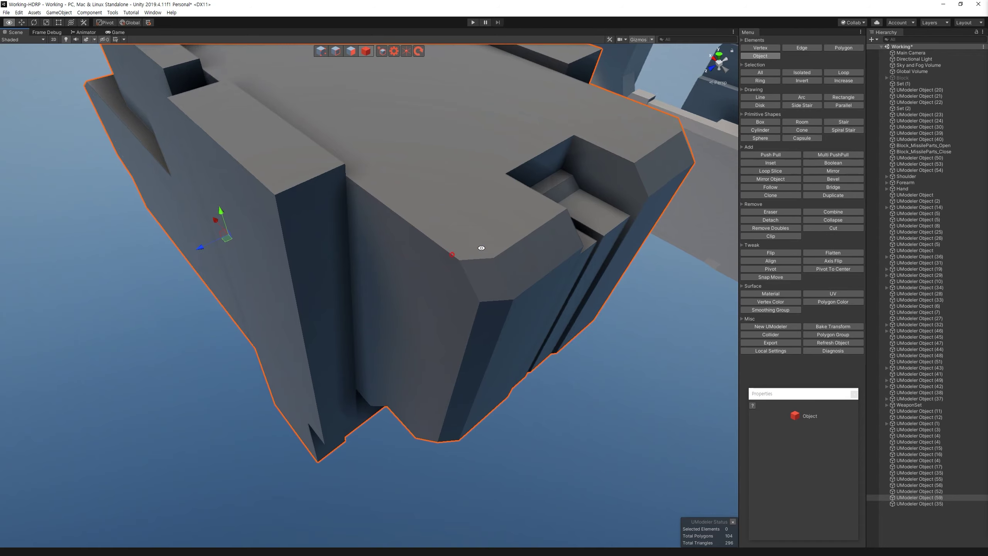
Step: Select the small white block beside the foot and duplicate it with Ctrl+D
{"action": "left_click_drag", "start_coordinate": [481, 248], "coordinate": [272, 337], "text": "alt"}
{"action": "key", "text": "f"}
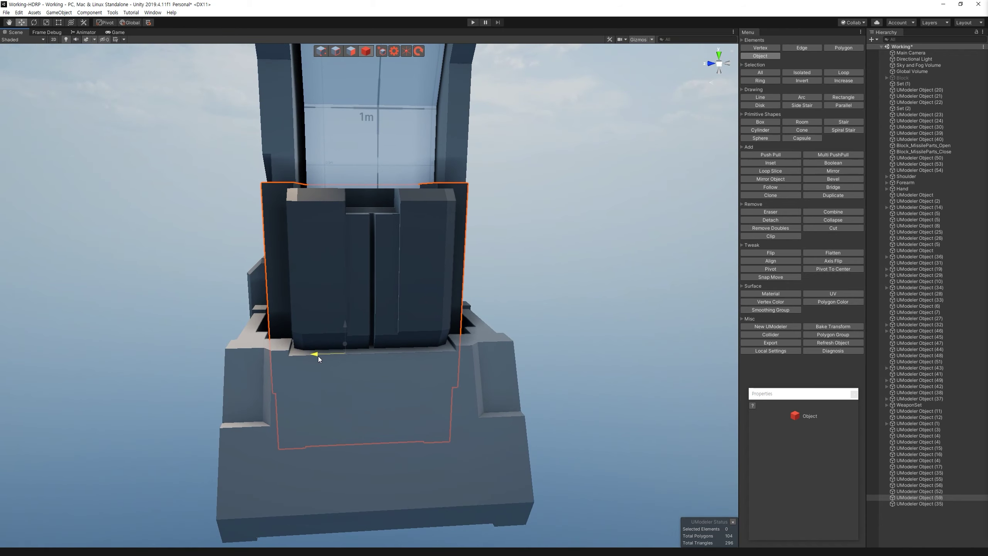
{"action": "mouse_move", "coordinate": [318, 356]}
{"action": "left_mouse_down", "text": "alt"}
{"action": "mouse_move", "coordinate": [305, 362]}
{"action": "mouse_move", "coordinate": [411, 323]}
{"action": "left_mouse_up", "text": "alt"}
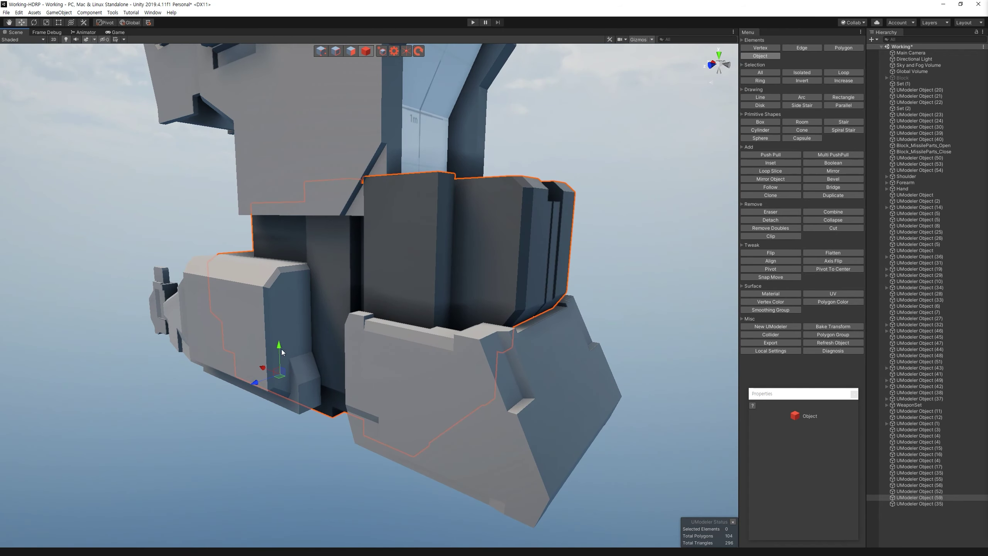
{"action": "key", "text": "ctrl+z"}
{"action": "mouse_move", "coordinate": [282, 338]}
{"action": "left_mouse_down", "text": "alt"}
{"action": "mouse_move", "coordinate": [600, 323]}
{"action": "mouse_move", "coordinate": [425, 351]}
{"action": "left_mouse_up", "text": "alt"}
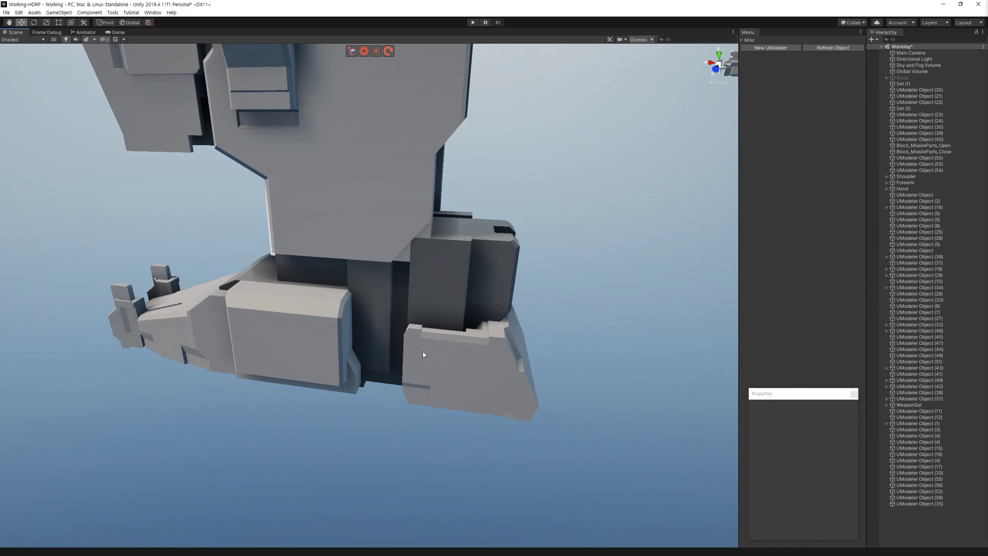
{"action": "left_click_drag", "start_coordinate": [425, 350], "coordinate": [340, 344], "text": "alt"}
{"action": "left_click", "coordinate": [339, 345]}
{"action": "mouse_move", "coordinate": [245, 430]}
{"action": "left_mouse_down", "text": "alt"}
{"action": "mouse_move", "coordinate": [412, 413]}
{"action": "mouse_move", "coordinate": [387, 374]}
{"action": "left_mouse_up", "text": "alt"}
{"action": "scroll", "coordinate": [388, 375], "scroll_direction": "up", "scroll_amount": 3}
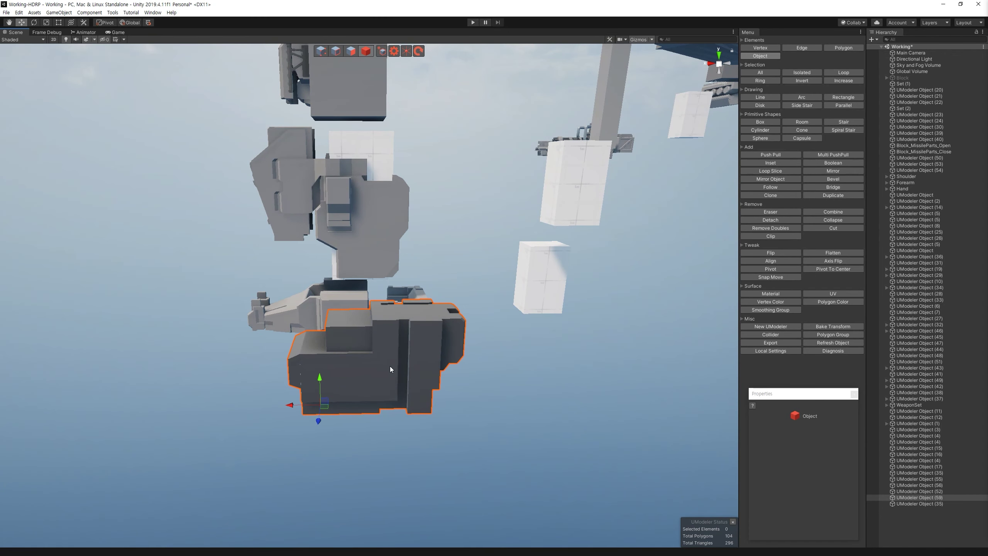
{"action": "mouse_move", "coordinate": [400, 327]}
{"action": "left_mouse_down", "text": "alt"}
{"action": "mouse_move", "coordinate": [503, 281]}
{"action": "mouse_move", "coordinate": [364, 376]}
{"action": "mouse_move", "coordinate": [349, 276]}
{"action": "mouse_move", "coordinate": [395, 296]}
{"action": "mouse_move", "coordinate": [332, 200]}
{"action": "left_mouse_up", "text": "alt"}
{"action": "left_click", "coordinate": [502, 281]}
{"action": "key", "text": "ctrl+d"}
Step: Move the white copy up onto the dark block and select its front face
{"action": "left_click", "coordinate": [410, 357]}
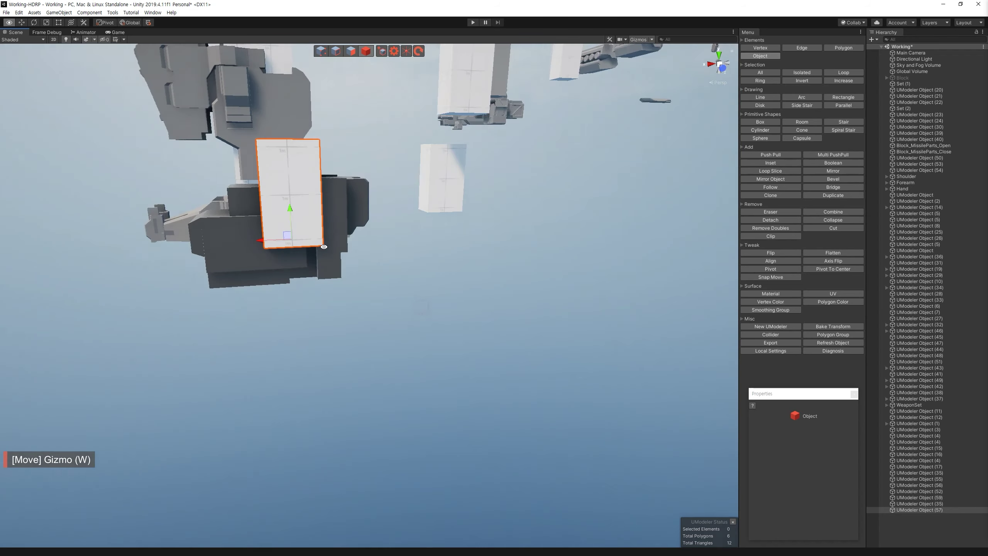
{"action": "mouse_move", "coordinate": [333, 386]}
{"action": "left_mouse_down"}
{"action": "mouse_move", "coordinate": [312, 313]}
{"action": "mouse_move", "coordinate": [361, 265]}
{"action": "left_mouse_up"}
{"action": "key", "text": "3"}
{"action": "left_click", "coordinate": [366, 255]}
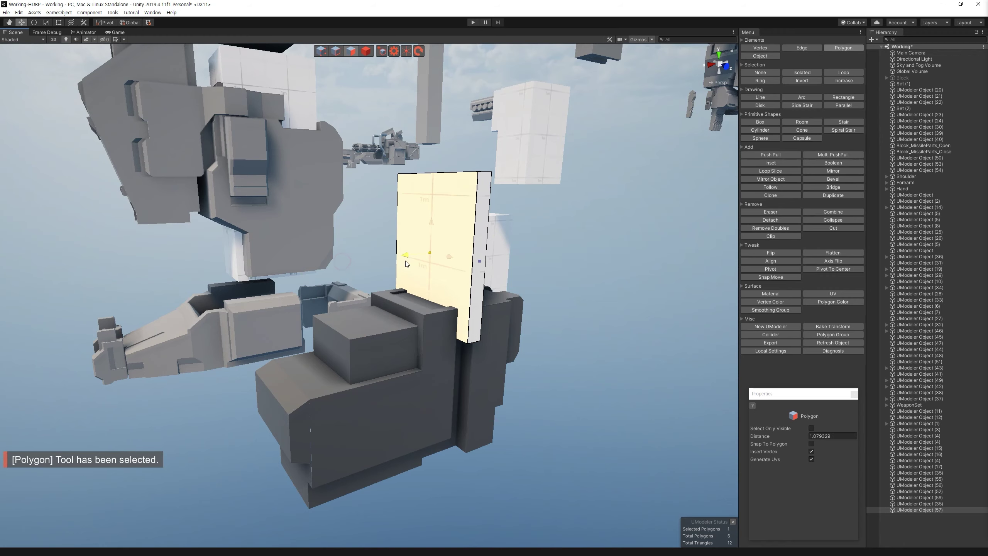
{"action": "mouse_move", "coordinate": [367, 255]}
{"action": "left_mouse_down", "text": "alt"}
{"action": "mouse_move", "coordinate": [414, 222]}
{"action": "mouse_move", "coordinate": [380, 250]}
{"action": "left_mouse_up", "text": "alt"}
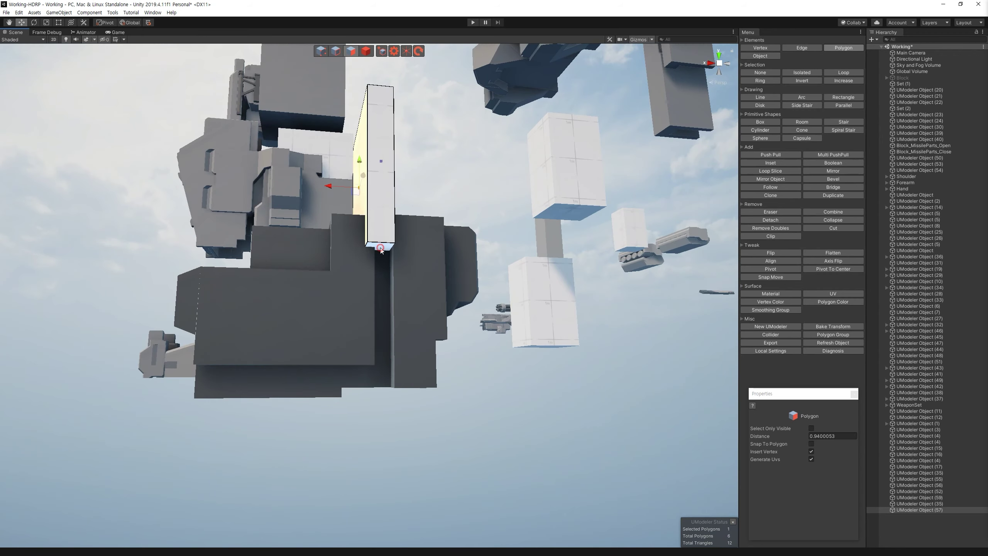
Step: Extrude the face and shift it sideways along X to bend the plate diagonally
{"action": "mouse_move", "coordinate": [314, 304]}
{"action": "left_mouse_down", "text": "shift"}
{"action": "mouse_move", "coordinate": [307, 436]}
{"action": "mouse_move", "coordinate": [346, 246]}
{"action": "left_mouse_up", "text": "shift"}
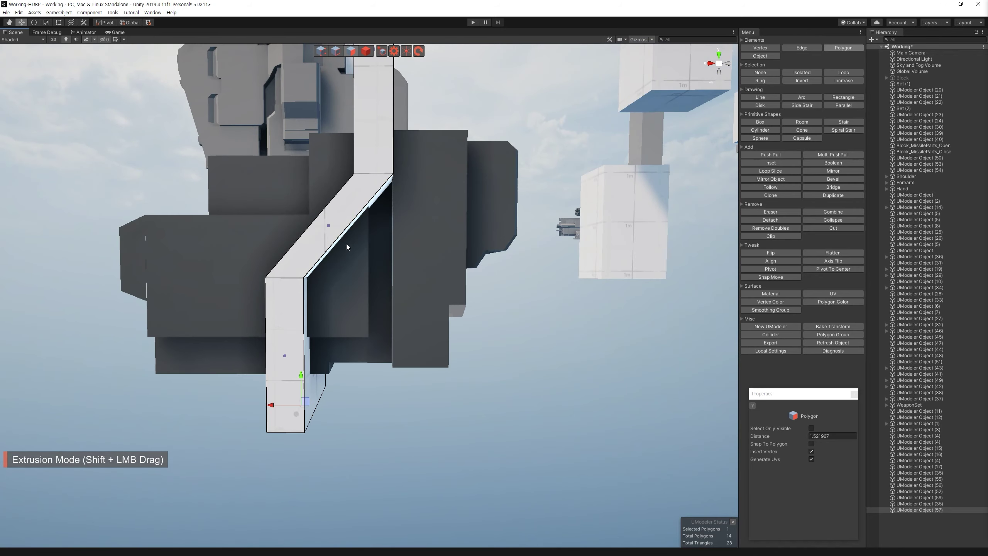
{"action": "left_click_drag", "start_coordinate": [351, 228], "coordinate": [379, 296], "text": "alt"}
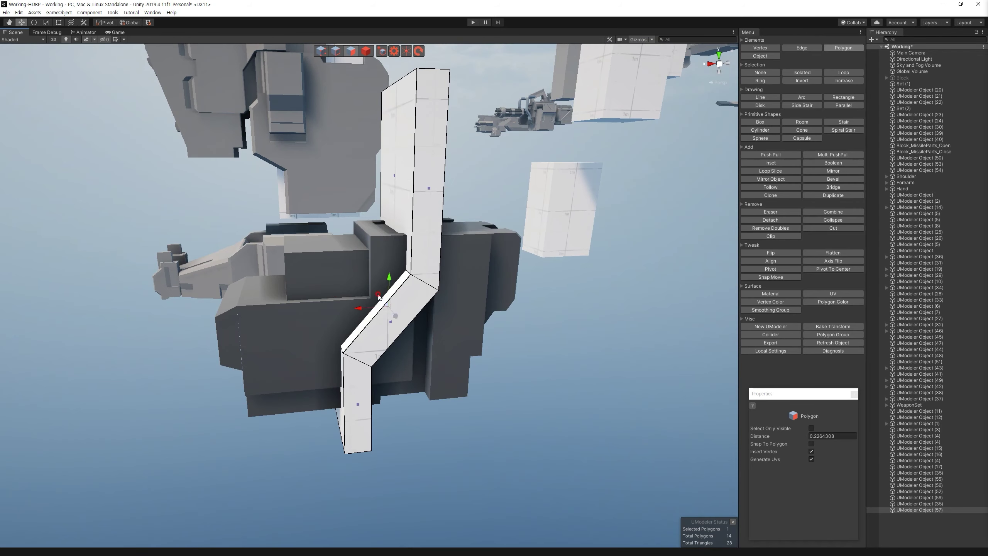
{"action": "left_click_drag", "start_coordinate": [312, 378], "coordinate": [328, 380]}
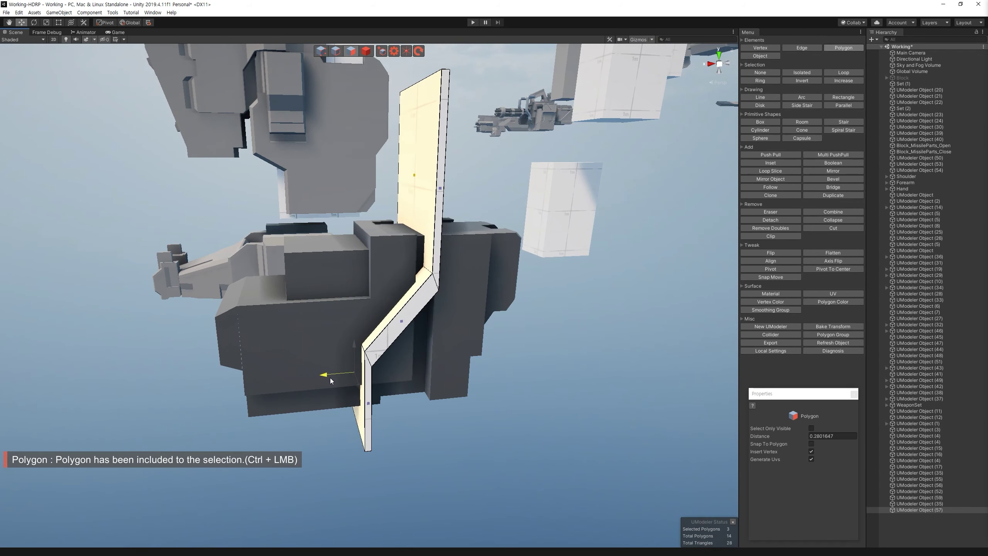
{"action": "mouse_move", "coordinate": [384, 274]}
{"action": "left_mouse_down", "text": "alt"}
{"action": "mouse_move", "coordinate": [368, 248]}
{"action": "mouse_move", "coordinate": [485, 303]}
{"action": "left_mouse_up", "text": "alt"}
{"action": "key", "text": "4"}
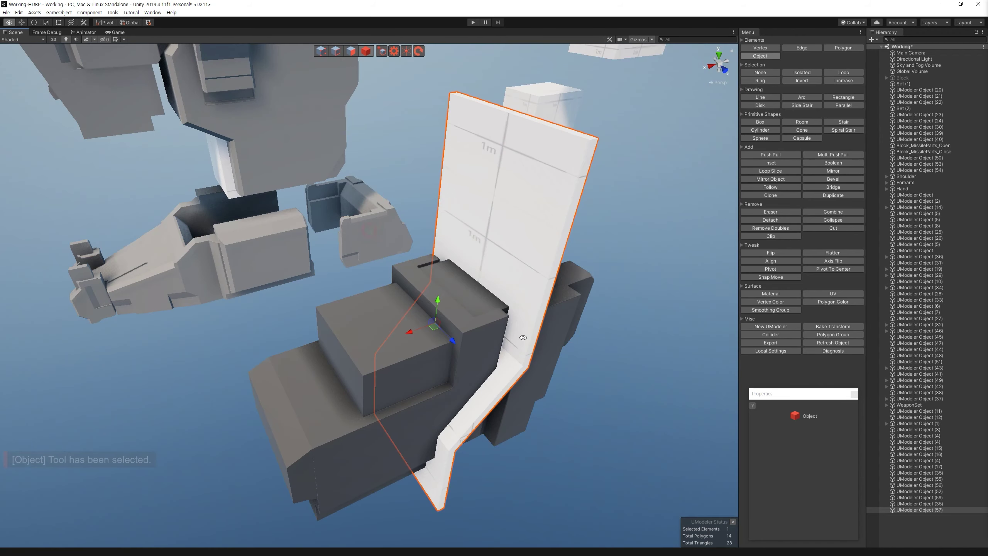
{"action": "left_click", "coordinate": [465, 261], "text": "shift"}
{"action": "mouse_move", "coordinate": [424, 330]}
{"action": "left_mouse_down", "text": "alt"}
{"action": "mouse_move", "coordinate": [354, 344]}
{"action": "mouse_move", "coordinate": [399, 395]}
{"action": "left_mouse_up", "text": "alt"}
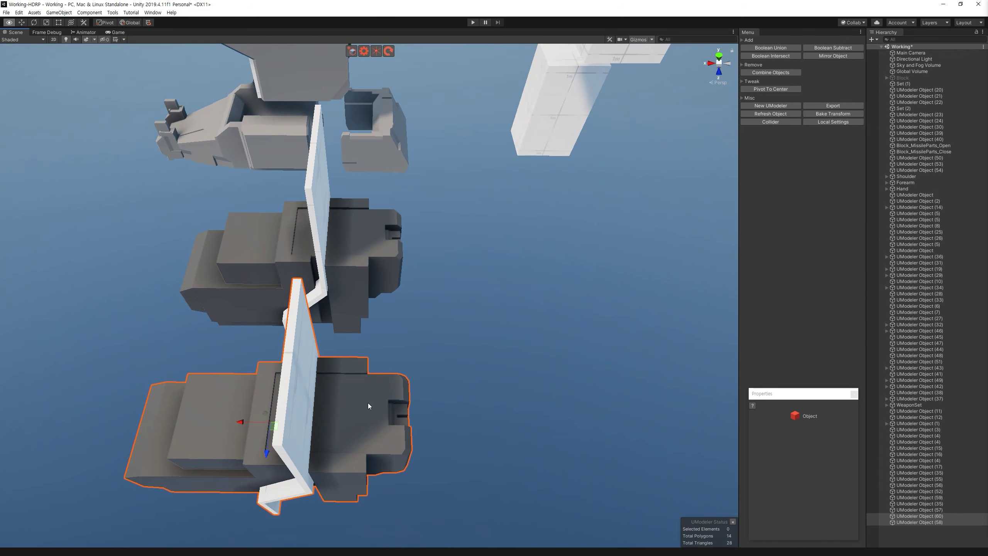
Step: Delete white plate UModeler Object (57) beside the dark block
{"action": "left_click", "coordinate": [338, 396]}
{"action": "left_click_drag", "start_coordinate": [338, 396], "coordinate": [355, 217], "text": "alt"}
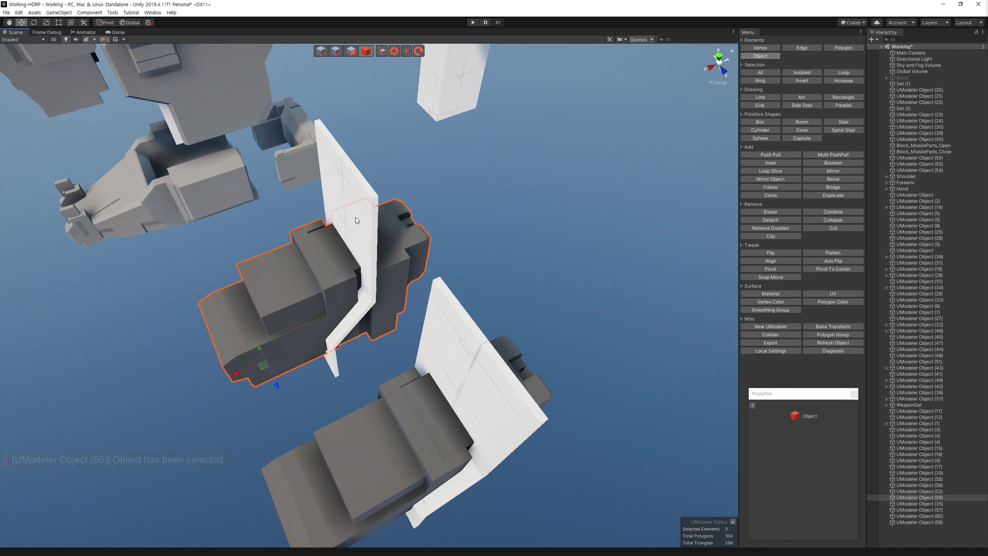
{"action": "key", "text": "Delete"}
{"action": "left_click", "coordinate": [404, 245]}
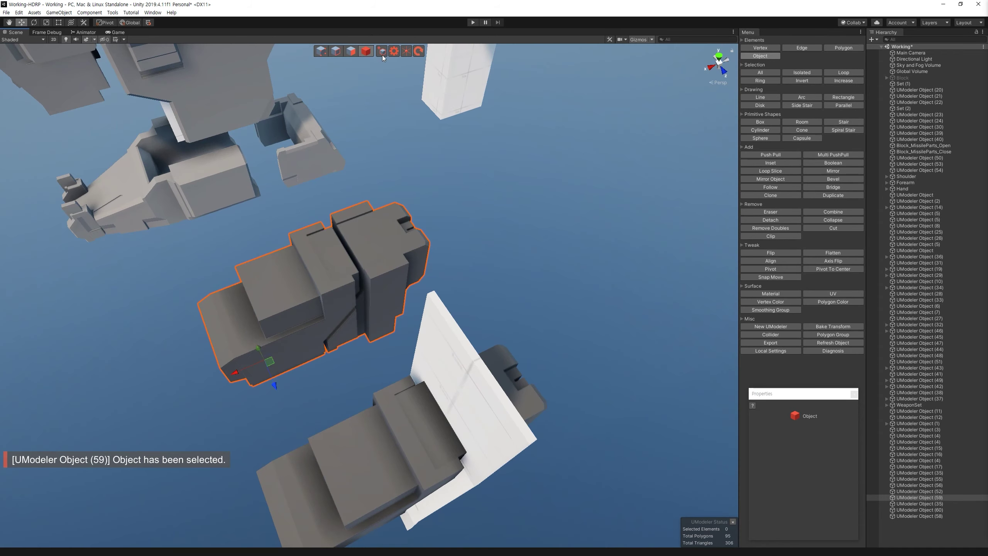
{"action": "left_click", "coordinate": [816, 73]}
{"action": "left_click_drag", "start_coordinate": [478, 225], "coordinate": [700, 194], "text": "alt"}
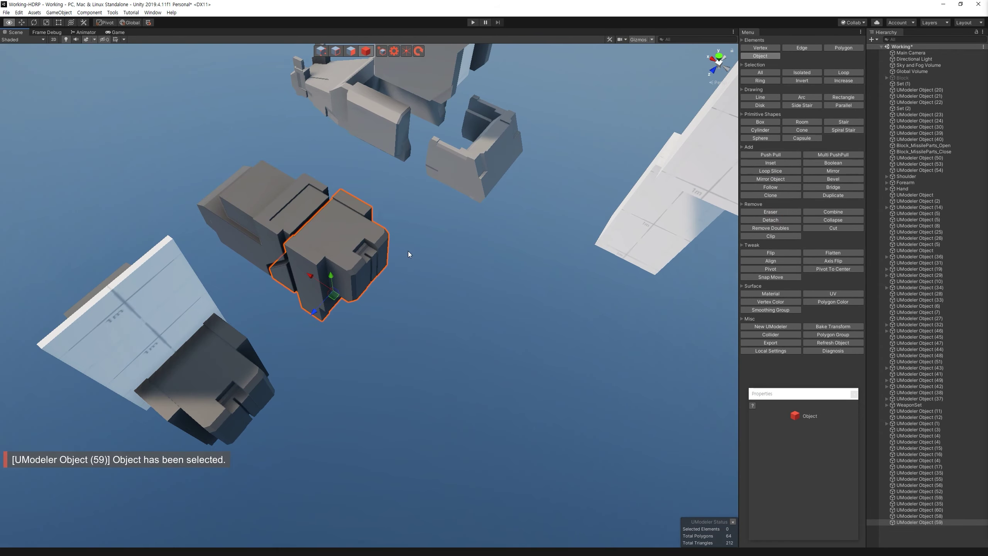
{"action": "left_click", "coordinate": [176, 330]}
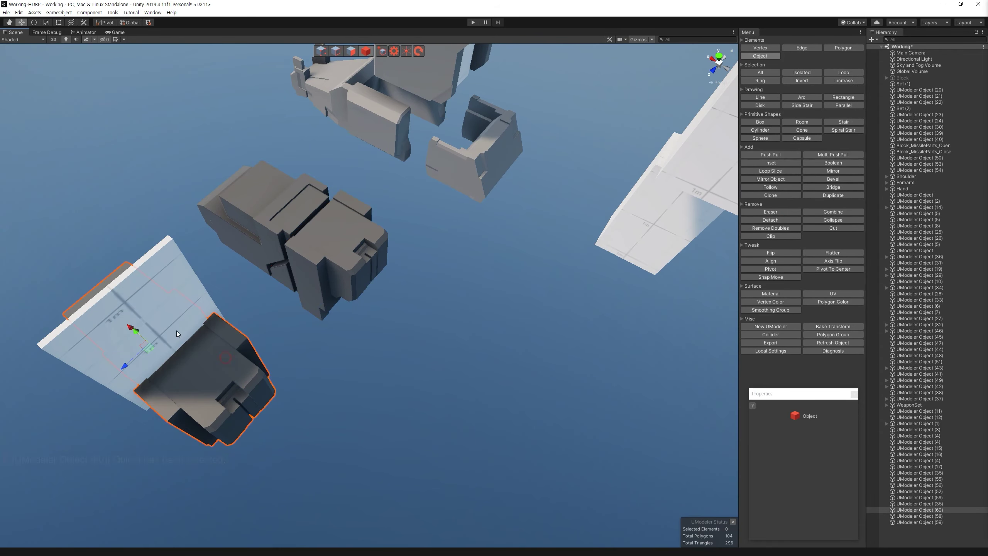
Step: Delete the lower-left white plate and reselect the dark ankle block, Object (59)
{"action": "key", "text": "Delete"}
{"action": "left_click", "coordinate": [292, 263]}
{"action": "key", "text": "f"}
{"action": "mouse_move", "coordinate": [394, 210]}
{"action": "left_mouse_down", "text": "alt"}
{"action": "mouse_move", "coordinate": [342, 225]}
{"action": "mouse_move", "coordinate": [362, 358]}
{"action": "left_mouse_up", "text": "alt"}
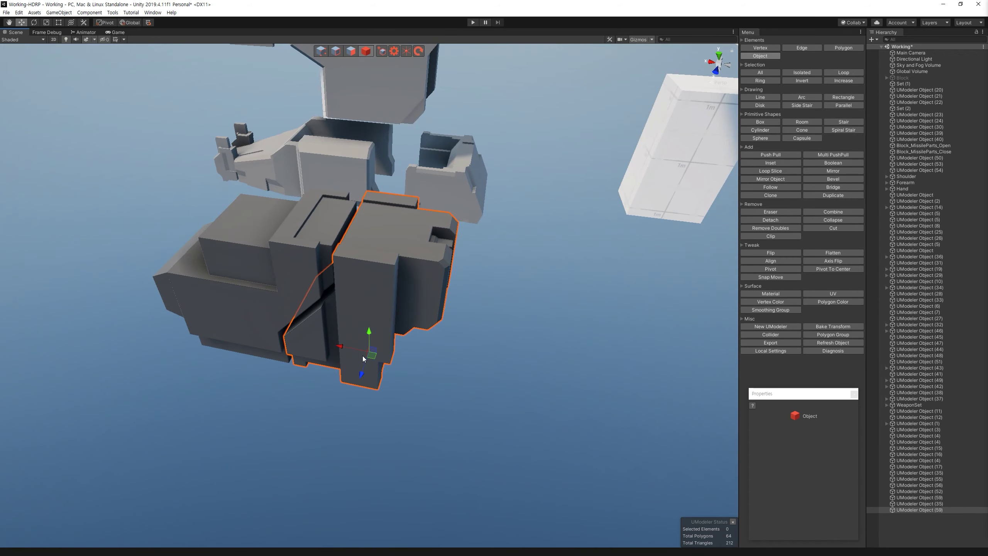
{"action": "left_click", "coordinate": [285, 308], "text": "shift"}
{"action": "mouse_move", "coordinate": [223, 351]}
{"action": "left_mouse_down", "text": "alt"}
{"action": "mouse_move", "coordinate": [460, 97]}
{"action": "mouse_move", "coordinate": [328, 256]}
{"action": "mouse_move", "coordinate": [413, 254]}
{"action": "left_mouse_up", "text": "alt"}
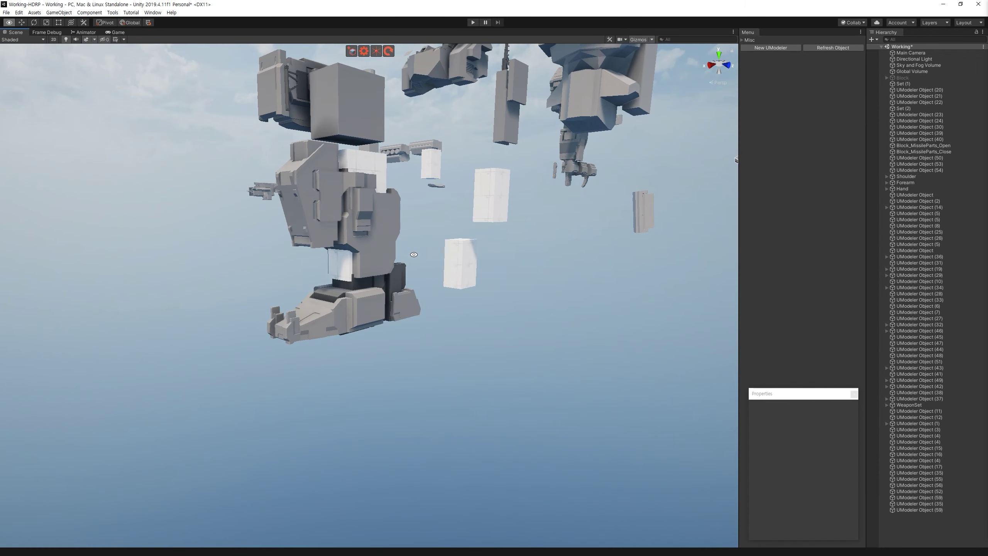
{"action": "left_click_drag", "start_coordinate": [413, 254], "coordinate": [323, 323], "text": "alt"}
{"action": "left_click", "coordinate": [286, 355]}
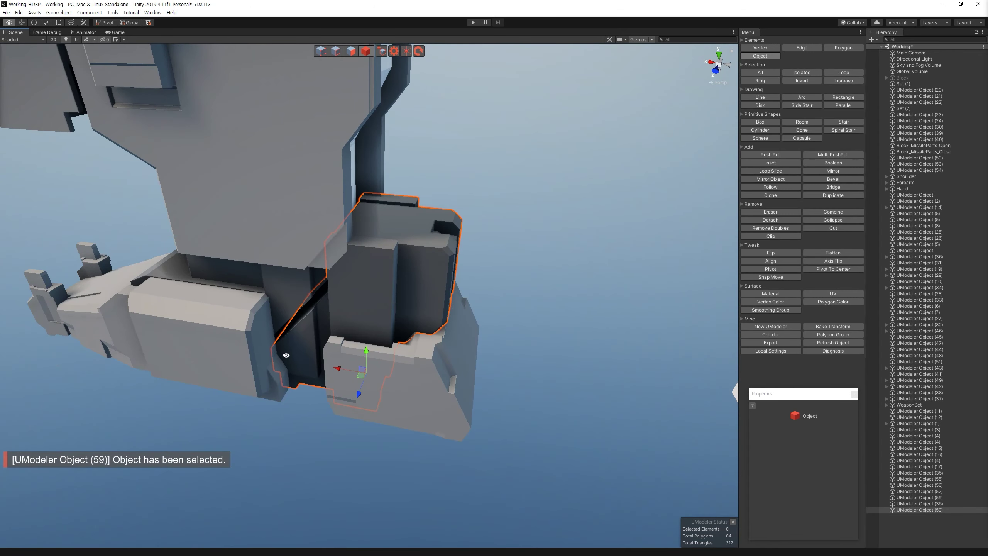
Step: Push the ankle block's side face in about -0.10 and draw a rectangle on it
{"action": "left_click_drag", "start_coordinate": [286, 355], "coordinate": [446, 333], "text": "alt"}
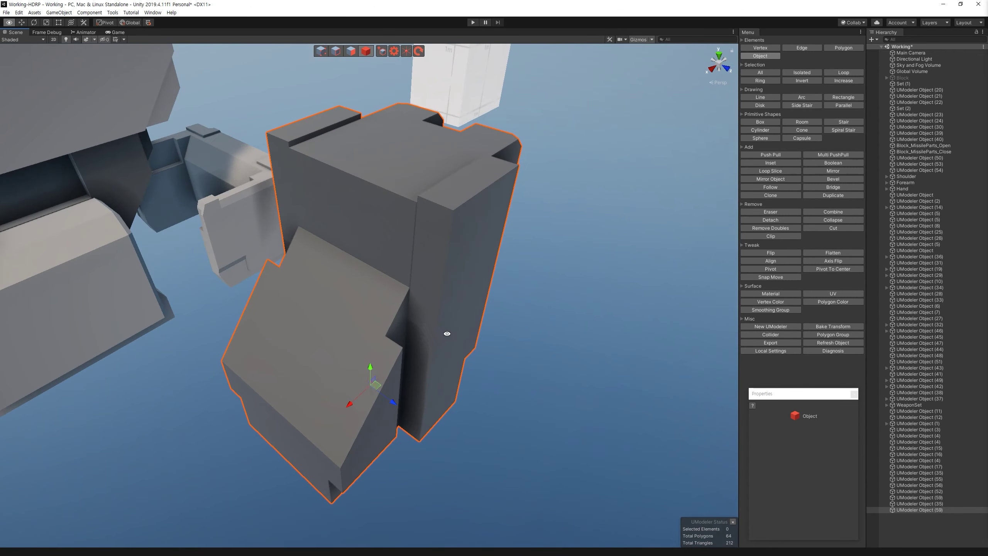
{"action": "key", "text": "3"}
{"action": "left_click", "coordinate": [387, 443]}
{"action": "mouse_move", "coordinate": [387, 442]}
{"action": "left_mouse_down", "text": "alt"}
{"action": "mouse_move", "coordinate": [397, 380]}
{"action": "mouse_move", "coordinate": [485, 400]}
{"action": "mouse_move", "coordinate": [537, 224]}
{"action": "left_mouse_up", "text": "alt"}
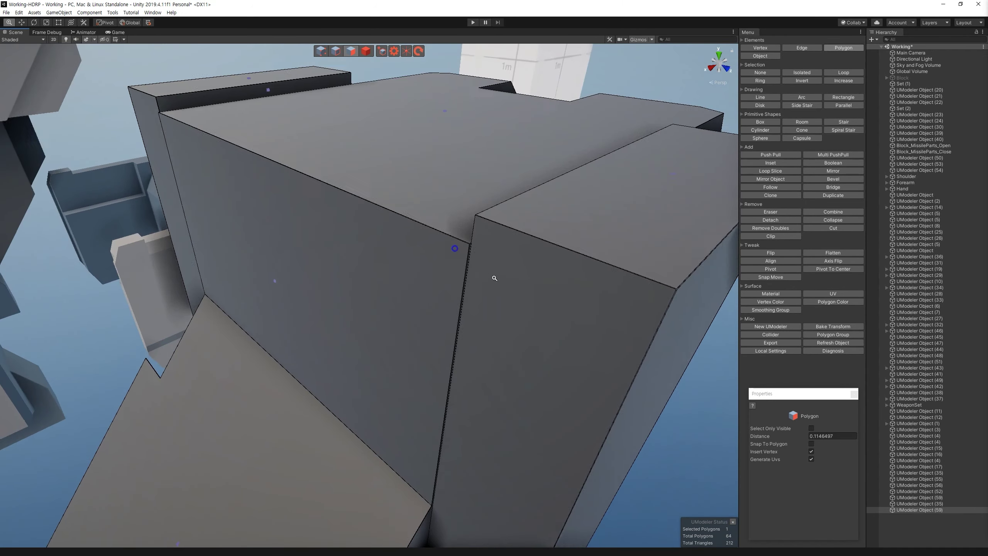
{"action": "key", "text": "f"}
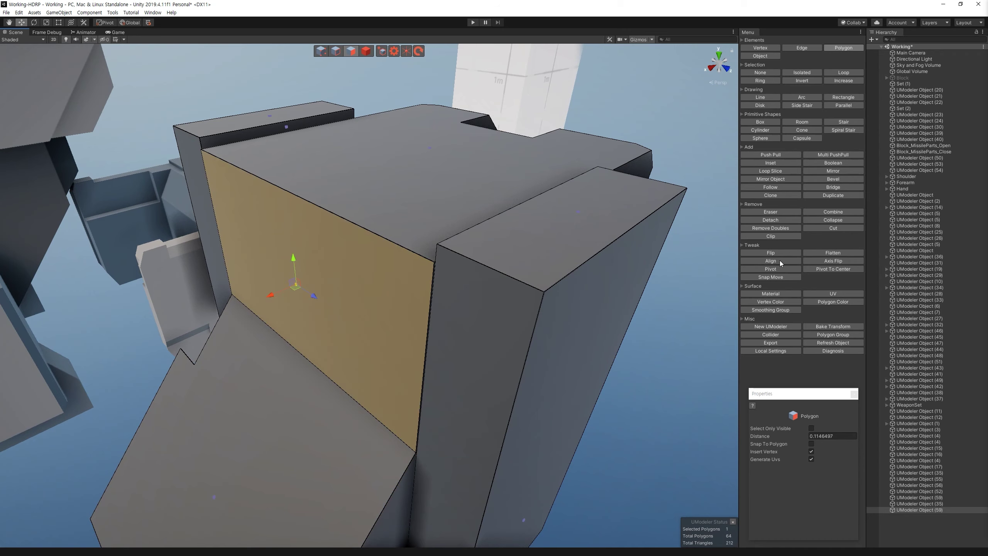
{"action": "mouse_move", "coordinate": [372, 269]}
{"action": "left_mouse_down"}
{"action": "mouse_move", "coordinate": [384, 272]}
{"action": "mouse_move", "coordinate": [250, 260]}
{"action": "mouse_move", "coordinate": [428, 249]}
{"action": "left_mouse_up"}
{"action": "left_click", "coordinate": [843, 97]}
{"action": "left_click_drag", "start_coordinate": [330, 354], "coordinate": [379, 212]}
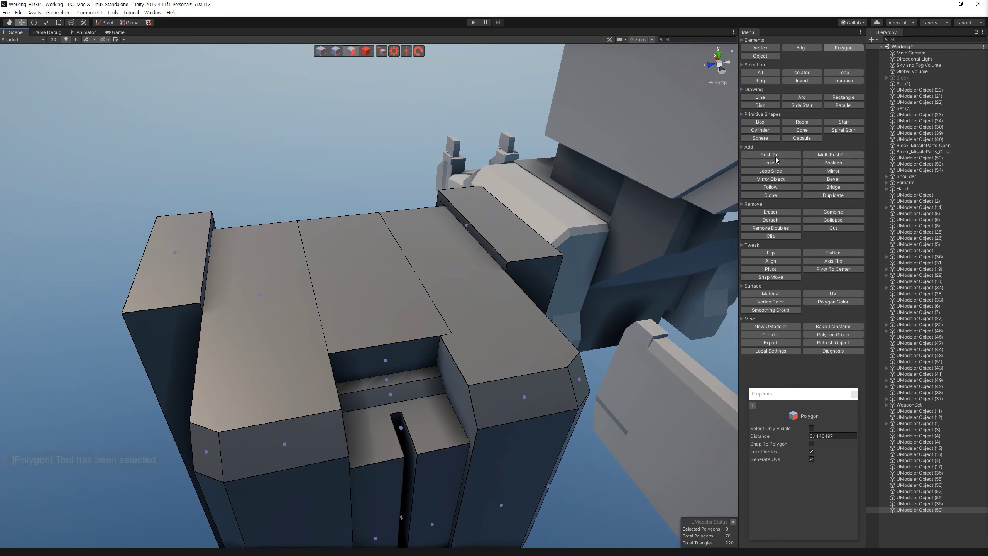
Step: Push the rectangle face into the block's top and undo the extra rectangle
{"action": "left_click", "coordinate": [783, 157]}
{"action": "left_click_drag", "start_coordinate": [386, 302], "coordinate": [386, 296]}
{"action": "mouse_move", "coordinate": [408, 264]}
{"action": "left_mouse_down", "text": "alt"}
{"action": "mouse_move", "coordinate": [434, 287]}
{"action": "mouse_move", "coordinate": [458, 288]}
{"action": "left_mouse_up", "text": "alt"}
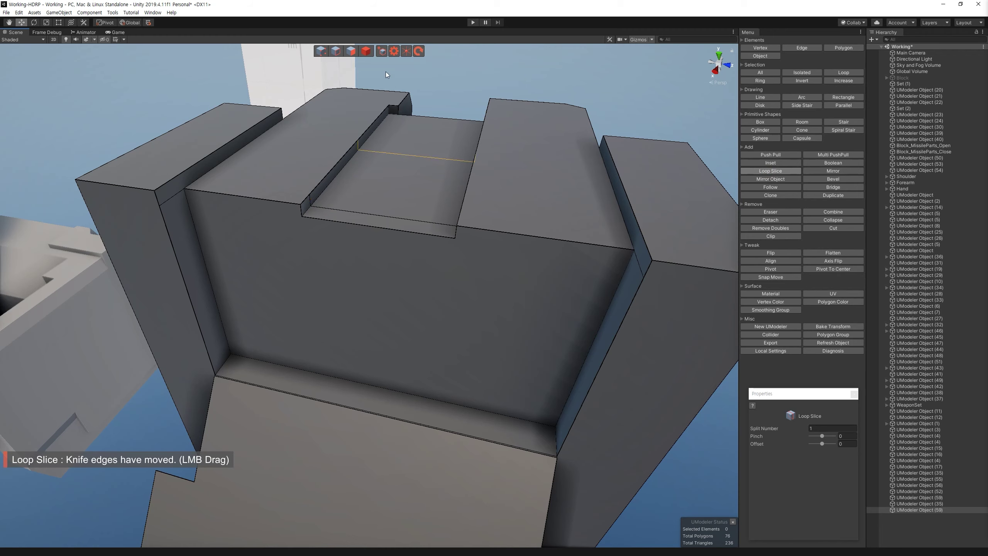
{"action": "key", "text": "2"}
{"action": "left_click_drag", "start_coordinate": [378, 215], "coordinate": [540, 236], "text": "alt"}
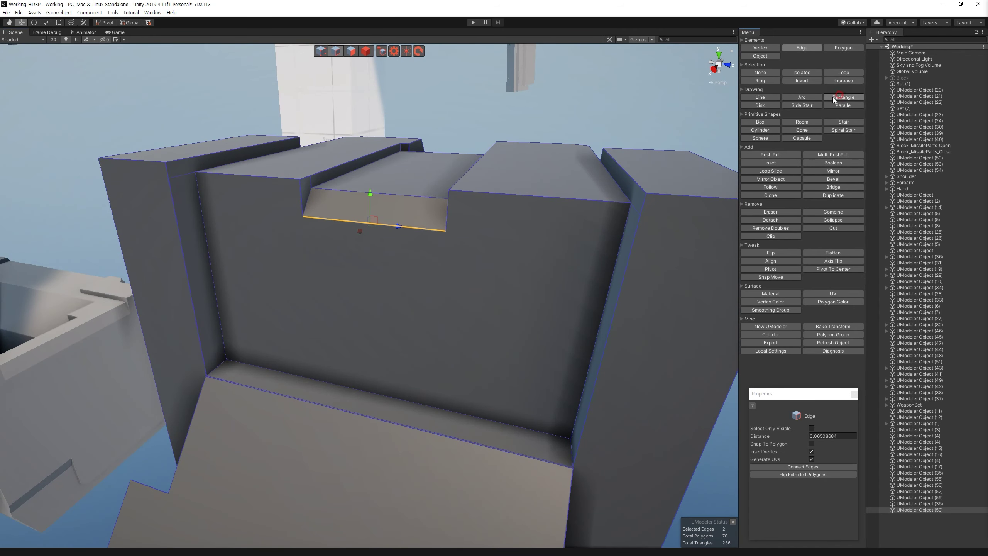
{"action": "left_click", "coordinate": [832, 98]}
{"action": "mouse_move", "coordinate": [401, 237]}
{"action": "left_mouse_down", "text": "alt"}
{"action": "mouse_move", "coordinate": [434, 237]}
{"action": "mouse_move", "coordinate": [529, 179]}
{"action": "left_mouse_up", "text": "alt"}
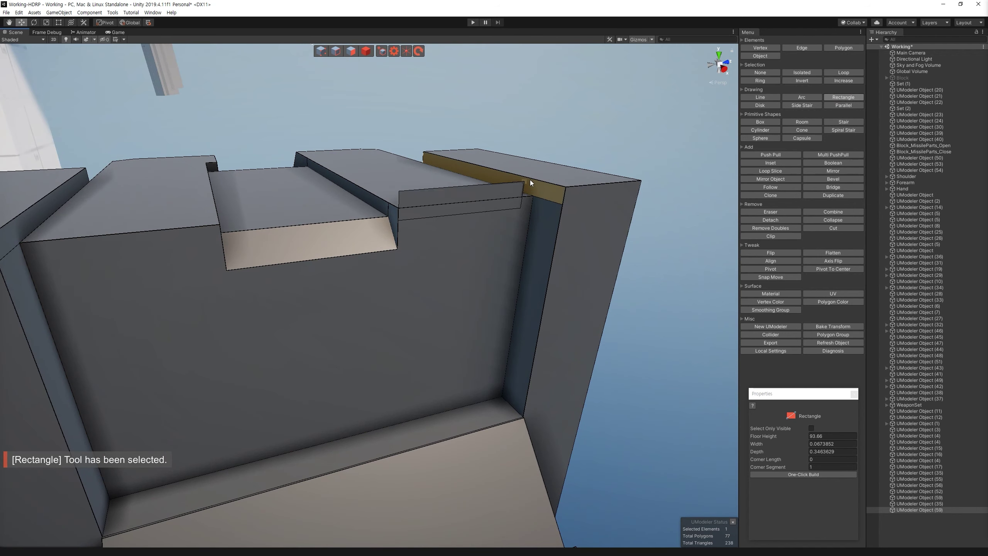
{"action": "key", "text": "ctrl+z"}
Step: Add a parallel edge on the front face and bridge two edges into a sloped wall
{"action": "left_click", "coordinate": [859, 105]}
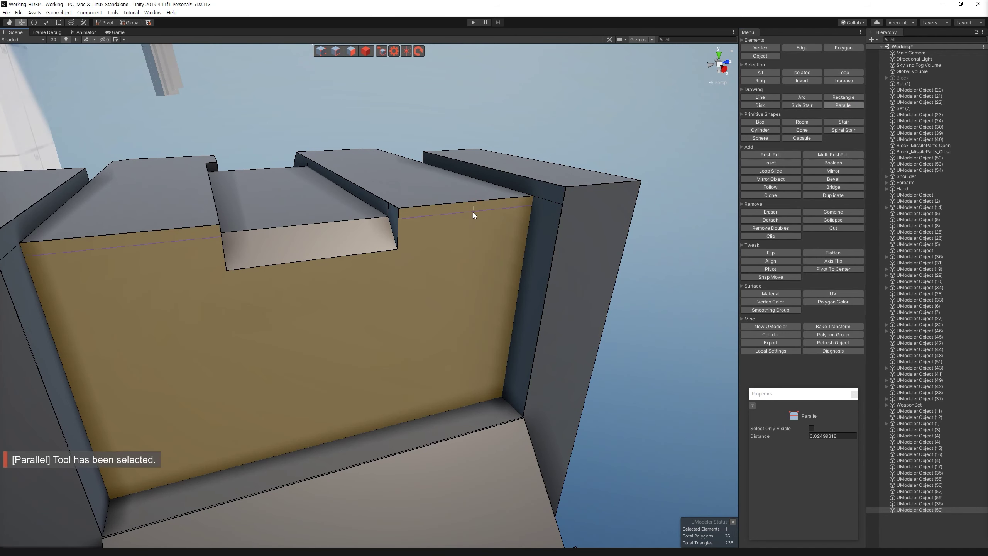
{"action": "left_click", "coordinate": [472, 212]}
{"action": "key", "text": "2"}
{"action": "left_click", "coordinate": [451, 208]}
{"action": "mouse_move", "coordinate": [451, 209]}
{"action": "left_mouse_down", "text": "alt"}
{"action": "mouse_move", "coordinate": [499, 233]}
{"action": "mouse_move", "coordinate": [455, 230]}
{"action": "left_mouse_up", "text": "alt"}
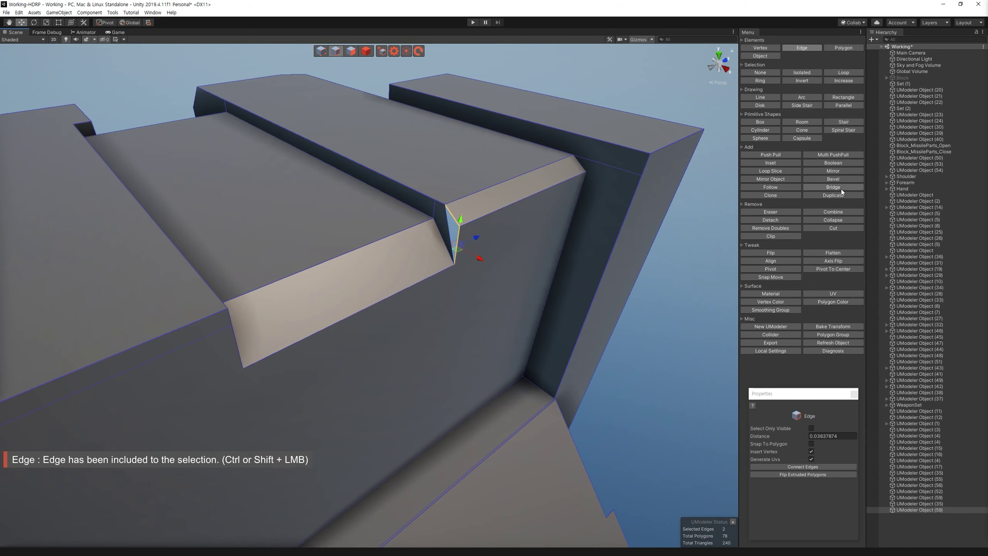
{"action": "left_click", "coordinate": [832, 187]}
{"action": "mouse_move", "coordinate": [514, 309]}
{"action": "left_mouse_down", "text": "alt"}
{"action": "mouse_move", "coordinate": [315, 184]}
{"action": "mouse_move", "coordinate": [356, 51]}
{"action": "left_mouse_up", "text": "alt"}
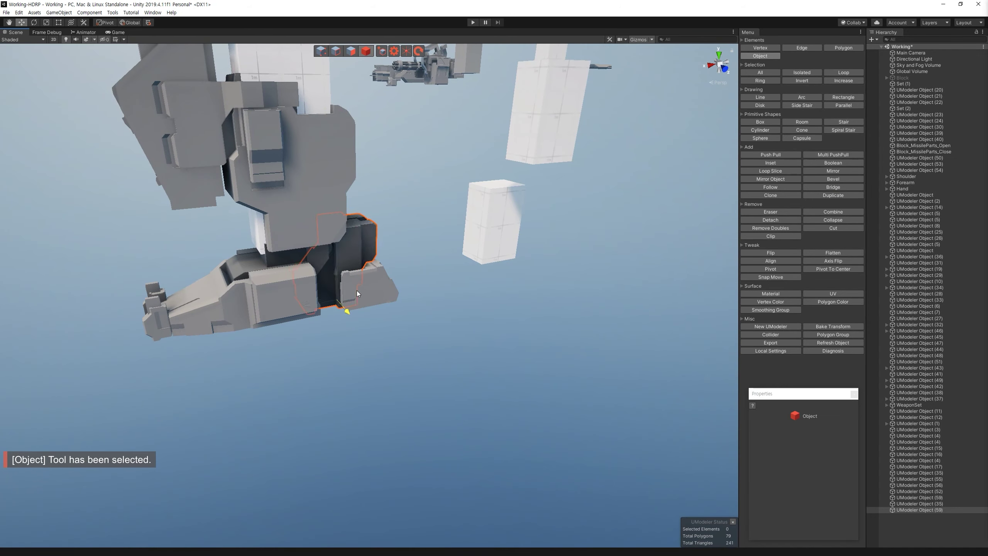
Step: Push the middle ankle block's narrow top strip down 0.29, then start Mirror along Z
{"action": "key", "text": "f"}
{"action": "left_click_drag", "start_coordinate": [336, 411], "coordinate": [405, 147], "text": "alt"}
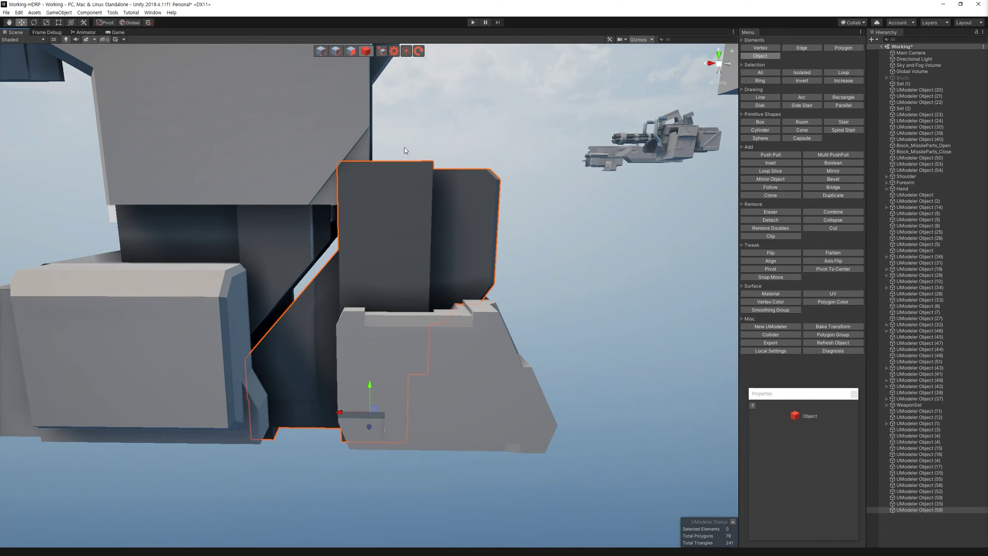
{"action": "left_click_drag", "start_coordinate": [381, 184], "coordinate": [361, 78], "text": "alt"}
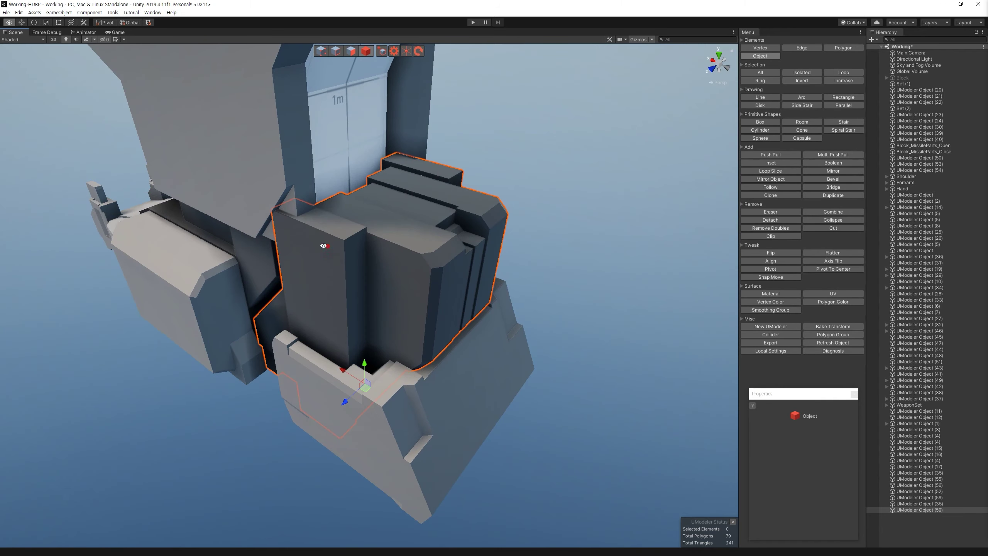
{"action": "left_click", "coordinate": [361, 252]}
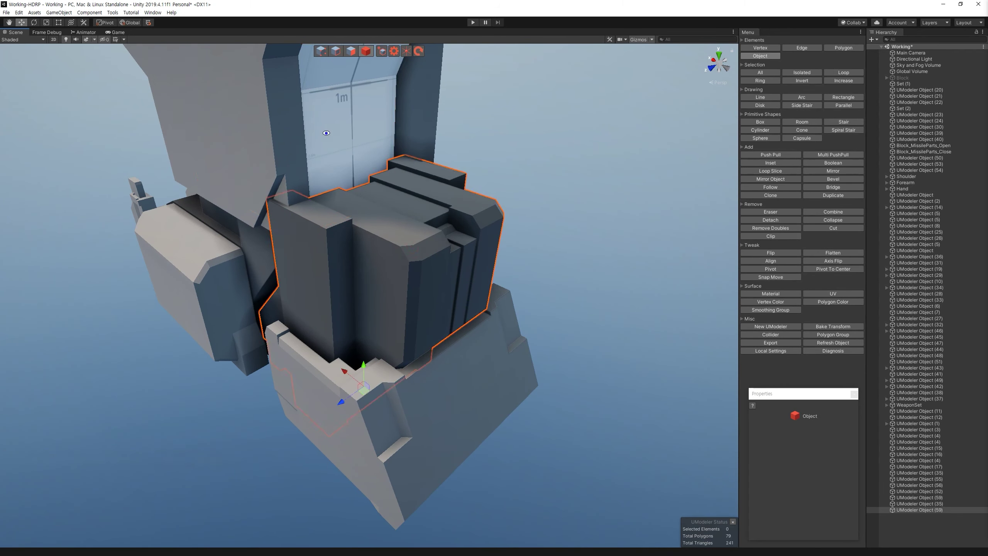
{"action": "key", "text": "f"}
{"action": "left_click", "coordinate": [843, 47]}
{"action": "left_click", "coordinate": [794, 155]}
{"action": "mouse_move", "coordinate": [339, 313]}
{"action": "left_mouse_down"}
{"action": "mouse_move", "coordinate": [339, 335]}
{"action": "mouse_move", "coordinate": [386, 288]}
{"action": "mouse_move", "coordinate": [420, 90]}
{"action": "left_mouse_up"}
{"action": "mouse_move", "coordinate": [565, 333]}
{"action": "left_mouse_down", "text": "alt"}
{"action": "mouse_move", "coordinate": [508, 396]}
{"action": "mouse_move", "coordinate": [428, 384]}
{"action": "left_mouse_up", "text": "alt"}
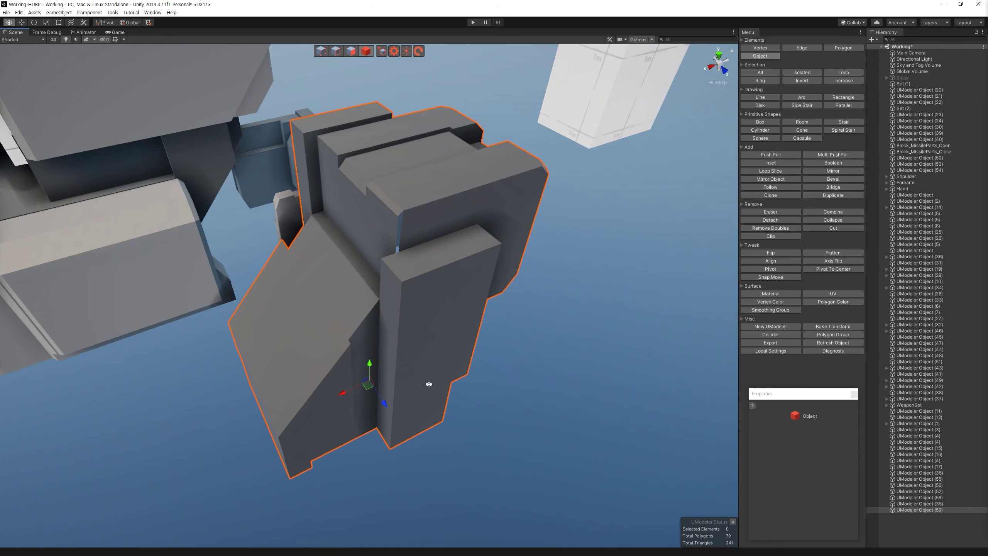
{"action": "left_click", "coordinate": [849, 172]}
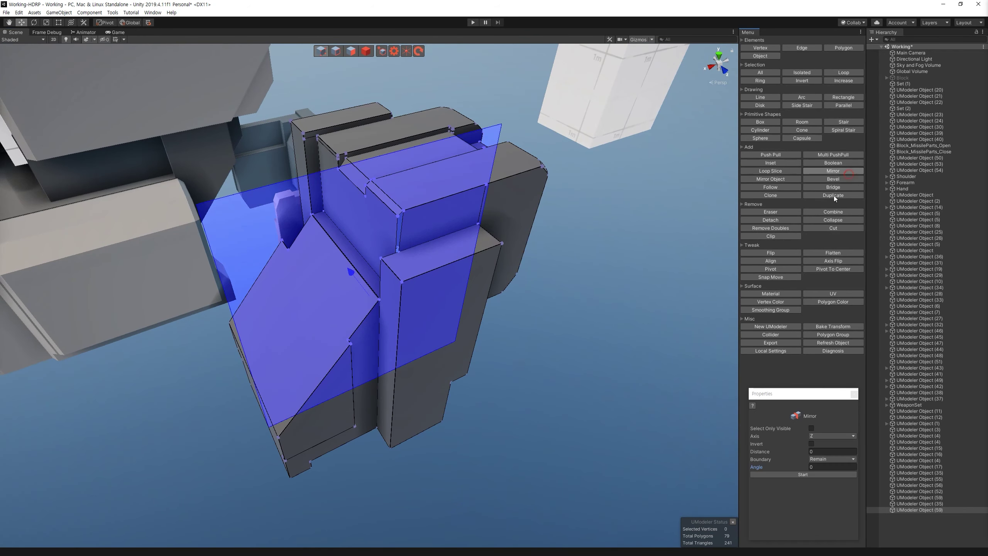
Step: Apply the mirror, then bridge the selected gap edges into a face
{"action": "left_click", "coordinate": [803, 473]}
{"action": "left_click_drag", "start_coordinate": [476, 293], "coordinate": [338, 54], "text": "alt"}
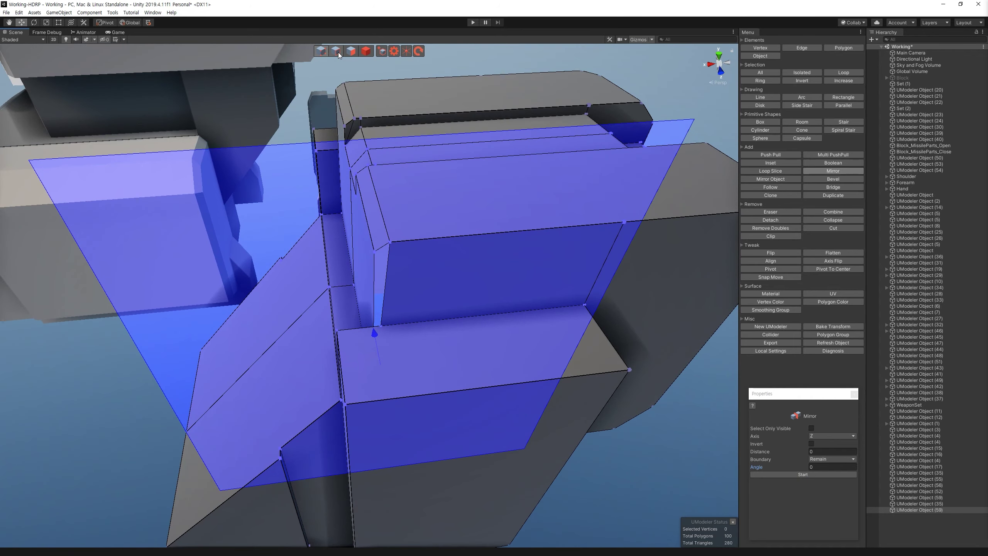
{"action": "left_click", "coordinate": [339, 55]}
{"action": "left_click_drag", "start_coordinate": [385, 293], "coordinate": [411, 304], "text": "alt"}
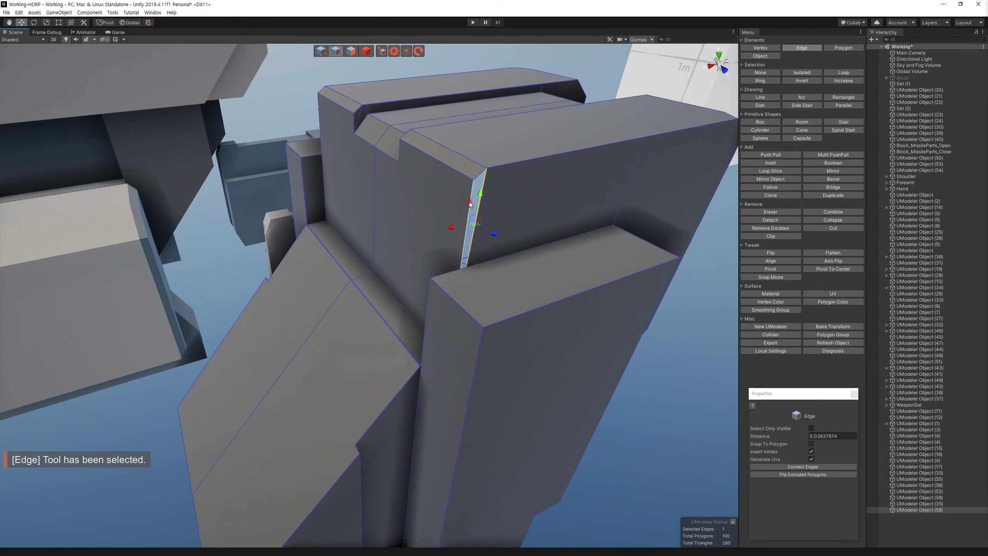
{"action": "key", "text": "f"}
{"action": "mouse_move", "coordinate": [375, 342]}
{"action": "left_mouse_down", "text": "alt"}
{"action": "mouse_move", "coordinate": [421, 372]}
{"action": "mouse_move", "coordinate": [476, 389]}
{"action": "mouse_move", "coordinate": [374, 388]}
{"action": "left_mouse_up", "text": "alt"}
{"action": "left_click_drag", "start_coordinate": [488, 395], "coordinate": [380, 88], "text": "alt"}
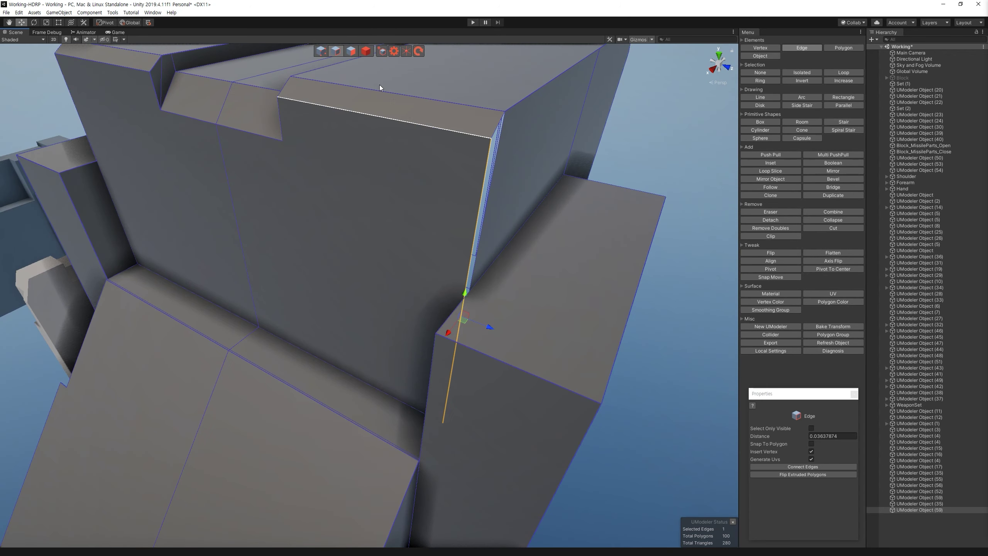
{"action": "left_click_drag", "start_coordinate": [513, 343], "coordinate": [496, 344], "text": "alt"}
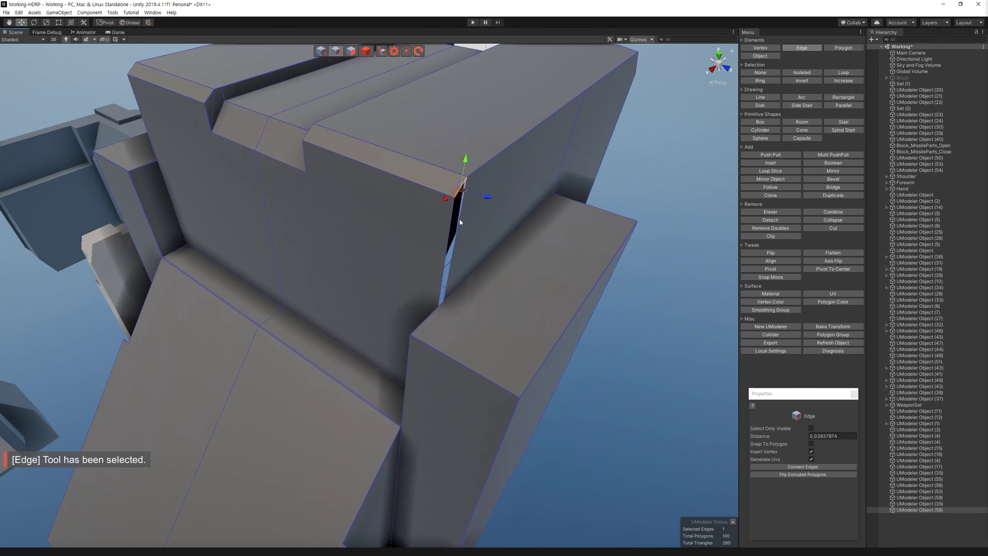
{"action": "left_click", "coordinate": [832, 188]}
{"action": "mouse_move", "coordinate": [502, 289]}
{"action": "left_mouse_down", "text": "alt"}
{"action": "mouse_move", "coordinate": [619, 278]}
{"action": "mouse_move", "coordinate": [516, 267]}
{"action": "mouse_move", "coordinate": [480, 244]}
{"action": "left_mouse_up", "text": "alt"}
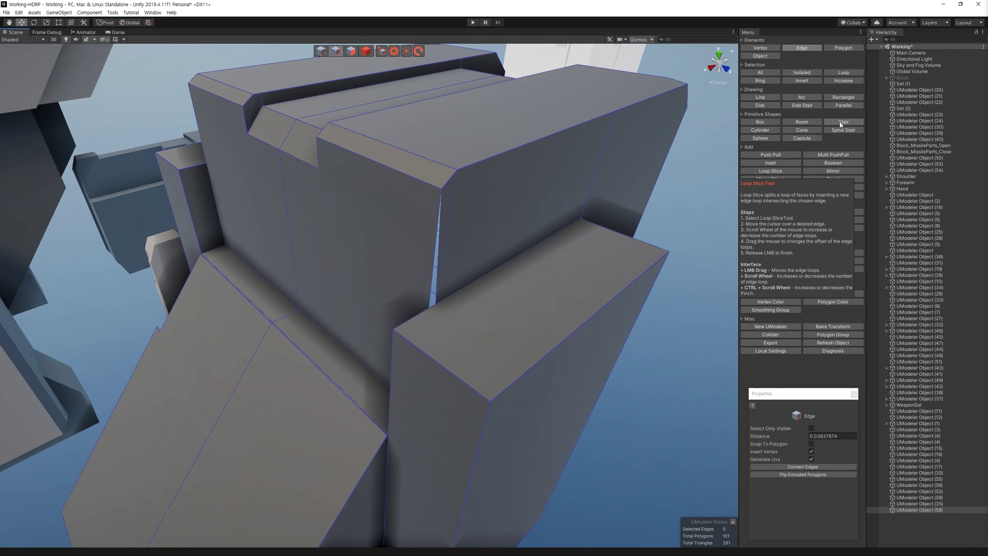
Step: Add a parallel edge on the bridged face and align the side vertices to Y minimum
{"action": "left_click", "coordinate": [842, 105]}
{"action": "left_click", "coordinate": [363, 243]}
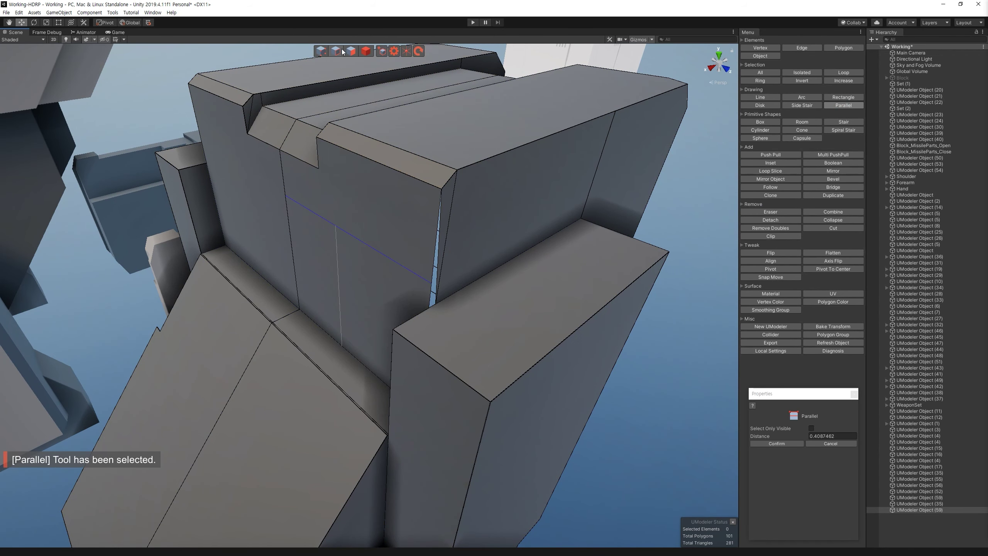
{"action": "left_click", "coordinate": [771, 261]}
{"action": "left_click", "coordinate": [807, 436]}
{"action": "left_click", "coordinate": [774, 444]}
{"action": "mouse_move", "coordinate": [560, 339]}
{"action": "left_mouse_down", "text": "alt"}
{"action": "mouse_move", "coordinate": [461, 321]}
{"action": "mouse_move", "coordinate": [475, 224]}
{"action": "left_mouse_up", "text": "alt"}
Step: Connect two vertices with an edge and bridge the arm block's inner-corner gap shut
{"action": "key", "text": "1"}
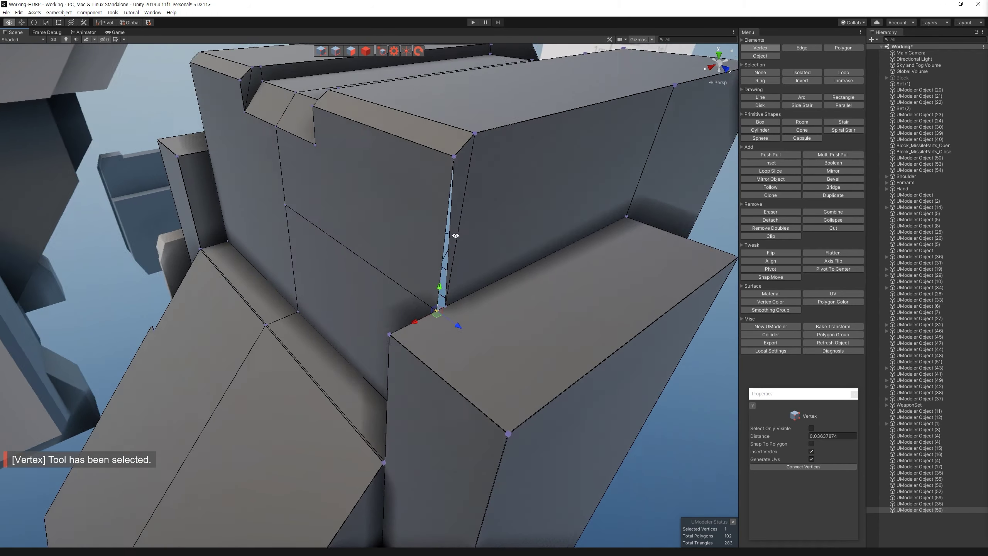
{"action": "left_click", "coordinate": [490, 457], "text": "shift"}
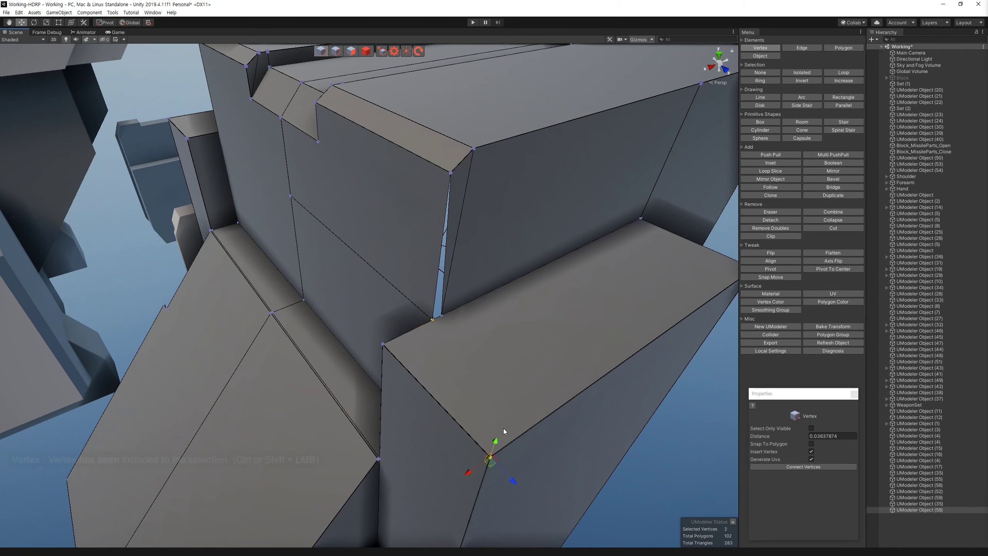
{"action": "key", "text": "c"}
{"action": "left_click_drag", "start_coordinate": [503, 428], "coordinate": [325, 79], "text": "alt"}
{"action": "key", "text": "2"}
{"action": "left_click", "coordinate": [447, 277]}
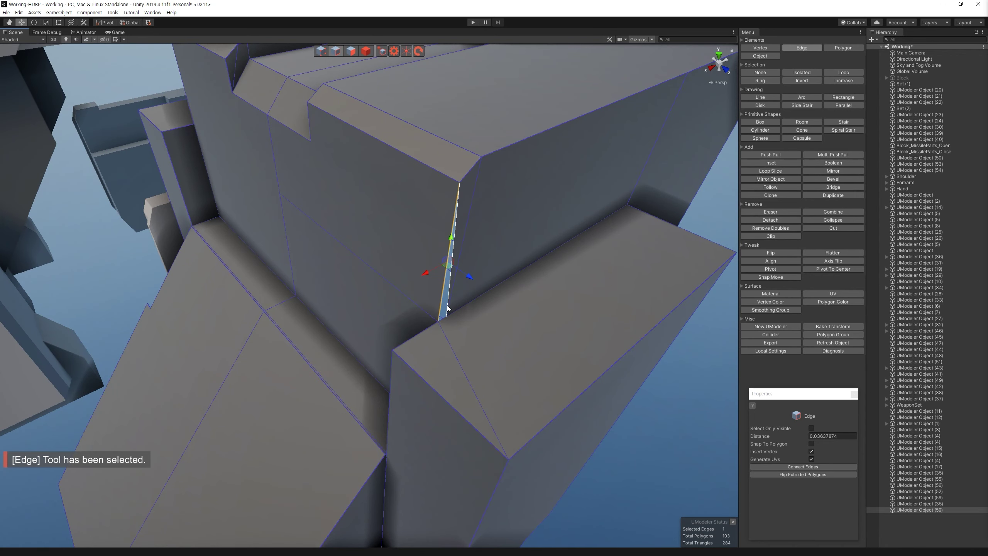
{"action": "left_click", "coordinate": [843, 188]}
{"action": "left_click_drag", "start_coordinate": [552, 332], "coordinate": [504, 314], "text": "alt"}
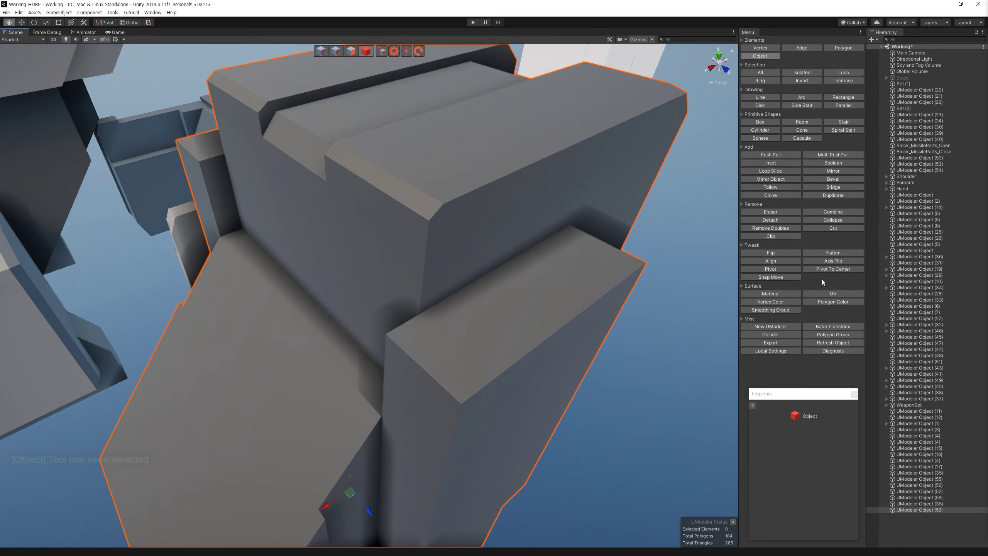
{"action": "left_click", "coordinate": [366, 51]}
{"action": "left_click_drag", "start_coordinate": [380, 401], "coordinate": [383, 375], "text": "alt"}
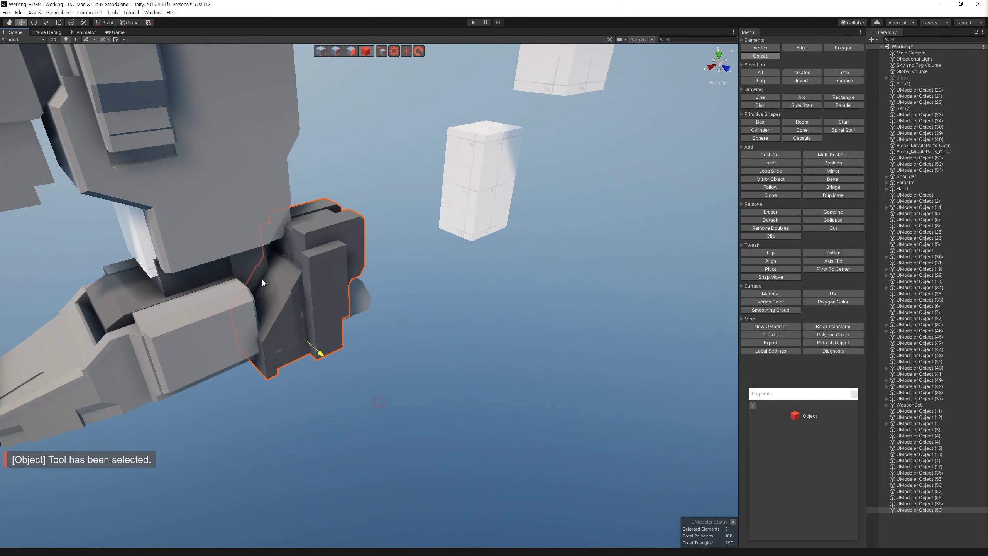
Step: Select the tall shin plate and turn the view to its inner side
{"action": "key", "text": "f"}
{"action": "mouse_move", "coordinate": [293, 327]}
{"action": "left_mouse_down", "text": "alt"}
{"action": "mouse_move", "coordinate": [410, 210]}
{"action": "mouse_move", "coordinate": [317, 266]}
{"action": "left_mouse_up", "text": "alt"}
{"action": "left_click", "coordinate": [317, 266]}
{"action": "key", "text": "f"}
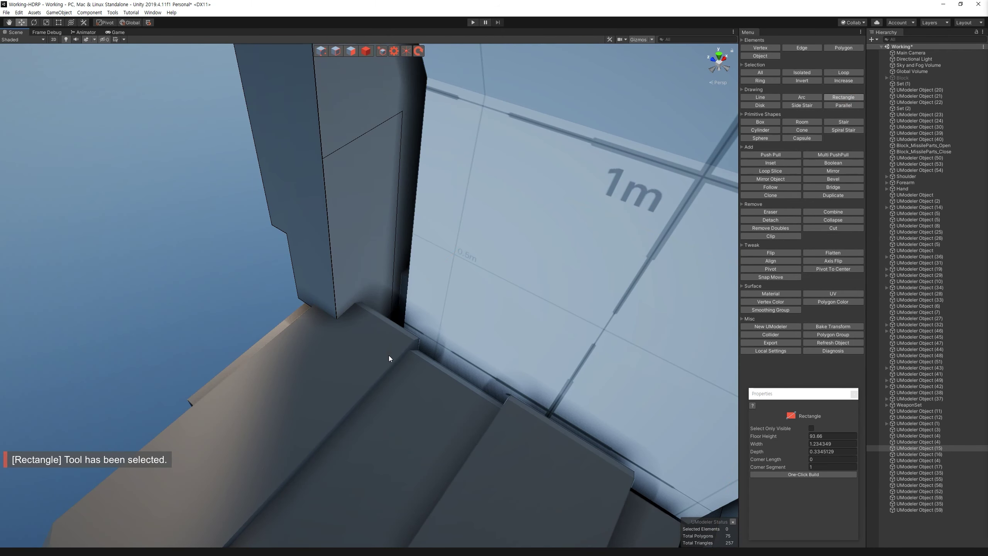
{"action": "left_click_drag", "start_coordinate": [389, 355], "coordinate": [390, 133], "text": "alt"}
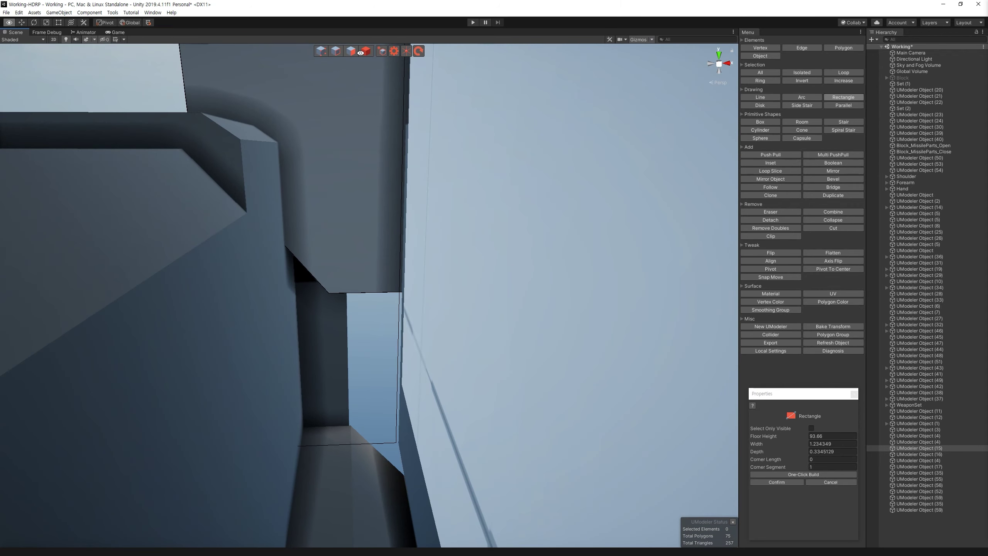
{"action": "left_click_drag", "start_coordinate": [390, 133], "coordinate": [352, 52], "text": "alt"}
Step: Delete an inner face, push the opening inward into a recess, and apply the mirror
{"action": "key", "text": "3"}
{"action": "left_click", "coordinate": [367, 398]}
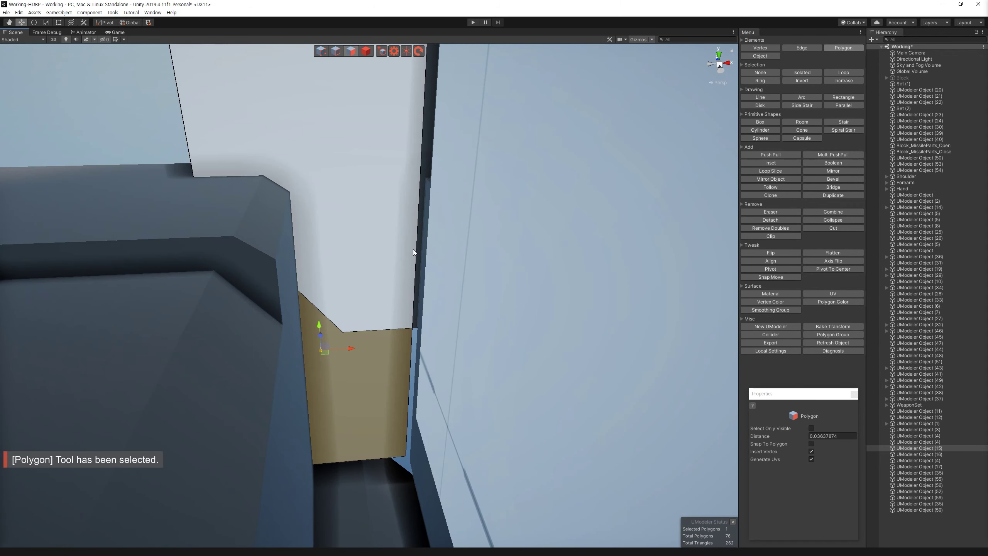
{"action": "key", "text": "Delete"}
{"action": "left_click_drag", "start_coordinate": [413, 248], "coordinate": [505, 233], "text": "alt"}
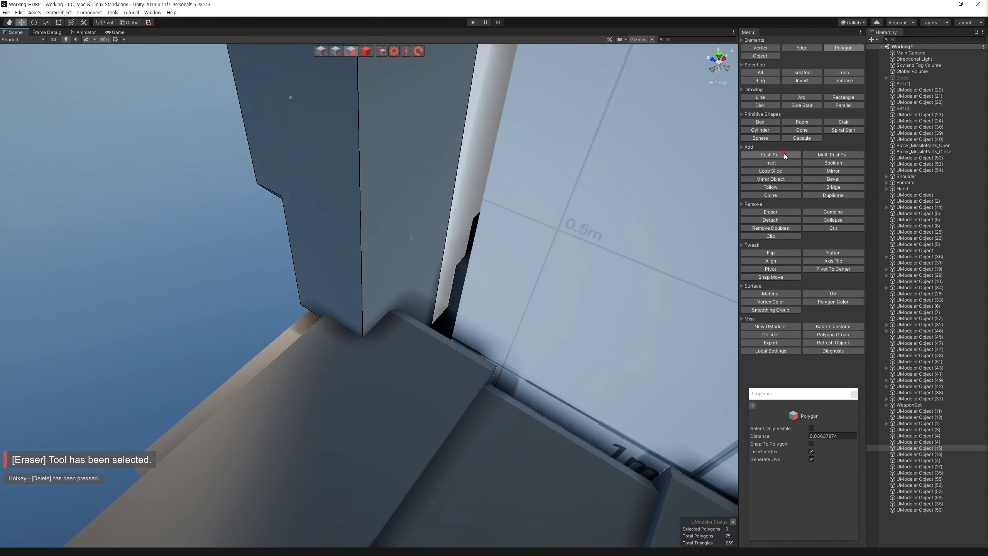
{"action": "left_click", "coordinate": [770, 155]}
{"action": "mouse_move", "coordinate": [382, 230]}
{"action": "left_mouse_down"}
{"action": "mouse_move", "coordinate": [363, 218]}
{"action": "mouse_move", "coordinate": [370, 28]}
{"action": "left_mouse_up"}
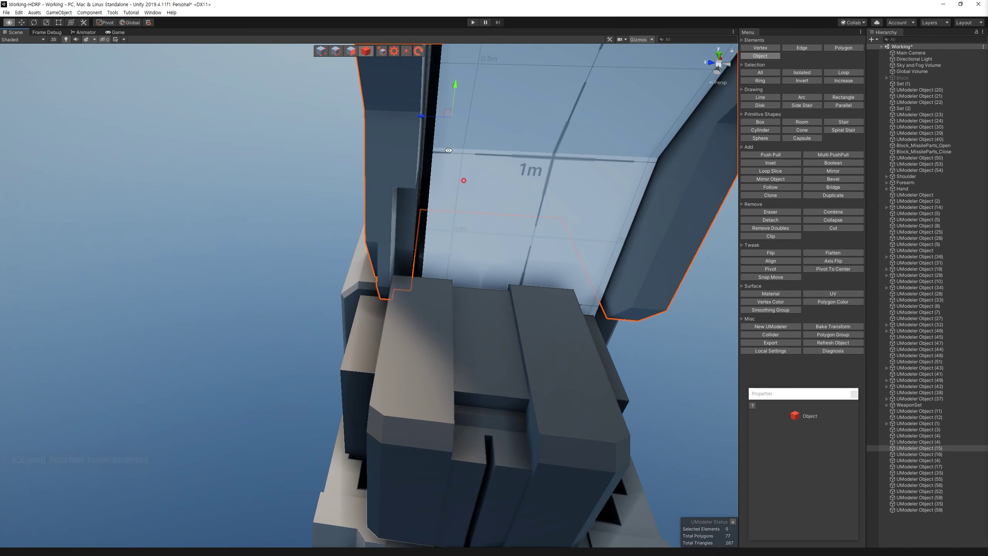
{"action": "left_click_drag", "start_coordinate": [458, 170], "coordinate": [366, 52], "text": "alt"}
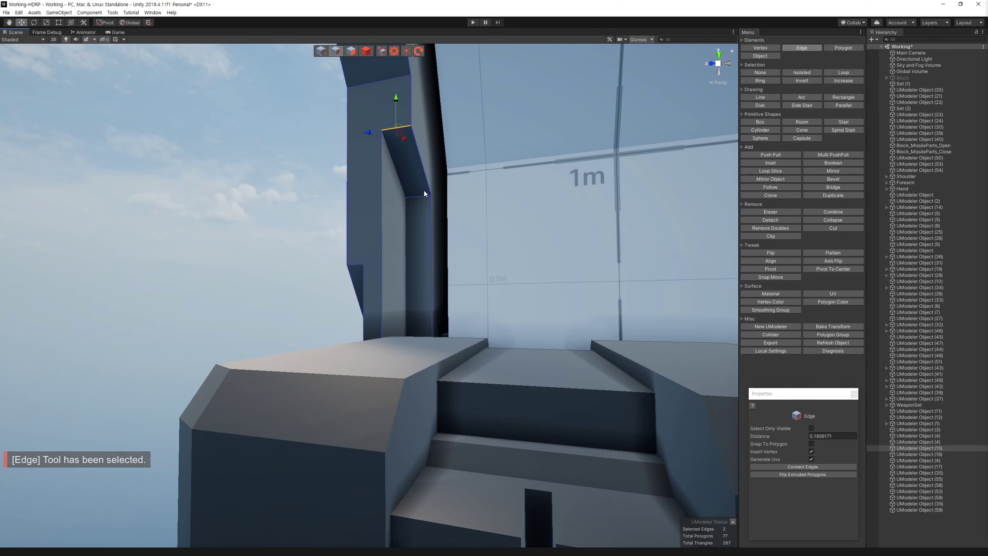
{"action": "left_click_drag", "start_coordinate": [416, 227], "coordinate": [396, 82], "text": "alt"}
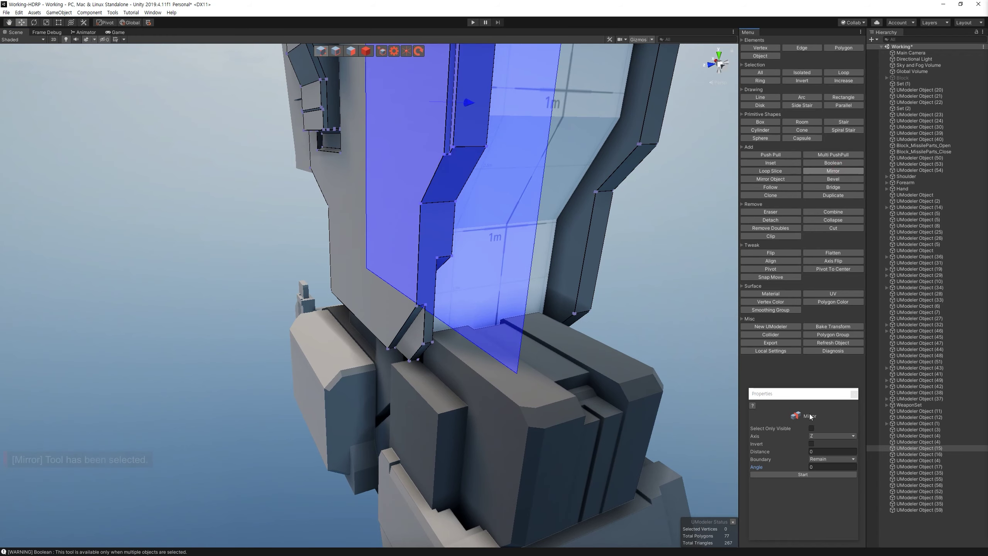
{"action": "left_click", "coordinate": [804, 475]}
{"action": "left_click", "coordinate": [366, 50]}
{"action": "mouse_move", "coordinate": [370, 117]}
{"action": "left_mouse_down", "text": "alt"}
{"action": "mouse_move", "coordinate": [385, 213]}
{"action": "mouse_move", "coordinate": [471, 151]}
{"action": "mouse_move", "coordinate": [521, 182]}
{"action": "mouse_move", "coordinate": [656, 156]}
{"action": "mouse_move", "coordinate": [519, 209]}
{"action": "mouse_move", "coordinate": [504, 201]}
{"action": "mouse_move", "coordinate": [517, 246]}
{"action": "left_mouse_up", "text": "alt"}
{"action": "key", "text": "ctrl+z"}
{"action": "key", "text": "ctrl+z"}
{"action": "key", "text": "4"}
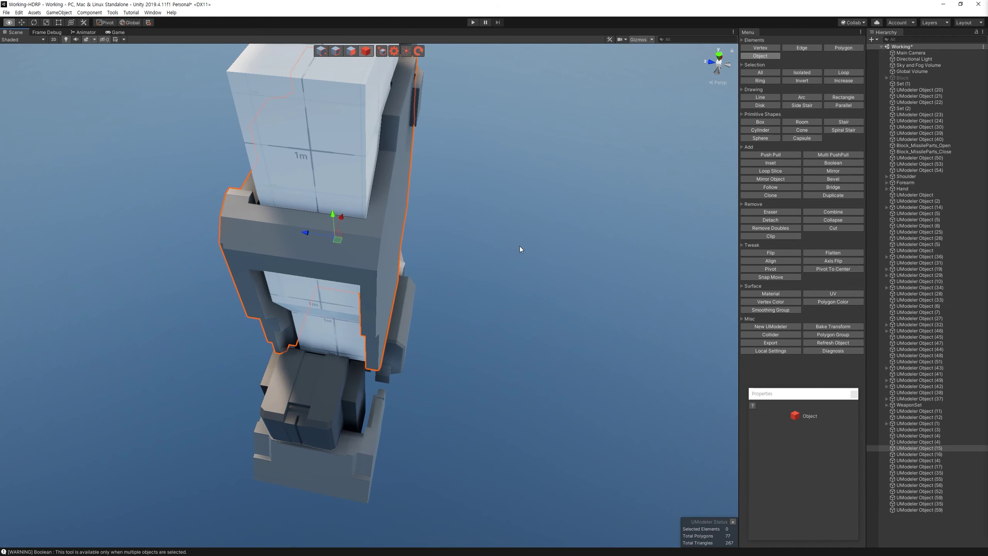
{"action": "left_click_drag", "start_coordinate": [597, 241], "coordinate": [639, 274], "text": "alt"}
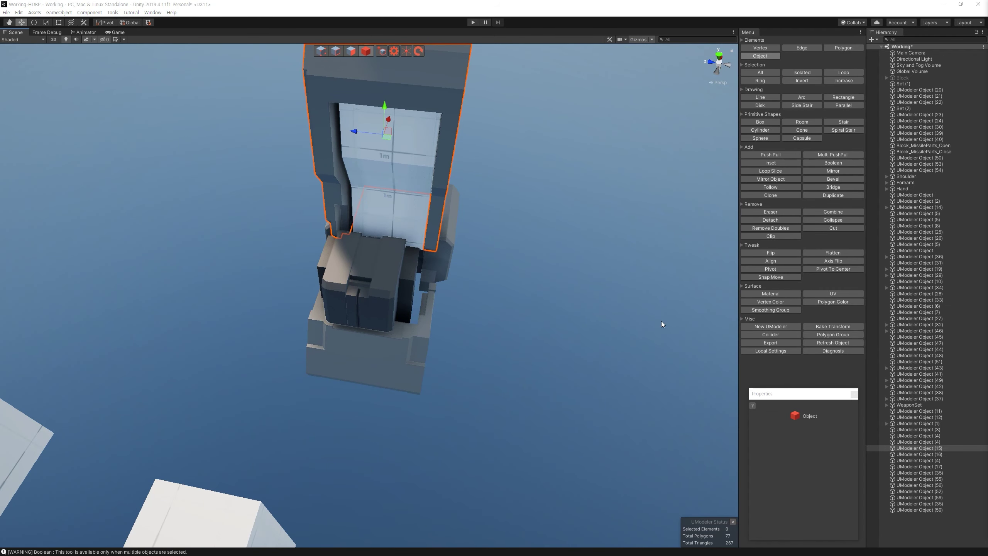
Step: Shift-drag a copy of the white box onto the dark foot block's slanted front
{"action": "left_click_drag", "start_coordinate": [320, 309], "coordinate": [293, 307], "text": "alt"}
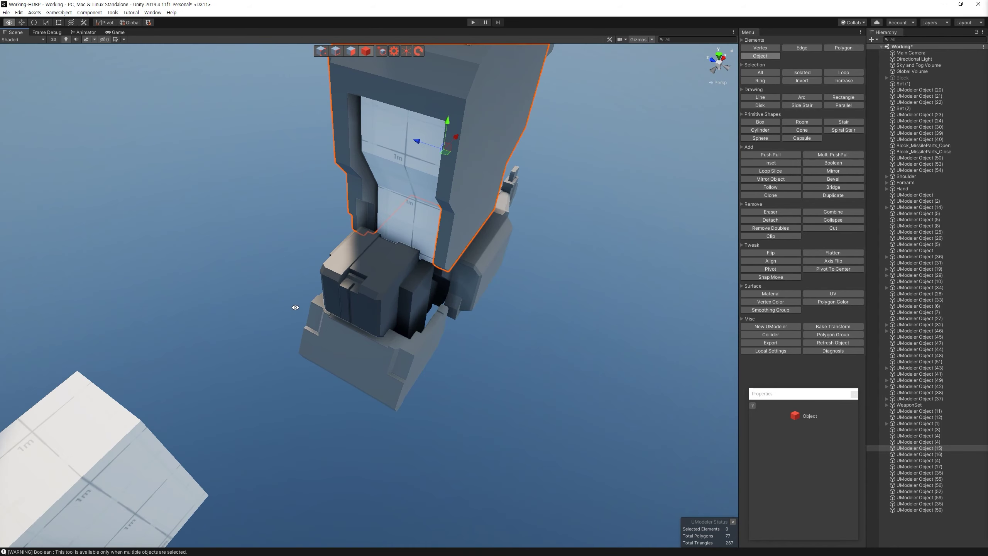
{"action": "scroll", "coordinate": [423, 277], "scroll_direction": "up", "scroll_amount": 3}
{"action": "left_click", "coordinate": [423, 276]}
{"action": "mouse_move", "coordinate": [424, 277]}
{"action": "left_mouse_down", "text": "alt"}
{"action": "mouse_move", "coordinate": [528, 265]}
{"action": "mouse_move", "coordinate": [412, 304]}
{"action": "left_mouse_up", "text": "alt"}
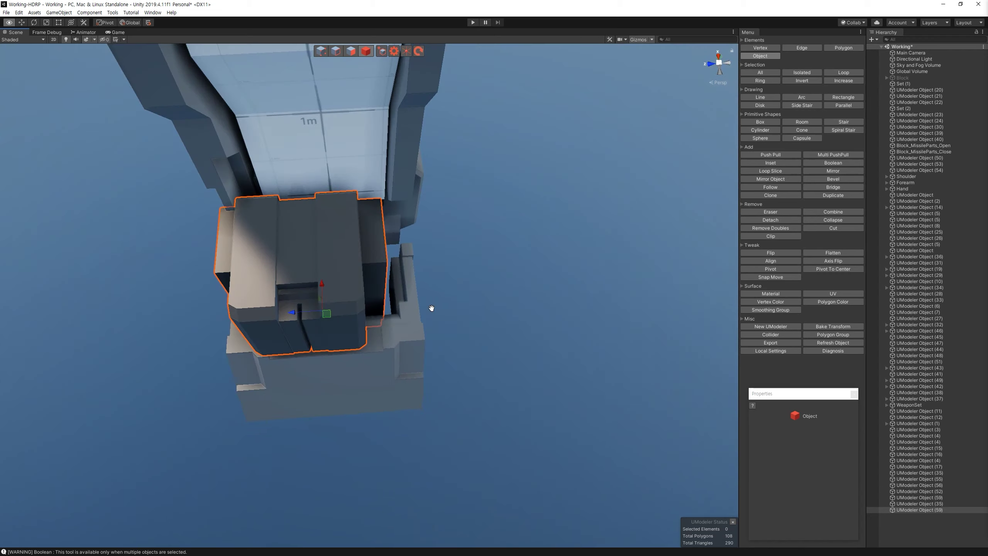
{"action": "key", "text": "ctrl+z"}
{"action": "mouse_move", "coordinate": [382, 318]}
{"action": "left_mouse_down", "text": "alt"}
{"action": "mouse_move", "coordinate": [395, 315]}
{"action": "mouse_move", "coordinate": [427, 201]}
{"action": "mouse_move", "coordinate": [405, 274]}
{"action": "mouse_move", "coordinate": [421, 327]}
{"action": "mouse_move", "coordinate": [379, 346]}
{"action": "mouse_move", "coordinate": [614, 298]}
{"action": "left_mouse_up", "text": "alt"}
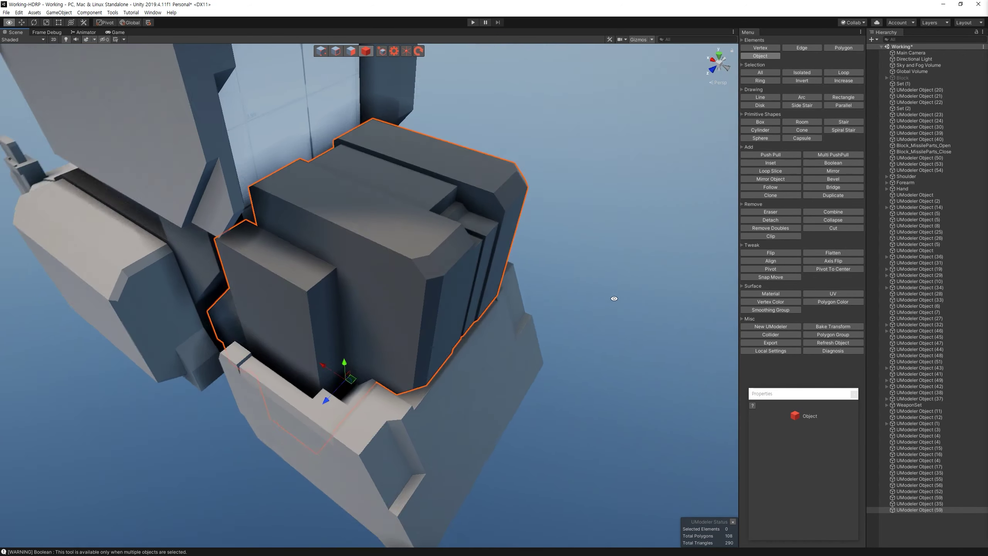
{"action": "scroll", "coordinate": [613, 298], "scroll_direction": "down", "scroll_amount": 5}
{"action": "mouse_move", "coordinate": [540, 375]}
{"action": "left_mouse_down", "text": "alt"}
{"action": "mouse_move", "coordinate": [474, 295]}
{"action": "mouse_move", "coordinate": [349, 338]}
{"action": "left_mouse_up", "text": "alt"}
{"action": "key", "text": "f"}
{"action": "mouse_move", "coordinate": [412, 357]}
{"action": "left_mouse_down", "text": "alt"}
{"action": "mouse_move", "coordinate": [723, 342]}
{"action": "mouse_move", "coordinate": [580, 159]}
{"action": "mouse_move", "coordinate": [624, 274]}
{"action": "mouse_move", "coordinate": [616, 286]}
{"action": "left_mouse_up", "text": "alt"}
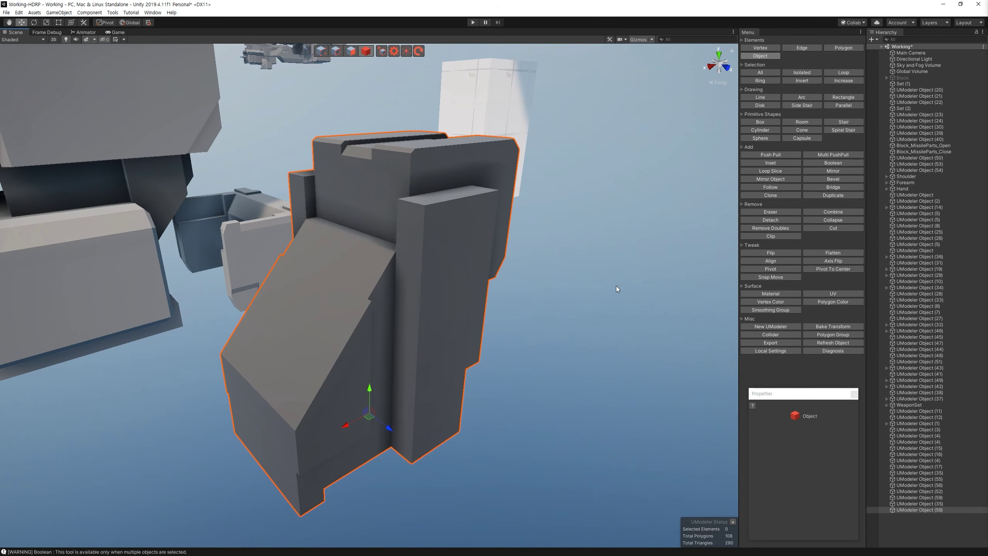
{"action": "mouse_move", "coordinate": [375, 297]}
{"action": "left_mouse_down", "text": "alt"}
{"action": "mouse_move", "coordinate": [403, 280]}
{"action": "mouse_move", "coordinate": [441, 199]}
{"action": "mouse_move", "coordinate": [240, 308]}
{"action": "mouse_move", "coordinate": [198, 316]}
{"action": "mouse_move", "coordinate": [467, 289]}
{"action": "mouse_move", "coordinate": [494, 148]}
{"action": "left_mouse_up", "text": "alt"}
{"action": "left_click_drag", "start_coordinate": [502, 192], "coordinate": [390, 316], "text": "shift"}
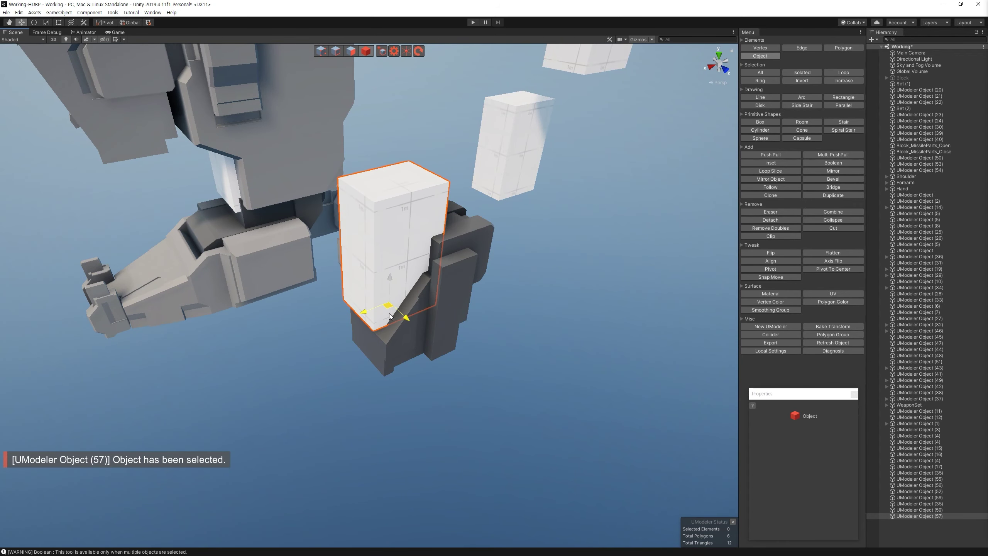
Step: Lower the white box's top face to shorten it into a short block
{"action": "key", "text": "f"}
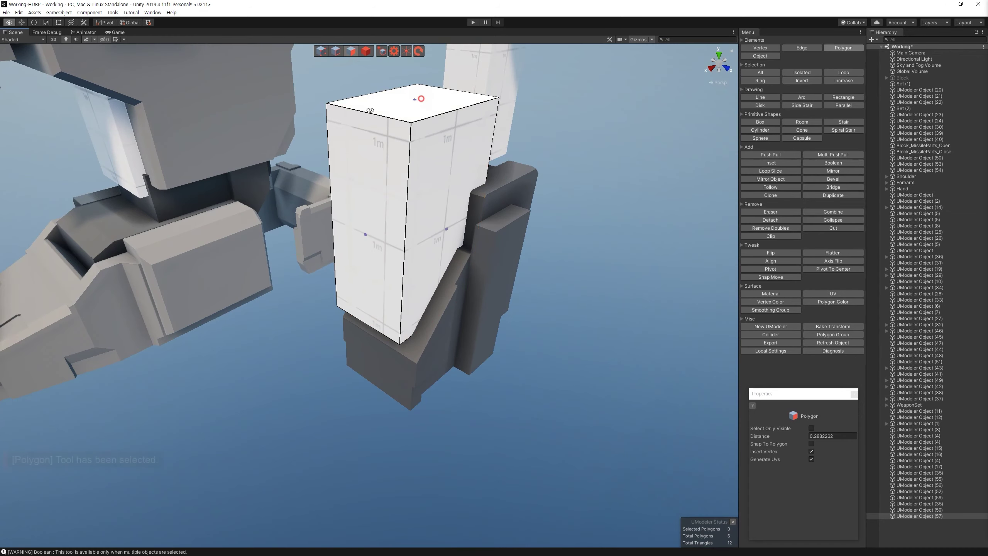
{"action": "left_click_drag", "start_coordinate": [418, 100], "coordinate": [410, 105], "text": "alt"}
{"action": "left_click", "coordinate": [409, 105]}
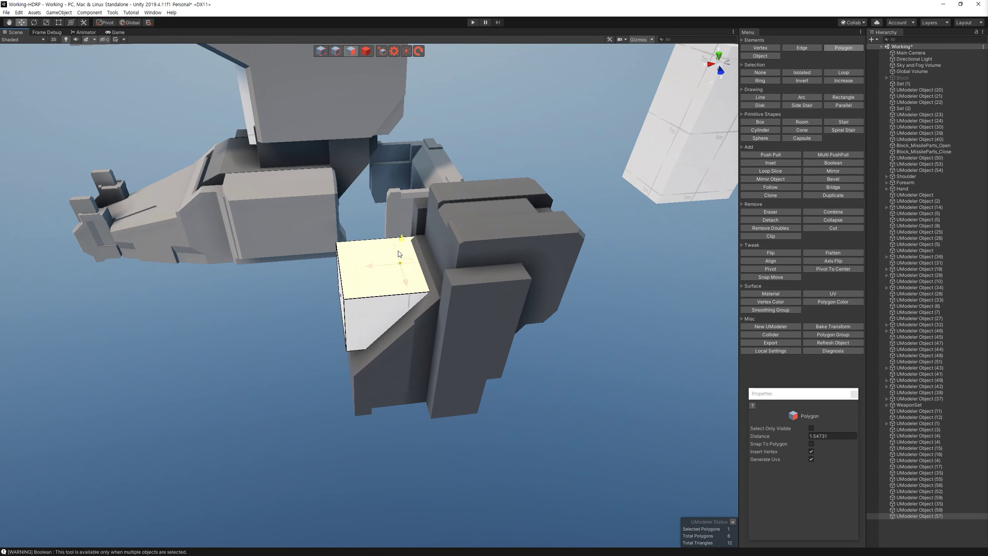
{"action": "left_click_drag", "start_coordinate": [403, 253], "coordinate": [357, 269], "text": "alt"}
{"action": "mouse_move", "coordinate": [468, 254]}
{"action": "left_mouse_down", "text": "alt"}
{"action": "mouse_move", "coordinate": [422, 227]}
{"action": "mouse_move", "coordinate": [440, 264]}
{"action": "left_mouse_up", "text": "alt"}
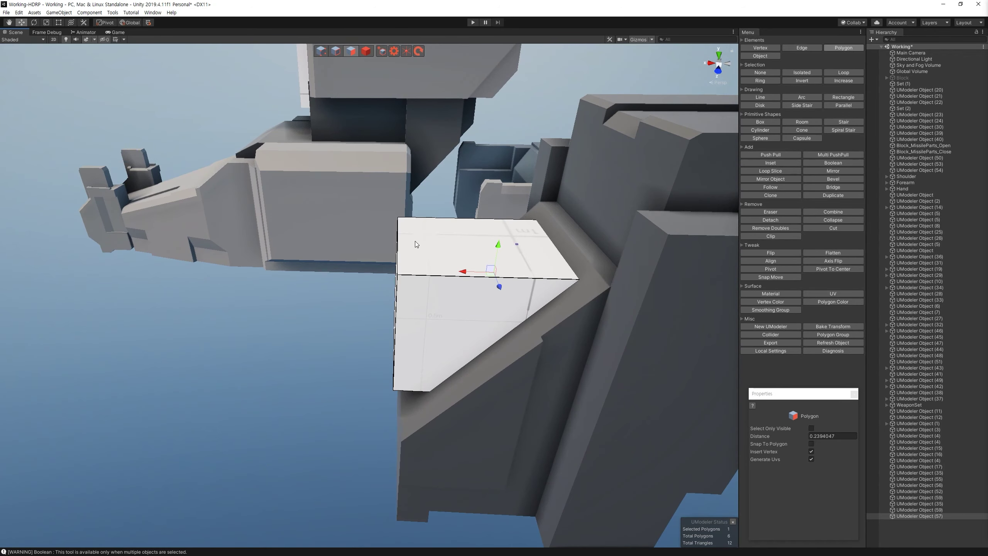
{"action": "mouse_move", "coordinate": [376, 75]}
{"action": "left_mouse_down", "text": "alt"}
{"action": "mouse_move", "coordinate": [397, 277]}
{"action": "mouse_move", "coordinate": [339, 197]}
{"action": "mouse_move", "coordinate": [384, 126]}
{"action": "mouse_move", "coordinate": [505, 263]}
{"action": "left_mouse_up", "text": "alt"}
Step: Select the white box together with the dark foot block
{"action": "key", "text": "3"}
{"action": "left_click", "coordinate": [397, 277], "text": "ctrl"}
{"action": "key", "text": "4"}
{"action": "left_click", "coordinate": [505, 264], "text": "ctrl"}
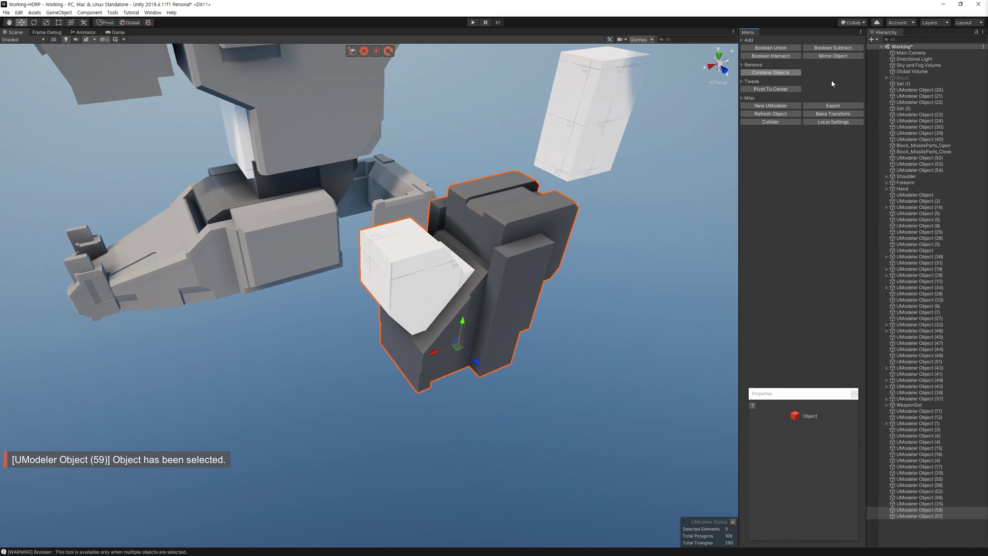
Step: Boolean Union the white block into the dark foot block and inspect the result
{"action": "left_click", "coordinate": [781, 48]}
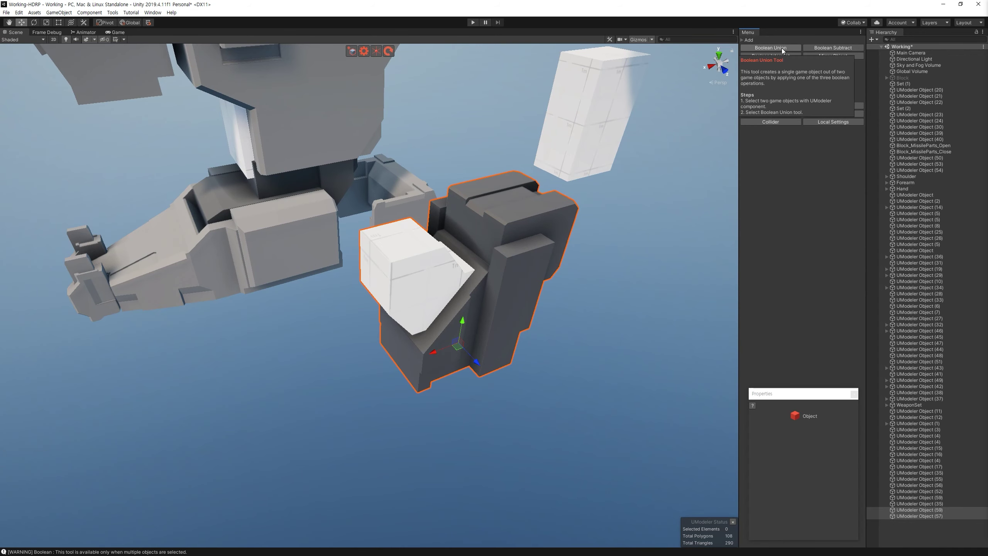
{"action": "mouse_move", "coordinate": [500, 212]}
{"action": "left_mouse_down", "text": "alt"}
{"action": "mouse_move", "coordinate": [582, 315]}
{"action": "mouse_move", "coordinate": [355, 178]}
{"action": "mouse_move", "coordinate": [390, 310]}
{"action": "left_mouse_up", "text": "alt"}
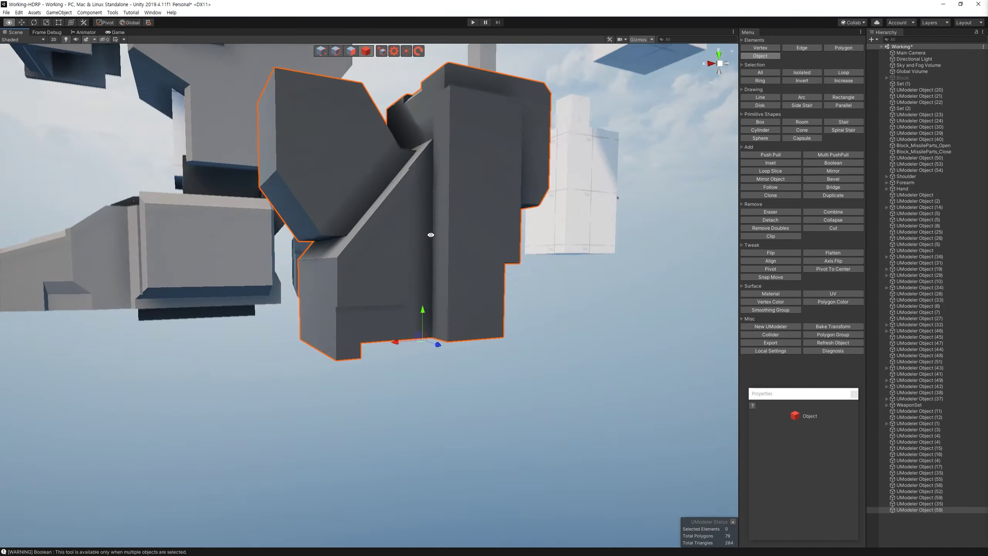
{"action": "scroll", "coordinate": [390, 310], "scroll_direction": "down", "scroll_amount": 5}
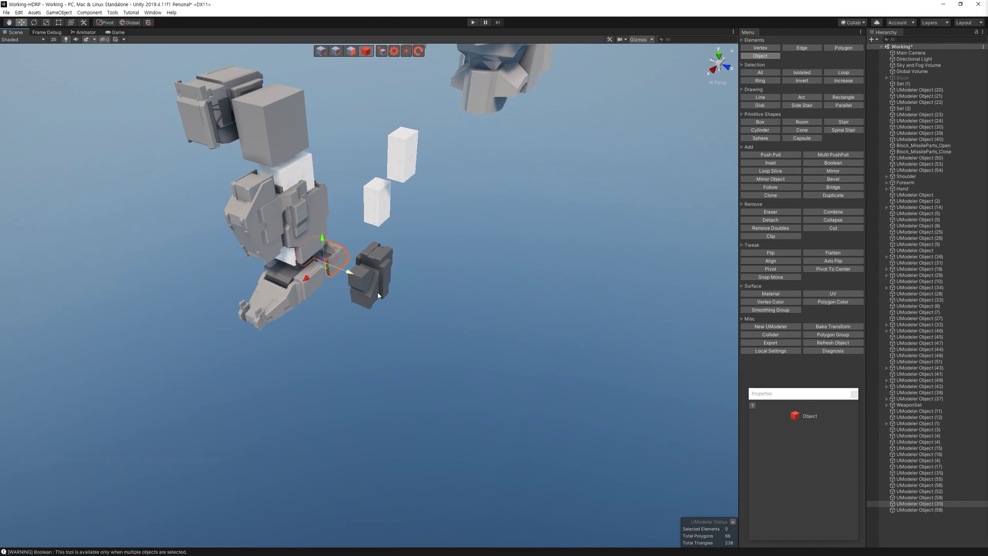
{"action": "key", "text": "f"}
{"action": "left_click_drag", "start_coordinate": [395, 297], "coordinate": [332, 280], "text": "alt"}
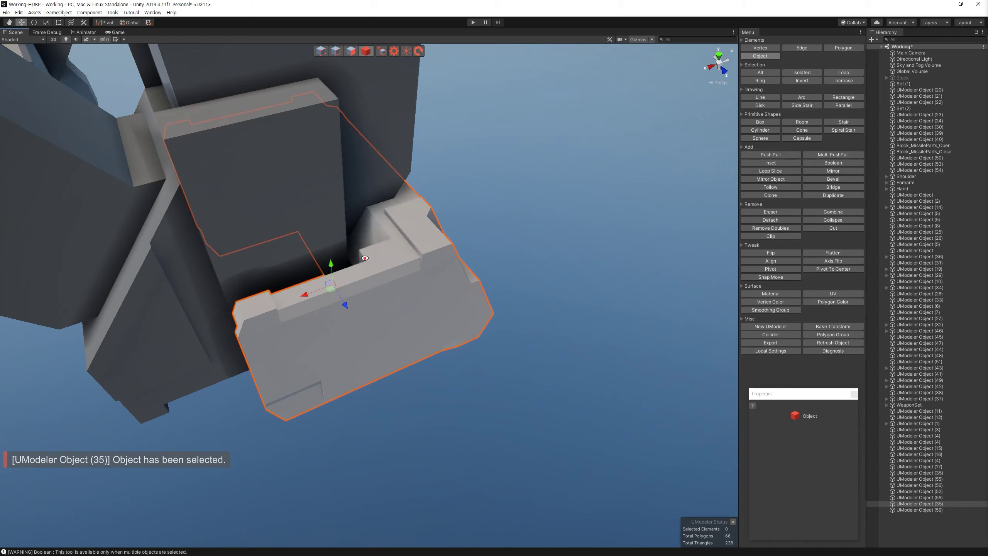
{"action": "middle_click_drag", "start_coordinate": [332, 281], "coordinate": [387, 266]}
{"action": "scroll", "coordinate": [387, 267], "scroll_direction": "down", "scroll_amount": 3}
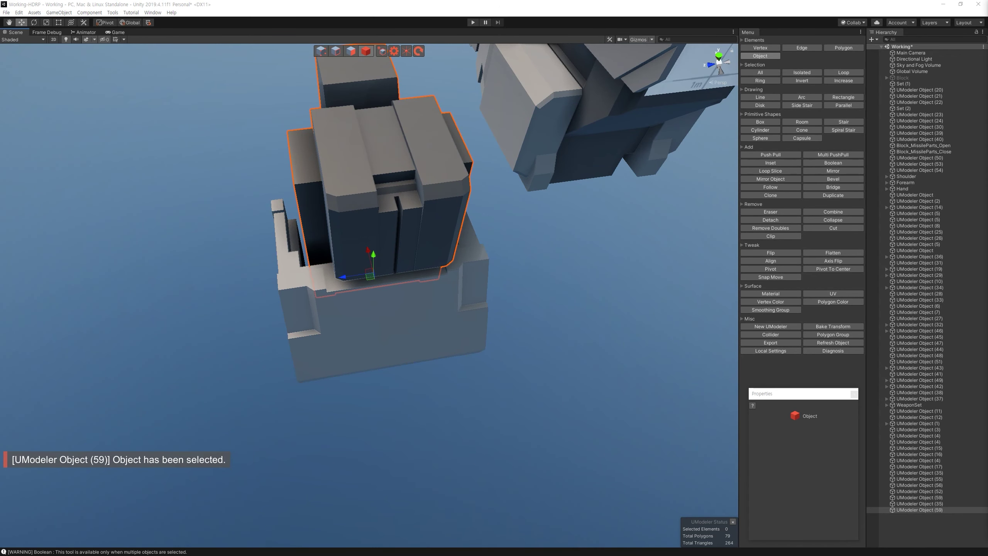
{"action": "mouse_move", "coordinate": [388, 268]}
{"action": "left_mouse_down", "text": "alt"}
{"action": "mouse_move", "coordinate": [303, 268]}
{"action": "mouse_move", "coordinate": [345, 362]}
{"action": "left_mouse_up", "text": "alt"}
Step: Undo the union and select the white block beneath the foot
{"action": "key", "text": "ctrl+z"}
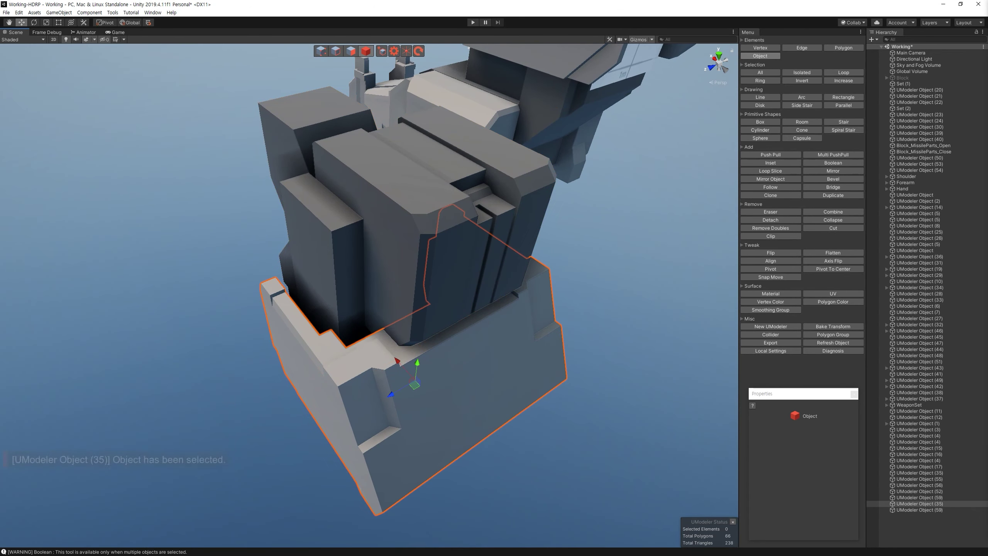
{"action": "left_click_drag", "start_coordinate": [428, 327], "coordinate": [488, 328], "text": "alt"}
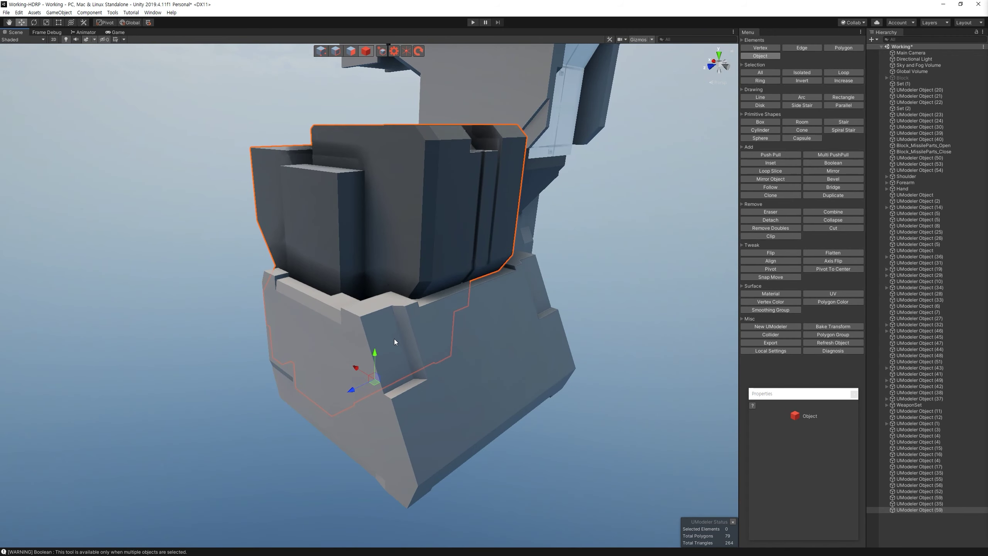
{"action": "key", "text": "ctrl+z"}
{"action": "mouse_move", "coordinate": [382, 344]}
{"action": "left_mouse_down", "text": "alt"}
{"action": "mouse_move", "coordinate": [477, 324]}
{"action": "mouse_move", "coordinate": [329, 264]}
{"action": "mouse_move", "coordinate": [400, 283]}
{"action": "mouse_move", "coordinate": [377, 254]}
{"action": "mouse_move", "coordinate": [343, 484]}
{"action": "mouse_move", "coordinate": [366, 466]}
{"action": "left_mouse_up", "text": "alt"}
{"action": "left_click", "coordinate": [373, 202]}
{"action": "scroll", "coordinate": [368, 281], "scroll_direction": "up", "scroll_amount": 5}
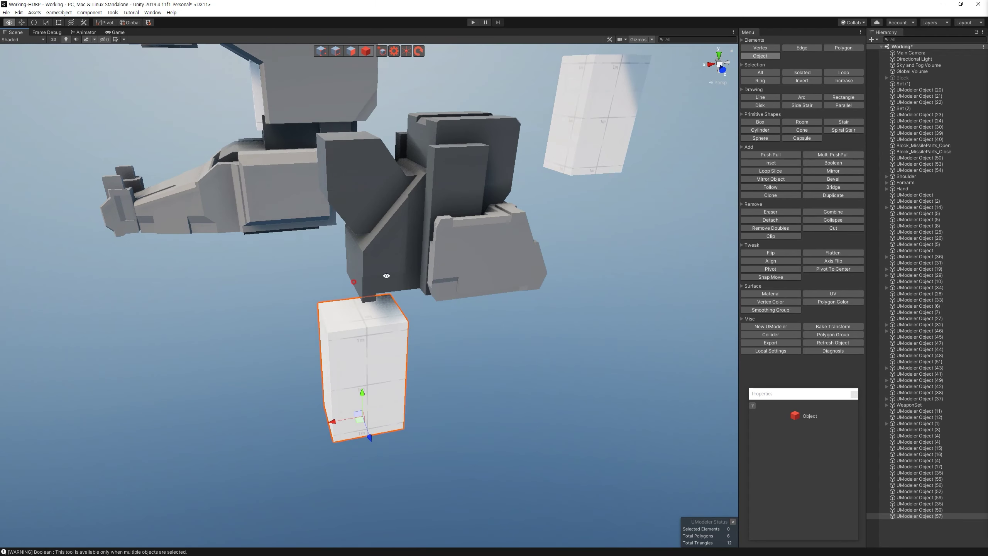
Step: Inspect the white block under the foot from several angles, then return to Object mode
{"action": "left_click_drag", "start_coordinate": [422, 318], "coordinate": [378, 397], "text": "alt"}
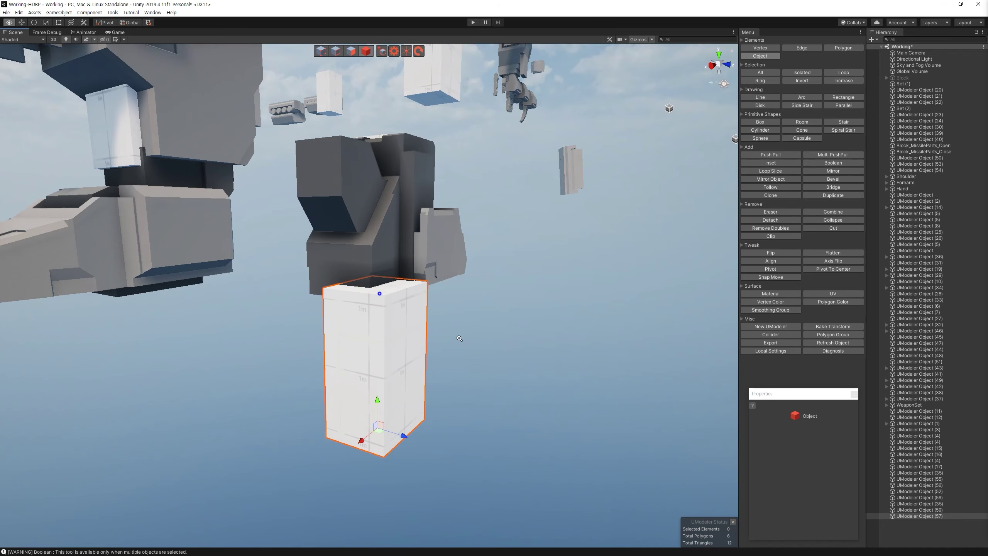
{"action": "left_click_drag", "start_coordinate": [378, 397], "coordinate": [513, 339], "text": "alt"}
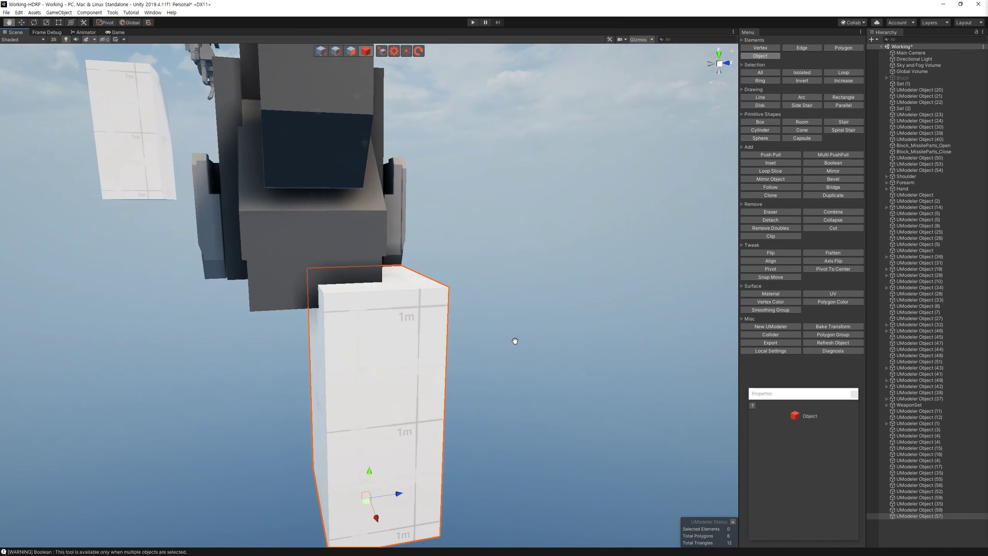
{"action": "mouse_move", "coordinate": [422, 383]}
{"action": "left_mouse_down", "text": "alt"}
{"action": "mouse_move", "coordinate": [411, 402]}
{"action": "mouse_move", "coordinate": [402, 283]}
{"action": "left_mouse_up", "text": "alt"}
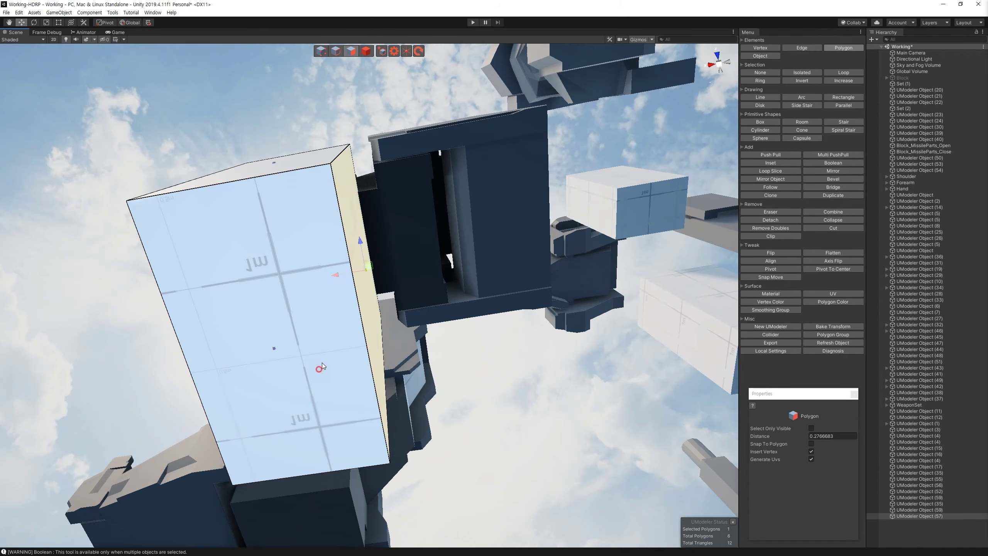
{"action": "left_click_drag", "start_coordinate": [418, 459], "coordinate": [342, 272], "text": "alt"}
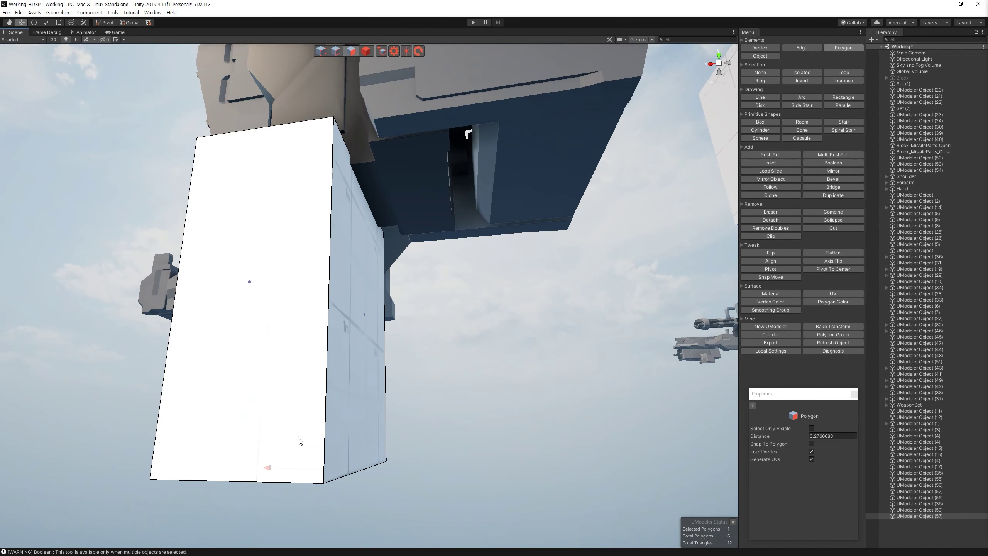
{"action": "right_click_drag", "start_coordinate": [343, 272], "coordinate": [416, 307], "text": "alt"}
{"action": "left_click_drag", "start_coordinate": [416, 308], "coordinate": [297, 315], "text": "alt"}
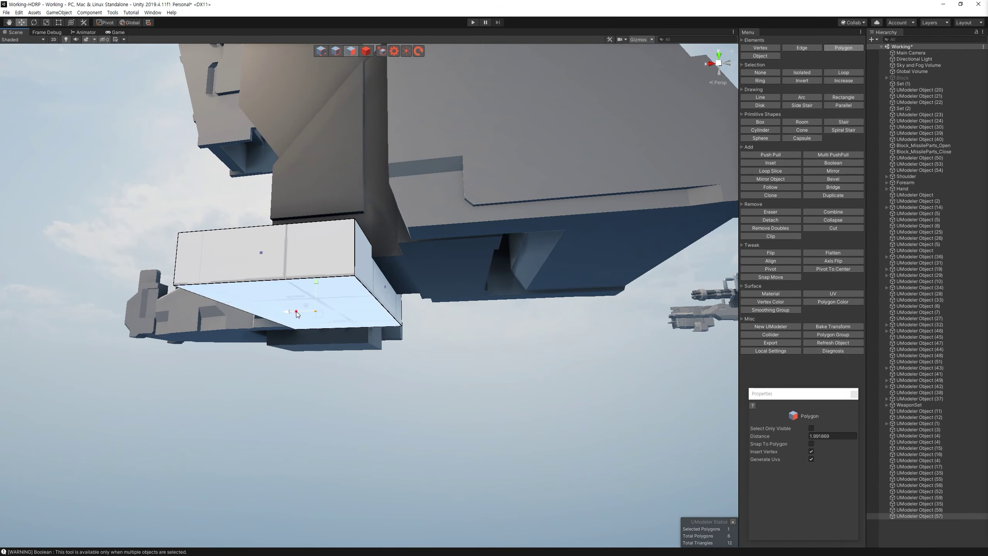
{"action": "mouse_move", "coordinate": [449, 270]}
{"action": "left_mouse_down", "text": "alt"}
{"action": "mouse_move", "coordinate": [493, 421]}
{"action": "mouse_move", "coordinate": [498, 478]}
{"action": "mouse_move", "coordinate": [514, 436]}
{"action": "mouse_move", "coordinate": [437, 199]}
{"action": "mouse_move", "coordinate": [415, 224]}
{"action": "mouse_move", "coordinate": [513, 316]}
{"action": "mouse_move", "coordinate": [390, 294]}
{"action": "mouse_move", "coordinate": [529, 286]}
{"action": "mouse_move", "coordinate": [430, 300]}
{"action": "left_mouse_up", "text": "alt"}
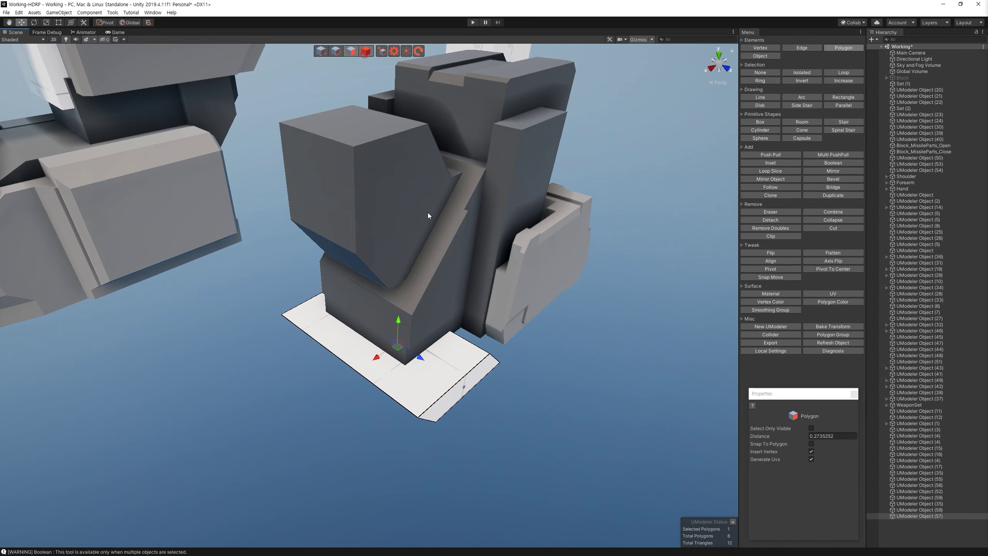
{"action": "key", "text": "4"}
{"action": "left_click_drag", "start_coordinate": [452, 166], "coordinate": [440, 185], "text": "alt"}
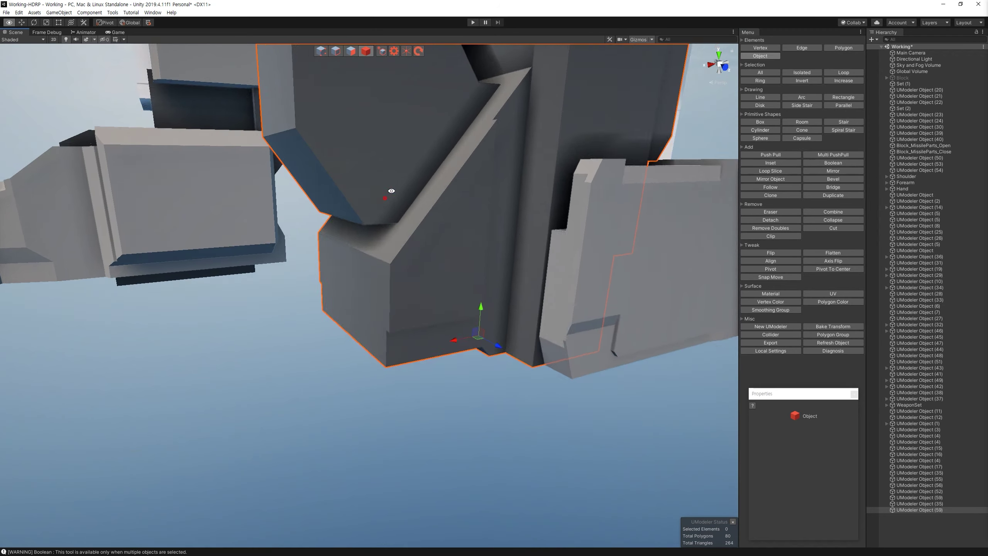
Step: Draw a dividing line across the foot face and delete the split-off face to open a notch
{"action": "left_click_drag", "start_coordinate": [439, 184], "coordinate": [413, 110], "text": "alt"}
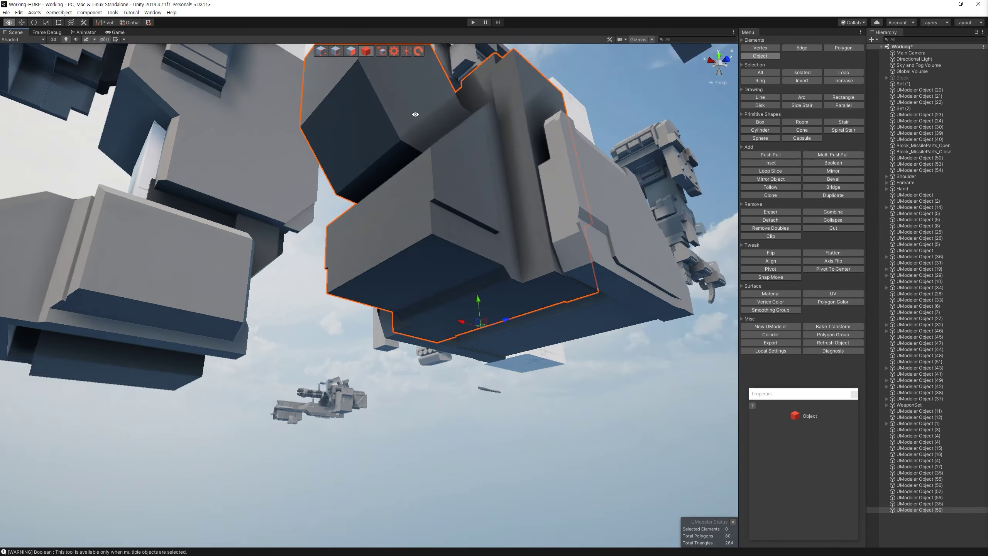
{"action": "key", "text": "f"}
{"action": "left_click", "coordinate": [459, 252]}
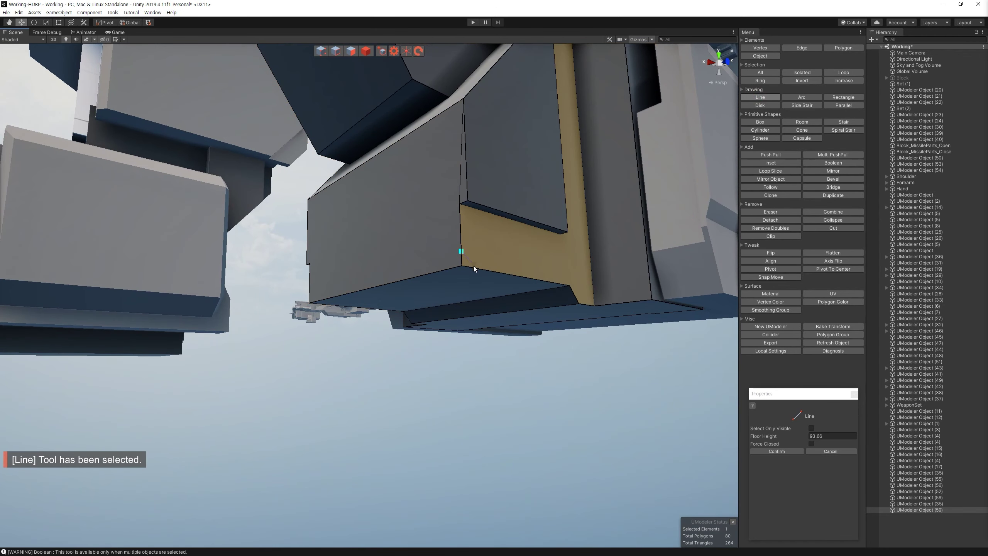
{"action": "left_click", "coordinate": [584, 277]}
{"action": "key", "text": "space"}
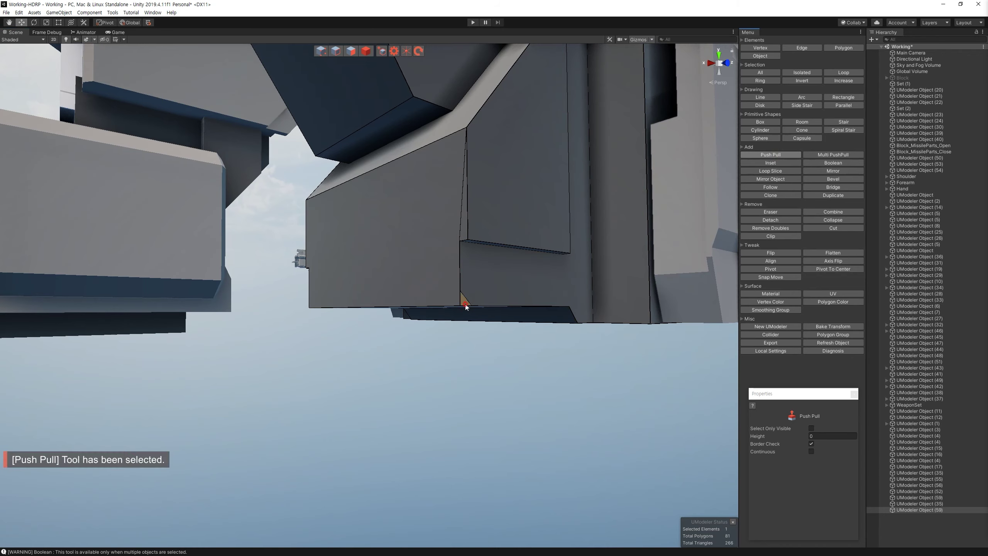
{"action": "left_click_drag", "start_coordinate": [456, 291], "coordinate": [825, 351], "text": "alt"}
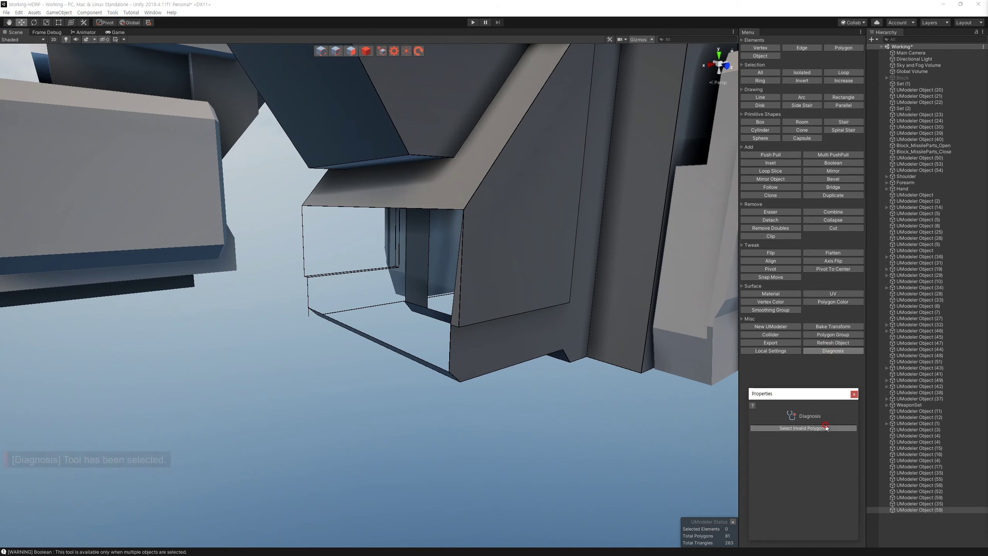
{"action": "key", "text": "Delete"}
{"action": "mouse_move", "coordinate": [514, 338]}
{"action": "left_mouse_down", "text": "alt"}
{"action": "mouse_move", "coordinate": [549, 324]}
{"action": "mouse_move", "coordinate": [544, 303]}
{"action": "left_mouse_up", "text": "alt"}
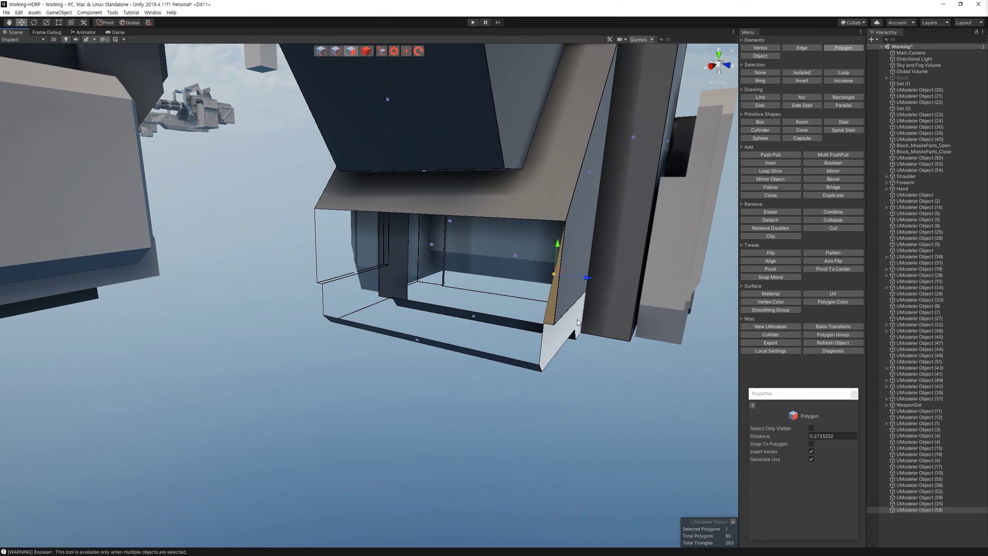
Step: Box-select the notch's open border edges and bridge them into a new face
{"action": "left_click_drag", "start_coordinate": [516, 257], "coordinate": [255, 219], "text": "alt"}
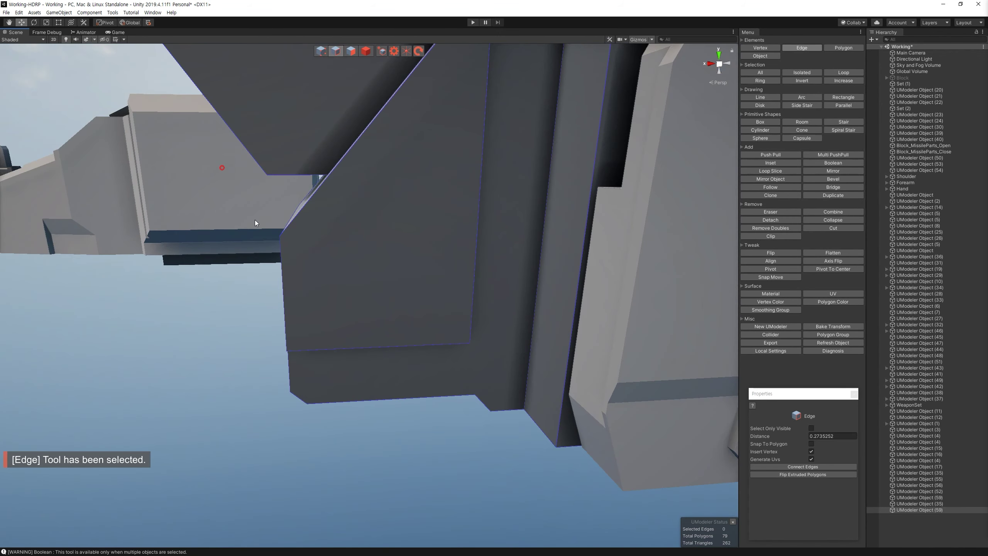
{"action": "key", "text": "2"}
{"action": "mouse_move", "coordinate": [566, 479]}
{"action": "left_mouse_down"}
{"action": "mouse_move", "coordinate": [361, 154]}
{"action": "mouse_move", "coordinate": [624, 299]}
{"action": "mouse_move", "coordinate": [348, 353]}
{"action": "mouse_move", "coordinate": [284, 348]}
{"action": "mouse_move", "coordinate": [407, 400]}
{"action": "left_mouse_up"}
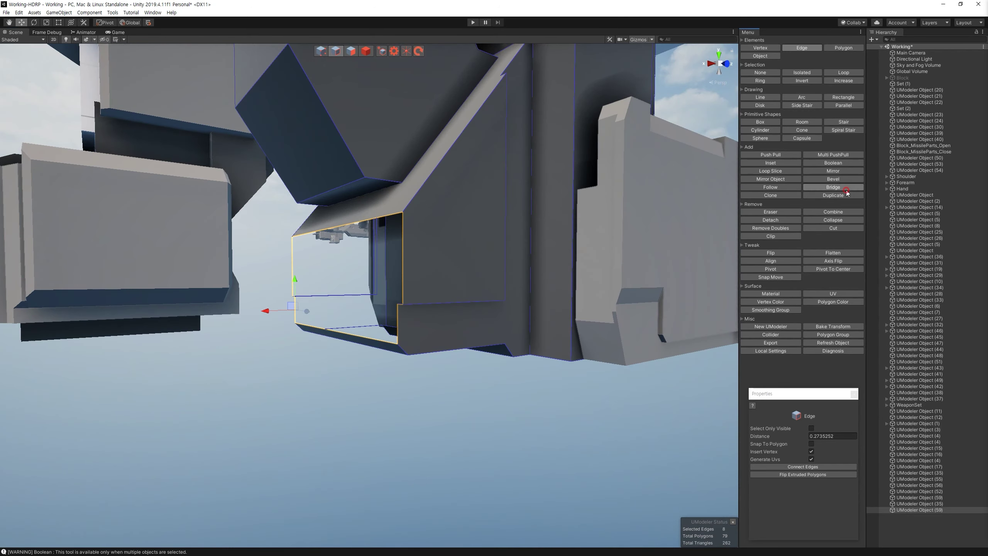
{"action": "left_click", "coordinate": [833, 187]}
{"action": "mouse_move", "coordinate": [450, 286]}
{"action": "left_mouse_down", "text": "alt"}
{"action": "mouse_move", "coordinate": [481, 312]}
{"action": "mouse_move", "coordinate": [452, 200]}
{"action": "mouse_move", "coordinate": [486, 268]}
{"action": "left_mouse_up", "text": "alt"}
Step: Draw a rectangle strip on the tan diagonal ledge face
{"action": "scroll", "coordinate": [387, 379], "scroll_direction": "up", "scroll_amount": 1}
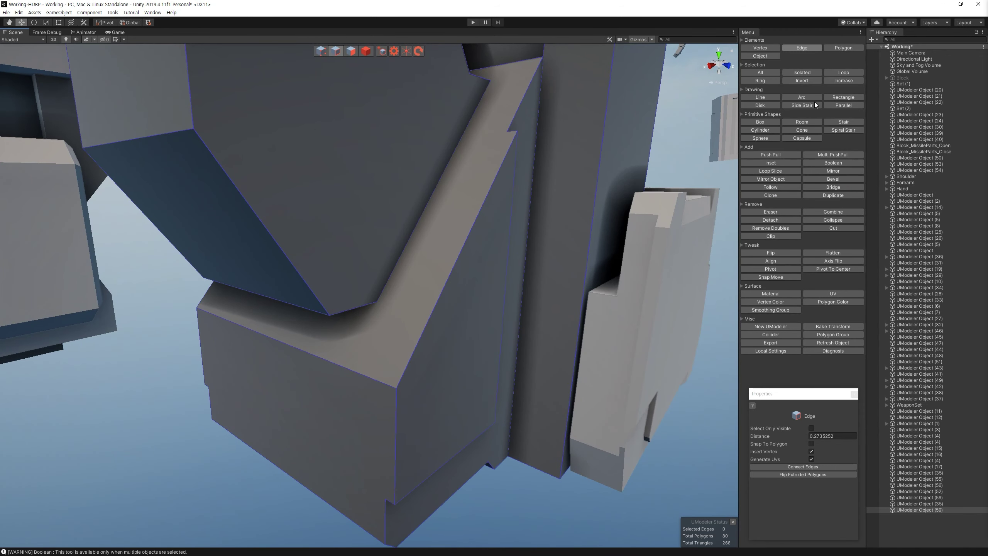
{"action": "left_click", "coordinate": [851, 97]}
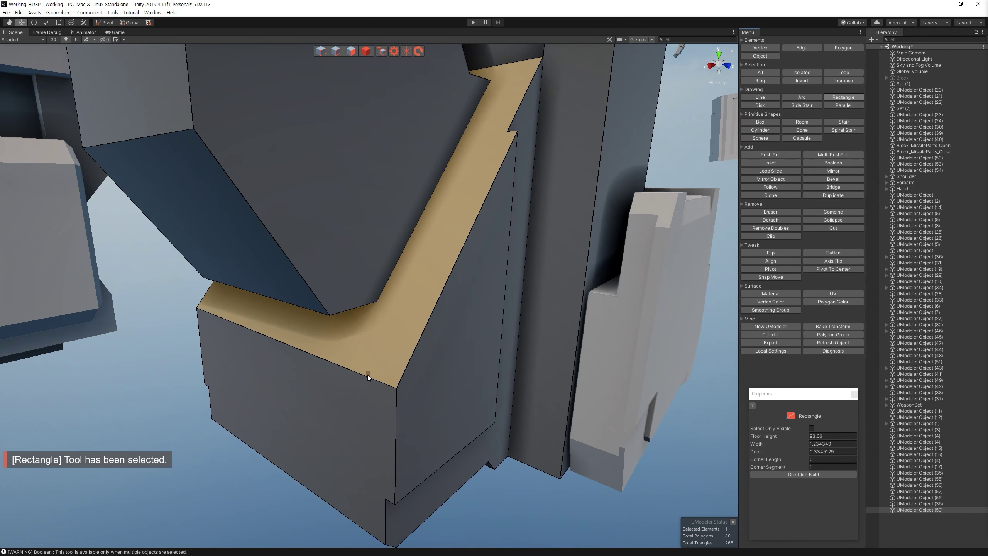
{"action": "left_click", "coordinate": [521, 103]}
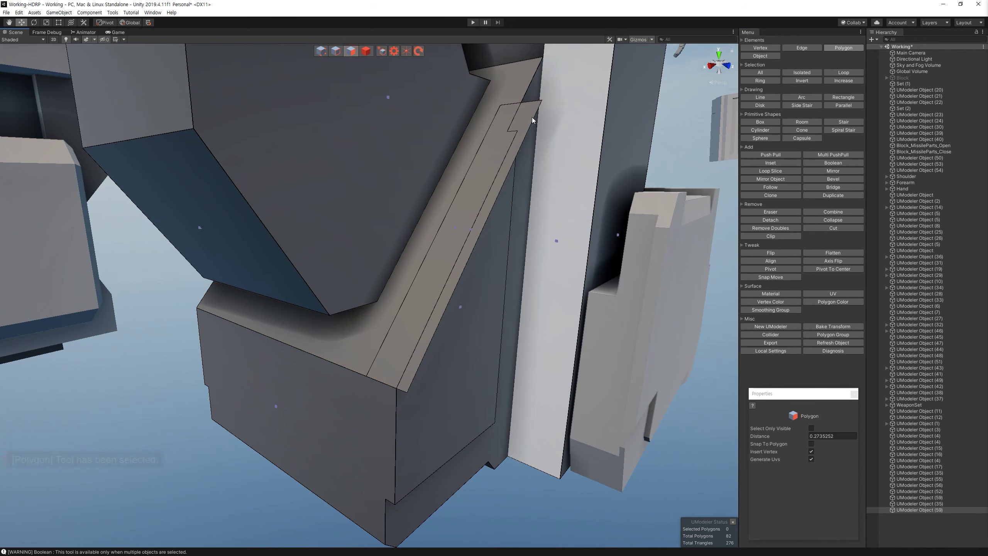
{"action": "key", "text": "Delete"}
Step: Try pushing and pulling the tan strip, then undo the unwanted push-pull changes
{"action": "left_click", "coordinate": [754, 153]}
{"action": "left_click_drag", "start_coordinate": [475, 205], "coordinate": [558, 282]}
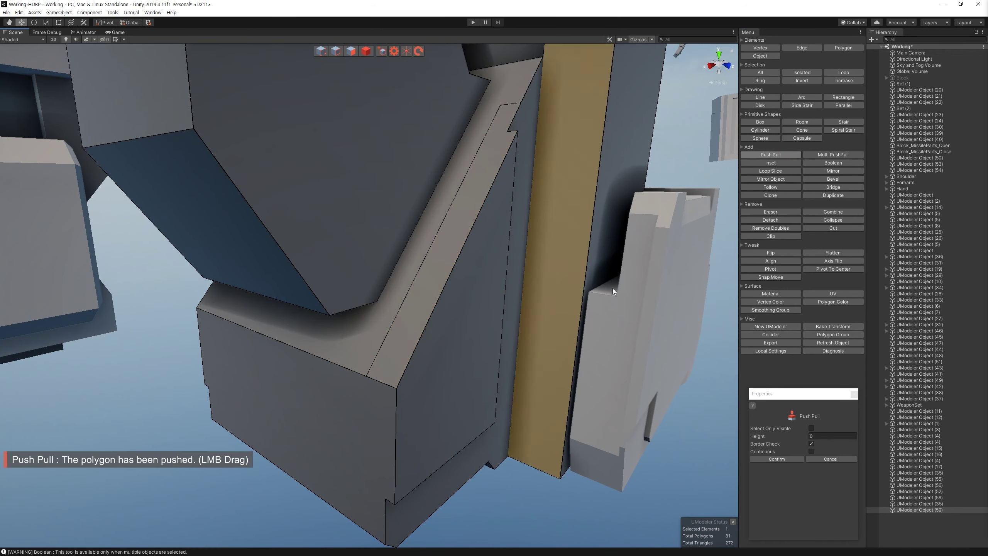
{"action": "mouse_move", "coordinate": [530, 189]}
{"action": "left_mouse_down", "text": "alt"}
{"action": "mouse_move", "coordinate": [458, 221]}
{"action": "mouse_move", "coordinate": [396, 205]}
{"action": "mouse_move", "coordinate": [395, 225]}
{"action": "mouse_move", "coordinate": [350, 215]}
{"action": "mouse_move", "coordinate": [359, 221]}
{"action": "mouse_move", "coordinate": [380, 23]}
{"action": "left_mouse_up", "text": "alt"}
{"action": "mouse_move", "coordinate": [445, 177]}
{"action": "left_mouse_down", "text": "alt"}
{"action": "mouse_move", "coordinate": [434, 276]}
{"action": "mouse_move", "coordinate": [440, 218]}
{"action": "left_mouse_up", "text": "alt"}
{"action": "scroll", "coordinate": [432, 225], "scroll_direction": "up", "scroll_amount": 3}
{"action": "left_click", "coordinate": [351, 55]}
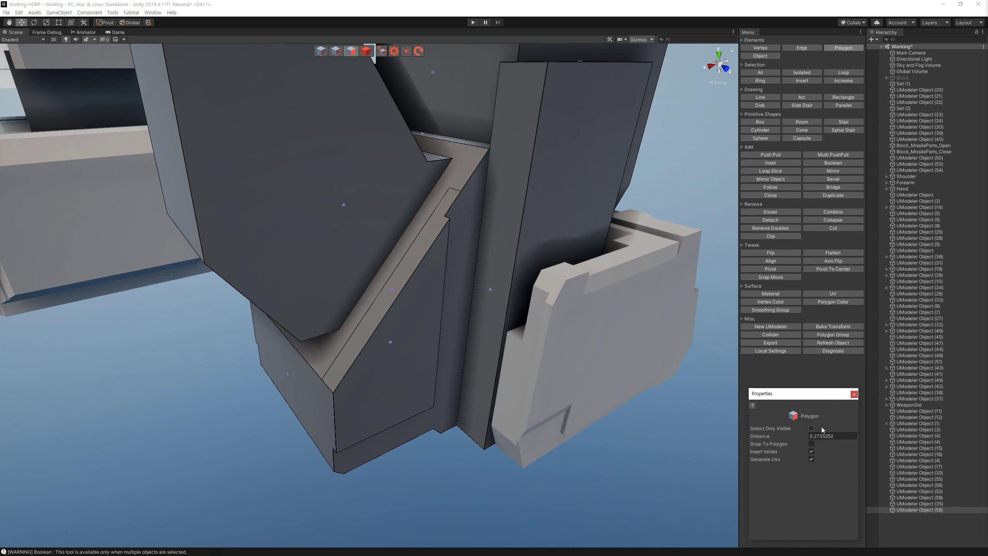
{"action": "left_click", "coordinate": [338, 54]}
{"action": "left_click", "coordinate": [365, 51]}
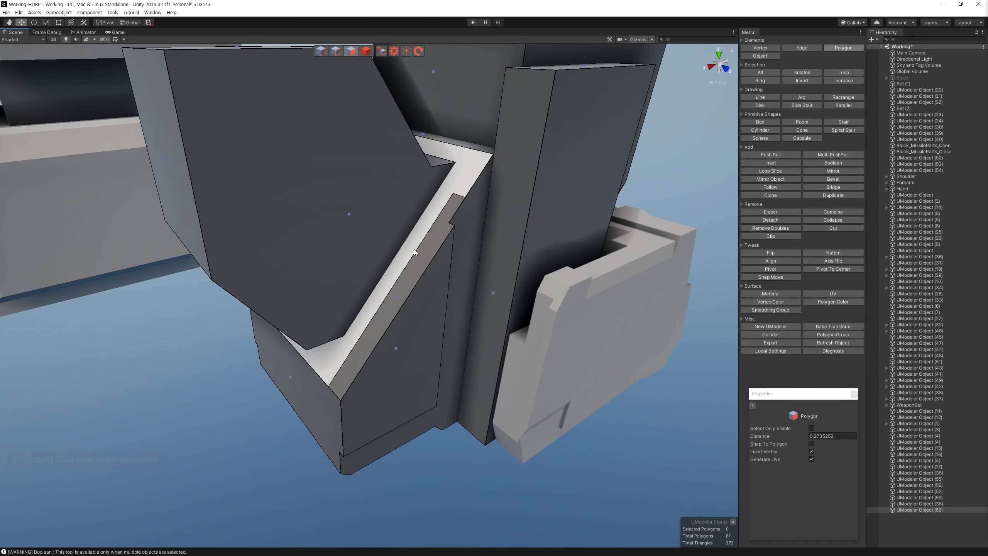
{"action": "key", "text": "ctrl+z"}
{"action": "key", "text": "ctrl+z"}
{"action": "key", "text": "ctrl+z"}
{"action": "key", "text": "ctrl+z"}
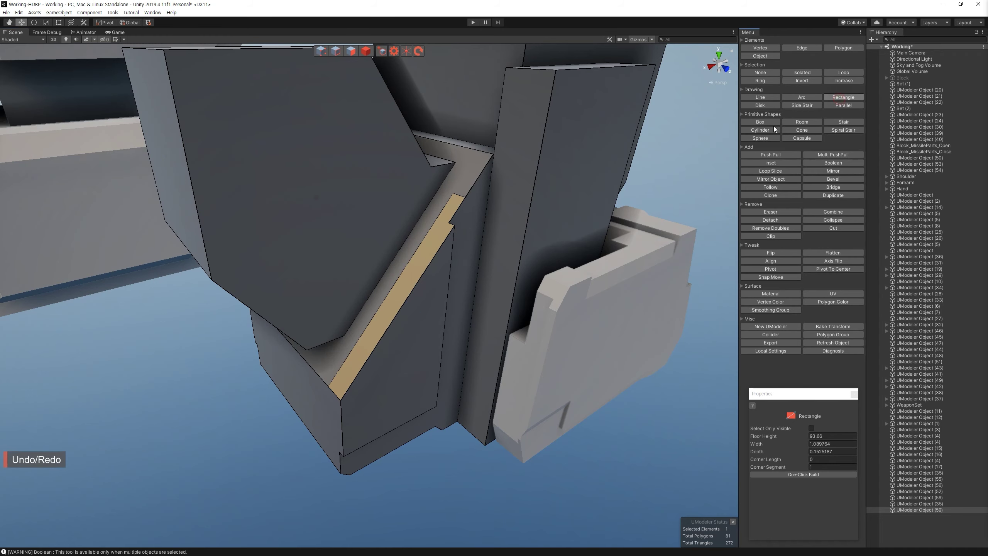
Step: Recess the strip into the ledge with Multi PushPull at -0.04, then return to Object mode
{"action": "left_click", "coordinate": [839, 154]}
{"action": "left_click_drag", "start_coordinate": [381, 284], "coordinate": [527, 308]}
{"action": "key", "text": "4"}
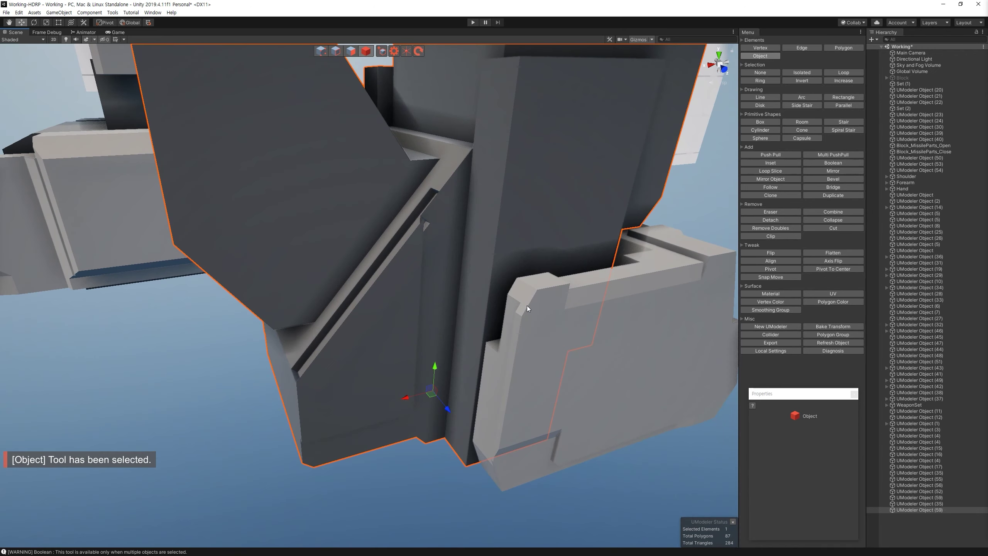
Step: Undo and redo the Object-mode switch, then undo the last face edit
{"action": "key", "text": "ctrl+z"}
{"action": "mouse_move", "coordinate": [526, 306]}
{"action": "left_mouse_down", "text": "alt"}
{"action": "mouse_move", "coordinate": [473, 308]}
{"action": "mouse_move", "coordinate": [547, 293]}
{"action": "left_mouse_up", "text": "alt"}
{"action": "key", "text": "ctrl+y"}
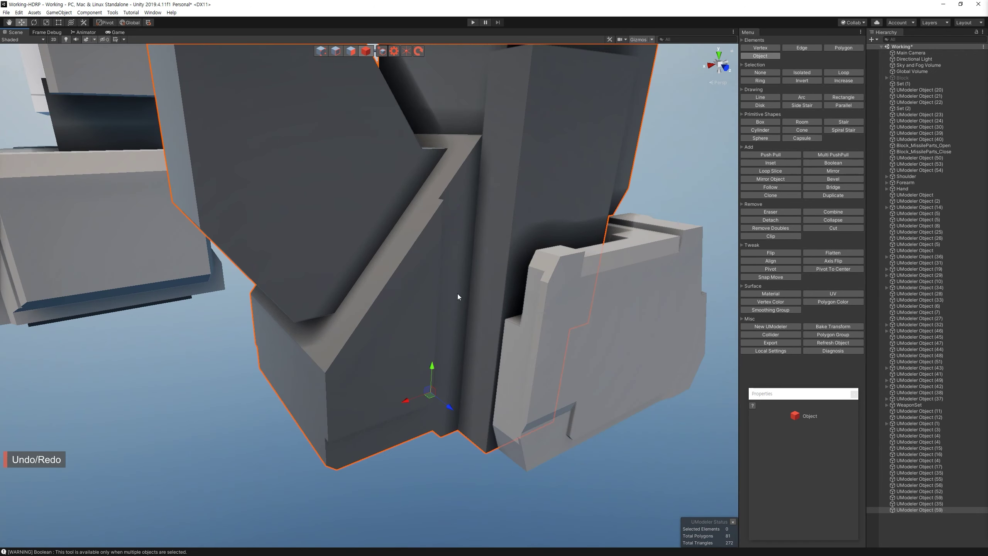
{"action": "key", "text": "3"}
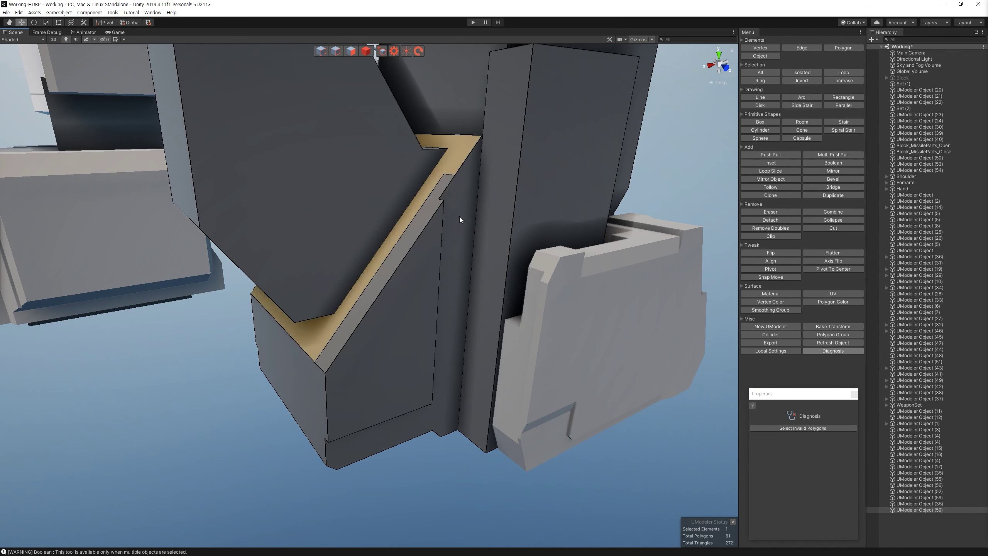
{"action": "key", "text": "ctrl+z"}
{"action": "key", "text": "ctrl+z"}
{"action": "key", "text": "ctrl+z"}
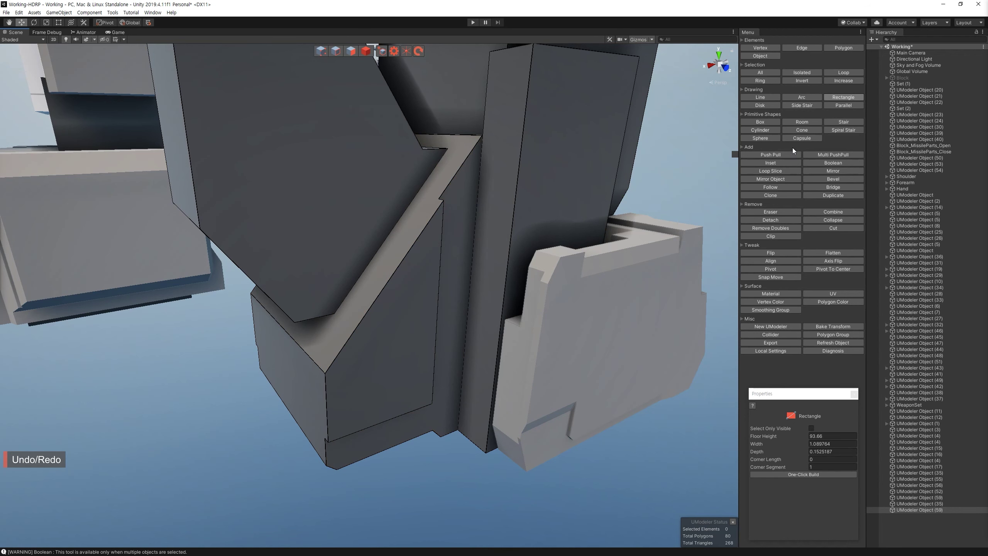
Step: Draw a parallel offset line on the sloped side face to create a thin strip
{"action": "left_click", "coordinate": [843, 105]}
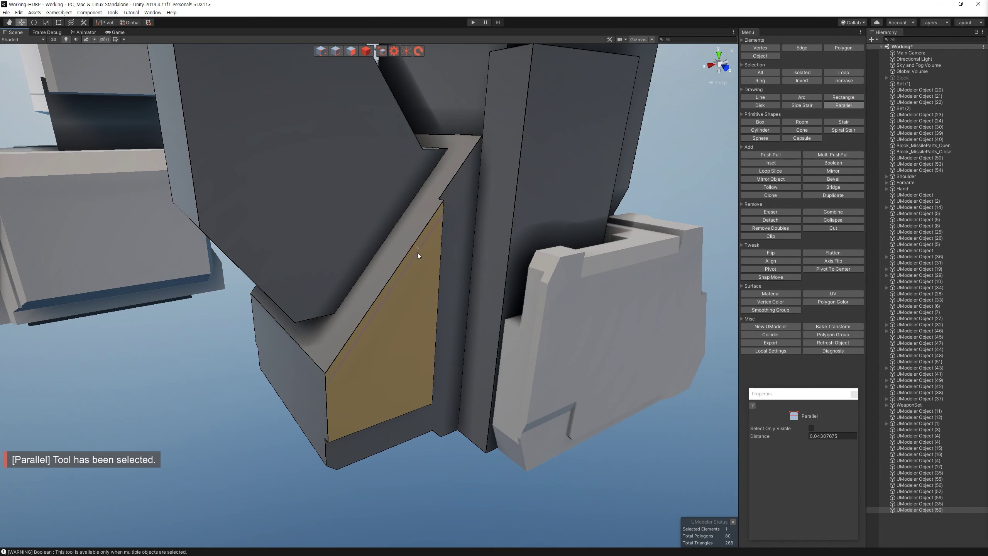
{"action": "left_click", "coordinate": [416, 253]}
{"action": "left_click", "coordinate": [439, 226]}
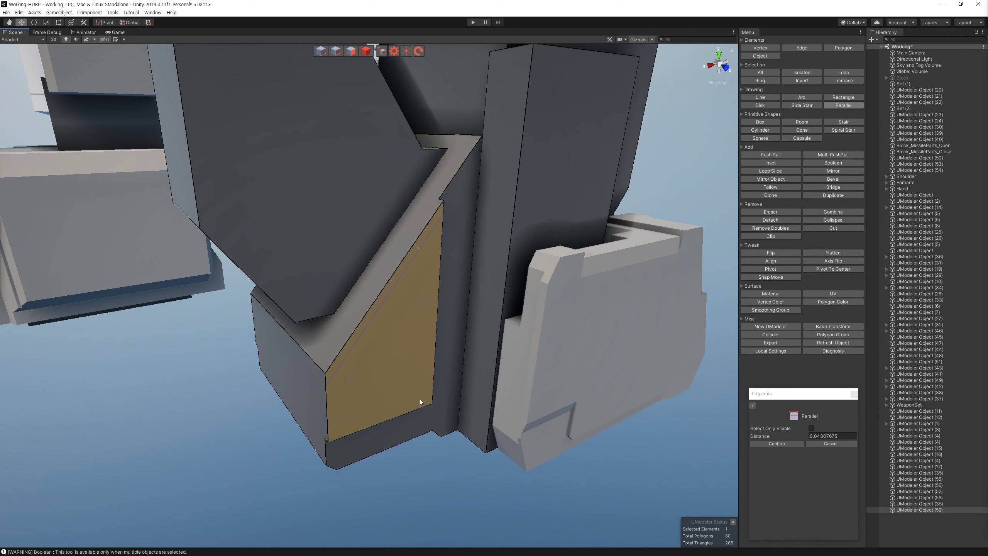
{"action": "left_click", "coordinate": [443, 224]}
{"action": "scroll", "coordinate": [443, 224], "scroll_direction": "up", "scroll_amount": 5}
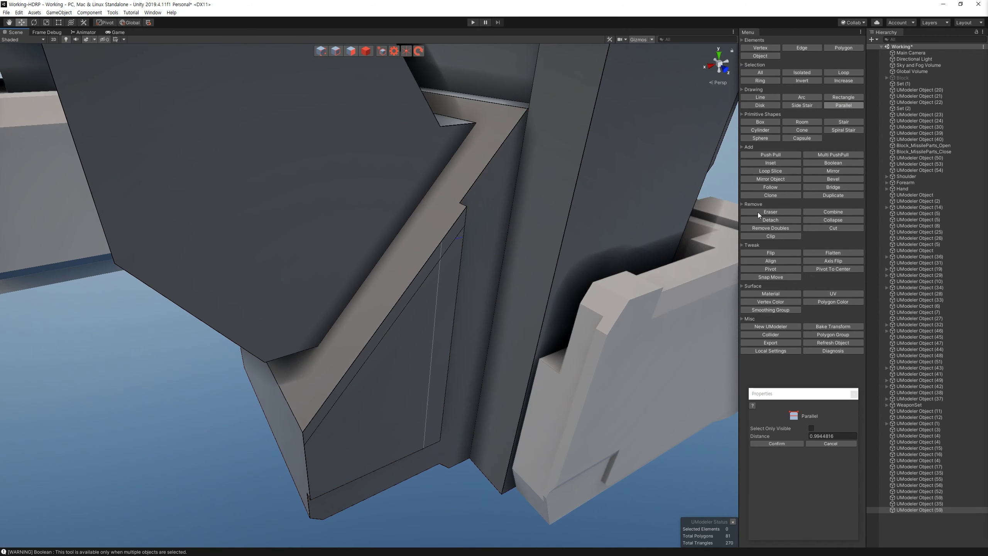
Step: Push the thin strip inward about -0.058 into a groove, then view the part from below
{"action": "left_click", "coordinate": [770, 154]}
{"action": "left_click_drag", "start_coordinate": [438, 236], "coordinate": [433, 236]}
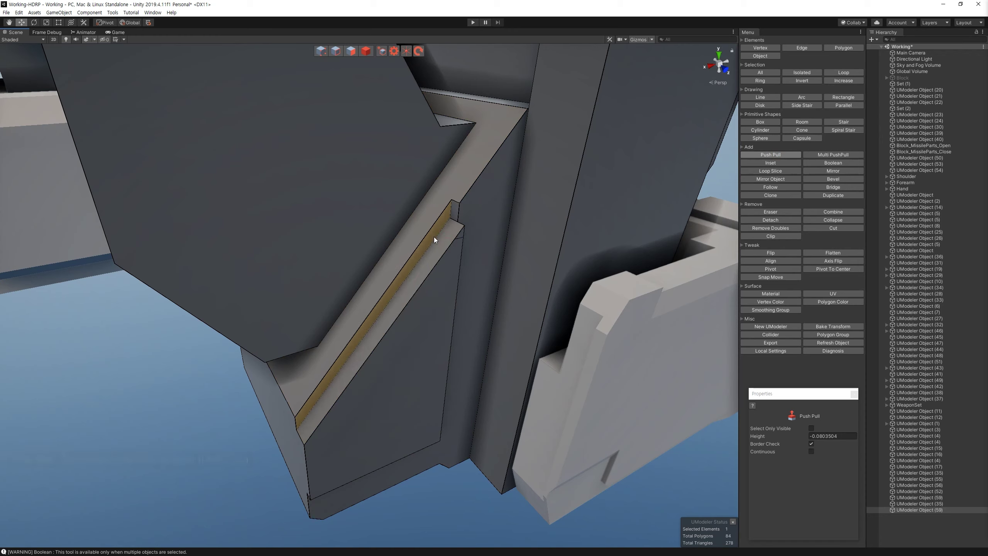
{"action": "key", "text": "4"}
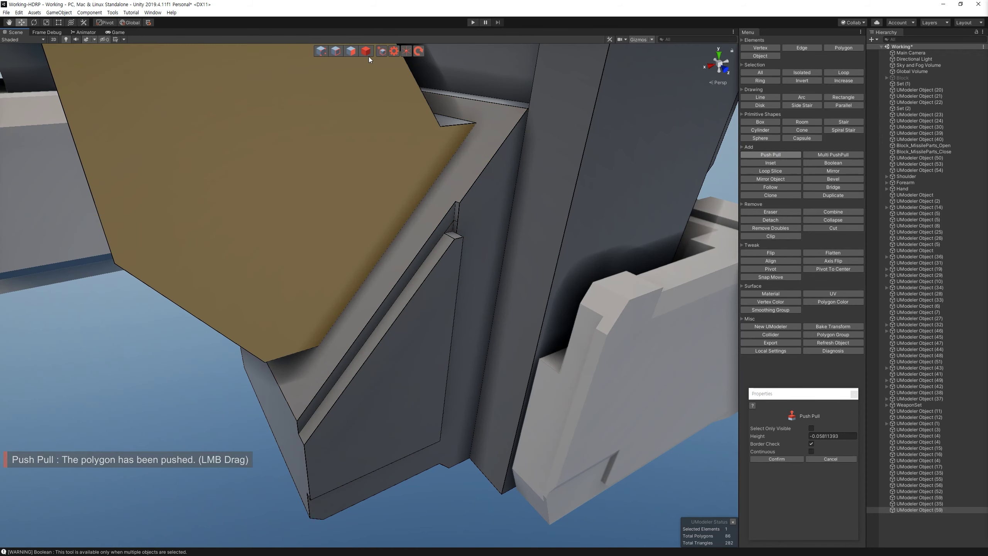
{"action": "key", "text": "f"}
{"action": "mouse_move", "coordinate": [404, 187]}
{"action": "left_mouse_down", "text": "alt"}
{"action": "mouse_move", "coordinate": [417, 198]}
{"action": "mouse_move", "coordinate": [438, 183]}
{"action": "mouse_move", "coordinate": [592, 197]}
{"action": "left_mouse_up", "text": "alt"}
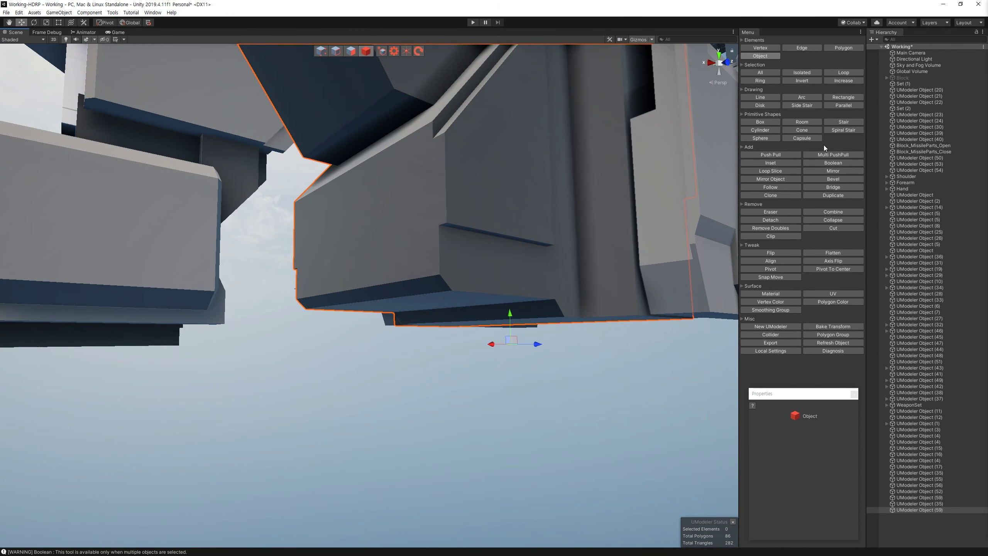
Step: Draw a rectangle at the face's bottom edge and push it inward into a notch
{"action": "left_click", "coordinate": [836, 97]}
{"action": "left_click_drag", "start_coordinate": [440, 249], "coordinate": [477, 323]}
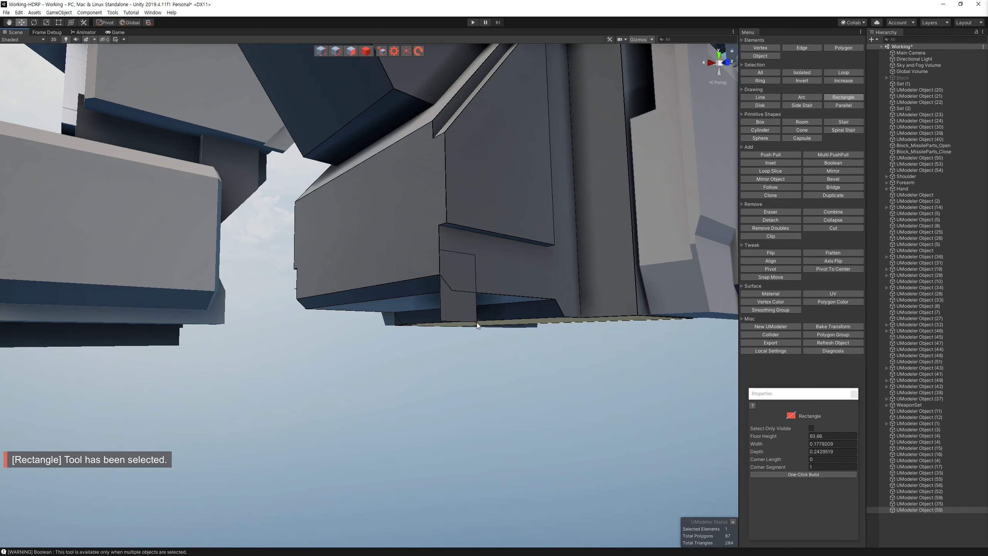
{"action": "key", "text": "p"}
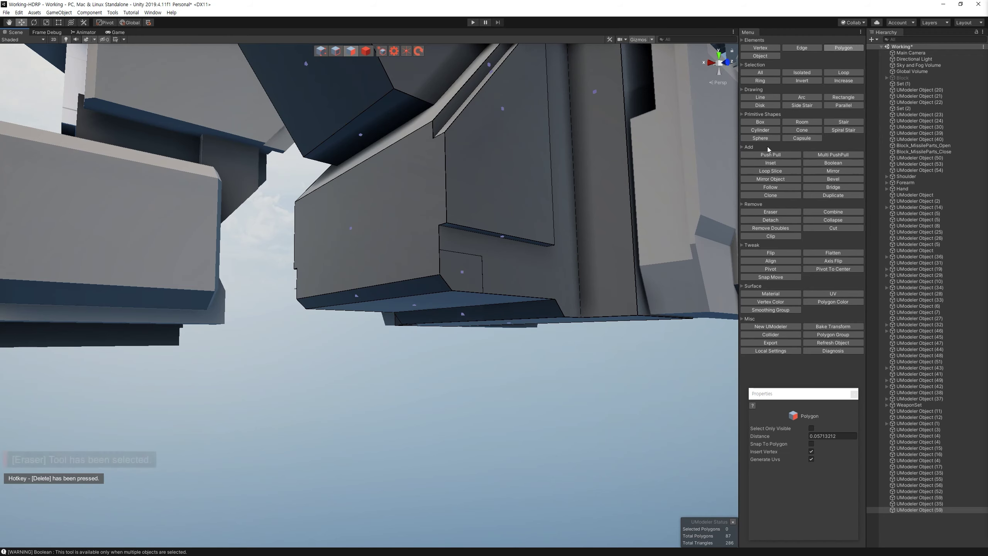
{"action": "mouse_move", "coordinate": [447, 284]}
{"action": "left_mouse_down"}
{"action": "mouse_move", "coordinate": [428, 285]}
{"action": "mouse_move", "coordinate": [467, 350]}
{"action": "left_mouse_up"}
{"action": "mouse_move", "coordinate": [466, 350]}
{"action": "right_mouse_down", "text": "alt"}
{"action": "mouse_move", "coordinate": [485, 411]}
{"action": "mouse_move", "coordinate": [482, 393]}
{"action": "right_mouse_up", "text": "alt"}
{"action": "left_click_drag", "start_coordinate": [482, 393], "coordinate": [467, 335], "text": "alt"}
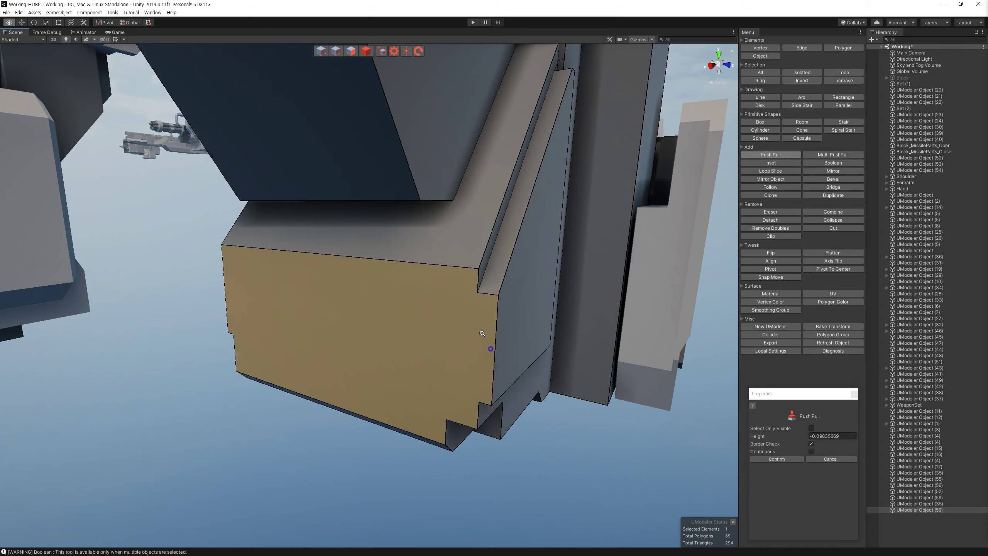
{"action": "left_click_drag", "start_coordinate": [468, 336], "coordinate": [335, 326], "text": "alt"}
{"action": "right_click_drag", "start_coordinate": [336, 327], "coordinate": [345, 265], "text": "alt"}
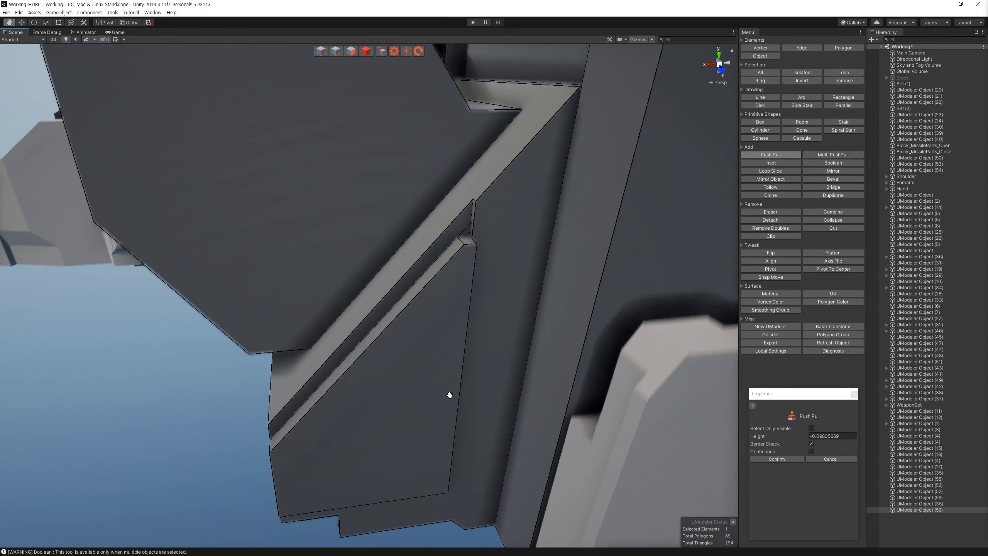
{"action": "left_click_drag", "start_coordinate": [345, 265], "coordinate": [517, 290], "text": "alt"}
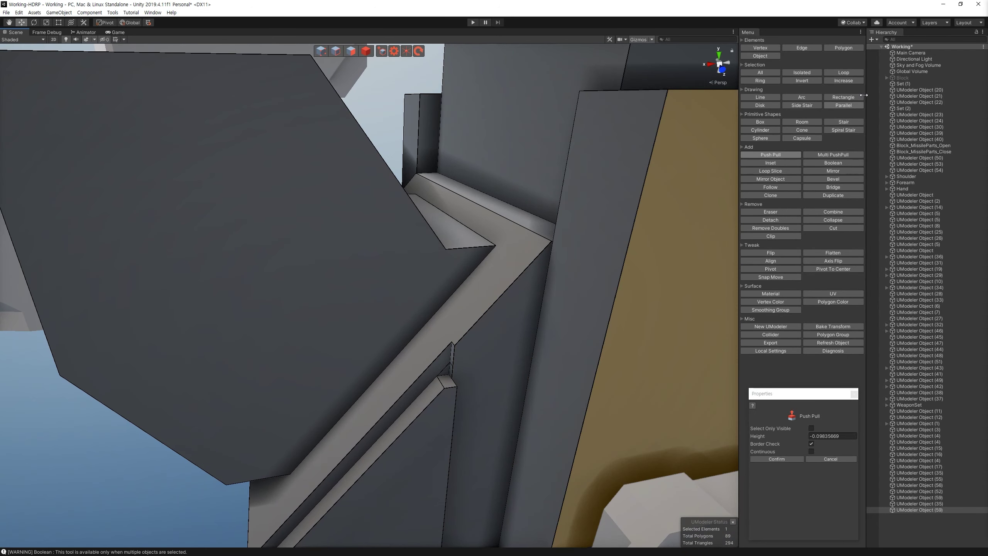
Step: Delete the two stray faces on the diagonal beam
{"action": "key", "text": "r"}
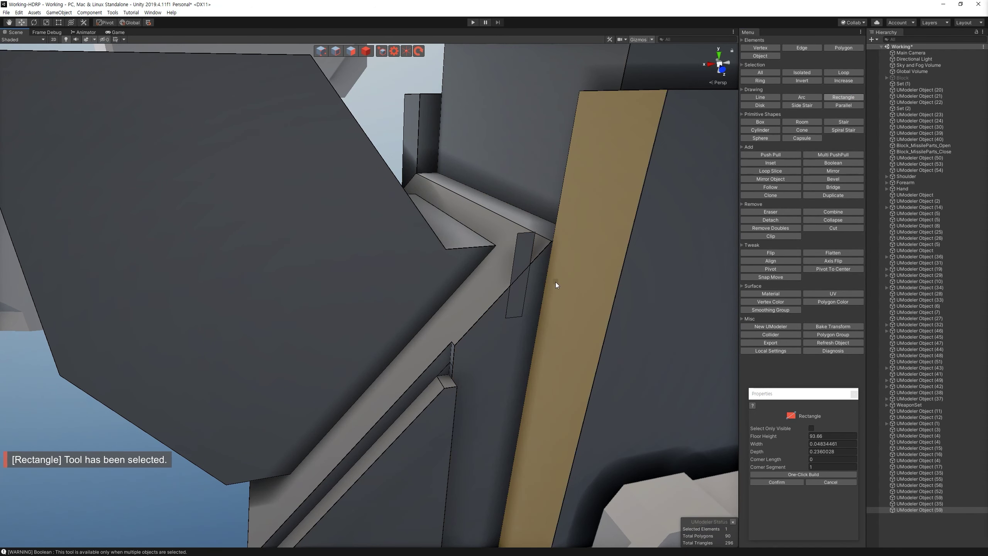
{"action": "right_click_drag", "start_coordinate": [561, 257], "coordinate": [478, 193], "text": "alt"}
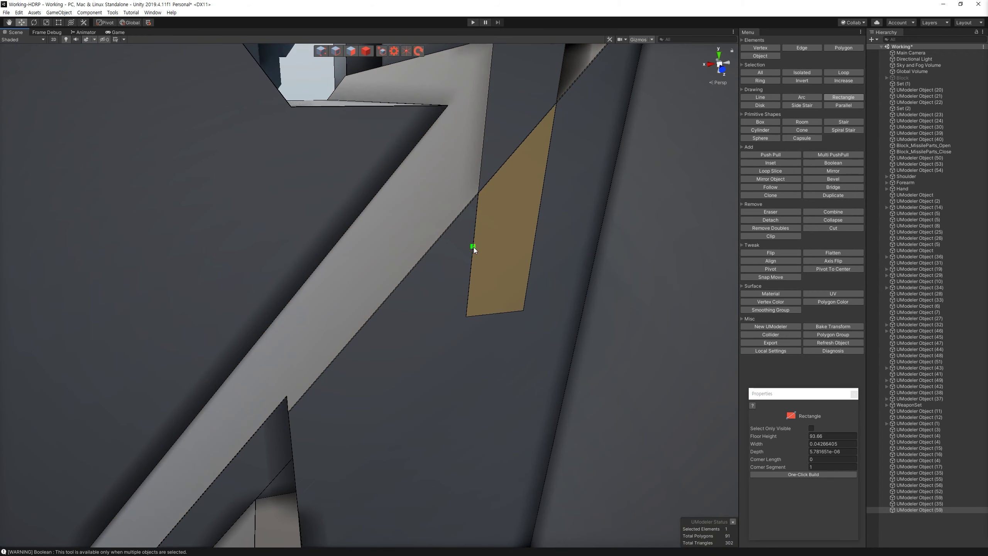
{"action": "key", "text": "ctrl+z"}
{"action": "left_click", "coordinate": [358, 51]}
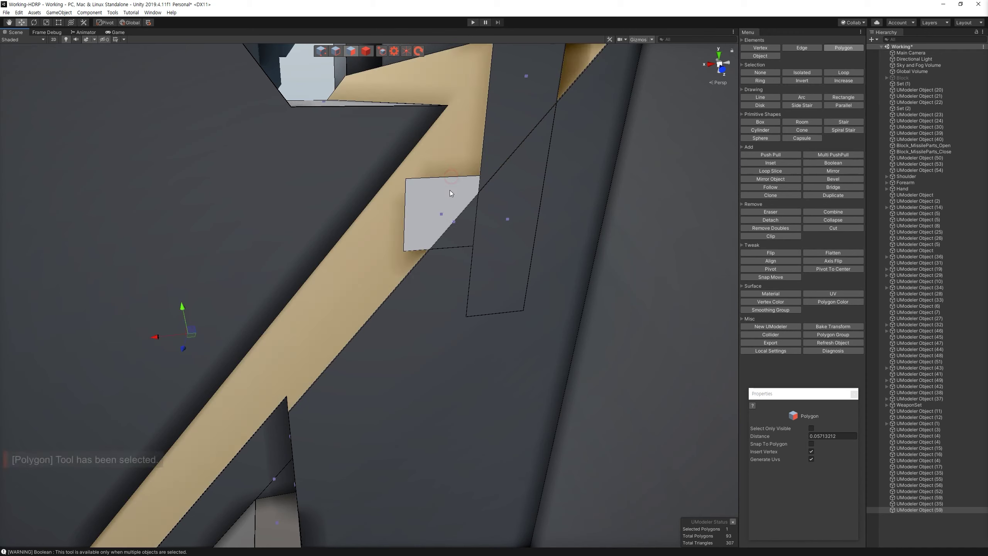
{"action": "left_click", "coordinate": [515, 209], "text": "ctrl"}
{"action": "key", "text": "Delete"}
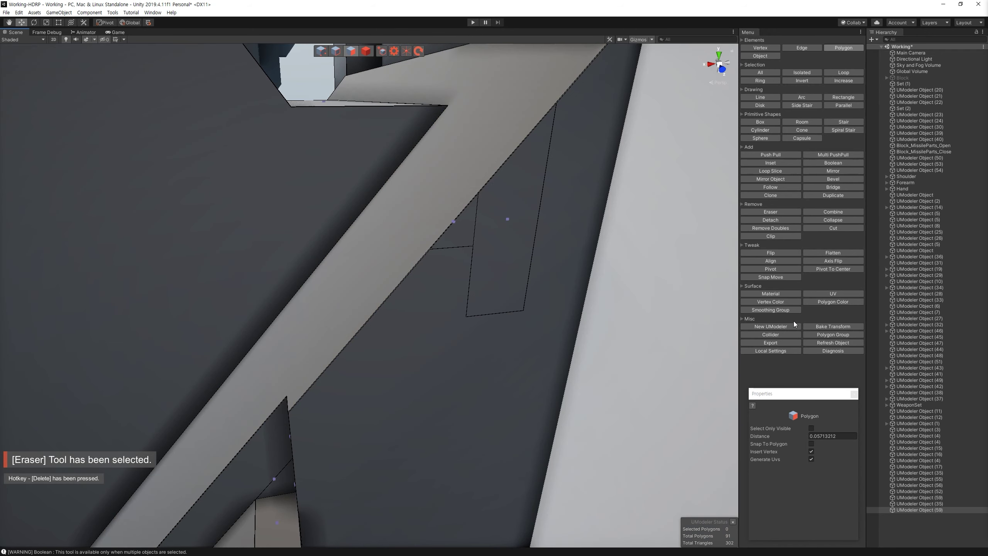
{"action": "mouse_move", "coordinate": [517, 189]}
{"action": "left_mouse_down", "text": "alt"}
{"action": "mouse_move", "coordinate": [543, 277]}
{"action": "mouse_move", "coordinate": [623, 258]}
{"action": "left_mouse_up", "text": "alt"}
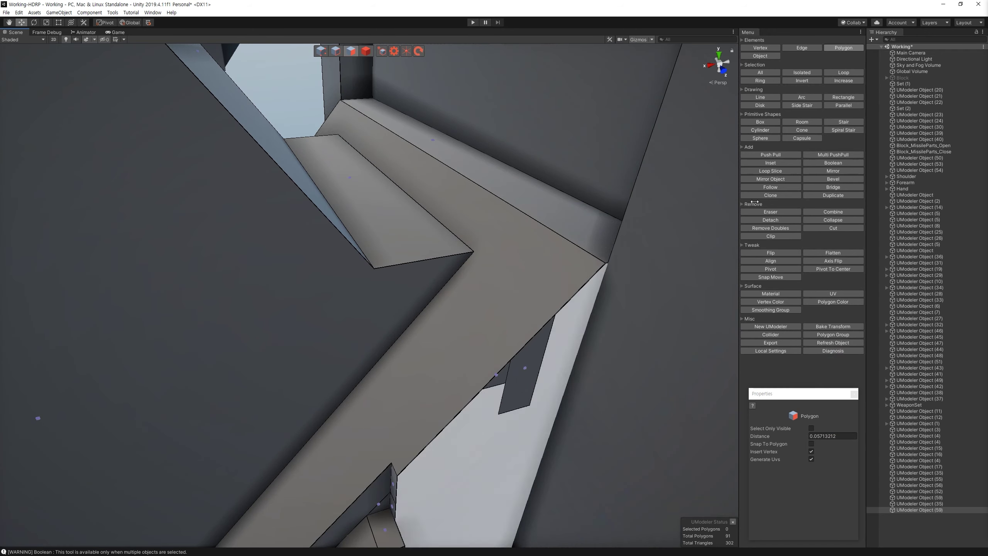
Step: Push another face near the ledge inward about 0.087
{"action": "left_click", "coordinate": [770, 155]}
{"action": "left_click_drag", "start_coordinate": [517, 332], "coordinate": [502, 374]}
{"action": "scroll", "coordinate": [556, 323], "scroll_direction": "down", "scroll_amount": 5}
{"action": "key", "text": "4"}
Step: Select the shin part and its thin vertical strip face
{"action": "mouse_move", "coordinate": [503, 250]}
{"action": "left_mouse_down", "text": "alt"}
{"action": "mouse_move", "coordinate": [399, 140]}
{"action": "mouse_move", "coordinate": [569, 341]}
{"action": "mouse_move", "coordinate": [323, 291]}
{"action": "mouse_move", "coordinate": [369, 312]}
{"action": "mouse_move", "coordinate": [518, 289]}
{"action": "mouse_move", "coordinate": [555, 262]}
{"action": "mouse_move", "coordinate": [451, 233]}
{"action": "mouse_move", "coordinate": [388, 96]}
{"action": "left_mouse_up", "text": "alt"}
{"action": "left_click", "coordinate": [570, 341]}
{"action": "left_click", "coordinate": [451, 233]}
{"action": "left_click", "coordinate": [347, 53]}
{"action": "mouse_move", "coordinate": [427, 273]}
{"action": "left_mouse_down", "text": "alt"}
{"action": "mouse_move", "coordinate": [443, 276]}
{"action": "mouse_move", "coordinate": [421, 276]}
{"action": "mouse_move", "coordinate": [365, 203]}
{"action": "left_mouse_up", "text": "alt"}
{"action": "left_click", "coordinate": [443, 275]}
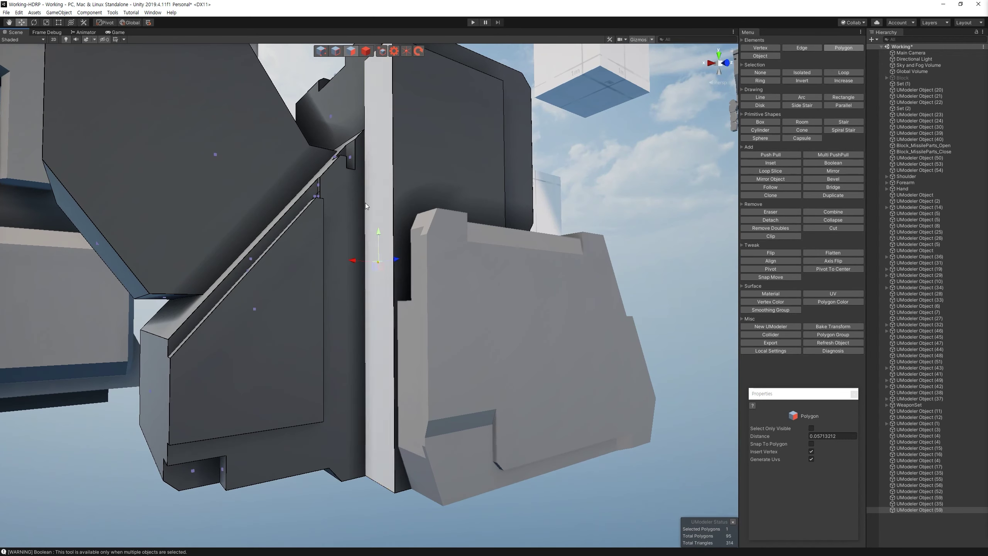
Step: Draw a narrow rectangle on the vertical strip; undo the trial outward pull
{"action": "left_click", "coordinate": [843, 97]}
{"action": "left_click_drag", "start_coordinate": [381, 450], "coordinate": [414, 263]}
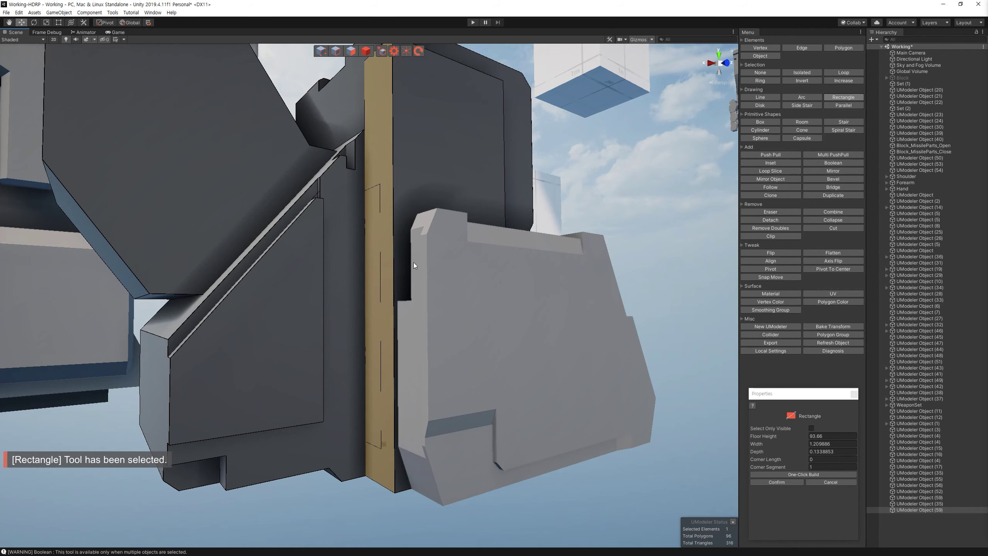
{"action": "left_click", "coordinate": [351, 51]}
{"action": "mouse_move", "coordinate": [389, 156]}
{"action": "left_mouse_down", "text": "alt"}
{"action": "mouse_move", "coordinate": [423, 304]}
{"action": "mouse_move", "coordinate": [401, 248]}
{"action": "left_mouse_up", "text": "alt"}
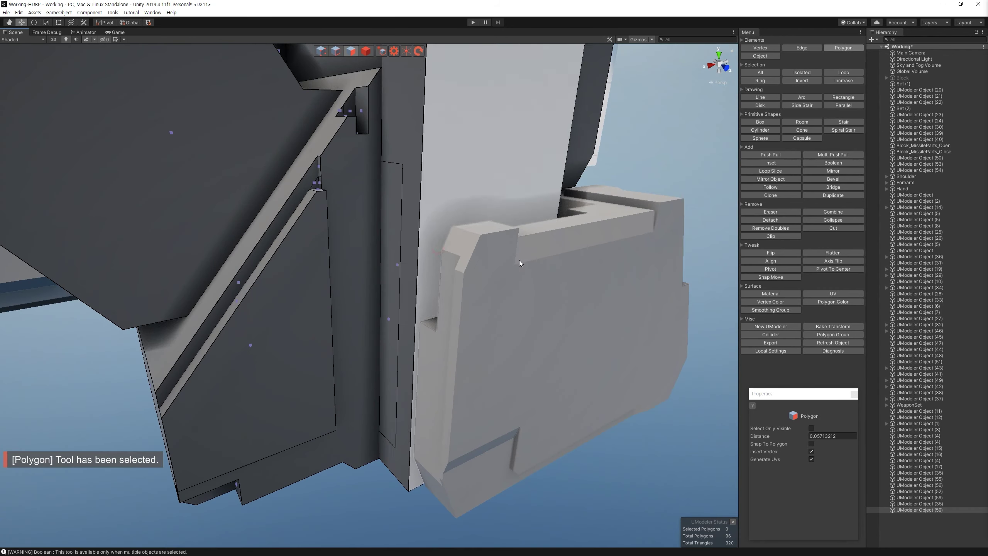
{"action": "left_click", "coordinate": [771, 154]}
{"action": "left_click_drag", "start_coordinate": [367, 202], "coordinate": [390, 217]}
{"action": "key", "text": "ctrl+z"}
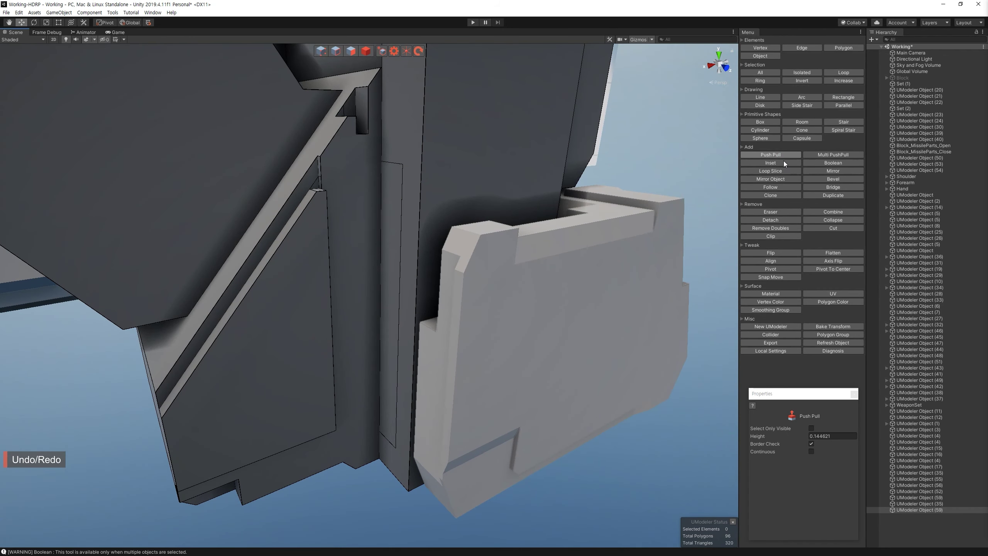
{"action": "scroll", "coordinate": [387, 209], "scroll_direction": "up", "scroll_amount": 1}
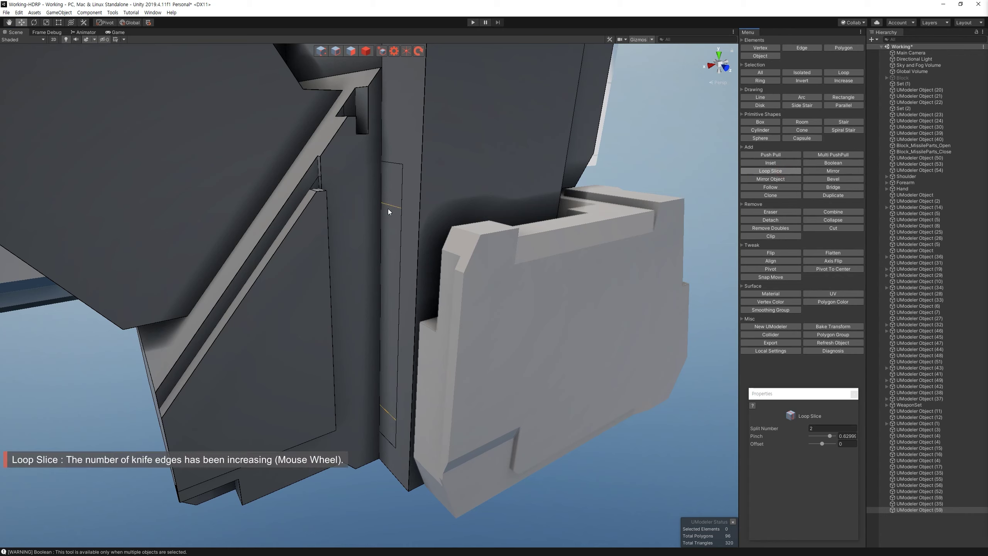
Step: Loop Slice the strip face with two vertical slices
{"action": "left_click", "coordinate": [388, 211]}
{"action": "scroll", "coordinate": [391, 210], "scroll_direction": "down", "scroll_amount": 1}
{"action": "scroll", "coordinate": [392, 209], "scroll_direction": "down", "scroll_amount": 1}
{"action": "scroll", "coordinate": [391, 209], "scroll_direction": "up", "scroll_amount": 1}
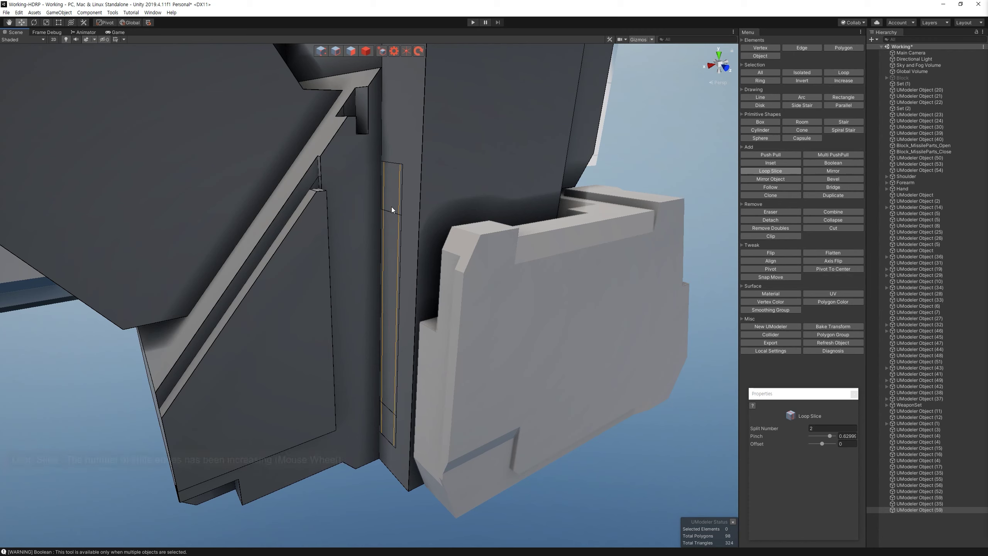
{"action": "key", "text": "i"}
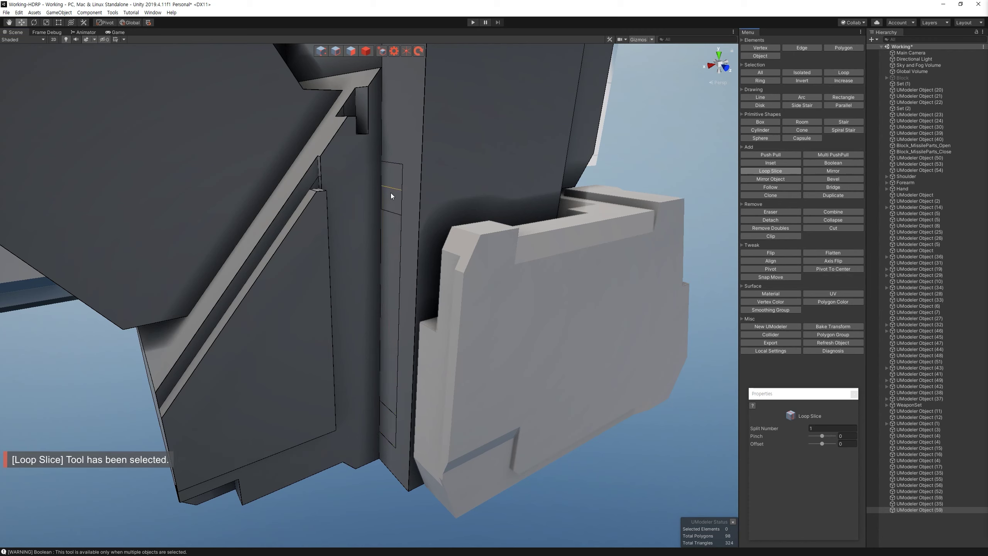
{"action": "scroll", "coordinate": [392, 209], "scroll_direction": "up", "scroll_amount": 1}
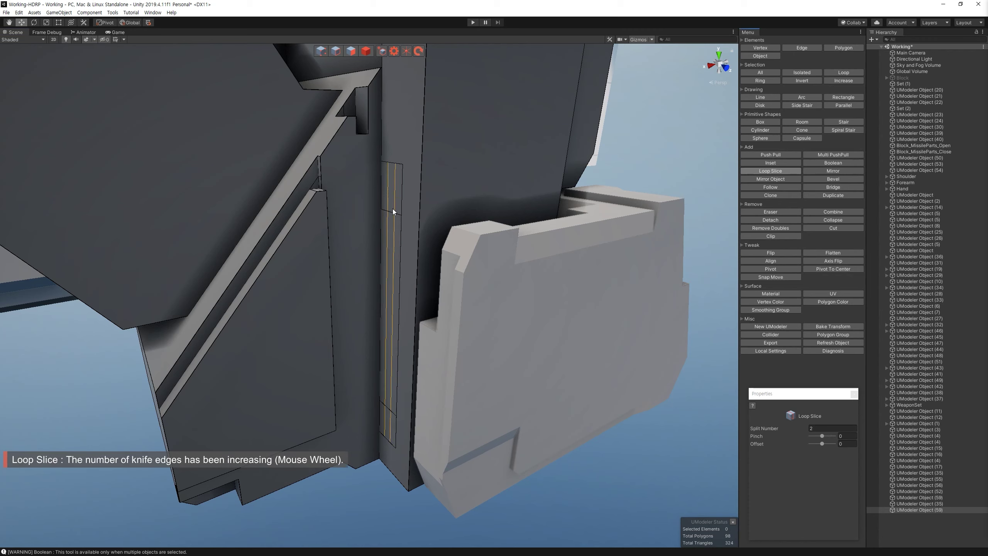
{"action": "left_click", "coordinate": [391, 209]}
{"action": "key", "text": "2"}
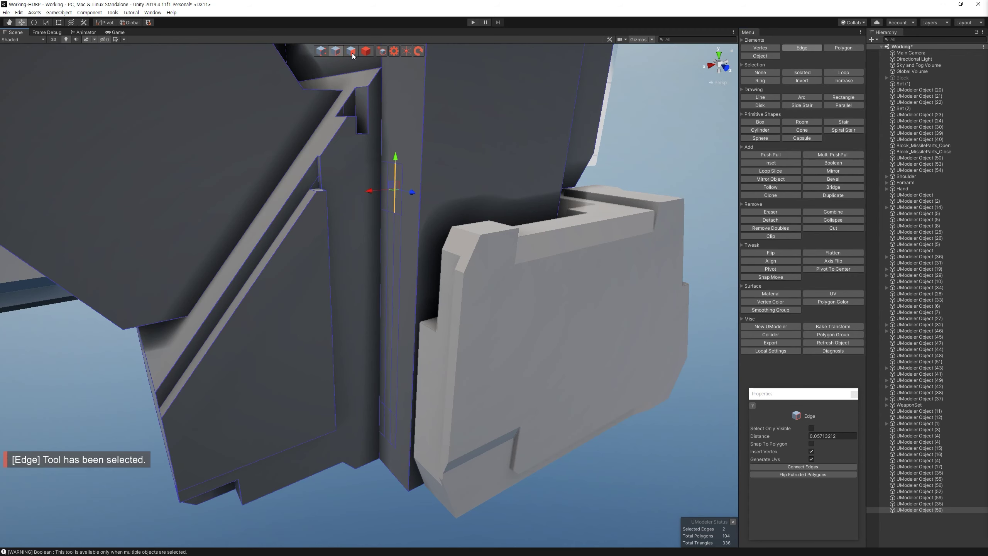
{"action": "left_click", "coordinate": [350, 53]}
{"action": "left_click", "coordinate": [386, 170], "text": "ctrl"}
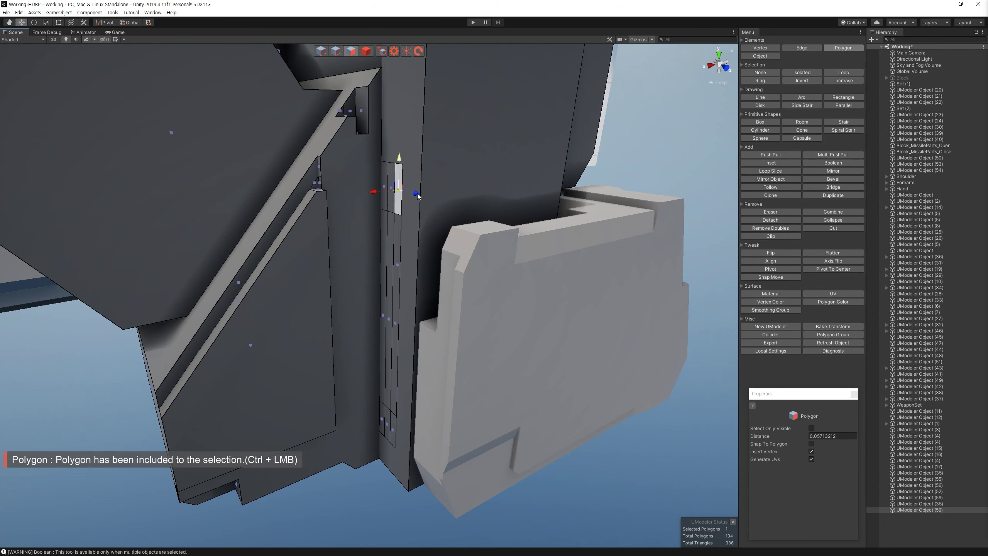
{"action": "key", "text": "ctrl+z"}
{"action": "key", "text": "ctrl+z"}
{"action": "key", "text": "ctrl+z"}
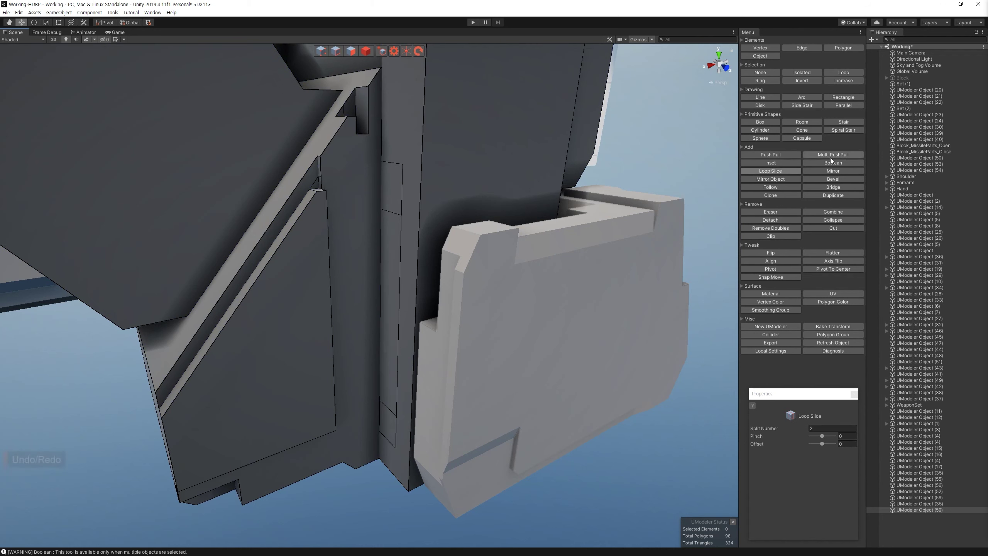
Step: Pull the upper and lower strip faces out into two tabs
{"action": "left_click_drag", "start_coordinate": [389, 187], "coordinate": [383, 175]}
{"action": "left_click_drag", "start_coordinate": [386, 426], "coordinate": [378, 424]}
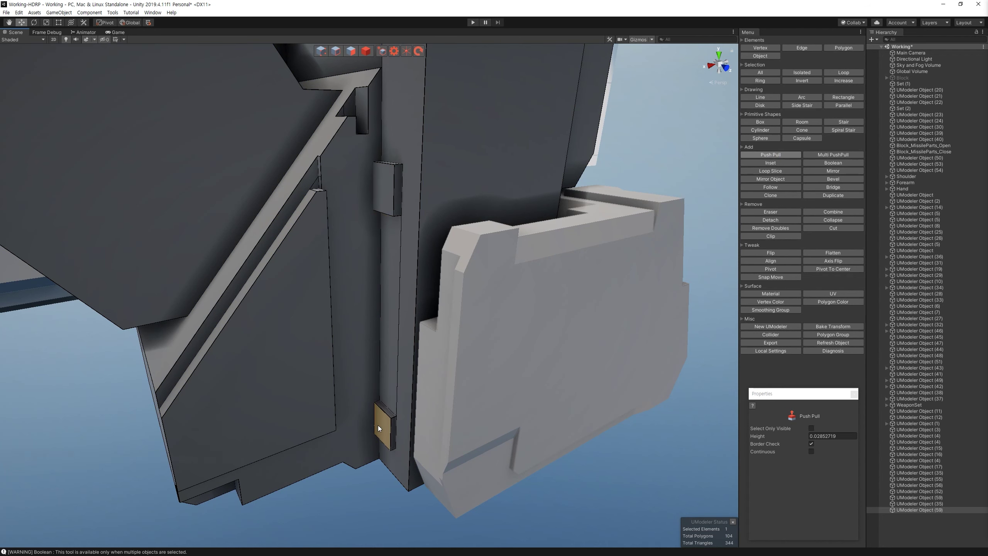
{"action": "left_click", "coordinate": [336, 52]}
Step: Align the two tabs' vertices, then Loop Slice the upper tab
{"action": "left_click", "coordinate": [350, 51]}
{"action": "left_click", "coordinate": [387, 188]}
{"action": "left_click", "coordinate": [384, 426], "text": "ctrl"}
{"action": "left_click", "coordinate": [778, 261]}
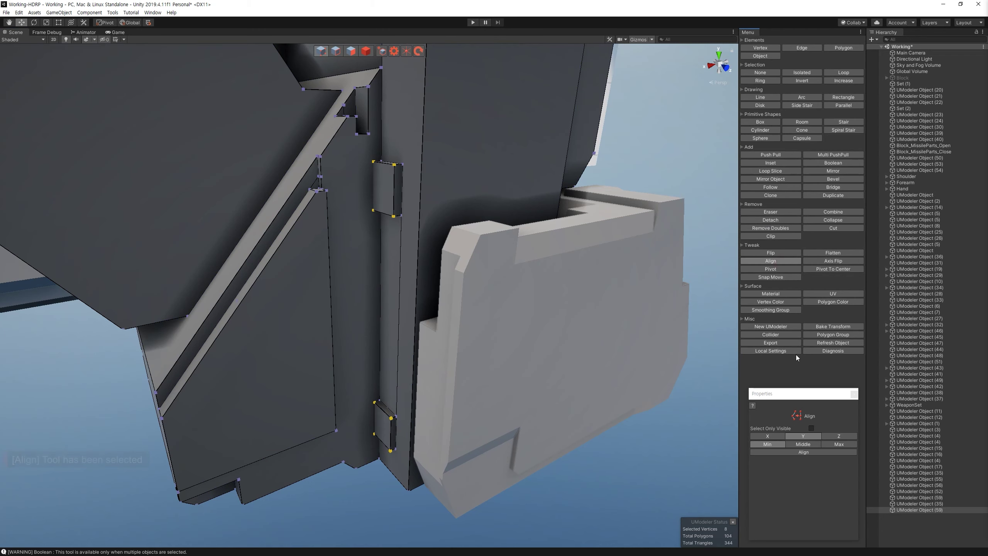
{"action": "left_click", "coordinate": [802, 451]}
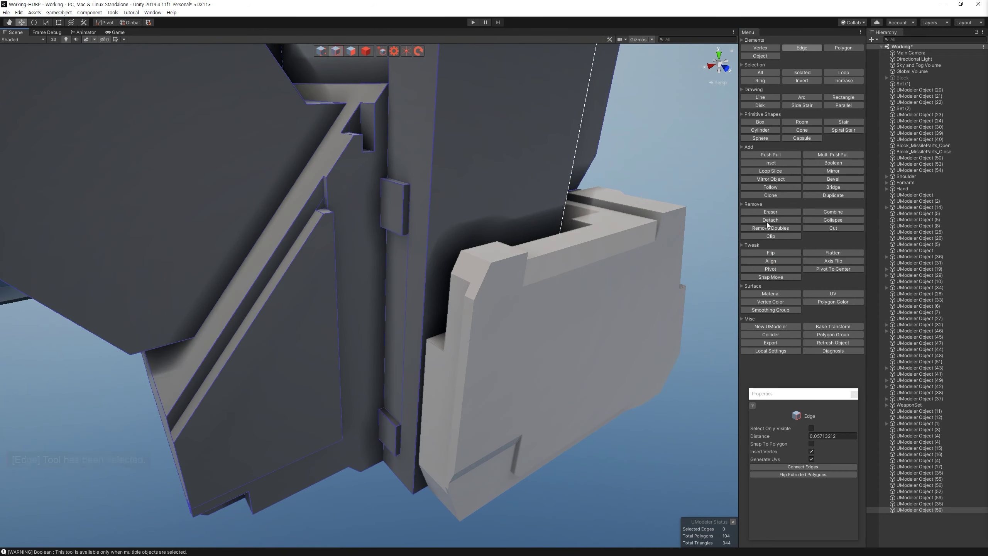
{"action": "left_click", "coordinate": [778, 170]}
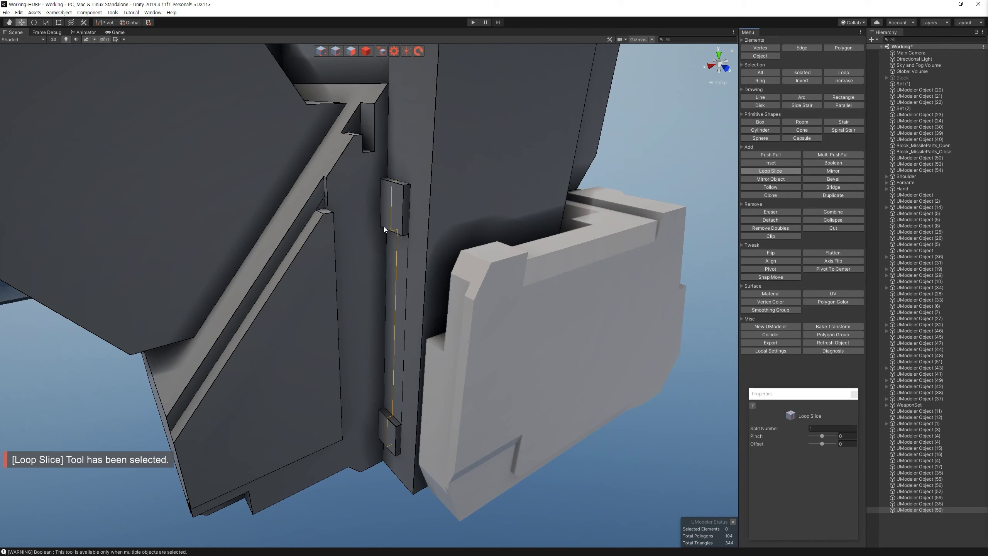
{"action": "left_click", "coordinate": [384, 226]}
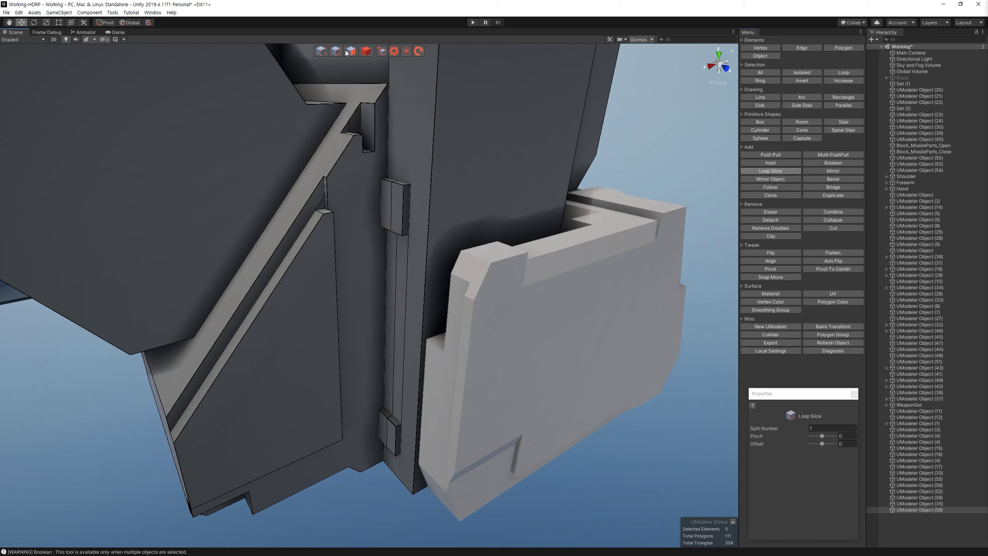
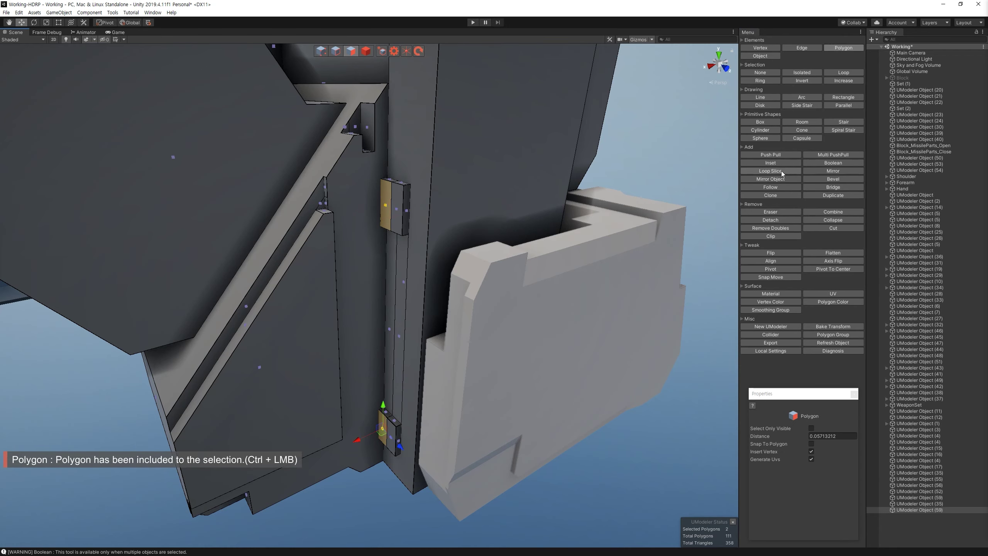
Step: Push-pull the lower bracket face into a box and align it with the upper bracket's face
{"action": "left_click", "coordinate": [770, 154]}
{"action": "left_click_drag", "start_coordinate": [372, 200], "coordinate": [382, 426]}
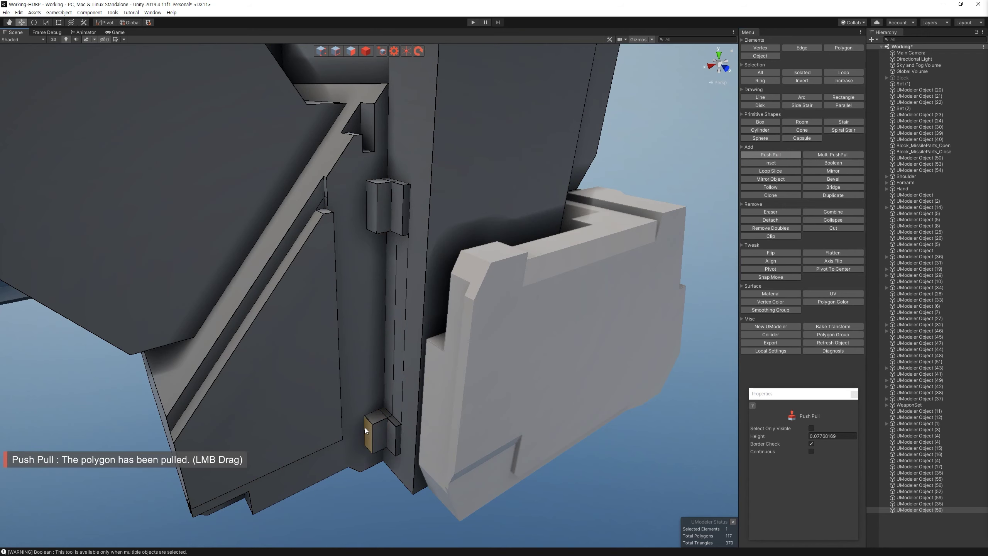
{"action": "key", "text": "Escape"}
{"action": "left_click", "coordinate": [367, 431], "text": "ctrl"}
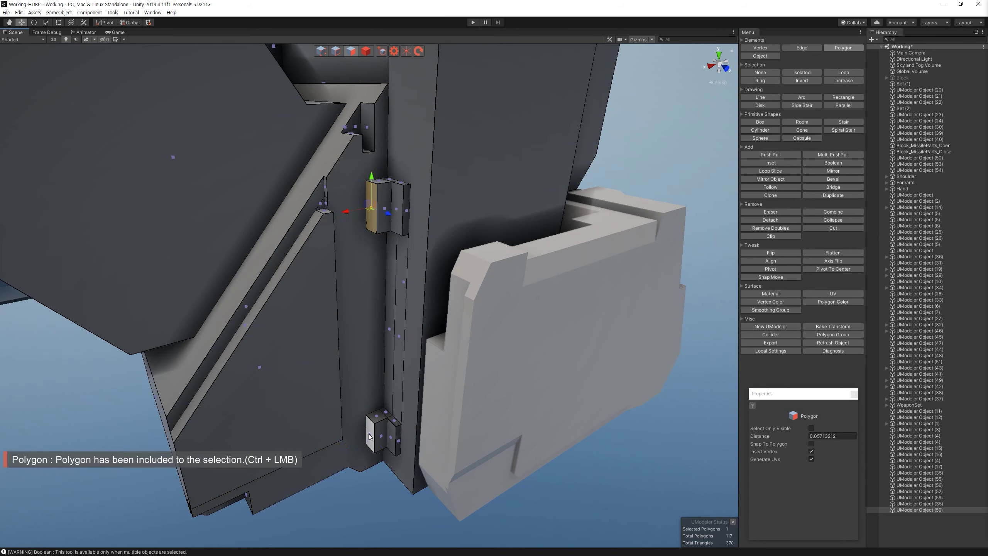
{"action": "left_click", "coordinate": [770, 261]}
Step: Drag the upper bracket's vertical edge down to line up with the lower bracket's edge
{"action": "left_click", "coordinate": [336, 51]}
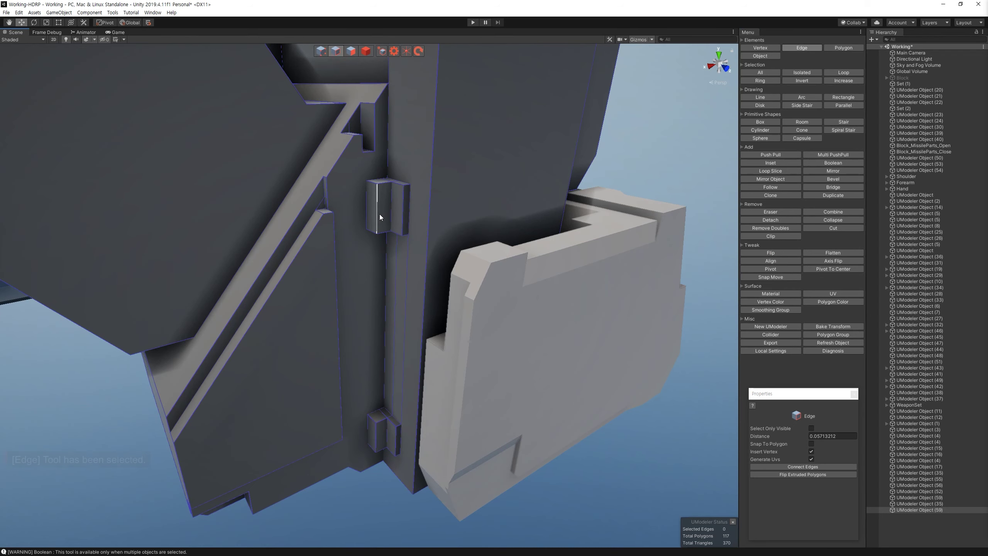
{"action": "left_click", "coordinate": [382, 444], "text": "ctrl"}
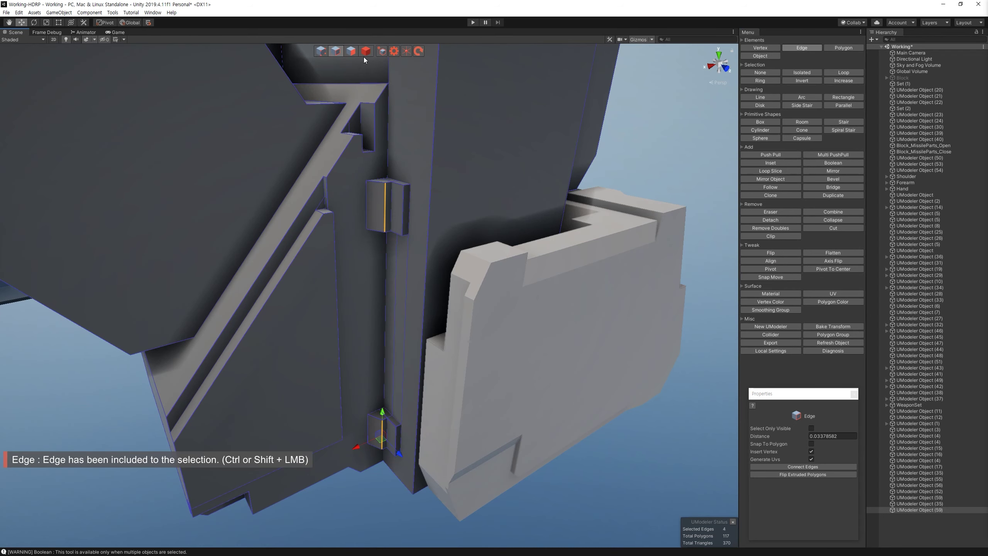
{"action": "left_click_drag", "start_coordinate": [401, 133], "coordinate": [475, 245], "text": "alt"}
{"action": "left_click", "coordinate": [351, 51]}
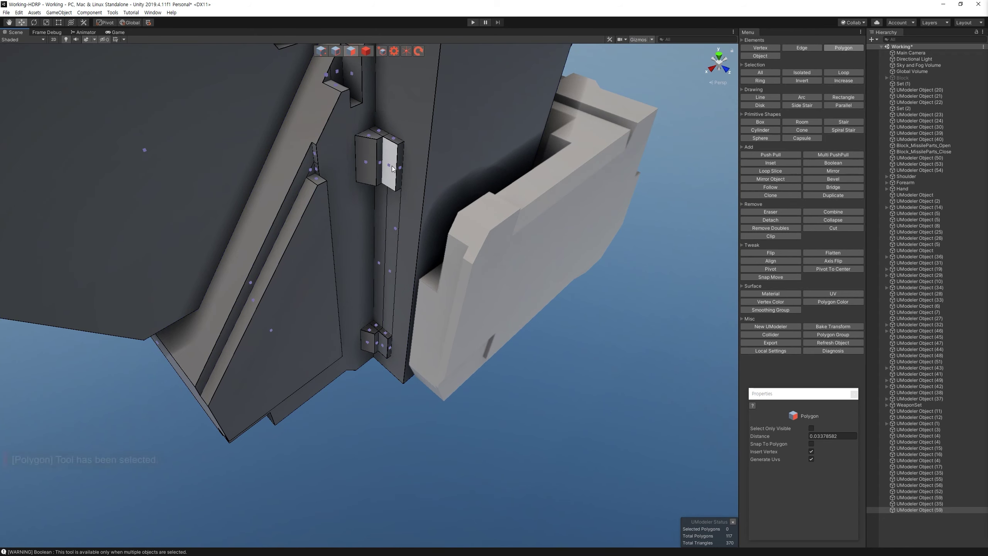
{"action": "key", "text": "2"}
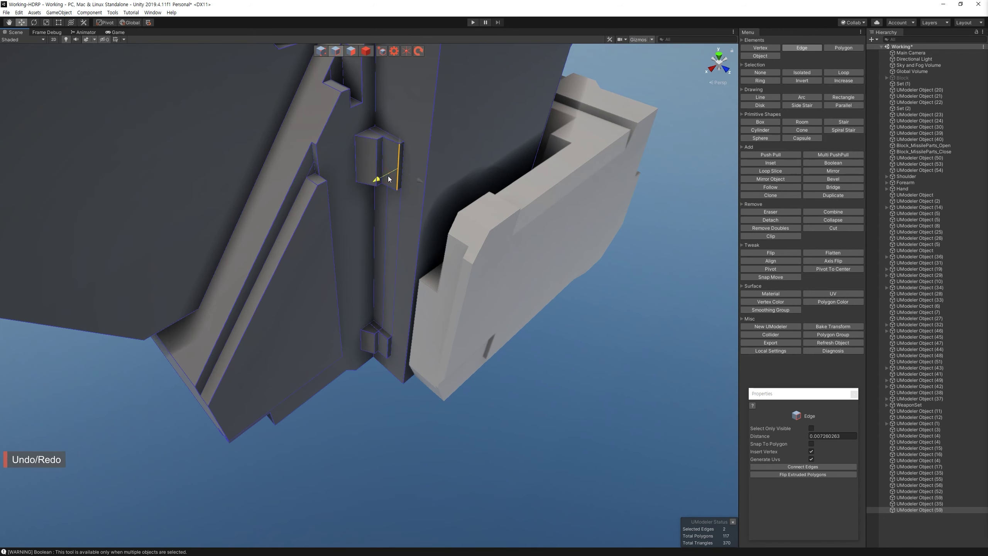
{"action": "left_click", "coordinate": [388, 179]}
{"action": "left_click_drag", "start_coordinate": [388, 179], "coordinate": [383, 359], "text": "alt"}
{"action": "left_click", "coordinate": [376, 367], "text": "shift"}
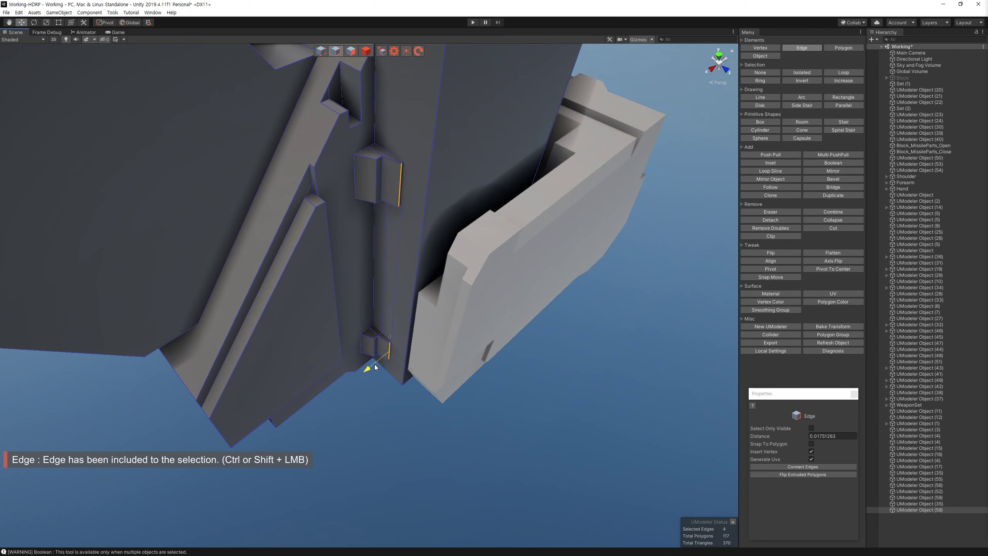
{"action": "key", "text": "4"}
{"action": "left_click_drag", "start_coordinate": [389, 259], "coordinate": [538, 206], "text": "alt"}
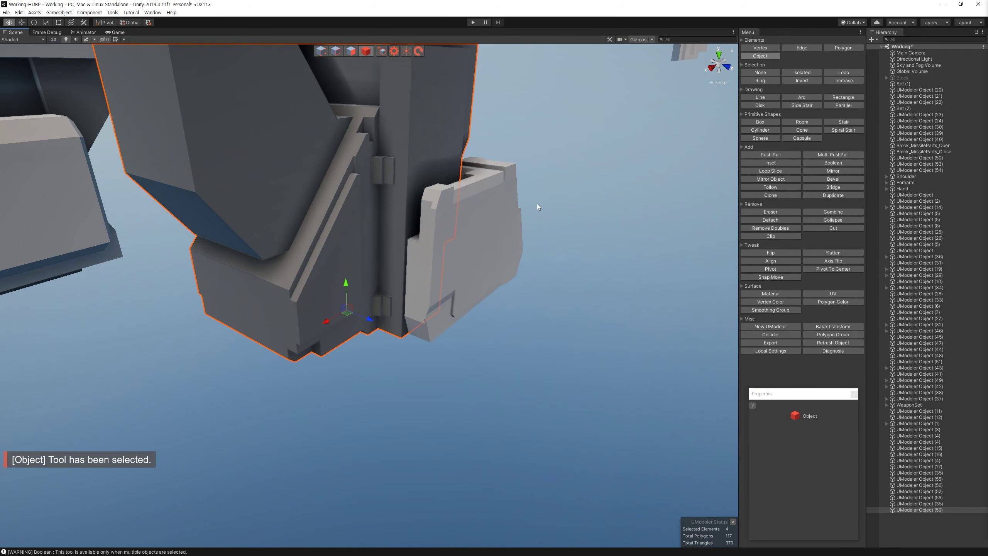
Step: On UModeler Object (59), draw a rectangle on the pillar face and insert an edge across it
{"action": "mouse_move", "coordinate": [624, 288]}
{"action": "left_mouse_down", "text": "alt"}
{"action": "mouse_move", "coordinate": [468, 224]}
{"action": "mouse_move", "coordinate": [503, 408]}
{"action": "mouse_move", "coordinate": [648, 254]}
{"action": "left_mouse_up", "text": "alt"}
{"action": "left_click", "coordinate": [467, 224]}
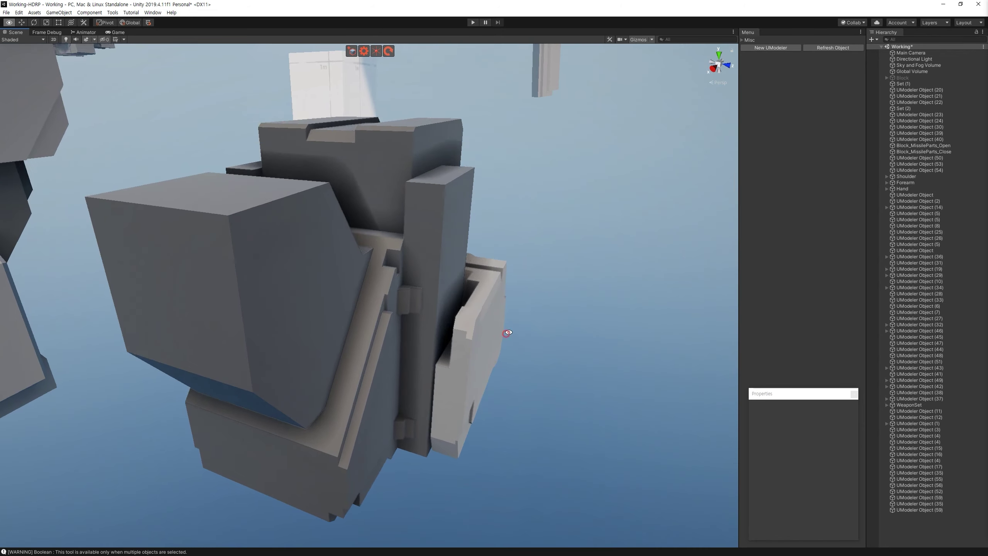
{"action": "left_click", "coordinate": [439, 214]}
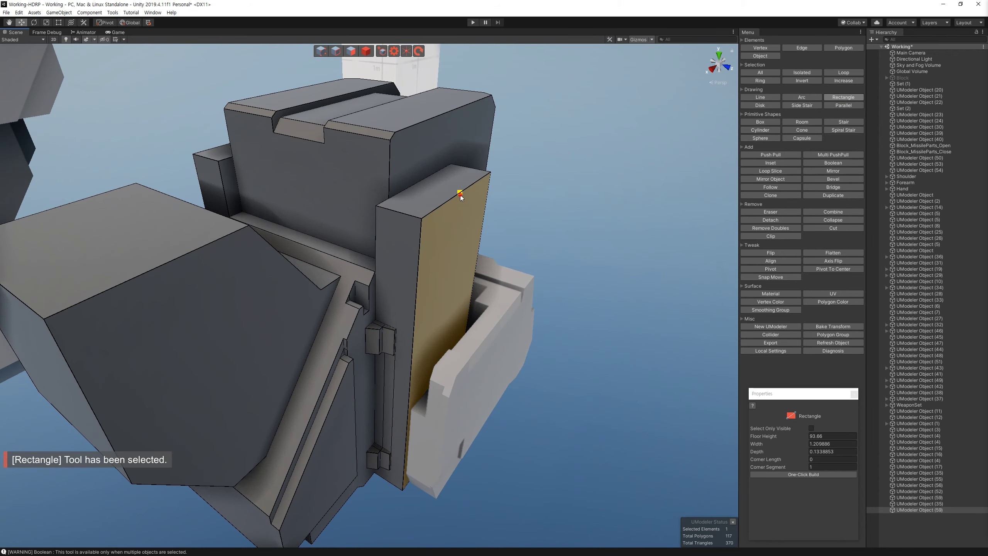
{"action": "left_click_drag", "start_coordinate": [460, 195], "coordinate": [408, 405]}
{"action": "key", "text": "2"}
{"action": "mouse_move", "coordinate": [448, 375]}
{"action": "left_mouse_down", "text": "alt"}
{"action": "mouse_move", "coordinate": [418, 318]}
{"action": "mouse_move", "coordinate": [409, 425]}
{"action": "left_mouse_up", "text": "alt"}
{"action": "left_click", "coordinate": [382, 332]}
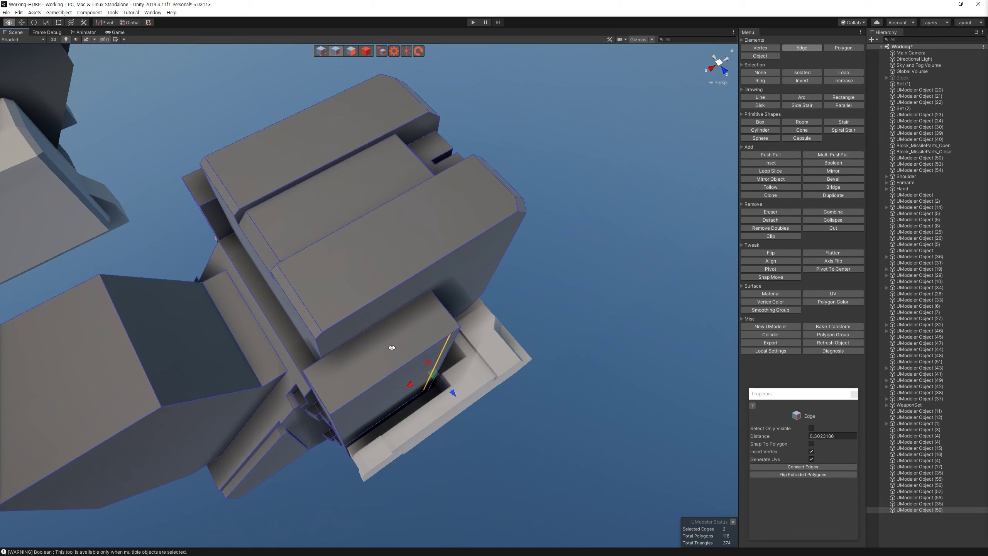
{"action": "left_click_drag", "start_coordinate": [423, 390], "coordinate": [385, 365], "text": "alt"}
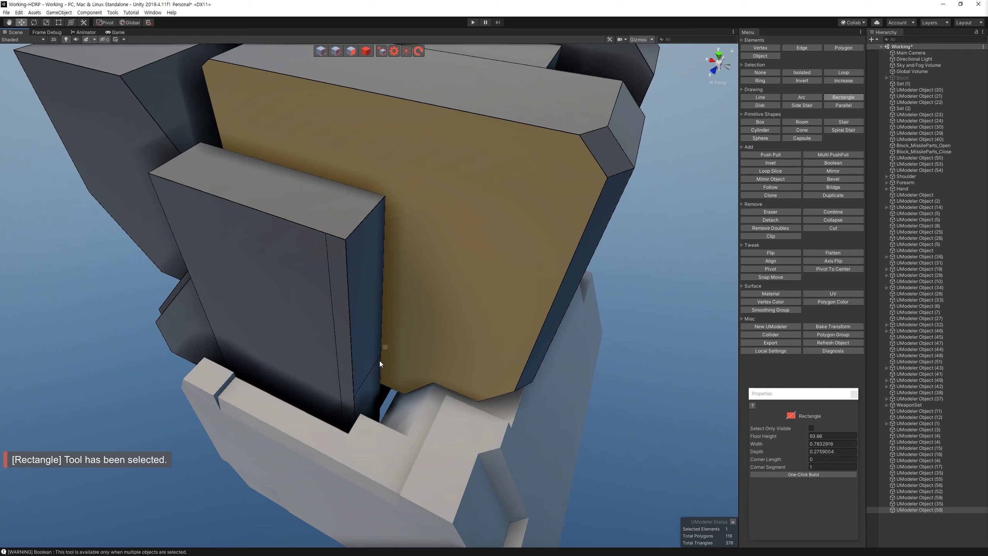
Step: Push-pull the pillar's side face outward
{"action": "key", "text": "Escape"}
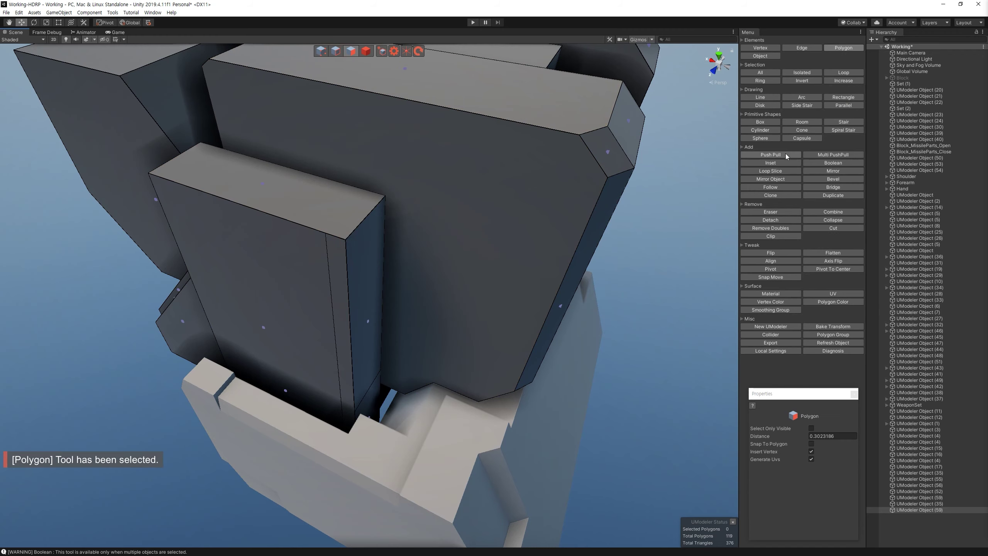
{"action": "mouse_move", "coordinate": [365, 332]}
{"action": "left_mouse_down"}
{"action": "mouse_move", "coordinate": [397, 353]}
{"action": "mouse_move", "coordinate": [469, 351]}
{"action": "mouse_move", "coordinate": [489, 373]}
{"action": "mouse_move", "coordinate": [487, 350]}
{"action": "left_mouse_up"}
{"action": "key", "text": "2"}
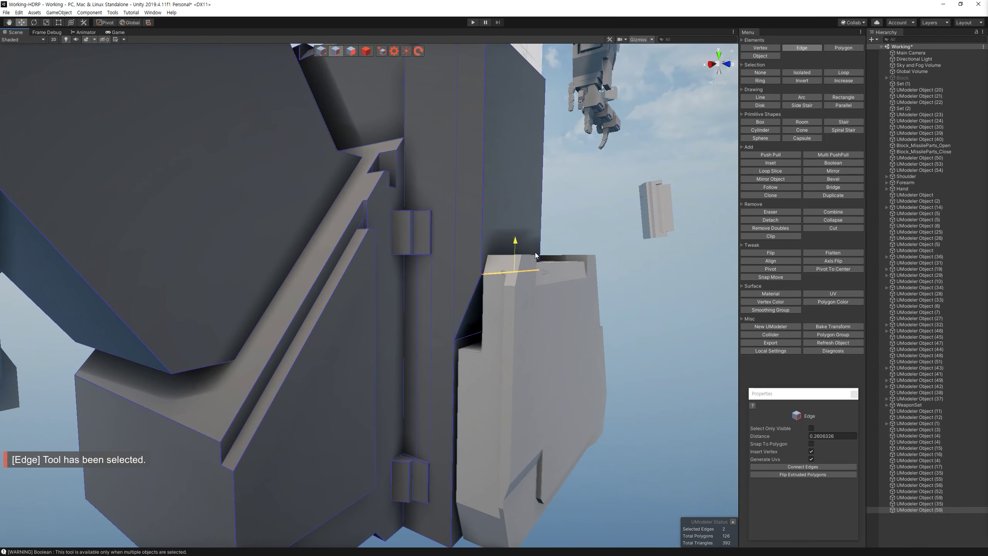
{"action": "mouse_move", "coordinate": [559, 285]}
{"action": "left_mouse_down", "text": "alt"}
{"action": "mouse_move", "coordinate": [354, 77]}
{"action": "mouse_move", "coordinate": [391, 423]}
{"action": "left_mouse_up", "text": "alt"}
{"action": "key", "text": "3"}
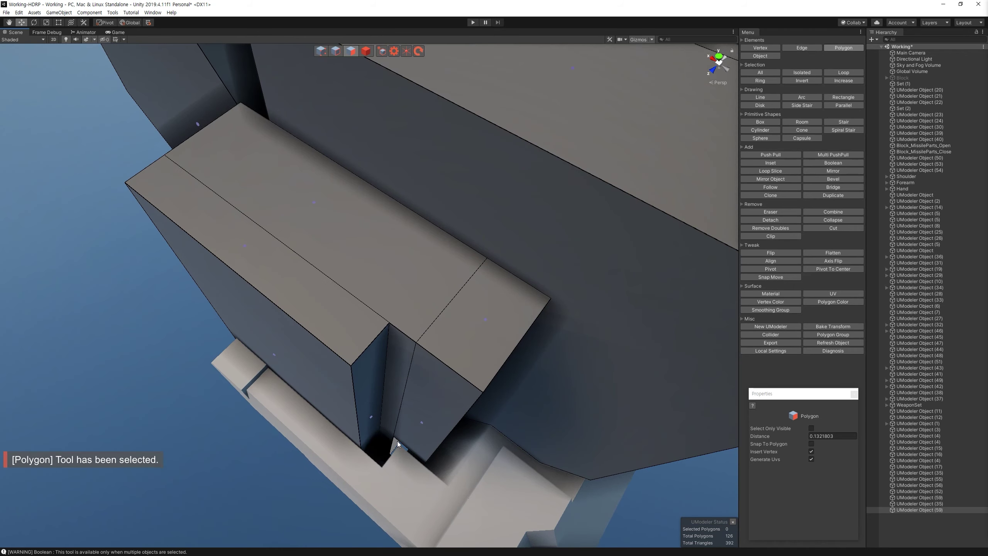
{"action": "mouse_move", "coordinate": [466, 431]}
{"action": "left_mouse_down", "text": "alt"}
{"action": "mouse_move", "coordinate": [448, 204]}
{"action": "mouse_move", "coordinate": [609, 436]}
{"action": "left_mouse_up", "text": "alt"}
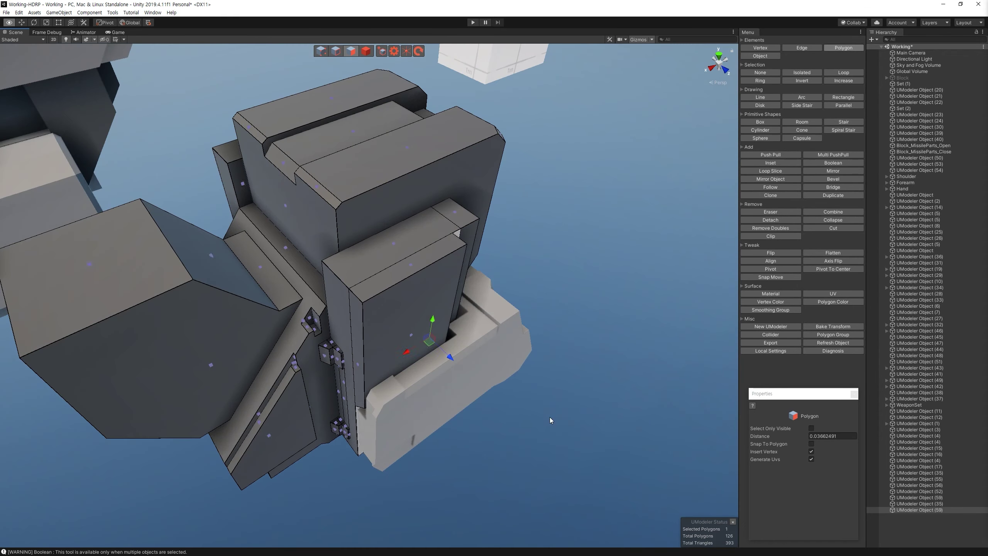
{"action": "mouse_move", "coordinate": [609, 436]}
{"action": "left_mouse_down", "text": "alt"}
{"action": "mouse_move", "coordinate": [509, 384]}
{"action": "mouse_move", "coordinate": [348, 231]}
{"action": "left_mouse_up", "text": "alt"}
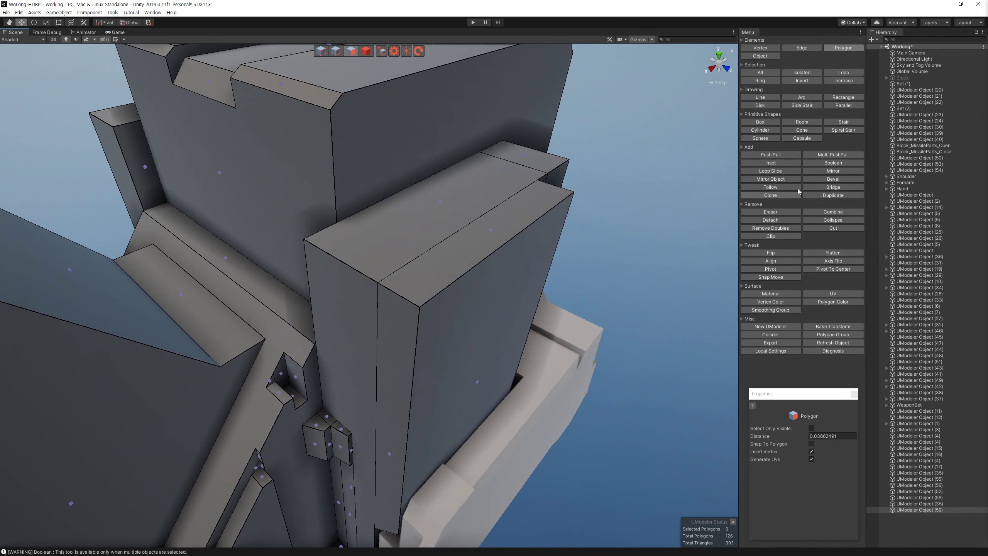
{"action": "left_click_drag", "start_coordinate": [539, 256], "coordinate": [567, 267], "text": "alt"}
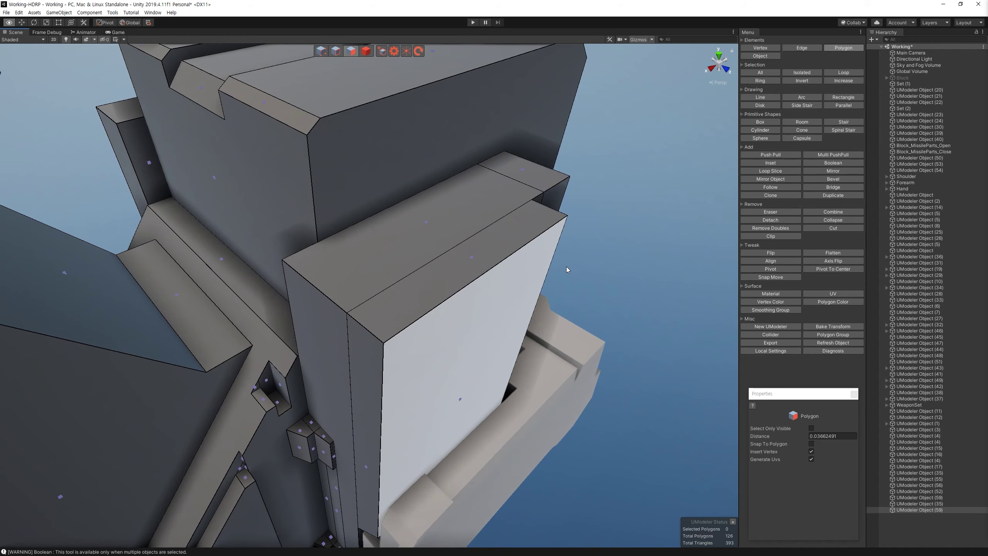
Step: Draw a narrow rectangle on the block's top face
{"action": "left_click", "coordinate": [843, 97]}
{"action": "left_click_drag", "start_coordinate": [301, 252], "coordinate": [383, 345]}
{"action": "key", "text": "Return"}
Step: Select the two edges on either side of the gap and bridge them with a new face
{"action": "key", "text": "2"}
{"action": "left_click", "coordinate": [364, 323], "text": "shift"}
{"action": "left_click_drag", "start_coordinate": [350, 277], "coordinate": [438, 281], "text": "alt"}
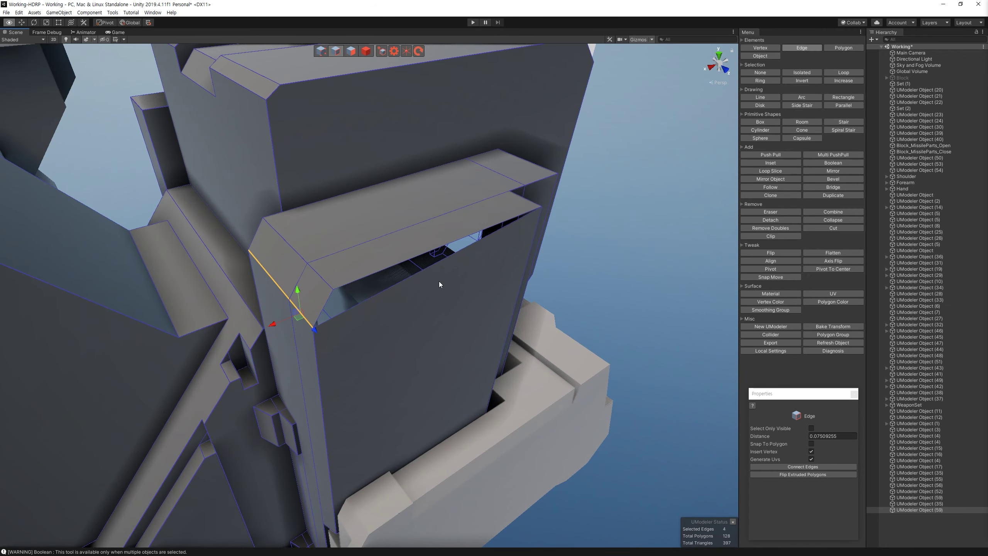
{"action": "left_click", "coordinate": [412, 278]}
{"action": "left_click", "coordinate": [413, 263], "text": "shift"}
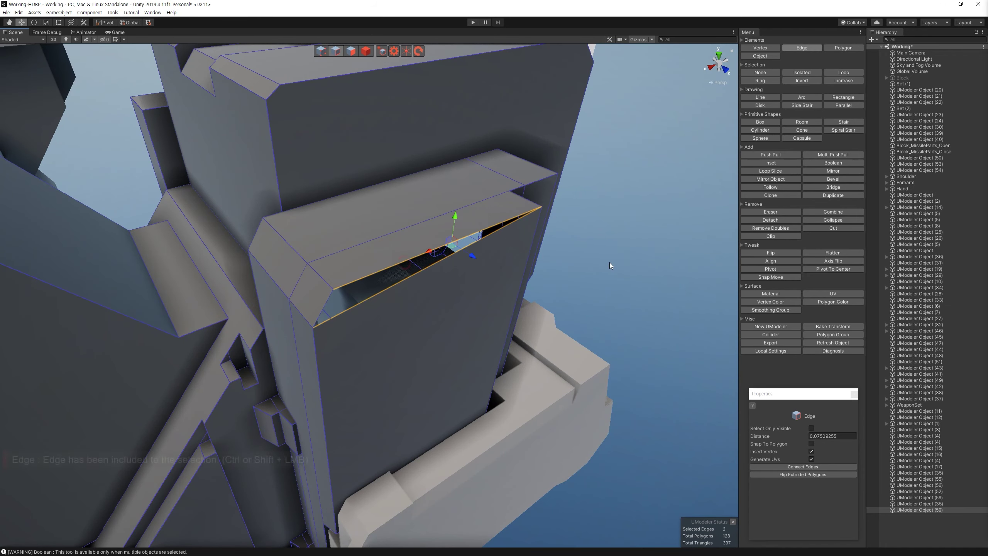
{"action": "left_click", "coordinate": [833, 187]}
{"action": "mouse_move", "coordinate": [545, 264]}
{"action": "left_mouse_down", "text": "alt"}
{"action": "mouse_move", "coordinate": [623, 265]}
{"action": "mouse_move", "coordinate": [451, 224]}
{"action": "mouse_move", "coordinate": [426, 184]}
{"action": "mouse_move", "coordinate": [512, 204]}
{"action": "left_mouse_up", "text": "alt"}
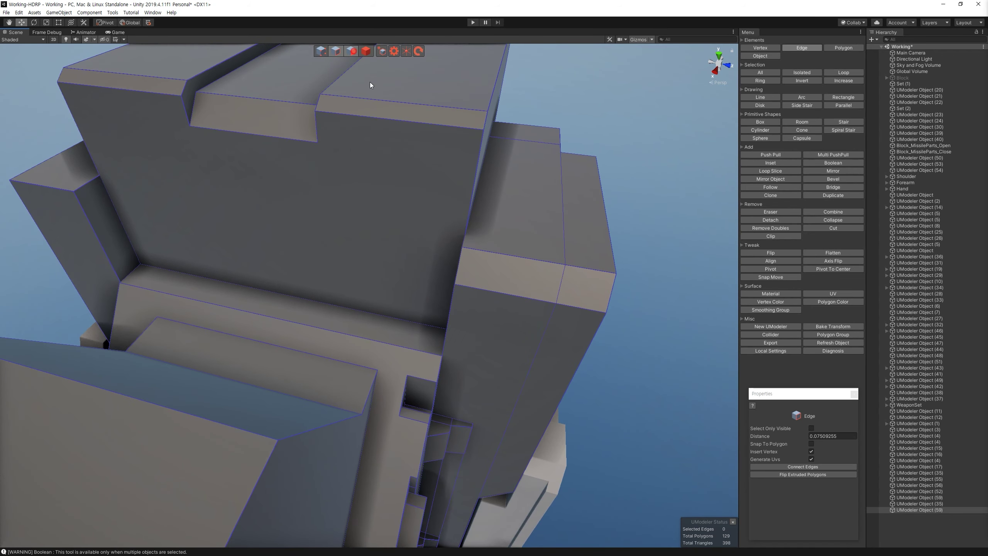
Step: Delete the extra bridged face from the block
{"action": "left_click", "coordinate": [353, 52]}
{"action": "left_click", "coordinate": [534, 306]}
{"action": "key", "text": "Delete"}
{"action": "left_click_drag", "start_coordinate": [534, 306], "coordinate": [310, 66], "text": "alt"}
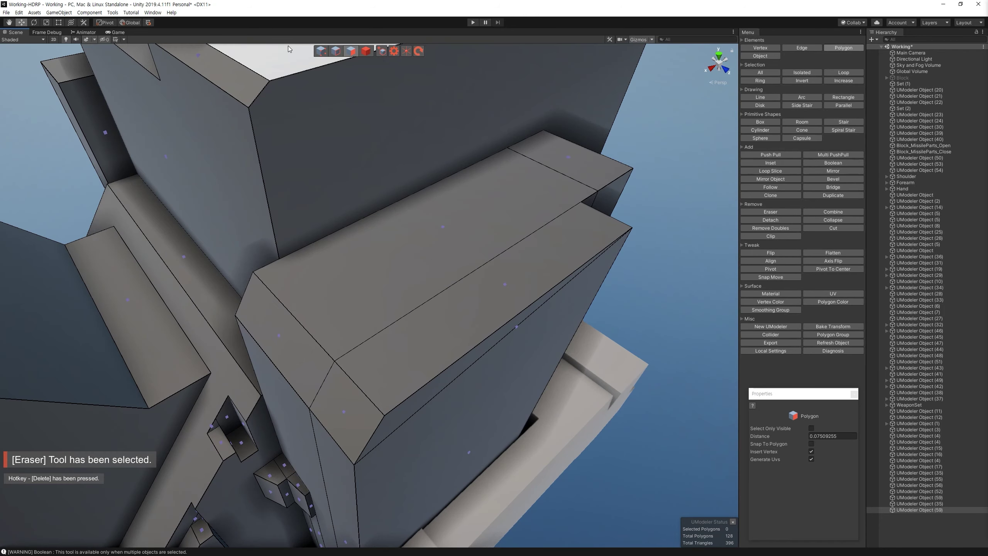
Step: Connect pairs of corner vertices with new edges
{"action": "key", "text": "1"}
{"action": "left_click", "coordinate": [288, 260], "text": "shift"}
{"action": "mouse_move", "coordinate": [288, 259]}
{"action": "left_mouse_down", "text": "alt"}
{"action": "mouse_move", "coordinate": [442, 318]}
{"action": "mouse_move", "coordinate": [481, 297]}
{"action": "mouse_move", "coordinate": [488, 116]}
{"action": "left_mouse_up", "text": "alt"}
{"action": "key", "text": "c"}
{"action": "left_click", "coordinate": [335, 51]}
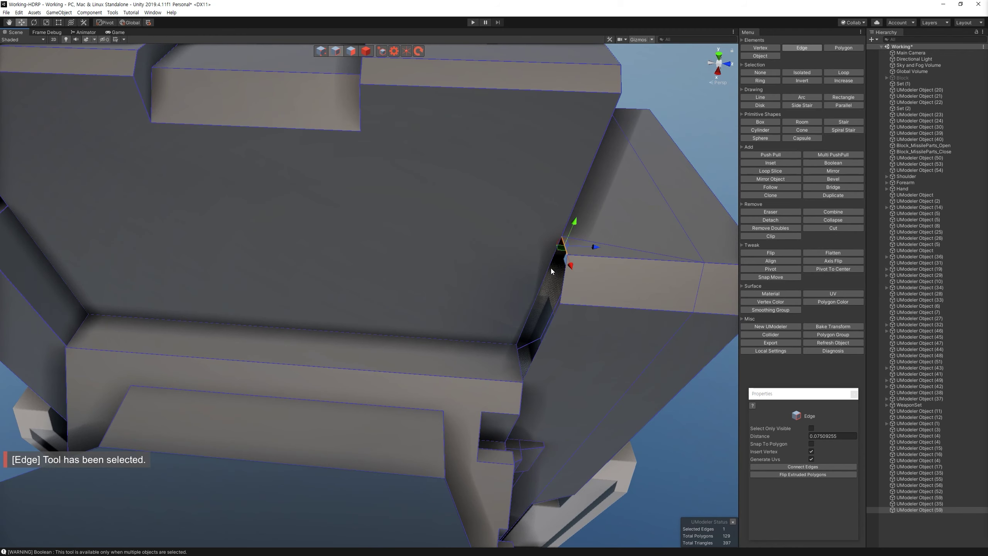
{"action": "mouse_move", "coordinate": [580, 273]}
{"action": "left_mouse_down", "text": "alt"}
{"action": "mouse_move", "coordinate": [440, 239]}
{"action": "mouse_move", "coordinate": [533, 233]}
{"action": "left_mouse_up", "text": "alt"}
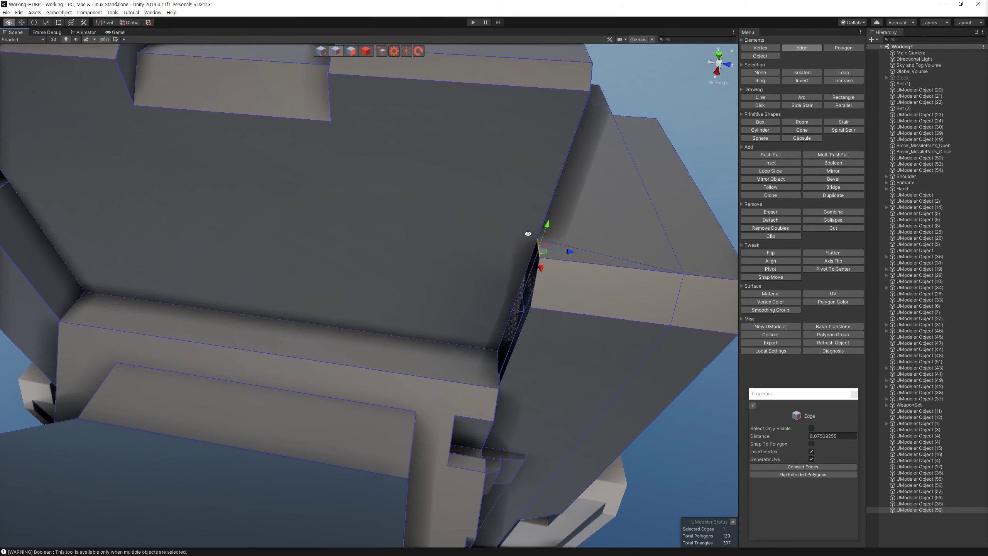
{"action": "key", "text": "1"}
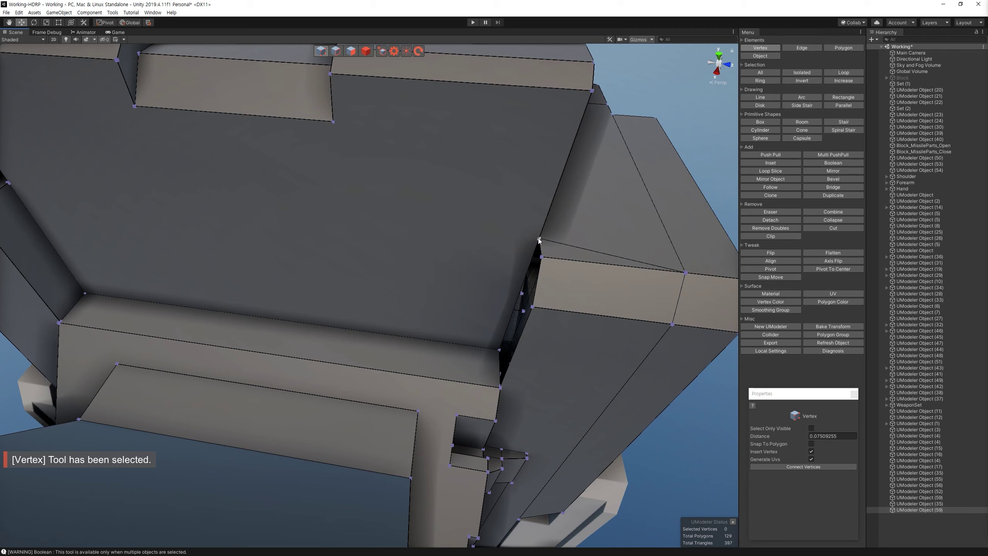
{"action": "key", "text": "c"}
{"action": "left_click_drag", "start_coordinate": [338, 125], "coordinate": [359, 54], "text": "alt"}
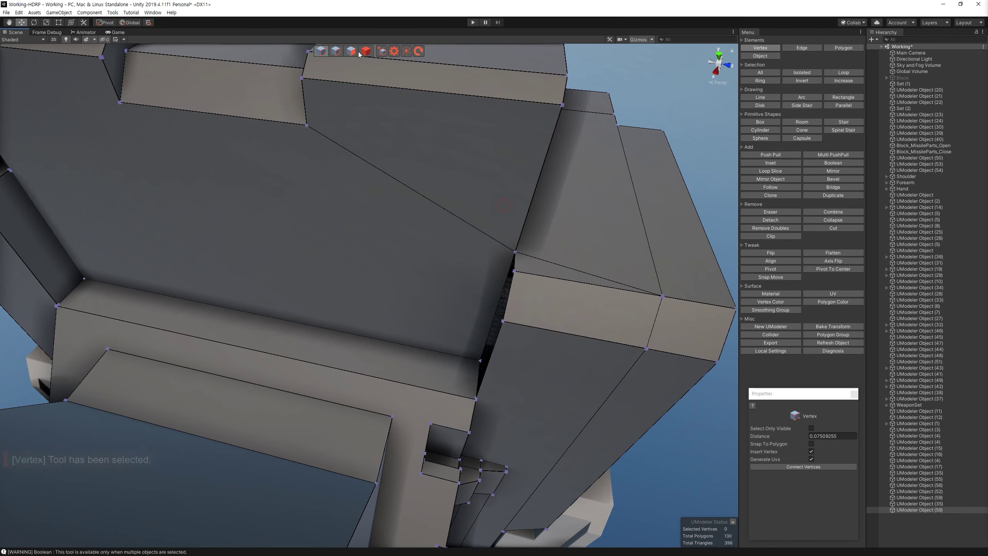
Step: Undo the last bridge and connect the remaining corner vertices
{"action": "left_click", "coordinate": [337, 51]}
{"action": "left_click_drag", "start_coordinate": [436, 163], "coordinate": [530, 274], "text": "alt"}
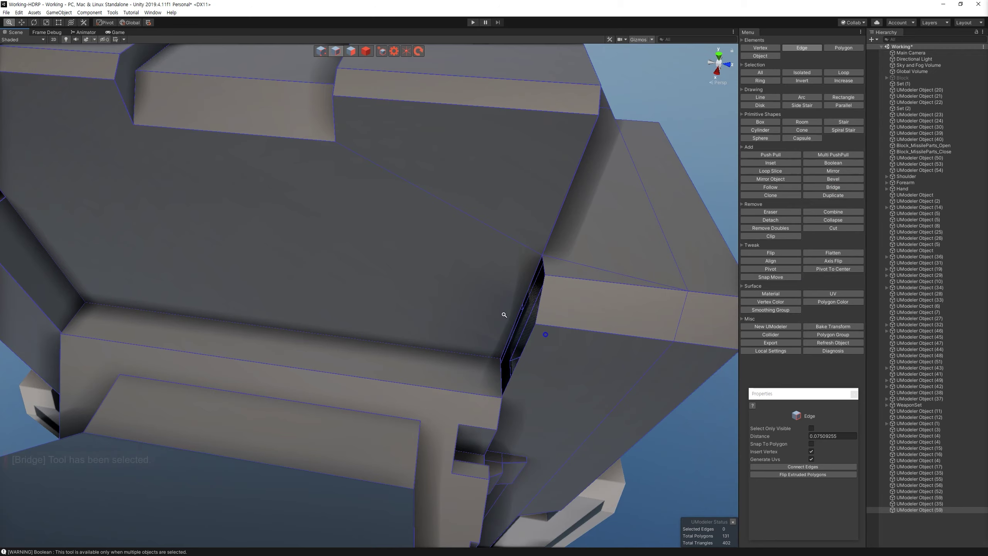
{"action": "right_click_drag", "start_coordinate": [504, 314], "coordinate": [548, 330], "text": "alt"}
{"action": "key", "text": "ctrl+z"}
{"action": "left_click_drag", "start_coordinate": [503, 281], "coordinate": [554, 353], "text": "alt"}
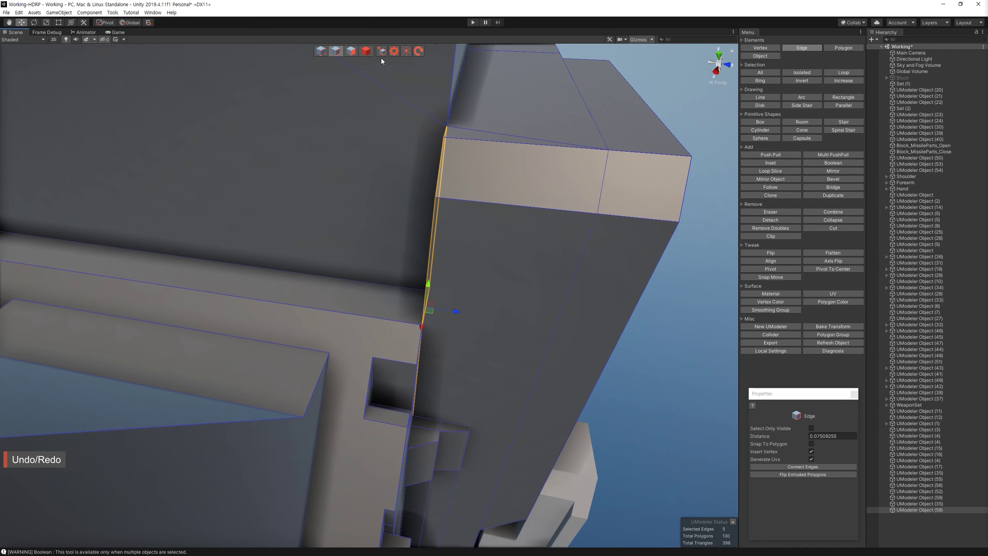
{"action": "key", "text": "1"}
{"action": "key", "text": "c"}
{"action": "left_click_drag", "start_coordinate": [596, 217], "coordinate": [478, 273], "text": "alt"}
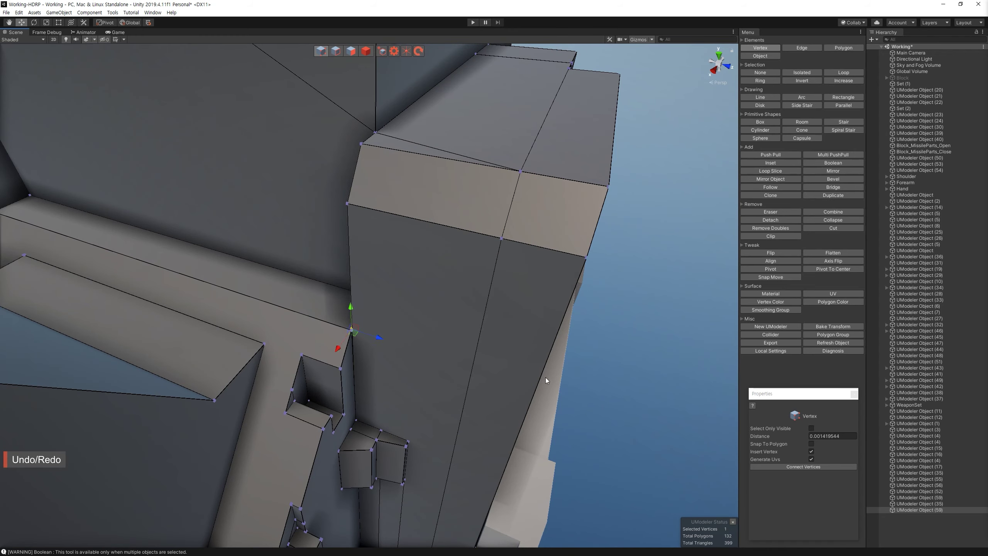
{"action": "right_click_drag", "start_coordinate": [545, 380], "coordinate": [535, 456], "text": "alt"}
Step: Merge overlapping vertices on the block with Remove Doubles
{"action": "key", "text": "f"}
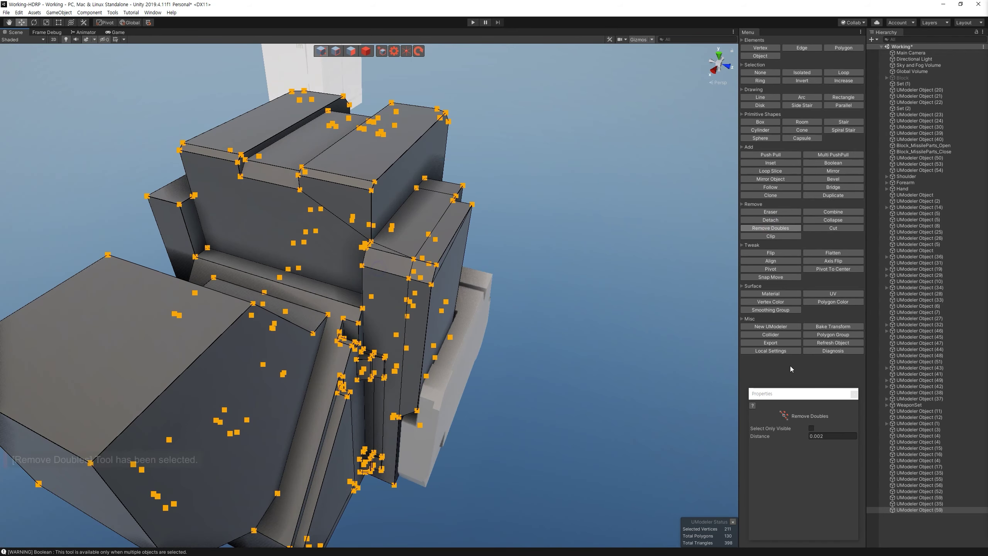
{"action": "left_click", "coordinate": [833, 351]}
{"action": "left_click_drag", "start_coordinate": [459, 342], "coordinate": [487, 331], "text": "alt"}
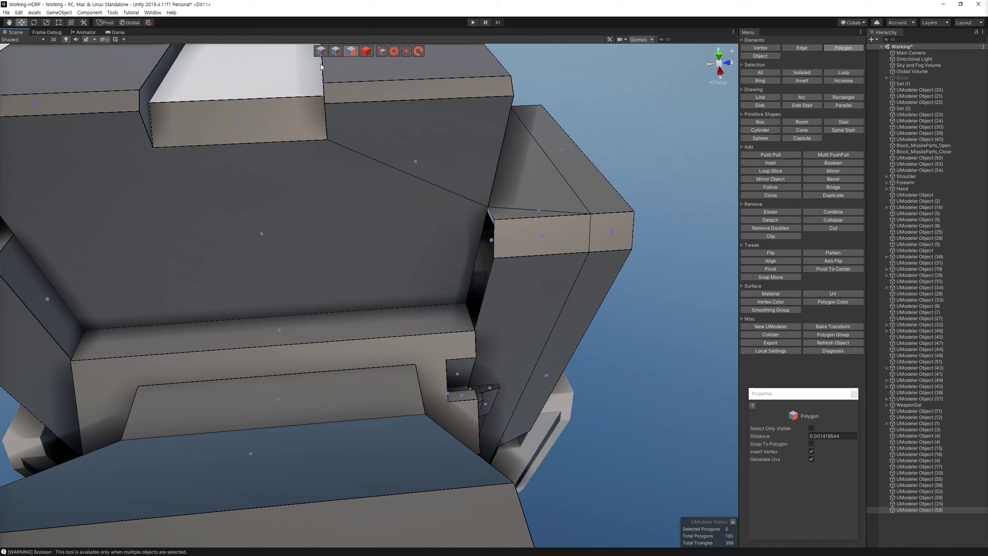
{"action": "key", "text": "1"}
{"action": "left_click", "coordinate": [481, 336]}
{"action": "scroll", "coordinate": [459, 322], "scroll_direction": "up", "scroll_amount": 3}
{"action": "scroll", "coordinate": [444, 316], "scroll_direction": "up", "scroll_amount": 3}
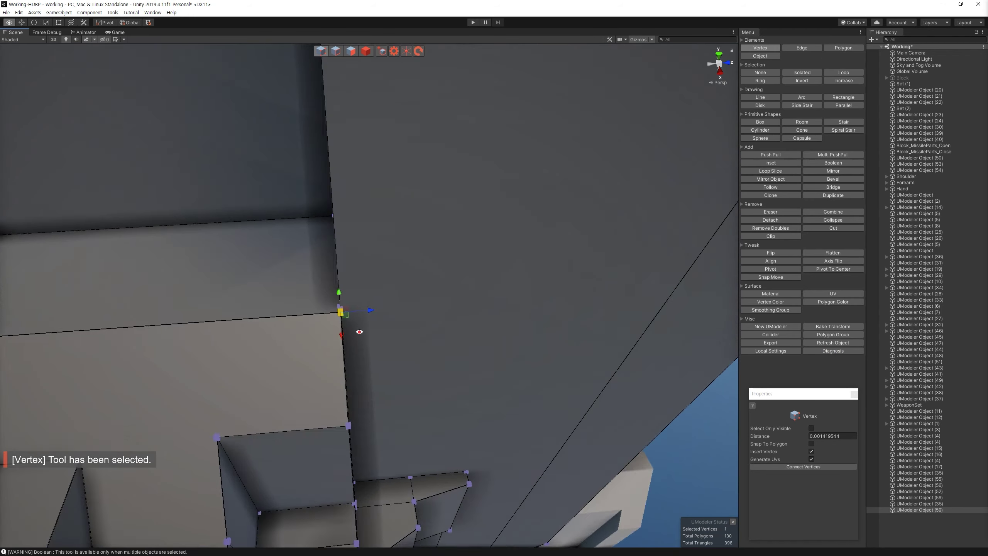
{"action": "scroll", "coordinate": [429, 308], "scroll_direction": "up", "scroll_amount": 2}
{"action": "scroll", "coordinate": [451, 310], "scroll_direction": "down", "scroll_amount": 5}
{"action": "mouse_move", "coordinate": [452, 311]}
{"action": "left_mouse_down", "text": "alt"}
{"action": "mouse_move", "coordinate": [320, 305]}
{"action": "mouse_move", "coordinate": [174, 391]}
{"action": "left_mouse_up", "text": "alt"}
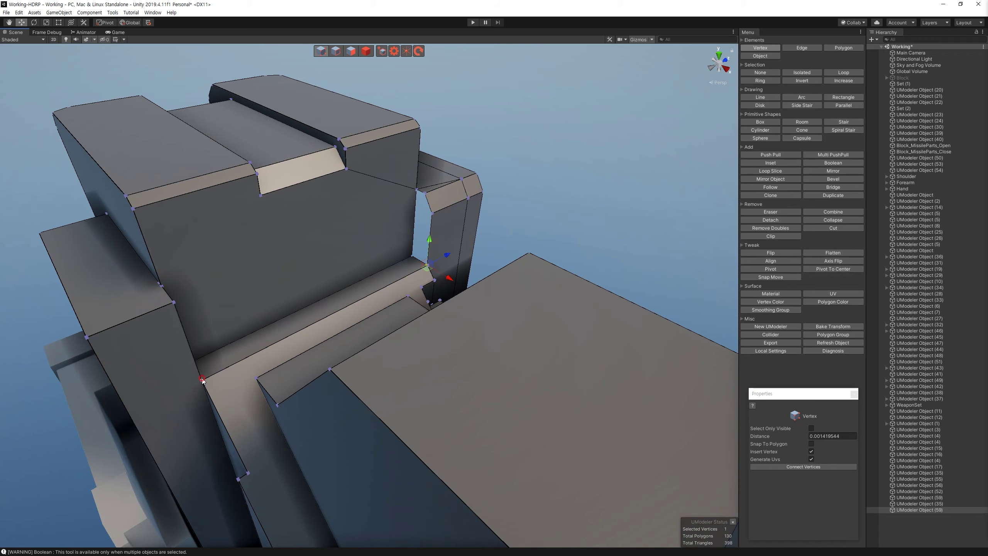
Step: Add a vertex at the corner and bridge the side-gap edges, reaching 133 polygons
{"action": "left_click", "coordinate": [203, 380]}
{"action": "mouse_move", "coordinate": [441, 309]}
{"action": "left_mouse_down", "text": "alt"}
{"action": "mouse_move", "coordinate": [459, 386]}
{"action": "mouse_move", "coordinate": [504, 307]}
{"action": "mouse_move", "coordinate": [436, 73]}
{"action": "left_mouse_up", "text": "alt"}
{"action": "scroll", "coordinate": [459, 385], "scroll_direction": "up", "scroll_amount": 3}
{"action": "key", "text": "2"}
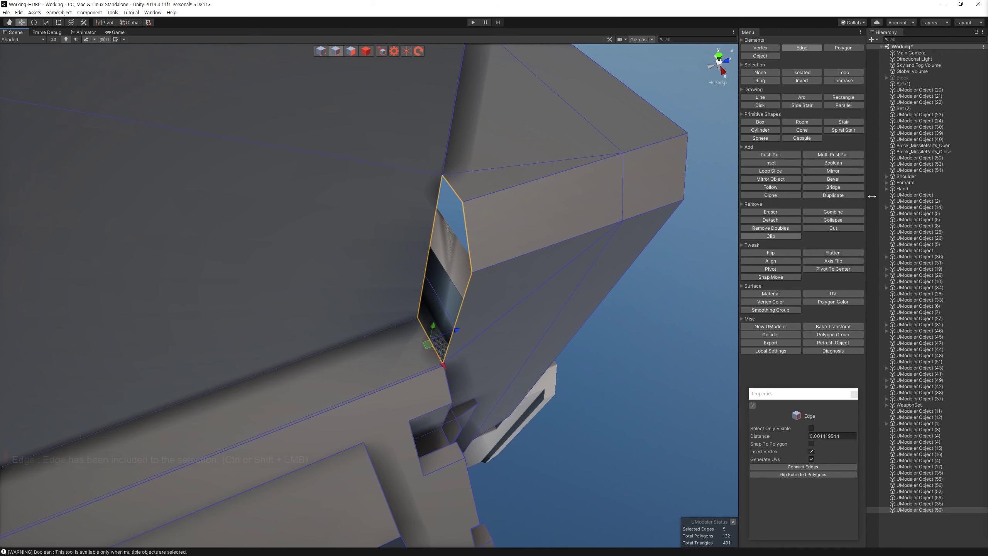
{"action": "left_click", "coordinate": [833, 188]}
{"action": "scroll", "coordinate": [414, 238], "scroll_direction": "down", "scroll_amount": 5}
{"action": "left_click_drag", "start_coordinate": [414, 238], "coordinate": [516, 284], "text": "alt"}
Step: Mirror the hand block's geometry across the Z axis
{"action": "key", "text": "4"}
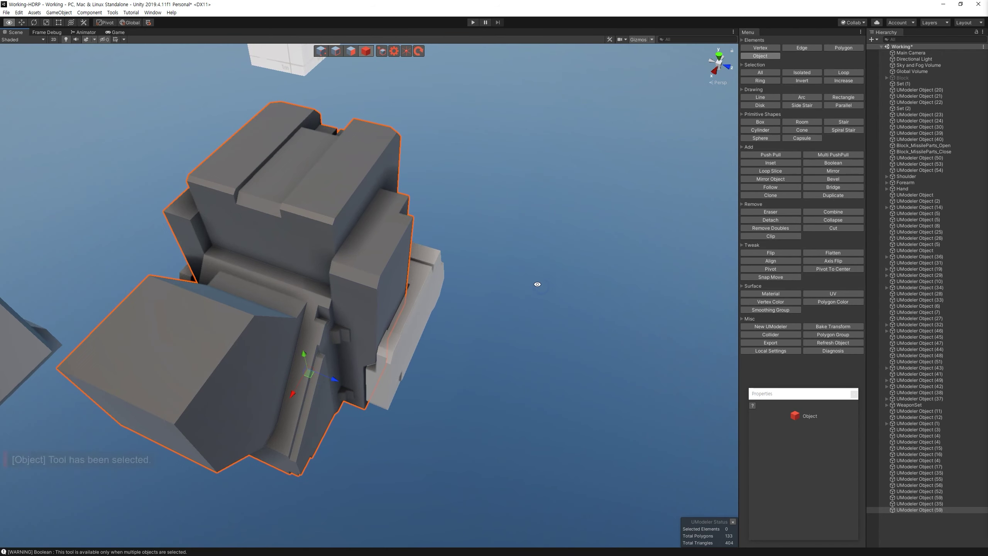
{"action": "left_click", "coordinate": [833, 172]}
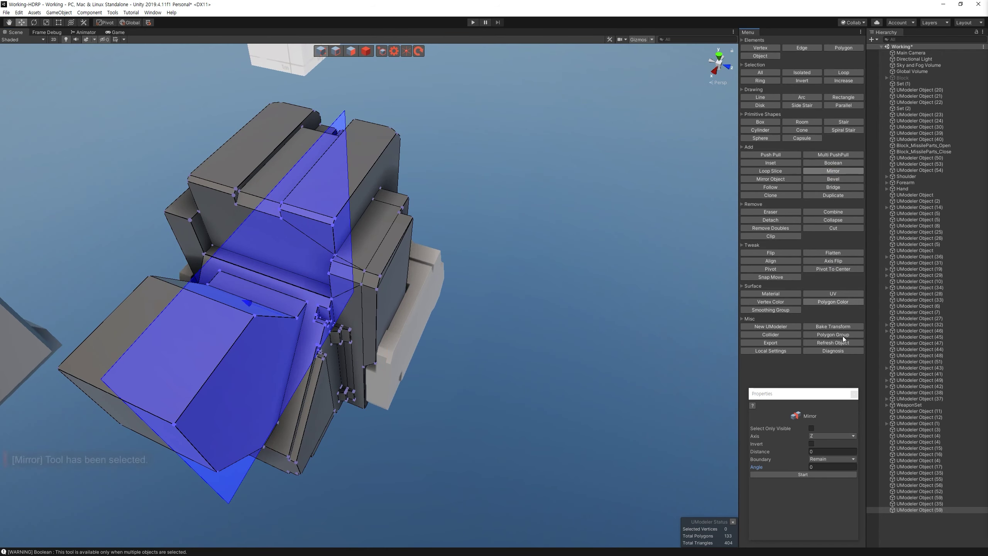
{"action": "left_click", "coordinate": [808, 476]}
{"action": "mouse_move", "coordinate": [578, 370]}
{"action": "left_mouse_down", "text": "alt"}
{"action": "mouse_move", "coordinate": [695, 354]}
{"action": "mouse_move", "coordinate": [476, 452]}
{"action": "left_mouse_up", "text": "alt"}
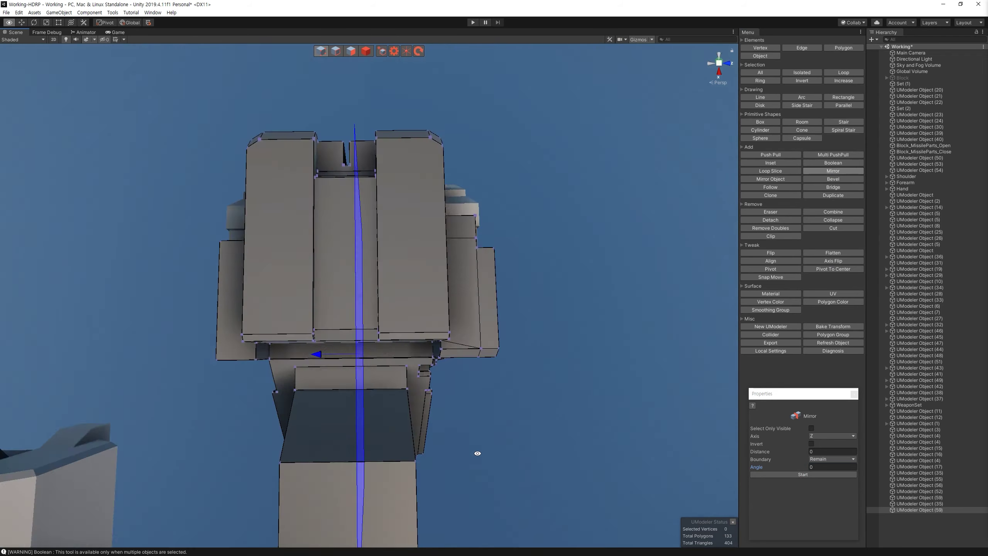
{"action": "mouse_move", "coordinate": [477, 452]}
{"action": "right_mouse_down", "text": "alt"}
{"action": "mouse_move", "coordinate": [420, 271]}
{"action": "mouse_move", "coordinate": [428, 296]}
{"action": "right_mouse_up", "text": "alt"}
{"action": "left_click", "coordinate": [363, 55]}
{"action": "left_click", "coordinate": [337, 53]}
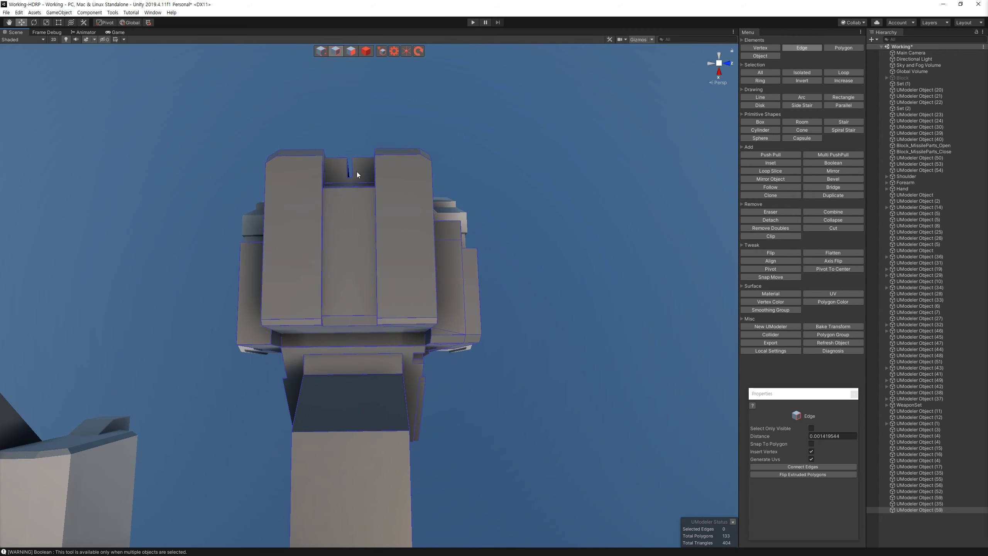
{"action": "key", "text": "4"}
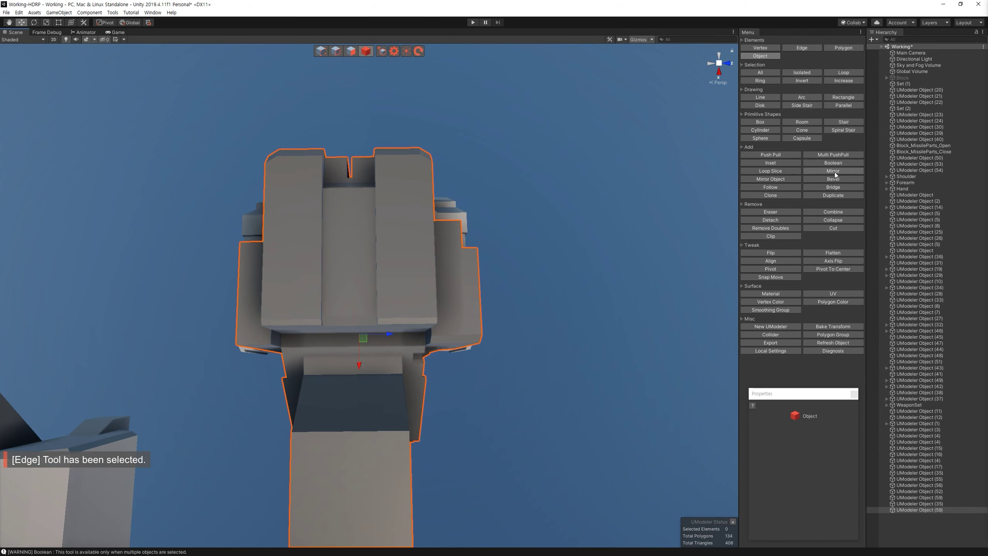
{"action": "left_click", "coordinate": [834, 175]}
{"action": "left_click", "coordinate": [803, 474]}
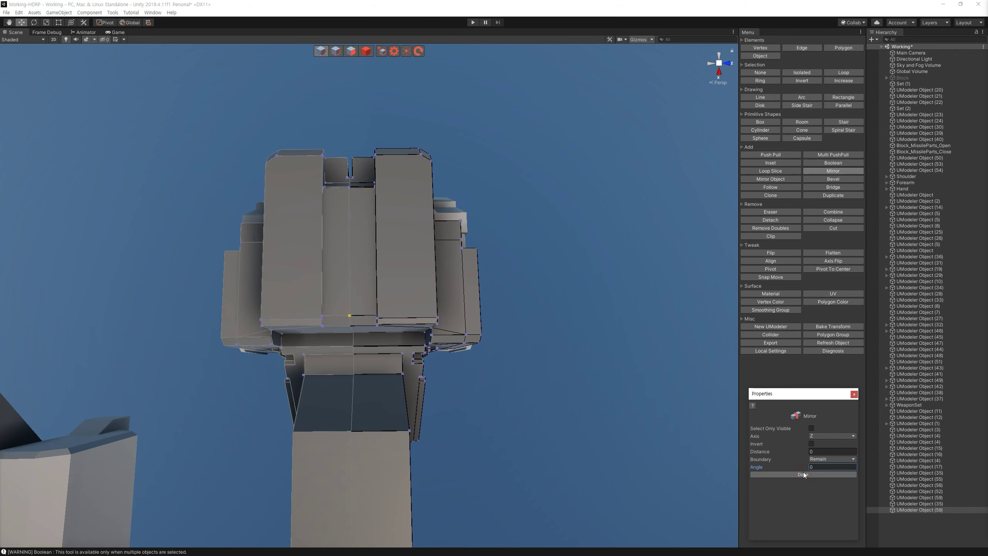
{"action": "left_click", "coordinate": [802, 474]}
{"action": "mouse_move", "coordinate": [439, 278]}
{"action": "left_mouse_down", "text": "alt"}
{"action": "mouse_move", "coordinate": [455, 167]}
{"action": "mouse_move", "coordinate": [695, 202]}
{"action": "mouse_move", "coordinate": [429, 288]}
{"action": "left_mouse_up", "text": "alt"}
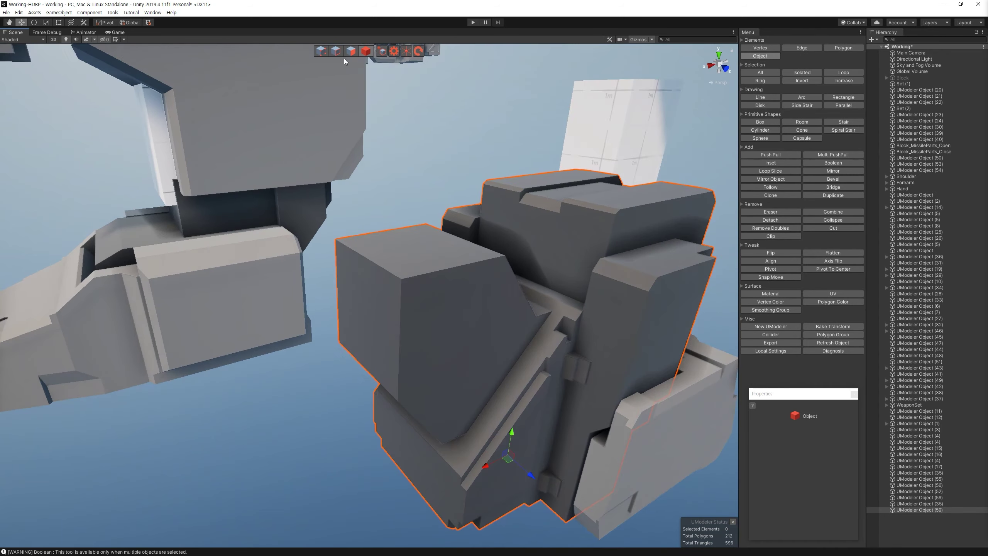
Step: Bevel the angled block's top-left edge with width 0.07
{"action": "key", "text": "2"}
{"action": "middle_click_drag", "start_coordinate": [428, 288], "coordinate": [376, 274]}
{"action": "left_click", "coordinate": [333, 260]}
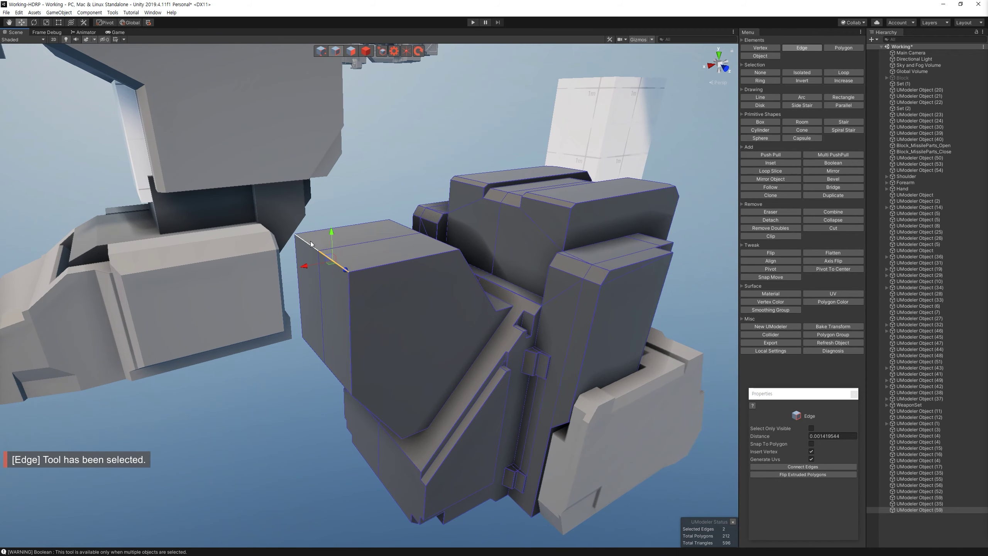
{"action": "left_click", "coordinate": [842, 180]}
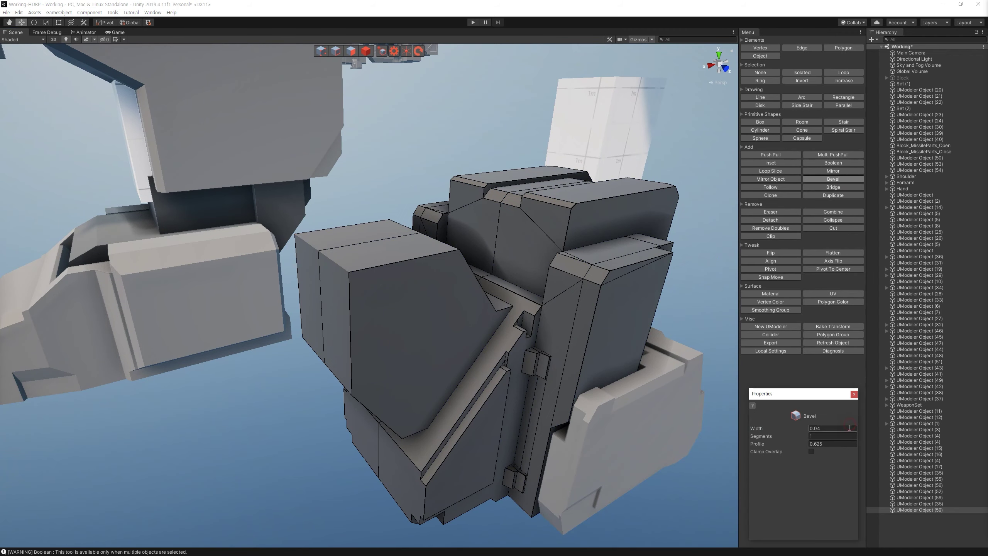
{"action": "type", "text": "0.07"}
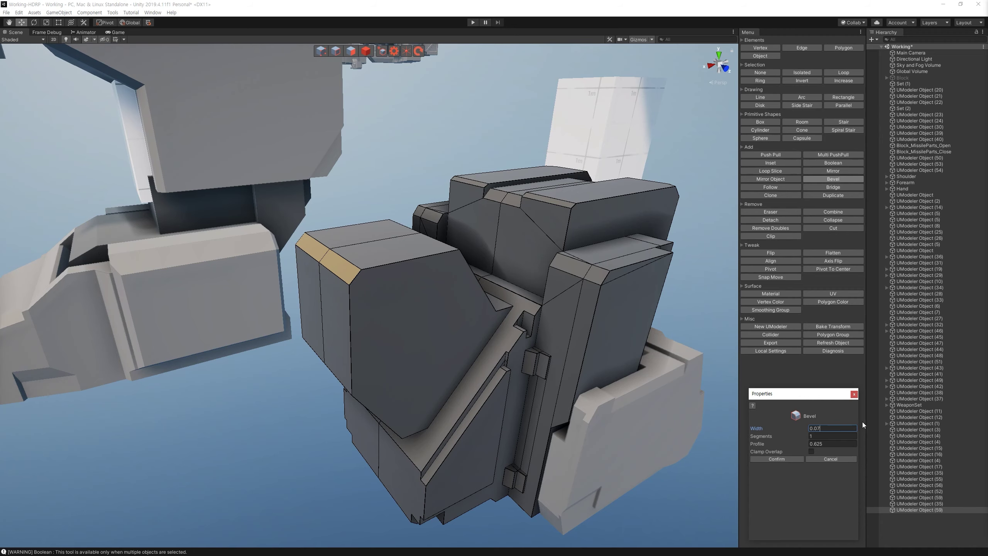
{"action": "left_click_drag", "start_coordinate": [591, 324], "coordinate": [583, 282], "text": "alt"}
{"action": "left_click_drag", "start_coordinate": [517, 294], "coordinate": [345, 52], "text": "alt"}
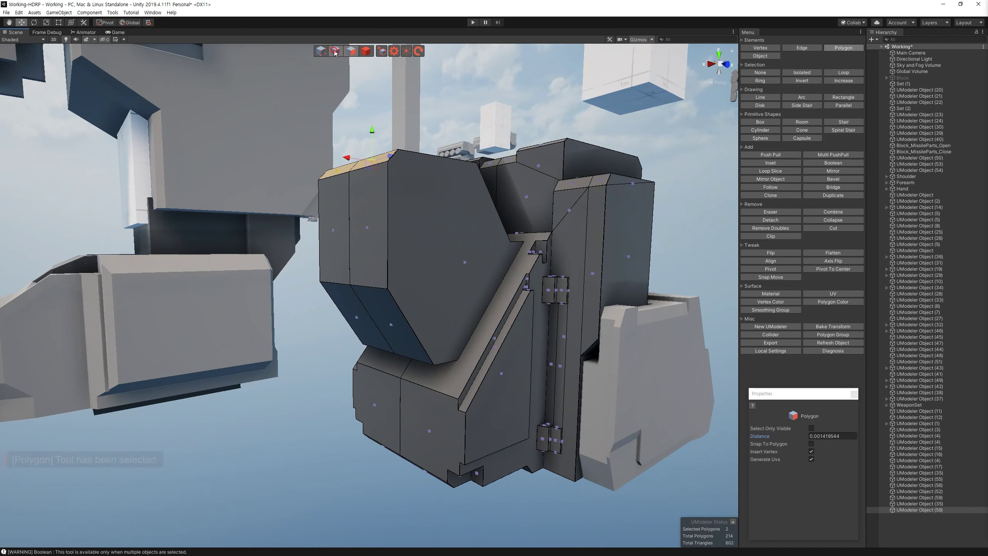
Step: Bevel the angled block's lower edges with width 0.04 and confirm, reaching 216 polygons
{"action": "left_click", "coordinate": [335, 51]}
{"action": "mouse_move", "coordinate": [389, 175]}
{"action": "left_mouse_down", "text": "alt"}
{"action": "mouse_move", "coordinate": [412, 261]}
{"action": "mouse_move", "coordinate": [447, 249]}
{"action": "left_mouse_up", "text": "alt"}
{"action": "left_click", "coordinate": [382, 272], "text": "shift"}
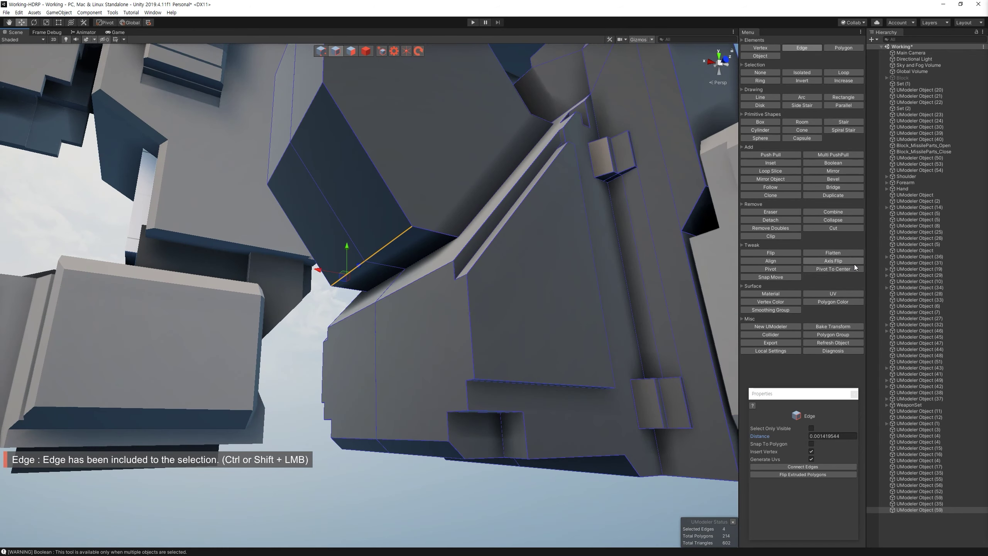
{"action": "left_click", "coordinate": [833, 179]}
{"action": "left_click", "coordinate": [843, 427]}
{"action": "key", "text": "BackSpace"}
{"action": "type", "text": "4"}
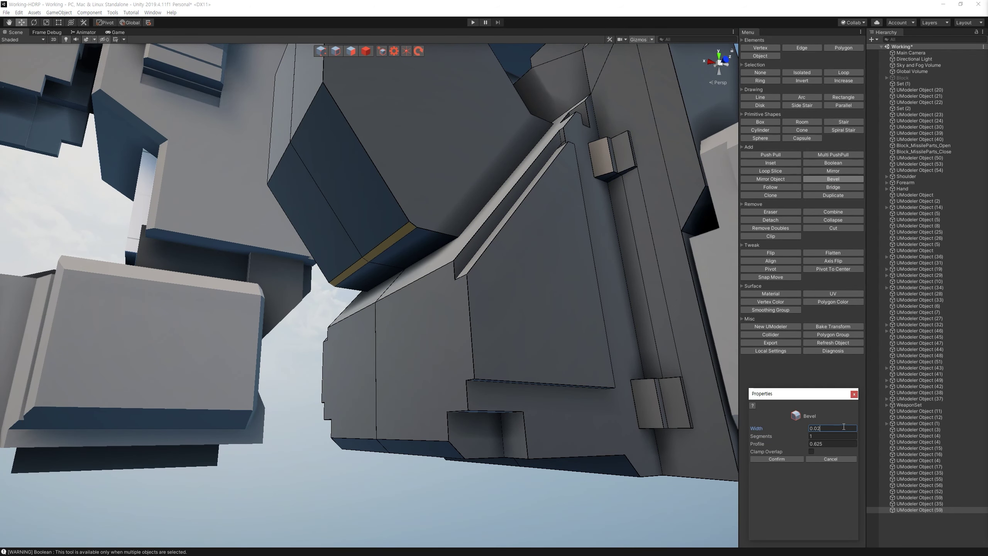
{"action": "left_click", "coordinate": [776, 458]}
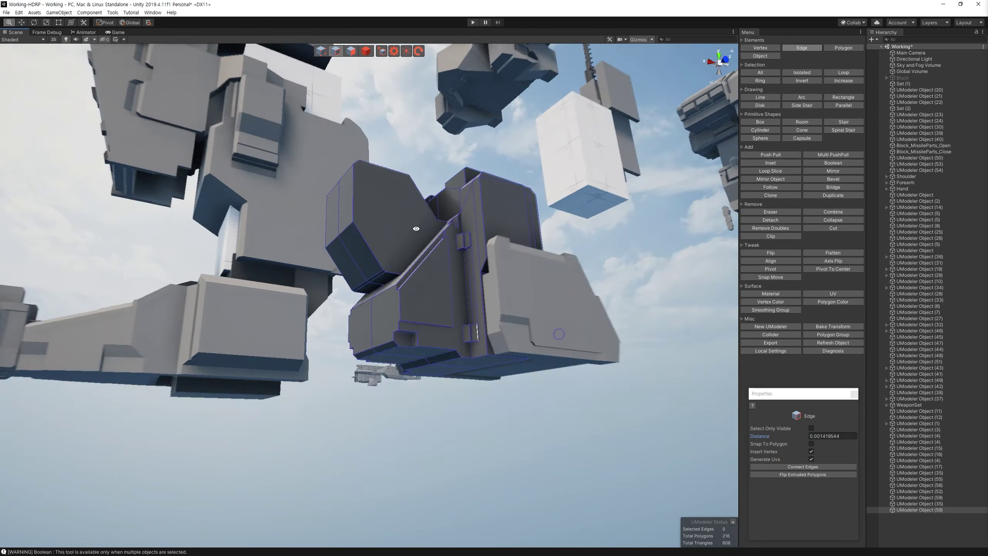
{"action": "left_click_drag", "start_coordinate": [389, 272], "coordinate": [474, 203], "text": "alt"}
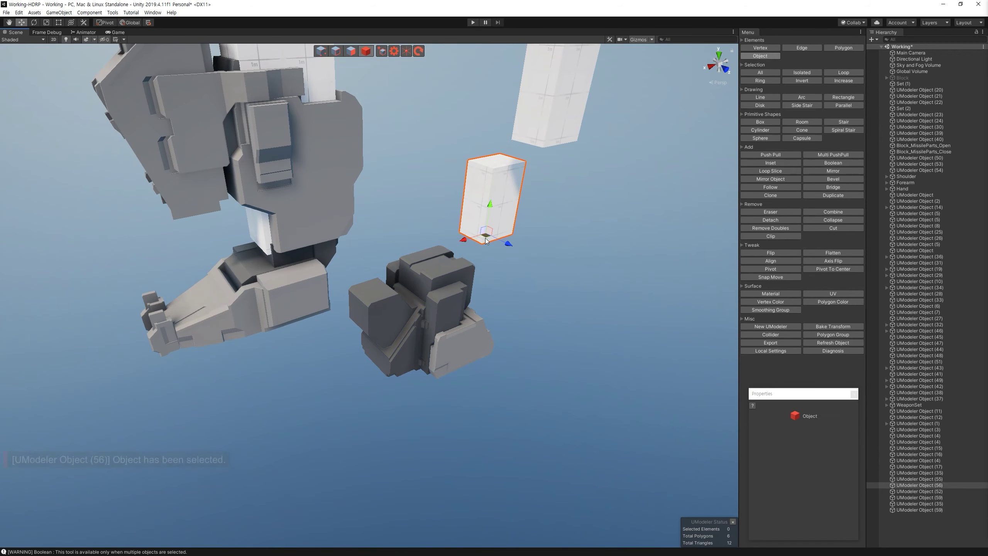
Step: Duplicate the white box and move the copy beside the hand block
{"action": "key", "text": "ctrl+d"}
{"action": "mouse_move", "coordinate": [486, 235]}
{"action": "left_mouse_down"}
{"action": "mouse_move", "coordinate": [389, 374]}
{"action": "mouse_move", "coordinate": [459, 359]}
{"action": "left_mouse_up"}
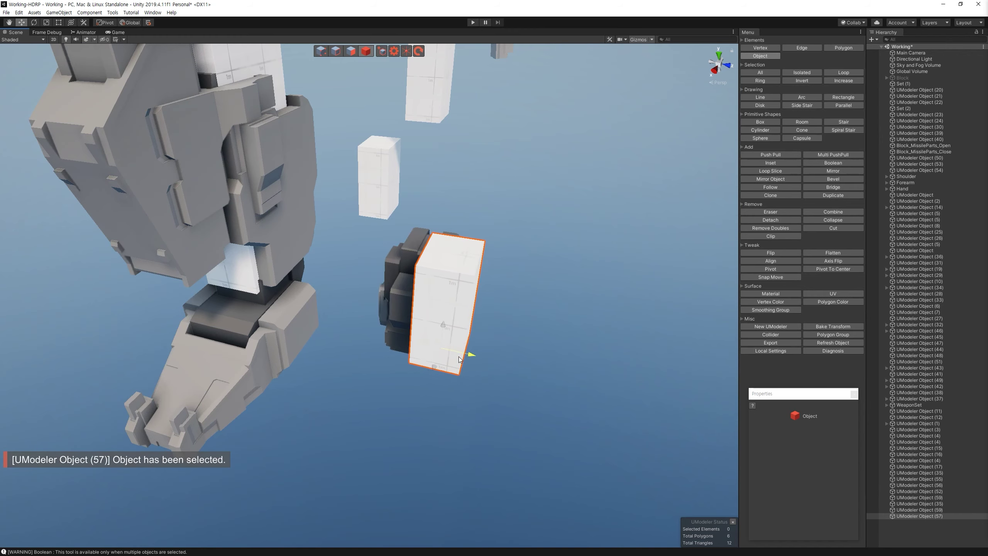
{"action": "key", "text": "f"}
{"action": "mouse_move", "coordinate": [457, 284]}
{"action": "left_mouse_down", "text": "alt"}
{"action": "mouse_move", "coordinate": [484, 335]}
{"action": "mouse_move", "coordinate": [400, 298]}
{"action": "left_mouse_up", "text": "alt"}
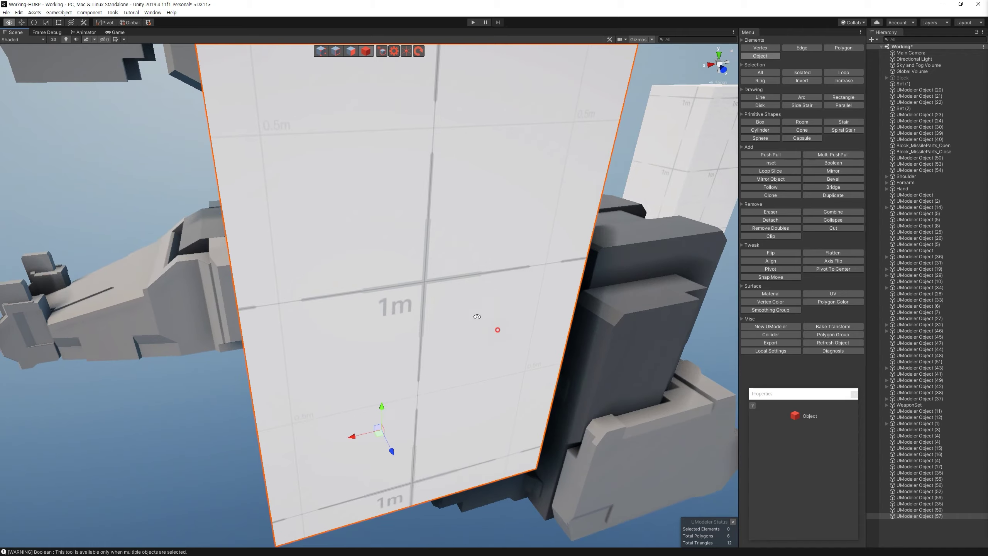
{"action": "left_click_drag", "start_coordinate": [401, 298], "coordinate": [398, 228], "text": "alt"}
Step: Select the box copy's top and bottom edges and bevel them
{"action": "key", "text": "2"}
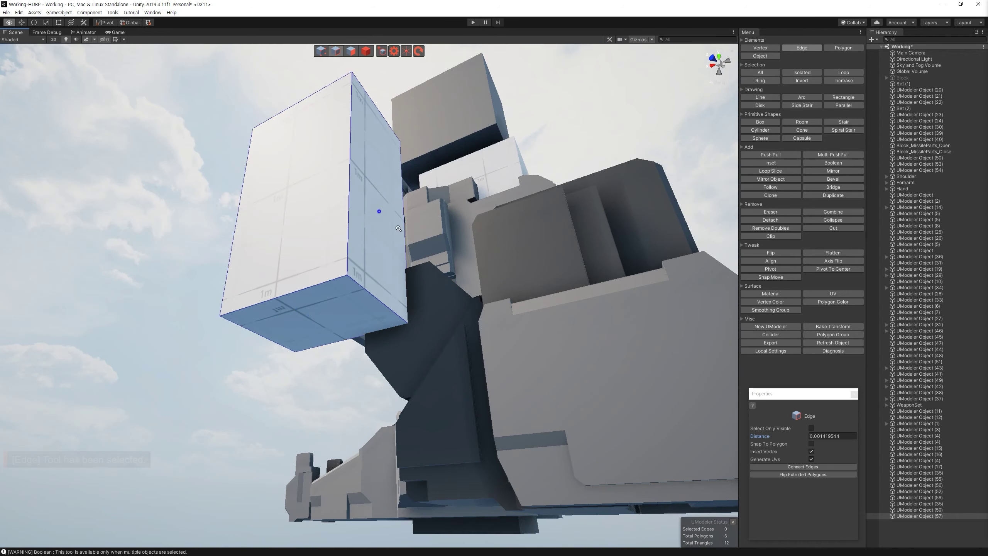
{"action": "left_click", "coordinate": [386, 309]}
{"action": "scroll", "coordinate": [295, 88], "scroll_direction": "up", "scroll_amount": 5}
{"action": "scroll", "coordinate": [294, 88], "scroll_direction": "down", "scroll_amount": 5}
{"action": "mouse_move", "coordinate": [90, 43]}
{"action": "left_mouse_down"}
{"action": "mouse_move", "coordinate": [497, 220]}
{"action": "mouse_move", "coordinate": [350, 241]}
{"action": "mouse_move", "coordinate": [329, 279]}
{"action": "mouse_move", "coordinate": [451, 320]}
{"action": "left_mouse_up"}
{"action": "key", "text": "3"}
{"action": "left_click", "coordinate": [322, 305]}
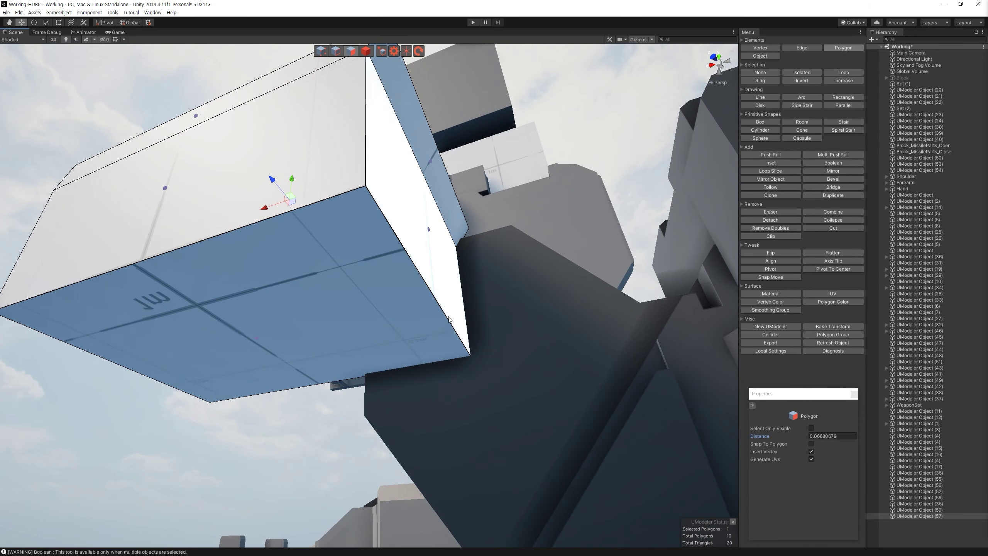
{"action": "key", "text": "2"}
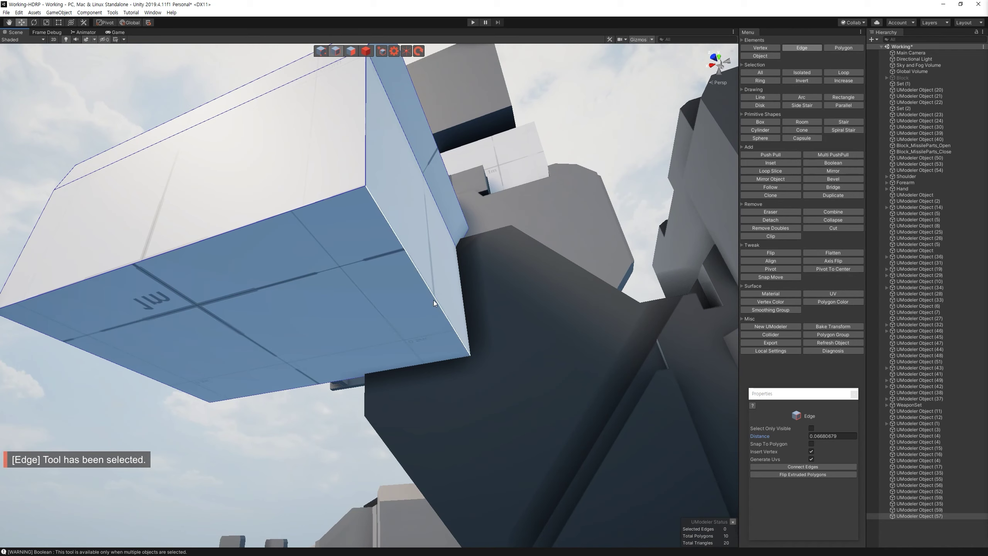
{"action": "left_click", "coordinate": [845, 180]}
{"action": "type", "text": "0.0"}
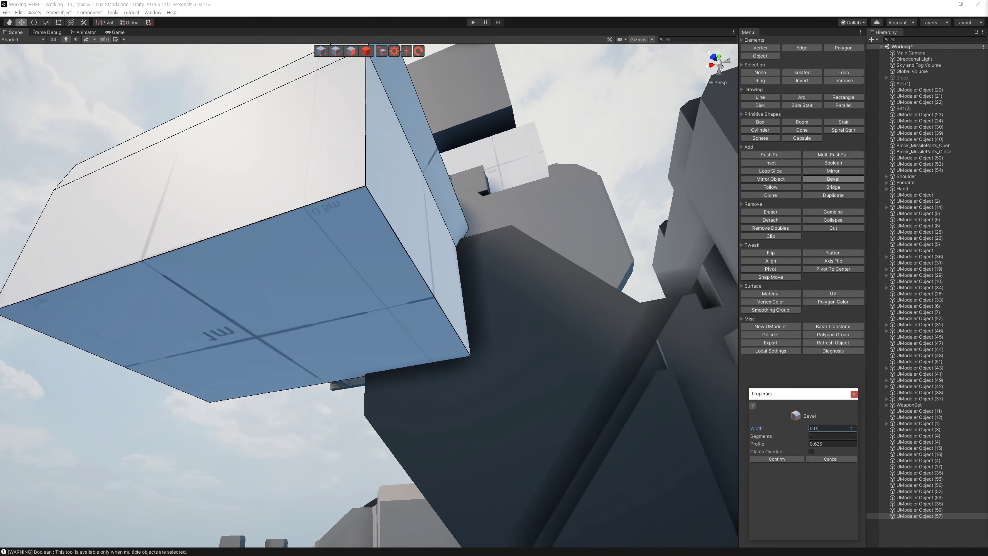
{"action": "mouse_move", "coordinate": [350, 273]}
{"action": "left_mouse_down", "text": "alt"}
{"action": "mouse_move", "coordinate": [299, 277]}
{"action": "mouse_move", "coordinate": [391, 327]}
{"action": "left_mouse_up", "text": "alt"}
Step: Extrude one side face of the box copy outward, reaching 17 polygons
{"action": "left_click", "coordinate": [349, 51]}
{"action": "left_click", "coordinate": [273, 288], "text": "ctrl"}
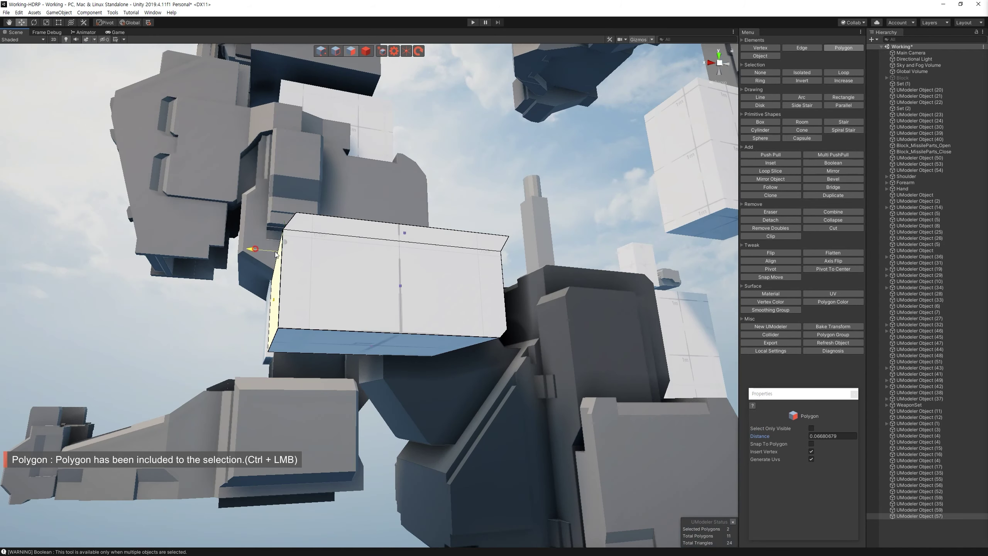
{"action": "left_click_drag", "start_coordinate": [272, 288], "coordinate": [374, 277], "text": "alt"}
{"action": "mouse_move", "coordinate": [416, 330]}
{"action": "left_mouse_down", "text": "alt"}
{"action": "mouse_move", "coordinate": [400, 308]}
{"action": "mouse_move", "coordinate": [385, 321]}
{"action": "mouse_move", "coordinate": [342, 279]}
{"action": "mouse_move", "coordinate": [383, 69]}
{"action": "left_mouse_up", "text": "alt"}
{"action": "left_click", "coordinate": [366, 51]}
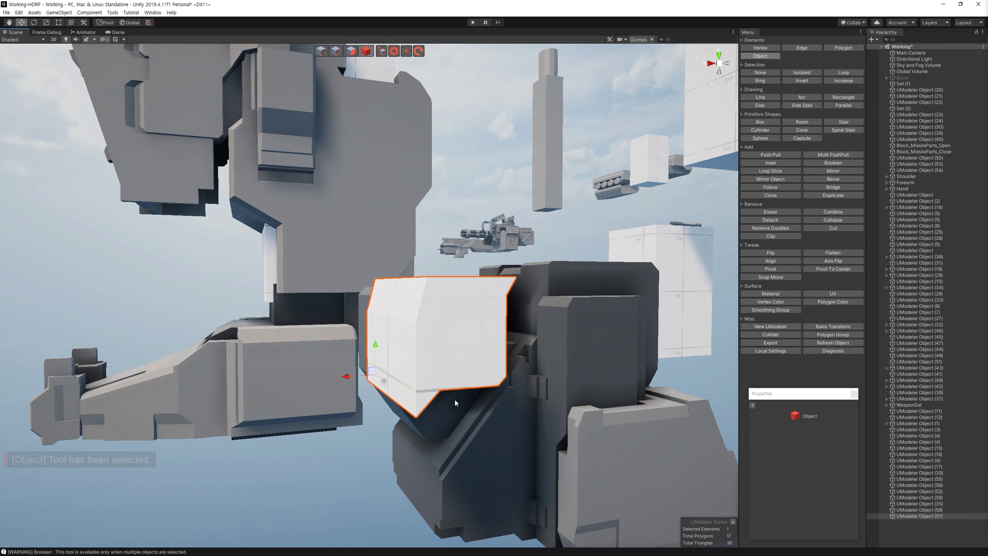
{"action": "left_click_drag", "start_coordinate": [608, 284], "coordinate": [655, 357], "text": "alt"}
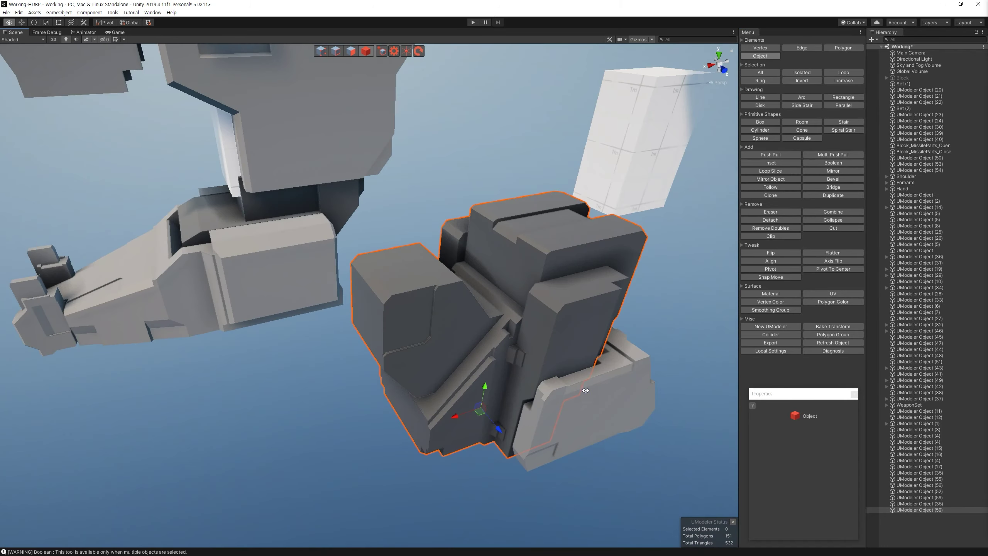
Step: Mirror the hand piece mesh across Z, raising it from 151 to 166 polygons
{"action": "left_click_drag", "start_coordinate": [655, 357], "coordinate": [436, 271], "text": "alt"}
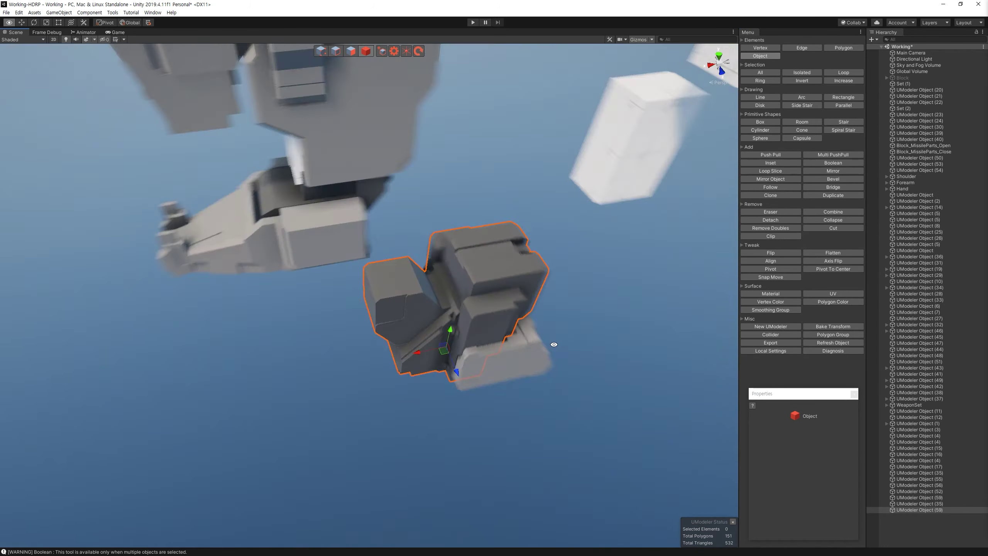
{"action": "scroll", "coordinate": [436, 272], "scroll_direction": "up", "scroll_amount": 3}
{"action": "left_click", "coordinate": [351, 51]}
{"action": "left_click", "coordinate": [422, 314]}
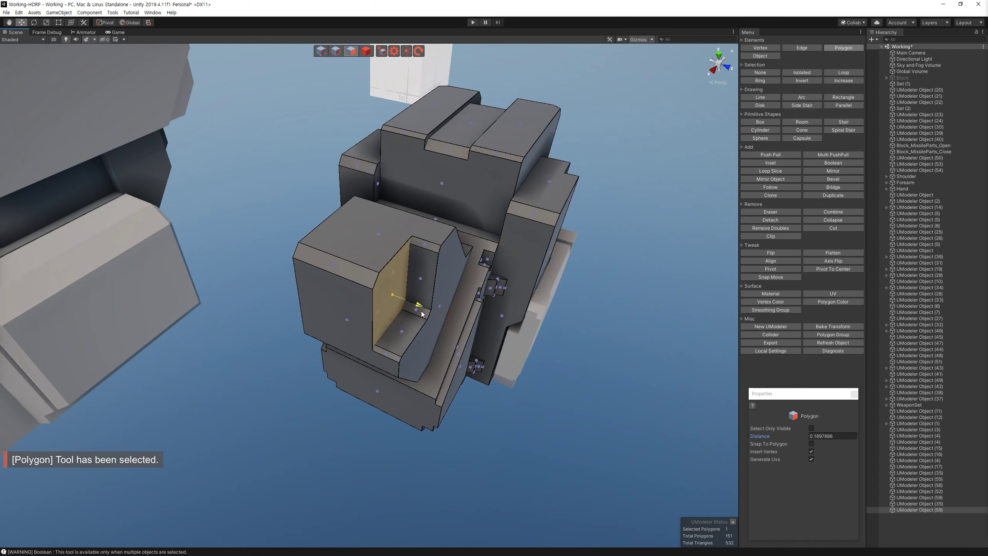
{"action": "left_click", "coordinate": [833, 171]}
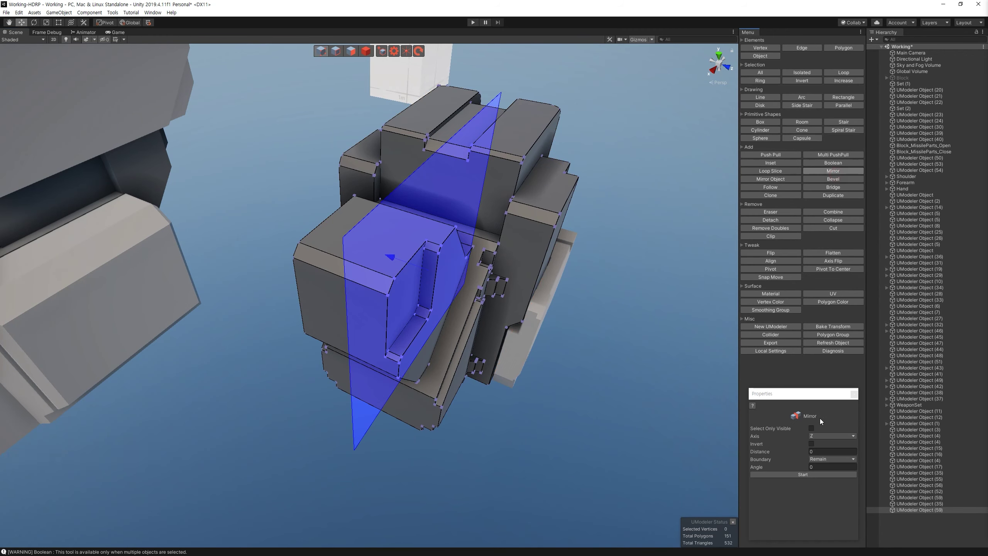
{"action": "left_click", "coordinate": [803, 474]}
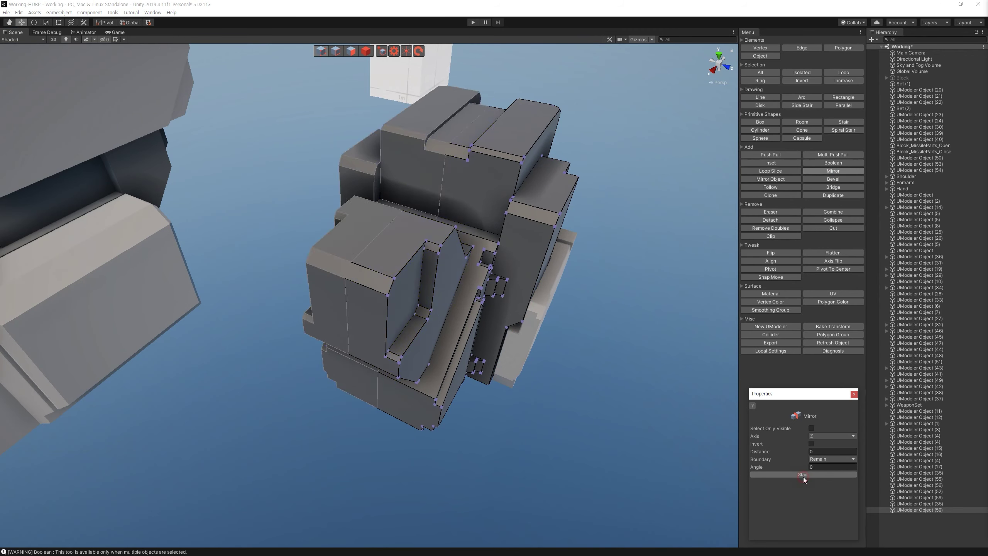
{"action": "left_click", "coordinate": [372, 58]}
{"action": "left_click_drag", "start_coordinate": [372, 58], "coordinate": [479, 463], "text": "alt"}
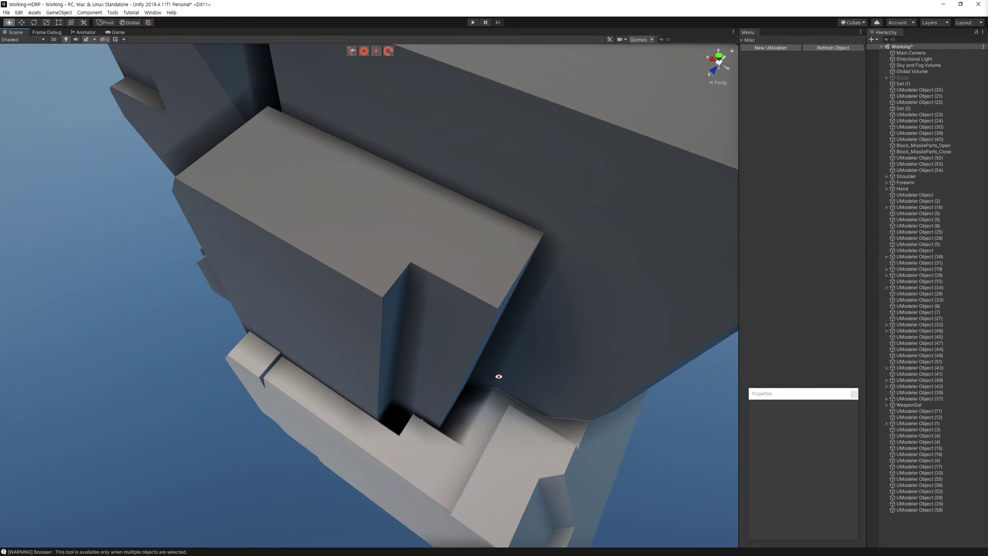
{"action": "left_click_drag", "start_coordinate": [479, 463], "coordinate": [456, 320], "text": "alt"}
{"action": "left_click", "coordinate": [491, 216]}
Step: Bevel the selected vertical edges on the front block with width 0.04
{"action": "left_click_drag", "start_coordinate": [491, 216], "coordinate": [492, 216], "text": "alt"}
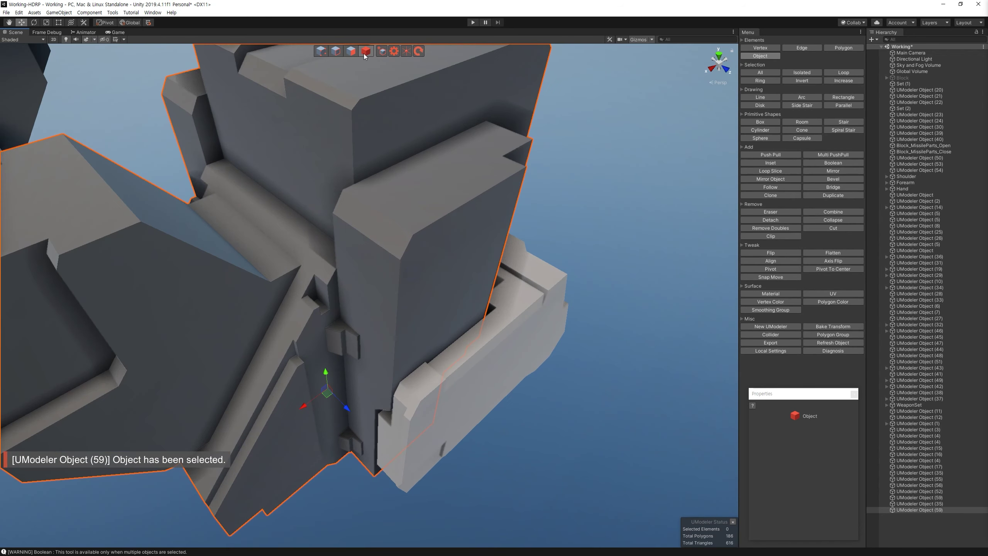
{"action": "key", "text": "2"}
{"action": "left_click", "coordinate": [397, 288], "text": "shift"}
{"action": "mouse_move", "coordinate": [397, 288]}
{"action": "left_mouse_down", "text": "alt"}
{"action": "mouse_move", "coordinate": [377, 200]}
{"action": "mouse_move", "coordinate": [566, 202]}
{"action": "left_mouse_up", "text": "alt"}
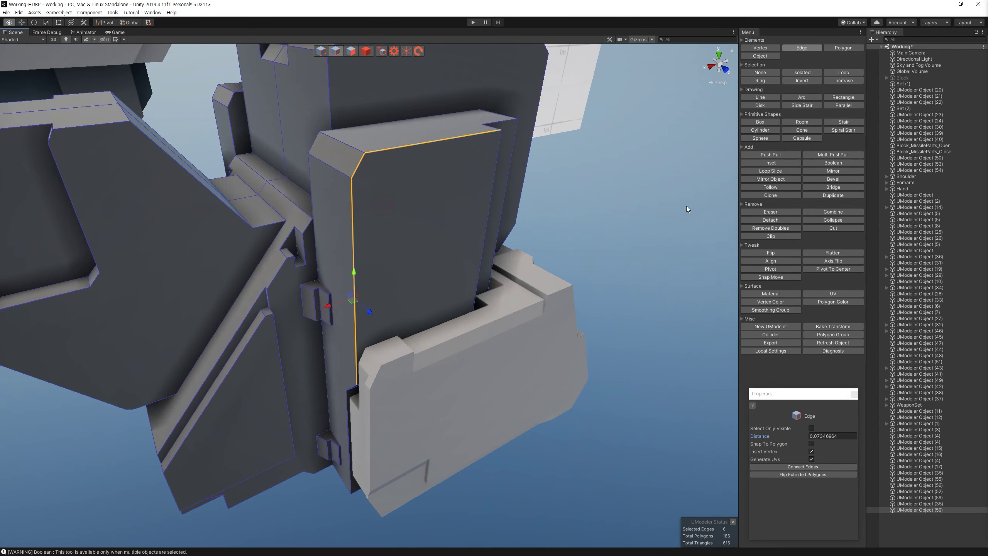
{"action": "left_click", "coordinate": [833, 180]}
{"action": "left_click", "coordinate": [840, 428]}
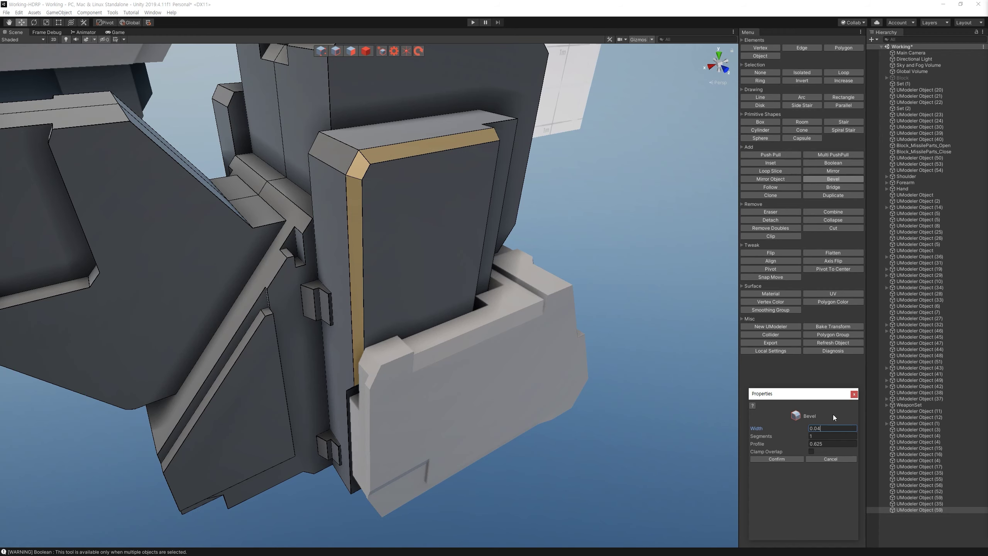
{"action": "left_click", "coordinate": [776, 459]}
{"action": "mouse_move", "coordinate": [545, 304]}
{"action": "left_mouse_down", "text": "alt"}
{"action": "mouse_move", "coordinate": [655, 307]}
{"action": "mouse_move", "coordinate": [408, 141]}
{"action": "left_mouse_up", "text": "alt"}
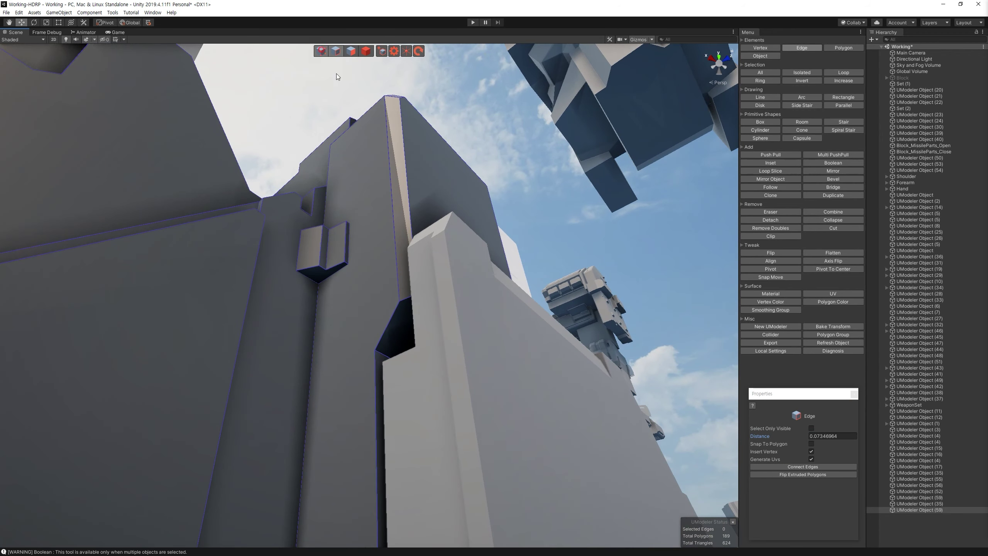
Step: Inspect the new groove from several angles and undo the last vertex change
{"action": "key", "text": "1"}
{"action": "mouse_move", "coordinate": [446, 292]}
{"action": "left_mouse_down", "text": "alt"}
{"action": "mouse_move", "coordinate": [414, 198]}
{"action": "mouse_move", "coordinate": [410, 313]}
{"action": "mouse_move", "coordinate": [407, 272]}
{"action": "left_mouse_up", "text": "alt"}
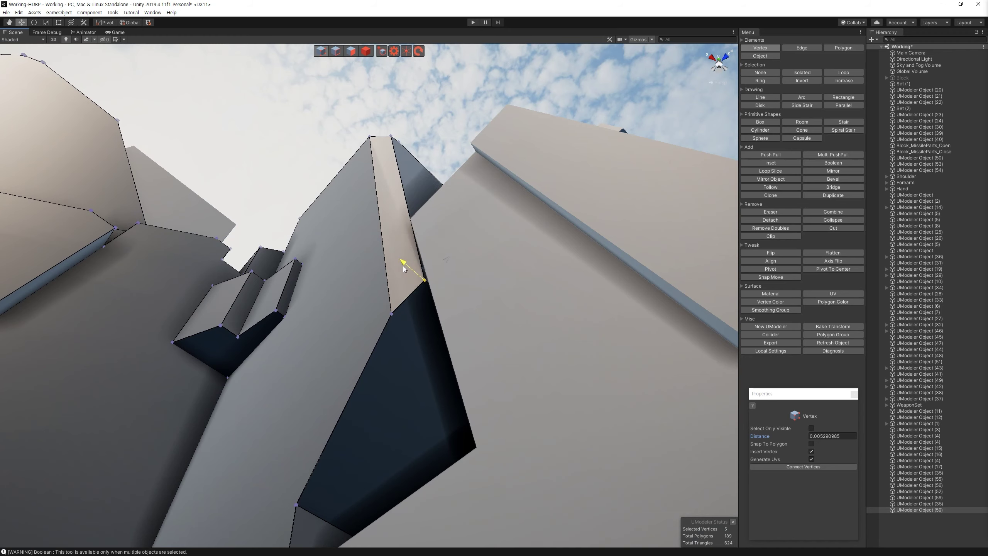
{"action": "left_click_drag", "start_coordinate": [403, 266], "coordinate": [428, 289], "text": "alt"}
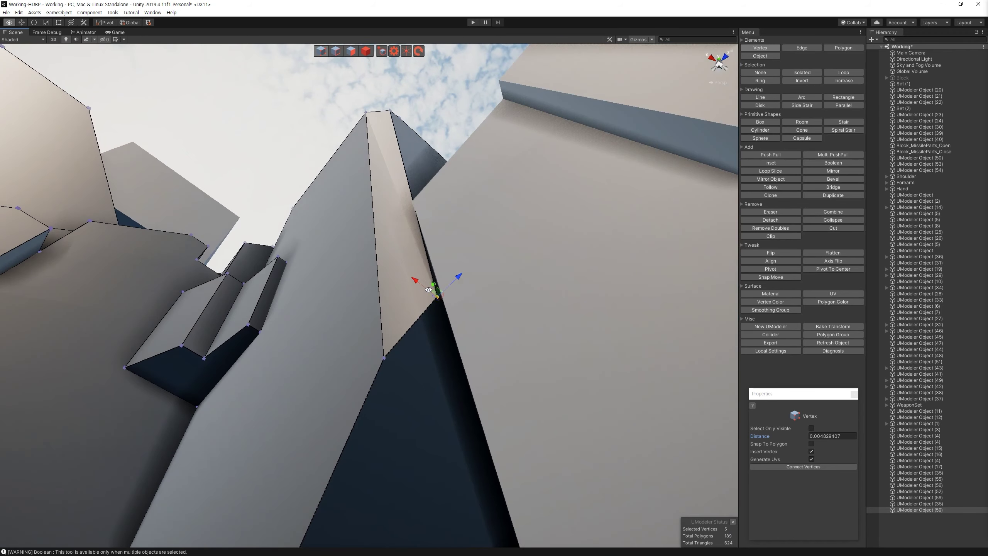
{"action": "mouse_move", "coordinate": [422, 284]}
{"action": "left_mouse_down", "text": "alt"}
{"action": "mouse_move", "coordinate": [433, 286]}
{"action": "mouse_move", "coordinate": [479, 126]}
{"action": "mouse_move", "coordinate": [445, 362]}
{"action": "left_mouse_up", "text": "alt"}
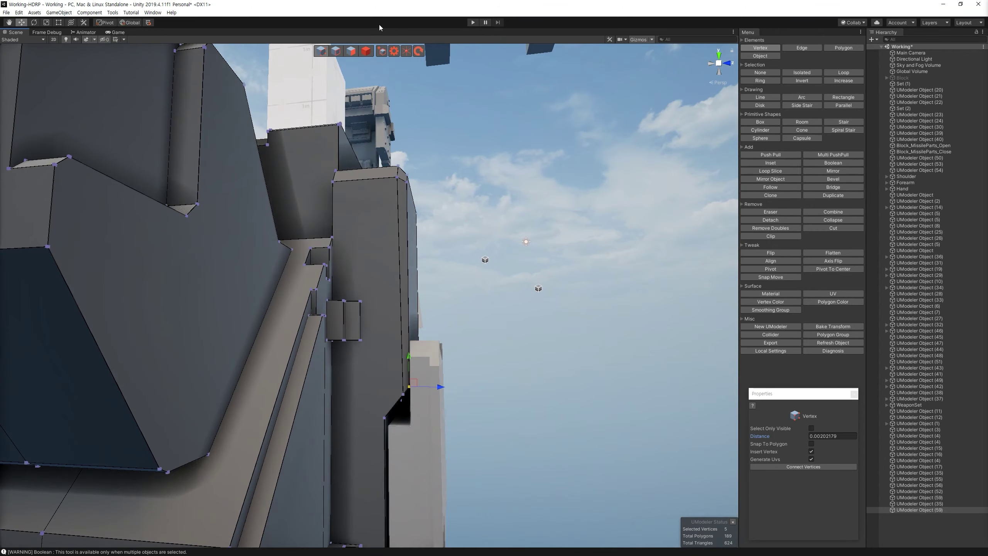
{"action": "key", "text": "4"}
{"action": "key", "text": "f"}
{"action": "mouse_move", "coordinate": [445, 362]}
{"action": "left_mouse_down", "text": "alt"}
{"action": "mouse_move", "coordinate": [311, 46]}
{"action": "mouse_move", "coordinate": [359, 171]}
{"action": "mouse_move", "coordinate": [448, 242]}
{"action": "left_mouse_up", "text": "alt"}
{"action": "key", "text": "1"}
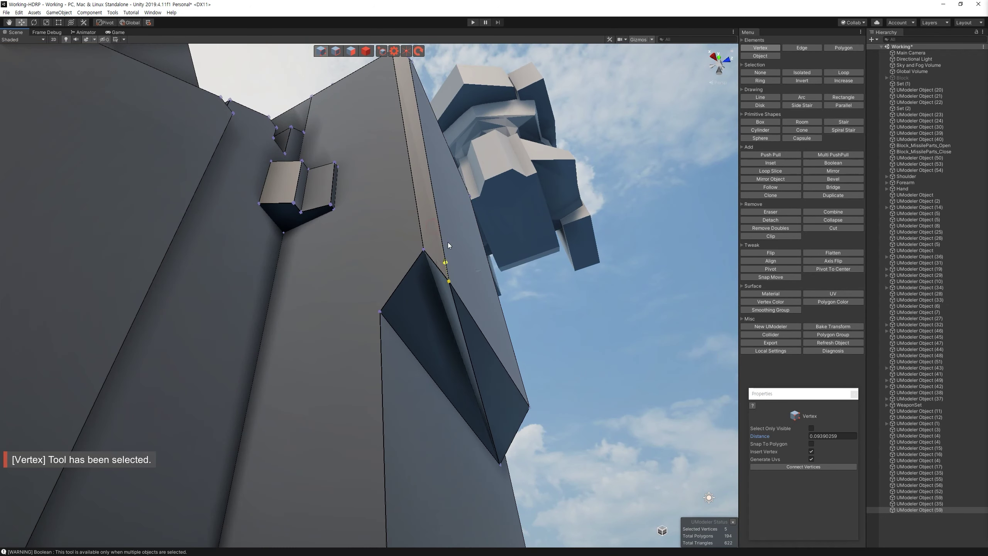
{"action": "key", "text": "ctrl+z"}
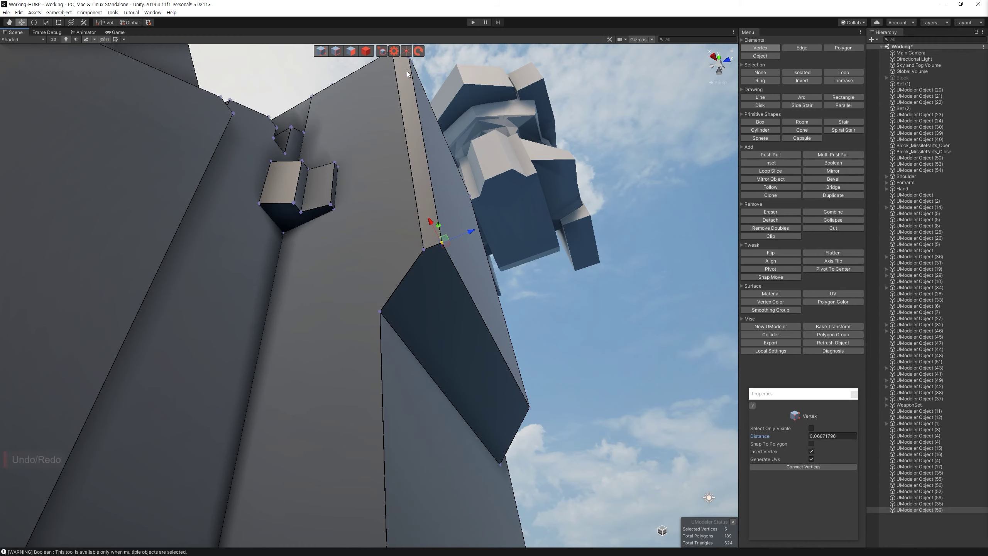
{"action": "key", "text": "4"}
{"action": "mouse_move", "coordinate": [386, 65]}
{"action": "left_mouse_down", "text": "alt"}
{"action": "mouse_move", "coordinate": [476, 356]}
{"action": "mouse_move", "coordinate": [410, 205]}
{"action": "left_mouse_up", "text": "alt"}
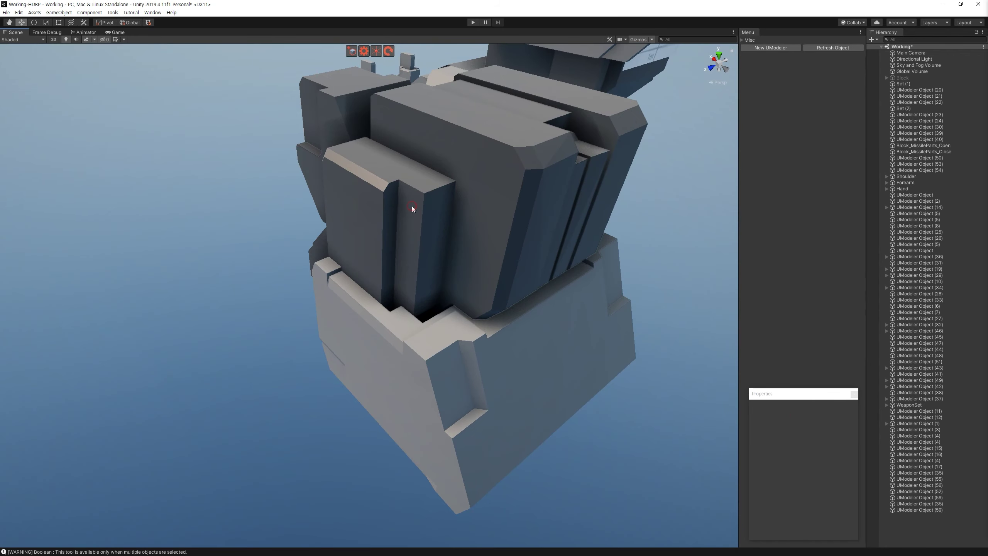
Step: Bevel a single vertical edge on the front pillar at width 0.03
{"action": "left_click", "coordinate": [374, 70]}
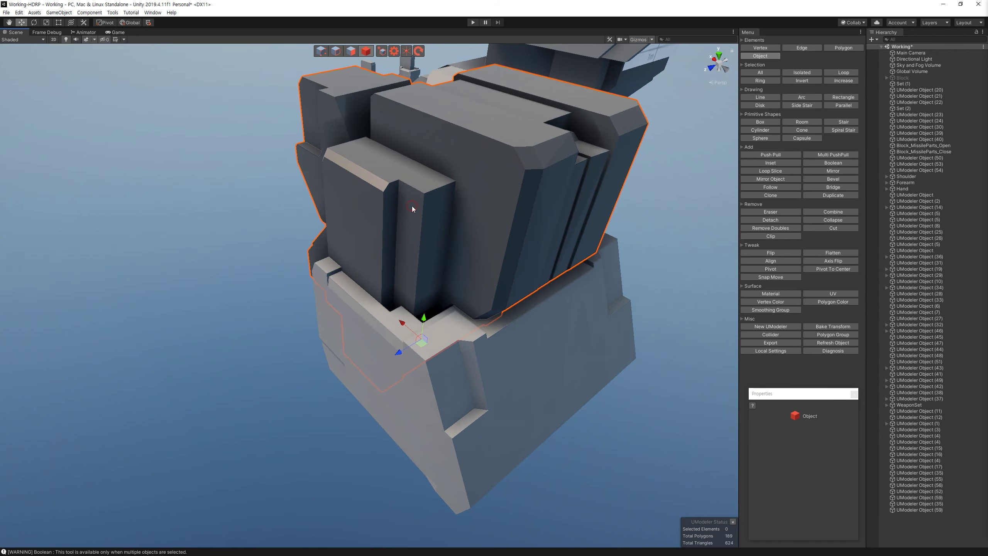
{"action": "mouse_move", "coordinate": [375, 70]}
{"action": "left_mouse_down", "text": "alt"}
{"action": "mouse_move", "coordinate": [133, 128]}
{"action": "mouse_move", "coordinate": [650, 480]}
{"action": "mouse_move", "coordinate": [373, 289]}
{"action": "mouse_move", "coordinate": [505, 215]}
{"action": "left_mouse_up", "text": "alt"}
{"action": "key", "text": "2"}
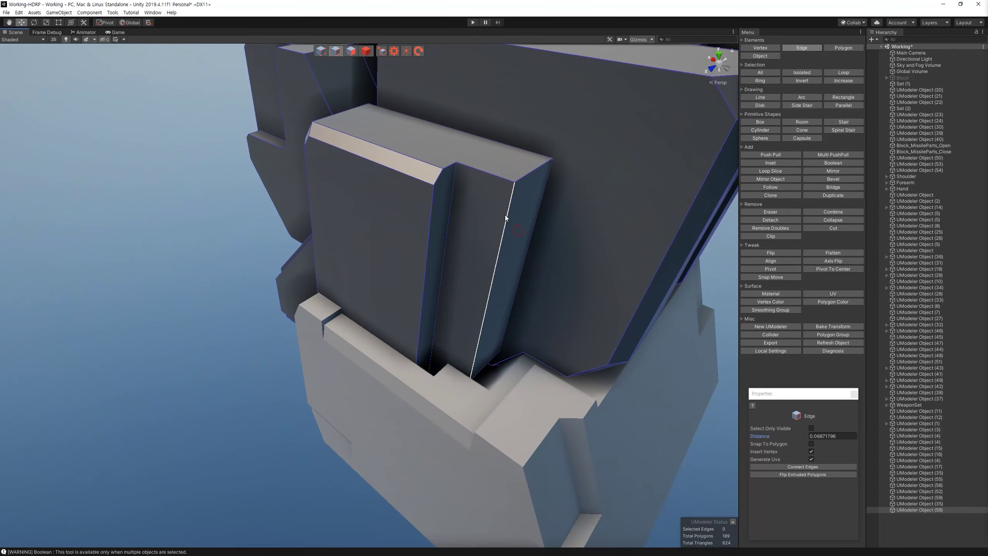
{"action": "left_click", "coordinate": [505, 215]}
{"action": "key", "text": "f"}
{"action": "key", "text": "f"}
{"action": "left_click_drag", "start_coordinate": [492, 323], "coordinate": [491, 294], "text": "alt"}
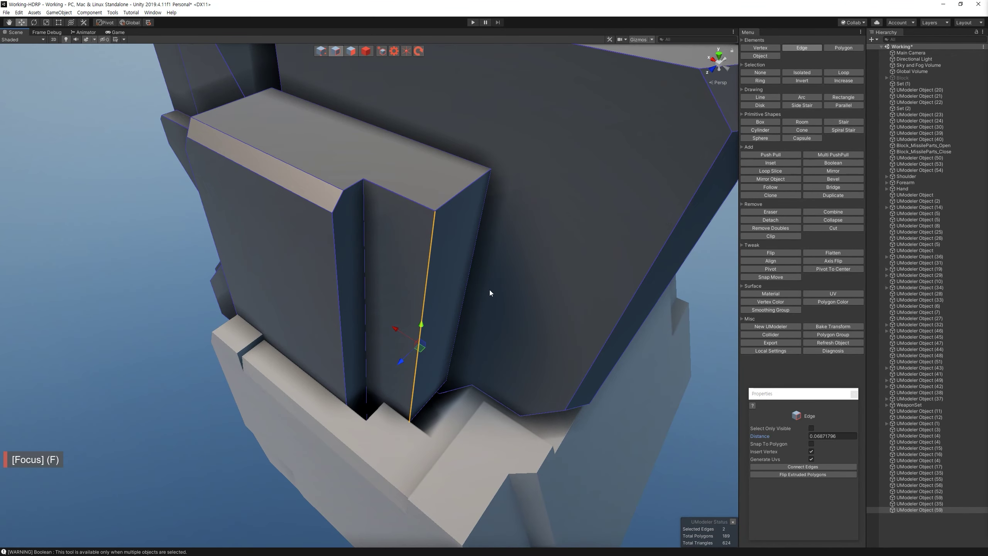
{"action": "left_click", "coordinate": [851, 179]}
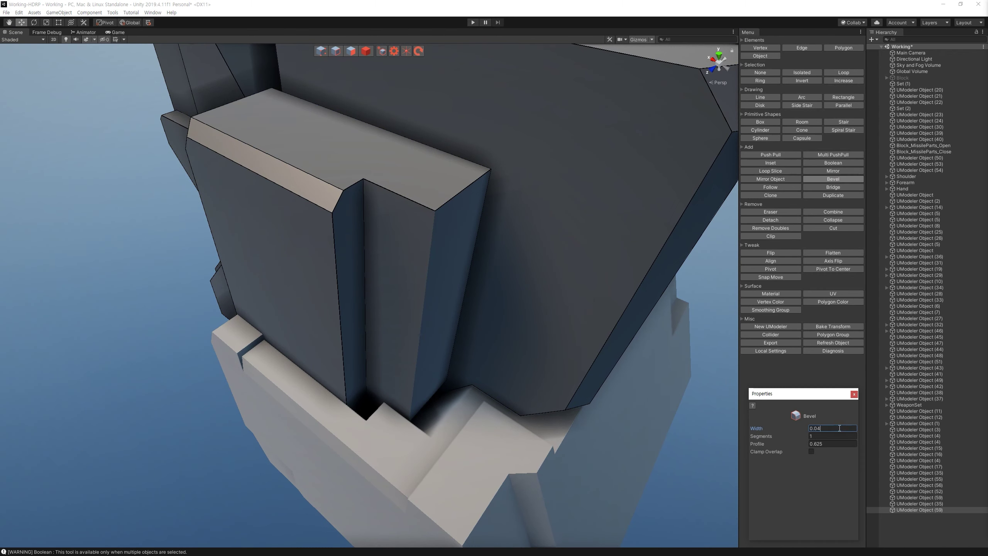
{"action": "key", "text": "BackSpace"}
{"action": "type", "text": "5"}
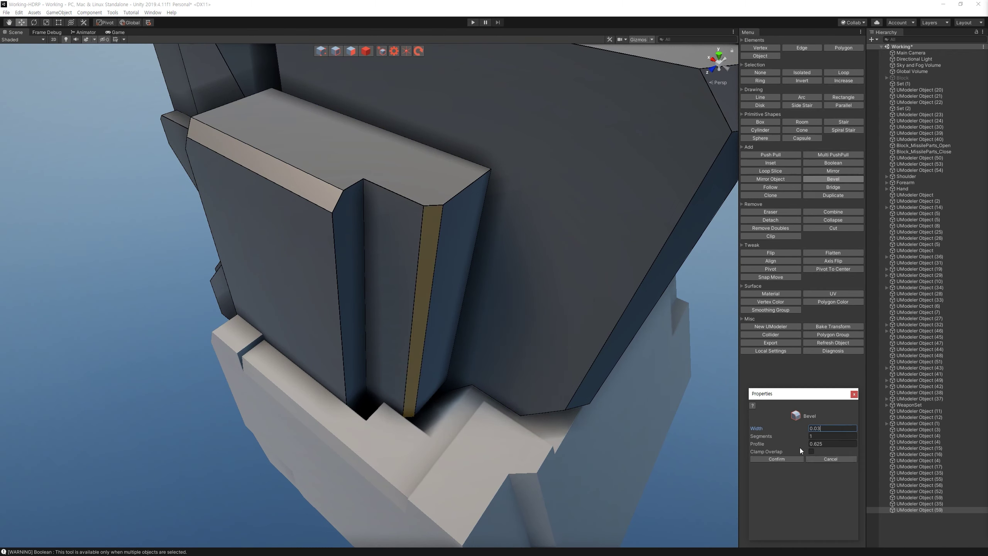
{"action": "left_click", "coordinate": [797, 458]}
{"action": "scroll", "coordinate": [584, 303], "scroll_direction": "down", "scroll_amount": 5}
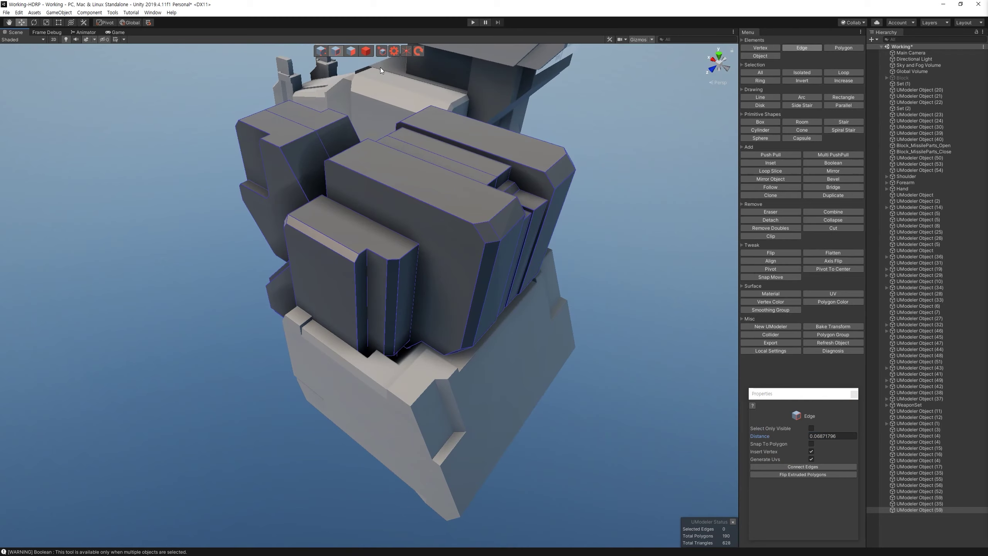
{"action": "key", "text": "4"}
{"action": "left_click_drag", "start_coordinate": [584, 303], "coordinate": [550, 303], "text": "alt"}
{"action": "scroll", "coordinate": [551, 304], "scroll_direction": "up", "scroll_amount": 3}
{"action": "scroll", "coordinate": [551, 303], "scroll_direction": "down", "scroll_amount": 3}
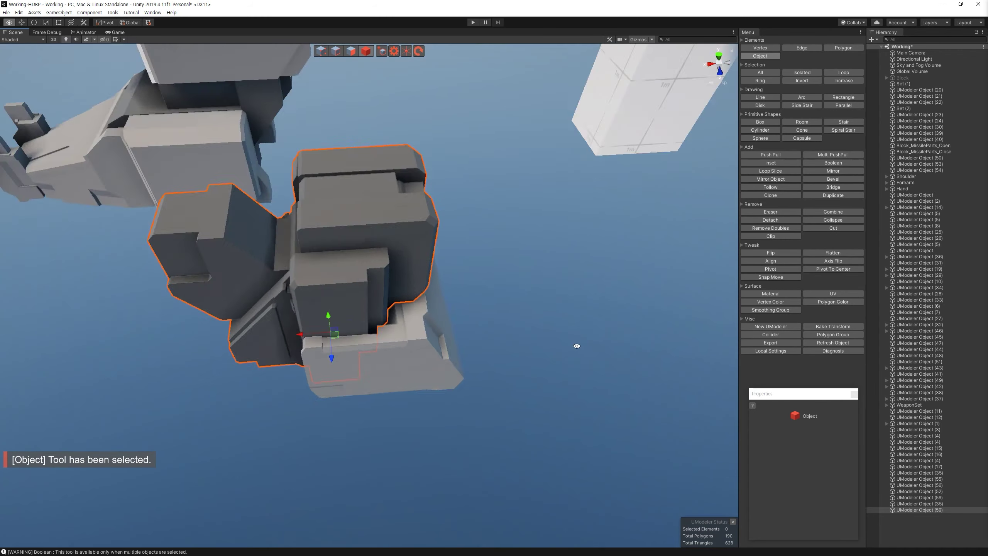
Step: Move the white box left so it sits beside the grey arm
{"action": "left_click_drag", "start_coordinate": [577, 346], "coordinate": [536, 311], "text": "alt"}
{"action": "left_click", "coordinate": [503, 210]}
{"action": "key", "text": "f"}
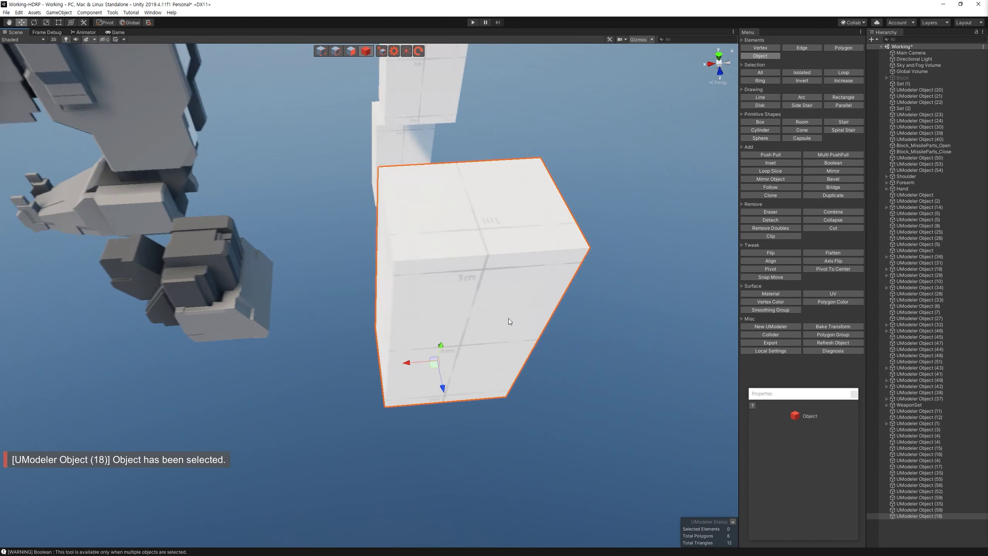
{"action": "scroll", "coordinate": [508, 318], "scroll_direction": "up", "scroll_amount": 3}
{"action": "mouse_move", "coordinate": [508, 319]}
{"action": "left_mouse_down", "text": "alt"}
{"action": "mouse_move", "coordinate": [224, 260]}
{"action": "mouse_move", "coordinate": [179, 271]}
{"action": "mouse_move", "coordinate": [331, 237]}
{"action": "left_mouse_up", "text": "alt"}
{"action": "key", "text": "f"}
{"action": "mouse_move", "coordinate": [435, 344]}
{"action": "left_mouse_down"}
{"action": "mouse_move", "coordinate": [426, 351]}
{"action": "mouse_move", "coordinate": [445, 320]}
{"action": "left_mouse_up"}
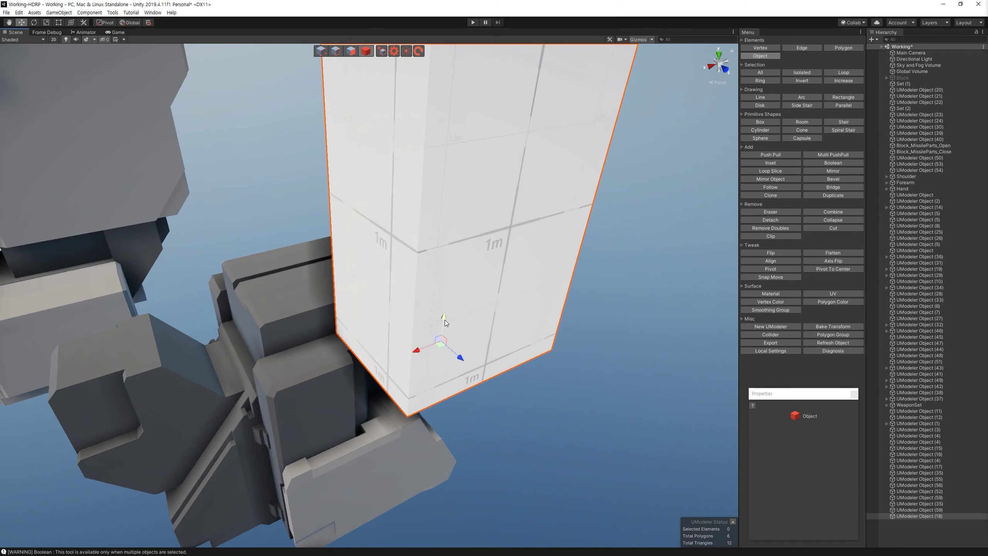
Step: Push the hand piece's top face down into the block
{"action": "left_click", "coordinate": [333, 394], "text": "shift"}
{"action": "left_click_drag", "start_coordinate": [471, 376], "coordinate": [344, 351], "text": "alt"}
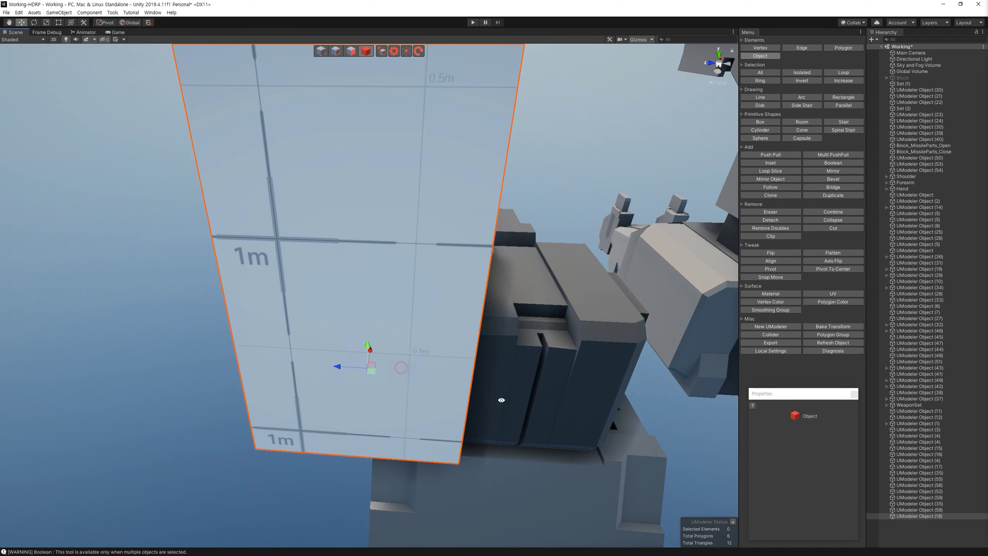
{"action": "left_click_drag", "start_coordinate": [501, 399], "coordinate": [324, 357], "text": "alt"}
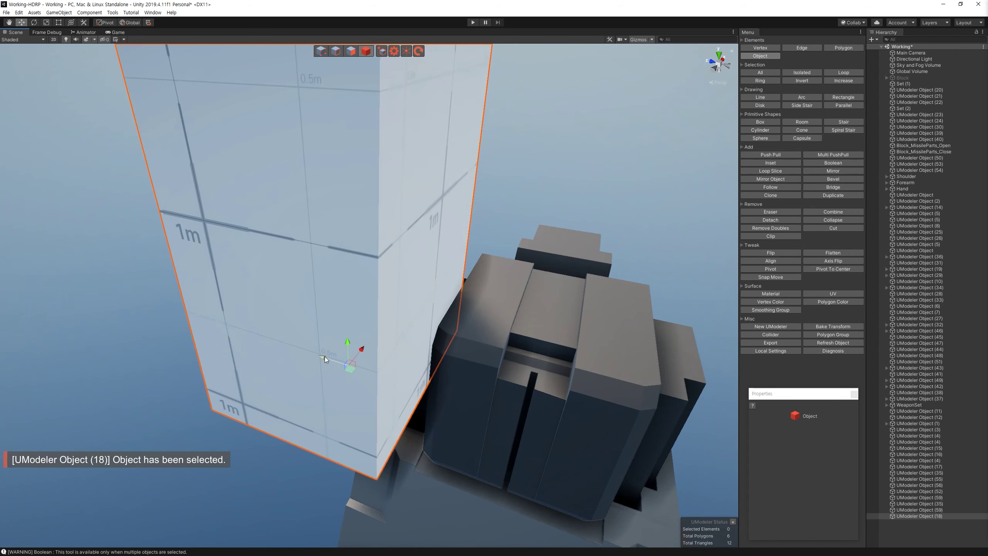
{"action": "left_click", "coordinate": [518, 333], "text": "shift"}
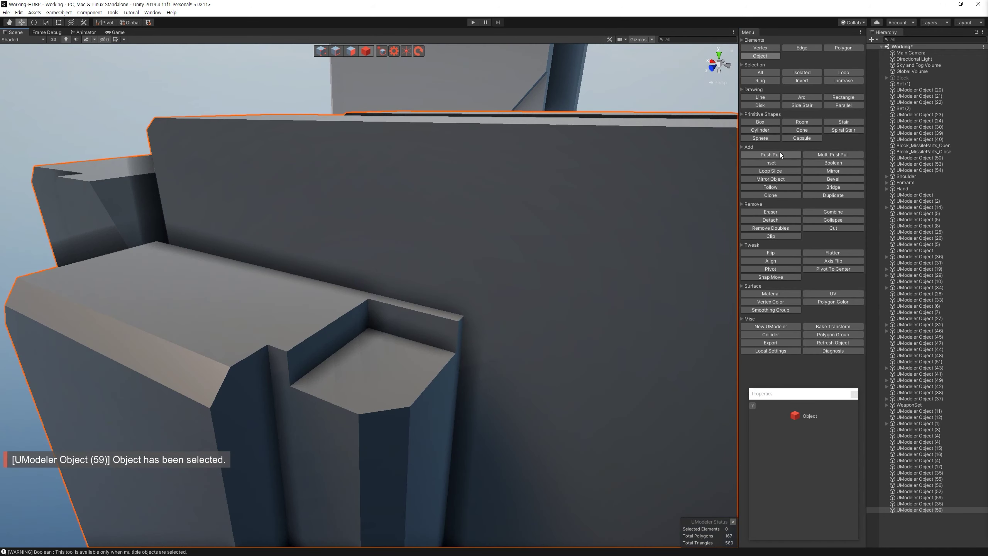
{"action": "left_click", "coordinate": [779, 151]}
{"action": "mouse_move", "coordinate": [403, 316]}
{"action": "left_mouse_down"}
{"action": "mouse_move", "coordinate": [392, 353]}
{"action": "mouse_move", "coordinate": [492, 321]}
{"action": "left_mouse_up"}
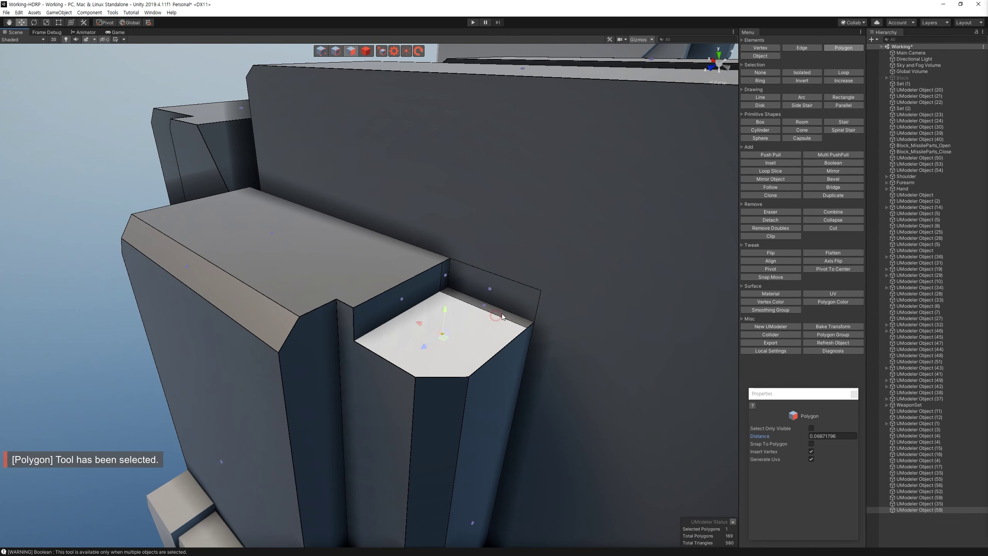
{"action": "left_click", "coordinate": [451, 296], "text": "ctrl"}
{"action": "mouse_move", "coordinate": [525, 320]}
{"action": "left_mouse_down", "text": "alt"}
{"action": "mouse_move", "coordinate": [507, 297]}
{"action": "mouse_move", "coordinate": [480, 401]}
{"action": "left_mouse_up", "text": "alt"}
Step: Mirror the hand piece in Object mode
{"action": "key", "text": "4"}
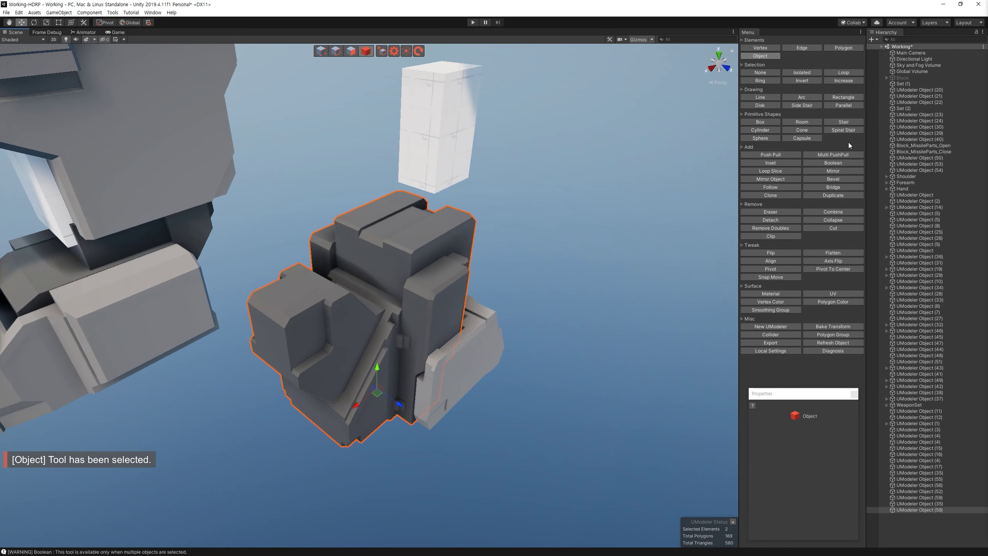
{"action": "left_click", "coordinate": [840, 172]}
{"action": "left_click_drag", "start_coordinate": [605, 351], "coordinate": [412, 312], "text": "alt"}
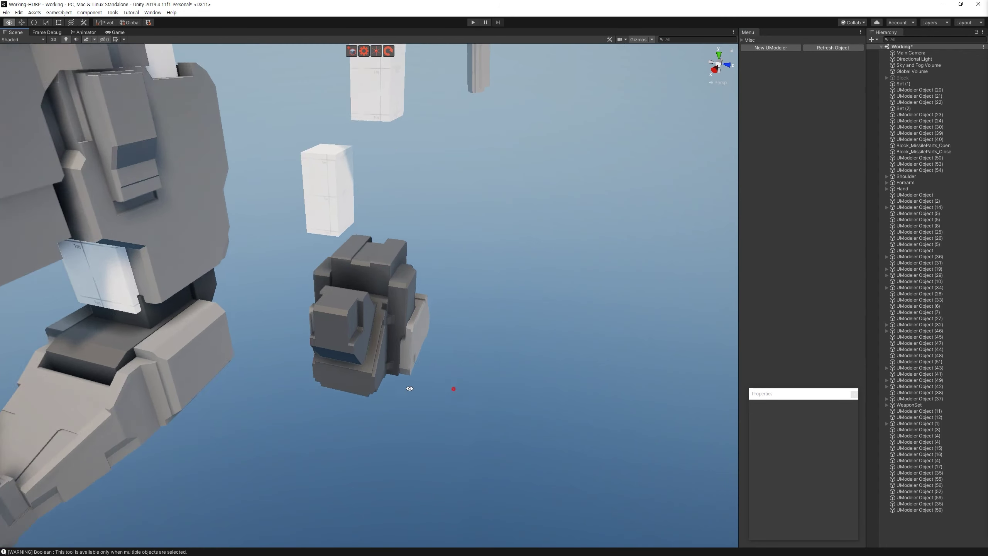
{"action": "left_click", "coordinate": [412, 308]}
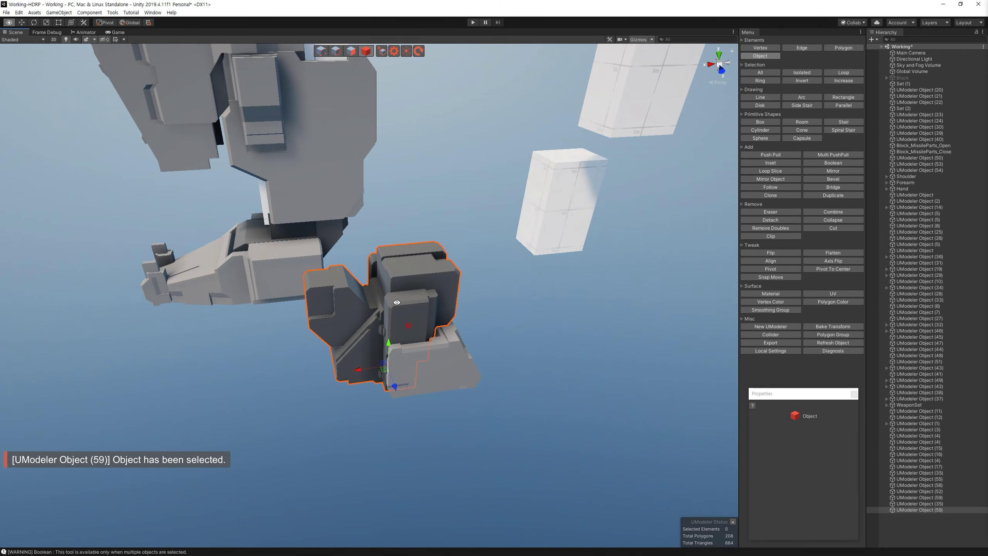
{"action": "left_click_drag", "start_coordinate": [408, 325], "coordinate": [528, 379], "text": "alt"}
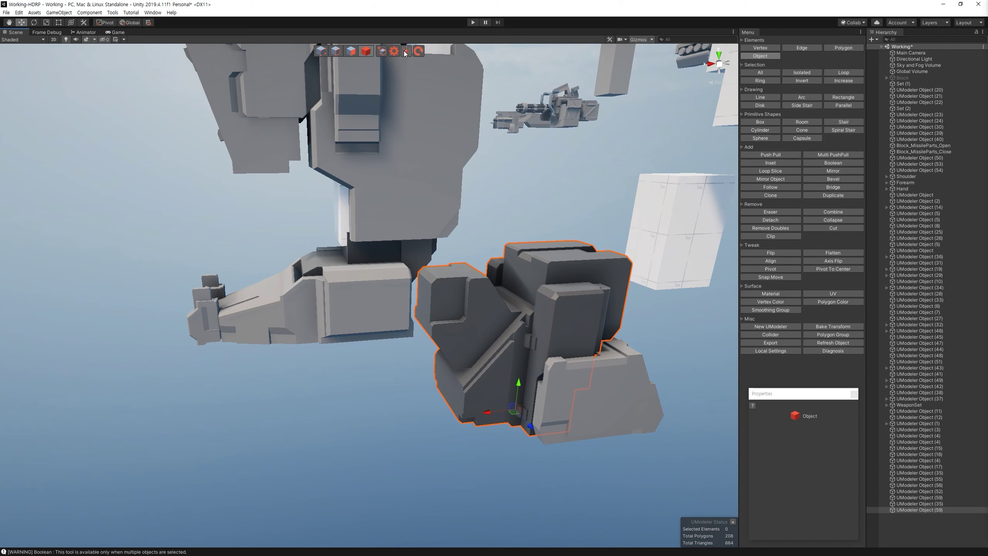
Step: Set the upper hand block's pivot to its lower corner point
{"action": "left_click", "coordinate": [513, 413]}
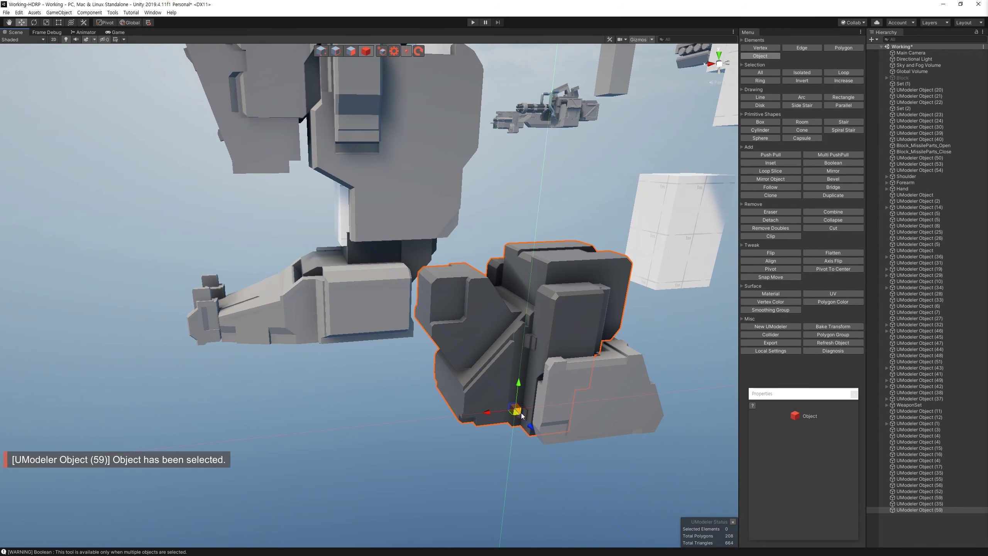
{"action": "key", "text": "f"}
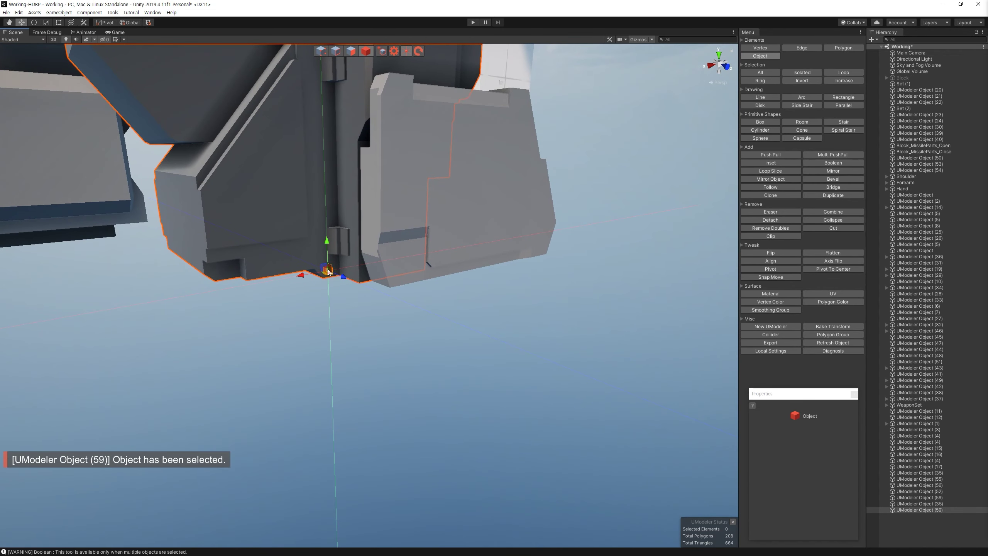
{"action": "left_click_drag", "start_coordinate": [344, 293], "coordinate": [410, 193], "text": "alt"}
{"action": "left_click", "coordinate": [411, 193]}
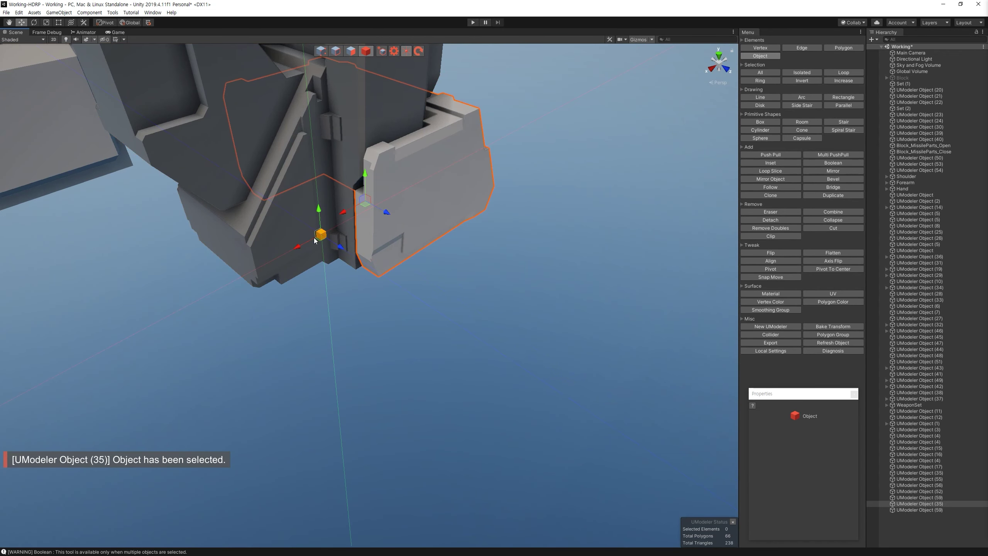
{"action": "left_click", "coordinate": [310, 236]}
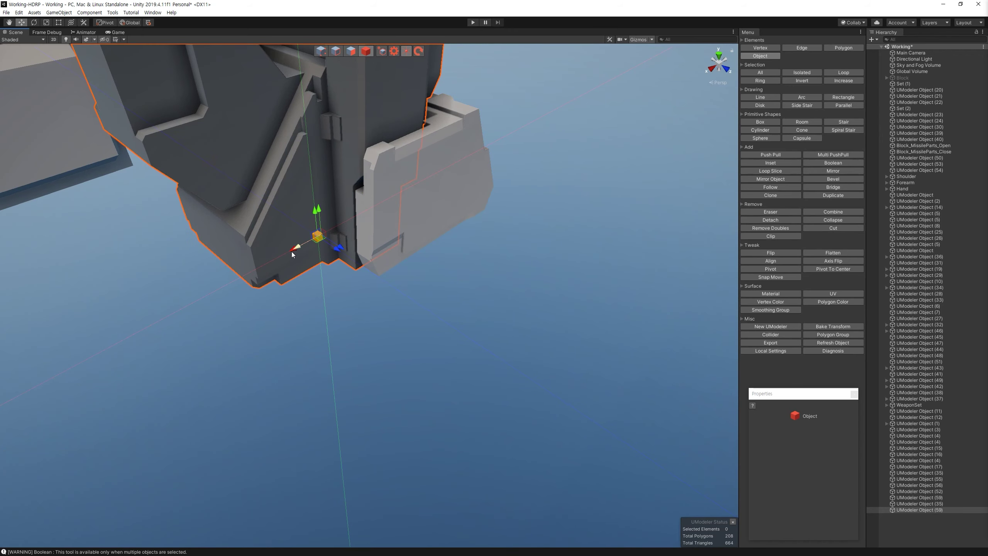
{"action": "left_click_drag", "start_coordinate": [231, 289], "coordinate": [287, 346], "text": "alt"}
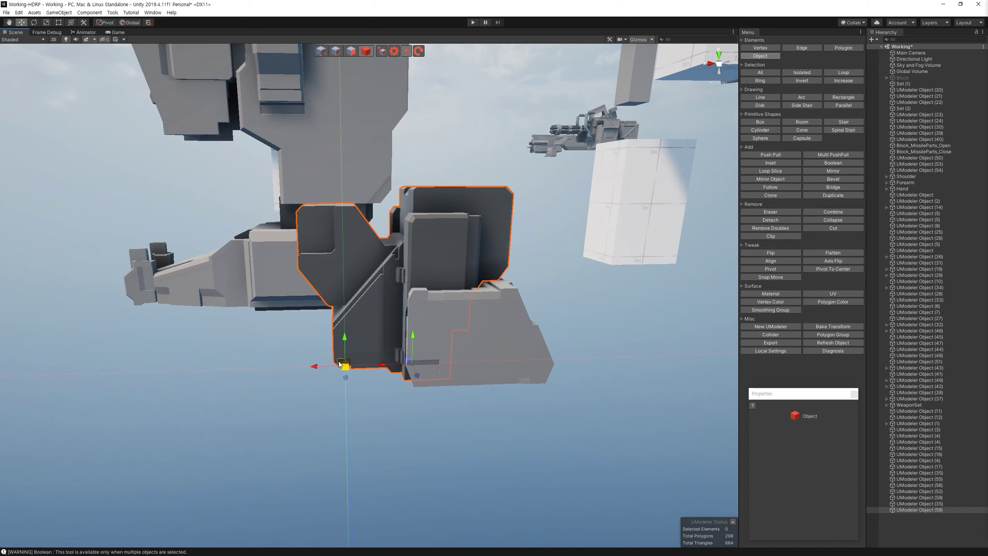
{"action": "left_click_drag", "start_coordinate": [311, 228], "coordinate": [277, 189], "text": "alt"}
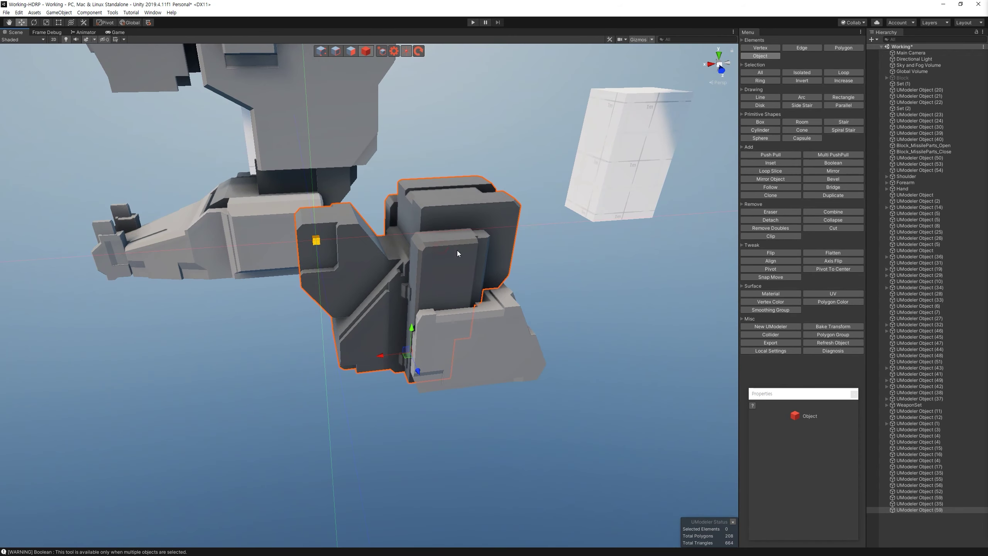
{"action": "left_click_drag", "start_coordinate": [277, 189], "coordinate": [456, 250], "text": "alt"}
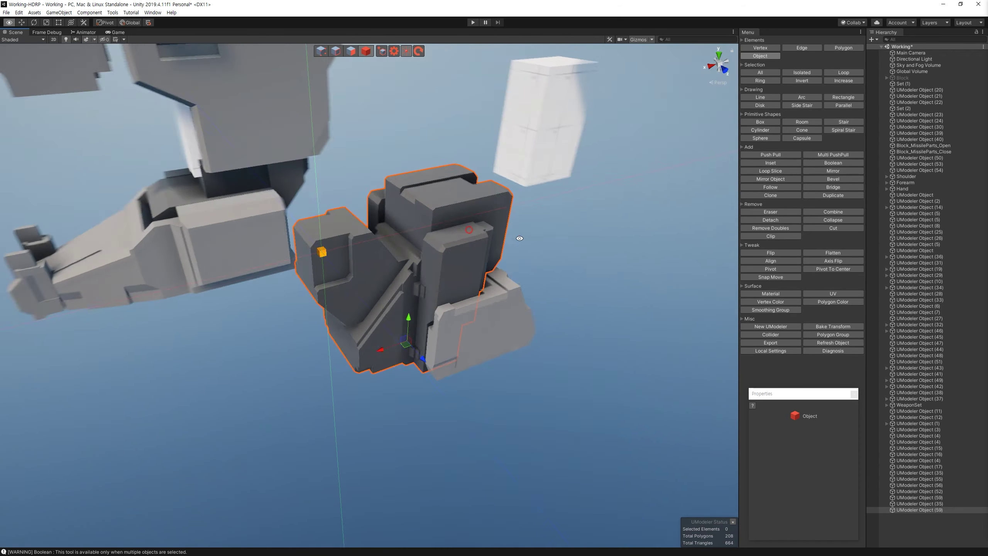
{"action": "left_click", "coordinate": [778, 268]}
{"action": "left_click_drag", "start_coordinate": [389, 183], "coordinate": [434, 190], "text": "alt"}
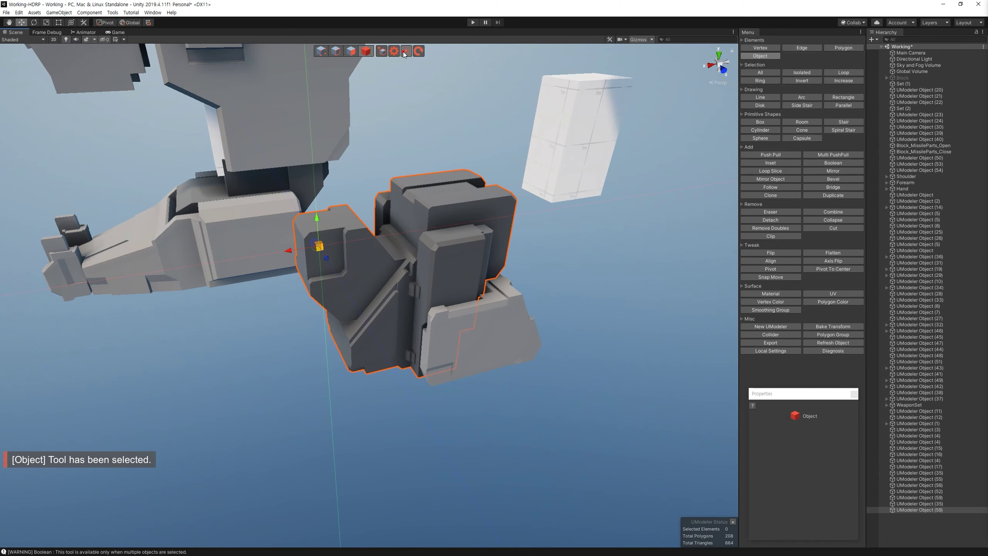
Step: Make UModeler Object (59) a child of UModeler Object (35) in the Hierarchy
{"action": "left_click", "coordinate": [486, 319]}
{"action": "left_click_drag", "start_coordinate": [940, 509], "coordinate": [946, 504]}
{"action": "left_click_drag", "start_coordinate": [452, 333], "coordinate": [326, 269], "text": "alt"}
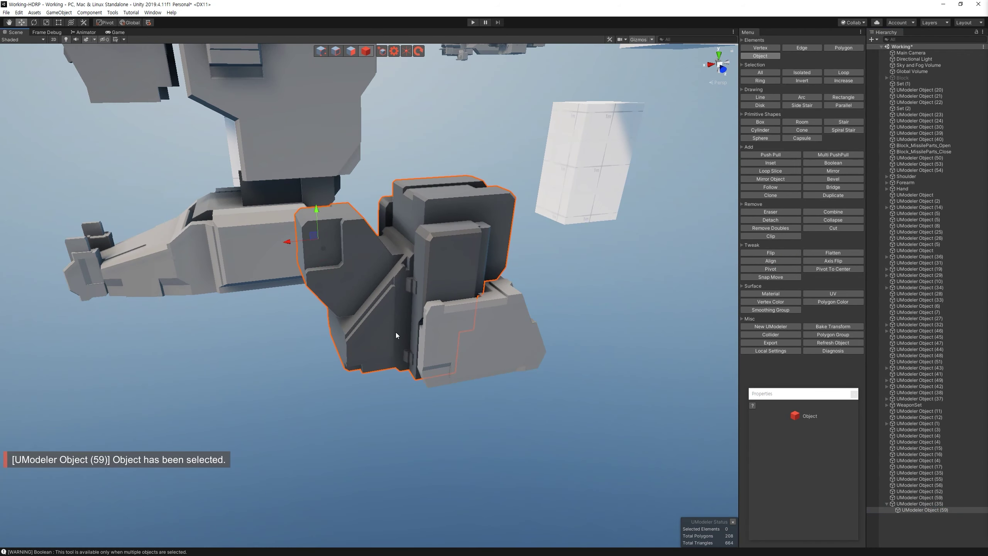
{"action": "left_click", "coordinate": [937, 498]}
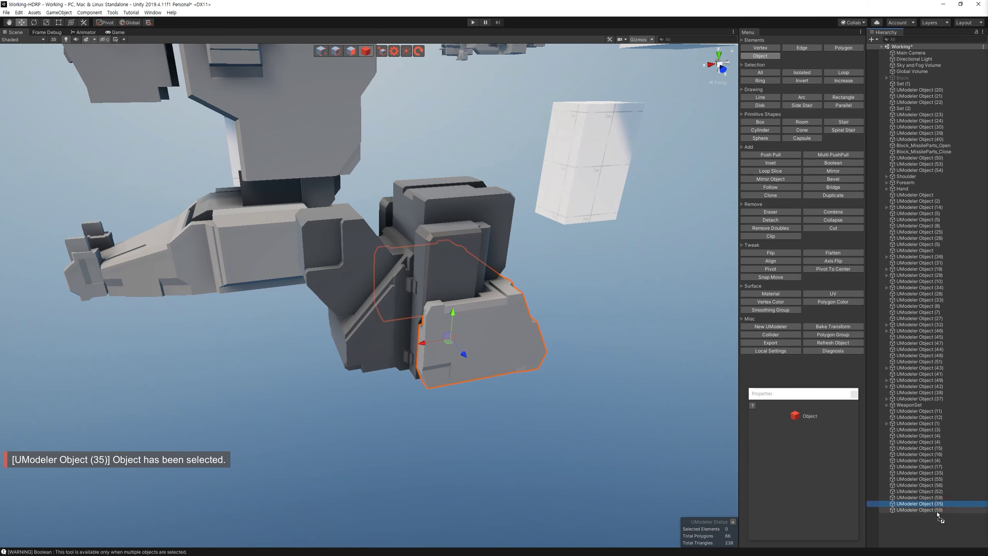
Step: Try rotating the hand part about the X axis, then undo to restore its orientation
{"action": "mouse_move", "coordinate": [304, 221]}
{"action": "left_mouse_down"}
{"action": "mouse_move", "coordinate": [287, 235]}
{"action": "mouse_move", "coordinate": [387, 295]}
{"action": "mouse_move", "coordinate": [394, 329]}
{"action": "left_mouse_up"}
{"action": "key", "text": "ctrl+z"}
{"action": "key", "text": "w"}
{"action": "key", "text": "w"}
{"action": "scroll", "coordinate": [394, 330], "scroll_direction": "up", "scroll_amount": 5}
{"action": "mouse_move", "coordinate": [249, 217]}
{"action": "left_mouse_down", "text": "alt"}
{"action": "mouse_move", "coordinate": [332, 194]}
{"action": "mouse_move", "coordinate": [256, 304]}
{"action": "mouse_move", "coordinate": [352, 225]}
{"action": "left_mouse_up", "text": "alt"}
{"action": "key", "text": "e"}
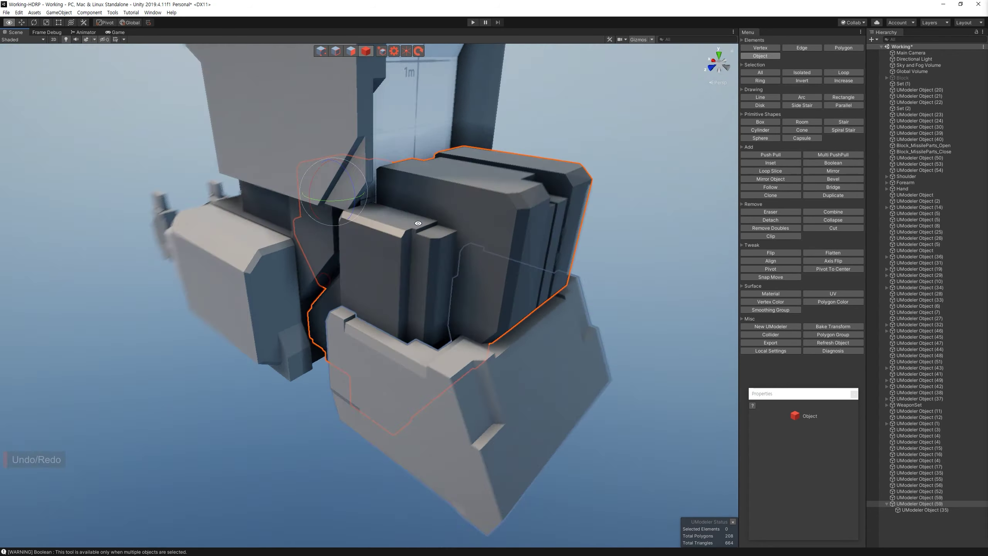
{"action": "key", "text": "ctrl+z"}
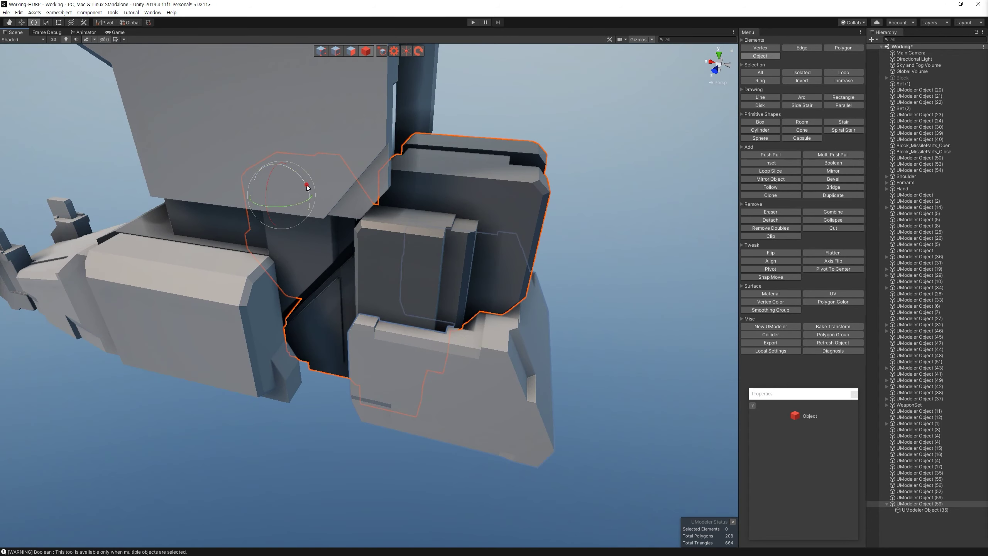
{"action": "left_click_drag", "start_coordinate": [306, 187], "coordinate": [524, 291]}
{"action": "key", "text": "ctrl+z"}
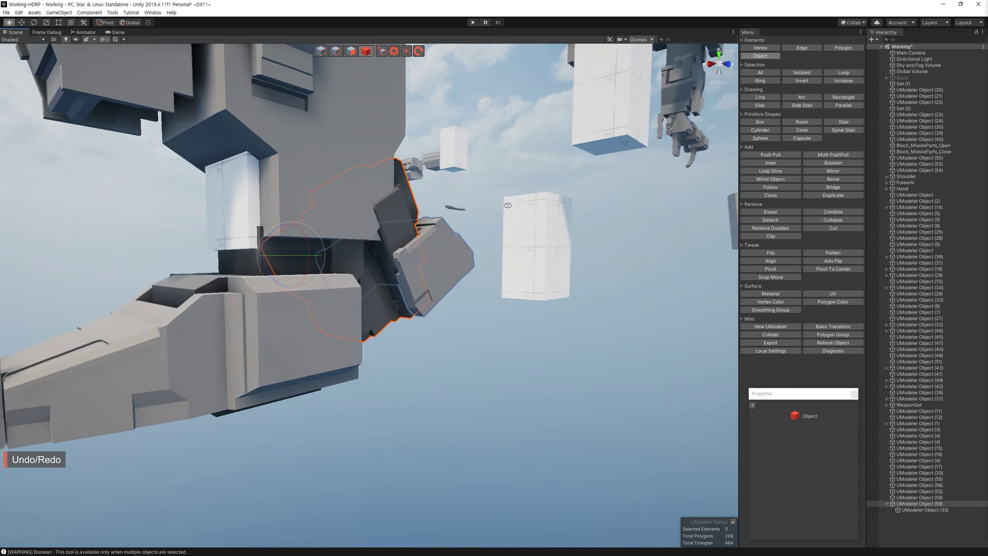
{"action": "mouse_move", "coordinate": [316, 203]}
{"action": "left_mouse_down", "text": "alt"}
{"action": "mouse_move", "coordinate": [385, 255]}
{"action": "mouse_move", "coordinate": [580, 293]}
{"action": "mouse_move", "coordinate": [286, 298]}
{"action": "mouse_move", "coordinate": [350, 280]}
{"action": "left_mouse_up", "text": "alt"}
{"action": "key", "text": "ctrl+z"}
Step: Clear the selection and move the housing's pivot to its center
{"action": "left_click", "coordinate": [581, 292]}
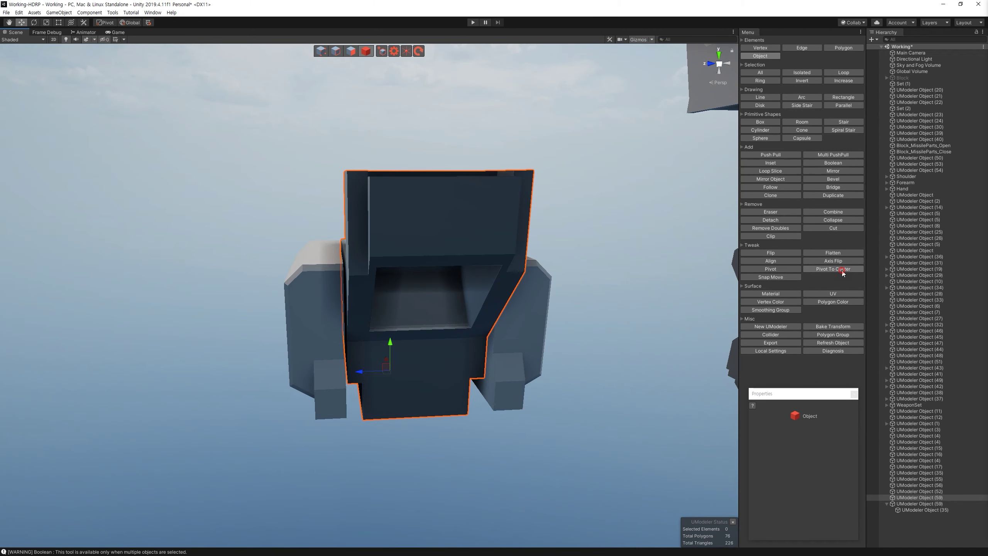
{"action": "left_click", "coordinate": [804, 444]}
{"action": "mouse_move", "coordinate": [580, 188]}
{"action": "left_mouse_down", "text": "alt"}
{"action": "mouse_move", "coordinate": [427, 279]}
{"action": "mouse_move", "coordinate": [459, 292]}
{"action": "mouse_move", "coordinate": [403, 336]}
{"action": "mouse_move", "coordinate": [379, 87]}
{"action": "mouse_move", "coordinate": [345, 222]}
{"action": "mouse_move", "coordinate": [358, 57]}
{"action": "left_mouse_up", "text": "alt"}
{"action": "key", "text": "3"}
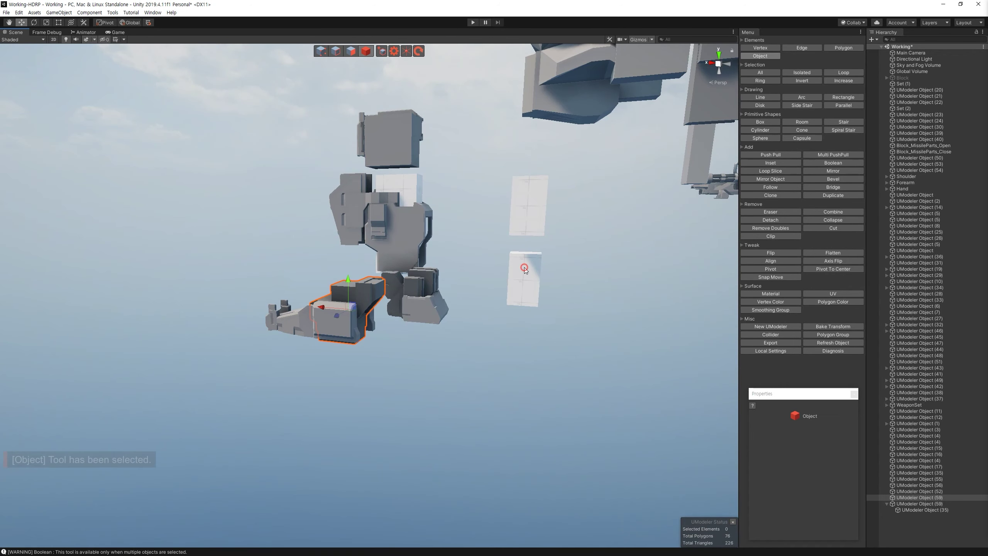
Step: Duplicate the white box with Ctrl+D and frame the copy
{"action": "key", "text": "ctrl+d"}
{"action": "left_click_drag", "start_coordinate": [526, 304], "coordinate": [515, 295], "text": "alt"}
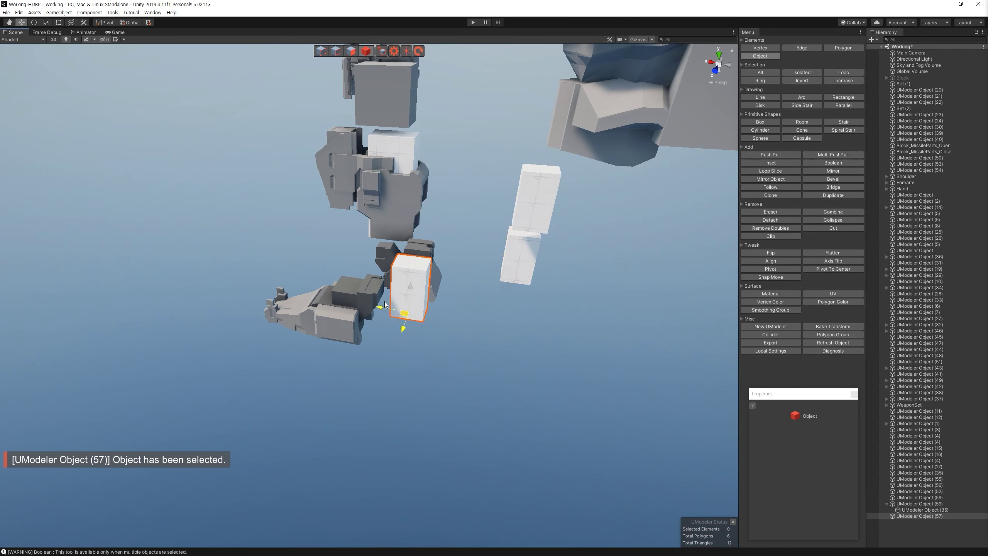
{"action": "key", "text": "f"}
{"action": "mouse_move", "coordinate": [253, 113]}
{"action": "left_mouse_down", "text": "alt"}
{"action": "mouse_move", "coordinate": [305, 252]}
{"action": "mouse_move", "coordinate": [416, 279]}
{"action": "mouse_move", "coordinate": [298, 306]}
{"action": "left_mouse_up", "text": "alt"}
{"action": "scroll", "coordinate": [300, 258], "scroll_direction": "up", "scroll_amount": 2}
{"action": "scroll", "coordinate": [340, 257], "scroll_direction": "up", "scroll_amount": 2}
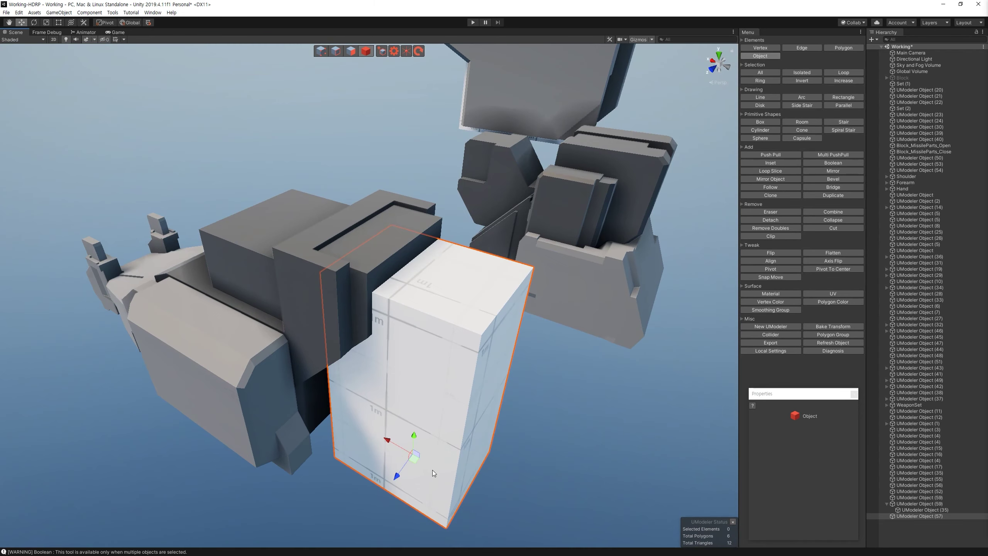
{"action": "left_click_drag", "start_coordinate": [498, 282], "coordinate": [407, 411], "text": "alt"}
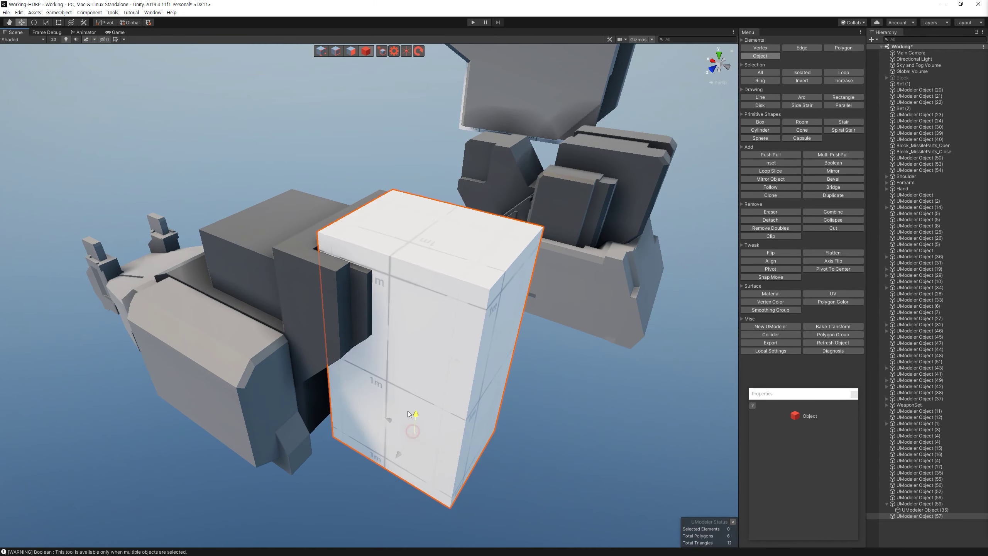
{"action": "left_click_drag", "start_coordinate": [416, 347], "coordinate": [451, 50], "text": "alt"}
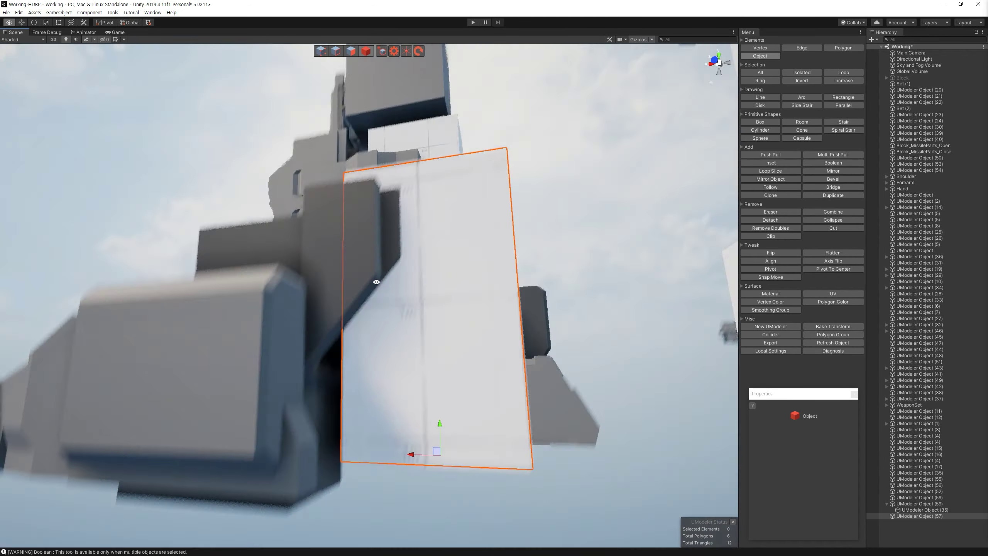
{"action": "left_click_drag", "start_coordinate": [451, 50], "coordinate": [486, 363], "text": "alt"}
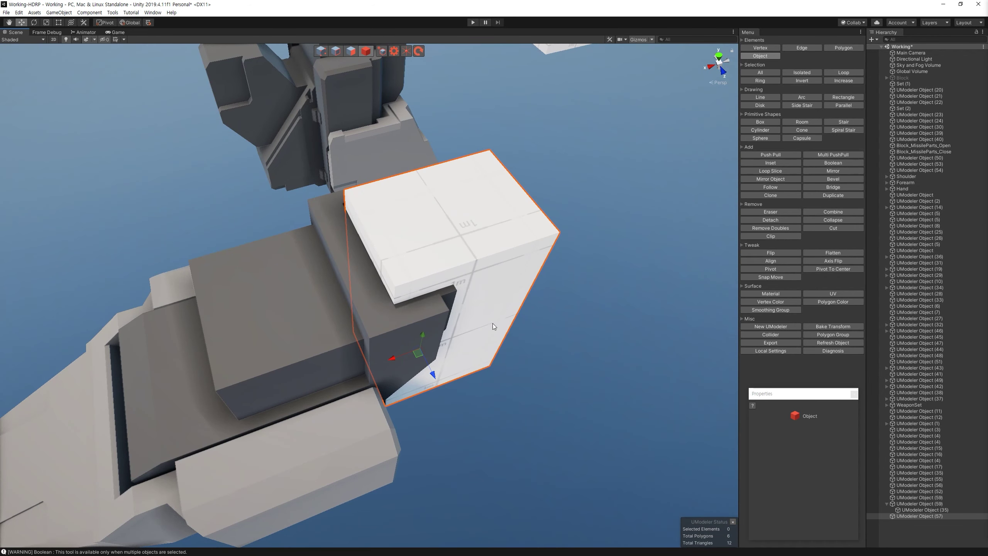
Step: Pull the duplicate's end face out so the box reaches deep into the housing
{"action": "left_click", "coordinate": [350, 51]}
{"action": "mouse_move", "coordinate": [356, 53]}
{"action": "left_mouse_down", "text": "alt"}
{"action": "mouse_move", "coordinate": [441, 198]}
{"action": "mouse_move", "coordinate": [419, 400]}
{"action": "left_mouse_up", "text": "alt"}
{"action": "left_click", "coordinate": [441, 206]}
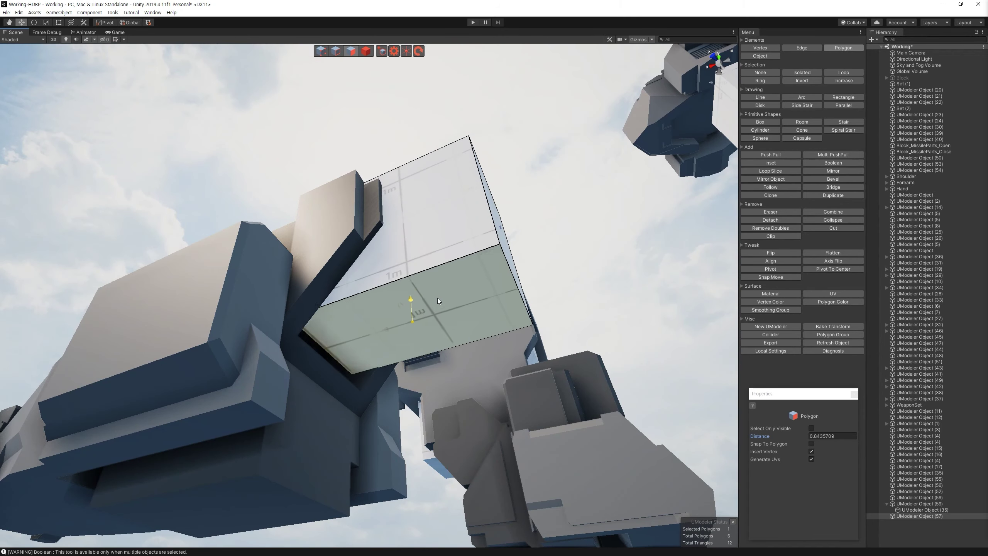
{"action": "mouse_move", "coordinate": [419, 400]}
{"action": "left_mouse_down"}
{"action": "mouse_move", "coordinate": [445, 283]}
{"action": "mouse_move", "coordinate": [365, 163]}
{"action": "mouse_move", "coordinate": [361, 384]}
{"action": "left_mouse_up"}
{"action": "key", "text": "4"}
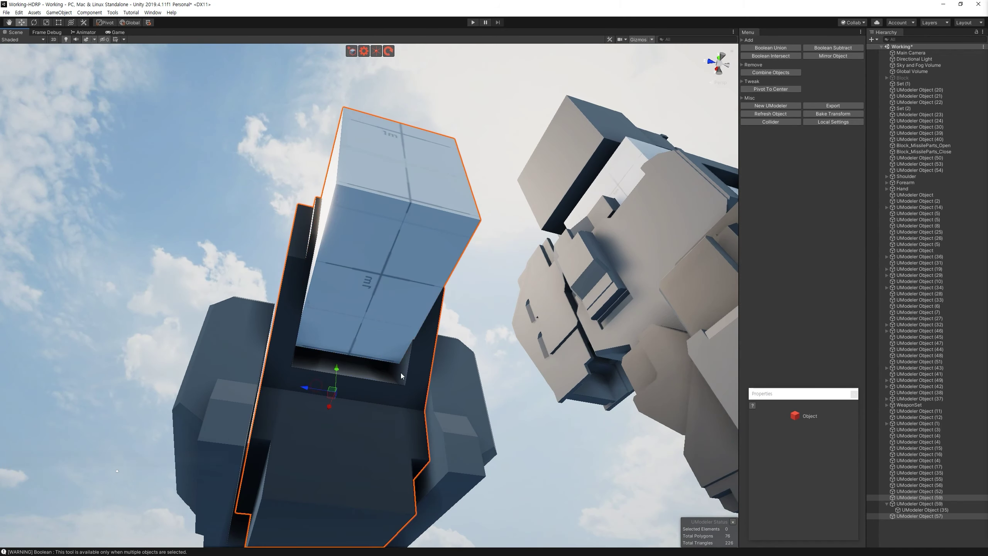
{"action": "left_click", "coordinate": [846, 48]}
Step: Mirror the carved hand housing symmetrically along Z
{"action": "mouse_move", "coordinate": [450, 411]}
{"action": "left_mouse_down", "text": "alt"}
{"action": "mouse_move", "coordinate": [407, 228]}
{"action": "mouse_move", "coordinate": [418, 253]}
{"action": "left_mouse_up", "text": "alt"}
{"action": "left_click", "coordinate": [842, 171]}
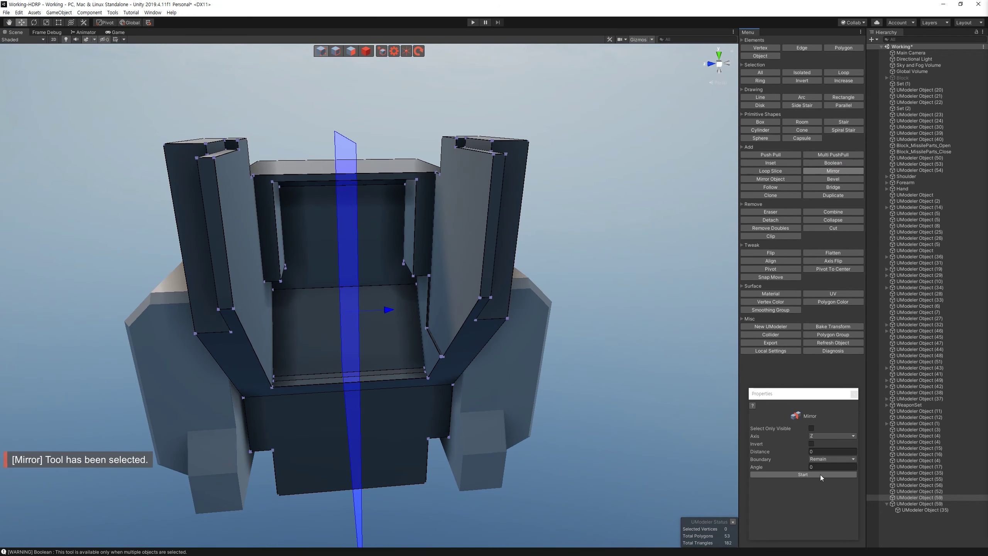
{"action": "left_click", "coordinate": [820, 473]}
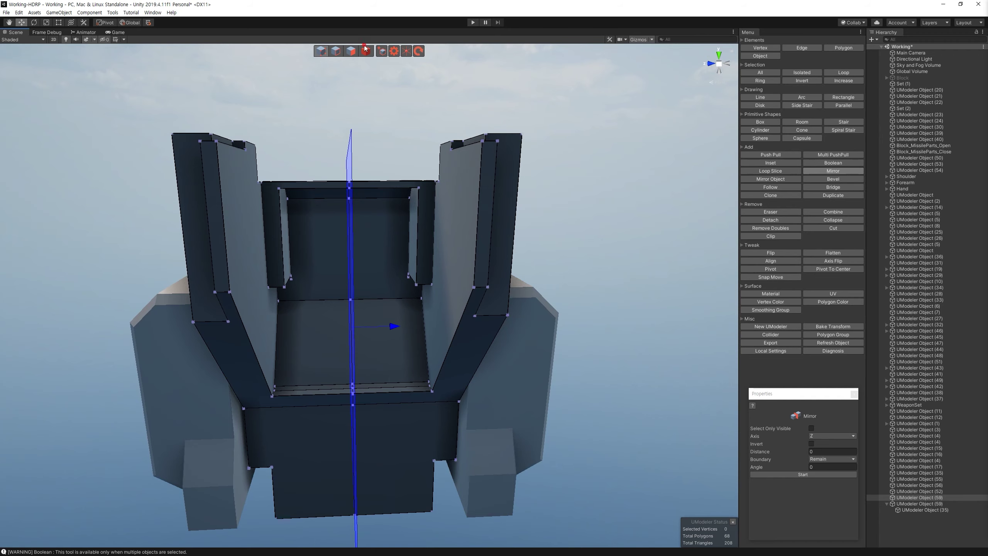
{"action": "left_click", "coordinate": [370, 53]}
Step: Push Pull one inner floor face of the housing inward by about -0.098
{"action": "mouse_move", "coordinate": [481, 297]}
{"action": "left_mouse_down", "text": "alt"}
{"action": "mouse_move", "coordinate": [306, 172]}
{"action": "mouse_move", "coordinate": [366, 137]}
{"action": "left_mouse_up", "text": "alt"}
{"action": "left_click", "coordinate": [366, 136]}
{"action": "left_click", "coordinate": [342, 215]}
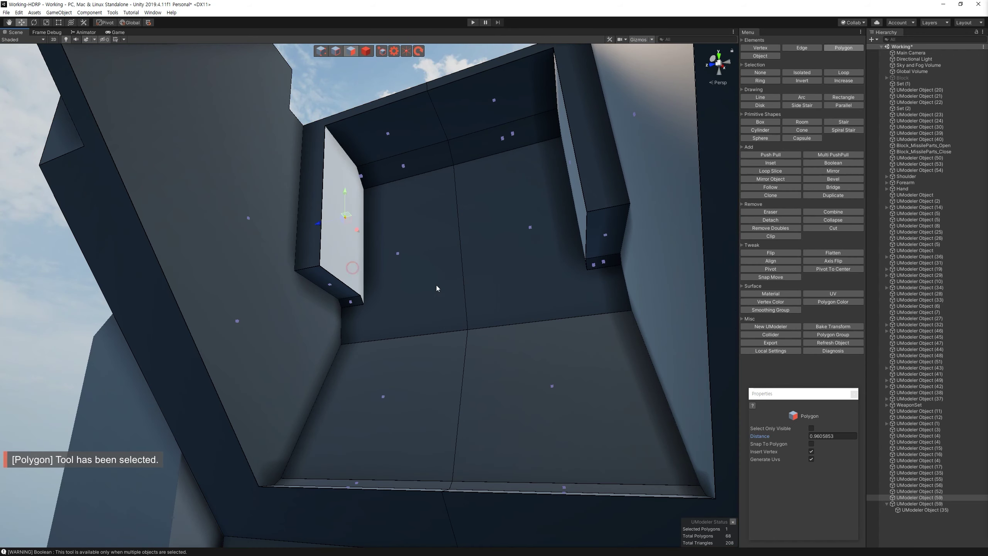
{"action": "left_click", "coordinate": [781, 156]}
{"action": "left_click_drag", "start_coordinate": [264, 212], "coordinate": [268, 234]}
{"action": "mouse_move", "coordinate": [441, 357]}
{"action": "left_mouse_down", "text": "alt"}
{"action": "mouse_move", "coordinate": [353, 290]}
{"action": "mouse_move", "coordinate": [373, 290]}
{"action": "left_mouse_up", "text": "alt"}
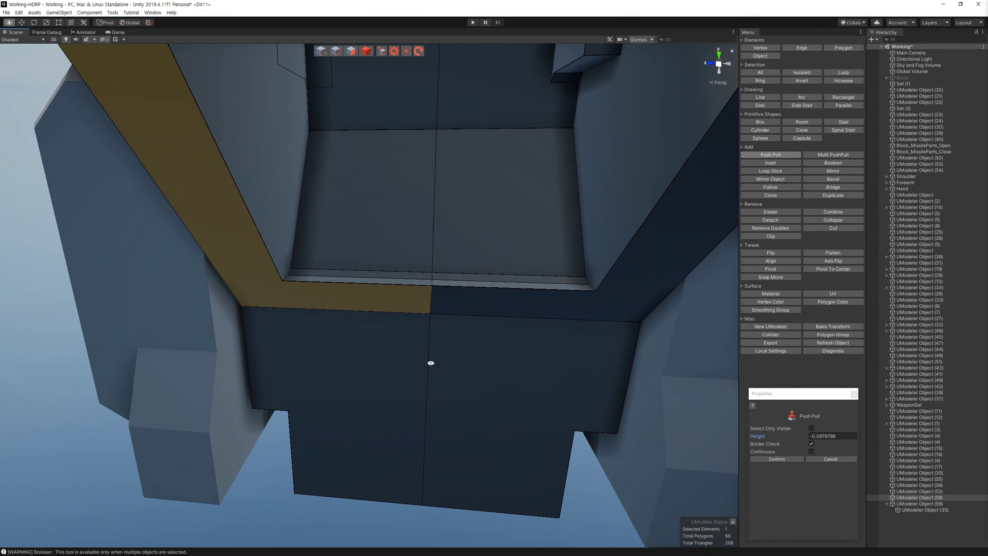
{"action": "left_click_drag", "start_coordinate": [372, 288], "coordinate": [311, 250], "text": "alt"}
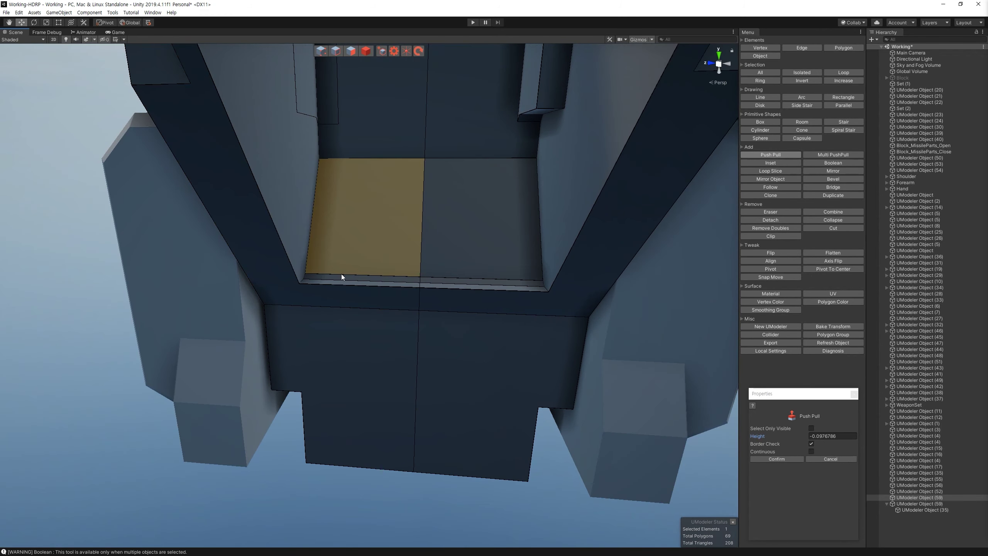
{"action": "scroll", "coordinate": [369, 297], "scroll_direction": "down", "scroll_amount": 10}
{"action": "left_click_drag", "start_coordinate": [368, 296], "coordinate": [453, 81], "text": "alt"}
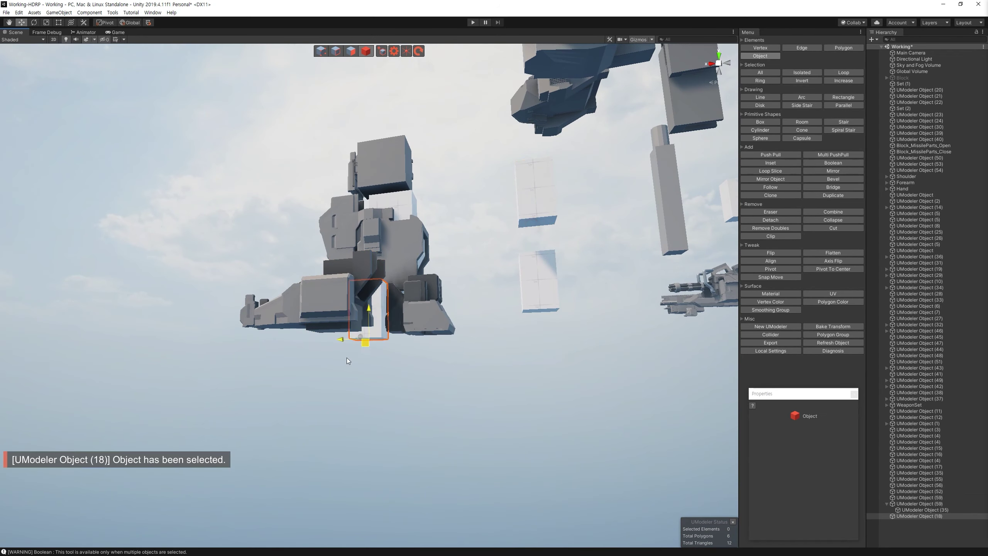
Step: Select the white block with the grey housing and subtract it, leaving a deep channel
{"action": "left_click_drag", "start_coordinate": [367, 296], "coordinate": [374, 272], "text": "alt"}
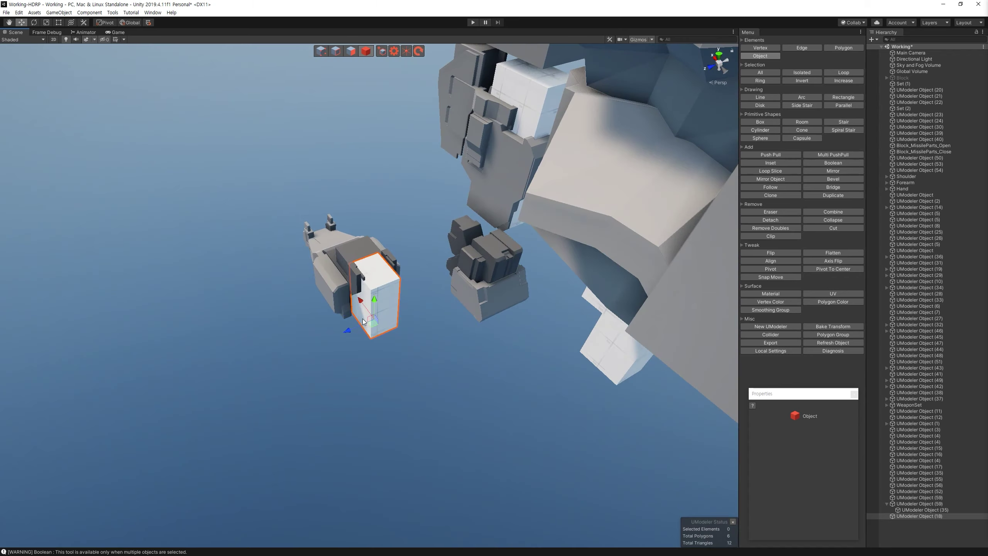
{"action": "key", "text": "f"}
{"action": "mouse_move", "coordinate": [379, 366]}
{"action": "left_mouse_down", "text": "alt"}
{"action": "mouse_move", "coordinate": [339, 234]}
{"action": "mouse_move", "coordinate": [358, 173]}
{"action": "left_mouse_up", "text": "alt"}
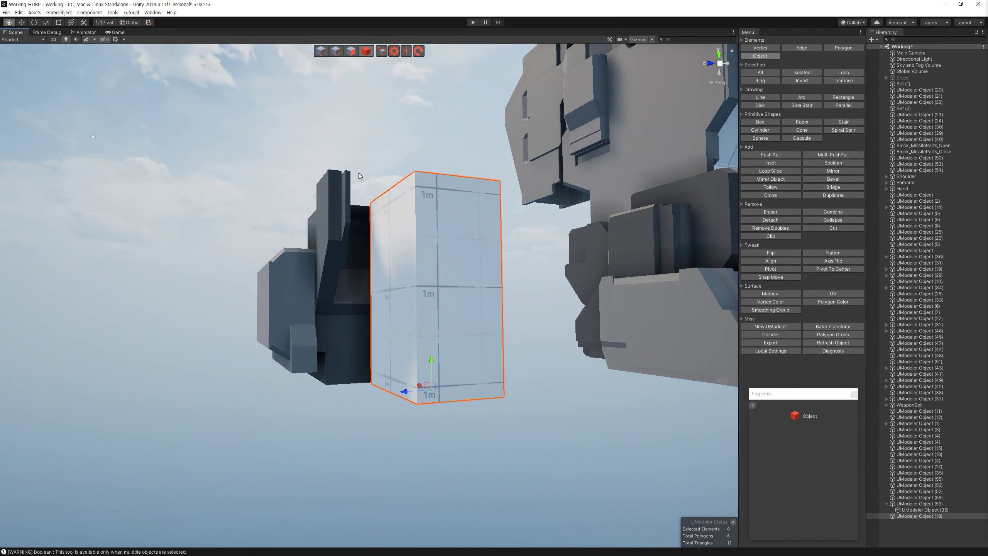
{"action": "left_click_drag", "start_coordinate": [372, 206], "coordinate": [388, 483], "text": "alt"}
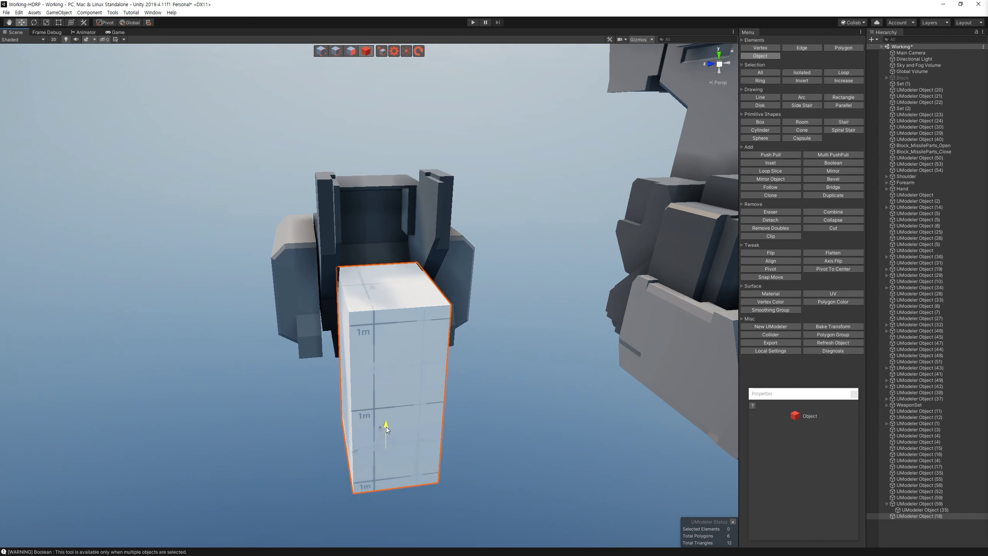
{"action": "left_click_drag", "start_coordinate": [386, 425], "coordinate": [414, 363], "text": "alt"}
{"action": "left_click_drag", "start_coordinate": [378, 426], "coordinate": [454, 365], "text": "alt"}
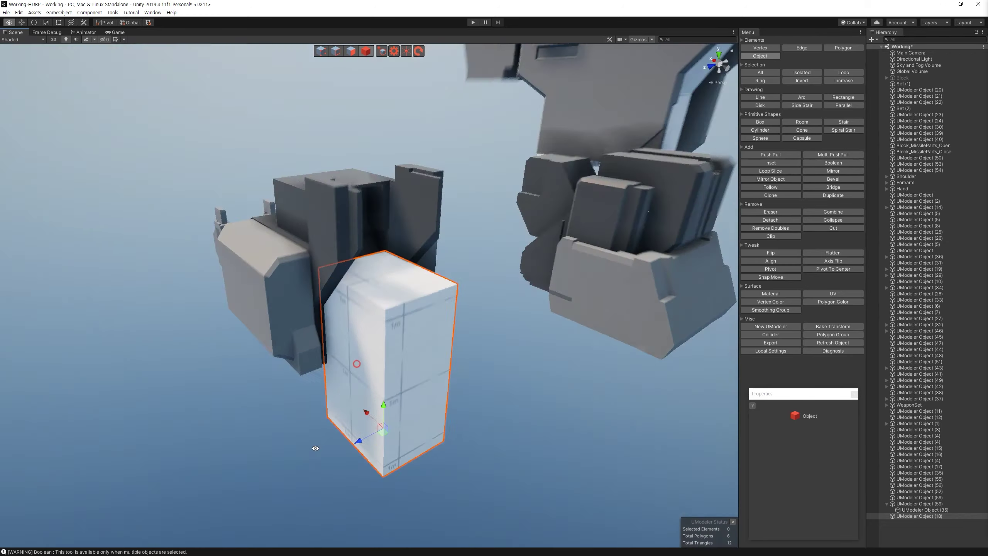
{"action": "left_click_drag", "start_coordinate": [455, 365], "coordinate": [334, 228], "text": "alt"}
{"action": "left_click", "coordinate": [334, 228], "text": "shift"}
{"action": "left_click", "coordinate": [817, 47]}
{"action": "mouse_move", "coordinate": [494, 364]}
{"action": "left_mouse_down", "text": "alt"}
{"action": "mouse_move", "coordinate": [369, 194]}
{"action": "mouse_move", "coordinate": [489, 308]}
{"action": "left_mouse_up", "text": "alt"}
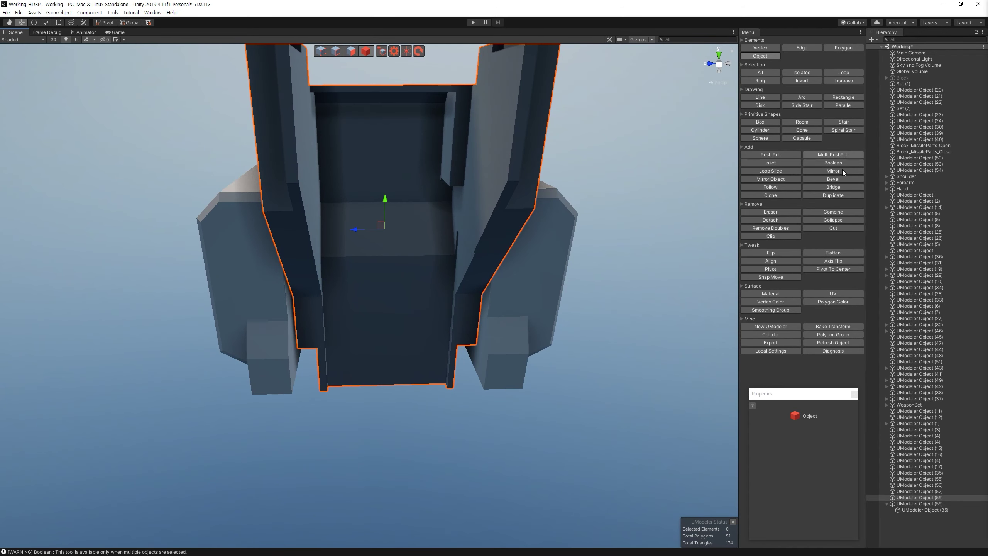
Step: Apply the mirror to the channel piece across its middle
{"action": "left_click", "coordinate": [811, 475]}
{"action": "left_click_drag", "start_coordinate": [585, 383], "coordinate": [574, 361], "text": "alt"}
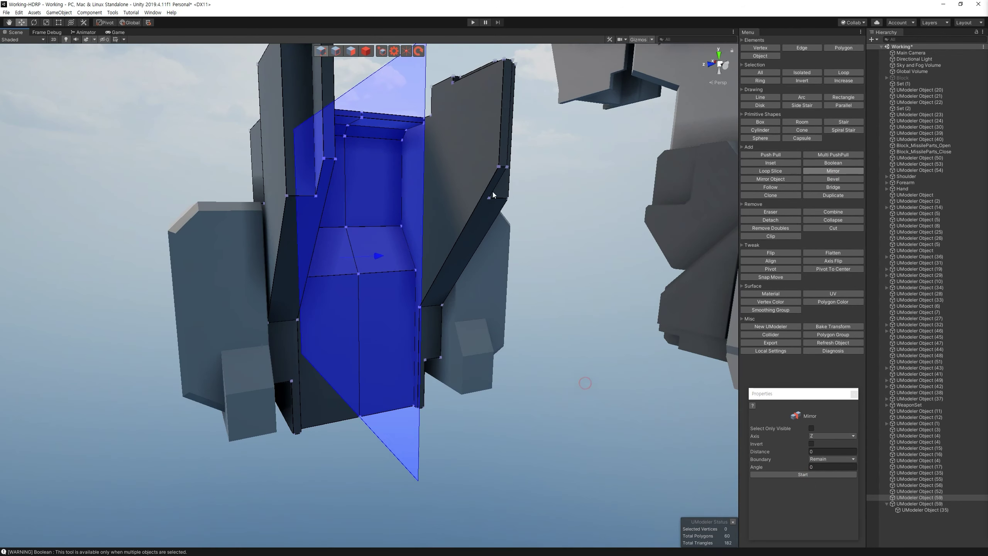
{"action": "left_click", "coordinate": [366, 51]}
{"action": "mouse_move", "coordinate": [389, 233]}
{"action": "left_mouse_down", "text": "alt"}
{"action": "mouse_move", "coordinate": [476, 353]}
{"action": "mouse_move", "coordinate": [322, 174]}
{"action": "left_mouse_up", "text": "alt"}
Step: Select the top rim face and push it down into a narrow notch
{"action": "left_click", "coordinate": [351, 51]}
{"action": "left_click", "coordinate": [350, 210]}
{"action": "key", "text": "f"}
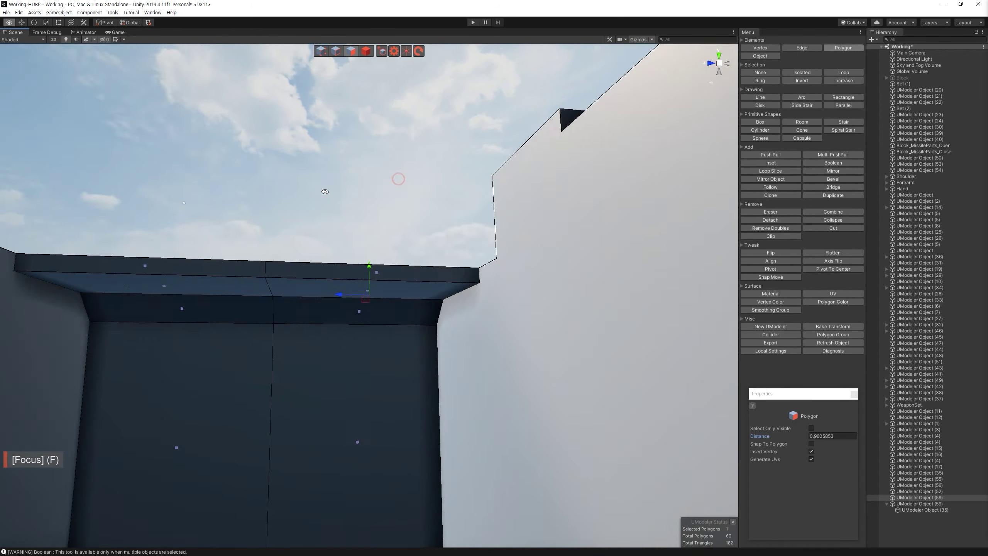
{"action": "left_click_drag", "start_coordinate": [506, 273], "coordinate": [583, 233], "text": "alt"}
{"action": "left_click", "coordinate": [770, 171]}
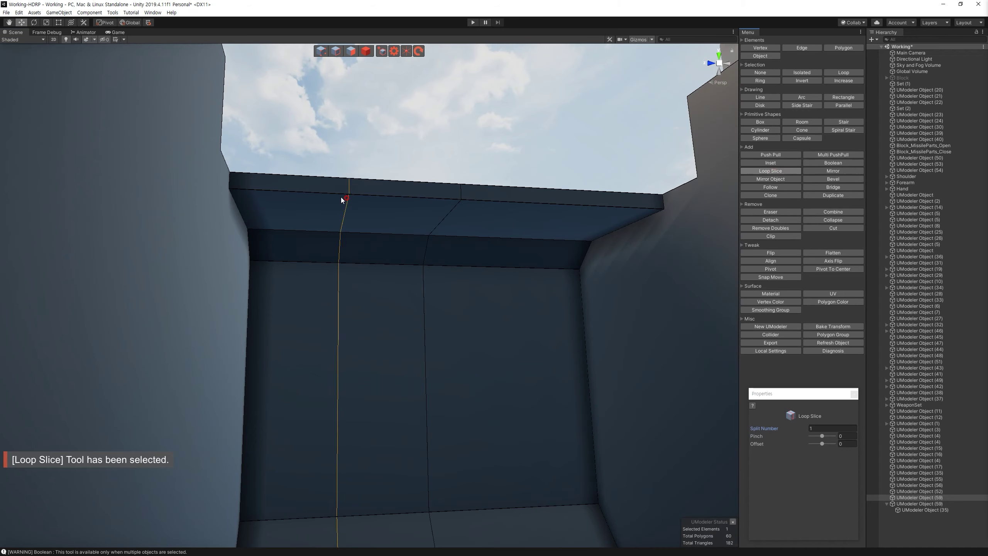
{"action": "key", "text": "Escape"}
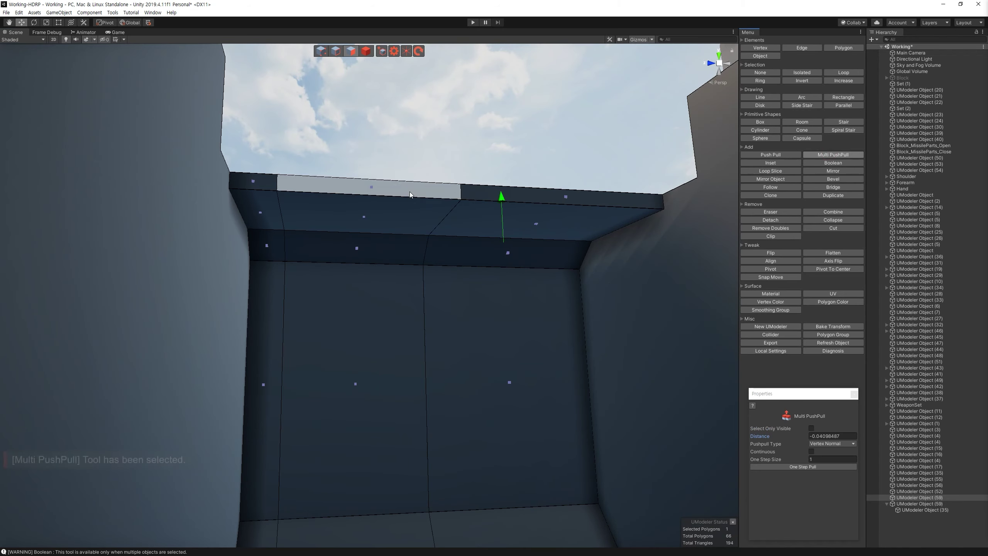
{"action": "mouse_move", "coordinate": [435, 196]}
{"action": "left_mouse_down"}
{"action": "mouse_move", "coordinate": [397, 257]}
{"action": "mouse_move", "coordinate": [405, 236]}
{"action": "mouse_move", "coordinate": [475, 299]}
{"action": "mouse_move", "coordinate": [330, 272]}
{"action": "left_mouse_up"}
Step: Bevel the notch's bottom edge with a width of 0.03
{"action": "key", "text": "2"}
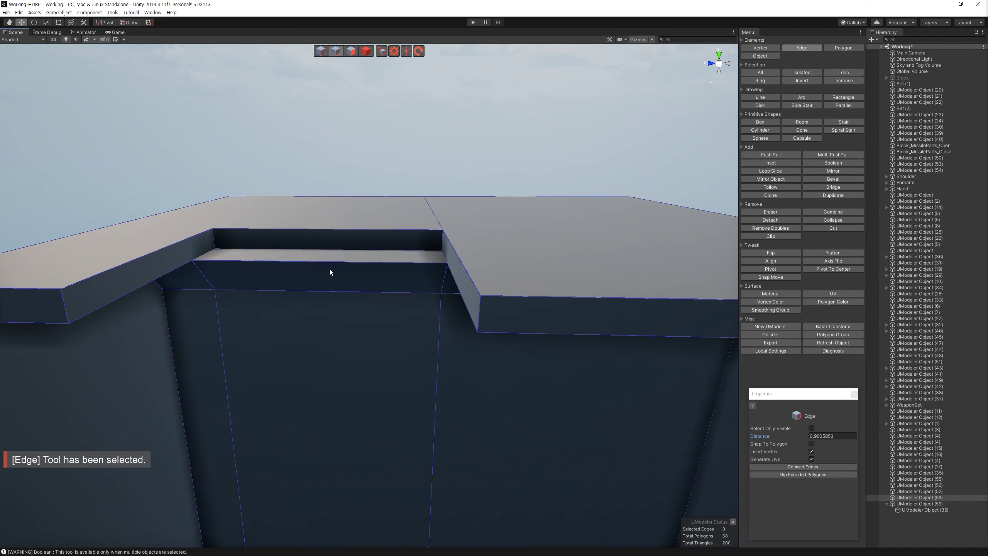
{"action": "left_click", "coordinate": [835, 179]}
{"action": "type", "text": "0.03"}
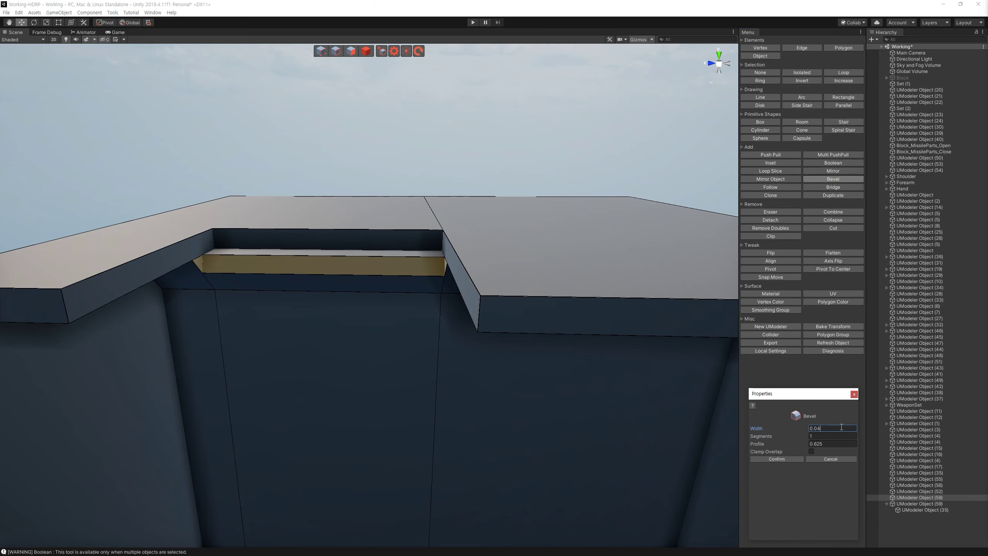
{"action": "left_click", "coordinate": [776, 459]}
{"action": "left_click_drag", "start_coordinate": [720, 350], "coordinate": [633, 232], "text": "alt"}
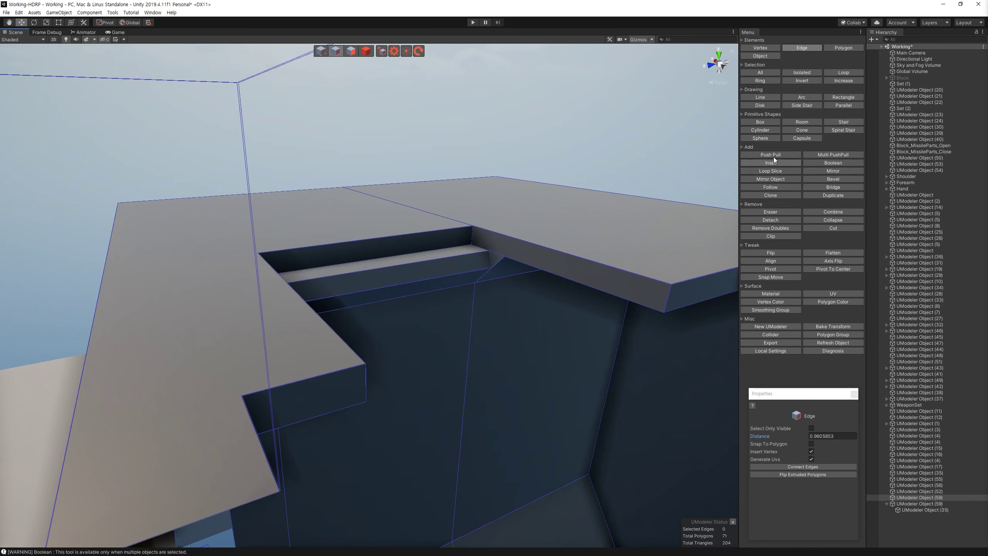
Step: Push the ledge face inward, then frame the whole piece in Object mode
{"action": "left_click", "coordinate": [773, 155]}
{"action": "left_click_drag", "start_coordinate": [499, 271], "coordinate": [486, 273]}
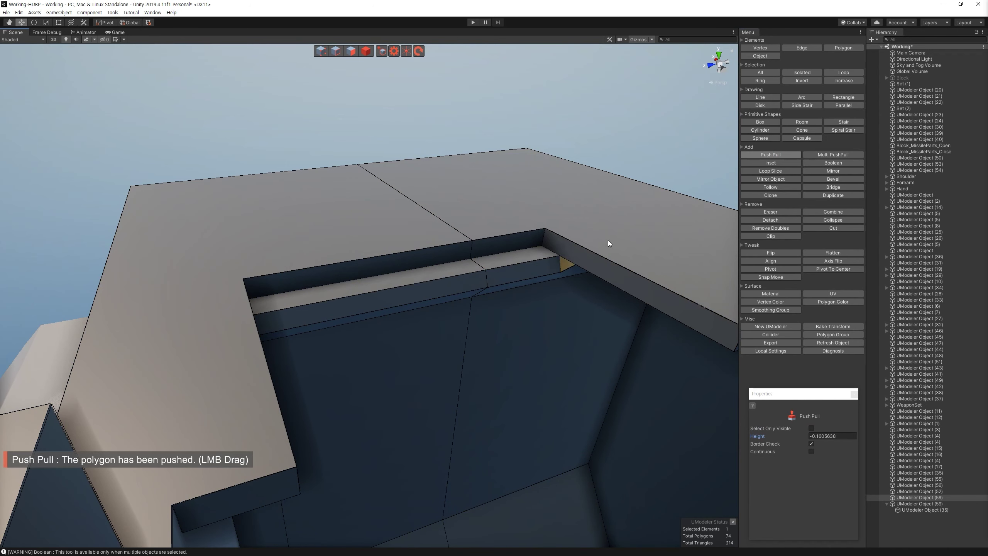
{"action": "left_click", "coordinate": [365, 51]}
{"action": "key", "text": "f"}
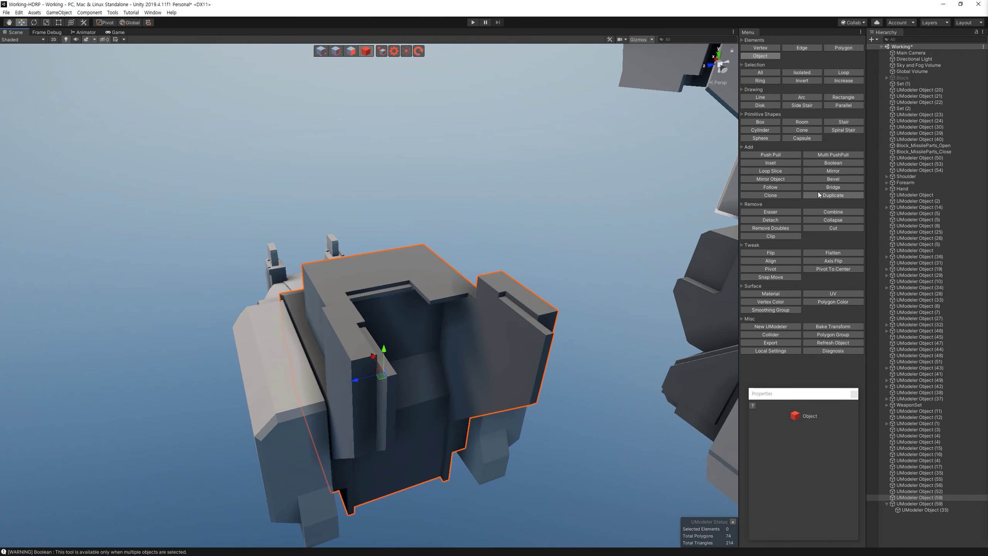
Step: Mirror the piece across the Z axis, taking it from 74 to 78 polygons
{"action": "left_click", "coordinate": [832, 171]}
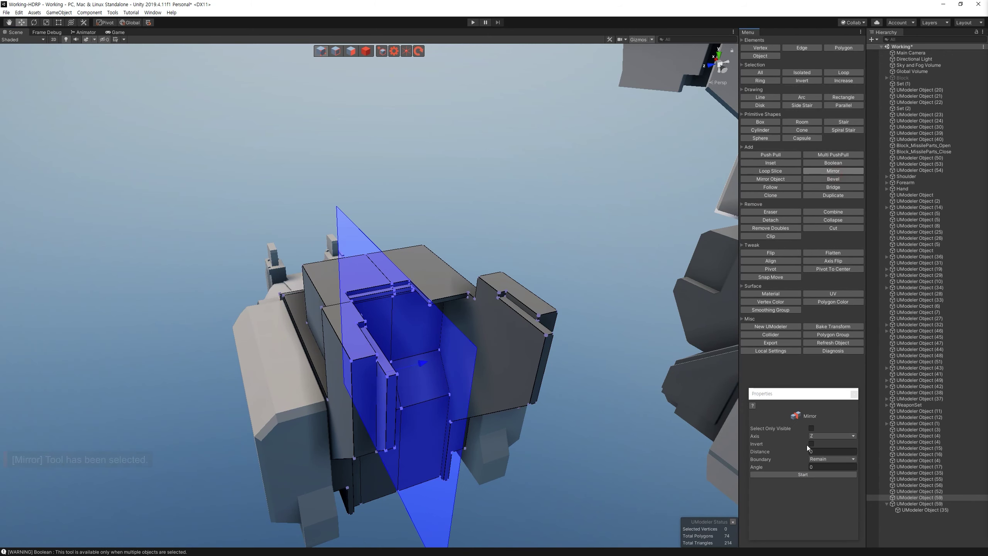
{"action": "left_click", "coordinate": [797, 475]}
{"action": "left_click", "coordinate": [833, 474]}
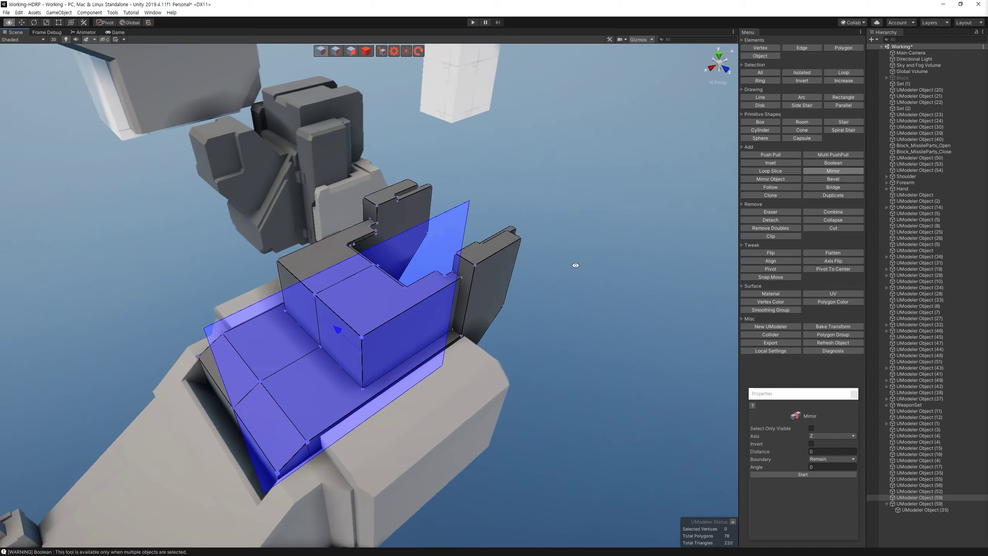
Step: Select UModeler Object (59) and frame it close up
{"action": "left_click", "coordinate": [539, 384]}
{"action": "mouse_move", "coordinate": [539, 384]}
{"action": "left_mouse_down", "text": "alt"}
{"action": "mouse_move", "coordinate": [495, 307]}
{"action": "mouse_move", "coordinate": [390, 309]}
{"action": "mouse_move", "coordinate": [357, 248]}
{"action": "mouse_move", "coordinate": [315, 255]}
{"action": "mouse_move", "coordinate": [397, 233]}
{"action": "left_mouse_up", "text": "alt"}
{"action": "left_click", "coordinate": [468, 277]}
{"action": "key", "text": "f"}
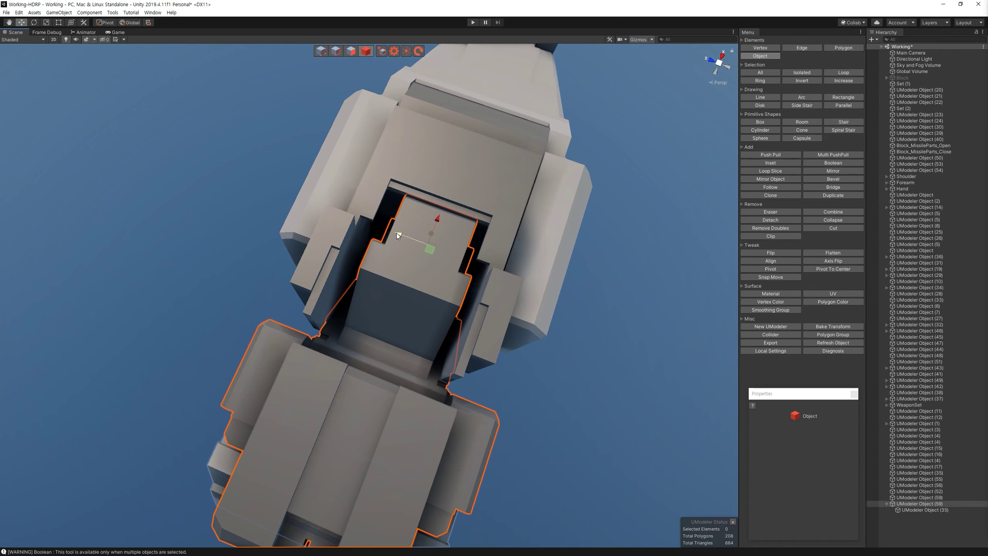
{"action": "left_click", "coordinate": [482, 198]}
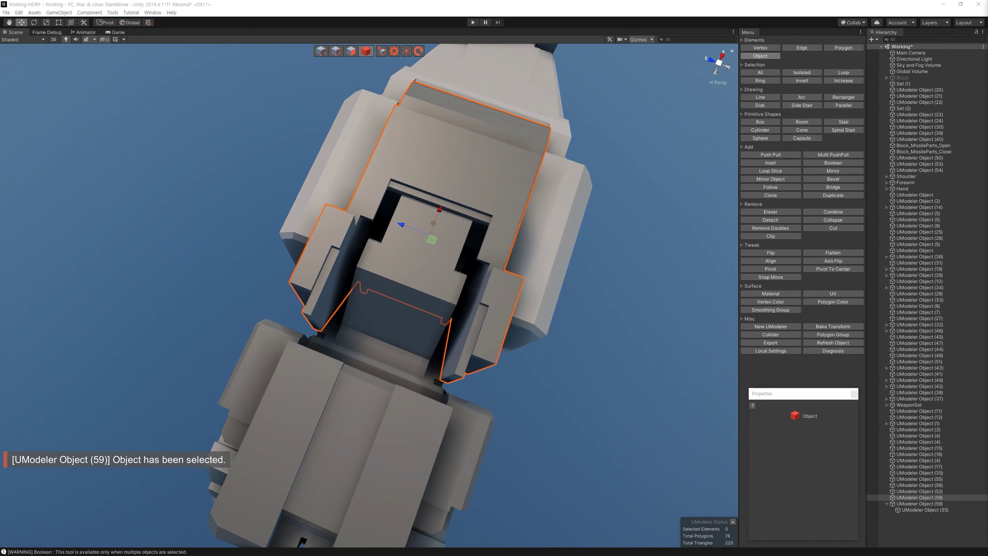
{"action": "left_click", "coordinate": [476, 269]}
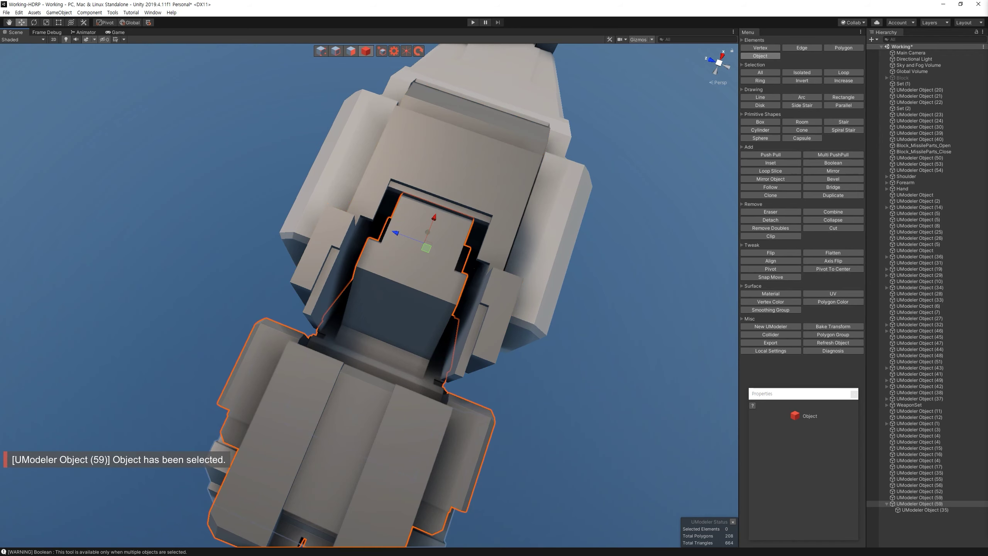
{"action": "left_click", "coordinate": [416, 185]}
{"action": "key", "text": "f"}
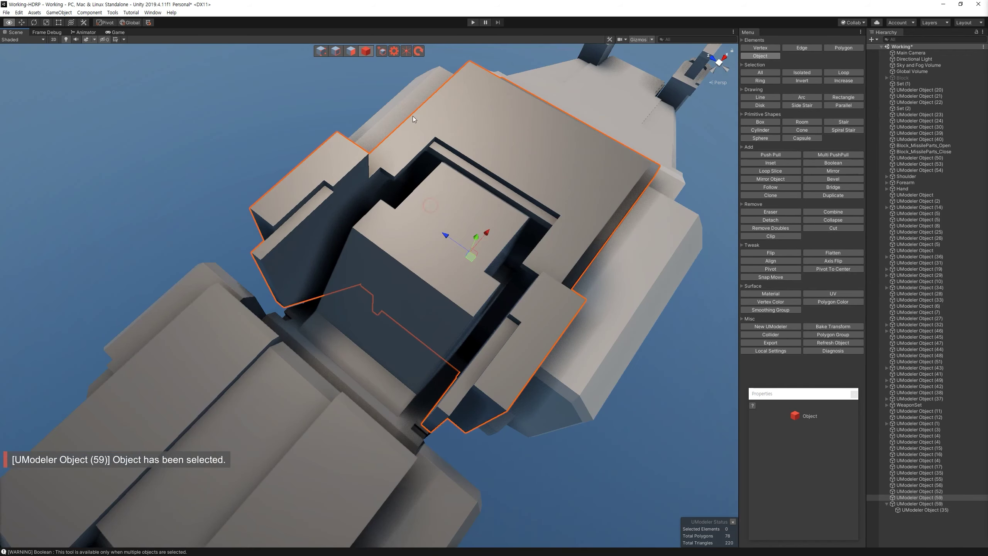
{"action": "left_click", "coordinate": [352, 52]}
{"action": "mouse_move", "coordinate": [381, 202]}
{"action": "left_mouse_down", "text": "alt"}
{"action": "mouse_move", "coordinate": [408, 221]}
{"action": "mouse_move", "coordinate": [406, 266]}
{"action": "left_mouse_up", "text": "alt"}
{"action": "left_click", "coordinate": [408, 221]}
{"action": "key", "text": "f"}
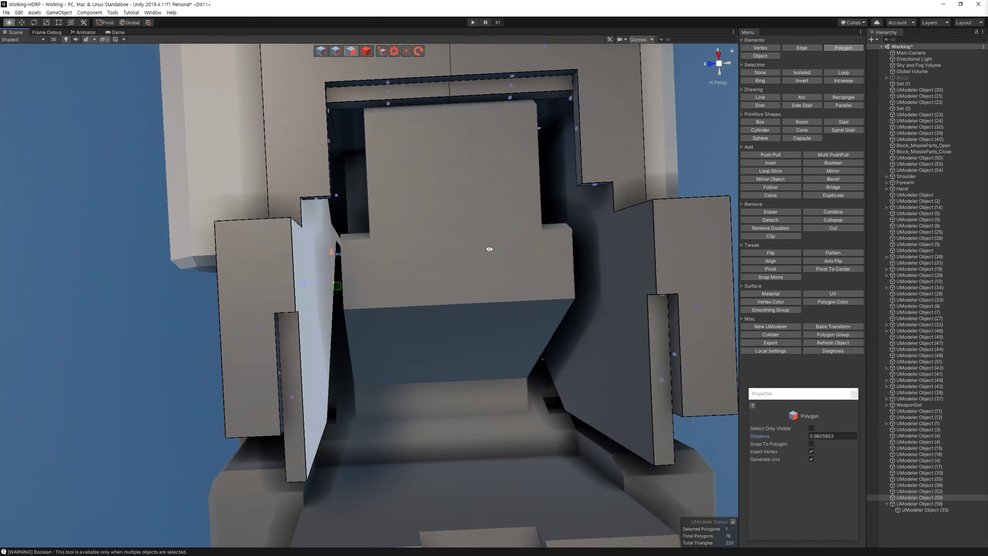
{"action": "left_click_drag", "start_coordinate": [385, 188], "coordinate": [422, 130], "text": "alt"}
{"action": "left_click", "coordinate": [414, 107]}
{"action": "left_click", "coordinate": [332, 155], "text": "ctrl"}
{"action": "scroll", "coordinate": [310, 351], "scroll_direction": "down", "scroll_amount": 10}
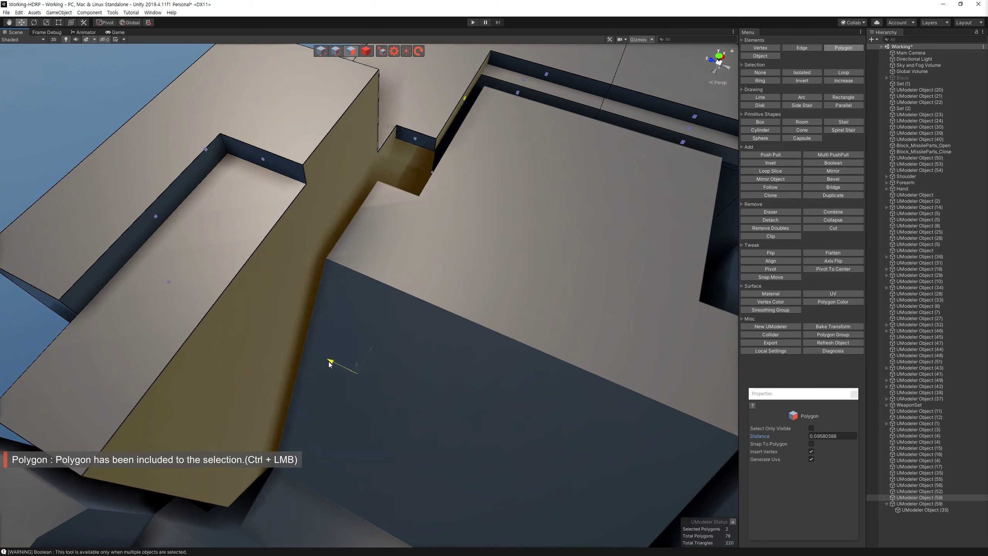
{"action": "key", "text": "4"}
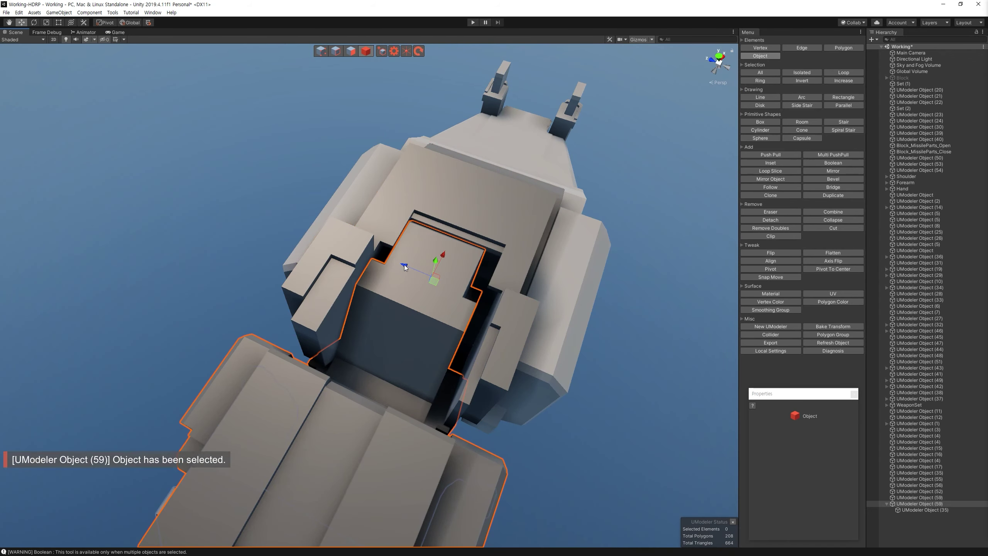
{"action": "left_click_drag", "start_coordinate": [407, 274], "coordinate": [585, 342], "text": "alt"}
{"action": "key", "text": "ctrl+z"}
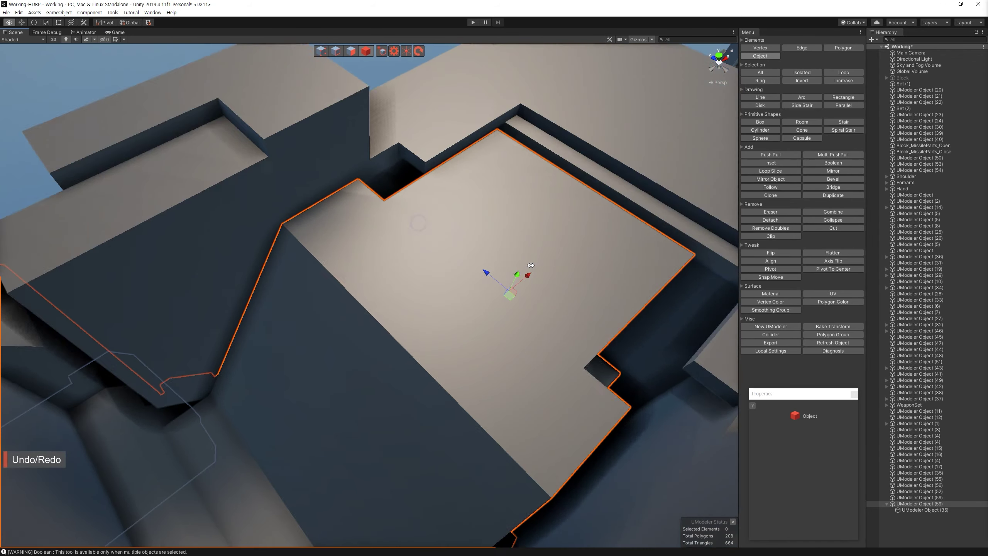
{"action": "right_click_drag", "start_coordinate": [585, 342], "coordinate": [357, 65], "text": "alt"}
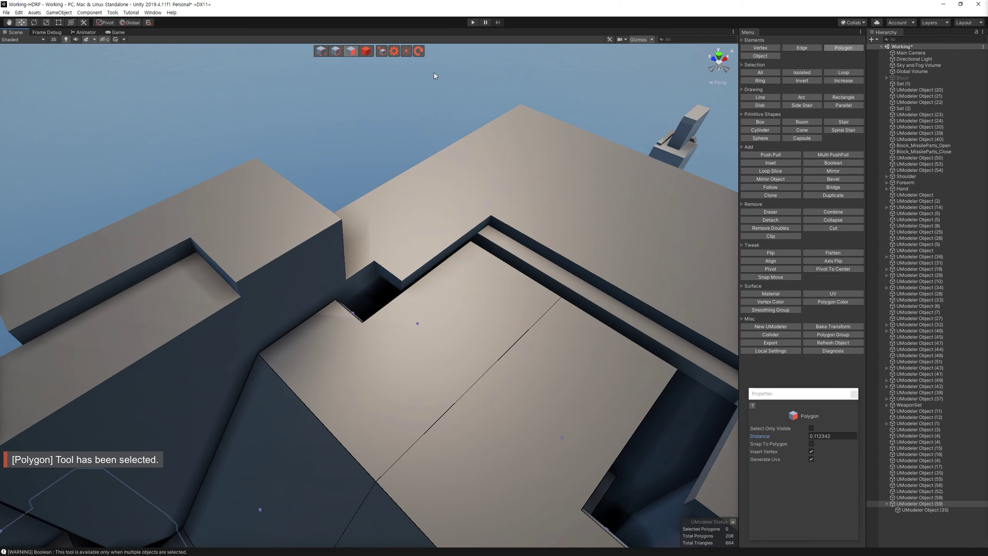
{"action": "left_click", "coordinate": [513, 190]}
{"action": "key", "text": "3"}
{"action": "left_click", "coordinate": [424, 264]}
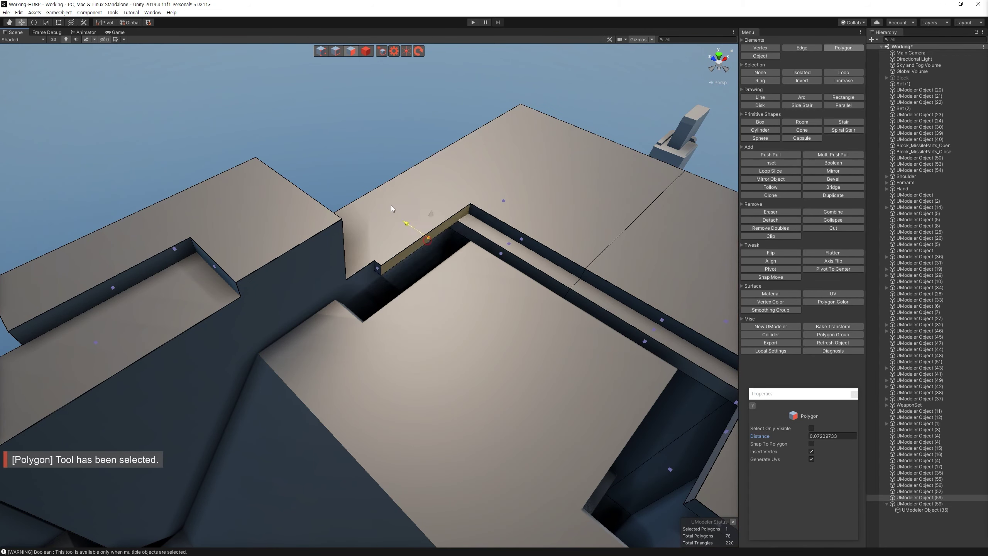
{"action": "key", "text": "p"}
{"action": "mouse_move", "coordinate": [370, 210]}
{"action": "left_mouse_down"}
{"action": "mouse_move", "coordinate": [527, 244]}
{"action": "mouse_move", "coordinate": [511, 262]}
{"action": "mouse_move", "coordinate": [427, 164]}
{"action": "left_mouse_up"}
{"action": "key", "text": "ctrl+z"}
{"action": "left_click", "coordinate": [363, 52]}
{"action": "mouse_move", "coordinate": [490, 385]}
{"action": "left_mouse_down", "text": "alt"}
{"action": "mouse_move", "coordinate": [256, 224]}
{"action": "mouse_move", "coordinate": [365, 285]}
{"action": "mouse_move", "coordinate": [404, 350]}
{"action": "left_mouse_up", "text": "alt"}
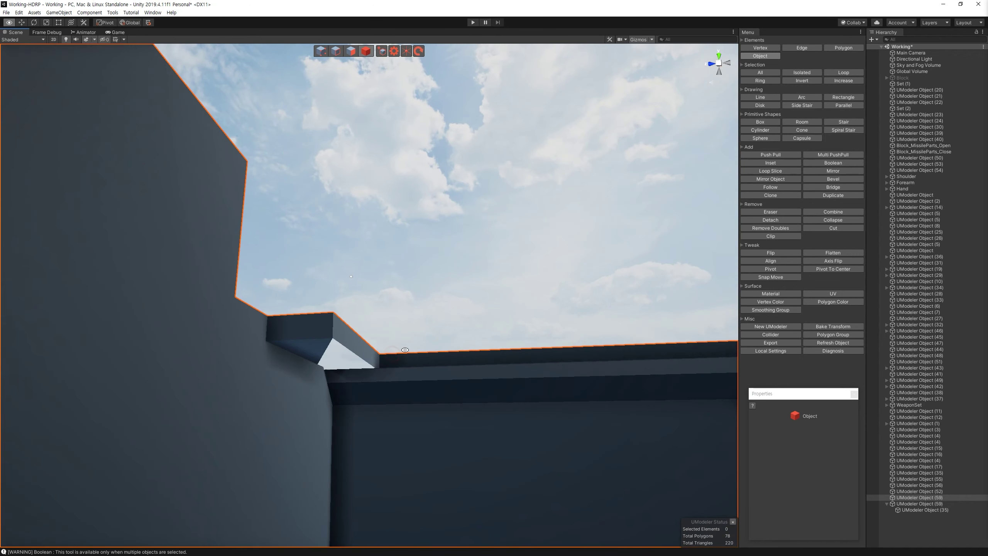
Step: Push the ledge's front face inward
{"action": "left_click", "coordinate": [355, 52]}
{"action": "left_click_drag", "start_coordinate": [350, 272], "coordinate": [376, 377], "text": "alt"}
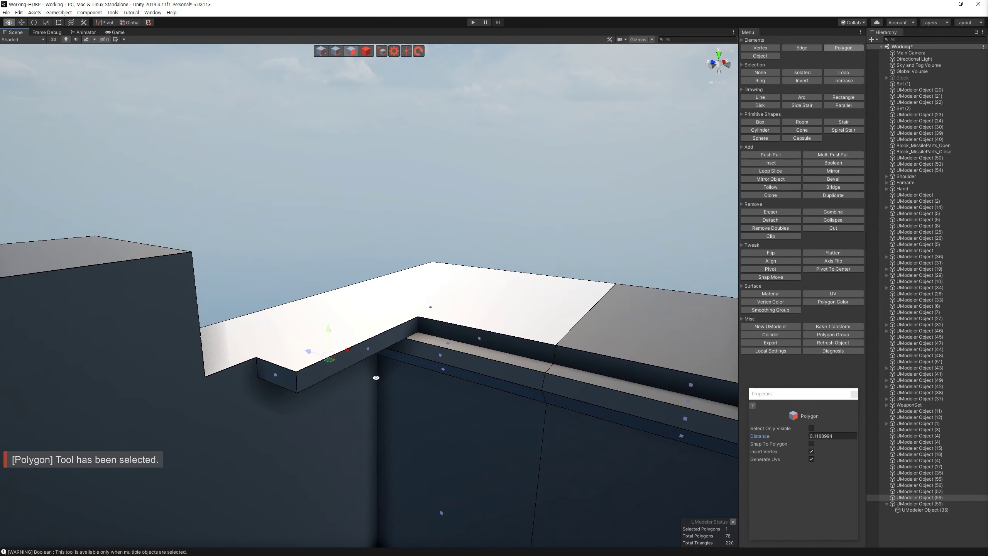
{"action": "left_click", "coordinate": [352, 354]}
{"action": "left_click_drag", "start_coordinate": [382, 341], "coordinate": [322, 320]}
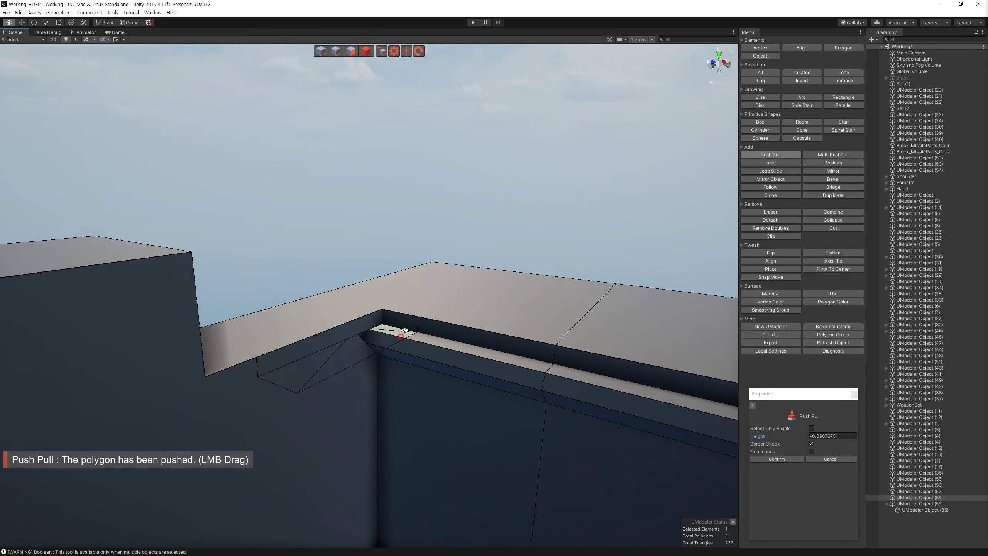
{"action": "left_click_drag", "start_coordinate": [404, 330], "coordinate": [385, 253], "text": "alt"}
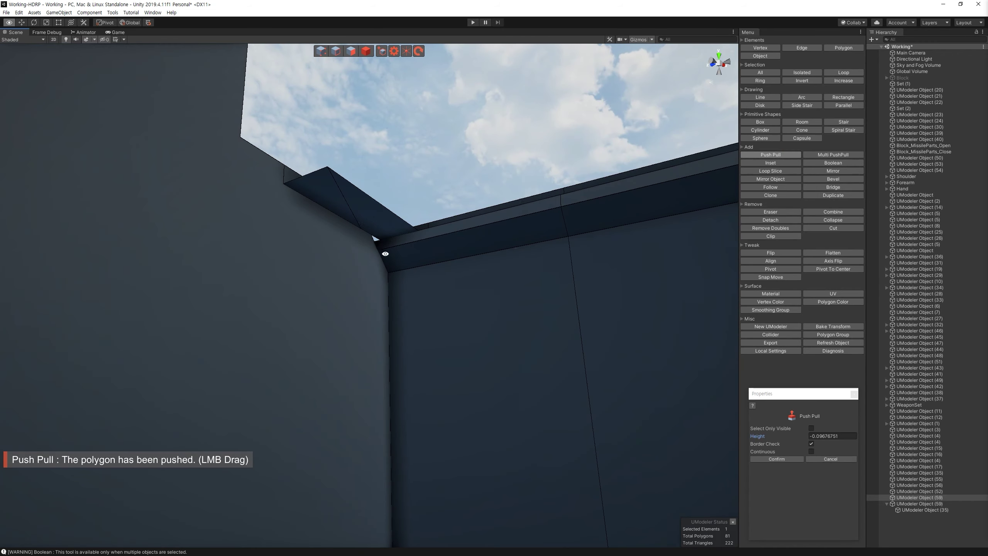
Step: Delete the stray dark triangle face at the notch corner
{"action": "left_click", "coordinate": [365, 220]}
{"action": "mouse_move", "coordinate": [366, 221]}
{"action": "left_mouse_down", "text": "alt"}
{"action": "mouse_move", "coordinate": [394, 248]}
{"action": "mouse_move", "coordinate": [393, 273]}
{"action": "left_mouse_up", "text": "alt"}
{"action": "key", "text": "Escape"}
{"action": "mouse_move", "coordinate": [688, 385]}
{"action": "left_mouse_down", "text": "alt"}
{"action": "mouse_move", "coordinate": [494, 351]}
{"action": "mouse_move", "coordinate": [321, 75]}
{"action": "left_mouse_up", "text": "alt"}
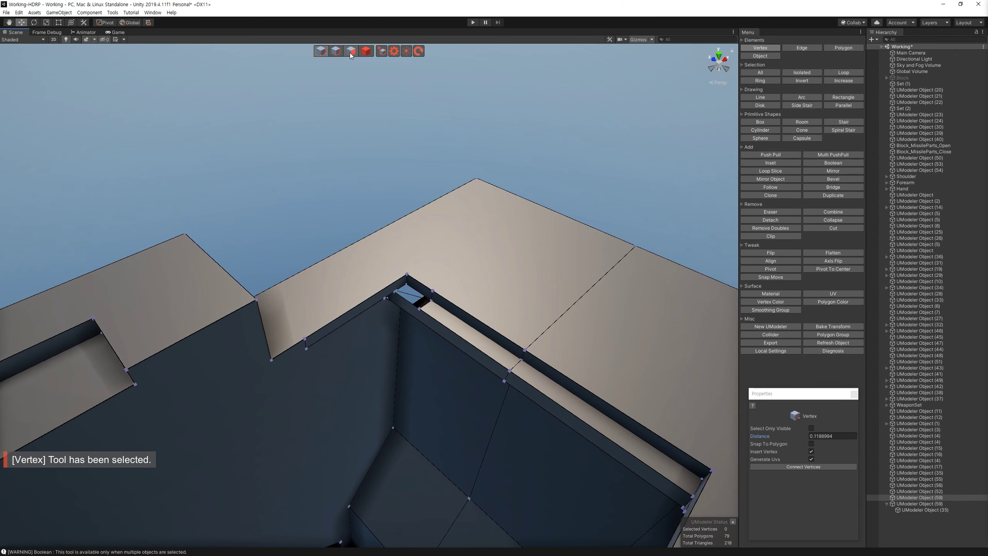
{"action": "left_click", "coordinate": [351, 55]}
{"action": "key", "text": "Delete"}
{"action": "mouse_move", "coordinate": [437, 321]}
{"action": "left_mouse_down", "text": "alt"}
{"action": "mouse_move", "coordinate": [407, 314]}
{"action": "mouse_move", "coordinate": [355, 264]}
{"action": "mouse_move", "coordinate": [347, 280]}
{"action": "mouse_move", "coordinate": [424, 290]}
{"action": "mouse_move", "coordinate": [362, 298]}
{"action": "mouse_move", "coordinate": [405, 296]}
{"action": "left_mouse_up", "text": "alt"}
{"action": "left_click", "coordinate": [355, 263]}
{"action": "key", "text": "ctrl+z"}
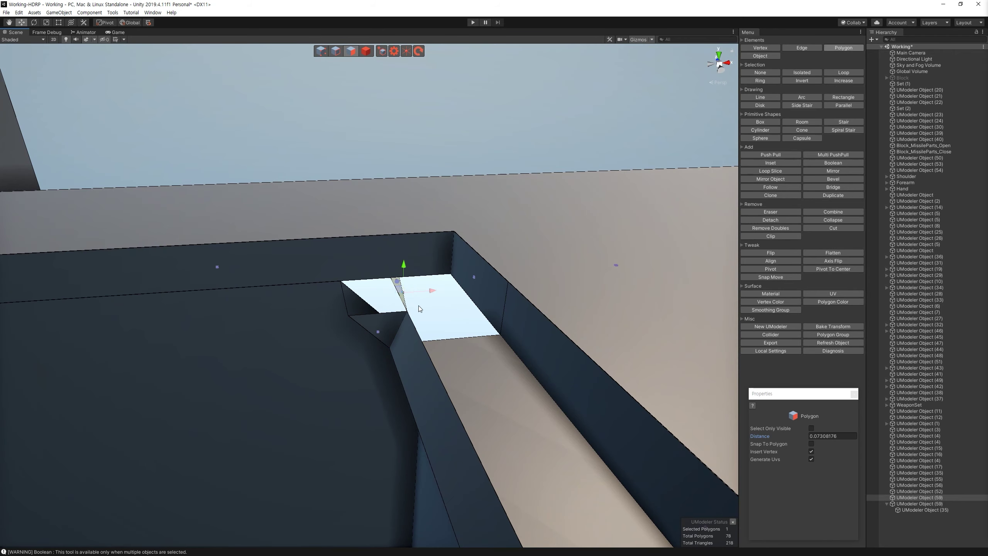
{"action": "key", "text": "Delete"}
Step: Select the two corner edges at the wall and ledge, and bring up Align
{"action": "left_click_drag", "start_coordinate": [420, 324], "coordinate": [409, 225], "text": "alt"}
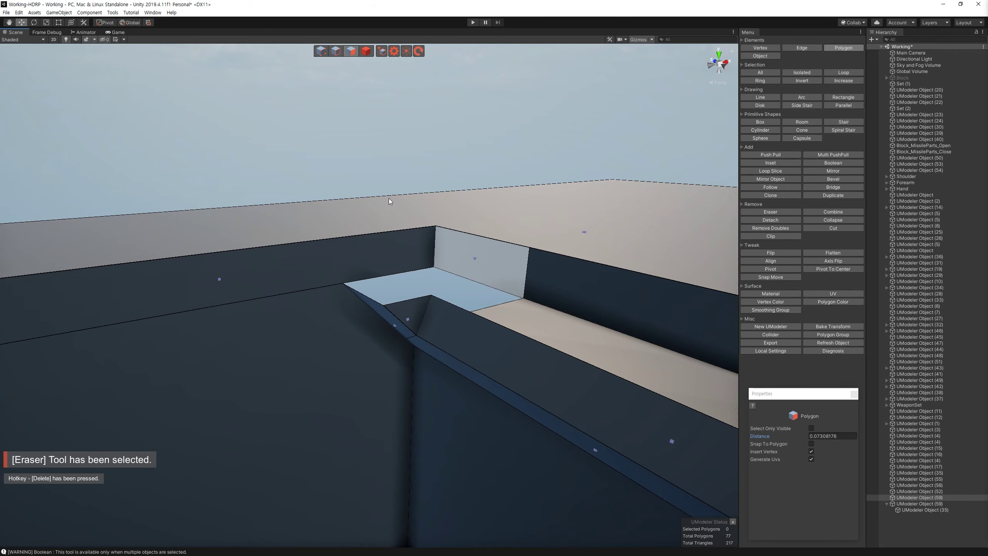
{"action": "left_click", "coordinate": [339, 51]}
{"action": "left_click_drag", "start_coordinate": [369, 279], "coordinate": [289, 290], "text": "alt"}
{"action": "left_click", "coordinate": [288, 302]}
{"action": "mouse_move", "coordinate": [419, 271]}
{"action": "left_mouse_down", "text": "alt"}
{"action": "mouse_move", "coordinate": [436, 292]}
{"action": "mouse_move", "coordinate": [448, 288]}
{"action": "left_mouse_up", "text": "alt"}
{"action": "left_click", "coordinate": [445, 290], "text": "shift"}
{"action": "left_click", "coordinate": [772, 260]}
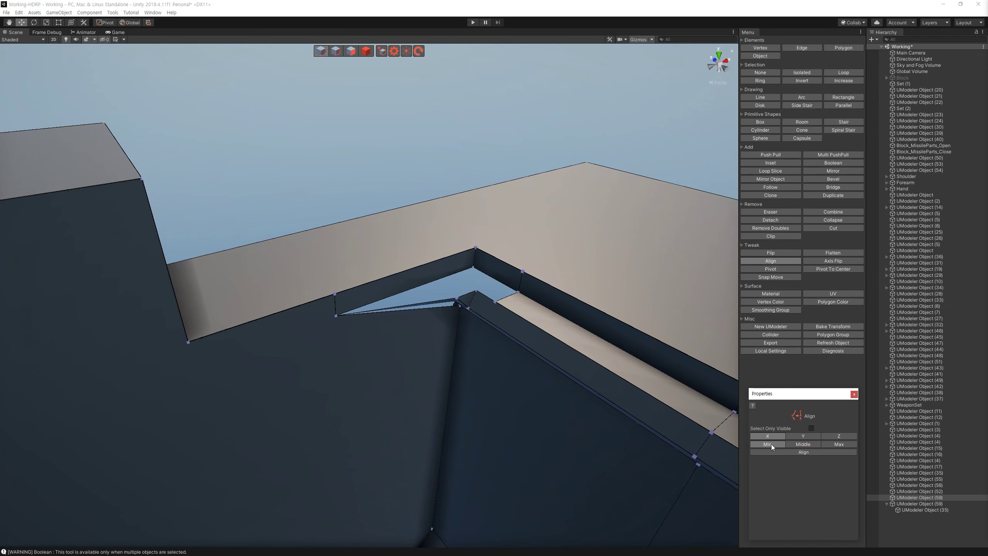
Step: Align the corner vertices and merge doubles at 0.002 distance
{"action": "left_click", "coordinate": [817, 451]}
{"action": "left_click_drag", "start_coordinate": [558, 346], "coordinate": [461, 293], "text": "alt"}
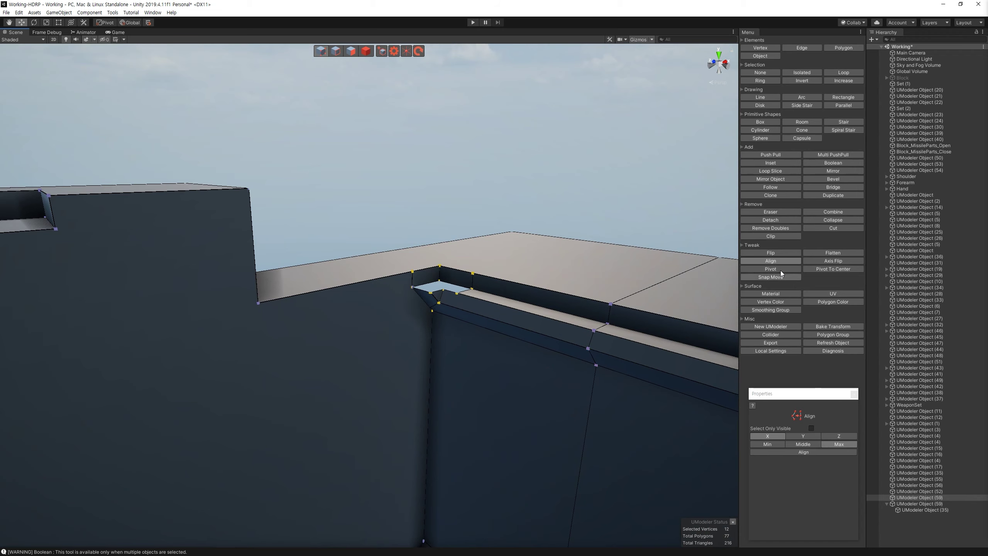
{"action": "left_click", "coordinate": [776, 231]}
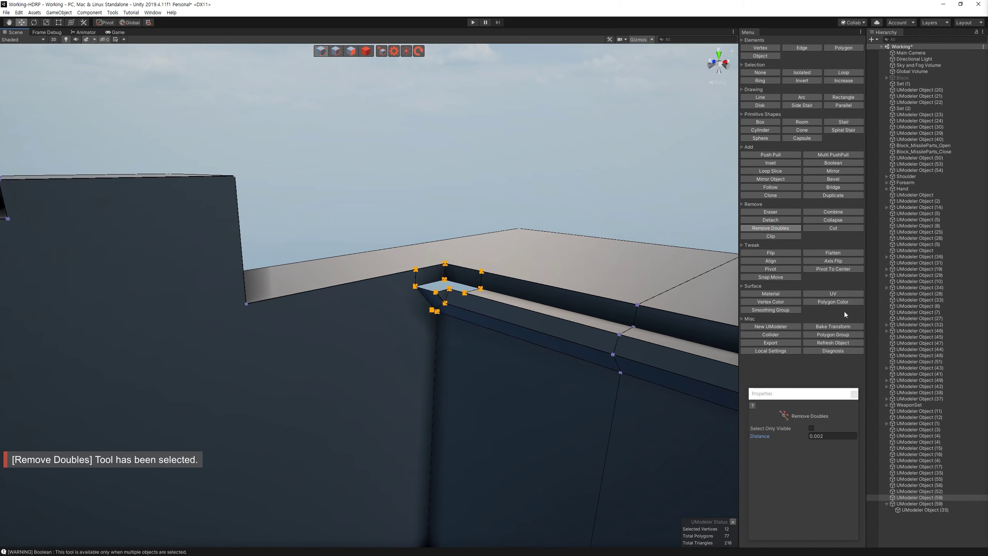
Step: Check the reworked groove corner from above, undoing and redoing the edits
{"action": "left_click", "coordinate": [826, 428]}
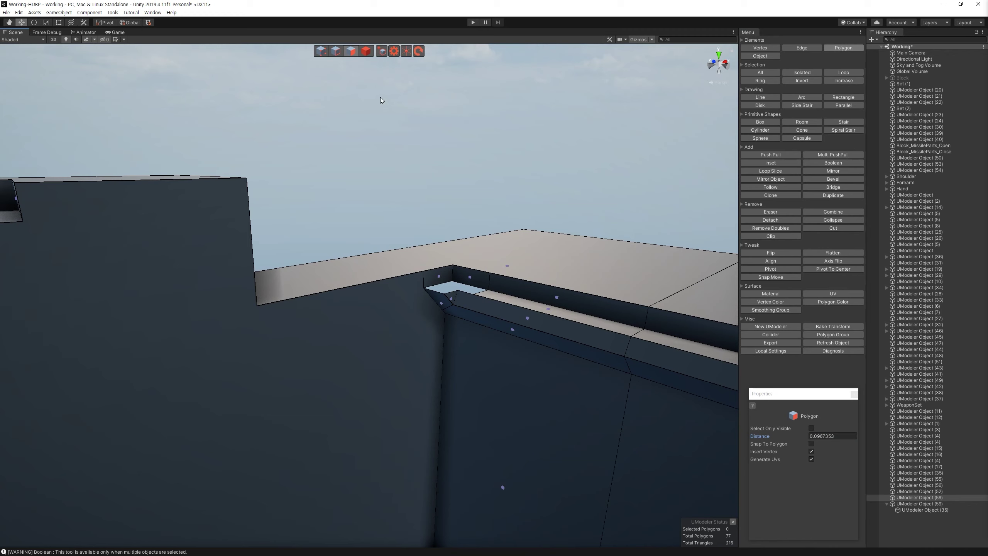
{"action": "key", "text": "f"}
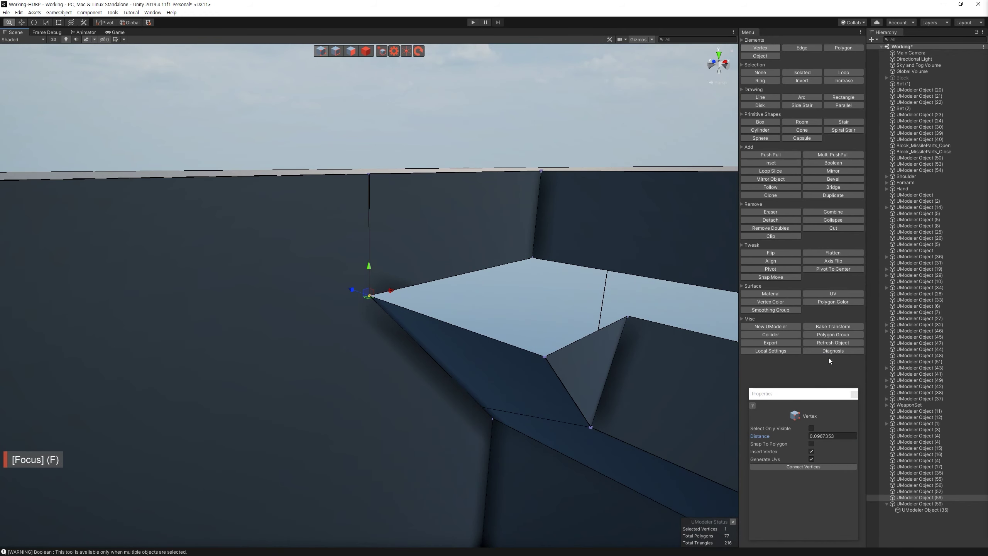
{"action": "left_click_drag", "start_coordinate": [545, 342], "coordinate": [479, 329], "text": "alt"}
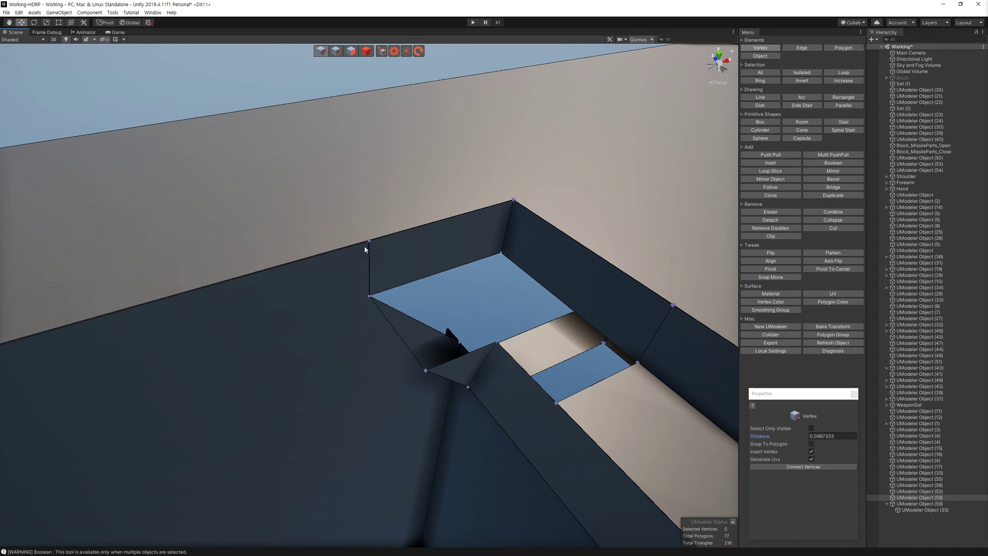
{"action": "key", "text": "ctrl+z"}
{"action": "key", "text": "ctrl+z"}
{"action": "key", "text": "ctrl+z"}
{"action": "key", "text": "ctrl+z"}
{"action": "key", "text": "ctrl+y"}
{"action": "mouse_move", "coordinate": [366, 307]}
{"action": "left_mouse_down", "text": "alt"}
{"action": "mouse_move", "coordinate": [480, 194]}
{"action": "mouse_move", "coordinate": [318, 306]}
{"action": "mouse_move", "coordinate": [279, 274]}
{"action": "mouse_move", "coordinate": [332, 59]}
{"action": "left_mouse_up", "text": "alt"}
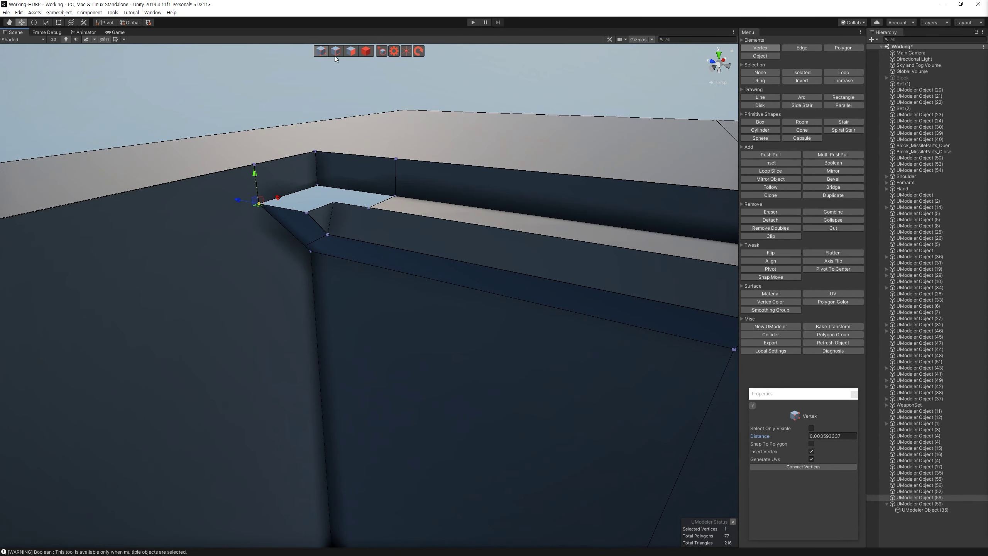
{"action": "left_click_drag", "start_coordinate": [349, 207], "coordinate": [483, 309], "text": "alt"}
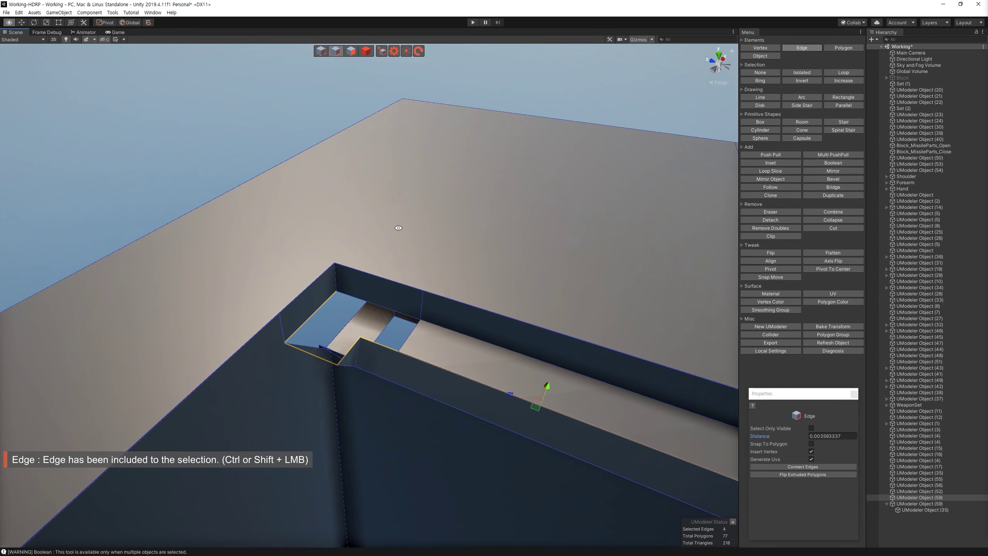
Step: Select faces around the groove corner and inspect the gap from several angles
{"action": "key", "text": "3"}
{"action": "left_click_drag", "start_coordinate": [207, 141], "coordinate": [410, 316]}
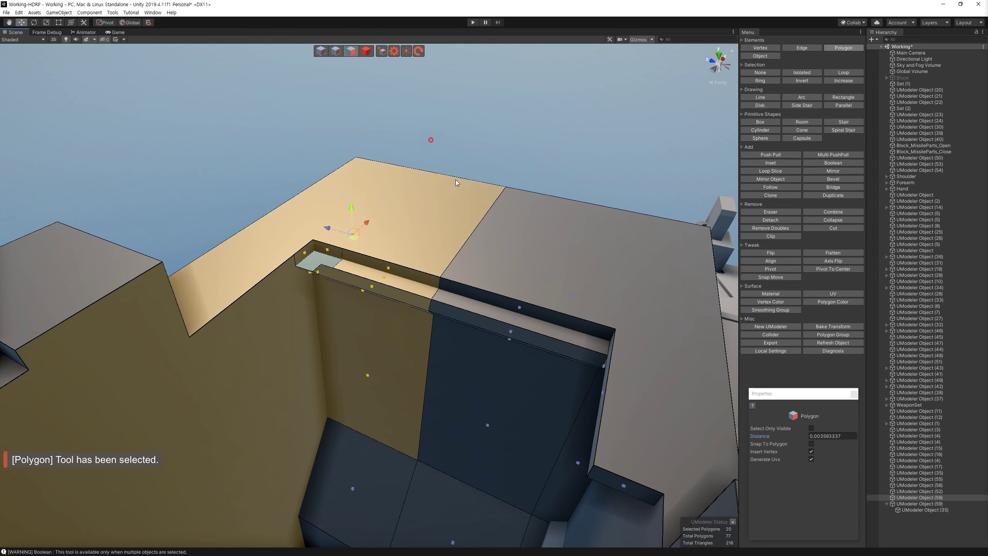
{"action": "mouse_move", "coordinate": [274, 179]}
{"action": "left_mouse_down"}
{"action": "mouse_move", "coordinate": [338, 237]}
{"action": "mouse_move", "coordinate": [339, 286]}
{"action": "left_mouse_up"}
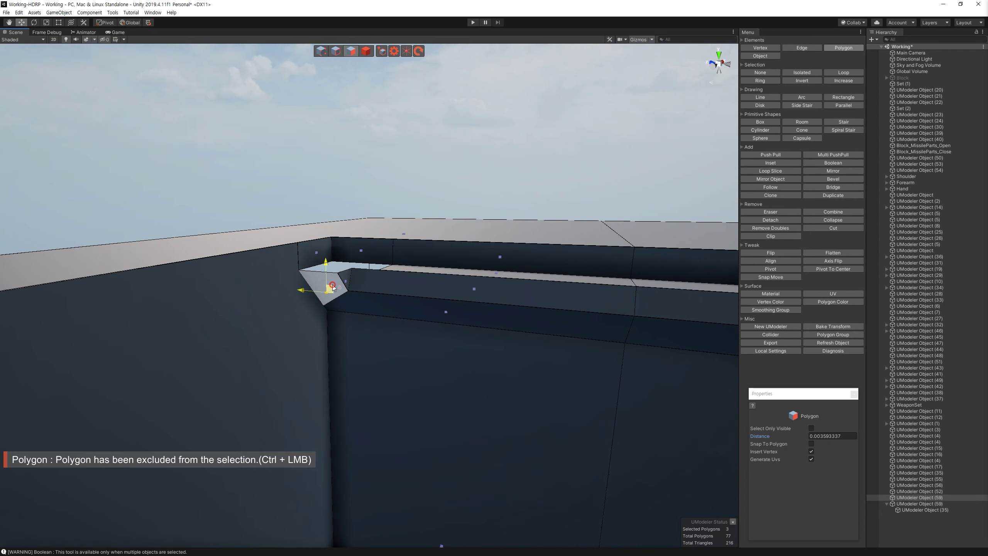
{"action": "left_click", "coordinate": [337, 279], "text": "ctrl"}
{"action": "left_click_drag", "start_coordinate": [337, 279], "coordinate": [416, 294], "text": "alt"}
{"action": "key", "text": "ctrl+z"}
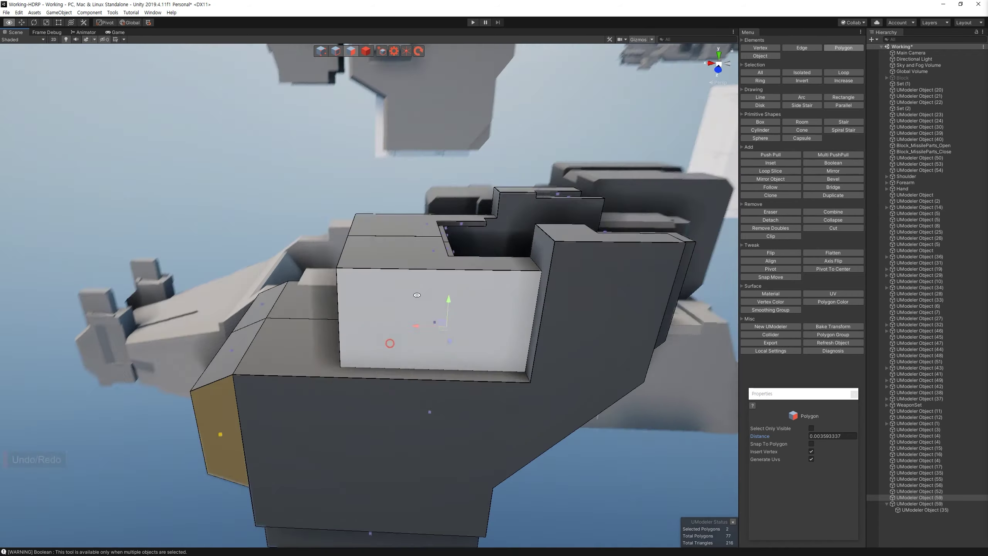
{"action": "scroll", "coordinate": [416, 294], "scroll_direction": "down", "scroll_amount": 5}
{"action": "left_click", "coordinate": [381, 404]}
{"action": "key", "text": "f"}
{"action": "mouse_move", "coordinate": [196, 227]}
{"action": "left_mouse_down", "text": "alt"}
{"action": "mouse_move", "coordinate": [337, 293]}
{"action": "mouse_move", "coordinate": [196, 307]}
{"action": "mouse_move", "coordinate": [338, 313]}
{"action": "mouse_move", "coordinate": [366, 349]}
{"action": "left_mouse_up", "text": "alt"}
{"action": "mouse_move", "coordinate": [424, 332]}
{"action": "left_mouse_down", "text": "alt"}
{"action": "mouse_move", "coordinate": [356, 273]}
{"action": "mouse_move", "coordinate": [330, 273]}
{"action": "mouse_move", "coordinate": [339, 296]}
{"action": "left_mouse_up", "text": "alt"}
{"action": "mouse_move", "coordinate": [273, 272]}
{"action": "left_mouse_down", "text": "alt"}
{"action": "mouse_move", "coordinate": [234, 267]}
{"action": "mouse_move", "coordinate": [397, 362]}
{"action": "mouse_move", "coordinate": [387, 348]}
{"action": "left_mouse_up", "text": "alt"}
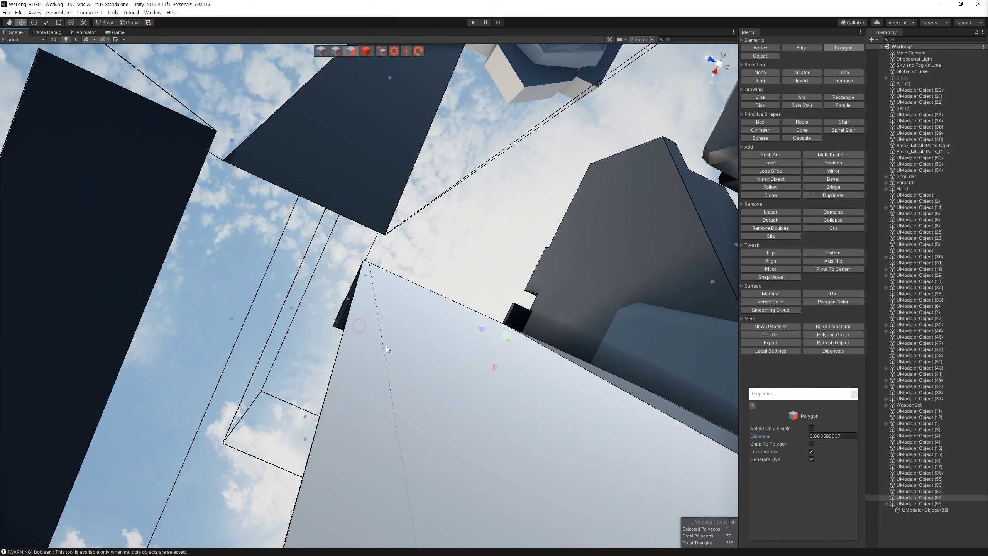
{"action": "mouse_move", "coordinate": [372, 288]}
{"action": "left_mouse_down", "text": "alt"}
{"action": "mouse_move", "coordinate": [363, 331]}
{"action": "mouse_move", "coordinate": [489, 282]}
{"action": "mouse_move", "coordinate": [381, 288]}
{"action": "mouse_move", "coordinate": [377, 343]}
{"action": "mouse_move", "coordinate": [287, 240]}
{"action": "mouse_move", "coordinate": [325, 78]}
{"action": "left_mouse_up", "text": "alt"}
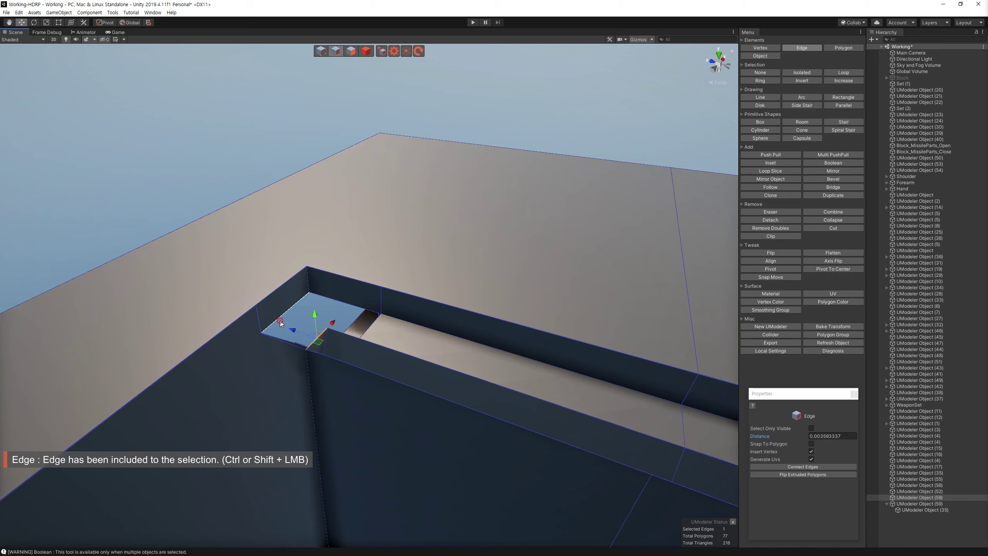
Step: Bridge the gap edges to fill the corner with a new face
{"action": "left_click", "coordinate": [318, 311]}
{"action": "left_click", "coordinate": [355, 321]}
{"action": "mouse_move", "coordinate": [637, 253]}
{"action": "right_mouse_down", "text": "alt"}
{"action": "mouse_move", "coordinate": [319, 243]}
{"action": "mouse_move", "coordinate": [492, 47]}
{"action": "right_mouse_up", "text": "alt"}
{"action": "left_click_drag", "start_coordinate": [404, 178], "coordinate": [613, 289], "text": "alt"}
Step: Combine Box (18) into UModeler Object (59) and frame the result
{"action": "left_click", "coordinate": [832, 163]}
{"action": "left_click", "coordinate": [366, 359]}
{"action": "key", "text": "f"}
{"action": "scroll", "coordinate": [358, 289], "scroll_direction": "up", "scroll_amount": 5}
{"action": "scroll", "coordinate": [474, 386], "scroll_direction": "up", "scroll_amount": 5}
{"action": "mouse_move", "coordinate": [552, 419]}
{"action": "left_mouse_down", "text": "alt"}
{"action": "mouse_move", "coordinate": [466, 351]}
{"action": "mouse_move", "coordinate": [470, 320]}
{"action": "mouse_move", "coordinate": [350, 98]}
{"action": "left_mouse_up", "text": "alt"}
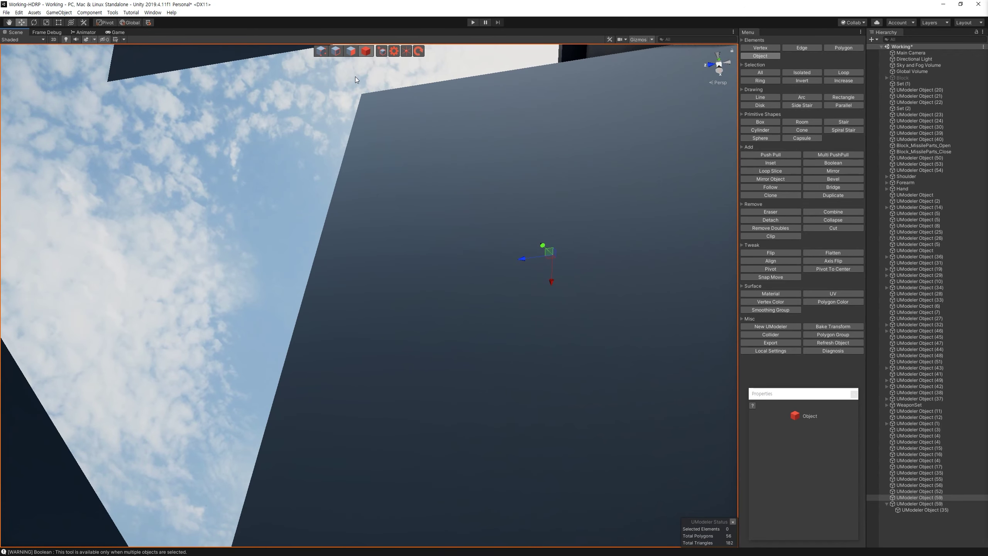
Step: Delete the thin vertical strip and its two neighbouring faces
{"action": "key", "text": "3"}
{"action": "left_click", "coordinate": [368, 156]}
{"action": "mouse_move", "coordinate": [491, 203]}
{"action": "left_mouse_down", "text": "alt"}
{"action": "mouse_move", "coordinate": [467, 223]}
{"action": "mouse_move", "coordinate": [377, 128]}
{"action": "left_mouse_up", "text": "alt"}
{"action": "left_click", "coordinate": [385, 171]}
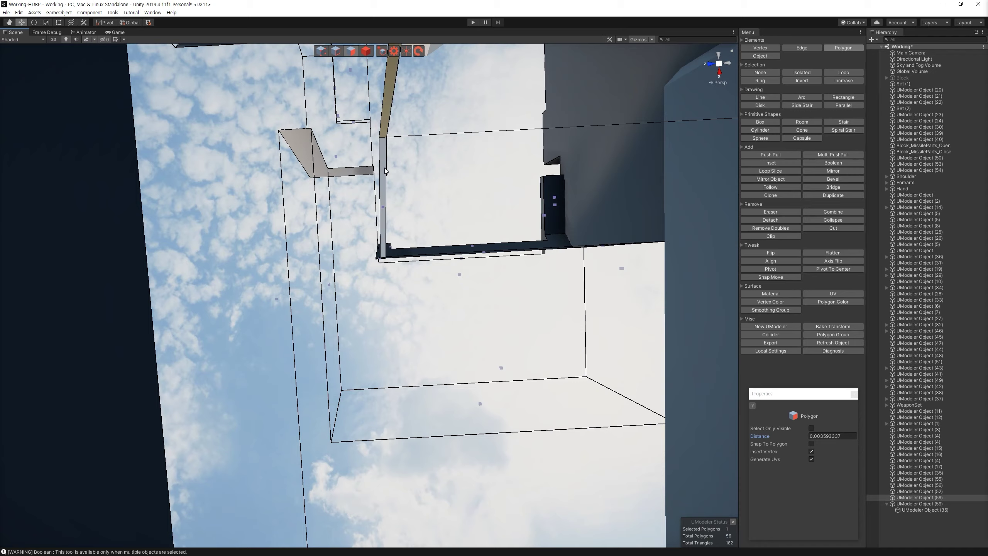
{"action": "left_click", "coordinate": [388, 171], "text": "ctrl"}
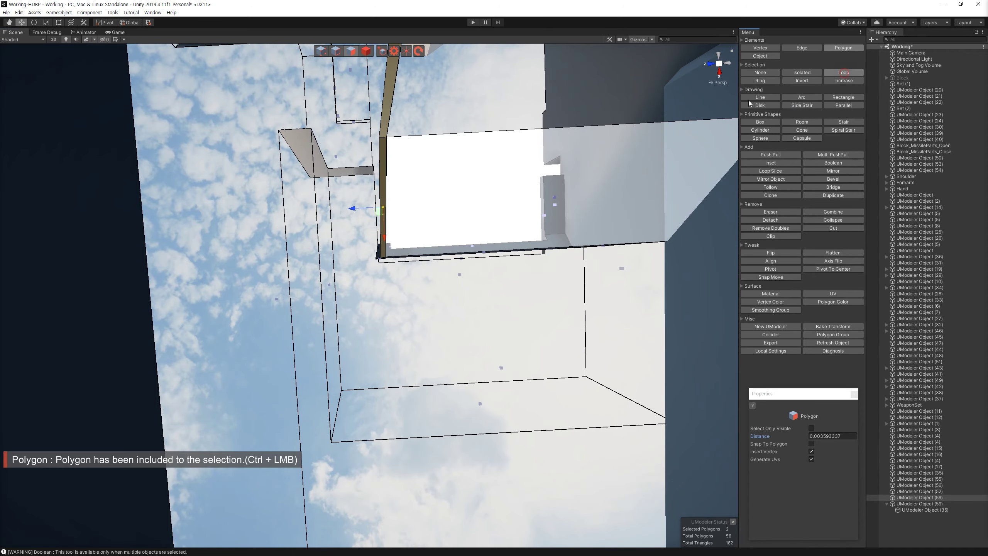
{"action": "left_click", "coordinate": [843, 73]}
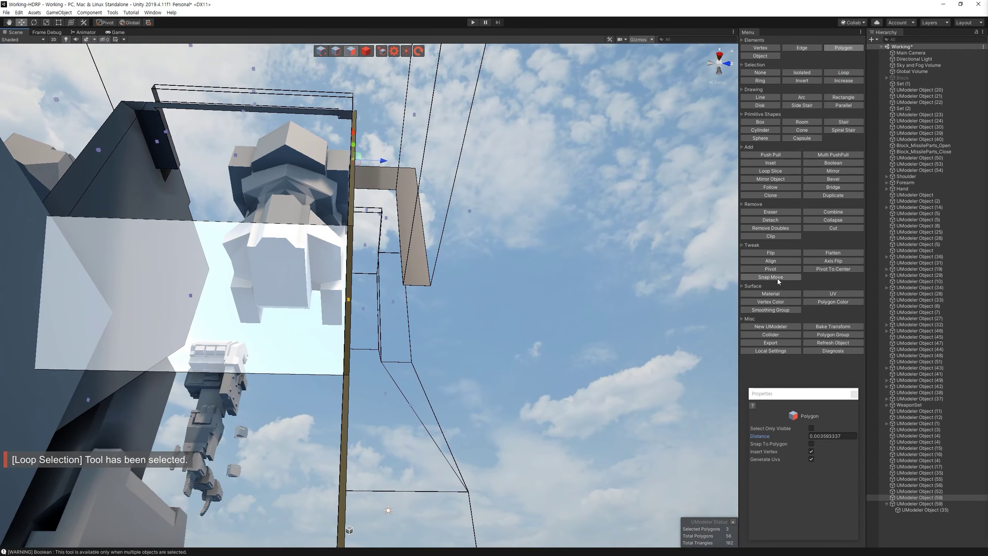
{"action": "key", "text": "Delete"}
{"action": "left_click_drag", "start_coordinate": [506, 273], "coordinate": [372, 178], "text": "alt"}
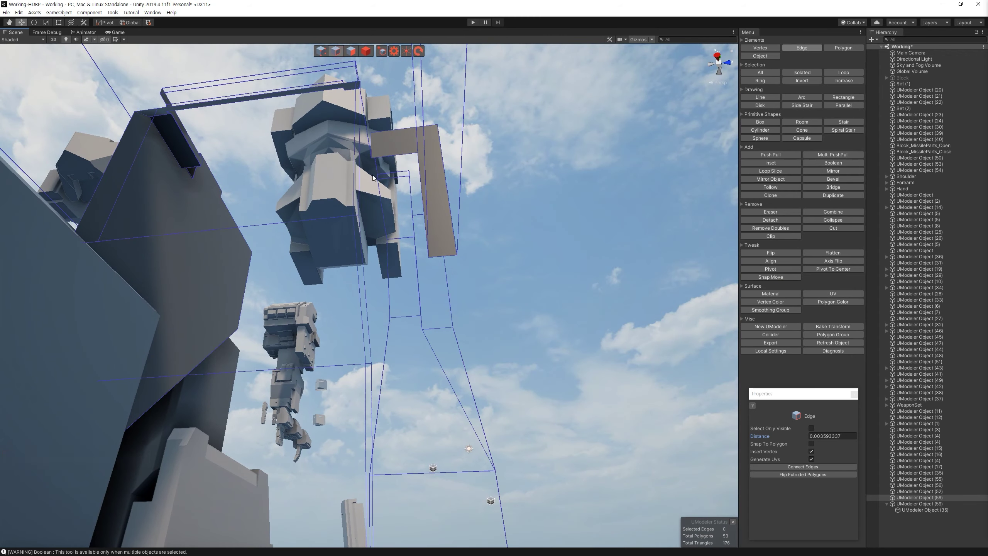
Step: Select edges along the new opening and inspect them, undoing the last edge operation
{"action": "left_click_drag", "start_coordinate": [405, 255], "coordinate": [389, 220], "text": "alt"}
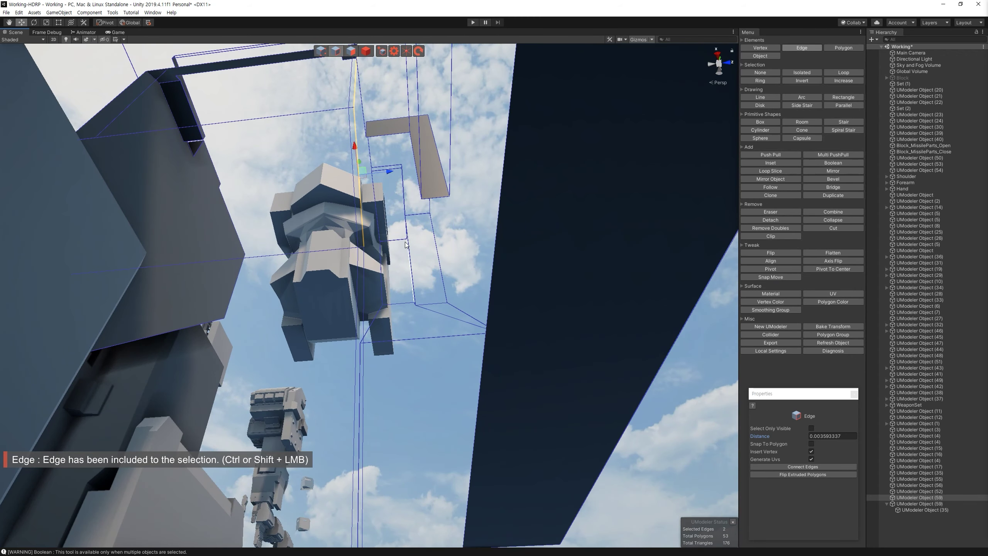
{"action": "left_click_drag", "start_coordinate": [270, 313], "coordinate": [238, 314], "text": "alt"}
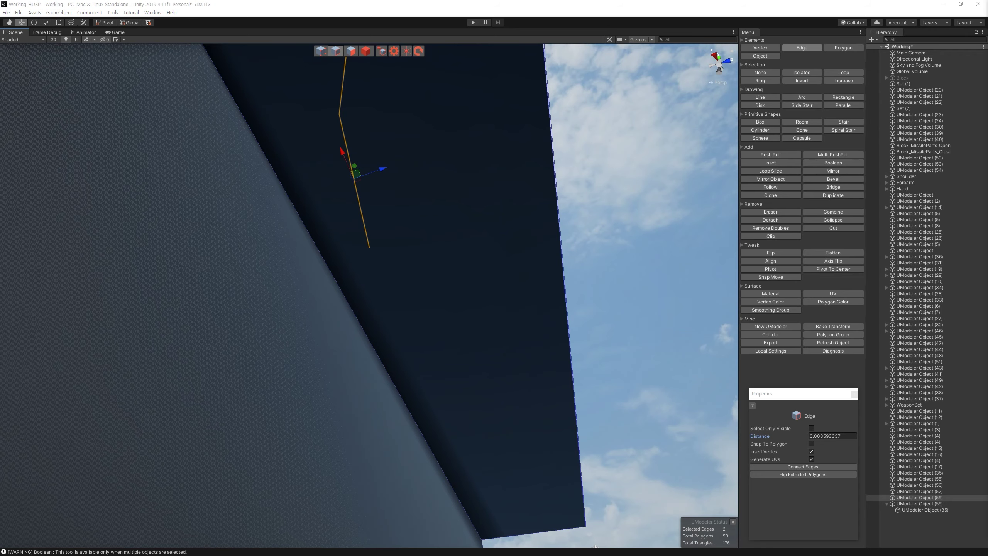
{"action": "scroll", "coordinate": [573, 271], "scroll_direction": "down", "scroll_amount": 5}
{"action": "scroll", "coordinate": [449, 192], "scroll_direction": "up", "scroll_amount": 5}
{"action": "scroll", "coordinate": [444, 271], "scroll_direction": "down", "scroll_amount": 5}
{"action": "left_click", "coordinate": [424, 291], "text": "shift"}
{"action": "scroll", "coordinate": [441, 235], "scroll_direction": "up", "scroll_amount": 5}
{"action": "scroll", "coordinate": [443, 253], "scroll_direction": "down", "scroll_amount": 5}
{"action": "mouse_move", "coordinate": [485, 304]}
{"action": "left_mouse_down", "text": "alt"}
{"action": "mouse_move", "coordinate": [467, 196]}
{"action": "mouse_move", "coordinate": [591, 342]}
{"action": "mouse_move", "coordinate": [408, 270]}
{"action": "left_mouse_up", "text": "alt"}
{"action": "scroll", "coordinate": [591, 342], "scroll_direction": "up", "scroll_amount": 5}
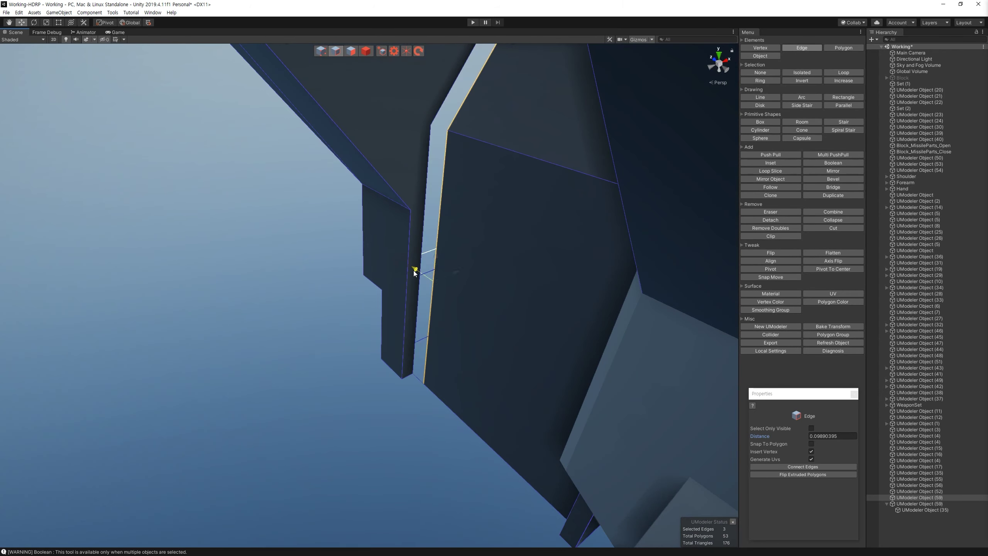
{"action": "scroll", "coordinate": [414, 271], "scroll_direction": "down", "scroll_amount": 3}
{"action": "left_click_drag", "start_coordinate": [481, 286], "coordinate": [457, 293], "text": "alt"}
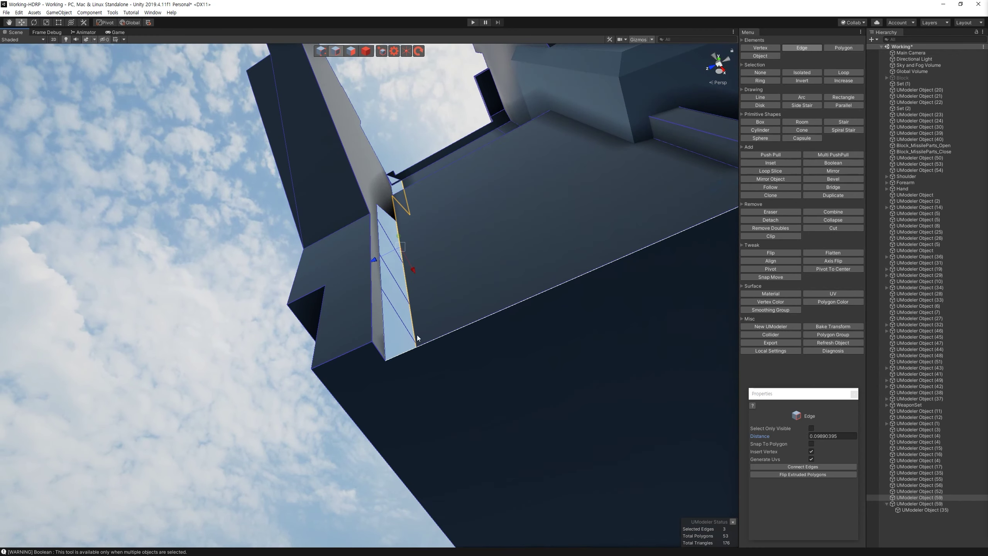
{"action": "mouse_move", "coordinate": [378, 262]}
{"action": "left_mouse_down", "text": "alt"}
{"action": "mouse_move", "coordinate": [402, 324]}
{"action": "mouse_move", "coordinate": [324, 51]}
{"action": "left_mouse_up", "text": "alt"}
{"action": "key", "text": "ctrl+z"}
{"action": "key", "text": "ctrl+z"}
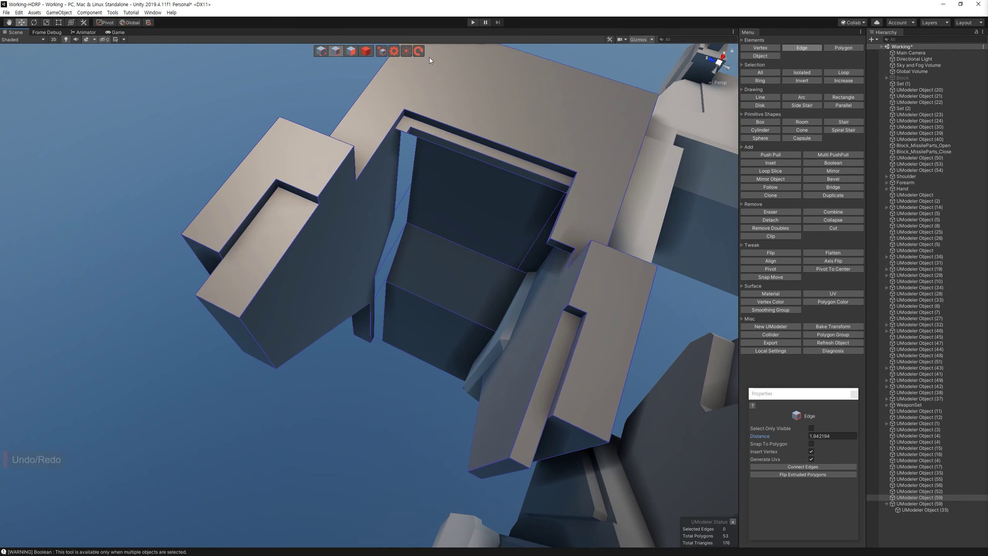
Step: Marquee-select all the recessed block's vertices, remove doubles, then pick the ledge face above
{"action": "key", "text": "1"}
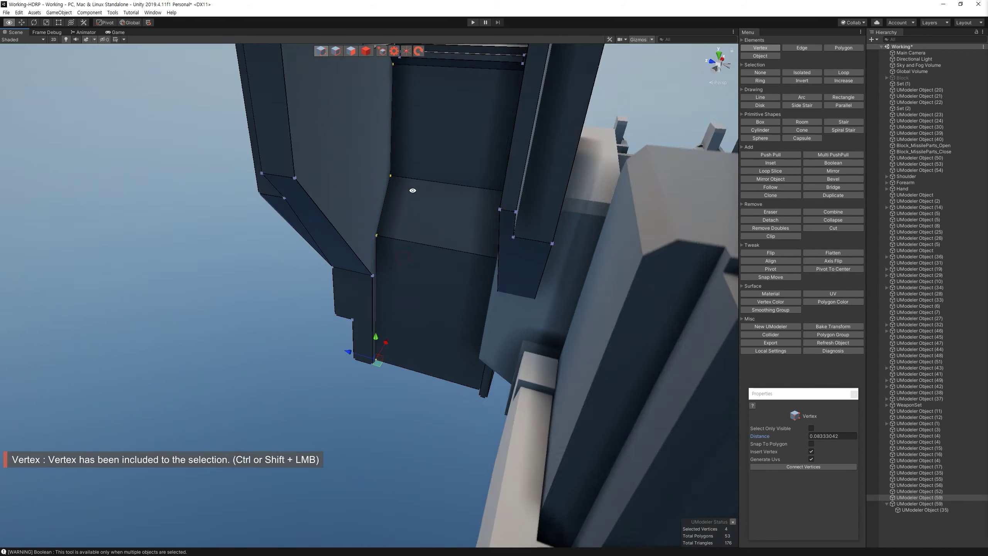
{"action": "left_click_drag", "start_coordinate": [375, 339], "coordinate": [421, 348], "text": "alt"}
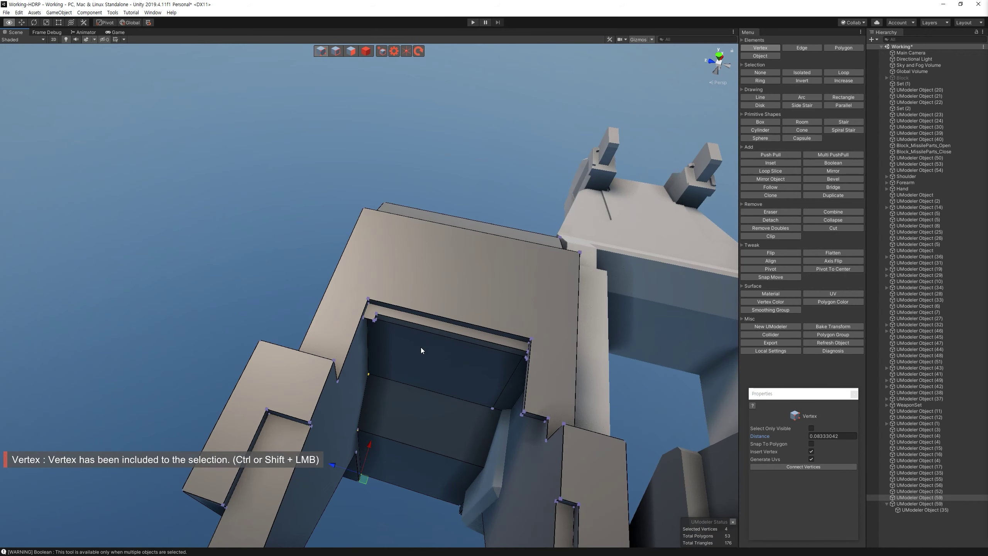
{"action": "left_click_drag", "start_coordinate": [242, 202], "coordinate": [629, 483]}
{"action": "left_click", "coordinate": [782, 229]}
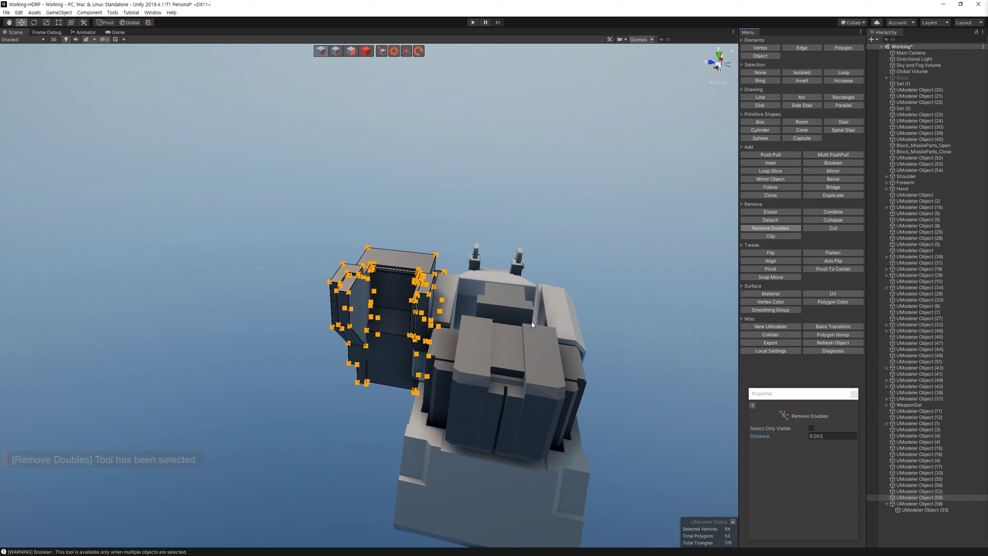
{"action": "left_click_drag", "start_coordinate": [530, 321], "coordinate": [844, 350], "text": "alt"}
{"action": "left_click", "coordinate": [818, 428]}
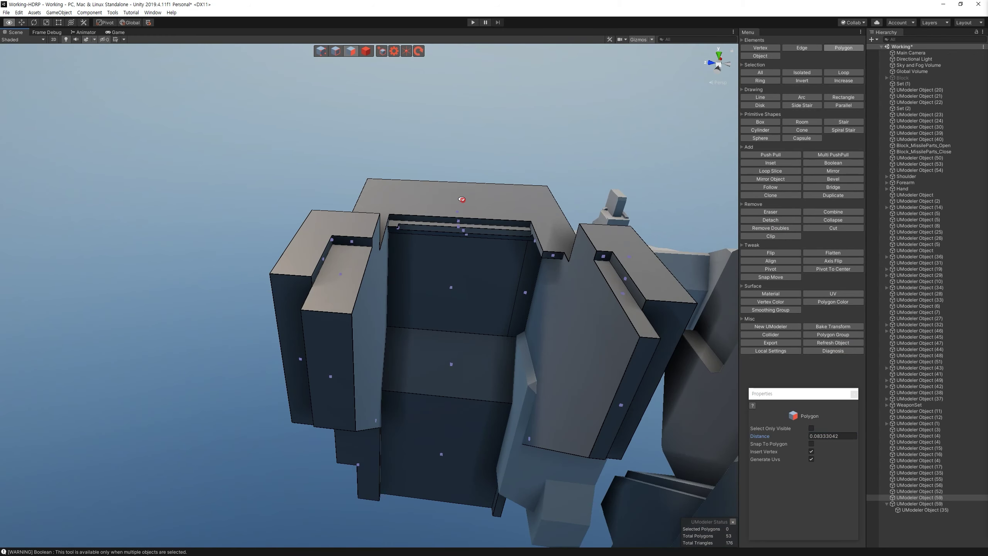
{"action": "left_click", "coordinate": [376, 222]}
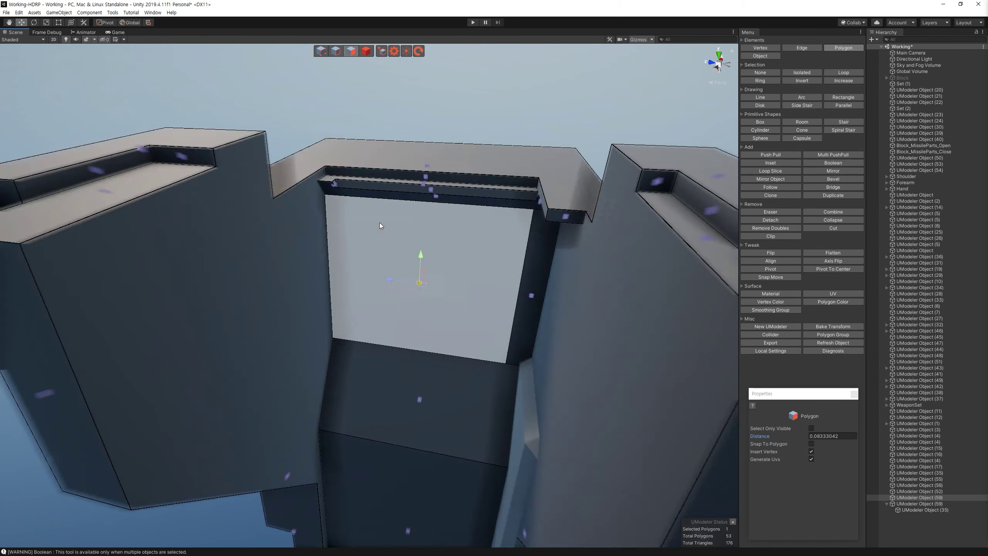
Step: Mirror the hand housing across Z (66 polygons), then select the lower hand block
{"action": "key", "text": "f"}
{"action": "mouse_move", "coordinate": [284, 207]}
{"action": "left_mouse_down", "text": "alt"}
{"action": "mouse_move", "coordinate": [419, 244]}
{"action": "mouse_move", "coordinate": [358, 168]}
{"action": "mouse_move", "coordinate": [280, 267]}
{"action": "mouse_move", "coordinate": [276, 171]}
{"action": "left_mouse_up", "text": "alt"}
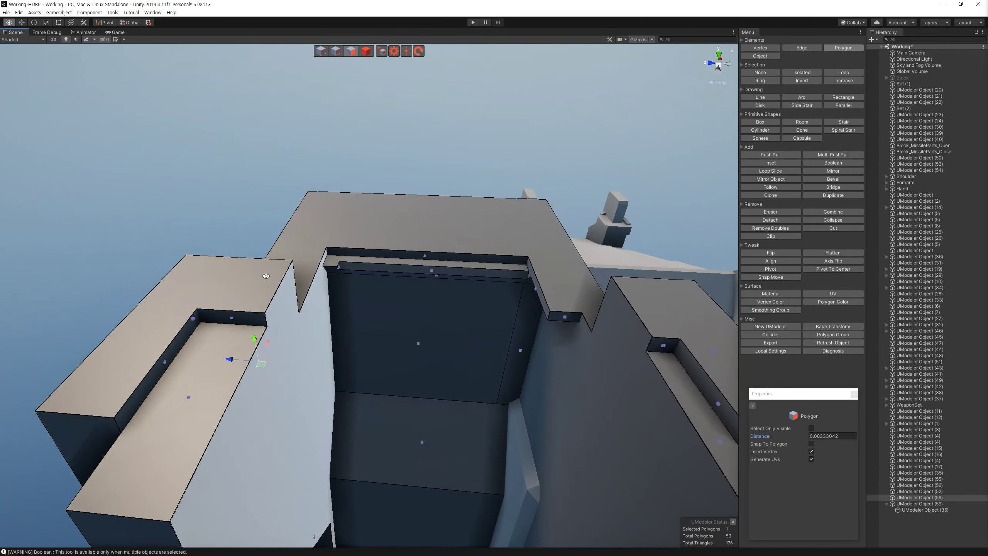
{"action": "left_click", "coordinate": [276, 171]}
{"action": "left_click", "coordinate": [851, 171]}
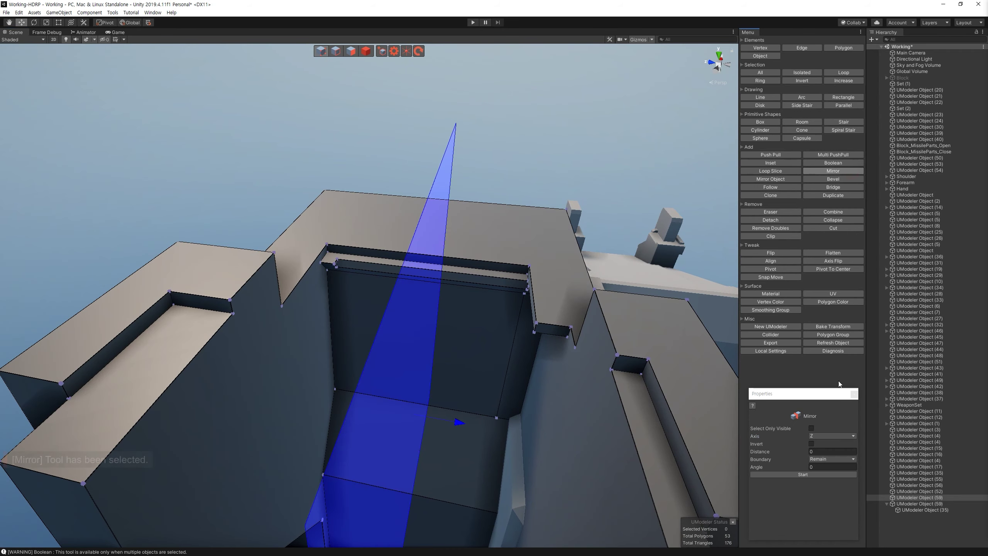
{"action": "left_click", "coordinate": [819, 474]}
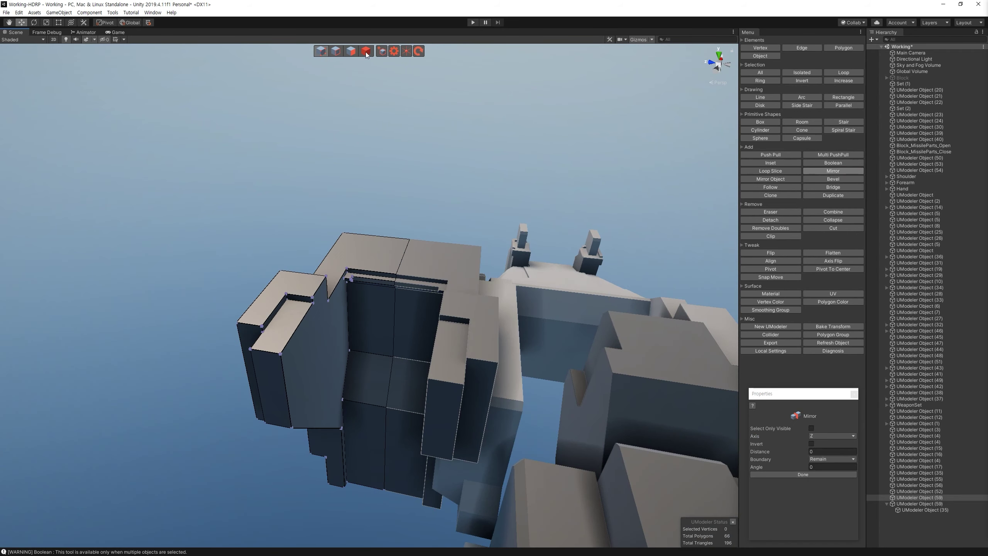
{"action": "left_click", "coordinate": [365, 52]}
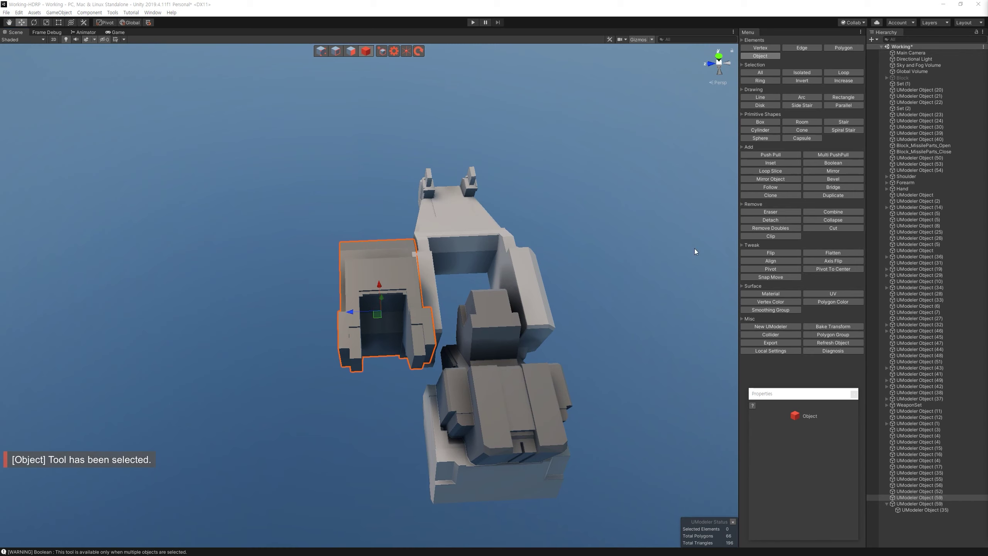
{"action": "left_click", "coordinate": [483, 321]}
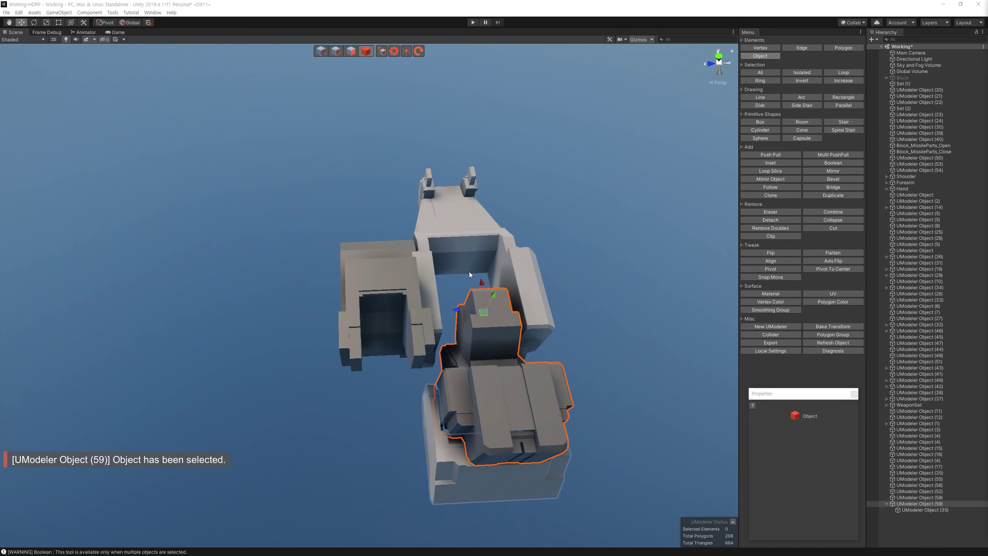
Step: Push-pull the lower block's top face into a recess and its side face slightly inward
{"action": "left_click_drag", "start_coordinate": [544, 296], "coordinate": [563, 288], "text": "alt"}
{"action": "mouse_move", "coordinate": [563, 289]}
{"action": "right_mouse_down", "text": "alt"}
{"action": "mouse_move", "coordinate": [511, 366]}
{"action": "mouse_move", "coordinate": [490, 326]}
{"action": "right_mouse_up", "text": "alt"}
{"action": "left_click_drag", "start_coordinate": [489, 327], "coordinate": [464, 331], "text": "alt"}
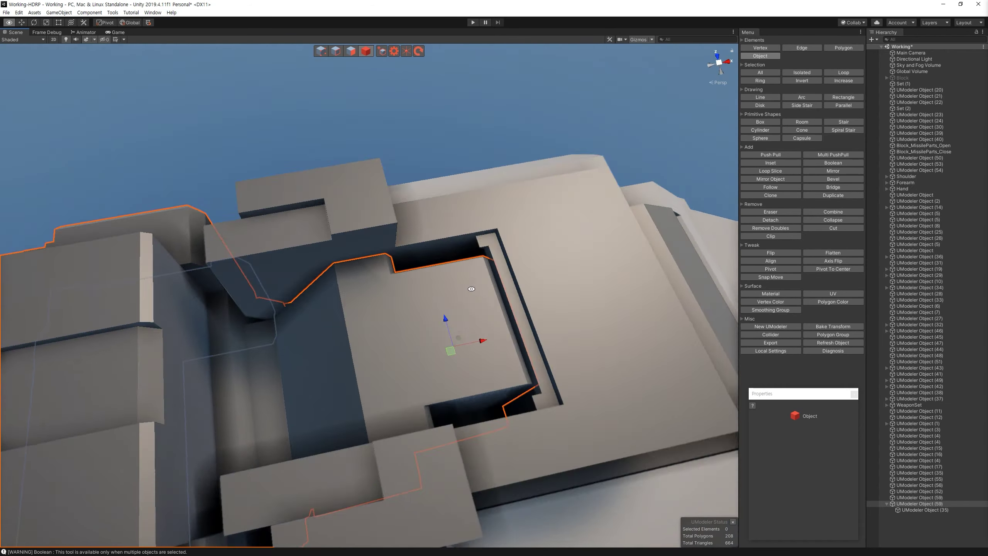
{"action": "mouse_move", "coordinate": [464, 331]}
{"action": "left_mouse_down", "text": "alt"}
{"action": "mouse_move", "coordinate": [533, 286]}
{"action": "mouse_move", "coordinate": [379, 57]}
{"action": "mouse_move", "coordinate": [484, 250]}
{"action": "left_mouse_up", "text": "alt"}
{"action": "key", "text": "3"}
{"action": "left_click", "coordinate": [783, 157]}
{"action": "mouse_move", "coordinate": [361, 175]}
{"action": "left_mouse_down"}
{"action": "mouse_move", "coordinate": [517, 86]}
{"action": "mouse_move", "coordinate": [347, 134]}
{"action": "mouse_move", "coordinate": [379, 200]}
{"action": "left_mouse_up"}
{"action": "mouse_move", "coordinate": [400, 235]}
{"action": "left_mouse_down"}
{"action": "mouse_move", "coordinate": [454, 221]}
{"action": "mouse_move", "coordinate": [480, 198]}
{"action": "mouse_move", "coordinate": [447, 218]}
{"action": "mouse_move", "coordinate": [522, 213]}
{"action": "left_mouse_up"}
{"action": "left_click", "coordinate": [522, 214]}
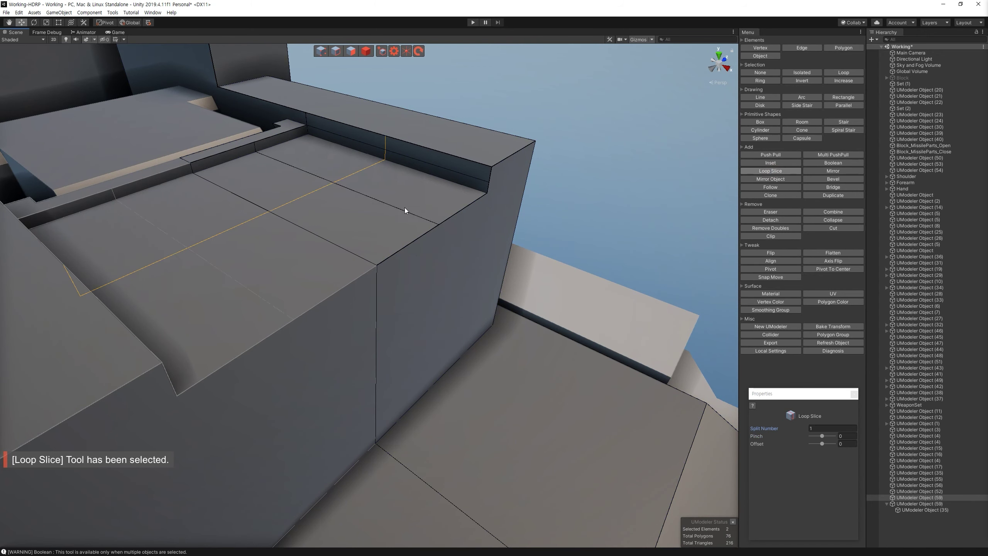
Step: Slide and commit a new edge loop across the top of the block
{"action": "left_click_drag", "start_coordinate": [333, 215], "coordinate": [430, 260]}
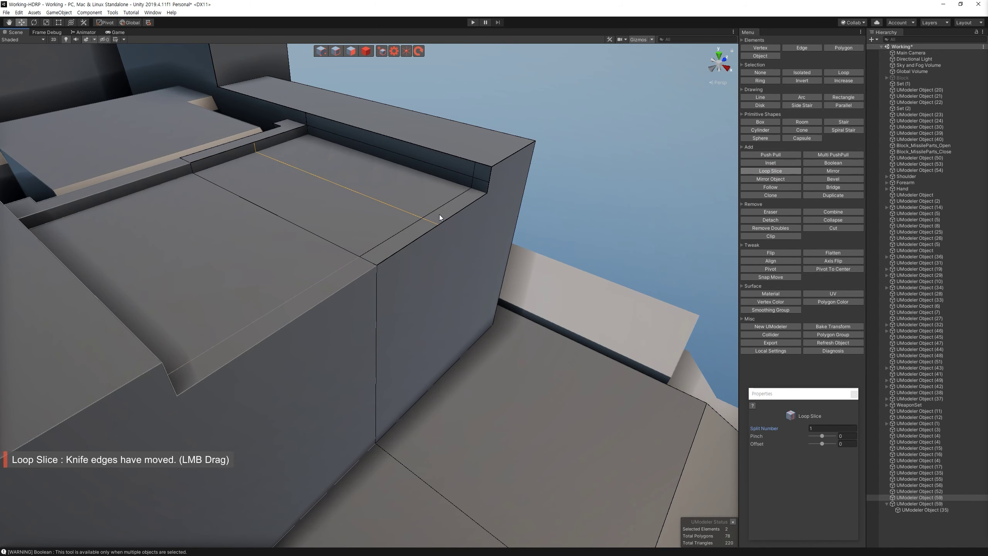
{"action": "left_click", "coordinate": [439, 216]}
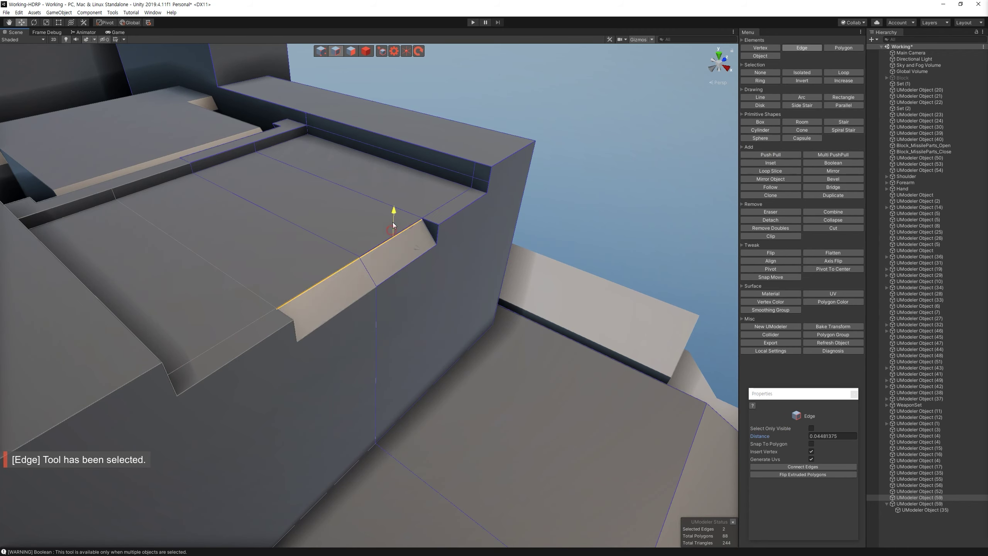
{"action": "key", "text": "4"}
{"action": "left_click_drag", "start_coordinate": [548, 249], "coordinate": [415, 295], "text": "alt"}
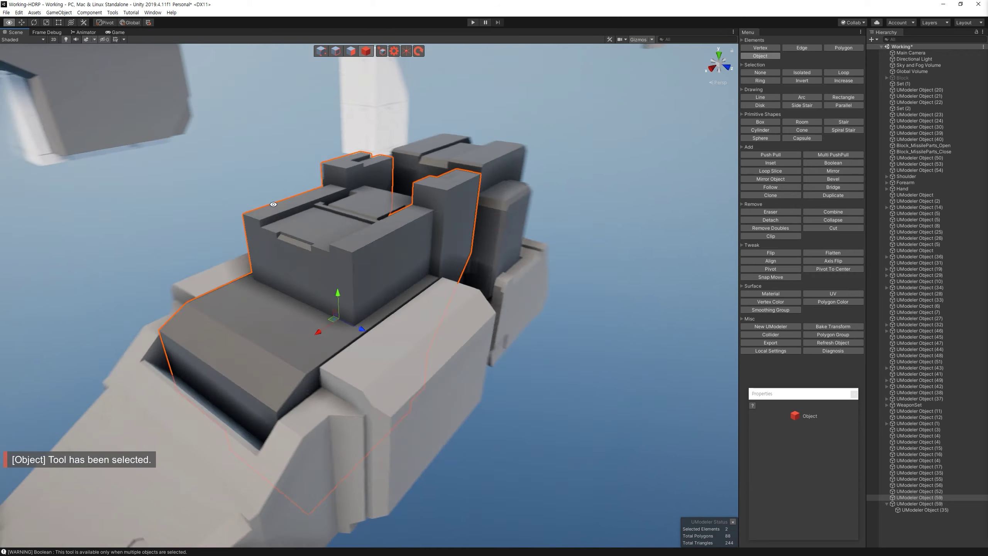
Step: Start a line on the block, then try push-pulling its end face
{"action": "key", "text": "2"}
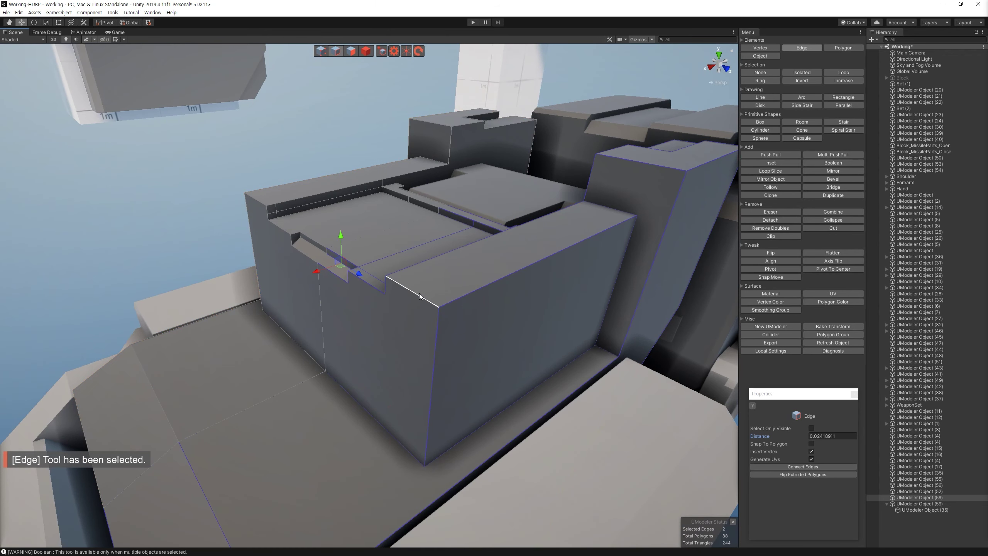
{"action": "scroll", "coordinate": [563, 277], "scroll_direction": "up", "scroll_amount": 1}
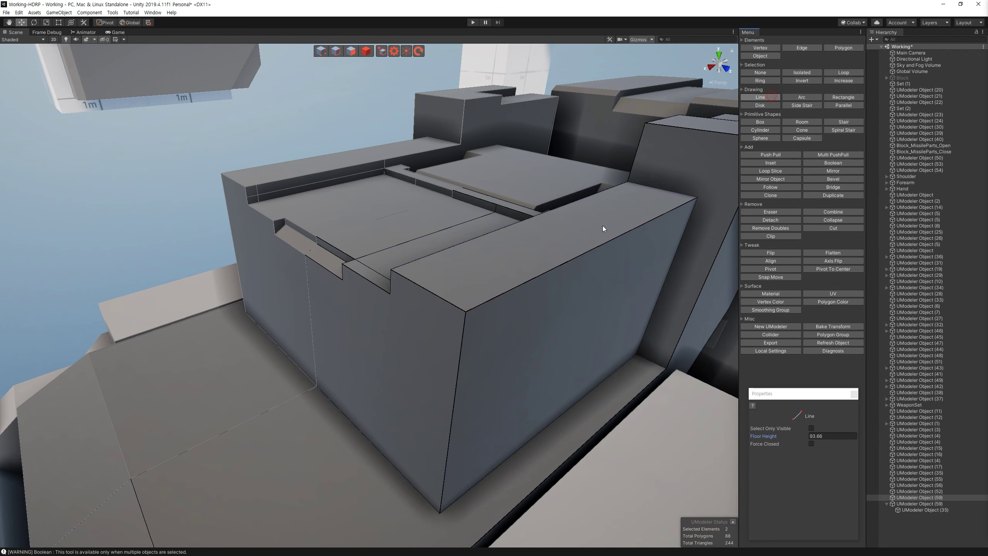
{"action": "left_click", "coordinate": [464, 321]}
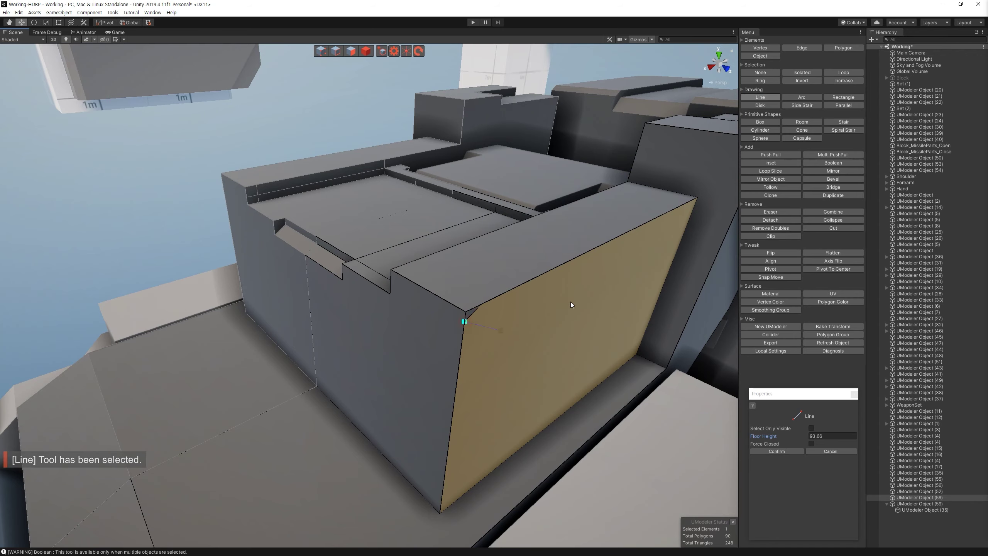
{"action": "key", "text": "3"}
{"action": "left_click", "coordinate": [770, 154]}
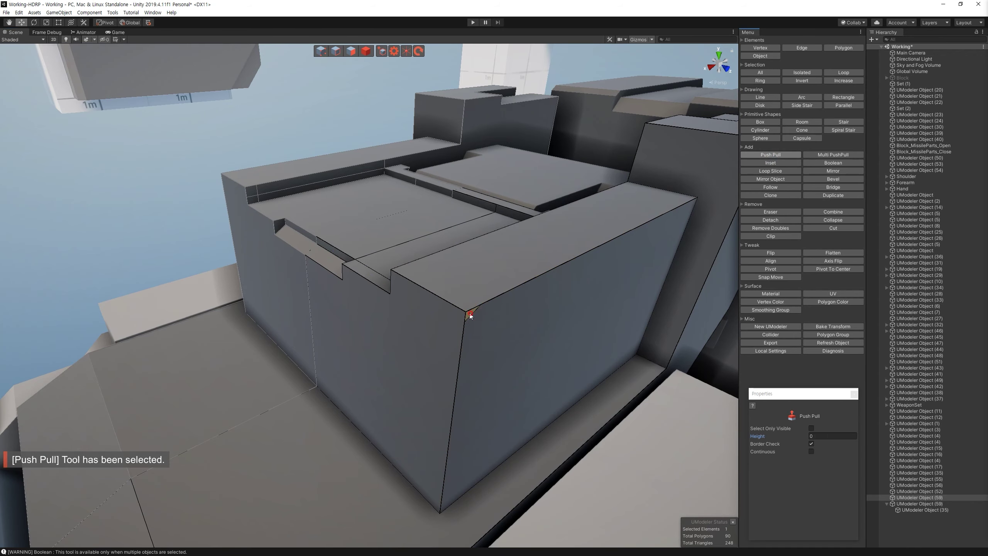
{"action": "left_click_drag", "start_coordinate": [375, 241], "coordinate": [375, 233]}
{"action": "key", "text": "4"}
{"action": "mouse_move", "coordinate": [372, 93]}
{"action": "left_mouse_down", "text": "alt"}
{"action": "mouse_move", "coordinate": [509, 244]}
{"action": "mouse_move", "coordinate": [299, 194]}
{"action": "left_mouse_up", "text": "alt"}
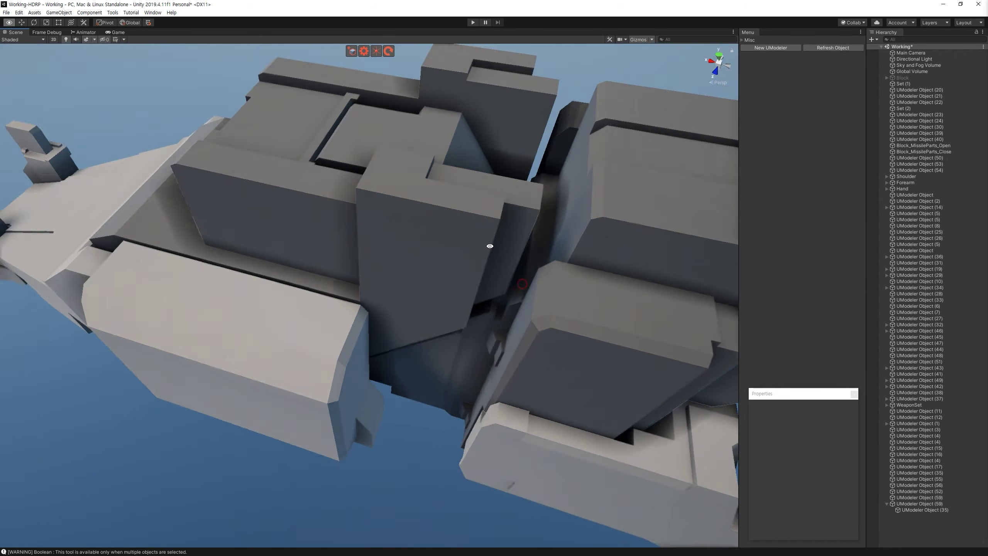
Step: Select blocks on top of the hand, undoing an accidental rotation change
{"action": "mouse_move", "coordinate": [299, 194]}
{"action": "left_mouse_down", "text": "alt"}
{"action": "mouse_move", "coordinate": [498, 276]}
{"action": "mouse_move", "coordinate": [394, 151]}
{"action": "left_mouse_up", "text": "alt"}
{"action": "left_click", "coordinate": [374, 202]}
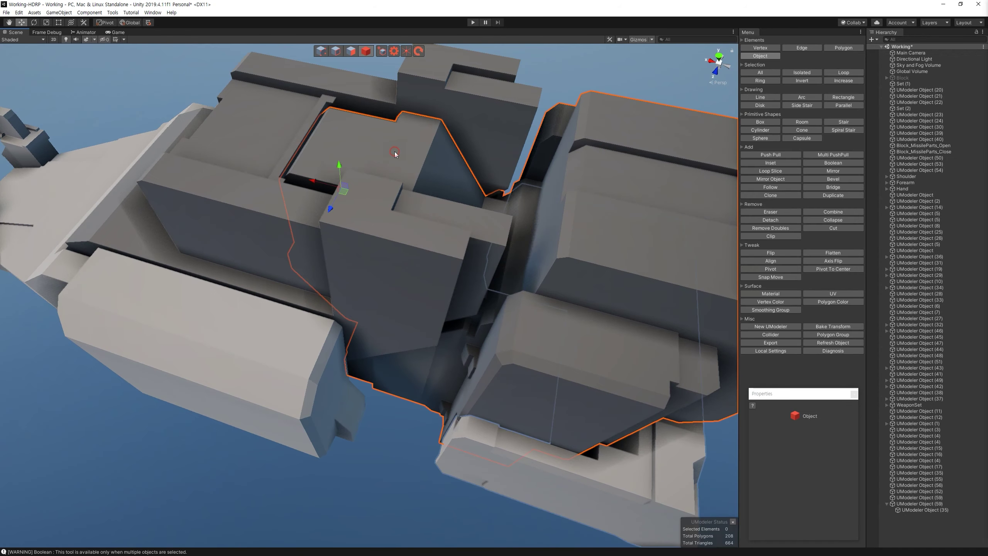
{"action": "key", "text": "e"}
{"action": "mouse_move", "coordinate": [374, 202]}
{"action": "left_mouse_down", "text": "alt"}
{"action": "mouse_move", "coordinate": [347, 156]}
{"action": "mouse_move", "coordinate": [432, 110]}
{"action": "mouse_move", "coordinate": [514, 276]}
{"action": "mouse_move", "coordinate": [460, 269]}
{"action": "mouse_move", "coordinate": [526, 142]}
{"action": "mouse_move", "coordinate": [354, 163]}
{"action": "mouse_move", "coordinate": [428, 233]}
{"action": "mouse_move", "coordinate": [398, 177]}
{"action": "mouse_move", "coordinate": [449, 237]}
{"action": "left_mouse_up", "text": "alt"}
{"action": "key", "text": "ctrl+z"}
{"action": "left_click", "coordinate": [460, 269]}
{"action": "key", "text": "3"}
Step: Select the tall narrow block and pick edges along its corners in Edge mode
{"action": "left_click", "coordinate": [428, 233]}
{"action": "key", "text": "3"}
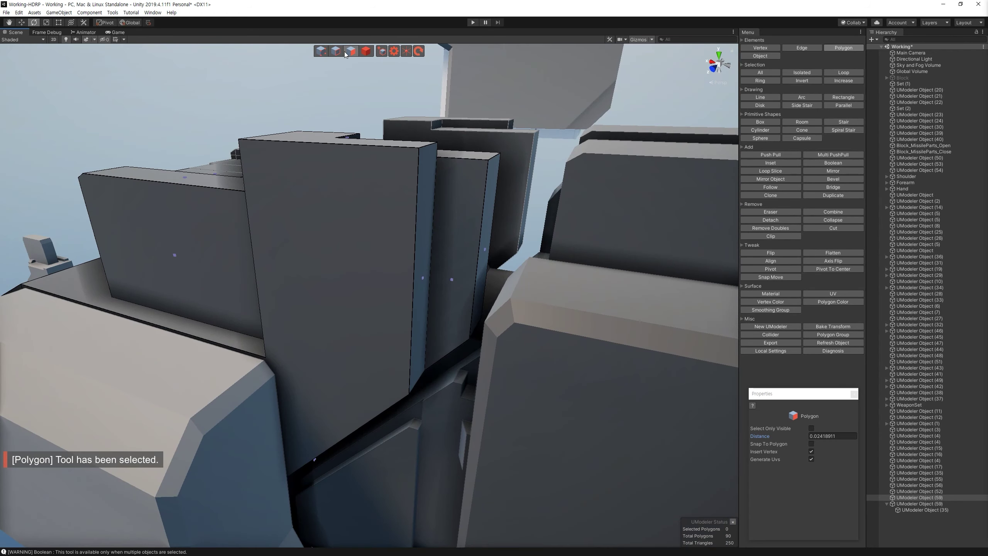
{"action": "key", "text": "2"}
{"action": "left_click", "coordinate": [426, 324], "text": "shift"}
{"action": "left_click_drag", "start_coordinate": [426, 325], "coordinate": [226, 355], "text": "alt"}
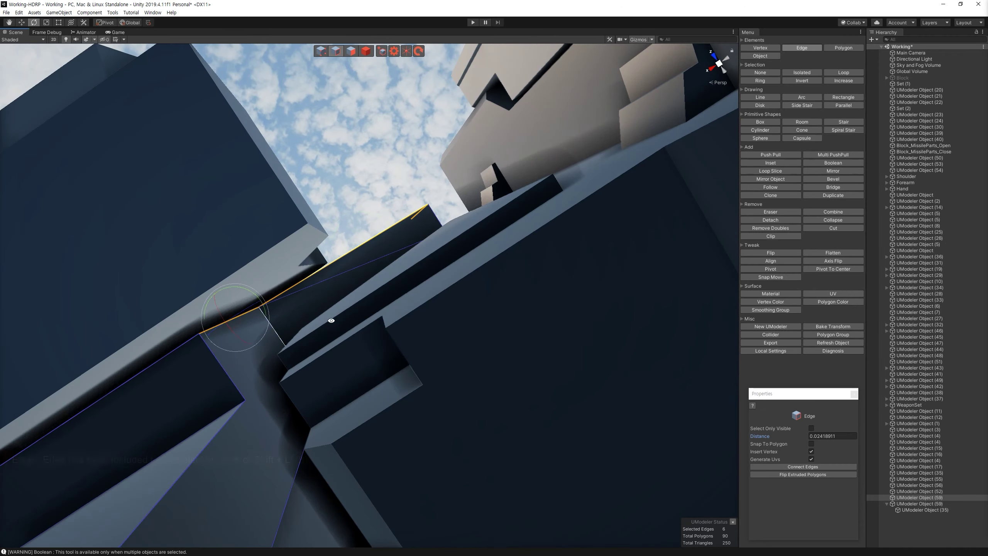
{"action": "left_click", "coordinate": [326, 322], "text": "shift"}
{"action": "mouse_move", "coordinate": [326, 322]}
{"action": "left_mouse_down", "text": "alt"}
{"action": "mouse_move", "coordinate": [380, 345]}
{"action": "mouse_move", "coordinate": [445, 169]}
{"action": "left_mouse_up", "text": "alt"}
Step: Adjust the tall block's corner vertices, then return to Object mode and select the hand's parent
{"action": "key", "text": "1"}
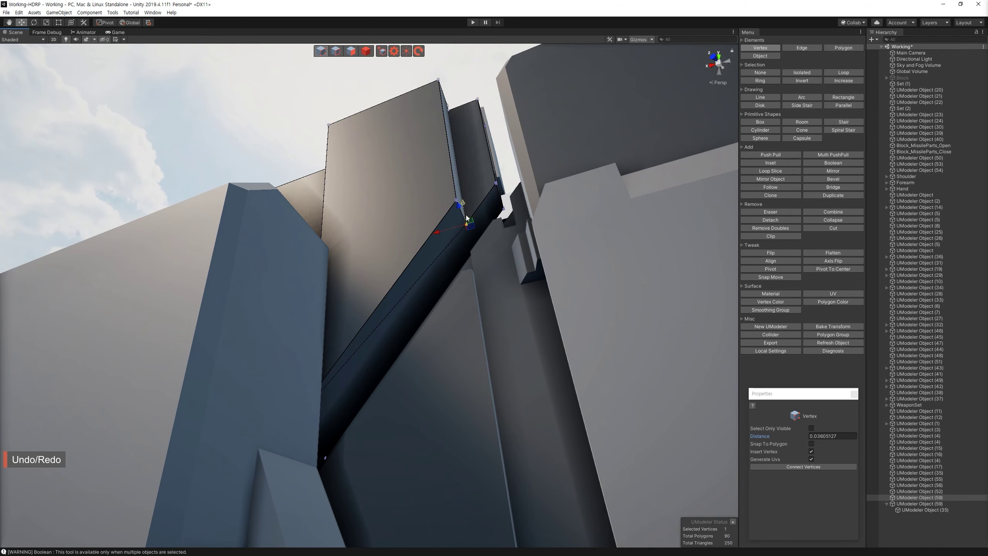
{"action": "left_click_drag", "start_coordinate": [467, 218], "coordinate": [318, 211], "text": "alt"}
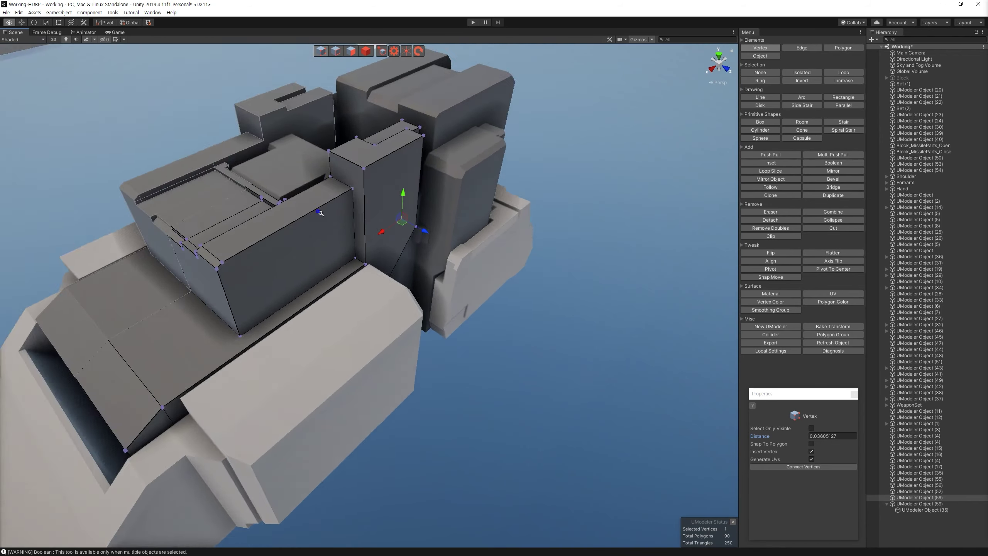
{"action": "key", "text": "f"}
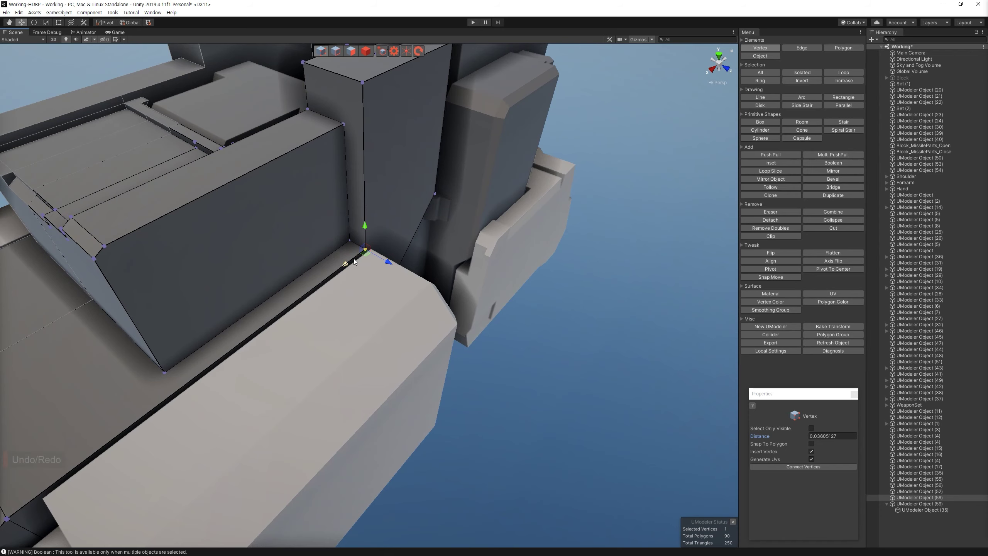
{"action": "left_click_drag", "start_coordinate": [343, 265], "coordinate": [383, 192], "text": "alt"}
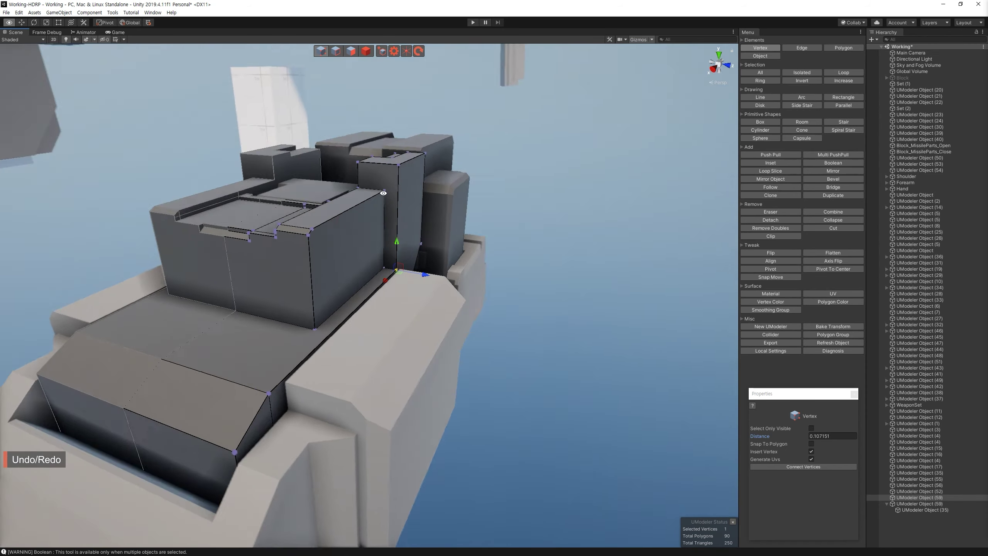
{"action": "scroll", "coordinate": [383, 192], "scroll_direction": "down", "scroll_amount": 5}
{"action": "key", "text": "4"}
{"action": "mouse_move", "coordinate": [462, 217]}
{"action": "left_mouse_down", "text": "alt"}
{"action": "mouse_move", "coordinate": [408, 221]}
{"action": "mouse_move", "coordinate": [510, 264]}
{"action": "mouse_move", "coordinate": [443, 226]}
{"action": "left_mouse_up", "text": "alt"}
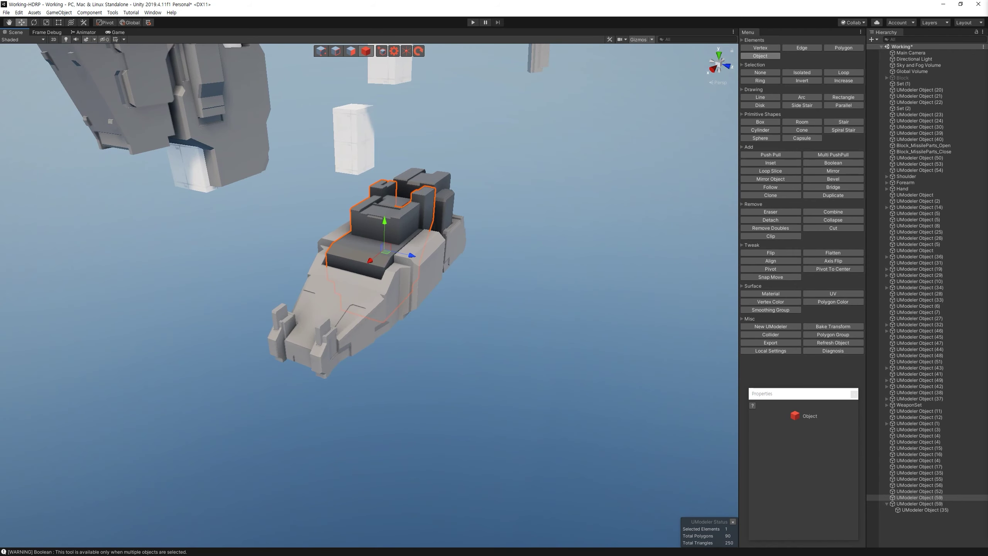
{"action": "left_click", "coordinate": [471, 312]}
Step: Draw a trial rectangle on the sloped base block's top face, then delete it
{"action": "scroll", "coordinate": [463, 320], "scroll_direction": "up", "scroll_amount": 5}
{"action": "left_click_drag", "start_coordinate": [505, 320], "coordinate": [459, 308], "text": "alt"}
{"action": "scroll", "coordinate": [461, 290], "scroll_direction": "up", "scroll_amount": 5}
{"action": "left_click", "coordinate": [461, 290]}
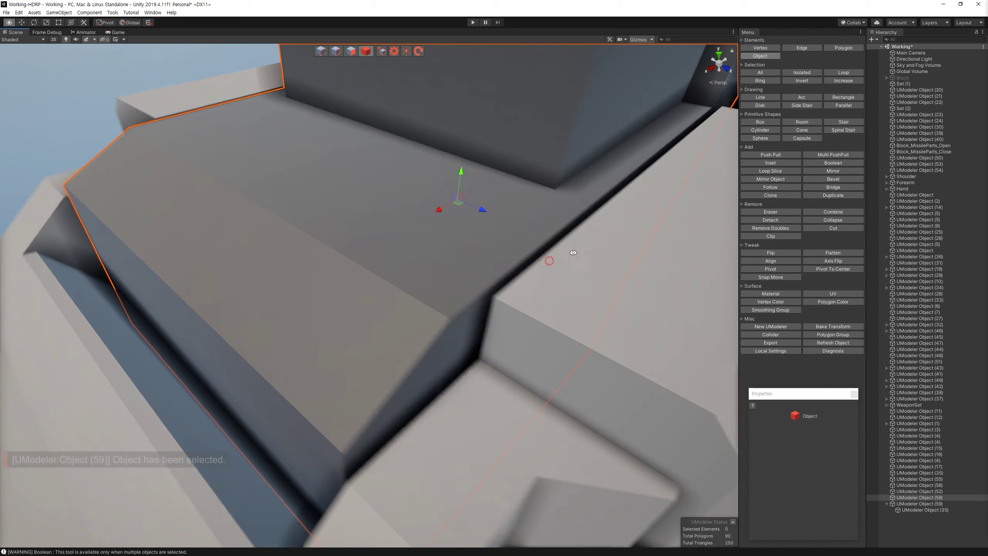
{"action": "left_click", "coordinate": [842, 98]}
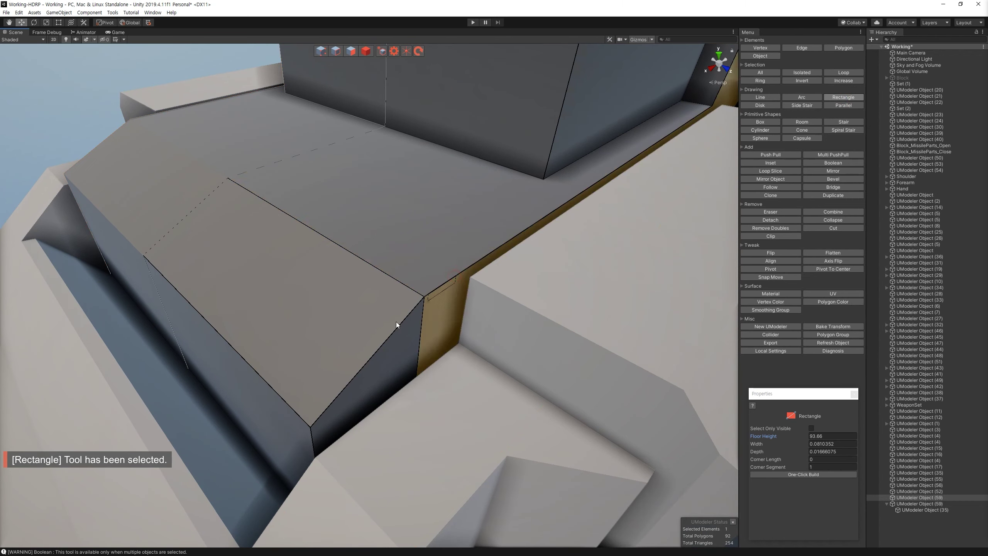
{"action": "left_click_drag", "start_coordinate": [467, 293], "coordinate": [473, 226]}
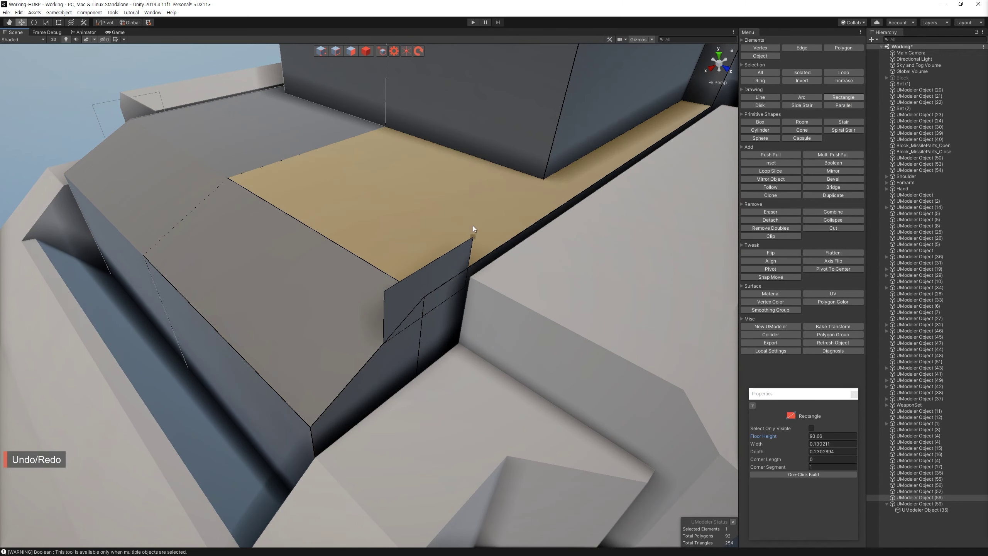
{"action": "left_click", "coordinate": [349, 53]}
{"action": "left_click", "coordinate": [408, 268]}
{"action": "key", "text": "Delete"}
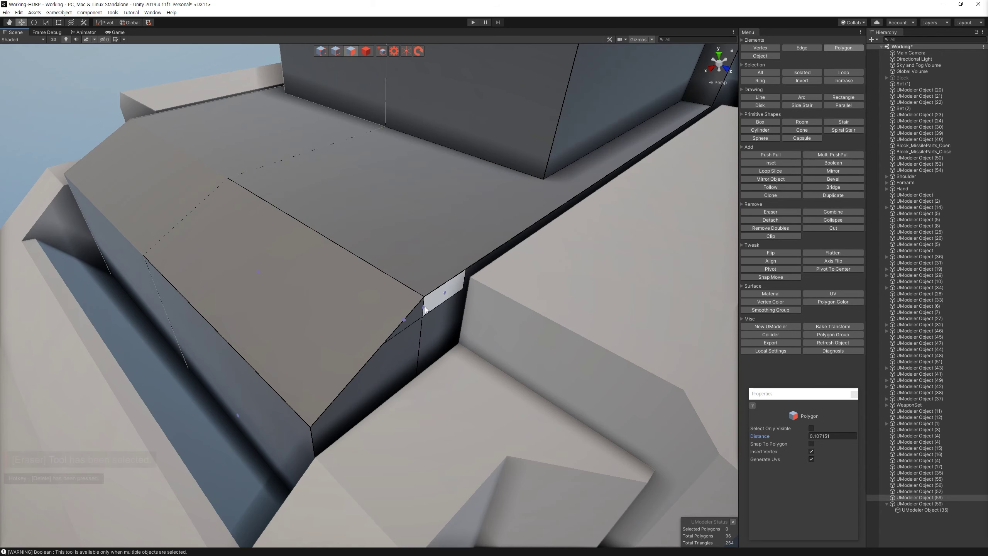
{"action": "left_click", "coordinate": [425, 312]}
{"action": "key", "text": "Escape"}
Step: Try moving and pushing the small face into a notch, undoing both attempts
{"action": "scroll", "coordinate": [565, 320], "scroll_direction": "down", "scroll_amount": 5}
{"action": "scroll", "coordinate": [565, 321], "scroll_direction": "up", "scroll_amount": 4}
{"action": "scroll", "coordinate": [564, 320], "scroll_direction": "up", "scroll_amount": 2}
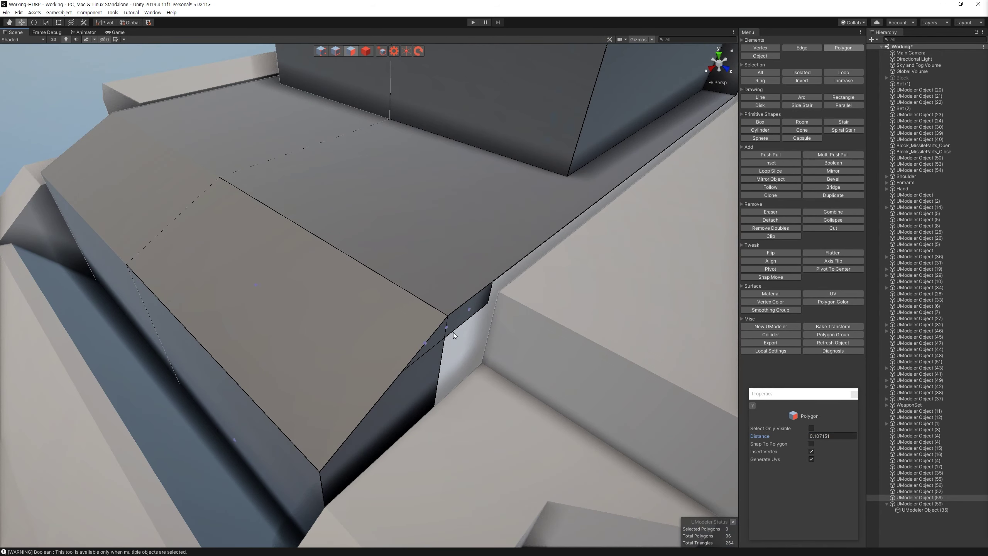
{"action": "left_click", "coordinate": [446, 327]}
{"action": "key", "text": "ctrl+z"}
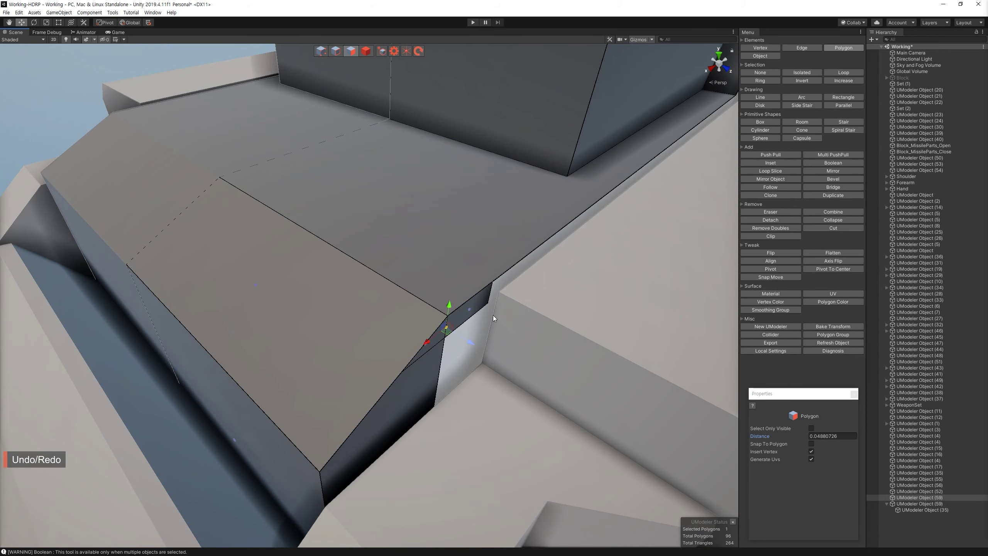
{"action": "key", "text": "e"}
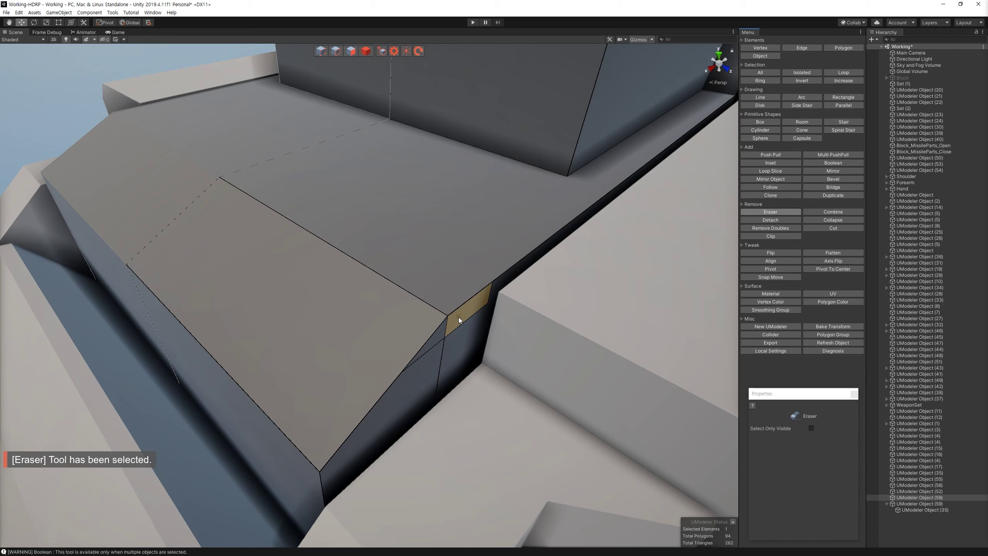
{"action": "key", "text": "p"}
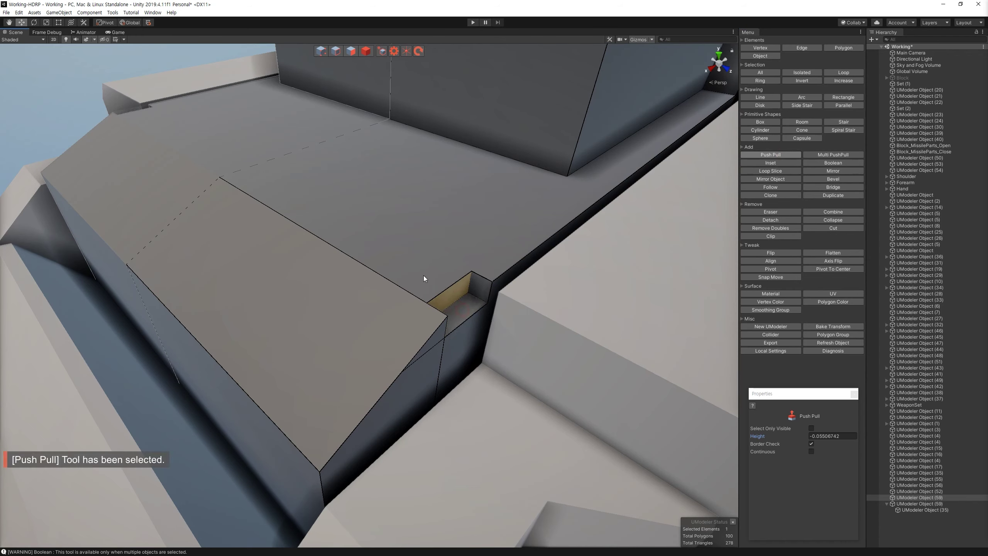
{"action": "left_click_drag", "start_coordinate": [423, 275], "coordinate": [432, 330]}
{"action": "scroll", "coordinate": [445, 327], "scroll_direction": "down", "scroll_amount": 3}
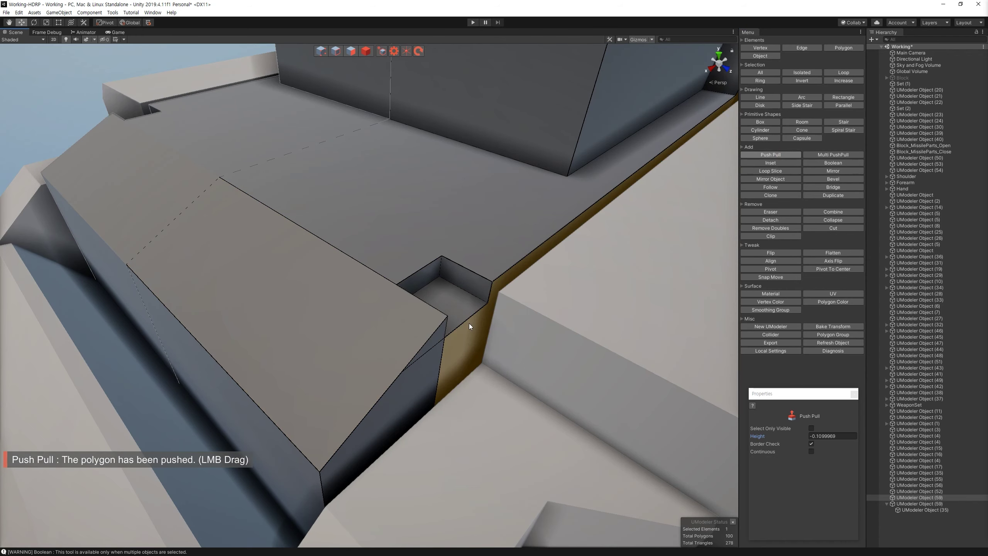
{"action": "key", "text": "ctrl+z"}
{"action": "scroll", "coordinate": [469, 323], "scroll_direction": "down", "scroll_amount": 8}
Step: Merge duplicate vertices, push the notch face about -0.14 into the groove corner, then deselect
{"action": "key", "text": "1"}
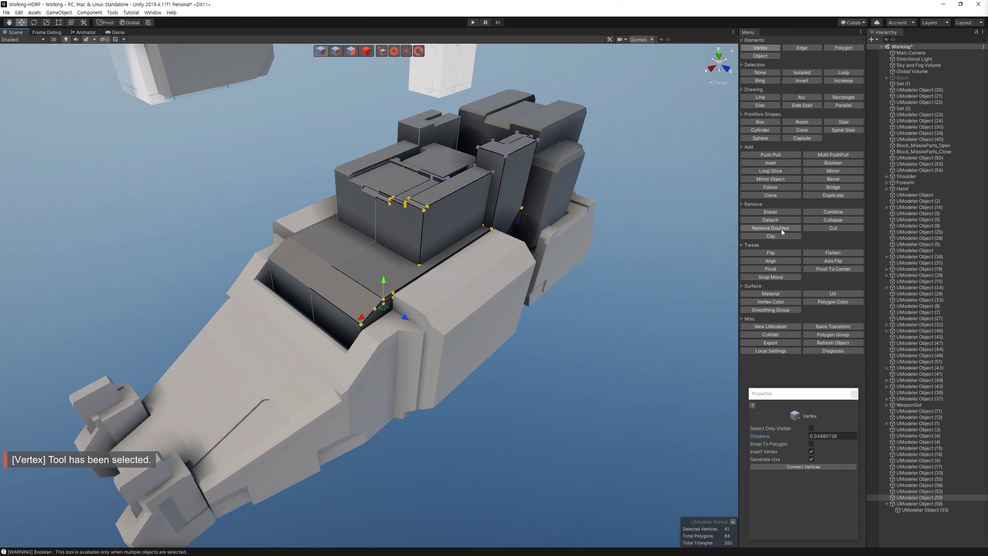
{"action": "left_click", "coordinate": [781, 228]}
{"action": "key", "text": "f"}
{"action": "key", "text": "3"}
{"action": "key", "text": "p"}
{"action": "left_click_drag", "start_coordinate": [379, 321], "coordinate": [373, 293]}
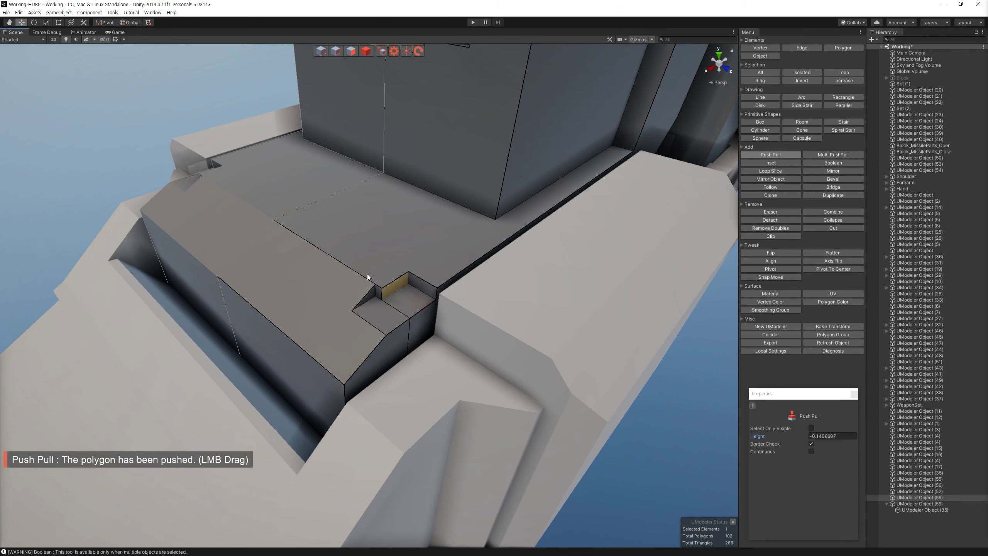
{"action": "key", "text": "3"}
{"action": "left_click", "coordinate": [400, 281]}
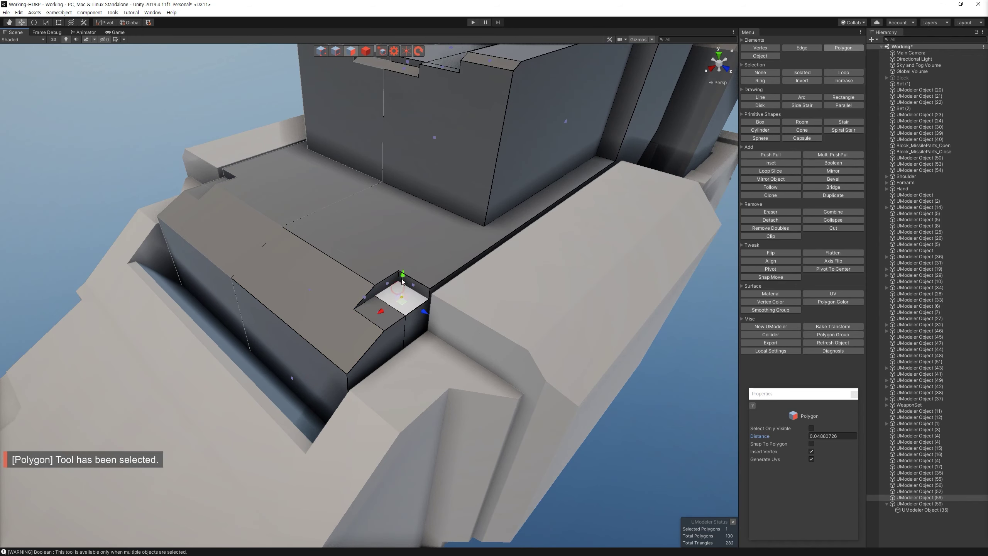
{"action": "scroll", "coordinate": [405, 274], "scroll_direction": "down", "scroll_amount": 10}
{"action": "key", "text": "4"}
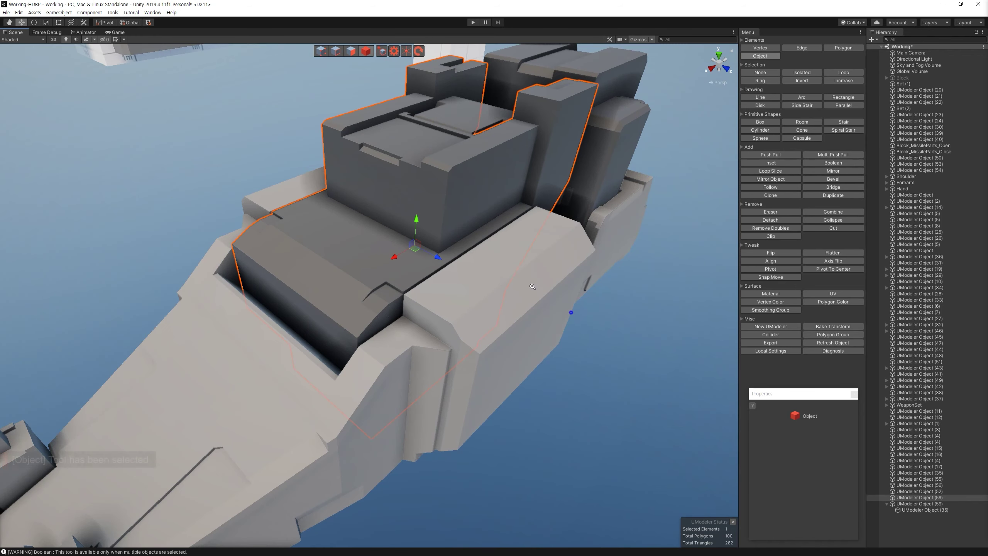
{"action": "left_click", "coordinate": [560, 352]}
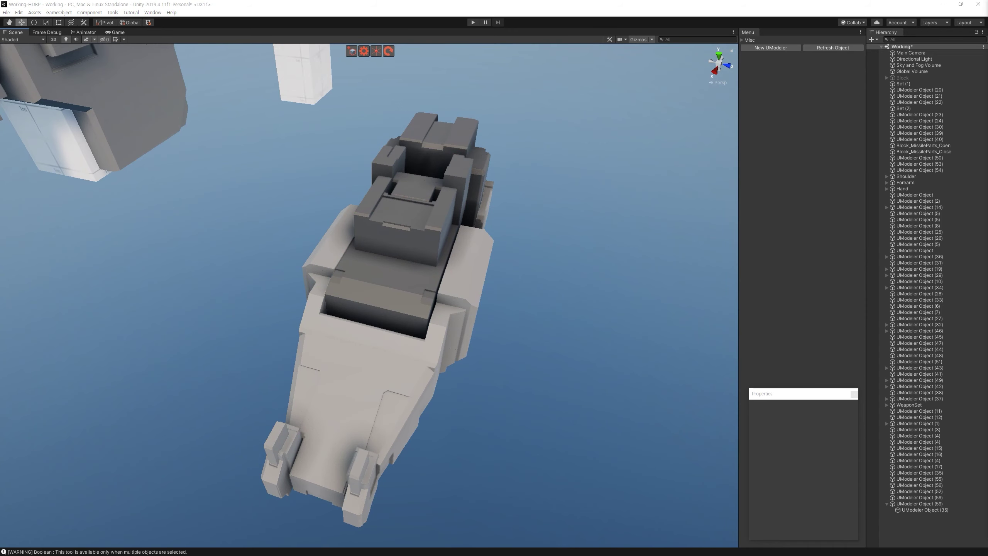
Step: Try Mirror on the hand piece (Object 59), cancelling it both times
{"action": "left_click", "coordinate": [425, 244]}
{"action": "scroll", "coordinate": [424, 244], "scroll_direction": "up", "scroll_amount": 5}
{"action": "mouse_move", "coordinate": [425, 272]}
{"action": "left_mouse_down", "text": "alt"}
{"action": "mouse_move", "coordinate": [433, 324]}
{"action": "mouse_move", "coordinate": [521, 324]}
{"action": "left_mouse_up", "text": "alt"}
{"action": "scroll", "coordinate": [521, 324], "scroll_direction": "down", "scroll_amount": 5}
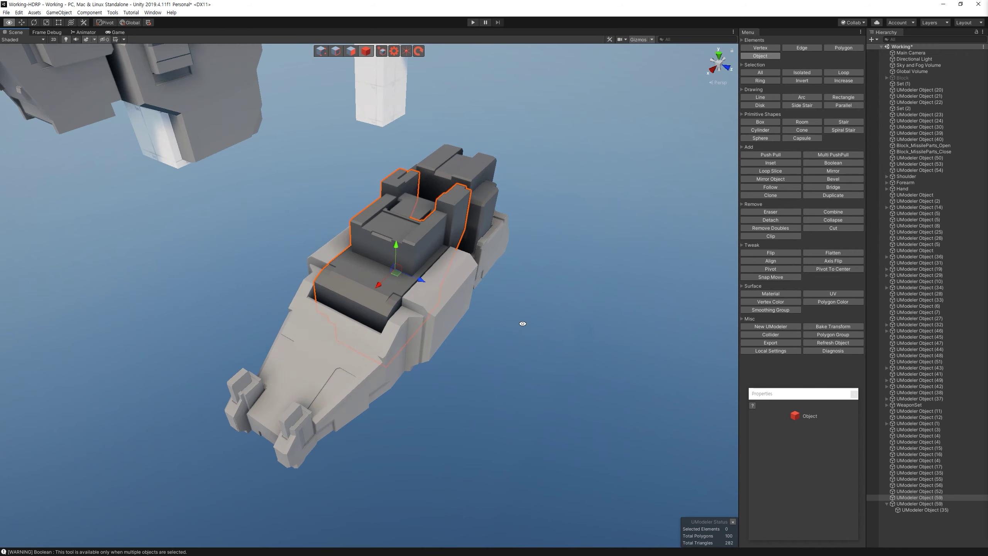
{"action": "left_click", "coordinate": [833, 171]}
{"action": "mouse_move", "coordinate": [393, 187]}
{"action": "left_mouse_down", "text": "alt"}
{"action": "mouse_move", "coordinate": [373, 193]}
{"action": "mouse_move", "coordinate": [342, 327]}
{"action": "mouse_move", "coordinate": [342, 317]}
{"action": "mouse_move", "coordinate": [351, 328]}
{"action": "mouse_move", "coordinate": [479, 307]}
{"action": "left_mouse_up", "text": "alt"}
{"action": "key", "text": "Escape"}
{"action": "key", "text": "f"}
{"action": "left_click", "coordinate": [479, 305], "text": "shift"}
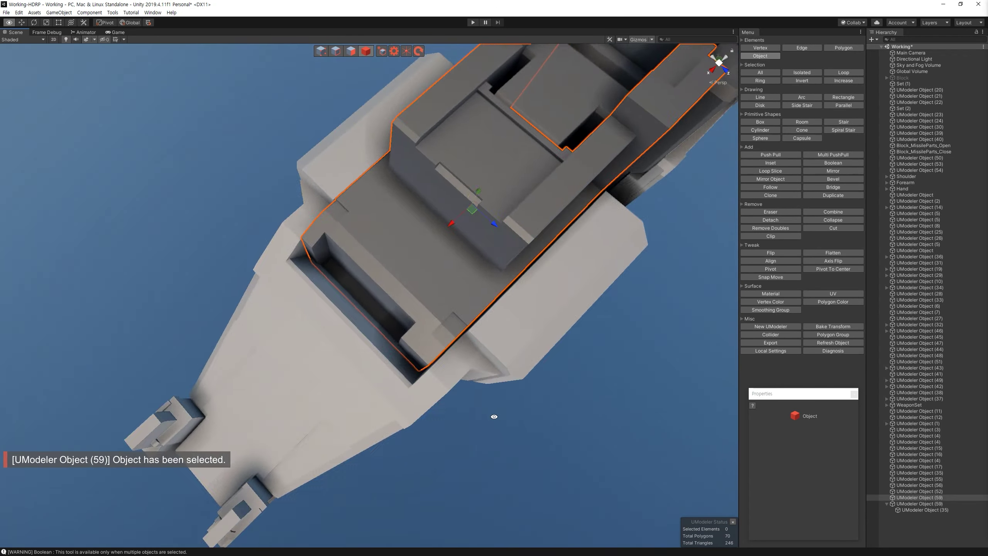
{"action": "left_click", "coordinate": [832, 170]}
{"action": "mouse_move", "coordinate": [607, 372]}
{"action": "left_mouse_down", "text": "alt"}
{"action": "mouse_move", "coordinate": [640, 389]}
{"action": "mouse_move", "coordinate": [463, 223]}
{"action": "mouse_move", "coordinate": [399, 349]}
{"action": "left_mouse_up", "text": "alt"}
{"action": "left_click", "coordinate": [641, 389]}
Step: Drag a copy of the floating white box onto the top of the hand piece
{"action": "scroll", "coordinate": [463, 223], "scroll_direction": "down", "scroll_amount": 5}
{"action": "scroll", "coordinate": [463, 223], "scroll_direction": "up", "scroll_amount": 8}
{"action": "scroll", "coordinate": [400, 352], "scroll_direction": "down", "scroll_amount": 5}
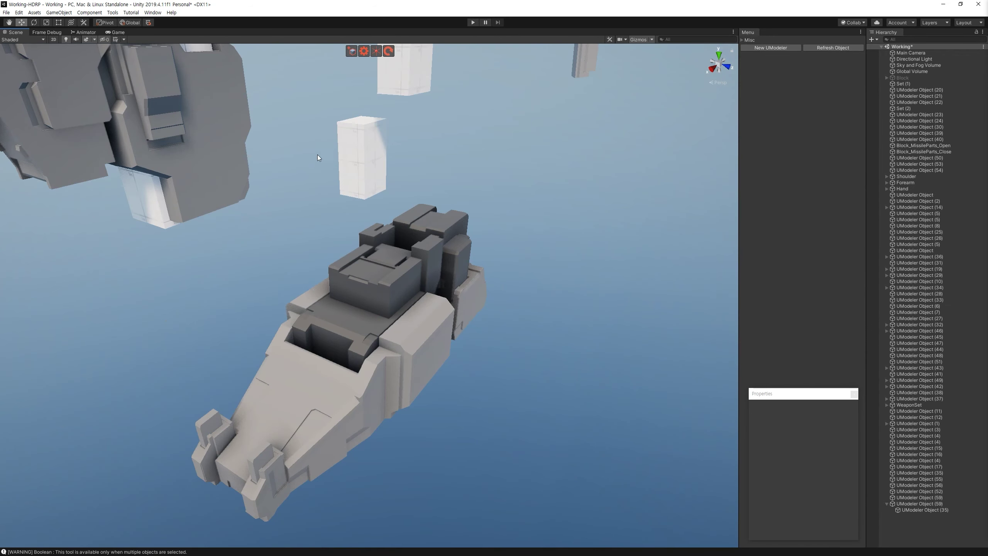
{"action": "left_click", "coordinate": [380, 203]}
{"action": "left_click_drag", "start_coordinate": [381, 203], "coordinate": [368, 336], "text": "shift"}
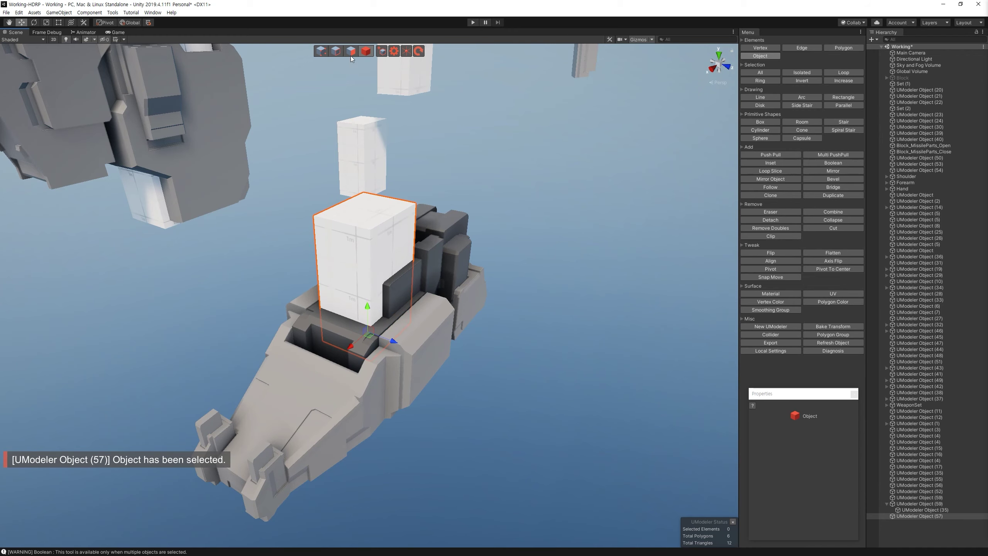
Step: Lower the white box into the hand piece's top and stretch it lengthwise
{"action": "left_click", "coordinate": [347, 54]}
{"action": "mouse_move", "coordinate": [365, 202]}
{"action": "left_mouse_down"}
{"action": "mouse_move", "coordinate": [376, 287]}
{"action": "mouse_move", "coordinate": [362, 297]}
{"action": "left_mouse_up"}
{"action": "left_click", "coordinate": [360, 299]}
{"action": "key", "text": "f"}
{"action": "left_click_drag", "start_coordinate": [226, 217], "coordinate": [428, 310], "text": "alt"}
{"action": "left_click_drag", "start_coordinate": [366, 290], "coordinate": [396, 168]}
{"action": "key", "text": "f"}
Step: Loop-slice the box near its bottom, slide its top edge into a wedge, and shorten it
{"action": "left_click", "coordinate": [770, 171]}
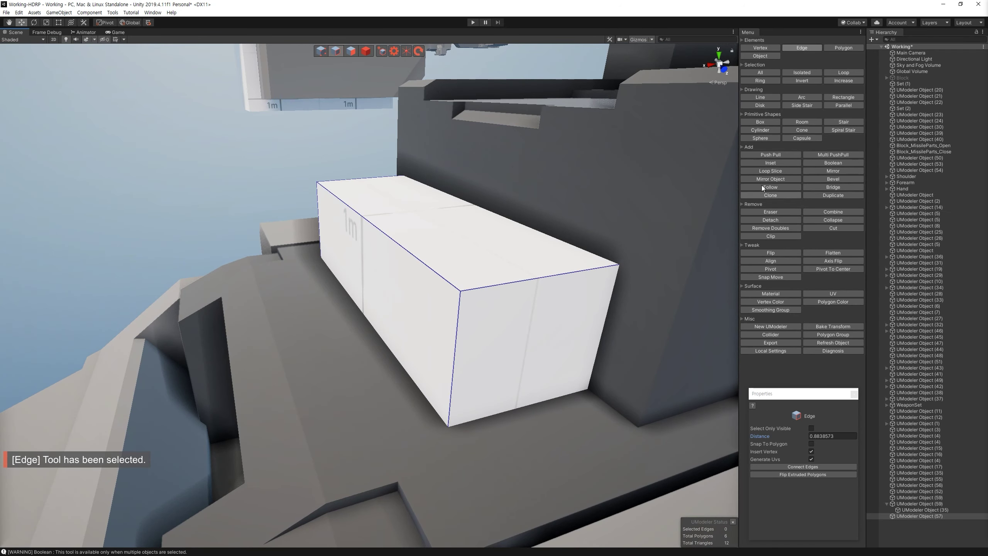
{"action": "left_click", "coordinate": [453, 381]}
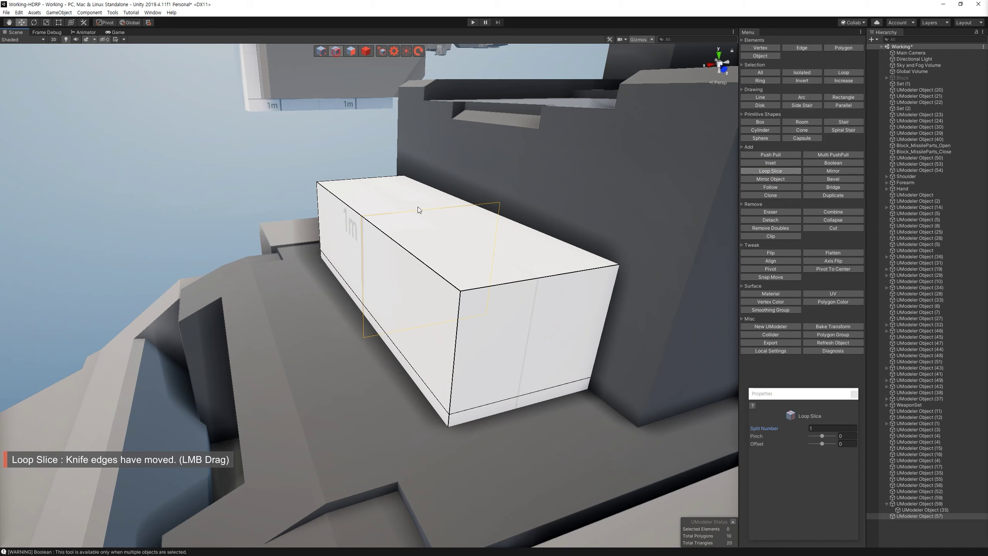
{"action": "left_click", "coordinate": [337, 55]}
{"action": "left_click_drag", "start_coordinate": [418, 213], "coordinate": [357, 62]}
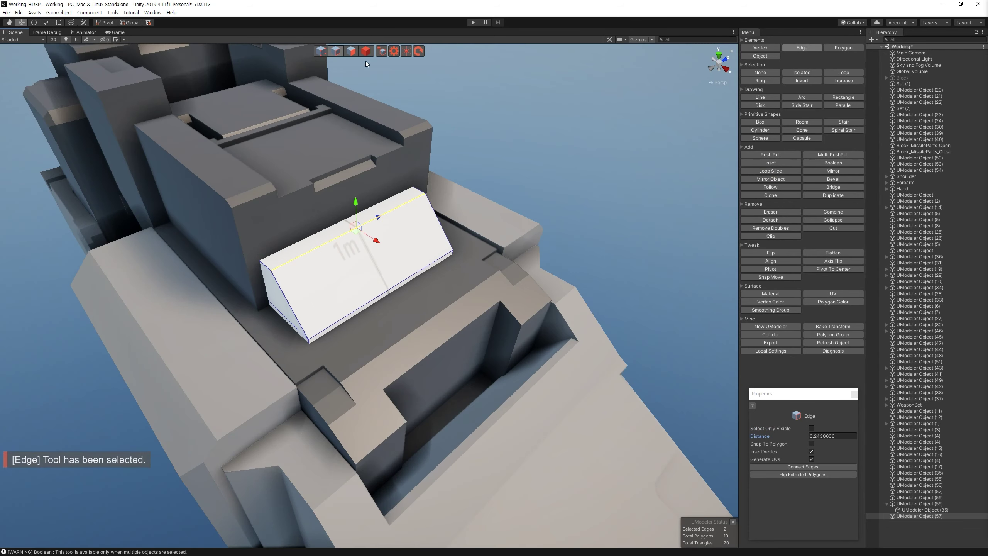
{"action": "left_click", "coordinate": [350, 54]}
{"action": "left_click", "coordinate": [278, 308], "text": "ctrl"}
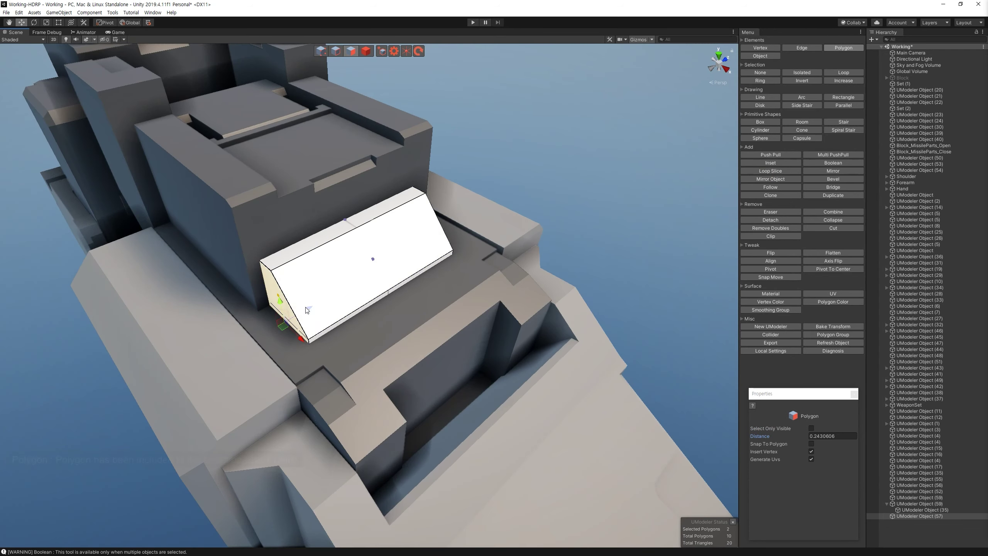
{"action": "left_click_drag", "start_coordinate": [278, 308], "coordinate": [420, 264]}
Step: Select the hand piece (Object 59) to combine with the wedge, cancelling a Mirror attempt
{"action": "left_click_drag", "start_coordinate": [540, 267], "coordinate": [406, 43], "text": "alt"}
{"action": "left_click", "coordinate": [365, 51]}
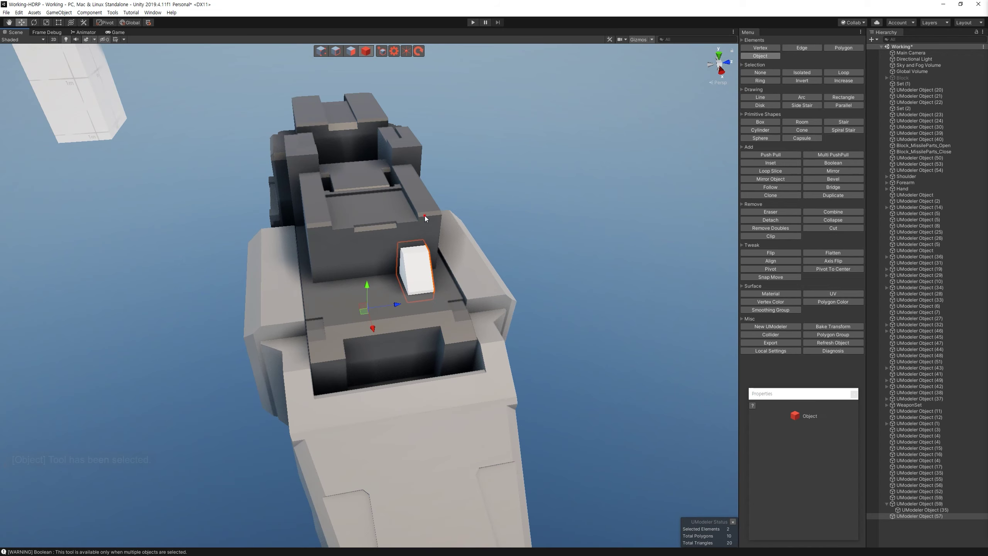
{"action": "left_click_drag", "start_coordinate": [543, 277], "coordinate": [838, 161], "text": "alt"}
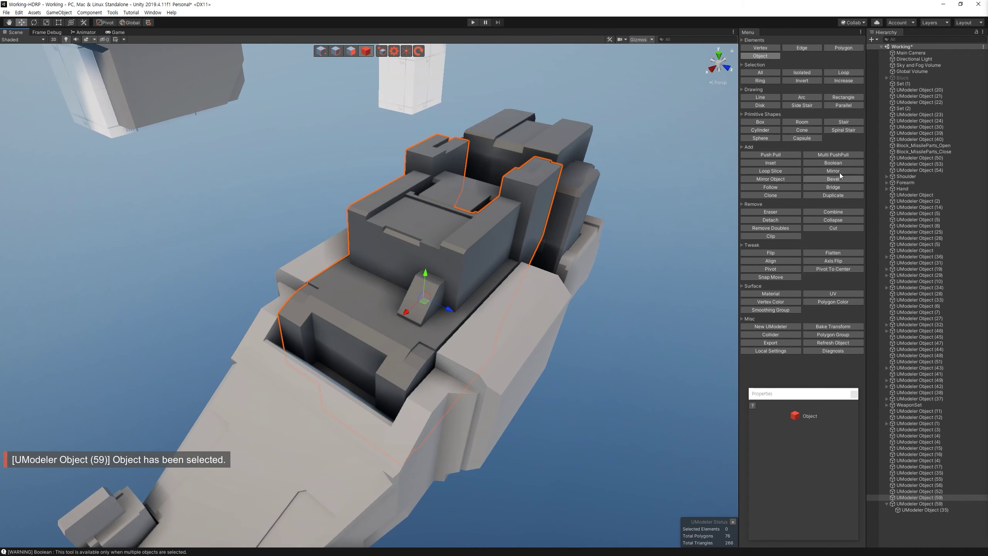
{"action": "left_click", "coordinate": [833, 171]}
{"action": "left_click", "coordinate": [524, 314]}
{"action": "scroll", "coordinate": [470, 284], "scroll_direction": "down", "scroll_amount": 5}
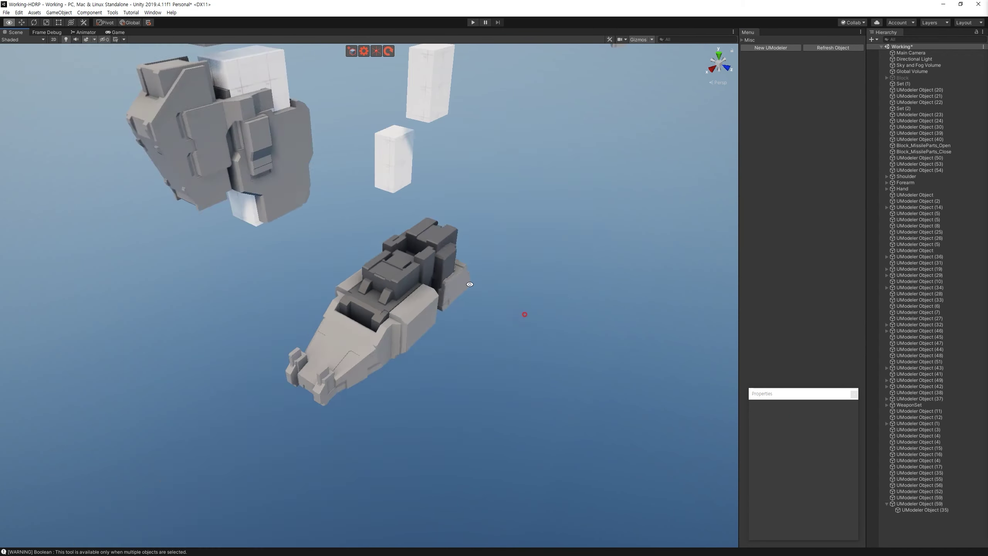
Step: Select the floating white box and loop-slice across it
{"action": "left_click_drag", "start_coordinate": [469, 284], "coordinate": [429, 275], "text": "alt"}
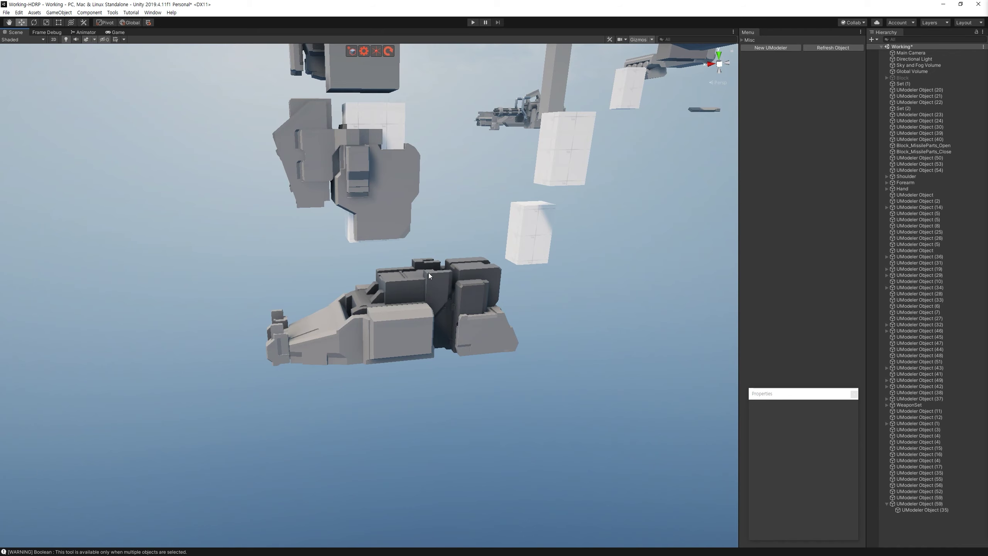
{"action": "scroll", "coordinate": [428, 273], "scroll_direction": "up", "scroll_amount": 5}
{"action": "mouse_move", "coordinate": [429, 272]}
{"action": "left_mouse_down", "text": "alt"}
{"action": "mouse_move", "coordinate": [399, 127]}
{"action": "mouse_move", "coordinate": [387, 323]}
{"action": "mouse_move", "coordinate": [351, 349]}
{"action": "mouse_move", "coordinate": [505, 246]}
{"action": "mouse_move", "coordinate": [322, 347]}
{"action": "mouse_move", "coordinate": [729, 201]}
{"action": "left_mouse_up", "text": "alt"}
{"action": "left_click", "coordinate": [400, 127]}
{"action": "scroll", "coordinate": [387, 322], "scroll_direction": "up", "scroll_amount": 5}
{"action": "scroll", "coordinate": [322, 348], "scroll_direction": "up", "scroll_amount": 4}
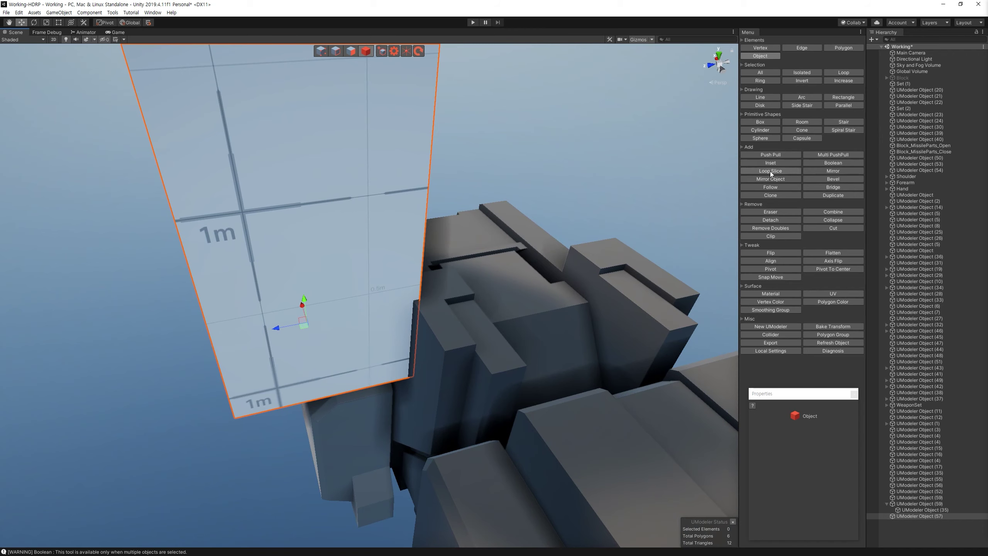
{"action": "left_click", "coordinate": [771, 172]}
{"action": "left_click_drag", "start_coordinate": [348, 349], "coordinate": [352, 379]}
{"action": "scroll", "coordinate": [352, 379], "scroll_direction": "up", "scroll_amount": 3}
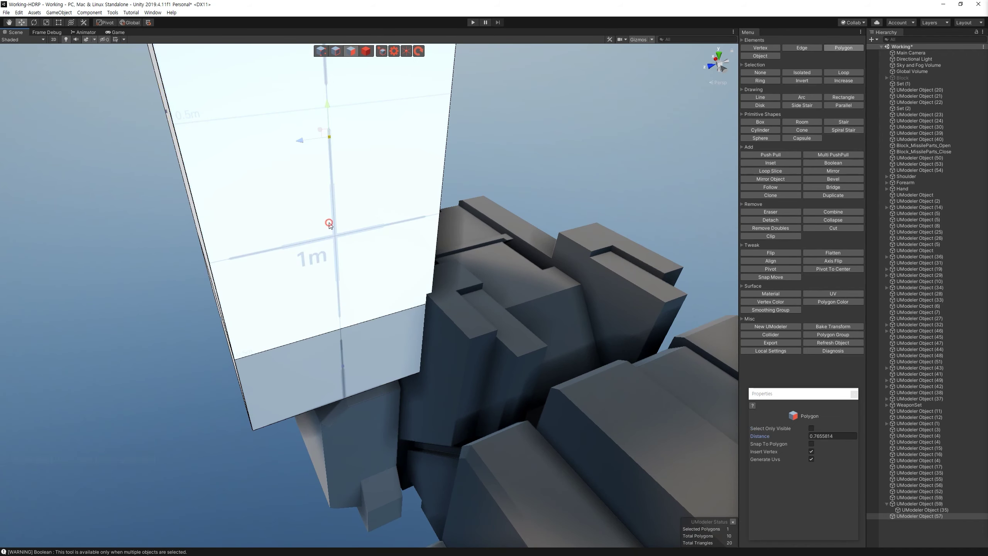
Step: Extrude one box face outward, then select the box together with the hand piece
{"action": "left_click", "coordinate": [329, 224]}
{"action": "mouse_move", "coordinate": [329, 223]}
{"action": "left_mouse_down", "text": "alt"}
{"action": "mouse_move", "coordinate": [348, 218]}
{"action": "mouse_move", "coordinate": [389, 241]}
{"action": "left_mouse_up", "text": "alt"}
{"action": "right_click_drag", "start_coordinate": [388, 241], "coordinate": [476, 277], "text": "alt"}
{"action": "mouse_move", "coordinate": [288, 122]}
{"action": "left_mouse_down", "text": "alt"}
{"action": "mouse_move", "coordinate": [370, 139]}
{"action": "mouse_move", "coordinate": [436, 191]}
{"action": "left_mouse_up", "text": "alt"}
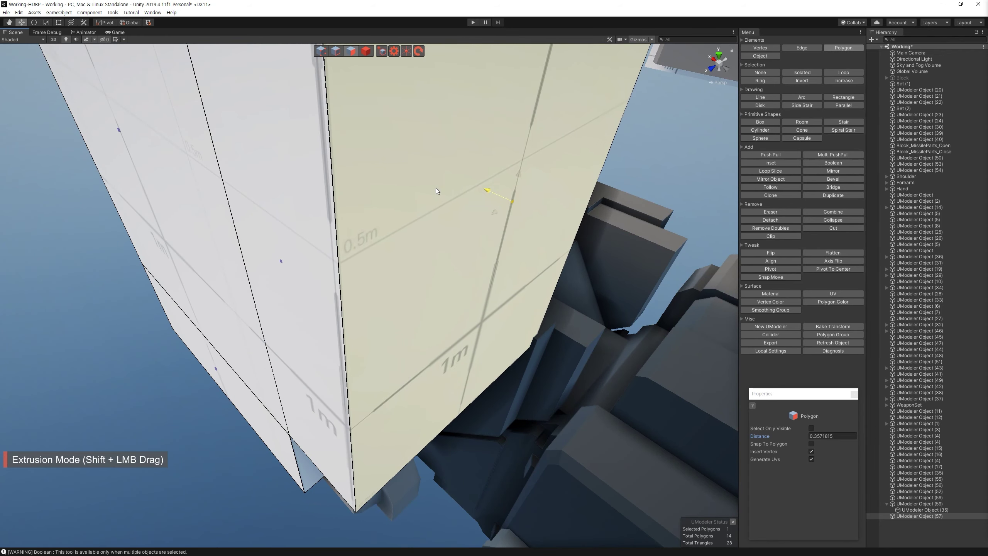
{"action": "scroll", "coordinate": [437, 189], "scroll_direction": "down", "scroll_amount": 3}
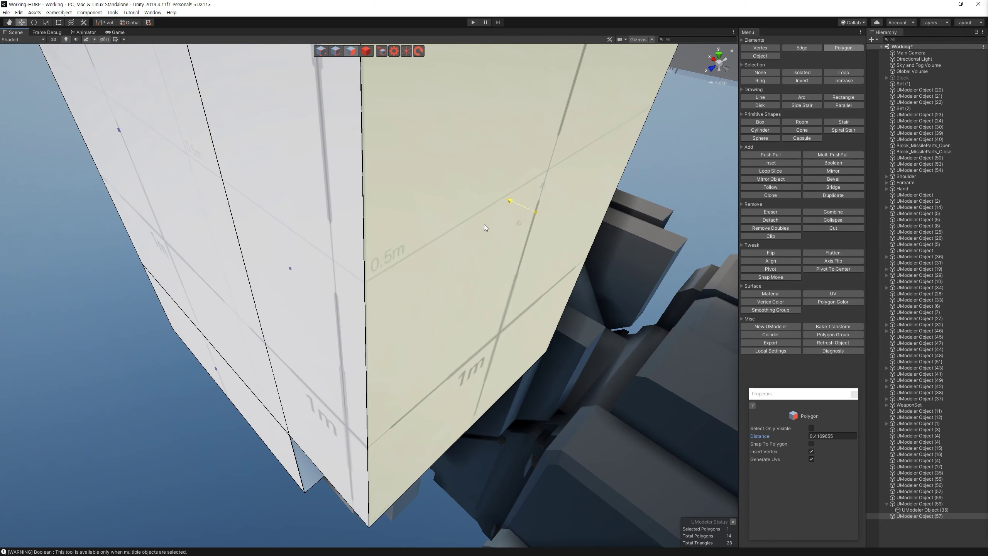
{"action": "left_click_drag", "start_coordinate": [458, 207], "coordinate": [504, 226], "text": "alt"}
{"action": "key", "text": "4"}
{"action": "left_click", "coordinate": [504, 227], "text": "shift"}
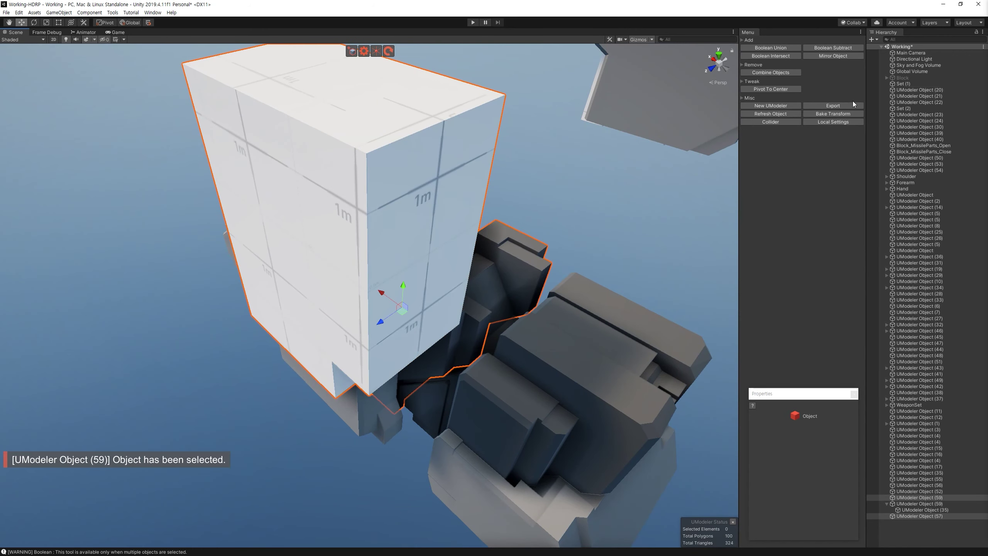
Step: Start and cancel a Mirror, then add the white box to the selection
{"action": "left_click_drag", "start_coordinate": [579, 201], "coordinate": [595, 211], "text": "alt"}
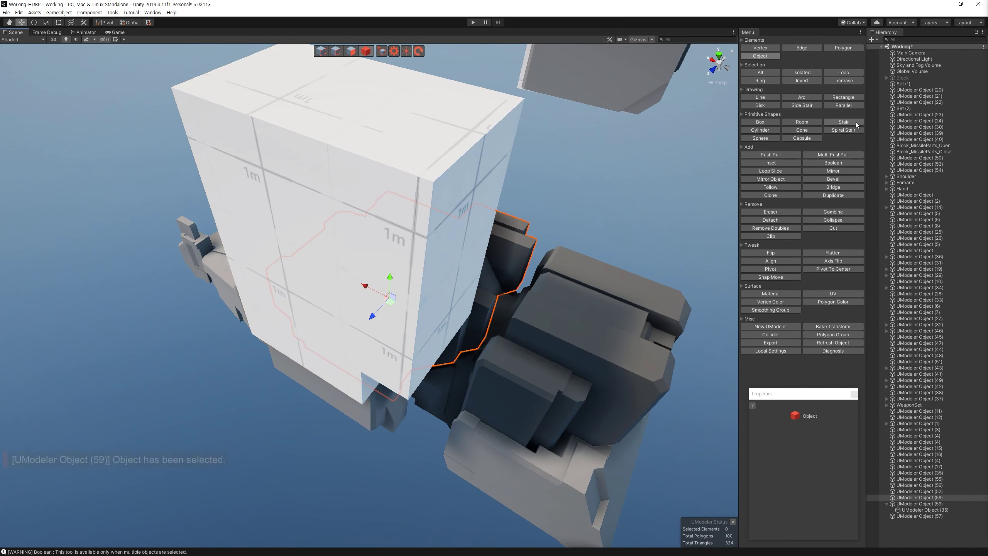
{"action": "left_click", "coordinate": [833, 171]}
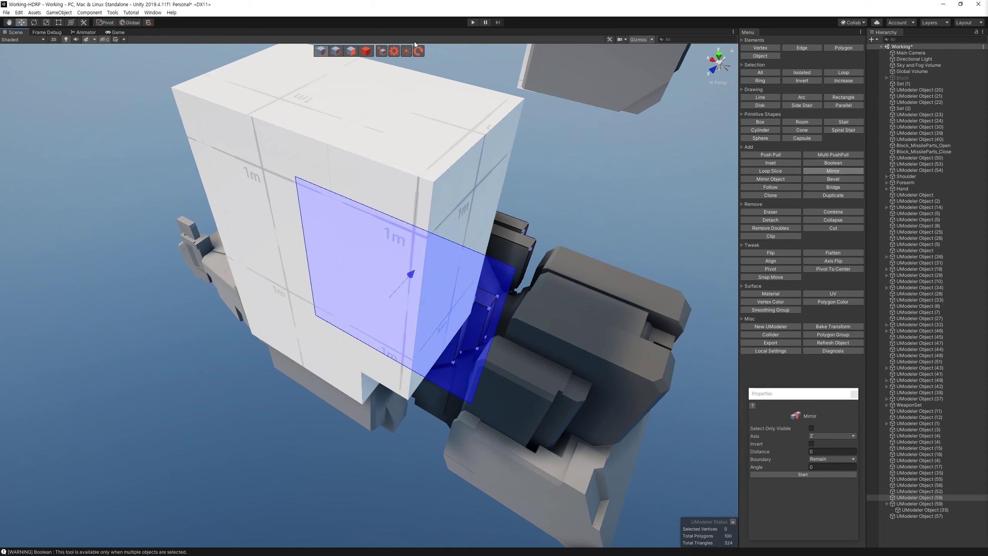
{"action": "key", "text": "Escape"}
{"action": "left_click", "coordinate": [417, 199], "text": "shift"}
{"action": "left_click_drag", "start_coordinate": [673, 107], "coordinate": [492, 214], "text": "alt"}
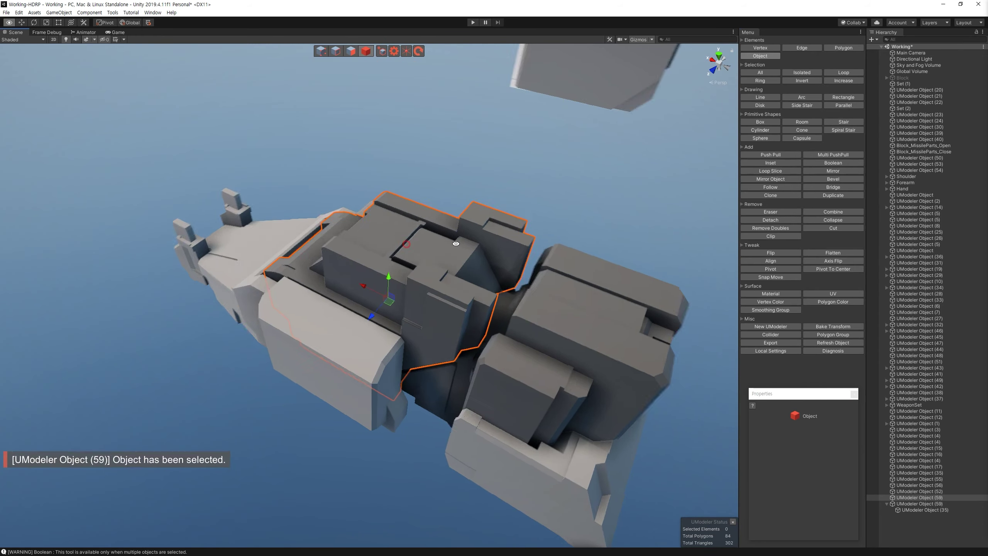
{"action": "scroll", "coordinate": [492, 215], "scroll_direction": "up", "scroll_amount": 2}
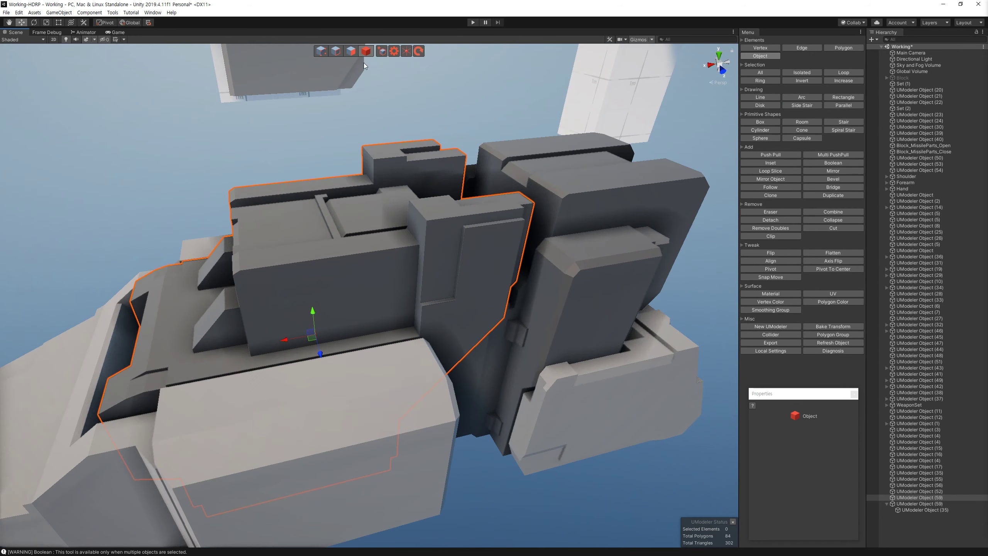
Step: Bevel the four side-groove edges with width 0.04 and confirm
{"action": "left_click", "coordinate": [335, 50]}
{"action": "scroll", "coordinate": [428, 257], "scroll_direction": "up", "scroll_amount": 3}
{"action": "left_click", "coordinate": [441, 258]}
{"action": "mouse_move", "coordinate": [441, 258]}
{"action": "left_mouse_down", "text": "alt"}
{"action": "mouse_move", "coordinate": [464, 290]}
{"action": "mouse_move", "coordinate": [447, 280]}
{"action": "mouse_move", "coordinate": [460, 326]}
{"action": "left_mouse_up", "text": "alt"}
{"action": "left_click", "coordinate": [429, 368], "text": "shift"}
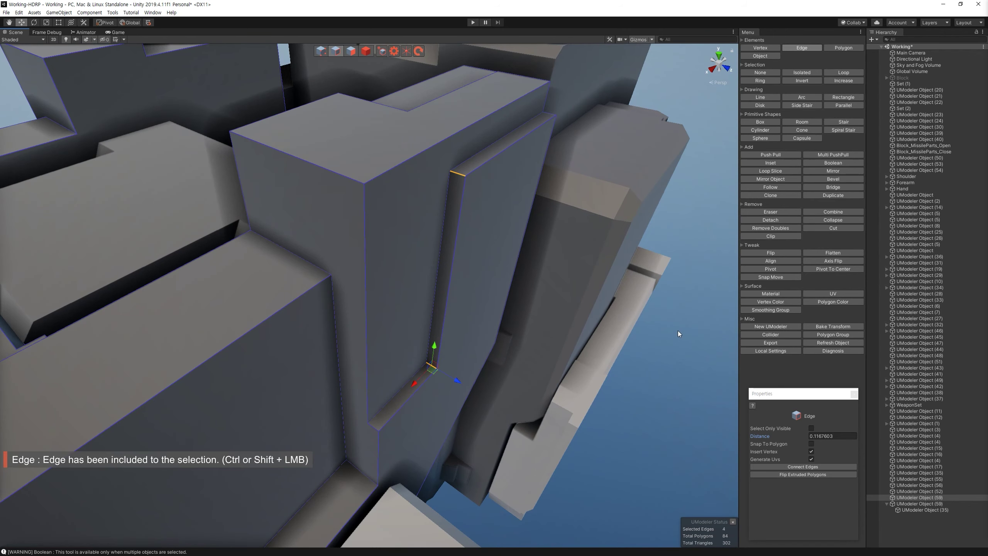
{"action": "left_click", "coordinate": [842, 179]}
{"action": "key", "text": "Return"}
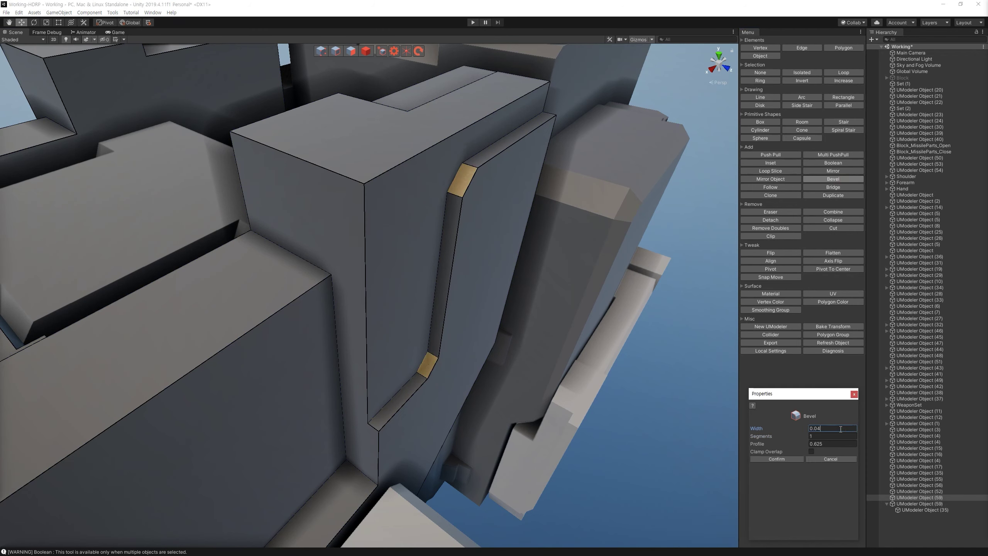
{"action": "left_click", "coordinate": [789, 460]}
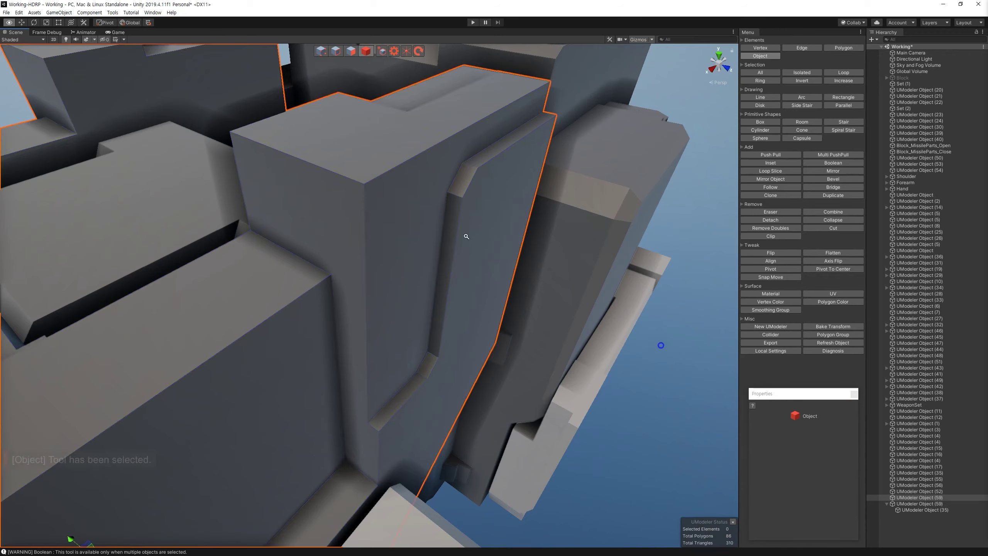
Step: Select the hand piece object again
{"action": "scroll", "coordinate": [462, 232], "scroll_direction": "down", "scroll_amount": 10}
{"action": "mouse_move", "coordinate": [462, 231]}
{"action": "left_mouse_down", "text": "alt"}
{"action": "mouse_move", "coordinate": [415, 368]}
{"action": "mouse_move", "coordinate": [405, 272]}
{"action": "left_mouse_up", "text": "alt"}
{"action": "scroll", "coordinate": [405, 273], "scroll_direction": "down", "scroll_amount": 5}
{"action": "left_click", "coordinate": [403, 202]}
{"action": "scroll", "coordinate": [469, 356], "scroll_direction": "up", "scroll_amount": 5}
{"action": "scroll", "coordinate": [416, 263], "scroll_direction": "up", "scroll_amount": 5}
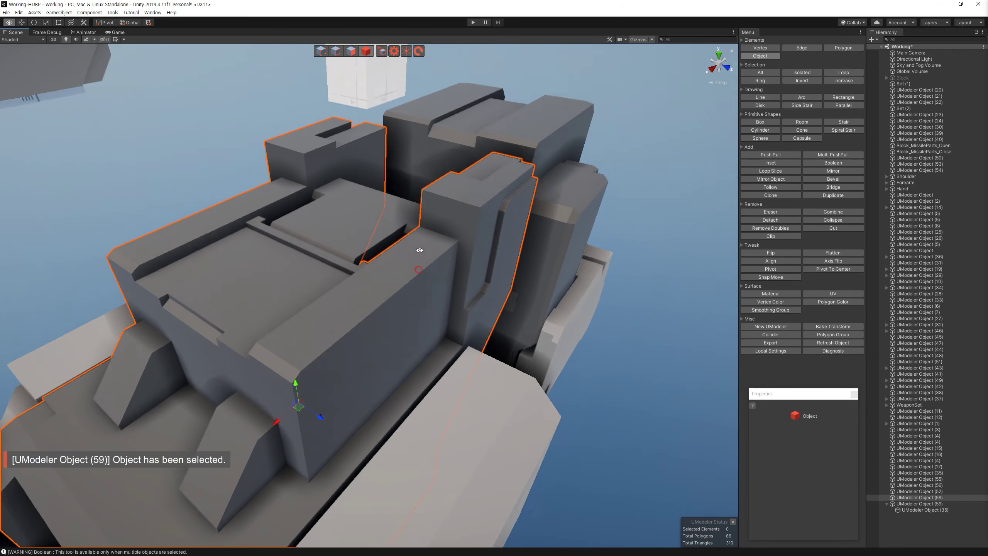
Step: Draw a rectangle on the block's side face and push it inward about -0.044
{"action": "left_click", "coordinate": [843, 97]}
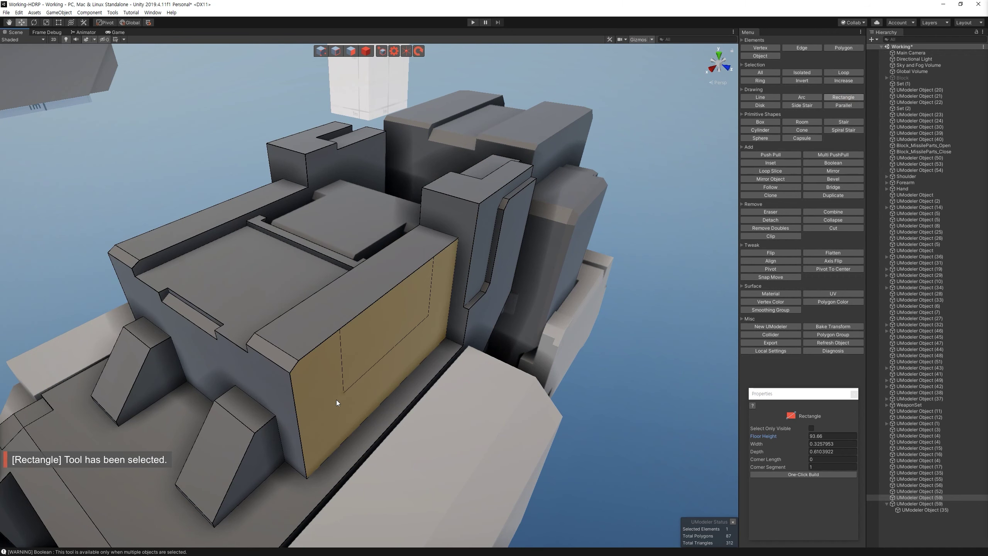
{"action": "left_click", "coordinate": [327, 404]}
{"action": "left_click", "coordinate": [351, 51]}
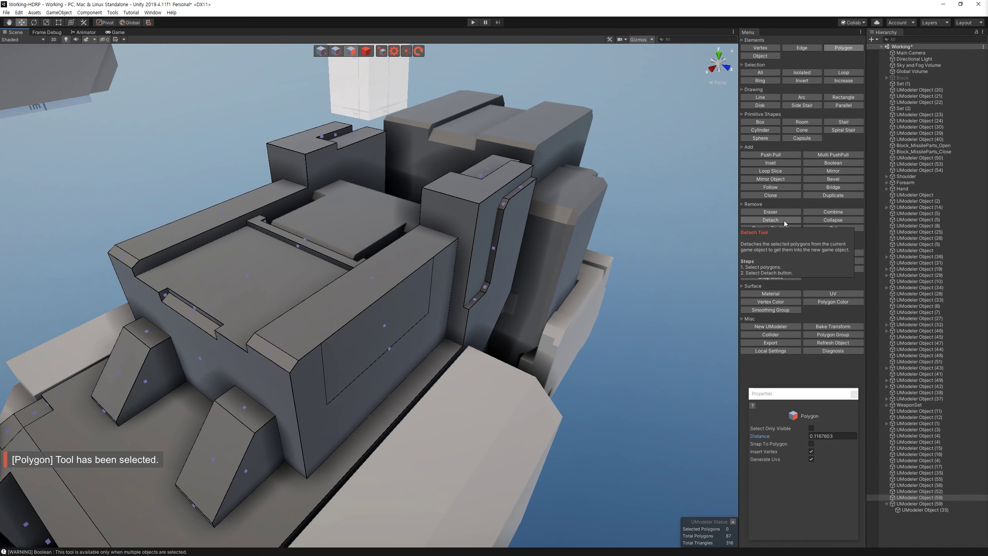
{"action": "left_click", "coordinate": [770, 154]}
{"action": "left_click_drag", "start_coordinate": [414, 283], "coordinate": [331, 44]}
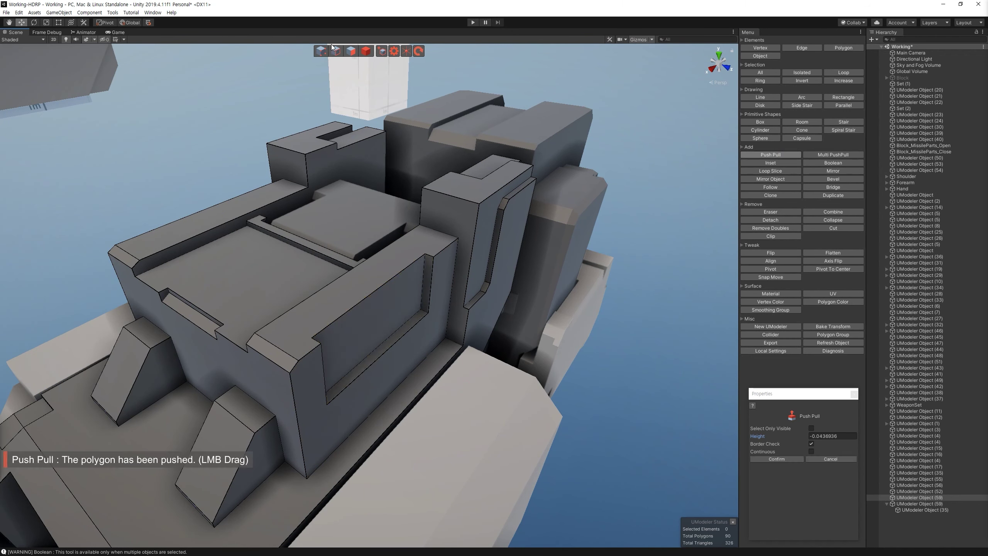
Step: Switch to whole-object selection, start a mirror on the hand block, then cancel it with Esc
{"action": "left_click", "coordinate": [334, 49]}
{"action": "left_click_drag", "start_coordinate": [373, 307], "coordinate": [447, 272], "text": "alt"}
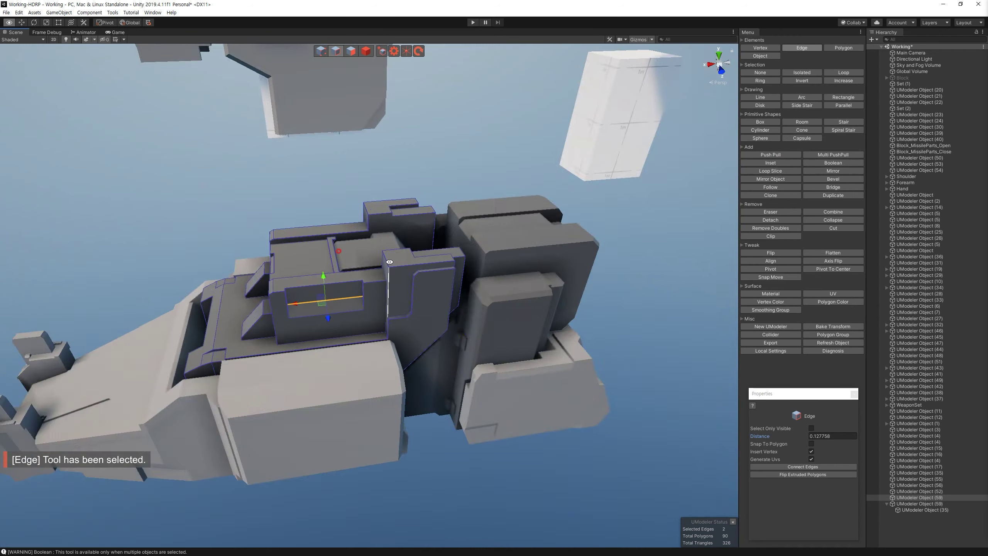
{"action": "key", "text": "4"}
{"action": "left_click", "coordinate": [836, 172]}
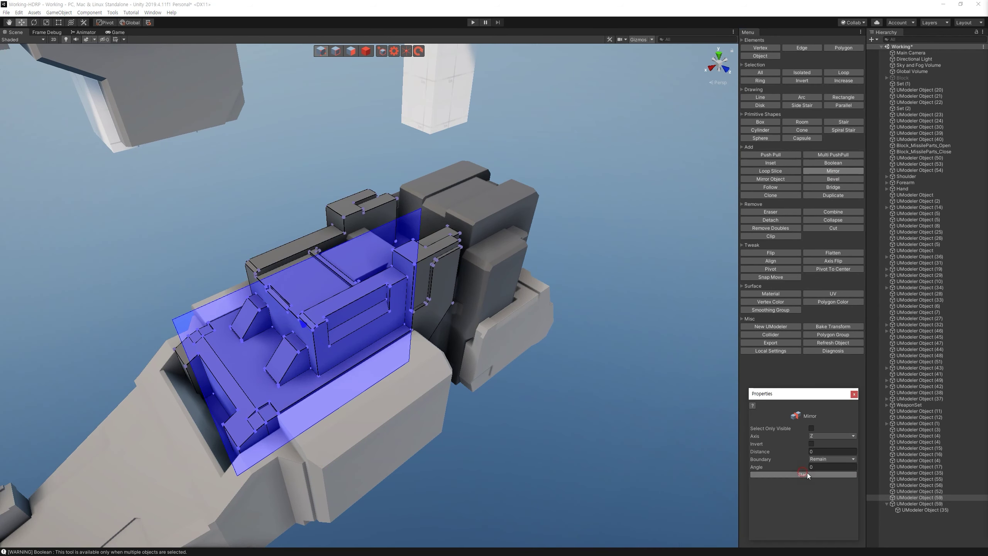
{"action": "key", "text": "Escape"}
Step: Zoom out, select UModeler Object (59) and frame it in view
{"action": "left_click", "coordinate": [579, 230]}
{"action": "mouse_move", "coordinate": [579, 230]}
{"action": "left_mouse_down", "text": "alt"}
{"action": "mouse_move", "coordinate": [469, 248]}
{"action": "mouse_move", "coordinate": [457, 285]}
{"action": "left_mouse_up", "text": "alt"}
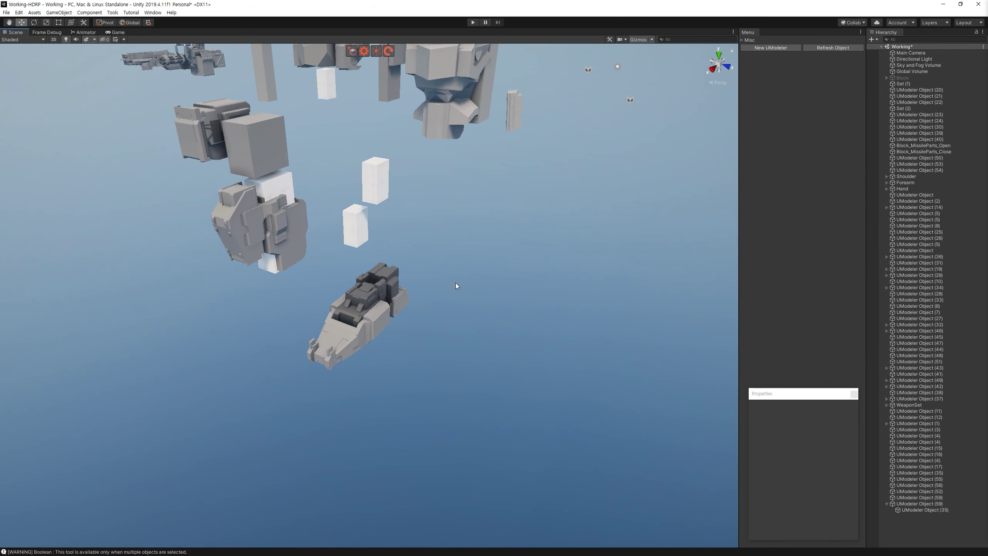
{"action": "left_click", "coordinate": [350, 296]}
{"action": "key", "text": "f"}
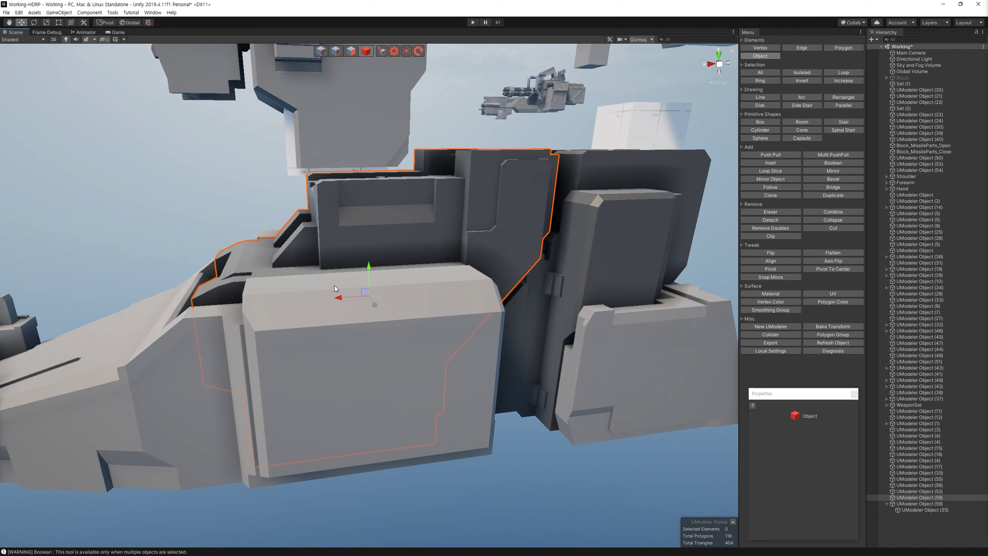
Step: Select the two underside faces and raise them a short distance up into the body
{"action": "mouse_move", "coordinate": [334, 285]}
{"action": "left_mouse_down", "text": "alt"}
{"action": "mouse_move", "coordinate": [301, 231]}
{"action": "mouse_move", "coordinate": [272, 241]}
{"action": "left_mouse_up", "text": "alt"}
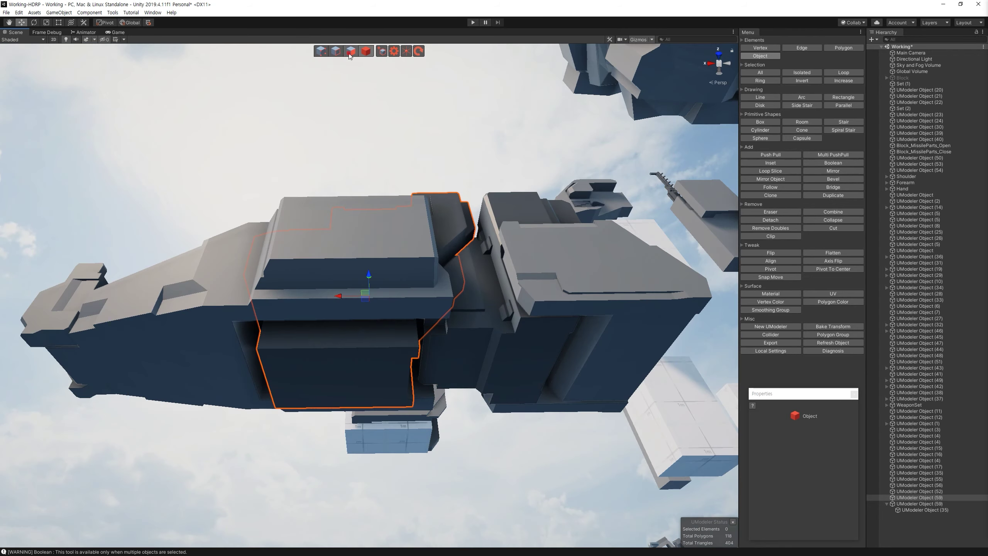
{"action": "key", "text": "3"}
{"action": "left_click", "coordinate": [351, 392]}
{"action": "scroll", "coordinate": [350, 392], "scroll_direction": "up", "scroll_amount": 3}
{"action": "left_click", "coordinate": [357, 380], "text": "ctrl"}
{"action": "mouse_move", "coordinate": [336, 363]}
{"action": "left_mouse_down"}
{"action": "mouse_move", "coordinate": [337, 338]}
{"action": "mouse_move", "coordinate": [345, 375]}
{"action": "mouse_move", "coordinate": [461, 422]}
{"action": "left_mouse_up"}
{"action": "key", "text": "ctrl+z"}
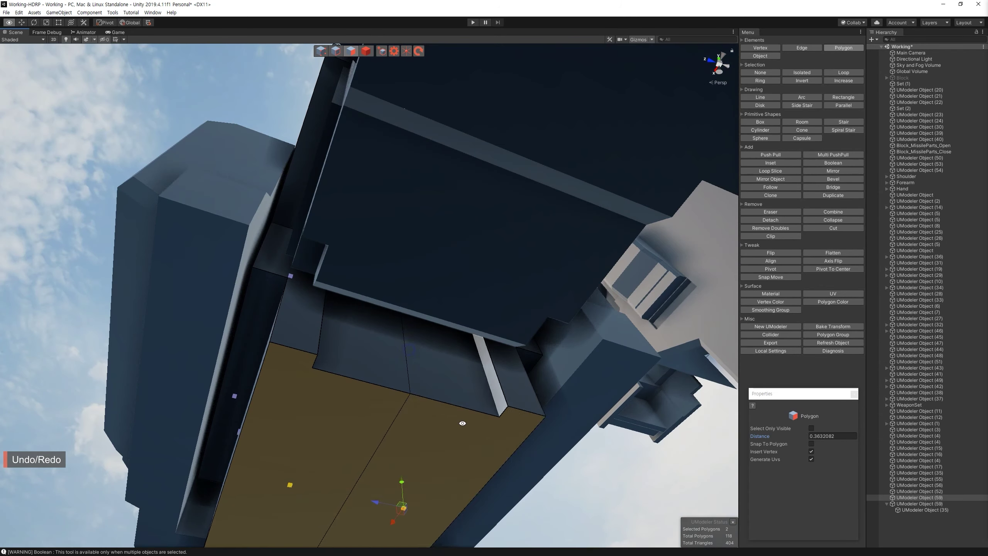
{"action": "left_click_drag", "start_coordinate": [400, 481], "coordinate": [410, 450]}
Step: Check the recessed underside, reselect UModeler Object (59) and undo an accidental rotation
{"action": "left_click_drag", "start_coordinate": [411, 388], "coordinate": [354, 267], "text": "alt"}
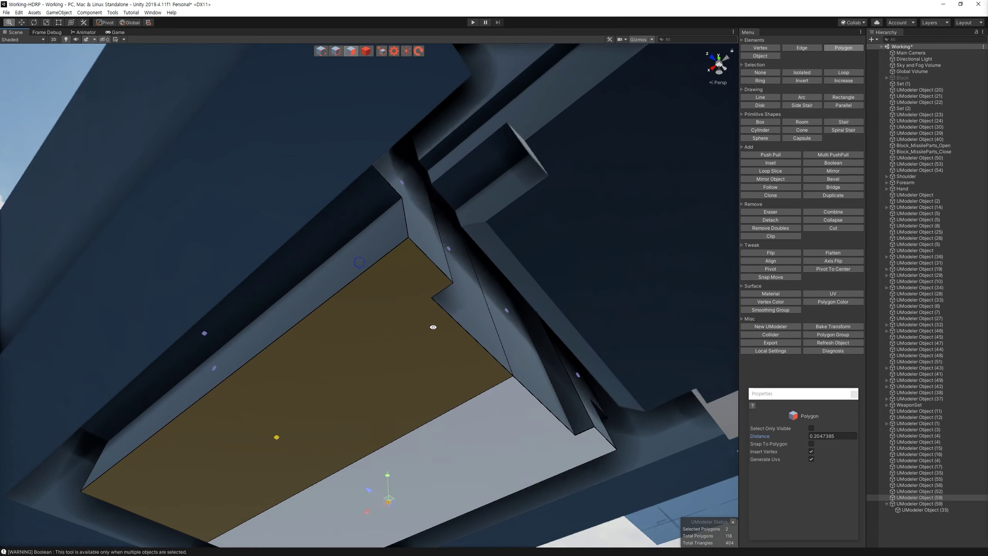
{"action": "key", "text": "2"}
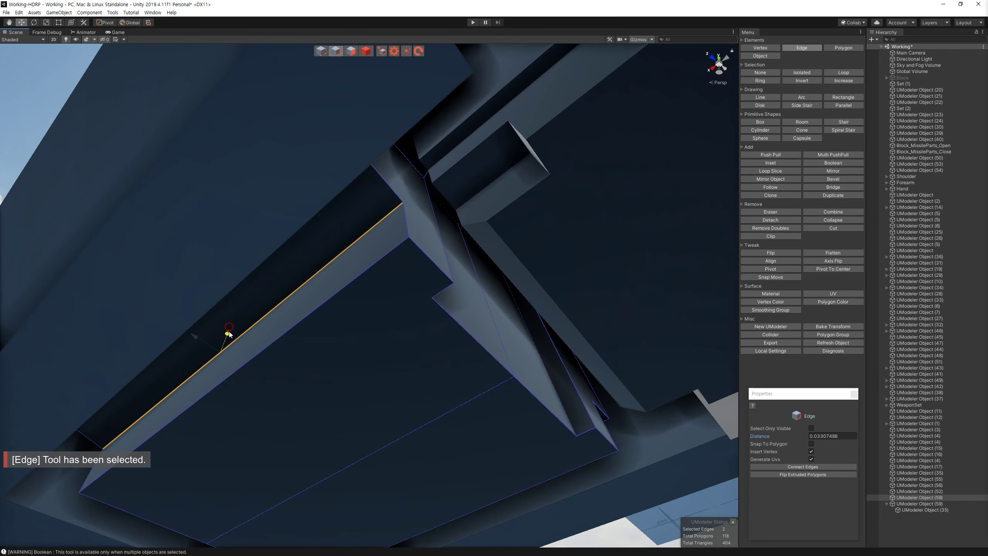
{"action": "left_click_drag", "start_coordinate": [229, 334], "coordinate": [274, 77], "text": "alt"}
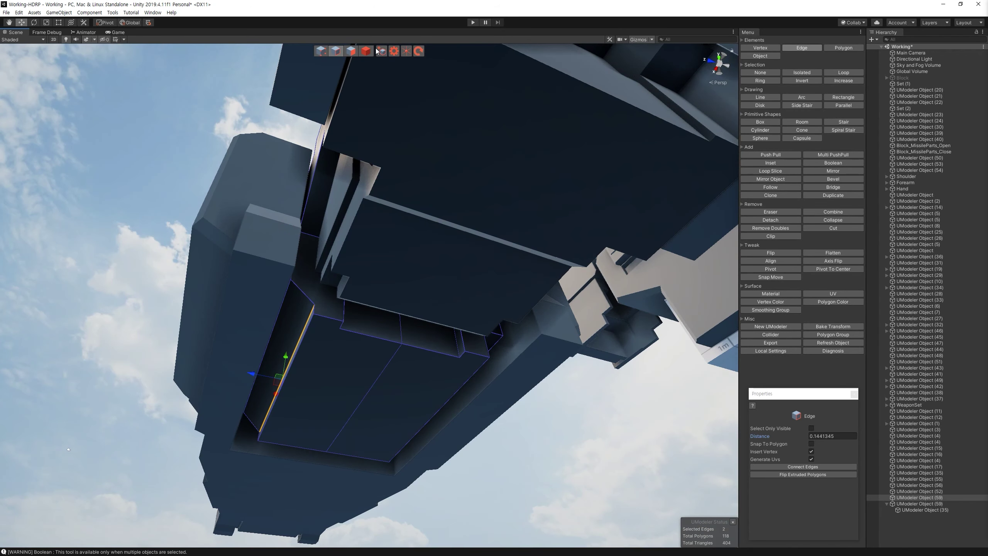
{"action": "left_click", "coordinate": [365, 51]}
{"action": "left_click_drag", "start_coordinate": [366, 51], "coordinate": [300, 214], "text": "alt"}
{"action": "left_click", "coordinate": [591, 392]}
{"action": "mouse_move", "coordinate": [592, 393]}
{"action": "left_mouse_down", "text": "alt"}
{"action": "mouse_move", "coordinate": [292, 334]}
{"action": "mouse_move", "coordinate": [401, 258]}
{"action": "mouse_move", "coordinate": [339, 251]}
{"action": "mouse_move", "coordinate": [362, 230]}
{"action": "mouse_move", "coordinate": [407, 227]}
{"action": "mouse_move", "coordinate": [447, 192]}
{"action": "mouse_move", "coordinate": [482, 229]}
{"action": "left_mouse_up", "text": "alt"}
{"action": "left_click", "coordinate": [401, 257]}
{"action": "key", "text": "ctrl+z"}
{"action": "key", "text": "ctrl+z"}
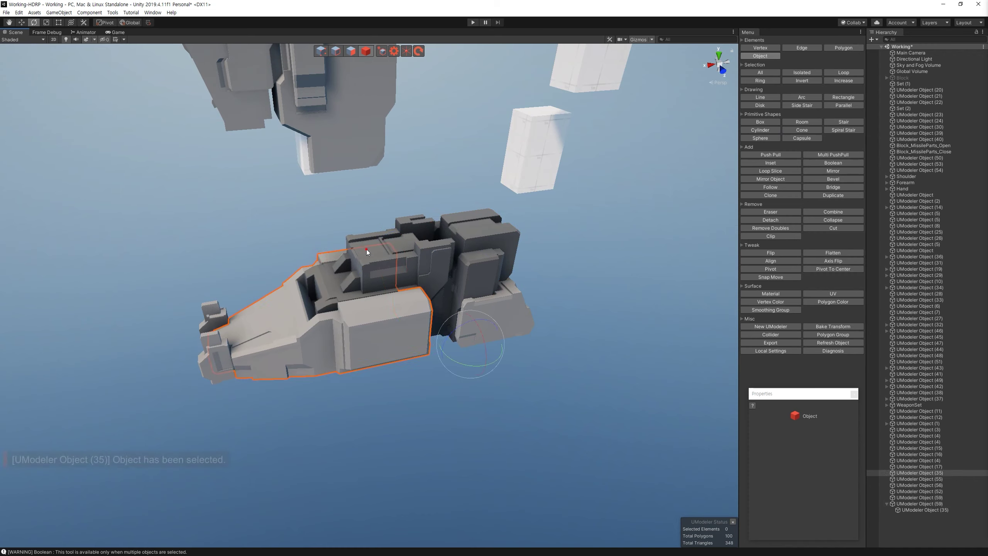
Step: Select UModeler Object (35) and move its pivot to the centre
{"action": "left_click", "coordinate": [365, 250]}
{"action": "left_click_drag", "start_coordinate": [365, 249], "coordinate": [437, 331], "text": "alt"}
{"action": "mouse_move", "coordinate": [186, 337]}
{"action": "left_mouse_down", "text": "alt"}
{"action": "mouse_move", "coordinate": [209, 428]}
{"action": "mouse_move", "coordinate": [332, 311]}
{"action": "left_mouse_up", "text": "alt"}
{"action": "left_click", "coordinate": [209, 429]}
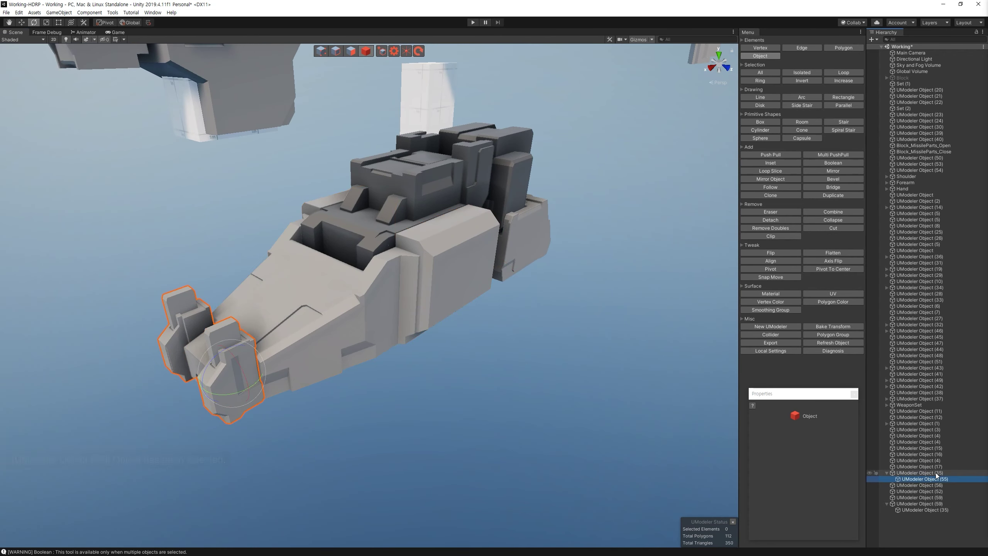
{"action": "double_click", "coordinate": [935, 472]}
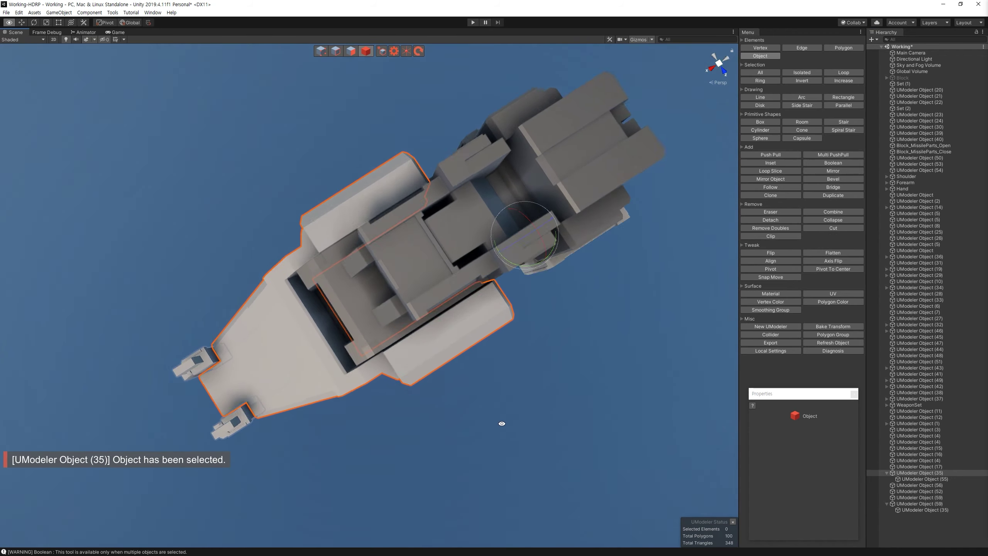
{"action": "mouse_move", "coordinate": [503, 419]}
{"action": "left_mouse_down", "text": "alt"}
{"action": "mouse_move", "coordinate": [606, 379]}
{"action": "mouse_move", "coordinate": [469, 281]}
{"action": "left_mouse_up", "text": "alt"}
{"action": "left_click", "coordinate": [386, 208]}
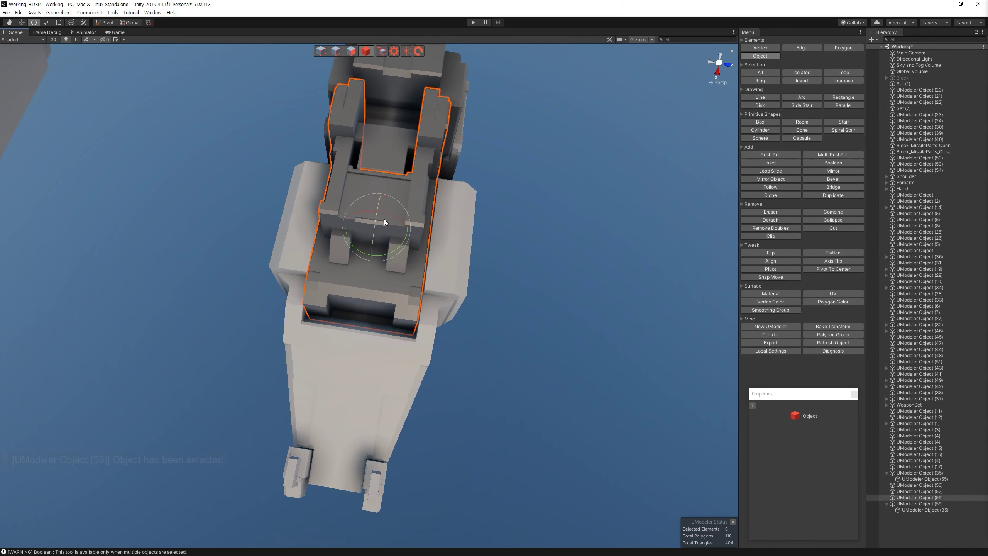
{"action": "left_click", "coordinate": [841, 268]}
Step: Nest UModeler Object (35) under UModeler Object (59) in the Hierarchy
{"action": "left_click_drag", "start_coordinate": [505, 363], "coordinate": [918, 206], "text": "alt"}
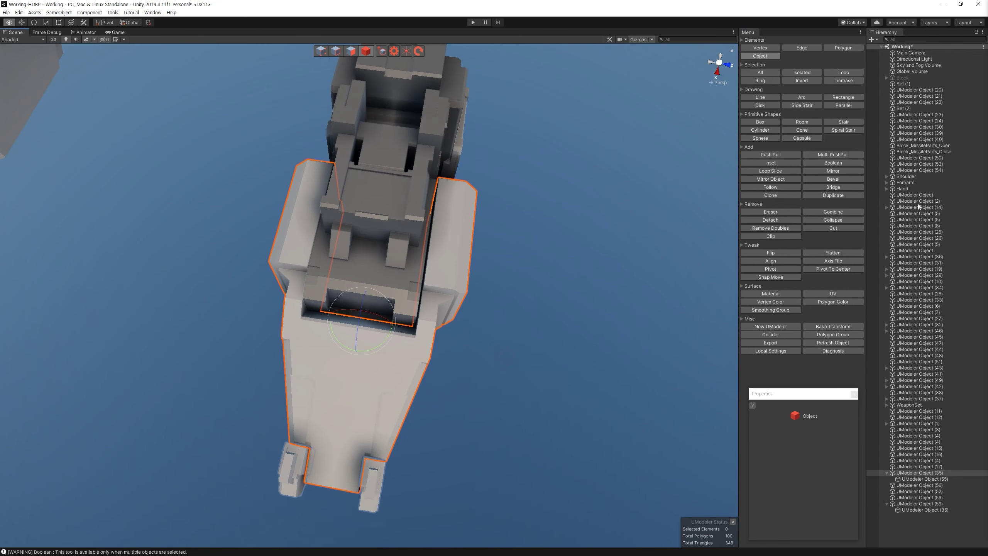
{"action": "left_click", "coordinate": [432, 156]}
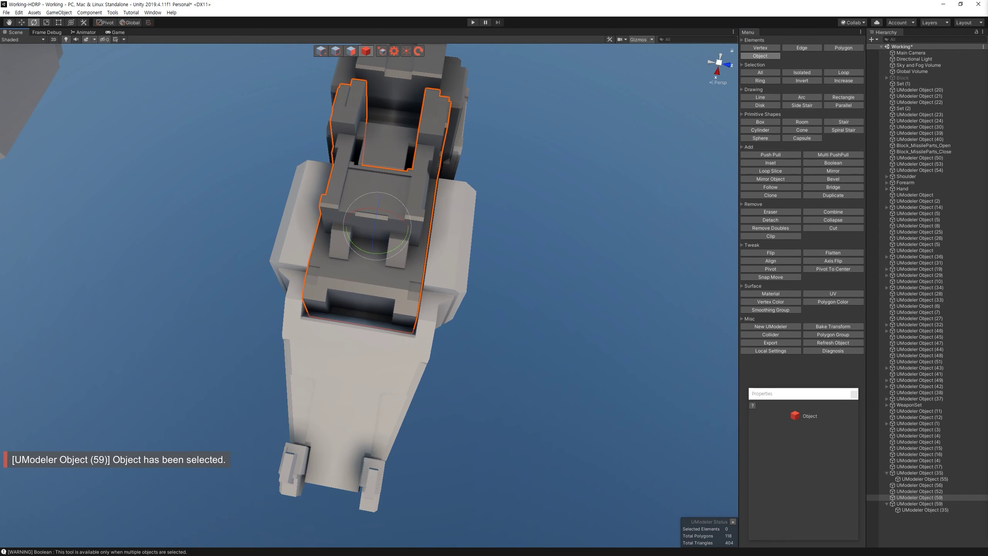
{"action": "left_click", "coordinate": [431, 341]}
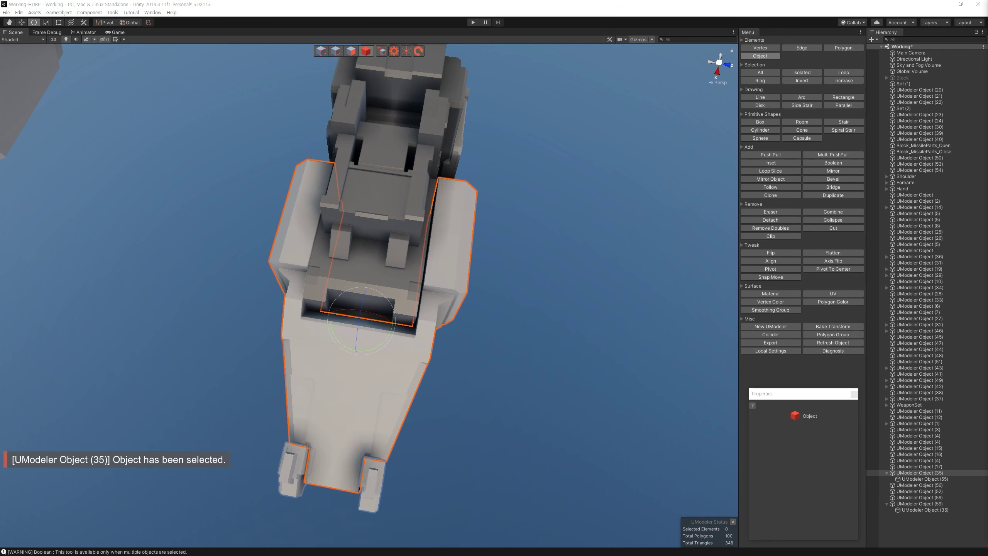
{"action": "left_click_drag", "start_coordinate": [523, 274], "coordinate": [402, 240], "text": "alt"}
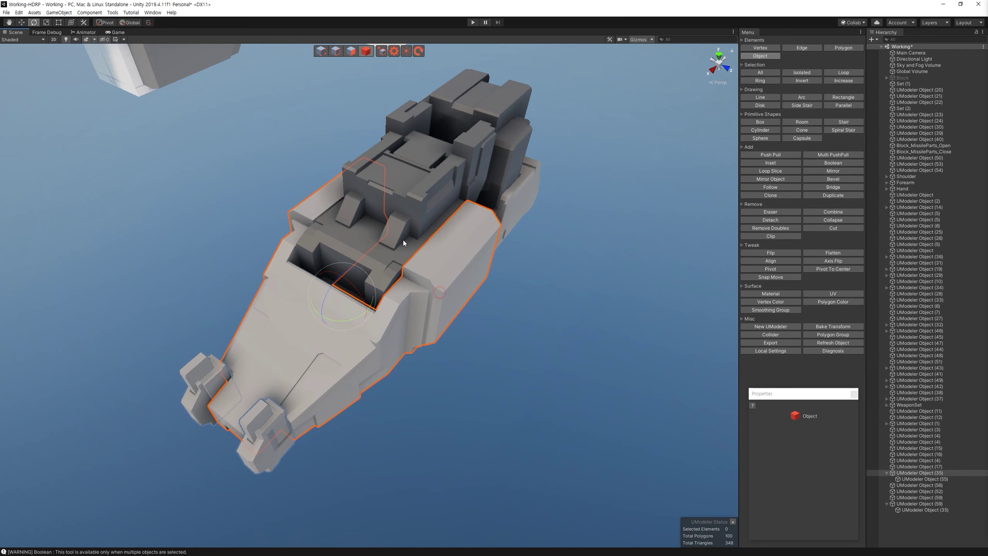
{"action": "left_click", "coordinate": [440, 193]}
{"action": "left_click", "coordinate": [460, 264]}
{"action": "left_click_drag", "start_coordinate": [943, 471], "coordinate": [941, 499]}
Step: Undo a stray rotation of the right block, select the centre object (59) and enable the 3D cursor
{"action": "left_click_drag", "start_coordinate": [612, 383], "coordinate": [413, 215], "text": "alt"}
{"action": "left_click", "coordinate": [564, 234]}
{"action": "left_click_drag", "start_coordinate": [475, 185], "coordinate": [407, 200]}
{"action": "left_click", "coordinate": [407, 199]}
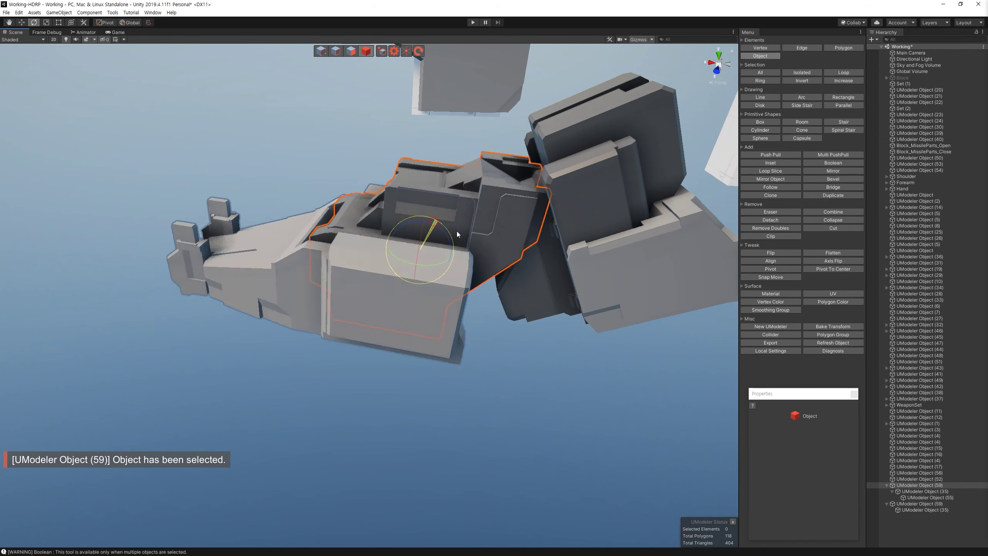
{"action": "key", "text": "ctrl+z"}
{"action": "key", "text": "ctrl+z"}
{"action": "left_click_drag", "start_coordinate": [505, 245], "coordinate": [523, 258], "text": "alt"}
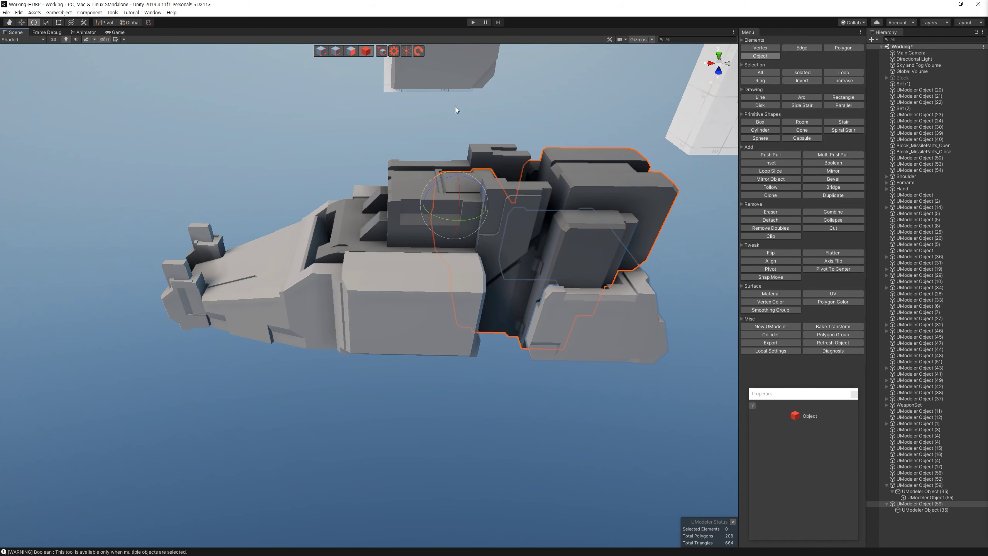
{"action": "left_click", "coordinate": [407, 202]}
{"action": "key", "text": "c"}
{"action": "mouse_move", "coordinate": [456, 216]}
{"action": "left_mouse_down", "text": "alt"}
{"action": "mouse_move", "coordinate": [488, 190]}
{"action": "mouse_move", "coordinate": [610, 230]}
{"action": "mouse_move", "coordinate": [593, 231]}
{"action": "left_mouse_up", "text": "alt"}
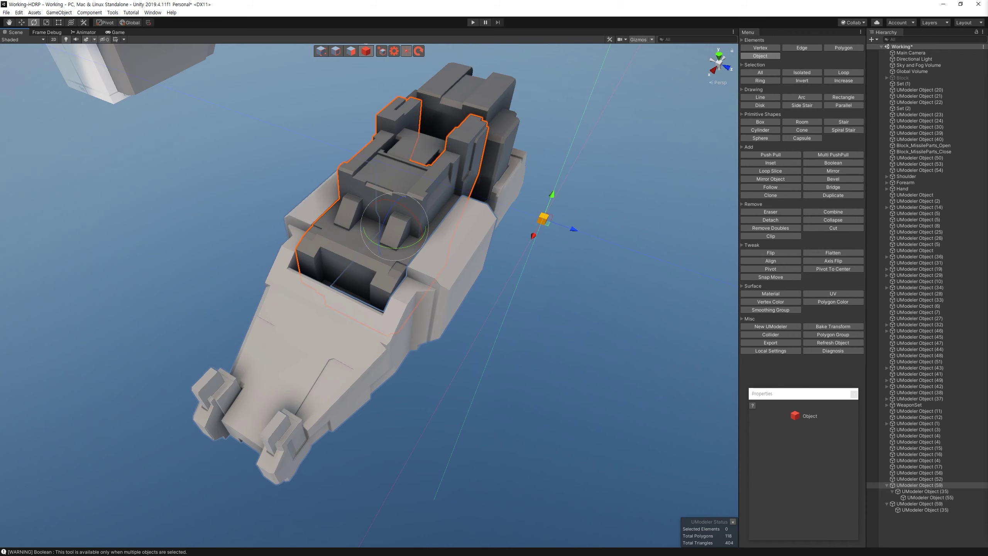
Step: Orbit around the foot pieces, undo an accidental rotation, and clear the selection
{"action": "left_click_drag", "start_coordinate": [593, 231], "coordinate": [465, 276], "text": "alt"}
{"action": "left_click_drag", "start_coordinate": [486, 233], "coordinate": [408, 152], "text": "alt"}
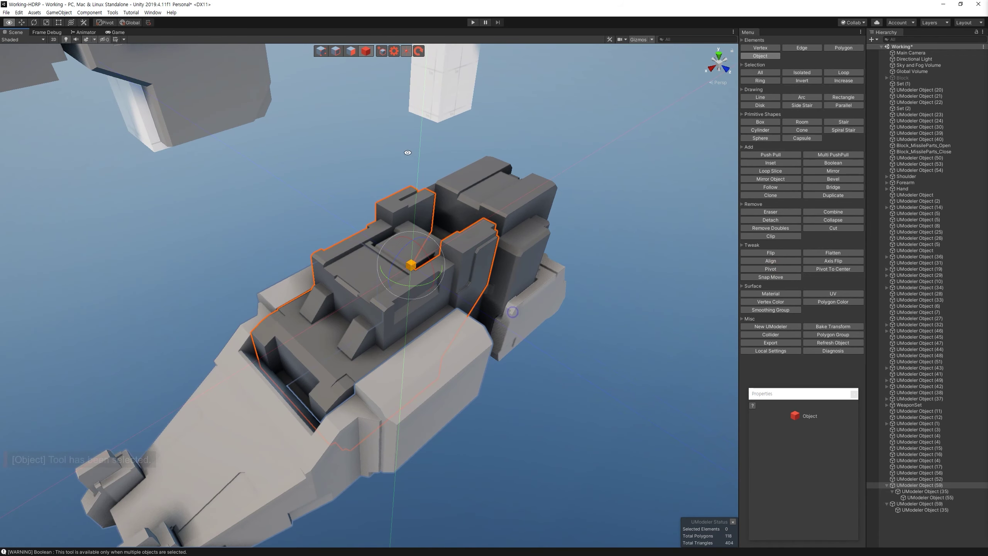
{"action": "left_click_drag", "start_coordinate": [535, 250], "coordinate": [396, 70], "text": "alt"}
{"action": "mouse_move", "coordinate": [391, 235]}
{"action": "left_mouse_down"}
{"action": "mouse_move", "coordinate": [406, 220]}
{"action": "mouse_move", "coordinate": [426, 222]}
{"action": "mouse_move", "coordinate": [426, 262]}
{"action": "mouse_move", "coordinate": [363, 244]}
{"action": "mouse_move", "coordinate": [479, 241]}
{"action": "mouse_move", "coordinate": [511, 370]}
{"action": "mouse_move", "coordinate": [419, 304]}
{"action": "mouse_move", "coordinate": [432, 286]}
{"action": "left_mouse_up"}
{"action": "key", "text": "ctrl+z"}
{"action": "left_click", "coordinate": [416, 249]}
{"action": "key", "text": "e"}
{"action": "left_click", "coordinate": [511, 369]}
Step: Drag the second UModeler Object (59) onto the first, collapse its foldout, and frame it
{"action": "left_click", "coordinate": [432, 285]}
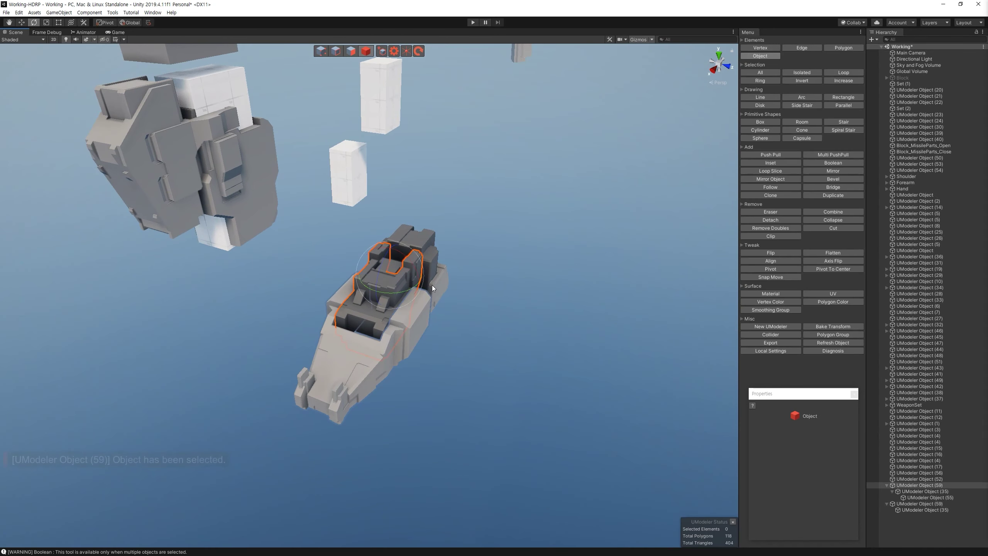
{"action": "left_click", "coordinate": [418, 237]}
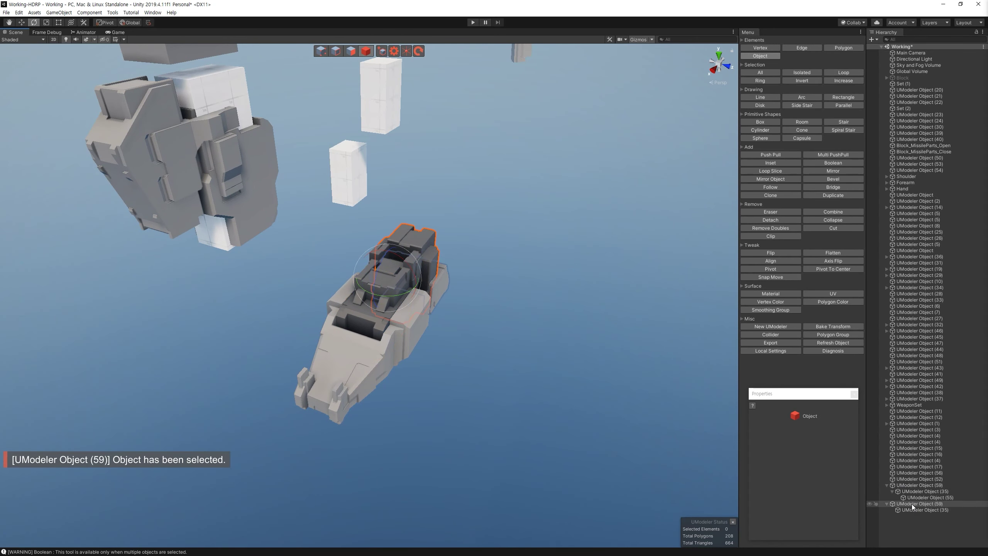
{"action": "left_click_drag", "start_coordinate": [911, 504], "coordinate": [906, 485]}
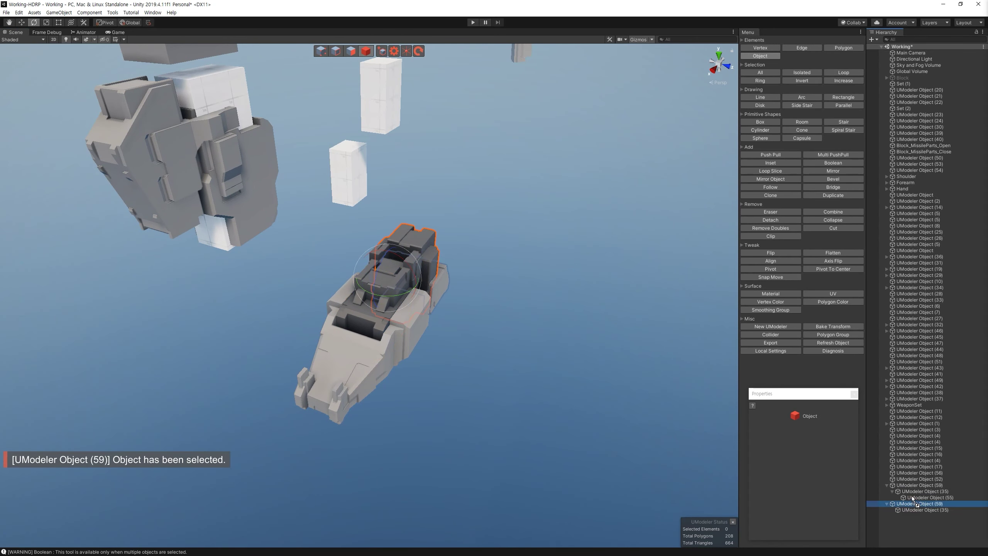
{"action": "left_click", "coordinate": [884, 485]}
{"action": "mouse_move", "coordinate": [413, 283]}
{"action": "left_mouse_down", "text": "alt"}
{"action": "mouse_move", "coordinate": [240, 239]}
{"action": "mouse_move", "coordinate": [480, 372]}
{"action": "left_mouse_up", "text": "alt"}
{"action": "key", "text": "f"}
{"action": "scroll", "coordinate": [383, 354], "scroll_direction": "down", "scroll_amount": 5}
Step: Select UModeler Object (17) and the foot piece to inspect the robot leg
{"action": "left_click", "coordinate": [569, 368]}
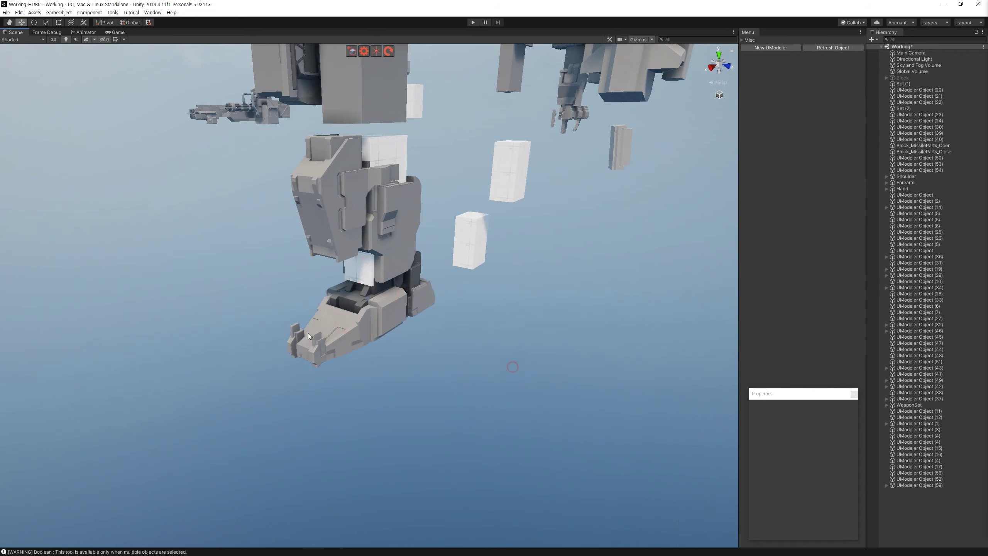
{"action": "mouse_move", "coordinate": [569, 369]}
{"action": "left_mouse_down", "text": "alt"}
{"action": "mouse_move", "coordinate": [316, 337]}
{"action": "mouse_move", "coordinate": [418, 334]}
{"action": "mouse_move", "coordinate": [624, 261]}
{"action": "mouse_move", "coordinate": [448, 293]}
{"action": "left_mouse_up", "text": "alt"}
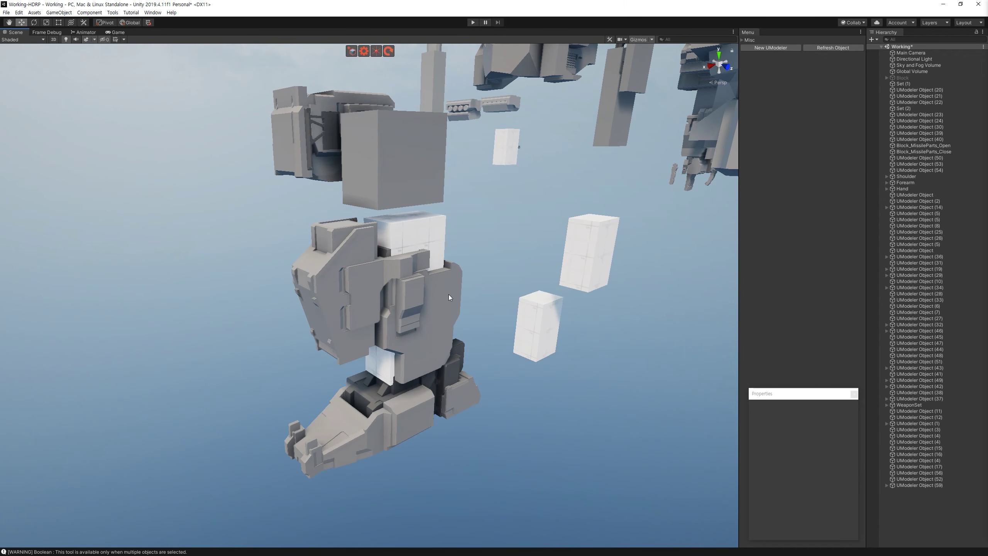
{"action": "left_click", "coordinate": [381, 206]}
{"action": "mouse_move", "coordinate": [380, 205]}
{"action": "left_mouse_down", "text": "alt"}
{"action": "mouse_move", "coordinate": [381, 375]}
{"action": "mouse_move", "coordinate": [400, 370]}
{"action": "mouse_move", "coordinate": [500, 472]}
{"action": "mouse_move", "coordinate": [536, 382]}
{"action": "mouse_move", "coordinate": [451, 383]}
{"action": "mouse_move", "coordinate": [421, 371]}
{"action": "mouse_move", "coordinate": [431, 356]}
{"action": "left_mouse_up", "text": "alt"}
{"action": "left_click", "coordinate": [380, 375]}
{"action": "left_click", "coordinate": [500, 472]}
{"action": "left_click", "coordinate": [456, 382]}
{"action": "scroll", "coordinate": [429, 377], "scroll_direction": "up", "scroll_amount": 5}
Step: Select a lower-leg face in Polygon mode, then return to object mode and frame the outlined part
{"action": "key", "text": "3"}
{"action": "left_click", "coordinate": [435, 343]}
{"action": "key", "text": "w"}
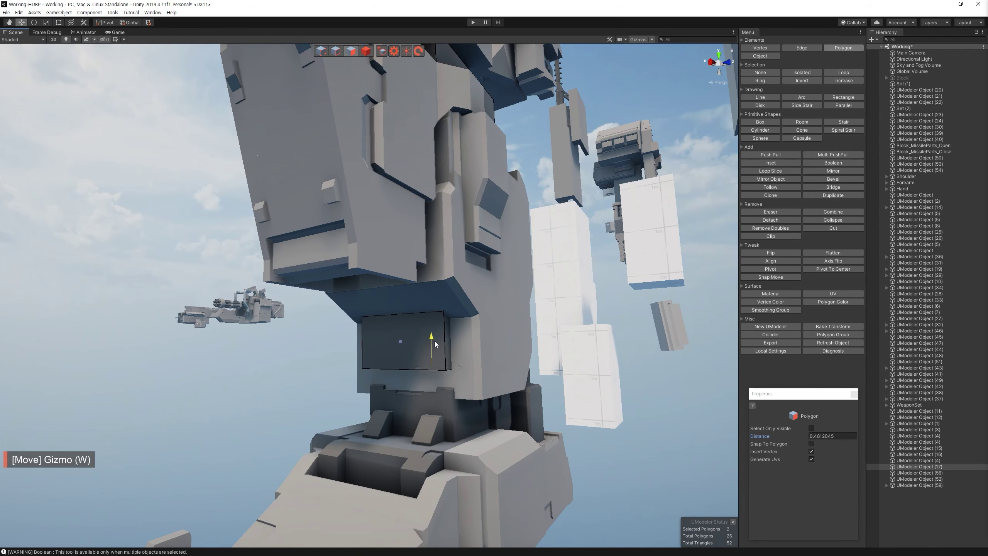
{"action": "left_click_drag", "start_coordinate": [435, 343], "coordinate": [479, 360], "text": "alt"}
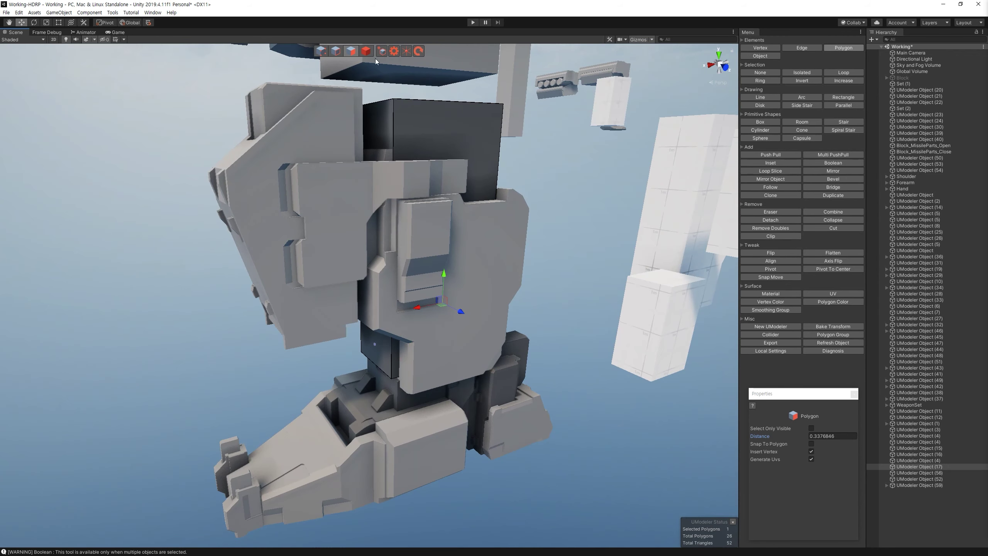
{"action": "left_click", "coordinate": [365, 51]}
{"action": "left_click_drag", "start_coordinate": [365, 51], "coordinate": [496, 315], "text": "alt"}
{"action": "scroll", "coordinate": [483, 347], "scroll_direction": "down", "scroll_amount": 5}
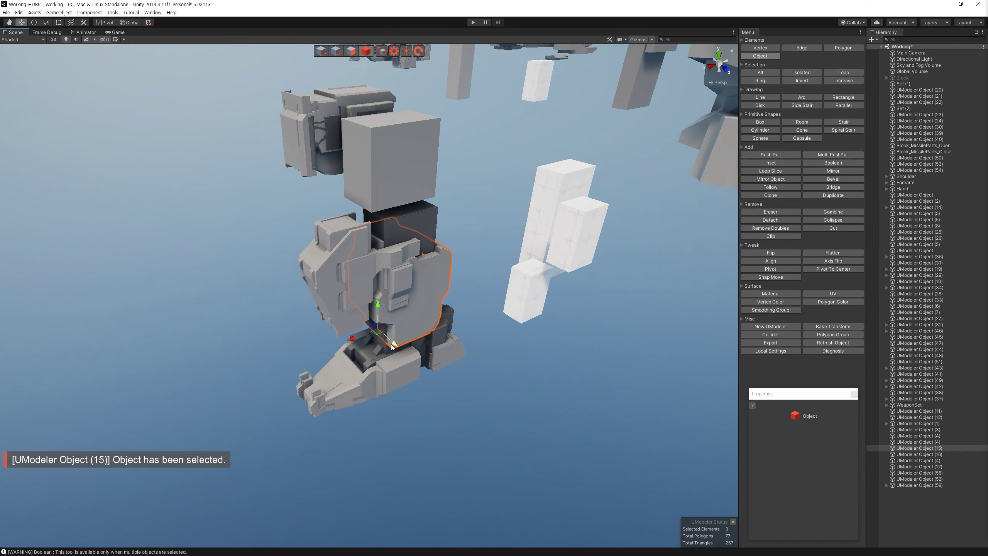
{"action": "key", "text": "f"}
{"action": "mouse_move", "coordinate": [506, 370]}
{"action": "left_mouse_down", "text": "alt"}
{"action": "mouse_move", "coordinate": [566, 396]}
{"action": "mouse_move", "coordinate": [566, 459]}
{"action": "mouse_move", "coordinate": [375, 298]}
{"action": "mouse_move", "coordinate": [304, 272]}
{"action": "mouse_move", "coordinate": [216, 201]}
{"action": "mouse_move", "coordinate": [364, 304]}
{"action": "mouse_move", "coordinate": [395, 313]}
{"action": "left_mouse_up", "text": "alt"}
Step: Undo accidental changes and the sideways move of the selected part
{"action": "key", "text": "ctrl+z"}
{"action": "key", "text": "f"}
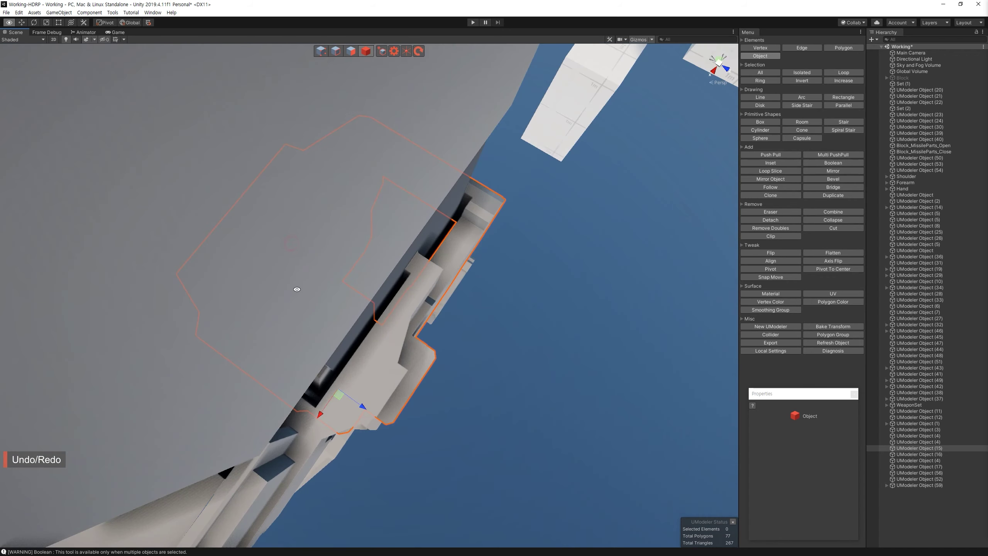
{"action": "mouse_move", "coordinate": [259, 245]}
{"action": "left_mouse_down", "text": "alt"}
{"action": "mouse_move", "coordinate": [298, 240]}
{"action": "mouse_move", "coordinate": [157, 243]}
{"action": "left_mouse_up", "text": "alt"}
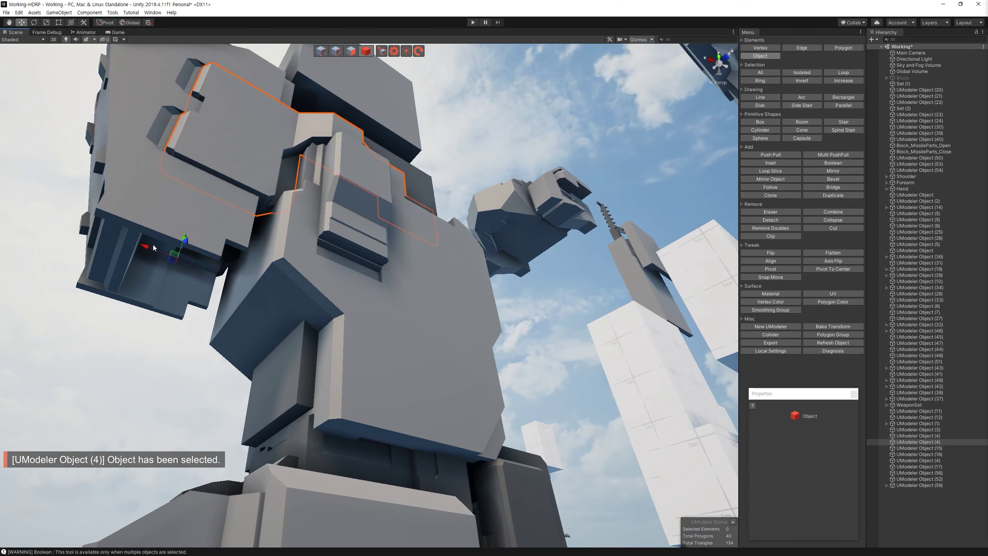
{"action": "key", "text": "ctrl+z"}
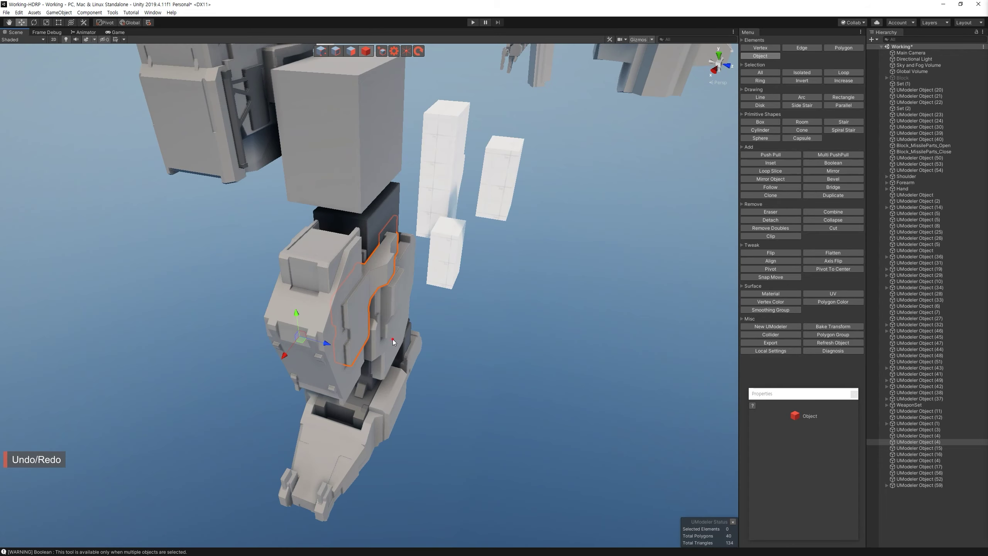
{"action": "mouse_move", "coordinate": [385, 375]}
{"action": "left_mouse_down"}
{"action": "mouse_move", "coordinate": [556, 403]}
{"action": "mouse_move", "coordinate": [394, 312]}
{"action": "mouse_move", "coordinate": [421, 211]}
{"action": "mouse_move", "coordinate": [168, 176]}
{"action": "left_mouse_up"}
{"action": "key", "text": "ctrl+z"}
Step: Hide the UModeler Object (4) panels covering the armor plate
{"action": "left_click", "coordinate": [165, 285], "text": "shift"}
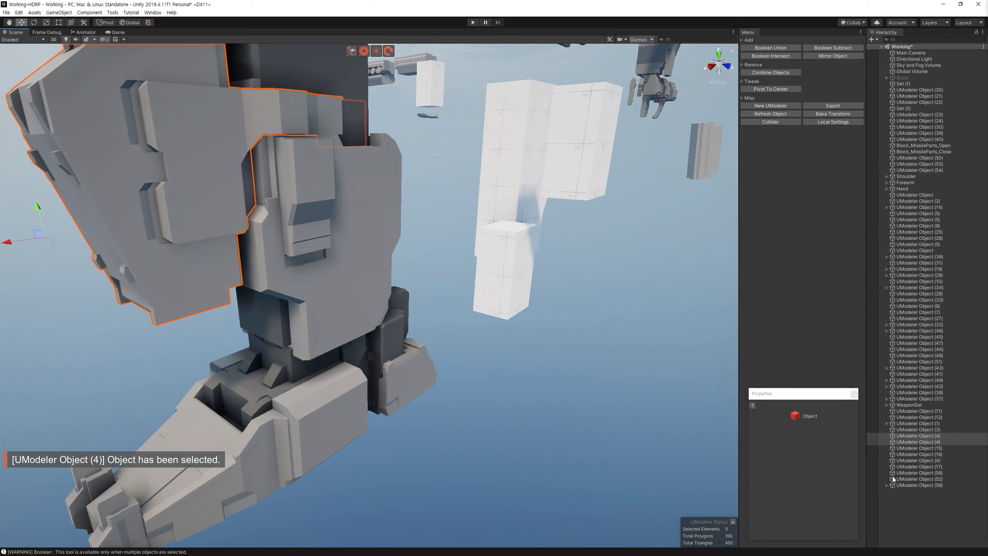
{"action": "left_click", "coordinate": [869, 435]}
{"action": "mouse_move", "coordinate": [350, 273]}
{"action": "left_mouse_down", "text": "alt"}
{"action": "mouse_move", "coordinate": [462, 377]}
{"action": "mouse_move", "coordinate": [260, 235]}
{"action": "mouse_move", "coordinate": [252, 267]}
{"action": "left_mouse_up", "text": "alt"}
{"action": "left_click", "coordinate": [260, 236]}
{"action": "key", "text": "ctrl+z"}
{"action": "left_click_drag", "start_coordinate": [183, 302], "coordinate": [334, 308], "text": "alt"}
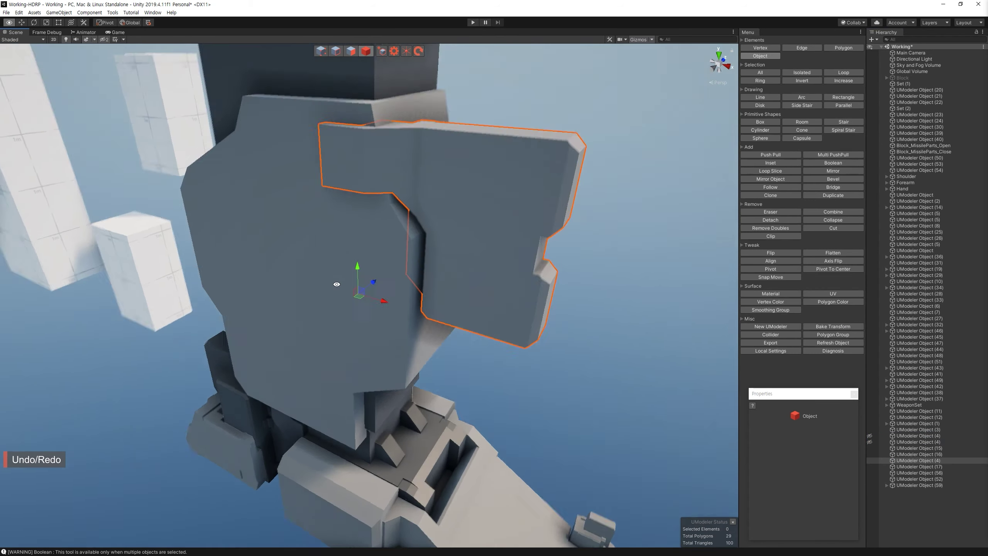
{"action": "left_click", "coordinate": [278, 310], "text": "shift"}
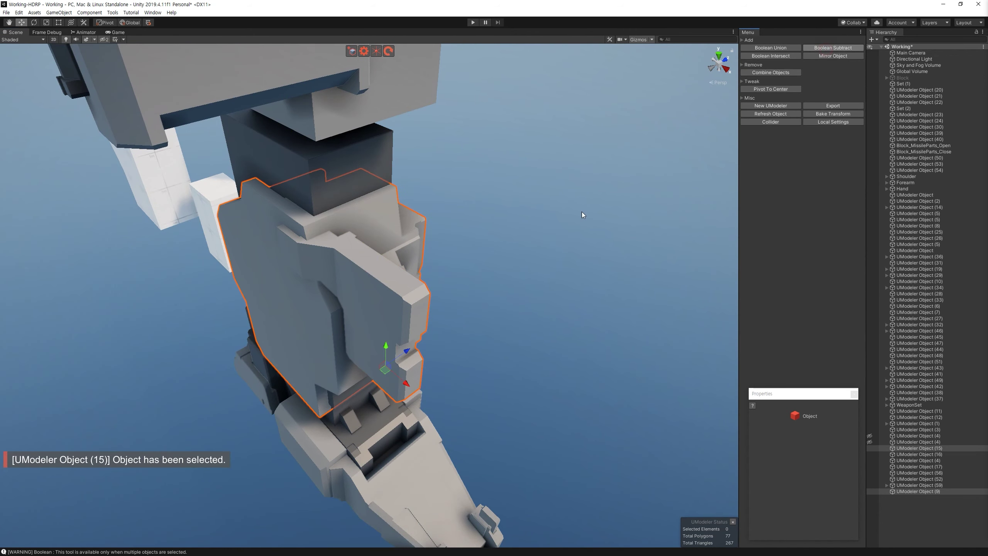
{"action": "scroll", "coordinate": [409, 279], "scroll_direction": "up", "scroll_amount": 1}
{"action": "left_click", "coordinate": [869, 461]}
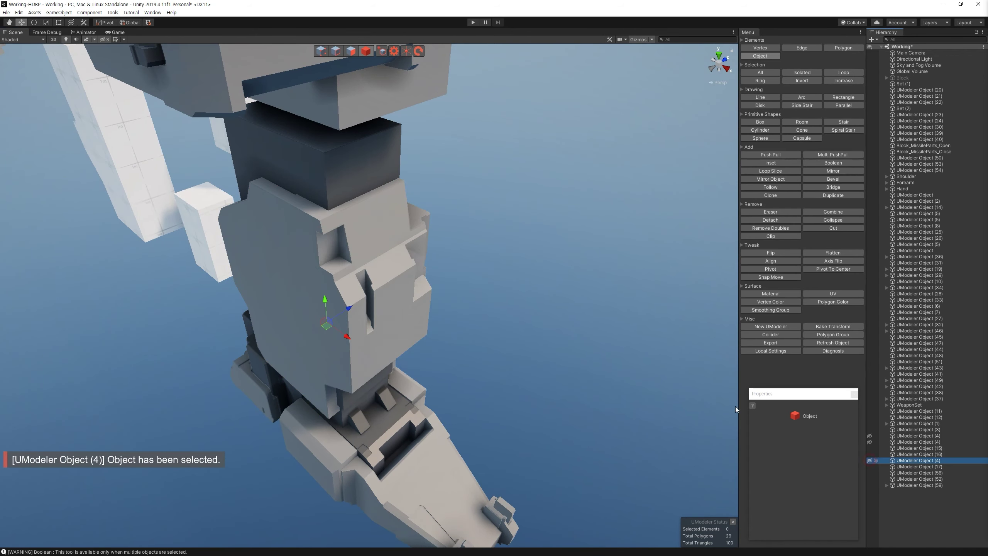
Step: Push the notch face and its side strip deeper into the armor plate in Polygon mode
{"action": "left_click_drag", "start_coordinate": [734, 406], "coordinate": [444, 242], "text": "alt"}
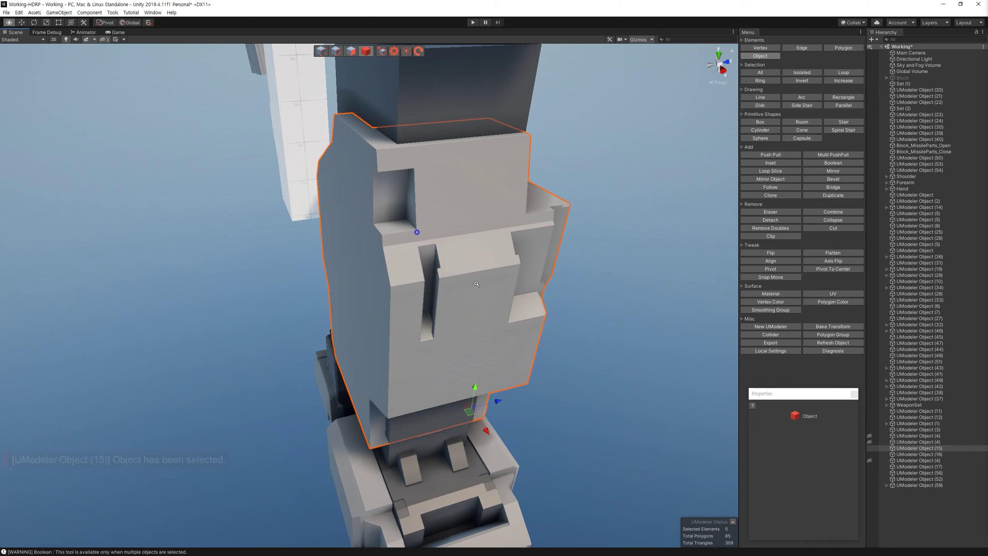
{"action": "right_click_drag", "start_coordinate": [477, 284], "coordinate": [477, 273], "text": "alt"}
{"action": "key", "text": "3"}
{"action": "left_click_drag", "start_coordinate": [477, 272], "coordinate": [770, 159], "text": "alt"}
{"action": "mouse_move", "coordinate": [393, 290]}
{"action": "left_mouse_down"}
{"action": "mouse_move", "coordinate": [200, 218]}
{"action": "mouse_move", "coordinate": [486, 342]}
{"action": "left_mouse_up"}
{"action": "mouse_move", "coordinate": [486, 343]}
{"action": "right_mouse_down", "text": "alt"}
{"action": "mouse_move", "coordinate": [508, 353]}
{"action": "mouse_move", "coordinate": [535, 308]}
{"action": "right_mouse_up", "text": "alt"}
{"action": "mouse_move", "coordinate": [534, 307]}
{"action": "left_mouse_down"}
{"action": "mouse_move", "coordinate": [540, 317]}
{"action": "mouse_move", "coordinate": [327, 316]}
{"action": "left_mouse_up"}
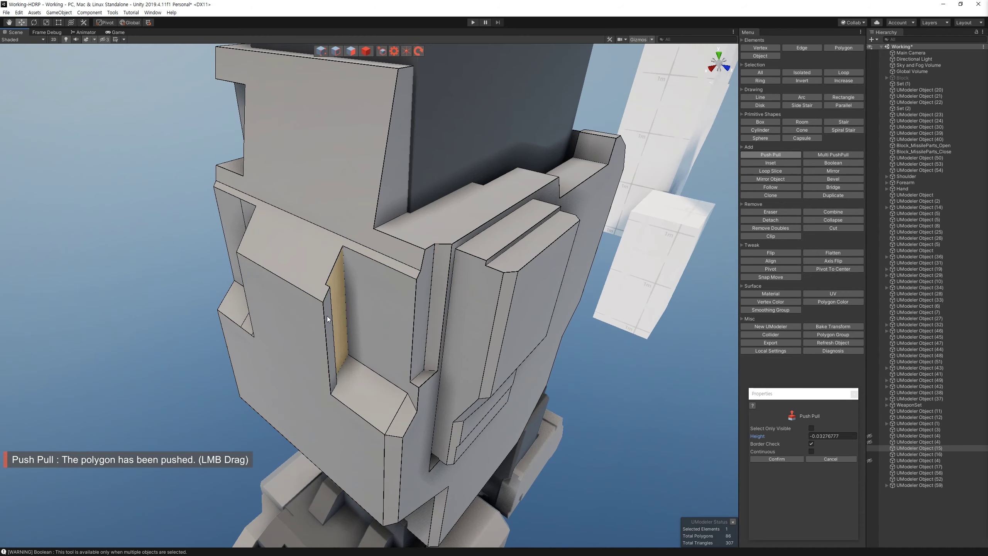
Step: Zoom out around the notched plate and return to object mode
{"action": "right_click_drag", "start_coordinate": [305, 294], "coordinate": [376, 78], "text": "alt"}
{"action": "mouse_move", "coordinate": [377, 78]}
{"action": "left_mouse_down", "text": "alt"}
{"action": "mouse_move", "coordinate": [428, 195]}
{"action": "mouse_move", "coordinate": [511, 318]}
{"action": "mouse_move", "coordinate": [379, 333]}
{"action": "mouse_move", "coordinate": [407, 339]}
{"action": "left_mouse_up", "text": "alt"}
{"action": "key", "text": "4"}
{"action": "scroll", "coordinate": [442, 319], "scroll_direction": "up", "scroll_amount": 5}
{"action": "scroll", "coordinate": [407, 339], "scroll_direction": "down", "scroll_amount": 5}
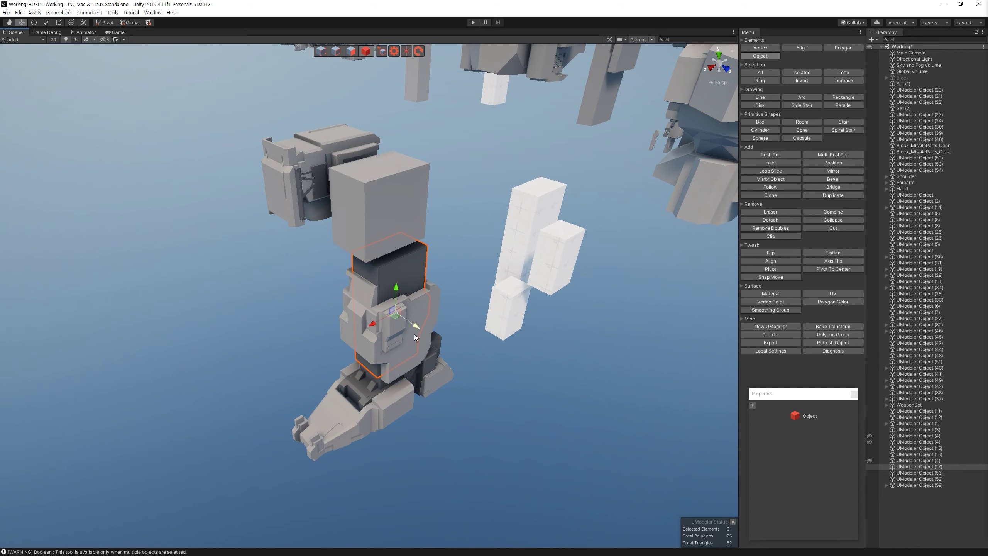
Step: Select and frame UModeler Object (17) from the Hierarchy
{"action": "scroll", "coordinate": [471, 306], "scroll_direction": "up", "scroll_amount": 3}
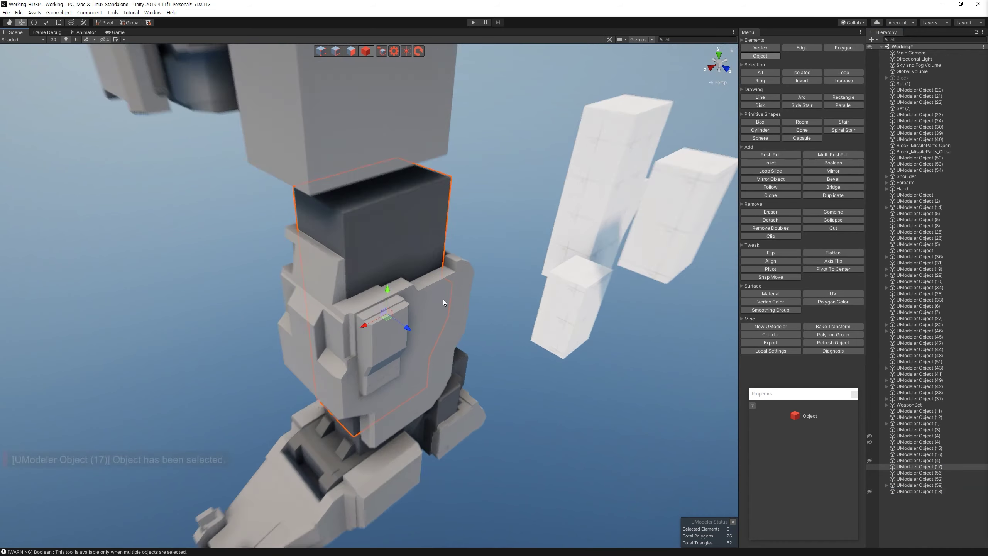
{"action": "left_click", "coordinate": [438, 293]}
{"action": "mouse_move", "coordinate": [438, 293]}
{"action": "left_mouse_down", "text": "alt"}
{"action": "mouse_move", "coordinate": [414, 154]}
{"action": "mouse_move", "coordinate": [544, 291]}
{"action": "left_mouse_up", "text": "alt"}
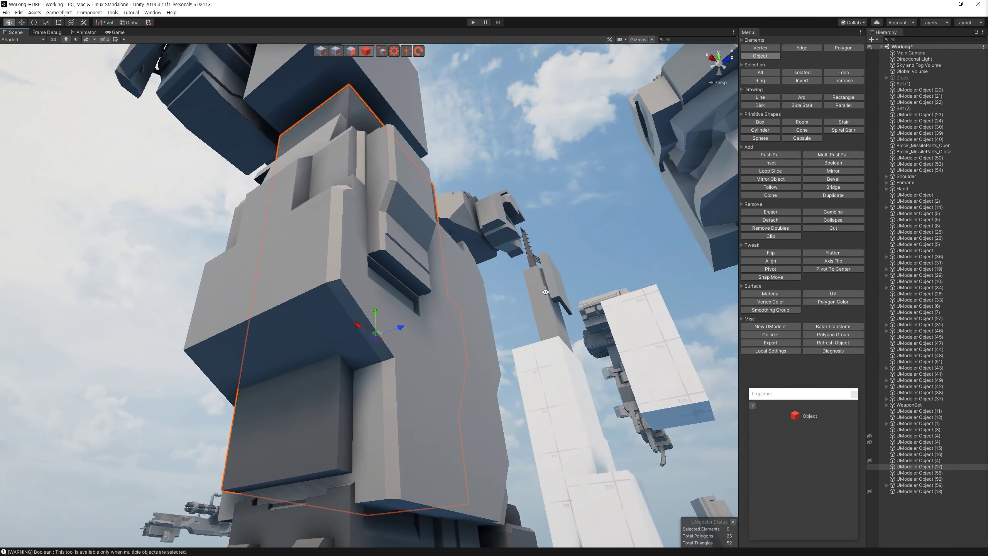
{"action": "left_click_drag", "start_coordinate": [500, 327], "coordinate": [366, 54], "text": "alt"}
{"action": "left_click", "coordinate": [366, 51]}
{"action": "left_click", "coordinate": [372, 393]}
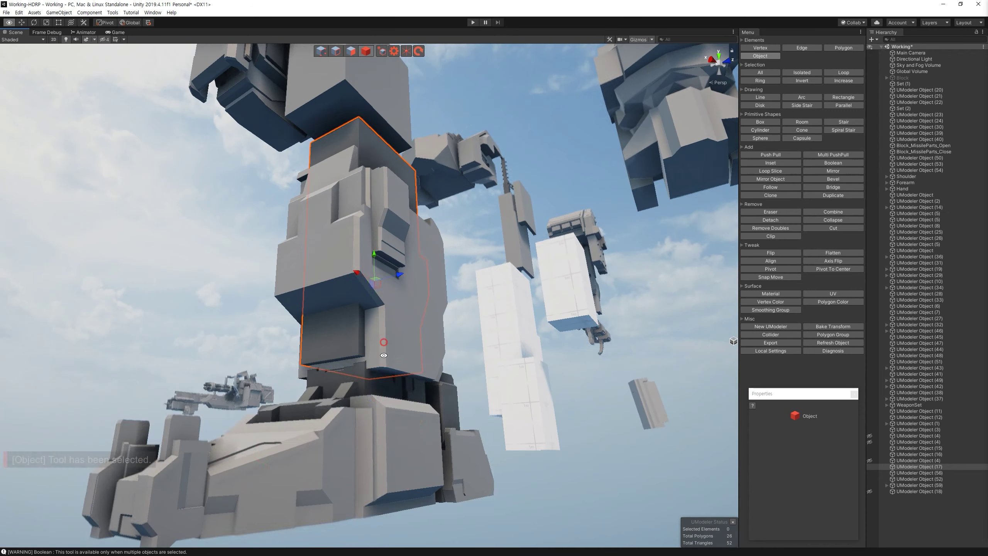
{"action": "double_click", "coordinate": [918, 466]}
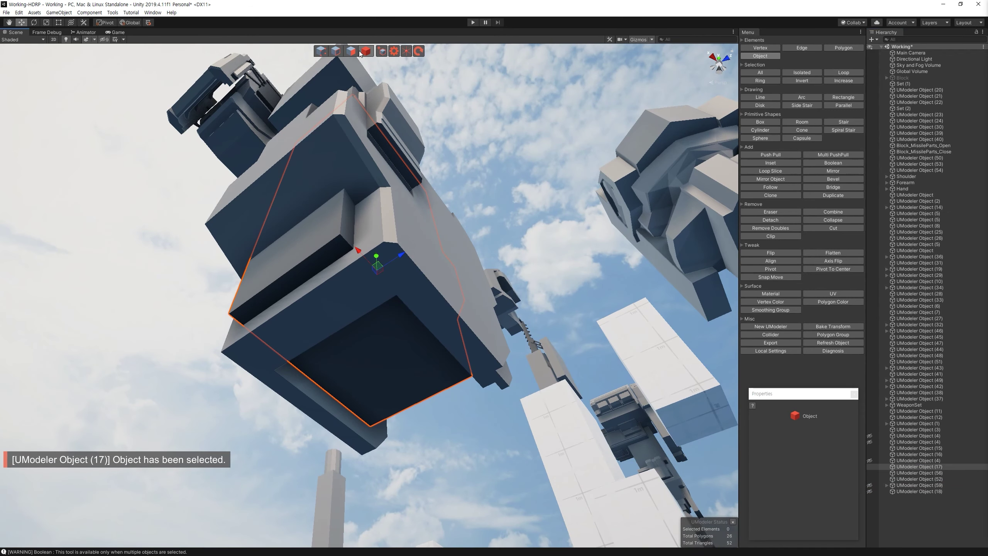
Step: Select a face on the dark block and the edge loop around it
{"action": "left_click", "coordinate": [352, 52]}
{"action": "left_click", "coordinate": [346, 327]}
{"action": "mouse_move", "coordinate": [346, 327]}
{"action": "left_mouse_down", "text": "alt"}
{"action": "mouse_move", "coordinate": [172, 397]}
{"action": "mouse_move", "coordinate": [418, 373]}
{"action": "mouse_move", "coordinate": [578, 387]}
{"action": "left_mouse_up", "text": "alt"}
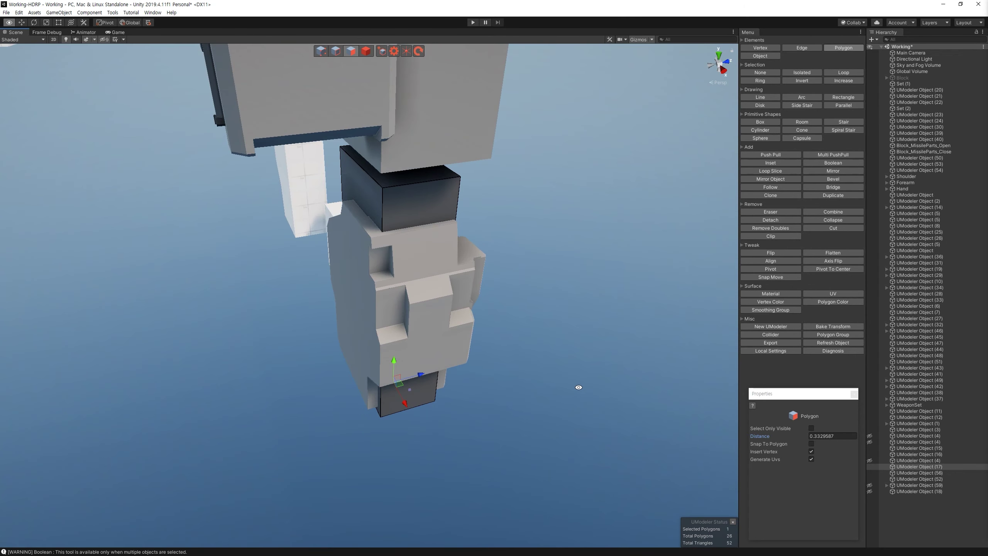
{"action": "left_click", "coordinate": [843, 73]}
{"action": "mouse_move", "coordinate": [467, 350]}
{"action": "left_mouse_down", "text": "alt"}
{"action": "mouse_move", "coordinate": [215, 364]}
{"action": "mouse_move", "coordinate": [947, 149]}
{"action": "left_mouse_up", "text": "alt"}
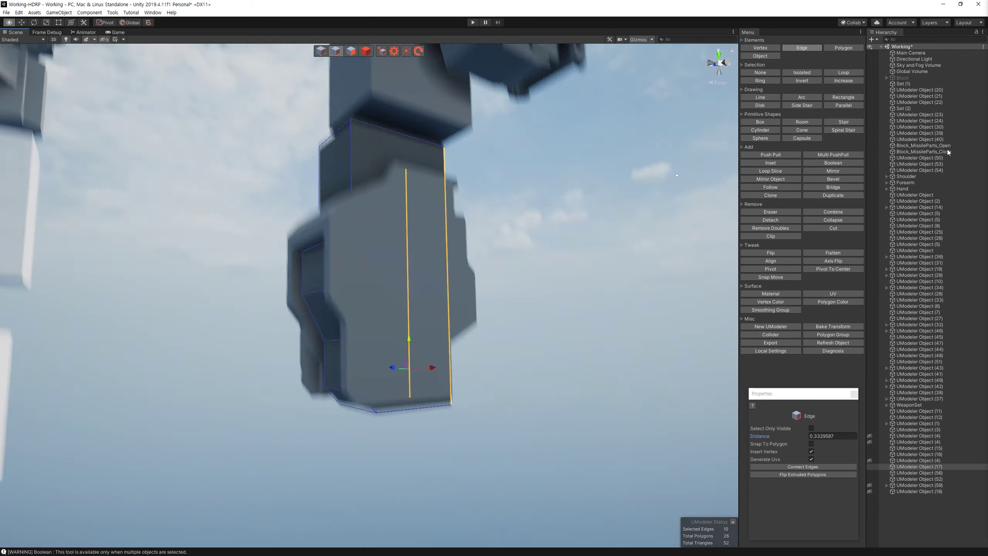
Step: Try a bevel of width 9 on the edge loop, then undo it
{"action": "left_click", "coordinate": [846, 179]}
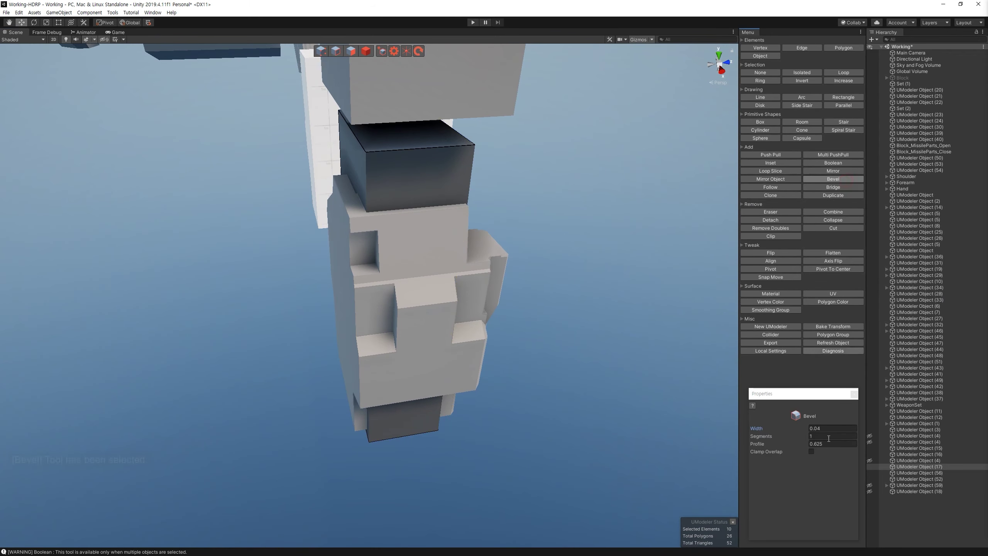
{"action": "key", "text": "BackSpace"}
{"action": "type", "text": "9"}
{"action": "mouse_move", "coordinate": [480, 353]}
{"action": "left_mouse_down", "text": "alt"}
{"action": "mouse_move", "coordinate": [407, 342]}
{"action": "mouse_move", "coordinate": [387, 213]}
{"action": "left_mouse_up", "text": "alt"}
{"action": "scroll", "coordinate": [387, 213], "scroll_direction": "up", "scroll_amount": 3}
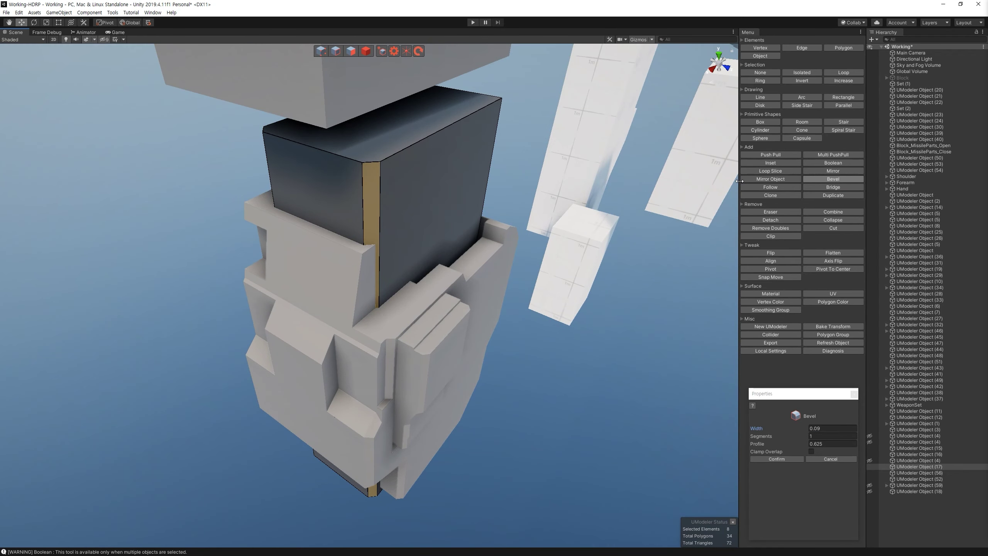
{"action": "key", "text": "ctrl+z"}
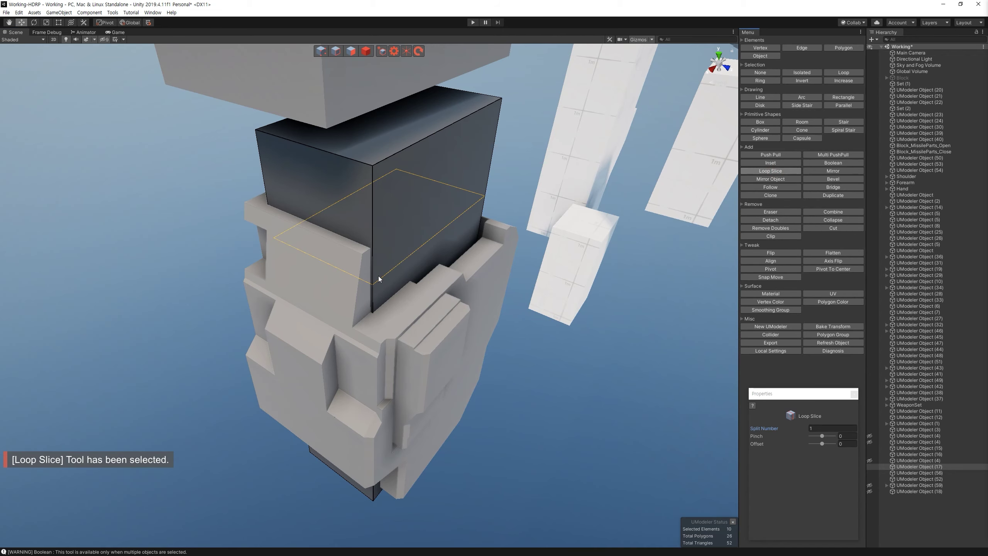
Step: Preview a loop cut on the thigh block, revert its offset change, and select the right face
{"action": "left_click_drag", "start_coordinate": [378, 276], "coordinate": [357, 213], "text": "alt"}
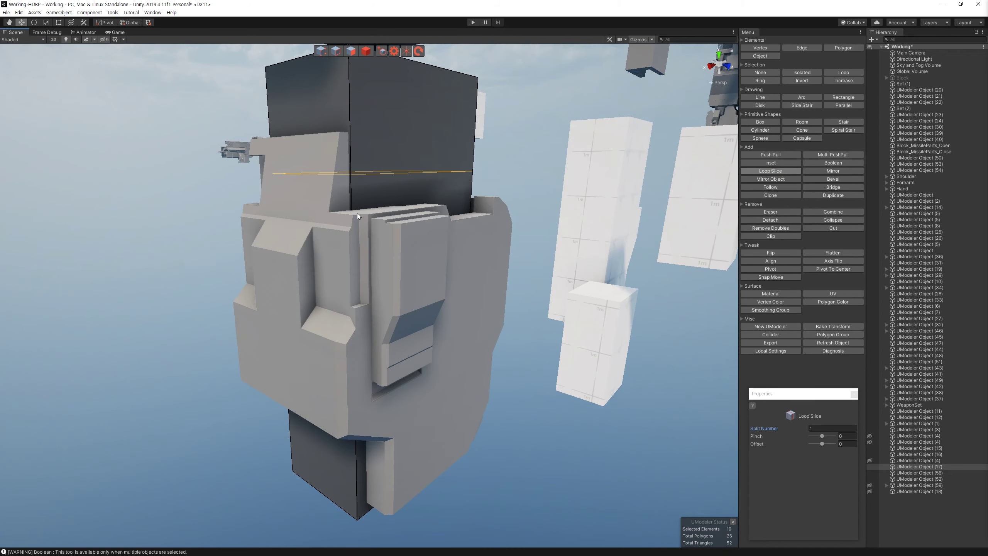
{"action": "left_click_drag", "start_coordinate": [351, 384], "coordinate": [351, 259], "text": "alt"}
{"action": "key", "text": "ctrl+z"}
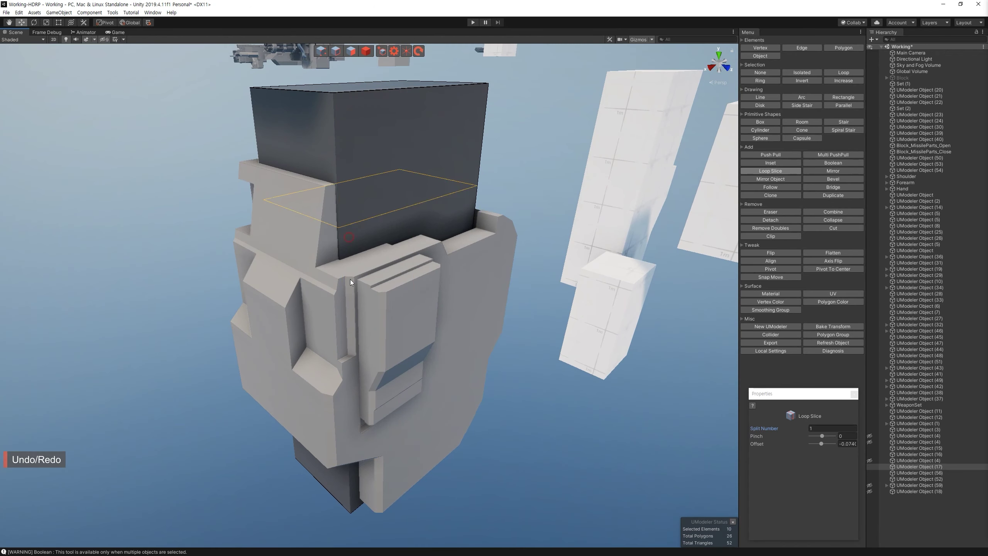
{"action": "key", "text": "3"}
{"action": "left_click_drag", "start_coordinate": [379, 176], "coordinate": [451, 212], "text": "alt"}
{"action": "left_click", "coordinate": [447, 208]}
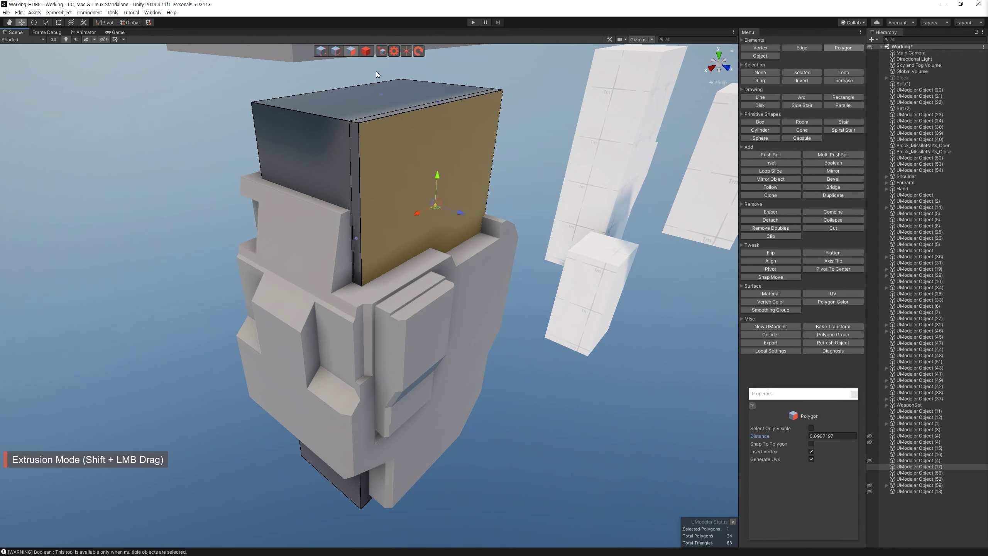
Step: Select two vertical edges of the block, then select the thigh armor plate object
{"action": "key", "text": "2"}
{"action": "double_click", "coordinate": [386, 288]}
{"action": "mouse_move", "coordinate": [386, 289]}
{"action": "left_mouse_down", "text": "alt"}
{"action": "mouse_move", "coordinate": [556, 250]}
{"action": "mouse_move", "coordinate": [349, 297]}
{"action": "mouse_move", "coordinate": [273, 401]}
{"action": "left_mouse_up", "text": "alt"}
{"action": "left_click", "coordinate": [350, 296]}
{"action": "left_click", "coordinate": [272, 401], "text": "shift"}
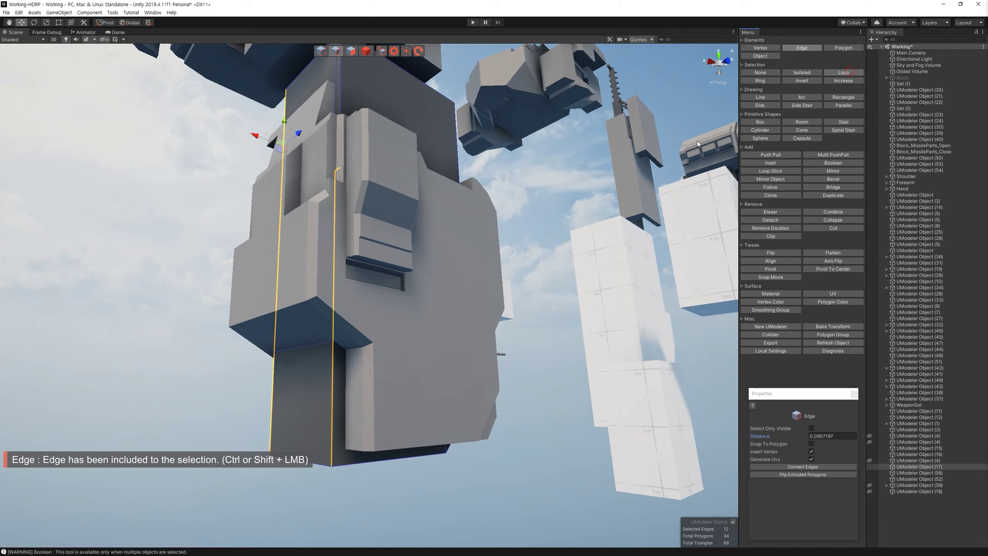
{"action": "left_click_drag", "start_coordinate": [697, 144], "coordinate": [515, 243], "text": "alt"}
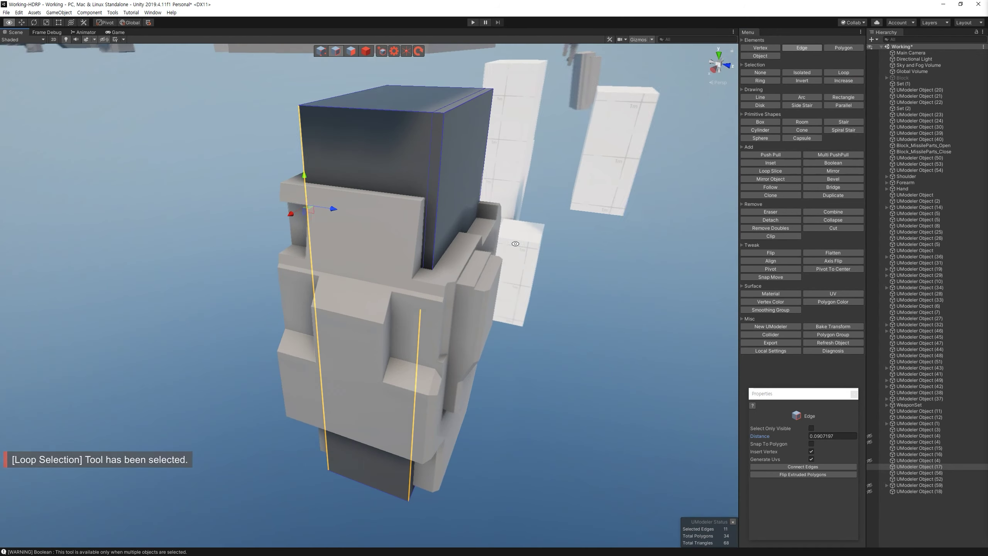
{"action": "left_click", "coordinate": [918, 448]}
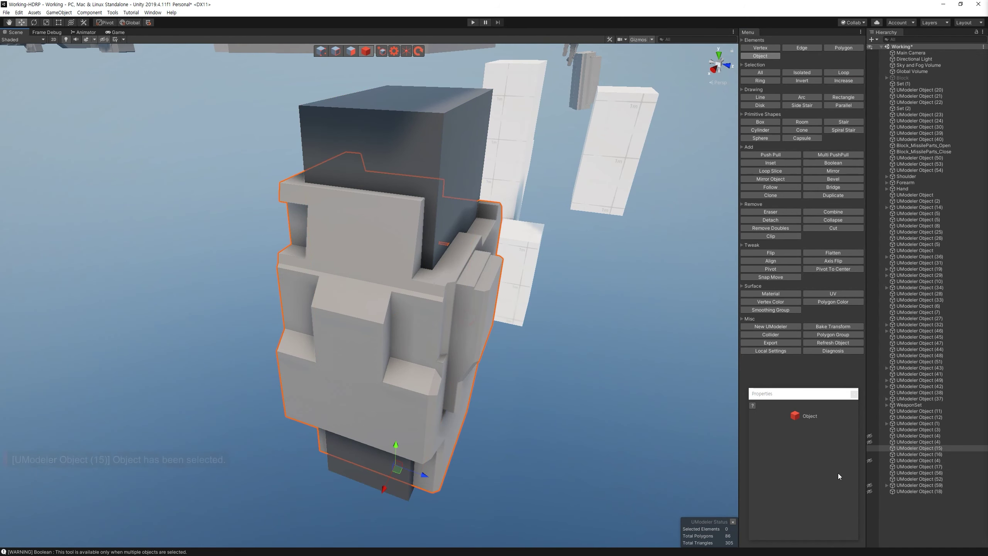
Step: Cut loop slices around the dark thigh column with Split Number 2
{"action": "key", "text": "f"}
{"action": "key", "text": "2"}
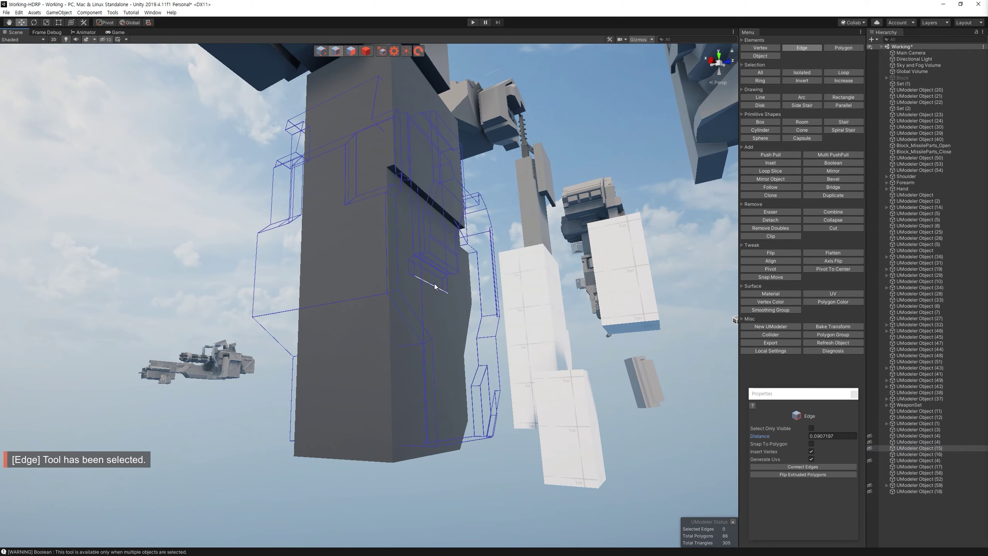
{"action": "left_click", "coordinate": [362, 52]}
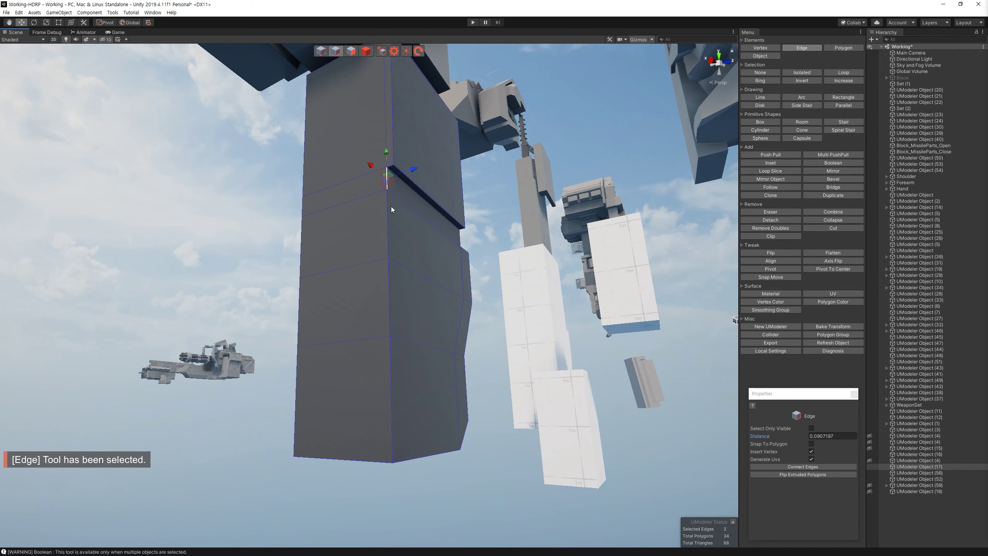
{"action": "left_click", "coordinate": [770, 170]}
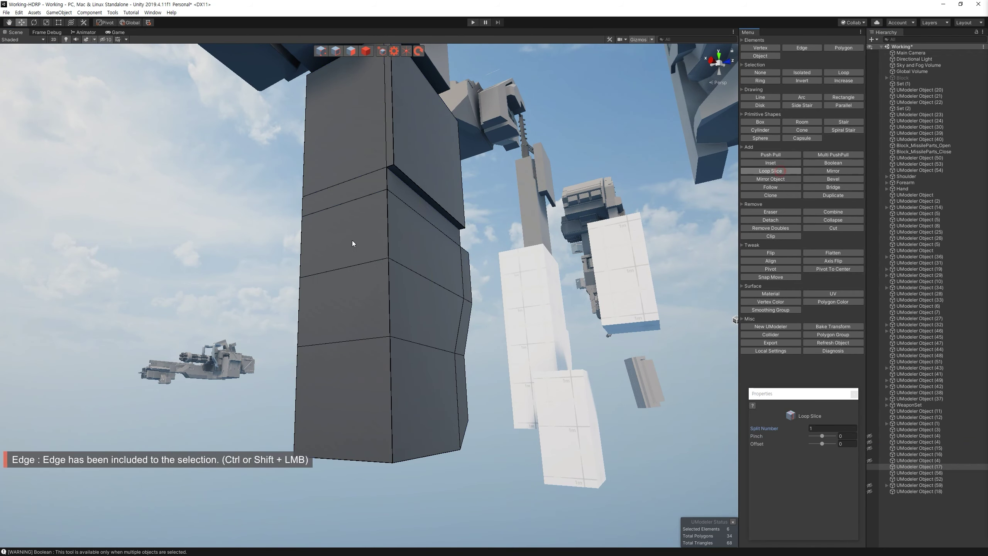
{"action": "scroll", "coordinate": [329, 264], "scroll_direction": "up", "scroll_amount": 1}
{"action": "left_click", "coordinate": [330, 264]}
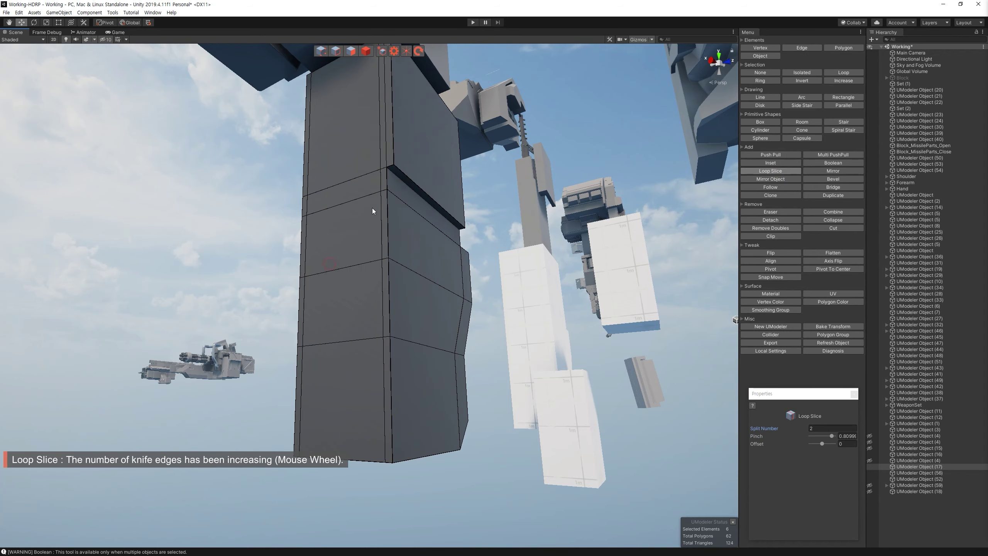
Step: Select five stacked faces down the front of the column
{"action": "left_click_drag", "start_coordinate": [361, 235], "coordinate": [342, 156], "text": "alt"}
{"action": "left_click", "coordinate": [338, 150]}
{"action": "left_click", "coordinate": [346, 183], "text": "ctrl"}
{"action": "left_click", "coordinate": [350, 237], "text": "ctrl"}
{"action": "left_click", "coordinate": [346, 288], "text": "ctrl"}
{"action": "left_click", "coordinate": [344, 370], "text": "ctrl"}
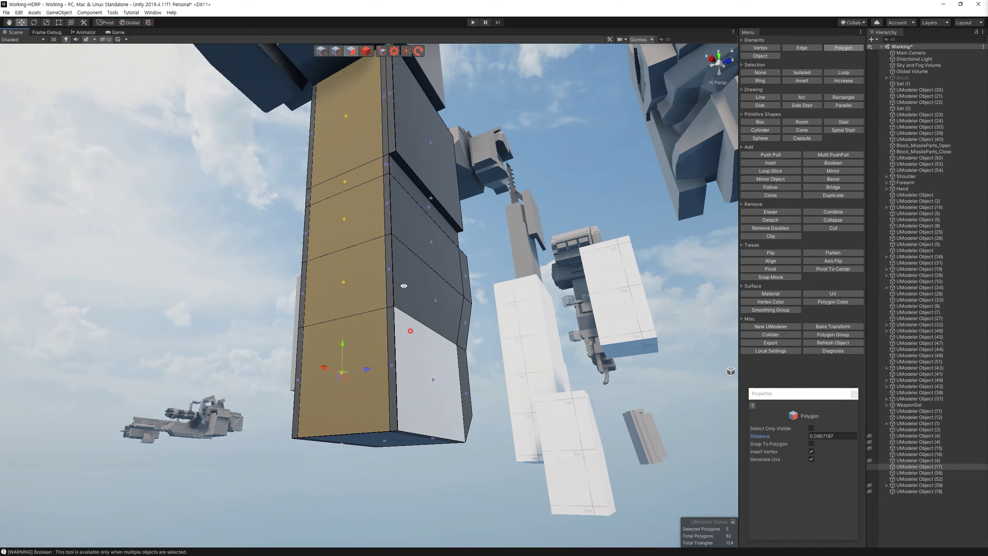
{"action": "left_click_drag", "start_coordinate": [345, 370], "coordinate": [310, 223], "text": "alt"}
{"action": "left_click_drag", "start_coordinate": [366, 184], "coordinate": [393, 159], "text": "alt"}
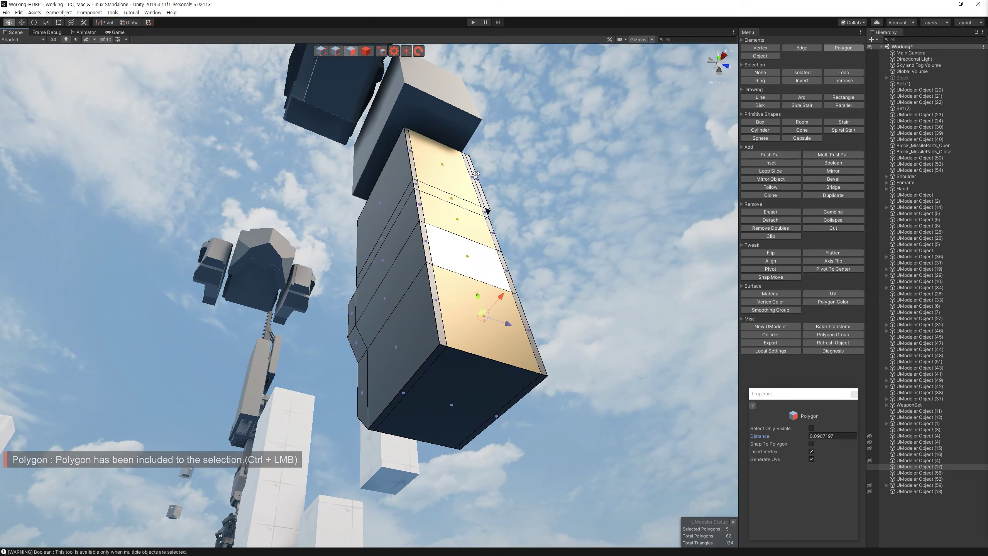
Step: Select the vertical corner edge loops and top corner edges of the column
{"action": "key", "text": "2"}
{"action": "left_click", "coordinate": [409, 147]}
{"action": "left_click", "coordinate": [487, 212], "text": "ctrl+shift"}
{"action": "key", "text": "l"}
{"action": "left_click_drag", "start_coordinate": [494, 232], "coordinate": [520, 234], "text": "alt"}
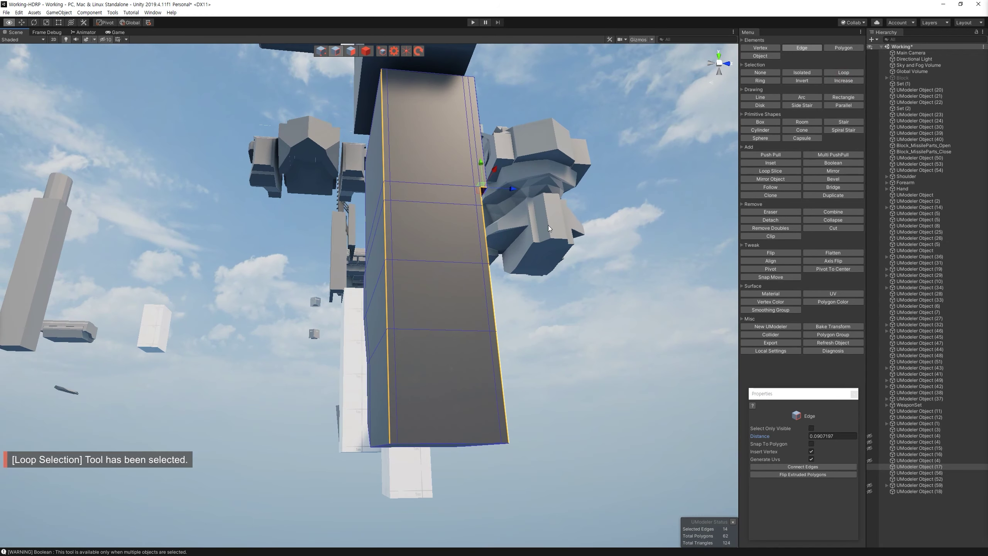
{"action": "left_click_drag", "start_coordinate": [485, 128], "coordinate": [457, 189], "text": "alt"}
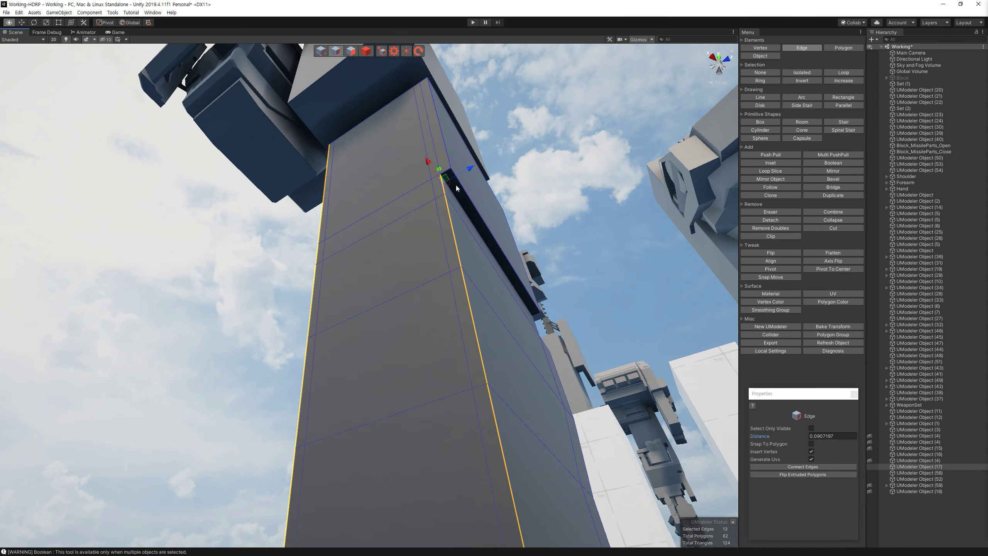
{"action": "left_click", "coordinate": [423, 81], "text": "ctrl"}
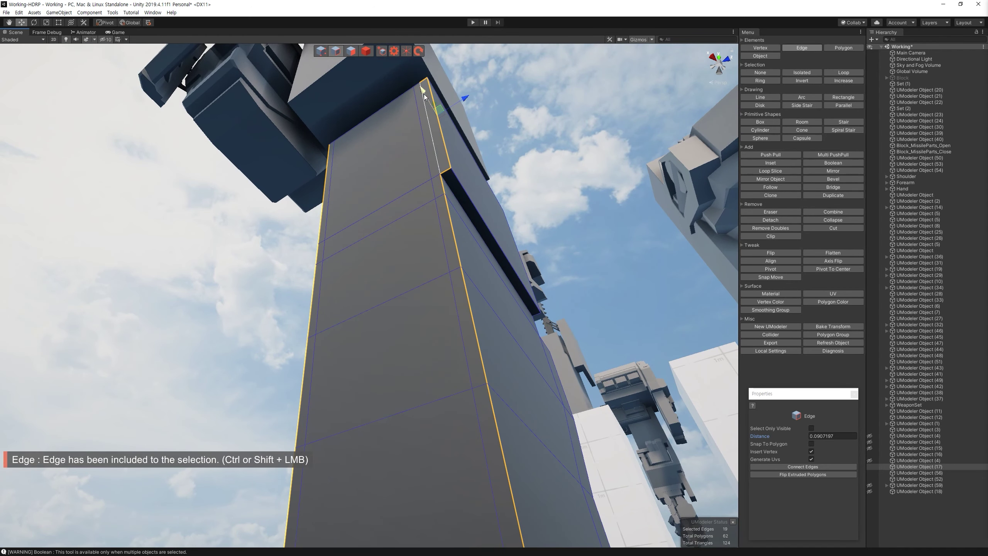
{"action": "left_click", "coordinate": [427, 94], "text": "ctrl"}
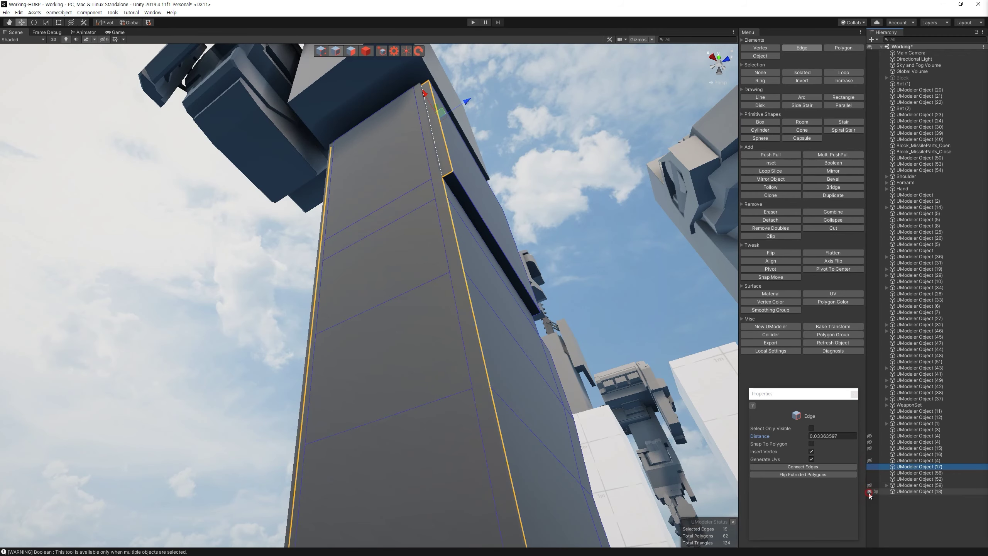
Step: Show a hidden part and toggle surrounding parts' visibility while checking the column
{"action": "left_click", "coordinate": [870, 449]}
{"action": "mouse_move", "coordinate": [584, 218]}
{"action": "left_mouse_down", "text": "alt"}
{"action": "mouse_move", "coordinate": [433, 517]}
{"action": "mouse_move", "coordinate": [513, 403]}
{"action": "mouse_move", "coordinate": [529, 405]}
{"action": "left_mouse_up", "text": "alt"}
{"action": "mouse_move", "coordinate": [525, 350]}
{"action": "left_mouse_down", "text": "alt"}
{"action": "mouse_move", "coordinate": [471, 326]}
{"action": "mouse_move", "coordinate": [467, 347]}
{"action": "mouse_move", "coordinate": [485, 335]}
{"action": "mouse_move", "coordinate": [493, 287]}
{"action": "mouse_move", "coordinate": [725, 407]}
{"action": "left_mouse_up", "text": "alt"}
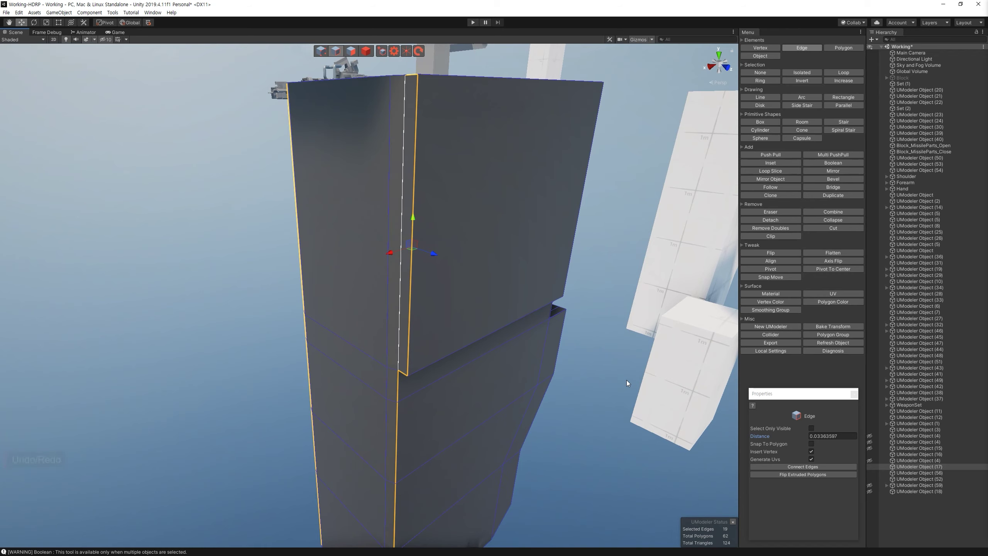
{"action": "key", "text": "ctrl+z"}
{"action": "left_click", "coordinate": [870, 435]}
{"action": "left_click", "coordinate": [870, 435]}
{"action": "left_click", "coordinate": [870, 442]}
{"action": "left_click", "coordinate": [869, 442]}
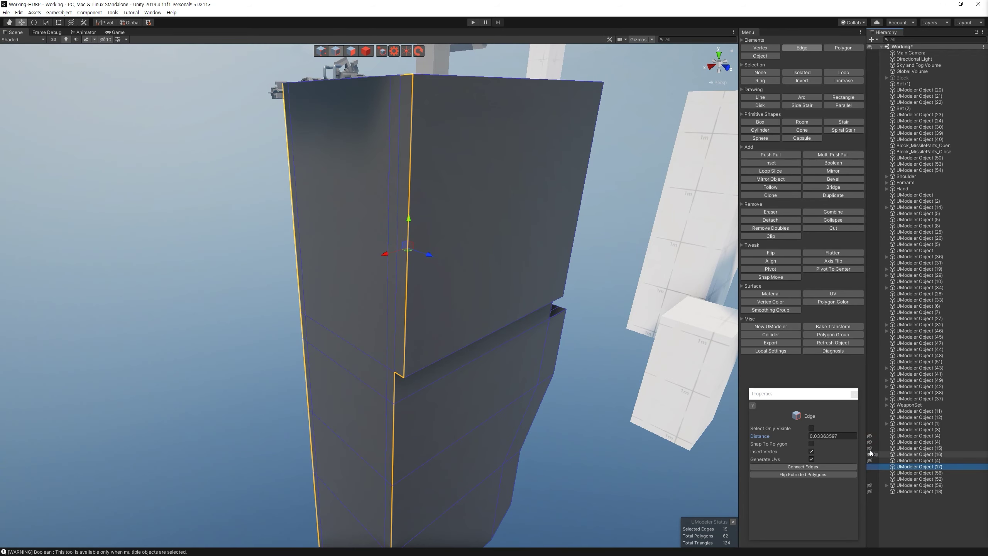
Step: Unhide a robot part, adjust the edge selection, then hide the thigh armor plate
{"action": "left_click", "coordinate": [869, 448]}
{"action": "mouse_move", "coordinate": [441, 287]}
{"action": "left_mouse_down", "text": "alt"}
{"action": "mouse_move", "coordinate": [442, 371]}
{"action": "mouse_move", "coordinate": [448, 295]}
{"action": "mouse_move", "coordinate": [465, 310]}
{"action": "mouse_move", "coordinate": [526, 231]}
{"action": "mouse_move", "coordinate": [782, 345]}
{"action": "left_mouse_up", "text": "alt"}
{"action": "left_click", "coordinate": [447, 295], "text": "ctrl"}
{"action": "key", "text": "ctrl+z"}
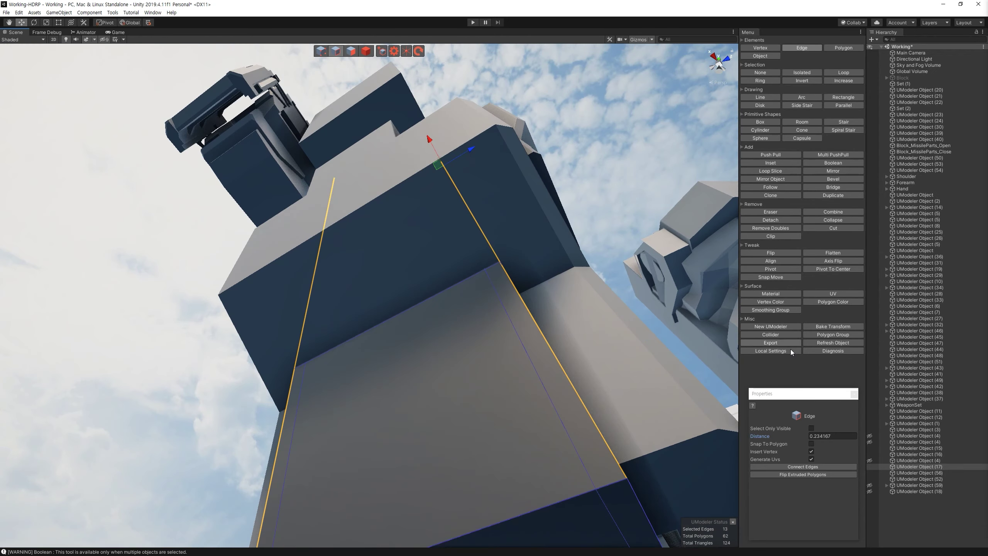
{"action": "left_click", "coordinate": [870, 437]}
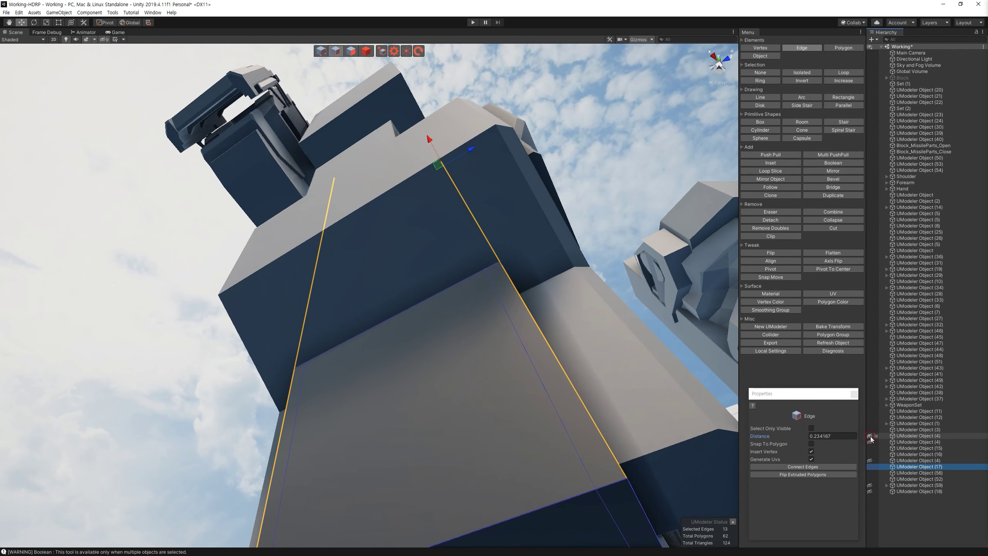
{"action": "left_click", "coordinate": [870, 448]}
Step: Bevel the selected corner edges of the column and confirm
{"action": "left_click_drag", "start_coordinate": [486, 312], "coordinate": [531, 252], "text": "alt"}
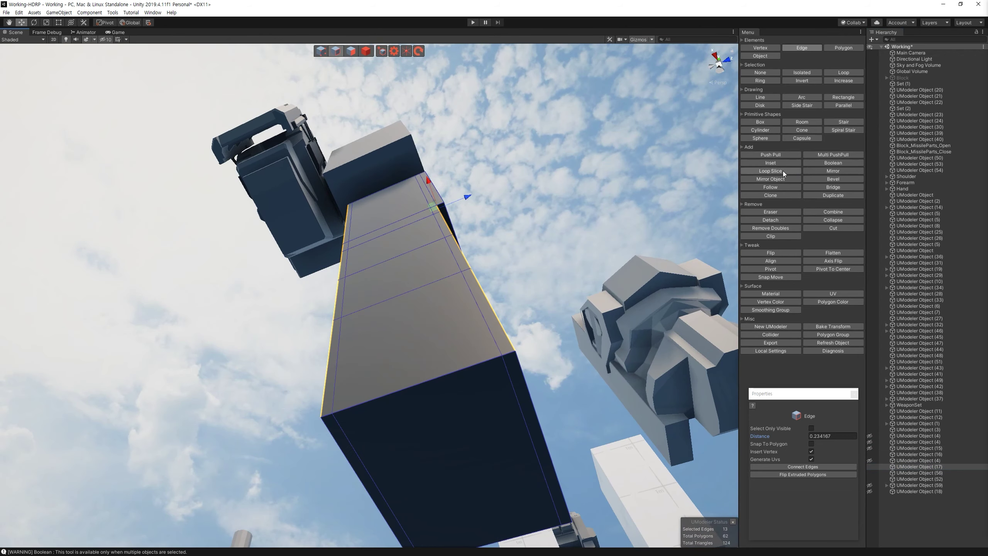
{"action": "left_click", "coordinate": [831, 180]}
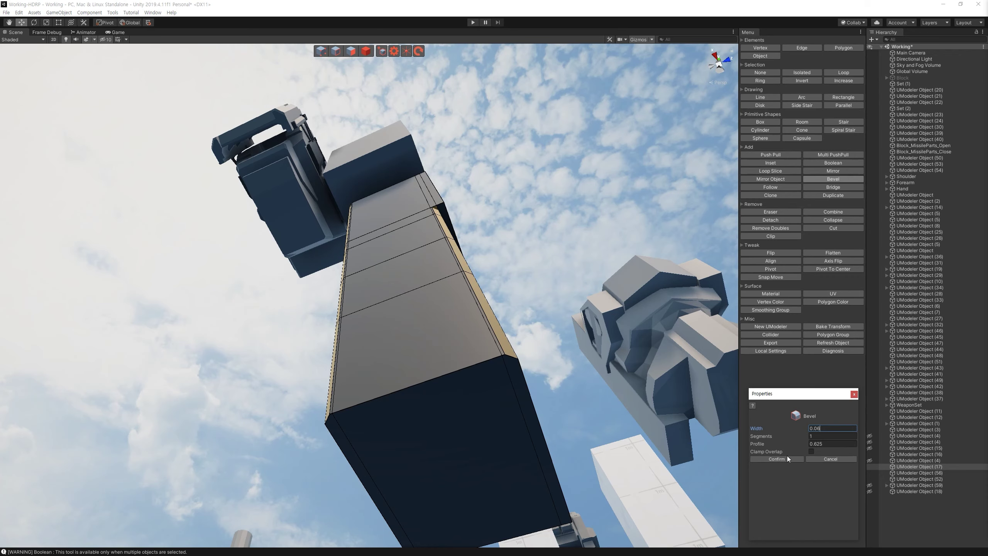
{"action": "left_click", "coordinate": [789, 455]}
{"action": "mouse_move", "coordinate": [552, 364]}
{"action": "left_mouse_down", "text": "alt"}
{"action": "mouse_move", "coordinate": [412, 209]}
{"action": "mouse_move", "coordinate": [394, 239]}
{"action": "mouse_move", "coordinate": [412, 326]}
{"action": "left_mouse_up", "text": "alt"}
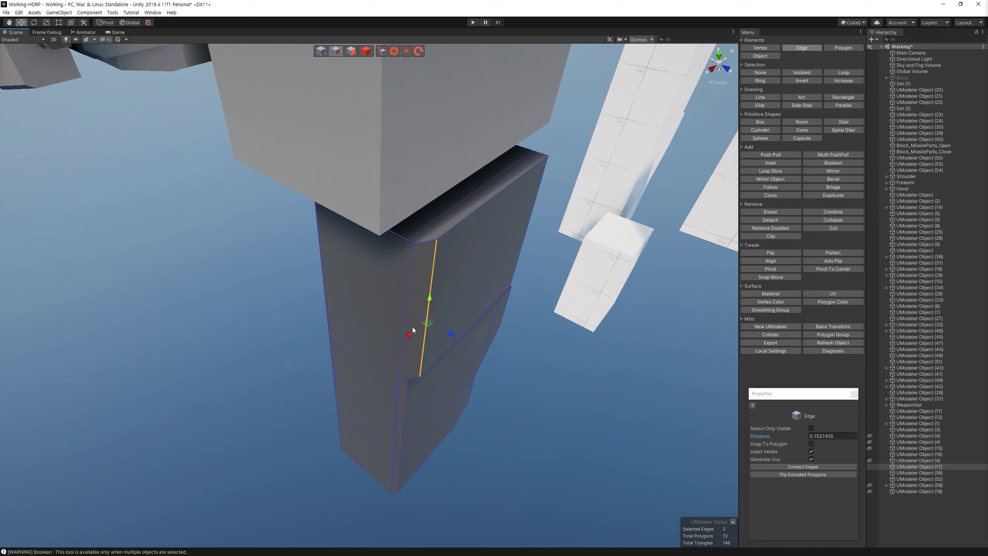
{"action": "key", "text": "ctrl+z"}
Step: Unhide the thigh armor plate and select it in object mode
{"action": "left_click", "coordinate": [871, 486]}
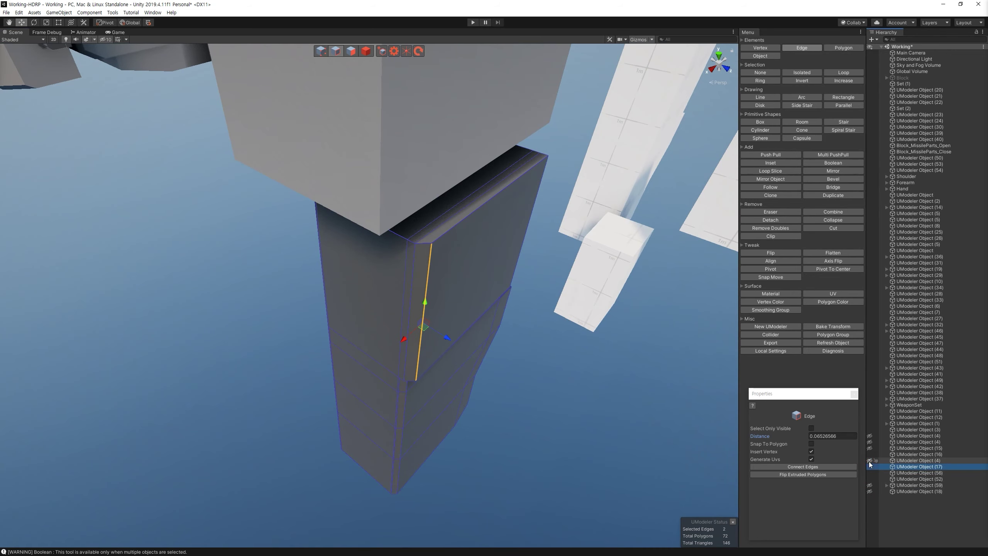
{"action": "left_click", "coordinate": [869, 442]}
{"action": "left_click", "coordinate": [869, 441]}
{"action": "left_click", "coordinate": [870, 448]}
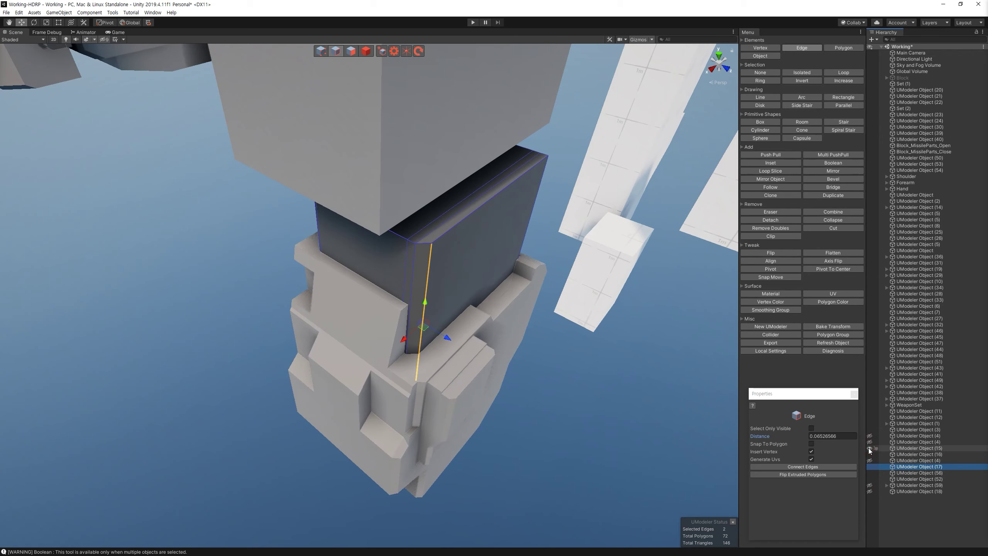
{"action": "left_click_drag", "start_coordinate": [482, 342], "coordinate": [490, 299], "text": "alt"}
{"action": "left_click", "coordinate": [366, 51]}
{"action": "left_click", "coordinate": [511, 331]}
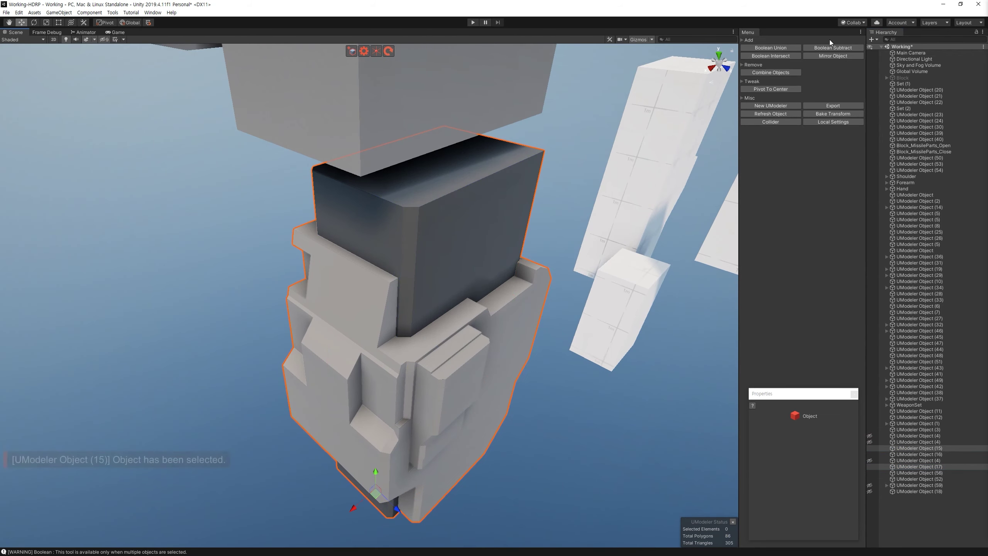
Step: Unhide the large side panel, another nearby part and UModeler Object (4) beside the thigh plate
{"action": "mouse_move", "coordinate": [511, 331]}
{"action": "left_mouse_down", "text": "alt"}
{"action": "mouse_move", "coordinate": [474, 25]}
{"action": "mouse_move", "coordinate": [322, 267]}
{"action": "left_mouse_up", "text": "alt"}
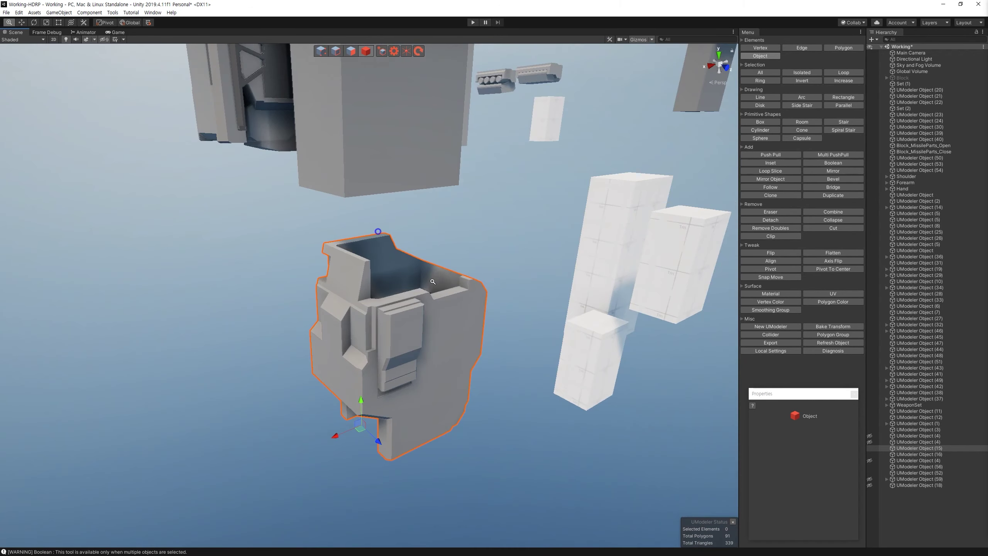
{"action": "left_click_drag", "start_coordinate": [321, 267], "coordinate": [910, 487], "text": "alt"}
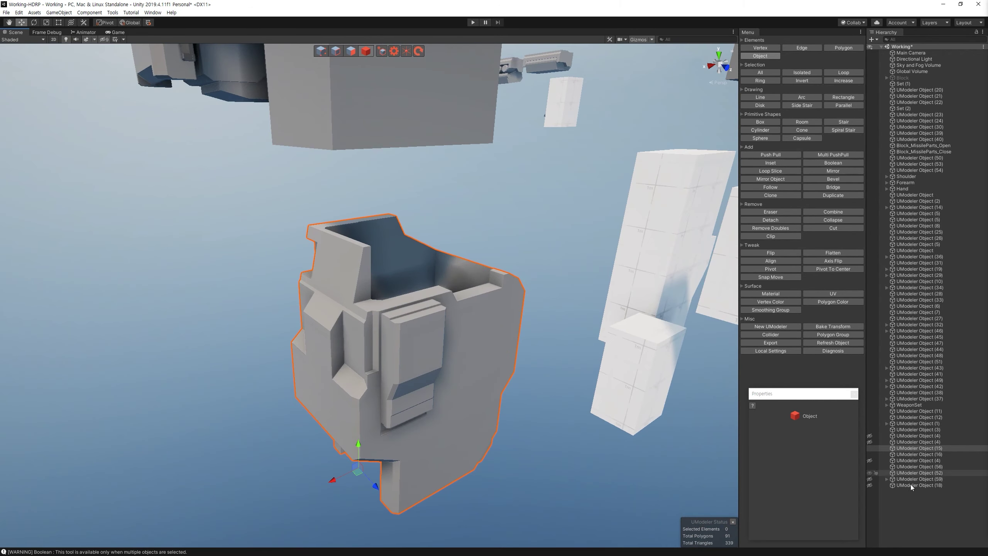
{"action": "left_click", "coordinate": [869, 436]}
{"action": "left_click_drag", "start_coordinate": [512, 378], "coordinate": [711, 413], "text": "alt"}
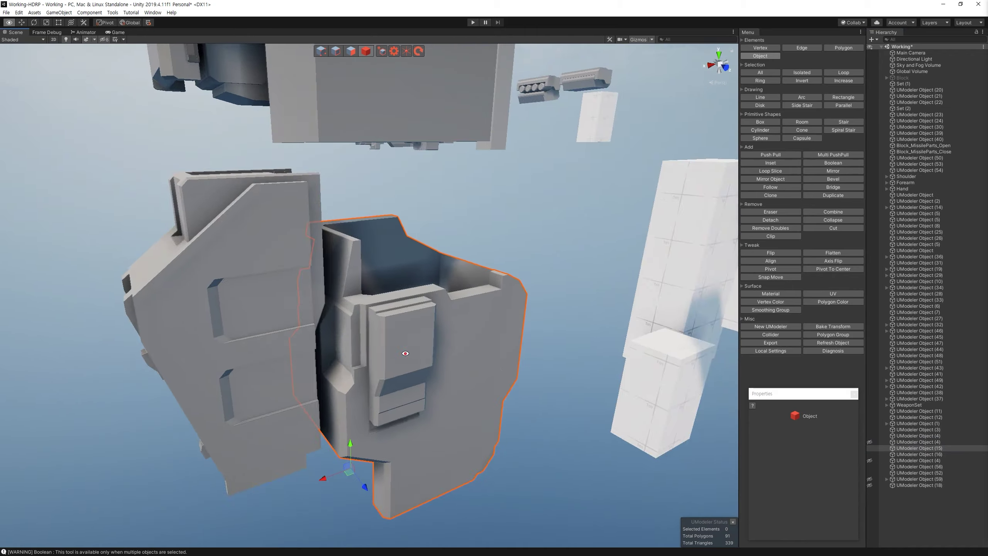
{"action": "left_click", "coordinate": [870, 442]}
{"action": "mouse_move", "coordinate": [350, 273]}
{"action": "left_mouse_down", "text": "alt"}
{"action": "mouse_move", "coordinate": [396, 242]}
{"action": "mouse_move", "coordinate": [816, 447]}
{"action": "left_mouse_up", "text": "alt"}
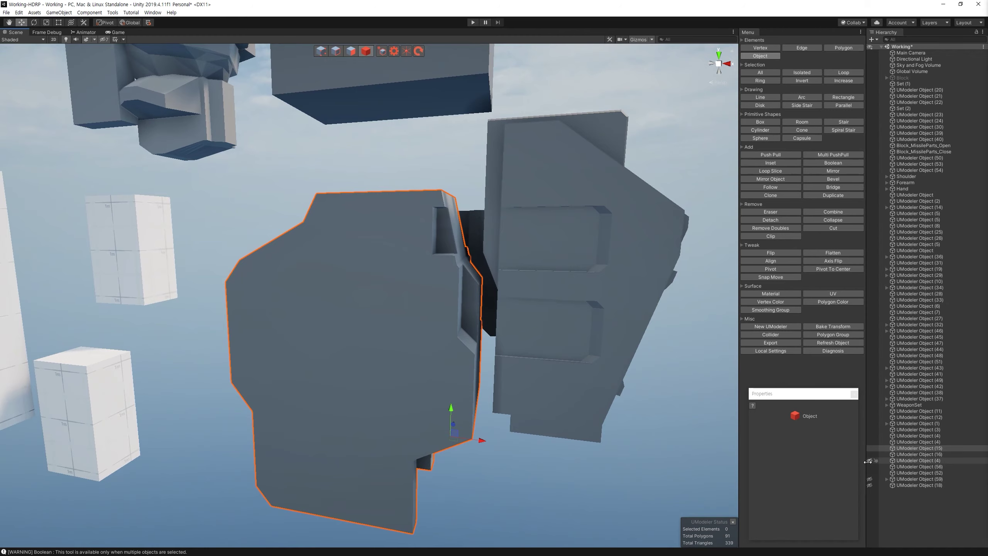
{"action": "left_click", "coordinate": [870, 460]}
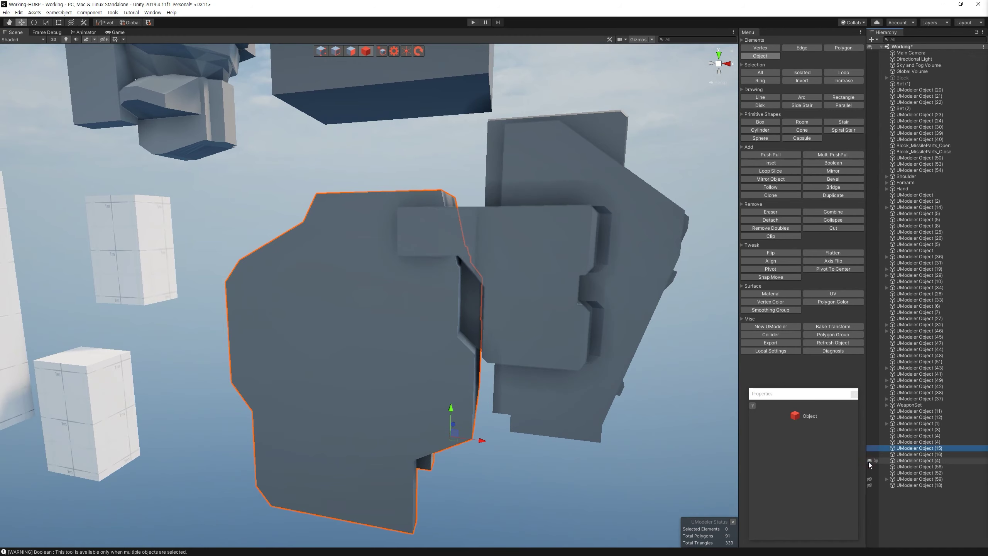
Step: Inspect the thigh armour up close, then select UModeler Object (4) and pick the Rectangle tool
{"action": "mouse_move", "coordinate": [428, 233]}
{"action": "left_mouse_down", "text": "alt"}
{"action": "mouse_move", "coordinate": [481, 159]}
{"action": "mouse_move", "coordinate": [509, 238]}
{"action": "left_mouse_up", "text": "alt"}
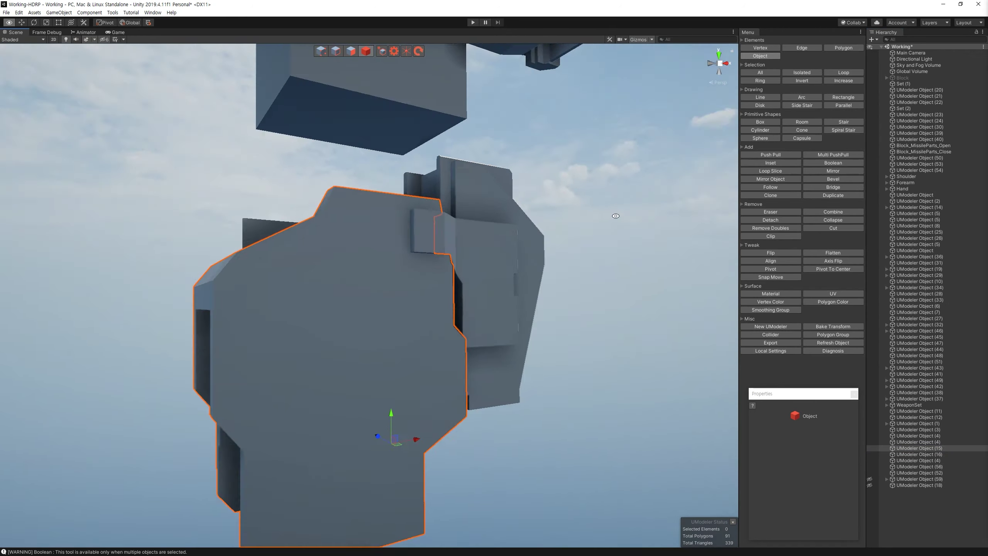
{"action": "mouse_move", "coordinate": [508, 238]}
{"action": "left_mouse_down", "text": "alt"}
{"action": "mouse_move", "coordinate": [445, 183]}
{"action": "mouse_move", "coordinate": [470, 260]}
{"action": "left_mouse_up", "text": "alt"}
{"action": "scroll", "coordinate": [445, 183], "scroll_direction": "up", "scroll_amount": 4}
{"action": "key", "text": "2"}
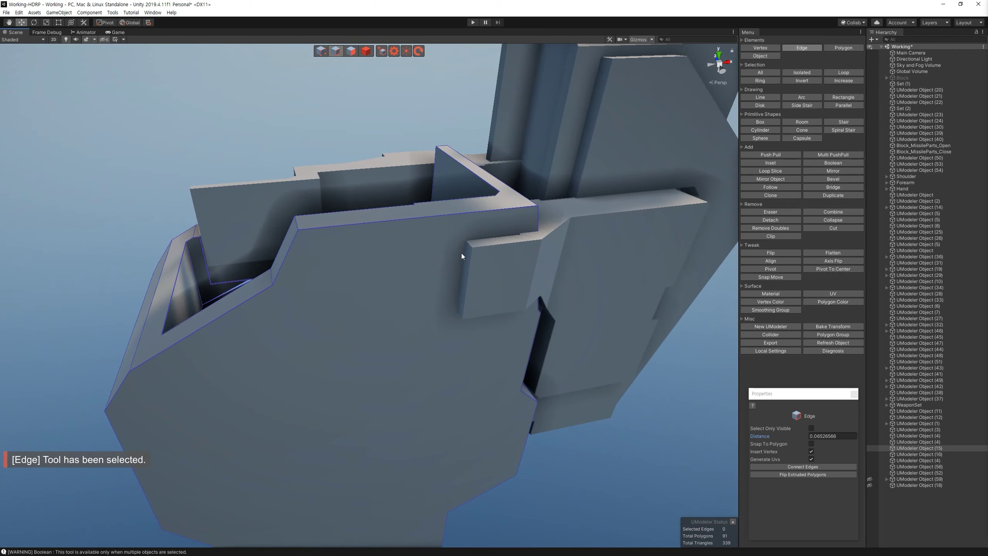
{"action": "left_click_drag", "start_coordinate": [587, 348], "coordinate": [495, 352], "text": "alt"}
{"action": "key", "text": "ctrl+z"}
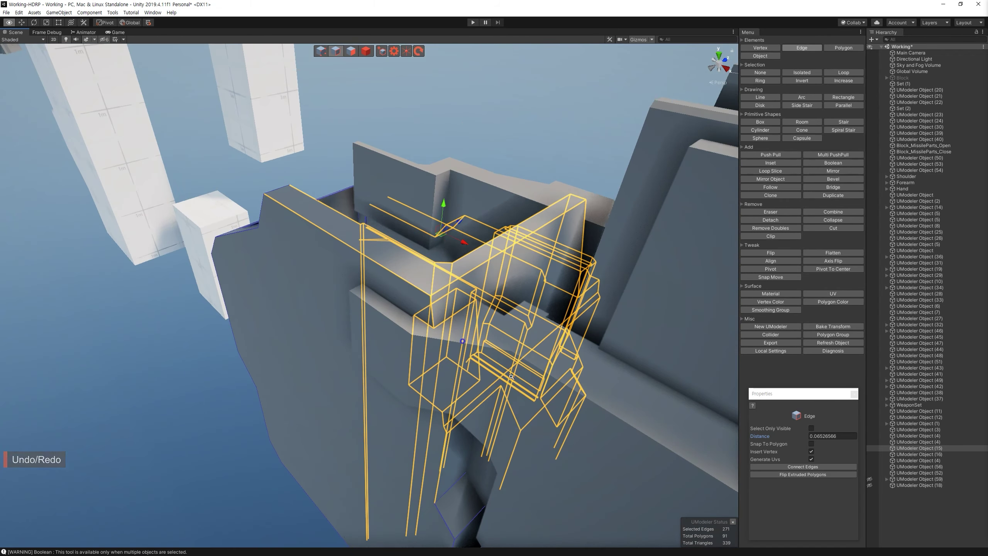
{"action": "left_click_drag", "start_coordinate": [495, 351], "coordinate": [444, 340], "text": "alt"}
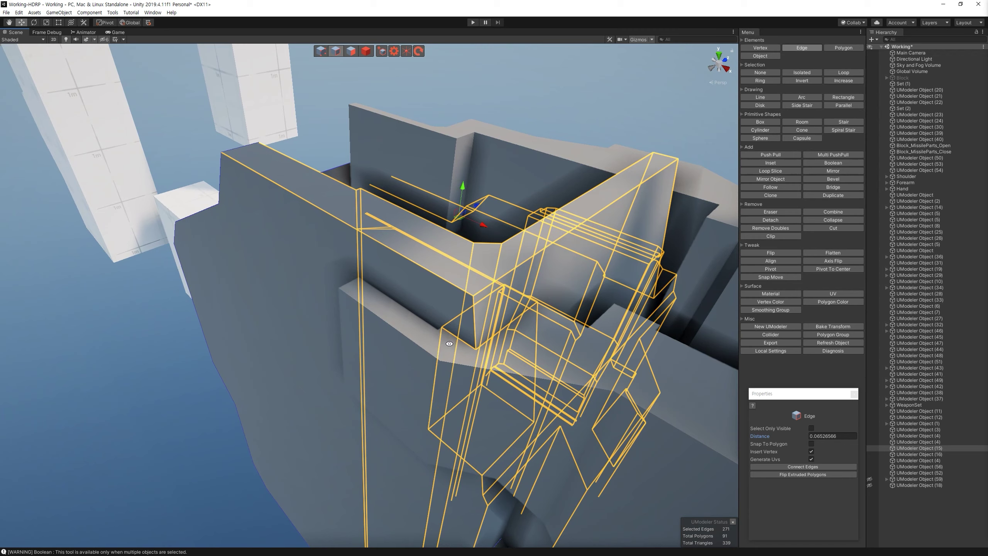
{"action": "scroll", "coordinate": [451, 337], "scroll_direction": "up", "scroll_amount": 2}
{"action": "right_click_drag", "start_coordinate": [451, 337], "coordinate": [492, 376], "text": "alt"}
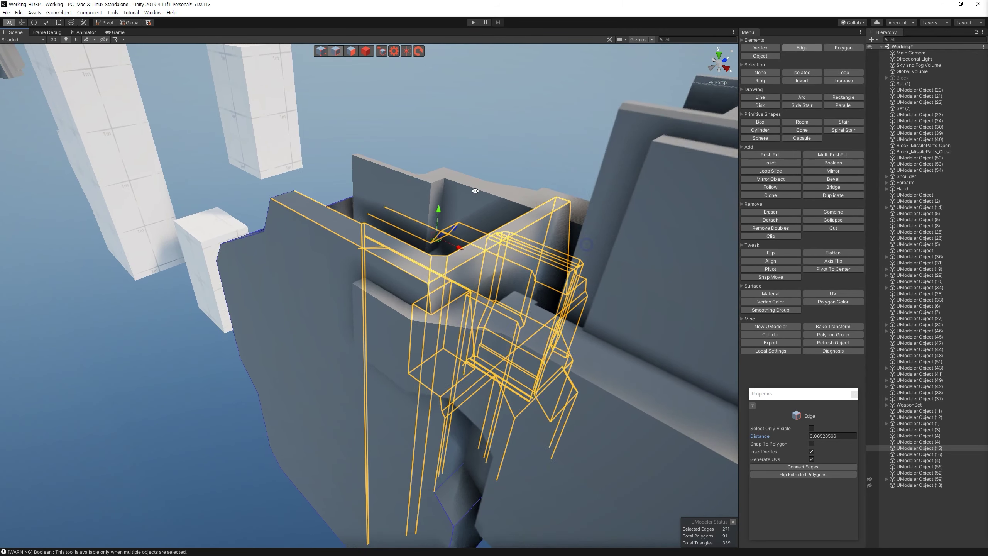
{"action": "left_click", "coordinate": [881, 461]}
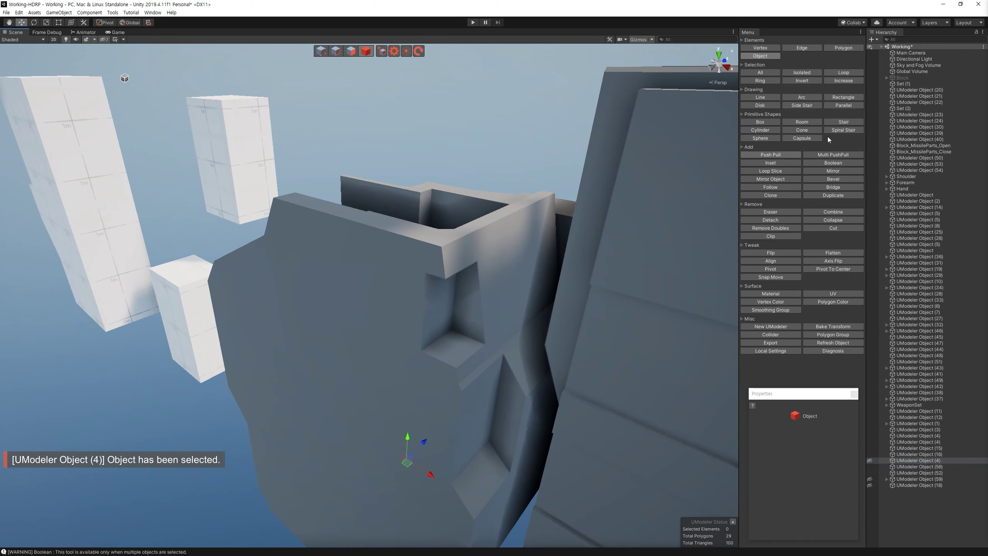
{"action": "left_click", "coordinate": [843, 97]}
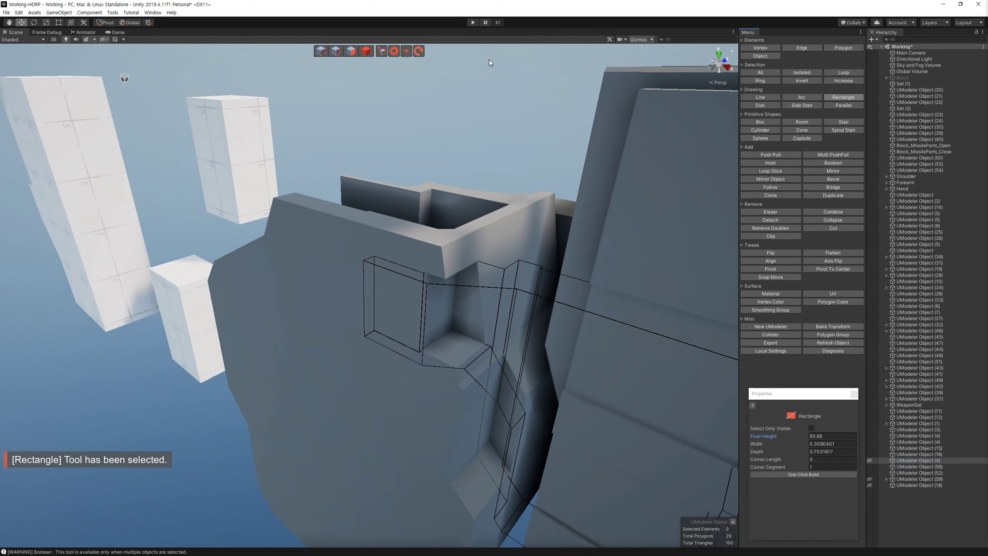
Step: Draw a rectangle on the front face of the thigh plate, UModeler Object (15)
{"action": "left_click", "coordinate": [419, 239]}
{"action": "left_click", "coordinate": [842, 97]}
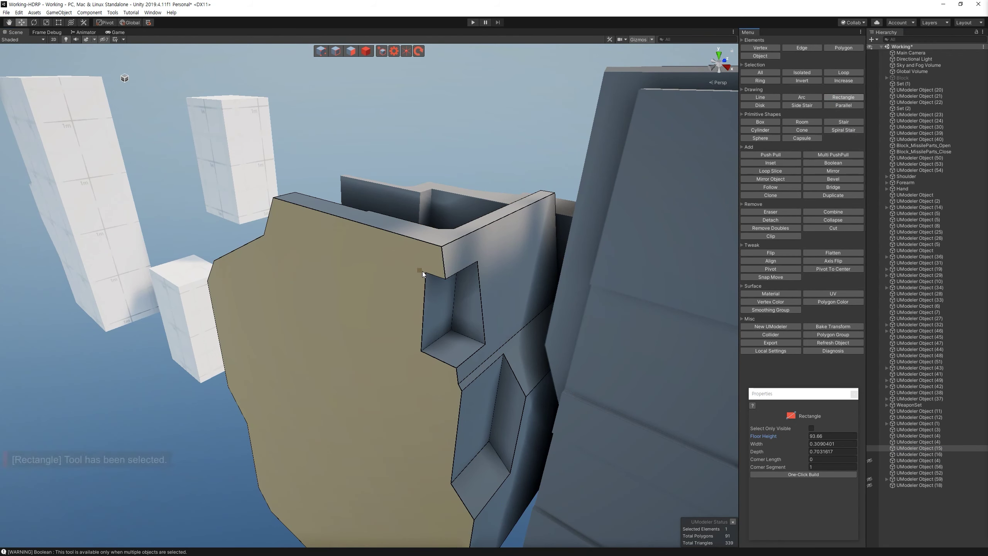
{"action": "left_click", "coordinate": [320, 310]}
{"action": "scroll", "coordinate": [320, 309], "scroll_direction": "up", "scroll_amount": 3}
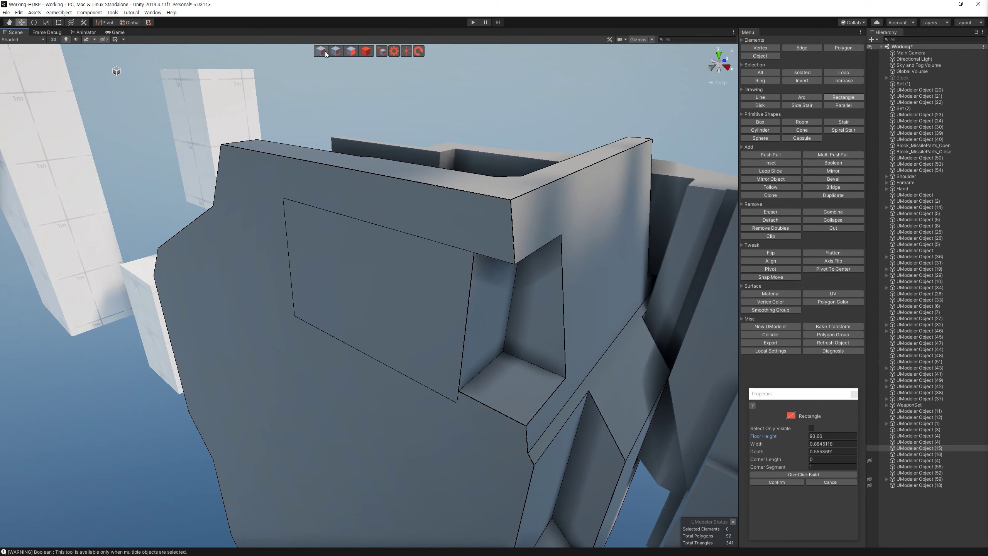
{"action": "left_click", "coordinate": [326, 54]}
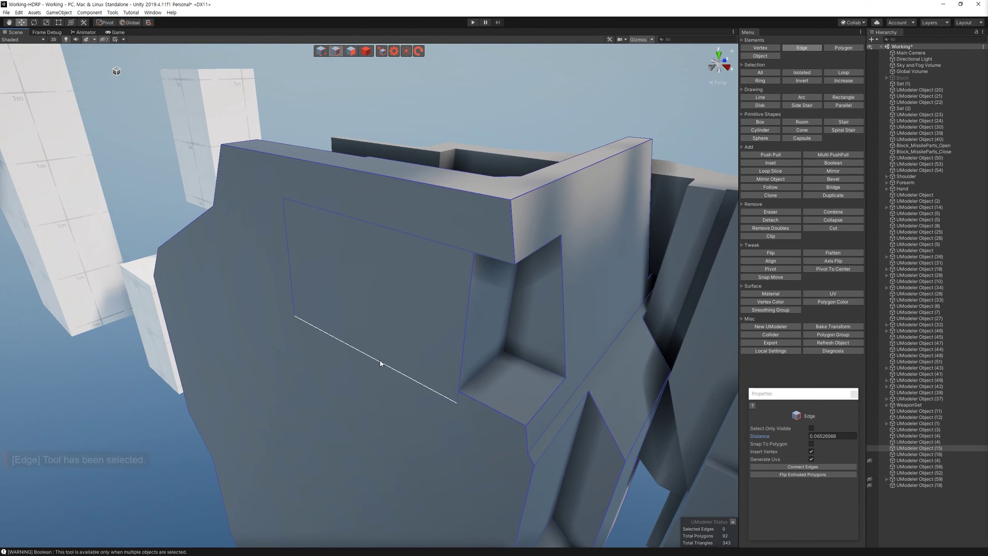
Step: Align the rectangle's bottom edge points on Y
{"action": "left_click", "coordinate": [777, 265]}
{"action": "key", "text": "ctrl+z"}
{"action": "left_click", "coordinate": [777, 262]}
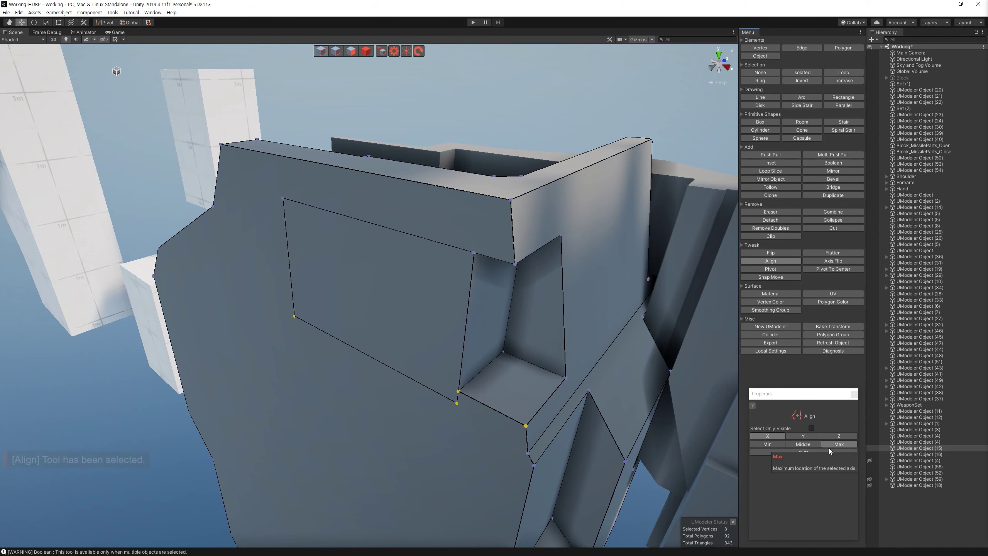
{"action": "left_click", "coordinate": [828, 452]}
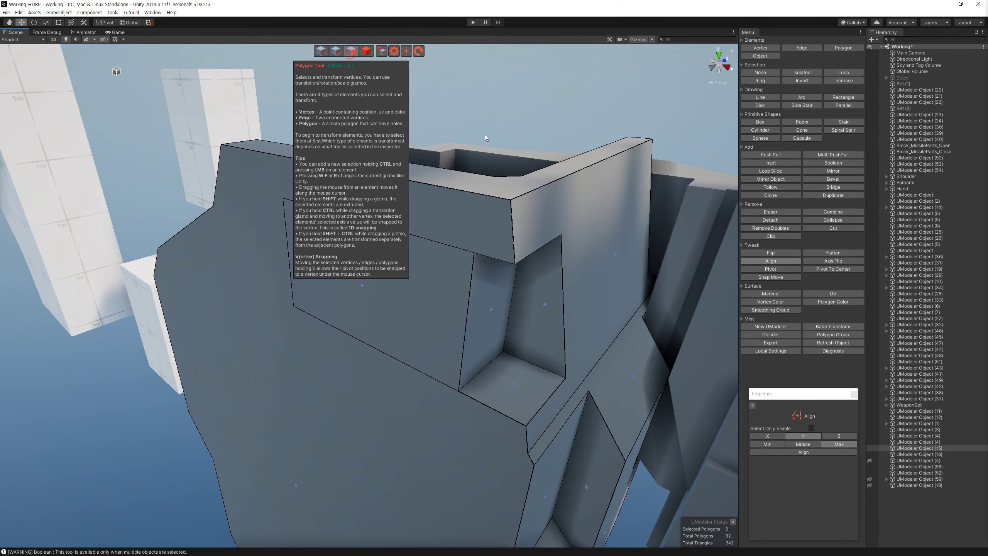
Step: Push the rectangular panel face about 0.065 units inward to form a shallow recess
{"action": "left_click", "coordinate": [351, 51]}
{"action": "left_click_drag", "start_coordinate": [560, 303], "coordinate": [386, 268], "text": "alt"}
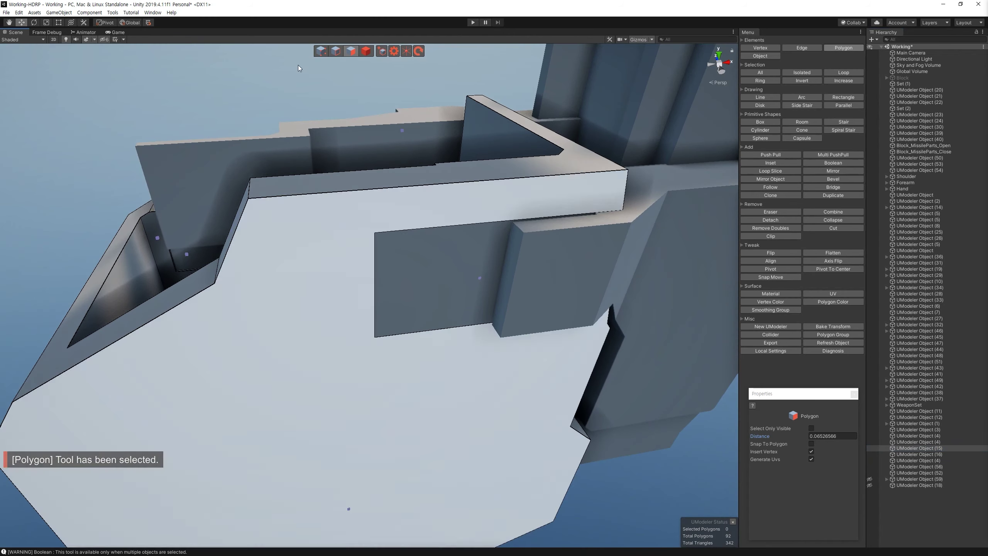
{"action": "key", "text": "2"}
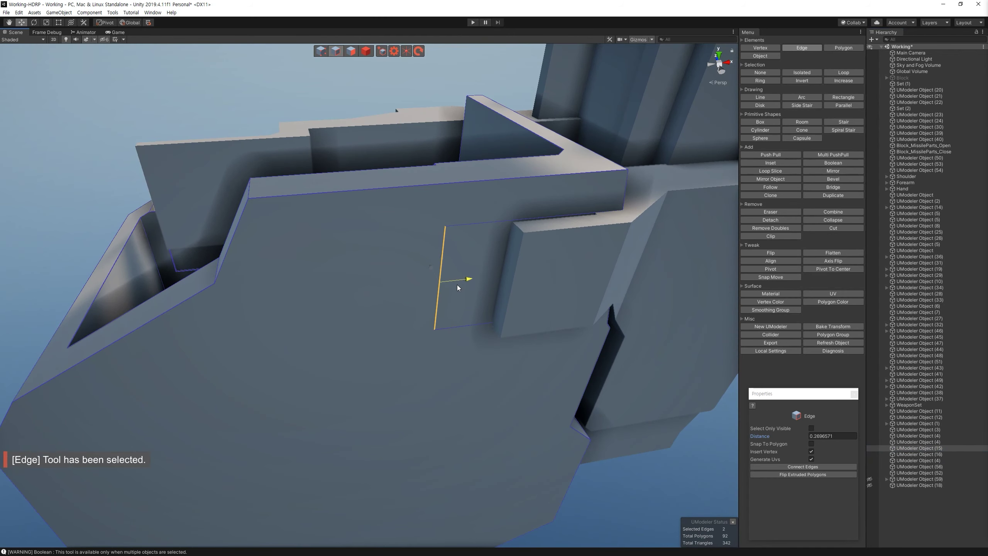
{"action": "left_click_drag", "start_coordinate": [457, 284], "coordinate": [490, 328], "text": "alt"}
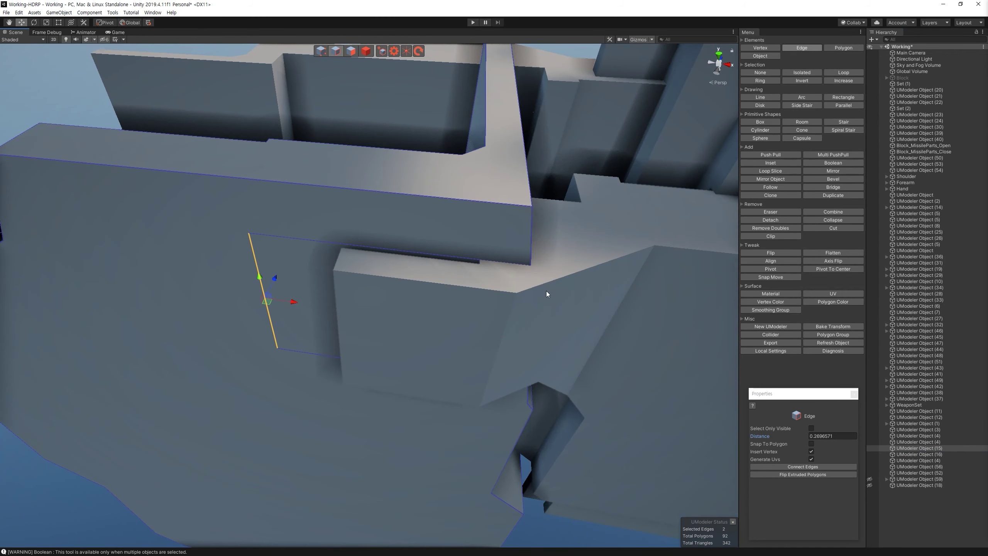
{"action": "left_click", "coordinate": [365, 51]}
{"action": "key", "text": "f"}
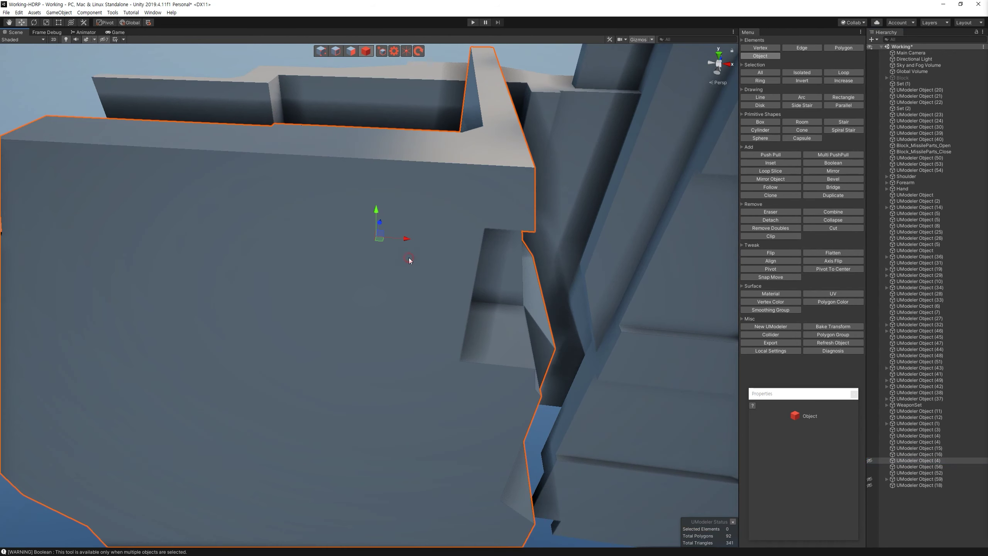
{"action": "left_click", "coordinate": [352, 52]}
{"action": "left_click_drag", "start_coordinate": [505, 101], "coordinate": [710, 157], "text": "alt"}
{"action": "left_click_drag", "start_coordinate": [417, 265], "coordinate": [436, 259]}
{"action": "key", "text": "2"}
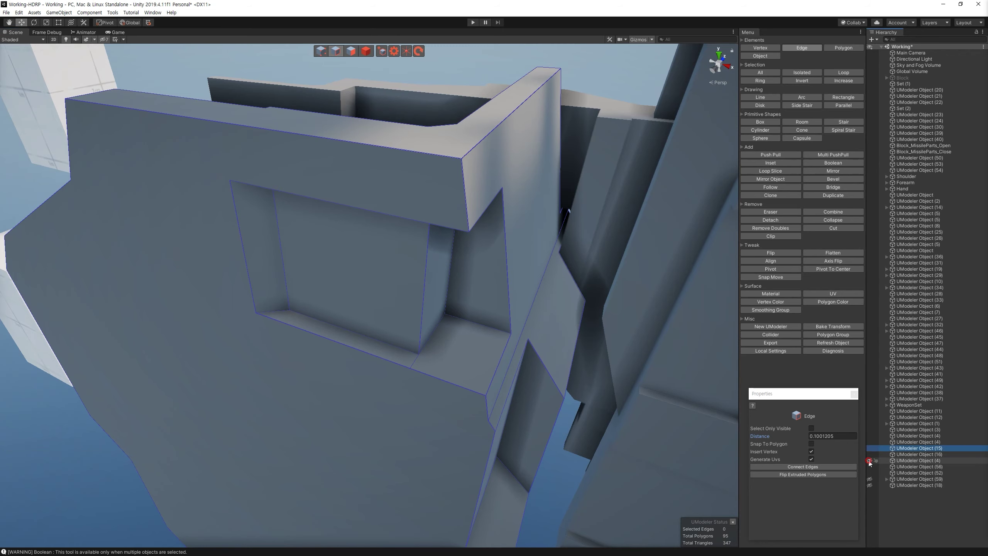
{"action": "left_click_drag", "start_coordinate": [609, 331], "coordinate": [409, 172], "text": "alt"}
Step: Draw a second small rectangle on the plate and push it in to form a notch
{"action": "left_click", "coordinate": [365, 51]}
{"action": "mouse_move", "coordinate": [474, 293]}
{"action": "left_mouse_down", "text": "alt"}
{"action": "mouse_move", "coordinate": [385, 261]}
{"action": "mouse_move", "coordinate": [397, 309]}
{"action": "mouse_move", "coordinate": [277, 348]}
{"action": "mouse_move", "coordinate": [303, 327]}
{"action": "left_mouse_up", "text": "alt"}
{"action": "left_click", "coordinate": [397, 309]}
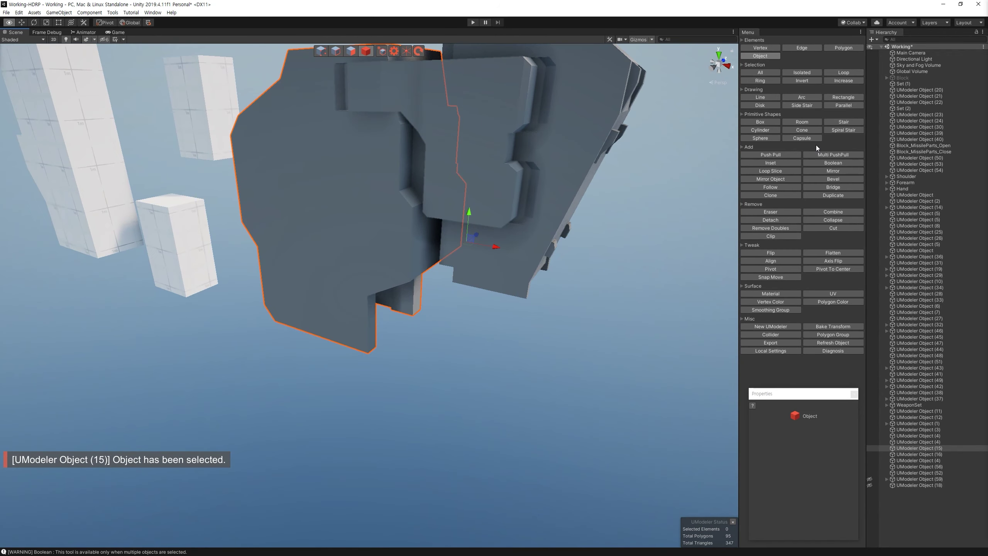
{"action": "left_click", "coordinate": [844, 97]}
{"action": "mouse_move", "coordinate": [337, 242]}
{"action": "left_mouse_down"}
{"action": "mouse_move", "coordinate": [424, 408]}
{"action": "mouse_move", "coordinate": [394, 229]}
{"action": "mouse_move", "coordinate": [362, 218]}
{"action": "left_mouse_up"}
{"action": "left_click", "coordinate": [771, 155]}
{"action": "mouse_move", "coordinate": [409, 163]}
{"action": "left_mouse_down"}
{"action": "mouse_move", "coordinate": [375, 194]}
{"action": "mouse_move", "coordinate": [345, 144]}
{"action": "mouse_move", "coordinate": [379, 31]}
{"action": "mouse_move", "coordinate": [388, 188]}
{"action": "left_mouse_up"}
Step: Check the notch edges and the plate's thin side face from several angles
{"action": "key", "text": "2"}
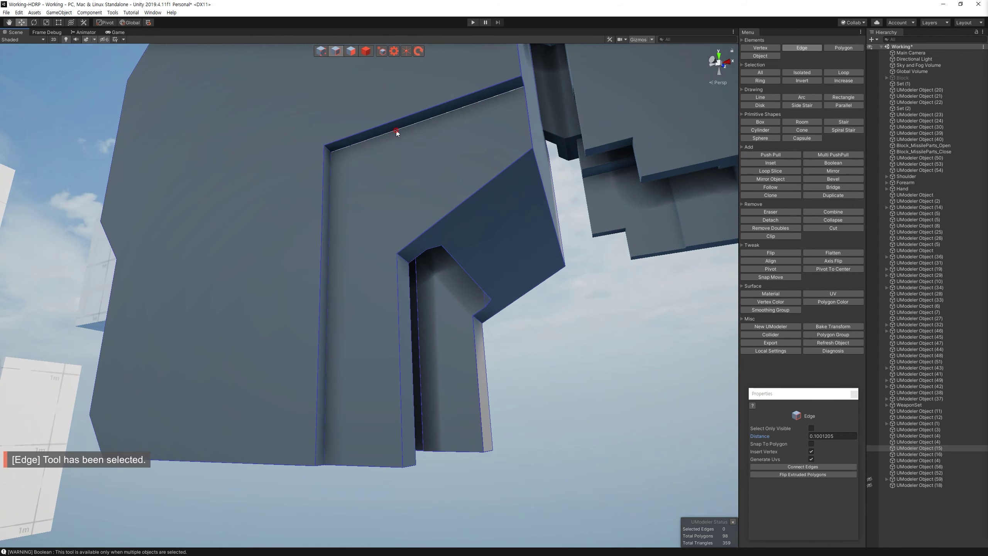
{"action": "left_click", "coordinate": [421, 137]}
{"action": "mouse_move", "coordinate": [423, 118]}
{"action": "left_mouse_down", "text": "alt"}
{"action": "mouse_move", "coordinate": [512, 310]}
{"action": "mouse_move", "coordinate": [386, 247]}
{"action": "mouse_move", "coordinate": [331, 129]}
{"action": "left_mouse_up", "text": "alt"}
{"action": "key", "text": "4"}
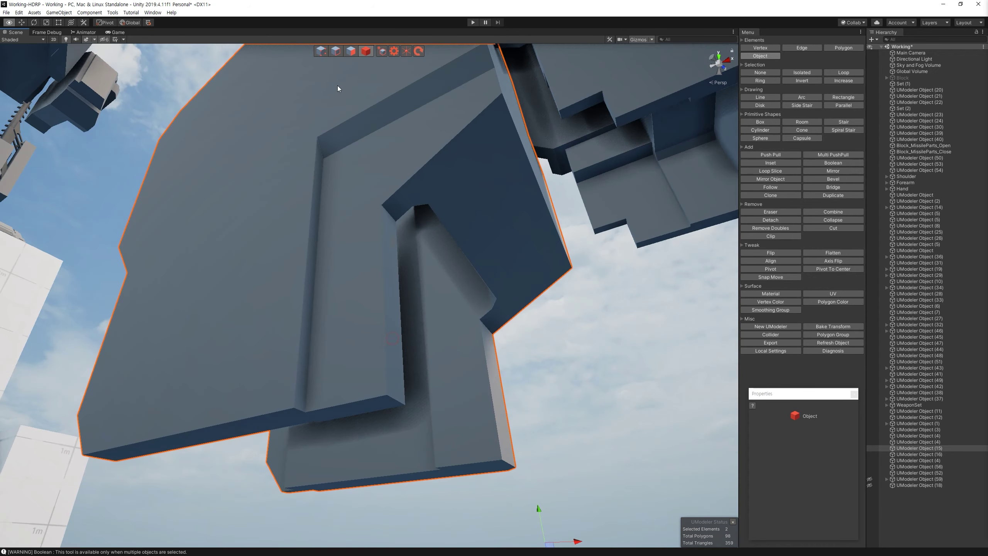
{"action": "key", "text": "3"}
{"action": "left_click", "coordinate": [311, 218]}
{"action": "mouse_move", "coordinate": [311, 218]}
{"action": "left_mouse_down", "text": "alt"}
{"action": "mouse_move", "coordinate": [382, 231]}
{"action": "mouse_move", "coordinate": [350, 68]}
{"action": "mouse_move", "coordinate": [397, 338]}
{"action": "mouse_move", "coordinate": [349, 297]}
{"action": "left_mouse_up", "text": "alt"}
{"action": "key", "text": "4"}
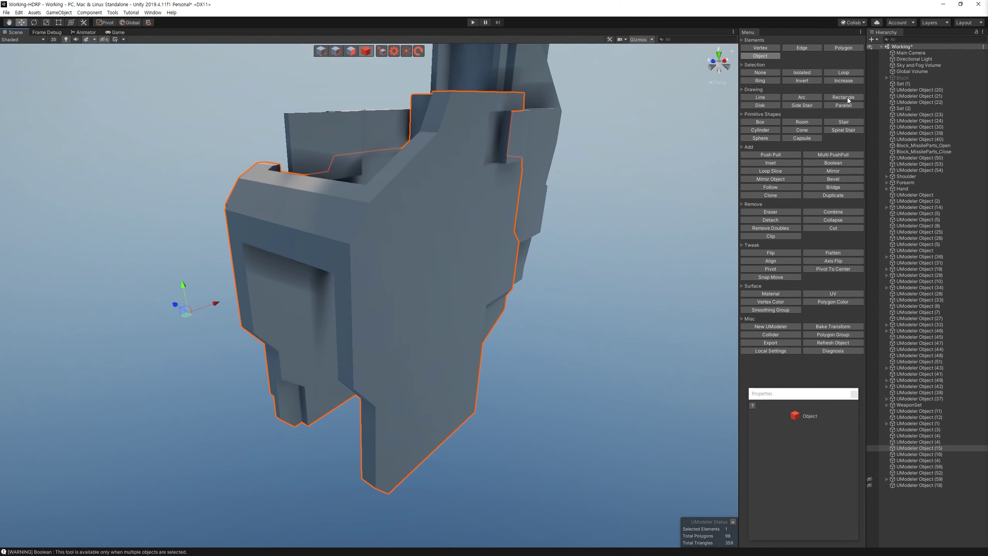
Step: Draw a thin rectangle beside the recess and delete the unwanted face
{"action": "left_click", "coordinate": [844, 98]}
{"action": "left_click_drag", "start_coordinate": [389, 272], "coordinate": [380, 245], "text": "alt"}
{"action": "key", "text": "Escape"}
{"action": "key", "text": "3"}
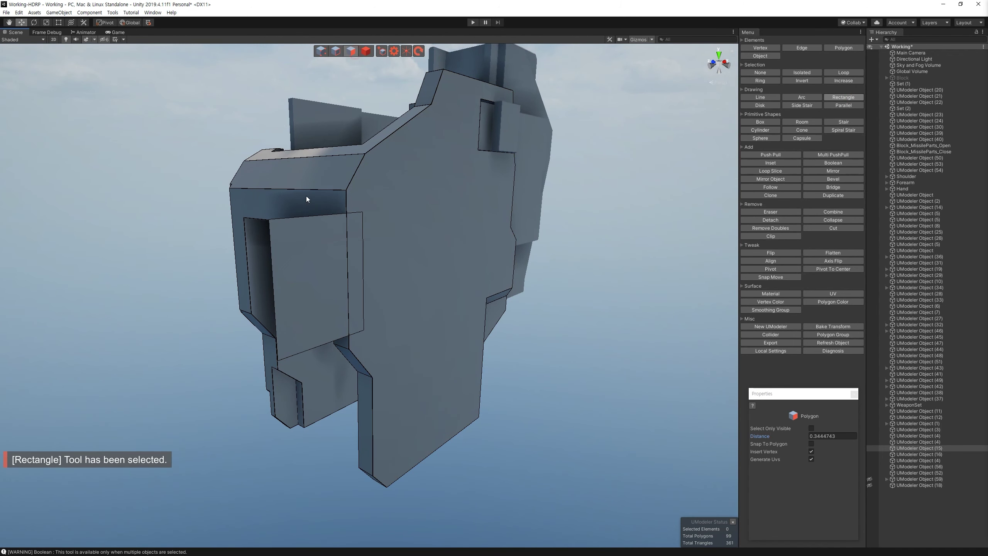
{"action": "left_click", "coordinate": [365, 245]}
{"action": "key", "text": "Delete"}
Step: Pull a small face outward into a block and align the selection
{"action": "scroll", "coordinate": [717, 156], "scroll_direction": "up", "scroll_amount": 3}
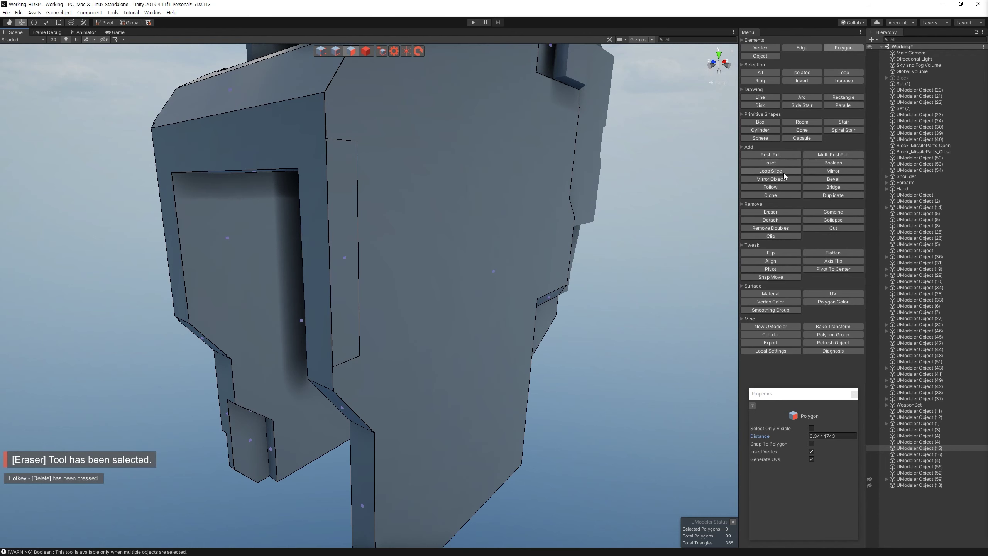
{"action": "scroll", "coordinate": [345, 233], "scroll_direction": "up", "scroll_amount": 1}
{"action": "scroll", "coordinate": [344, 232], "scroll_direction": "up", "scroll_amount": 3, "text": "shift"}
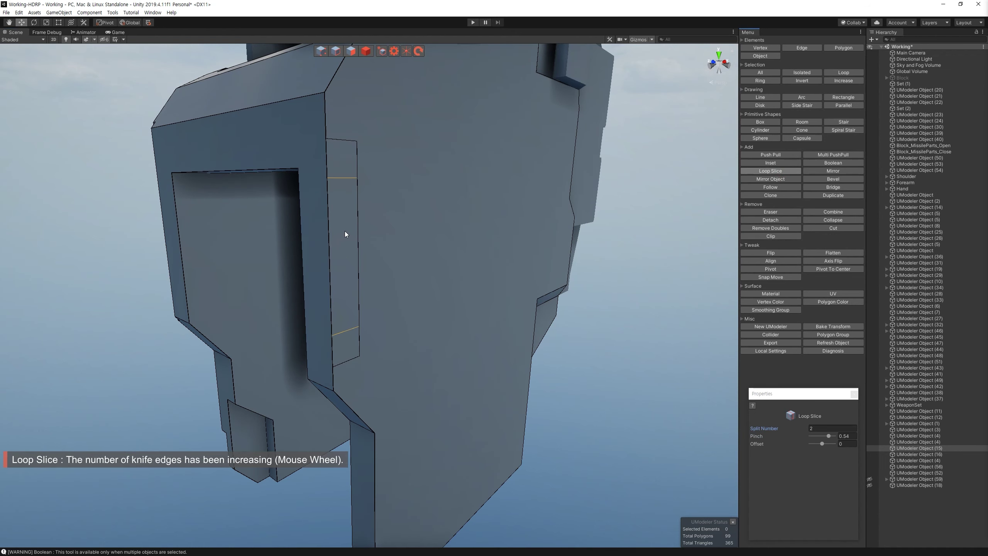
{"action": "key", "text": "Escape"}
{"action": "key", "text": "p"}
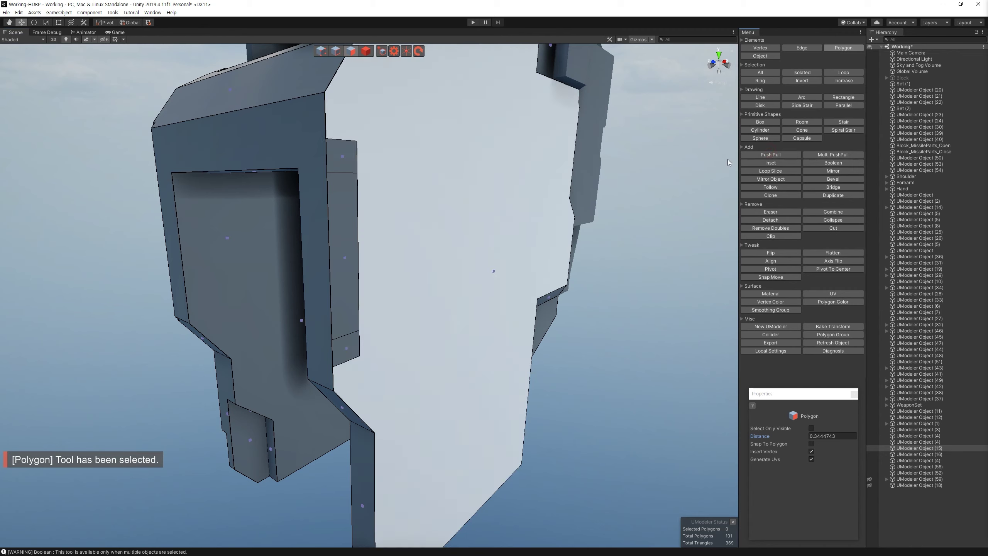
{"action": "left_click", "coordinate": [300, 196]}
{"action": "left_click_drag", "start_coordinate": [330, 156], "coordinate": [327, 165]}
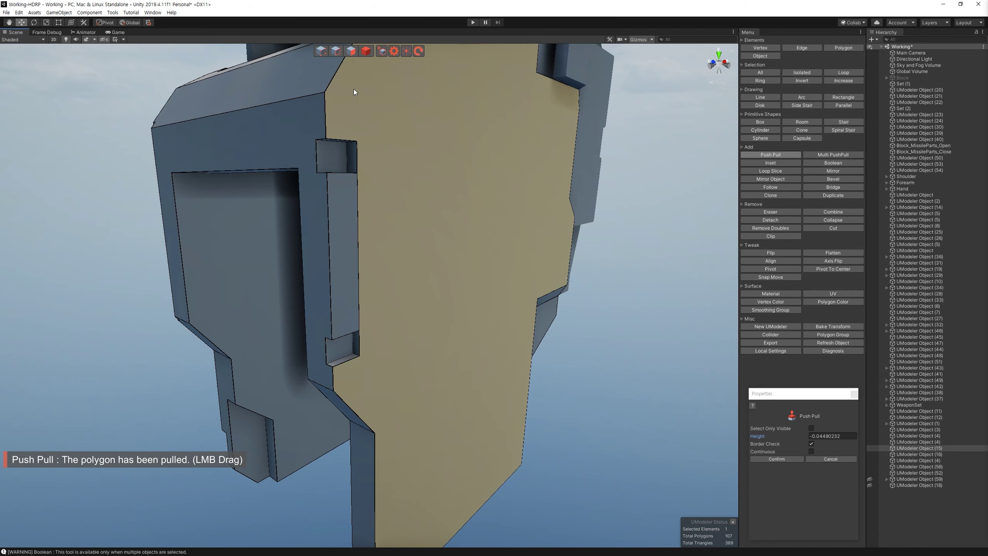
{"action": "key", "text": "Escape"}
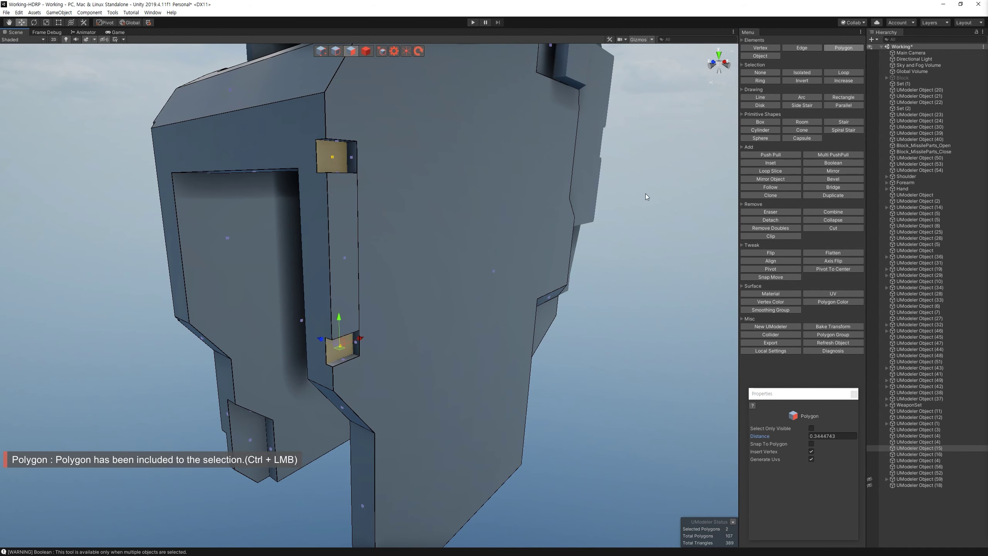
{"action": "left_click", "coordinate": [781, 264]}
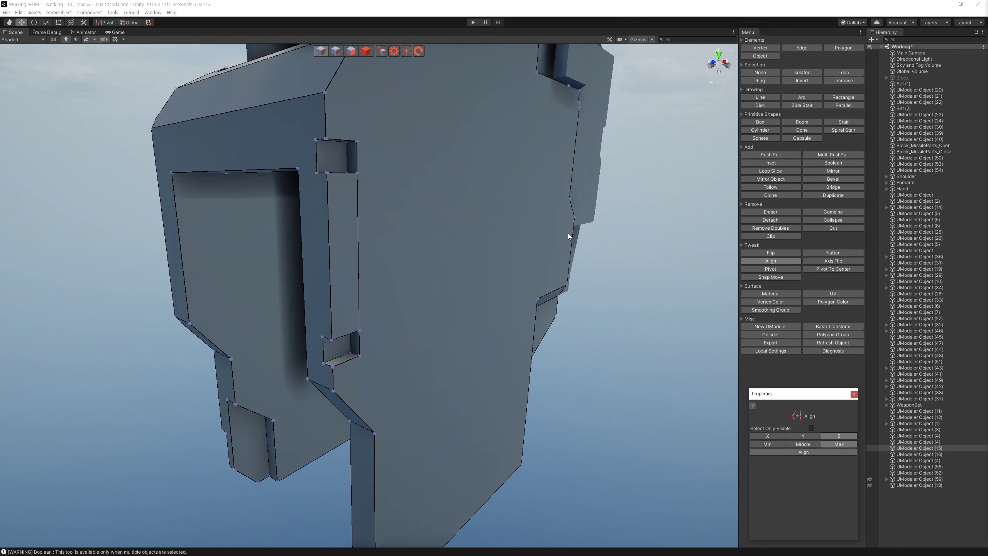
Step: Select the face inside the thigh plate's recess and frame the view on it
{"action": "left_click", "coordinate": [356, 53]}
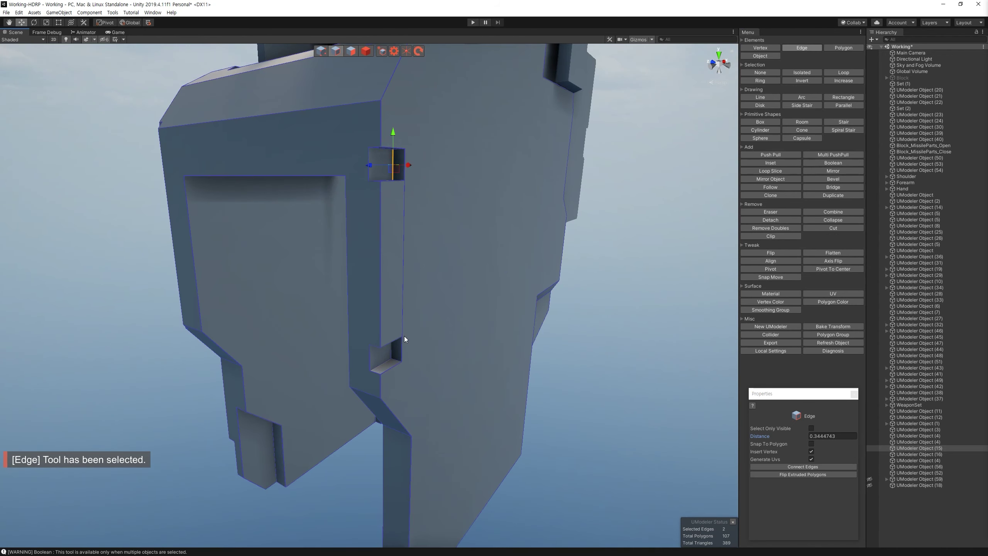
{"action": "scroll", "coordinate": [392, 309], "scroll_direction": "down", "scroll_amount": 5}
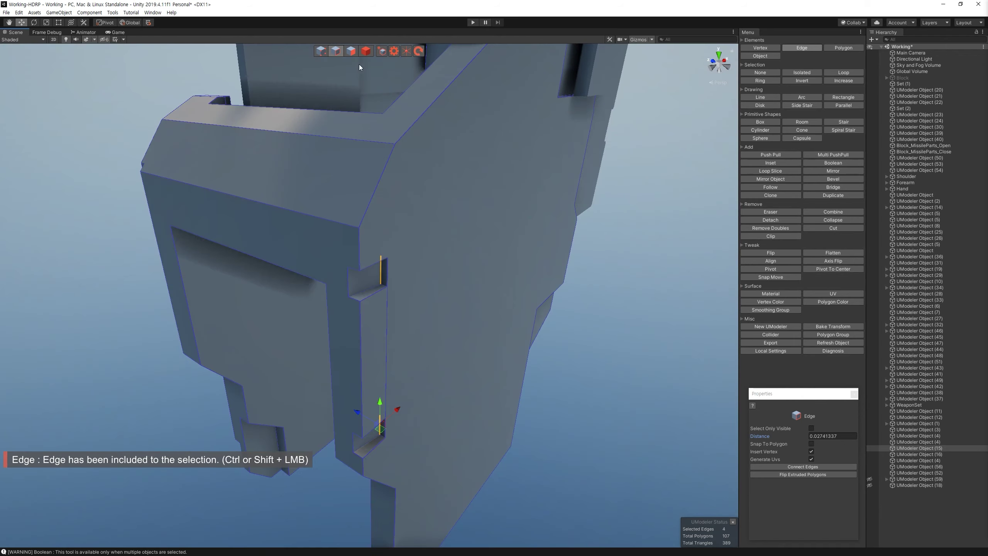
{"action": "mouse_move", "coordinate": [359, 64]}
{"action": "left_mouse_down", "text": "alt"}
{"action": "mouse_move", "coordinate": [577, 367]}
{"action": "mouse_move", "coordinate": [566, 386]}
{"action": "mouse_move", "coordinate": [483, 346]}
{"action": "mouse_move", "coordinate": [470, 228]}
{"action": "mouse_move", "coordinate": [530, 369]}
{"action": "mouse_move", "coordinate": [375, 194]}
{"action": "mouse_move", "coordinate": [511, 309]}
{"action": "mouse_move", "coordinate": [492, 324]}
{"action": "mouse_move", "coordinate": [312, 162]}
{"action": "left_mouse_up", "text": "alt"}
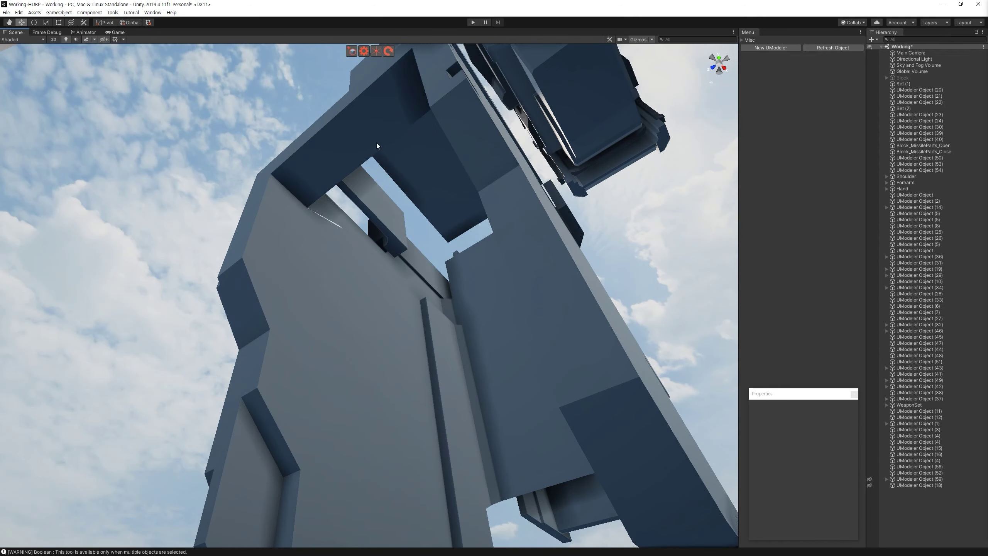
{"action": "left_click", "coordinate": [312, 161]}
{"action": "key", "text": "3"}
{"action": "left_click", "coordinate": [326, 283]}
{"action": "key", "text": "f"}
{"action": "left_click_drag", "start_coordinate": [326, 284], "coordinate": [343, 108], "text": "alt"}
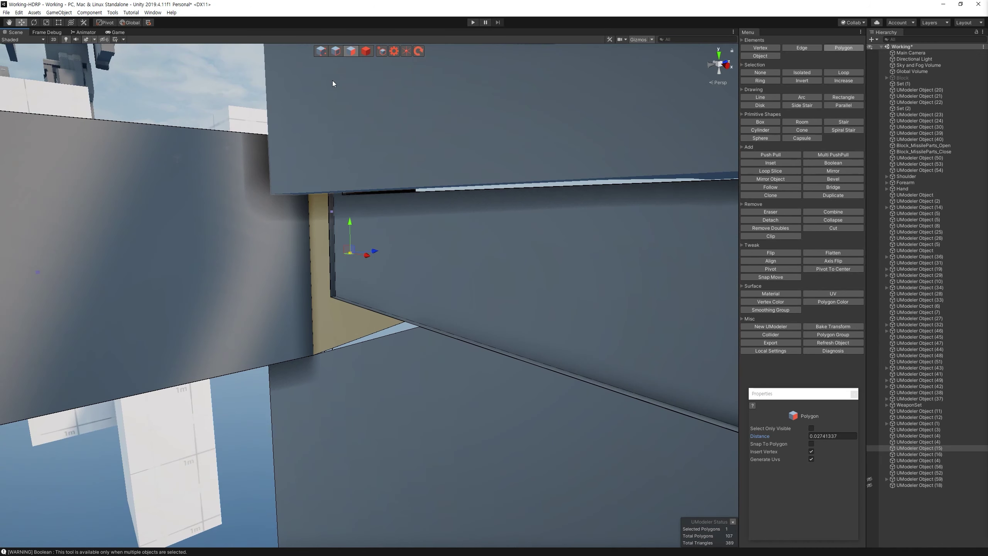
Step: Combine the stray vertex into the recess corner vertex
{"action": "key", "text": "1"}
{"action": "right_click_drag", "start_coordinate": [472, 336], "coordinate": [505, 334], "text": "alt"}
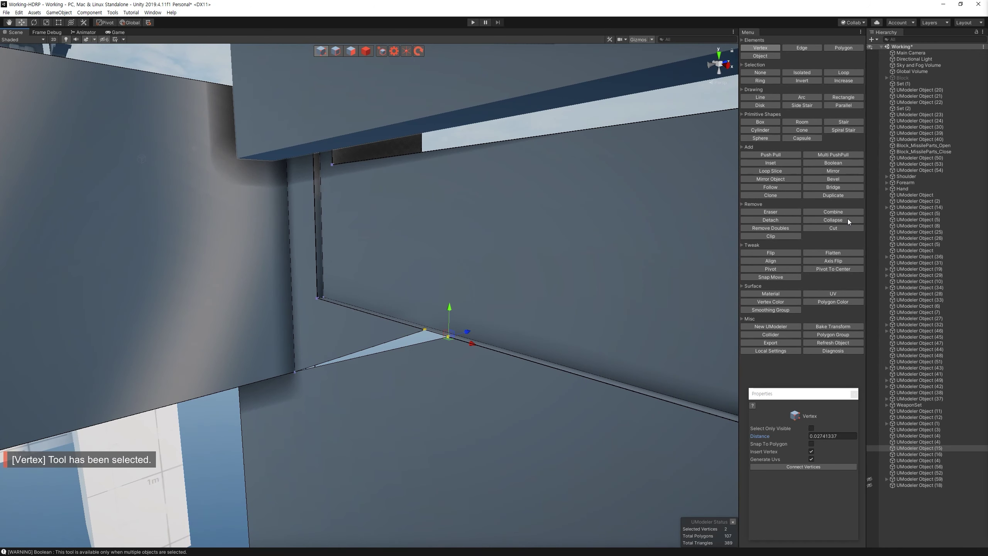
{"action": "middle_click_drag", "start_coordinate": [421, 323], "coordinate": [512, 262]}
{"action": "key", "text": "c"}
{"action": "left_click", "coordinate": [385, 267]}
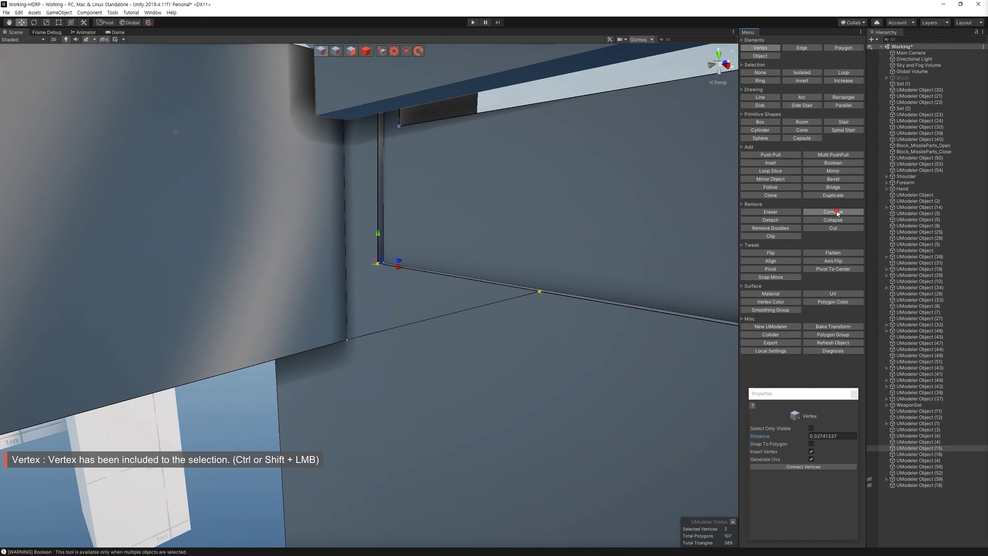
Step: Select every vertex and run Remove Doubles to weld duplicates across the mesh
{"action": "left_click_drag", "start_coordinate": [401, 284], "coordinate": [503, 298], "text": "alt"}
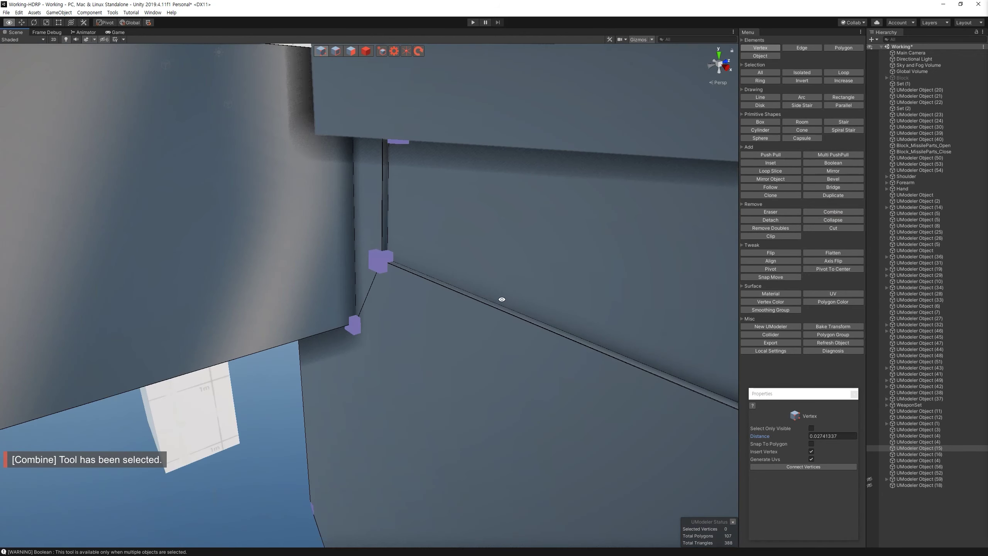
{"action": "middle_click_drag", "start_coordinate": [503, 297], "coordinate": [461, 285]}
{"action": "left_click_drag", "start_coordinate": [461, 284], "coordinate": [409, 260], "text": "alt"}
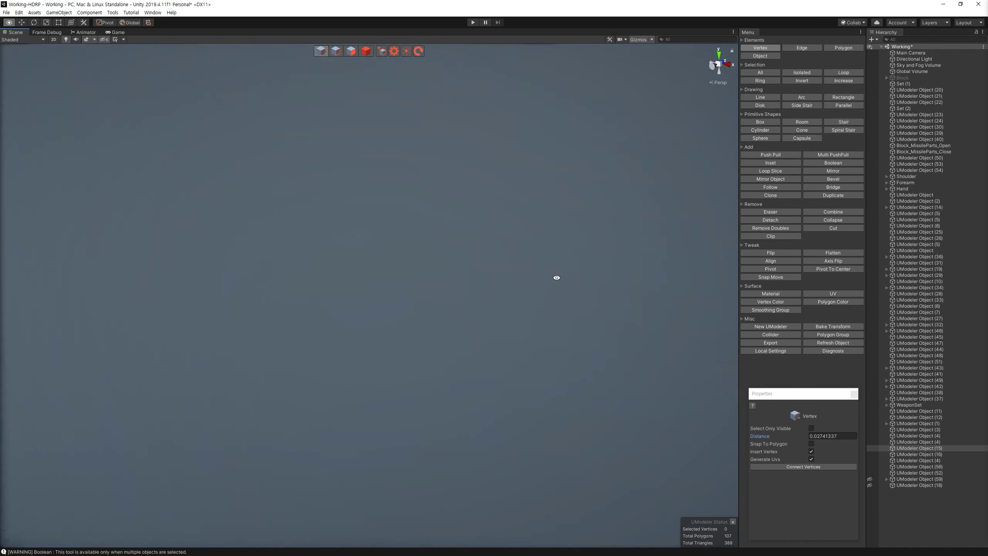
{"action": "mouse_move", "coordinate": [409, 260]}
{"action": "left_mouse_down", "text": "alt"}
{"action": "mouse_move", "coordinate": [555, 278]}
{"action": "mouse_move", "coordinate": [715, 414]}
{"action": "left_mouse_up", "text": "alt"}
{"action": "key", "text": "ctrl+a"}
{"action": "left_click", "coordinate": [768, 228]}
{"action": "key", "text": "3"}
{"action": "left_click", "coordinate": [367, 51]}
{"action": "mouse_move", "coordinate": [408, 251]}
{"action": "left_mouse_down", "text": "alt"}
{"action": "mouse_move", "coordinate": [426, 357]}
{"action": "mouse_move", "coordinate": [477, 261]}
{"action": "left_mouse_up", "text": "alt"}
{"action": "left_click", "coordinate": [336, 51]}
{"action": "mouse_move", "coordinate": [389, 234]}
{"action": "left_mouse_down", "text": "alt"}
{"action": "mouse_move", "coordinate": [566, 304]}
{"action": "mouse_move", "coordinate": [435, 313]}
{"action": "left_mouse_up", "text": "alt"}
Step: Bevel the selected stepped seam edges of the recessed panel with Width 0.04
{"action": "left_click", "coordinate": [495, 261]}
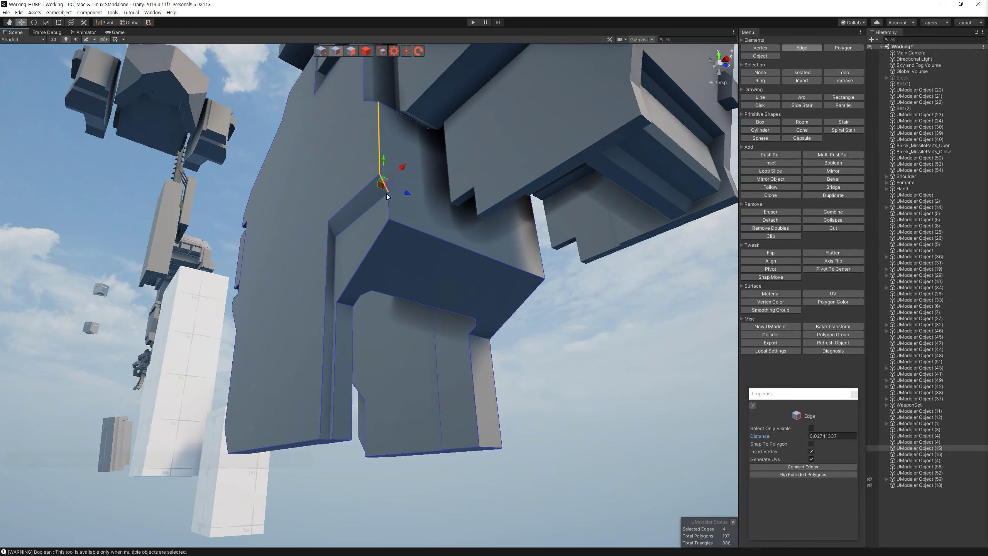
{"action": "left_click_drag", "start_coordinate": [386, 193], "coordinate": [412, 252], "text": "alt"}
{"action": "left_click", "coordinate": [415, 296], "text": "shift"}
{"action": "left_click_drag", "start_coordinate": [415, 296], "coordinate": [445, 222], "text": "alt"}
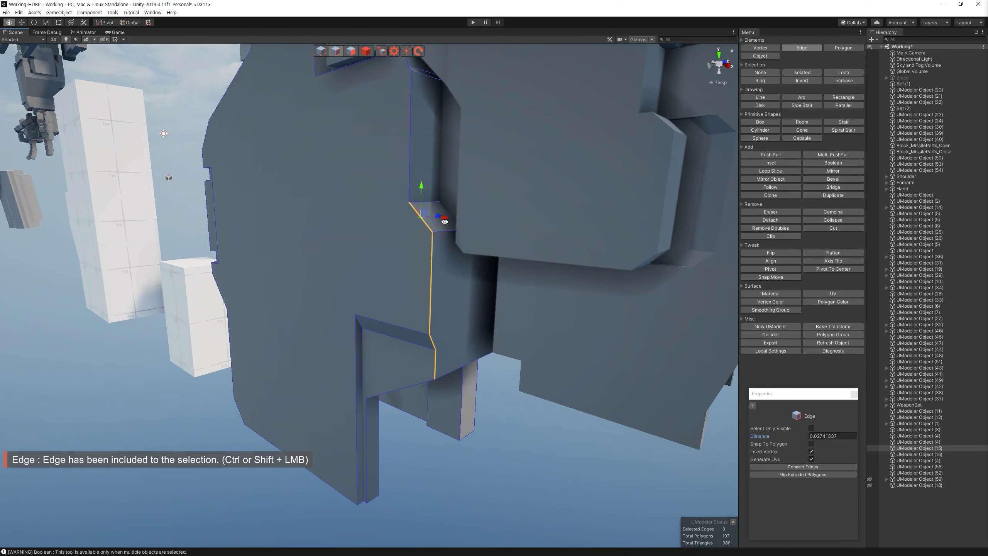
{"action": "left_click", "coordinate": [832, 179]}
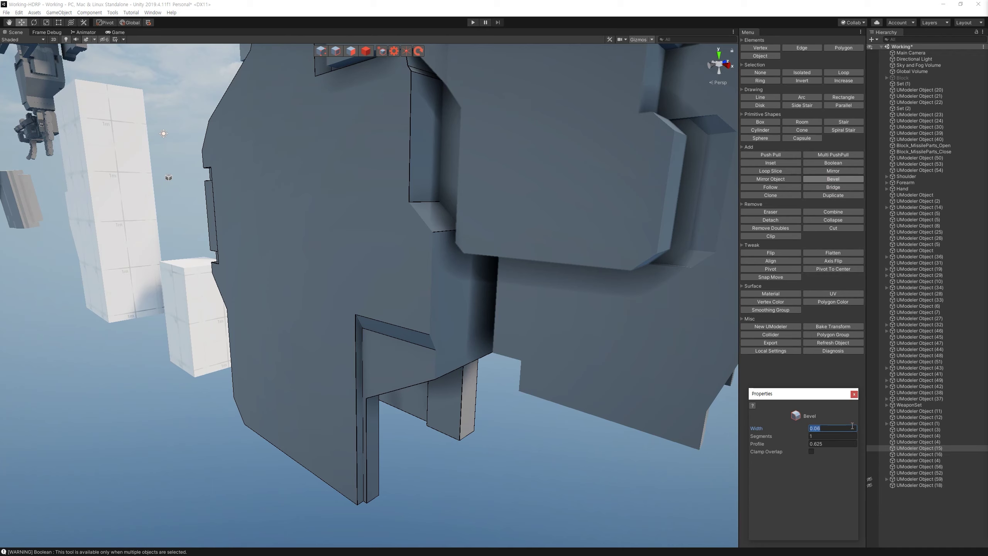
{"action": "type", "text": "0.04"}
{"action": "key", "text": "Return"}
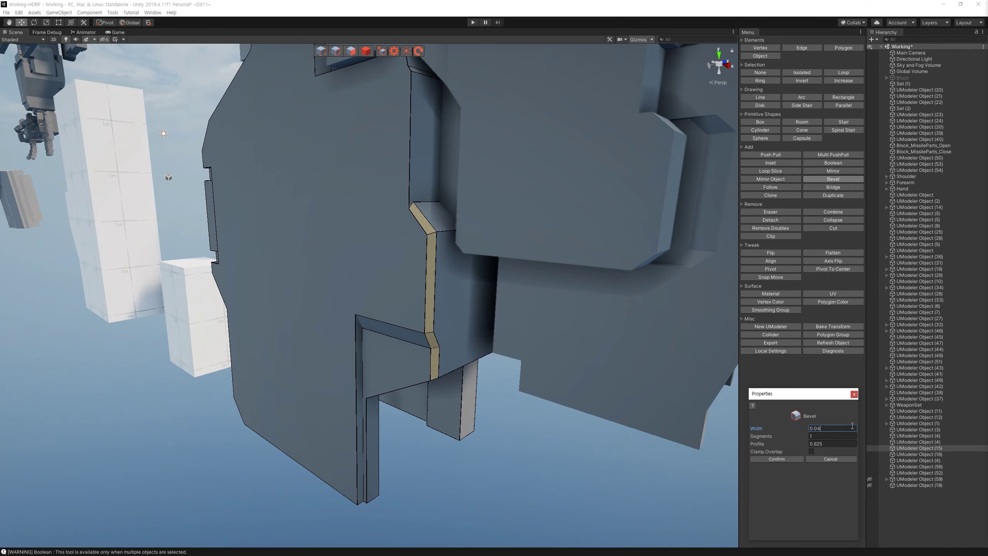
{"action": "left_click", "coordinate": [776, 459]}
{"action": "scroll", "coordinate": [413, 233], "scroll_direction": "down", "scroll_amount": 3}
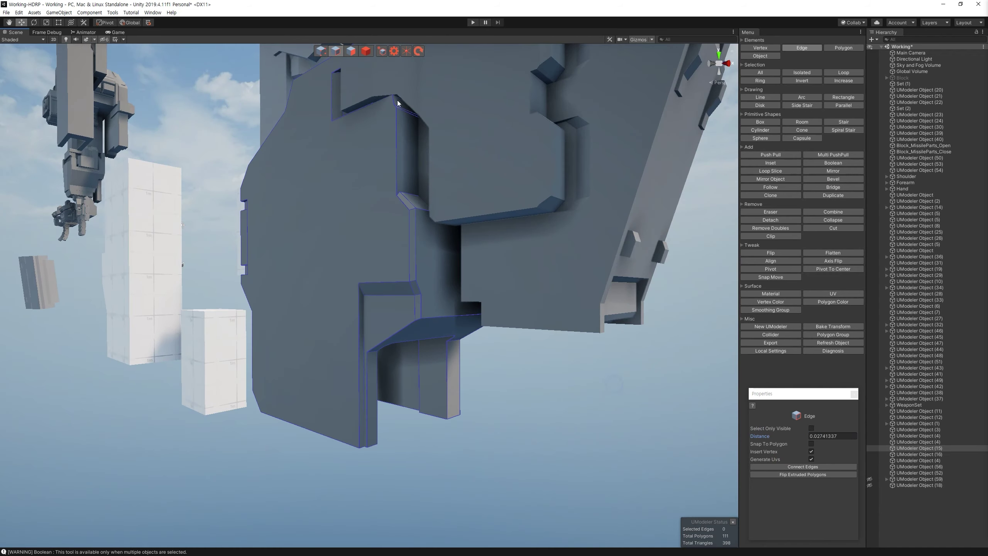
{"action": "left_click", "coordinate": [490, 264]}
{"action": "mouse_move", "coordinate": [489, 265]}
{"action": "left_mouse_down", "text": "alt"}
{"action": "mouse_move", "coordinate": [506, 149]}
{"action": "mouse_move", "coordinate": [350, 253]}
{"action": "mouse_move", "coordinate": [372, 310]}
{"action": "left_mouse_up", "text": "alt"}
{"action": "key", "text": "2"}
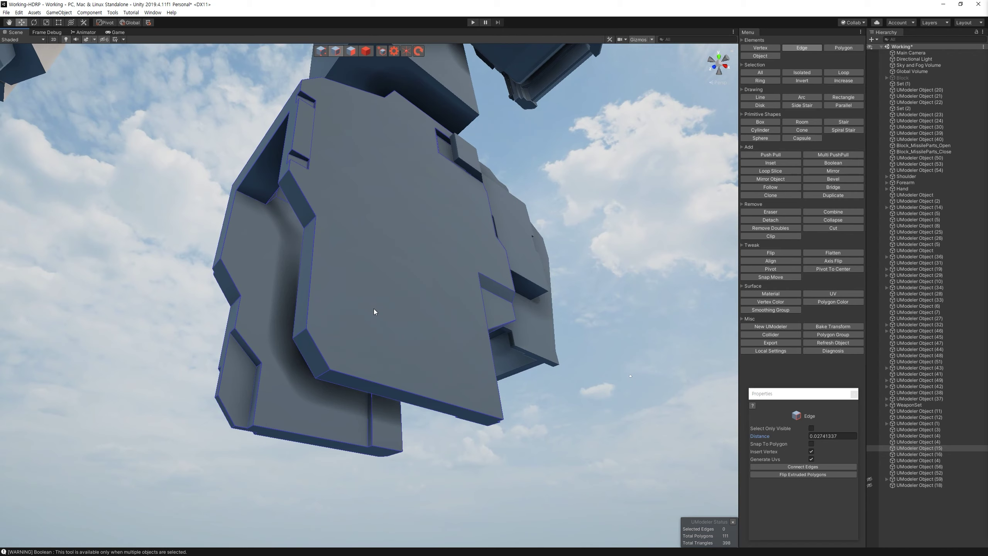
Step: Inset a parallel line on the side face and recess the thin side strip
{"action": "left_click", "coordinate": [844, 104]}
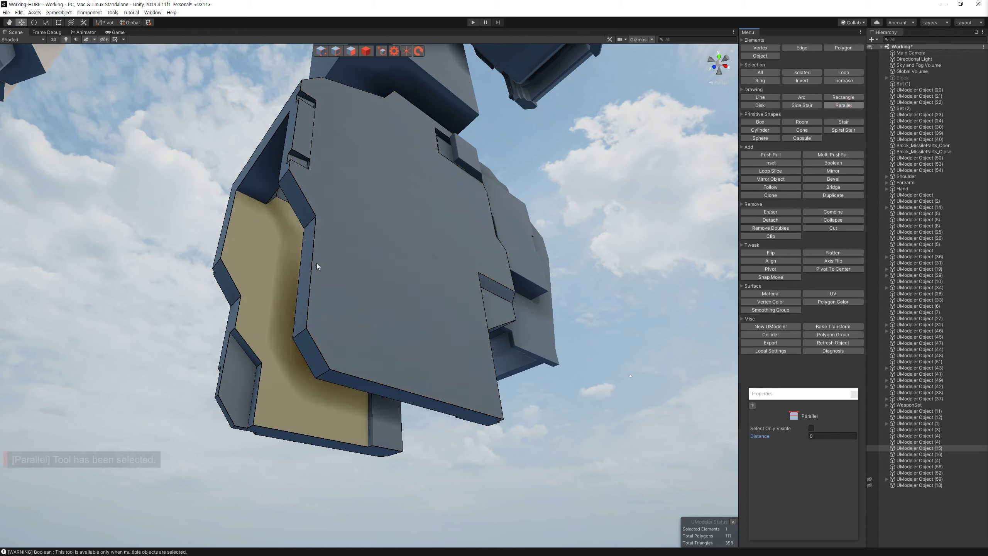
{"action": "left_click", "coordinate": [319, 258]}
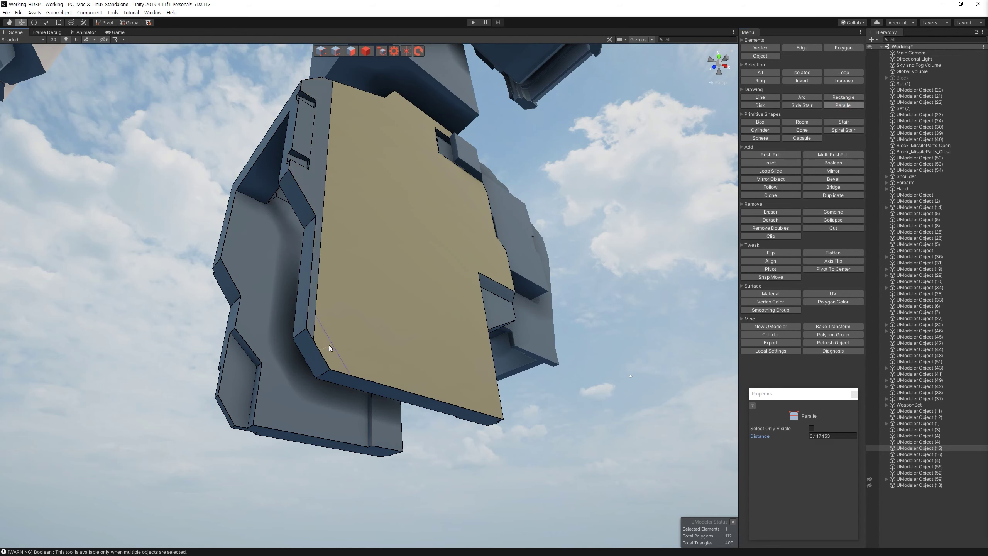
{"action": "left_click", "coordinate": [310, 324]}
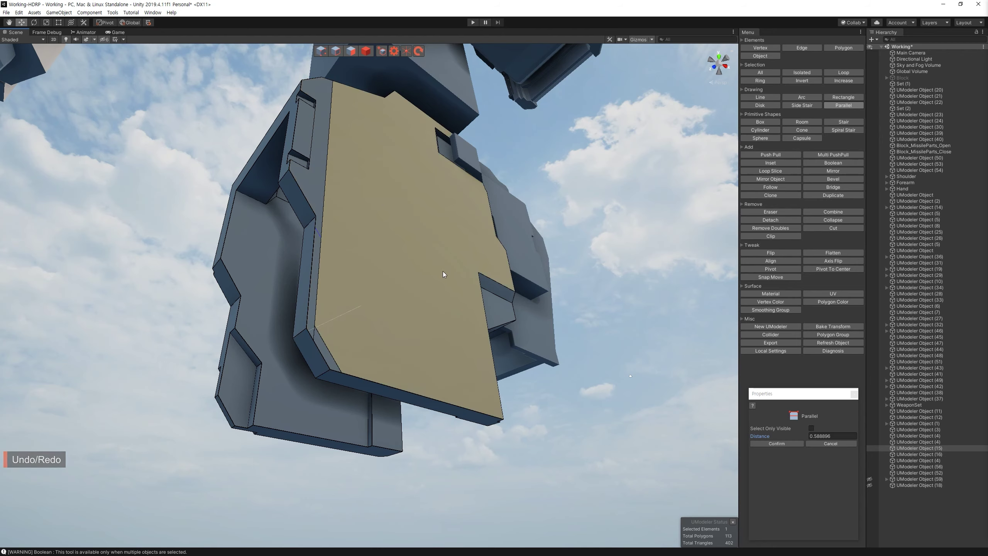
{"action": "left_click", "coordinate": [771, 154]}
{"action": "left_click_drag", "start_coordinate": [306, 315], "coordinate": [326, 344]}
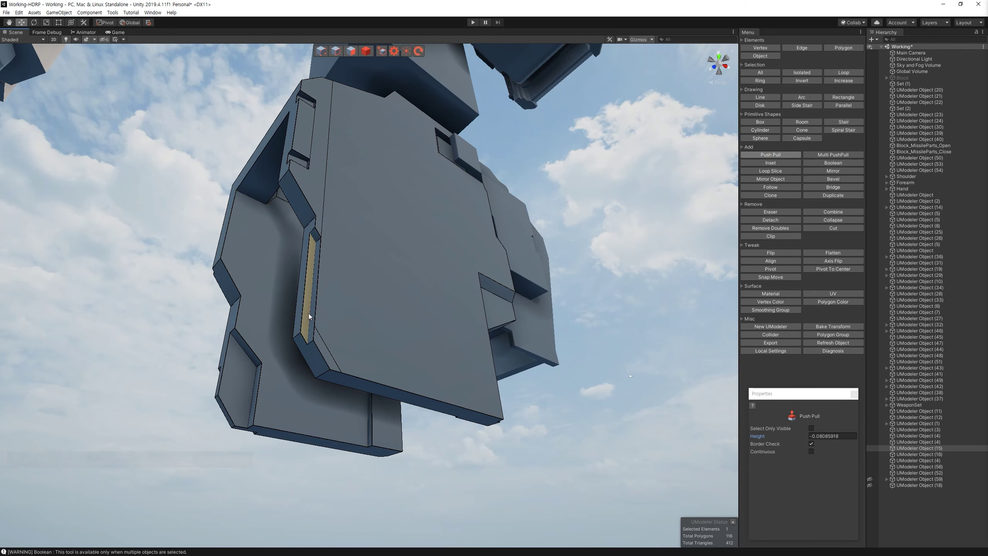
Step: Inset a strip along the diagonal top edge and push it inward into a groove
{"action": "left_click", "coordinate": [365, 51]}
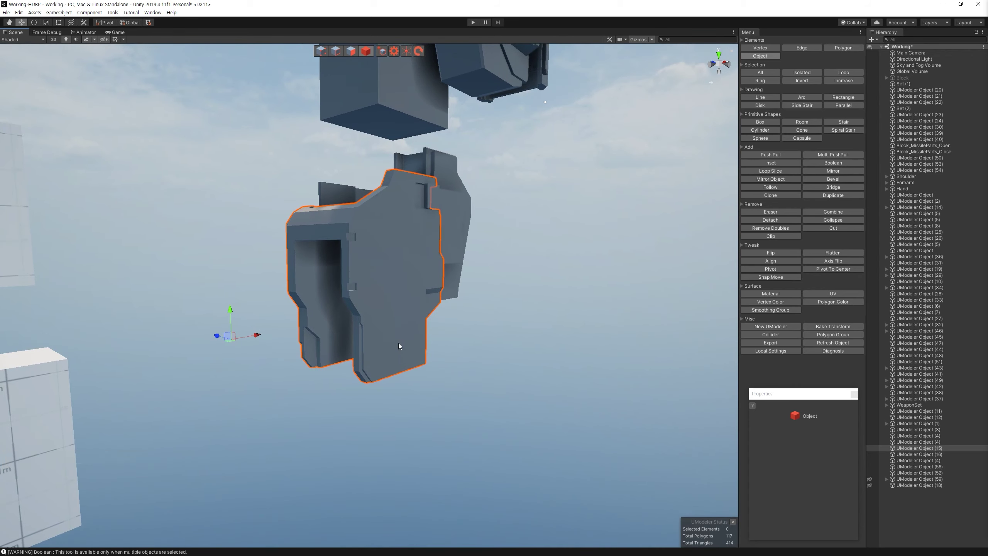
{"action": "mouse_move", "coordinate": [398, 346]}
{"action": "left_mouse_down", "text": "alt"}
{"action": "mouse_move", "coordinate": [430, 284]}
{"action": "mouse_move", "coordinate": [409, 170]}
{"action": "left_mouse_up", "text": "alt"}
{"action": "left_click", "coordinate": [843, 105]}
{"action": "left_click", "coordinate": [400, 269]}
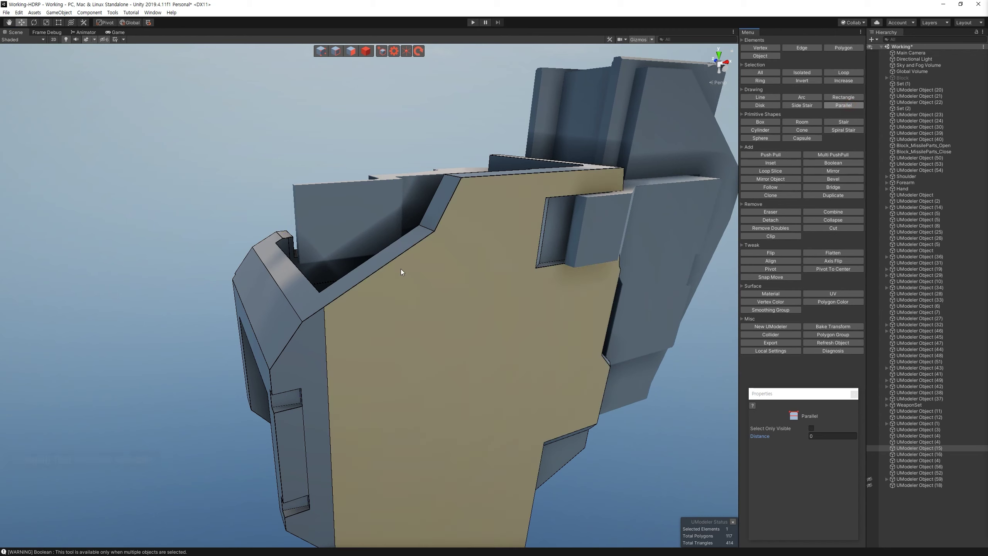
{"action": "left_click", "coordinate": [423, 243]}
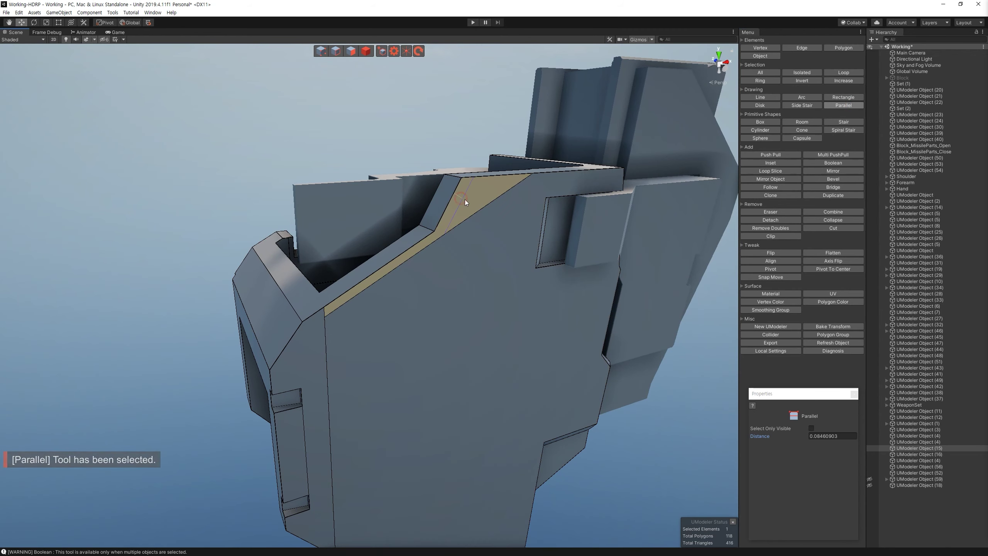
{"action": "left_click_drag", "start_coordinate": [653, 231], "coordinate": [493, 238], "text": "alt"}
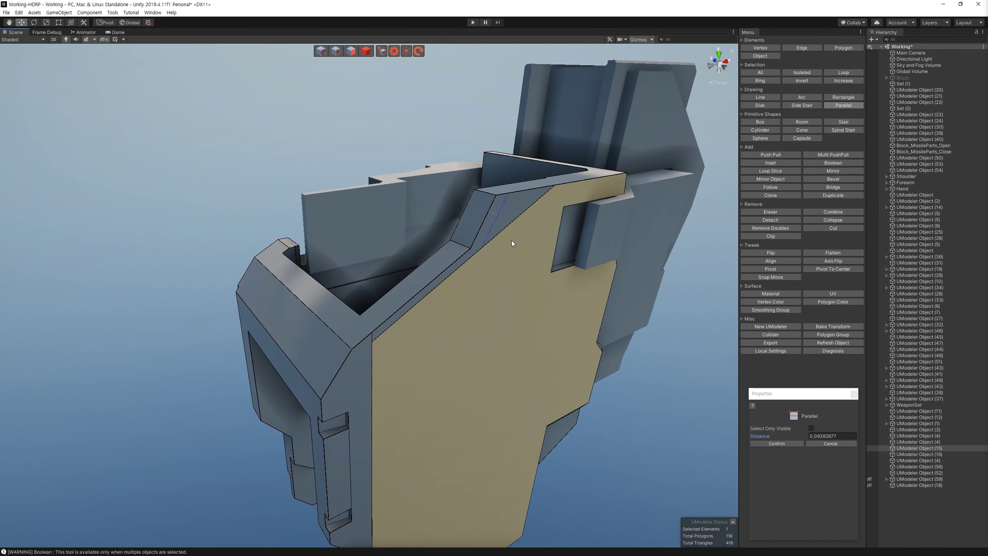
{"action": "left_click", "coordinate": [685, 213]}
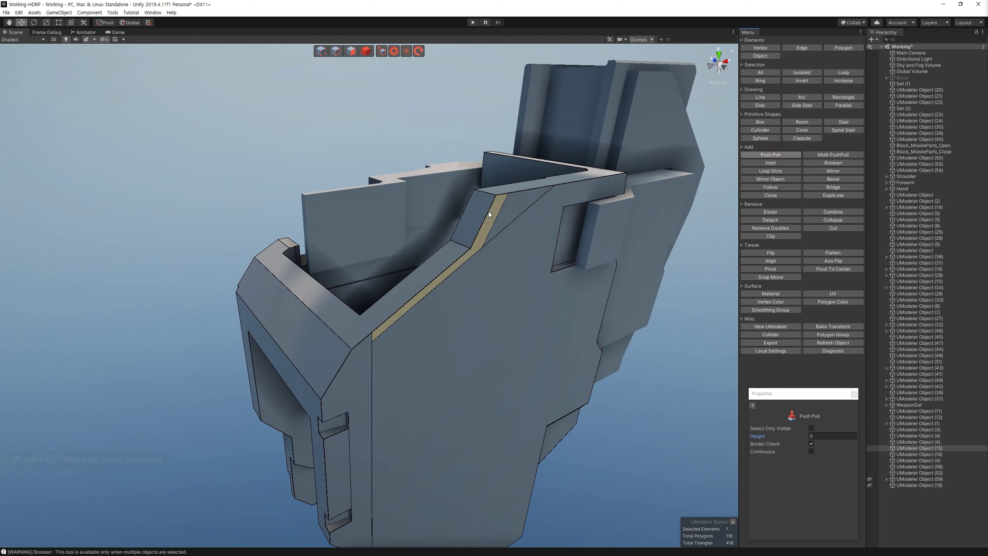
{"action": "left_click_drag", "start_coordinate": [497, 209], "coordinate": [480, 217]}
Step: Draw a line across the face at the groove's corner
{"action": "left_click", "coordinate": [365, 51]}
{"action": "mouse_move", "coordinate": [389, 194]}
{"action": "left_mouse_down", "text": "alt"}
{"action": "mouse_move", "coordinate": [473, 307]}
{"action": "mouse_move", "coordinate": [494, 299]}
{"action": "left_mouse_up", "text": "alt"}
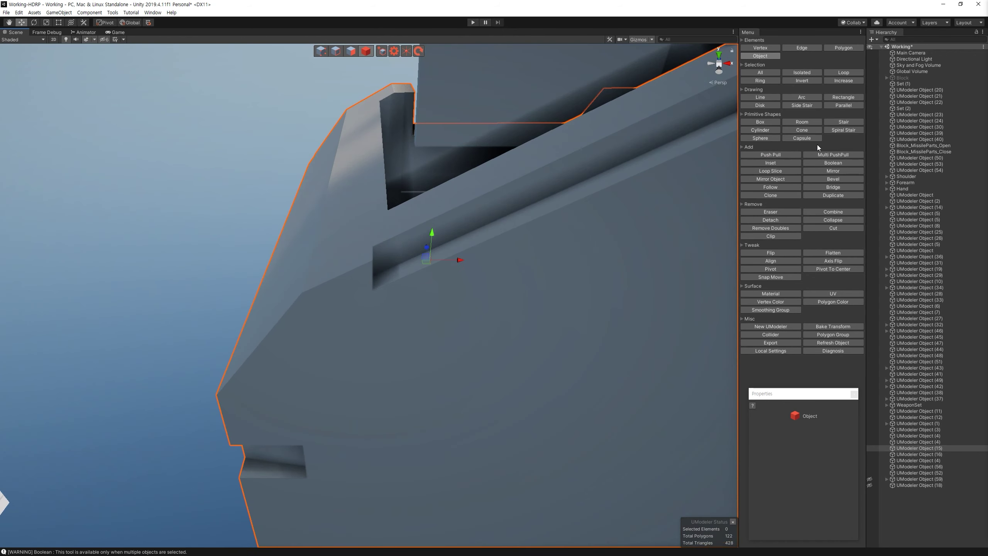
{"action": "left_click", "coordinate": [760, 97]}
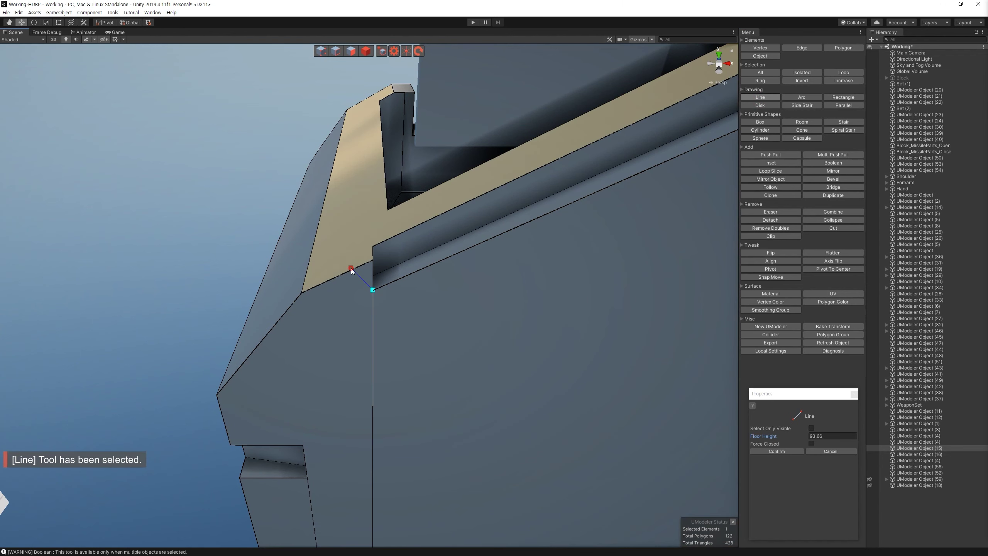
{"action": "key", "text": "space"}
{"action": "key", "text": "ctrl+z"}
{"action": "left_click", "coordinate": [361, 265]}
{"action": "left_click", "coordinate": [446, 258]}
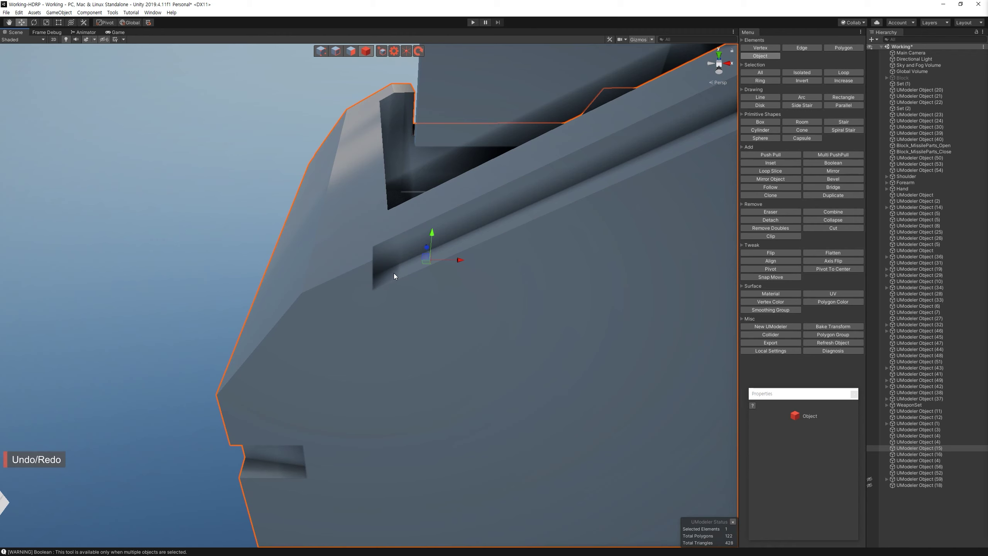
Step: Cut a line from the groove's corner vertex to the plate's top edge
{"action": "left_click", "coordinate": [337, 54]}
{"action": "left_click", "coordinate": [764, 97]}
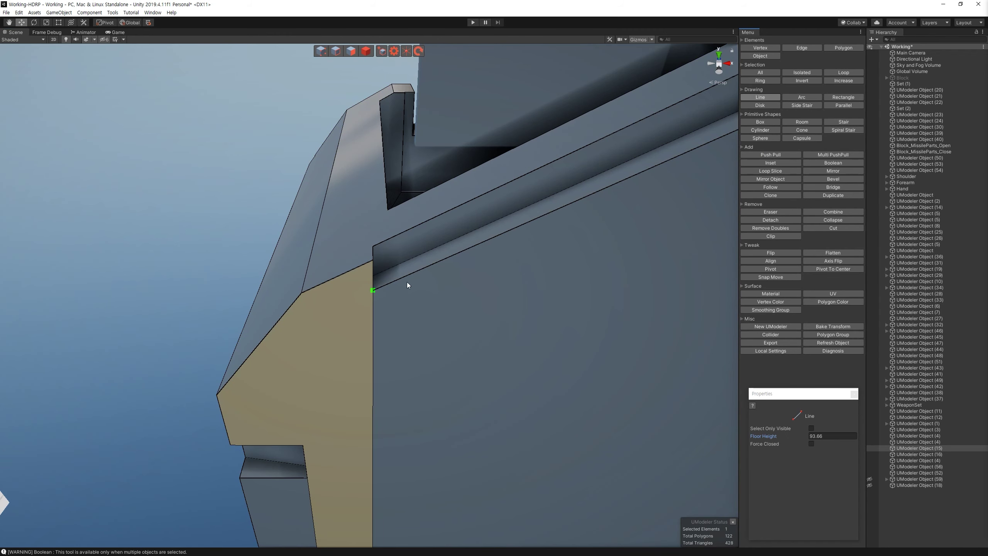
{"action": "left_click_drag", "start_coordinate": [374, 291], "coordinate": [356, 331], "text": "alt"}
{"action": "left_click", "coordinate": [355, 330]}
{"action": "left_click", "coordinate": [337, 309]}
{"action": "key", "text": "space"}
{"action": "left_click", "coordinate": [777, 155]}
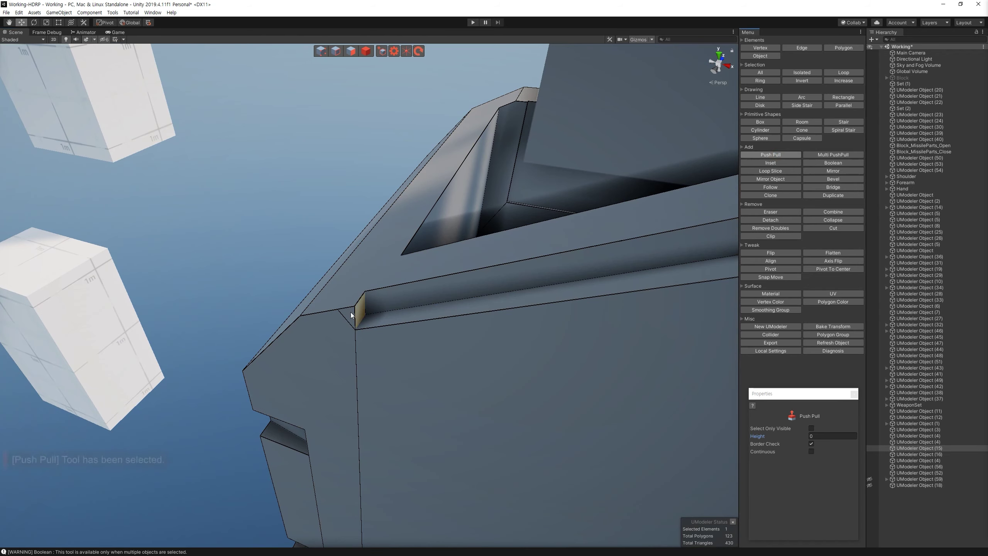
{"action": "left_click", "coordinate": [367, 50]}
{"action": "scroll", "coordinate": [367, 50], "scroll_direction": "down", "scroll_amount": 5}
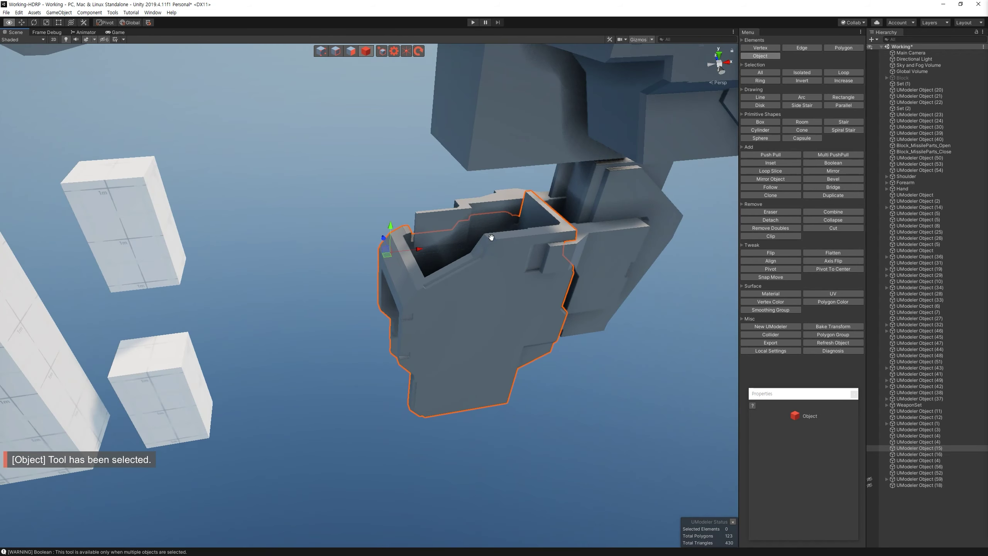
Step: Boolean-subtract the small cutting block from the thigh armor piece and inspect the carved opening
{"action": "left_click_drag", "start_coordinate": [210, 438], "coordinate": [490, 383]}
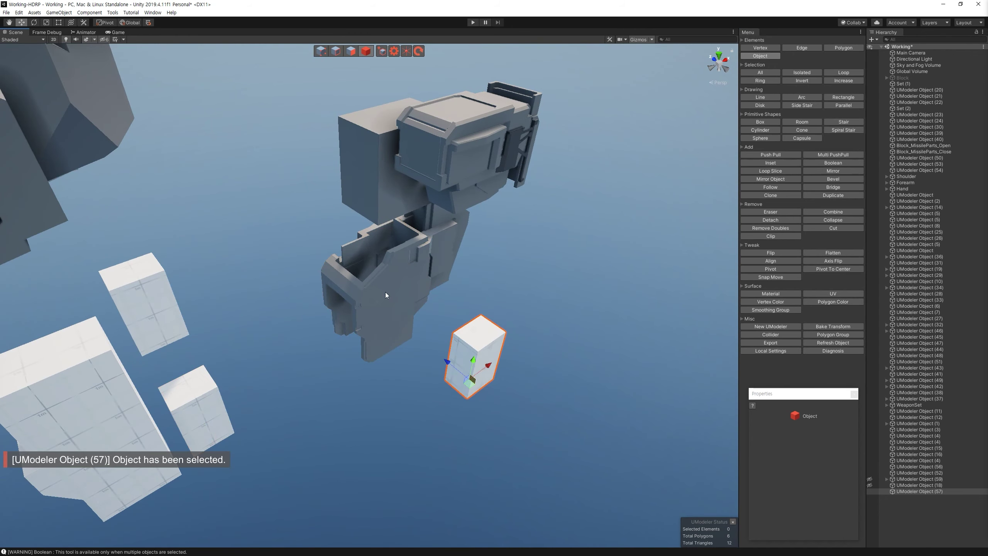
{"action": "left_click", "coordinate": [385, 292], "text": "shift"}
{"action": "left_click", "coordinate": [833, 47]}
{"action": "key", "text": "f"}
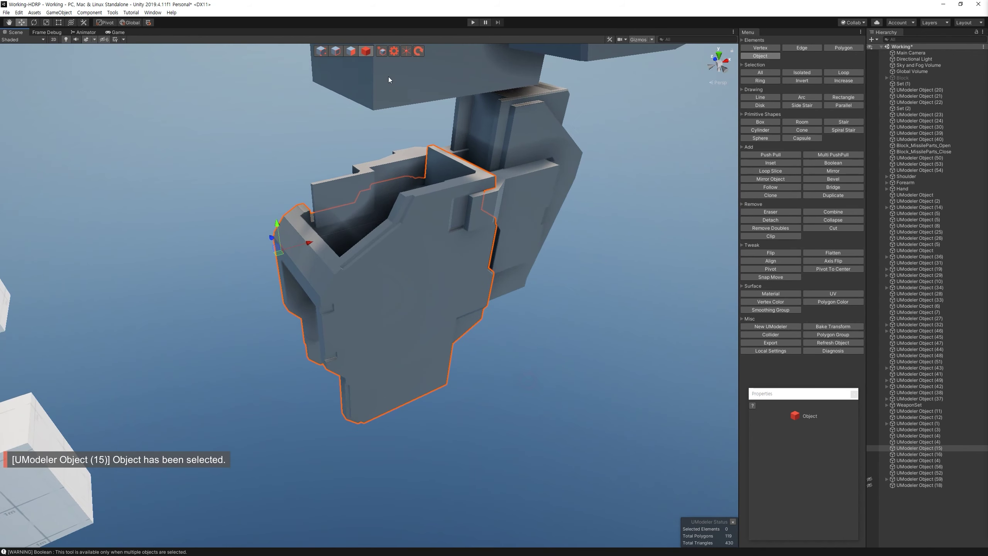
{"action": "left_click", "coordinate": [351, 51]}
{"action": "left_click_drag", "start_coordinate": [389, 218], "coordinate": [562, 286], "text": "alt"}
{"action": "left_click", "coordinate": [842, 352]}
Step: Bevel the edges along the top of the armor opening and confirm the bevel width
{"action": "mouse_move", "coordinate": [401, 342]}
{"action": "left_mouse_down", "text": "alt"}
{"action": "mouse_move", "coordinate": [684, 294]}
{"action": "mouse_move", "coordinate": [535, 302]}
{"action": "left_mouse_up", "text": "alt"}
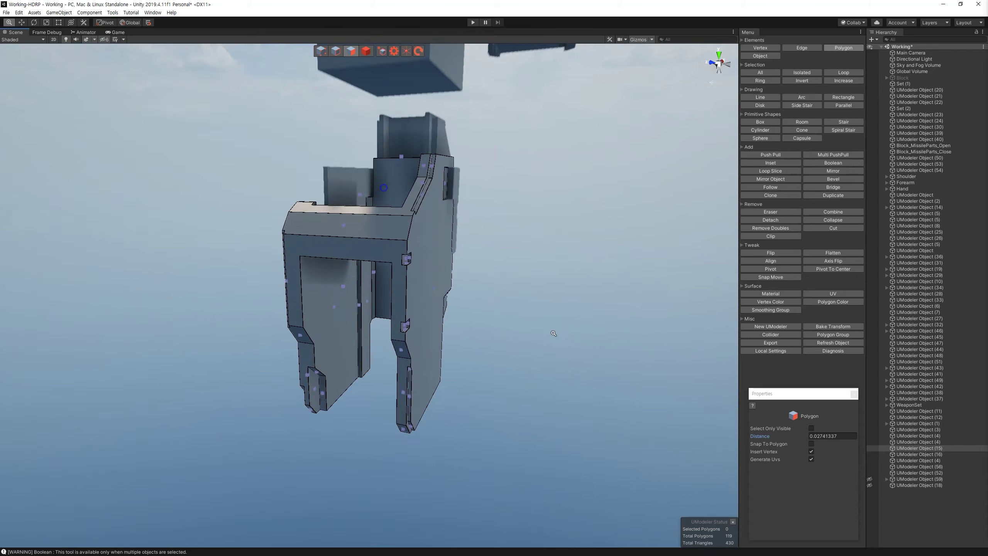
{"action": "left_click_drag", "start_coordinate": [535, 302], "coordinate": [429, 284], "text": "alt"}
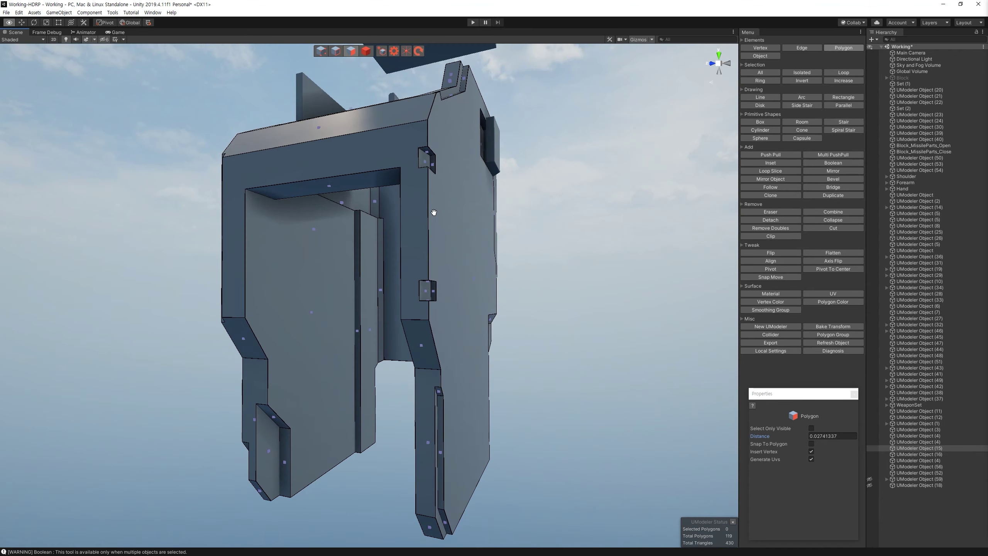
{"action": "scroll", "coordinate": [429, 284], "scroll_direction": "up", "scroll_amount": 5}
{"action": "scroll", "coordinate": [429, 284], "scroll_direction": "down", "scroll_amount": 5}
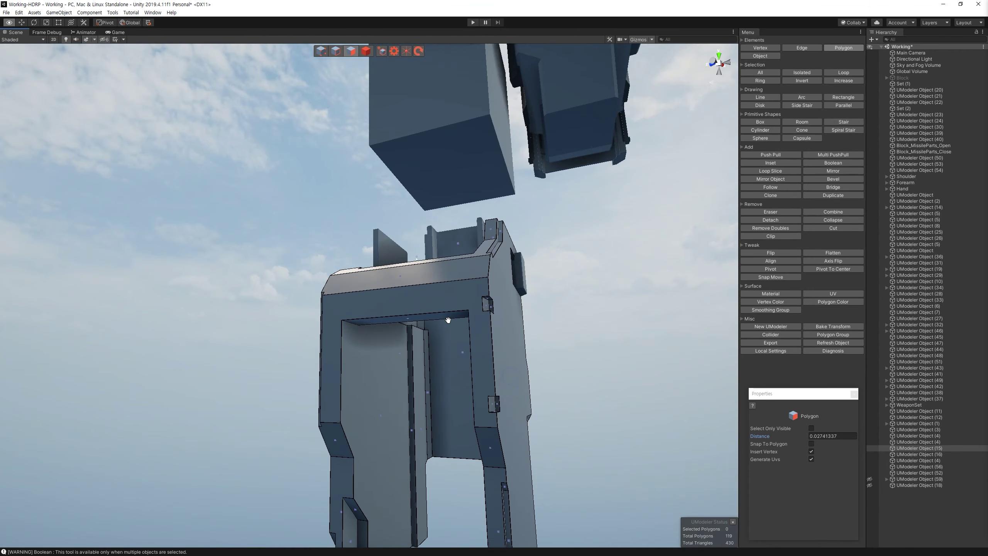
{"action": "left_click_drag", "start_coordinate": [429, 284], "coordinate": [790, 182], "text": "alt"}
{"action": "mouse_move", "coordinate": [505, 234]}
{"action": "left_mouse_down", "text": "alt"}
{"action": "mouse_move", "coordinate": [468, 207]}
{"action": "mouse_move", "coordinate": [344, 178]}
{"action": "mouse_move", "coordinate": [512, 167]}
{"action": "left_mouse_up", "text": "alt"}
{"action": "scroll", "coordinate": [468, 207], "scroll_direction": "up", "scroll_amount": 3}
{"action": "key", "text": "2"}
{"action": "left_click", "coordinate": [344, 177]}
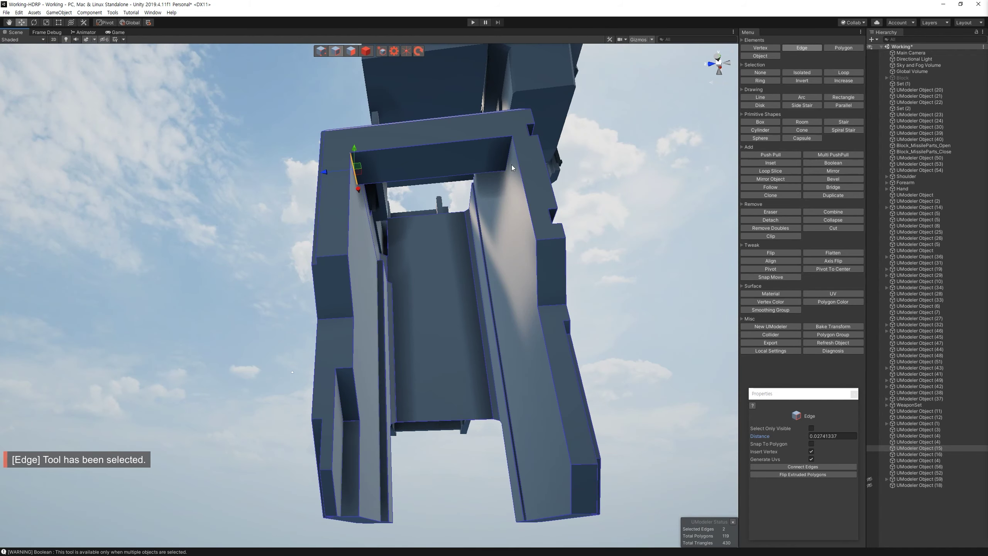
{"action": "left_click", "coordinate": [833, 179]}
{"action": "left_click", "coordinate": [849, 427]}
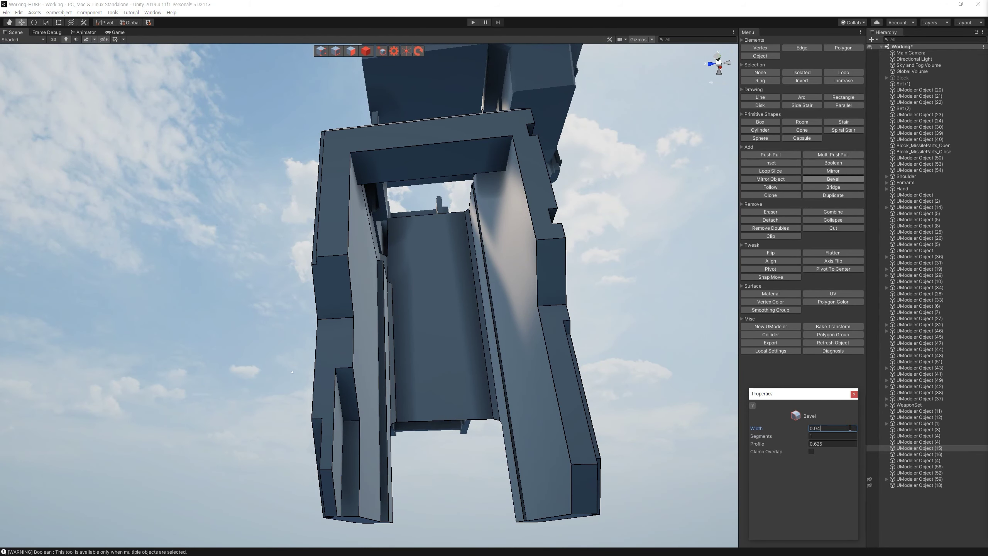
{"action": "key", "text": "Return"}
Step: Try a rectangle on the front face, undo it, and deselect the armor piece
{"action": "mouse_move", "coordinate": [569, 326]}
{"action": "left_mouse_down", "text": "alt"}
{"action": "mouse_move", "coordinate": [614, 395]}
{"action": "mouse_move", "coordinate": [547, 322]}
{"action": "left_mouse_up", "text": "alt"}
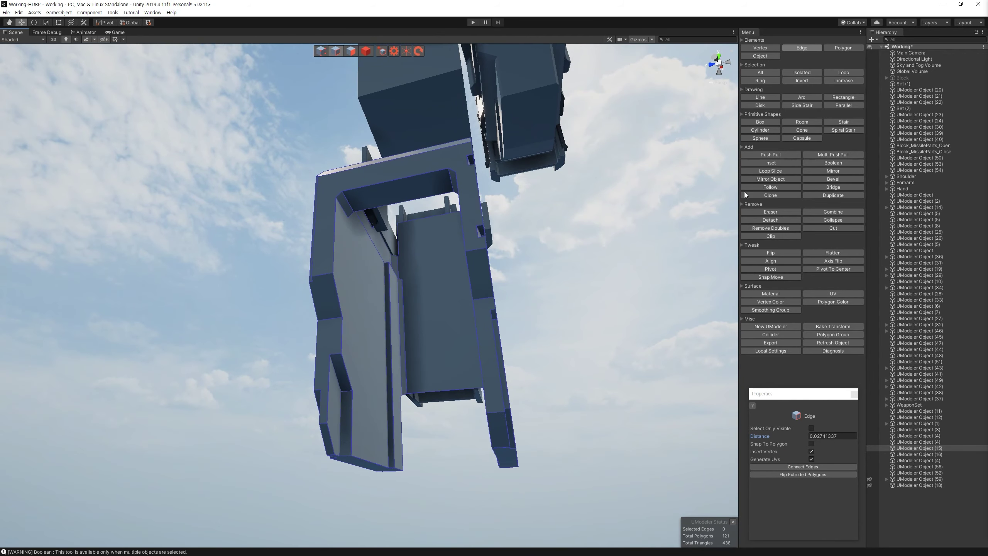
{"action": "left_click_drag", "start_coordinate": [575, 234], "coordinate": [673, 310], "text": "alt"}
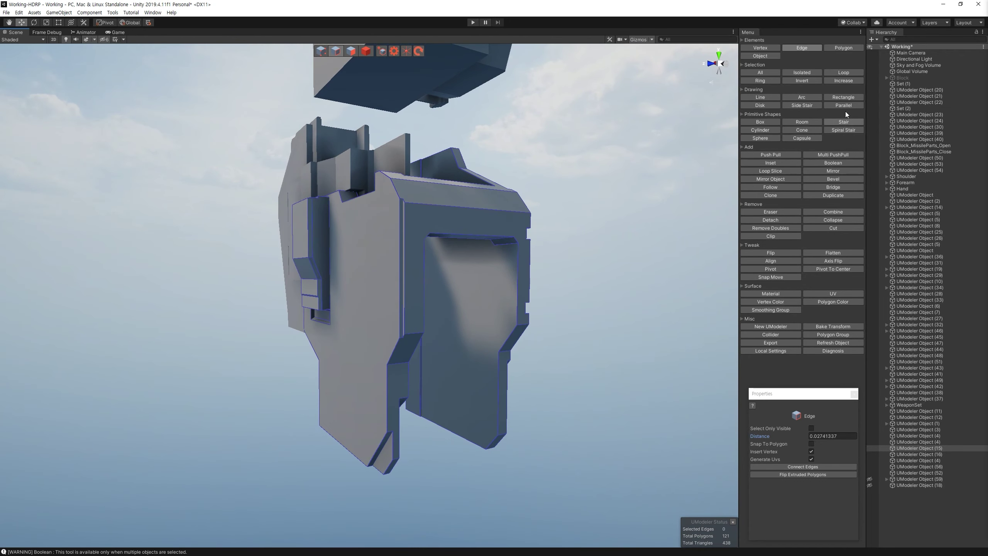
{"action": "left_click", "coordinate": [842, 98]}
{"action": "left_click", "coordinate": [524, 445]}
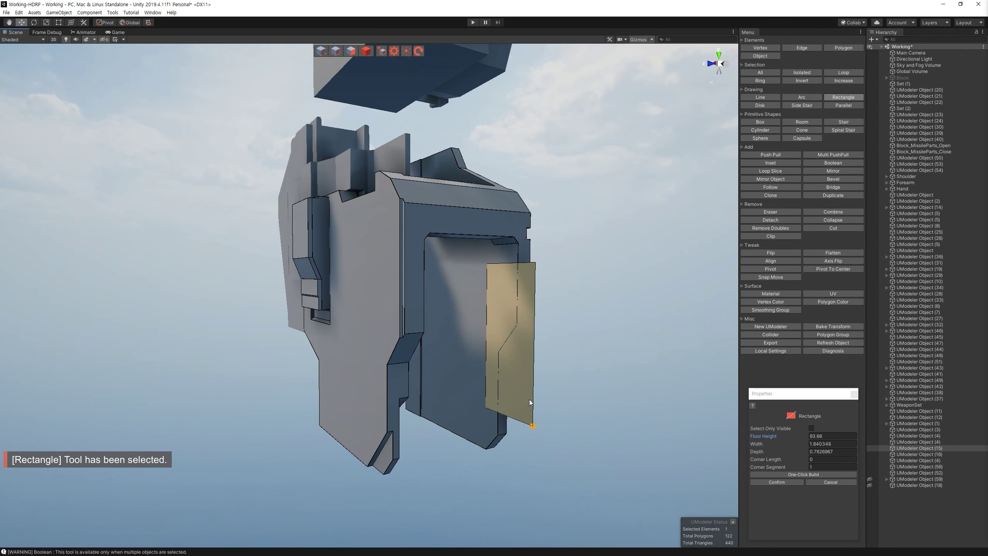
{"action": "left_click_drag", "start_coordinate": [530, 399], "coordinate": [480, 347], "text": "alt"}
{"action": "key", "text": "ctrl+z"}
{"action": "left_click", "coordinate": [610, 307]}
{"action": "left_click_drag", "start_coordinate": [610, 307], "coordinate": [463, 296], "text": "alt"}
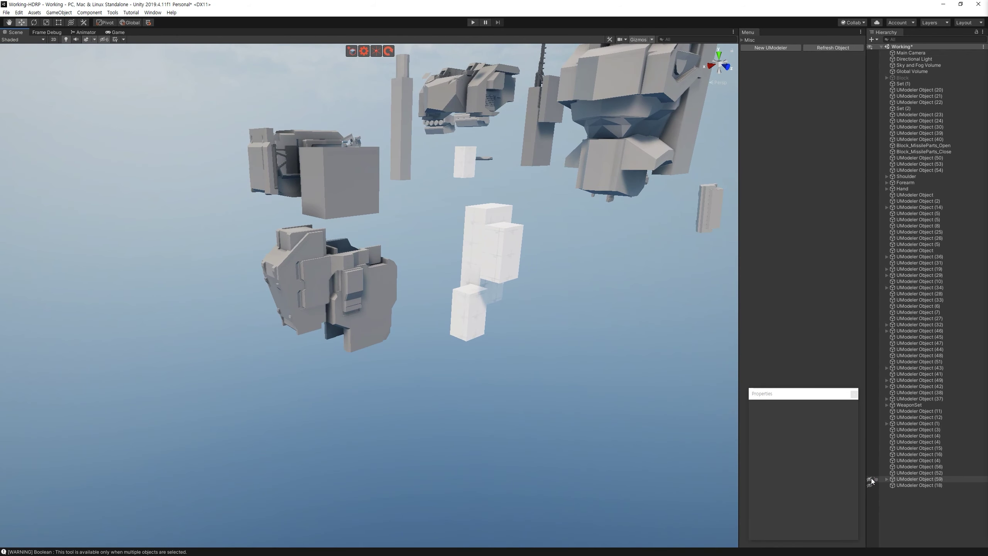
Step: Unhide UModeler Object (59) and UModeler Object (18) in the Hierarchy
{"action": "left_click", "coordinate": [870, 478]}
{"action": "left_click", "coordinate": [869, 485]}
{"action": "left_click_drag", "start_coordinate": [610, 407], "coordinate": [552, 404], "text": "alt"}
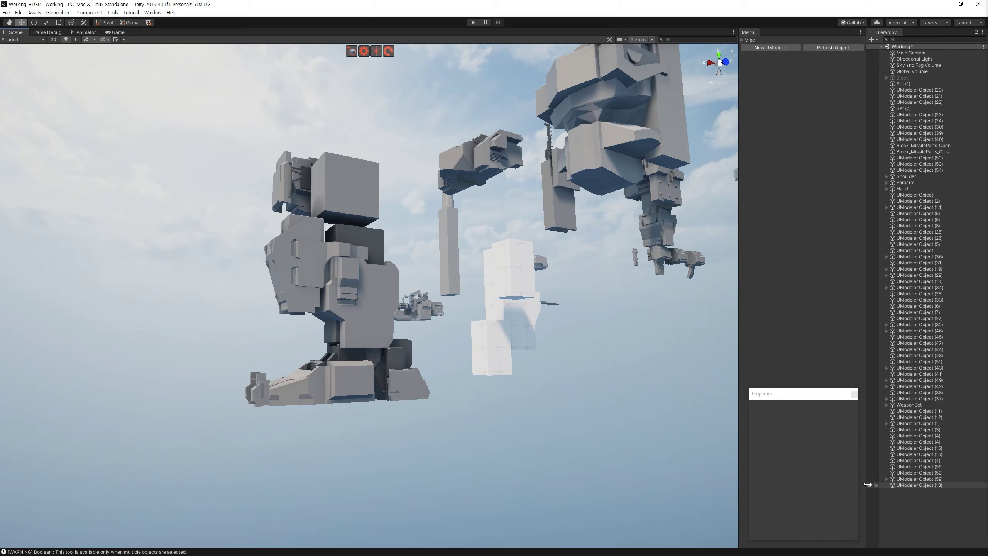
{"action": "left_click_drag", "start_coordinate": [467, 273], "coordinate": [388, 272], "text": "alt"}
{"action": "scroll", "coordinate": [369, 272], "scroll_direction": "up", "scroll_amount": 5}
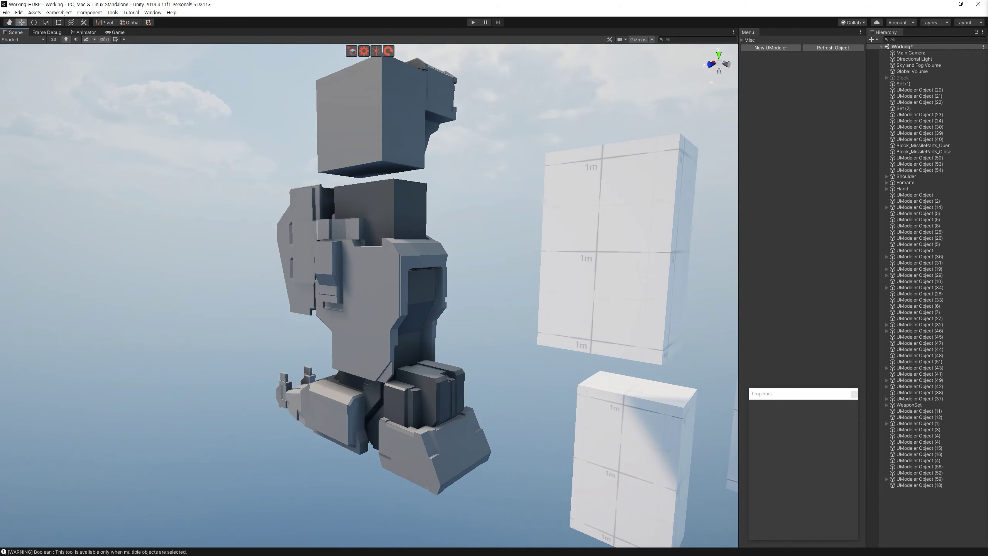
{"action": "mouse_move", "coordinate": [389, 272]}
{"action": "left_mouse_down", "text": "alt"}
{"action": "mouse_move", "coordinate": [559, 284]}
{"action": "mouse_move", "coordinate": [428, 312]}
{"action": "mouse_move", "coordinate": [382, 365]}
{"action": "left_mouse_up", "text": "alt"}
Step: Select leg part UModeler Object (59), then the UModeler Object (18) leg piece
{"action": "left_click", "coordinate": [419, 317]}
{"action": "scroll", "coordinate": [419, 317], "scroll_direction": "up", "scroll_amount": 3}
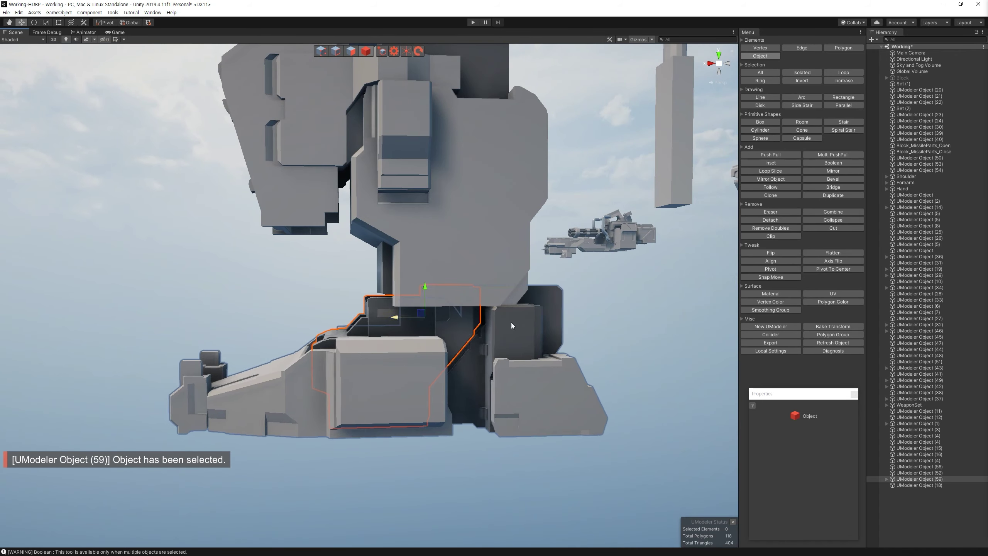
{"action": "scroll", "coordinate": [406, 318], "scroll_direction": "up", "scroll_amount": 5}
{"action": "left_click_drag", "start_coordinate": [473, 363], "coordinate": [451, 343], "text": "alt"}
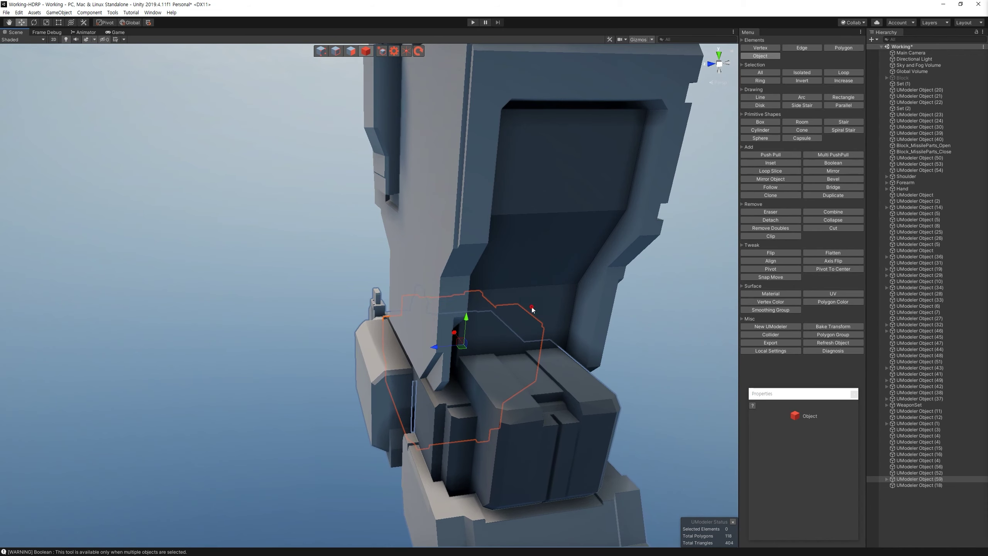
{"action": "left_click", "coordinate": [505, 293]}
{"action": "mouse_move", "coordinate": [505, 293]}
{"action": "left_mouse_down", "text": "alt"}
{"action": "mouse_move", "coordinate": [516, 264]}
{"action": "mouse_move", "coordinate": [492, 204]}
{"action": "mouse_move", "coordinate": [398, 57]}
{"action": "left_mouse_up", "text": "alt"}
Step: Select two faces on Object (18), clear the selection, and reselect the Object (18) piece
{"action": "key", "text": "3"}
{"action": "left_click_drag", "start_coordinate": [640, 426], "coordinate": [183, 264]}
{"action": "left_click", "coordinate": [533, 236]}
{"action": "mouse_move", "coordinate": [534, 235]}
{"action": "left_mouse_down", "text": "alt"}
{"action": "mouse_move", "coordinate": [366, 284]}
{"action": "mouse_move", "coordinate": [470, 250]}
{"action": "left_mouse_up", "text": "alt"}
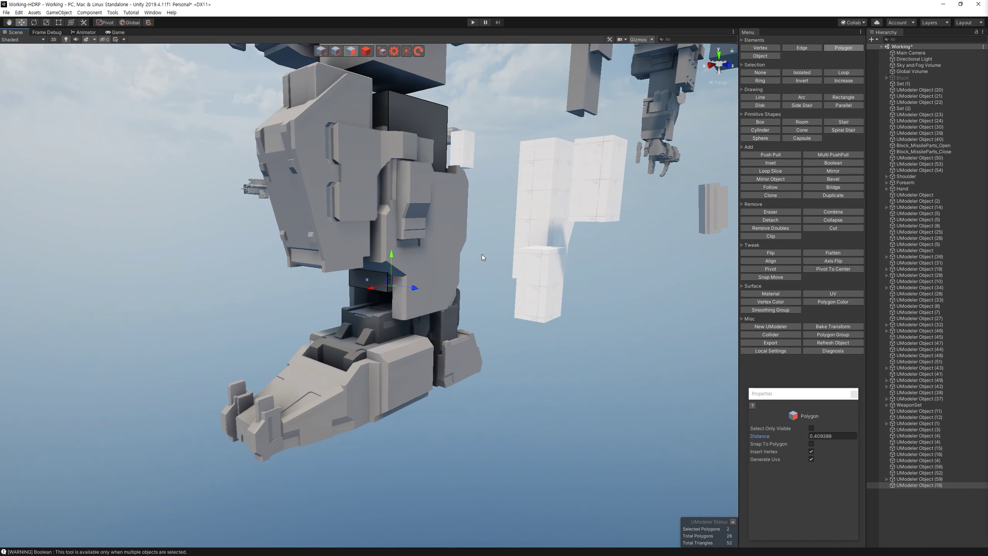
{"action": "left_click", "coordinate": [540, 362]}
{"action": "mouse_move", "coordinate": [548, 360]}
{"action": "left_mouse_down", "text": "alt"}
{"action": "mouse_move", "coordinate": [446, 338]}
{"action": "mouse_move", "coordinate": [448, 173]}
{"action": "left_mouse_up", "text": "alt"}
{"action": "mouse_move", "coordinate": [448, 173]}
{"action": "right_mouse_down", "text": "alt"}
{"action": "mouse_move", "coordinate": [482, 215]}
{"action": "mouse_move", "coordinate": [452, 181]}
{"action": "right_mouse_up", "text": "alt"}
{"action": "left_click", "coordinate": [415, 148]}
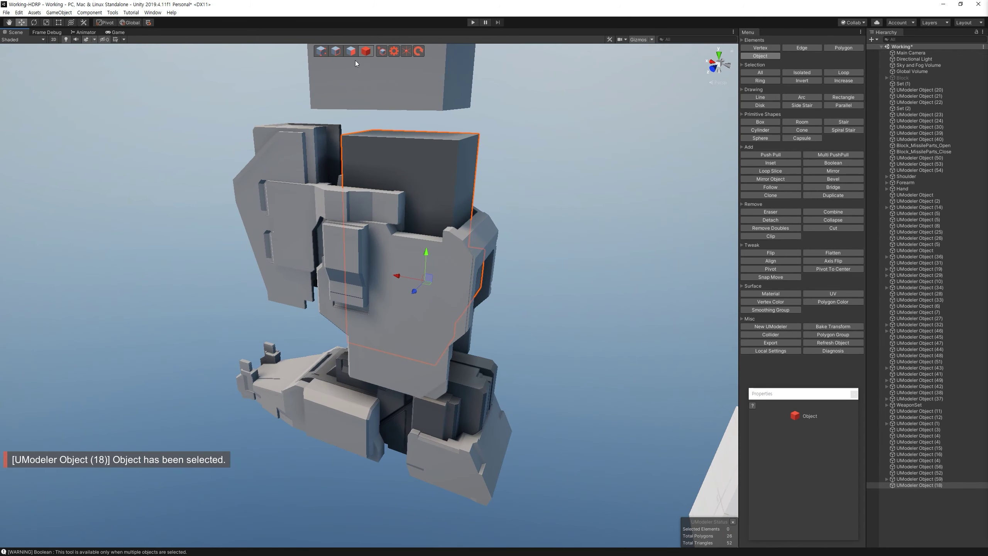
Step: Undo a trial push on the box's top face and Loop Slice a new edge loop around it
{"action": "left_click", "coordinate": [351, 51]}
{"action": "mouse_move", "coordinate": [412, 137]}
{"action": "left_mouse_down"}
{"action": "mouse_move", "coordinate": [412, 198]}
{"action": "mouse_move", "coordinate": [381, 240]}
{"action": "mouse_move", "coordinate": [412, 175]}
{"action": "left_mouse_up"}
{"action": "key", "text": "ctrl+z"}
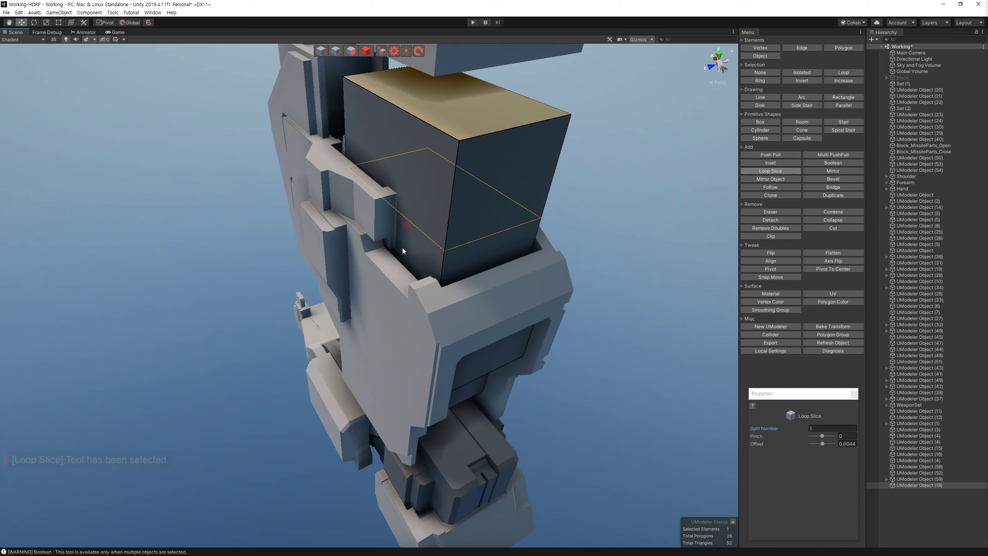
{"action": "left_click_drag", "start_coordinate": [402, 247], "coordinate": [400, 269]}
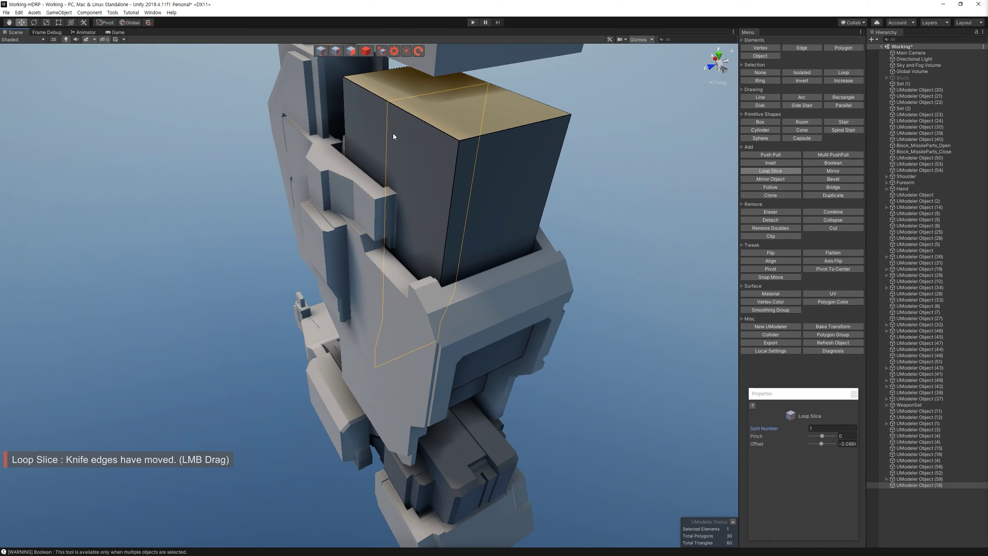
Step: Push one front face of the box inward to about -0.125
{"action": "key", "text": "p"}
{"action": "left_click_drag", "start_coordinate": [418, 204], "coordinate": [435, 205]}
{"action": "left_click_drag", "start_coordinate": [511, 221], "coordinate": [452, 259], "text": "alt"}
{"action": "left_click", "coordinate": [785, 171]}
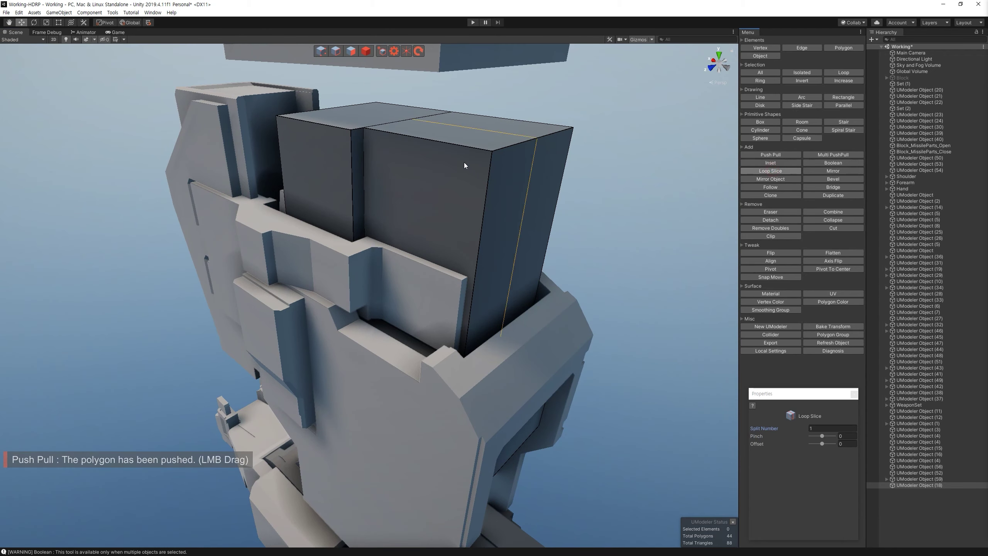
{"action": "left_click", "coordinate": [344, 55]}
{"action": "left_click_drag", "start_coordinate": [538, 117], "coordinate": [587, 189], "text": "alt"}
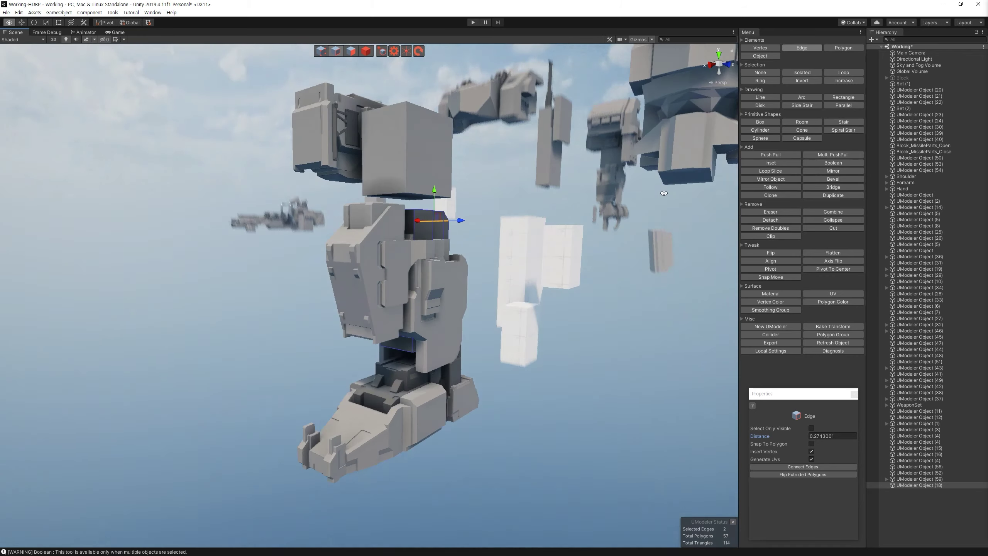
{"action": "mouse_move", "coordinate": [587, 190]}
{"action": "left_mouse_down", "text": "alt"}
{"action": "mouse_move", "coordinate": [568, 381]}
{"action": "mouse_move", "coordinate": [716, 427]}
{"action": "left_mouse_up", "text": "alt"}
{"action": "key", "text": "4"}
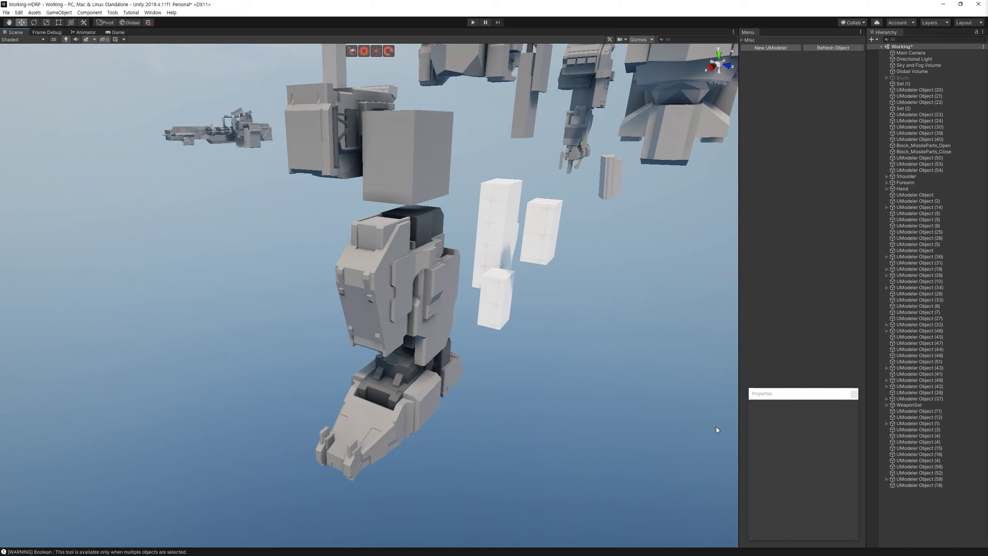
Step: Select the three top faces of Object (18)'s box and drag them down with Push Pull
{"action": "mouse_move", "coordinate": [628, 331]}
{"action": "left_mouse_down", "text": "alt"}
{"action": "mouse_move", "coordinate": [450, 263]}
{"action": "mouse_move", "coordinate": [548, 390]}
{"action": "mouse_move", "coordinate": [429, 286]}
{"action": "left_mouse_up", "text": "alt"}
{"action": "left_click", "coordinate": [505, 389]}
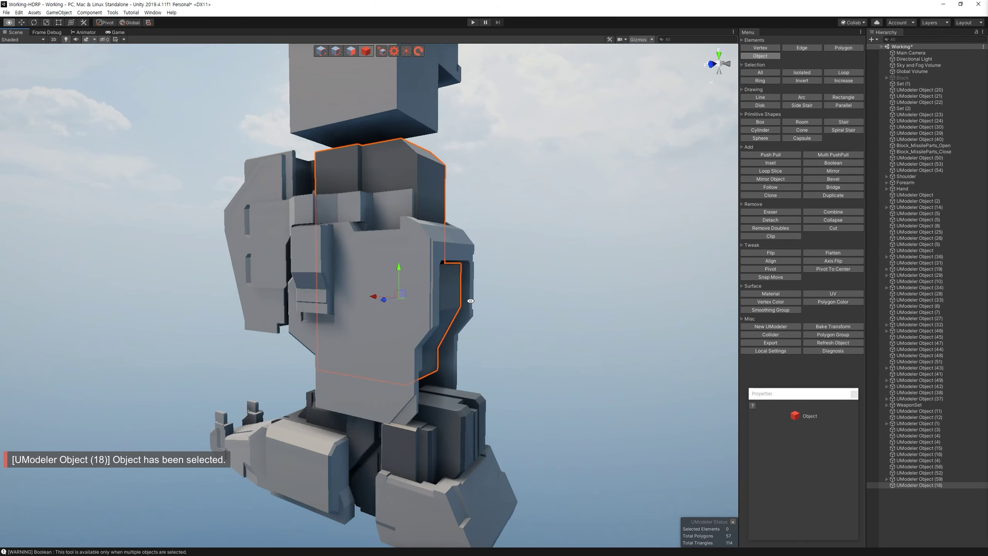
{"action": "left_click", "coordinate": [347, 56]}
{"action": "left_click_drag", "start_coordinate": [347, 56], "coordinate": [474, 218], "text": "alt"}
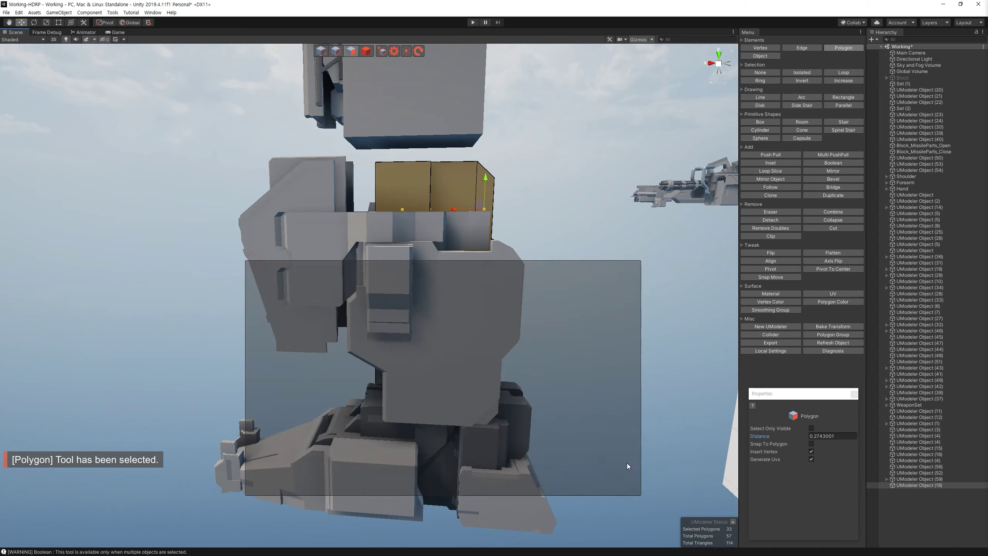
{"action": "left_click_drag", "start_coordinate": [244, 260], "coordinate": [640, 503]}
{"action": "left_click_drag", "start_coordinate": [474, 218], "coordinate": [502, 243], "text": "alt"}
{"action": "left_click_drag", "start_coordinate": [489, 159], "coordinate": [479, 203]}
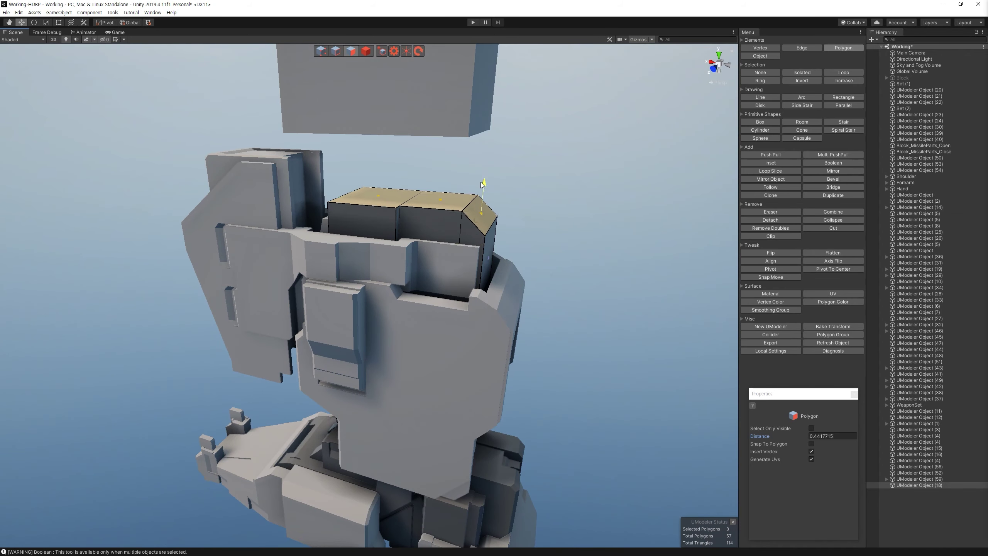
{"action": "key", "text": "4"}
{"action": "mouse_move", "coordinate": [523, 201]}
{"action": "left_mouse_down", "text": "alt"}
{"action": "mouse_move", "coordinate": [383, 216]}
{"action": "mouse_move", "coordinate": [552, 222]}
{"action": "mouse_move", "coordinate": [455, 229]}
{"action": "left_mouse_up", "text": "alt"}
Step: Draw a diagonal Line across the panel's upper-right corner and push the corner triangle inward
{"action": "key", "text": "1"}
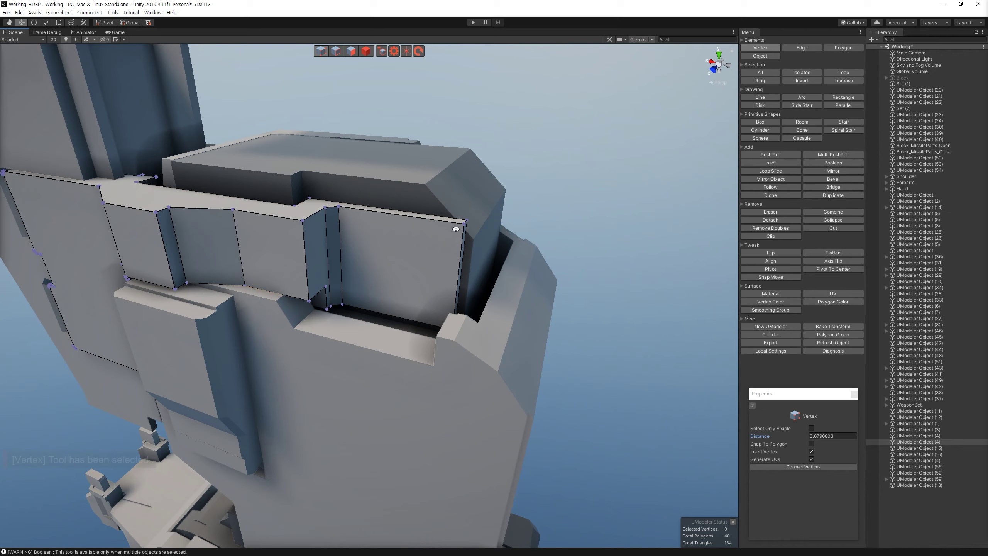
{"action": "left_click_drag", "start_coordinate": [495, 334], "coordinate": [517, 329], "text": "alt"}
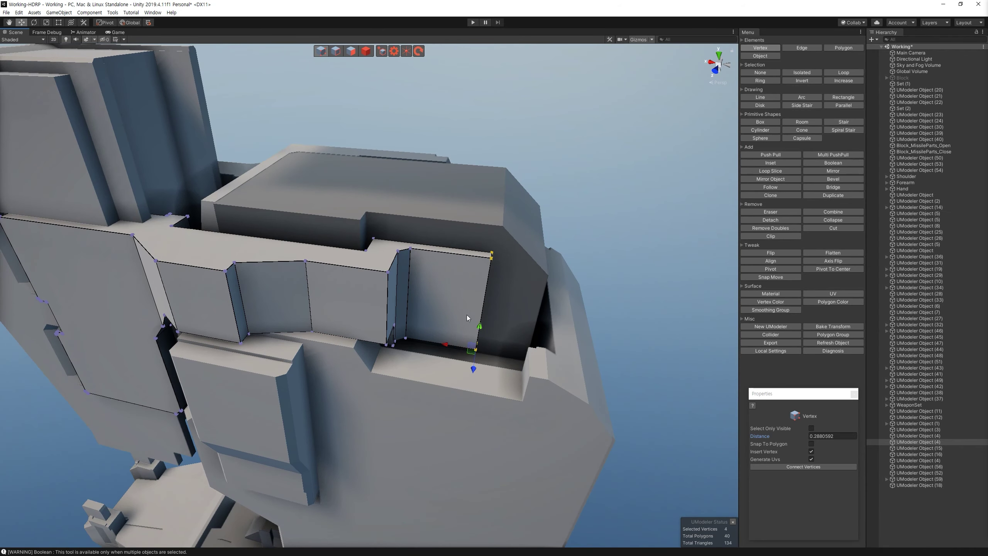
{"action": "scroll", "coordinate": [466, 315], "scroll_direction": "up", "scroll_amount": 5}
{"action": "left_click_drag", "start_coordinate": [440, 196], "coordinate": [726, 202], "text": "alt"}
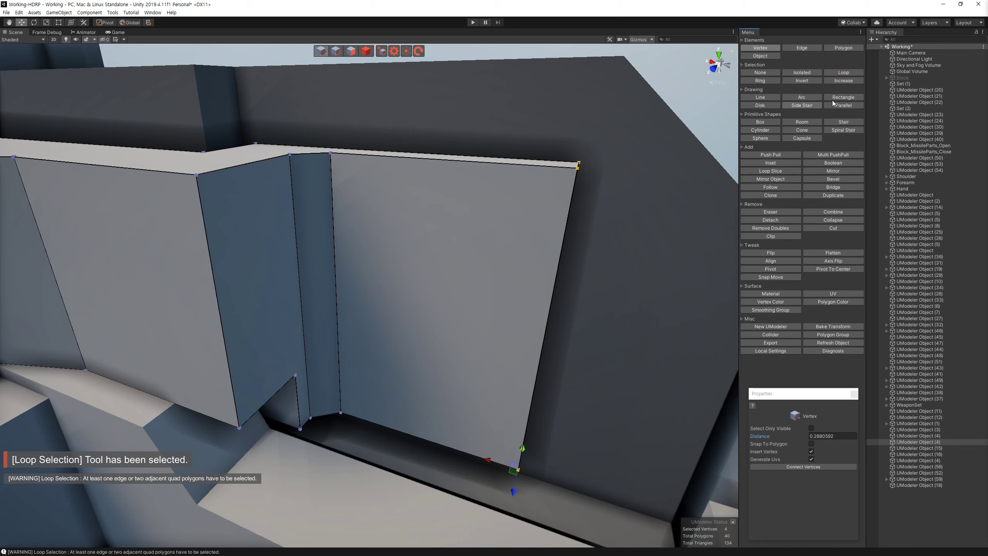
{"action": "left_click", "coordinate": [747, 99]}
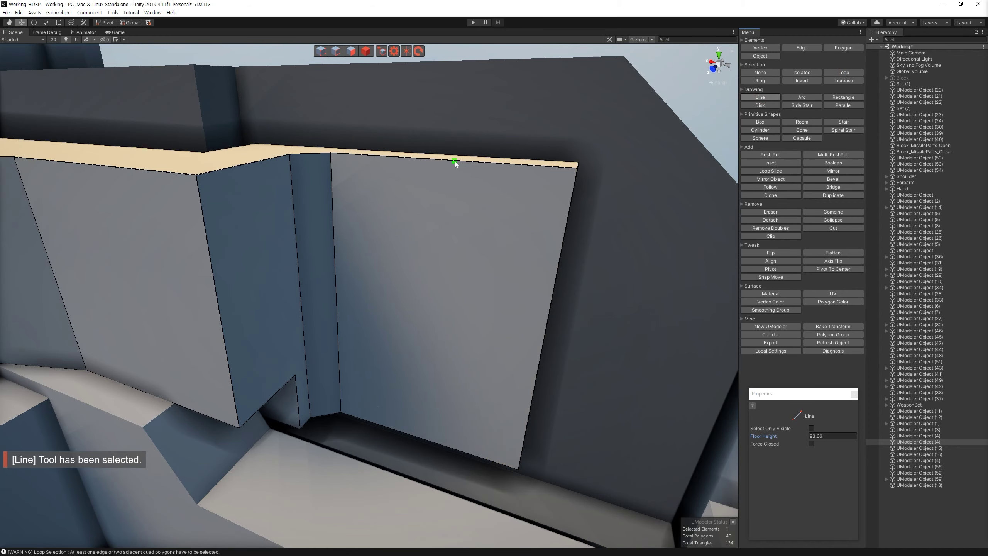
{"action": "left_click", "coordinate": [453, 161]}
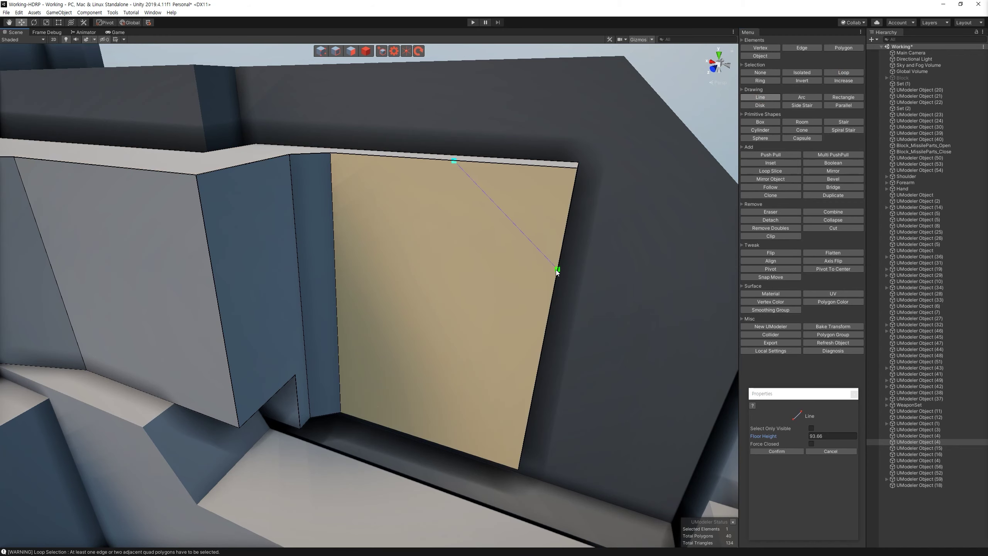
{"action": "left_click", "coordinate": [553, 286]}
{"action": "key", "text": "p"}
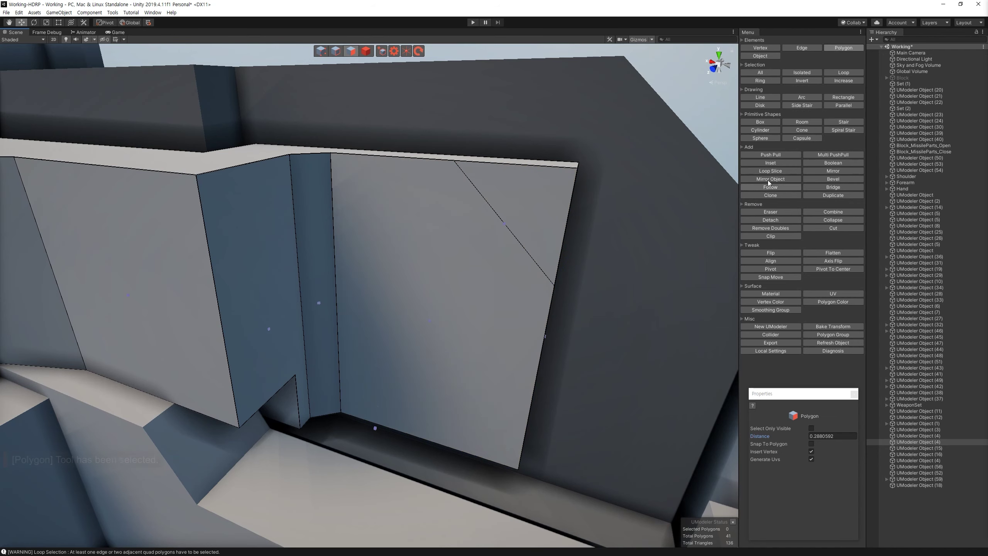
{"action": "left_click_drag", "start_coordinate": [546, 203], "coordinate": [704, 228]}
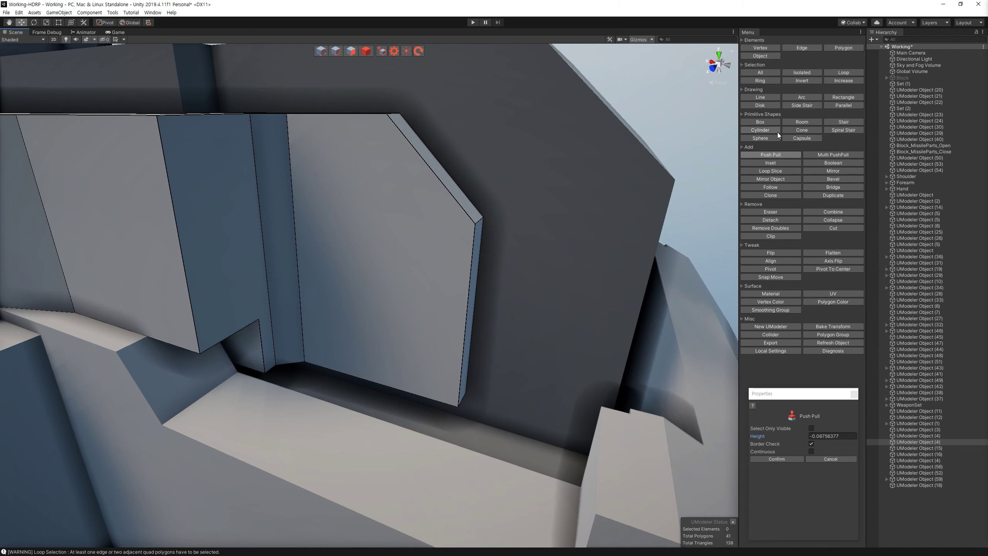
Step: Add horizontal and vertical Parallel cuts, undo a stray vertex move, and recess the lower-right section
{"action": "left_click", "coordinate": [843, 105]}
{"action": "left_click", "coordinate": [401, 309]}
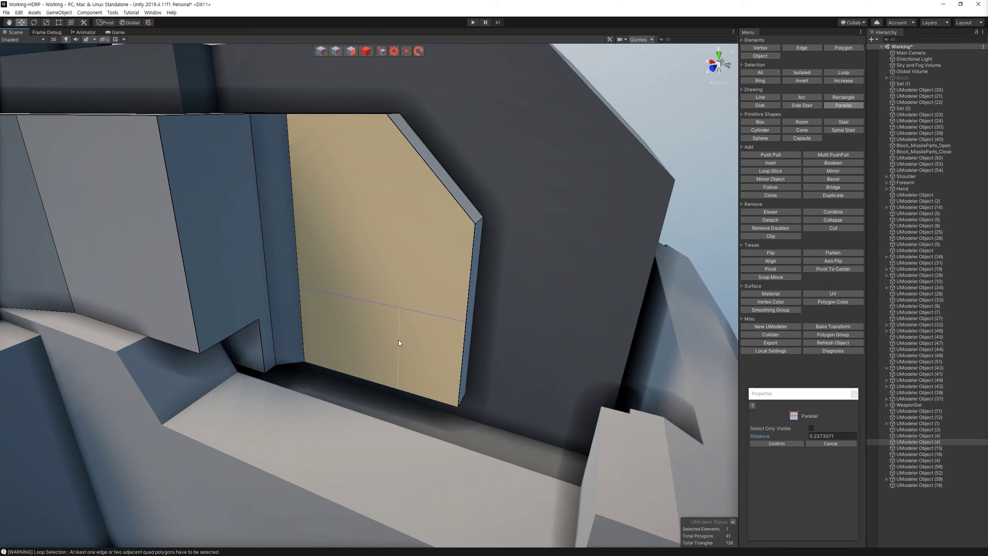
{"action": "left_click", "coordinate": [385, 340]}
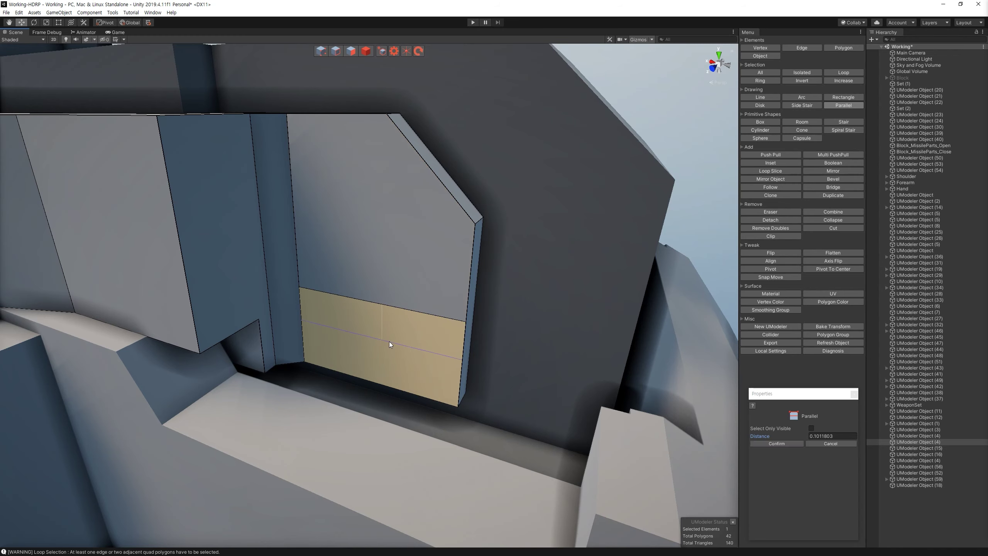
{"action": "left_click", "coordinate": [409, 350]}
{"action": "key", "text": "1"}
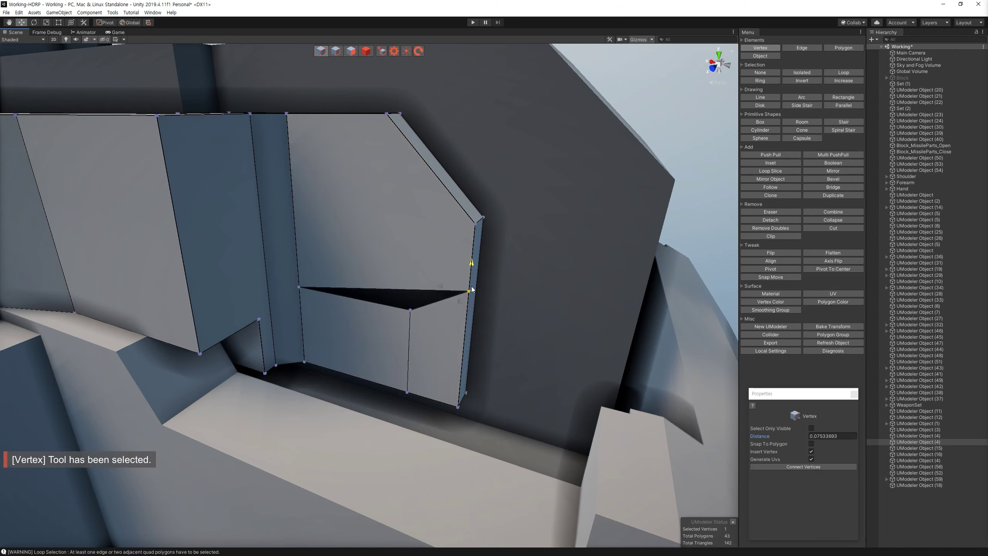
{"action": "key", "text": "ctrl+z"}
{"action": "left_click", "coordinate": [770, 155]}
{"action": "left_click_drag", "start_coordinate": [450, 355], "coordinate": [588, 345]}
{"action": "scroll", "coordinate": [587, 345], "scroll_direction": "down", "scroll_amount": 10}
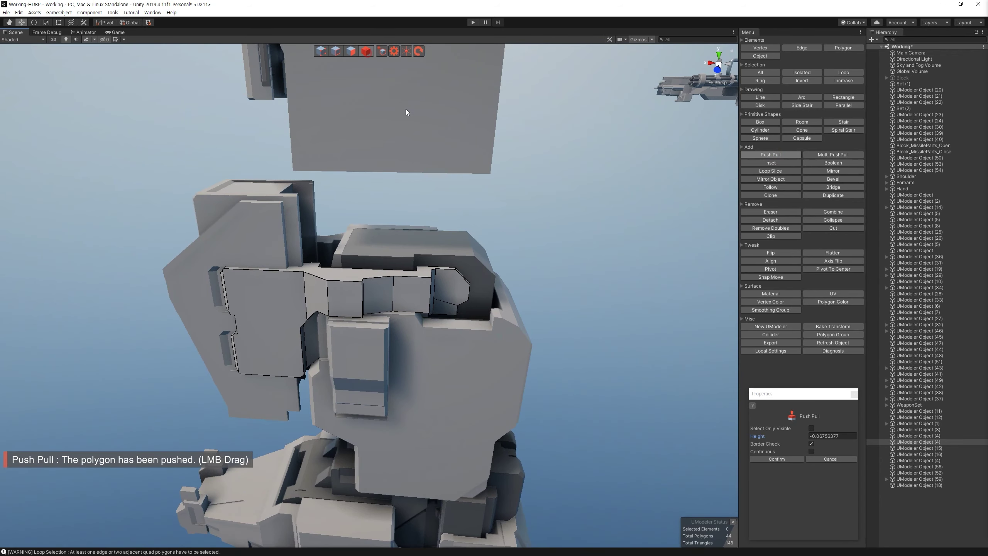
{"action": "left_click_drag", "start_coordinate": [406, 110], "coordinate": [387, 297], "text": "alt"}
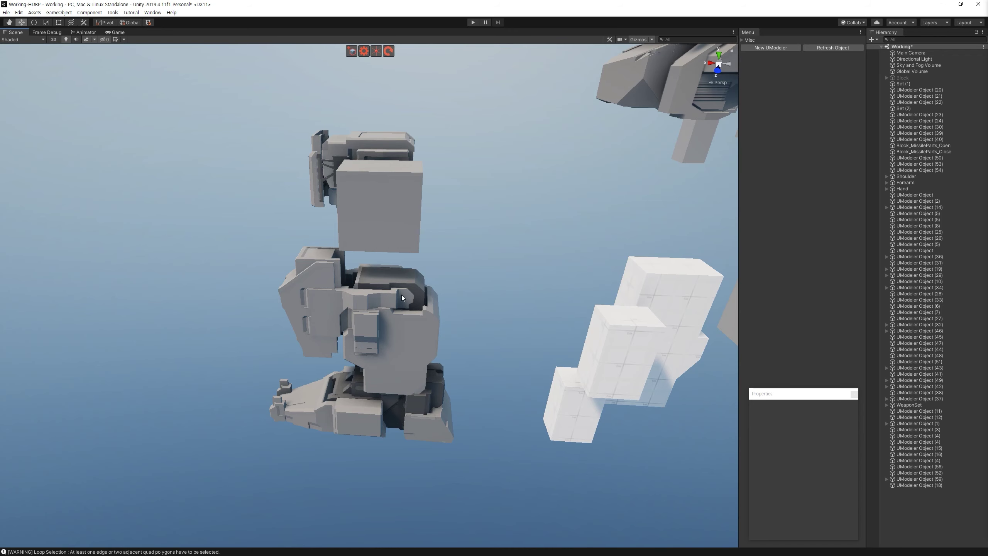
Step: Select UModeler Object (4) and run Diagnosis to check for invalid polygons
{"action": "left_click", "coordinate": [401, 295]}
{"action": "key", "text": "f"}
{"action": "mouse_move", "coordinate": [401, 294]}
{"action": "left_mouse_down", "text": "alt"}
{"action": "mouse_move", "coordinate": [369, 298]}
{"action": "mouse_move", "coordinate": [418, 346]}
{"action": "left_mouse_up", "text": "alt"}
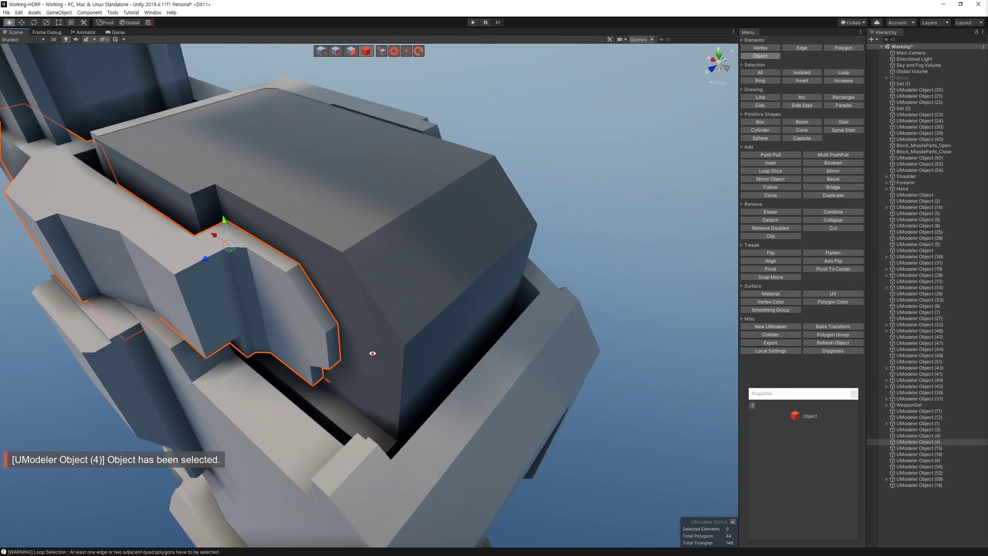
{"action": "scroll", "coordinate": [419, 350], "scroll_direction": "down", "scroll_amount": 5}
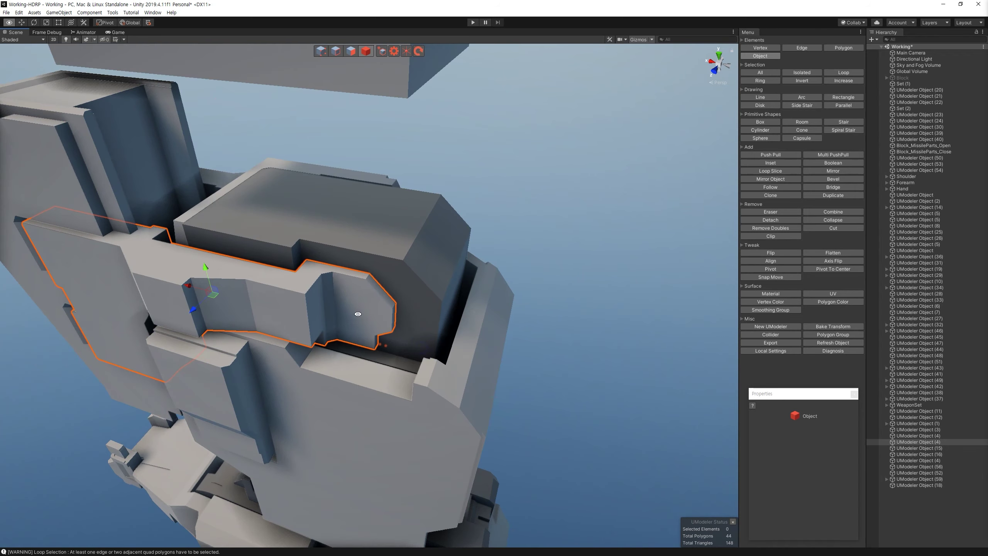
{"action": "left_click_drag", "start_coordinate": [413, 307], "coordinate": [368, 280], "text": "alt"}
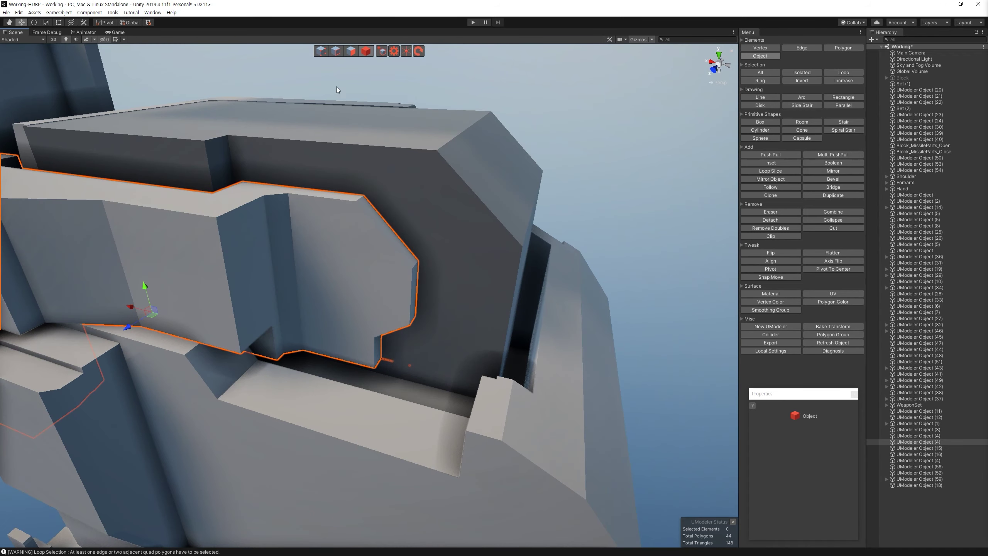
{"action": "key", "text": "1"}
{"action": "left_click", "coordinate": [836, 351]}
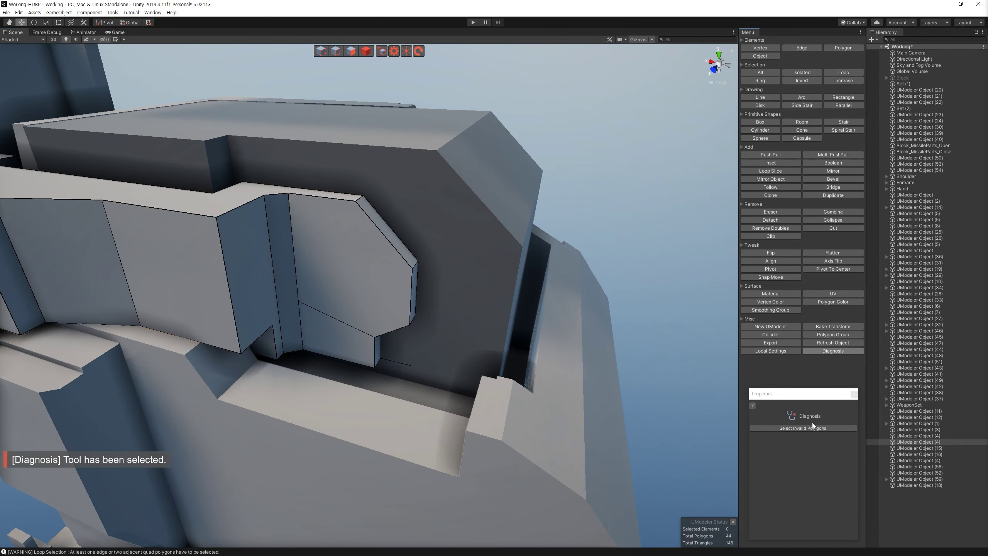
Step: Apply Remove Doubles at 0.002 in Vertex mode to merge the overlapping vertex
{"action": "key", "text": "3"}
{"action": "left_click_drag", "start_coordinate": [584, 312], "coordinate": [709, 164], "text": "alt"}
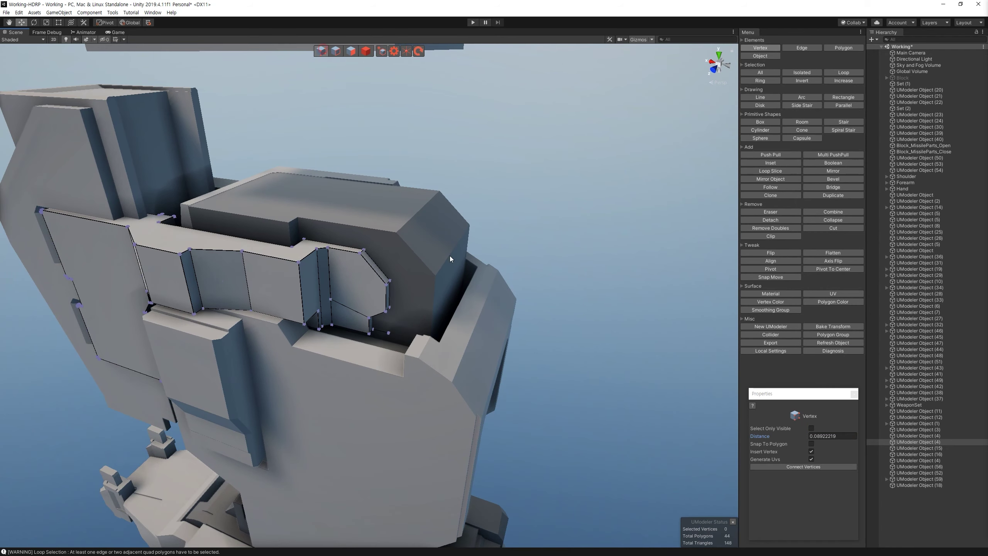
{"action": "key", "text": "1"}
{"action": "left_click_drag", "start_coordinate": [341, 93], "coordinate": [586, 512], "text": "alt"}
{"action": "left_click", "coordinate": [779, 232]}
{"action": "scroll", "coordinate": [397, 358], "scroll_direction": "up", "scroll_amount": 8}
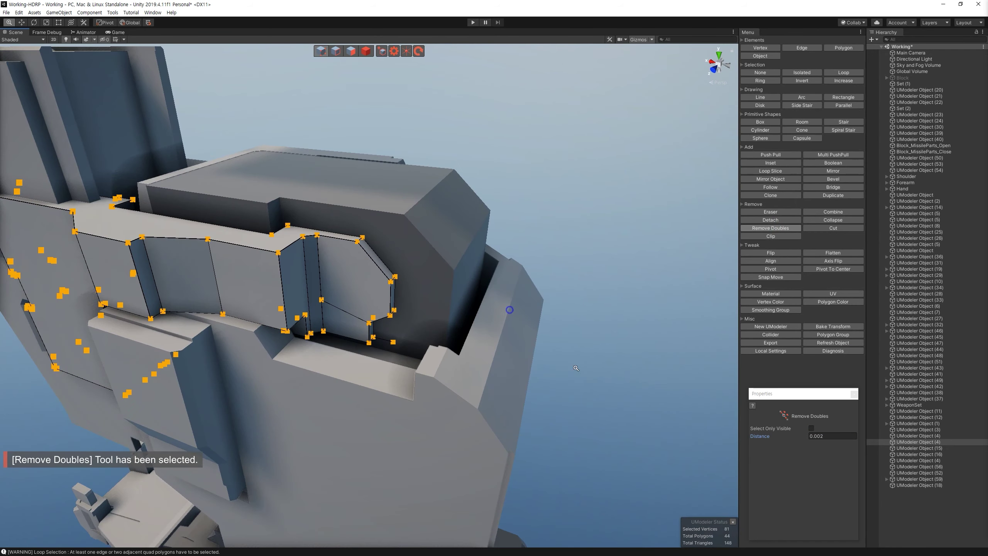
{"action": "key", "text": "Delete"}
Step: Return to object mode and deselect the cleaned armor piece
{"action": "mouse_move", "coordinate": [350, 156]}
{"action": "left_mouse_down", "text": "alt"}
{"action": "mouse_move", "coordinate": [287, 200]}
{"action": "mouse_move", "coordinate": [613, 314]}
{"action": "mouse_move", "coordinate": [425, 350]}
{"action": "left_mouse_up", "text": "alt"}
{"action": "scroll", "coordinate": [287, 199], "scroll_direction": "up", "scroll_amount": 5}
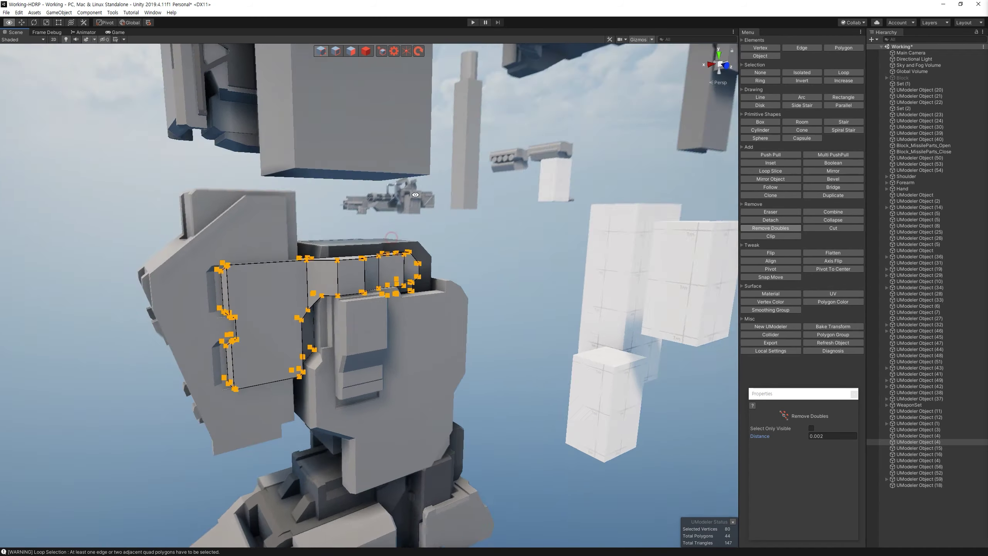
{"action": "scroll", "coordinate": [425, 350], "scroll_direction": "up", "scroll_amount": 5}
{"action": "scroll", "coordinate": [425, 350], "scroll_direction": "down", "scroll_amount": 5}
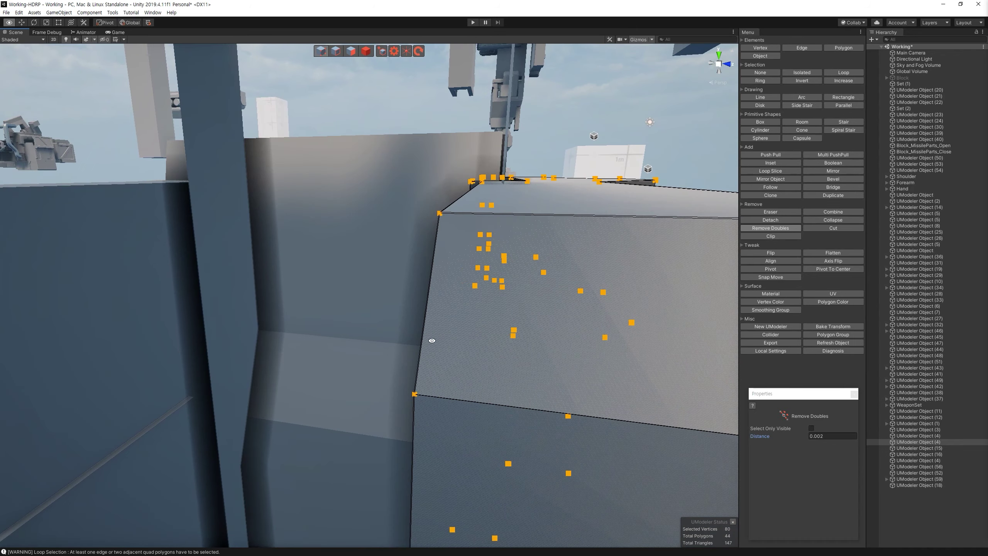
{"action": "mouse_move", "coordinate": [428, 346]}
{"action": "left_mouse_down", "text": "alt"}
{"action": "mouse_move", "coordinate": [333, 416]}
{"action": "mouse_move", "coordinate": [385, 397]}
{"action": "left_mouse_up", "text": "alt"}
{"action": "left_click", "coordinate": [365, 52]}
{"action": "scroll", "coordinate": [485, 326], "scroll_direction": "down", "scroll_amount": 5}
{"action": "left_click", "coordinate": [484, 326]}
{"action": "mouse_move", "coordinate": [485, 327]}
{"action": "left_mouse_down", "text": "alt"}
{"action": "mouse_move", "coordinate": [505, 372]}
{"action": "mouse_move", "coordinate": [323, 316]}
{"action": "left_mouse_up", "text": "alt"}
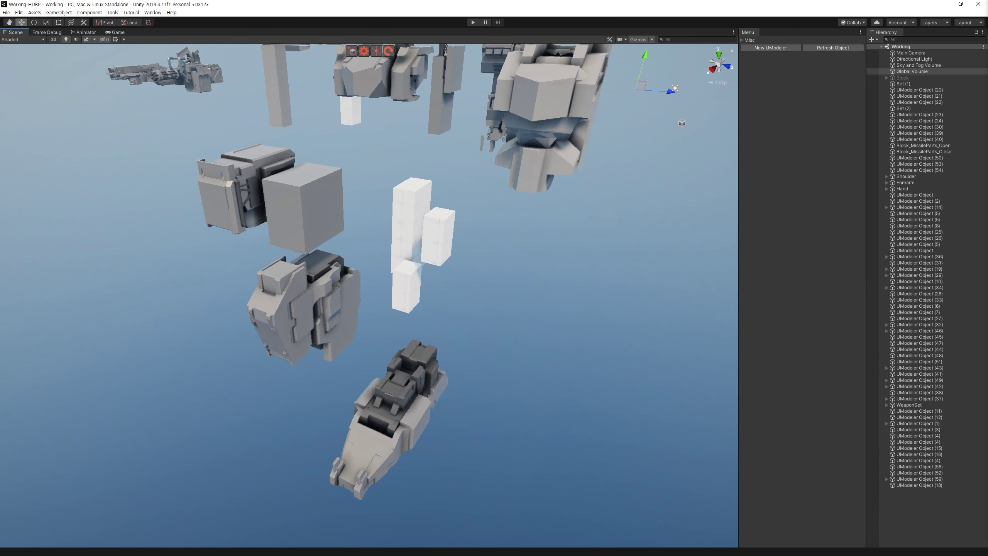
Step: Select the vehicle, UModeler Object (59), shift it up and left, then deselect it
{"action": "mouse_move", "coordinate": [388, 370]}
{"action": "left_mouse_down", "text": "alt"}
{"action": "mouse_move", "coordinate": [359, 337]}
{"action": "mouse_move", "coordinate": [499, 290]}
{"action": "mouse_move", "coordinate": [521, 256]}
{"action": "mouse_move", "coordinate": [405, 274]}
{"action": "left_mouse_up", "text": "alt"}
{"action": "left_click", "coordinate": [360, 337]}
{"action": "key", "text": "f"}
{"action": "key", "text": "4"}
{"action": "scroll", "coordinate": [521, 256], "scroll_direction": "up", "scroll_amount": 3}
{"action": "left_click", "coordinate": [417, 317]}
{"action": "key", "text": "ctrl+z"}
{"action": "left_click", "coordinate": [431, 303]}
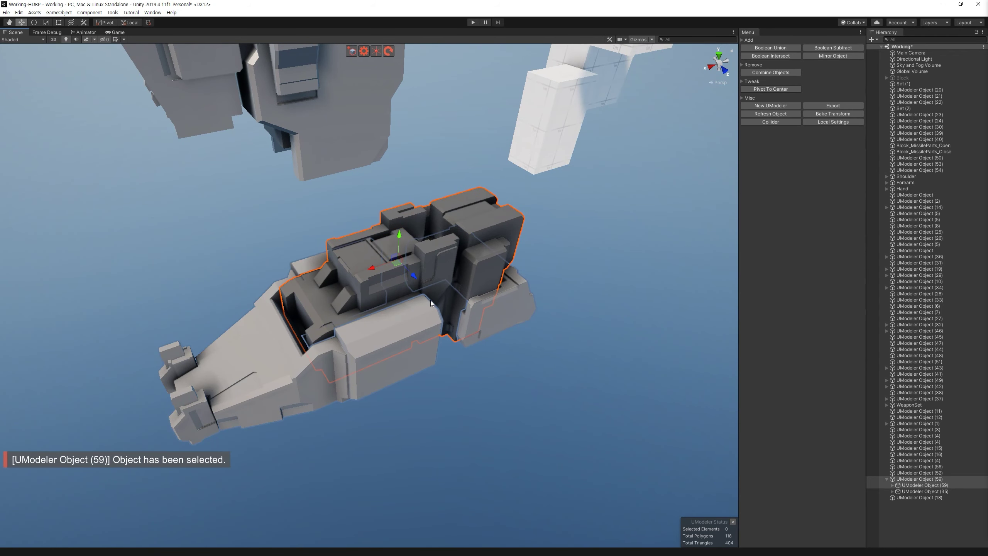
{"action": "left_click", "coordinate": [411, 278]}
{"action": "mouse_move", "coordinate": [411, 278]}
{"action": "left_mouse_down"}
{"action": "mouse_move", "coordinate": [299, 180]}
{"action": "mouse_move", "coordinate": [388, 222]}
{"action": "mouse_move", "coordinate": [369, 209]}
{"action": "mouse_move", "coordinate": [428, 469]}
{"action": "left_mouse_up"}
{"action": "key", "text": "f"}
{"action": "left_click", "coordinate": [428, 469]}
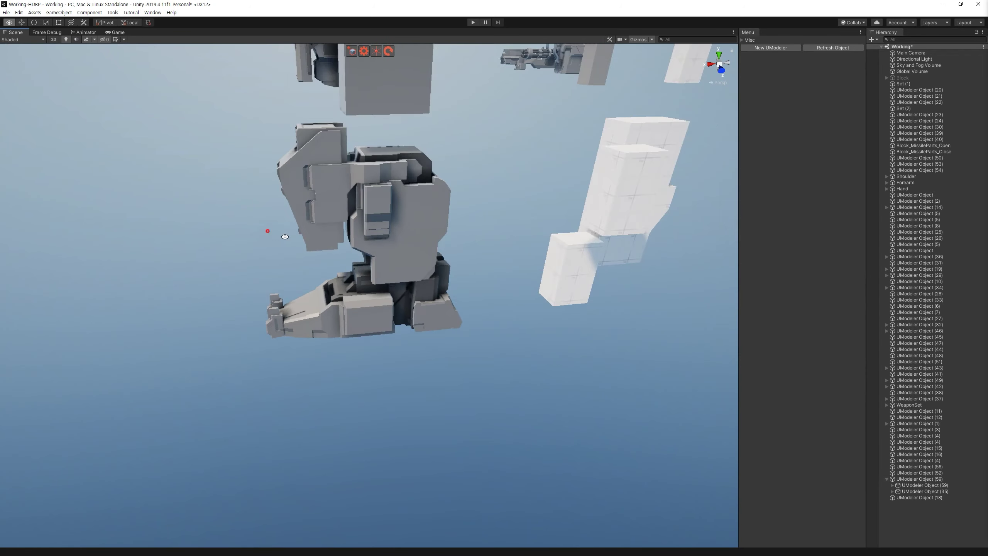
Step: Select the thigh armor plate, UModeler Object (15), and frame it up close
{"action": "left_click_drag", "start_coordinate": [268, 231], "coordinate": [289, 191], "text": "alt"}
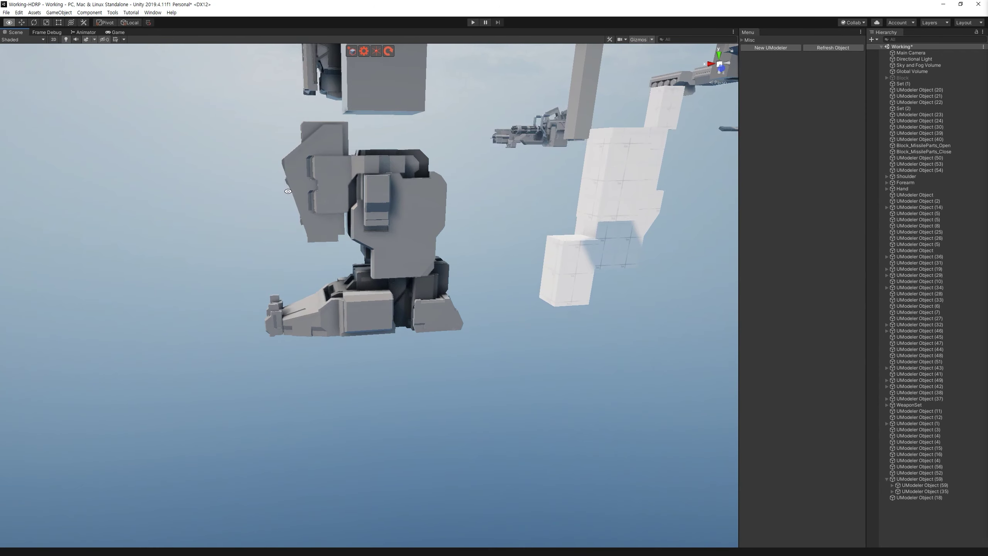
{"action": "left_click", "coordinate": [333, 242]}
{"action": "key", "text": "f"}
{"action": "mouse_move", "coordinate": [407, 394]}
{"action": "left_mouse_down", "text": "alt"}
{"action": "mouse_move", "coordinate": [438, 378]}
{"action": "mouse_move", "coordinate": [430, 364]}
{"action": "mouse_move", "coordinate": [447, 260]}
{"action": "mouse_move", "coordinate": [470, 244]}
{"action": "left_mouse_up", "text": "alt"}
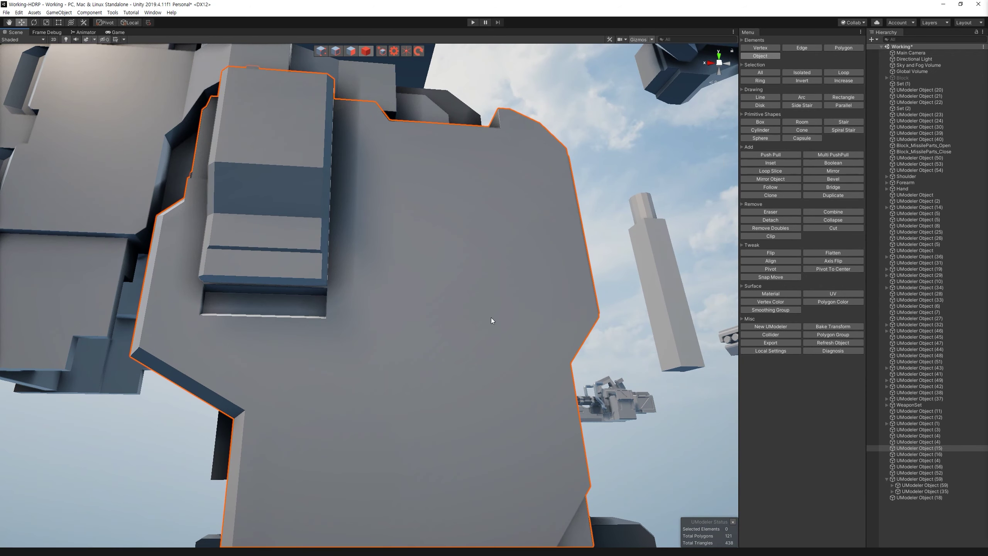
Step: Cut a rectangle into the thigh plate's front face
{"action": "scroll", "coordinate": [557, 336], "scroll_direction": "down", "scroll_amount": 3}
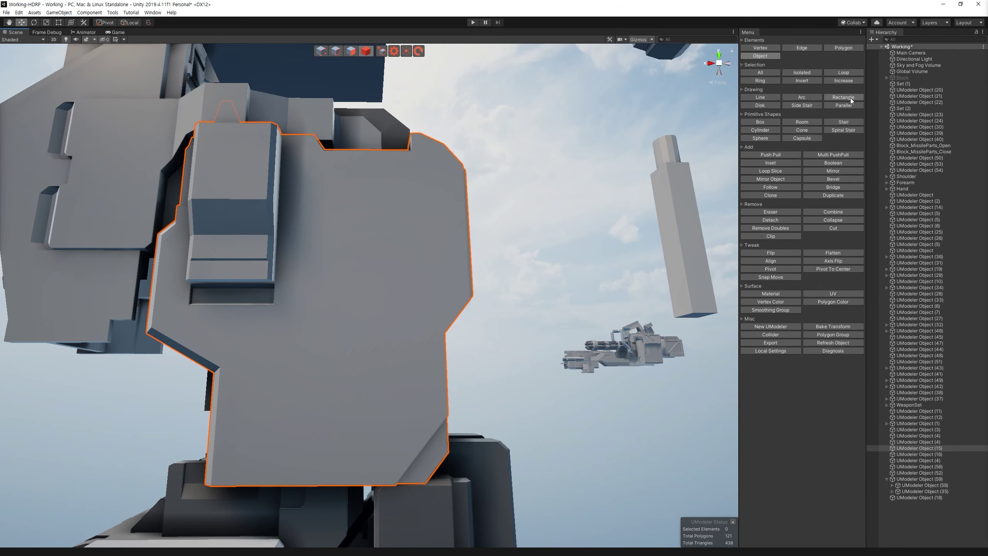
{"action": "left_click", "coordinate": [850, 98]}
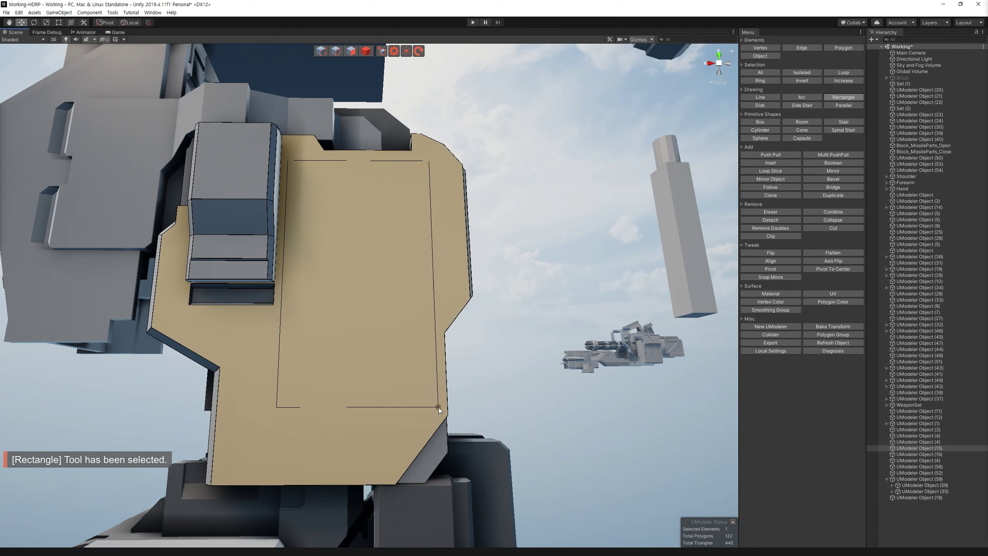
{"action": "left_click", "coordinate": [429, 163]}
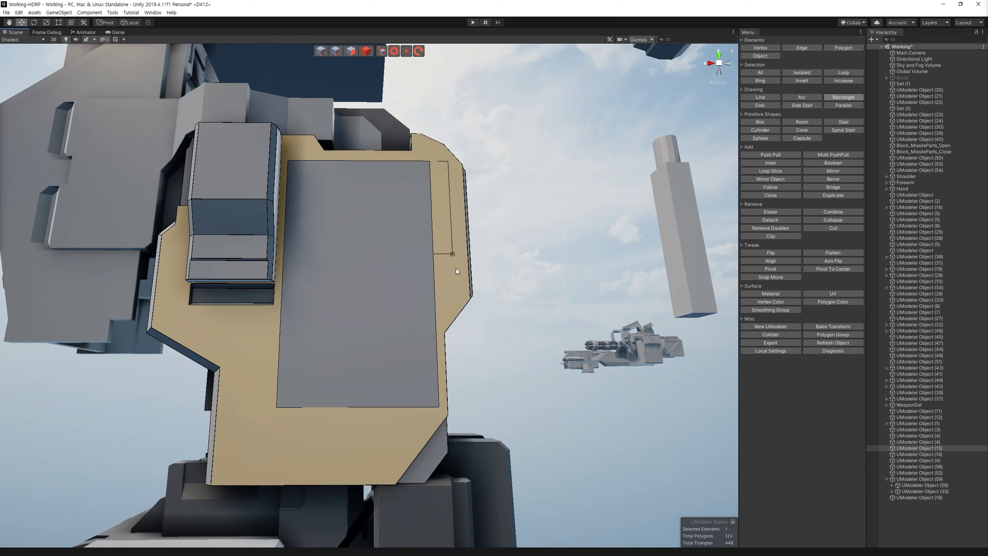
{"action": "left_click", "coordinate": [499, 192]}
Step: Select the new rectangle's edges and the strip's short top edge, and connect them with a cut
{"action": "left_click", "coordinate": [353, 49]}
{"action": "key", "text": "2"}
{"action": "left_click", "coordinate": [432, 227]}
{"action": "left_click", "coordinate": [433, 325], "text": "shift"}
{"action": "left_click_drag", "start_coordinate": [434, 325], "coordinate": [422, 272], "text": "alt"}
{"action": "left_click", "coordinate": [421, 272], "text": "shift"}
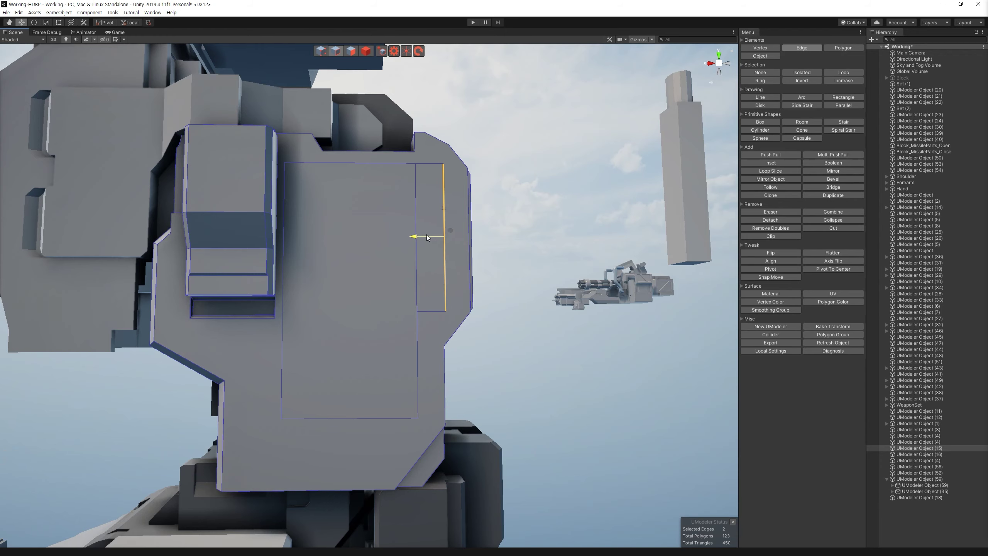
{"action": "left_click_drag", "start_coordinate": [426, 235], "coordinate": [445, 206], "text": "alt"}
{"action": "left_click_drag", "start_coordinate": [420, 152], "coordinate": [430, 158], "text": "alt"}
{"action": "left_click", "coordinate": [431, 159]}
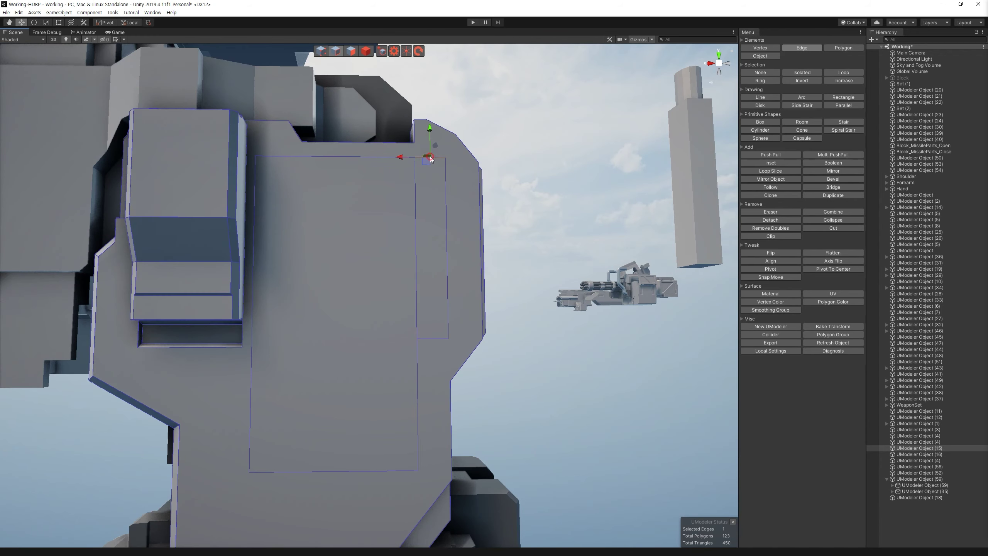
{"action": "key", "text": "c"}
{"action": "left_click", "coordinate": [446, 212]}
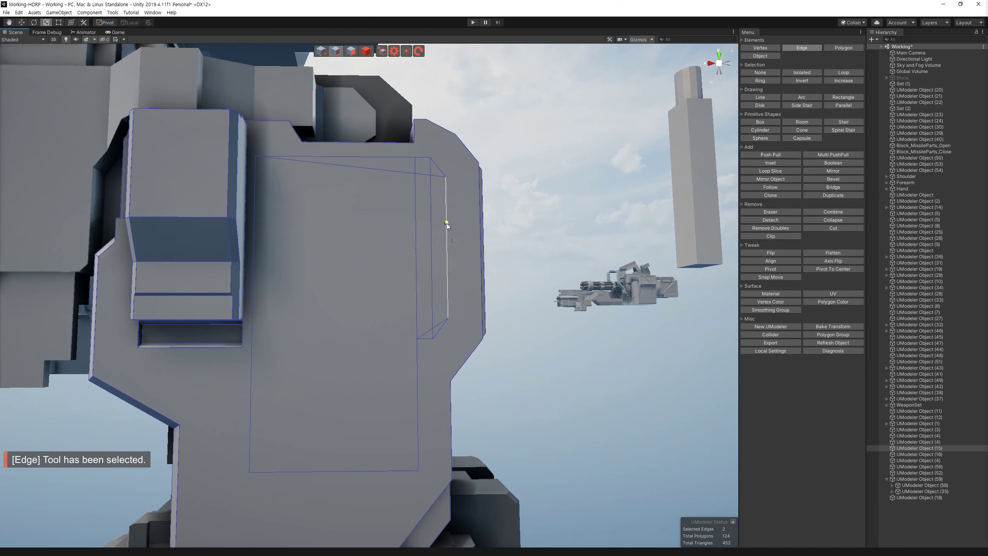
Step: Raise the notch corner vertex, then connect two vertices across the panel top
{"action": "left_click_drag", "start_coordinate": [487, 233], "coordinate": [344, 91], "text": "alt"}
{"action": "key", "text": "1"}
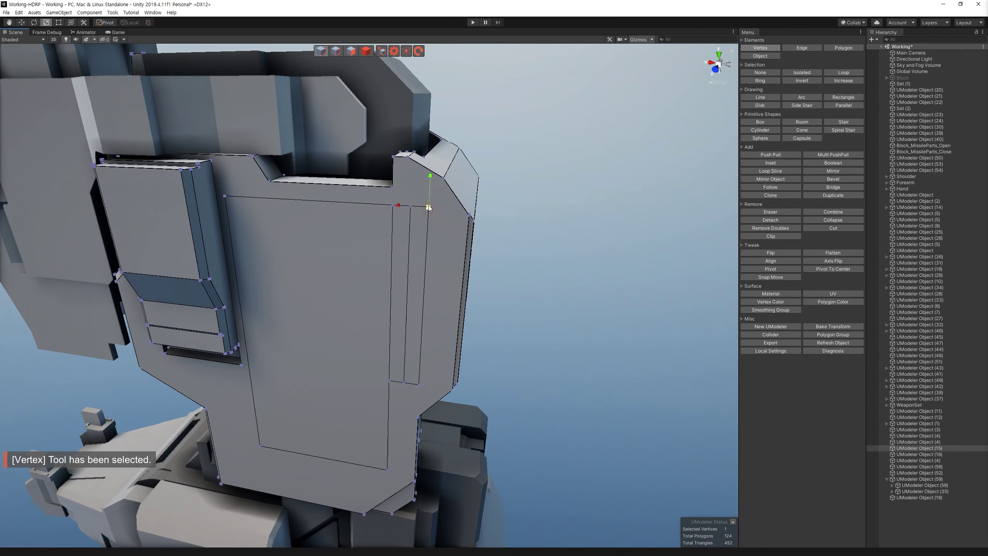
{"action": "key", "text": "w"}
{"action": "left_click_drag", "start_coordinate": [430, 183], "coordinate": [432, 180]}
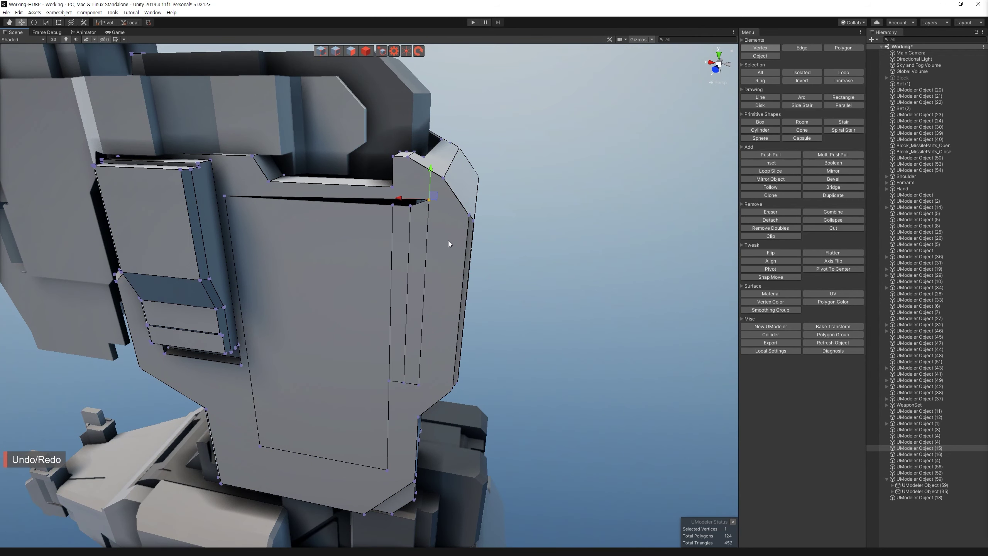
{"action": "left_click_drag", "start_coordinate": [447, 240], "coordinate": [413, 185], "text": "alt"}
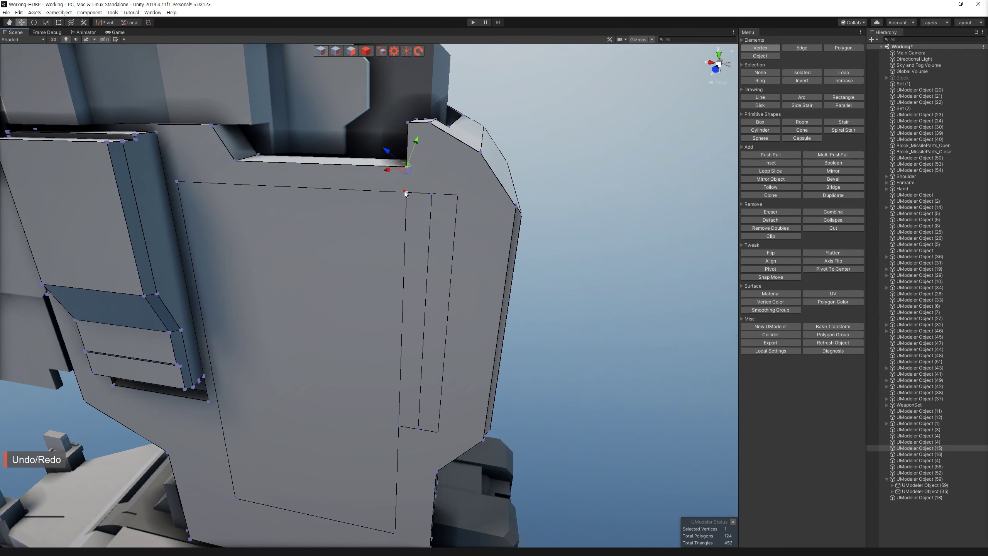
{"action": "key", "text": "1"}
{"action": "mouse_move", "coordinate": [351, 216]}
{"action": "left_mouse_down", "text": "alt"}
{"action": "mouse_move", "coordinate": [250, 167]}
{"action": "mouse_move", "coordinate": [463, 195]}
{"action": "left_mouse_up", "text": "alt"}
{"action": "key", "text": "c"}
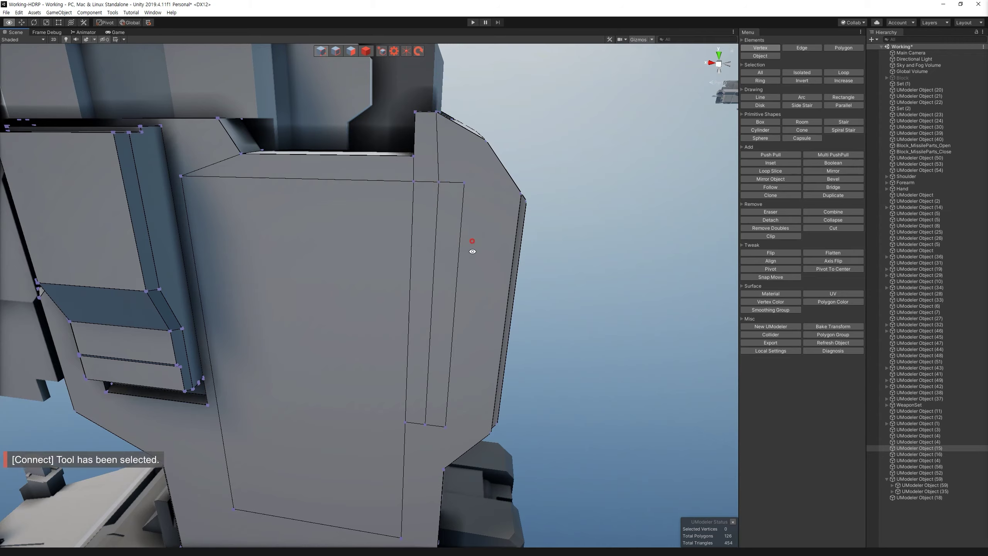
Step: Connect vertex pairs on the lower panel with new edges
{"action": "left_click_drag", "start_coordinate": [472, 241], "coordinate": [430, 331], "text": "alt"}
{"action": "key", "text": "c"}
{"action": "left_click", "coordinate": [461, 425], "text": "shift"}
{"action": "key", "text": "c"}
{"action": "left_click", "coordinate": [469, 429], "text": "shift"}
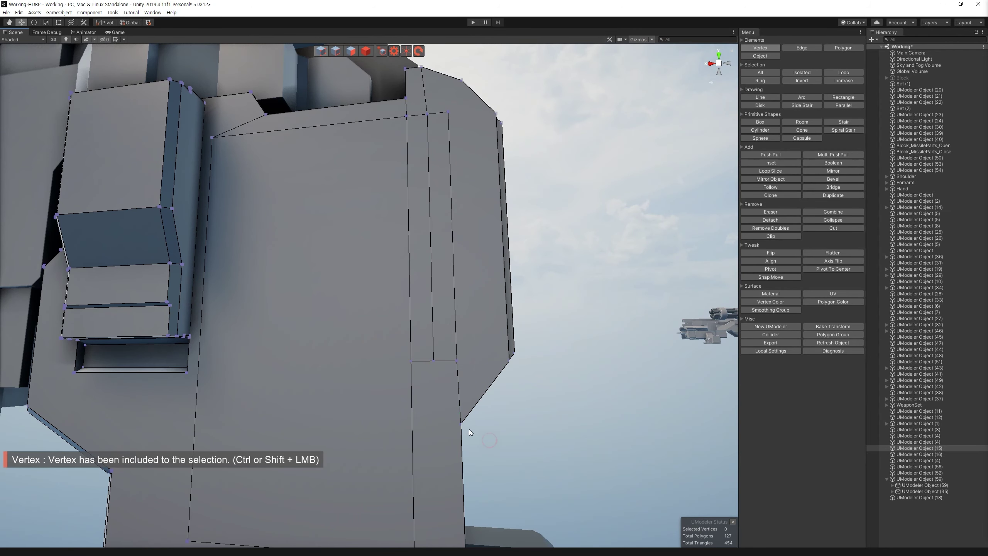
{"action": "left_click", "coordinate": [433, 361], "text": "shift"}
Step: Add a parallel edge just above the front panel's bottom edge
{"action": "key", "text": "2"}
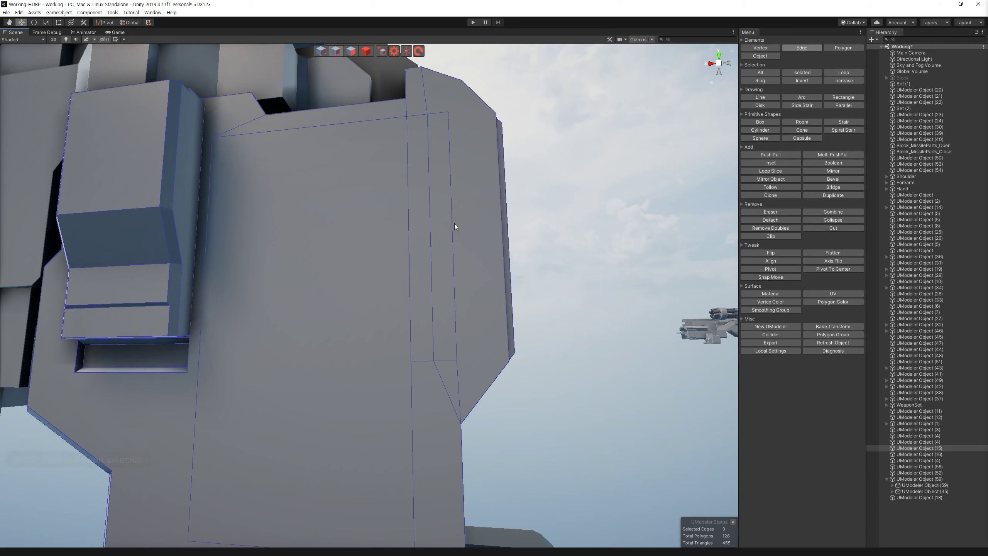
{"action": "mouse_move", "coordinate": [453, 204]}
{"action": "left_mouse_down", "text": "alt"}
{"action": "mouse_move", "coordinate": [343, 152]}
{"action": "mouse_move", "coordinate": [434, 188]}
{"action": "mouse_move", "coordinate": [400, 385]}
{"action": "left_mouse_up", "text": "alt"}
{"action": "key", "text": "3"}
{"action": "left_click", "coordinate": [435, 188], "text": "ctrl"}
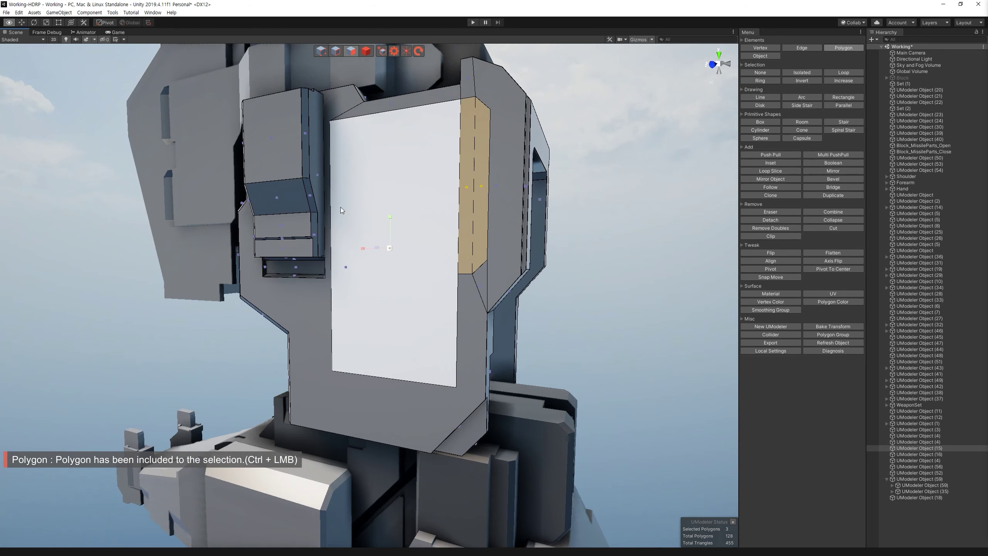
{"action": "key", "text": "2"}
{"action": "key", "text": "w"}
{"action": "left_click_drag", "start_coordinate": [390, 351], "coordinate": [478, 360], "text": "alt"}
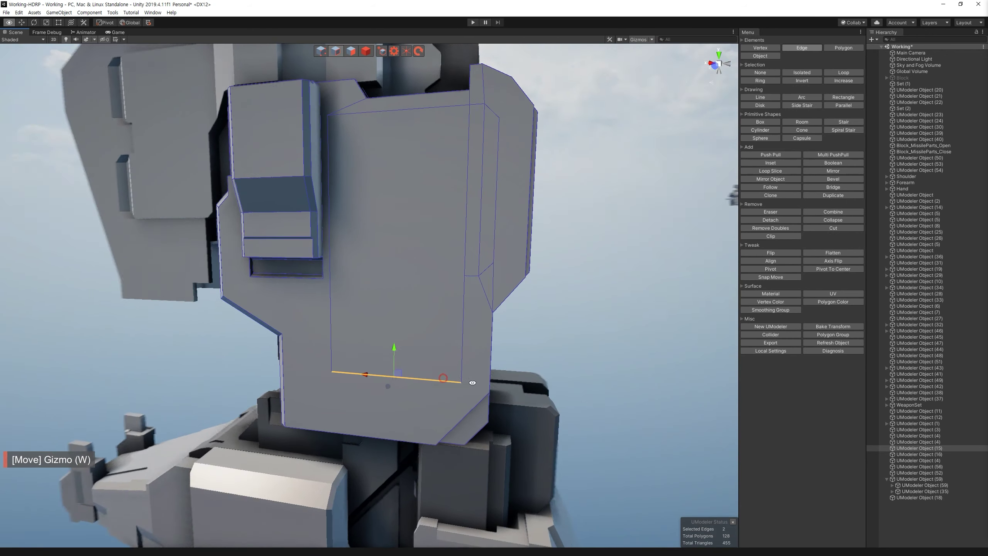
{"action": "left_click", "coordinate": [843, 105]}
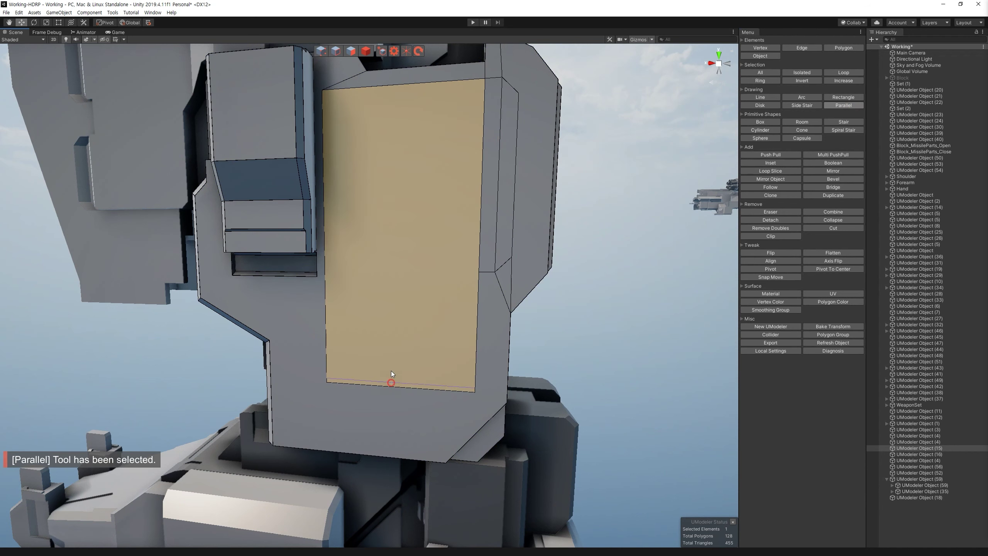
{"action": "left_click", "coordinate": [392, 374]}
Step: Cut diagonal edges from the panel's lower corners to the plate's bottom corners
{"action": "key", "text": "2"}
{"action": "left_click", "coordinate": [362, 388]}
{"action": "key", "text": "r"}
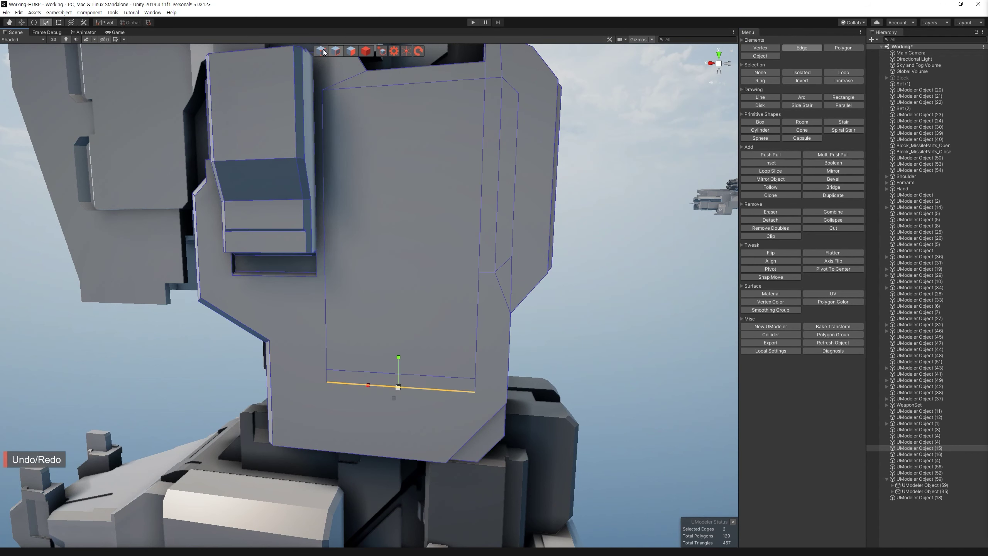
{"action": "key", "text": "1"}
{"action": "key", "text": "c"}
{"action": "left_click", "coordinate": [475, 377]}
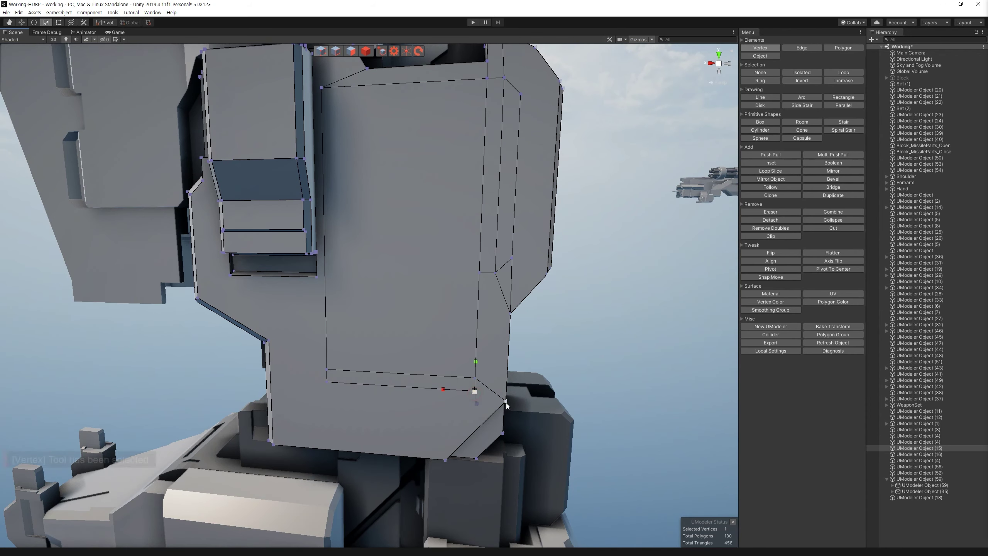
{"action": "key", "text": "c"}
{"action": "left_click", "coordinate": [326, 382]}
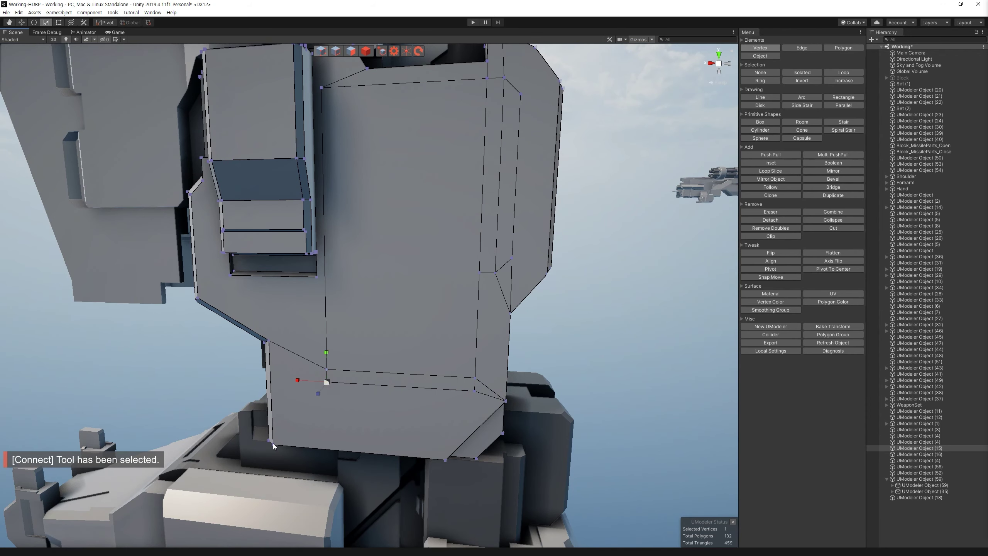
{"action": "left_click_drag", "start_coordinate": [398, 341], "coordinate": [402, 329], "text": "alt"}
{"action": "key", "text": "1"}
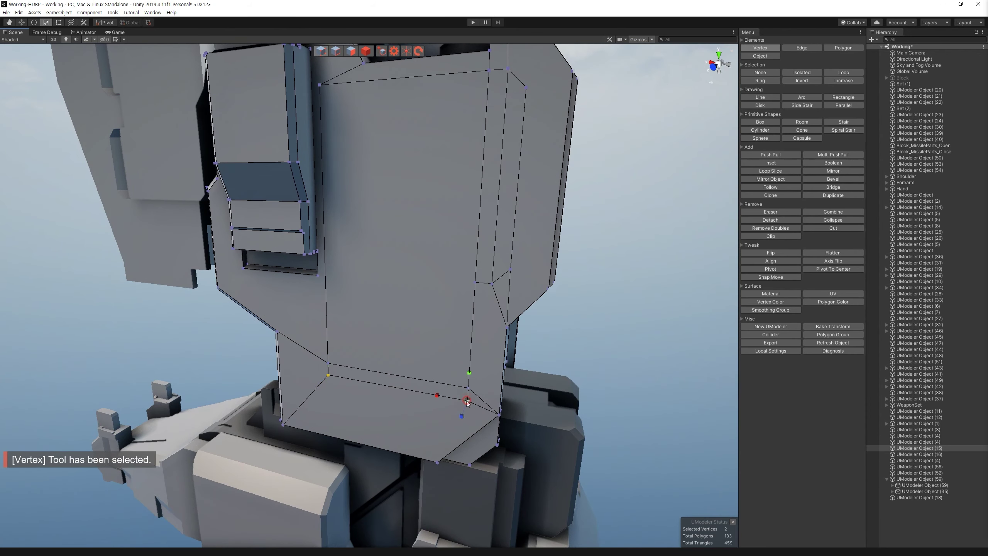
{"action": "left_click", "coordinate": [466, 400], "text": "shift"}
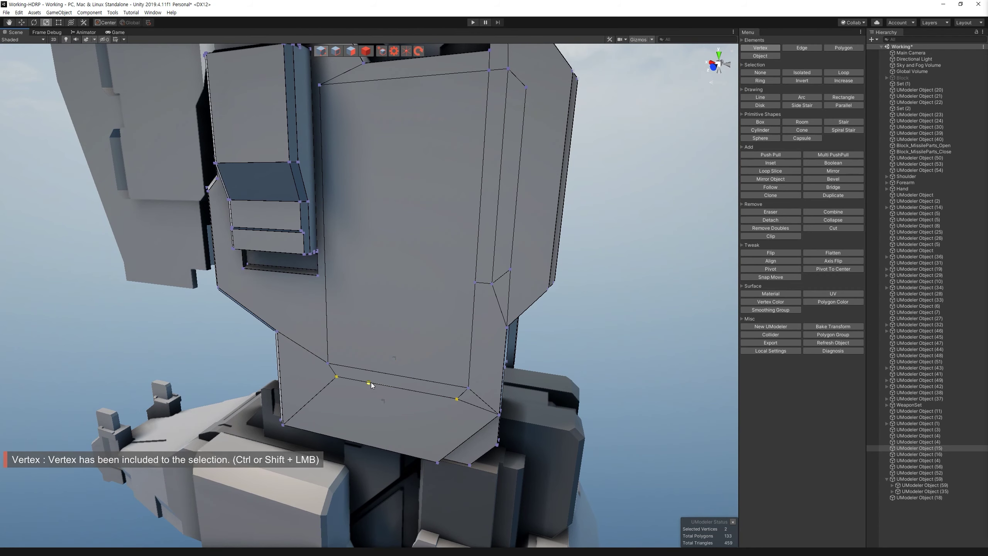
{"action": "left_click_drag", "start_coordinate": [370, 382], "coordinate": [444, 263], "text": "alt"}
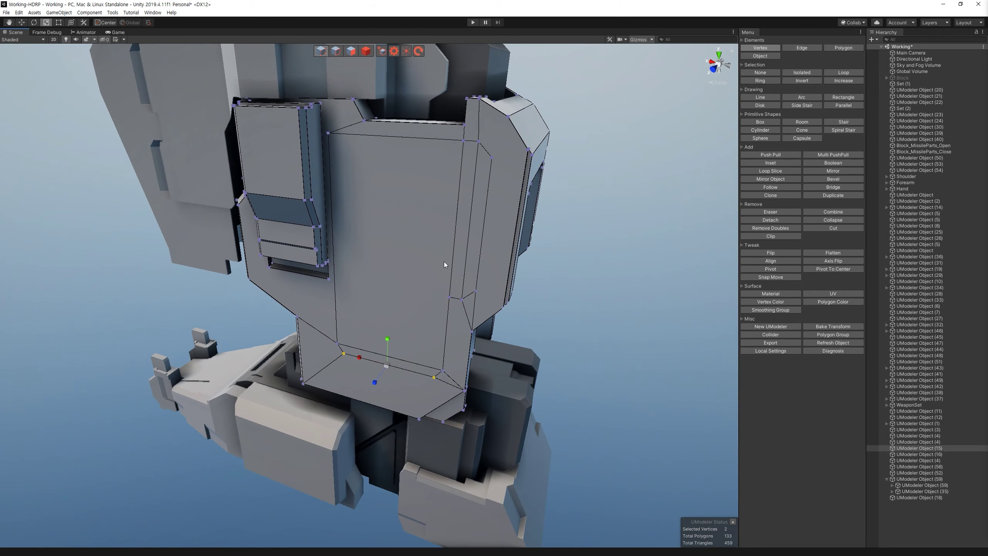
{"action": "left_click", "coordinate": [760, 97]}
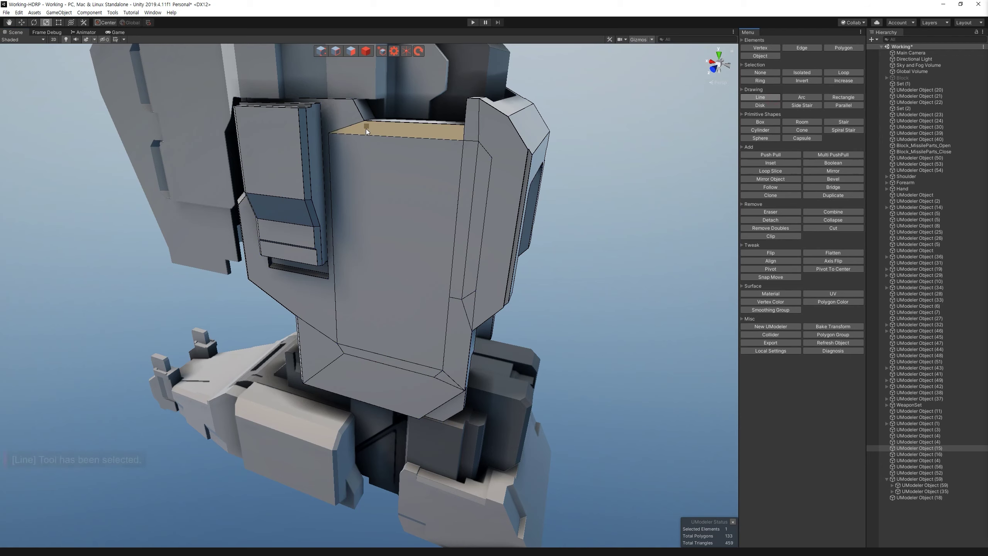
Step: Split the top face with a line, then extrude and scale the front faces into a bevel
{"action": "left_click", "coordinate": [344, 134]}
{"action": "left_click", "coordinate": [329, 145]}
{"action": "key", "text": "3"}
{"action": "left_click", "coordinate": [483, 190]}
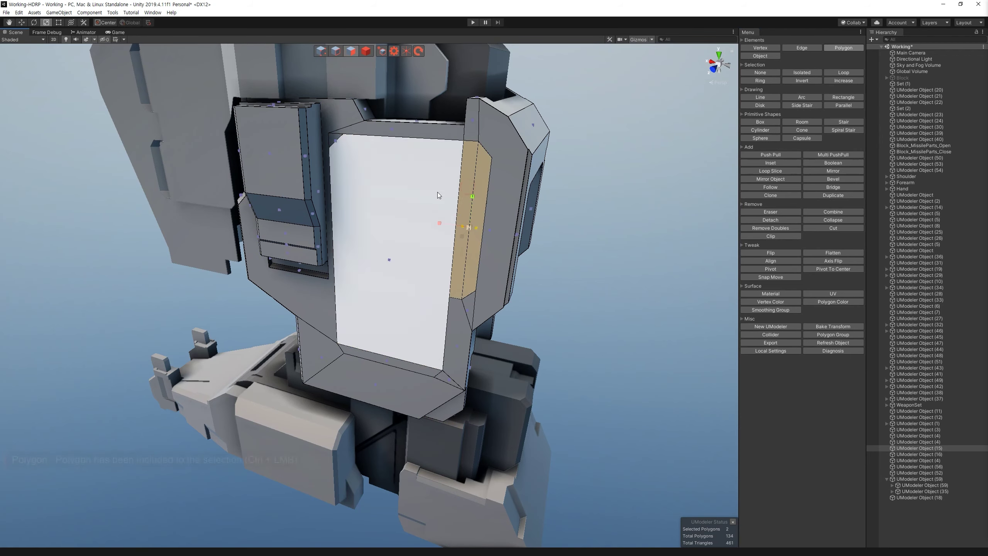
{"action": "left_click", "coordinate": [437, 191], "text": "ctrl"}
{"action": "left_click_drag", "start_coordinate": [437, 192], "coordinate": [461, 334], "text": "alt"}
{"action": "key", "text": "w"}
{"action": "mouse_move", "coordinate": [389, 302]}
{"action": "left_mouse_down", "text": "shift"}
{"action": "mouse_move", "coordinate": [386, 291]}
{"action": "mouse_move", "coordinate": [404, 298]}
{"action": "left_mouse_up", "text": "shift"}
{"action": "key", "text": "r"}
{"action": "mouse_move", "coordinate": [409, 220]}
{"action": "left_mouse_down", "text": "alt"}
{"action": "mouse_move", "coordinate": [378, 252]}
{"action": "mouse_move", "coordinate": [479, 267]}
{"action": "mouse_move", "coordinate": [384, 221]}
{"action": "left_mouse_up", "text": "alt"}
Step: Compare the inset with undo and redo, then run a mesh diagnosis
{"action": "key", "text": "ctrl+z"}
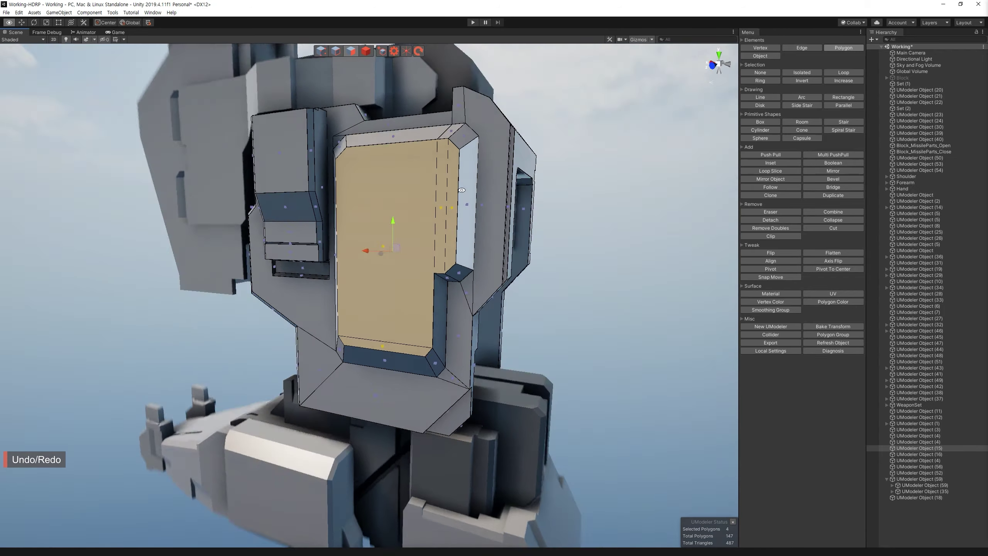
{"action": "key", "text": "ctrl+y"}
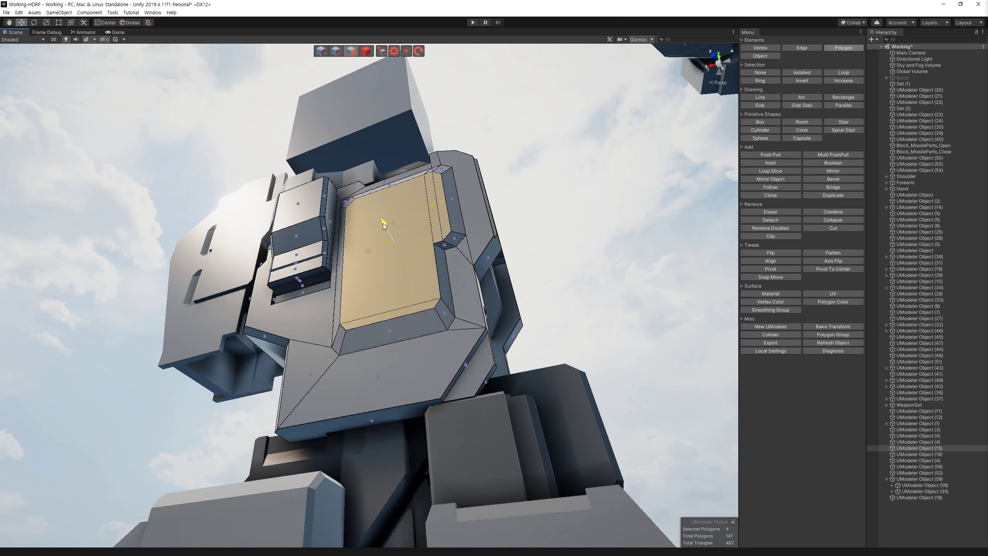
{"action": "mouse_move", "coordinate": [532, 228]}
{"action": "left_mouse_down", "text": "alt"}
{"action": "mouse_move", "coordinate": [548, 239]}
{"action": "mouse_move", "coordinate": [587, 227]}
{"action": "left_mouse_up", "text": "alt"}
{"action": "key", "text": "ctrl+z"}
{"action": "key", "text": "ctrl+y"}
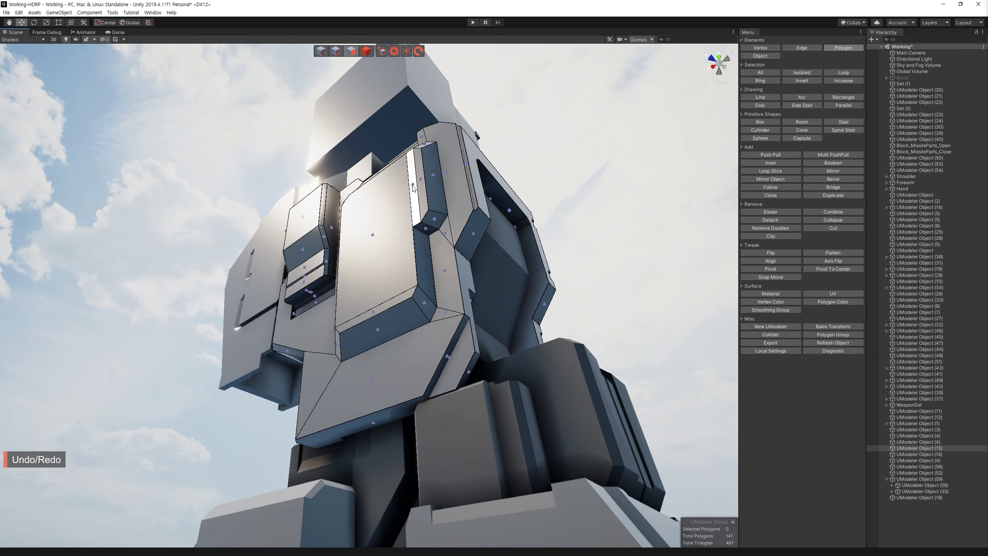
{"action": "key", "text": "ctrl+z"}
{"action": "left_click", "coordinate": [832, 351]}
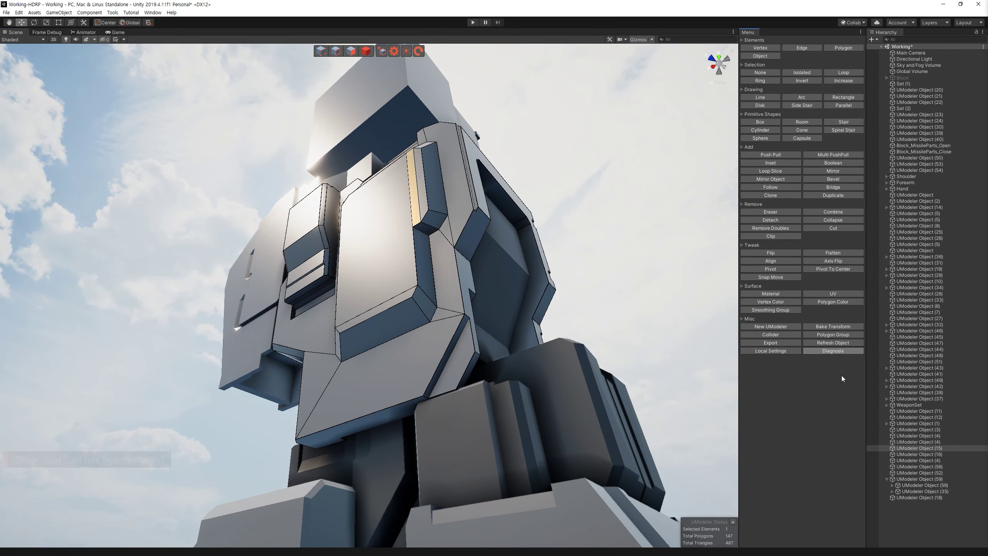
Step: Select all vertices of the armor part and Remove Doubles
{"action": "key", "text": "3"}
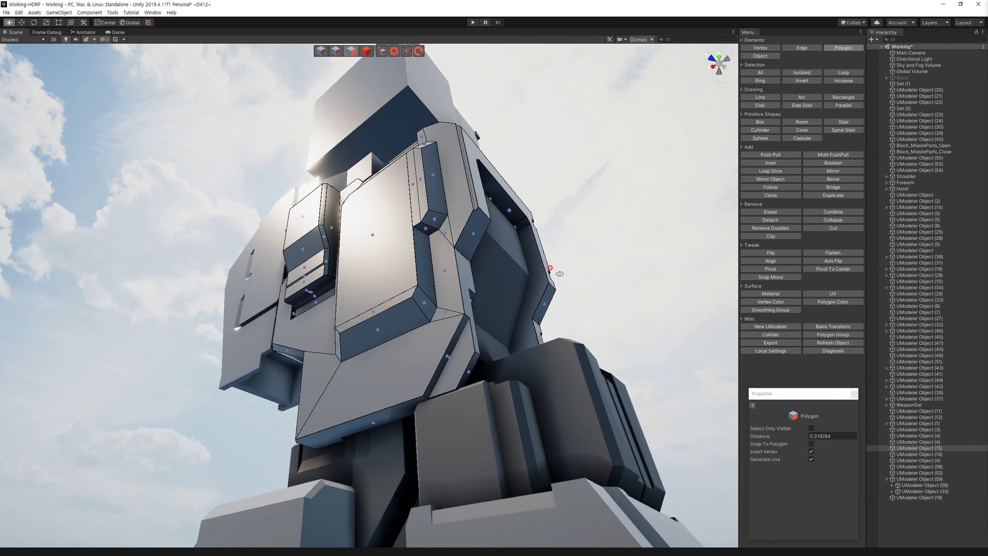
{"action": "left_click_drag", "start_coordinate": [555, 273], "coordinate": [334, 59], "text": "alt"}
{"action": "key", "text": "1"}
{"action": "left_click_drag", "start_coordinate": [115, 126], "coordinate": [426, 379]}
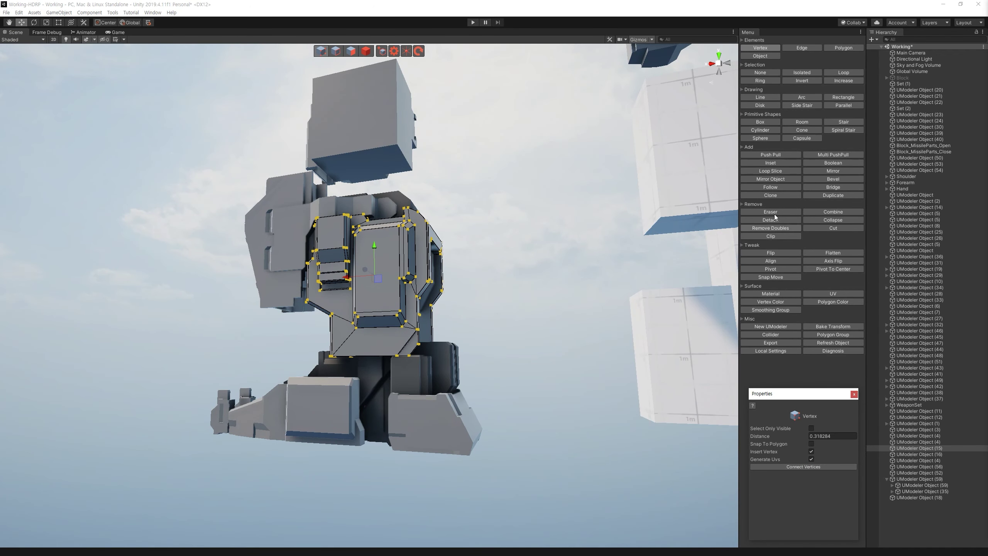
{"action": "left_click", "coordinate": [771, 228]}
Step: In Object mode, select the white block and the thigh armor part
{"action": "key", "text": "4"}
{"action": "mouse_move", "coordinate": [560, 391]}
{"action": "right_mouse_down", "text": "alt"}
{"action": "mouse_move", "coordinate": [471, 313]}
{"action": "mouse_move", "coordinate": [505, 253]}
{"action": "right_mouse_up", "text": "alt"}
{"action": "left_click", "coordinate": [514, 247]}
{"action": "left_click_drag", "start_coordinate": [513, 247], "coordinate": [502, 385], "text": "shift"}
{"action": "left_click", "coordinate": [393, 307], "text": "shift"}
{"action": "left_click", "coordinate": [391, 268], "text": "shift"}
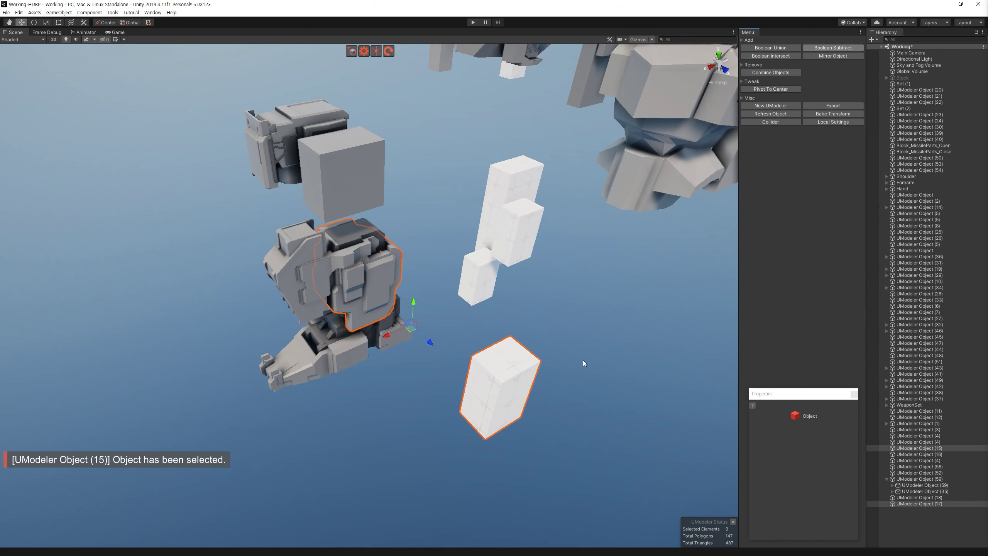
Step: Subtract the white block from the armor part, inspect the recess, then undo it
{"action": "key", "text": "f"}
{"action": "mouse_move", "coordinate": [428, 319]}
{"action": "left_mouse_down", "text": "alt"}
{"action": "mouse_move", "coordinate": [329, 272]}
{"action": "mouse_move", "coordinate": [434, 176]}
{"action": "left_mouse_up", "text": "alt"}
{"action": "left_click", "coordinate": [352, 52]}
{"action": "left_click_drag", "start_coordinate": [491, 263], "coordinate": [415, 244], "text": "alt"}
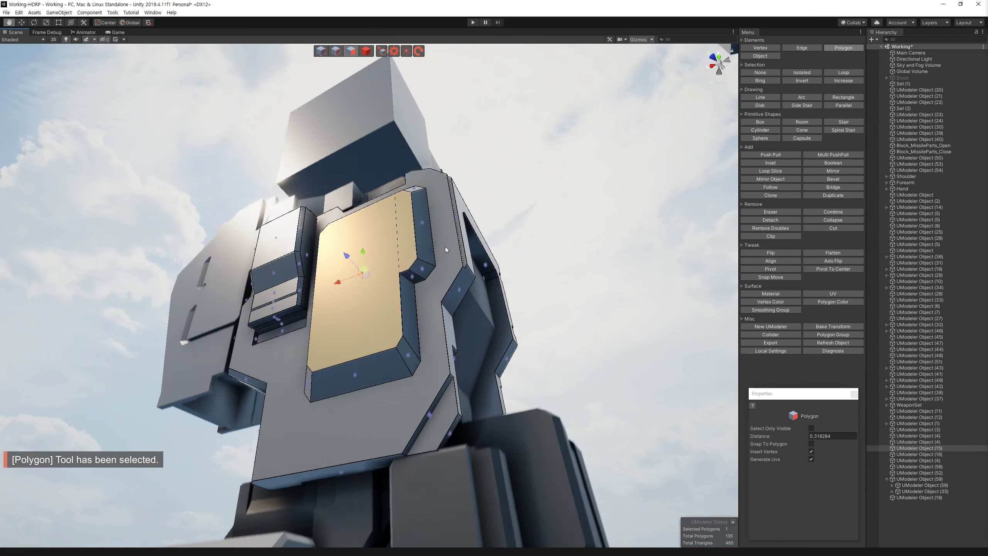
{"action": "scroll", "coordinate": [415, 244], "scroll_direction": "up", "scroll_amount": 5}
{"action": "left_click_drag", "start_coordinate": [414, 244], "coordinate": [466, 272], "text": "alt"}
{"action": "middle_click_drag", "start_coordinate": [466, 272], "coordinate": [520, 289]}
{"action": "scroll", "coordinate": [521, 289], "scroll_direction": "up", "scroll_amount": 5}
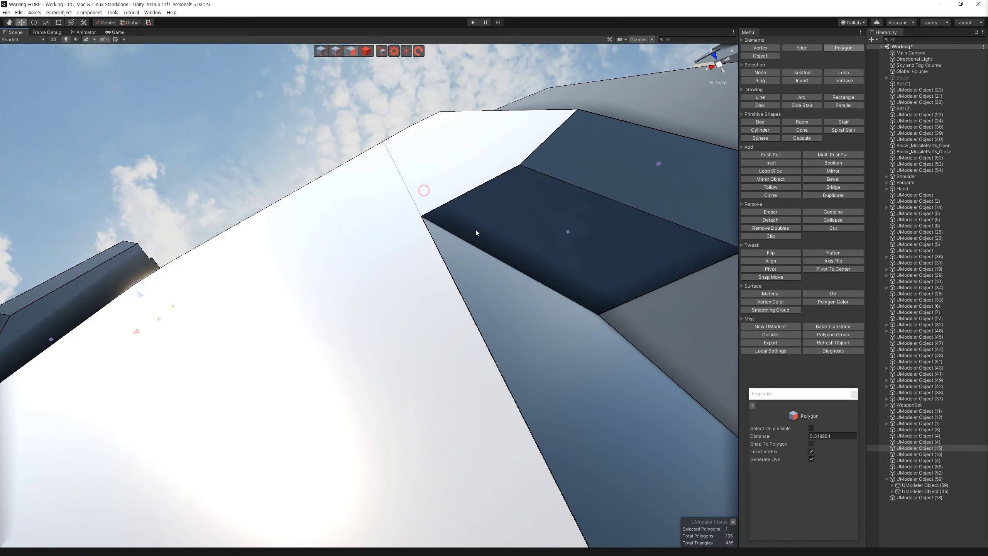
{"action": "key", "text": "ctrl+z"}
{"action": "left_click_drag", "start_coordinate": [291, 370], "coordinate": [460, 329], "text": "alt"}
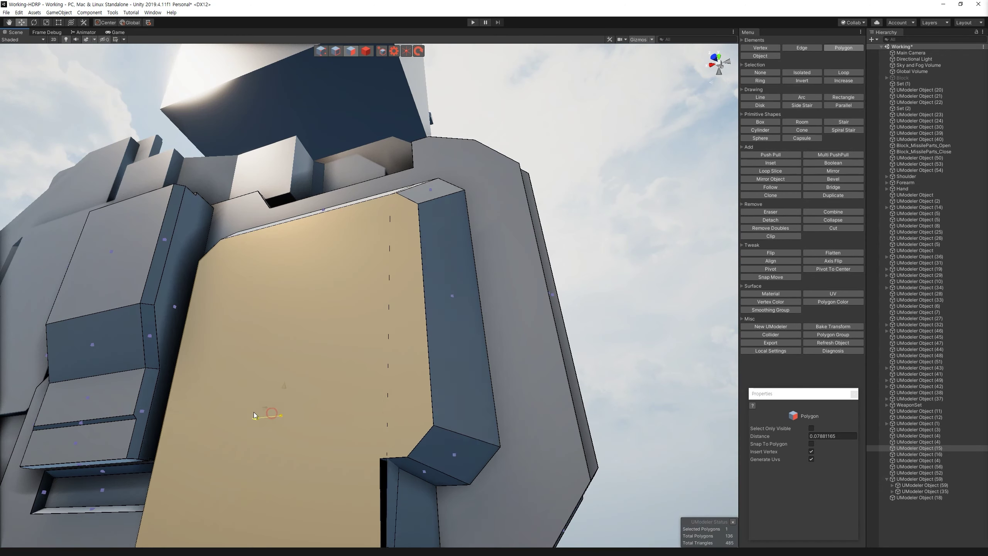
{"action": "key", "text": "1"}
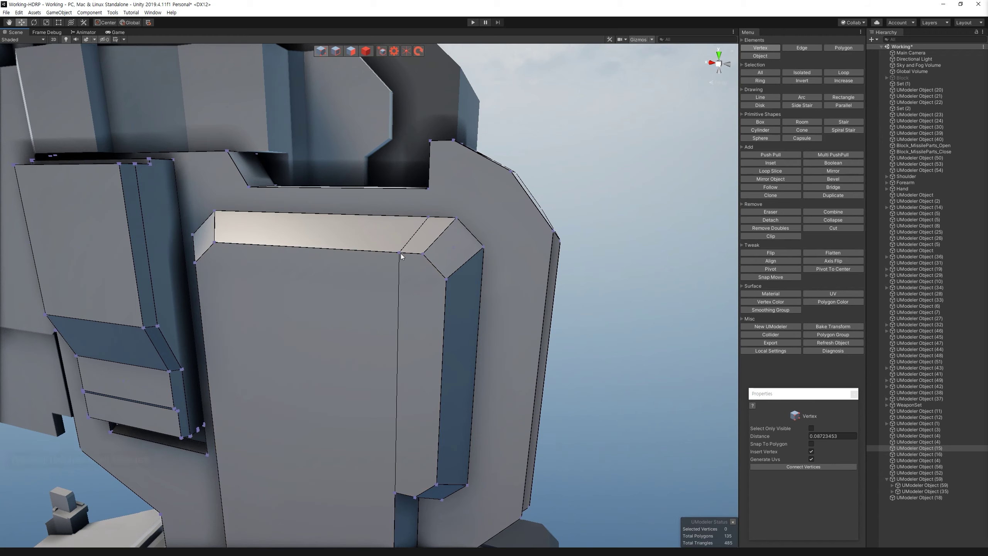
{"action": "key", "text": "ctrl+z"}
{"action": "scroll", "coordinate": [387, 248], "scroll_direction": "down", "scroll_amount": 5}
{"action": "left_click_drag", "start_coordinate": [387, 247], "coordinate": [381, 104], "text": "alt"}
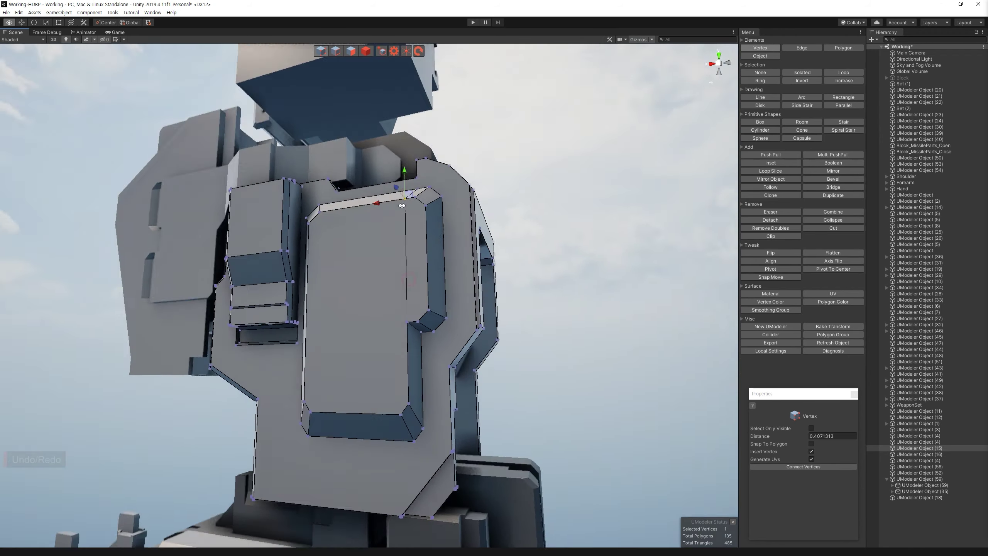
Step: Delete the stray edge on the front panel
{"action": "key", "text": "2"}
{"action": "left_click", "coordinate": [405, 215]}
{"action": "key", "text": "Delete"}
{"action": "mouse_move", "coordinate": [511, 281]}
{"action": "left_mouse_down", "text": "alt"}
{"action": "mouse_move", "coordinate": [457, 365]}
{"action": "mouse_move", "coordinate": [336, 64]}
{"action": "left_mouse_up", "text": "alt"}
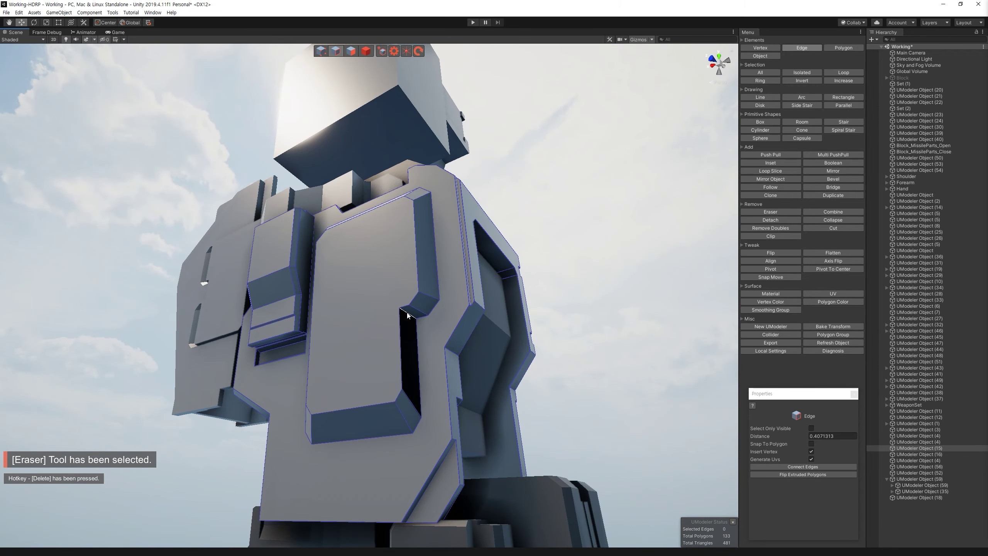
Step: Bridge the two open edges and compare the result with undo and redo
{"action": "left_click", "coordinate": [832, 187]}
{"action": "left_click_drag", "start_coordinate": [447, 273], "coordinate": [371, 266], "text": "alt"}
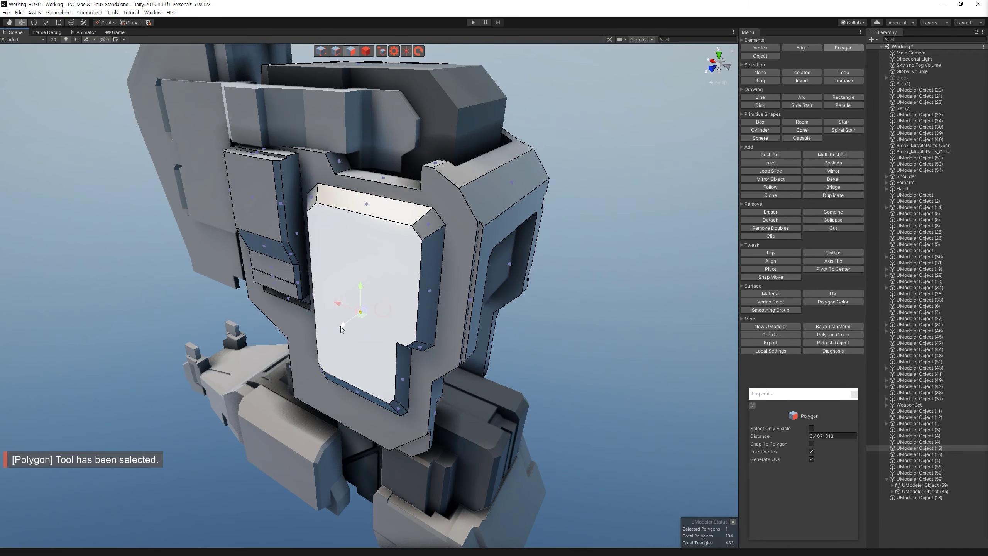
{"action": "left_click", "coordinate": [357, 321]}
{"action": "mouse_move", "coordinate": [350, 323]}
{"action": "left_mouse_down", "text": "alt"}
{"action": "mouse_move", "coordinate": [474, 228]}
{"action": "mouse_move", "coordinate": [516, 337]}
{"action": "mouse_move", "coordinate": [353, 296]}
{"action": "left_mouse_up", "text": "alt"}
{"action": "key", "text": "ctrl+z"}
{"action": "key", "text": "ctrl+y"}
{"action": "key", "text": "ctrl+z"}
{"action": "key", "text": "ctrl+y"}
{"action": "mouse_move", "coordinate": [548, 168]}
{"action": "left_mouse_down", "text": "alt"}
{"action": "mouse_move", "coordinate": [341, 309]}
{"action": "mouse_move", "coordinate": [552, 294]}
{"action": "left_mouse_up", "text": "alt"}
{"action": "scroll", "coordinate": [553, 293], "scroll_direction": "down", "scroll_amount": 3}
Step: Reselect the thigh plate's front face and try scale and move adjustments
{"action": "left_click", "coordinate": [366, 51]}
{"action": "mouse_move", "coordinate": [430, 149]}
{"action": "left_mouse_down", "text": "alt"}
{"action": "mouse_move", "coordinate": [450, 370]}
{"action": "mouse_move", "coordinate": [479, 386]}
{"action": "mouse_move", "coordinate": [584, 276]}
{"action": "left_mouse_up", "text": "alt"}
{"action": "scroll", "coordinate": [479, 386], "scroll_direction": "up", "scroll_amount": 10}
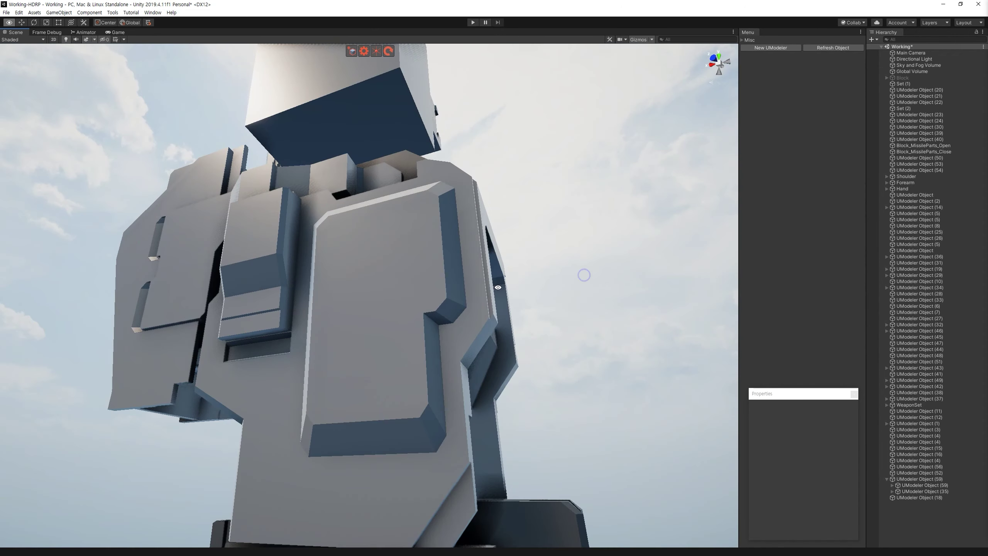
{"action": "left_click", "coordinate": [415, 221]}
{"action": "left_click_drag", "start_coordinate": [415, 221], "coordinate": [373, 202], "text": "alt"}
{"action": "left_click", "coordinate": [351, 51]}
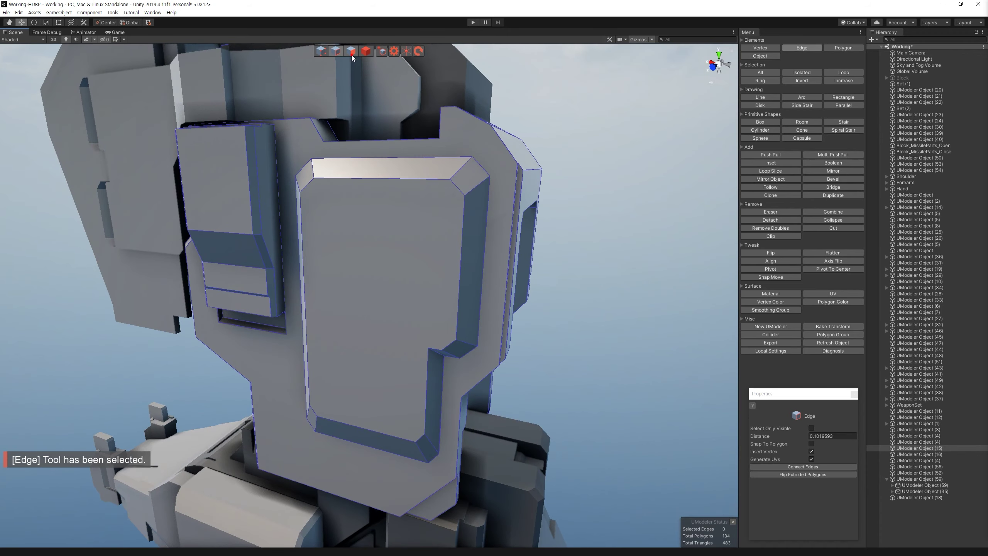
{"action": "left_click", "coordinate": [428, 233]}
{"action": "scroll", "coordinate": [436, 241], "scroll_direction": "up", "scroll_amount": 3}
{"action": "mouse_move", "coordinate": [436, 241]}
{"action": "left_mouse_down", "text": "alt"}
{"action": "mouse_move", "coordinate": [376, 320]}
{"action": "mouse_move", "coordinate": [394, 275]}
{"action": "mouse_move", "coordinate": [517, 175]}
{"action": "mouse_move", "coordinate": [371, 331]}
{"action": "mouse_move", "coordinate": [389, 249]}
{"action": "mouse_move", "coordinate": [454, 165]}
{"action": "left_mouse_up", "text": "alt"}
{"action": "key", "text": "r"}
{"action": "key", "text": "w"}
{"action": "key", "text": "ctrl+z"}
{"action": "right_click_drag", "start_coordinate": [478, 336], "coordinate": [462, 331], "text": "alt"}
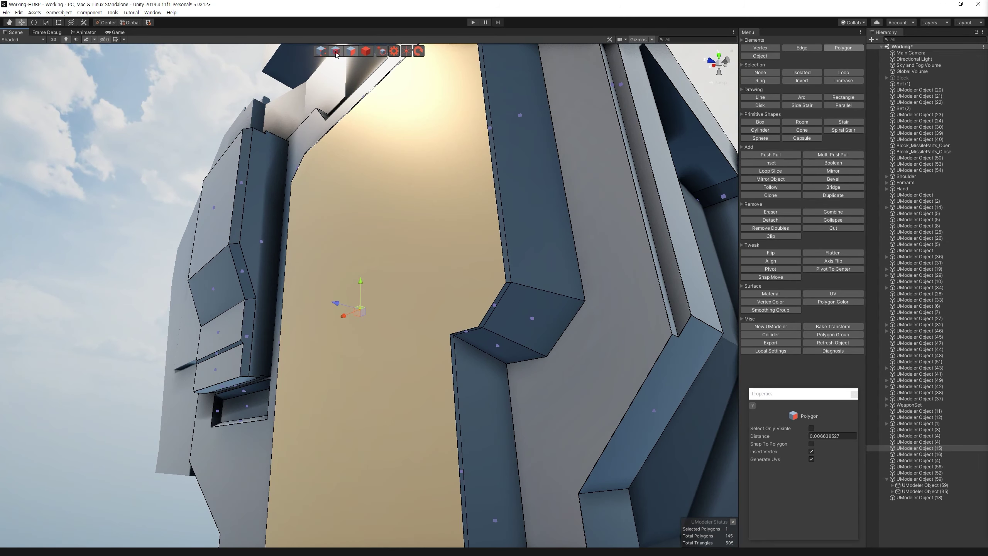
Step: Pick an edge at the notch corner, survey the robot, then clear the edge selection
{"action": "key", "text": "2"}
{"action": "left_click", "coordinate": [490, 312], "text": "shift"}
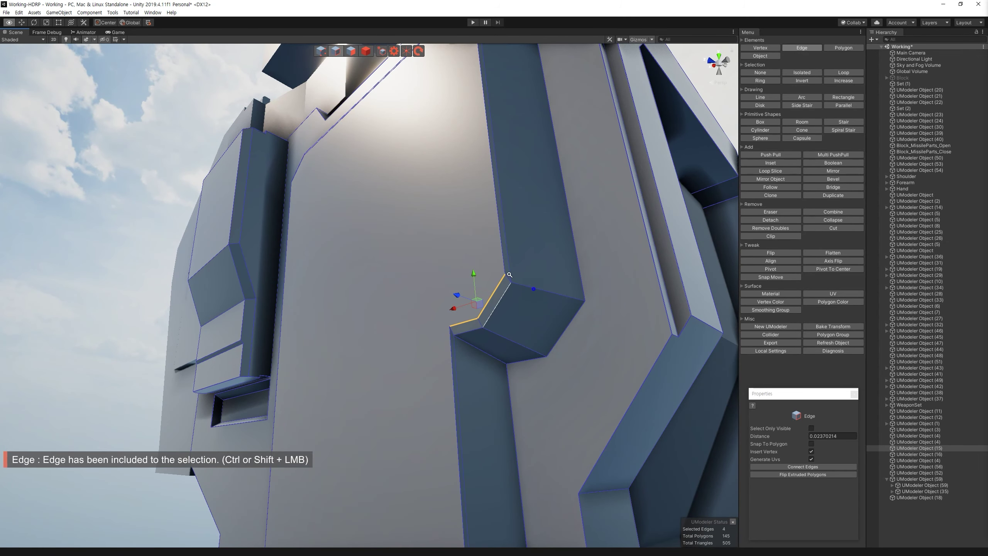
{"action": "right_click_drag", "start_coordinate": [509, 275], "coordinate": [467, 264], "text": "alt"}
{"action": "key", "text": "4"}
{"action": "mouse_move", "coordinate": [389, 312]}
{"action": "left_mouse_down", "text": "alt"}
{"action": "mouse_move", "coordinate": [323, 350]}
{"action": "mouse_move", "coordinate": [329, 294]}
{"action": "left_mouse_up", "text": "alt"}
{"action": "key", "text": "ctrl+z"}
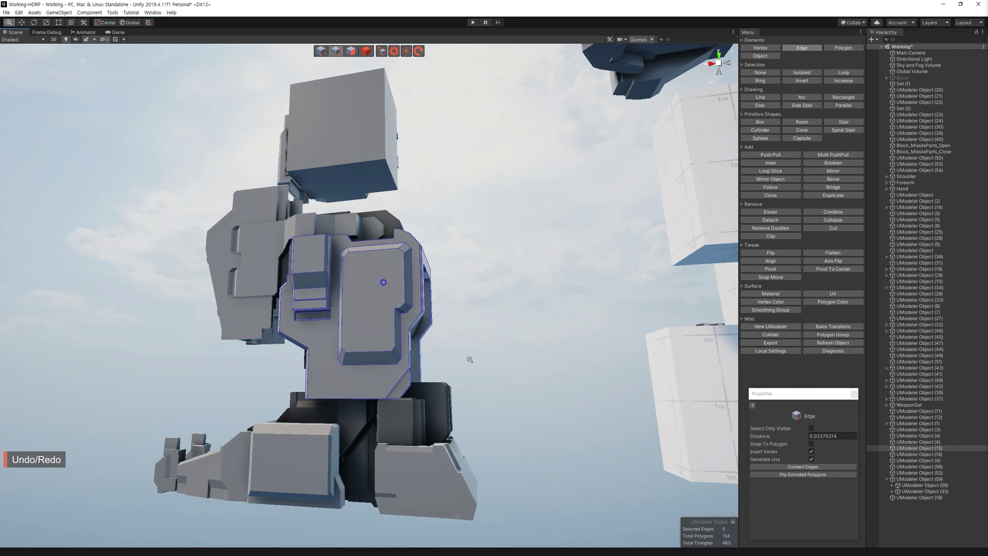
{"action": "right_click_drag", "start_coordinate": [470, 359], "coordinate": [563, 411], "text": "alt"}
{"action": "left_click", "coordinate": [565, 411]}
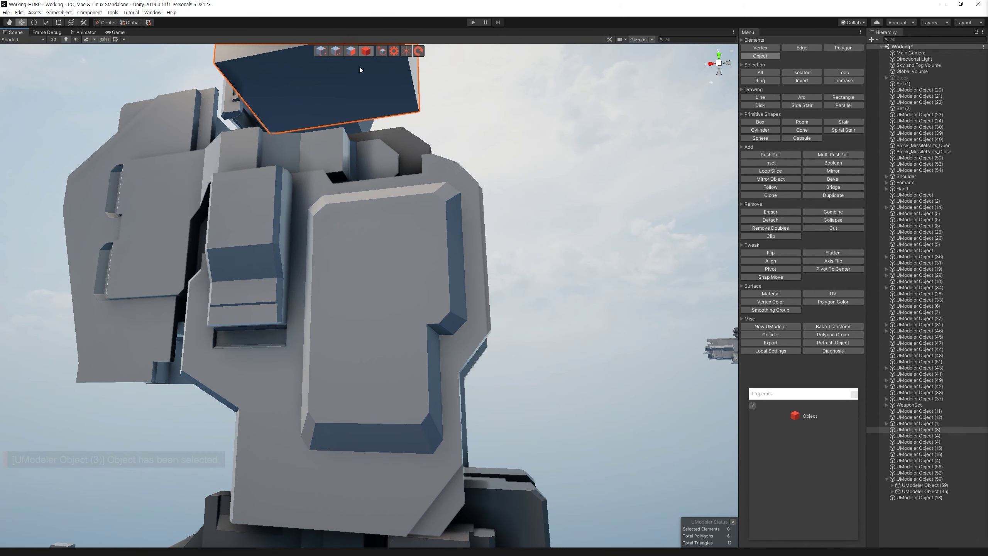
Step: Select the thigh plate's recessed front panel face, then return to edge mode
{"action": "key", "text": "3"}
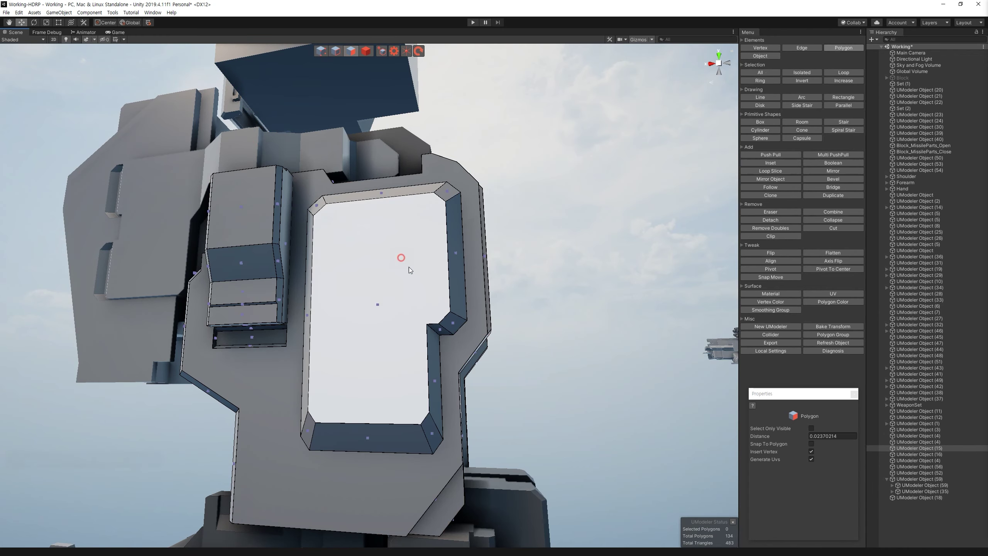
{"action": "left_click_drag", "start_coordinate": [409, 268], "coordinate": [362, 318], "text": "alt"}
{"action": "left_click", "coordinate": [362, 319]}
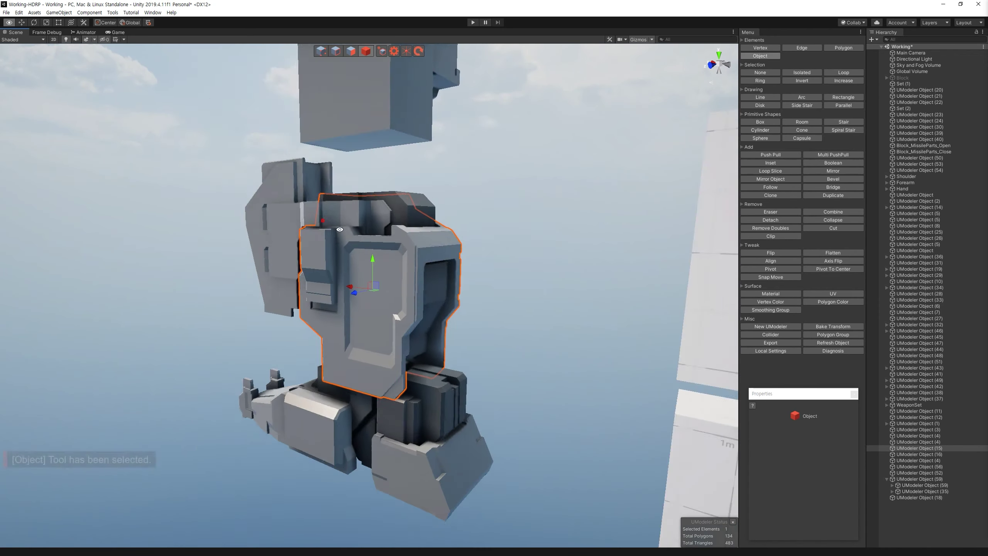
{"action": "mouse_move", "coordinate": [361, 321]}
{"action": "left_mouse_down", "text": "alt"}
{"action": "mouse_move", "coordinate": [369, 293]}
{"action": "mouse_move", "coordinate": [550, 420]}
{"action": "left_mouse_up", "text": "alt"}
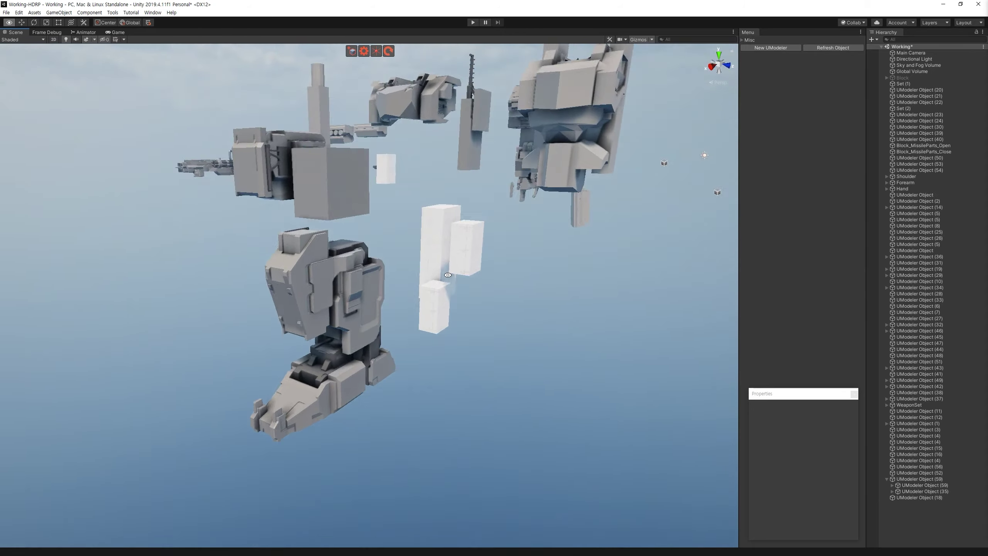
{"action": "left_click", "coordinate": [415, 218]}
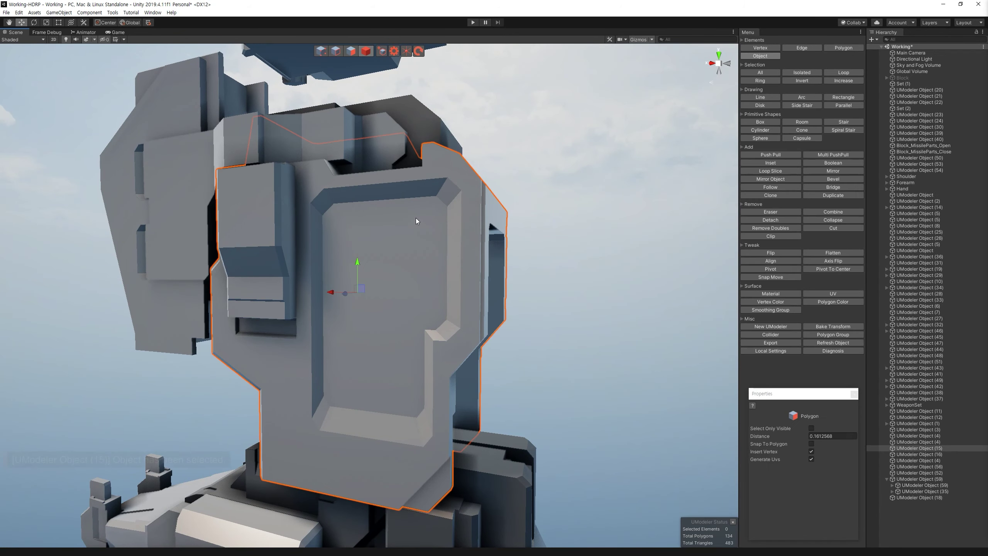
{"action": "left_click", "coordinate": [415, 218]}
{"action": "mouse_move", "coordinate": [415, 222]}
{"action": "left_mouse_down", "text": "alt"}
{"action": "mouse_move", "coordinate": [370, 244]}
{"action": "mouse_move", "coordinate": [360, 337]}
{"action": "left_mouse_up", "text": "alt"}
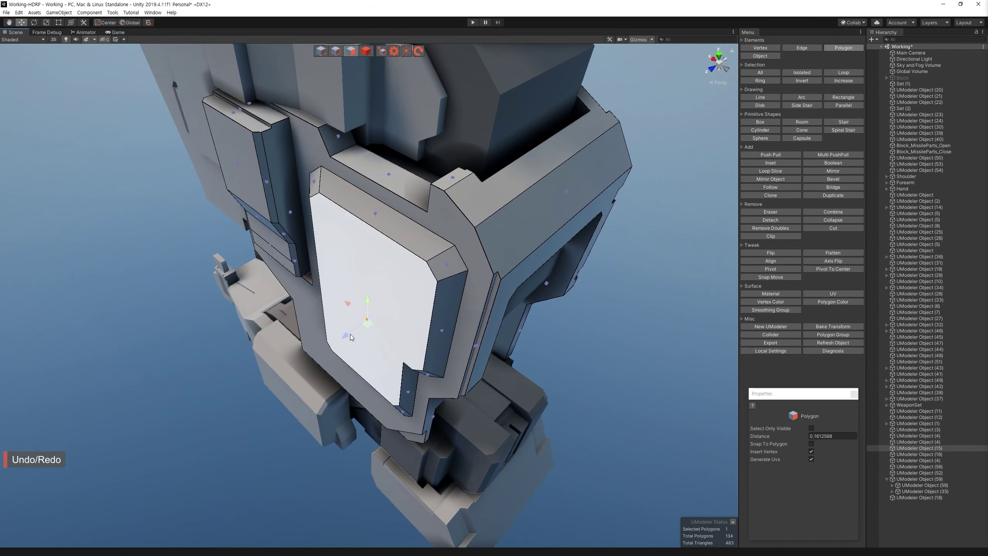
{"action": "key", "text": "2"}
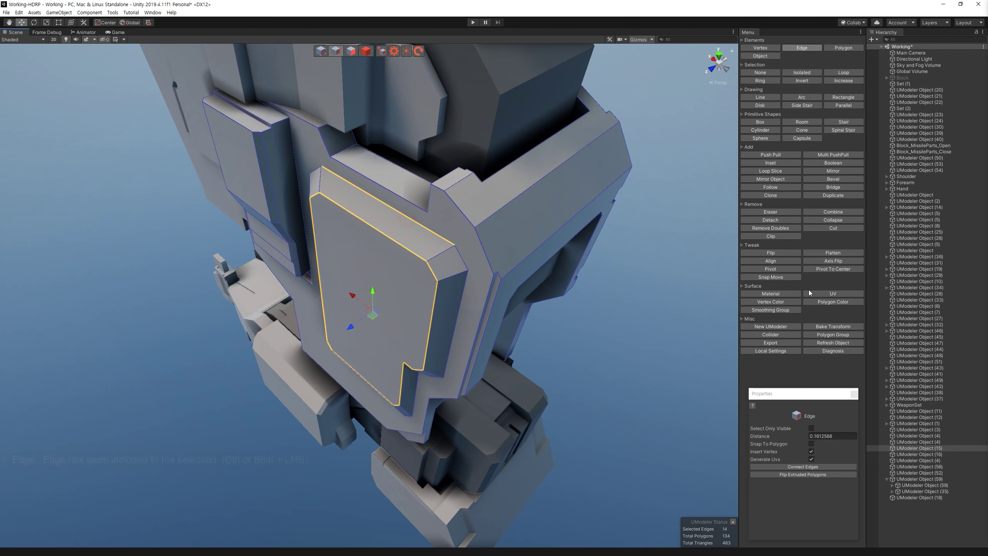
Step: Align the recessed panel's border vertices so the panel lies flat
{"action": "left_click", "coordinate": [771, 261]}
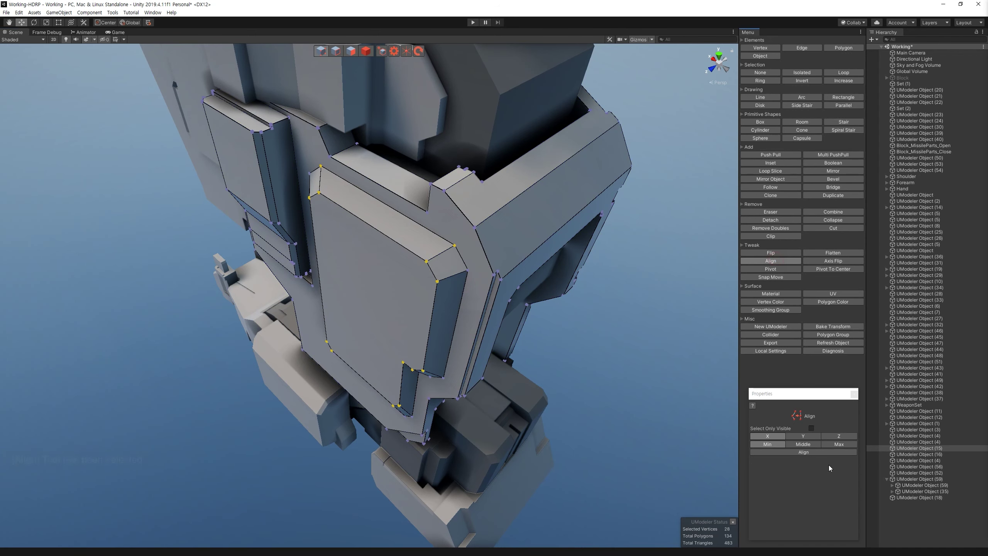
{"action": "left_click", "coordinate": [803, 452]}
{"action": "mouse_move", "coordinate": [428, 233]}
{"action": "left_mouse_down", "text": "alt"}
{"action": "mouse_move", "coordinate": [492, 220]}
{"action": "mouse_move", "coordinate": [391, 277]}
{"action": "left_mouse_up", "text": "alt"}
{"action": "key", "text": "3"}
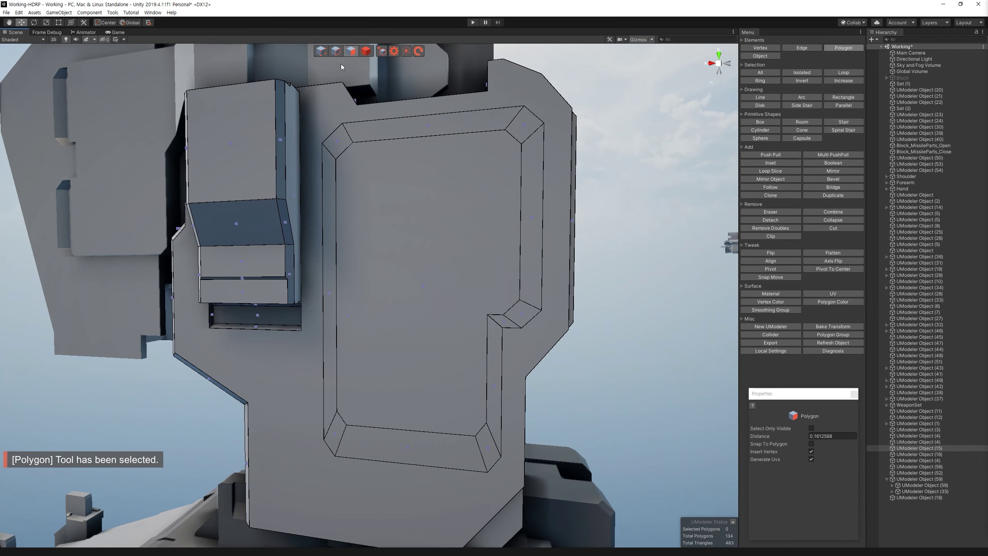
{"action": "key", "text": "2"}
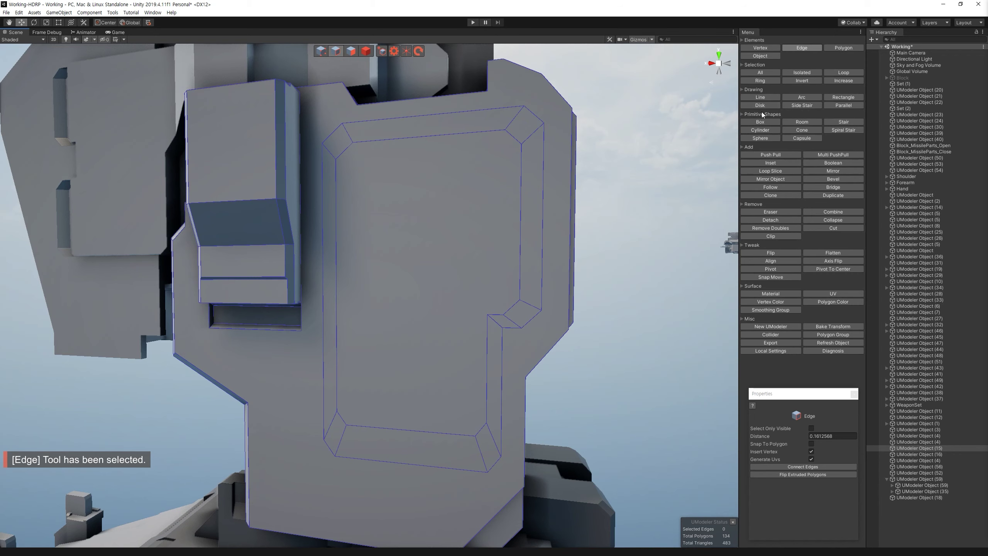
Step: Cut a diagonal line across the recessed panel from the notch vertex to its left side
{"action": "left_click", "coordinate": [760, 97]}
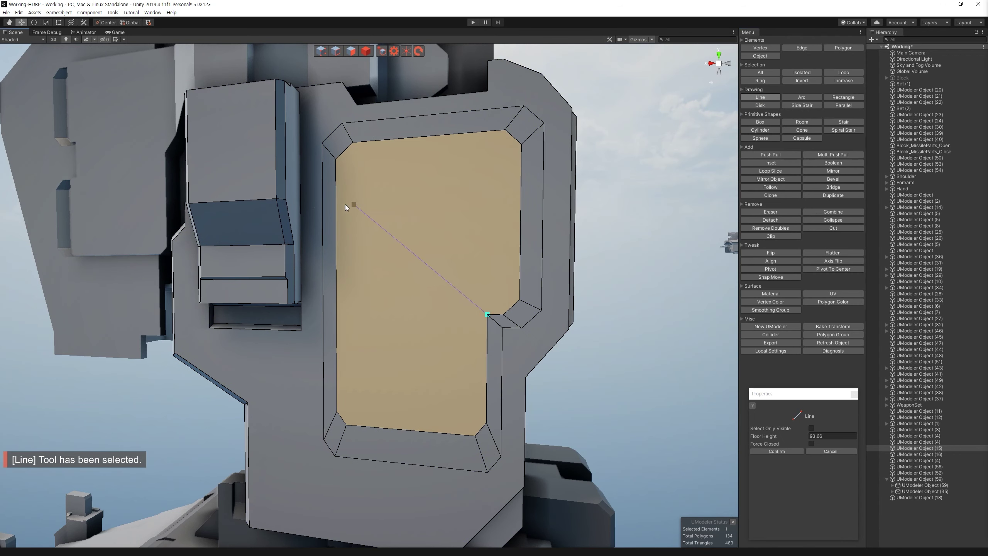
{"action": "left_click", "coordinate": [336, 200]}
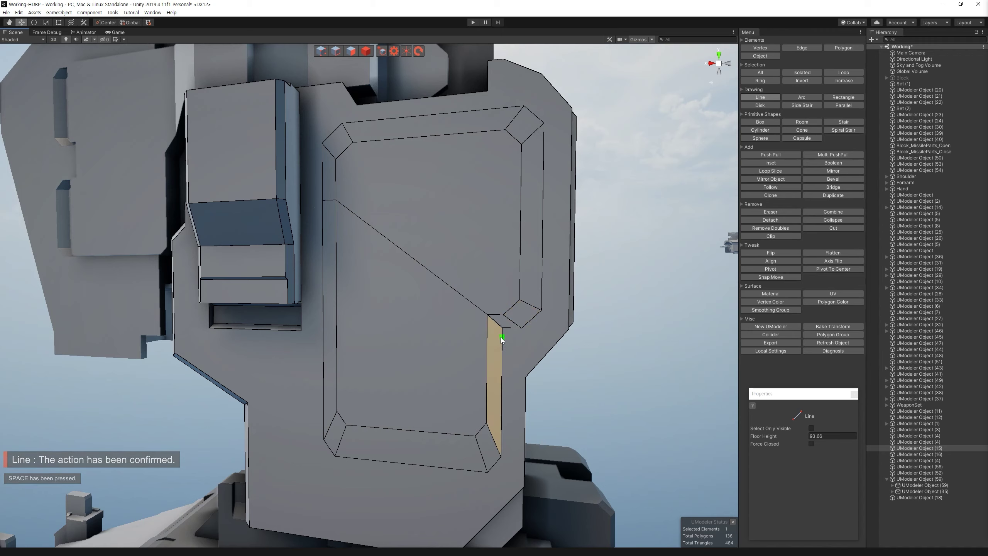
{"action": "left_click", "coordinate": [502, 315]}
{"action": "key", "text": "ctrl+z"}
{"action": "key", "text": "Escape"}
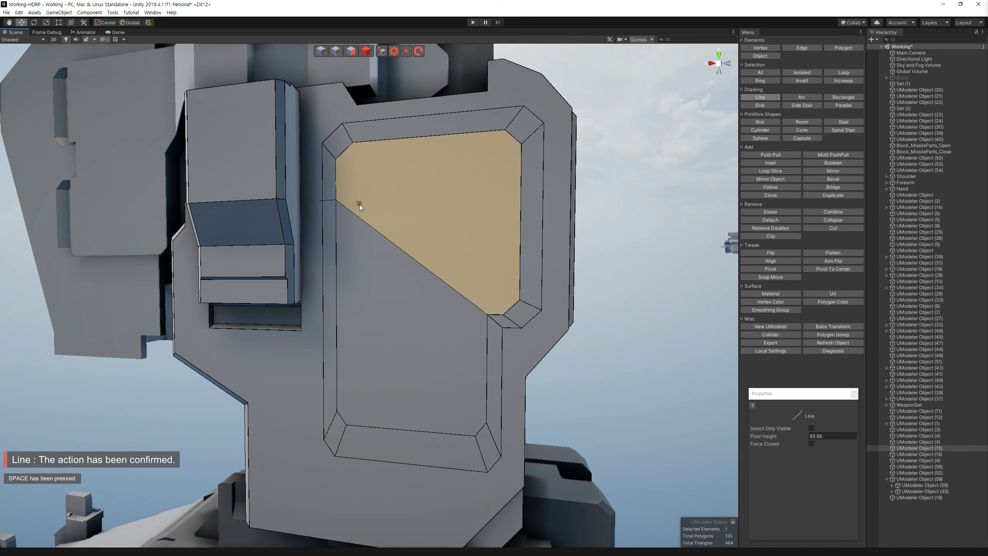
{"action": "key", "text": "ctrl+z"}
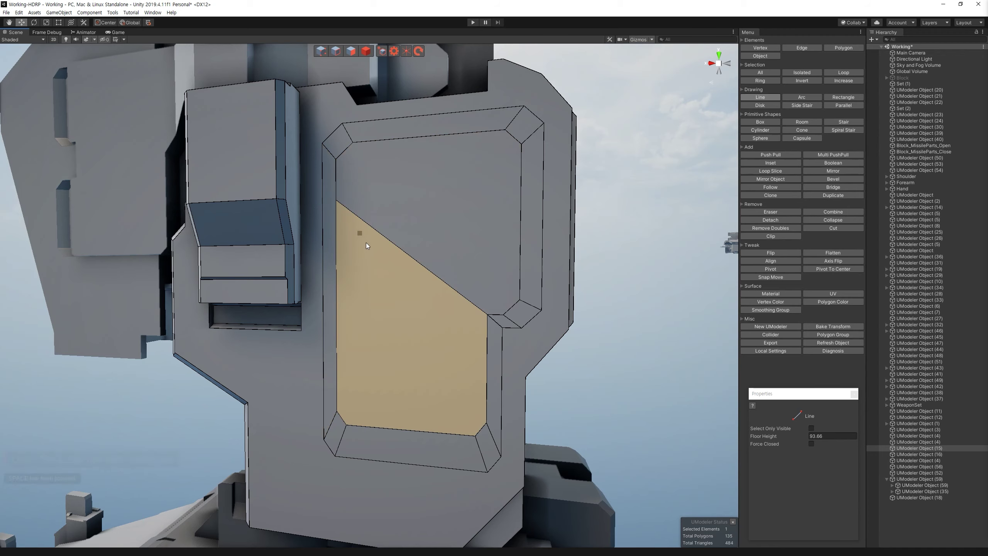
{"action": "key", "text": "space"}
Step: Add a parallel line just below the diagonal cut
{"action": "key", "text": "3"}
{"action": "left_click_drag", "start_coordinate": [426, 223], "coordinate": [662, 311], "text": "alt"}
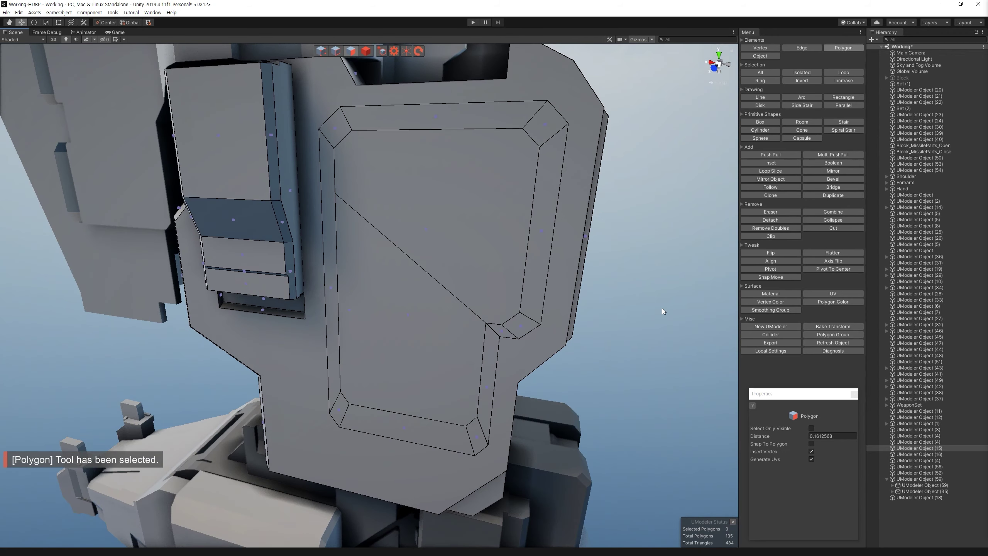
{"action": "key", "text": "p"}
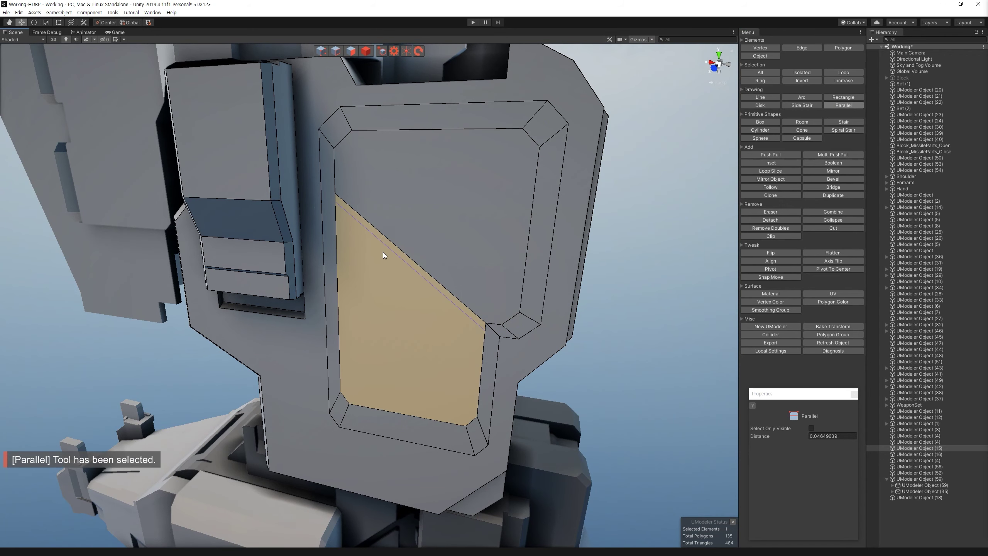
{"action": "left_click", "coordinate": [428, 286]}
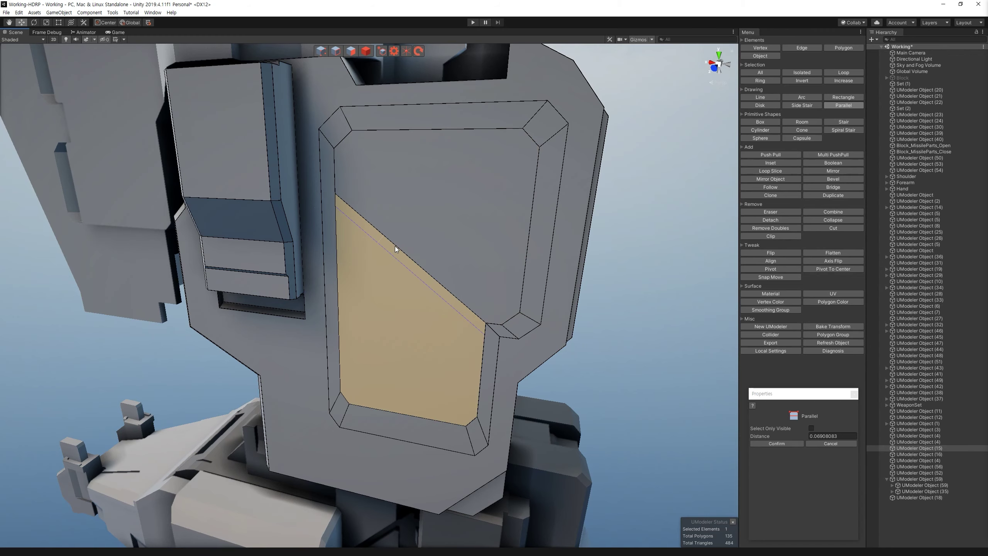
Step: Add two parallel edges and a cut line across the chest panel's narrow strip
{"action": "left_click", "coordinate": [386, 269]}
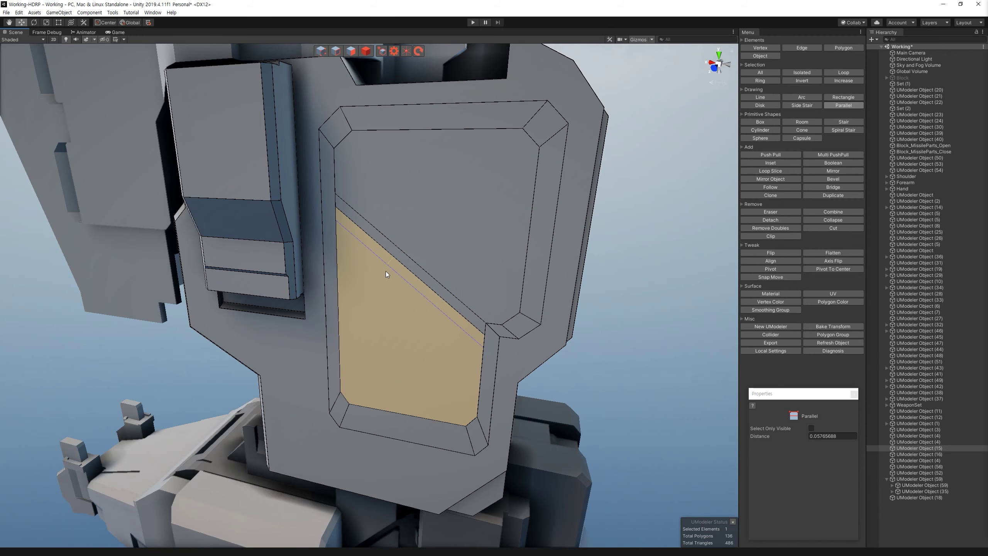
{"action": "left_click", "coordinate": [386, 271]}
{"action": "key", "text": "1"}
{"action": "left_click_drag", "start_coordinate": [334, 190], "coordinate": [668, 220], "text": "alt"}
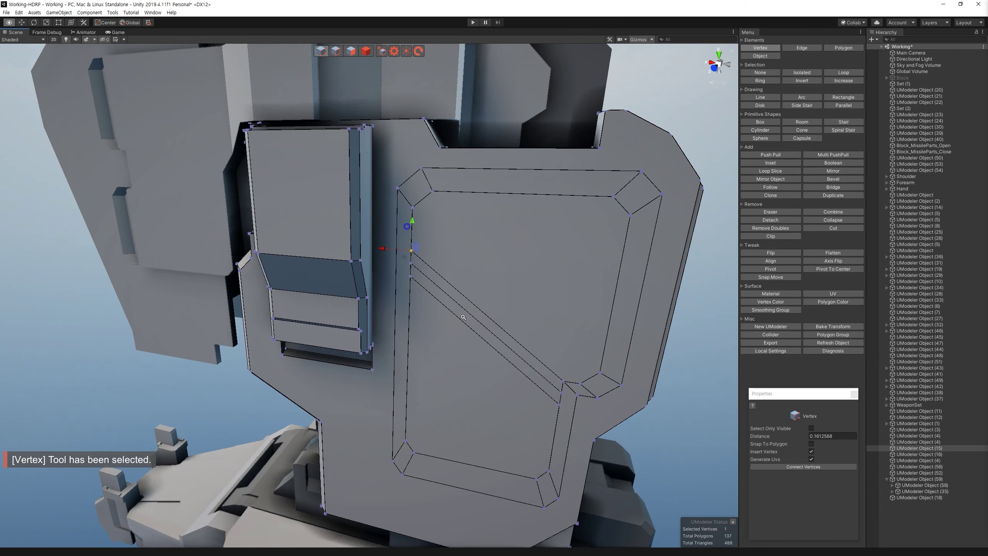
{"action": "left_click", "coordinate": [765, 97]}
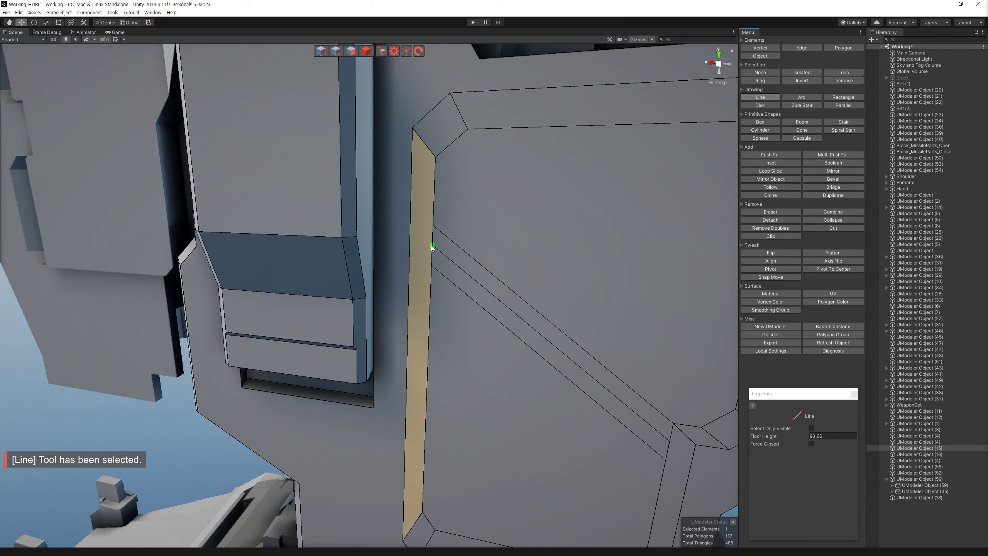
{"action": "left_click", "coordinate": [432, 245]}
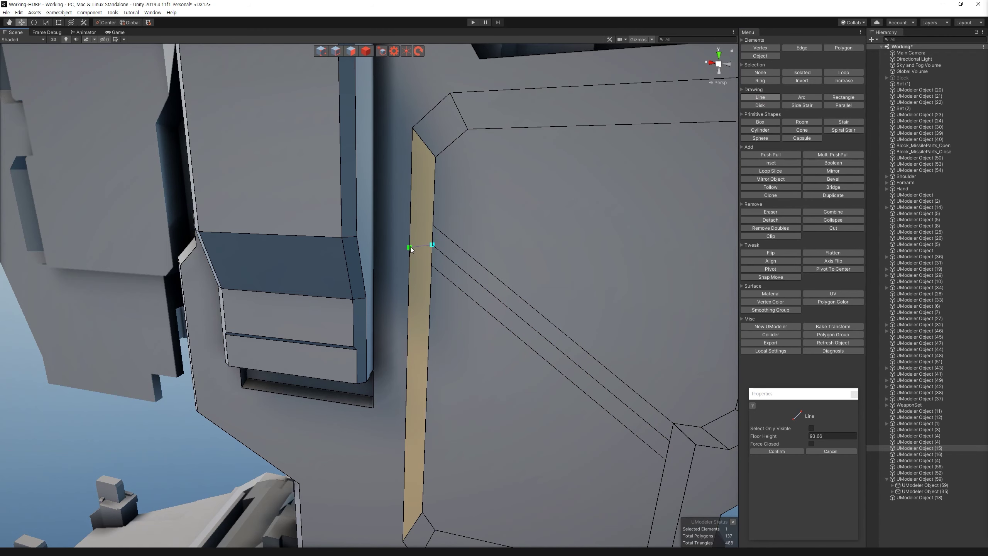
{"action": "left_click", "coordinate": [410, 249]}
Step: Try selecting and deleting a panel face, then undo the deletion
{"action": "left_click", "coordinate": [365, 51]}
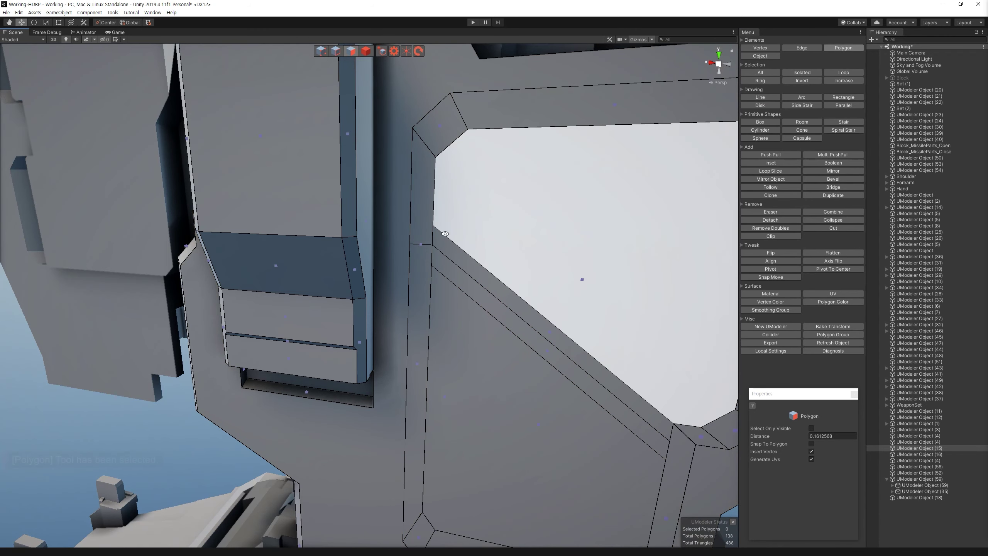
{"action": "left_click_drag", "start_coordinate": [445, 234], "coordinate": [442, 253], "text": "alt"}
{"action": "left_click", "coordinate": [422, 249]}
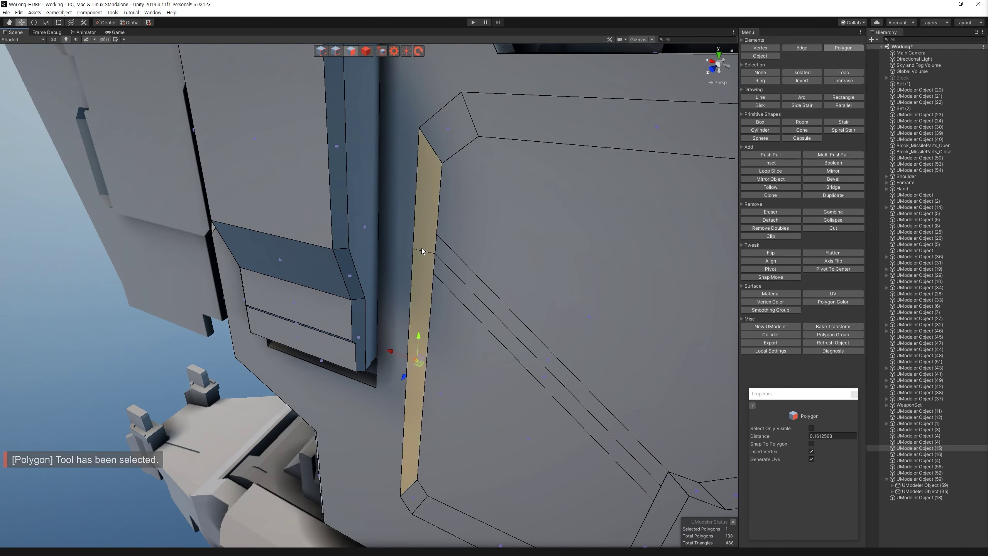
{"action": "key", "text": "ctrl+z"}
{"action": "mouse_move", "coordinate": [419, 238]}
{"action": "left_mouse_down", "text": "alt"}
{"action": "mouse_move", "coordinate": [428, 264]}
{"action": "mouse_move", "coordinate": [464, 273]}
{"action": "mouse_move", "coordinate": [452, 254]}
{"action": "left_mouse_up", "text": "alt"}
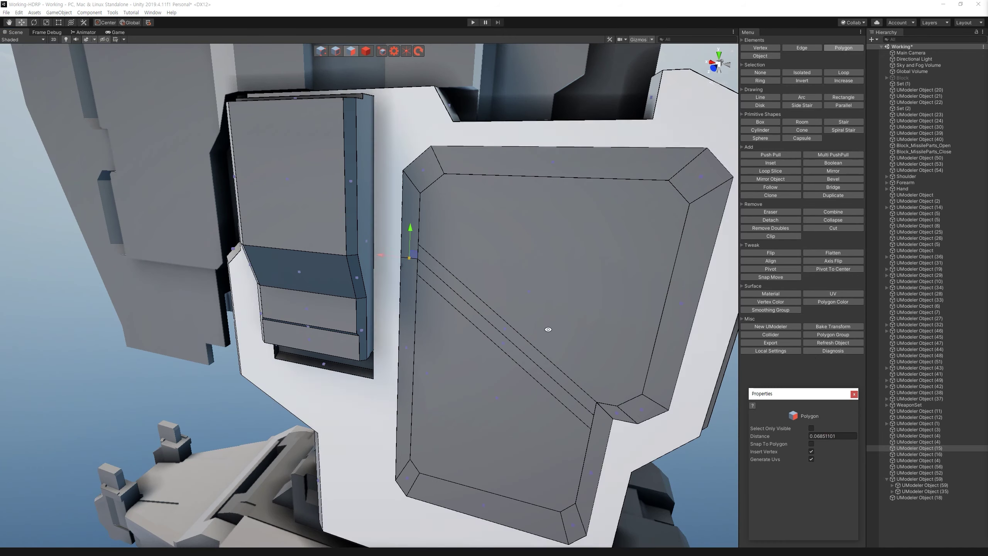
{"action": "key", "text": "Delete"}
{"action": "scroll", "coordinate": [380, 276], "scroll_direction": "up", "scroll_amount": 5}
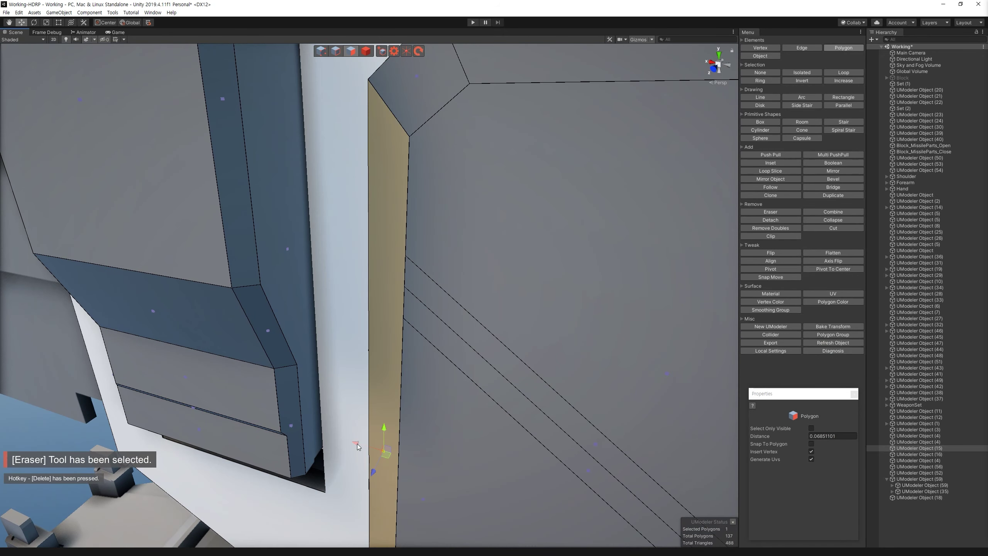
{"action": "key", "text": "ctrl+z"}
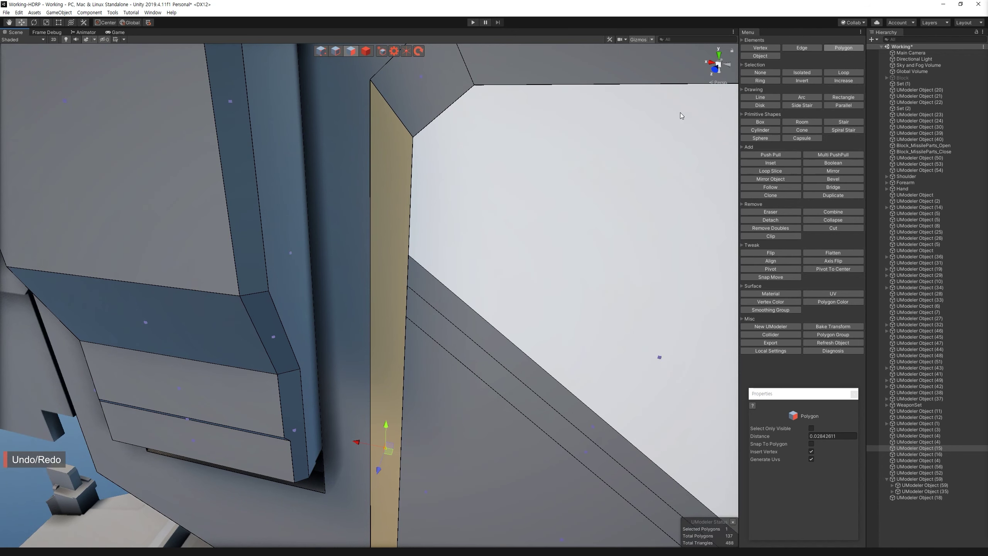
Step: Draw another cut line across the strip and run a mesh diagnosis cleanup
{"action": "left_click", "coordinate": [775, 98]}
{"action": "left_click", "coordinate": [370, 229]}
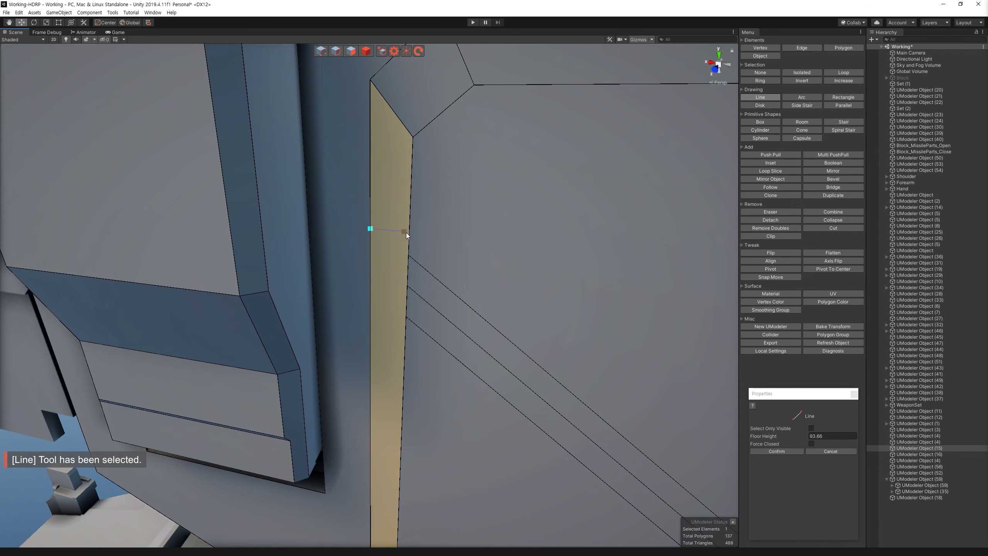
{"action": "left_click", "coordinate": [409, 231]}
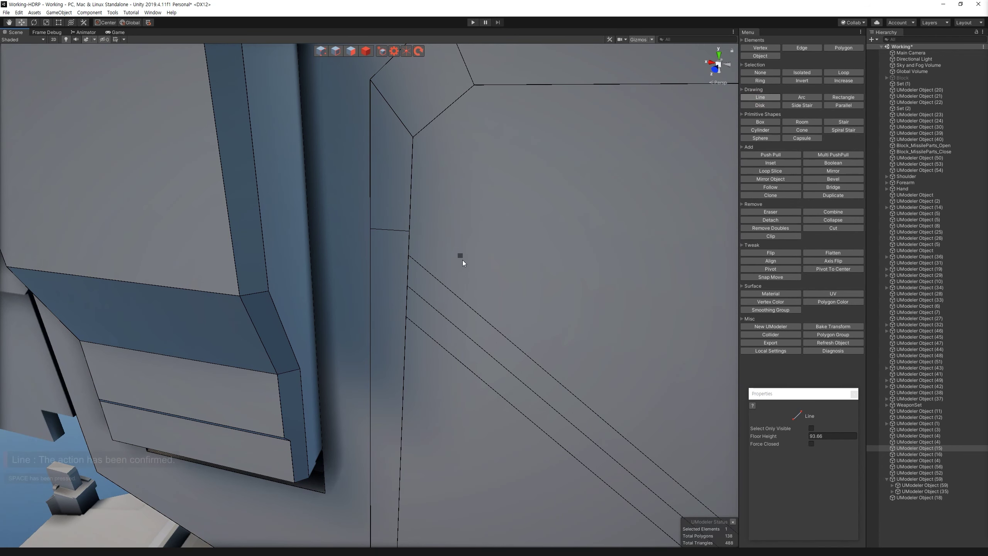
{"action": "key", "text": "2"}
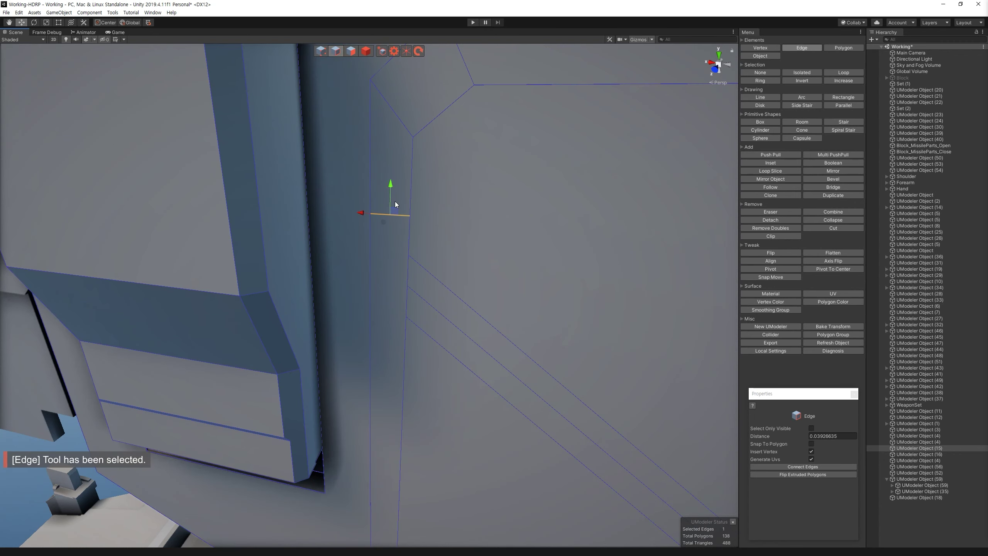
{"action": "key", "text": "3"}
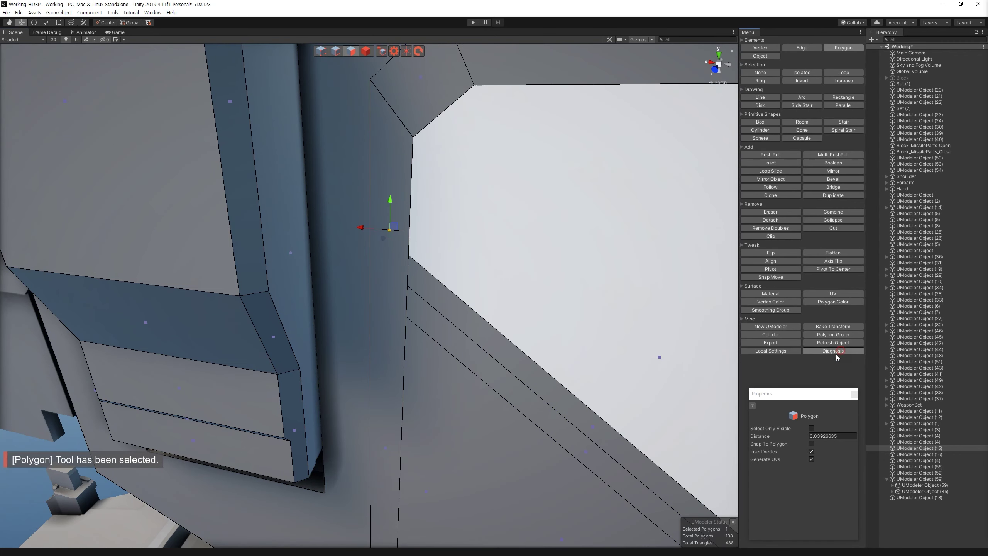
{"action": "left_click", "coordinate": [840, 351]}
{"action": "scroll", "coordinate": [426, 236], "scroll_direction": "down", "scroll_amount": 10}
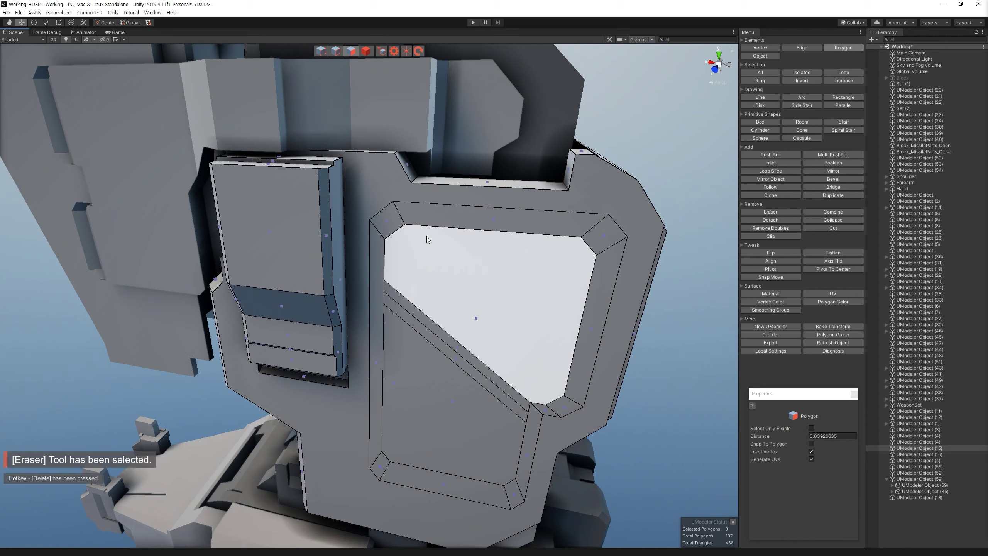
Step: Undo the recent cuts until the inset face is one whole polygon, back in face selection
{"action": "key", "text": "ctrl+z"}
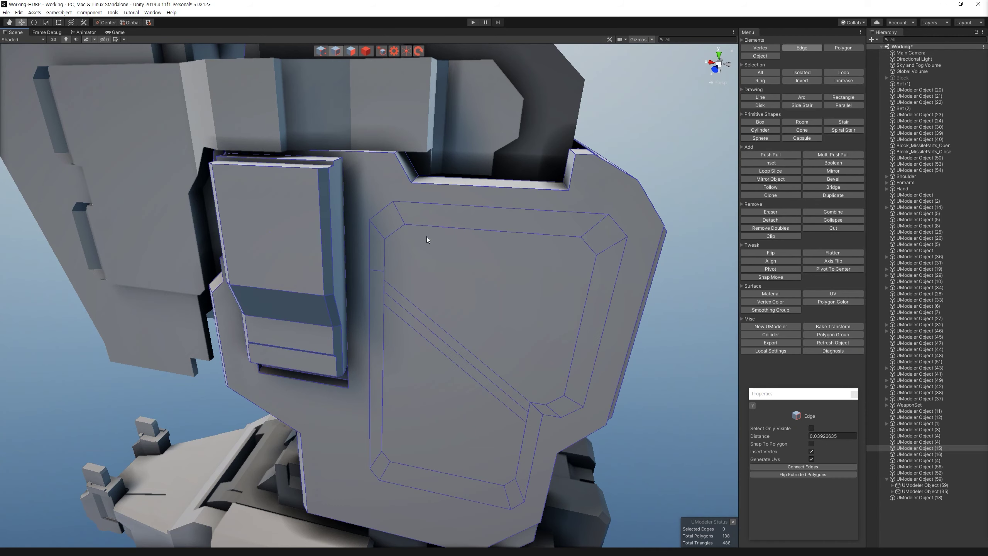
{"action": "key", "text": "ctrl+z"}
{"action": "key", "text": "ctrl+z"}
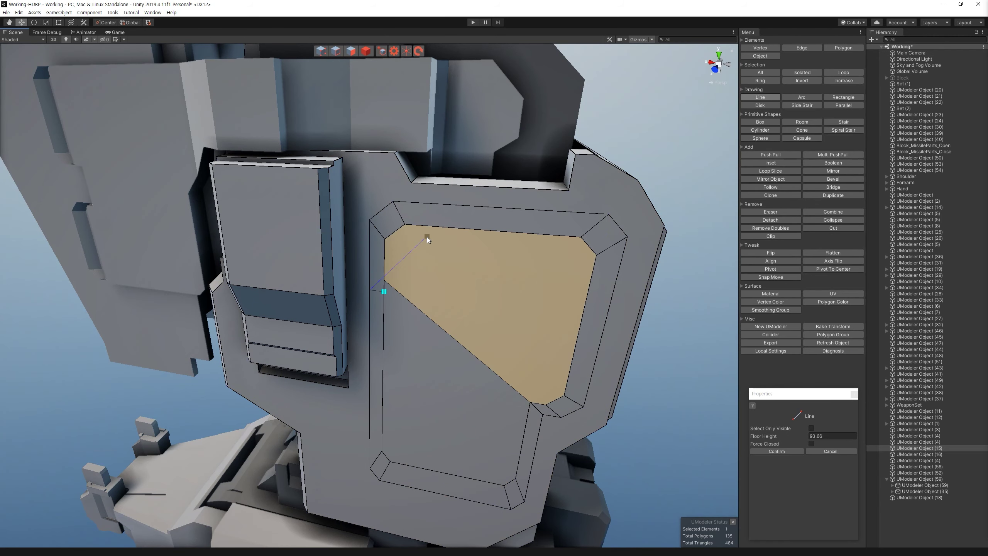
{"action": "key", "text": "ctrl+z"}
{"action": "left_click", "coordinate": [367, 49]}
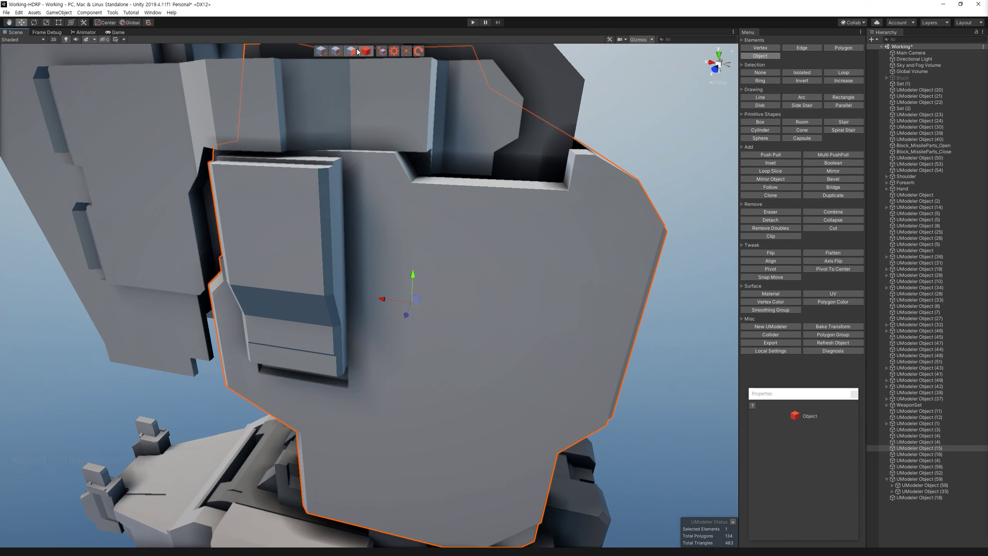
Step: Duplicate the whole inset panel, detach the copy into a new object and flip its faces
{"action": "left_click_drag", "start_coordinate": [389, 369], "coordinate": [397, 326], "text": "alt"}
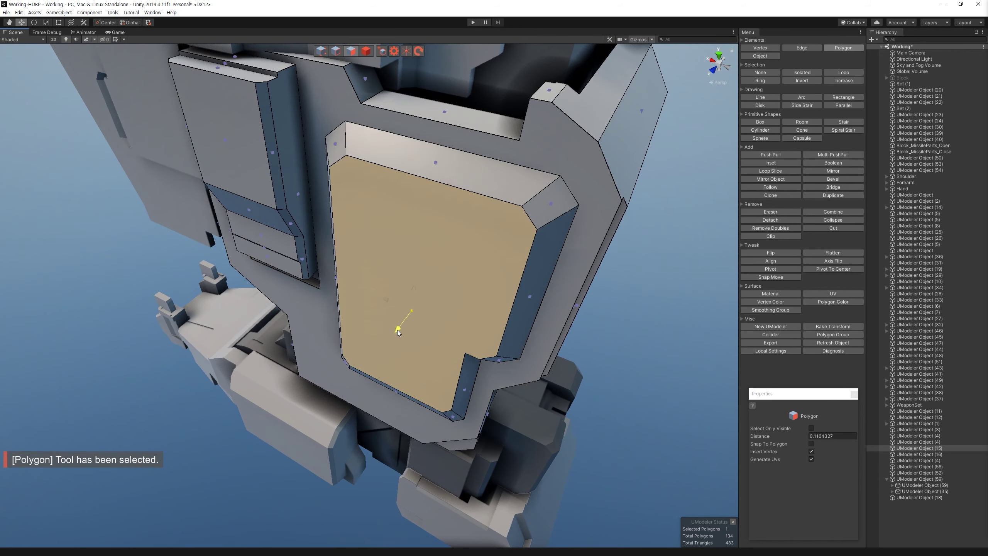
{"action": "left_click", "coordinate": [858, 82]}
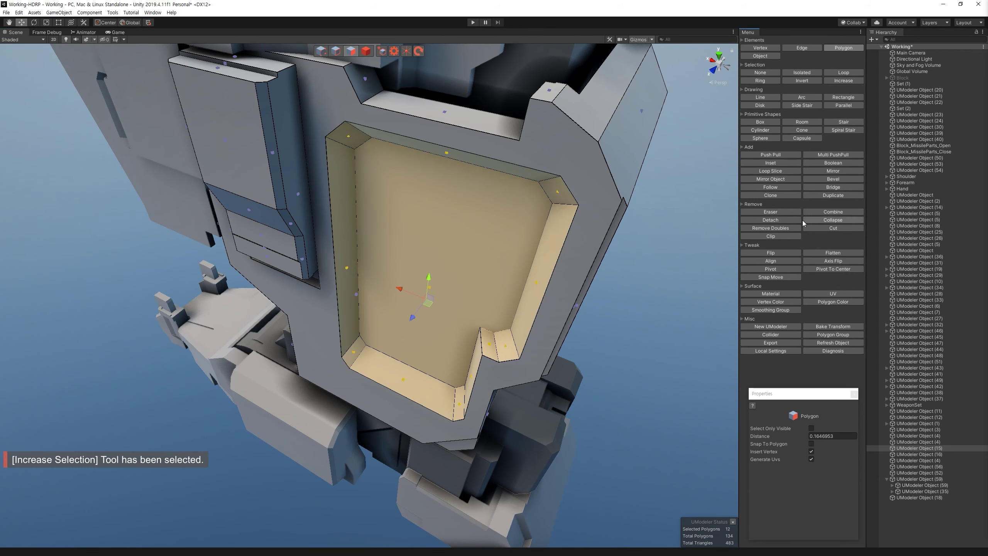
{"action": "left_click", "coordinate": [833, 195]}
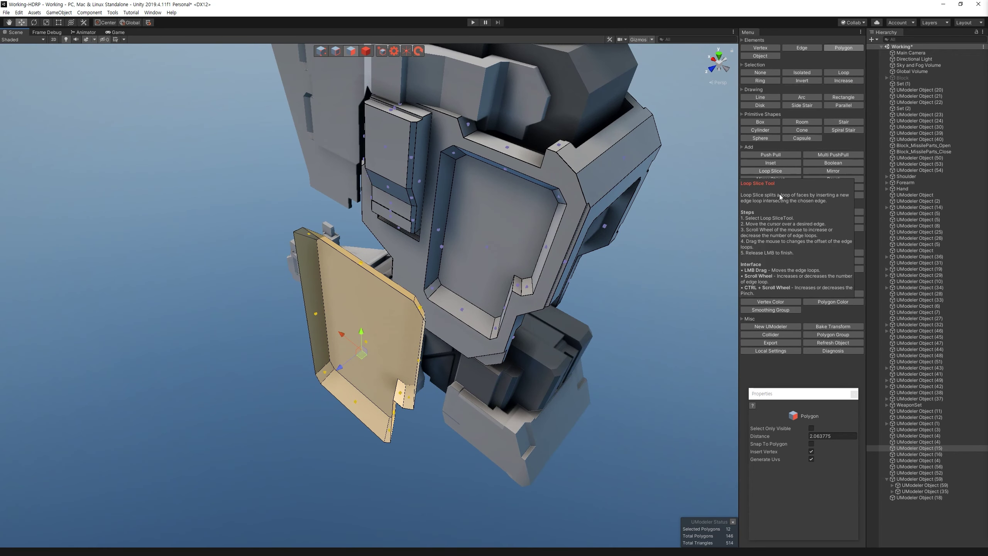
{"action": "left_click", "coordinate": [783, 220]}
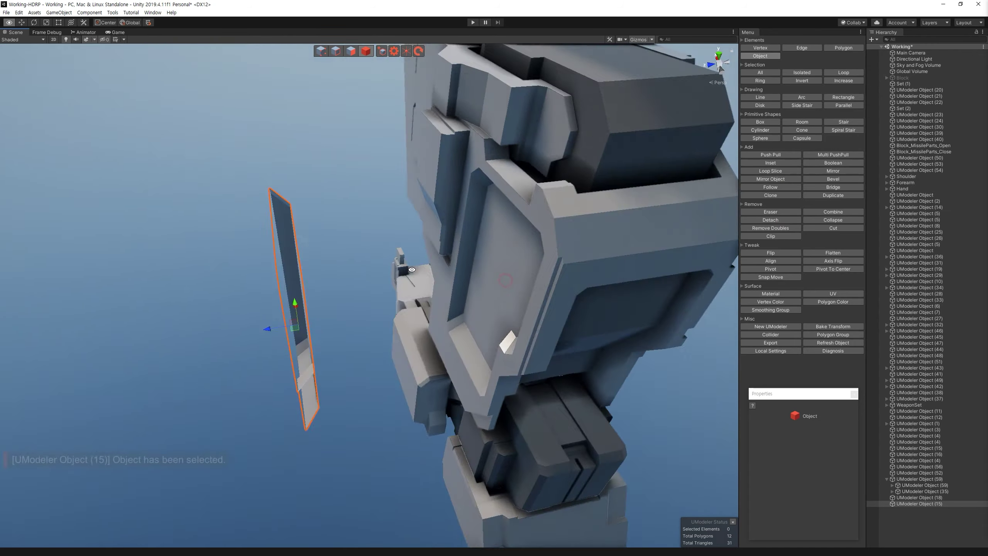
{"action": "left_click", "coordinate": [771, 252]}
{"action": "left_click_drag", "start_coordinate": [448, 272], "coordinate": [360, 280], "text": "alt"}
{"action": "mouse_move", "coordinate": [338, 86]}
{"action": "left_mouse_down", "text": "alt"}
{"action": "mouse_move", "coordinate": [428, 156]}
{"action": "mouse_move", "coordinate": [367, 368]}
{"action": "left_mouse_up", "text": "alt"}
Step: Extrude the detached panel's outline into a box and bridge its open side
{"action": "key", "text": "2"}
{"action": "mouse_move", "coordinate": [348, 313]}
{"action": "left_mouse_down", "text": "shift"}
{"action": "mouse_move", "coordinate": [217, 319]}
{"action": "mouse_move", "coordinate": [699, 349]}
{"action": "left_mouse_up", "text": "shift"}
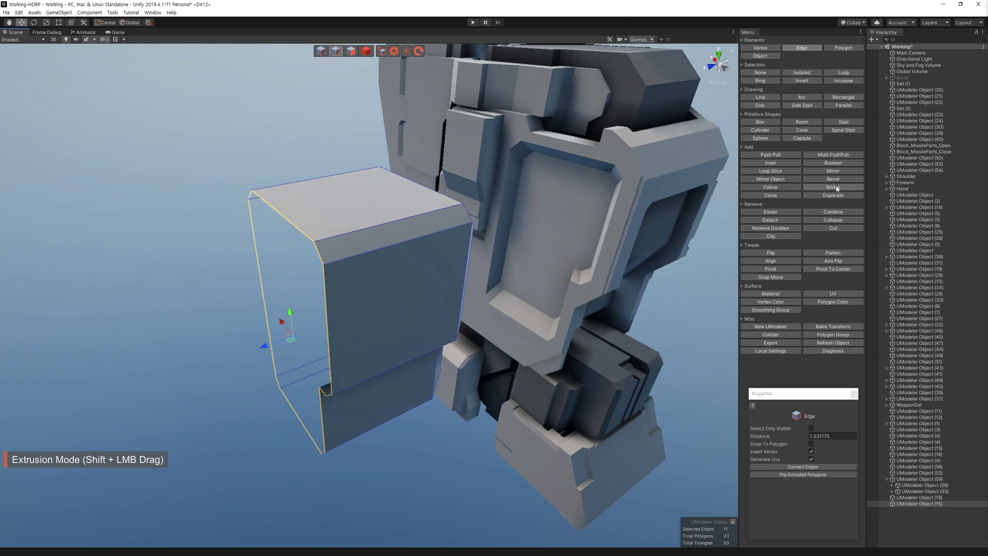
{"action": "left_click", "coordinate": [832, 187]}
{"action": "left_click_drag", "start_coordinate": [440, 260], "coordinate": [571, 177], "text": "alt"}
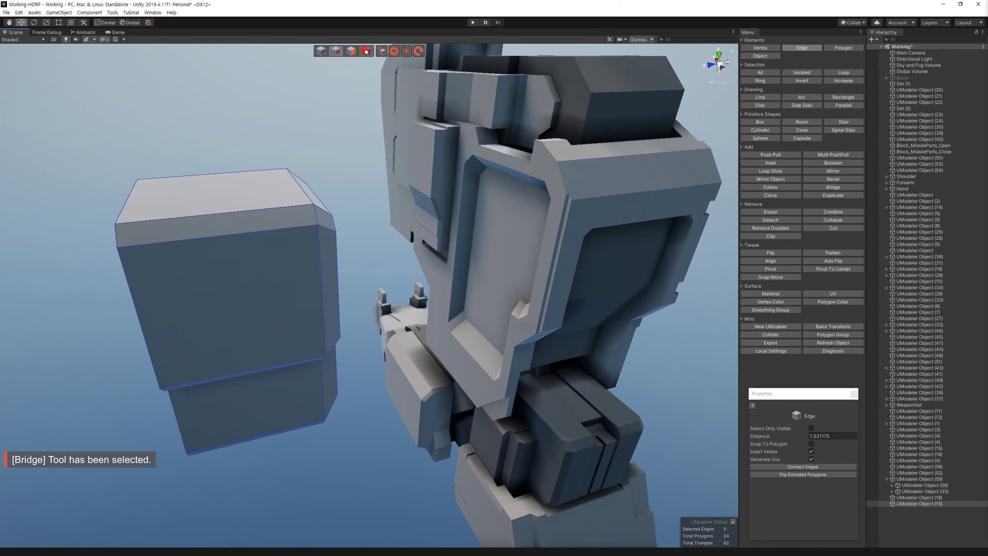
Step: Delete the inset panel faces and the leftover edge loop from the chest, leaving an open recess
{"action": "left_click", "coordinate": [447, 156]}
{"action": "key", "text": "f"}
{"action": "key", "text": "3"}
{"action": "left_click", "coordinate": [413, 292]}
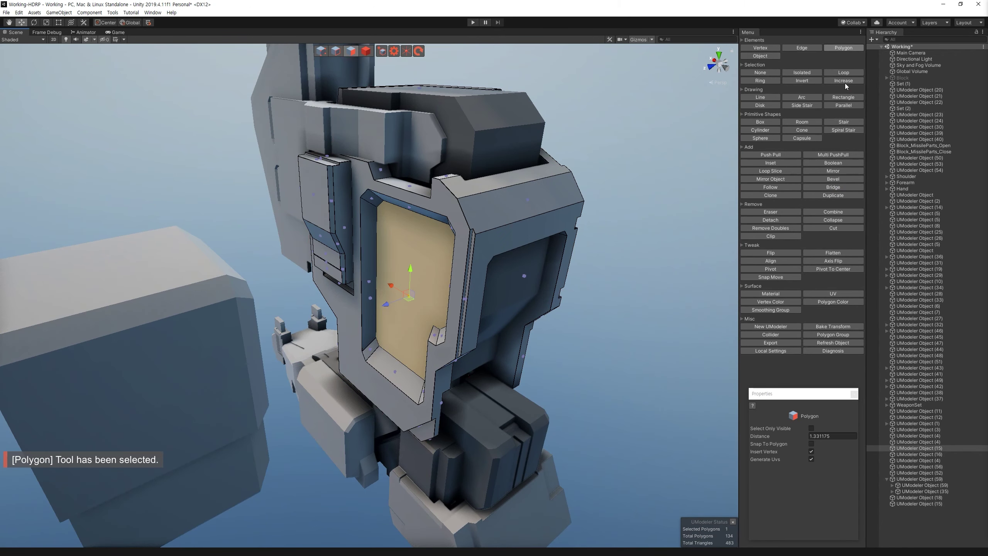
{"action": "left_click", "coordinate": [844, 81]}
{"action": "mouse_move", "coordinate": [643, 261]}
{"action": "left_mouse_down", "text": "alt"}
{"action": "mouse_move", "coordinate": [496, 242]}
{"action": "mouse_move", "coordinate": [512, 242]}
{"action": "left_mouse_up", "text": "alt"}
{"action": "key", "text": "Delete"}
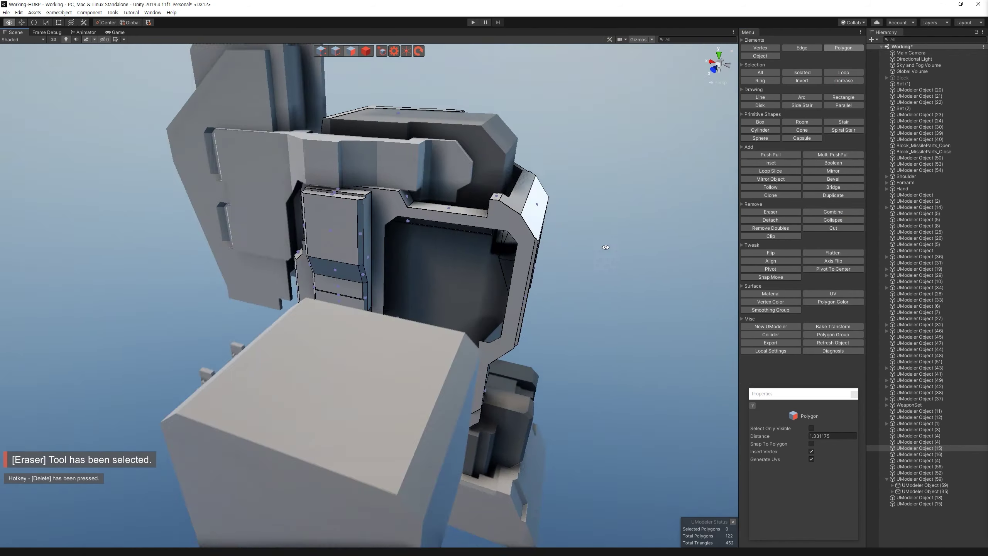
{"action": "key", "text": "2"}
{"action": "left_click", "coordinate": [843, 73]}
{"action": "key", "text": "Delete"}
{"action": "mouse_move", "coordinate": [714, 185]}
{"action": "left_mouse_down", "text": "alt"}
{"action": "mouse_move", "coordinate": [587, 254]}
{"action": "mouse_move", "coordinate": [575, 272]}
{"action": "left_mouse_up", "text": "alt"}
Step: Select the new block object and frame it in view
{"action": "key", "text": "4"}
{"action": "left_click", "coordinate": [369, 317]}
{"action": "key", "text": "f"}
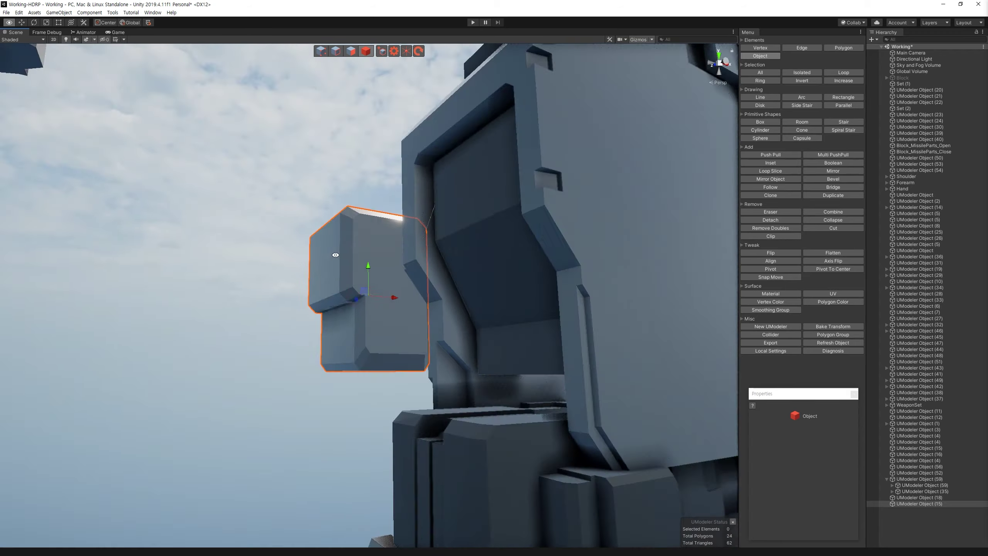
Step: Select and frame the box UModeler Object (17) in face mode
{"action": "left_click_drag", "start_coordinate": [316, 268], "coordinate": [334, 241], "text": "alt"}
{"action": "left_click", "coordinate": [385, 268]}
{"action": "key", "text": "f"}
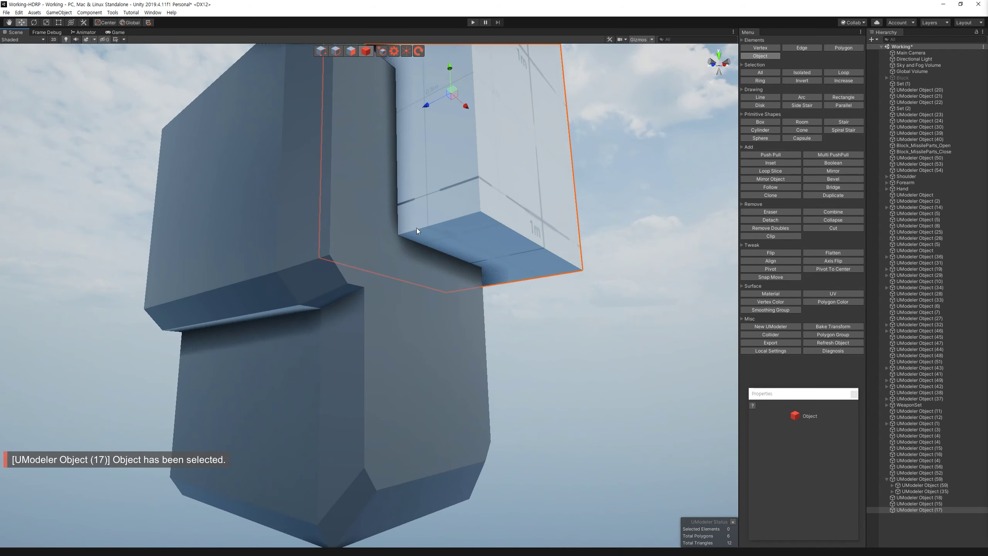
{"action": "left_click_drag", "start_coordinate": [416, 228], "coordinate": [291, 276], "text": "alt"}
{"action": "scroll", "coordinate": [303, 264], "scroll_direction": "up", "scroll_amount": 3}
{"action": "key", "text": "3"}
{"action": "left_click_drag", "start_coordinate": [324, 312], "coordinate": [409, 295], "text": "alt"}
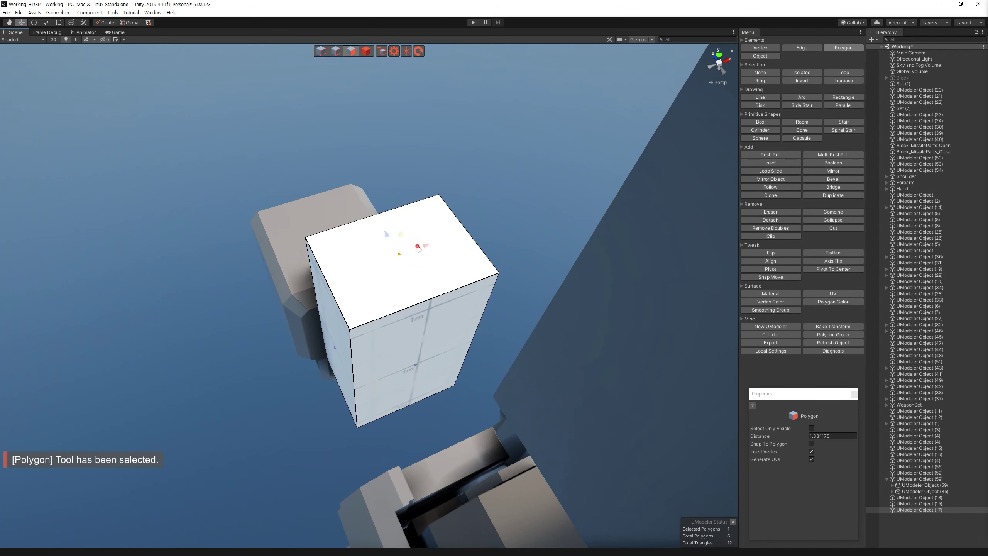
{"action": "mouse_move", "coordinate": [429, 247]}
{"action": "left_mouse_down", "text": "alt"}
{"action": "mouse_move", "coordinate": [396, 216]}
{"action": "mouse_move", "coordinate": [420, 229]}
{"action": "mouse_move", "coordinate": [434, 245]}
{"action": "mouse_move", "coordinate": [359, 188]}
{"action": "mouse_move", "coordinate": [431, 172]}
{"action": "mouse_move", "coordinate": [378, 277]}
{"action": "mouse_move", "coordinate": [311, 336]}
{"action": "mouse_move", "coordinate": [313, 349]}
{"action": "mouse_move", "coordinate": [375, 239]}
{"action": "left_mouse_up", "text": "alt"}
{"action": "scroll", "coordinate": [435, 238], "scroll_direction": "up", "scroll_amount": 3}
Step: Extrude the box's top face, then undo back to the single slanted face
{"action": "key", "text": "x"}
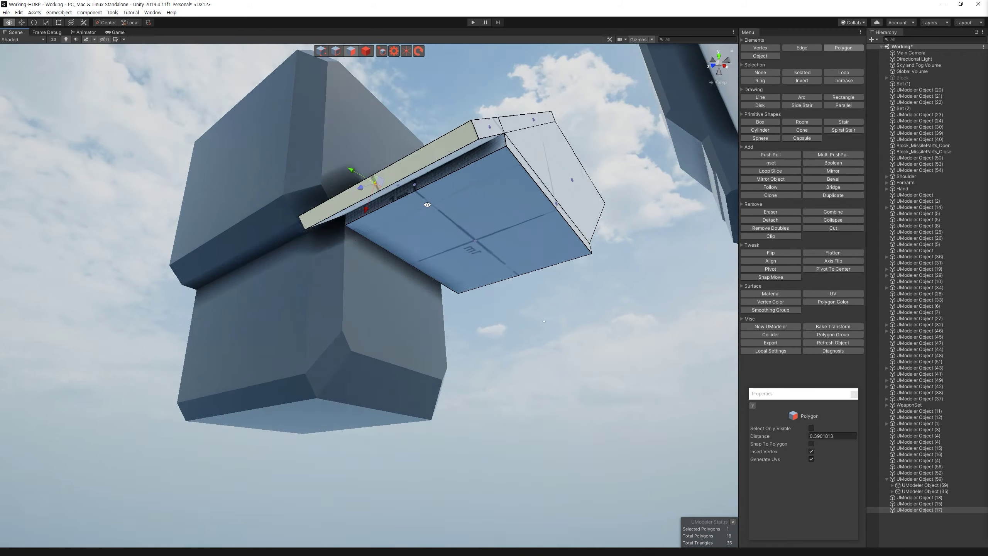
{"action": "left_click_drag", "start_coordinate": [375, 238], "coordinate": [426, 193], "text": "alt"}
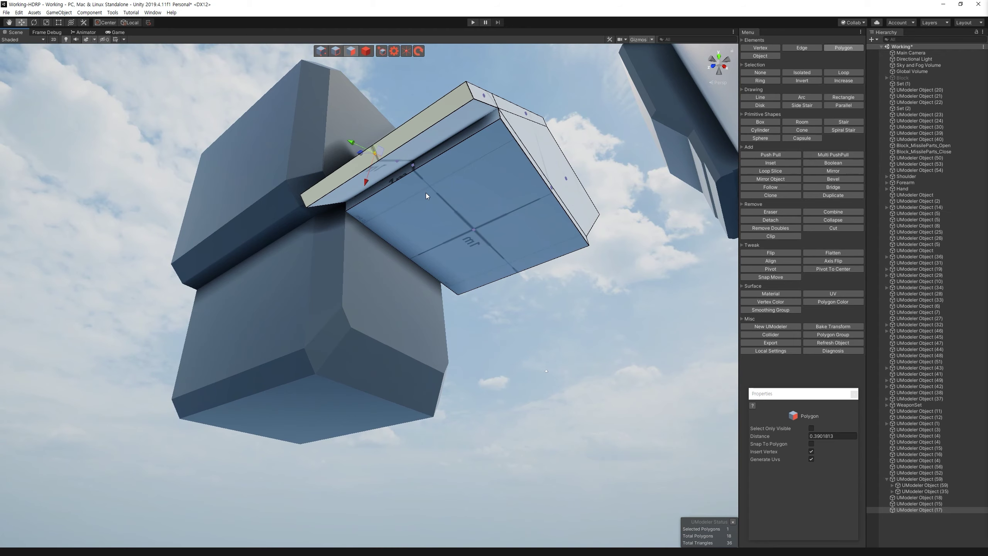
{"action": "mouse_move", "coordinate": [426, 192]}
{"action": "left_mouse_down", "text": "alt"}
{"action": "mouse_move", "coordinate": [328, 277]}
{"action": "mouse_move", "coordinate": [465, 281]}
{"action": "mouse_move", "coordinate": [441, 200]}
{"action": "left_mouse_up", "text": "alt"}
{"action": "key", "text": "ctrl+z"}
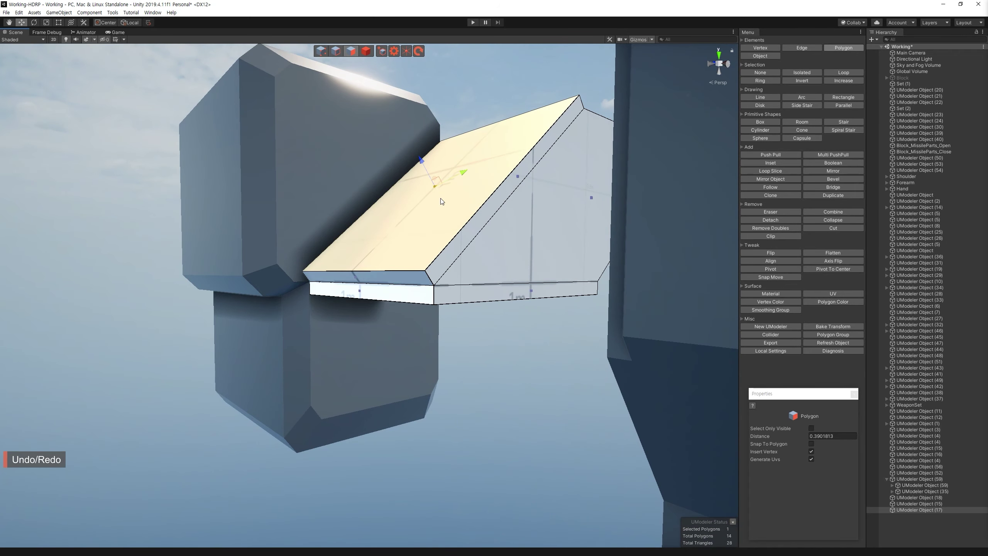
{"action": "key", "text": "ctrl+z"}
{"action": "left_click_drag", "start_coordinate": [441, 200], "coordinate": [567, 169], "text": "alt"}
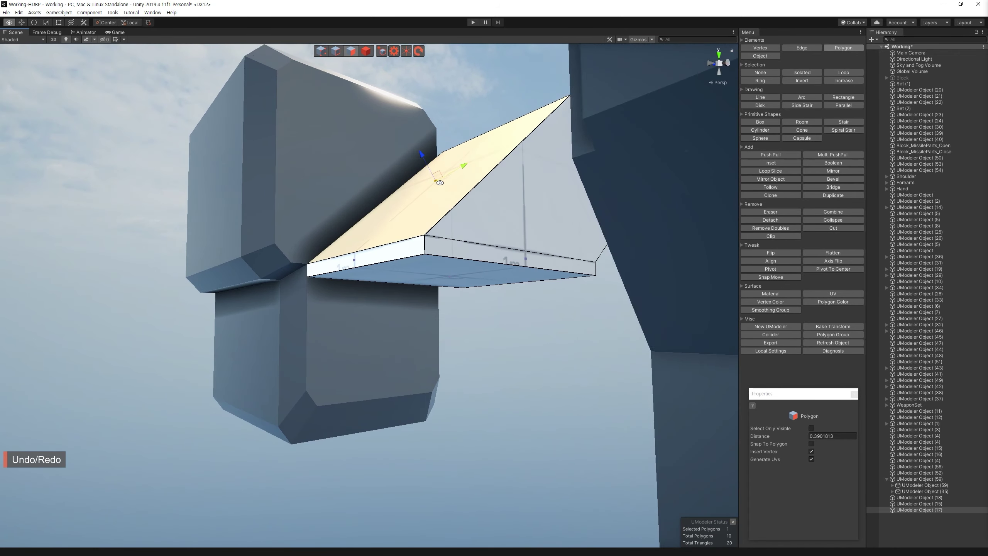
{"action": "key", "text": "ctrl+z"}
{"action": "left_click_drag", "start_coordinate": [569, 166], "coordinate": [702, 124], "text": "alt"}
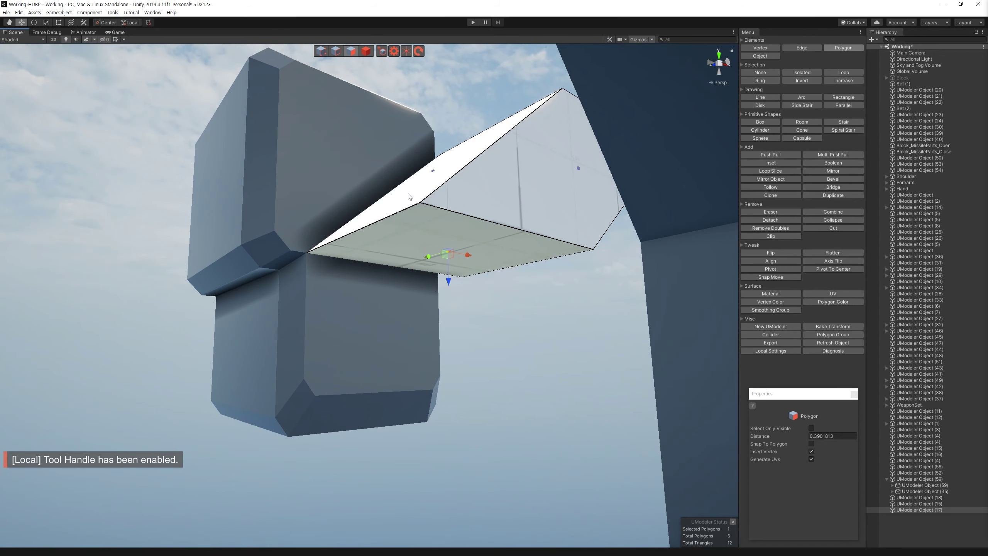
Step: Extrude the slanted face into a thick slab, bridge its edges and push the end face outward
{"action": "left_click_drag", "start_coordinate": [409, 196], "coordinate": [412, 132], "text": "shift"}
{"action": "left_click", "coordinate": [832, 78]}
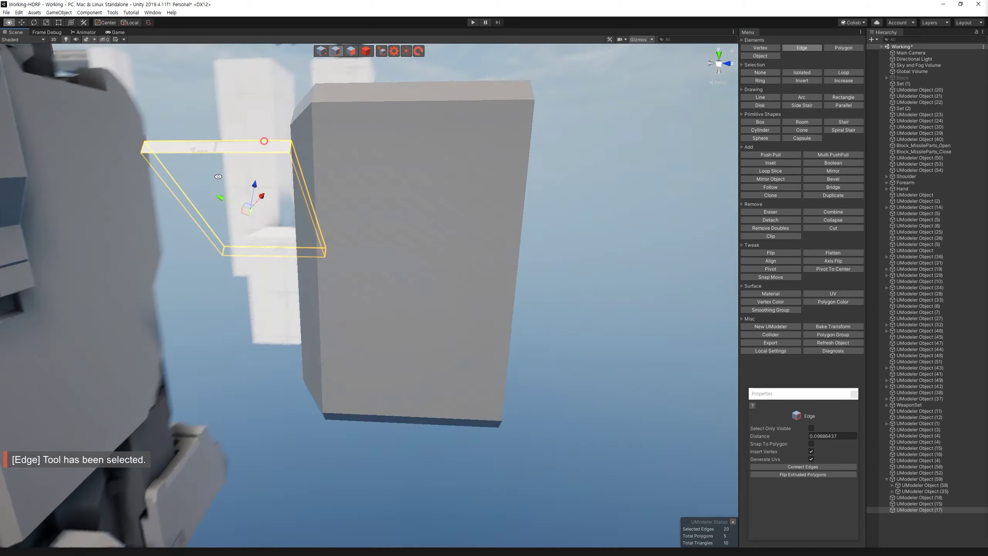
{"action": "left_click", "coordinate": [192, 208]}
{"action": "left_click", "coordinate": [304, 202]}
{"action": "left_click_drag", "start_coordinate": [304, 202], "coordinate": [482, 174], "text": "alt"}
{"action": "mouse_move", "coordinate": [501, 136]}
{"action": "left_mouse_down", "text": "alt"}
{"action": "mouse_move", "coordinate": [397, 276]}
{"action": "mouse_move", "coordinate": [527, 162]}
{"action": "mouse_move", "coordinate": [381, 311]}
{"action": "mouse_move", "coordinate": [440, 290]}
{"action": "left_mouse_up", "text": "alt"}
{"action": "key", "text": "4"}
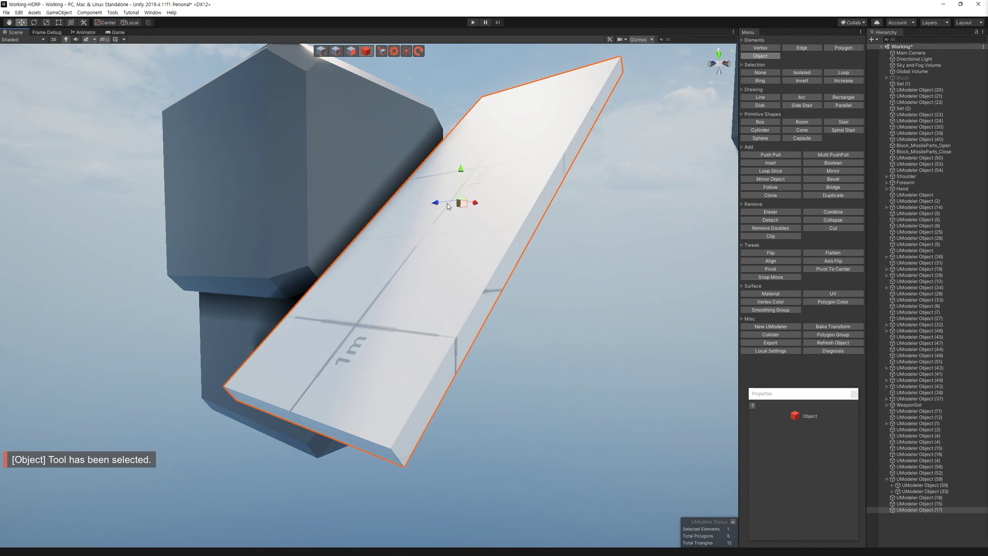
{"action": "mouse_move", "coordinate": [446, 203]}
{"action": "left_mouse_down", "text": "alt"}
{"action": "mouse_move", "coordinate": [322, 203]}
{"action": "mouse_move", "coordinate": [344, 216]}
{"action": "mouse_move", "coordinate": [307, 272]}
{"action": "left_mouse_up", "text": "alt"}
Step: Select the box's upper faces and detach the upper block into its own piece
{"action": "left_click", "coordinate": [350, 52]}
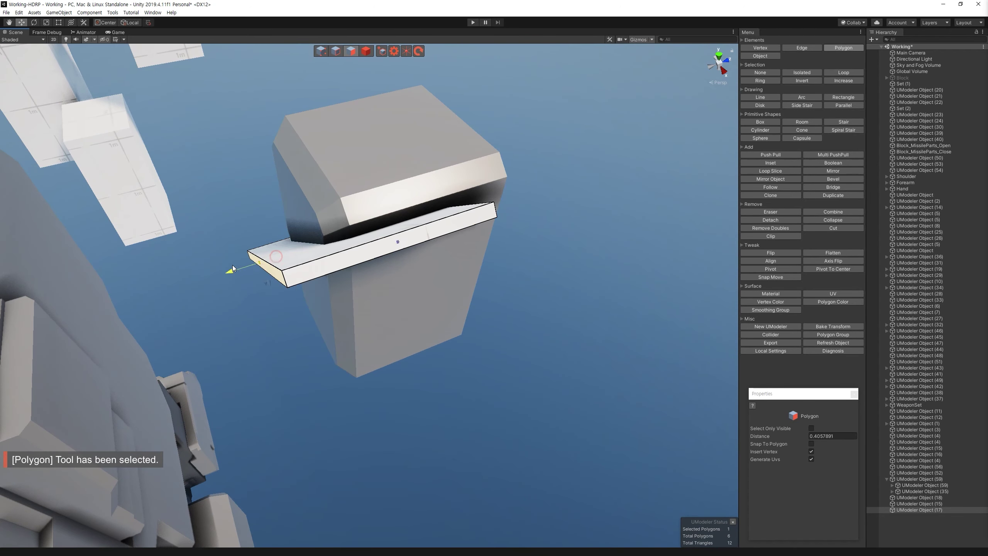
{"action": "double_click", "coordinate": [378, 280]}
{"action": "mouse_move", "coordinate": [514, 268]}
{"action": "left_mouse_down", "text": "alt"}
{"action": "mouse_move", "coordinate": [378, 279]}
{"action": "mouse_move", "coordinate": [397, 249]}
{"action": "left_mouse_up", "text": "alt"}
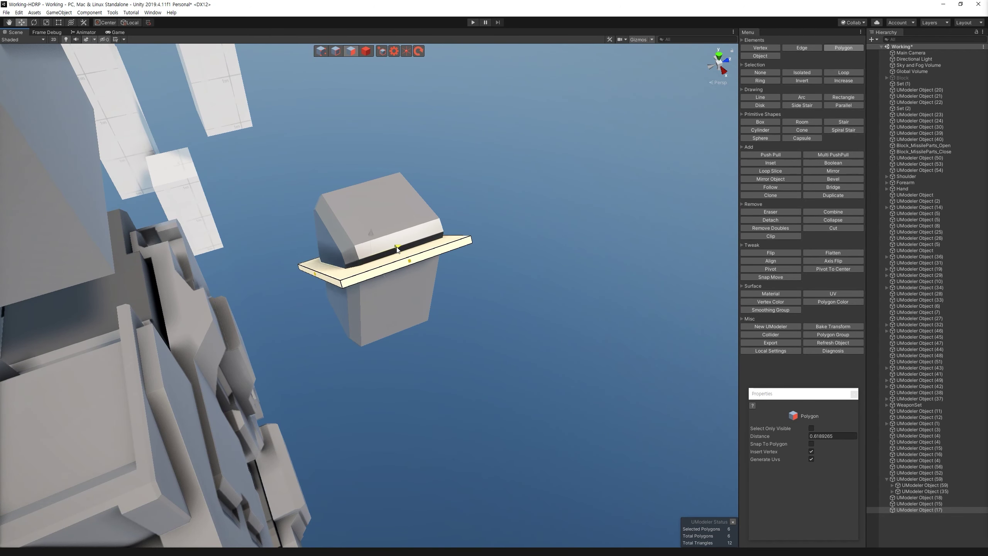
{"action": "left_click", "coordinate": [760, 56]}
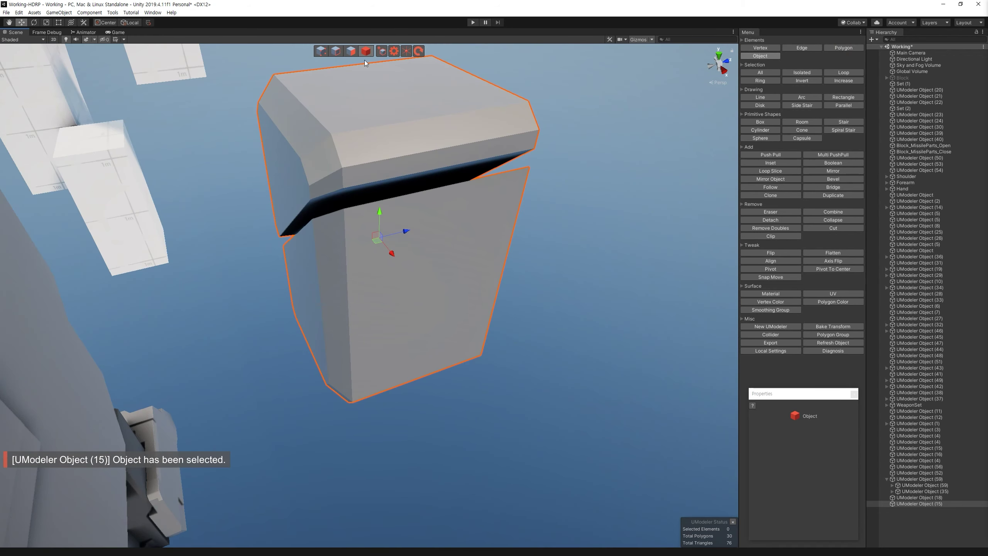
{"action": "left_click_drag", "start_coordinate": [365, 60], "coordinate": [378, 80], "text": "alt"}
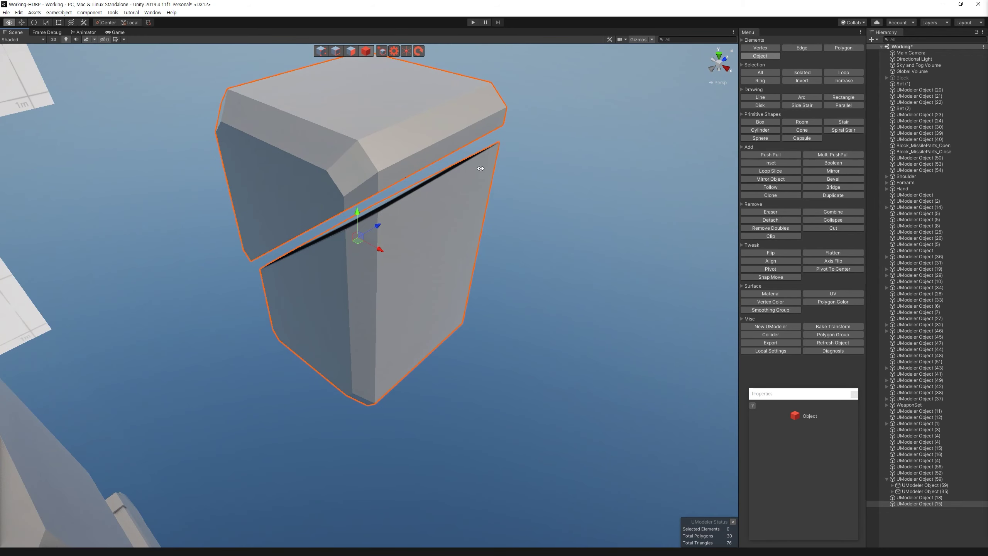
{"action": "key", "text": "3"}
{"action": "left_click", "coordinate": [379, 105]}
{"action": "left_click", "coordinate": [802, 72]}
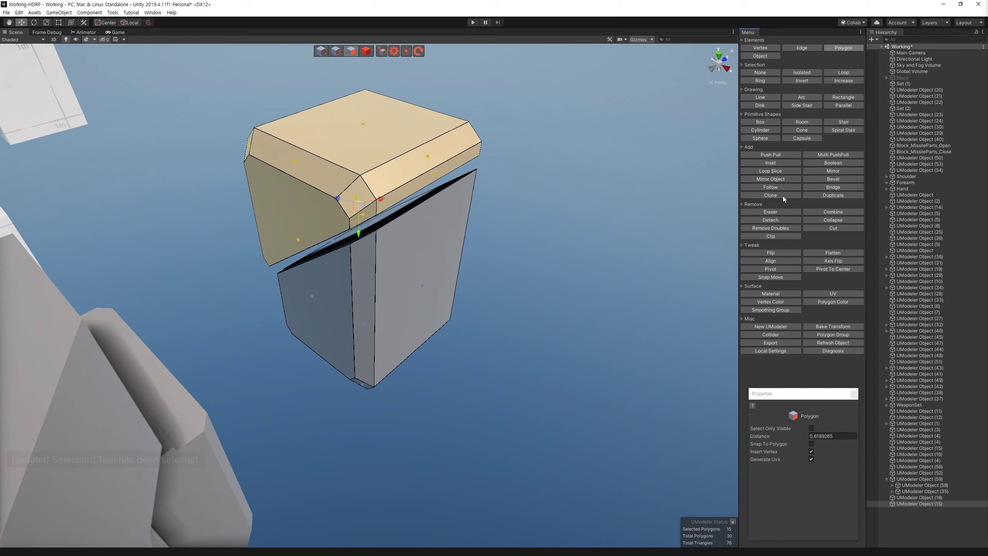
{"action": "left_click", "coordinate": [777, 219]}
Step: Select the flat reference panel at top left and slide it to the right
{"action": "left_click_drag", "start_coordinate": [390, 250], "coordinate": [183, 148], "text": "alt"}
{"action": "left_click", "coordinate": [179, 151]}
{"action": "key", "text": "f"}
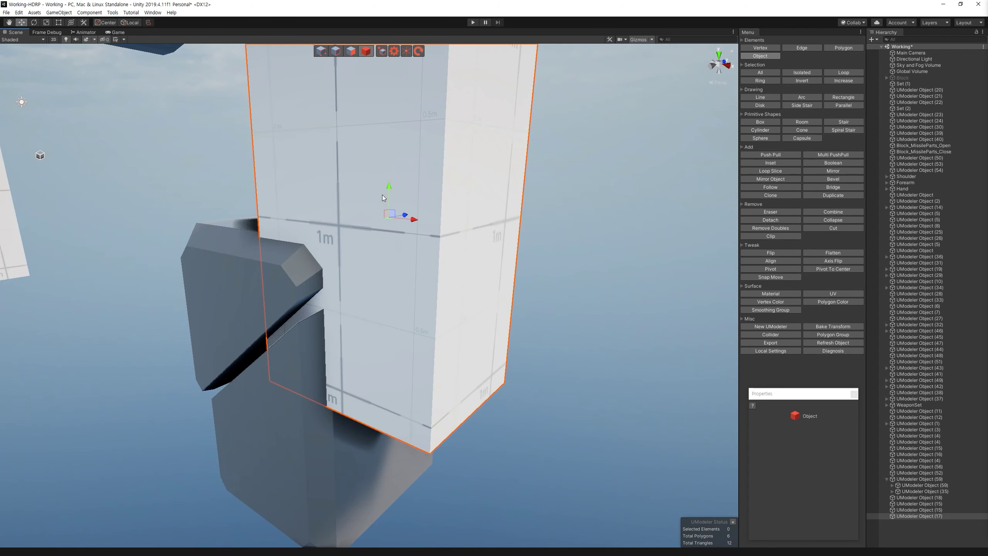
{"action": "left_click", "coordinate": [387, 206]}
{"action": "left_click", "coordinate": [387, 209]}
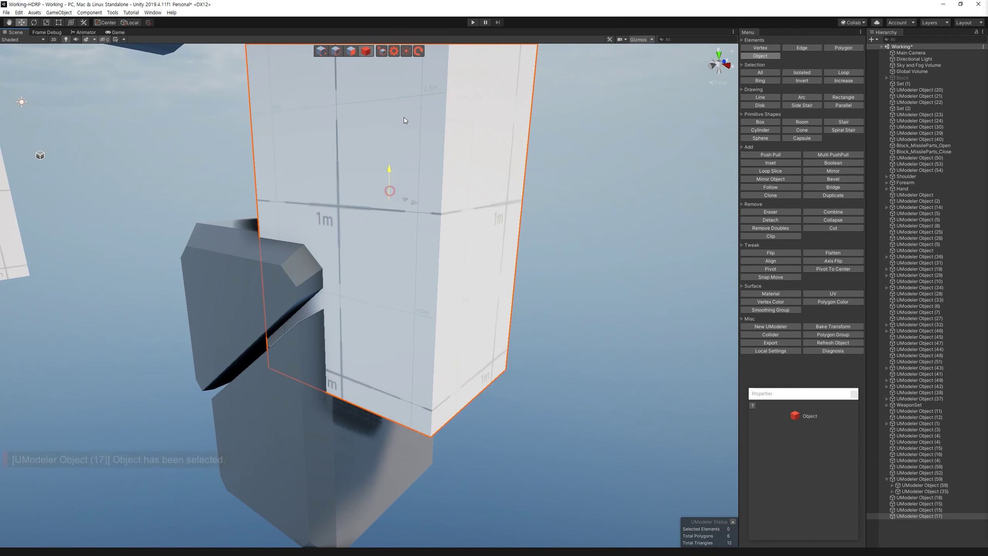
{"action": "mouse_move", "coordinate": [392, 193]}
{"action": "left_mouse_down", "text": "alt"}
{"action": "mouse_move", "coordinate": [392, 142]}
{"action": "mouse_move", "coordinate": [404, 163]}
{"action": "mouse_move", "coordinate": [423, 315]}
{"action": "mouse_move", "coordinate": [385, 320]}
{"action": "left_mouse_up", "text": "alt"}
{"action": "left_click", "coordinate": [391, 293], "text": "shift"}
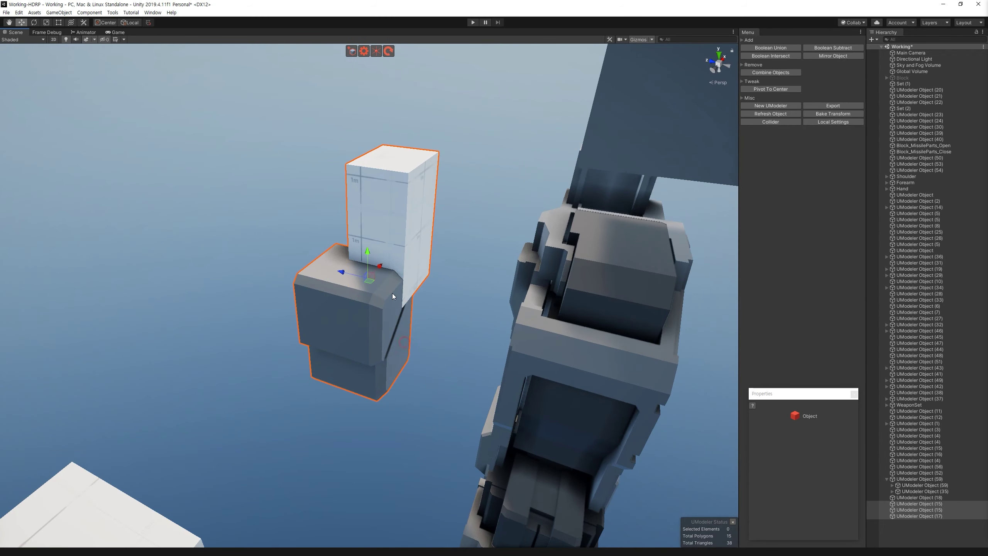
{"action": "left_click_drag", "start_coordinate": [318, 260], "coordinate": [423, 239], "text": "alt"}
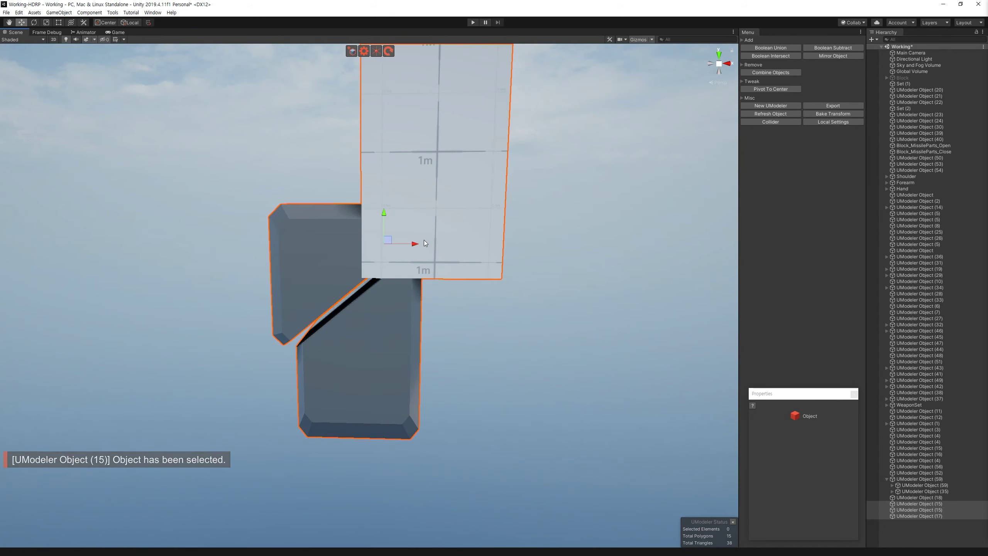
{"action": "left_click", "coordinate": [424, 239]}
{"action": "left_click_drag", "start_coordinate": [456, 160], "coordinate": [495, 167]}
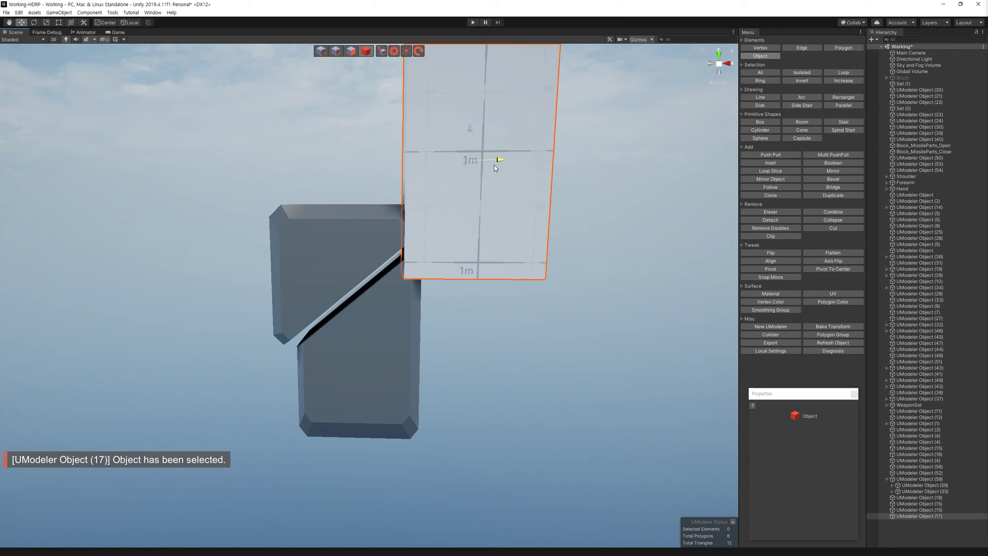
{"action": "left_click_drag", "start_coordinate": [468, 119], "coordinate": [465, 172], "text": "alt"}
{"action": "scroll", "coordinate": [498, 211], "scroll_direction": "up", "scroll_amount": 2}
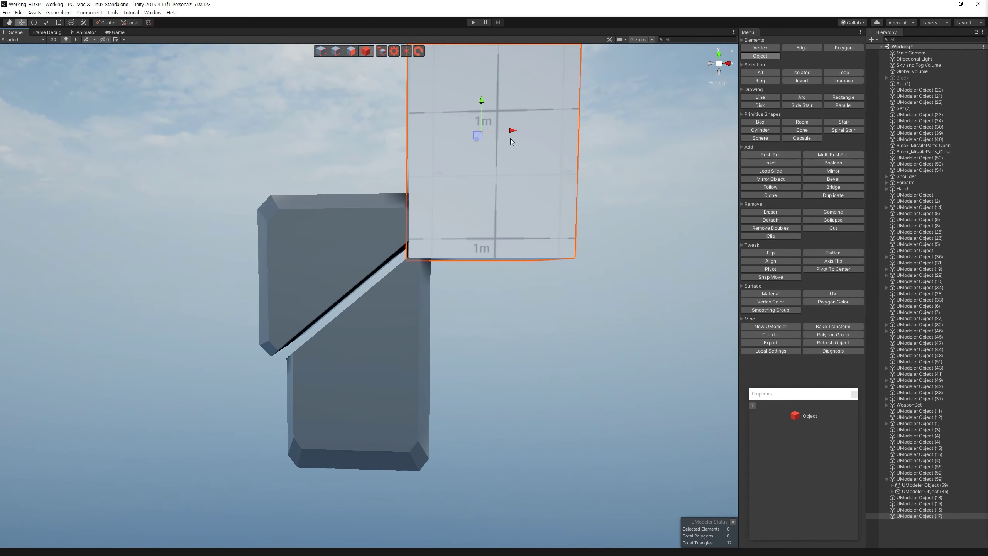
Step: Adjust the panel and lower block with the scale and move tools, ending with the lower block selected
{"action": "left_click", "coordinate": [358, 389], "text": "shift"}
{"action": "mouse_move", "coordinate": [608, 162]}
{"action": "left_mouse_down", "text": "alt"}
{"action": "mouse_move", "coordinate": [453, 281]}
{"action": "mouse_move", "coordinate": [405, 248]}
{"action": "left_mouse_up", "text": "alt"}
{"action": "key", "text": "r"}
{"action": "scroll", "coordinate": [411, 252], "scroll_direction": "up", "scroll_amount": 3}
{"action": "scroll", "coordinate": [436, 237], "scroll_direction": "down", "scroll_amount": 3}
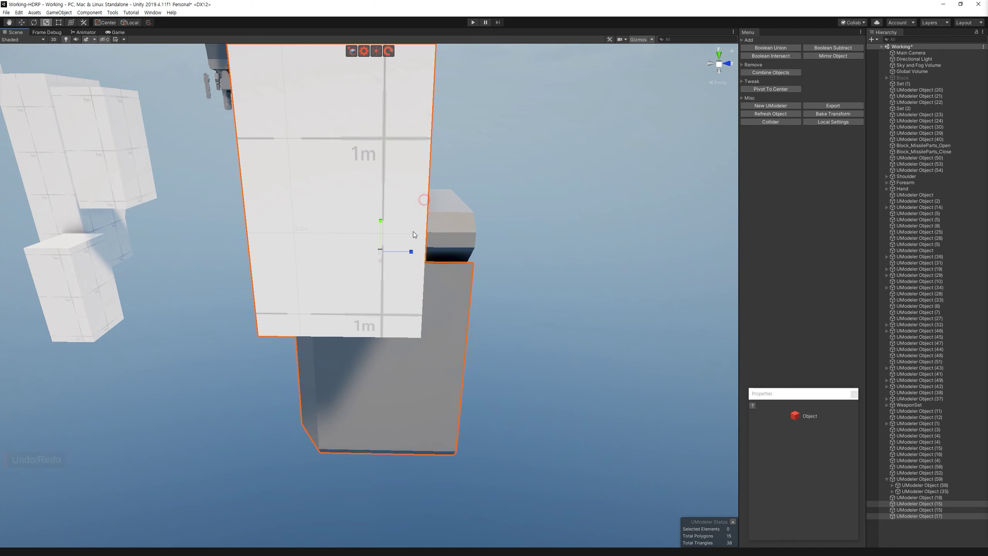
{"action": "left_click", "coordinate": [400, 172]}
{"action": "scroll", "coordinate": [370, 133], "scroll_direction": "up", "scroll_amount": 3}
{"action": "key", "text": "w"}
{"action": "left_click", "coordinate": [394, 355]}
{"action": "mouse_move", "coordinate": [393, 355]}
{"action": "left_mouse_down", "text": "alt"}
{"action": "mouse_move", "coordinate": [614, 237]}
{"action": "mouse_move", "coordinate": [316, 54]}
{"action": "left_mouse_up", "text": "alt"}
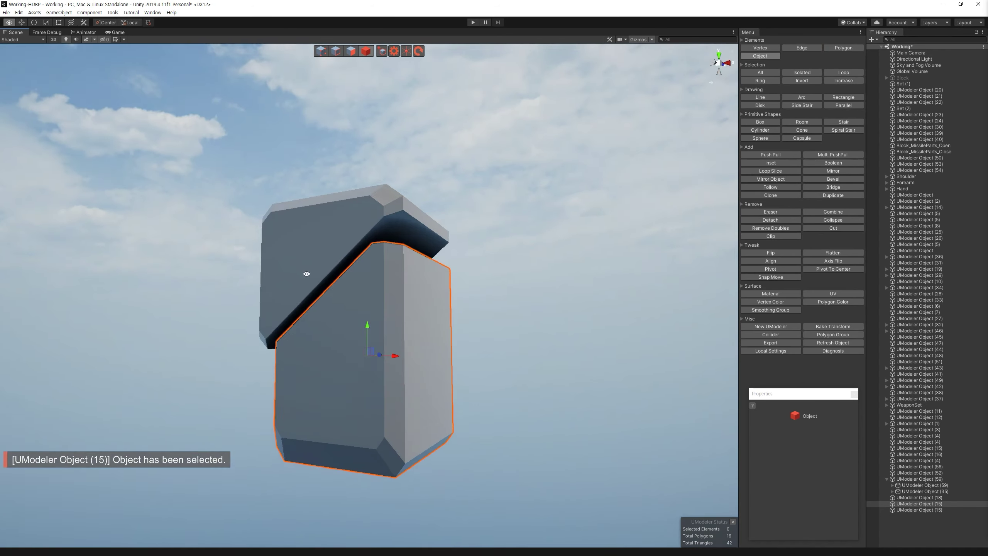
Step: Draw a Line cut from the lower block's top edge to its bottom corner and confirm it
{"action": "scroll", "coordinate": [389, 311], "scroll_direction": "up", "scroll_amount": 3}
{"action": "left_click", "coordinate": [317, 54]}
{"action": "left_click_drag", "start_coordinate": [317, 54], "coordinate": [313, 377], "text": "alt"}
{"action": "scroll", "coordinate": [389, 358], "scroll_direction": "up", "scroll_amount": 2}
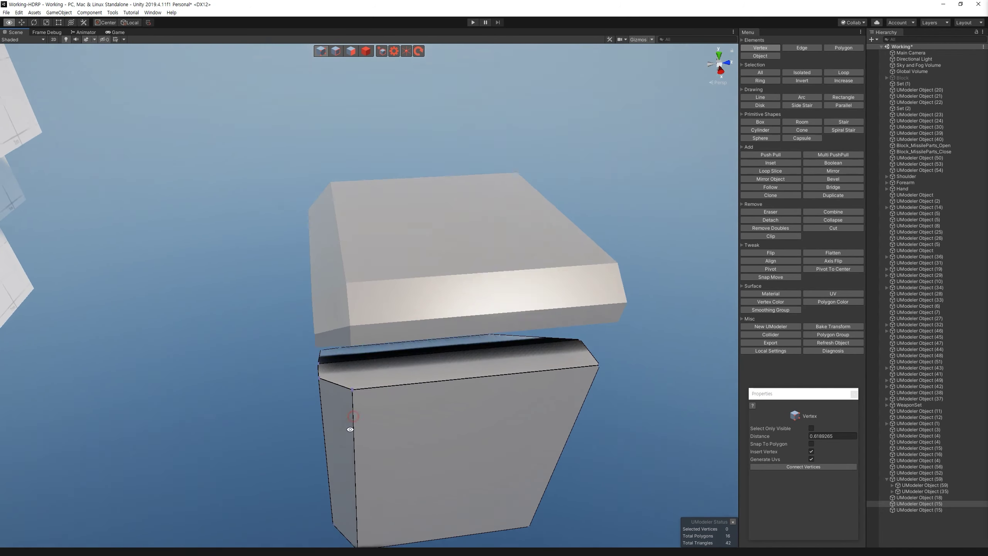
{"action": "scroll", "coordinate": [408, 350], "scroll_direction": "up", "scroll_amount": 3}
{"action": "scroll", "coordinate": [420, 346], "scroll_direction": "up", "scroll_amount": 2}
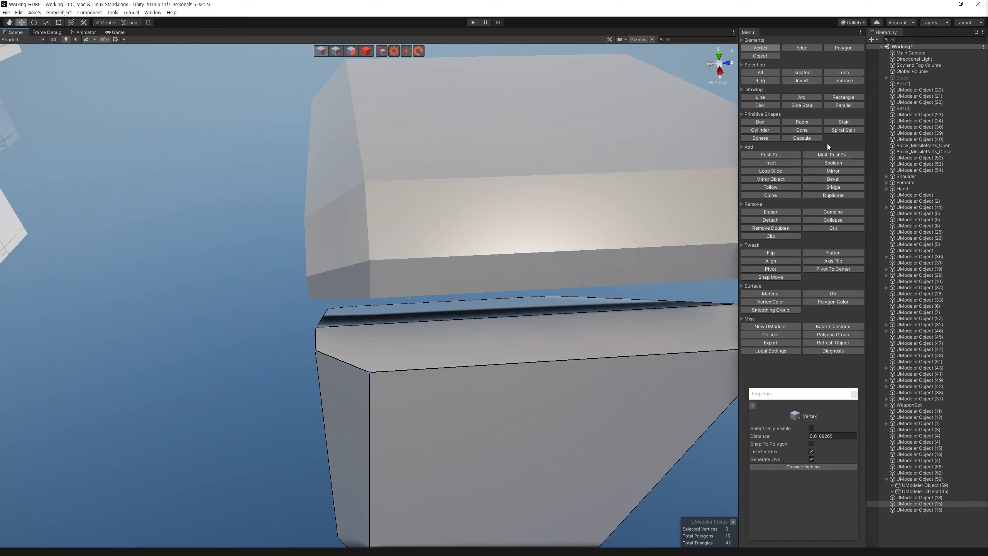
{"action": "left_click", "coordinate": [766, 99]}
{"action": "left_click", "coordinate": [364, 324]}
{"action": "left_click", "coordinate": [369, 372]}
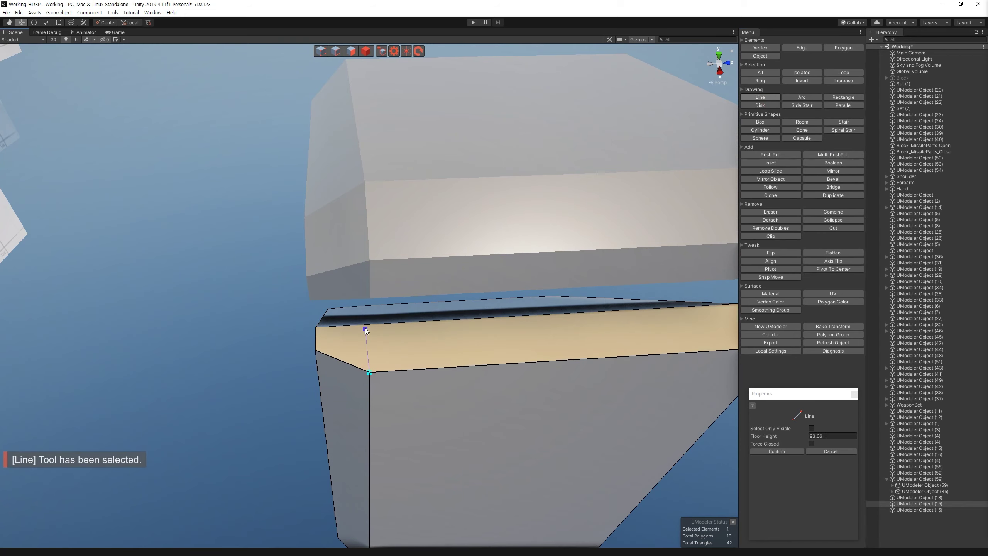
{"action": "left_click_drag", "start_coordinate": [308, 324], "coordinate": [533, 252], "text": "alt"}
{"action": "key", "text": "space"}
Step: Undo the confirmation, cancel the stray pending segment, and confirm the new edge again
{"action": "mouse_move", "coordinate": [354, 417]}
{"action": "left_mouse_down", "text": "alt"}
{"action": "mouse_move", "coordinate": [443, 361]}
{"action": "mouse_move", "coordinate": [373, 142]}
{"action": "left_mouse_up", "text": "alt"}
{"action": "key", "text": "ctrl+z"}
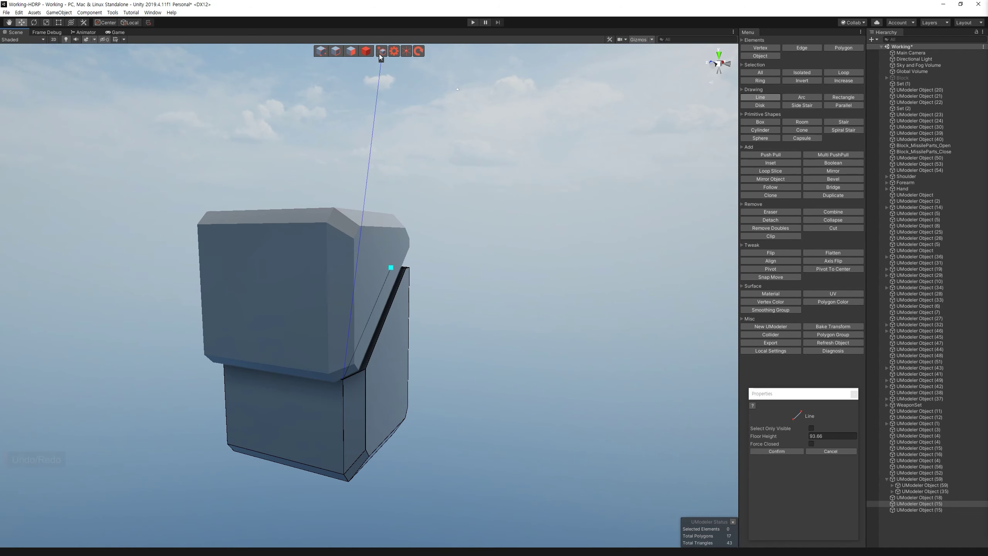
{"action": "key", "text": "ctrl+z"}
{"action": "scroll", "coordinate": [382, 228], "scroll_direction": "up", "scroll_amount": 10}
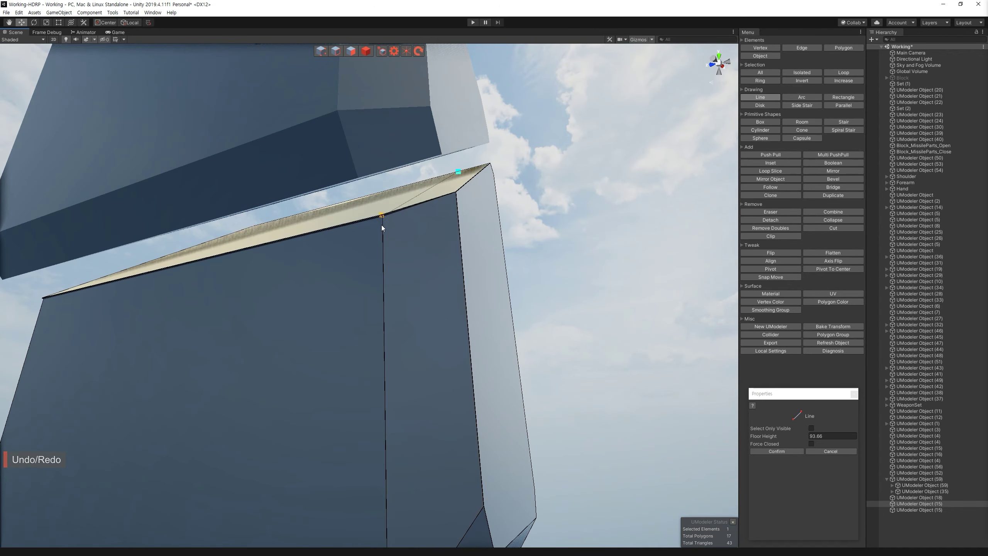
{"action": "left_click_drag", "start_coordinate": [382, 224], "coordinate": [413, 272], "text": "alt"}
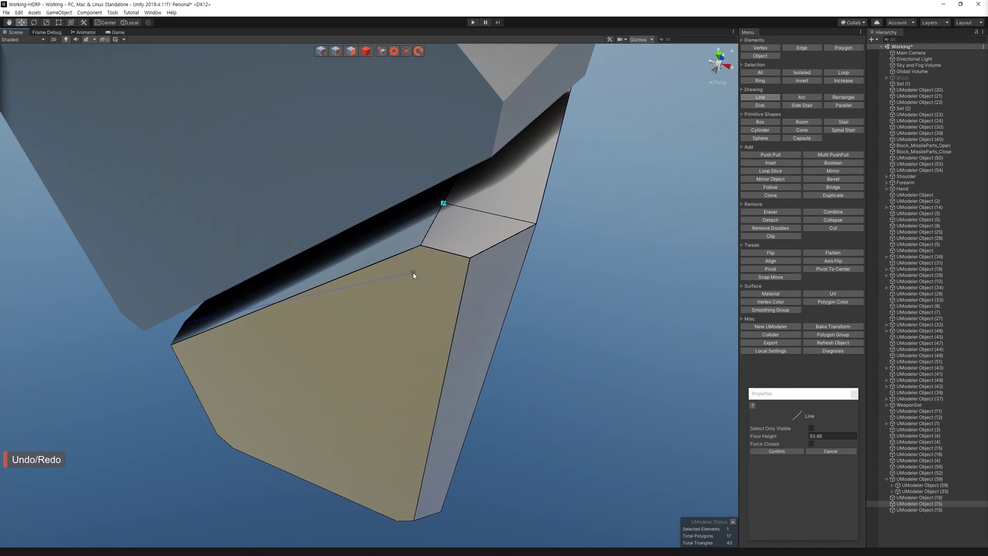
{"action": "key", "text": "Escape"}
{"action": "key", "text": "space"}
{"action": "mouse_move", "coordinate": [437, 253]}
{"action": "left_mouse_down", "text": "alt"}
{"action": "mouse_move", "coordinate": [295, 170]}
{"action": "mouse_move", "coordinate": [283, 264]}
{"action": "left_mouse_up", "text": "alt"}
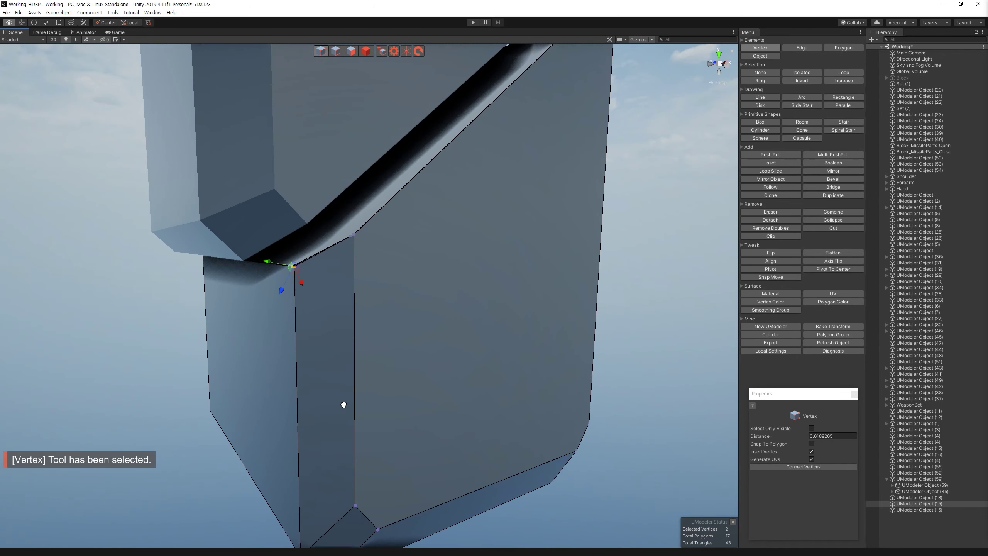
Step: Merge the duplicate vertex pairs along the lower block's slanted top edge
{"action": "scroll", "coordinate": [344, 404], "scroll_direction": "down", "scroll_amount": 5}
{"action": "scroll", "coordinate": [340, 380], "scroll_direction": "up", "scroll_amount": 8}
{"action": "mouse_move", "coordinate": [326, 474]}
{"action": "left_mouse_down", "text": "alt"}
{"action": "mouse_move", "coordinate": [302, 368]}
{"action": "mouse_move", "coordinate": [326, 320]}
{"action": "left_mouse_up", "text": "alt"}
{"action": "scroll", "coordinate": [331, 249], "scroll_direction": "down", "scroll_amount": 5}
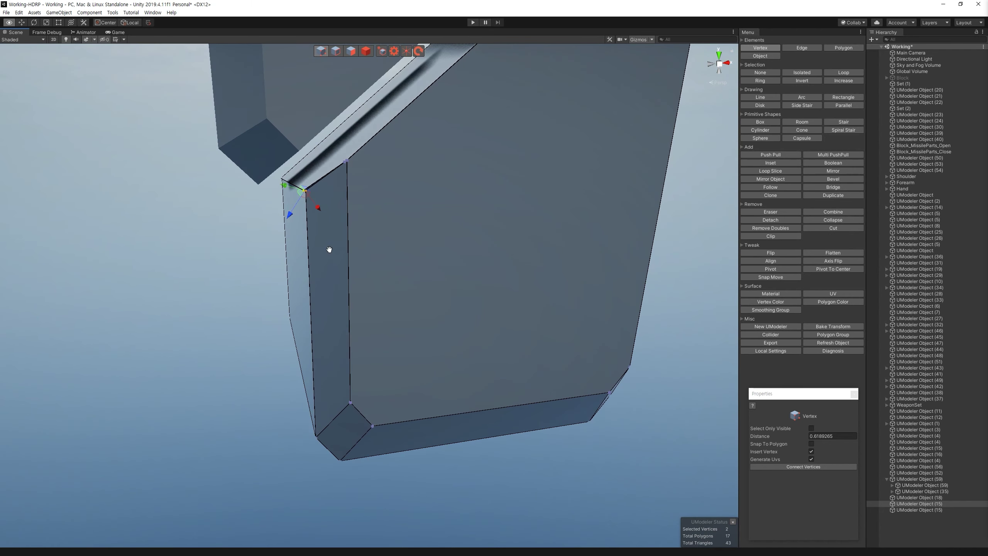
{"action": "left_click_drag", "start_coordinate": [329, 249], "coordinate": [331, 278], "text": "alt"}
{"action": "scroll", "coordinate": [316, 304], "scroll_direction": "up", "scroll_amount": 5}
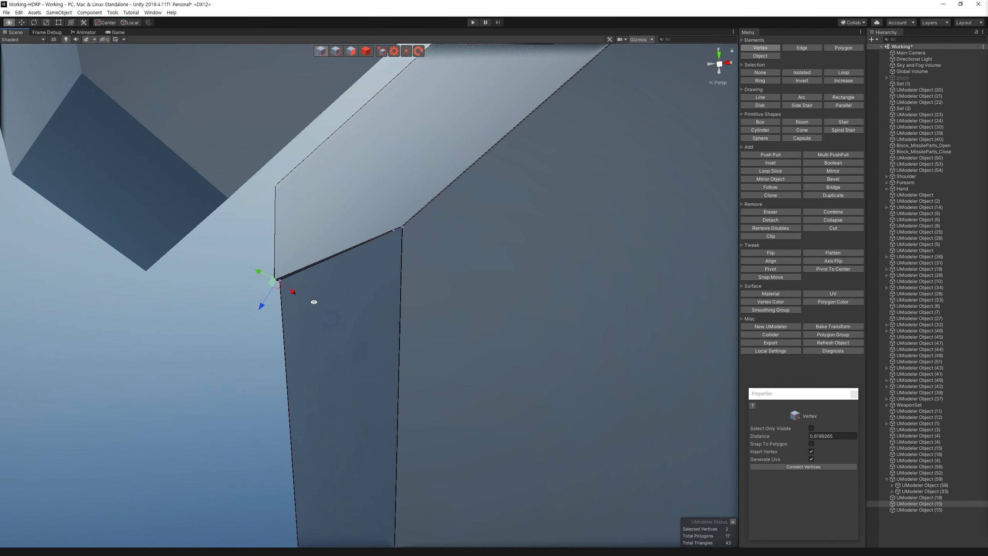
{"action": "left_click", "coordinate": [275, 280]}
{"action": "left_click_drag", "start_coordinate": [276, 280], "coordinate": [209, 239], "text": "alt"}
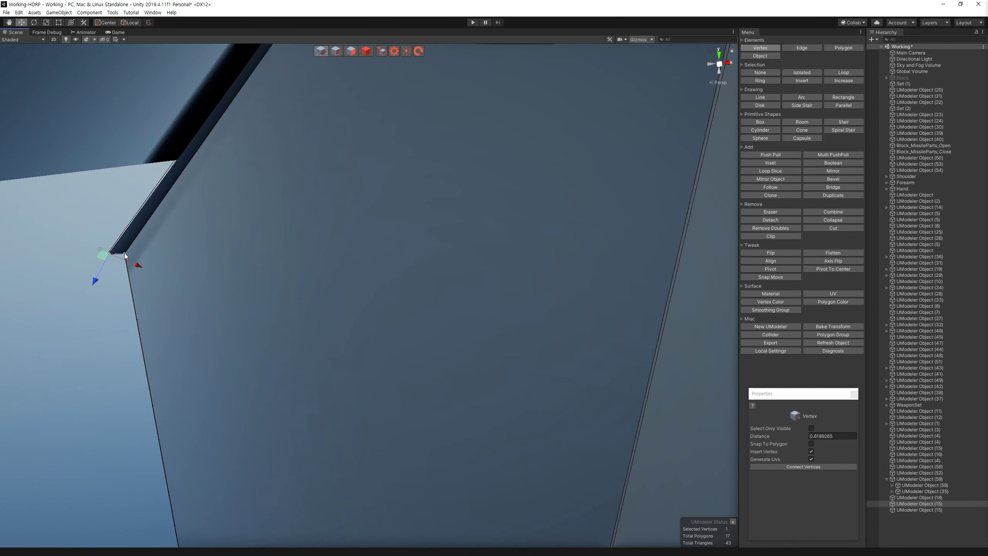
{"action": "left_click", "coordinate": [833, 212]}
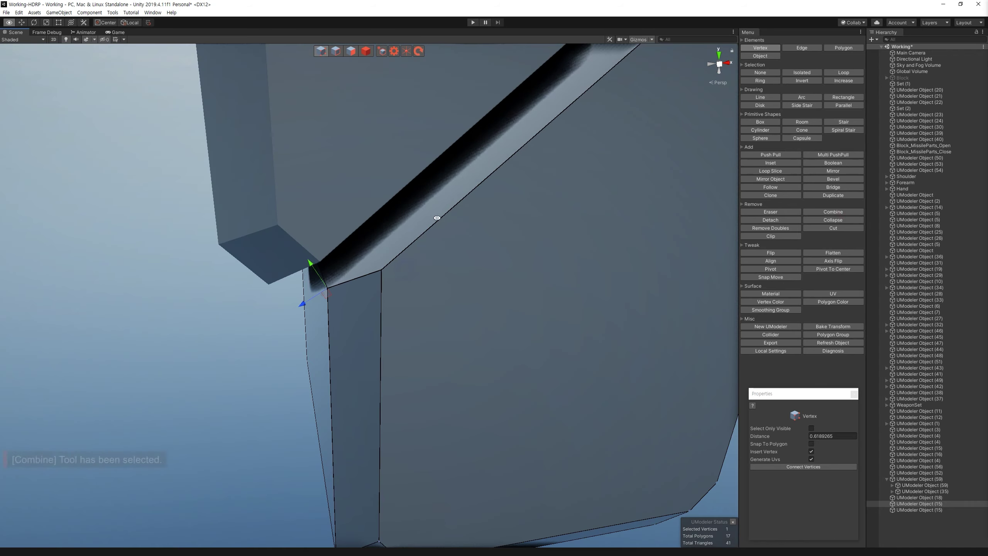
{"action": "mouse_move", "coordinate": [406, 326]}
{"action": "left_mouse_down", "text": "alt"}
{"action": "mouse_move", "coordinate": [402, 227]}
{"action": "mouse_move", "coordinate": [477, 173]}
{"action": "left_mouse_up", "text": "alt"}
{"action": "left_click", "coordinate": [430, 212]}
{"action": "left_click", "coordinate": [840, 213]}
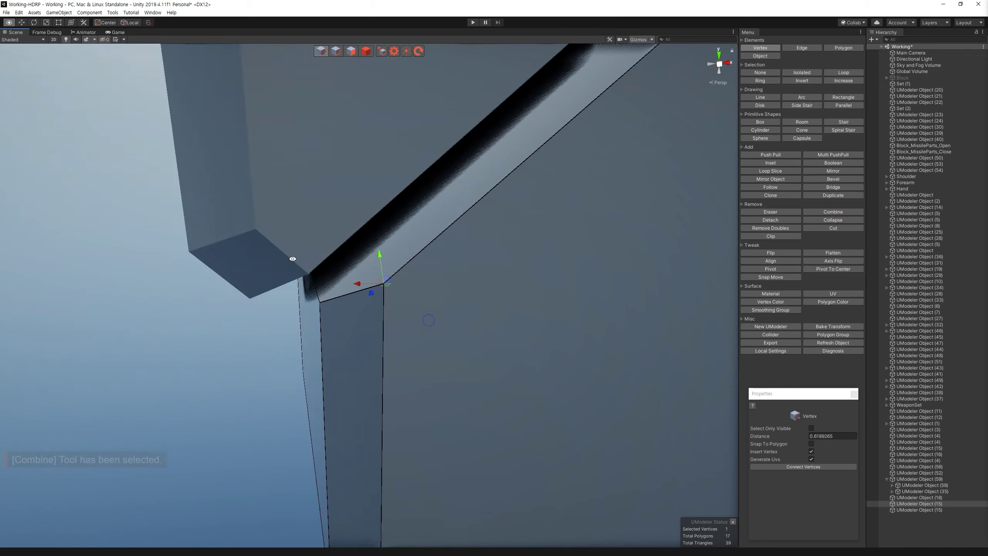
{"action": "left_click_drag", "start_coordinate": [428, 218], "coordinate": [262, 233], "text": "alt"}
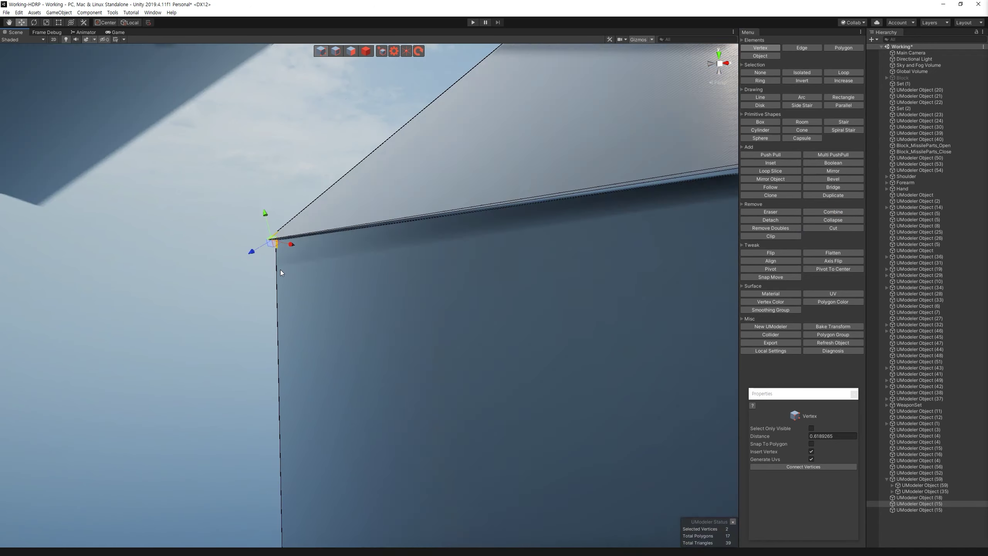
{"action": "key", "text": "f"}
{"action": "left_click_drag", "start_coordinate": [280, 270], "coordinate": [770, 372], "text": "alt"}
{"action": "right_click_drag", "start_coordinate": [770, 372], "coordinate": [394, 290], "text": "alt"}
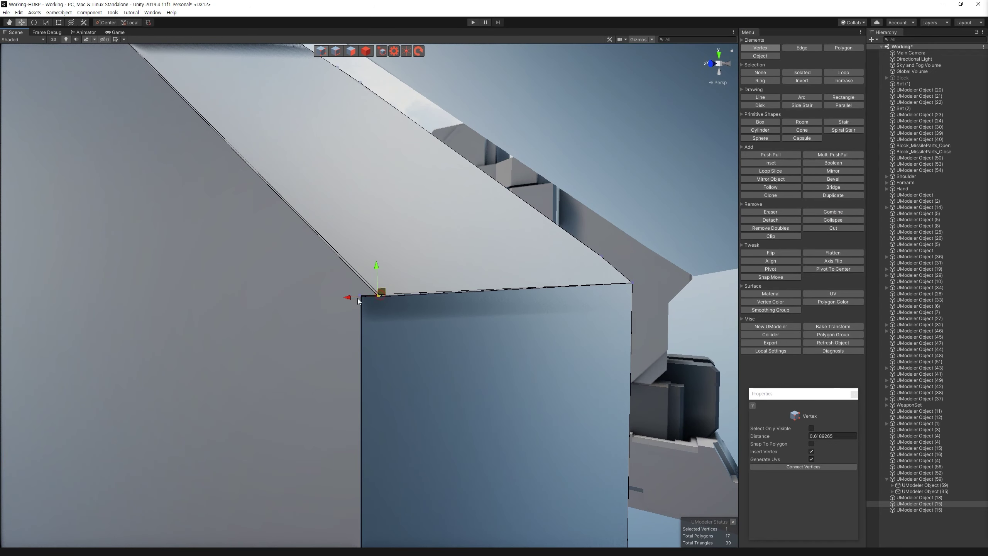
{"action": "left_click_drag", "start_coordinate": [366, 315], "coordinate": [357, 326], "text": "alt"}
{"action": "left_click_drag", "start_coordinate": [562, 326], "coordinate": [336, 288], "text": "alt"}
{"action": "key", "text": "c"}
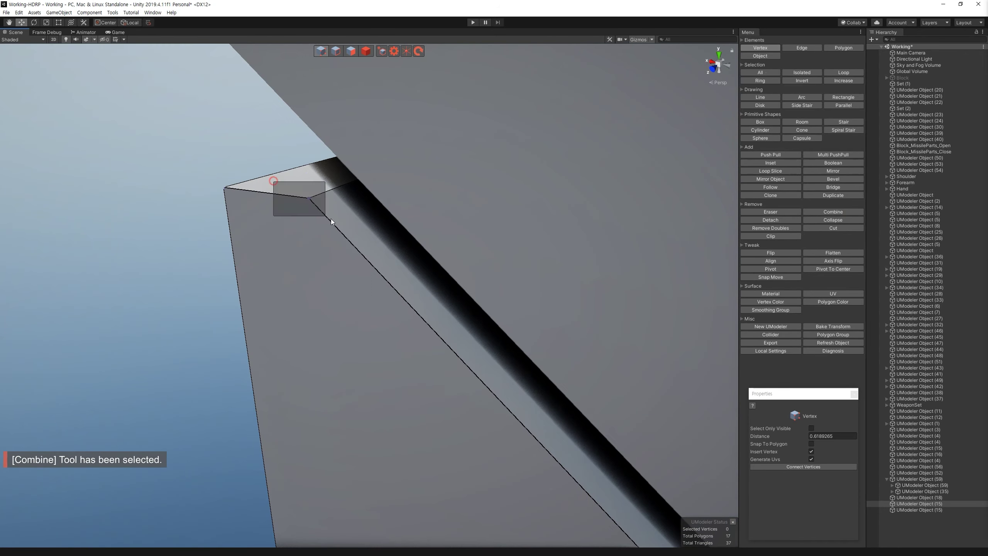
{"action": "key", "text": "f"}
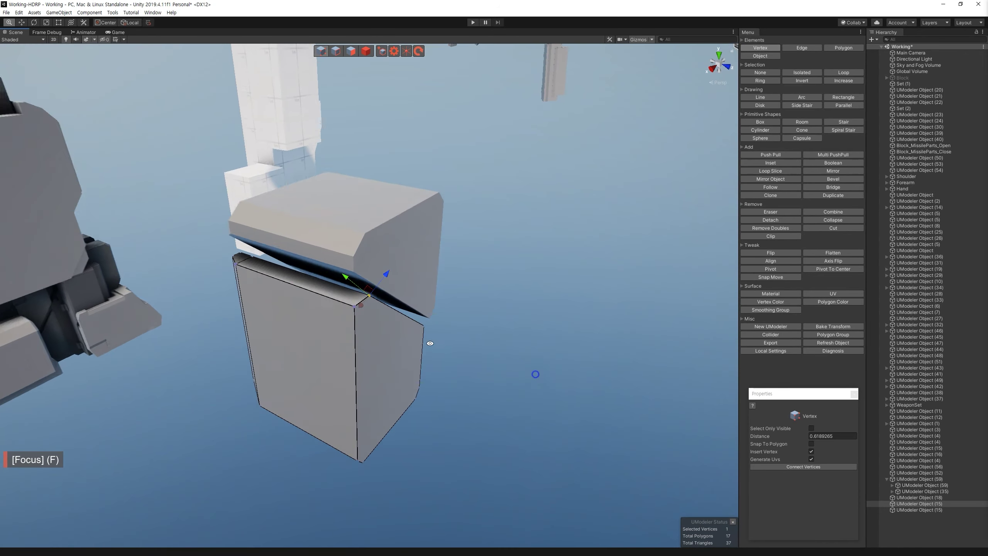
Step: Select all of the lower block's vertices, clear the selection, and undo the last vertex change
{"action": "left_click_drag", "start_coordinate": [136, 189], "coordinate": [592, 507]}
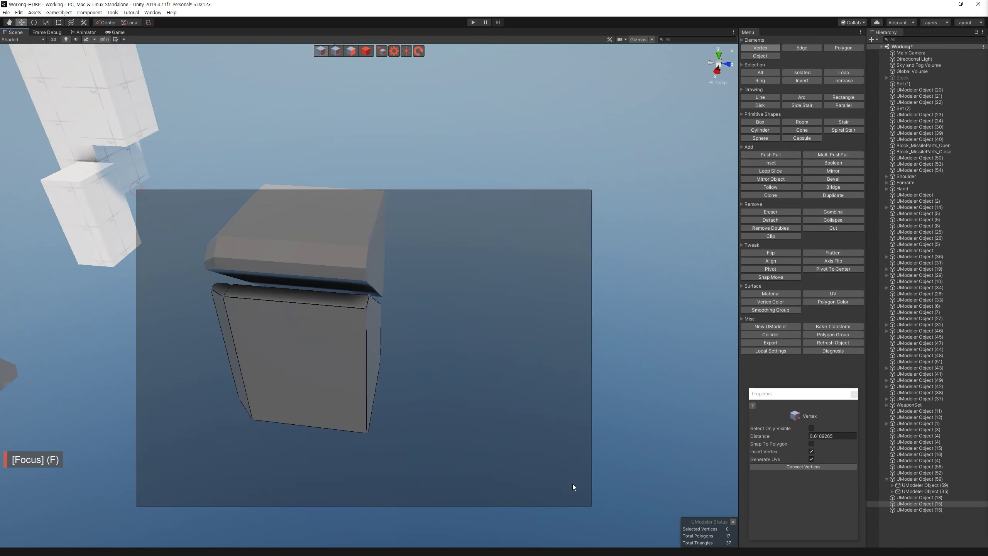
{"action": "mouse_move", "coordinate": [376, 449]}
{"action": "left_mouse_down", "text": "alt"}
{"action": "mouse_move", "coordinate": [376, 392]}
{"action": "mouse_move", "coordinate": [465, 402]}
{"action": "left_mouse_up", "text": "alt"}
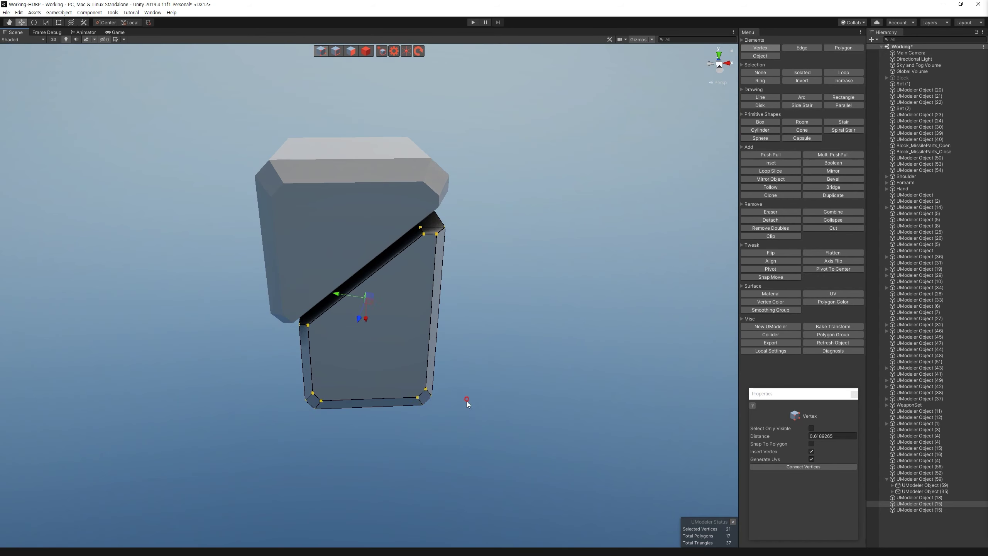
{"action": "left_click", "coordinate": [440, 198]}
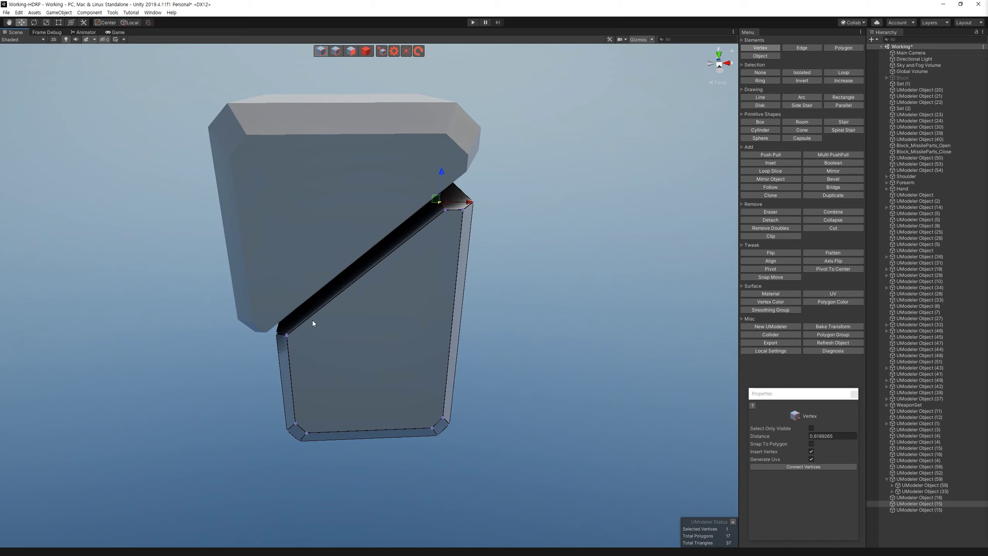
{"action": "mouse_move", "coordinate": [286, 350]}
{"action": "right_mouse_down", "text": "alt"}
{"action": "mouse_move", "coordinate": [550, 401]}
{"action": "mouse_move", "coordinate": [475, 296]}
{"action": "right_mouse_up", "text": "alt"}
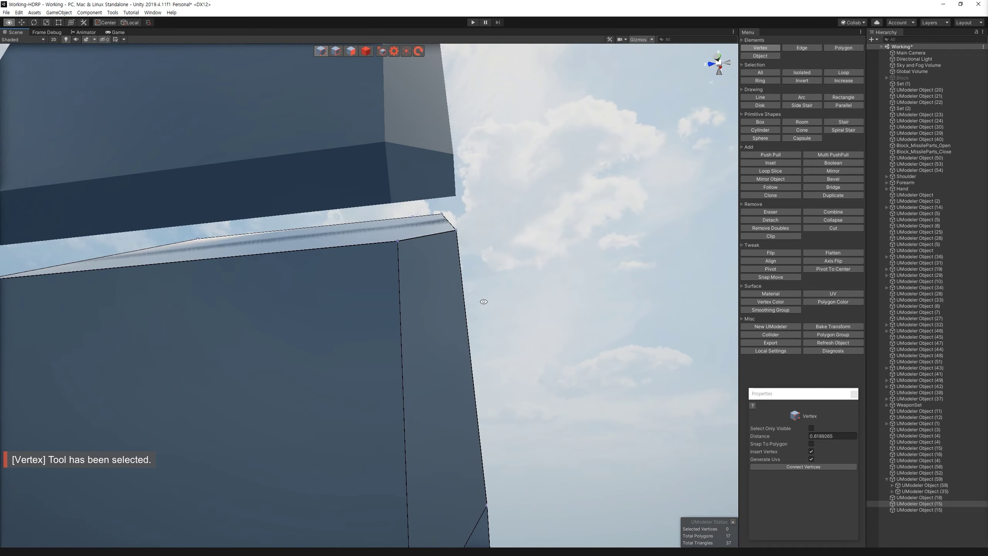
{"action": "key", "text": "ctrl+z"}
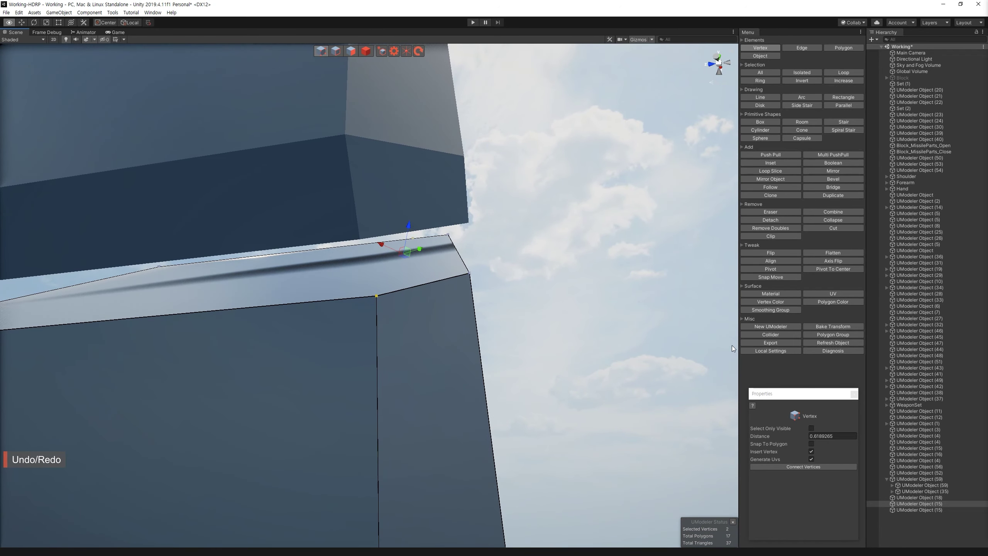
{"action": "key", "text": "3"}
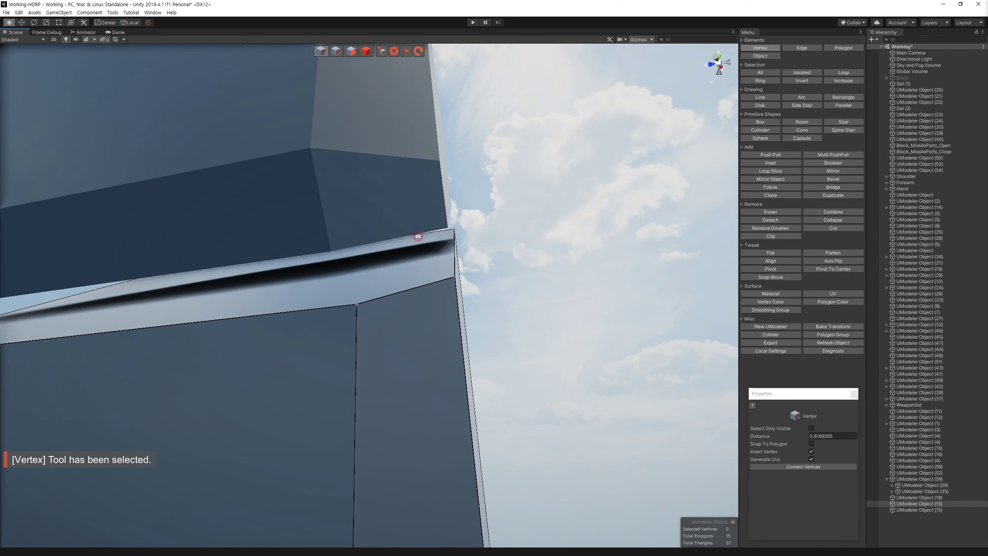
{"action": "left_click_drag", "start_coordinate": [417, 236], "coordinate": [418, 237], "text": "alt"}
{"action": "key", "text": "1"}
{"action": "scroll", "coordinate": [508, 523], "scroll_direction": "down", "scroll_amount": 5}
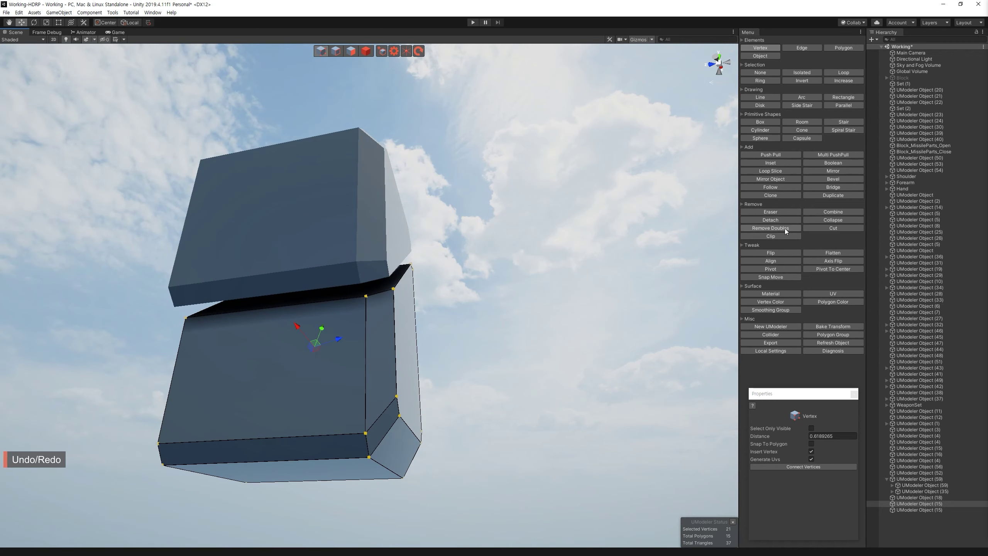
{"action": "scroll", "coordinate": [425, 291], "scroll_direction": "up", "scroll_amount": 5}
{"action": "scroll", "coordinate": [425, 293], "scroll_direction": "up", "scroll_amount": 3}
{"action": "scroll", "coordinate": [424, 296], "scroll_direction": "up", "scroll_amount": 4}
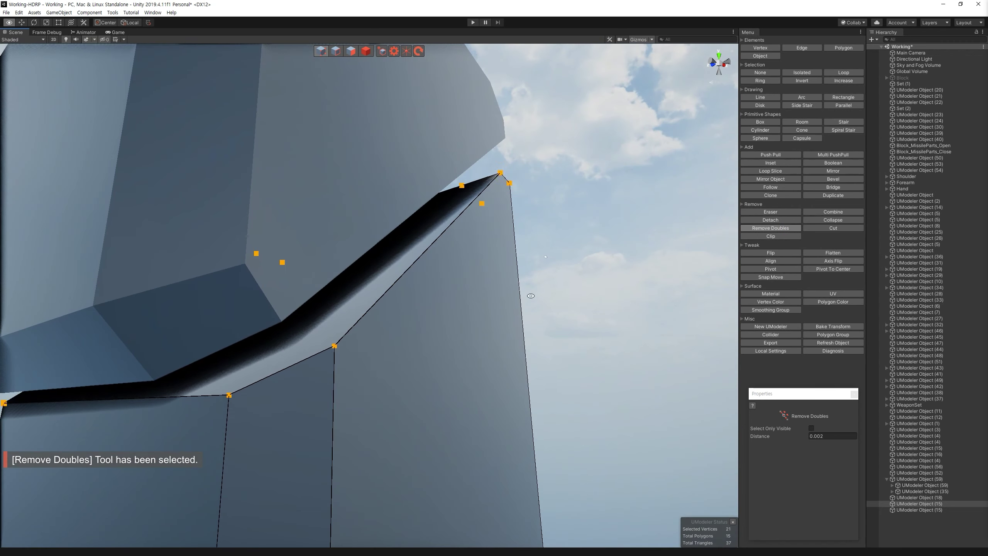
Step: Undo the Connect Vertices edges on the lower block and start a Line cut at the top-edge vertex
{"action": "left_click", "coordinate": [228, 395], "text": "shift"}
{"action": "left_click_drag", "start_coordinate": [237, 384], "coordinate": [363, 209], "text": "alt"}
{"action": "key", "text": "ctrl+z"}
{"action": "mouse_move", "coordinate": [432, 288]}
{"action": "left_mouse_down", "text": "alt"}
{"action": "mouse_move", "coordinate": [491, 327]}
{"action": "mouse_move", "coordinate": [414, 342]}
{"action": "mouse_move", "coordinate": [437, 289]}
{"action": "mouse_move", "coordinate": [485, 247]}
{"action": "mouse_move", "coordinate": [381, 174]}
{"action": "left_mouse_up", "text": "alt"}
{"action": "key", "text": "ctrl+z"}
{"action": "scroll", "coordinate": [513, 287], "scroll_direction": "down", "scroll_amount": 3}
{"action": "left_click_drag", "start_coordinate": [330, 298], "coordinate": [447, 340]}
{"action": "key", "text": "1"}
{"action": "left_click_drag", "start_coordinate": [432, 171], "coordinate": [524, 249], "text": "alt"}
{"action": "key", "text": "ctrl+z"}
{"action": "left_click_drag", "start_coordinate": [435, 419], "coordinate": [449, 275], "text": "alt"}
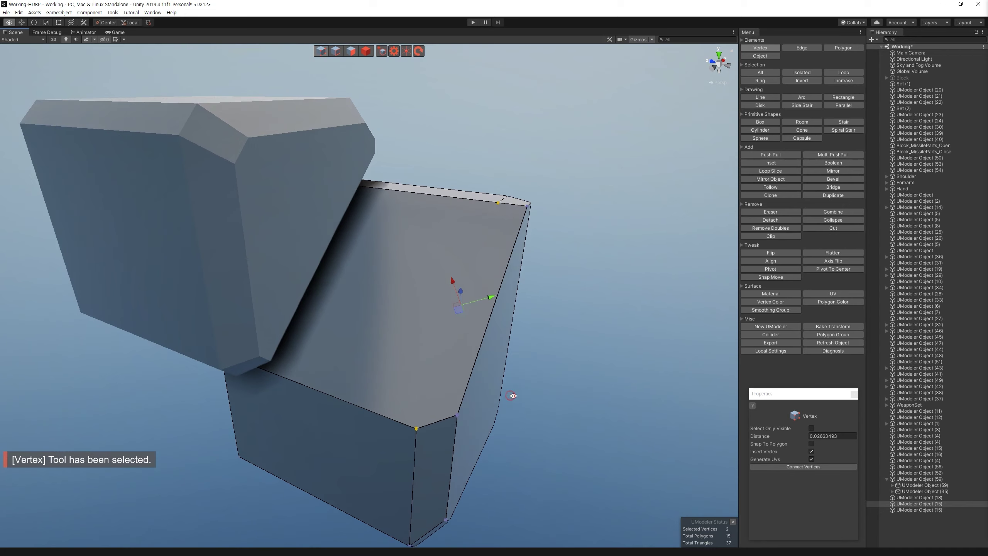
{"action": "key", "text": "l"}
{"action": "left_click", "coordinate": [498, 203]}
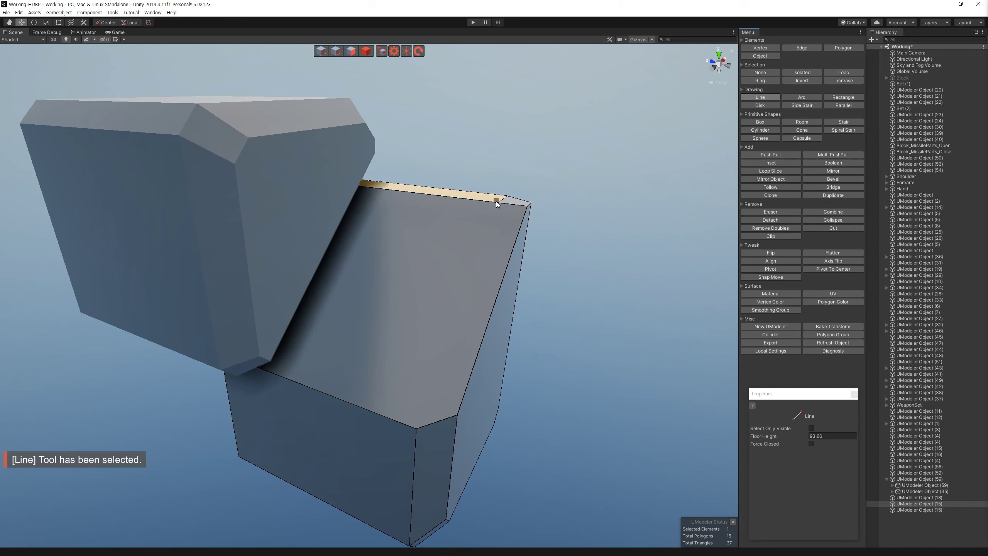
Step: End the cut line at the bottom corner, undo the split, and select the block's side face
{"action": "left_click", "coordinate": [413, 430]}
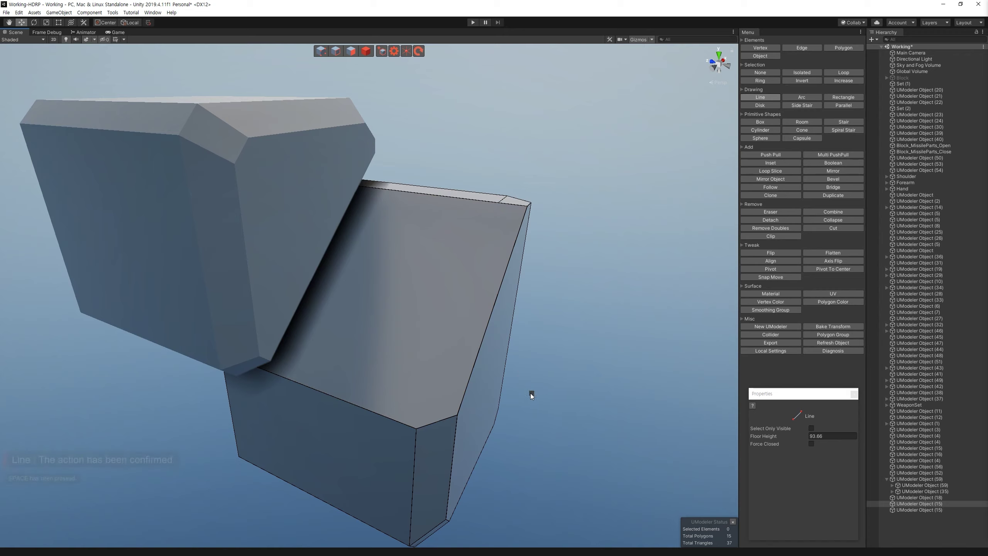
{"action": "left_click_drag", "start_coordinate": [566, 328], "coordinate": [498, 230], "text": "alt"}
{"action": "key", "text": "ctrl+z"}
{"action": "key", "text": "Escape"}
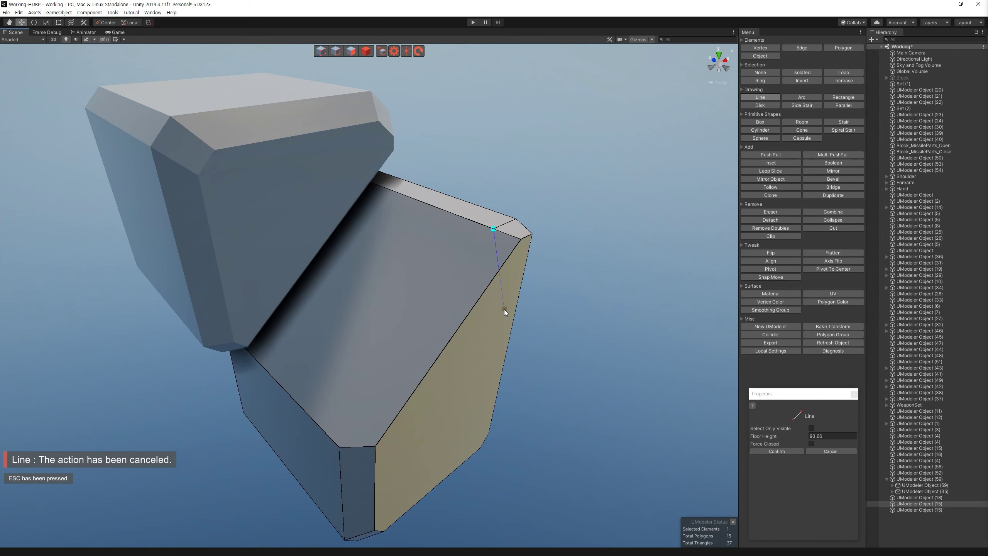
{"action": "key", "text": "Escape"}
{"action": "left_click", "coordinate": [436, 260]}
{"action": "left_click", "coordinate": [509, 290]}
{"action": "left_click_drag", "start_coordinate": [530, 289], "coordinate": [511, 307], "text": "alt"}
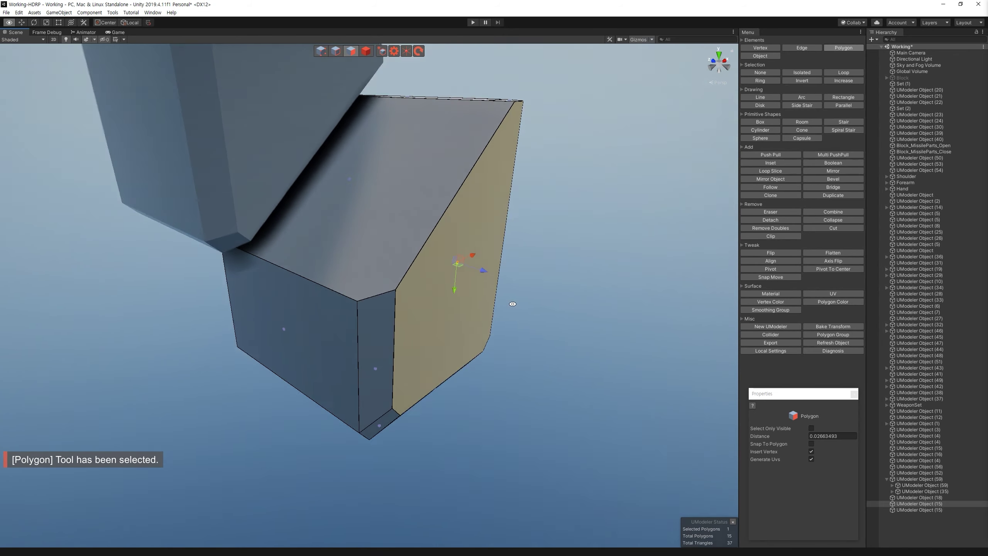
{"action": "scroll", "coordinate": [512, 307], "scroll_direction": "up", "scroll_amount": 5}
Step: Select vertices on the block and try a rectangle on the slanted face, then undo it
{"action": "left_click", "coordinate": [325, 53]}
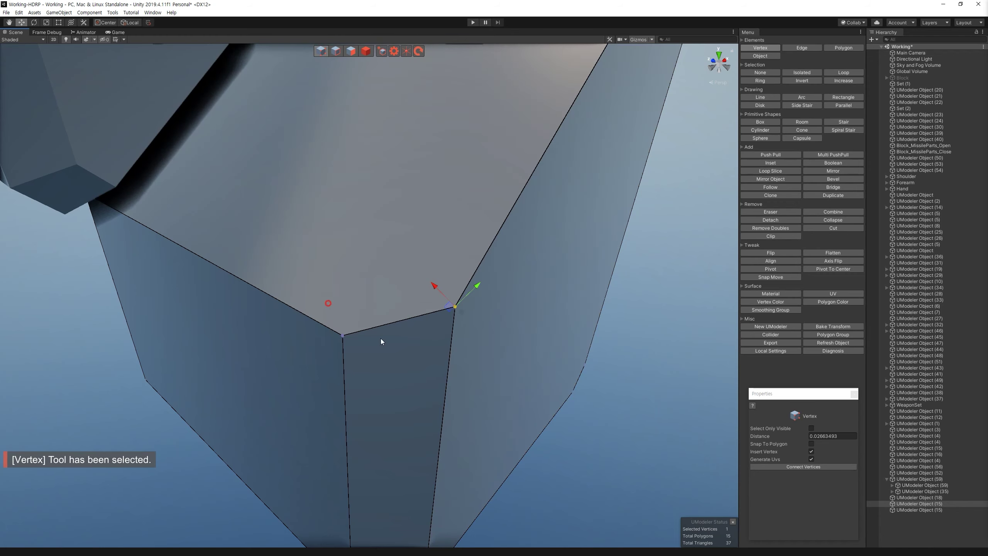
{"action": "scroll", "coordinate": [470, 340], "scroll_direction": "down", "scroll_amount": 3}
{"action": "left_click", "coordinate": [380, 311]}
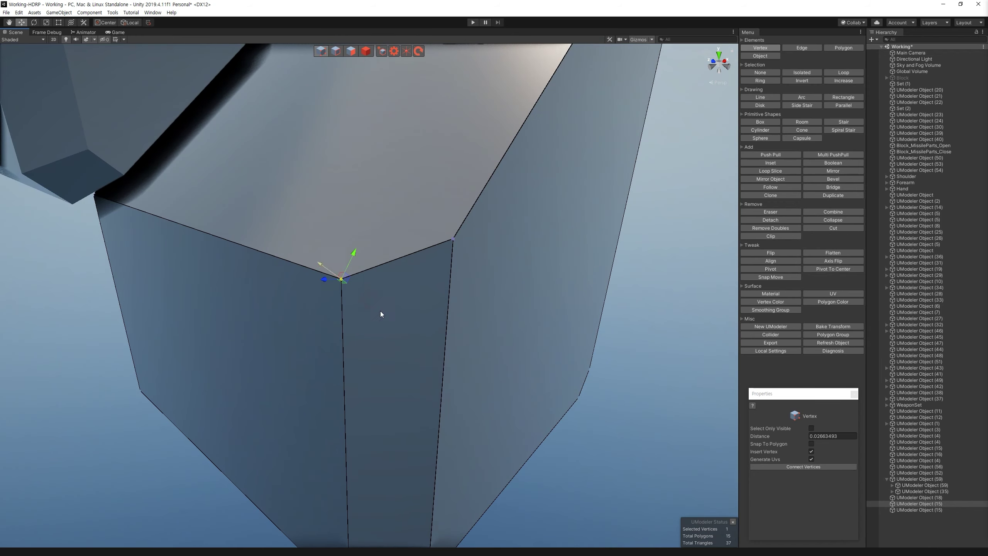
{"action": "left_click_drag", "start_coordinate": [379, 311], "coordinate": [264, 254], "text": "alt"}
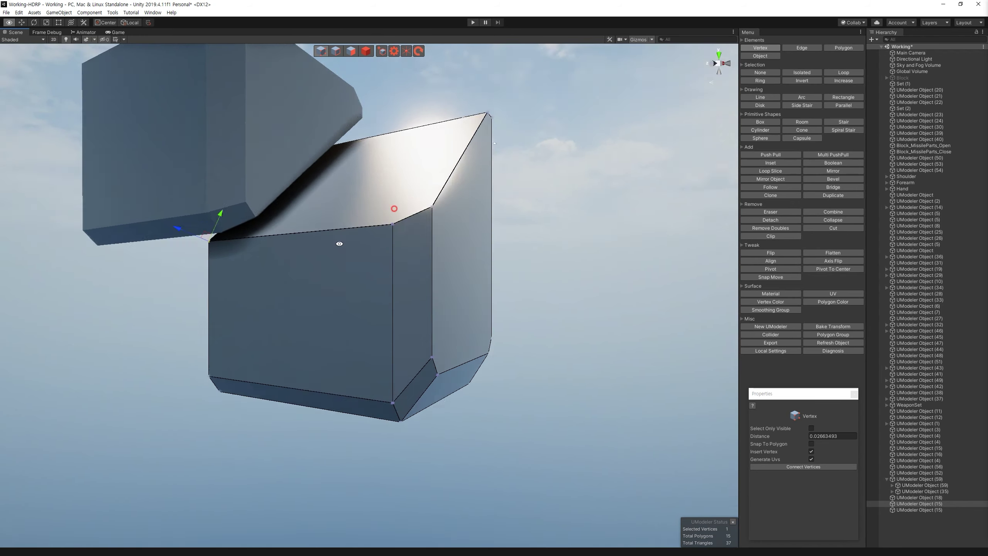
{"action": "left_click_drag", "start_coordinate": [371, 236], "coordinate": [517, 133], "text": "alt"}
{"action": "left_click_drag", "start_coordinate": [575, 103], "coordinate": [575, 103]}
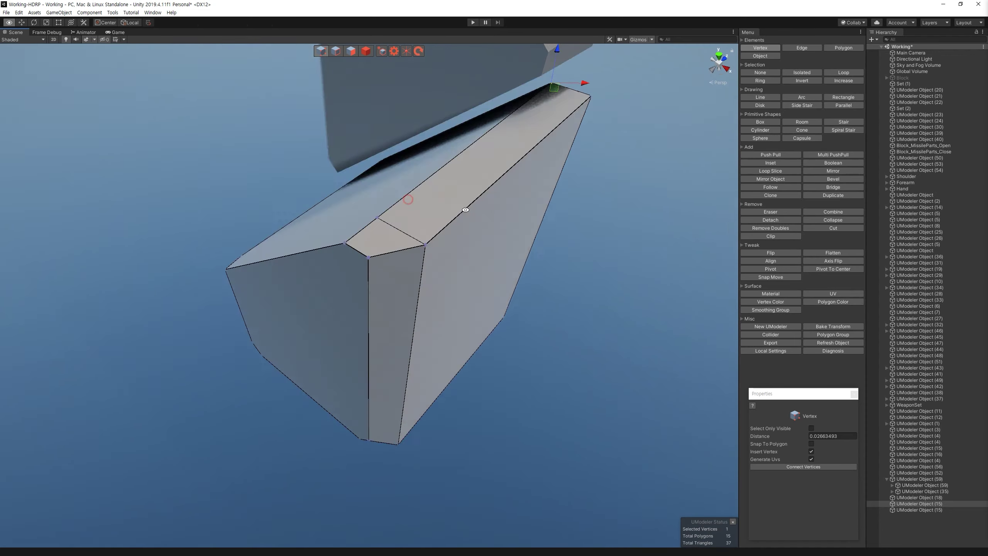
{"action": "left_click_drag", "start_coordinate": [447, 220], "coordinate": [747, 199], "text": "alt"}
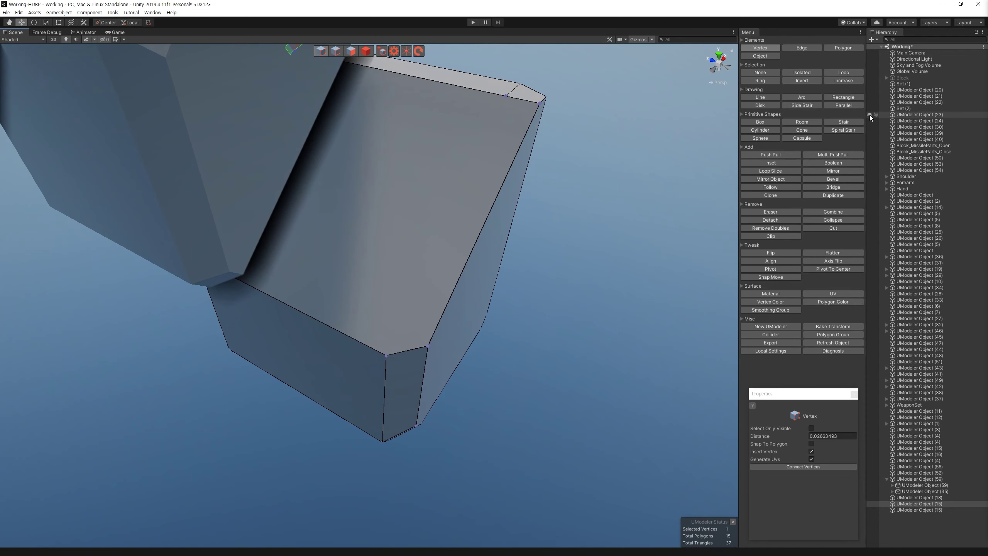
{"action": "left_click", "coordinate": [849, 97]}
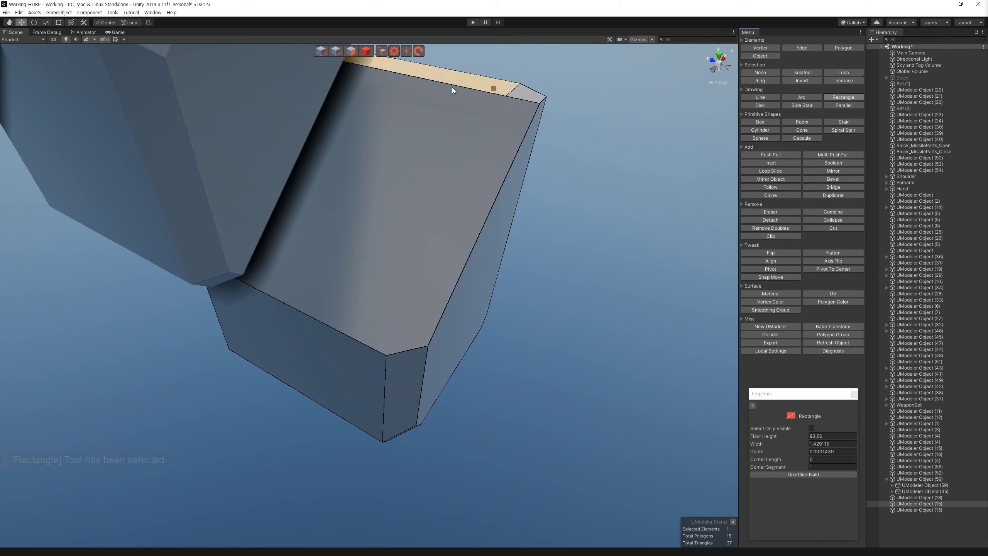
{"action": "left_click_drag", "start_coordinate": [444, 84], "coordinate": [433, 212]}
{"action": "key", "text": "ctrl+z"}
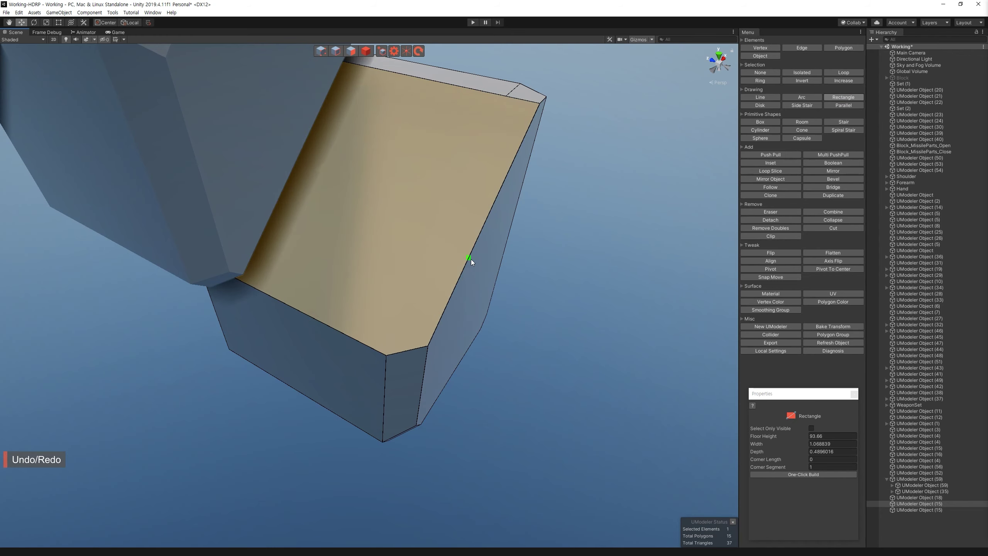
{"action": "key", "text": "ctrl+z"}
Step: Delete the lower block's slanted top face
{"action": "key", "text": "3"}
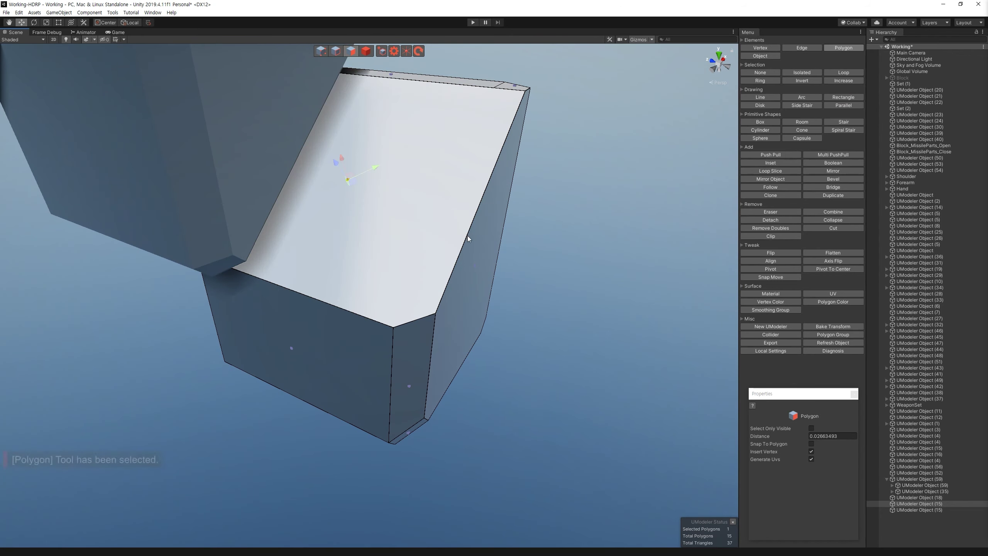
{"action": "key", "text": "Delete"}
{"action": "left_click_drag", "start_coordinate": [467, 234], "coordinate": [423, 44], "text": "alt"}
Step: Bridge the open edge pairs with two new faces and add the long edge to the selection
{"action": "left_click", "coordinate": [351, 51]}
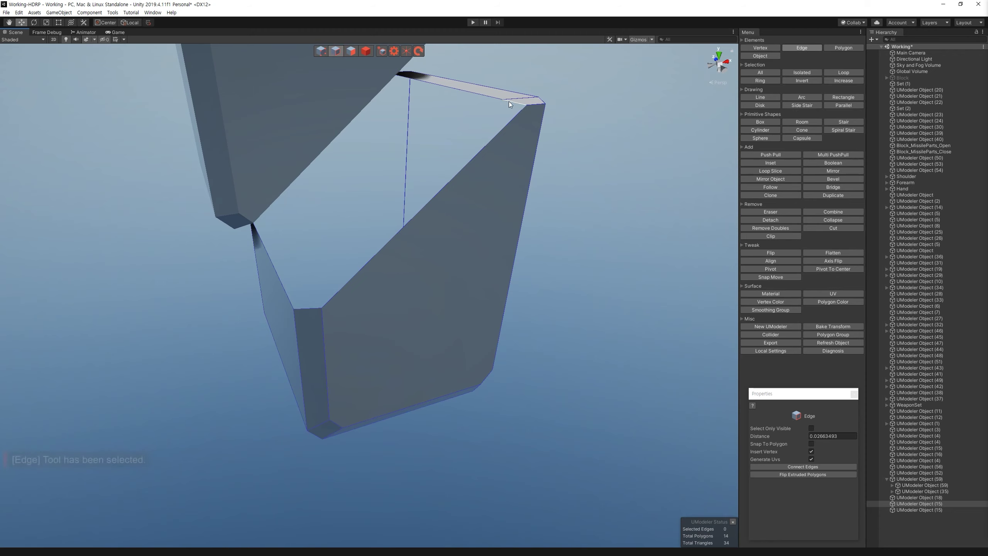
{"action": "left_click", "coordinate": [833, 187]}
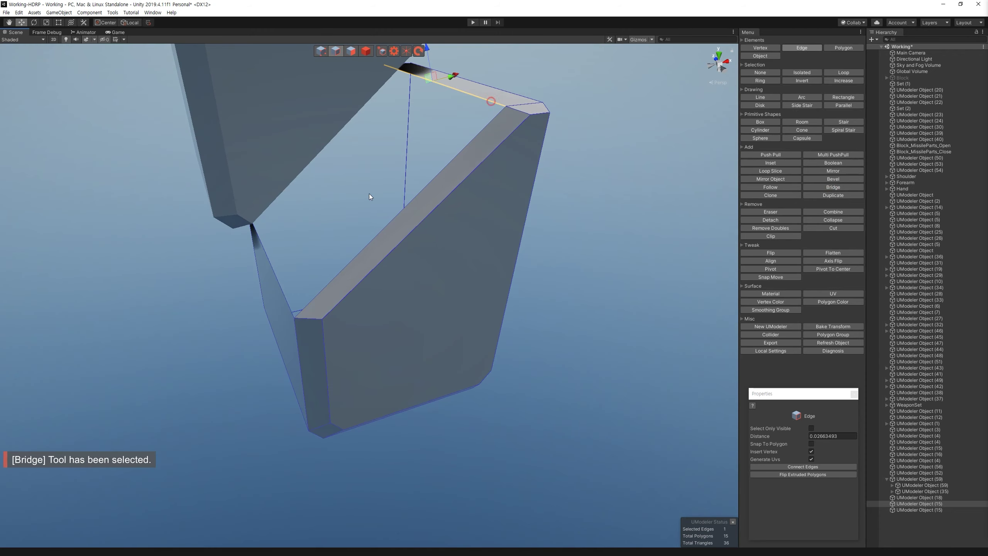
{"action": "left_click", "coordinate": [845, 190]}
{"action": "mouse_move", "coordinate": [655, 289]}
{"action": "left_mouse_down", "text": "alt"}
{"action": "mouse_move", "coordinate": [493, 226]}
{"action": "mouse_move", "coordinate": [403, 159]}
{"action": "left_mouse_up", "text": "alt"}
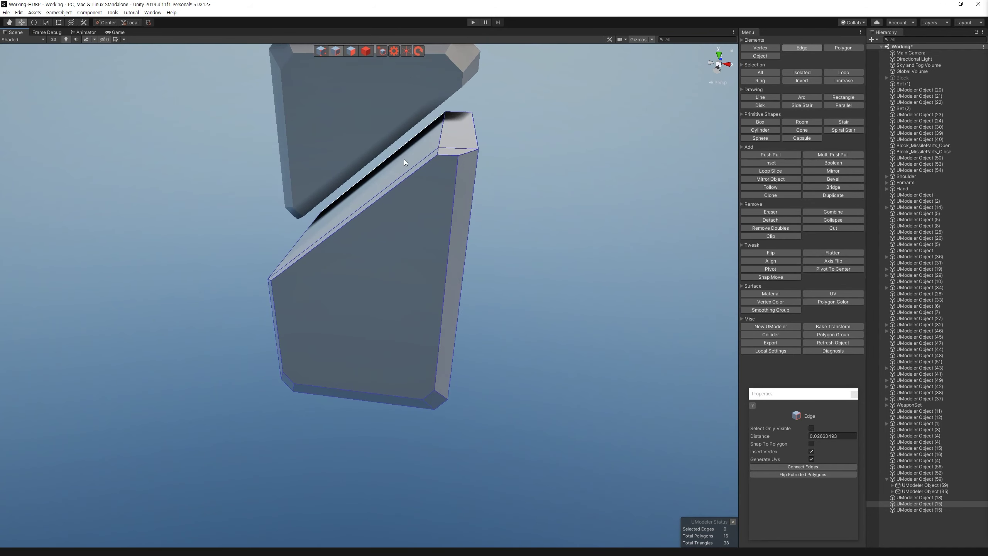
{"action": "left_click", "coordinate": [415, 169], "text": "shift"}
Step: Select the upper chest piece and connect the selected vertices with a new edge
{"action": "mouse_move", "coordinate": [406, 180]}
{"action": "left_mouse_down", "text": "alt"}
{"action": "mouse_move", "coordinate": [440, 152]}
{"action": "mouse_move", "coordinate": [405, 112]}
{"action": "left_mouse_up", "text": "alt"}
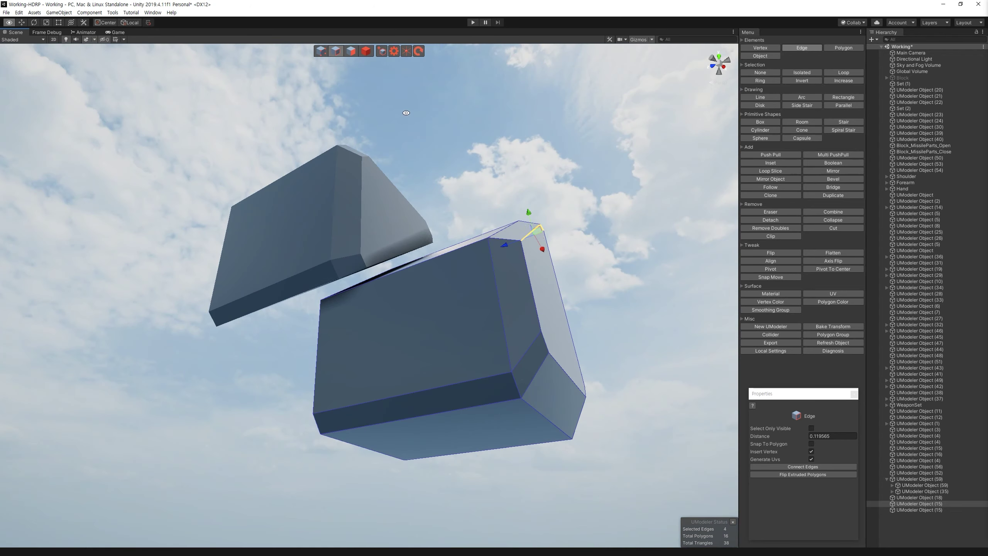
{"action": "key", "text": "4"}
{"action": "left_click", "coordinate": [369, 174]}
{"action": "mouse_move", "coordinate": [368, 175]}
{"action": "left_mouse_down", "text": "alt"}
{"action": "mouse_move", "coordinate": [341, 269]}
{"action": "mouse_move", "coordinate": [453, 274]}
{"action": "mouse_move", "coordinate": [402, 163]}
{"action": "left_mouse_up", "text": "alt"}
{"action": "key", "text": "1"}
{"action": "left_click", "coordinate": [404, 164], "text": "shift"}
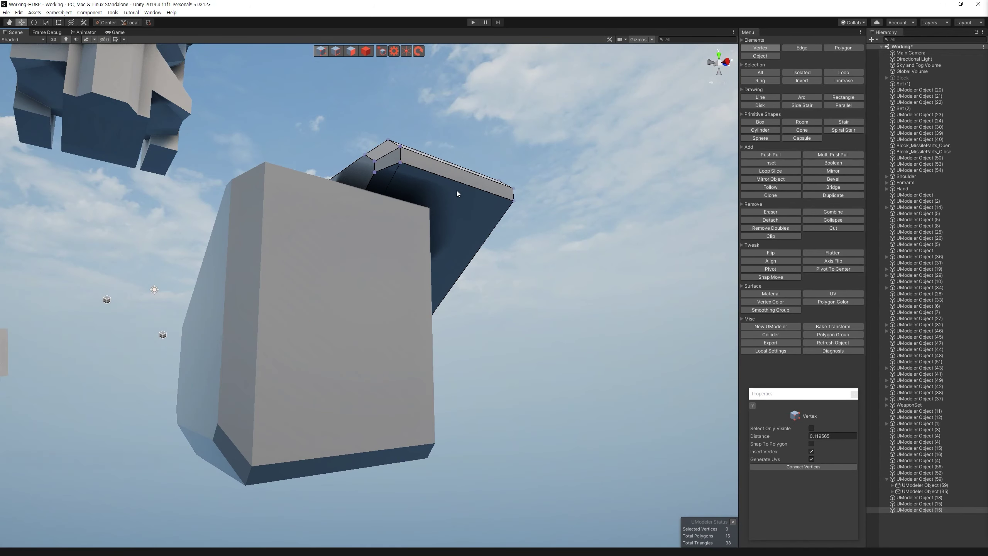
{"action": "key", "text": "c"}
{"action": "left_click_drag", "start_coordinate": [457, 190], "coordinate": [381, 71], "text": "alt"}
{"action": "mouse_move", "coordinate": [342, 125]}
{"action": "left_mouse_down", "text": "alt"}
{"action": "mouse_move", "coordinate": [285, 287]}
{"action": "mouse_move", "coordinate": [458, 147]}
{"action": "mouse_move", "coordinate": [499, 143]}
{"action": "left_mouse_up", "text": "alt"}
Step: Select the block's corner edges and make them parallel
{"action": "key", "text": "2"}
{"action": "left_click", "coordinate": [330, 274], "text": "shift"}
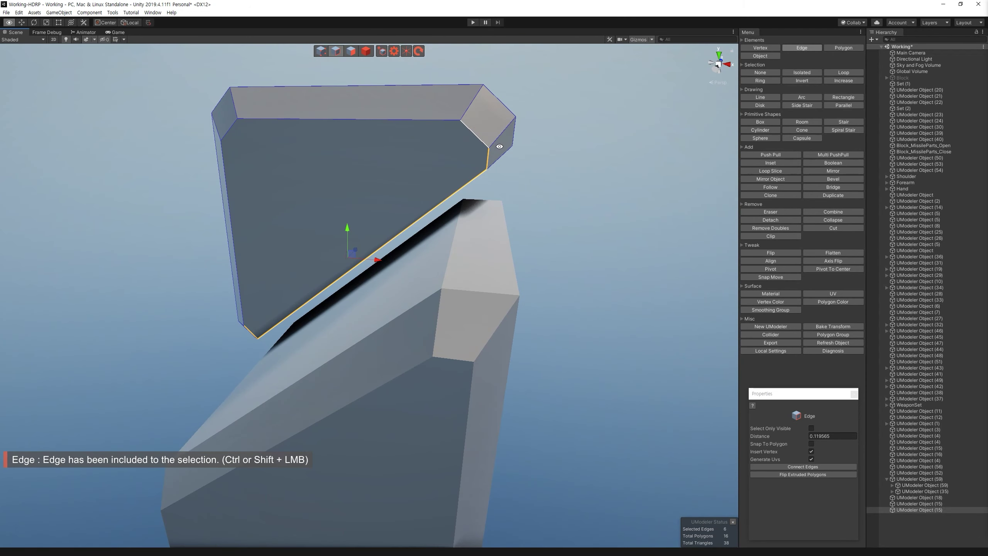
{"action": "left_click", "coordinate": [393, 235], "text": "shift"}
{"action": "left_click_drag", "start_coordinate": [344, 230], "coordinate": [499, 38], "text": "alt"}
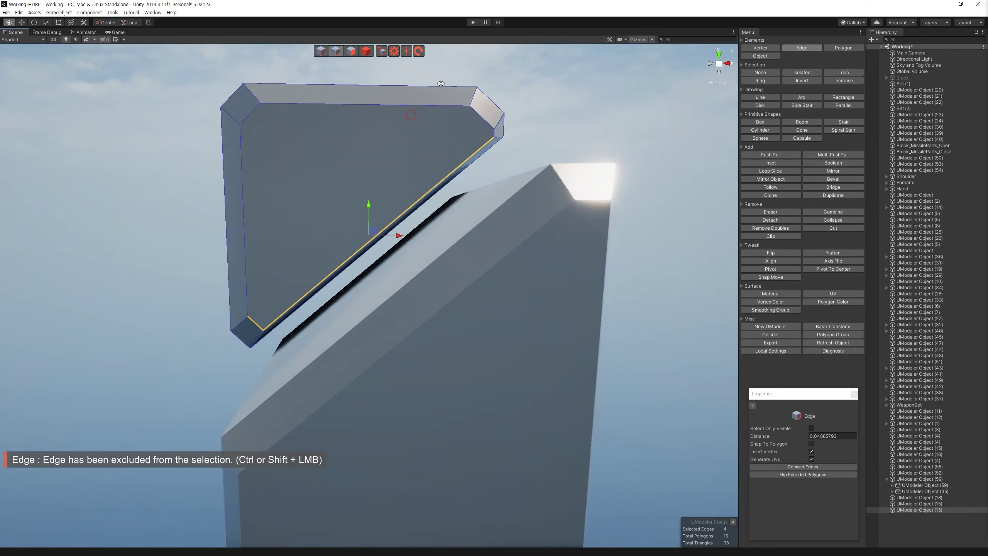
{"action": "mouse_move", "coordinate": [497, 35]}
{"action": "left_mouse_down", "text": "alt"}
{"action": "mouse_move", "coordinate": [478, 97]}
{"action": "mouse_move", "coordinate": [423, 124]}
{"action": "left_mouse_up", "text": "alt"}
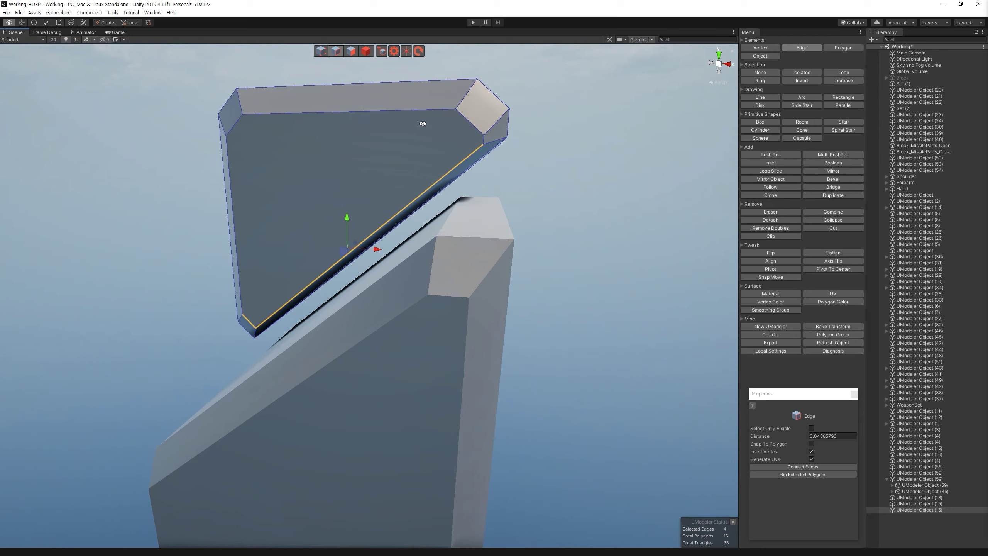
{"action": "key", "text": "ctrl+z"}
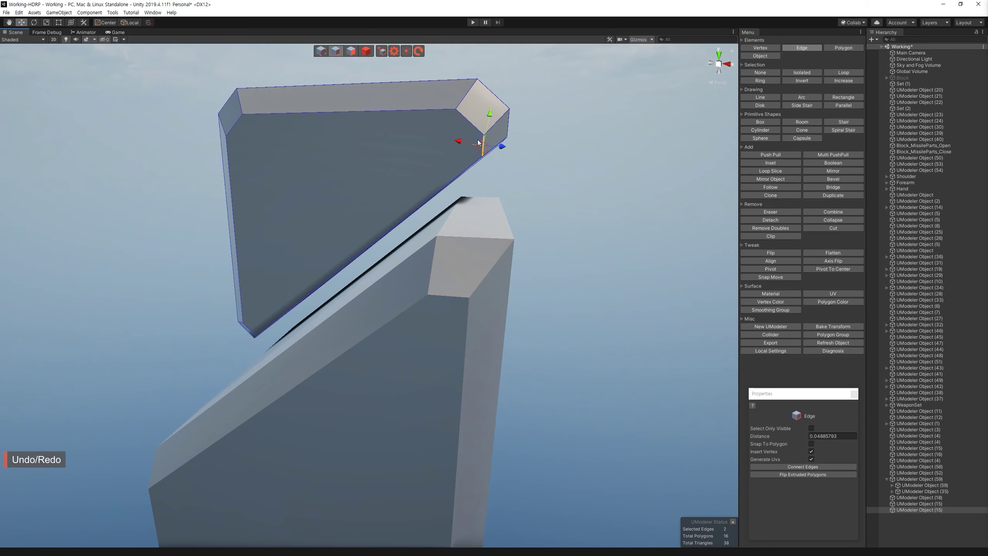
{"action": "left_click_drag", "start_coordinate": [495, 132], "coordinate": [450, 139], "text": "alt"}
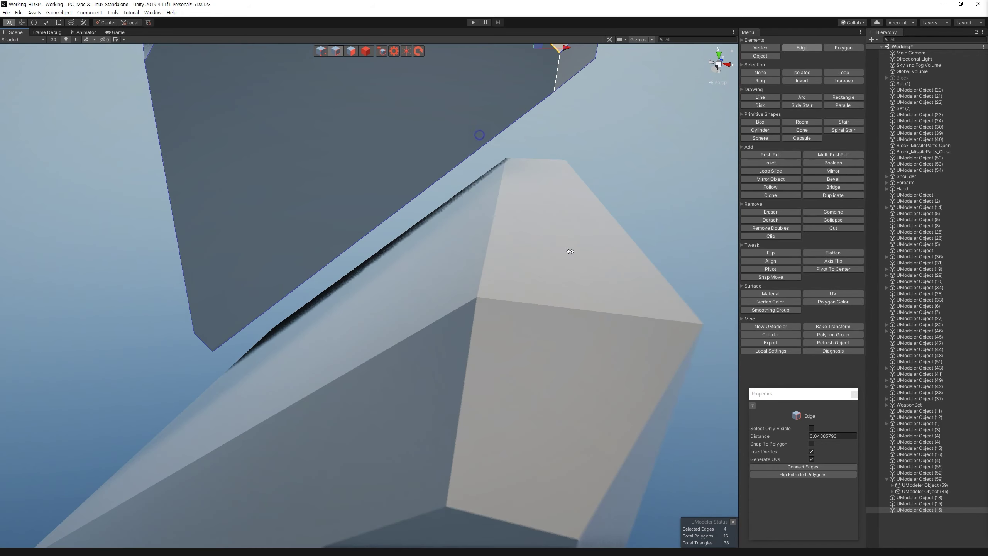
{"action": "left_click_drag", "start_coordinate": [451, 139], "coordinate": [765, 150], "text": "alt"}
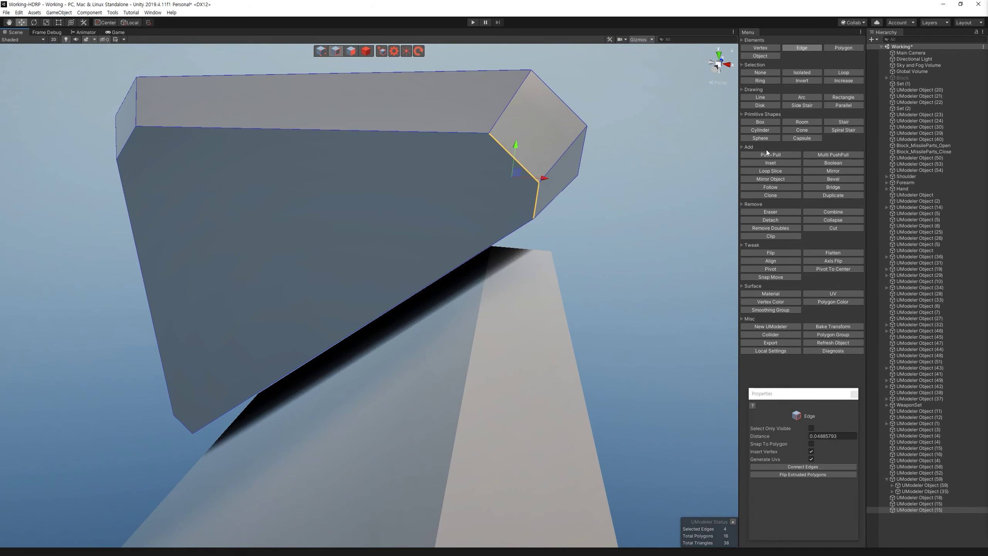
{"action": "left_click", "coordinate": [843, 112]}
{"action": "mouse_move", "coordinate": [517, 188]}
{"action": "left_mouse_down", "text": "alt"}
{"action": "mouse_move", "coordinate": [541, 181]}
{"action": "mouse_move", "coordinate": [494, 152]}
{"action": "mouse_move", "coordinate": [540, 151]}
{"action": "left_mouse_up", "text": "alt"}
Step: Merge the end vertex pairs onto the slanted edge, then widen the edge chamfer from about 0.05 to 0.13
{"action": "key", "text": "1"}
{"action": "left_click", "coordinate": [531, 133], "text": "shift"}
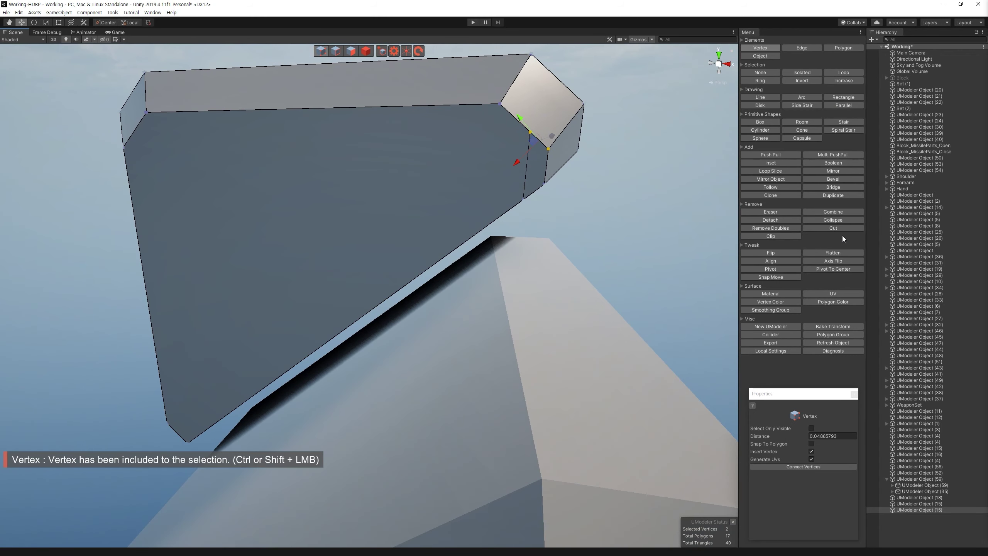
{"action": "left_click", "coordinate": [840, 214]}
{"action": "left_click", "coordinate": [832, 212]}
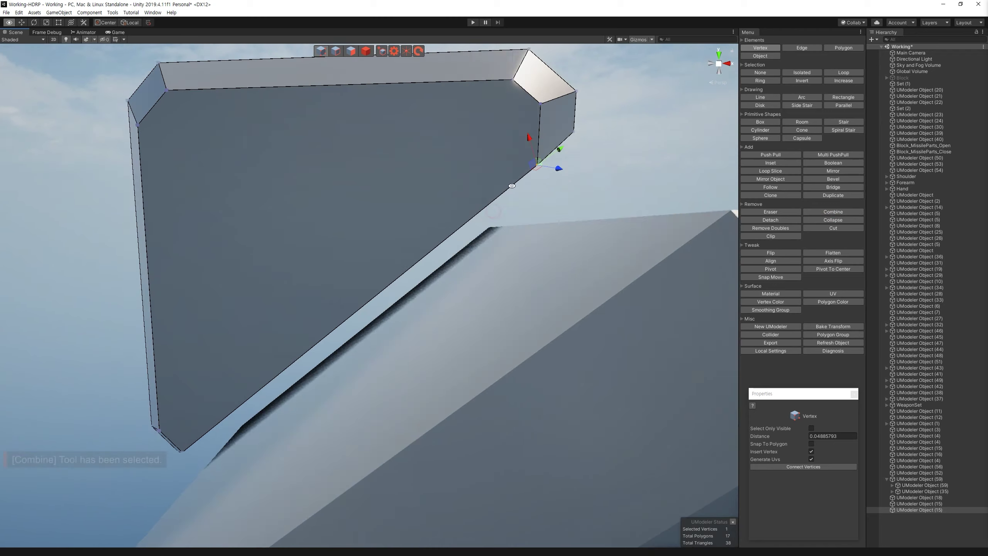
{"action": "left_click_drag", "start_coordinate": [545, 272], "coordinate": [392, 32], "text": "alt"}
{"action": "key", "text": "2"}
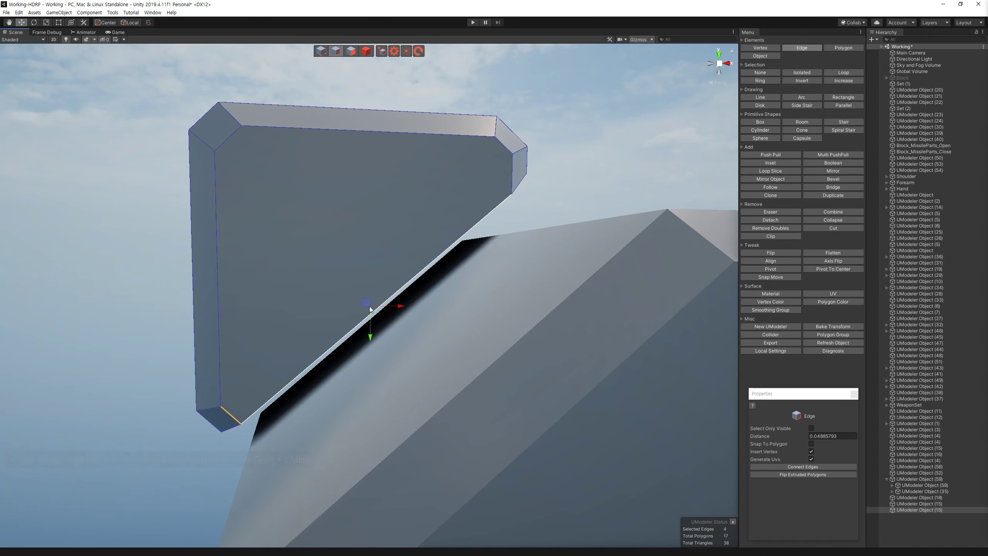
{"action": "mouse_move", "coordinate": [387, 281]}
{"action": "left_mouse_down"}
{"action": "mouse_move", "coordinate": [363, 242]}
{"action": "mouse_move", "coordinate": [448, 260]}
{"action": "mouse_move", "coordinate": [668, 194]}
{"action": "left_mouse_up"}
Step: Slide the right beveled block so it overlaps the left one
{"action": "key", "text": "4"}
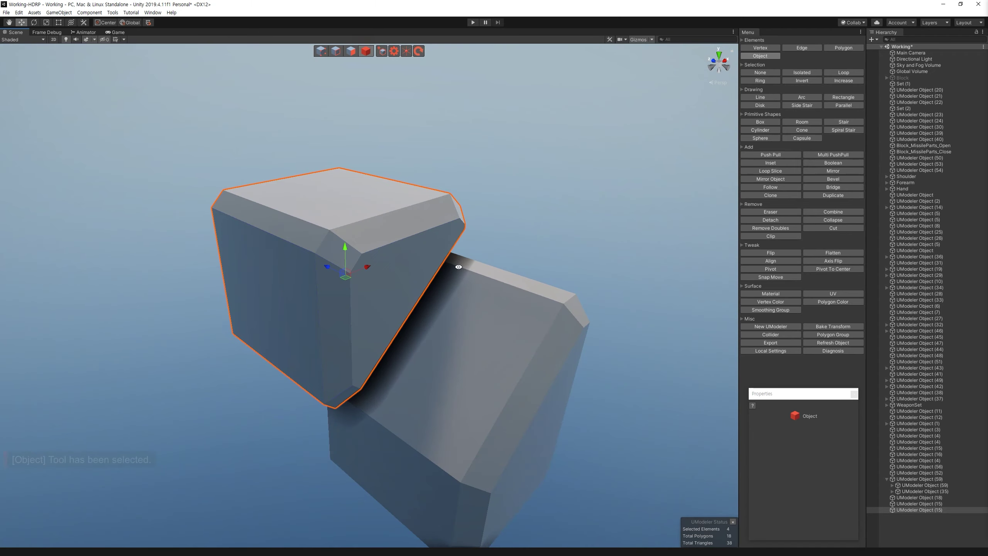
{"action": "left_click", "coordinate": [550, 277]}
{"action": "left_click", "coordinate": [295, 170]}
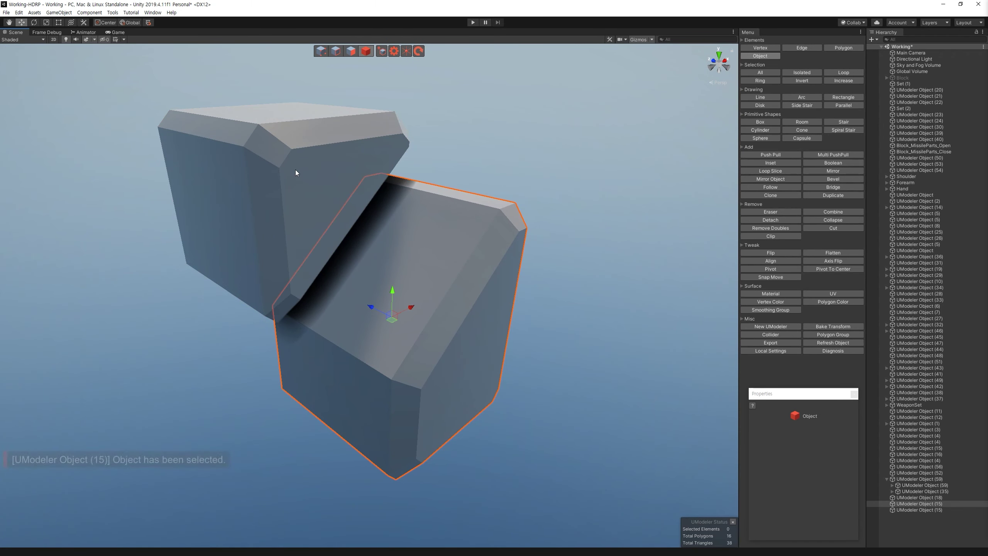
{"action": "left_click", "coordinate": [393, 311]}
{"action": "mouse_move", "coordinate": [392, 311]}
{"action": "right_mouse_down"}
{"action": "mouse_move", "coordinate": [393, 296]}
{"action": "mouse_move", "coordinate": [346, 280]}
{"action": "right_mouse_up"}
{"action": "left_click", "coordinate": [517, 294], "text": "shift"}
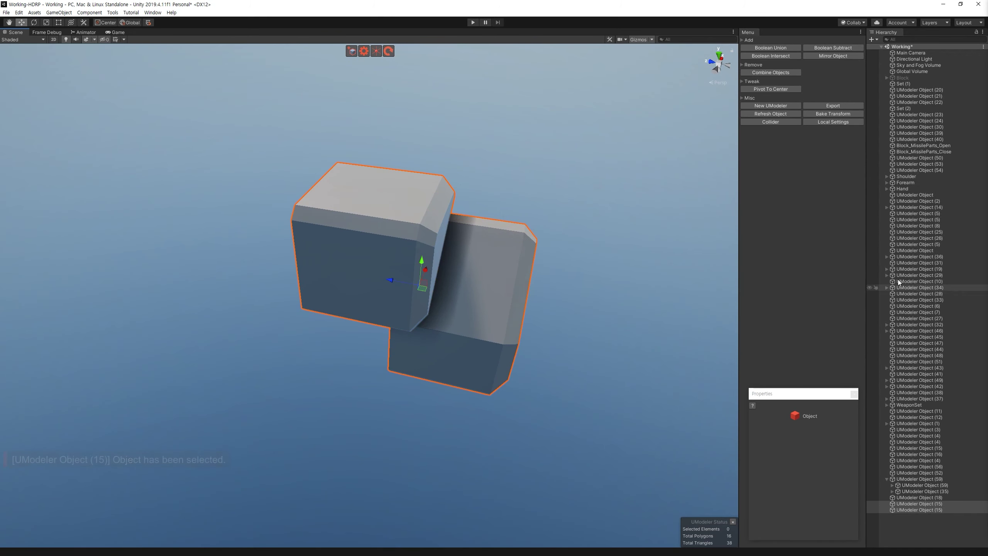
{"action": "left_click", "coordinate": [779, 88]}
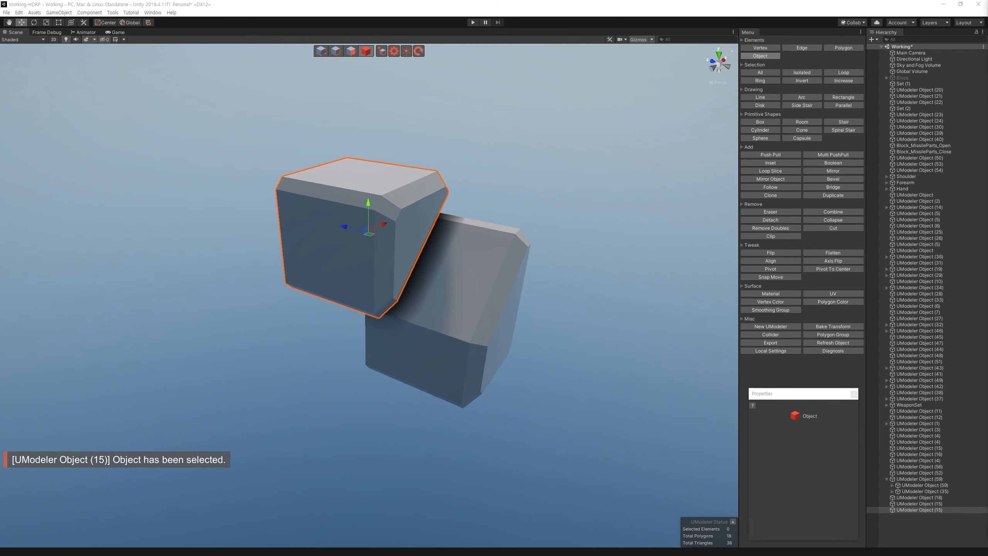
{"action": "left_click", "coordinate": [467, 272]}
{"action": "left_click_drag", "start_coordinate": [447, 307], "coordinate": [374, 286]}
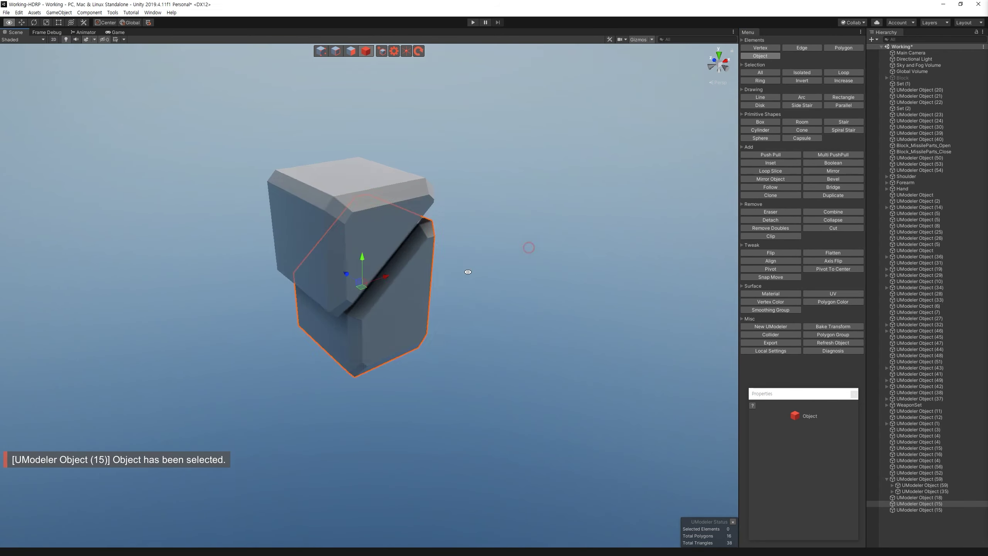
Step: Move both blocks onto the robot's torso and Boolean Union them with the torso piece
{"action": "left_click_drag", "start_coordinate": [472, 257], "coordinate": [380, 256], "text": "alt"}
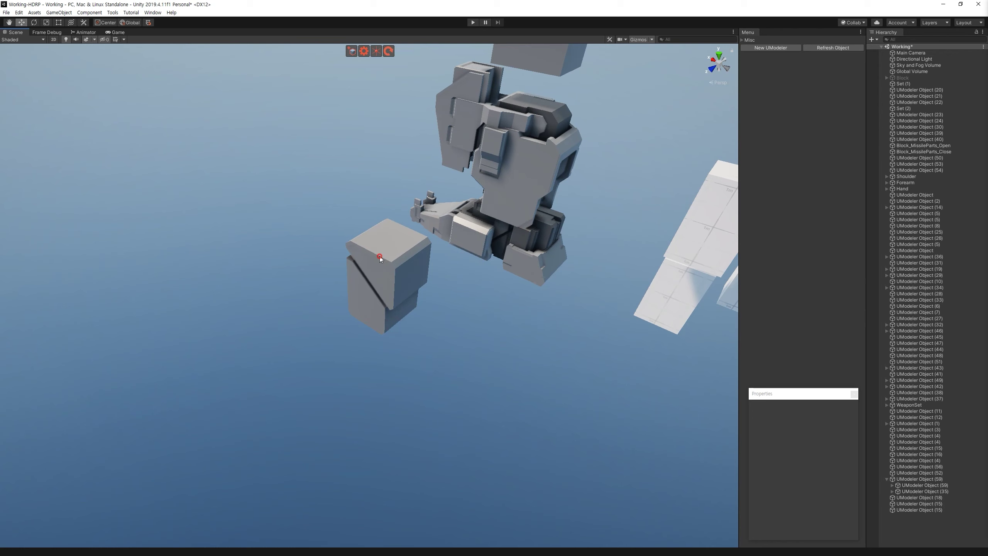
{"action": "left_click", "coordinate": [376, 296], "text": "shift"}
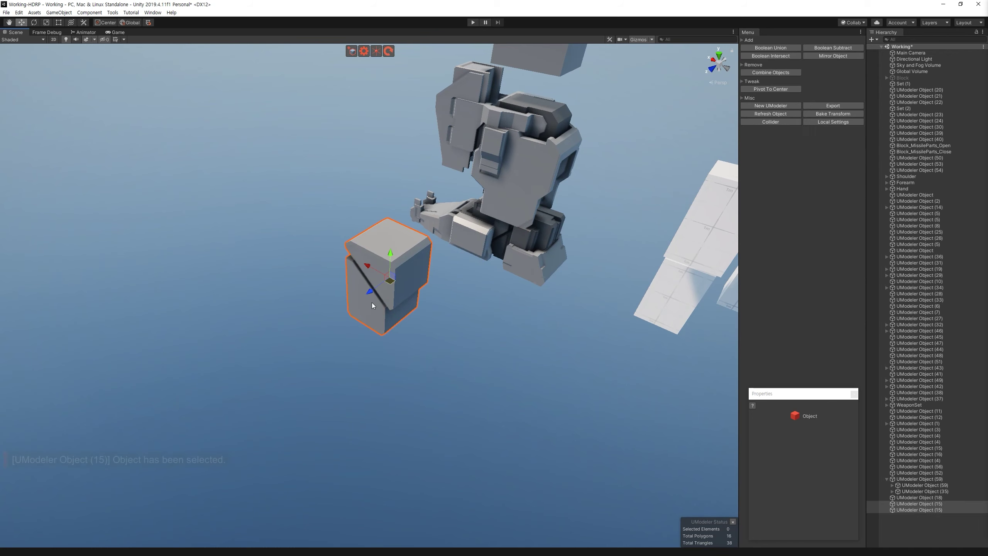
{"action": "left_click_drag", "start_coordinate": [376, 296], "coordinate": [545, 201]}
{"action": "key", "text": "f"}
{"action": "mouse_move", "coordinate": [451, 240]}
{"action": "left_mouse_down", "text": "alt"}
{"action": "mouse_move", "coordinate": [297, 287]}
{"action": "mouse_move", "coordinate": [598, 182]}
{"action": "left_mouse_up", "text": "alt"}
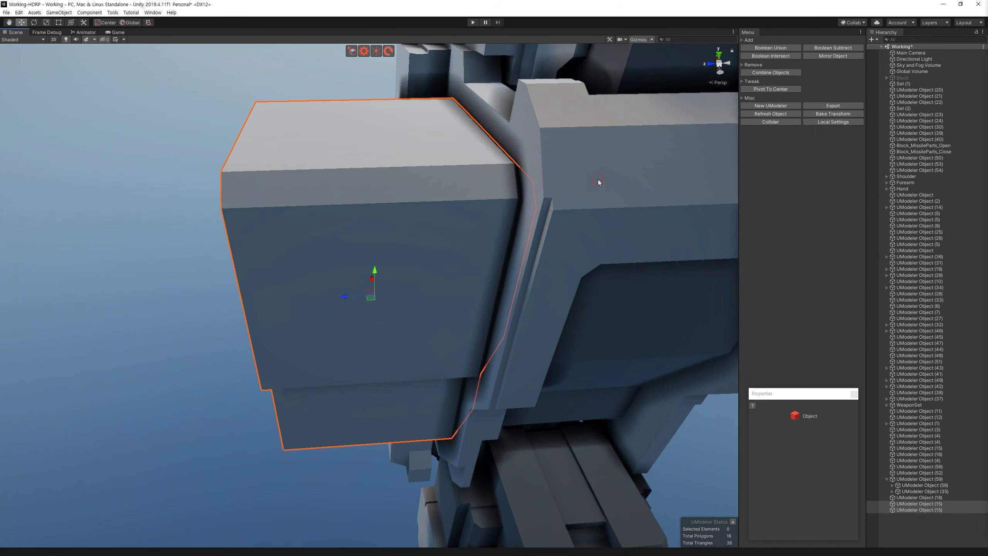
{"action": "left_click", "coordinate": [598, 181], "text": "shift"}
{"action": "left_click", "coordinate": [406, 311]}
{"action": "left_click", "coordinate": [575, 205], "text": "shift"}
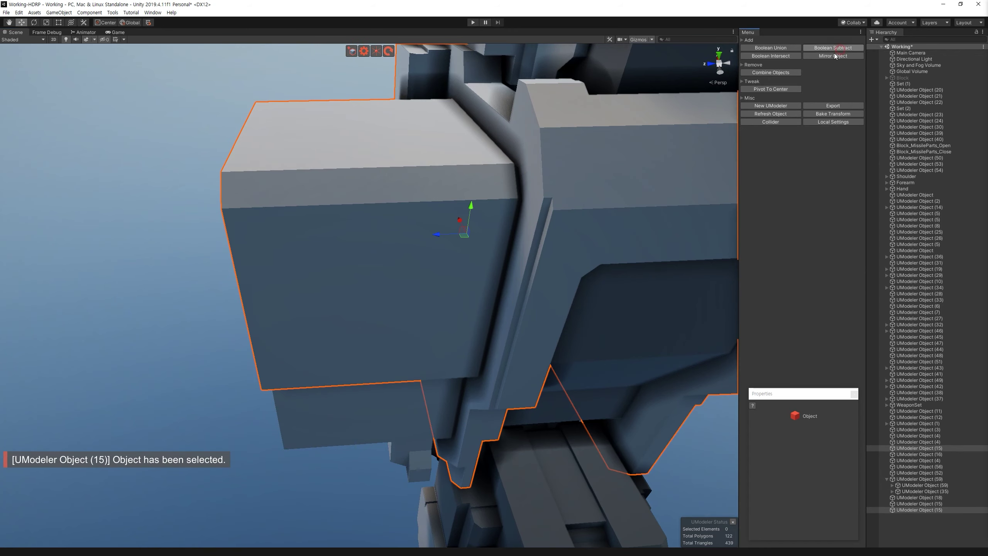
{"action": "mouse_move", "coordinate": [384, 299]}
{"action": "left_mouse_down", "text": "alt"}
{"action": "mouse_move", "coordinate": [452, 287]}
{"action": "mouse_move", "coordinate": [418, 330]}
{"action": "left_mouse_up", "text": "alt"}
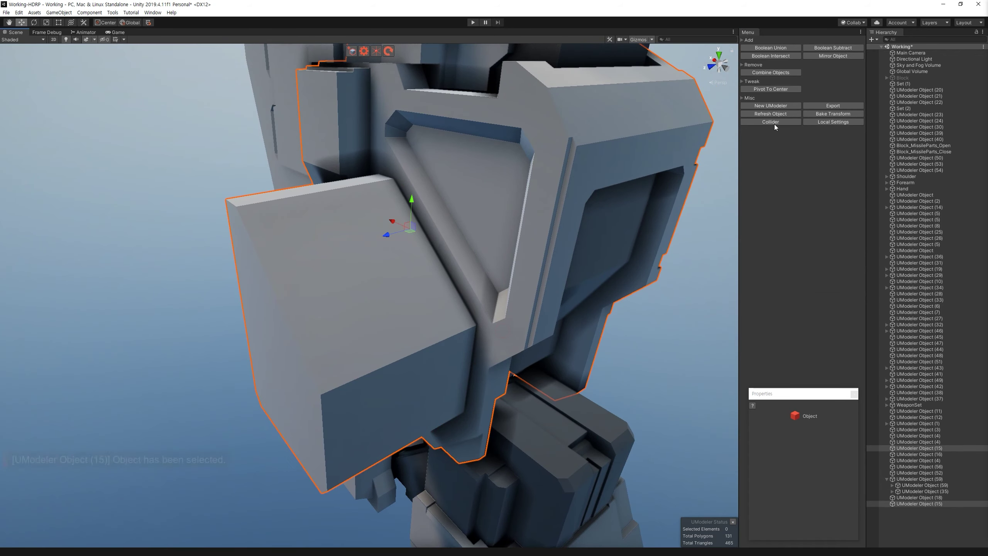
{"action": "left_click_drag", "start_coordinate": [652, 190], "coordinate": [368, 100], "text": "alt"}
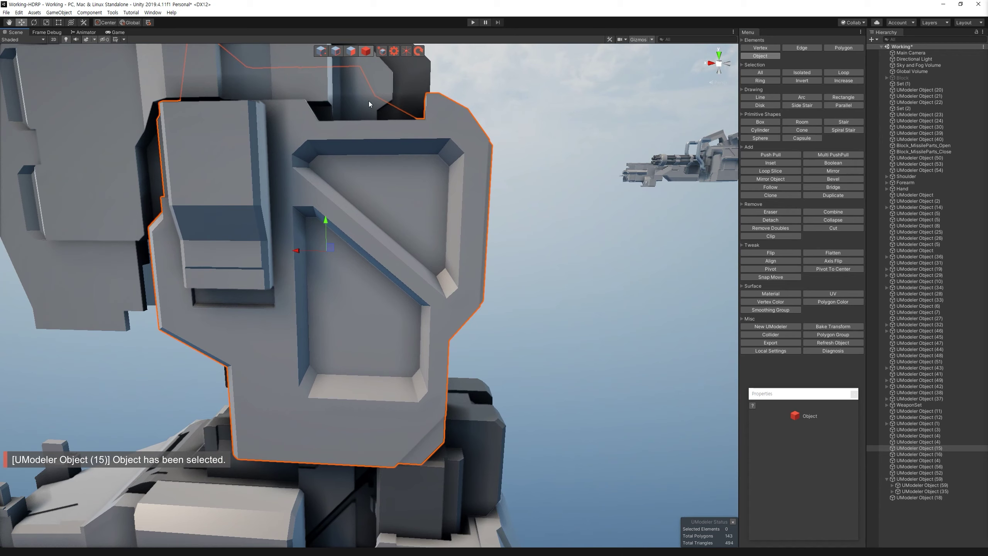
Step: Inspect the merged torso's inner panel faces, then reselect the torso piece
{"action": "left_click", "coordinate": [352, 54]}
{"action": "left_click", "coordinate": [365, 203]}
{"action": "left_click", "coordinate": [367, 312], "text": "ctrl"}
{"action": "left_click_drag", "start_coordinate": [367, 313], "coordinate": [413, 265], "text": "alt"}
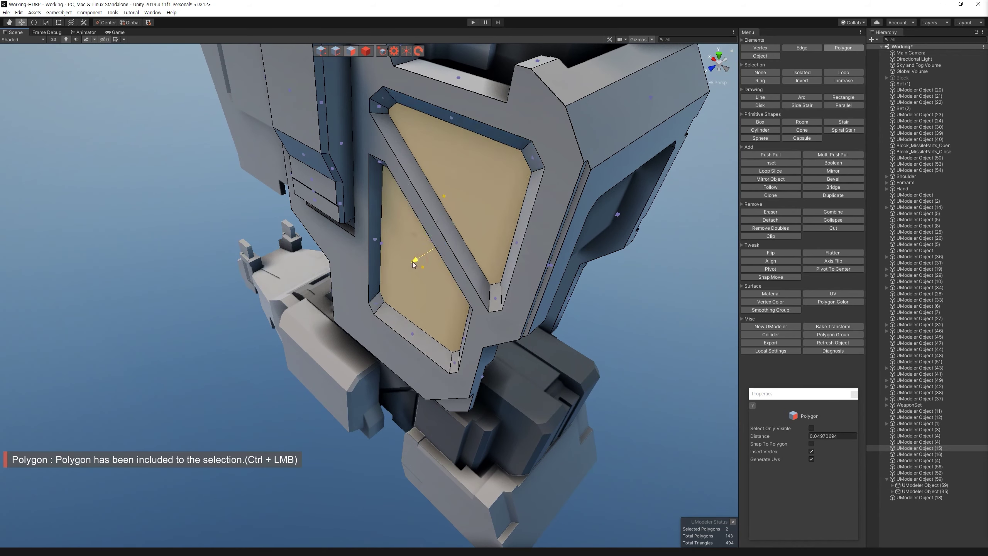
{"action": "scroll", "coordinate": [412, 264], "scroll_direction": "down", "scroll_amount": 5}
{"action": "left_click", "coordinate": [499, 259]}
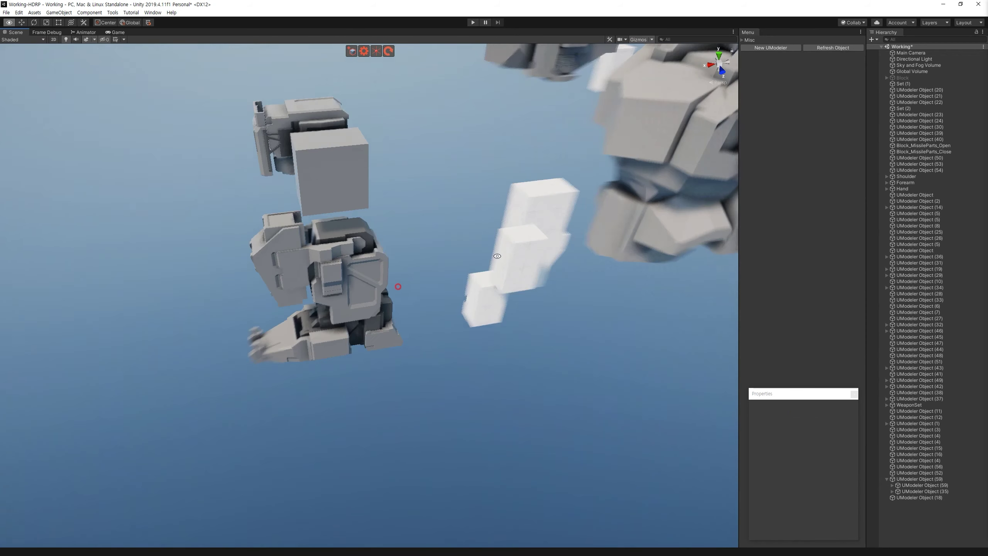
{"action": "left_click_drag", "start_coordinate": [500, 259], "coordinate": [499, 259], "text": "alt"}
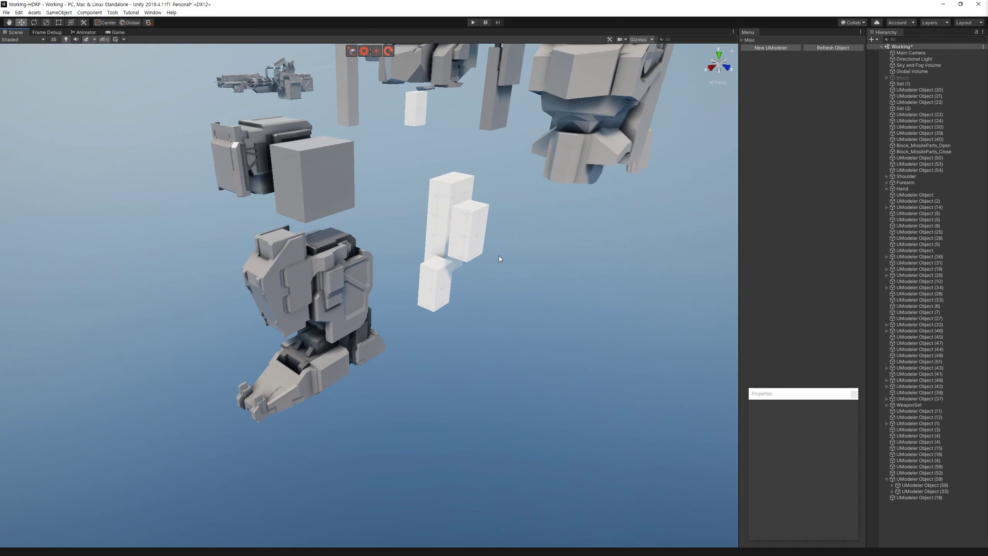
{"action": "scroll", "coordinate": [498, 258], "scroll_direction": "up", "scroll_amount": 3}
{"action": "left_click_drag", "start_coordinate": [498, 259], "coordinate": [381, 178], "text": "alt"}
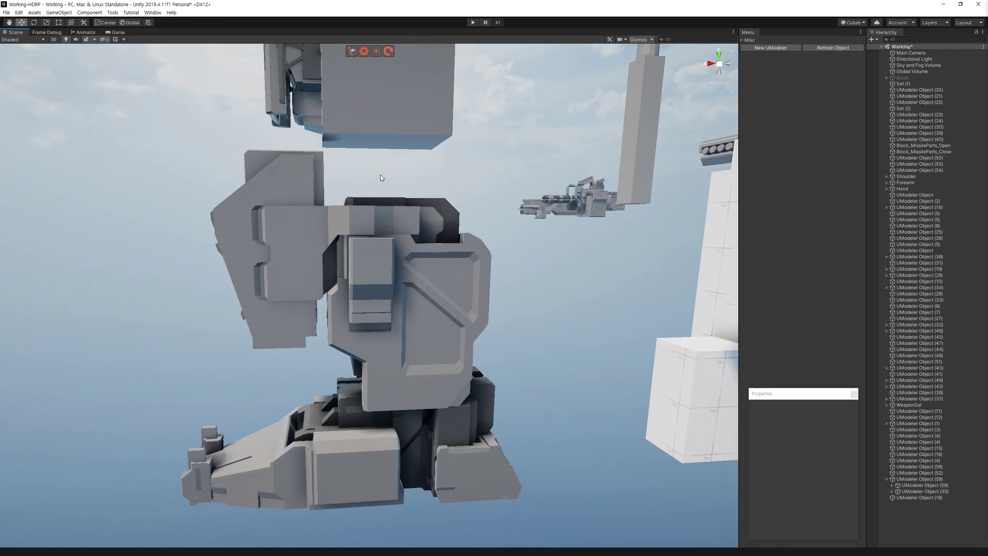
{"action": "left_click_drag", "start_coordinate": [538, 290], "coordinate": [231, 313], "text": "alt"}
{"action": "left_click", "coordinate": [410, 326]}
Step: Pull the cube block away from the torso and stretch it wider along its depth
{"action": "key", "text": "ctrl+z"}
{"action": "key", "text": "ctrl+z"}
{"action": "key", "text": "ctrl+y"}
{"action": "key", "text": "ctrl+y"}
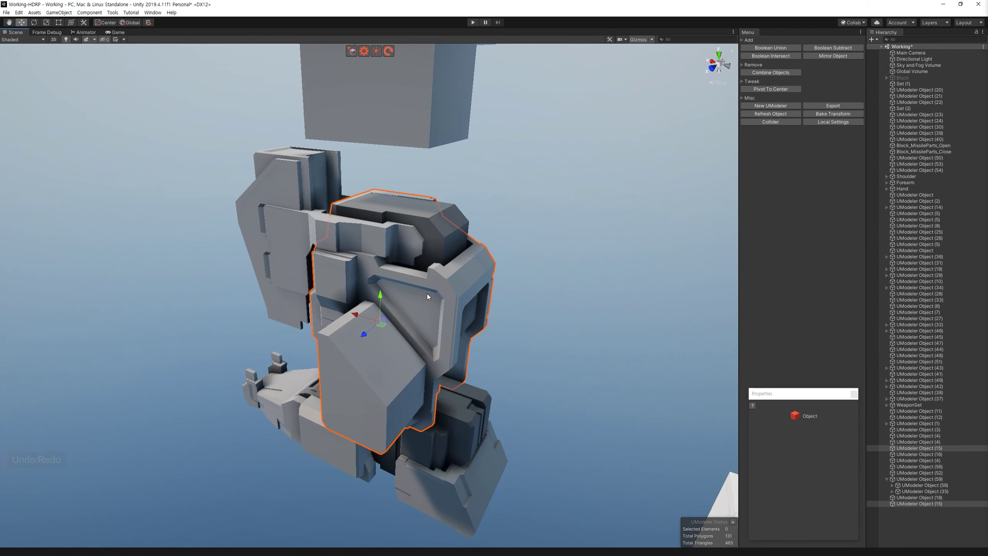
{"action": "left_click", "coordinate": [346, 422]}
{"action": "left_click_drag", "start_coordinate": [337, 391], "coordinate": [514, 295]}
{"action": "left_click", "coordinate": [393, 360], "text": "shift"}
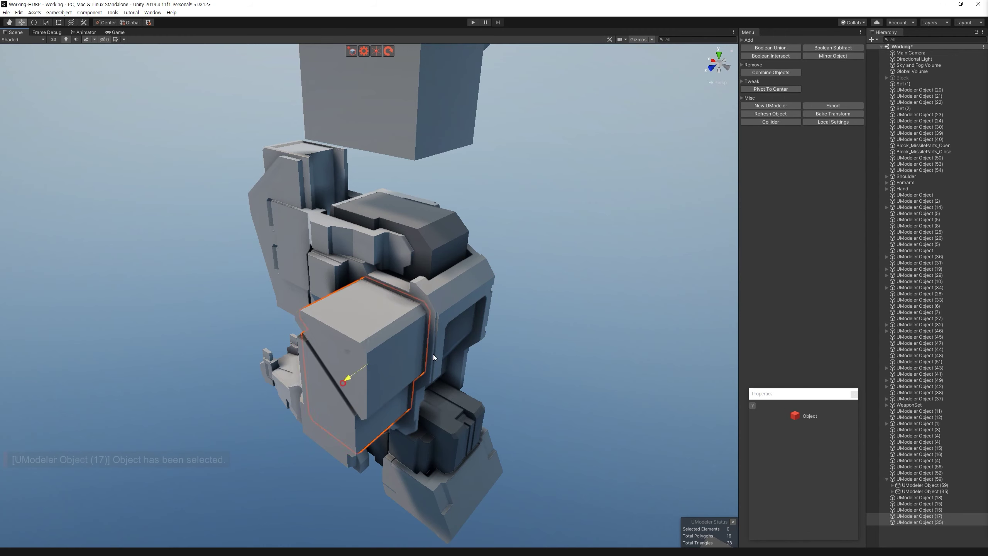
{"action": "left_click_drag", "start_coordinate": [347, 384], "coordinate": [541, 257], "text": "shift"}
{"action": "mouse_move", "coordinate": [541, 256]}
{"action": "middle_mouse_down"}
{"action": "mouse_move", "coordinate": [416, 248]}
{"action": "mouse_move", "coordinate": [424, 215]}
{"action": "middle_mouse_up"}
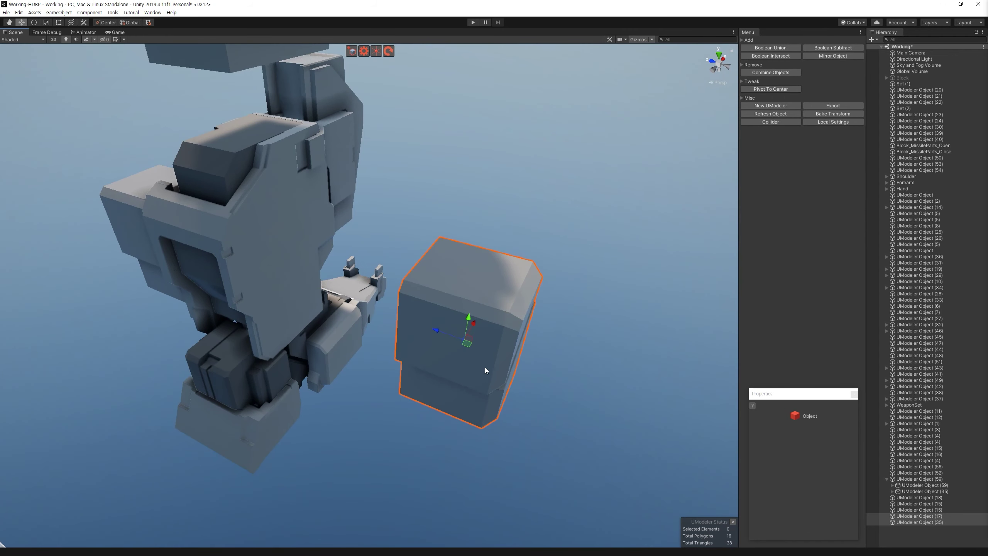
{"action": "left_click_drag", "start_coordinate": [436, 330], "coordinate": [491, 359]}
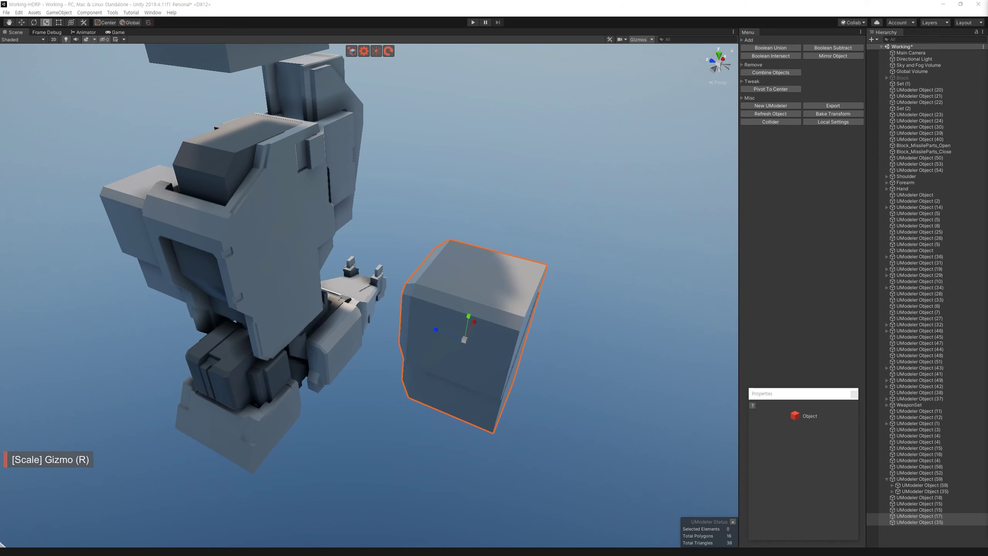
Step: Bake the cube's scale into its mesh and flip its faces outward
{"action": "left_click", "coordinate": [840, 114]}
{"action": "left_click", "coordinate": [807, 452]}
{"action": "left_click_drag", "start_coordinate": [690, 416], "coordinate": [544, 339], "text": "alt"}
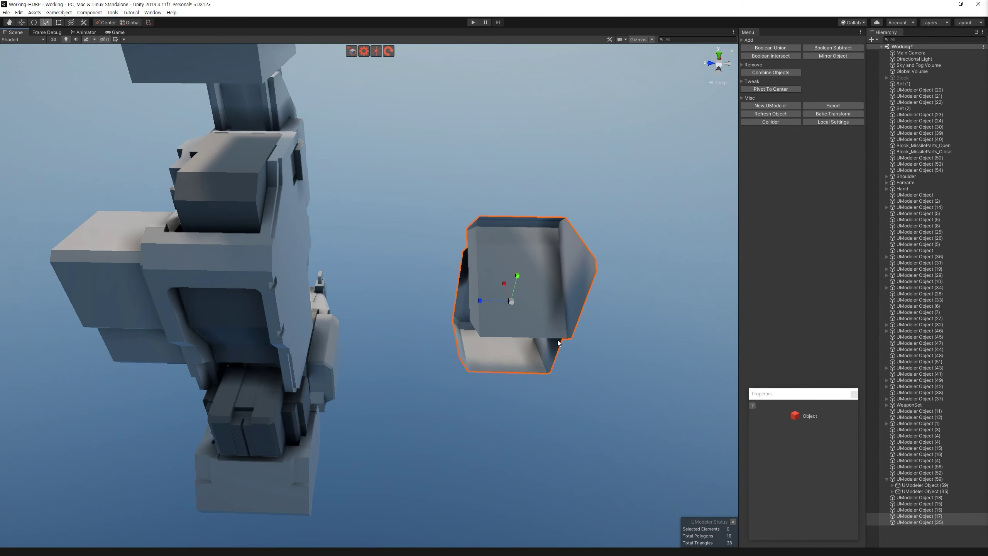
{"action": "left_click", "coordinate": [762, 114]}
{"action": "left_click", "coordinate": [771, 253]}
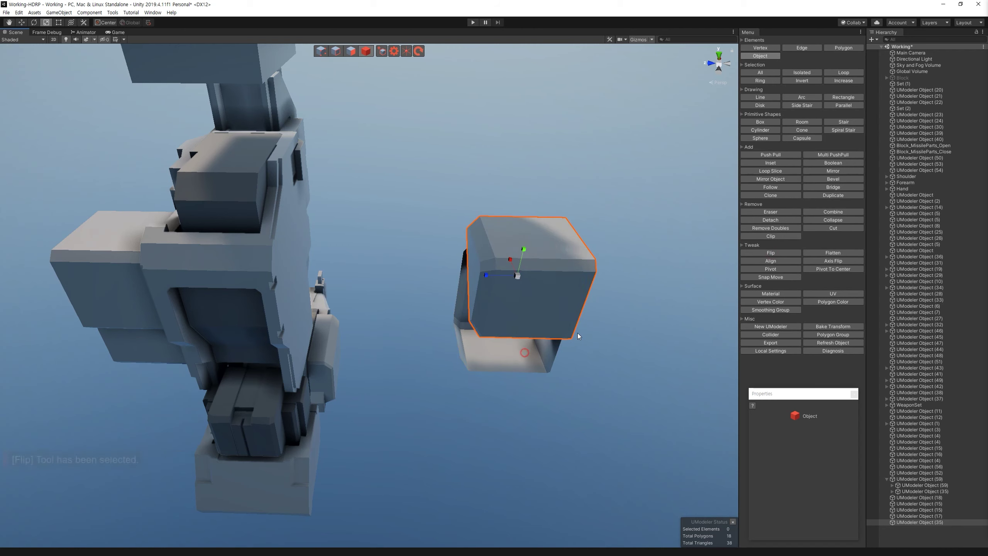
Step: Try pushing the cube against the robot, then undo back to the merged torso
{"action": "key", "text": "w"}
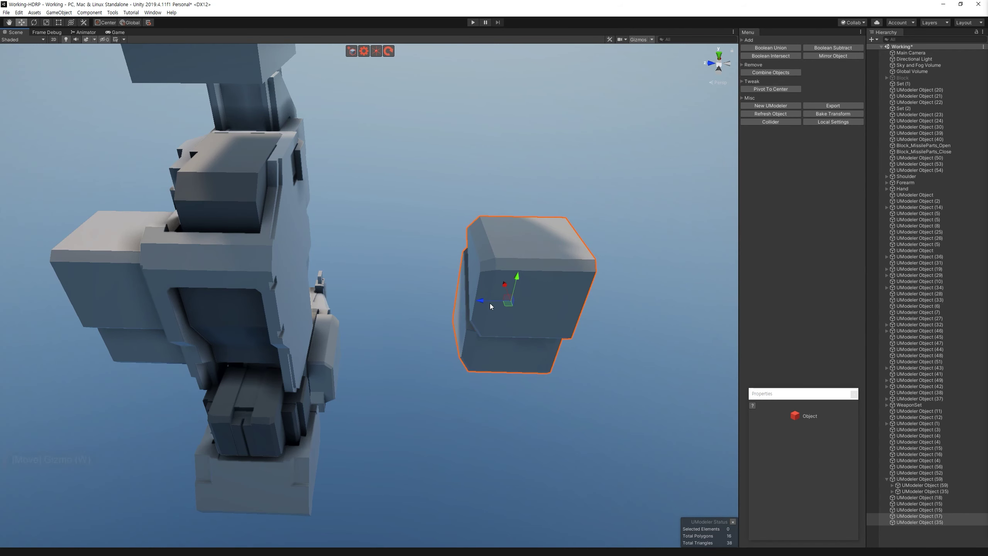
{"action": "left_click_drag", "start_coordinate": [475, 282], "coordinate": [316, 282]}
{"action": "key", "text": "ctrl+z"}
{"action": "left_click", "coordinate": [155, 267]}
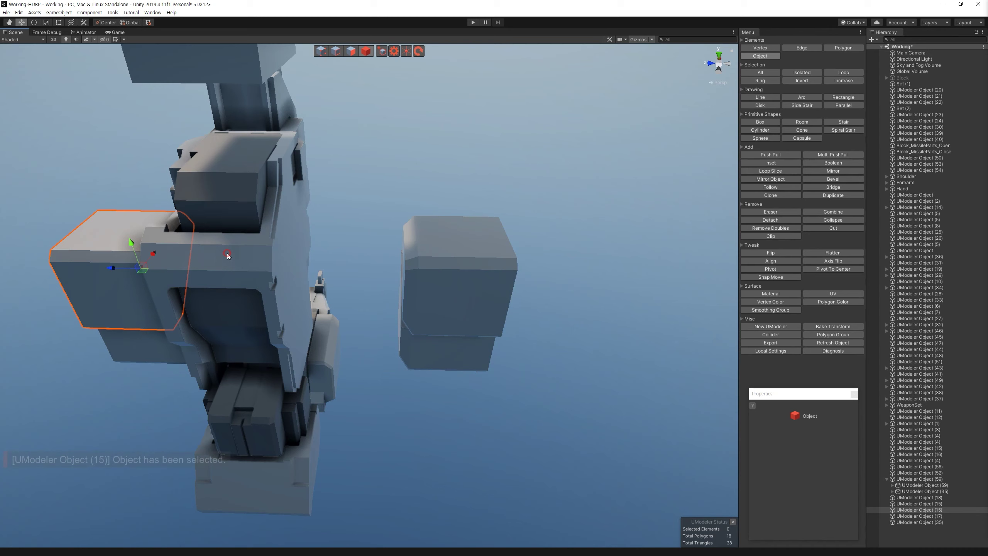
{"action": "key", "text": "ctrl+z"}
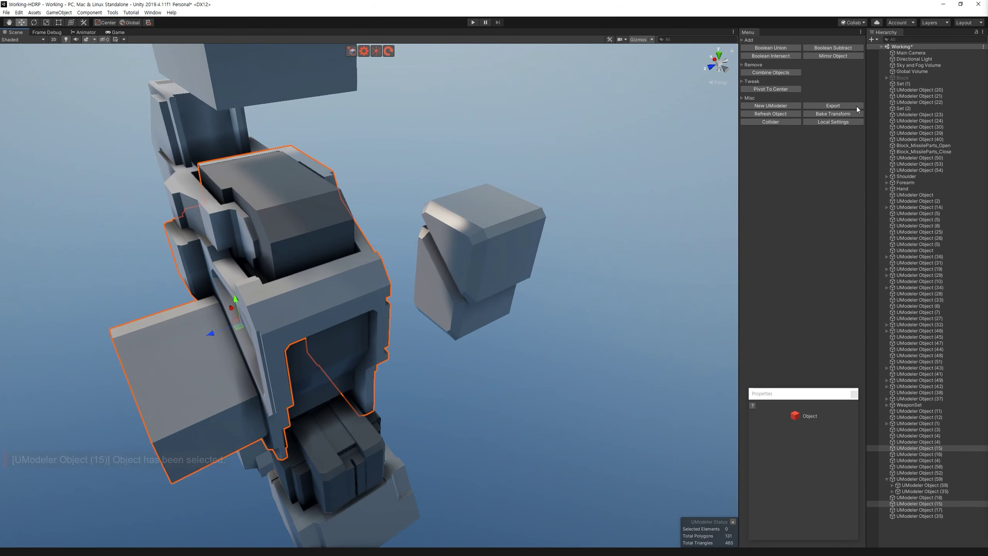
Step: Push the floating cube against the robot's side and check its fit from below
{"action": "left_click_drag", "start_coordinate": [483, 312], "coordinate": [517, 340], "text": "alt"}
{"action": "left_click", "coordinate": [501, 334]}
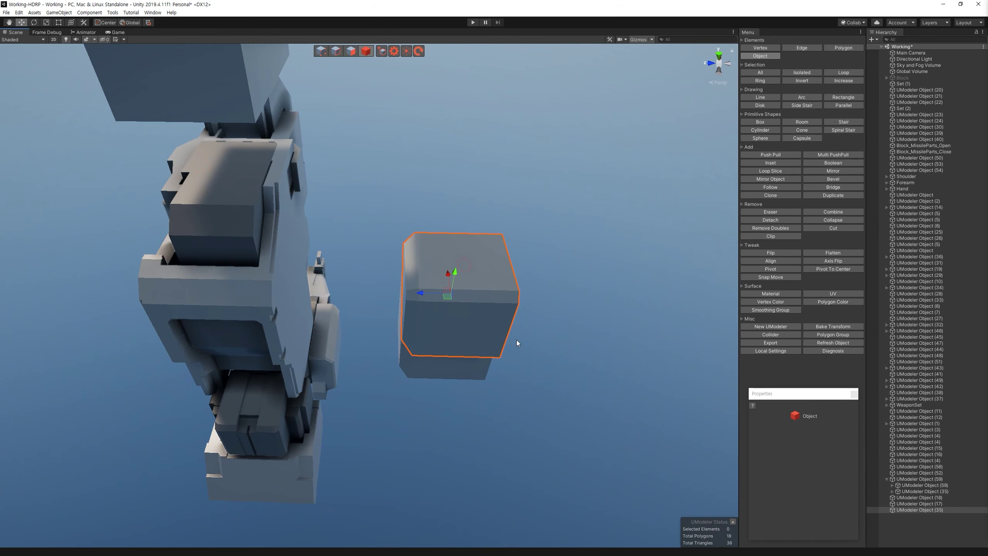
{"action": "mouse_move", "coordinate": [423, 308]}
{"action": "left_mouse_down"}
{"action": "mouse_move", "coordinate": [306, 280]}
{"action": "mouse_move", "coordinate": [442, 261]}
{"action": "left_mouse_up"}
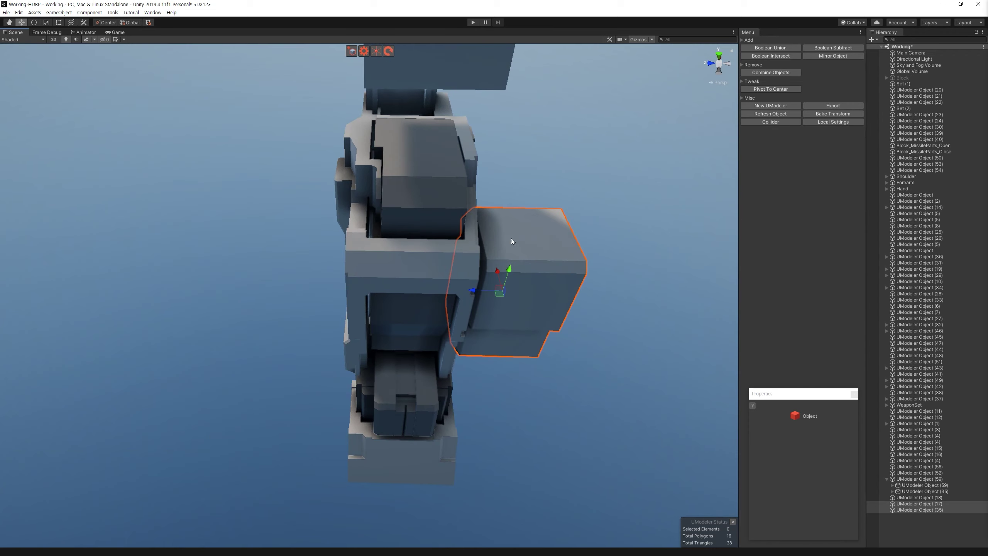
{"action": "scroll", "coordinate": [442, 262], "scroll_direction": "up", "scroll_amount": 5}
{"action": "left_click_drag", "start_coordinate": [443, 261], "coordinate": [486, 353], "text": "alt"}
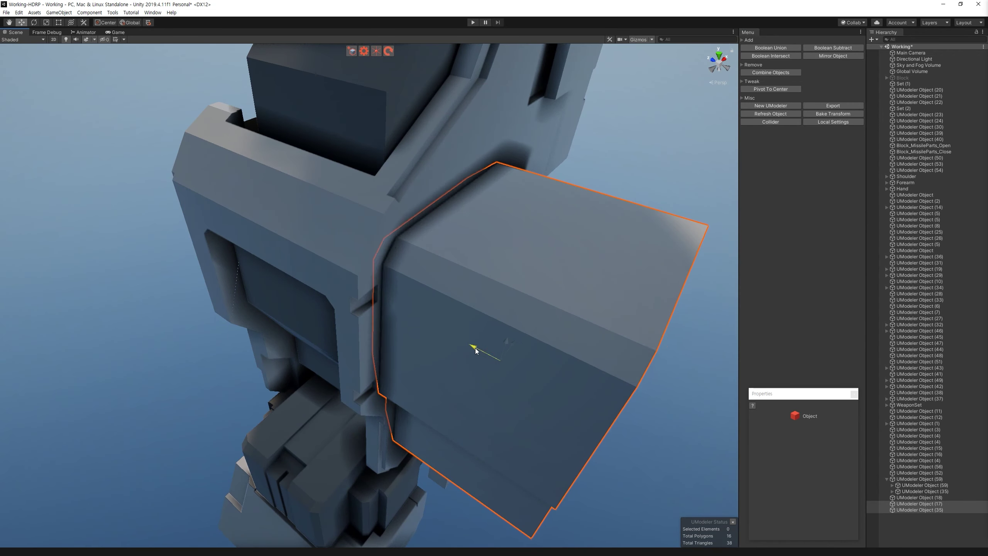
{"action": "scroll", "coordinate": [486, 354], "scroll_direction": "down", "scroll_amount": 3}
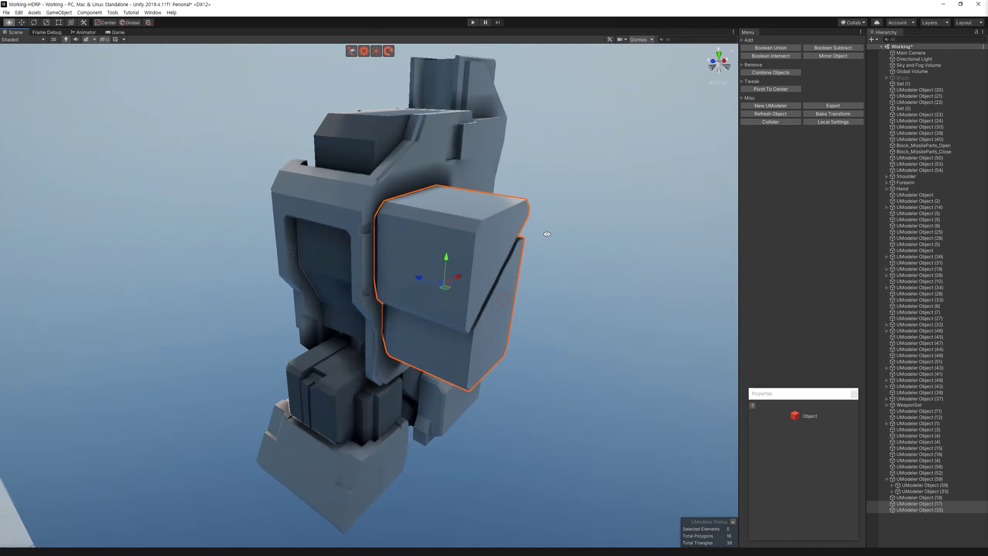
{"action": "scroll", "coordinate": [486, 354], "scroll_direction": "up", "scroll_amount": 5}
{"action": "mouse_move", "coordinate": [486, 354]}
{"action": "left_mouse_down", "text": "alt"}
{"action": "mouse_move", "coordinate": [480, 275]}
{"action": "mouse_move", "coordinate": [466, 310]}
{"action": "left_mouse_up", "text": "alt"}
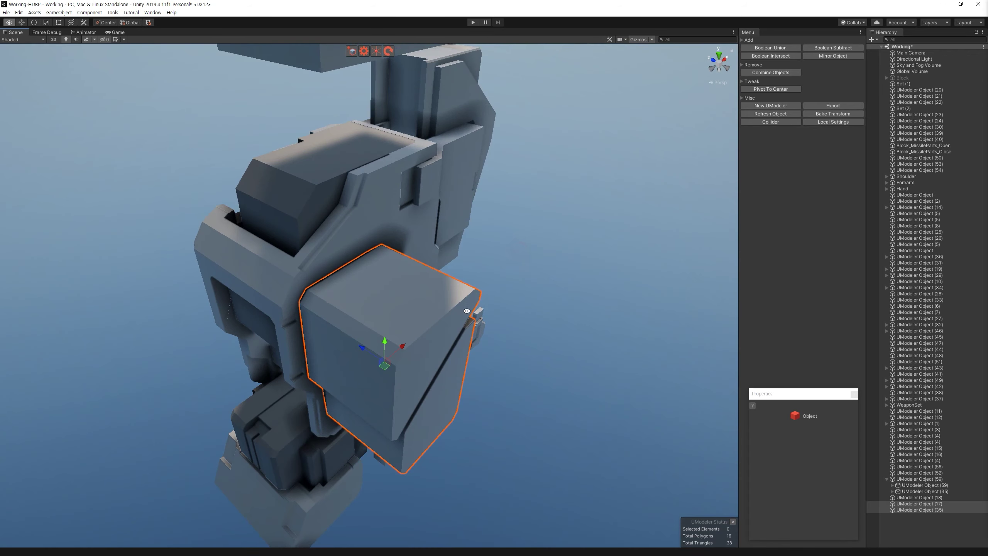
Step: Merge the cube into the torso piece behind it
{"action": "left_click", "coordinate": [401, 282]}
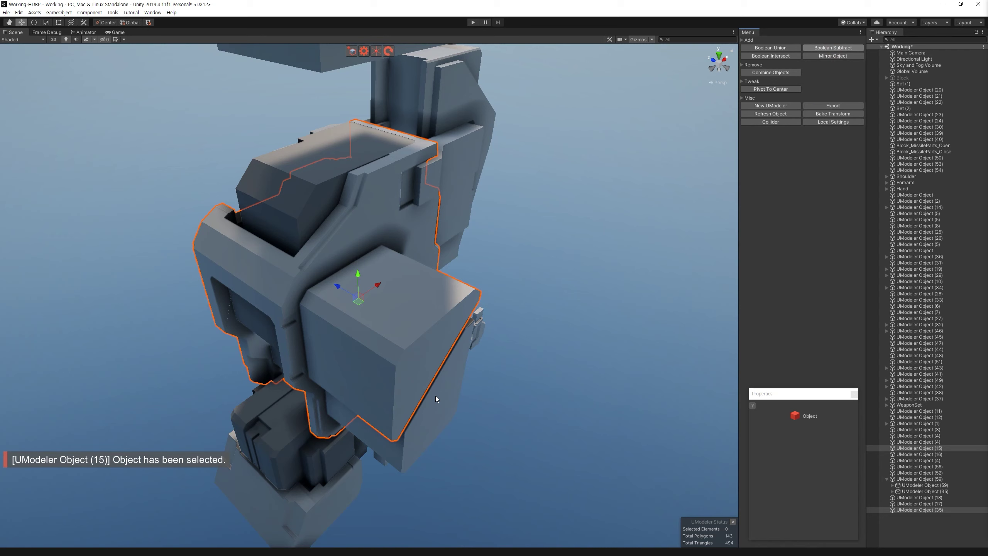
{"action": "left_click", "coordinate": [854, 49]}
{"action": "left_click_drag", "start_coordinate": [586, 218], "coordinate": [322, 286], "text": "alt"}
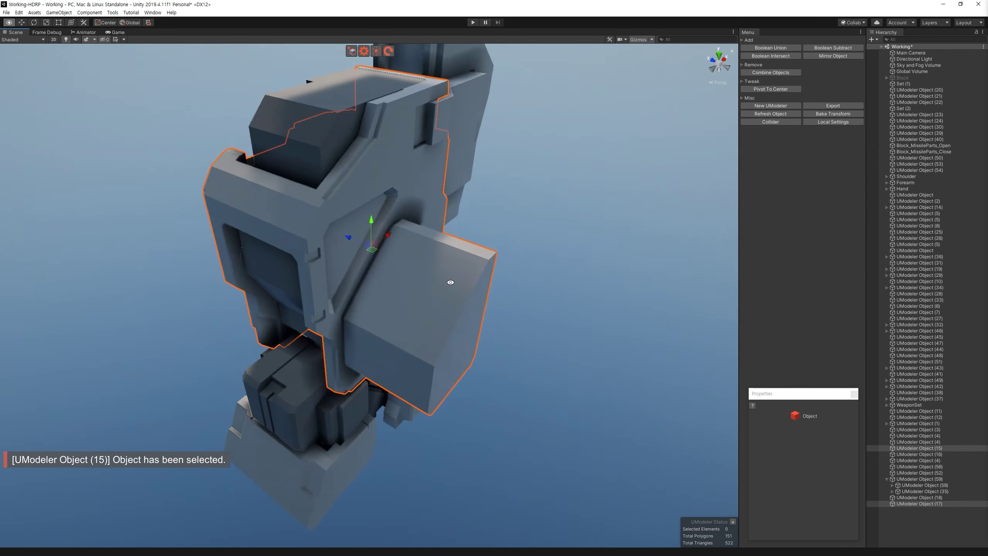
{"action": "left_click_drag", "start_coordinate": [322, 285], "coordinate": [454, 289], "text": "alt"}
Step: Fold the cube into the torso and switch the chest armour to vertex editing
{"action": "left_click", "coordinate": [503, 287], "text": "shift"}
{"action": "left_click_drag", "start_coordinate": [428, 273], "coordinate": [560, 358], "text": "alt"}
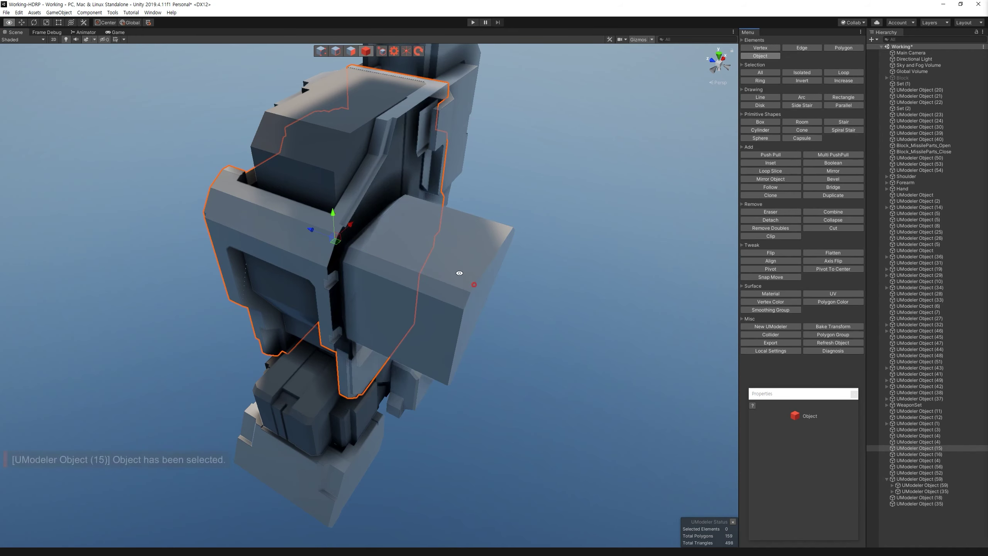
{"action": "key", "text": "ctrl+z"}
{"action": "key", "text": "ctrl+z"}
{"action": "key", "text": "1"}
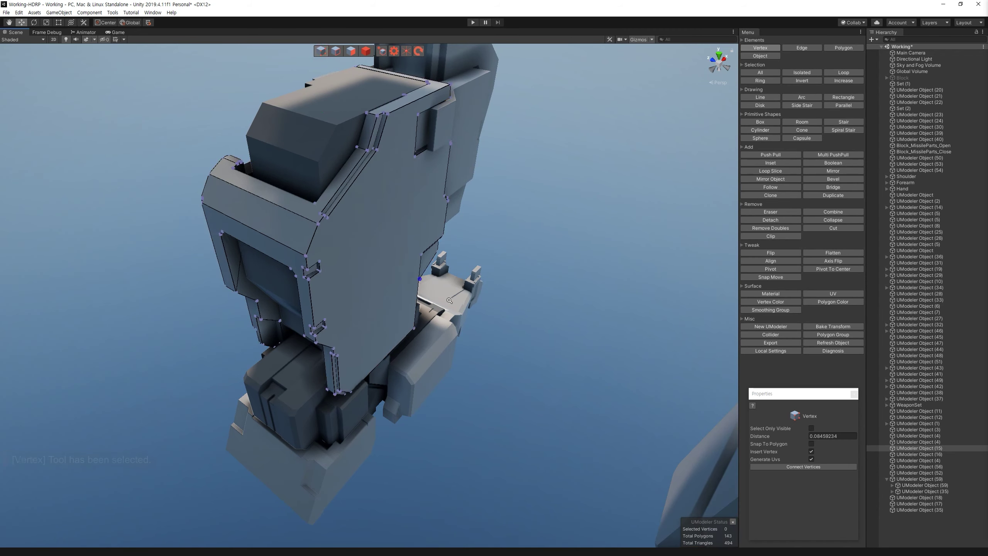
{"action": "left_click_drag", "start_coordinate": [389, 175], "coordinate": [415, 228], "text": "alt"}
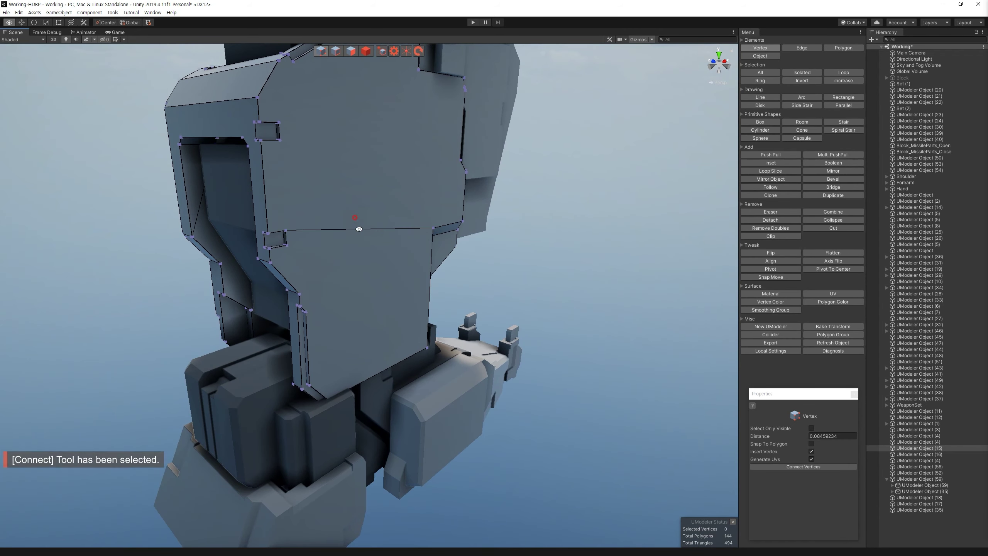
Step: Connect a chest-front vertex to another with a new edge, undoing the extra edge
{"action": "left_click_drag", "start_coordinate": [355, 217], "coordinate": [288, 182], "text": "alt"}
{"action": "left_click", "coordinate": [282, 175]}
{"action": "mouse_move", "coordinate": [322, 216]}
{"action": "left_mouse_down", "text": "alt"}
{"action": "mouse_move", "coordinate": [316, 255]}
{"action": "mouse_move", "coordinate": [362, 133]}
{"action": "left_mouse_up", "text": "alt"}
{"action": "key", "text": "ctrl+z"}
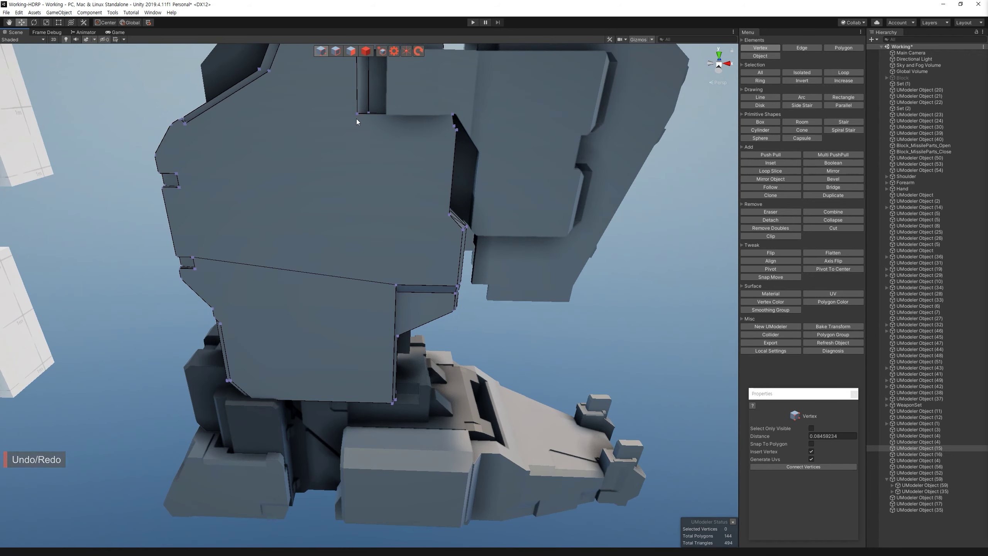
{"action": "left_click_drag", "start_coordinate": [415, 294], "coordinate": [434, 144], "text": "alt"}
{"action": "left_click", "coordinate": [256, 235]}
{"action": "left_click_drag", "start_coordinate": [297, 253], "coordinate": [281, 218], "text": "alt"}
{"action": "mouse_move", "coordinate": [359, 250]}
{"action": "left_mouse_down", "text": "alt"}
{"action": "mouse_move", "coordinate": [407, 293]}
{"action": "mouse_move", "coordinate": [398, 263]}
{"action": "left_mouse_up", "text": "alt"}
{"action": "key", "text": "ctrl+z"}
Step: Select all chest vertices and remove the duplicate doubles
{"action": "scroll", "coordinate": [553, 446], "scroll_direction": "down", "scroll_amount": 3}
{"action": "key", "text": "ctrl+a"}
{"action": "left_click", "coordinate": [774, 228]}
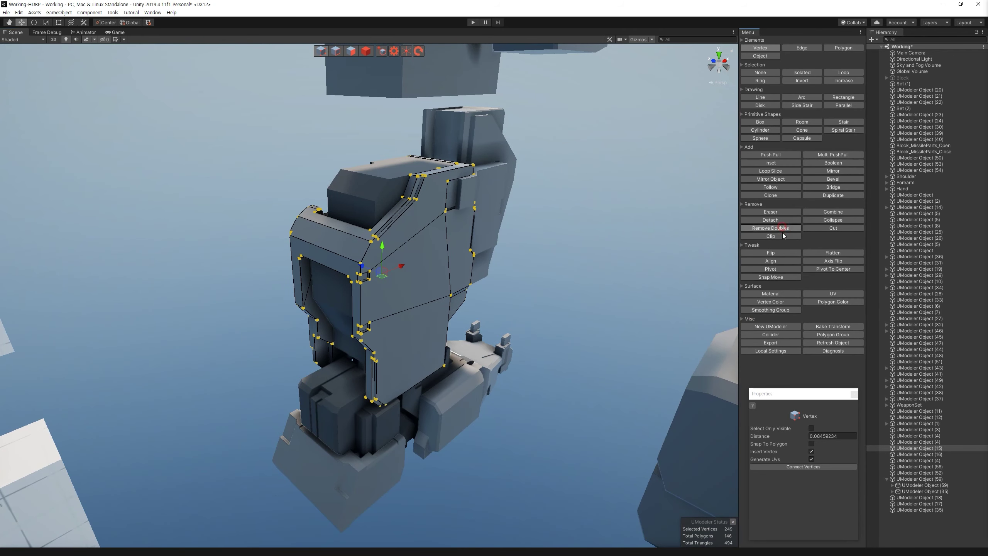
Step: Delete the chest's front panel polygon
{"action": "key", "text": "3"}
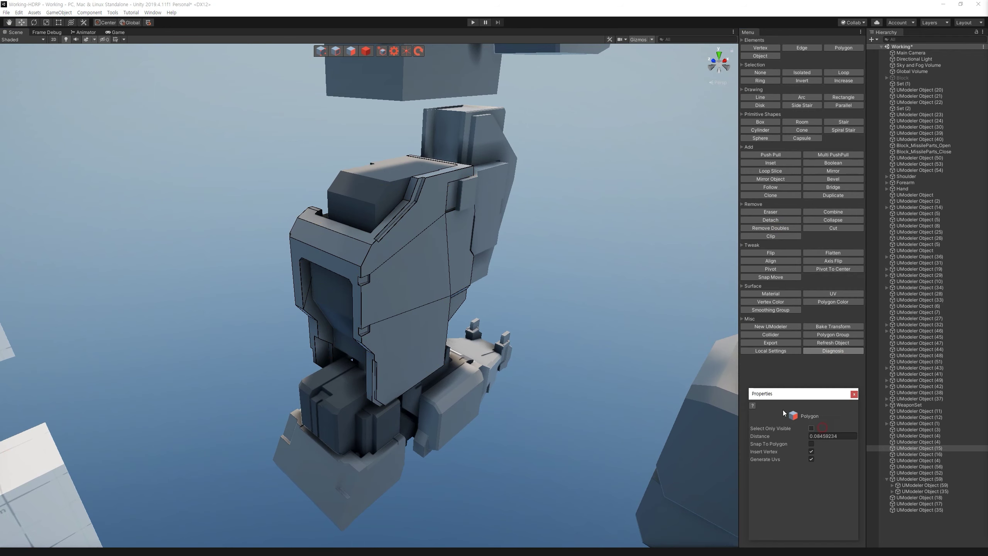
{"action": "left_click_drag", "start_coordinate": [622, 389], "coordinate": [540, 357], "text": "alt"}
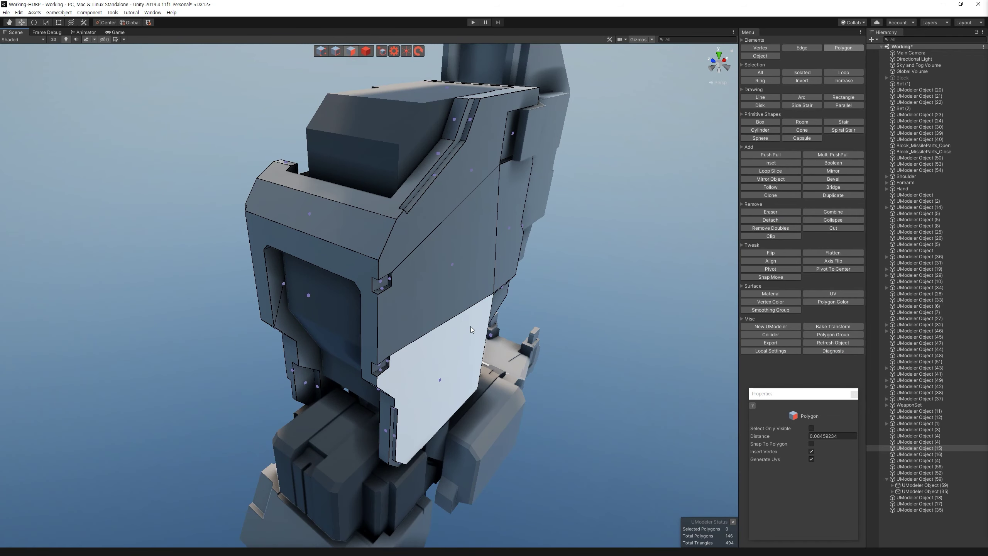
{"action": "left_click", "coordinate": [472, 296]}
{"action": "key", "text": "Delete"}
{"action": "scroll", "coordinate": [538, 368], "scroll_direction": "up", "scroll_amount": 2}
Step: Bridge the opening's border edges to close it with a new panel
{"action": "left_click", "coordinate": [340, 53]}
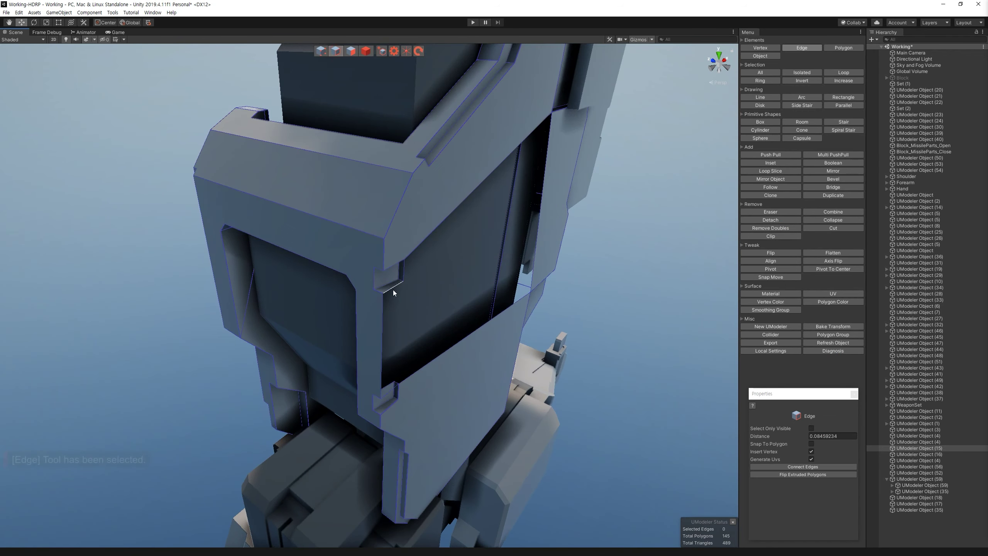
{"action": "left_click", "coordinate": [833, 187]}
{"action": "left_click_drag", "start_coordinate": [438, 247], "coordinate": [423, 248], "text": "alt"}
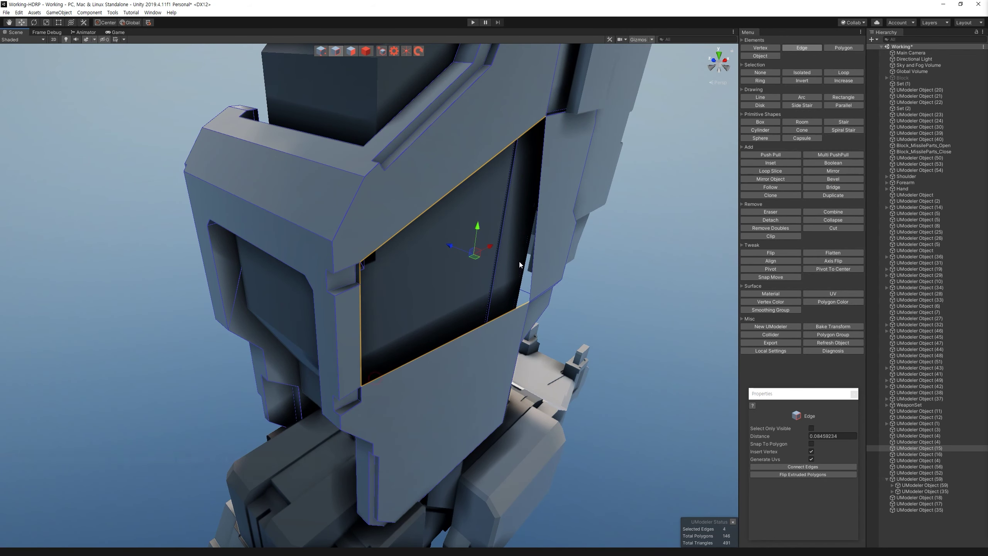
{"action": "left_click", "coordinate": [531, 245], "text": "shift"}
{"action": "left_click", "coordinate": [833, 187]}
{"action": "mouse_move", "coordinate": [583, 290]}
{"action": "left_mouse_down", "text": "alt"}
{"action": "mouse_move", "coordinate": [538, 289]}
{"action": "mouse_move", "coordinate": [413, 164]}
{"action": "left_mouse_up", "text": "alt"}
Step: Select the beveled box in object mode
{"action": "left_click", "coordinate": [365, 51]}
{"action": "left_click", "coordinate": [434, 352]}
{"action": "middle_click_drag", "start_coordinate": [434, 352], "coordinate": [190, 236]}
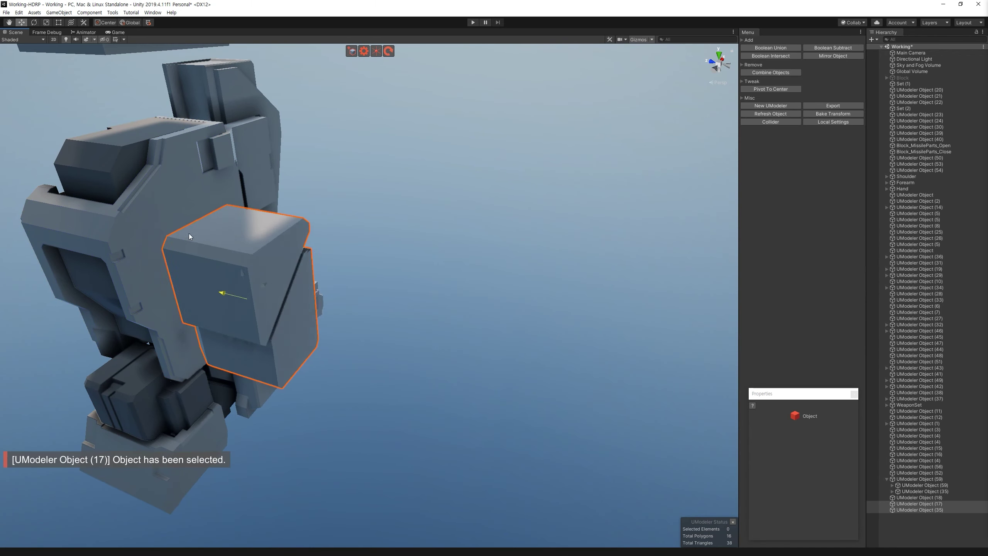
Step: Frame the beveled box UModeler Object (17), then reselect the chest armour piece
{"action": "key", "text": "f"}
{"action": "mouse_move", "coordinate": [447, 318]}
{"action": "left_mouse_down", "text": "alt"}
{"action": "mouse_move", "coordinate": [546, 317]}
{"action": "mouse_move", "coordinate": [505, 265]}
{"action": "left_mouse_up", "text": "alt"}
{"action": "left_click", "coordinate": [914, 65]}
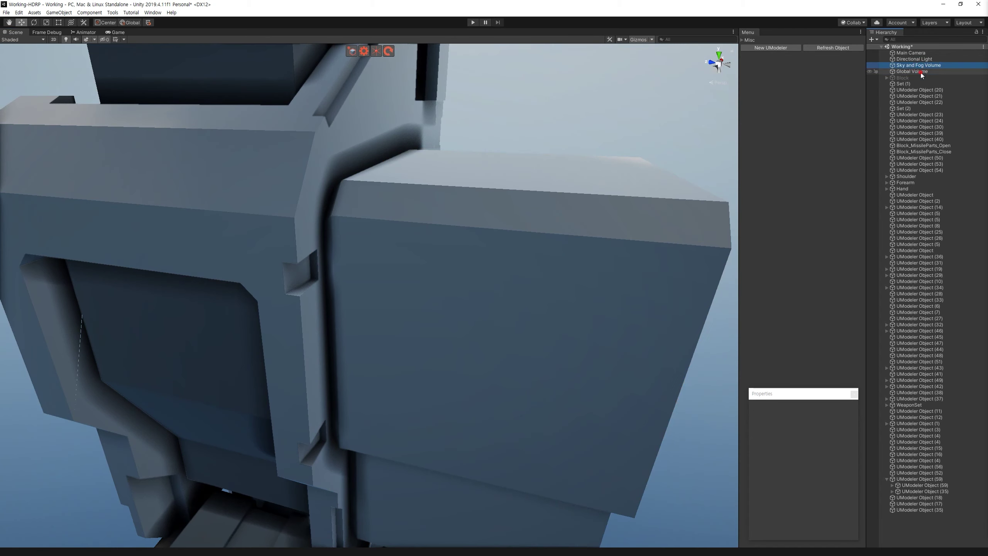
{"action": "scroll", "coordinate": [485, 223], "scroll_direction": "down", "scroll_amount": 3}
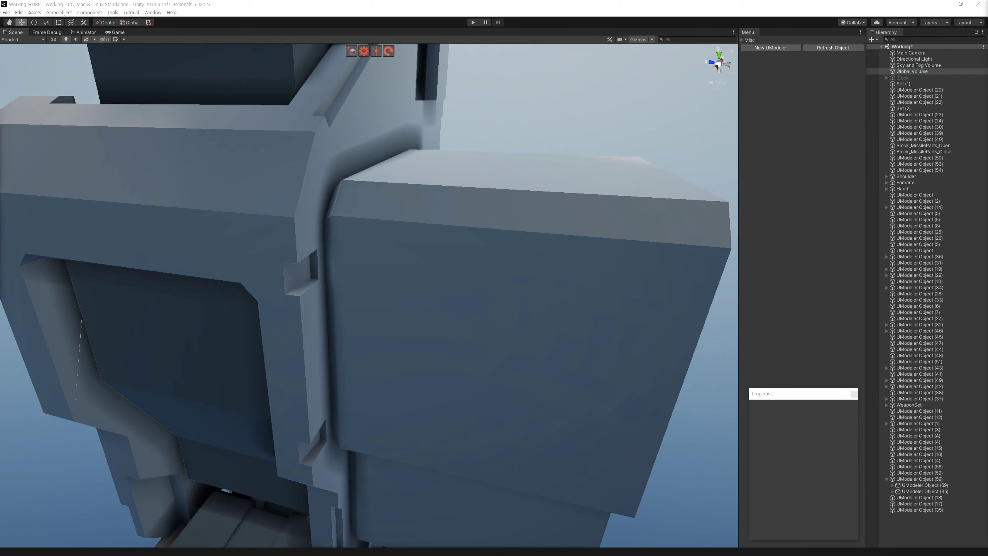
{"action": "left_click_drag", "start_coordinate": [485, 223], "coordinate": [532, 202], "text": "alt"}
{"action": "left_click", "coordinate": [441, 233]}
{"action": "left_click", "coordinate": [441, 233]}
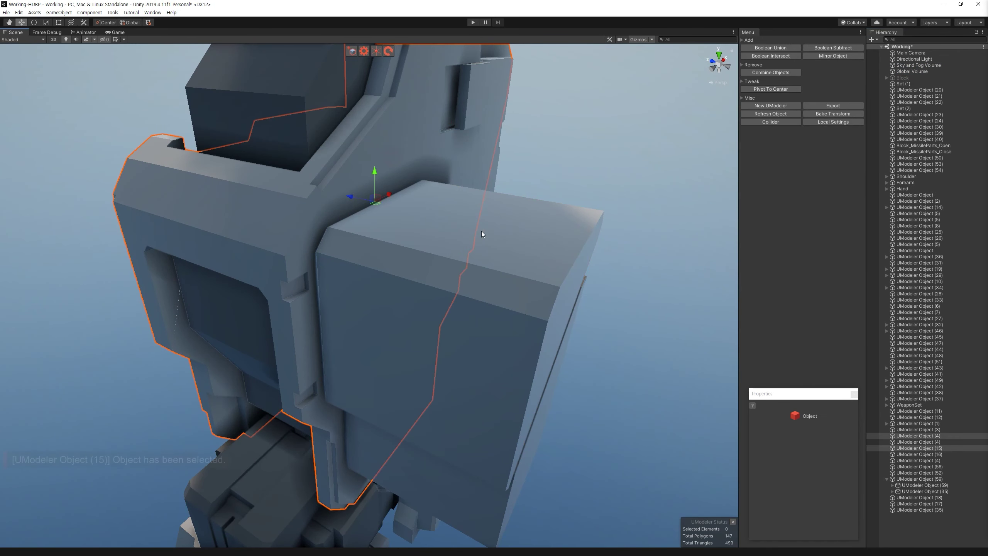
{"action": "left_click_drag", "start_coordinate": [615, 214], "coordinate": [600, 238], "text": "alt"}
{"action": "left_click", "coordinate": [483, 274]}
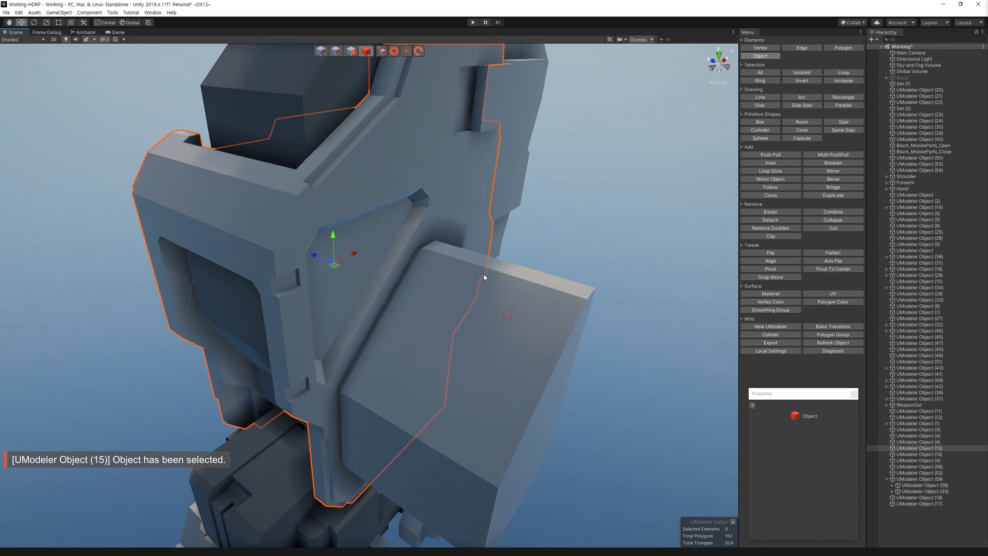
{"action": "left_click_drag", "start_coordinate": [592, 297], "coordinate": [496, 373], "text": "alt"}
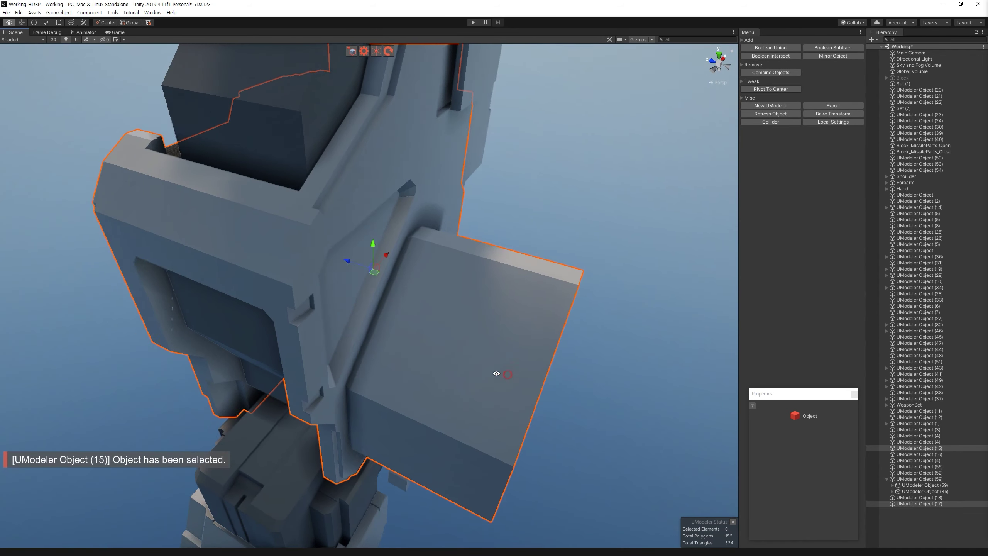
{"action": "left_click", "coordinate": [496, 373]}
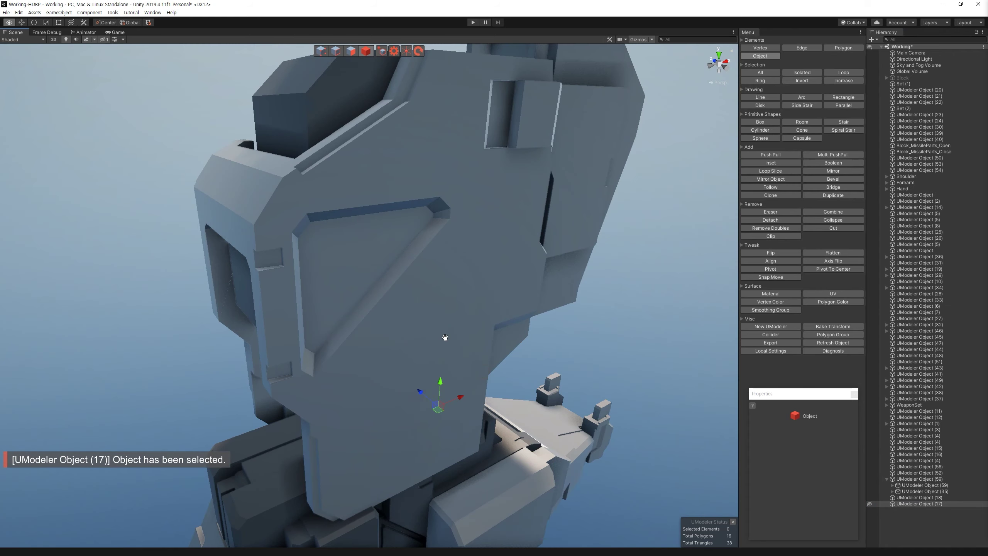
{"action": "left_click", "coordinate": [443, 338]}
Step: Add three Connect edges across the chest armour's front vertices
{"action": "key", "text": "1"}
{"action": "mouse_move", "coordinate": [407, 341]}
{"action": "left_mouse_down", "text": "alt"}
{"action": "mouse_move", "coordinate": [395, 245]}
{"action": "mouse_move", "coordinate": [325, 283]}
{"action": "left_mouse_up", "text": "alt"}
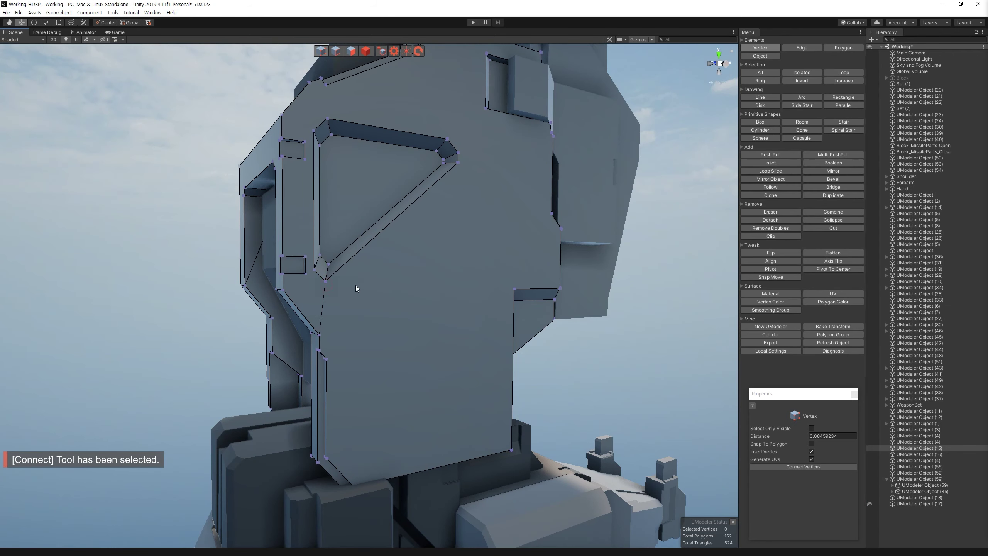
{"action": "middle_click_drag", "start_coordinate": [452, 357], "coordinate": [334, 292]}
{"action": "key", "text": "c"}
{"action": "left_click", "coordinate": [517, 238]}
{"action": "mouse_move", "coordinate": [517, 237]}
{"action": "left_mouse_down", "text": "alt"}
{"action": "mouse_move", "coordinate": [321, 268]}
{"action": "mouse_move", "coordinate": [366, 321]}
{"action": "left_mouse_up", "text": "alt"}
{"action": "key", "text": "c"}
{"action": "left_click", "coordinate": [520, 411]}
{"action": "mouse_move", "coordinate": [522, 413]}
{"action": "left_mouse_down", "text": "alt"}
{"action": "mouse_move", "coordinate": [470, 280]}
{"action": "mouse_move", "coordinate": [463, 136]}
{"action": "left_mouse_up", "text": "alt"}
{"action": "key", "text": "c"}
{"action": "left_click_drag", "start_coordinate": [513, 268], "coordinate": [624, 307], "text": "alt"}
Step: Boolean-subtract the beveled box from the chest armour
{"action": "key", "text": "4"}
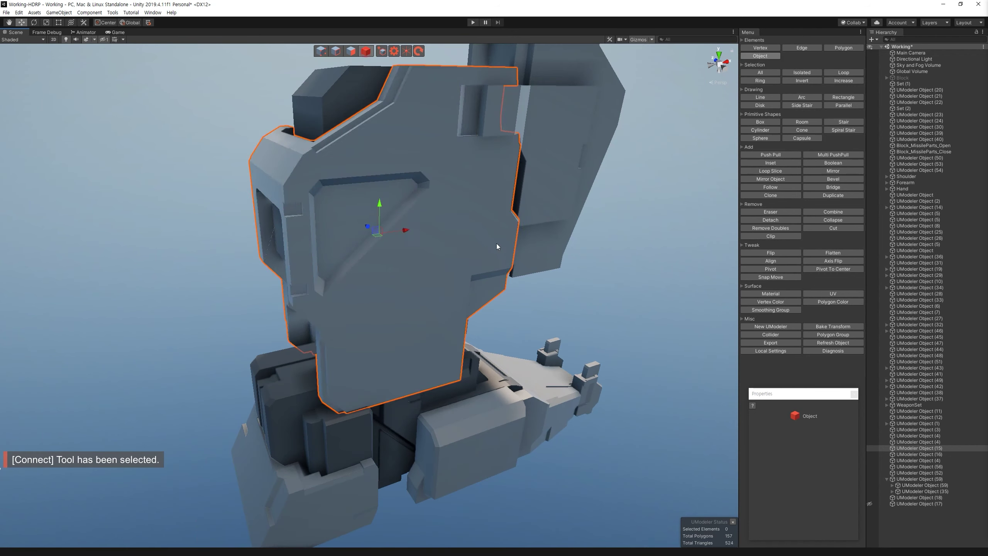
{"action": "left_click", "coordinate": [870, 504]}
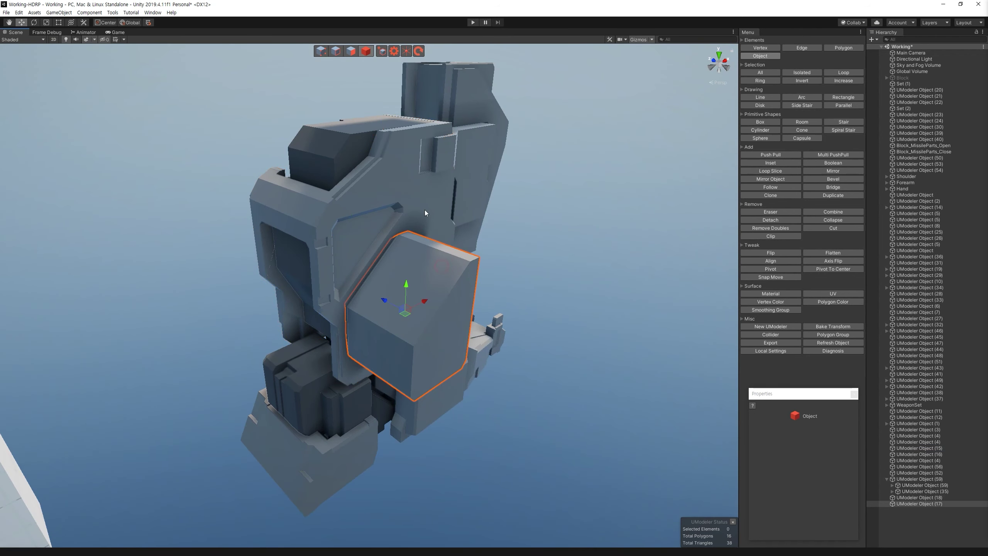
{"action": "left_click", "coordinate": [919, 503], "text": "ctrl"}
{"action": "left_click", "coordinate": [839, 48]}
{"action": "left_click_drag", "start_coordinate": [596, 280], "coordinate": [401, 218], "text": "alt"}
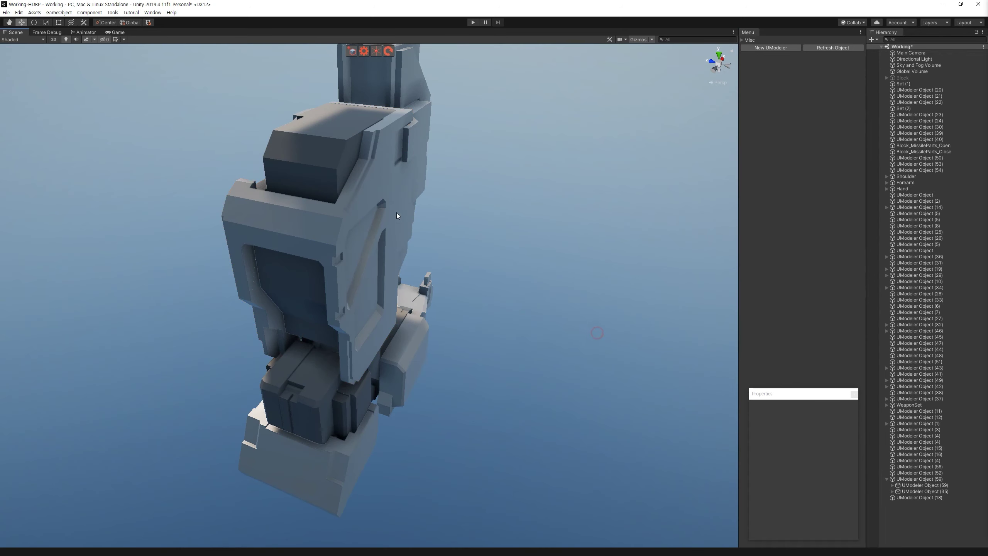
Step: Select the two recessed window faces and the inset faces on the chest
{"action": "key", "text": "3"}
{"action": "left_click", "coordinate": [374, 225]}
{"action": "left_click", "coordinate": [377, 311], "text": "ctrl"}
{"action": "left_click_drag", "start_coordinate": [377, 312], "coordinate": [338, 258], "text": "alt"}
{"action": "mouse_move", "coordinate": [460, 277]}
{"action": "left_mouse_down", "text": "alt"}
{"action": "mouse_move", "coordinate": [514, 336]}
{"action": "mouse_move", "coordinate": [577, 175]}
{"action": "mouse_move", "coordinate": [357, 205]}
{"action": "left_mouse_up", "text": "alt"}
{"action": "left_click", "coordinate": [353, 276], "text": "ctrl"}
Step: Clear the selection and reselect the chest armour piece
{"action": "left_click_drag", "start_coordinate": [352, 275], "coordinate": [319, 379], "text": "alt"}
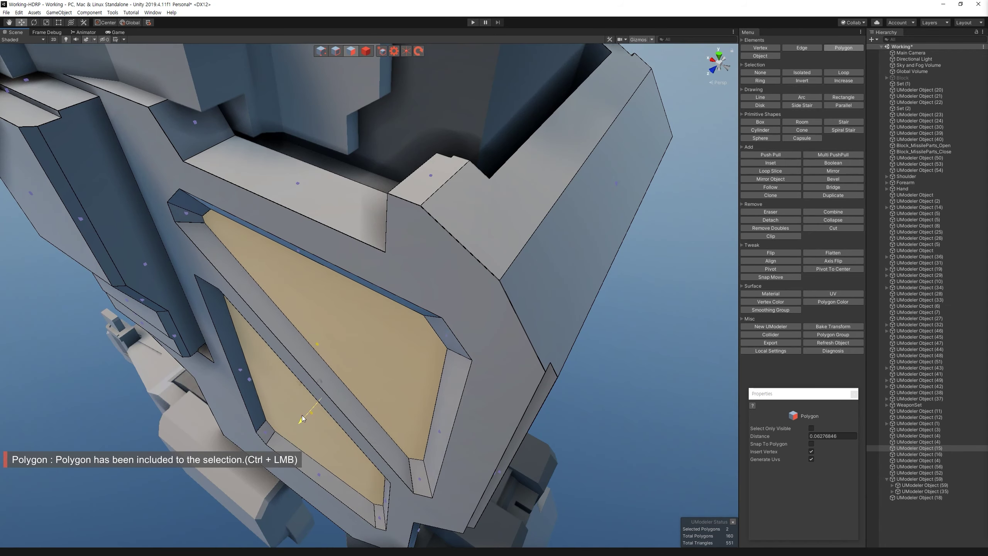
{"action": "scroll", "coordinate": [303, 418], "scroll_direction": "down", "scroll_amount": 10}
{"action": "left_click", "coordinate": [603, 300]}
{"action": "mouse_move", "coordinate": [604, 299]}
{"action": "left_mouse_down", "text": "alt"}
{"action": "mouse_move", "coordinate": [570, 235]}
{"action": "mouse_move", "coordinate": [408, 309]}
{"action": "left_mouse_up", "text": "alt"}
{"action": "scroll", "coordinate": [408, 309], "scroll_direction": "up", "scroll_amount": 10}
{"action": "left_click", "coordinate": [304, 203]}
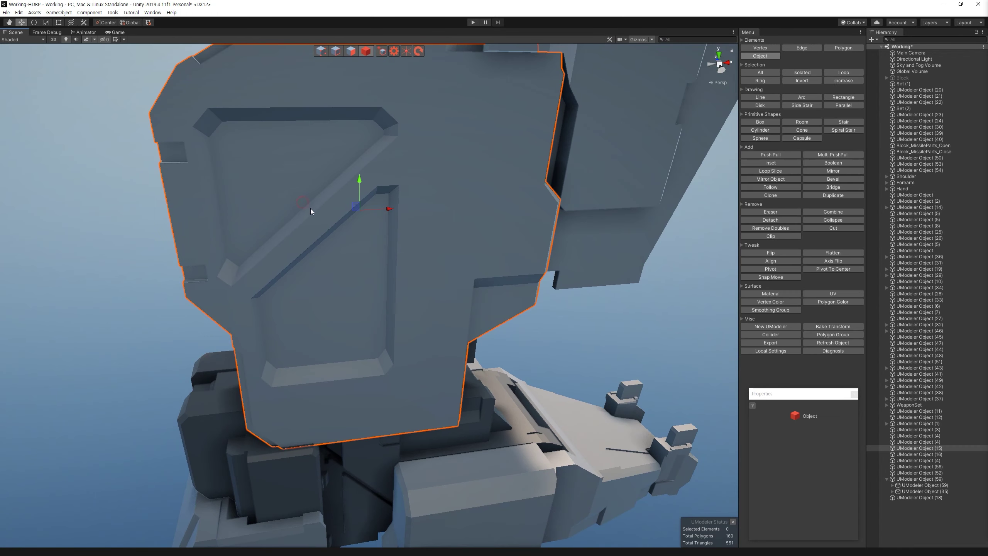
Step: Select the top and bottom corner bevel faces, try shifting them along X, then undo
{"action": "left_click", "coordinate": [351, 52]}
{"action": "left_click", "coordinate": [392, 119]}
{"action": "left_click", "coordinate": [395, 136], "text": "ctrl"}
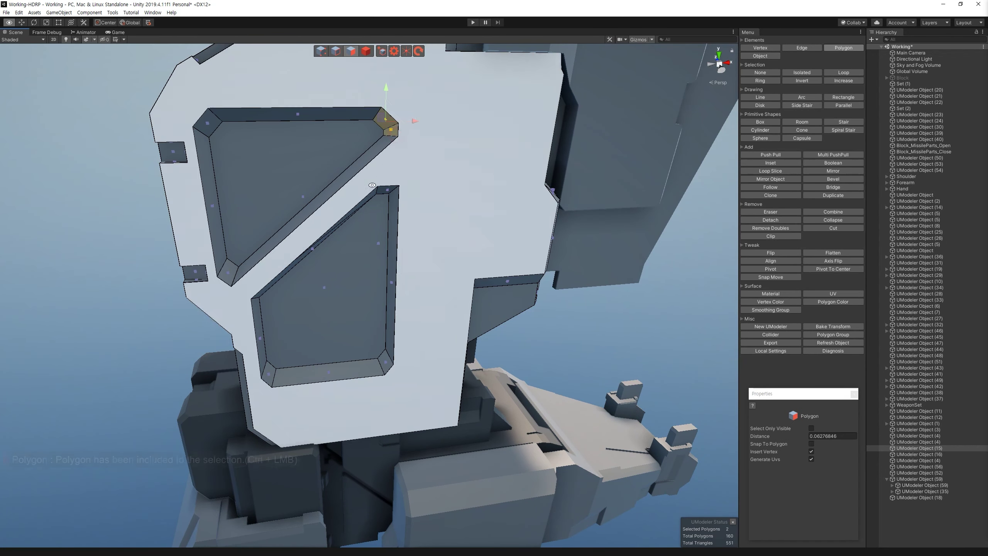
{"action": "left_click", "coordinate": [388, 183]}
{"action": "left_click", "coordinate": [391, 362], "text": "ctrl"}
{"action": "left_click_drag", "start_coordinate": [415, 284], "coordinate": [468, 287]}
{"action": "mouse_move", "coordinate": [496, 242]}
{"action": "left_mouse_down", "text": "alt"}
{"action": "mouse_move", "coordinate": [439, 185]}
{"action": "mouse_move", "coordinate": [317, 202]}
{"action": "left_mouse_up", "text": "alt"}
{"action": "key", "text": "ctrl+z"}
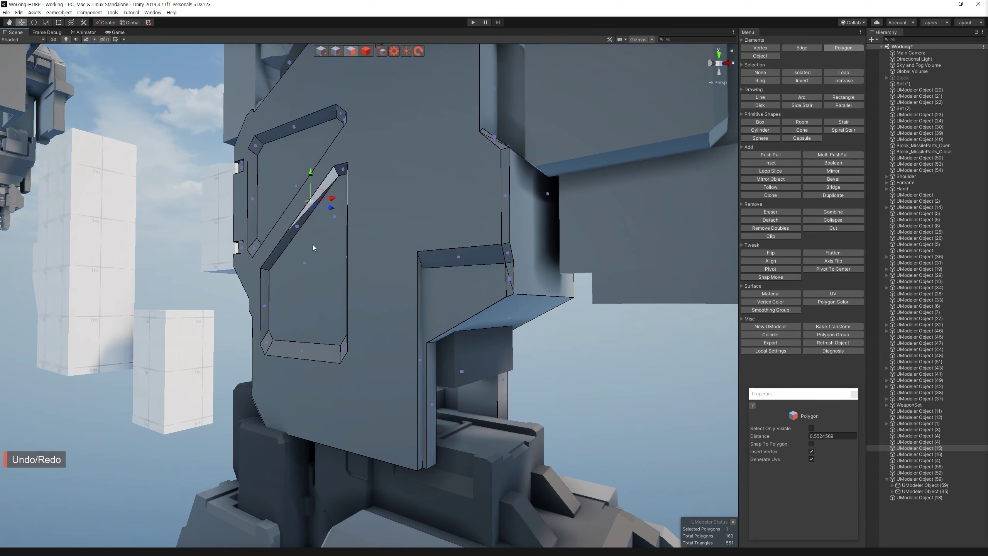
{"action": "left_click_drag", "start_coordinate": [314, 247], "coordinate": [334, 164], "text": "alt"}
{"action": "scroll", "coordinate": [343, 119], "scroll_direction": "up", "scroll_amount": 3}
Step: Combine two pairs of stray vertices along the panel's diagonal divider
{"action": "key", "text": "1"}
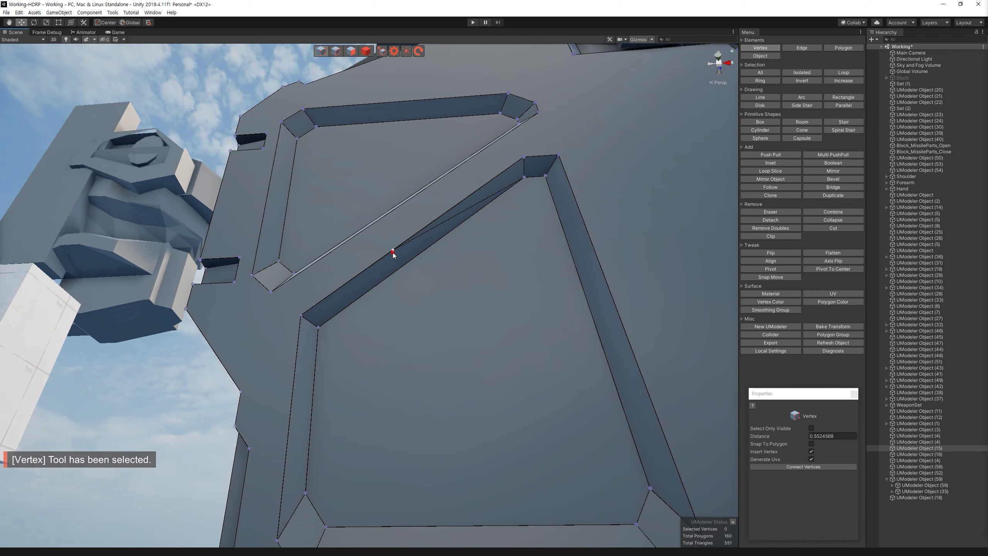
{"action": "left_click", "coordinate": [300, 315], "text": "ctrl"}
{"action": "left_click", "coordinate": [833, 211]}
{"action": "mouse_move", "coordinate": [622, 241]}
{"action": "left_mouse_down", "text": "alt"}
{"action": "mouse_move", "coordinate": [699, 305]}
{"action": "mouse_move", "coordinate": [369, 197]}
{"action": "mouse_move", "coordinate": [351, 288]}
{"action": "mouse_move", "coordinate": [455, 173]}
{"action": "mouse_move", "coordinate": [614, 279]}
{"action": "left_mouse_up", "text": "alt"}
{"action": "left_click", "coordinate": [842, 212]}
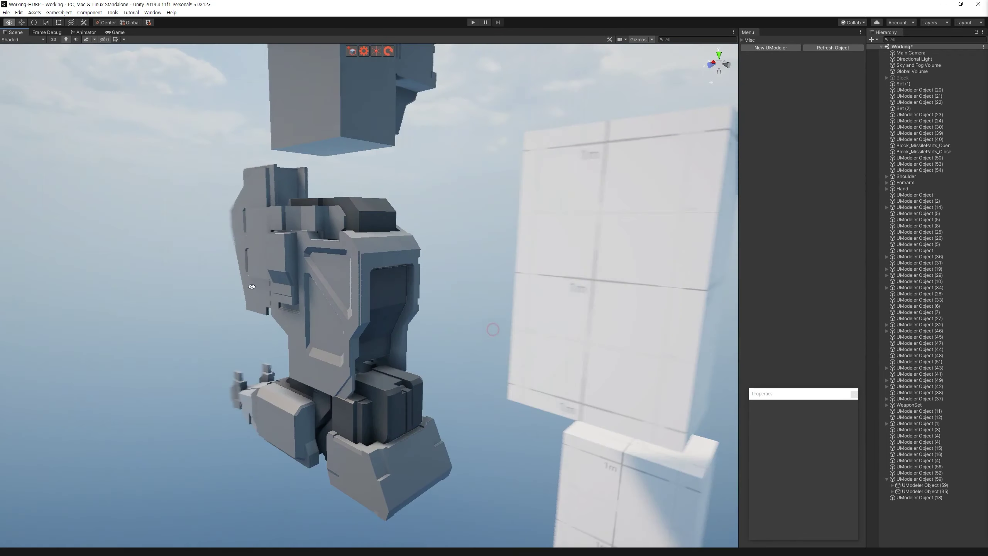
Step: Orbit to the torso, select the block above it, and undo an accidental face pull and move
{"action": "left_click_drag", "start_coordinate": [251, 287], "coordinate": [206, 318], "text": "alt"}
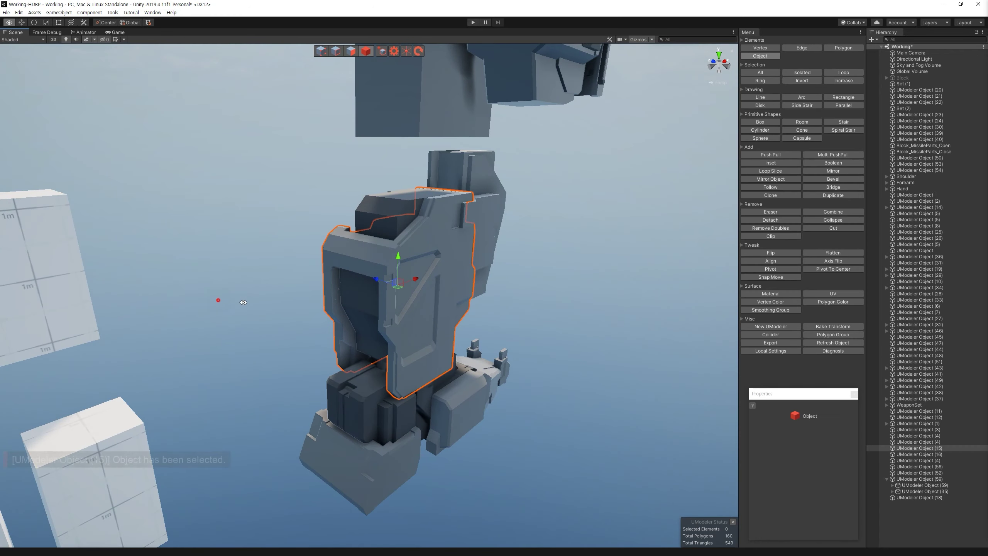
{"action": "mouse_move", "coordinate": [207, 319]}
{"action": "left_mouse_down", "text": "alt"}
{"action": "mouse_move", "coordinate": [450, 177]}
{"action": "mouse_move", "coordinate": [398, 181]}
{"action": "left_mouse_up", "text": "alt"}
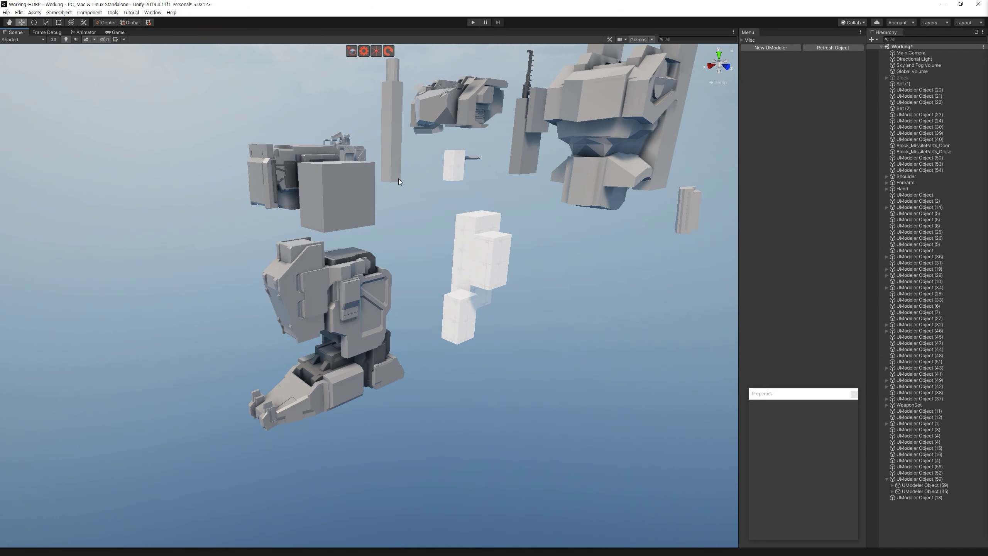
{"action": "mouse_move", "coordinate": [408, 214]}
{"action": "left_mouse_down", "text": "alt"}
{"action": "mouse_move", "coordinate": [297, 232]}
{"action": "mouse_move", "coordinate": [340, 237]}
{"action": "left_mouse_up", "text": "alt"}
{"action": "left_click", "coordinate": [340, 238]}
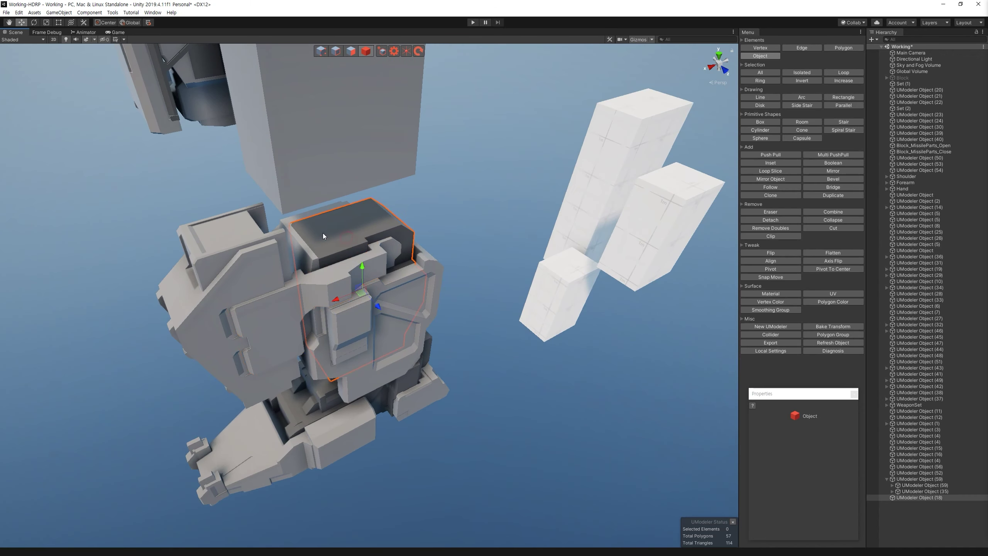
{"action": "key", "text": "f"}
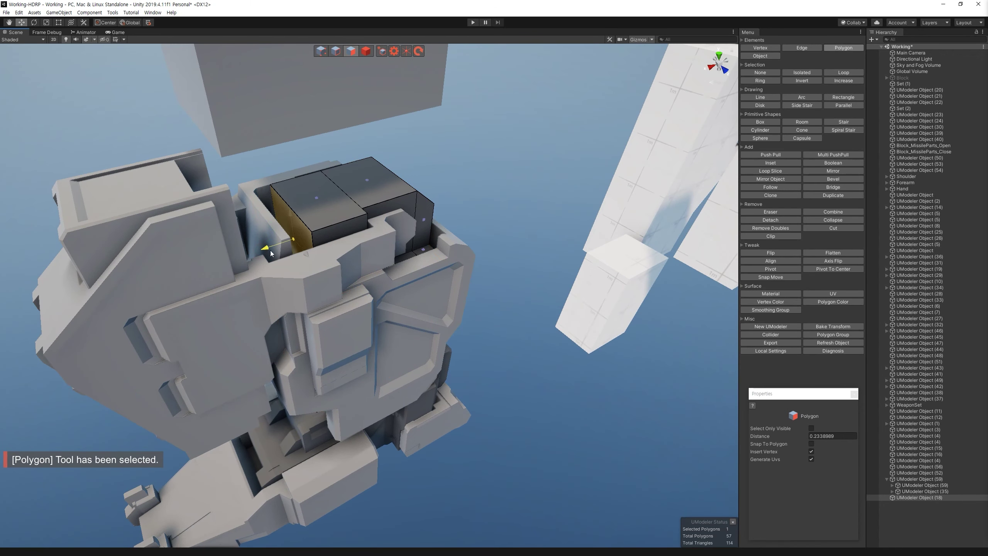
{"action": "key", "text": "ctrl+z"}
{"action": "left_click_drag", "start_coordinate": [271, 252], "coordinate": [369, 62], "text": "alt"}
{"action": "mouse_move", "coordinate": [349, 303]}
{"action": "left_mouse_down"}
{"action": "mouse_move", "coordinate": [472, 270]}
{"action": "mouse_move", "coordinate": [312, 277]}
{"action": "left_mouse_up"}
{"action": "key", "text": "ctrl+z"}
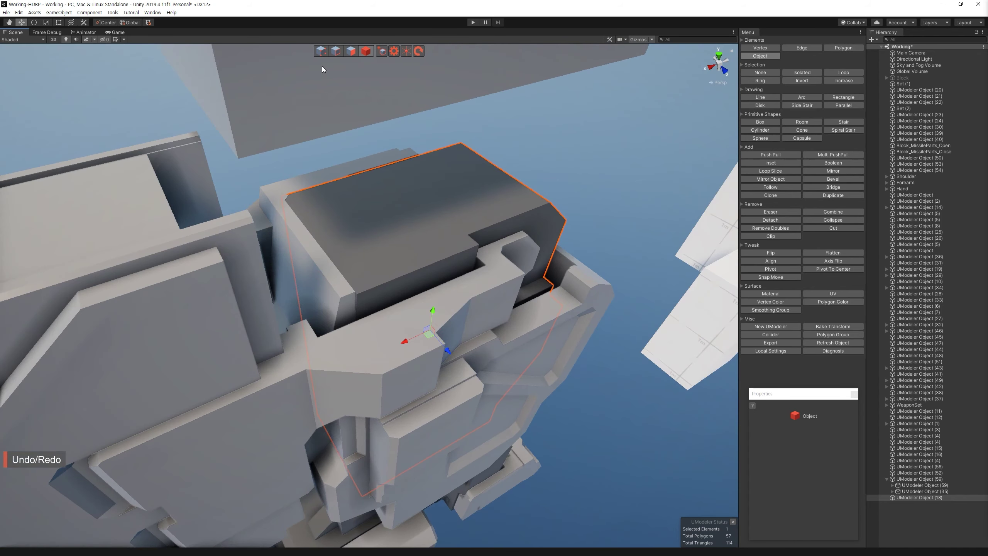
Step: In Polygon mode, box-select five faces of the block and zoom in on them
{"action": "key", "text": "3"}
{"action": "scroll", "coordinate": [373, 253], "scroll_direction": "down", "scroll_amount": 5}
{"action": "left_click_drag", "start_coordinate": [287, 201], "coordinate": [609, 515]}
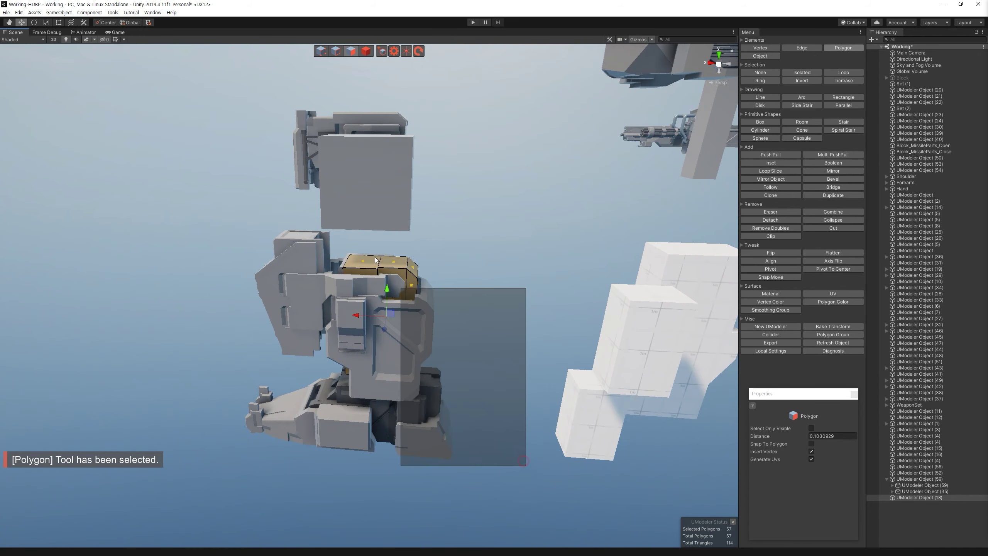
{"action": "left_click_drag", "start_coordinate": [375, 257], "coordinate": [377, 351], "text": "alt"}
{"action": "scroll", "coordinate": [377, 388], "scroll_direction": "up", "scroll_amount": 3}
{"action": "scroll", "coordinate": [259, 342], "scroll_direction": "up", "scroll_amount": 3}
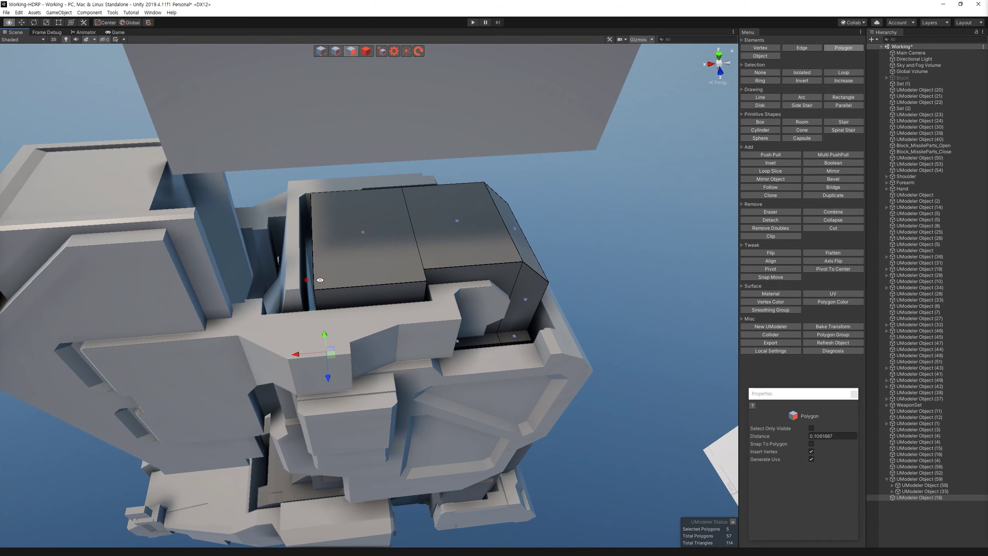
{"action": "left_click_drag", "start_coordinate": [319, 279], "coordinate": [323, 284], "text": "alt"}
{"action": "scroll", "coordinate": [323, 284], "scroll_direction": "up", "scroll_amount": 5}
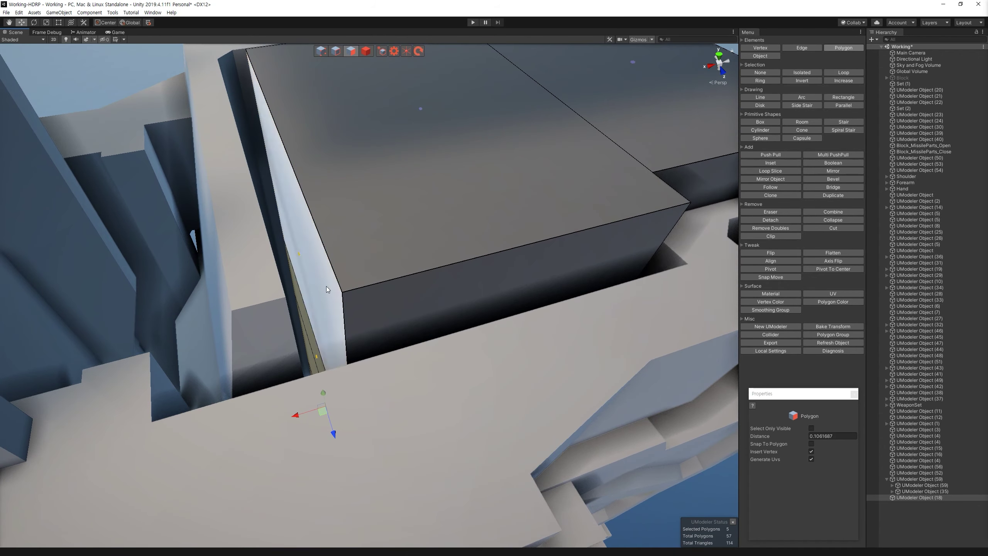
{"action": "scroll", "coordinate": [326, 285], "scroll_direction": "down", "scroll_amount": 5}
Step: Select the block UModeler Object (18) above torso part UModeler Object (4) and frame it
{"action": "key", "text": "4"}
{"action": "scroll", "coordinate": [398, 282], "scroll_direction": "down", "scroll_amount": 3}
{"action": "left_click", "coordinate": [417, 287]}
{"action": "left_click", "coordinate": [403, 274]}
{"action": "key", "text": "f"}
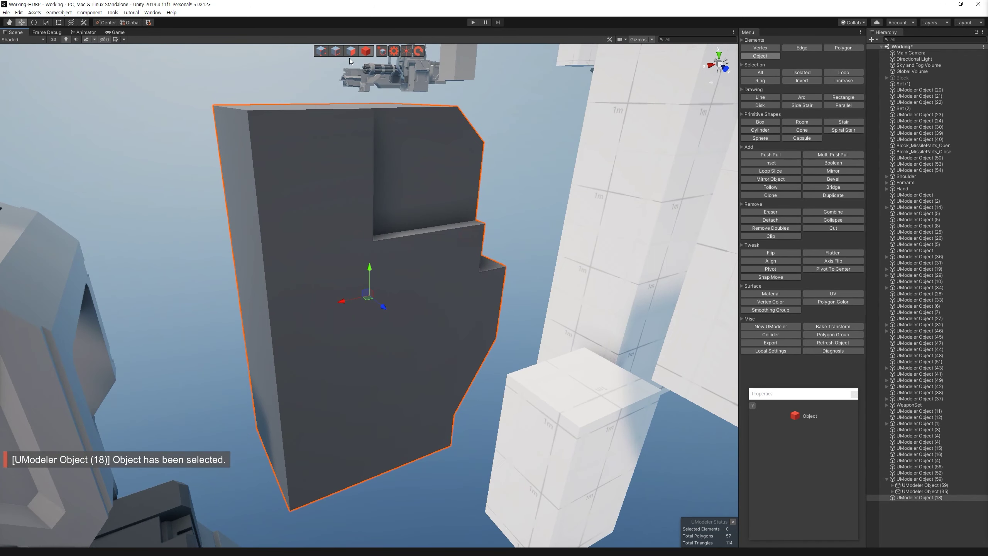
{"action": "key", "text": "3"}
Step: Orbit around the block seated in the torso cavity to check its fit
{"action": "left_click", "coordinate": [336, 51]}
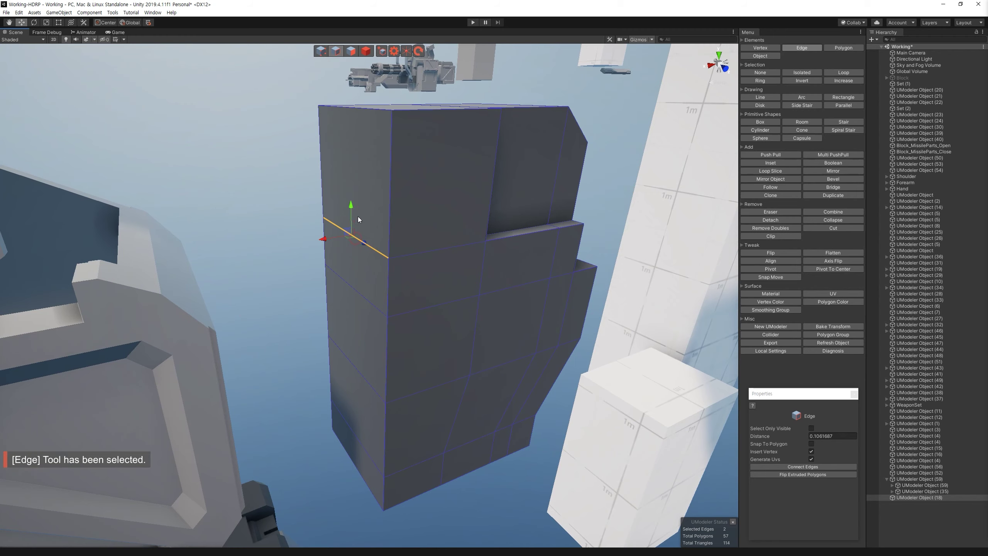
{"action": "left_click_drag", "start_coordinate": [366, 118], "coordinate": [409, 185], "text": "alt"}
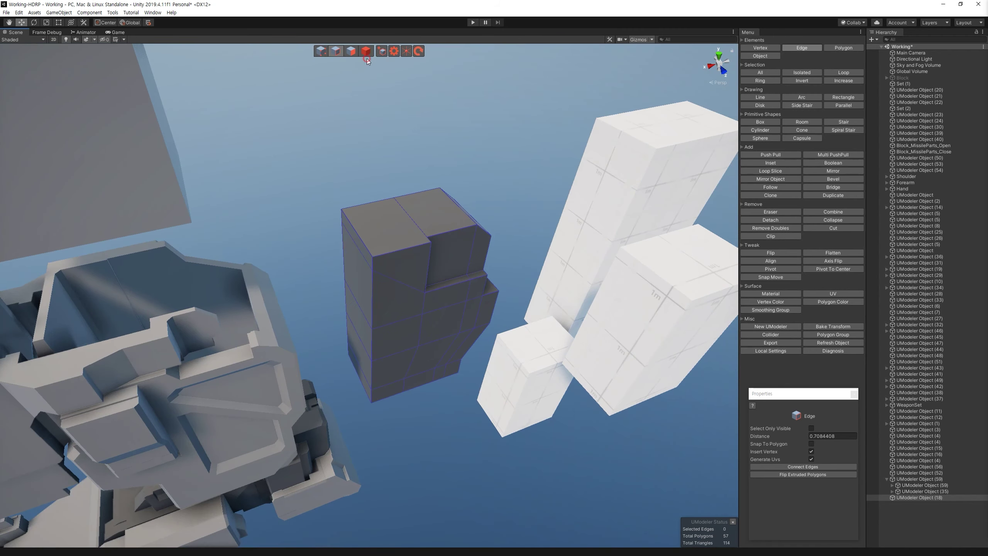
{"action": "key", "text": "4"}
{"action": "mouse_move", "coordinate": [391, 258]}
{"action": "left_mouse_down", "text": "alt"}
{"action": "mouse_move", "coordinate": [294, 325]}
{"action": "mouse_move", "coordinate": [351, 284]}
{"action": "left_mouse_up", "text": "alt"}
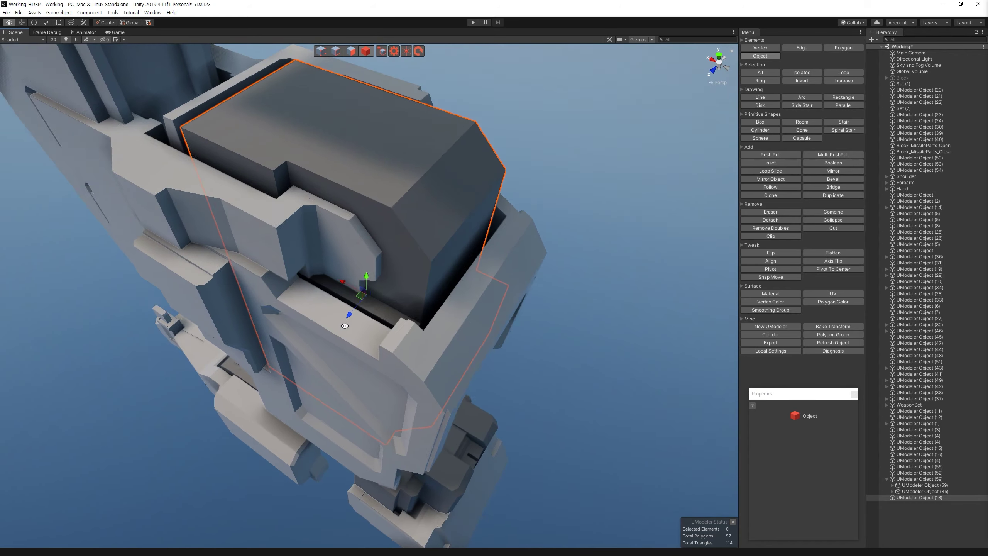
{"action": "mouse_move", "coordinate": [308, 211]}
{"action": "left_mouse_down", "text": "alt"}
{"action": "mouse_move", "coordinate": [423, 292]}
{"action": "mouse_move", "coordinate": [187, 189]}
{"action": "mouse_move", "coordinate": [312, 31]}
{"action": "left_mouse_up", "text": "alt"}
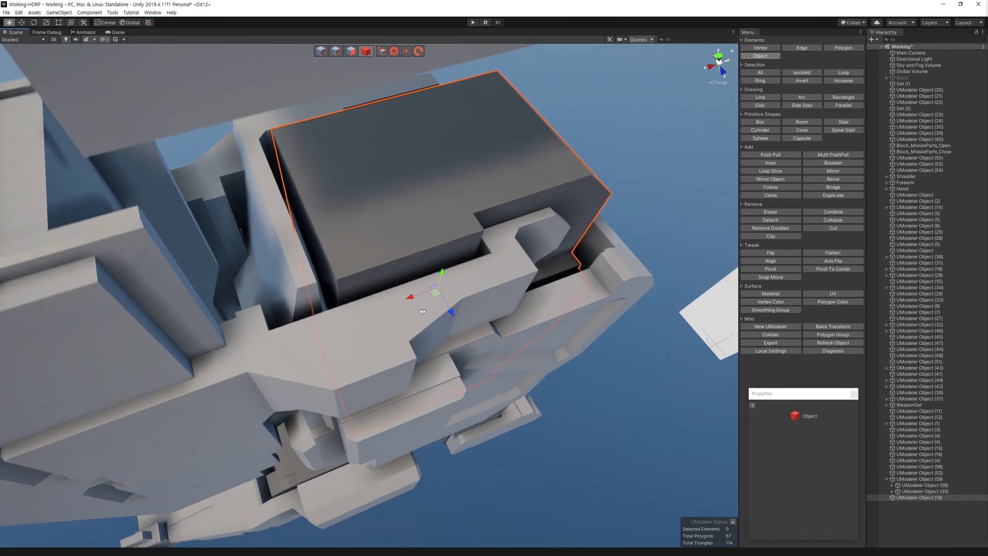
Step: Pick an edge along the block's side, then clear the selection
{"action": "key", "text": "3"}
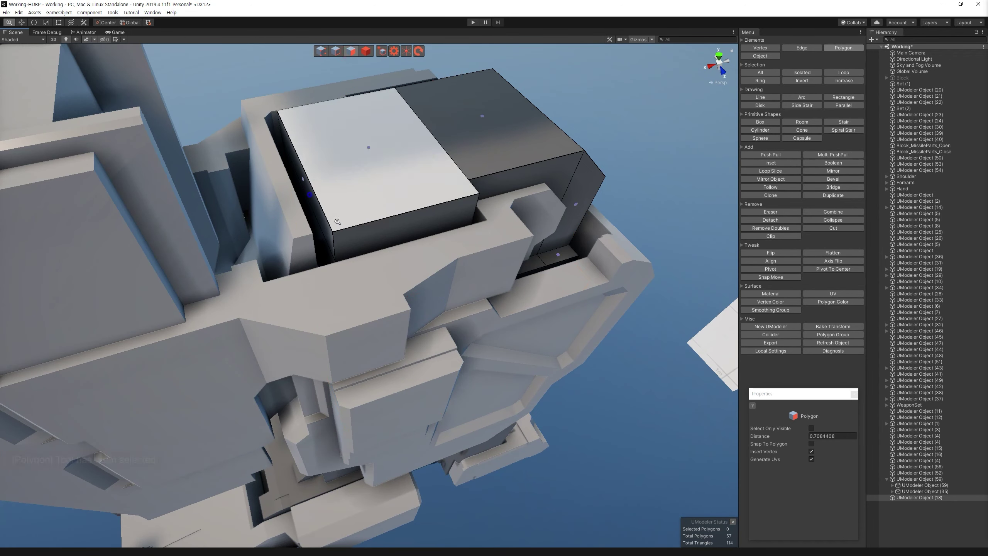
{"action": "scroll", "coordinate": [304, 263], "scroll_direction": "up", "scroll_amount": 3}
{"action": "key", "text": "2"}
{"action": "left_click", "coordinate": [265, 165]}
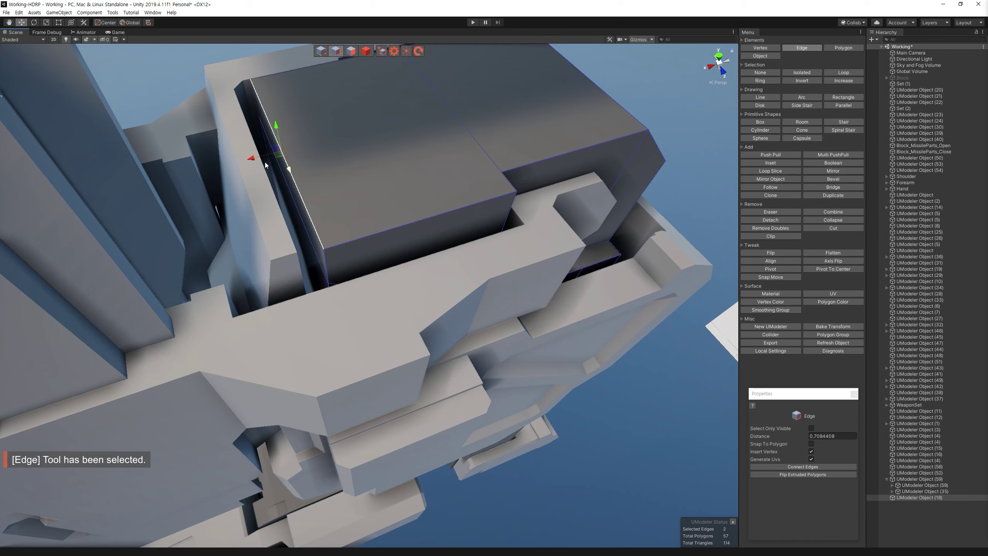
{"action": "scroll", "coordinate": [324, 148], "scroll_direction": "down", "scroll_amount": 10}
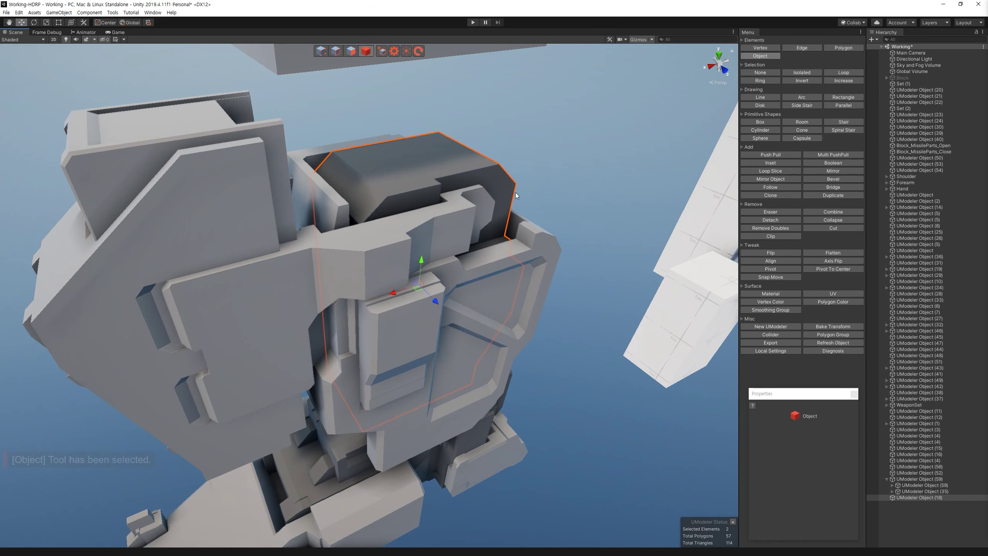
{"action": "scroll", "coordinate": [515, 192], "scroll_direction": "up", "scroll_amount": 3}
{"action": "left_click", "coordinate": [527, 227]}
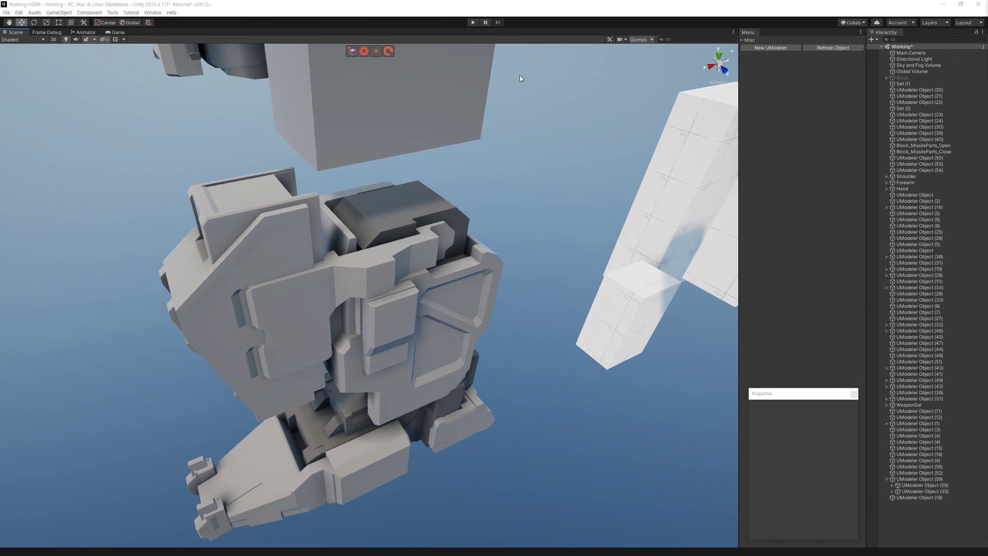
{"action": "left_click_drag", "start_coordinate": [522, 79], "coordinate": [523, 323], "text": "alt"}
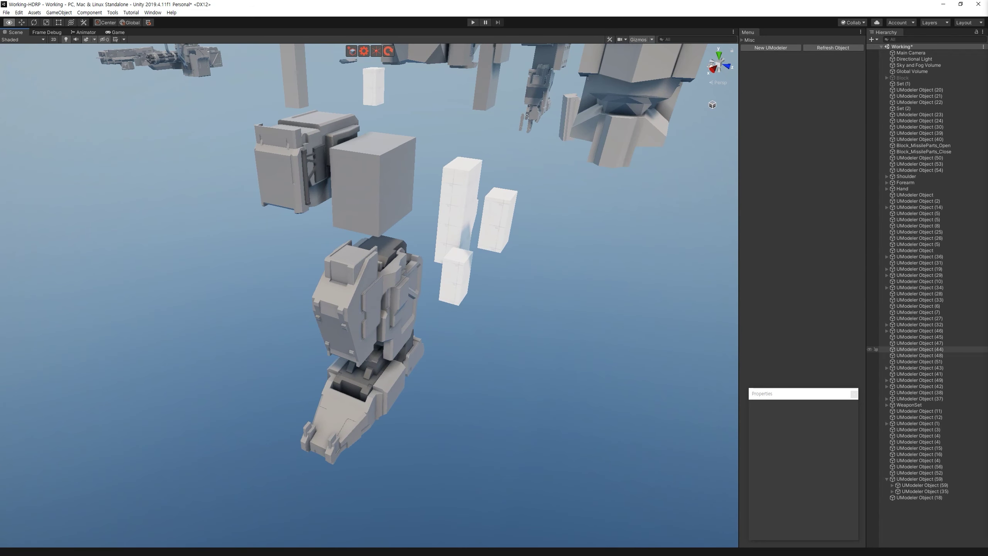
{"action": "left_click", "coordinate": [385, 298]}
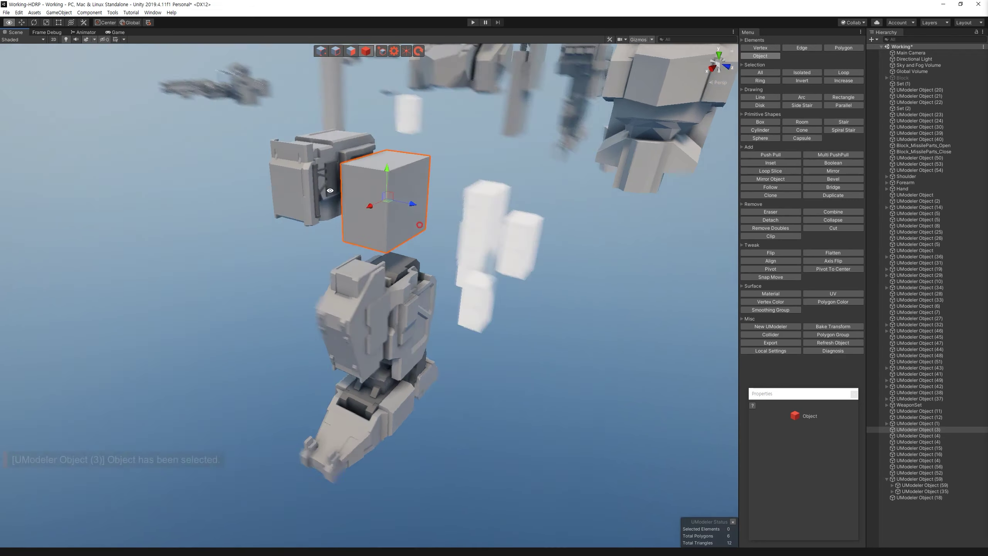
{"action": "right_click_drag", "start_coordinate": [468, 273], "coordinate": [469, 318], "text": "alt"}
{"action": "left_click_drag", "start_coordinate": [468, 318], "coordinate": [417, 310], "text": "alt"}
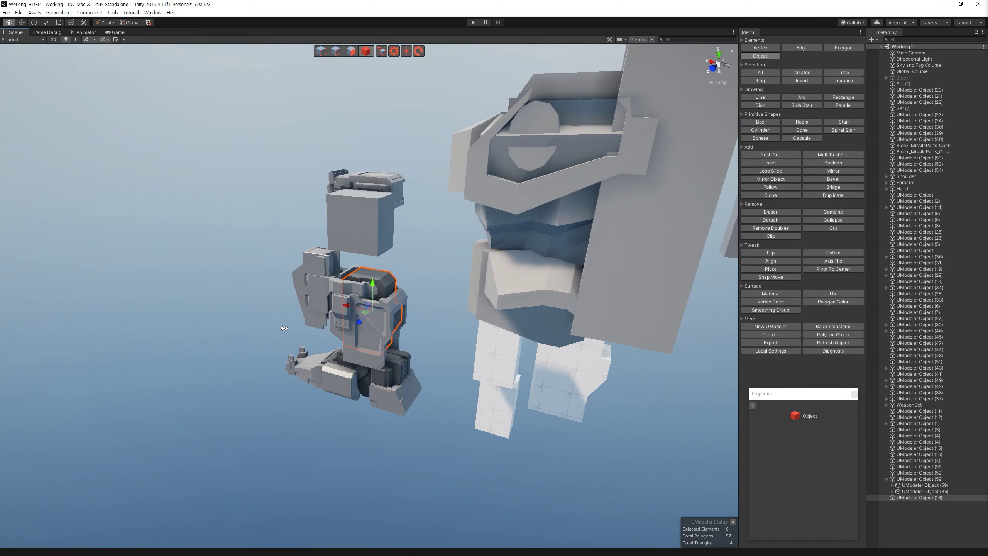
{"action": "right_click_drag", "start_coordinate": [537, 331], "coordinate": [401, 318], "text": "alt"}
{"action": "mouse_move", "coordinate": [528, 395]}
{"action": "left_mouse_down", "text": "alt"}
{"action": "mouse_move", "coordinate": [434, 361]}
{"action": "mouse_move", "coordinate": [649, 323]}
{"action": "mouse_move", "coordinate": [398, 312]}
{"action": "left_mouse_up", "text": "alt"}
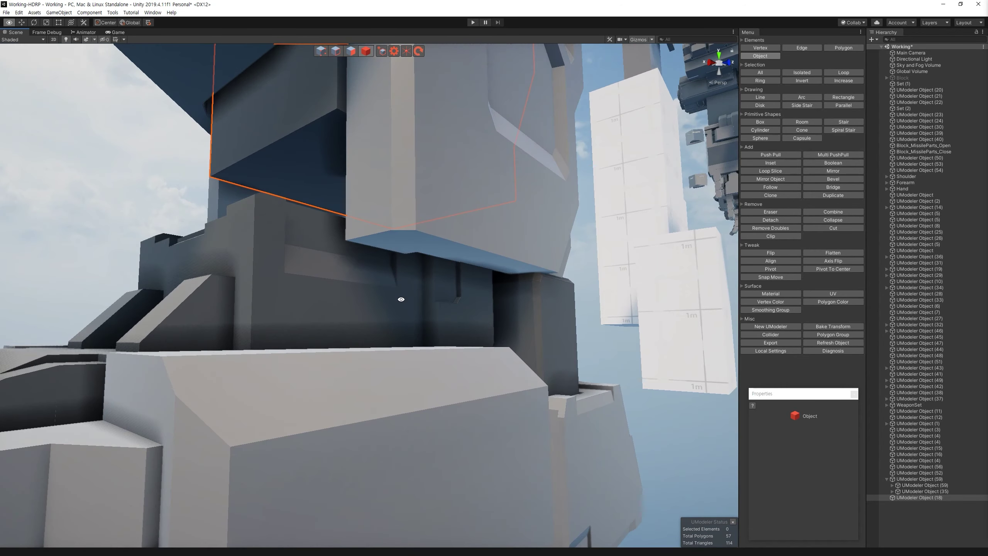
Step: Select chest armour UModeler Object (15), undo a stray edit, and box-select its bottom-edge vertices
{"action": "left_click", "coordinate": [400, 299]}
{"action": "key", "text": "f"}
{"action": "left_click", "coordinate": [326, 53]}
{"action": "left_click_drag", "start_coordinate": [350, 155], "coordinate": [450, 240], "text": "alt"}
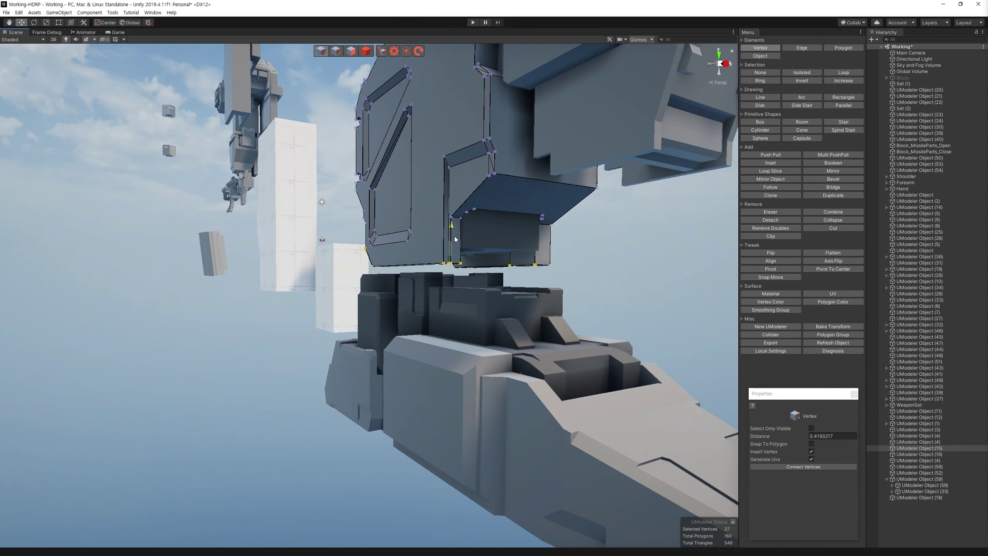
{"action": "mouse_move", "coordinate": [455, 239]}
{"action": "left_mouse_down", "text": "alt"}
{"action": "mouse_move", "coordinate": [314, 241]}
{"action": "mouse_move", "coordinate": [541, 327]}
{"action": "left_mouse_up", "text": "alt"}
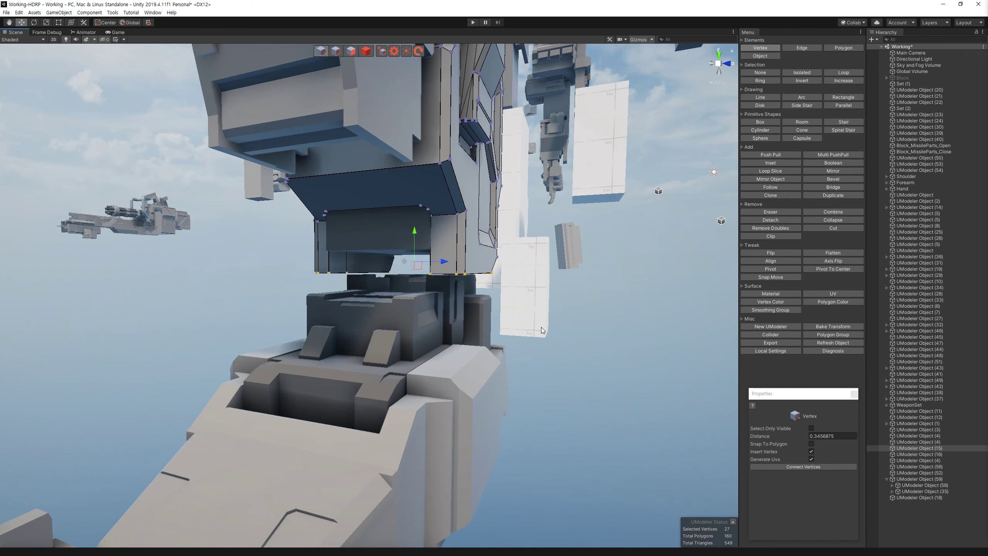
{"action": "left_click_drag", "start_coordinate": [541, 328], "coordinate": [388, 348], "text": "alt"}
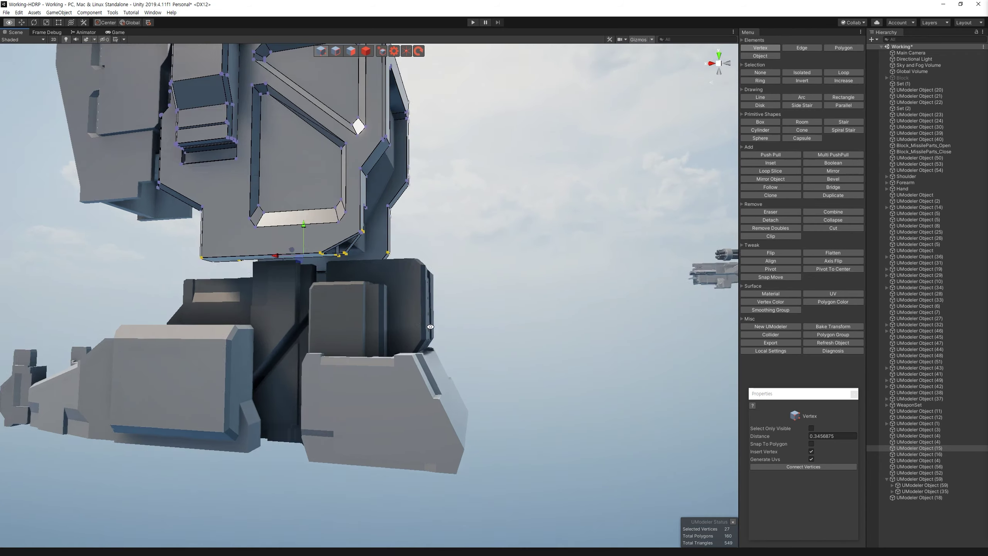
{"action": "key", "text": "ctrl+z"}
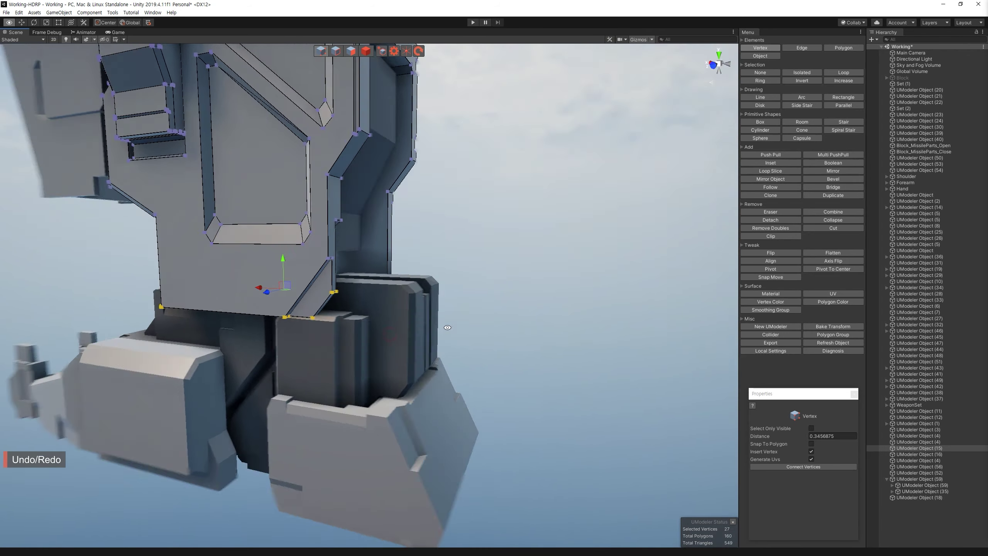
{"action": "mouse_move", "coordinate": [440, 283]}
{"action": "left_mouse_down", "text": "alt"}
{"action": "mouse_move", "coordinate": [287, 245]}
{"action": "mouse_move", "coordinate": [513, 230]}
{"action": "mouse_move", "coordinate": [271, 253]}
{"action": "mouse_move", "coordinate": [472, 212]}
{"action": "left_mouse_up", "text": "alt"}
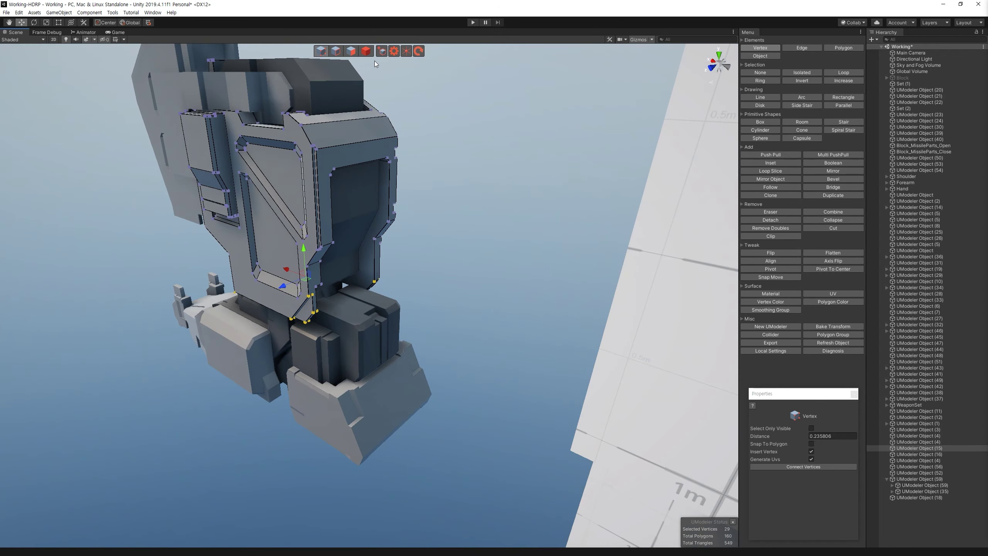
{"action": "key", "text": "4"}
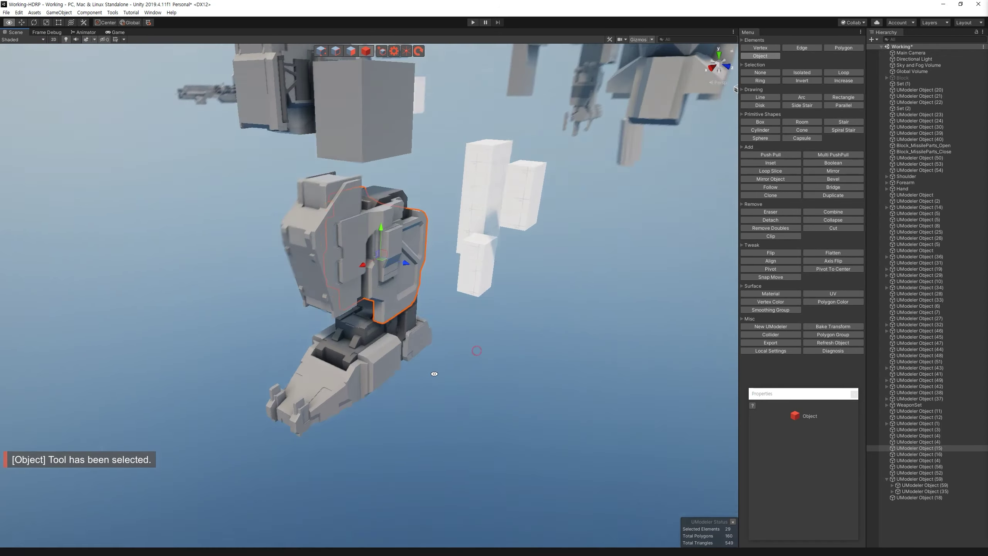
{"action": "mouse_move", "coordinate": [473, 212]}
{"action": "left_mouse_down", "text": "alt"}
{"action": "mouse_move", "coordinate": [361, 239]}
{"action": "mouse_move", "coordinate": [475, 276]}
{"action": "mouse_move", "coordinate": [504, 300]}
{"action": "mouse_move", "coordinate": [501, 279]}
{"action": "left_mouse_up", "text": "alt"}
Step: Push-pull a narrow underside face of the dark chest block outward about 0.1
{"action": "left_click", "coordinate": [362, 239]}
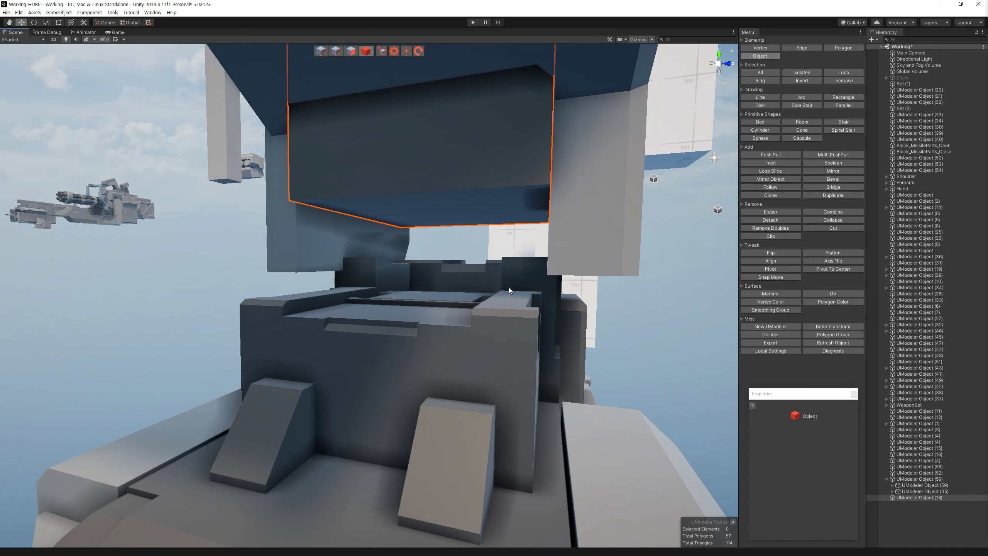
{"action": "left_click_drag", "start_coordinate": [508, 287], "coordinate": [447, 123], "text": "alt"}
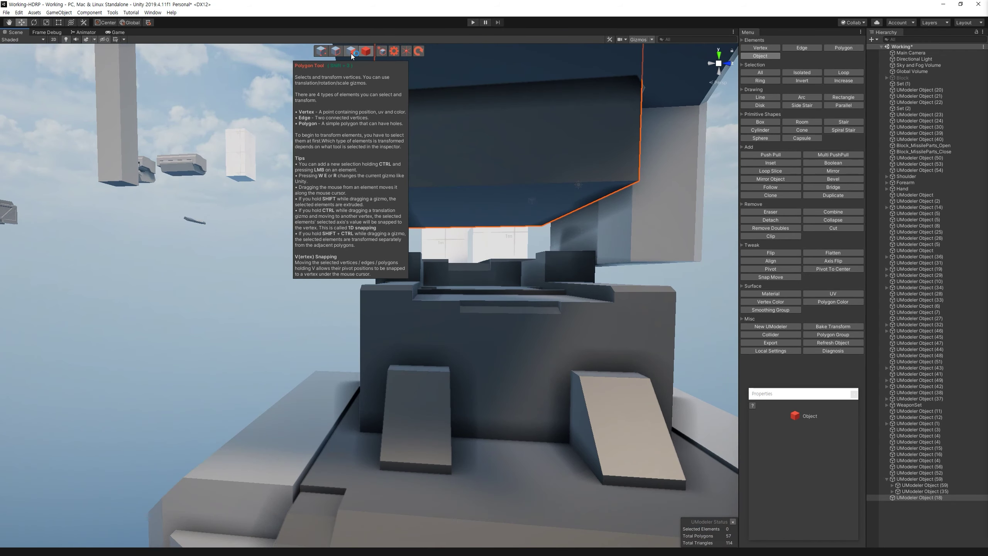
{"action": "left_click", "coordinate": [351, 51]}
{"action": "mouse_move", "coordinate": [470, 158]}
{"action": "left_mouse_down", "text": "alt"}
{"action": "mouse_move", "coordinate": [523, 180]}
{"action": "mouse_move", "coordinate": [518, 206]}
{"action": "mouse_move", "coordinate": [831, 208]}
{"action": "mouse_move", "coordinate": [405, 242]}
{"action": "left_mouse_up", "text": "alt"}
{"action": "left_click", "coordinate": [518, 176]}
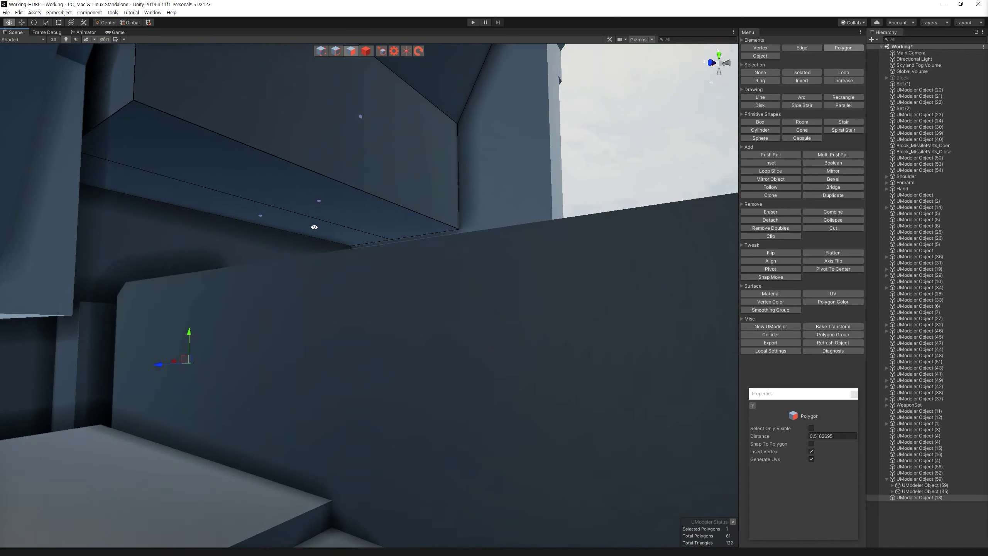
{"action": "left_click_drag", "start_coordinate": [405, 242], "coordinate": [233, 221], "text": "alt"}
{"action": "key", "text": "ctrl+z"}
{"action": "mouse_move", "coordinate": [316, 134]}
{"action": "left_mouse_down", "text": "alt"}
{"action": "mouse_move", "coordinate": [362, 270]}
{"action": "mouse_move", "coordinate": [311, 259]}
{"action": "left_mouse_up", "text": "alt"}
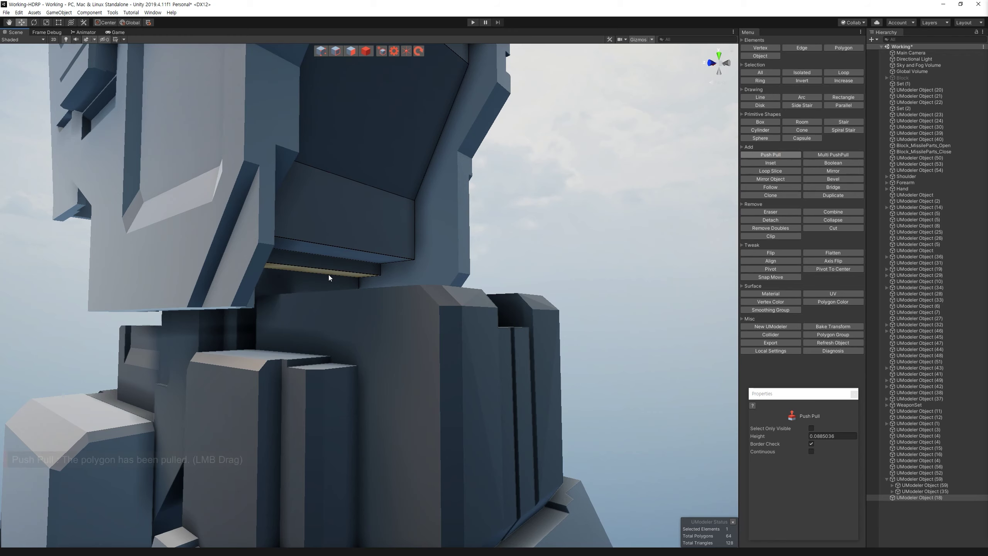
{"action": "scroll", "coordinate": [329, 274], "scroll_direction": "down", "scroll_amount": 10}
Step: Drag the dark block out of the torso to the side
{"action": "left_click_drag", "start_coordinate": [328, 275], "coordinate": [326, 228], "text": "alt"}
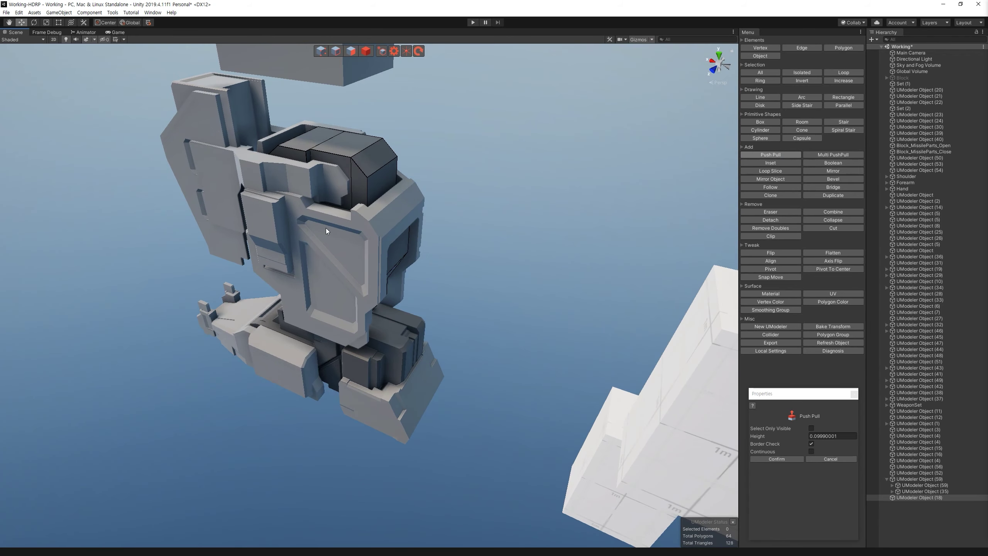
{"action": "mouse_move", "coordinate": [533, 302]}
{"action": "left_mouse_down", "text": "alt"}
{"action": "mouse_move", "coordinate": [557, 324]}
{"action": "mouse_move", "coordinate": [560, 202]}
{"action": "left_mouse_up", "text": "alt"}
{"action": "mouse_move", "coordinate": [498, 217]}
{"action": "left_mouse_down", "text": "alt"}
{"action": "mouse_move", "coordinate": [336, 298]}
{"action": "mouse_move", "coordinate": [213, 338]}
{"action": "left_mouse_up", "text": "alt"}
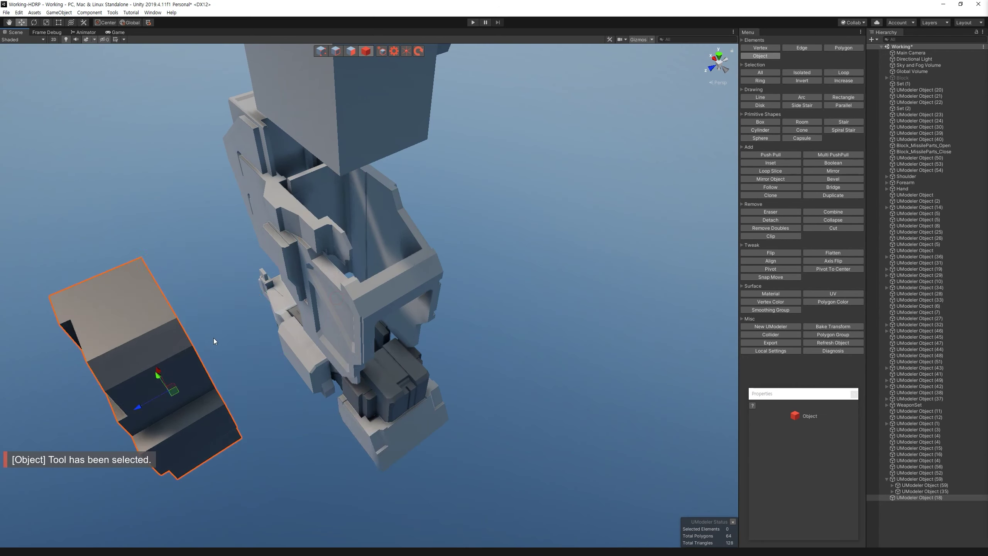
Step: Select the block's vertical corner edge loops and bevel them at 0.06 width, 1 segment
{"action": "key", "text": "ctrl+z"}
{"action": "middle_click_drag", "start_coordinate": [484, 316], "coordinate": [444, 251]}
{"action": "key", "text": "f"}
{"action": "mouse_move", "coordinate": [445, 252]}
{"action": "left_mouse_down", "text": "alt"}
{"action": "mouse_move", "coordinate": [390, 226]}
{"action": "mouse_move", "coordinate": [441, 270]}
{"action": "mouse_move", "coordinate": [379, 276]}
{"action": "mouse_move", "coordinate": [392, 141]}
{"action": "left_mouse_up", "text": "alt"}
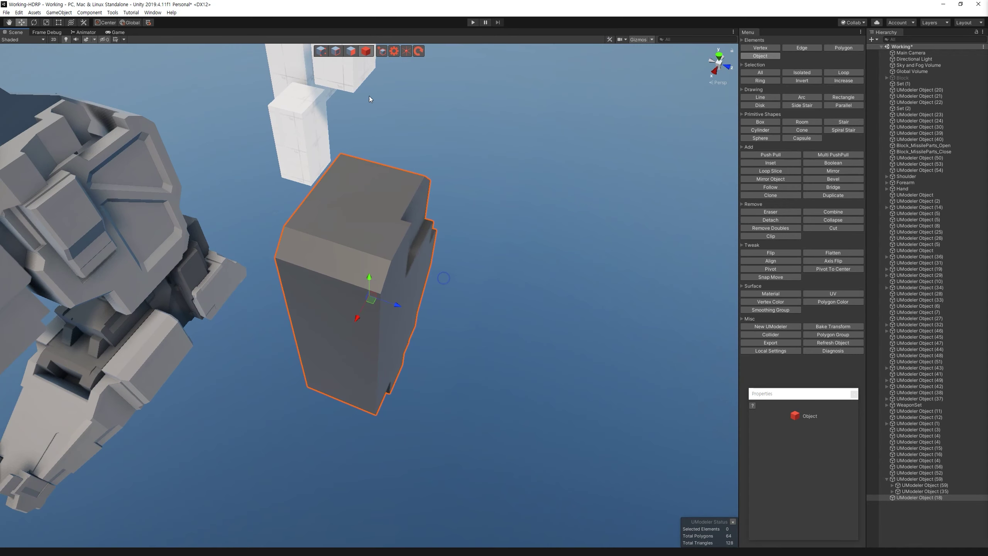
{"action": "left_click", "coordinate": [836, 74]}
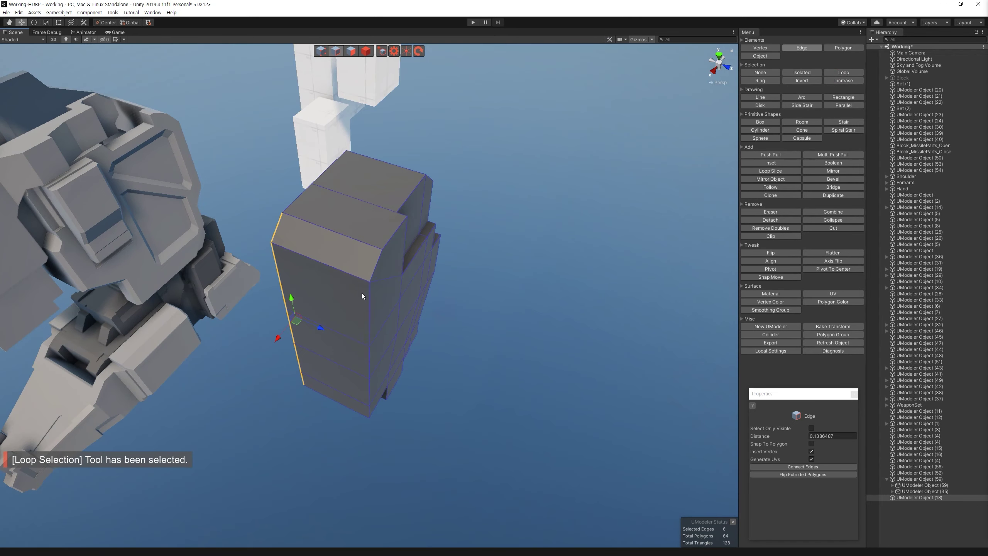
{"action": "left_click_drag", "start_coordinate": [497, 230], "coordinate": [360, 218], "text": "alt"}
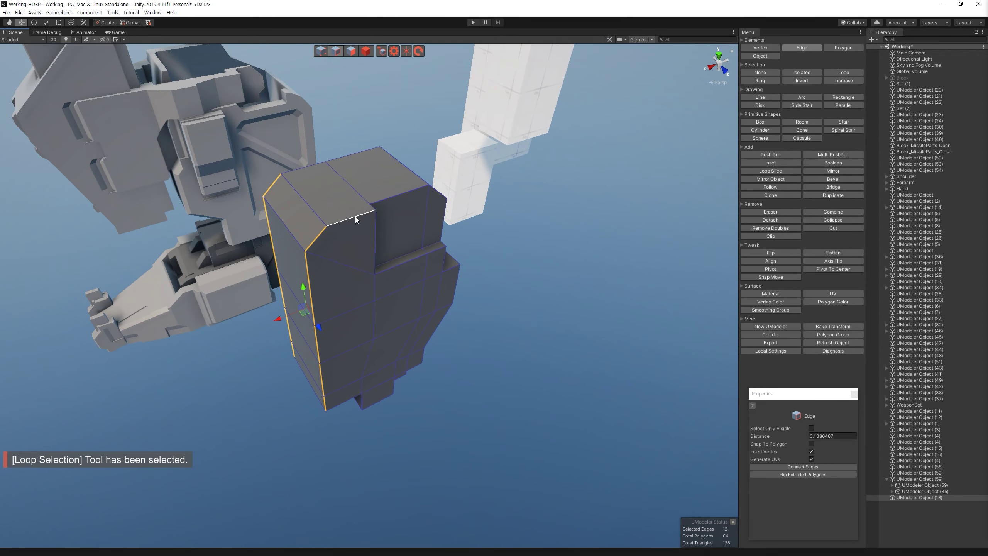
{"action": "left_click_drag", "start_coordinate": [327, 161], "coordinate": [309, 179], "text": "alt"}
{"action": "left_click", "coordinate": [309, 178], "text": "shift"}
{"action": "left_click_drag", "start_coordinate": [494, 179], "coordinate": [720, 181], "text": "alt"}
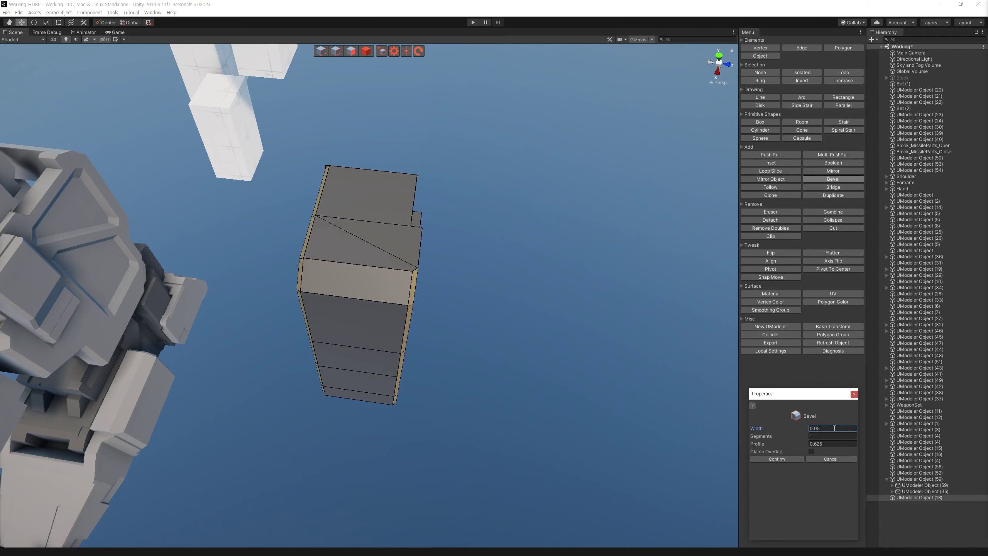
{"action": "mouse_move", "coordinate": [404, 530]}
{"action": "left_mouse_down", "text": "alt"}
{"action": "mouse_move", "coordinate": [330, 429]}
{"action": "mouse_move", "coordinate": [352, 443]}
{"action": "left_mouse_up", "text": "alt"}
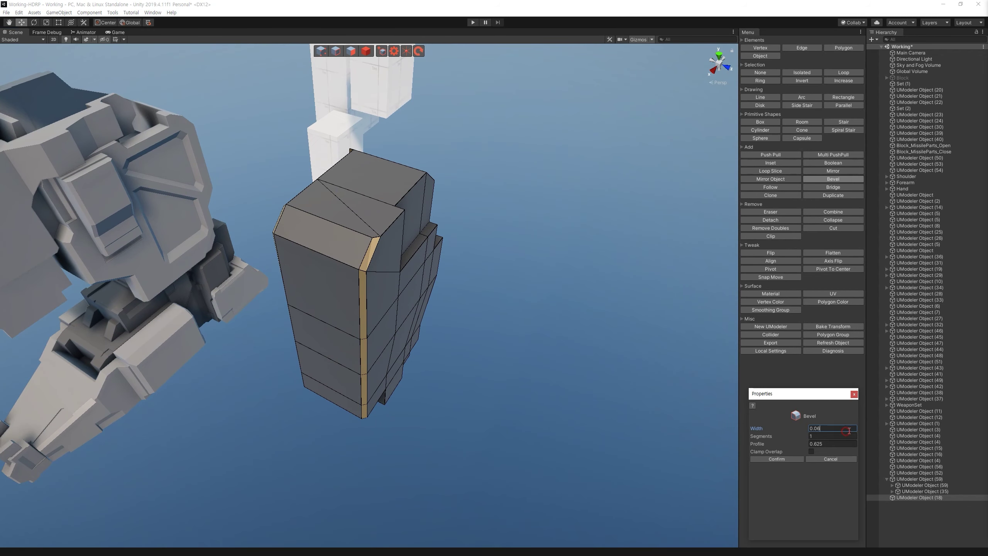
{"action": "left_click", "coordinate": [777, 459]}
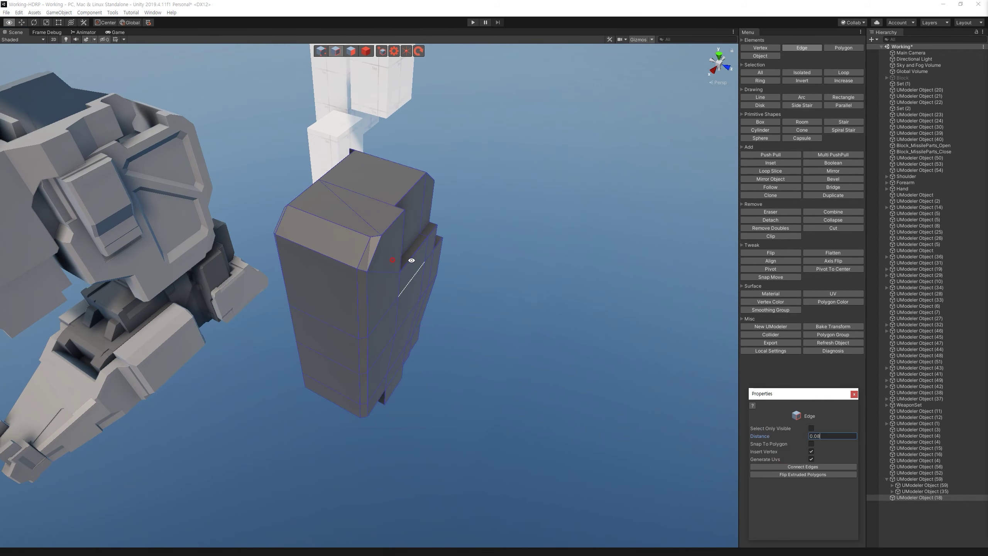
Step: Select a vertex on the bevelled corner and zoom in on the block's top corner
{"action": "key", "text": "1"}
{"action": "left_click", "coordinate": [394, 249]}
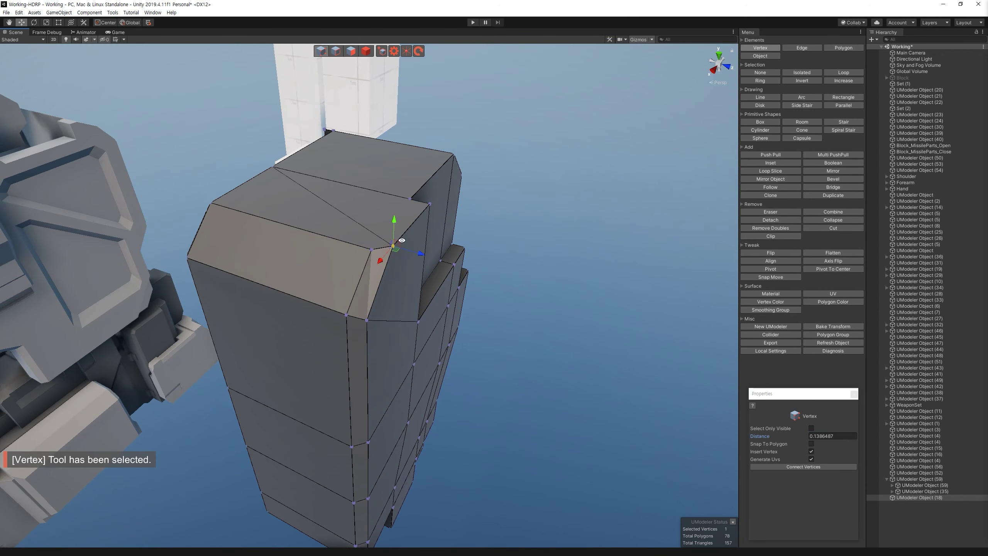
{"action": "scroll", "coordinate": [412, 210], "scroll_direction": "up", "scroll_amount": 3}
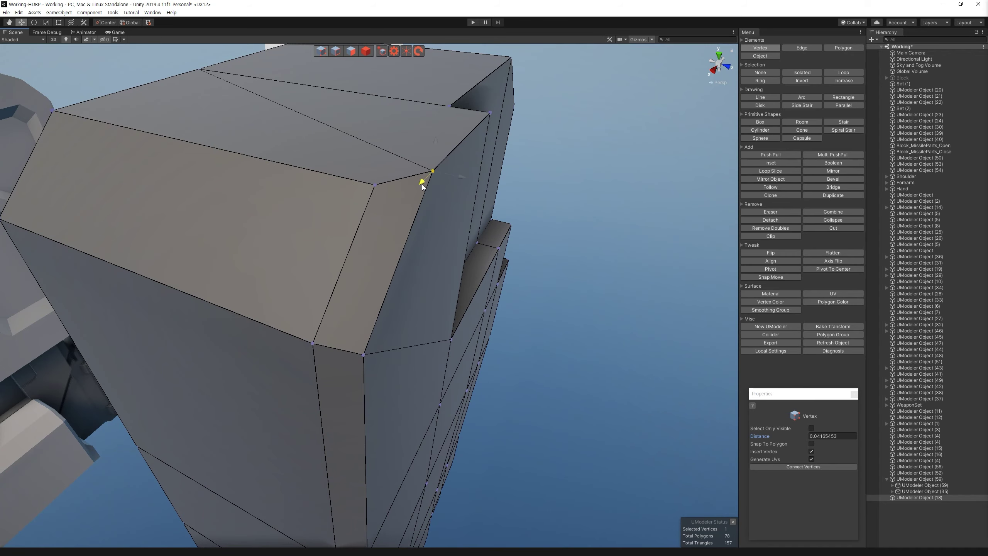
{"action": "left_click_drag", "start_coordinate": [421, 183], "coordinate": [398, 317], "text": "alt"}
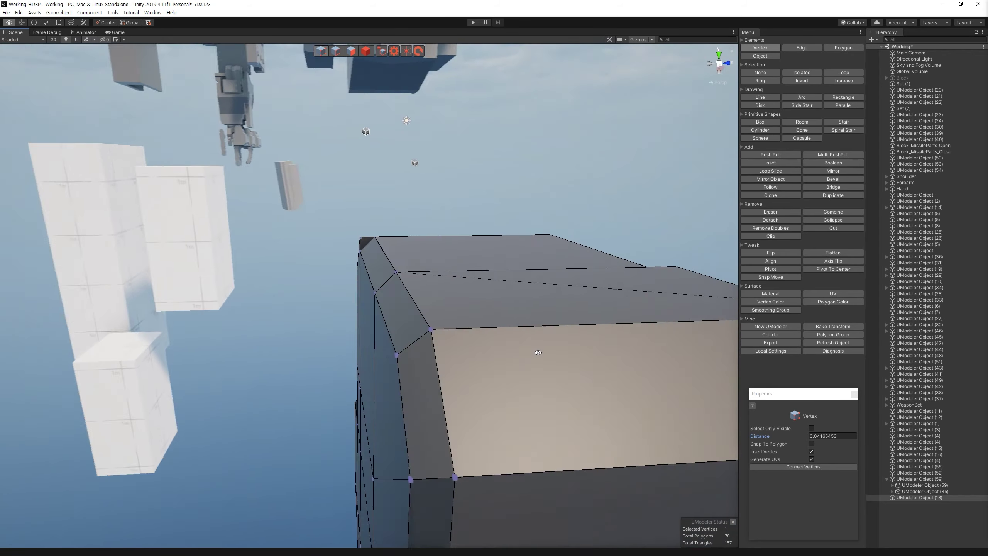
{"action": "left_click_drag", "start_coordinate": [398, 316], "coordinate": [447, 346], "text": "alt"}
{"action": "key", "text": "f"}
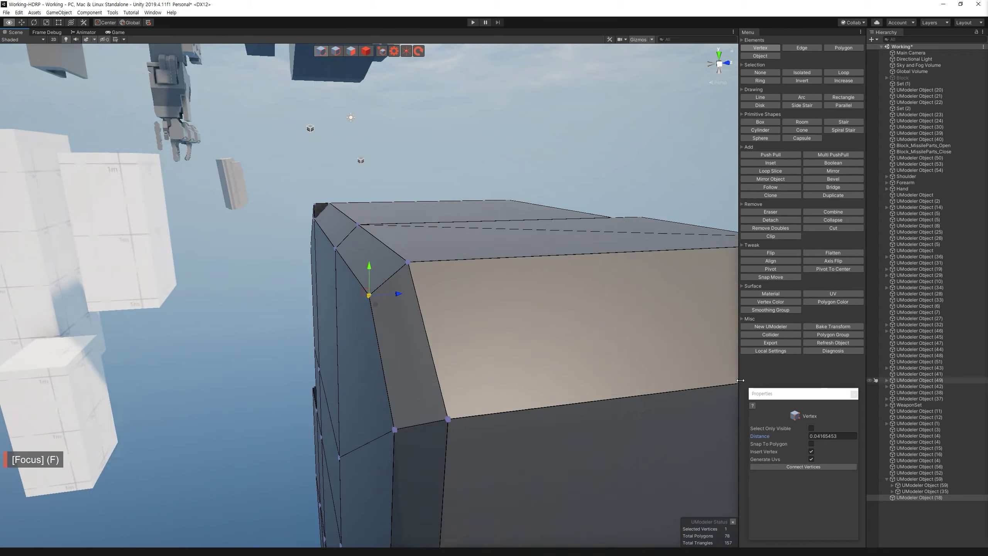
{"action": "left_click_drag", "start_coordinate": [392, 298], "coordinate": [412, 218], "text": "alt"}
{"action": "mouse_move", "coordinate": [412, 218]}
{"action": "right_mouse_down", "text": "alt"}
{"action": "mouse_move", "coordinate": [416, 192]}
{"action": "mouse_move", "coordinate": [425, 223]}
{"action": "right_mouse_up", "text": "alt"}
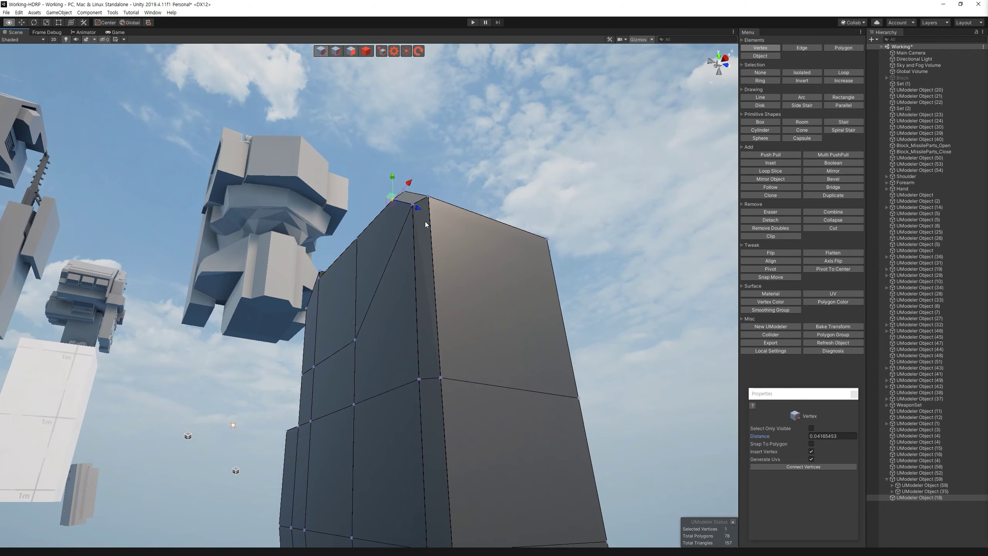
{"action": "left_click_drag", "start_coordinate": [452, 206], "coordinate": [503, 199], "text": "alt"}
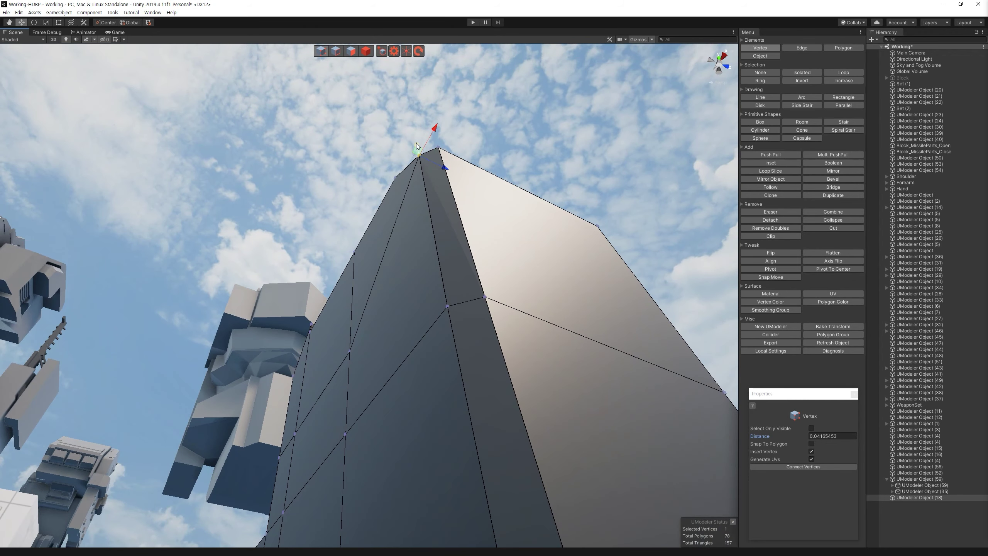
{"action": "mouse_move", "coordinate": [465, 171]}
{"action": "left_mouse_down", "text": "alt"}
{"action": "mouse_move", "coordinate": [540, 229]}
{"action": "mouse_move", "coordinate": [504, 213]}
{"action": "left_mouse_up", "text": "alt"}
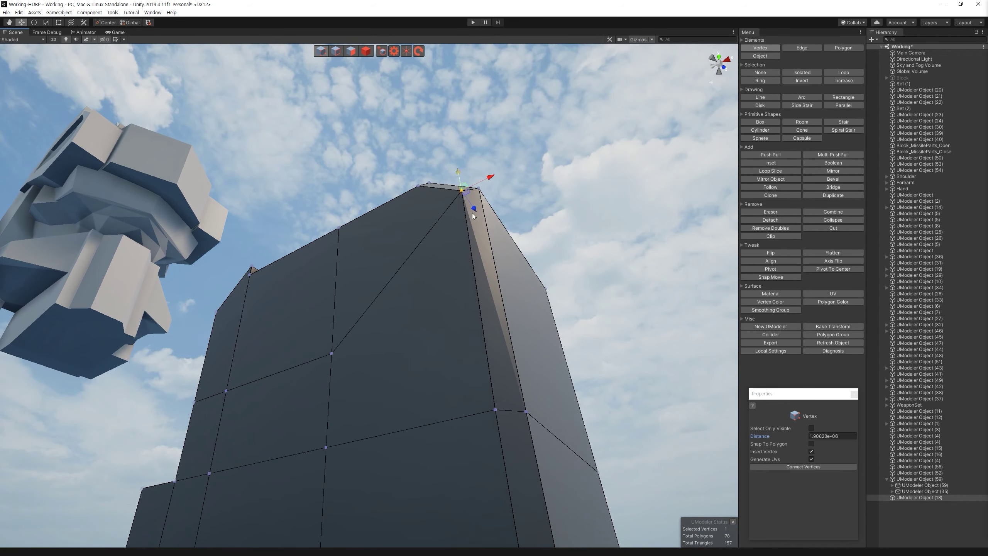
Step: Undo the trial top-corner vertex moves, restoring the block's chamfered corner
{"action": "key", "text": "ctrl+z"}
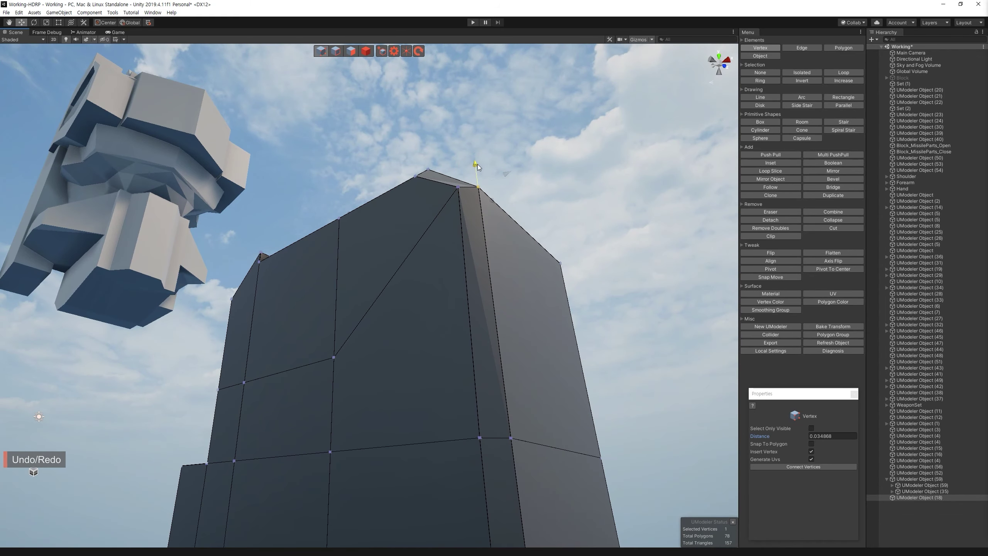
{"action": "mouse_move", "coordinate": [481, 174]}
{"action": "left_mouse_down"}
{"action": "mouse_move", "coordinate": [463, 93]}
{"action": "mouse_move", "coordinate": [475, 293]}
{"action": "mouse_move", "coordinate": [462, 246]}
{"action": "left_mouse_up"}
{"action": "key", "text": "ctrl+z"}
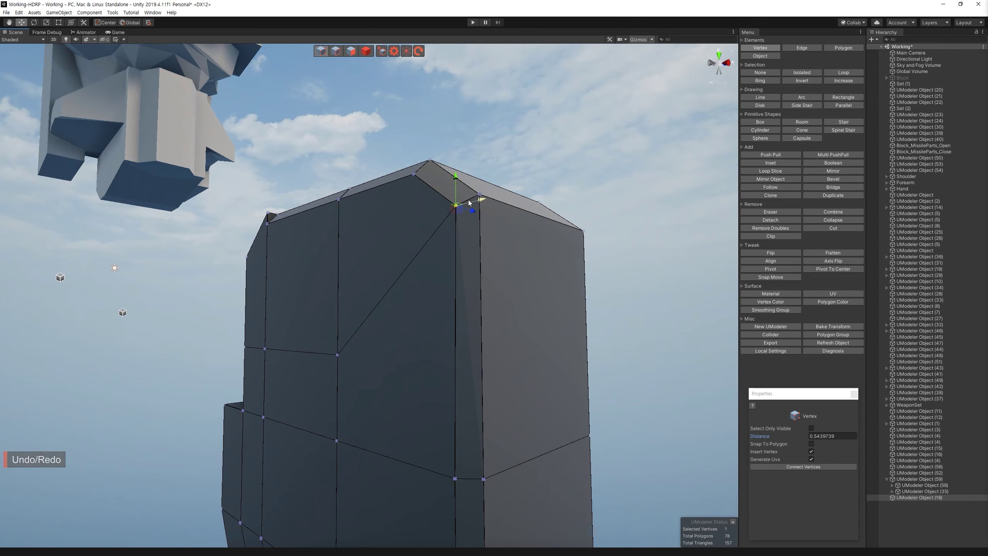
{"action": "key", "text": "ctrl+z"}
{"action": "mouse_move", "coordinate": [479, 232]}
{"action": "left_mouse_down", "text": "alt"}
{"action": "mouse_move", "coordinate": [500, 208]}
{"action": "mouse_move", "coordinate": [473, 202]}
{"action": "left_mouse_up", "text": "alt"}
{"action": "key", "text": "ctrl+z"}
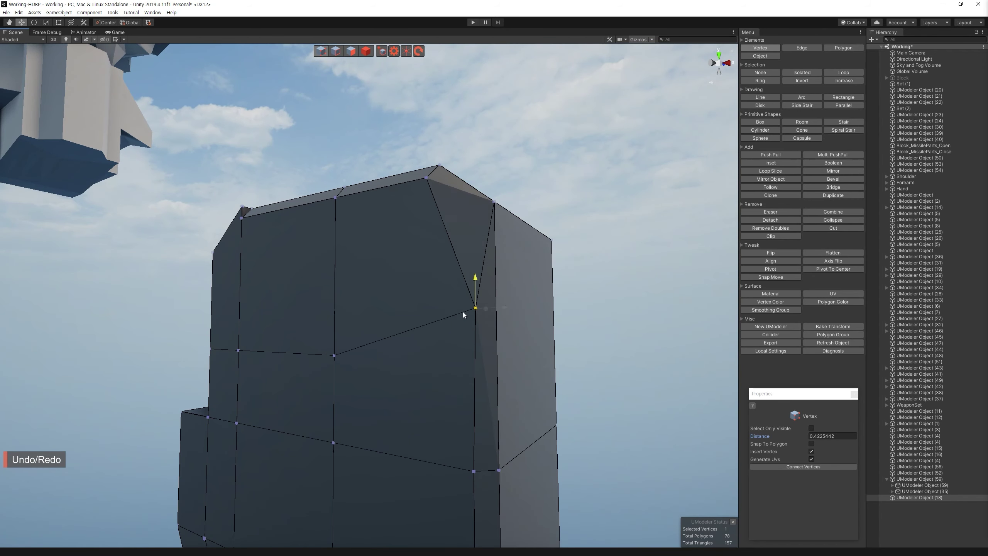
{"action": "mouse_move", "coordinate": [472, 95]}
{"action": "left_mouse_down", "text": "alt"}
{"action": "mouse_move", "coordinate": [478, 156]}
{"action": "mouse_move", "coordinate": [459, 73]}
{"action": "mouse_move", "coordinate": [417, 215]}
{"action": "mouse_move", "coordinate": [412, 311]}
{"action": "left_mouse_up", "text": "alt"}
{"action": "key", "text": "ctrl+z"}
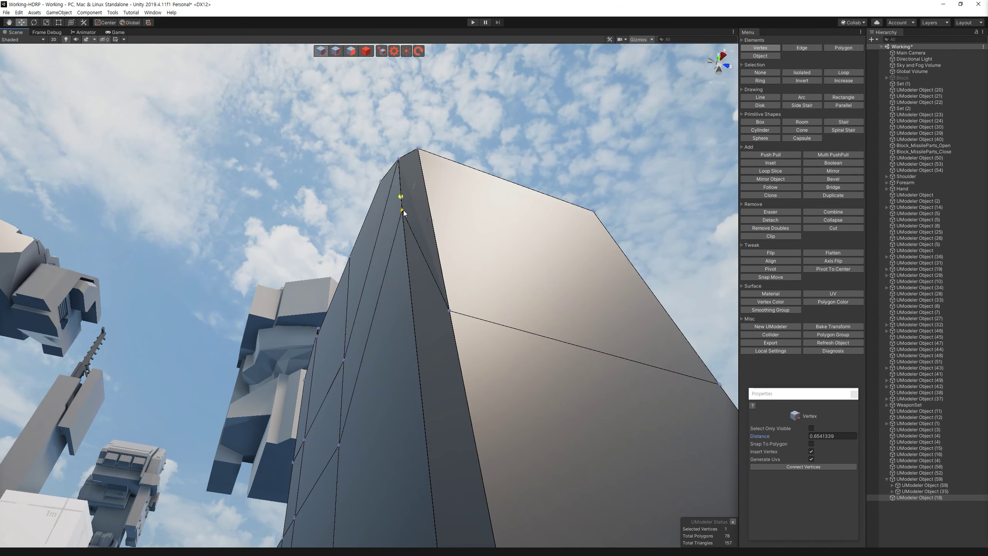
{"action": "left_click_drag", "start_coordinate": [470, 346], "coordinate": [421, 236], "text": "alt"}
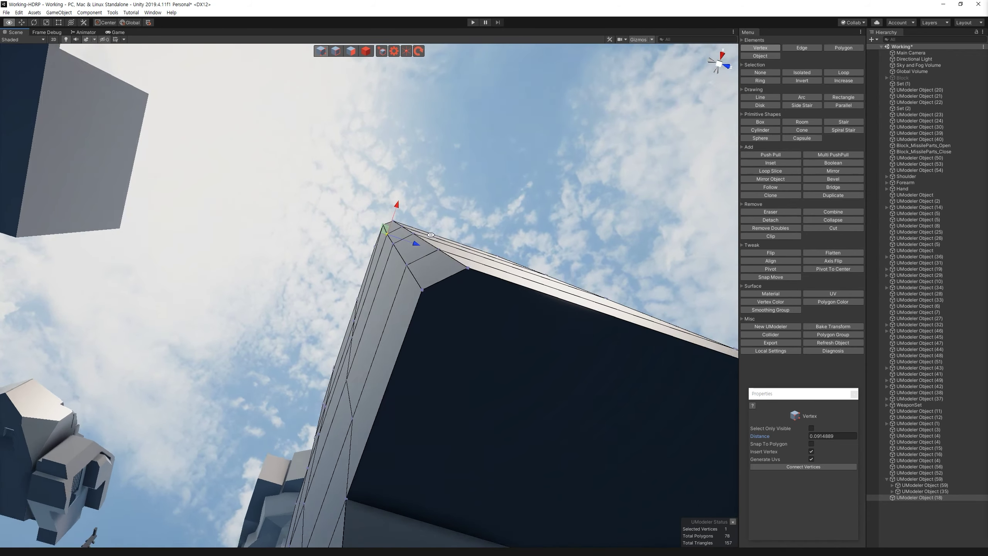
Step: From a straight side view, add the remaining corner vertices and bring up the Align tool
{"action": "left_click", "coordinate": [723, 63]}
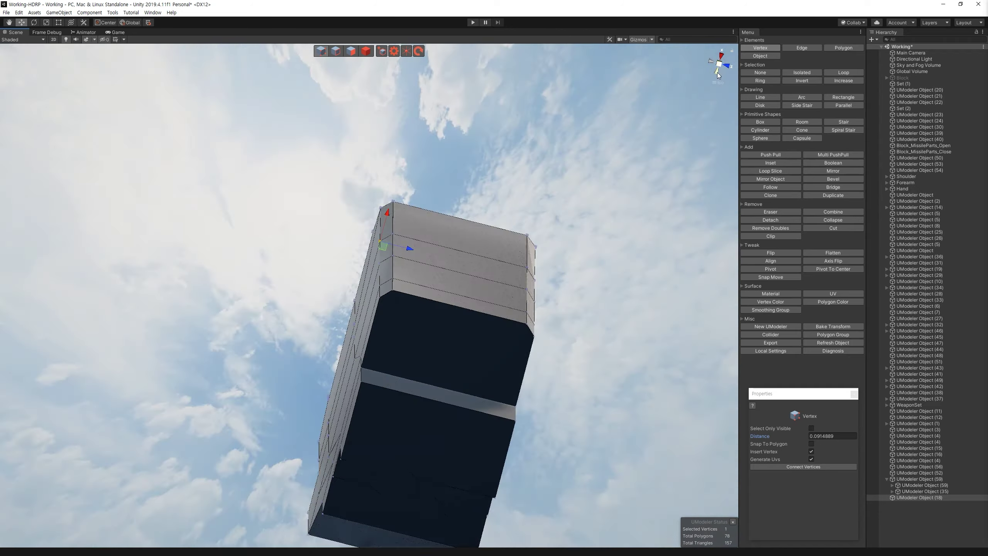
{"action": "left_click", "coordinate": [718, 73]}
{"action": "left_click_drag", "start_coordinate": [720, 65], "coordinate": [710, 451], "text": "alt"}
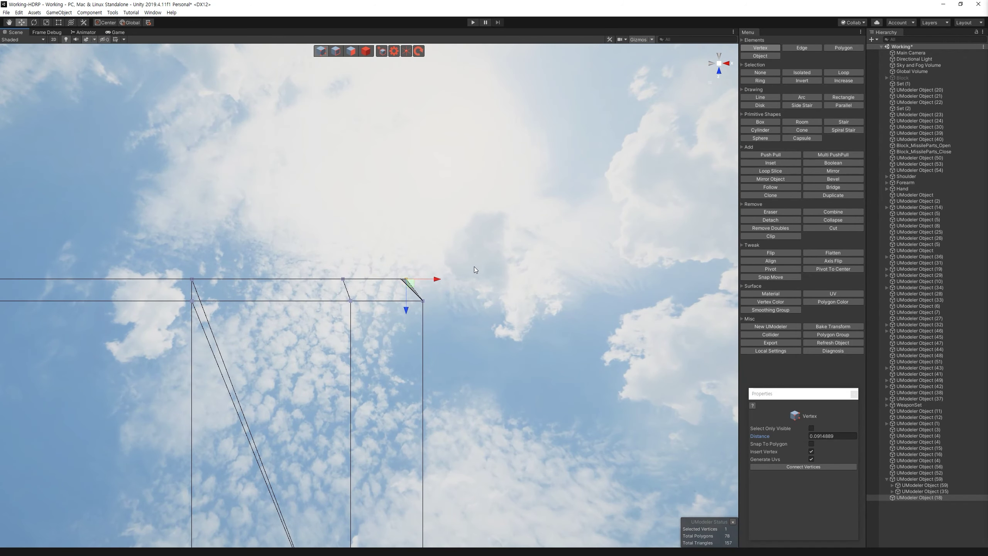
{"action": "mouse_move", "coordinate": [474, 267]}
{"action": "left_mouse_down", "text": "alt"}
{"action": "mouse_move", "coordinate": [424, 227]}
{"action": "mouse_move", "coordinate": [380, 229]}
{"action": "left_mouse_up", "text": "alt"}
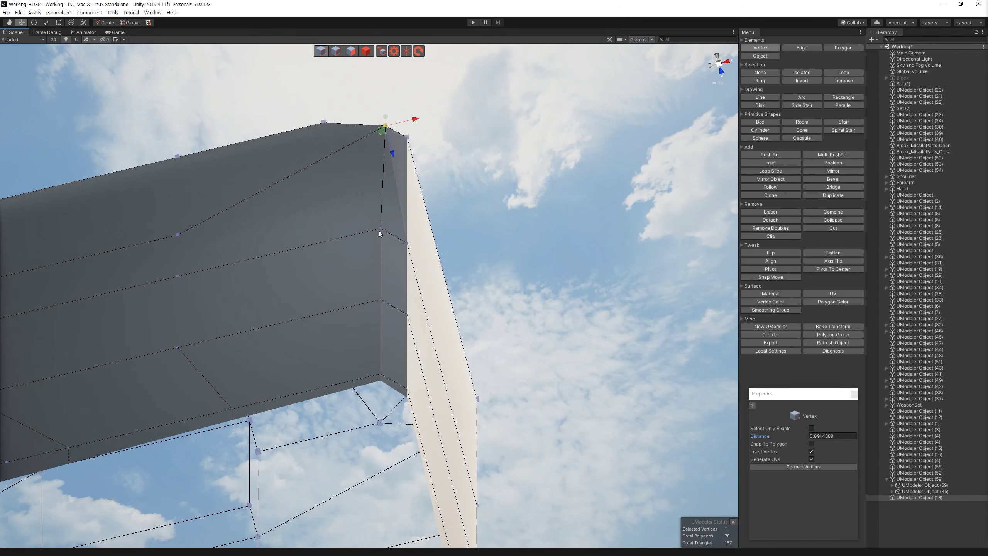
{"action": "mouse_move", "coordinate": [406, 373]}
{"action": "left_mouse_down", "text": "alt"}
{"action": "mouse_move", "coordinate": [405, 383]}
{"action": "mouse_move", "coordinate": [424, 143]}
{"action": "left_mouse_up", "text": "alt"}
{"action": "left_click", "coordinate": [401, 383], "text": "shift"}
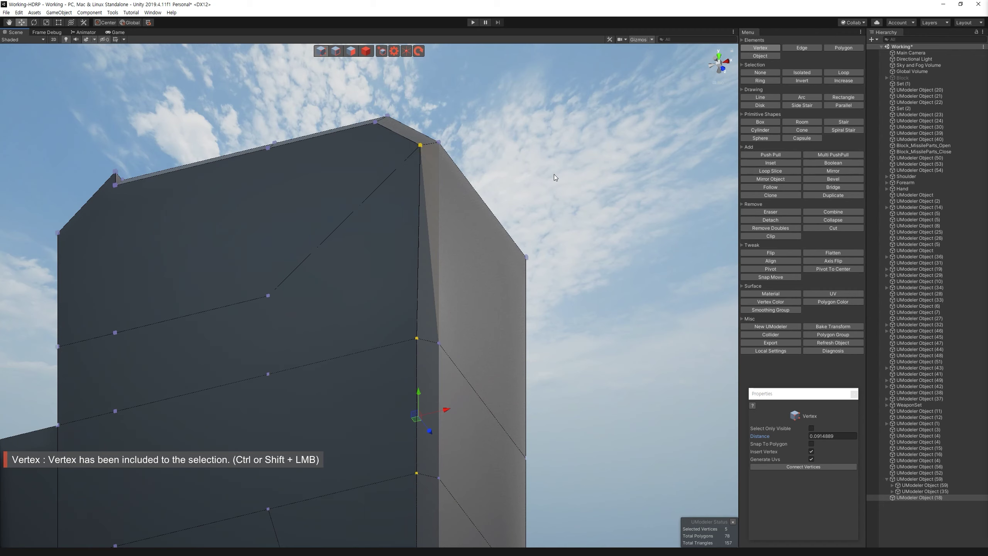
{"action": "left_click", "coordinate": [771, 261]}
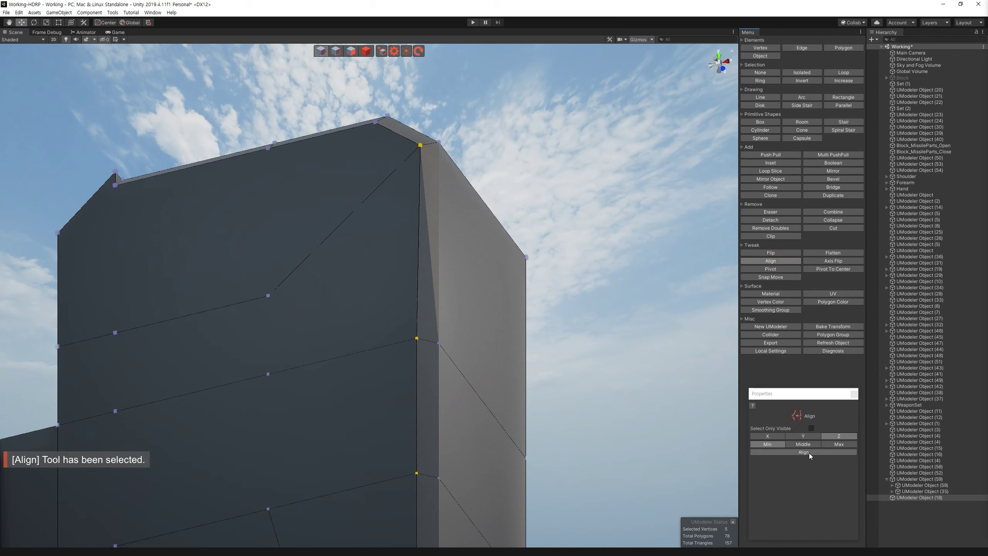
Step: Align the selected corner vertices to their maximum X position
{"action": "left_click", "coordinate": [828, 444]}
{"action": "left_click", "coordinate": [802, 451]}
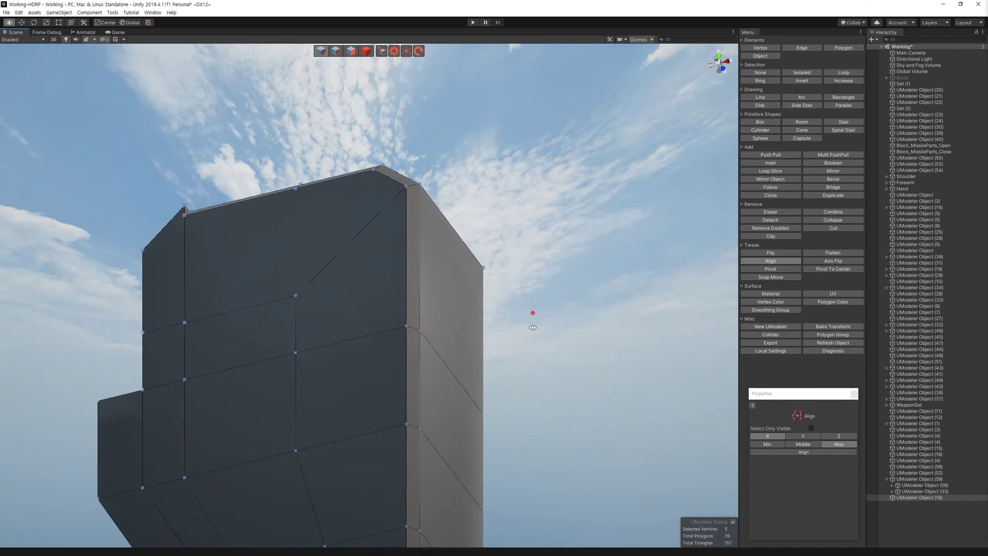
{"action": "left_click_drag", "start_coordinate": [532, 309], "coordinate": [400, 132], "text": "alt"}
{"action": "left_click_drag", "start_coordinate": [719, 67], "coordinate": [517, 68], "text": "alt"}
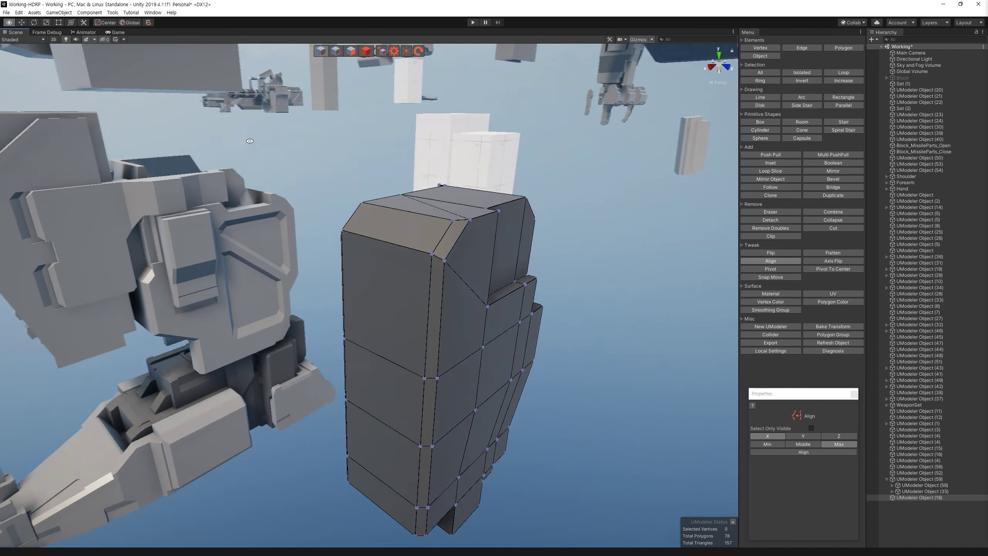
{"action": "scroll", "coordinate": [684, 102], "scroll_direction": "up", "scroll_amount": 5}
{"action": "scroll", "coordinate": [685, 102], "scroll_direction": "down", "scroll_amount": 5}
{"action": "left_click_drag", "start_coordinate": [684, 102], "coordinate": [593, 206], "text": "alt"}
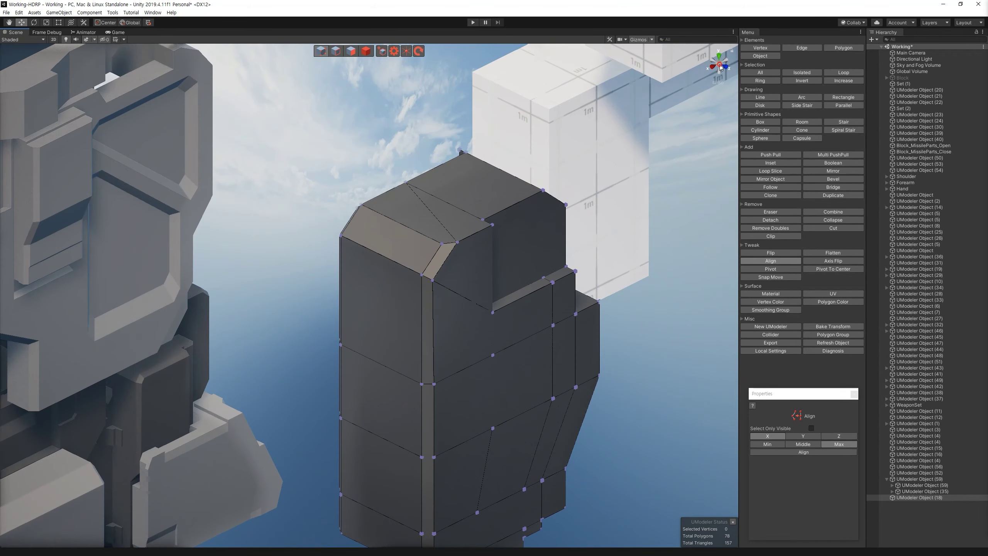
{"action": "left_click_drag", "start_coordinate": [719, 66], "coordinate": [471, 260], "text": "alt"}
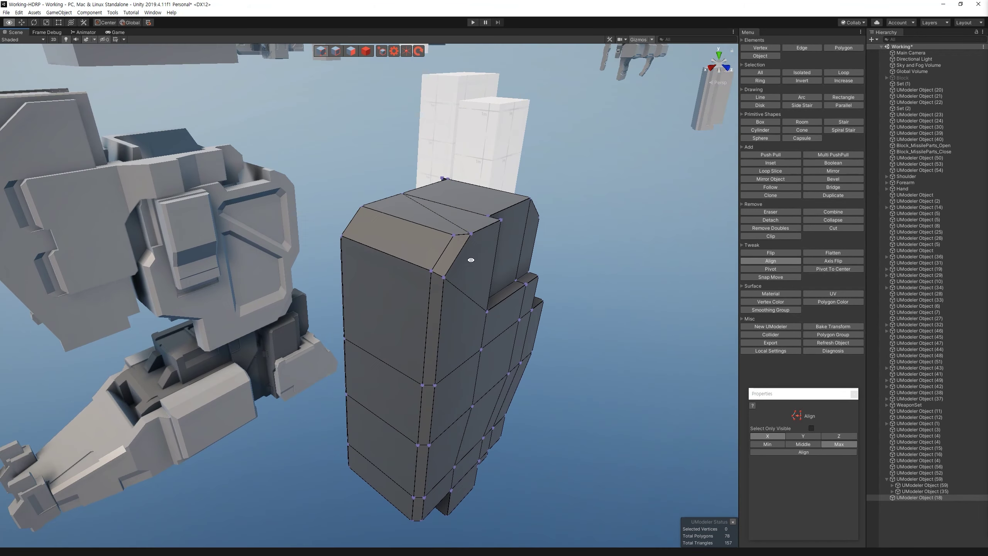
Step: Duplicate the block's narrow top chamfer strip face as a loose copy
{"action": "key", "text": "4"}
{"action": "mouse_move", "coordinate": [583, 327]}
{"action": "left_mouse_down", "text": "alt"}
{"action": "mouse_move", "coordinate": [485, 422]}
{"action": "mouse_move", "coordinate": [479, 264]}
{"action": "left_mouse_up", "text": "alt"}
{"action": "scroll", "coordinate": [485, 422], "scroll_direction": "up", "scroll_amount": 5}
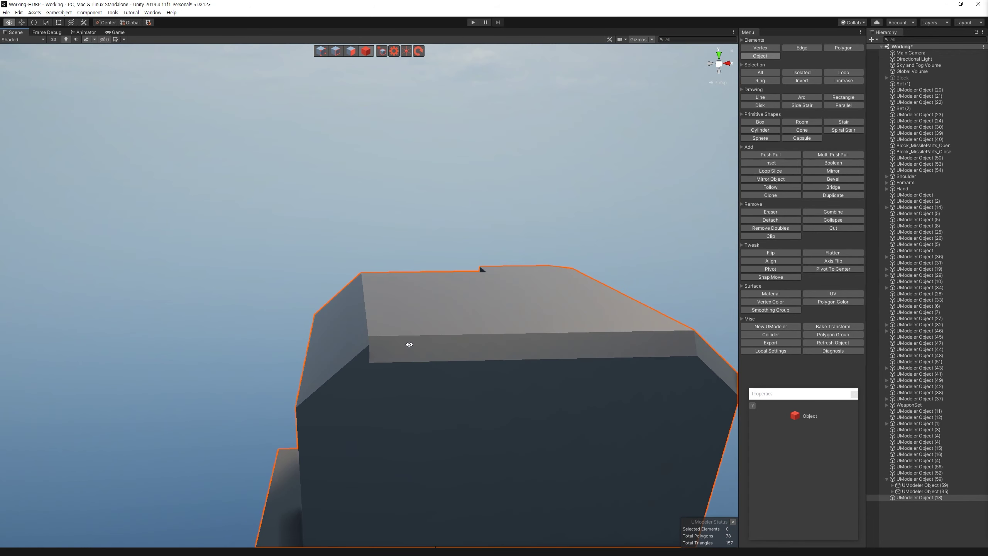
{"action": "key", "text": "3"}
{"action": "left_click_drag", "start_coordinate": [418, 290], "coordinate": [379, 294], "text": "alt"}
{"action": "left_click", "coordinate": [379, 293]}
{"action": "left_click", "coordinate": [854, 197]}
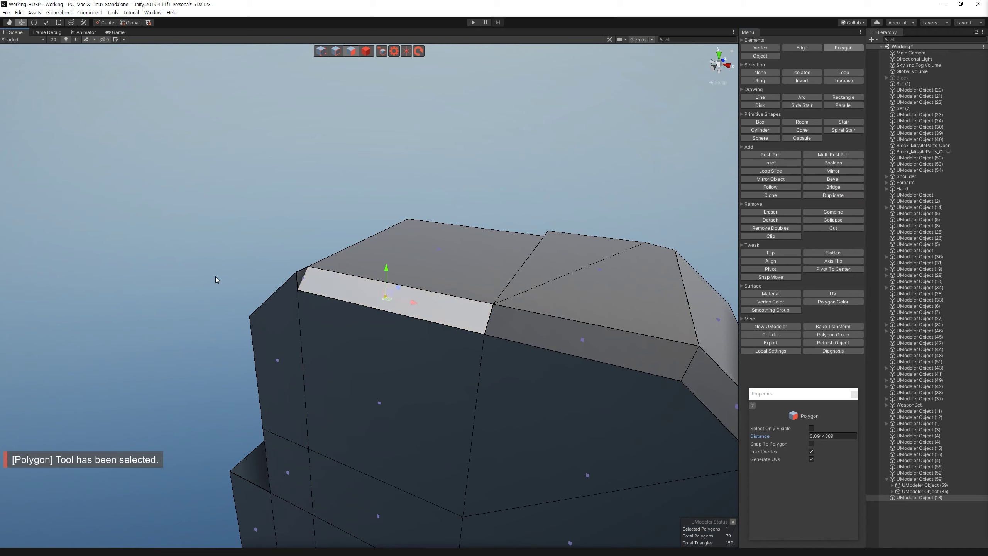
{"action": "left_click_drag", "start_coordinate": [408, 307], "coordinate": [425, 329]}
{"action": "key", "text": "ctrl+z"}
{"action": "key", "text": "ctrl+z"}
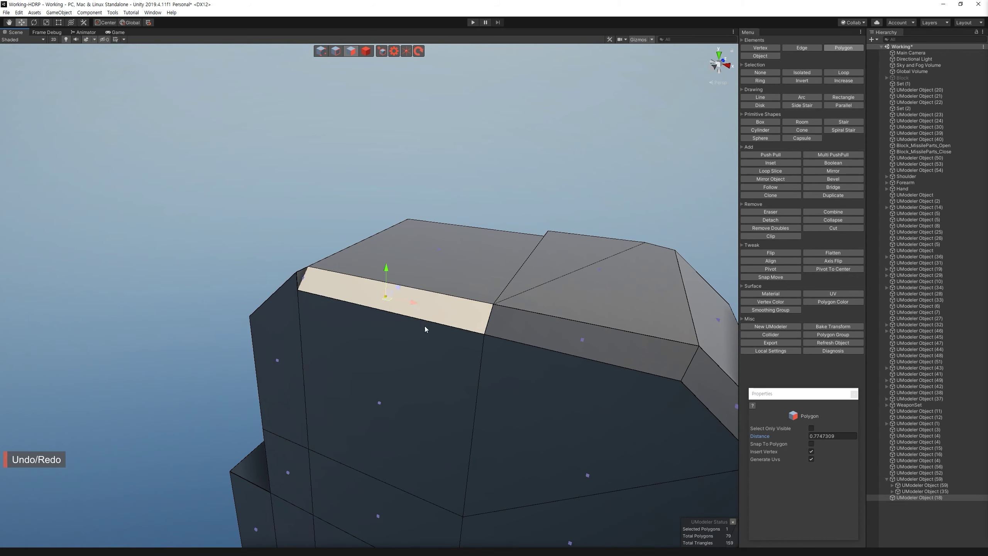
{"action": "key", "text": "ctrl+z"}
{"action": "left_click", "coordinate": [838, 196]}
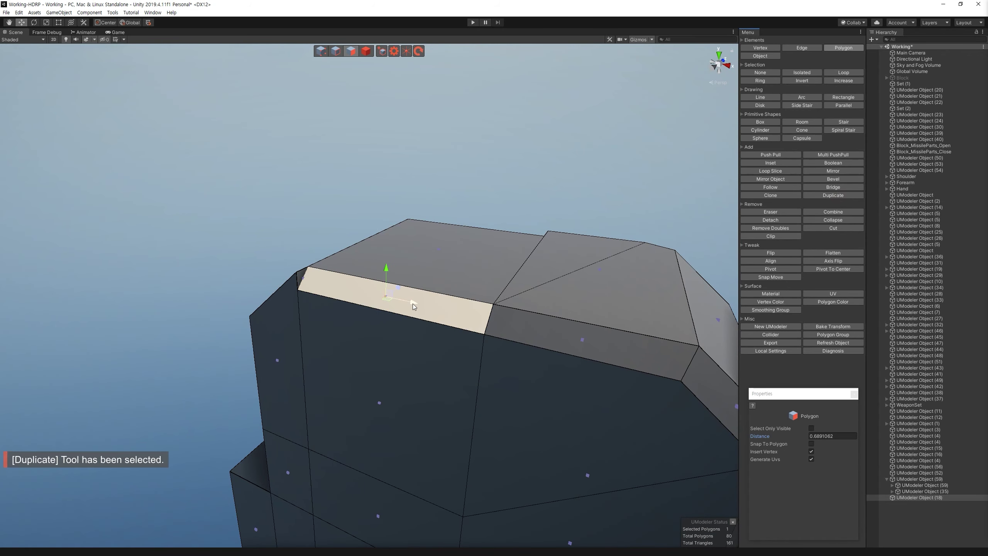
Step: Extrude the strip copy's edge into a wider panel and detach it as its own object
{"action": "mouse_move", "coordinate": [463, 326]}
{"action": "left_mouse_down", "text": "alt"}
{"action": "mouse_move", "coordinate": [387, 319]}
{"action": "mouse_move", "coordinate": [375, 236]}
{"action": "left_mouse_up", "text": "alt"}
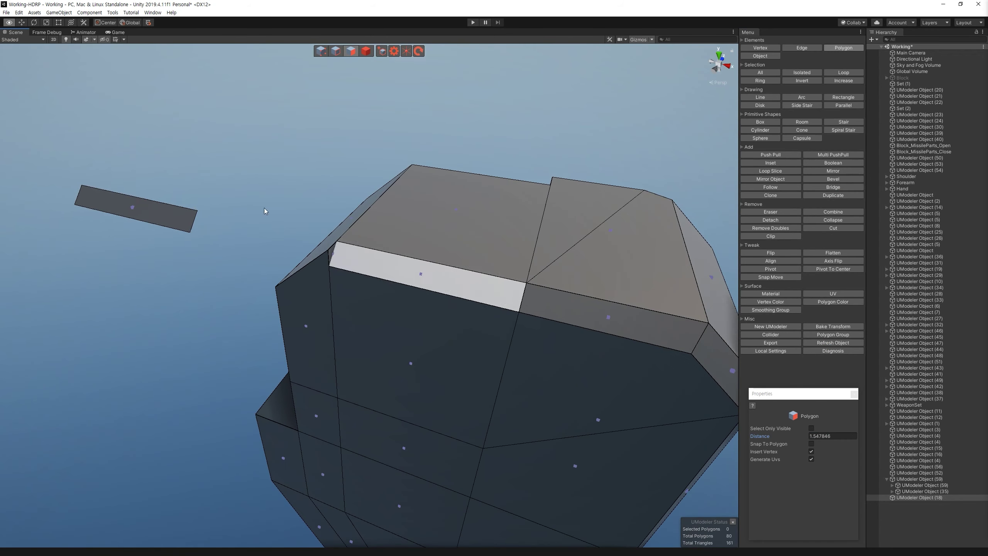
{"action": "left_click", "coordinate": [134, 206]}
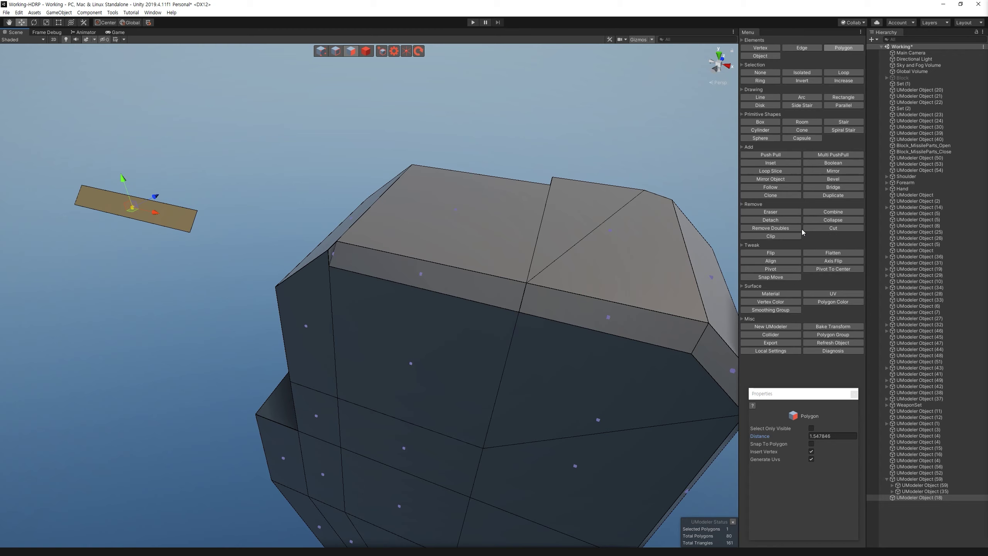
{"action": "left_click", "coordinate": [336, 53]}
{"action": "left_click", "coordinate": [131, 24]}
{"action": "left_click_drag", "start_coordinate": [142, 184], "coordinate": [170, 131]}
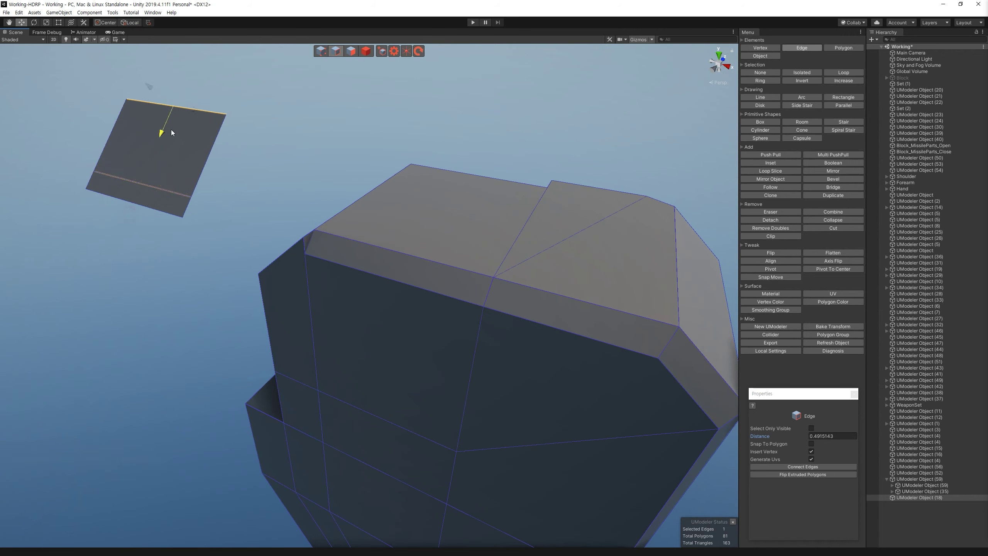
{"action": "left_click", "coordinate": [352, 50]}
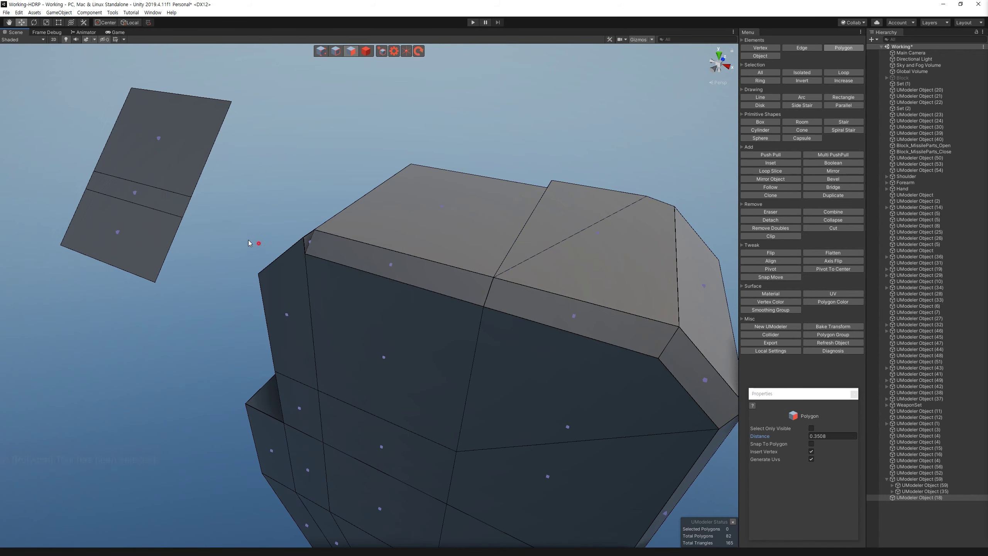
{"action": "key", "text": "f"}
{"action": "left_click", "coordinate": [772, 220]}
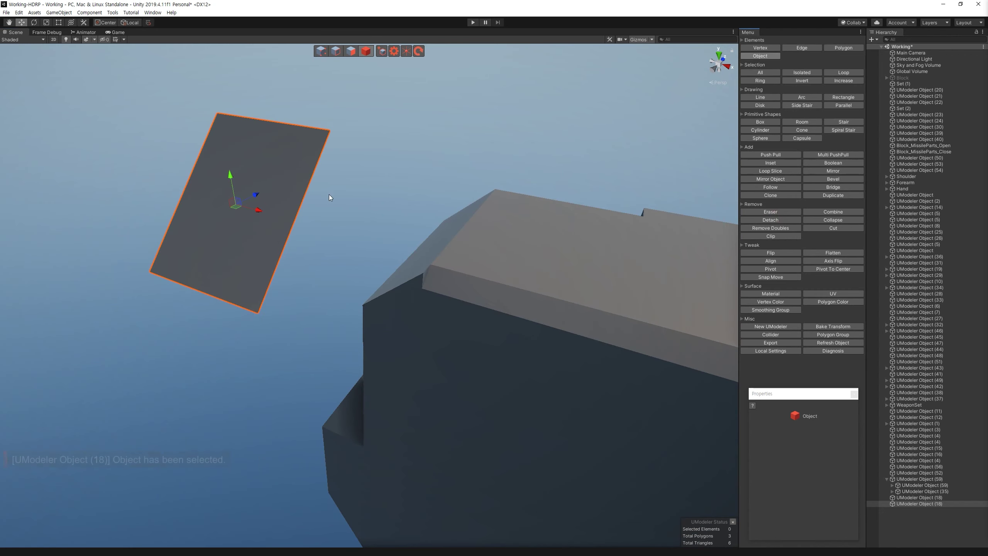
Step: Extrude the detached panel into a box and bridge its open ends closed
{"action": "left_click", "coordinate": [352, 50]}
{"action": "left_click_drag", "start_coordinate": [202, 166], "coordinate": [168, 131], "text": "shift"}
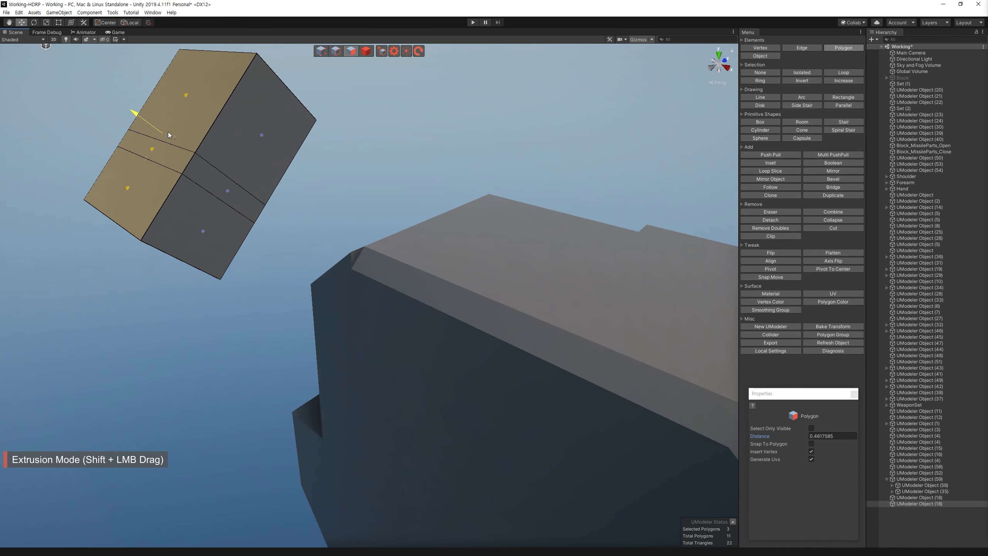
{"action": "key", "text": "ctrl+z"}
{"action": "left_click_drag", "start_coordinate": [284, 233], "coordinate": [65, 60], "text": "shift"}
{"action": "key", "text": "2"}
{"action": "key", "text": "ctrl+a"}
{"action": "mouse_move", "coordinate": [192, 133]}
{"action": "left_mouse_down", "text": "alt"}
{"action": "mouse_move", "coordinate": [213, 185]}
{"action": "mouse_move", "coordinate": [507, 170]}
{"action": "mouse_move", "coordinate": [365, 95]}
{"action": "left_mouse_up", "text": "alt"}
{"action": "key", "text": "ctrl+z"}
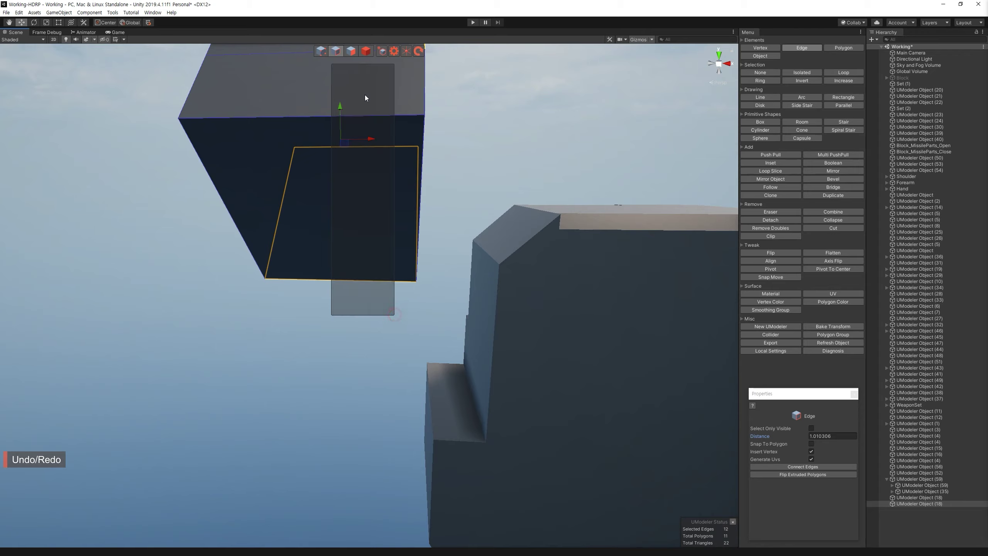
{"action": "key", "text": "ctrl+z"}
{"action": "left_click_drag", "start_coordinate": [597, 239], "coordinate": [877, 164], "text": "alt"}
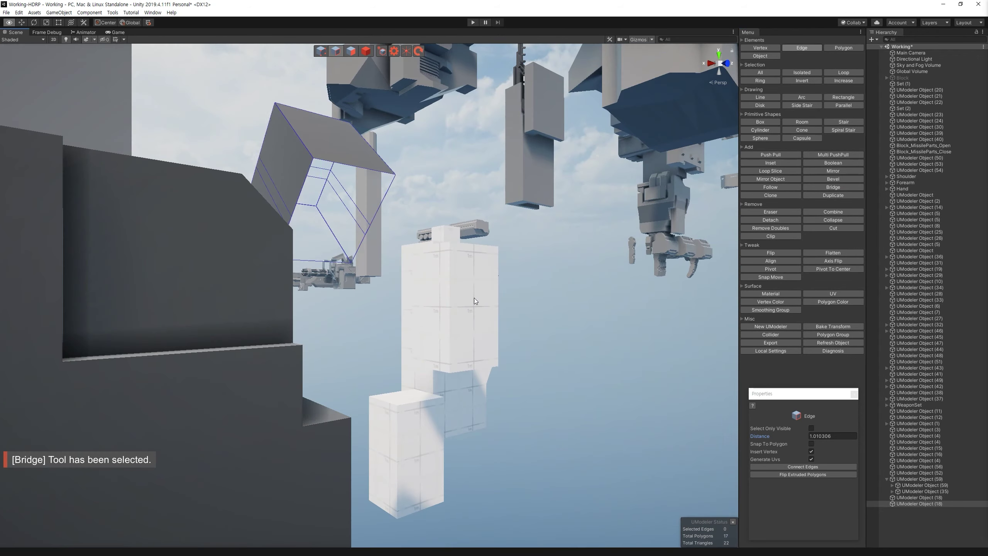
{"action": "key", "text": "ctrl+z"}
{"action": "mouse_move", "coordinate": [365, 177]}
{"action": "right_mouse_down"}
{"action": "mouse_move", "coordinate": [503, 260]}
{"action": "mouse_move", "coordinate": [459, 297]}
{"action": "mouse_move", "coordinate": [447, 272]}
{"action": "right_mouse_up"}
{"action": "left_click", "coordinate": [833, 187]}
Step: In Object mode, select the torso along with the new box
{"action": "left_click", "coordinate": [365, 51]}
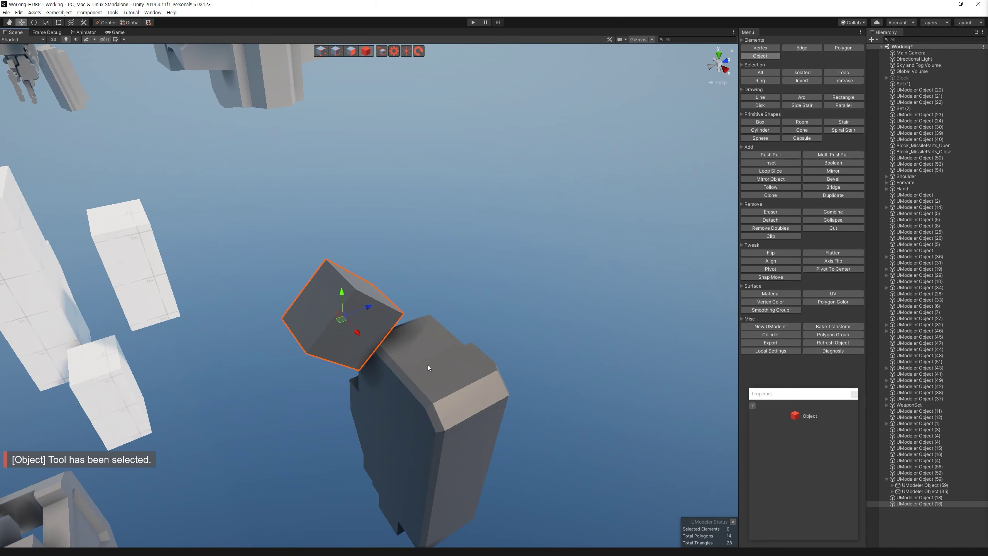
{"action": "left_click", "coordinate": [427, 365], "text": "shift"}
{"action": "right_click_drag", "start_coordinate": [428, 365], "coordinate": [294, 315]}
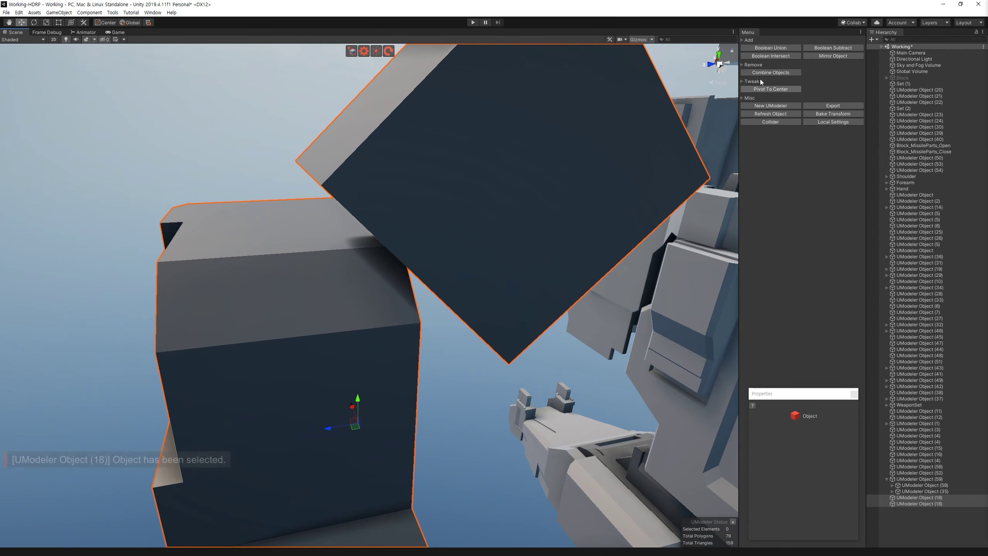
Step: Apply Boolean Subtract to cut the angled block away, then select two top-edge vertices
{"action": "left_click", "coordinate": [833, 48]}
{"action": "mouse_move", "coordinate": [428, 272]}
{"action": "right_mouse_down"}
{"action": "mouse_move", "coordinate": [275, 250]}
{"action": "mouse_move", "coordinate": [484, 262]}
{"action": "right_mouse_up"}
{"action": "key", "text": "1"}
{"action": "left_click", "coordinate": [532, 408], "text": "shift"}
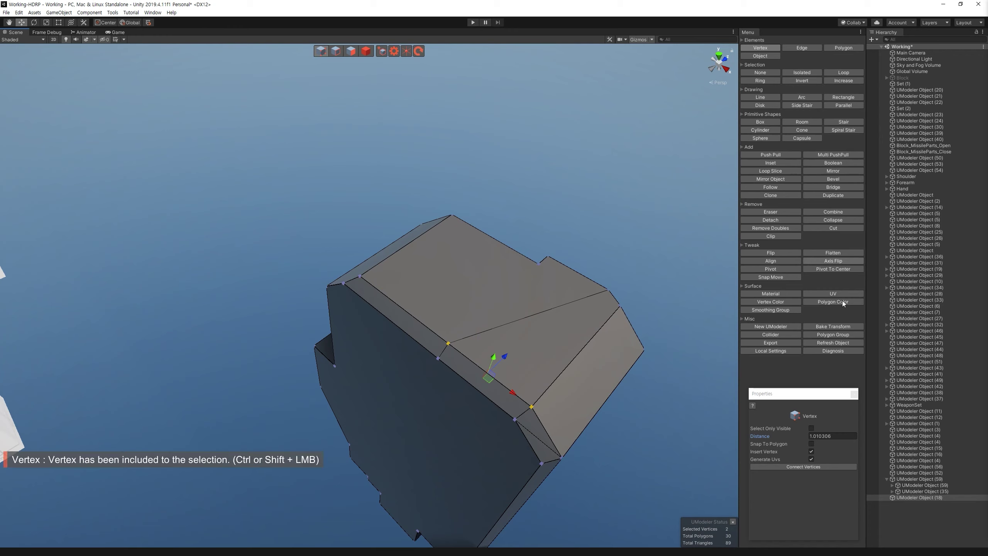
Step: Orbit around the notched block beside the robot, inspecting it in vertex and polygon modes
{"action": "right_click_drag", "start_coordinate": [683, 314], "coordinate": [382, 261]}
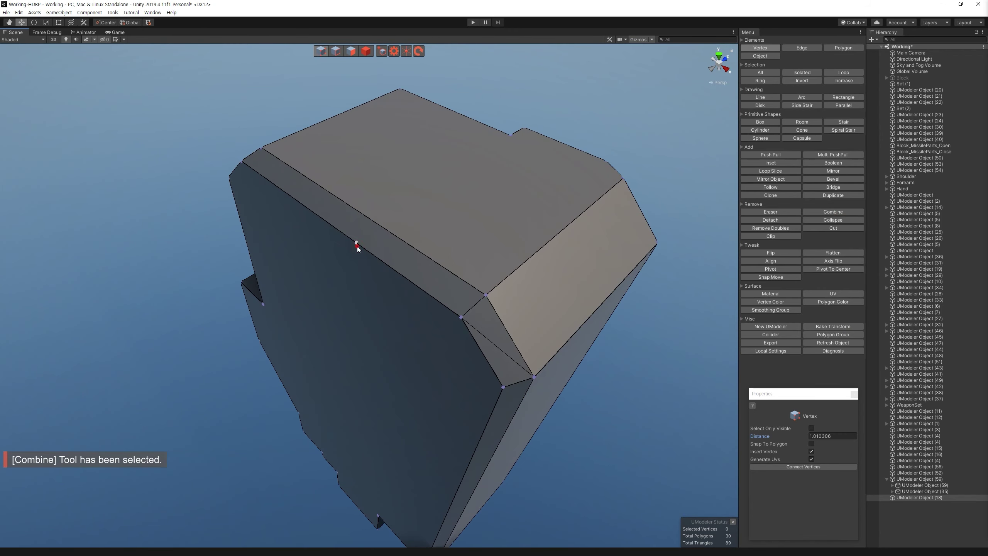
{"action": "mouse_move", "coordinate": [468, 332]}
{"action": "right_mouse_down"}
{"action": "mouse_move", "coordinate": [463, 232]}
{"action": "mouse_move", "coordinate": [531, 304]}
{"action": "right_mouse_up"}
{"action": "scroll", "coordinate": [446, 237], "scroll_direction": "down", "scroll_amount": 5}
{"action": "right_click_drag", "start_coordinate": [643, 376], "coordinate": [890, 341]}
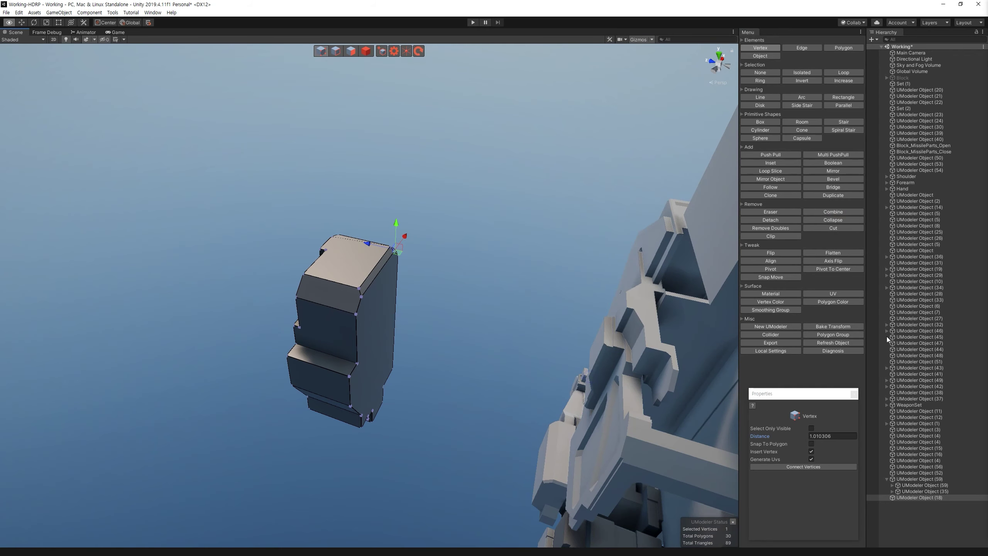
{"action": "key", "text": "3"}
{"action": "right_click_drag", "start_coordinate": [505, 319], "coordinate": [450, 313]}
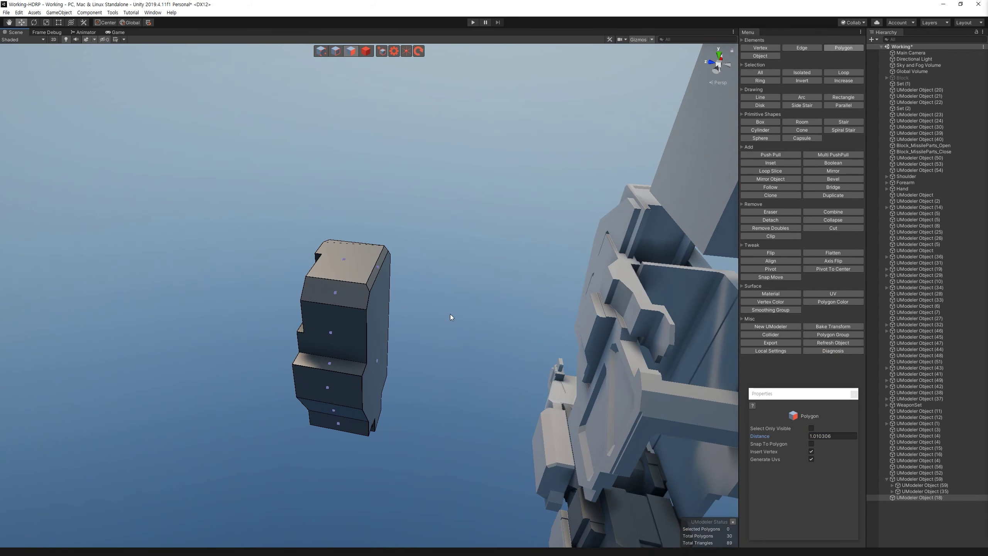
{"action": "left_click", "coordinate": [320, 57]}
{"action": "right_click_drag", "start_coordinate": [326, 117], "coordinate": [371, 260]}
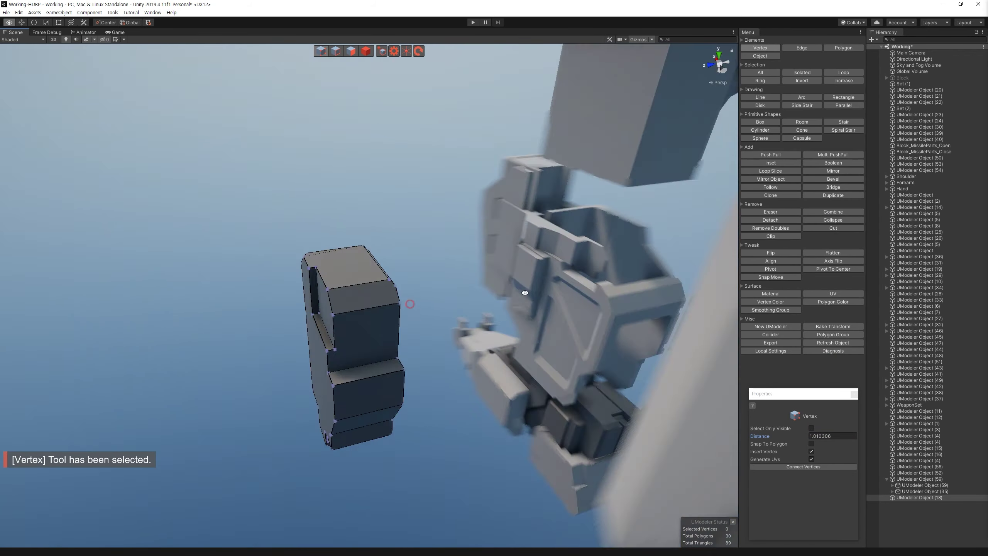
{"action": "scroll", "coordinate": [372, 260], "scroll_direction": "up", "scroll_amount": 5}
{"action": "scroll", "coordinate": [372, 259], "scroll_direction": "down", "scroll_amount": 5}
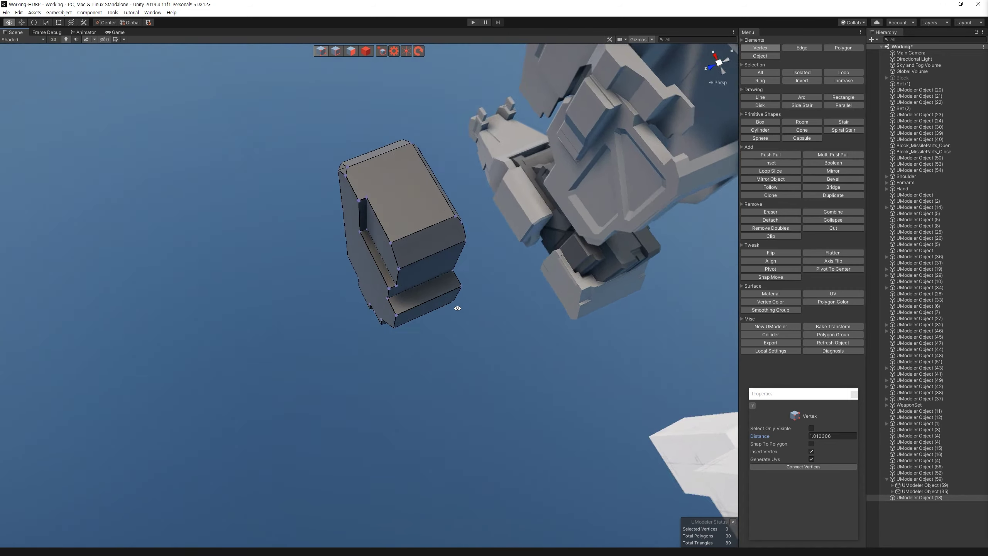
{"action": "right_click_drag", "start_coordinate": [457, 309], "coordinate": [453, 310]}
{"action": "left_click", "coordinate": [351, 51]}
Step: Bevel the bottom notch edges with a 0.05 width
{"action": "mouse_move", "coordinate": [383, 151]}
{"action": "right_mouse_down"}
{"action": "mouse_move", "coordinate": [339, 186]}
{"action": "mouse_move", "coordinate": [396, 276]}
{"action": "mouse_move", "coordinate": [521, 361]}
{"action": "right_mouse_up"}
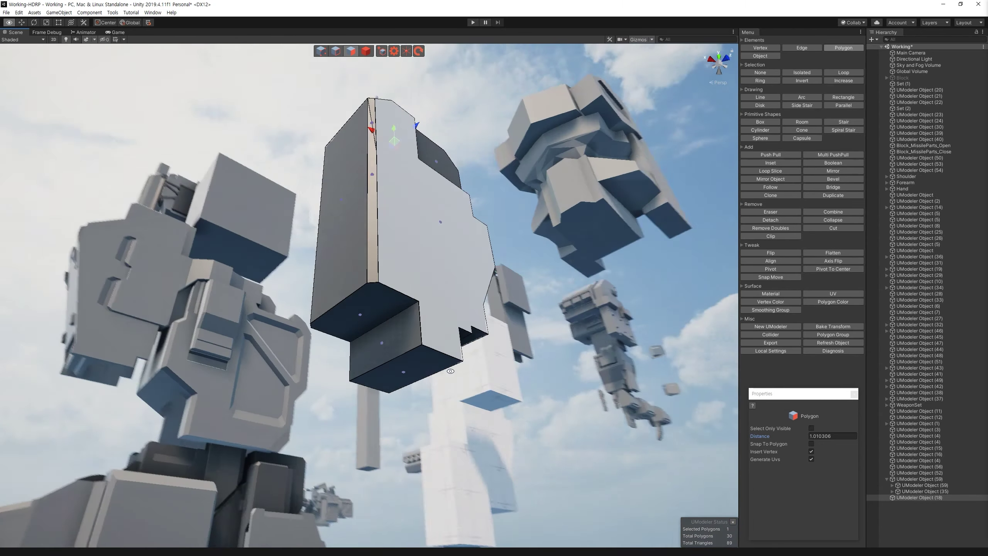
{"action": "right_click_drag", "start_coordinate": [521, 361], "coordinate": [336, 70]}
{"action": "left_click", "coordinate": [336, 51]}
{"action": "mouse_move", "coordinate": [356, 353]}
{"action": "right_mouse_down"}
{"action": "mouse_move", "coordinate": [474, 354]}
{"action": "mouse_move", "coordinate": [466, 378]}
{"action": "right_mouse_up"}
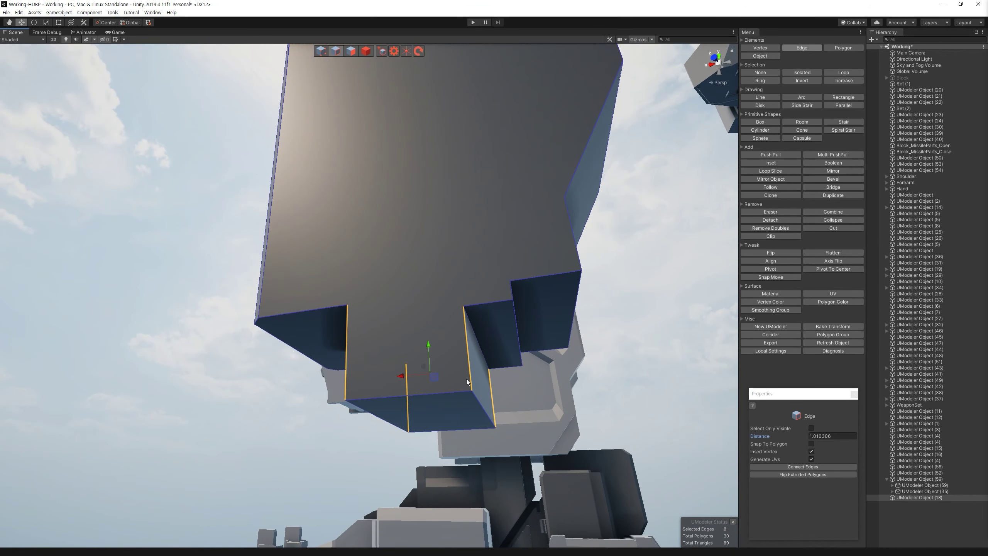
{"action": "left_click", "coordinate": [835, 428]}
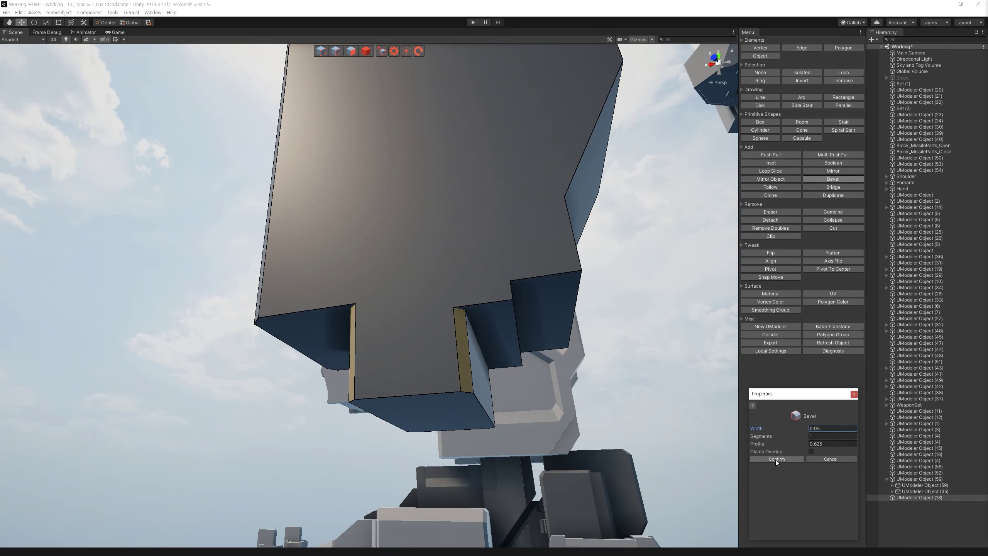
{"action": "left_click", "coordinate": [774, 460]}
Step: Loop-select the slanted side edges and bevel them as well
{"action": "mouse_move", "coordinate": [642, 364]}
{"action": "right_mouse_down"}
{"action": "mouse_move", "coordinate": [525, 372]}
{"action": "mouse_move", "coordinate": [503, 275]}
{"action": "mouse_move", "coordinate": [482, 240]}
{"action": "mouse_move", "coordinate": [511, 243]}
{"action": "mouse_move", "coordinate": [533, 162]}
{"action": "mouse_move", "coordinate": [447, 364]}
{"action": "right_mouse_up"}
{"action": "left_click", "coordinate": [543, 271]}
{"action": "left_click", "coordinate": [843, 73]}
{"action": "left_click", "coordinate": [512, 243]}
{"action": "left_click", "coordinate": [519, 413]}
{"action": "mouse_move", "coordinate": [519, 413]}
{"action": "right_mouse_down"}
{"action": "mouse_move", "coordinate": [534, 357]}
{"action": "mouse_move", "coordinate": [552, 342]}
{"action": "right_mouse_up"}
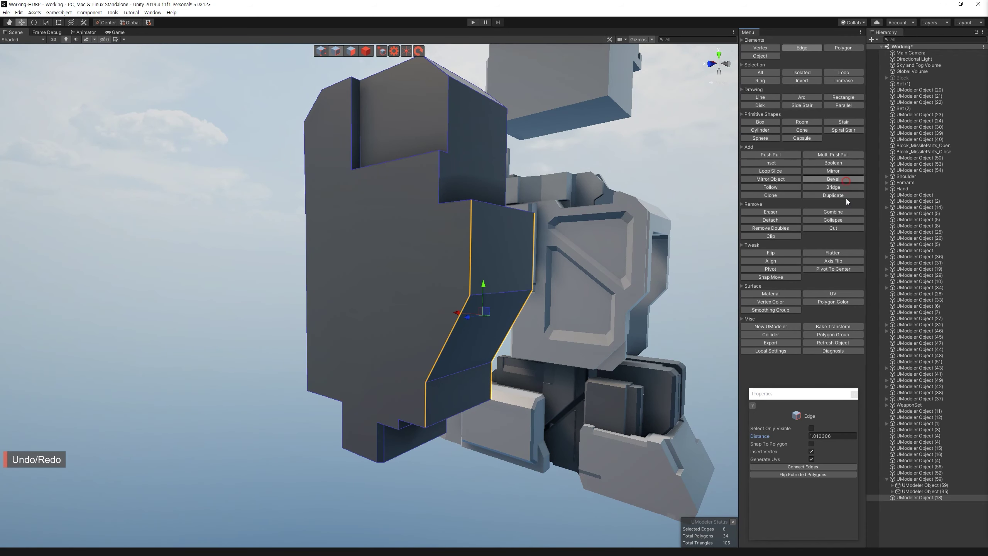
{"action": "left_click", "coordinate": [836, 179]}
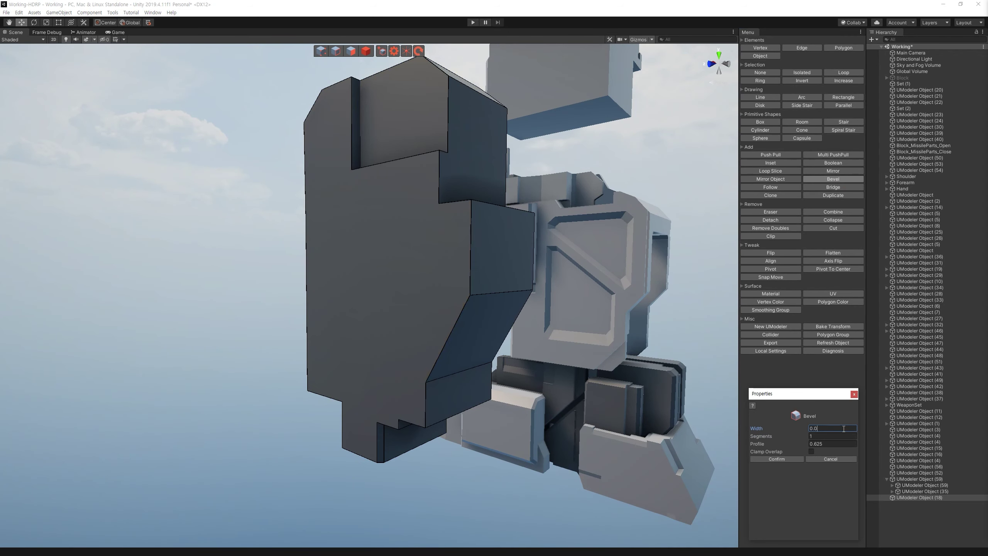
{"action": "left_click", "coordinate": [797, 459]}
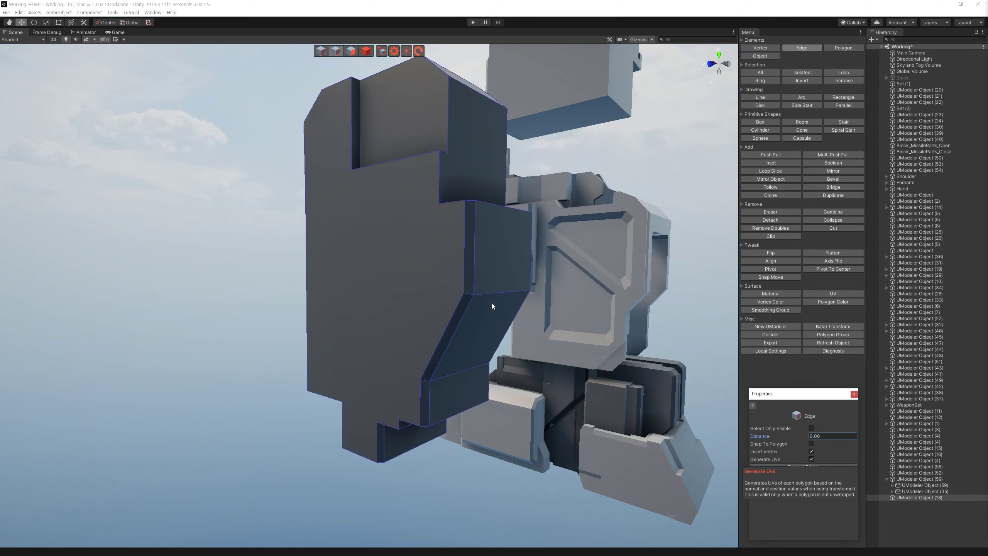
Step: Try erasing an edge on the block's top face, then undo the removal
{"action": "left_click", "coordinate": [365, 54]}
{"action": "mouse_move", "coordinate": [389, 272]}
{"action": "right_mouse_down"}
{"action": "mouse_move", "coordinate": [339, 292]}
{"action": "mouse_move", "coordinate": [394, 260]}
{"action": "right_mouse_up"}
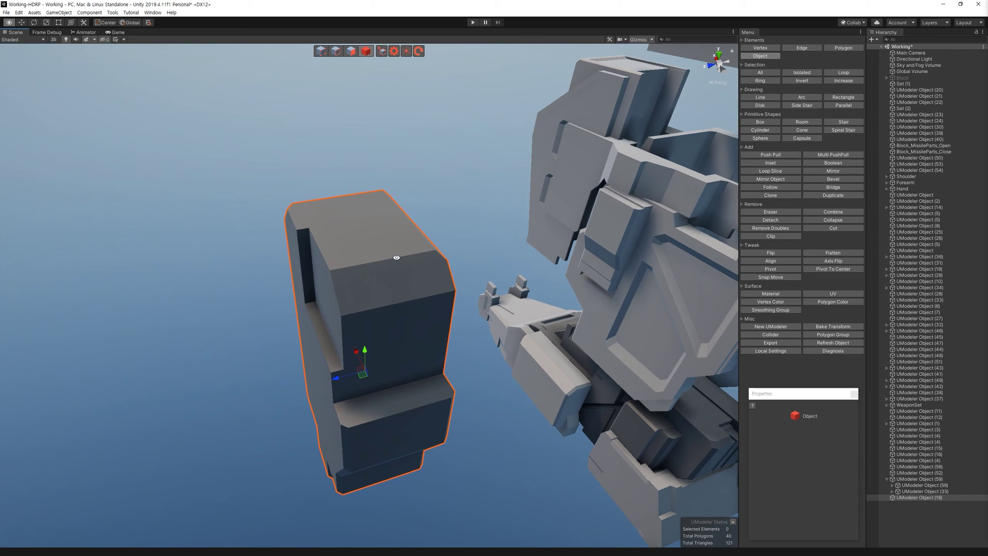
{"action": "right_click_drag", "start_coordinate": [367, 211], "coordinate": [332, 203]}
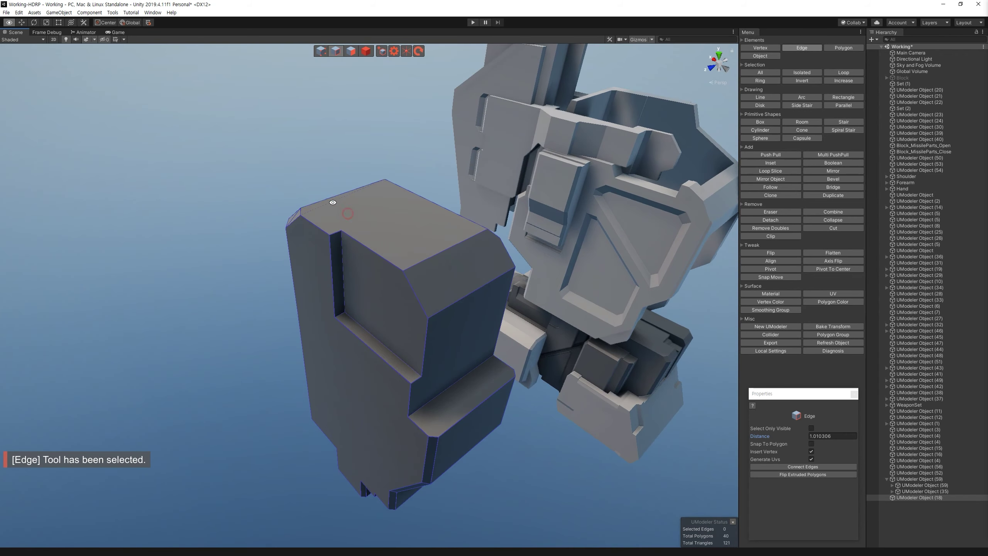
{"action": "left_click", "coordinate": [323, 210]}
{"action": "key", "text": "f"}
{"action": "key", "text": "Delete"}
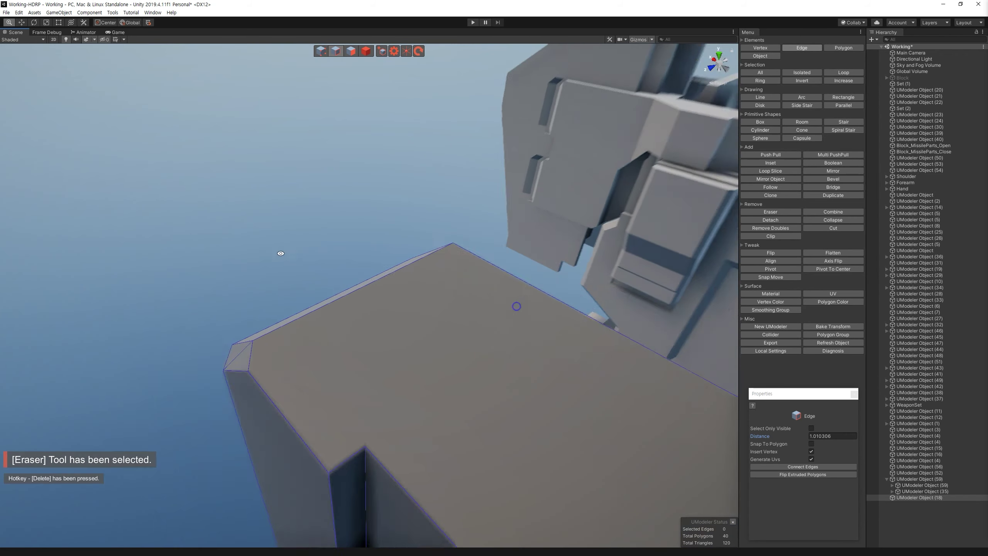
{"action": "right_click_drag", "start_coordinate": [480, 283], "coordinate": [423, 291]}
{"action": "key", "text": "ctrl+z"}
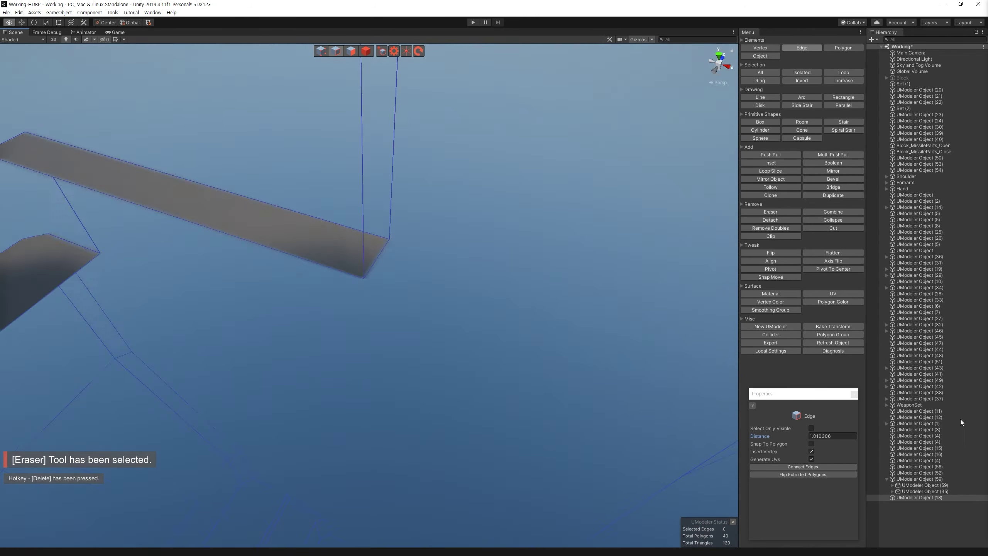
Step: Chamfer the raised front panel's edges with a 0.06-width bevel and return to Object mode
{"action": "right_click_drag", "start_coordinate": [435, 297], "coordinate": [790, 473]}
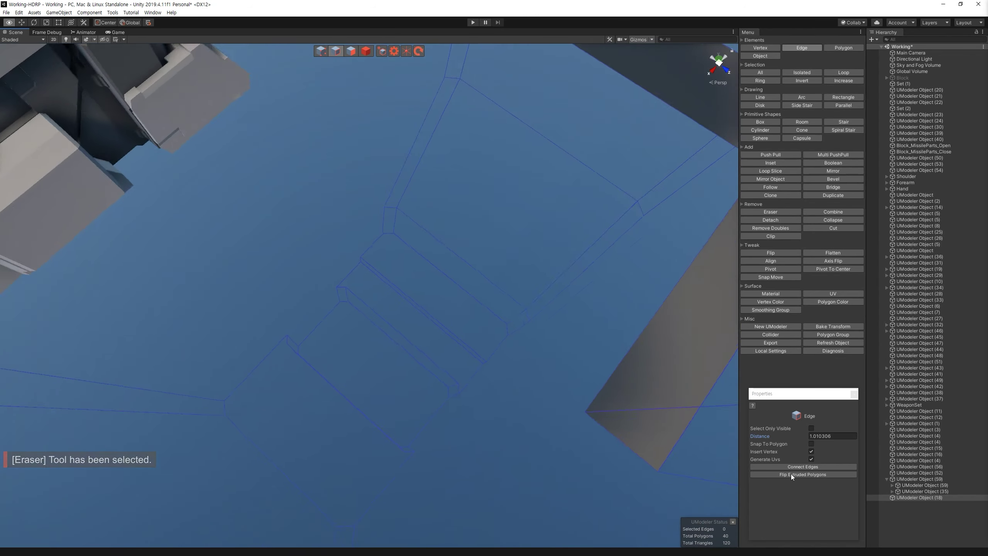
{"action": "scroll", "coordinate": [348, 349], "scroll_direction": "down", "scroll_amount": 5}
{"action": "scroll", "coordinate": [586, 219], "scroll_direction": "down", "scroll_amount": 5}
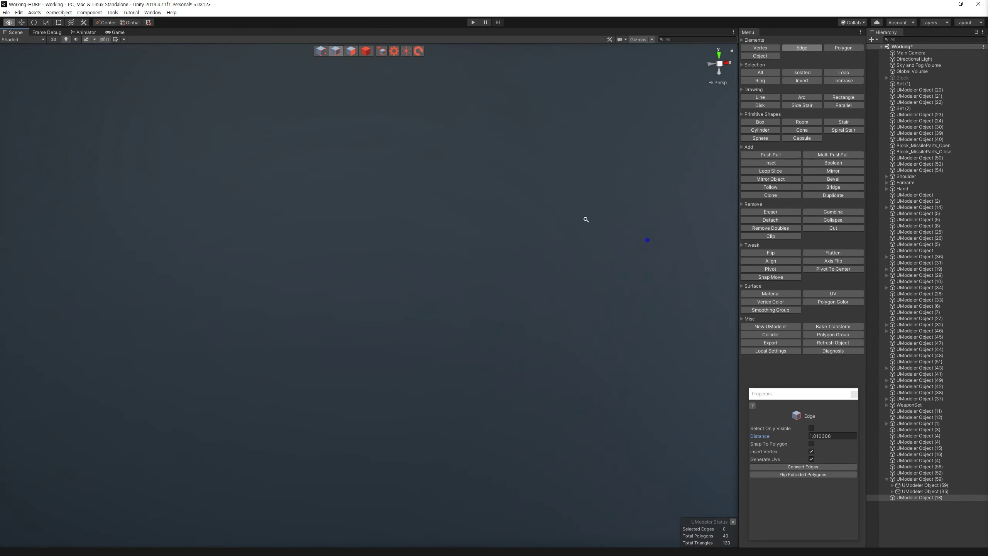
{"action": "scroll", "coordinate": [585, 219], "scroll_direction": "up", "scroll_amount": 5}
{"action": "mouse_move", "coordinate": [470, 293]}
{"action": "right_mouse_down"}
{"action": "mouse_move", "coordinate": [513, 158]}
{"action": "mouse_move", "coordinate": [541, 357]}
{"action": "right_mouse_up"}
{"action": "scroll", "coordinate": [470, 305], "scroll_direction": "up", "scroll_amount": 5}
{"action": "mouse_move", "coordinate": [470, 304]}
{"action": "right_mouse_down"}
{"action": "mouse_move", "coordinate": [437, 287]}
{"action": "mouse_move", "coordinate": [437, 305]}
{"action": "right_mouse_up"}
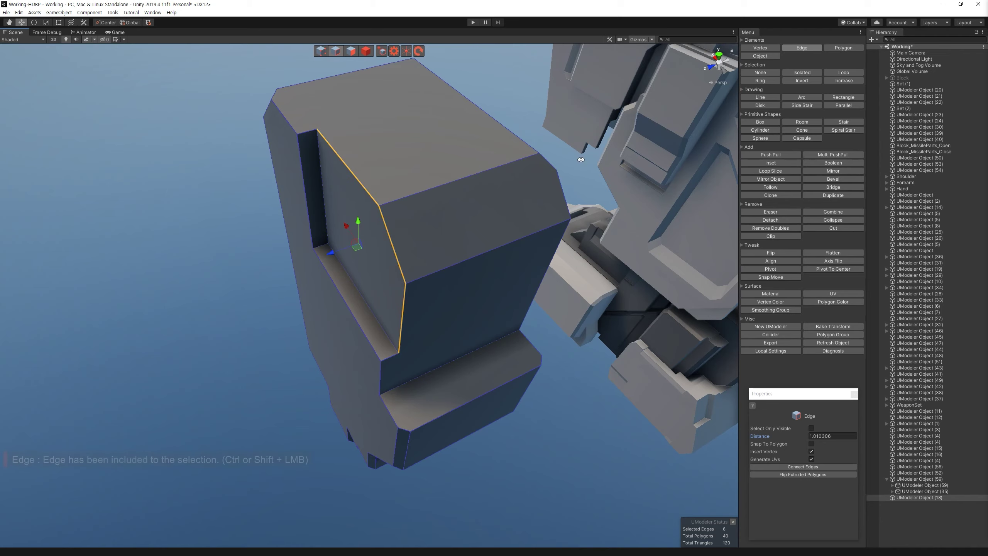
{"action": "right_click_drag", "start_coordinate": [617, 161], "coordinate": [396, 180]}
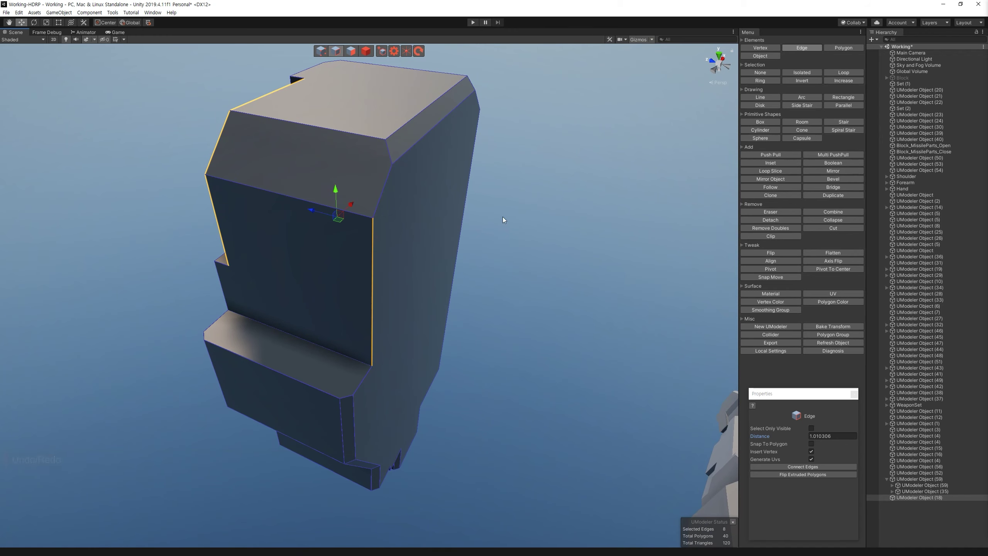
{"action": "left_click", "coordinate": [838, 179]}
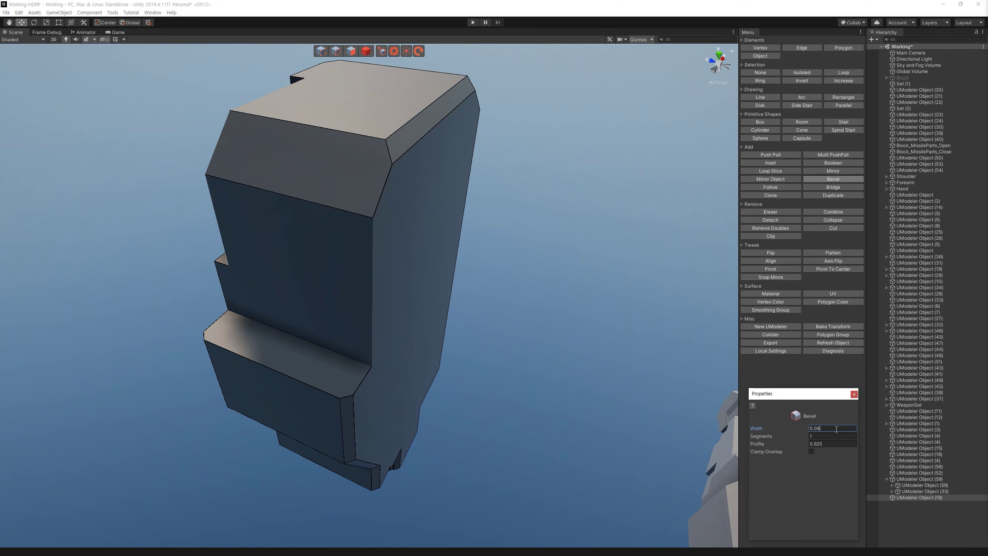
{"action": "right_click_drag", "start_coordinate": [536, 337], "coordinate": [639, 325]}
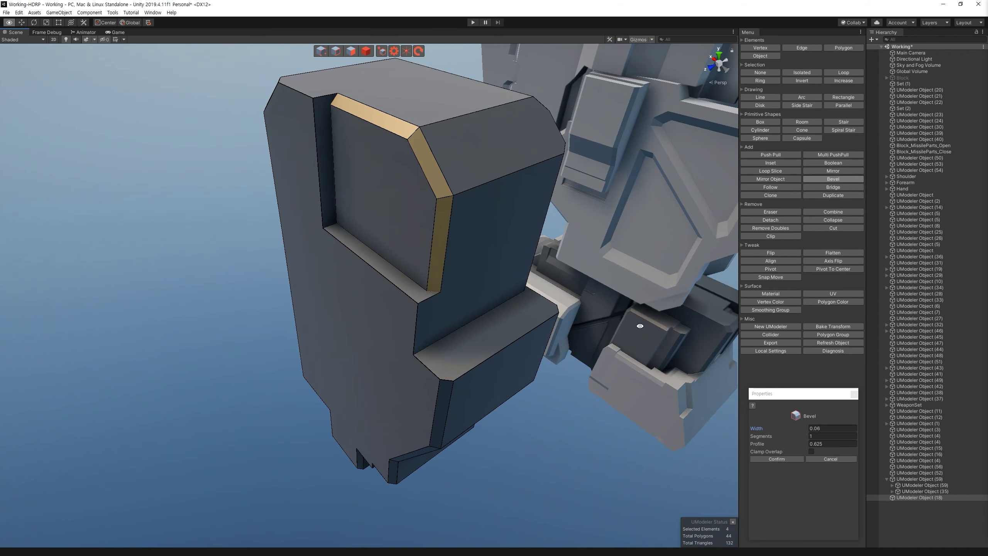
{"action": "left_click", "coordinate": [782, 459]}
{"action": "right_click_drag", "start_coordinate": [447, 334], "coordinate": [508, 337]}
{"action": "left_click", "coordinate": [366, 51]}
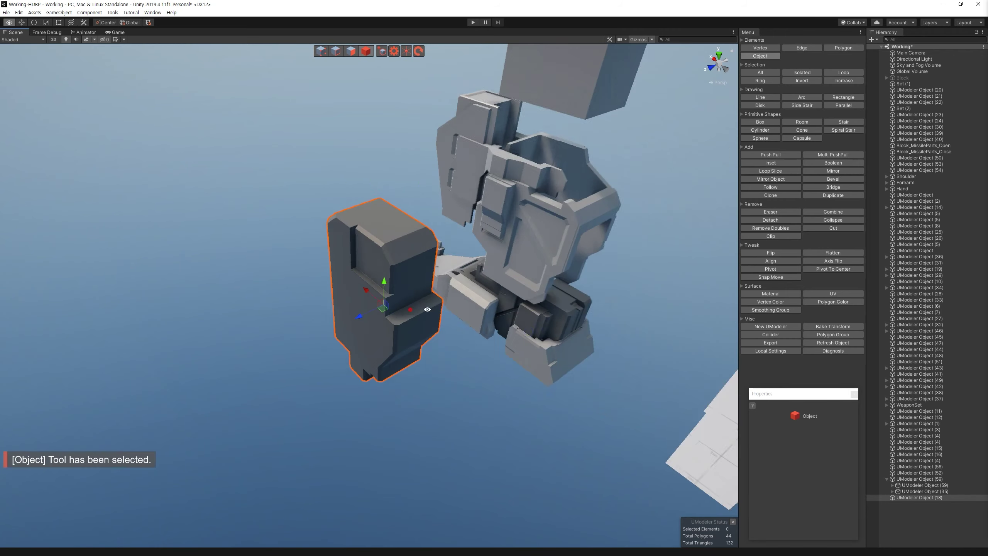
{"action": "mouse_move", "coordinate": [358, 331]}
{"action": "right_mouse_down"}
{"action": "mouse_move", "coordinate": [484, 267]}
{"action": "mouse_move", "coordinate": [528, 272]}
{"action": "right_mouse_up"}
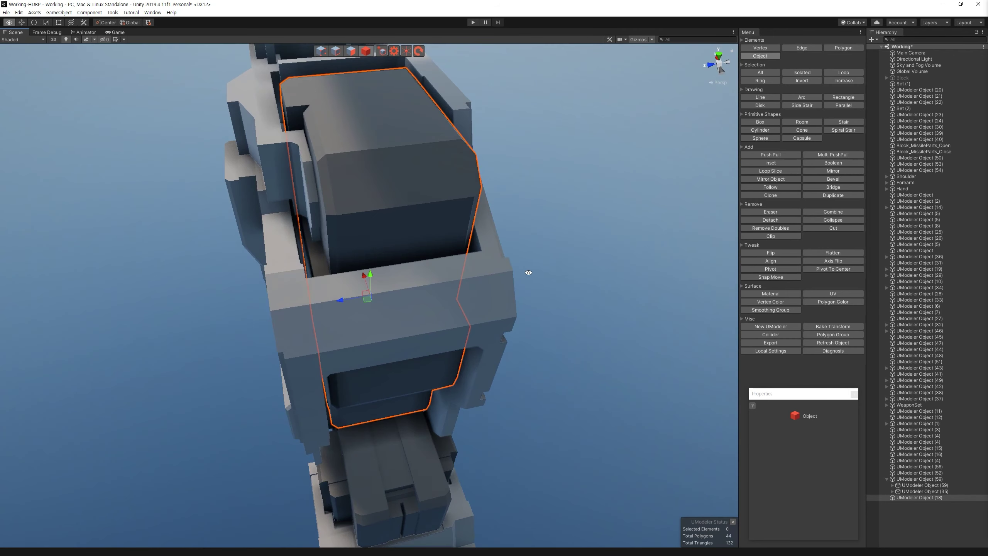
Step: Shift the block slightly left into the torso gap and reselect it there
{"action": "left_click_drag", "start_coordinate": [361, 295], "coordinate": [340, 297]}
{"action": "mouse_move", "coordinate": [338, 297]}
{"action": "right_mouse_down"}
{"action": "mouse_move", "coordinate": [534, 282]}
{"action": "mouse_move", "coordinate": [700, 176]}
{"action": "mouse_move", "coordinate": [446, 268]}
{"action": "right_mouse_up"}
{"action": "left_click", "coordinate": [533, 282]}
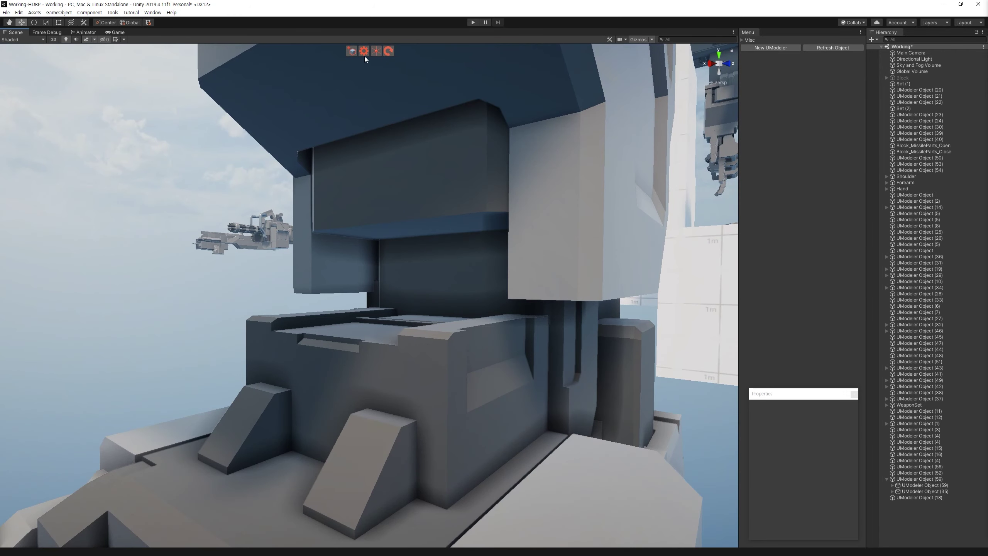
{"action": "left_click", "coordinate": [449, 196]}
Step: In Polygon mode, select the block's front faces, undoing one stray change
{"action": "key", "text": "3"}
{"action": "mouse_move", "coordinate": [378, 170]}
{"action": "right_mouse_down"}
{"action": "mouse_move", "coordinate": [349, 130]}
{"action": "mouse_move", "coordinate": [477, 288]}
{"action": "right_mouse_up"}
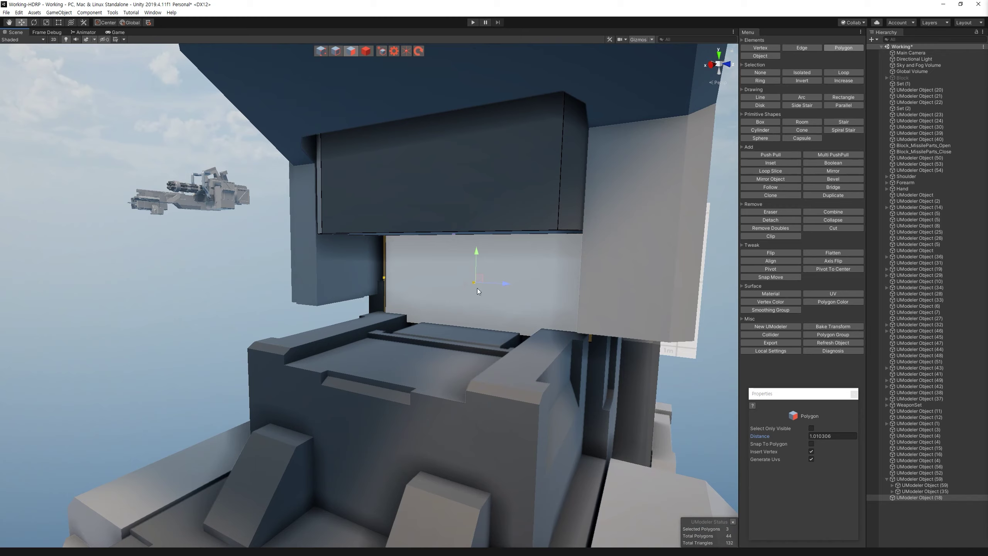
{"action": "left_click", "coordinate": [348, 307]}
{"action": "key", "text": "ctrl+z"}
{"action": "mouse_move", "coordinate": [347, 307]}
{"action": "right_mouse_down"}
{"action": "mouse_move", "coordinate": [426, 263]}
{"action": "mouse_move", "coordinate": [407, 206]}
{"action": "right_mouse_up"}
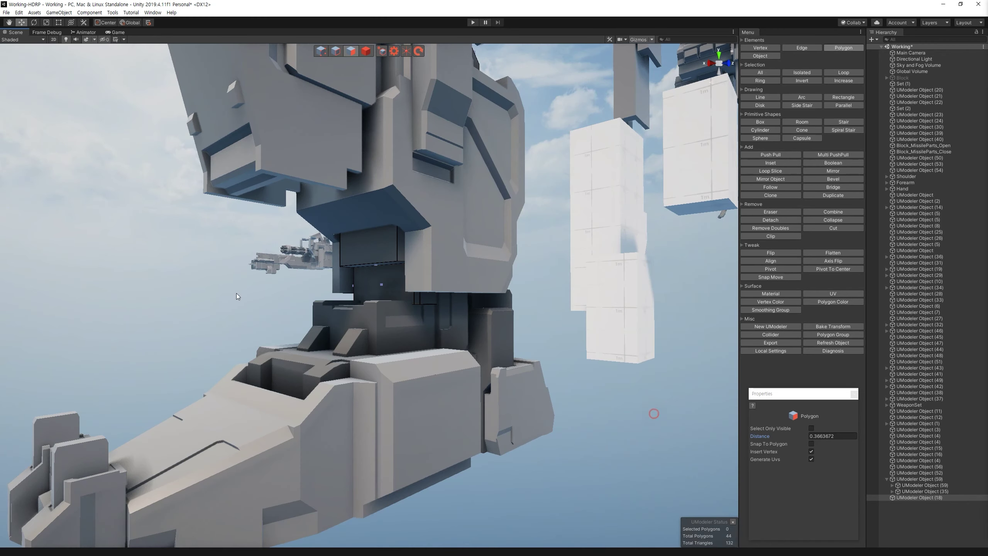
{"action": "left_click_drag", "start_coordinate": [408, 206], "coordinate": [587, 284]}
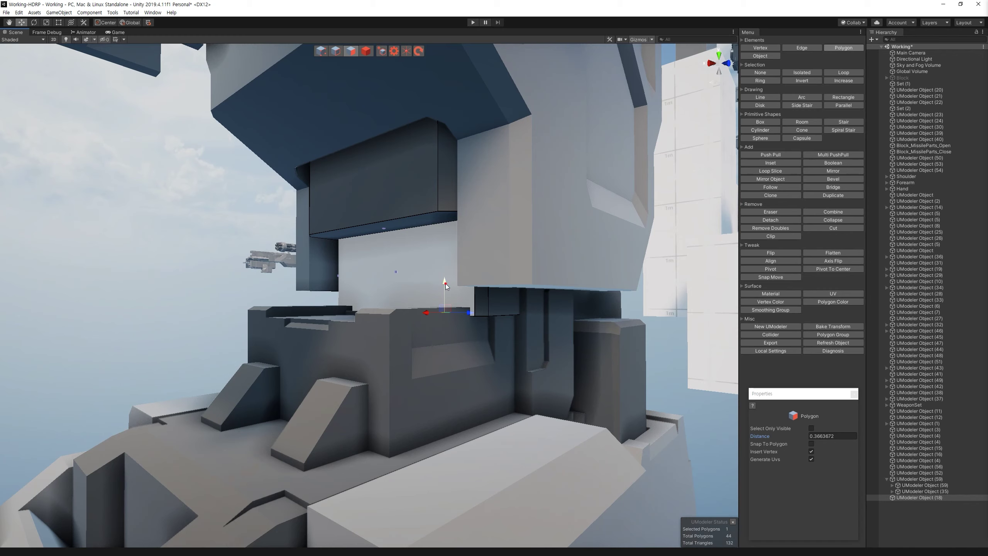
{"action": "left_click", "coordinate": [445, 283]}
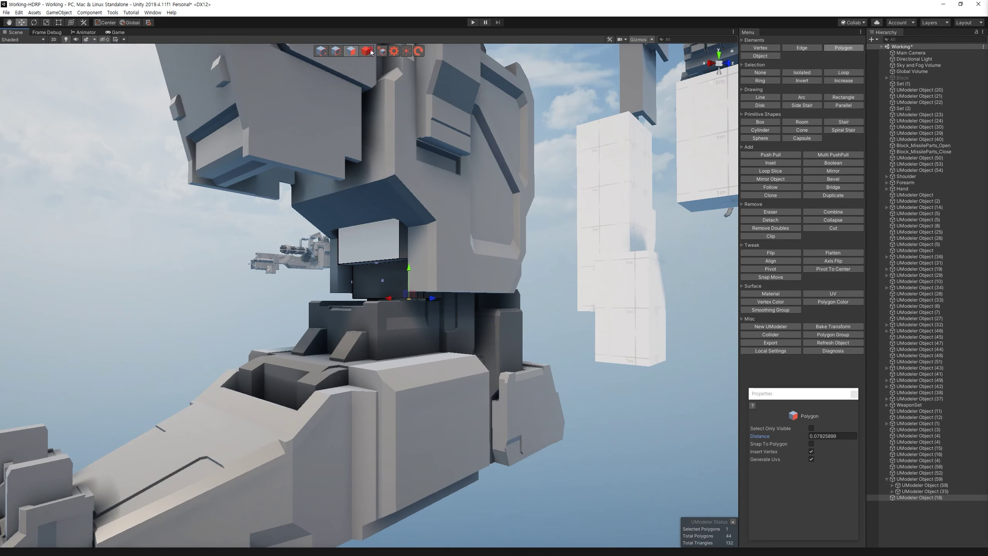